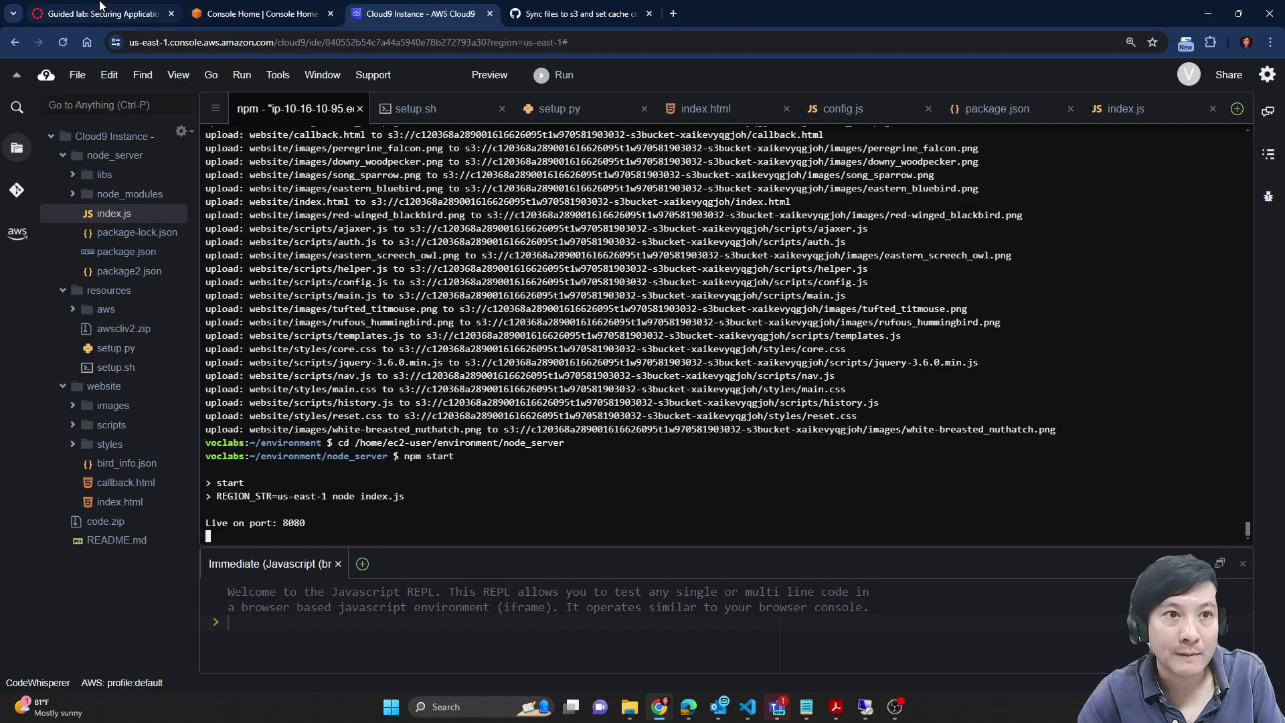
Step: Review the index.js route handlers, including the report-sightings response, then switch to Console Home
left_click(168, 7)
scroll(1000, 516, "down", 2)
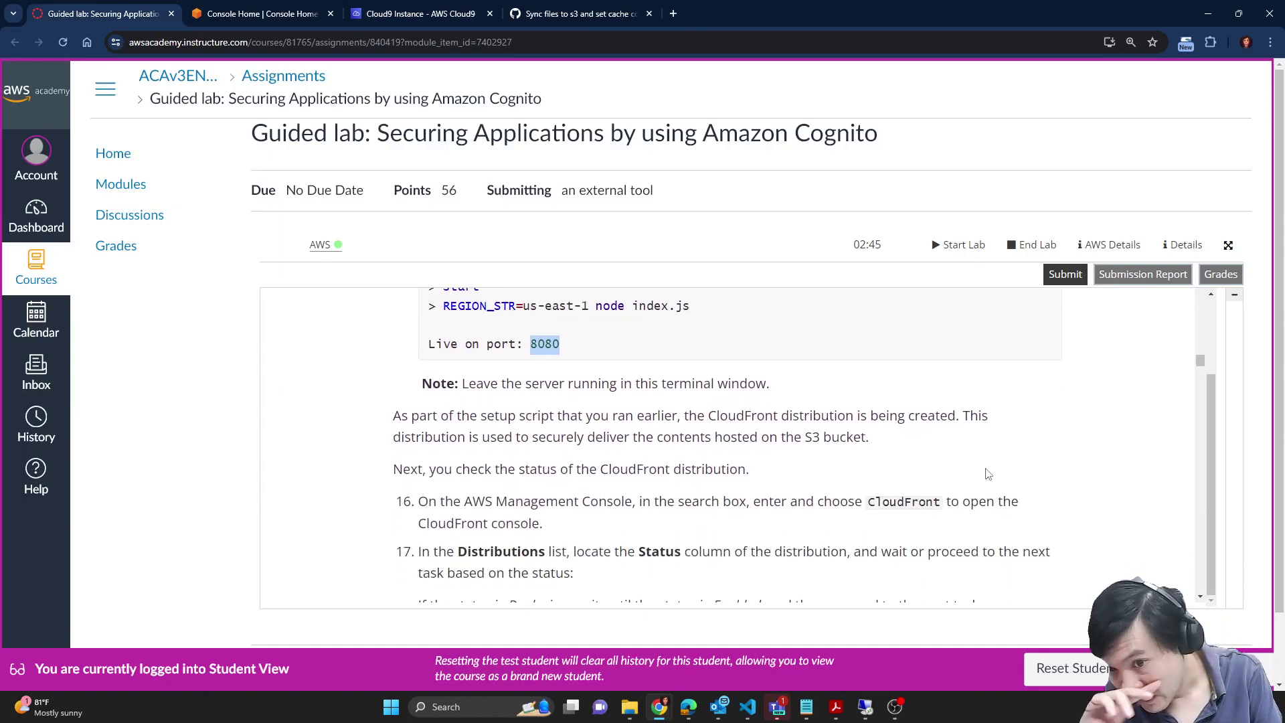
left_click(421, 13)
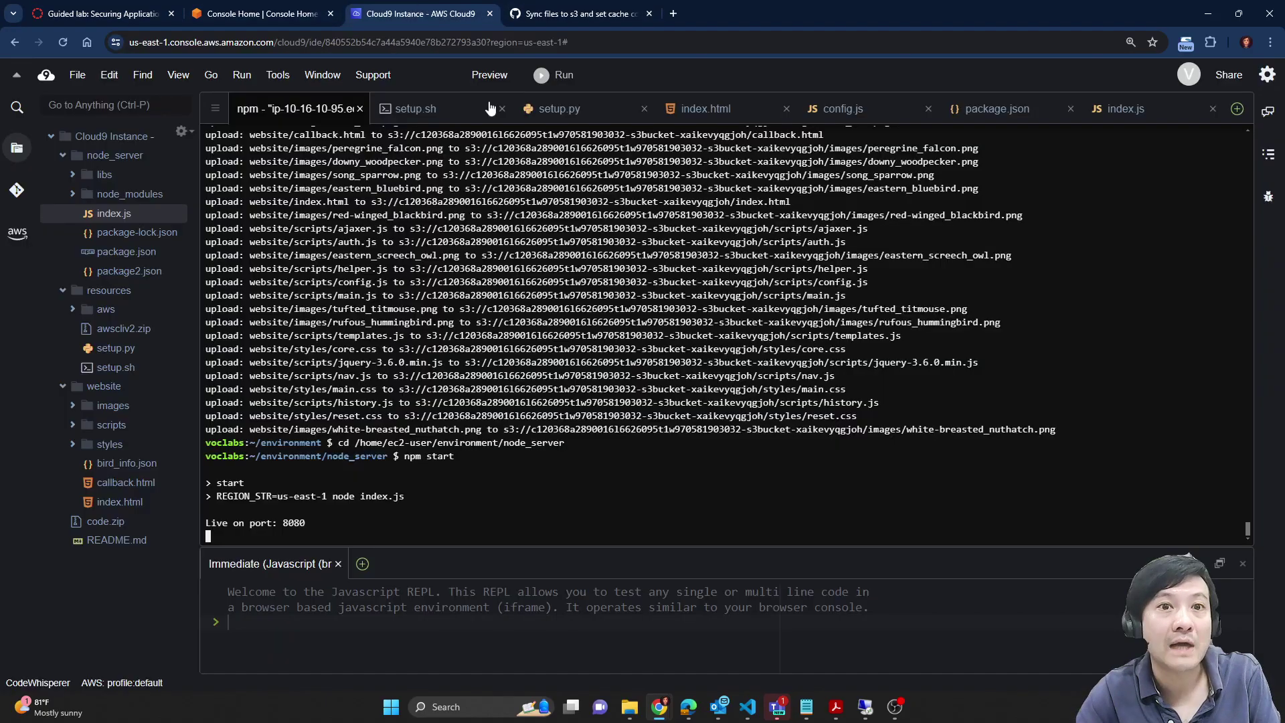
left_click(1111, 110)
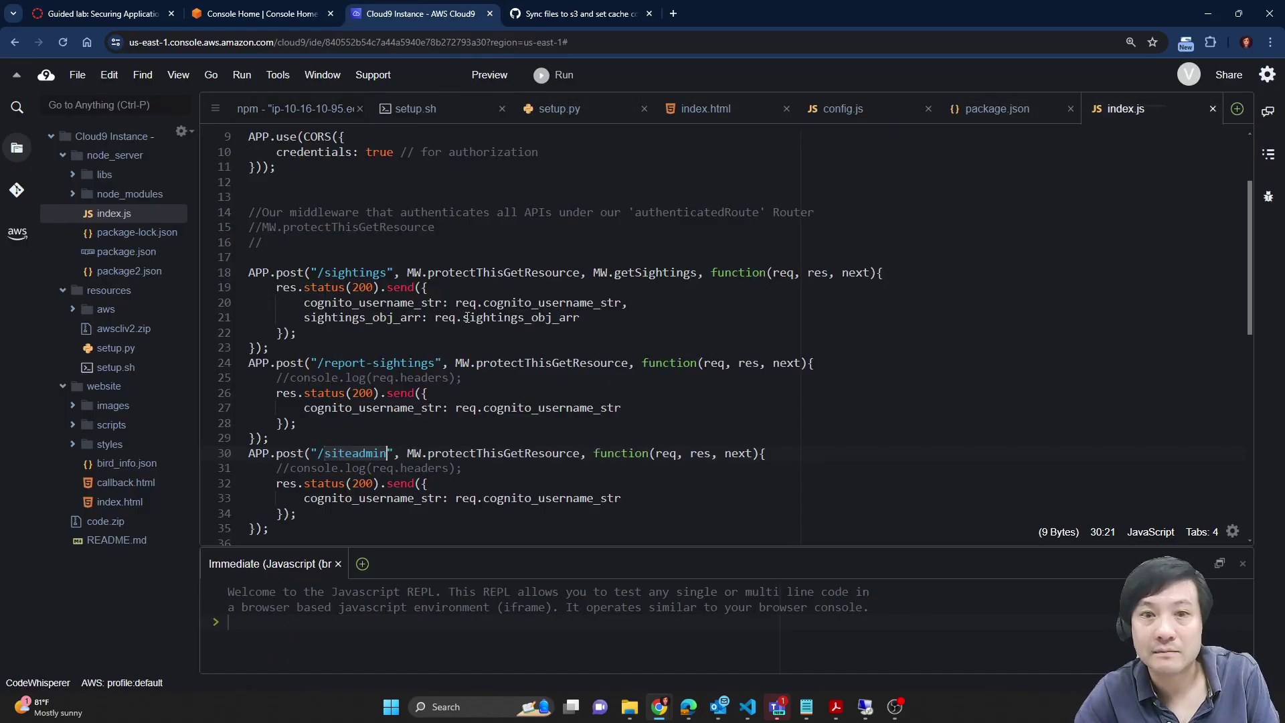
scroll(835, 324, "down", 3)
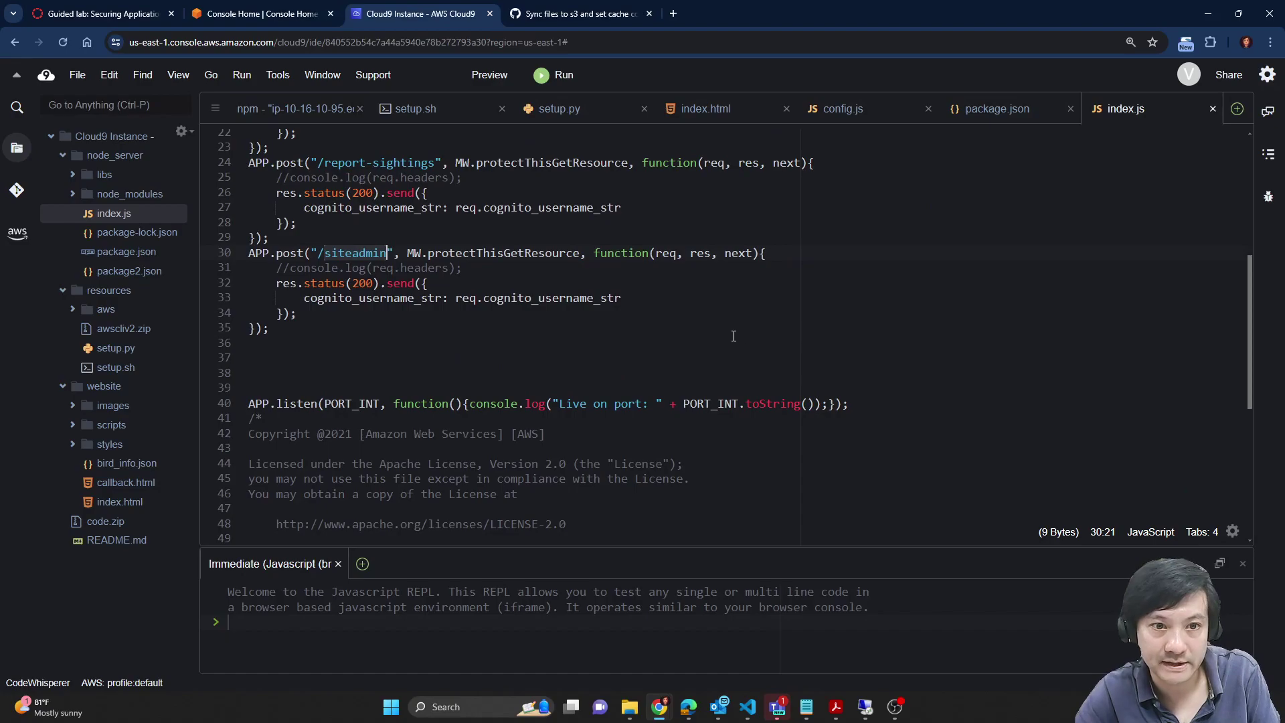
scroll(734, 337, "up", 2)
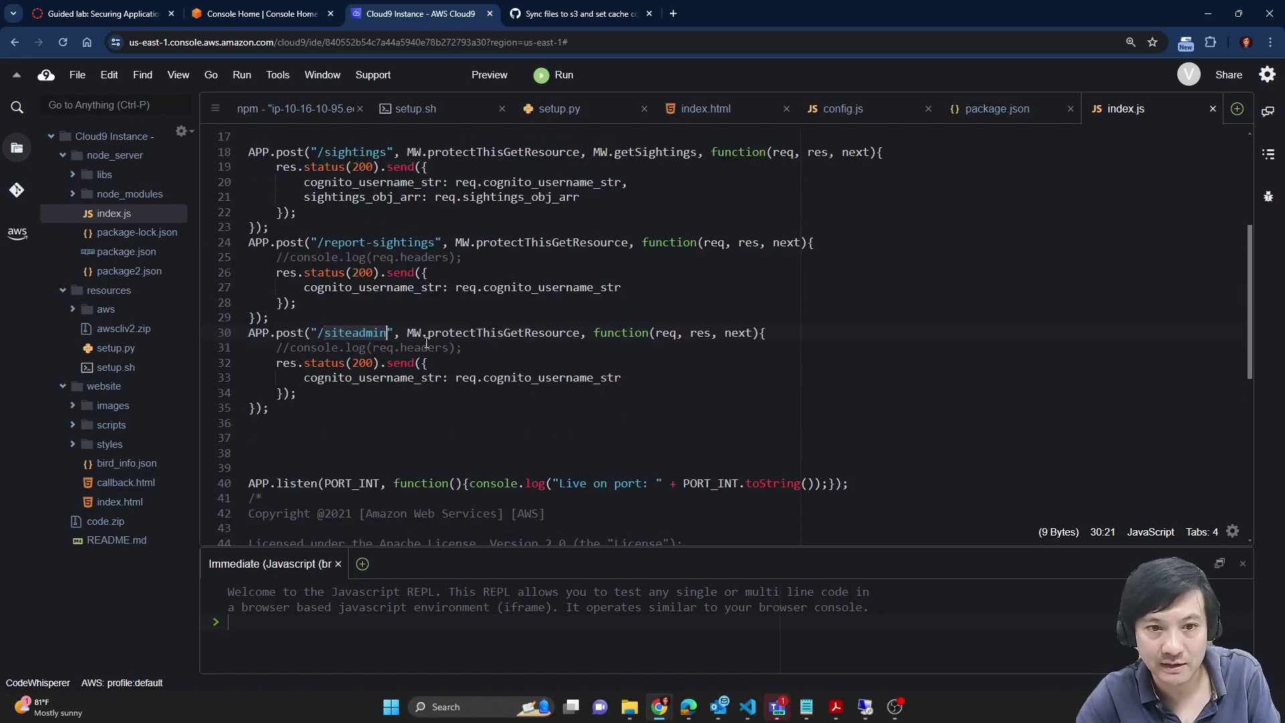
left_click_drag(423, 273, 434, 302)
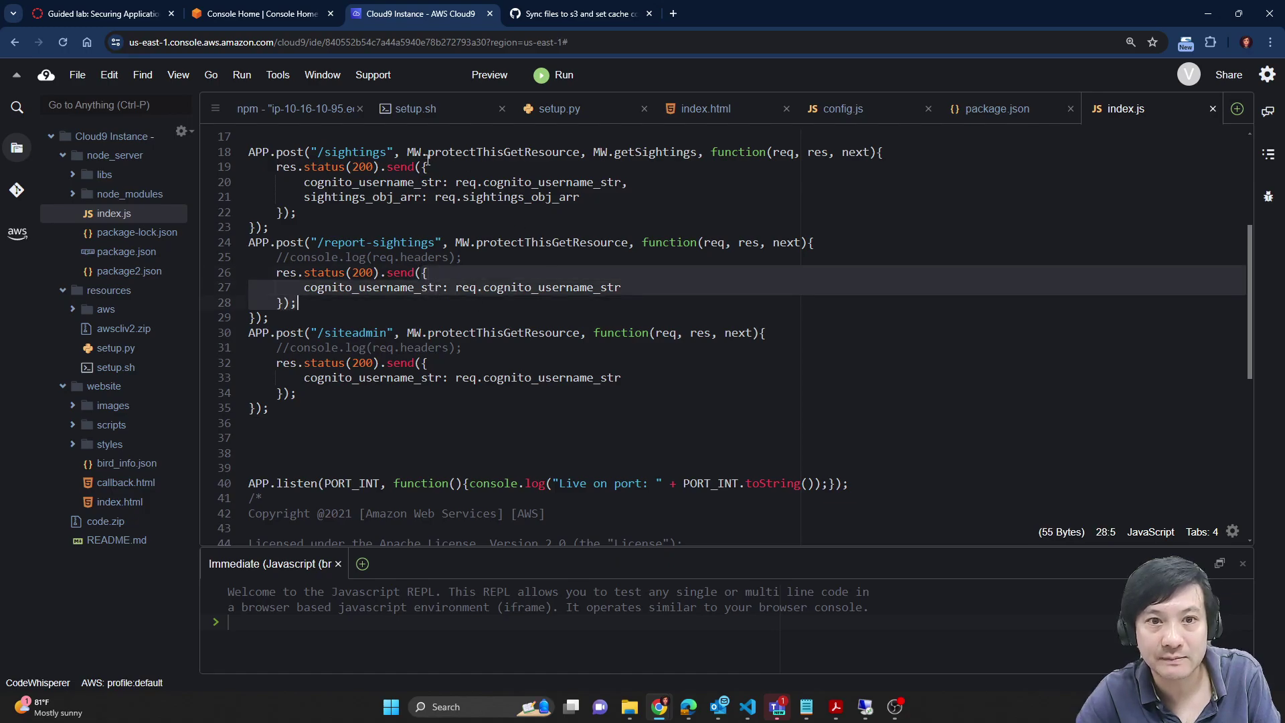
scroll(390, 190, "up", 6)
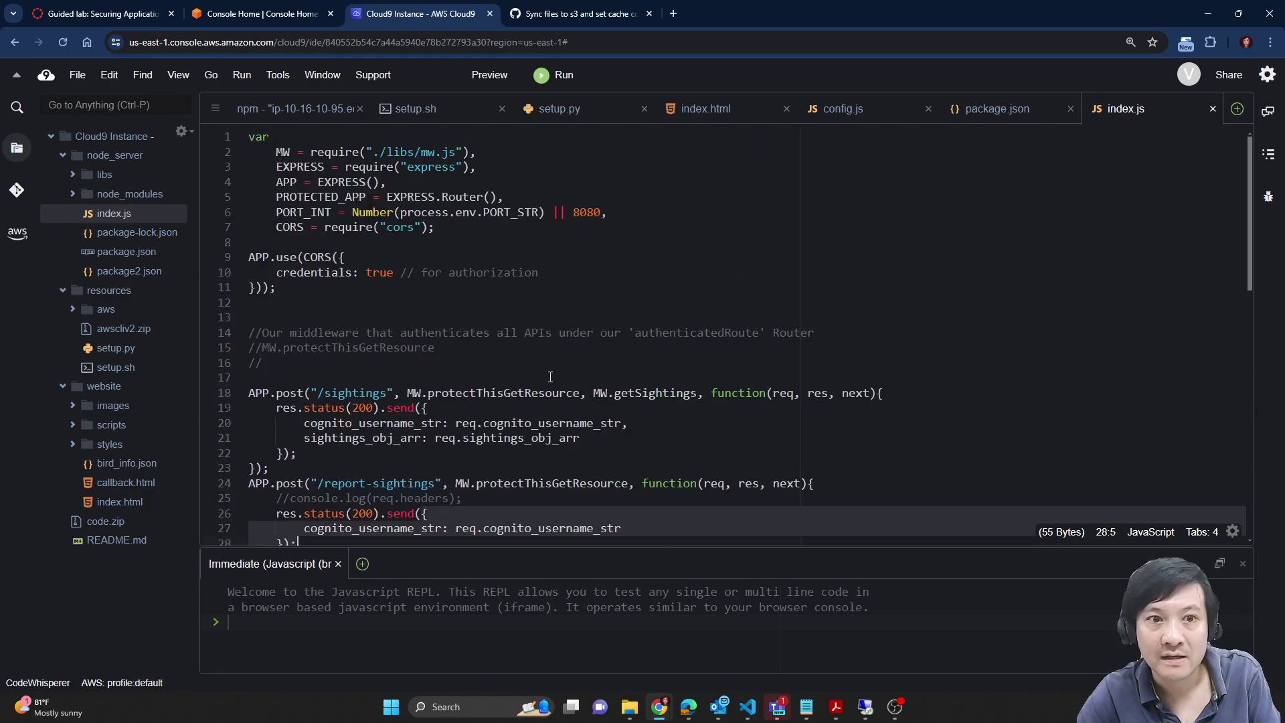
scroll(1037, 519, "down", 4)
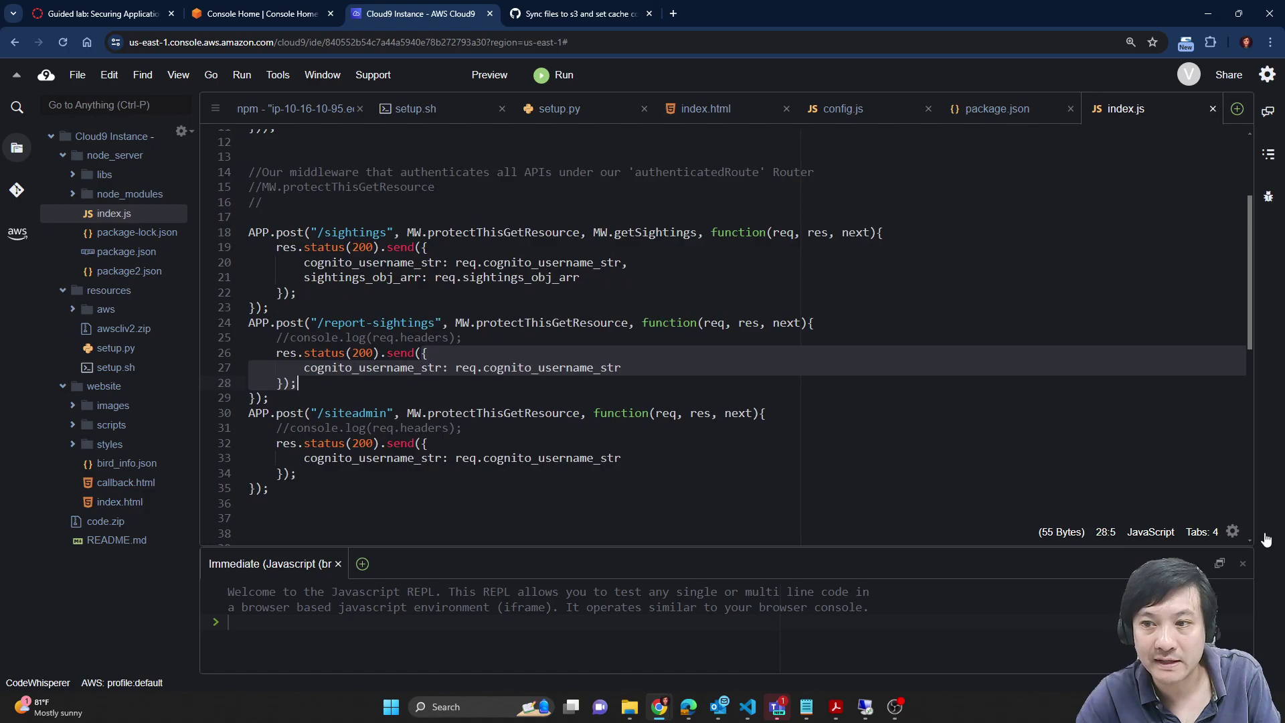
mouse_move(256, 6)
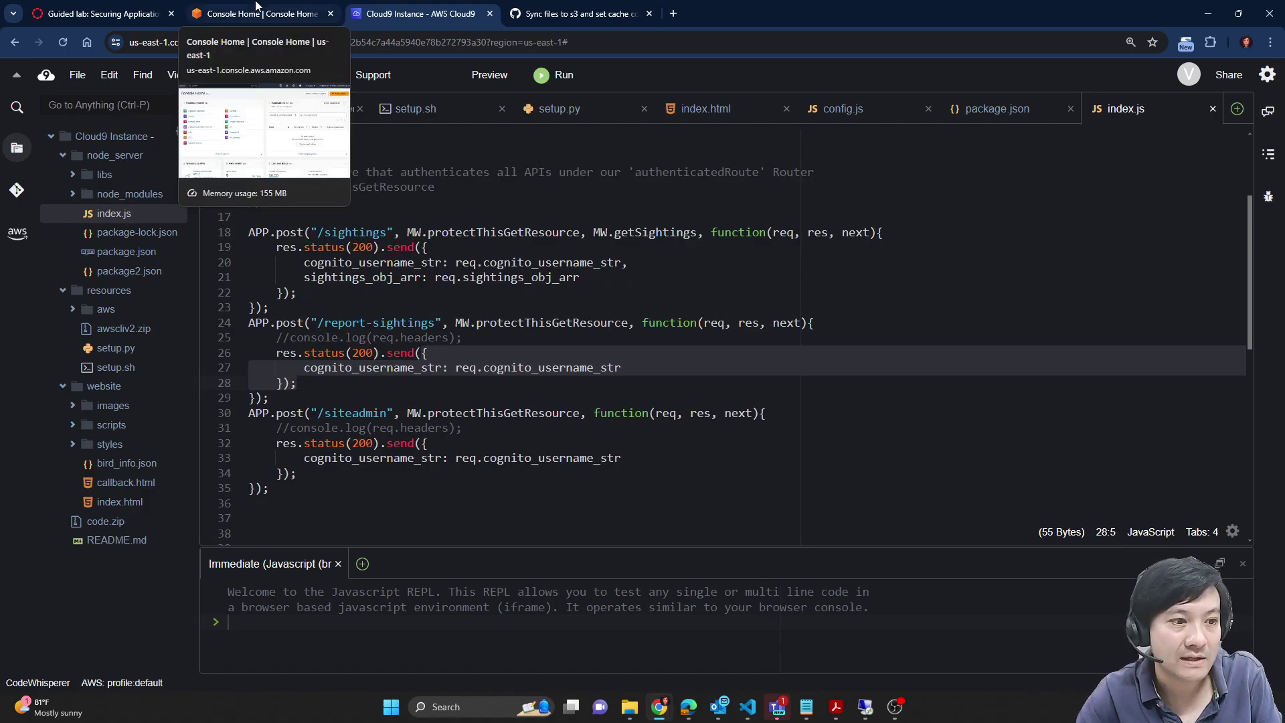
left_click(256, 8)
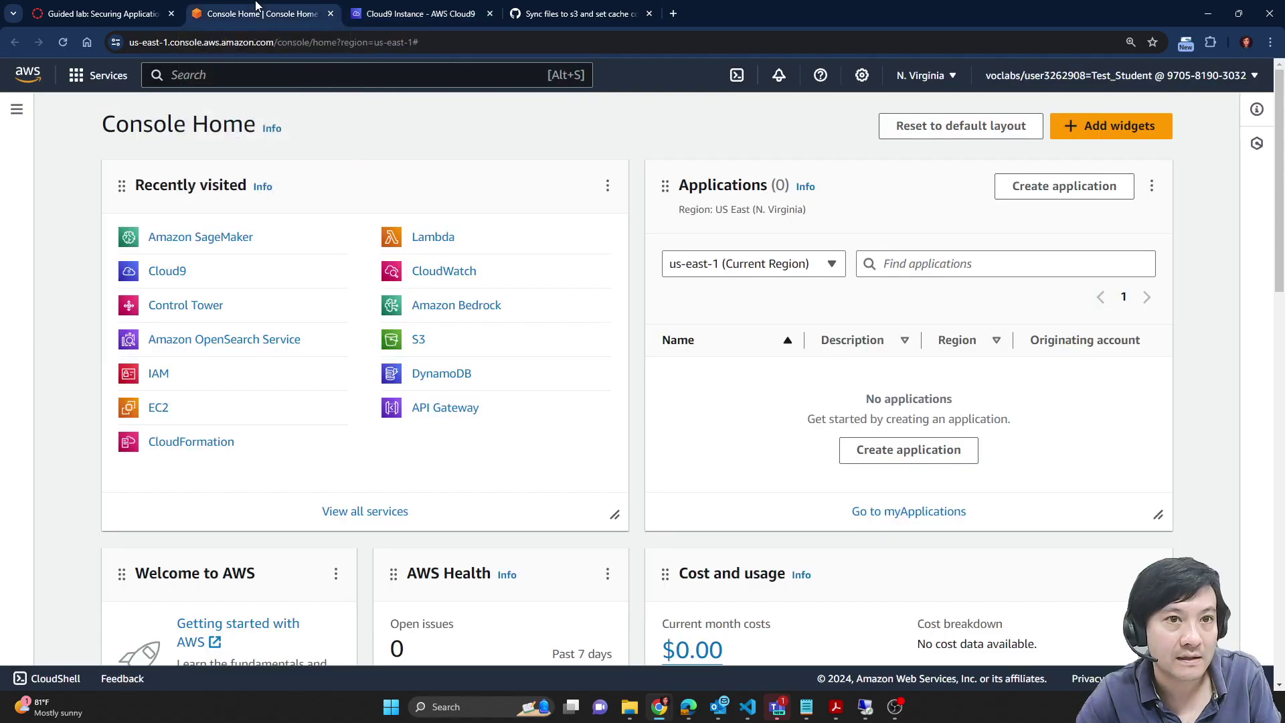
Step: Copy the word CloudFront from lab step 16 and return to the Console Home page
left_click(123, 8)
scroll(893, 425, "down", 3)
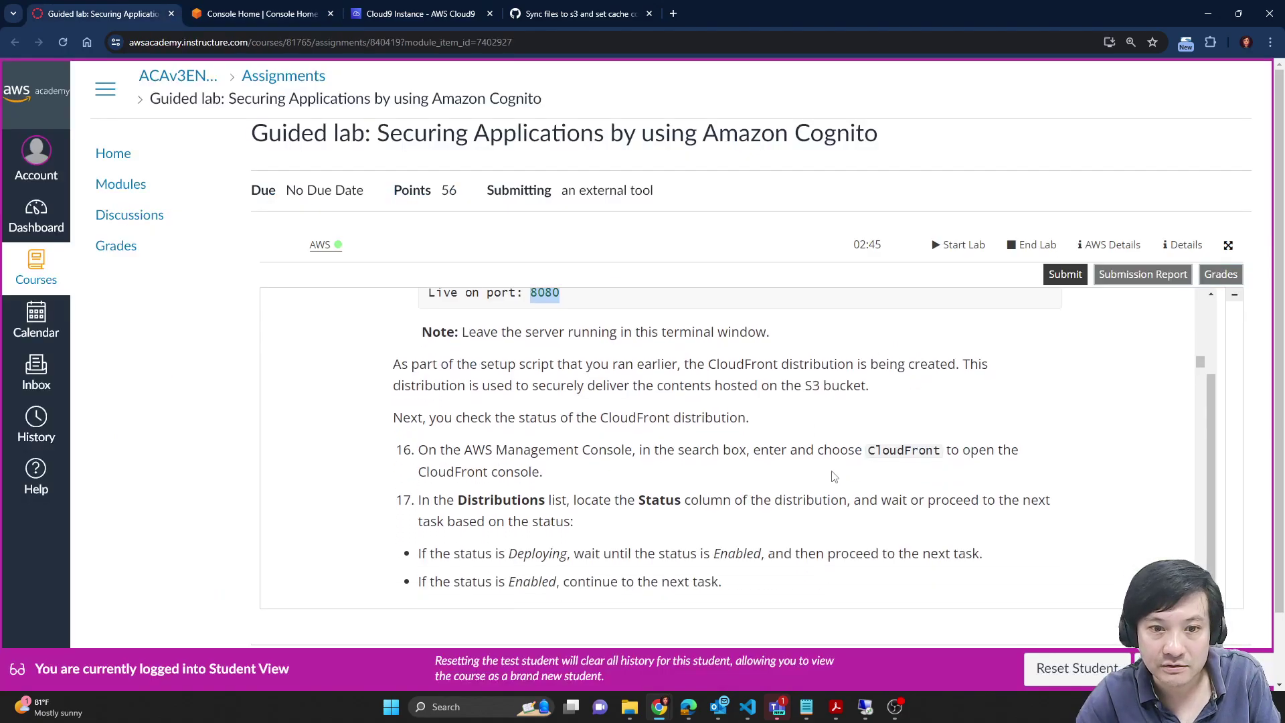
scroll(559, 404, "up", 2)
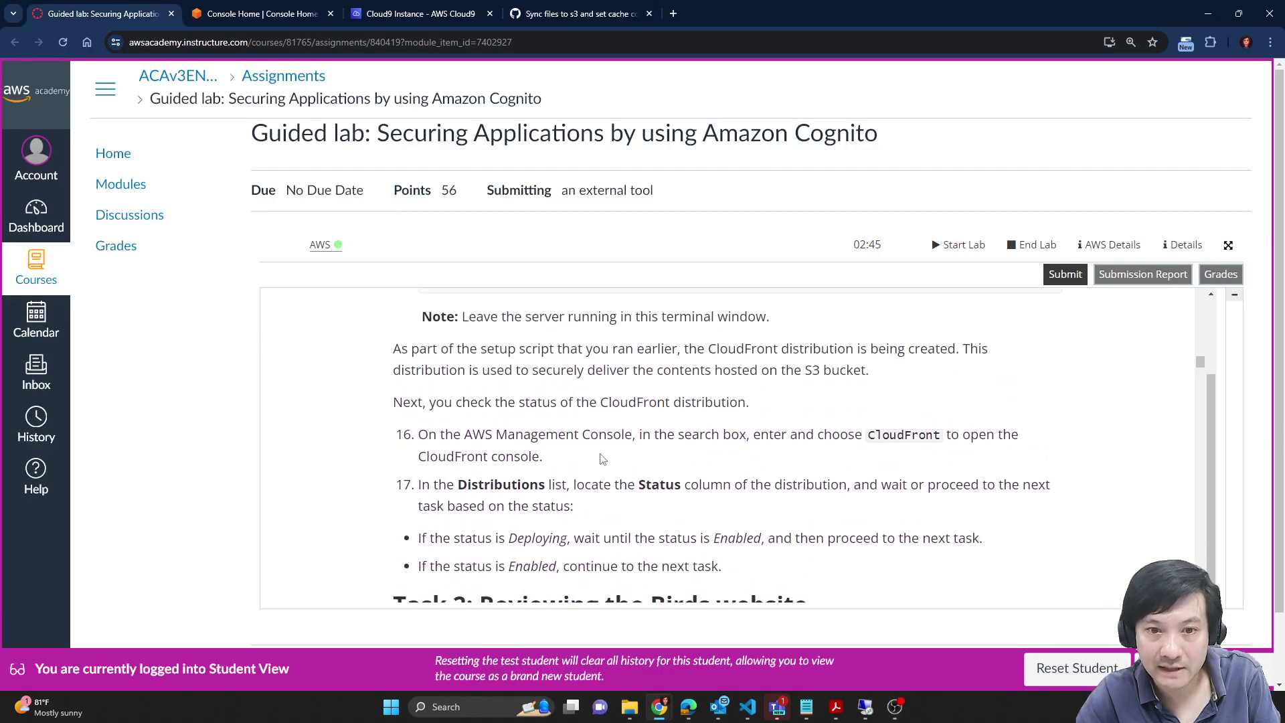
scroll(744, 507, "down", 1)
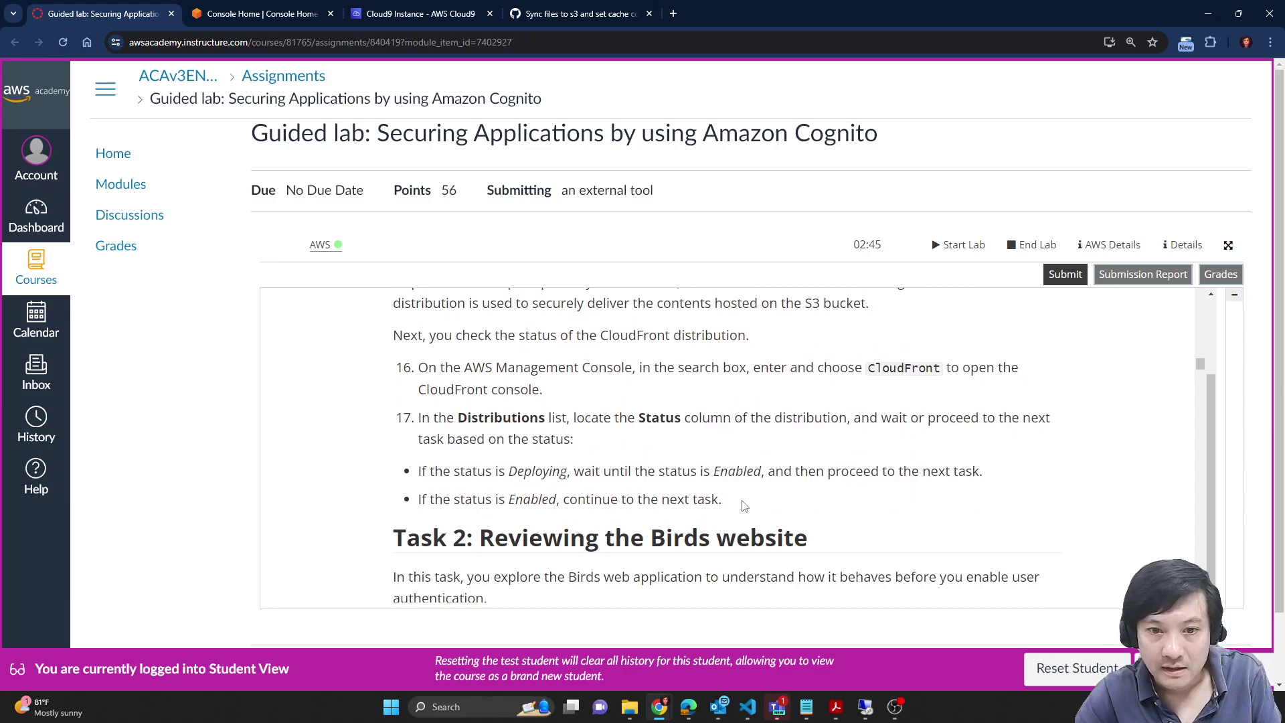
scroll(603, 468, "up", 3)
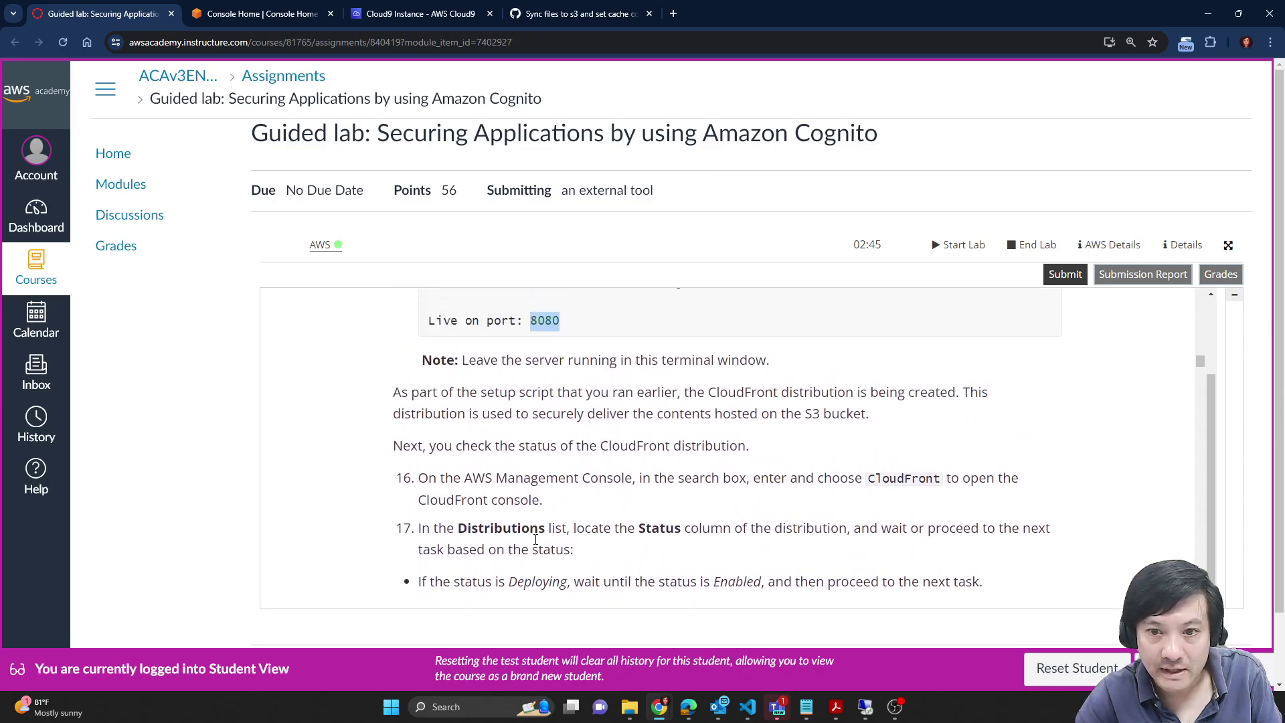
scroll(496, 423, "down", 1)
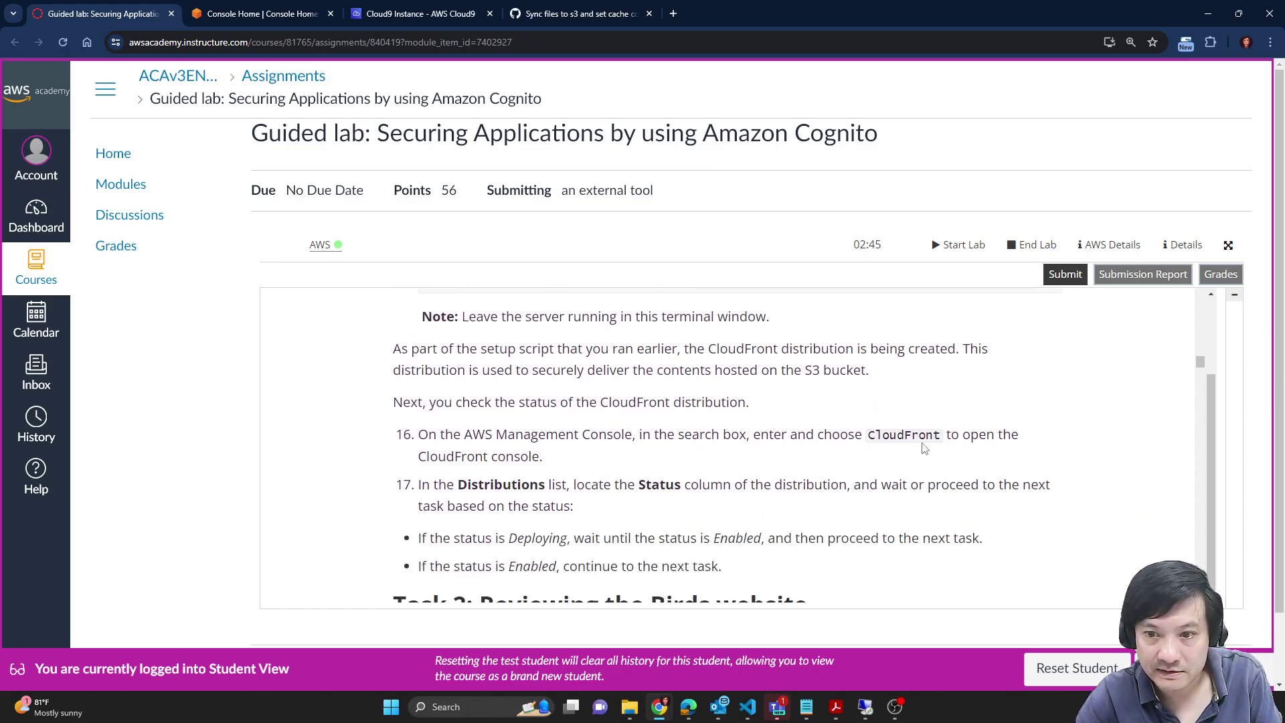
double_click(917, 437)
key("ctrl+c")
key("ctrl+Tab")
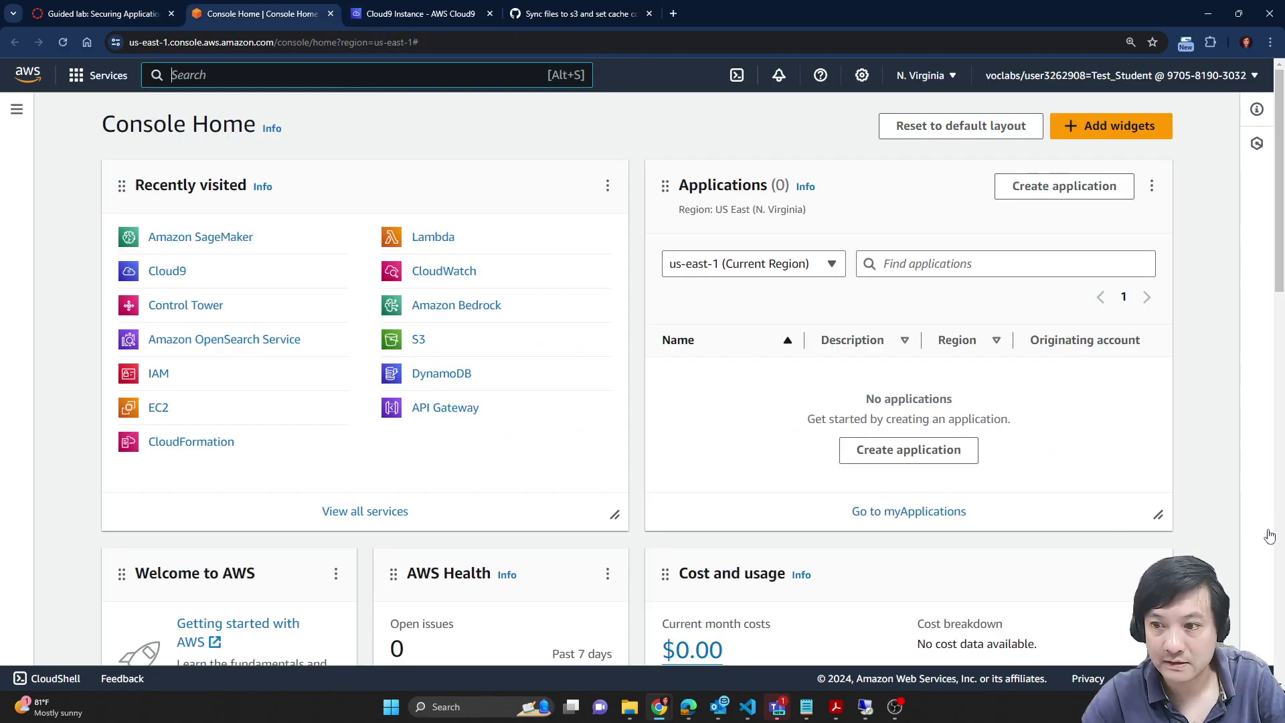
Step: Search for CloudFront and open its console, clearing the Windows notifications along the way
left_click(426, 77)
key("ctrl+v")
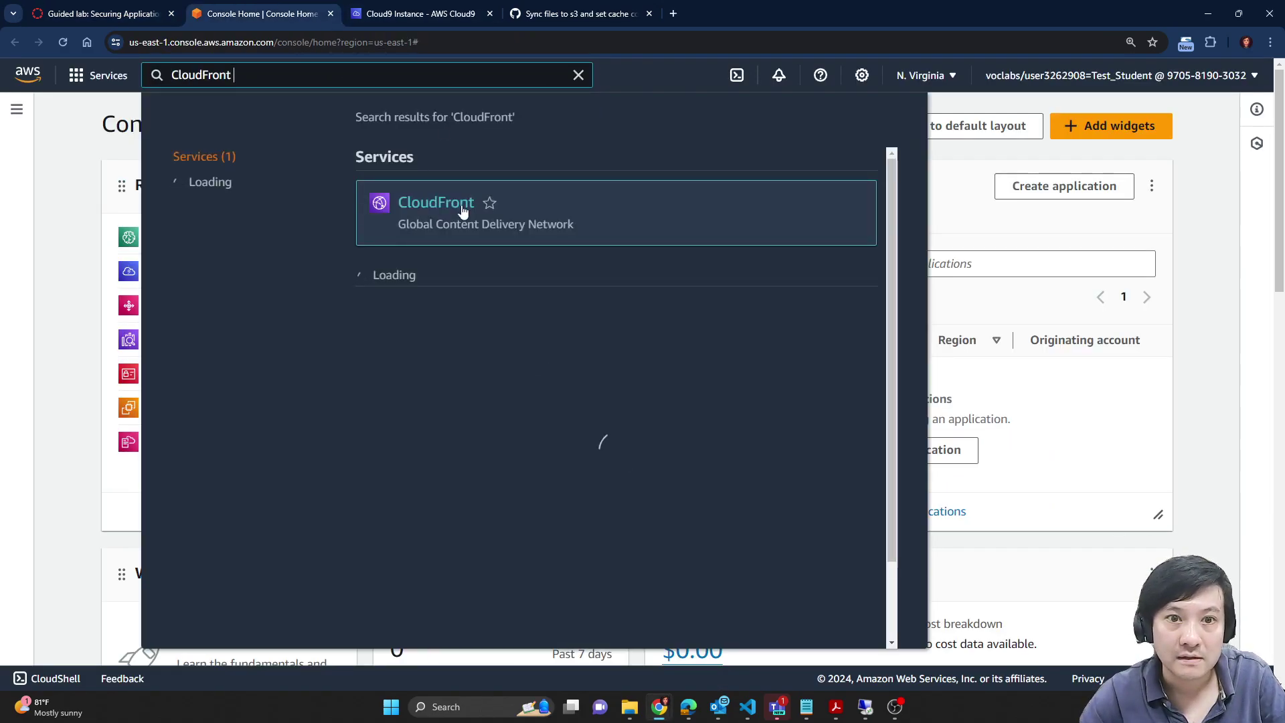
left_click(470, 210)
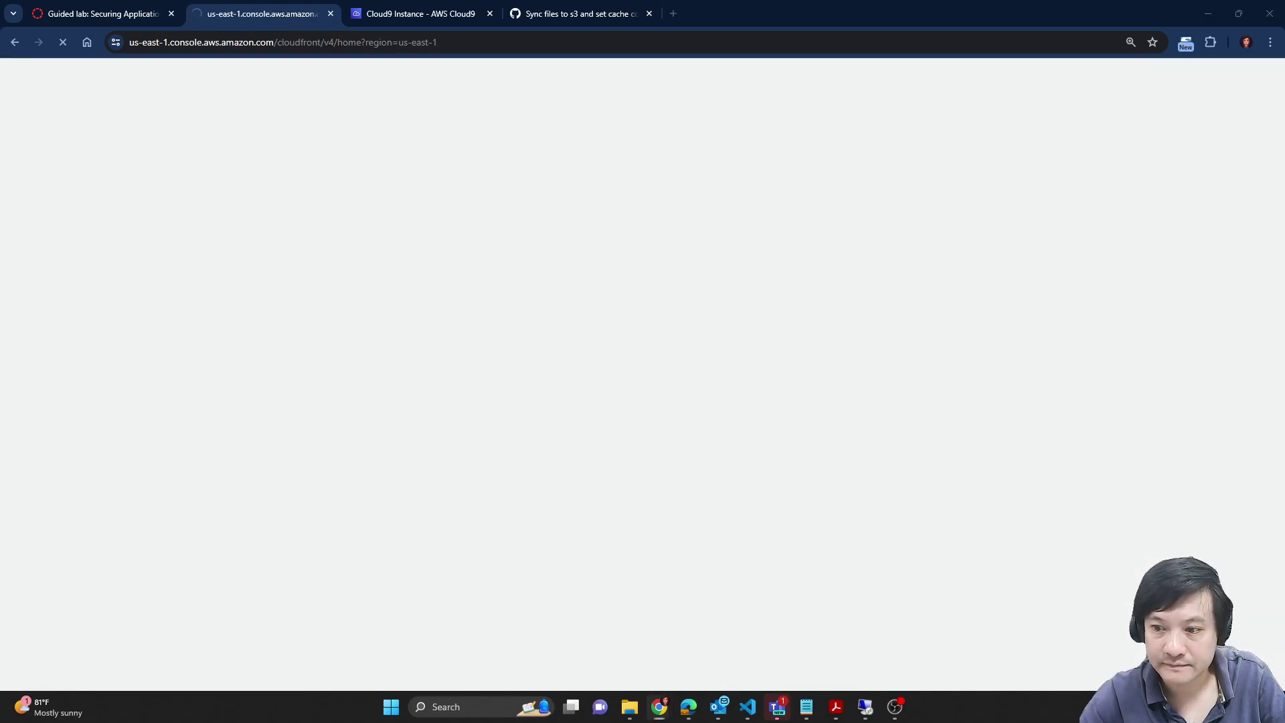
key("super+n")
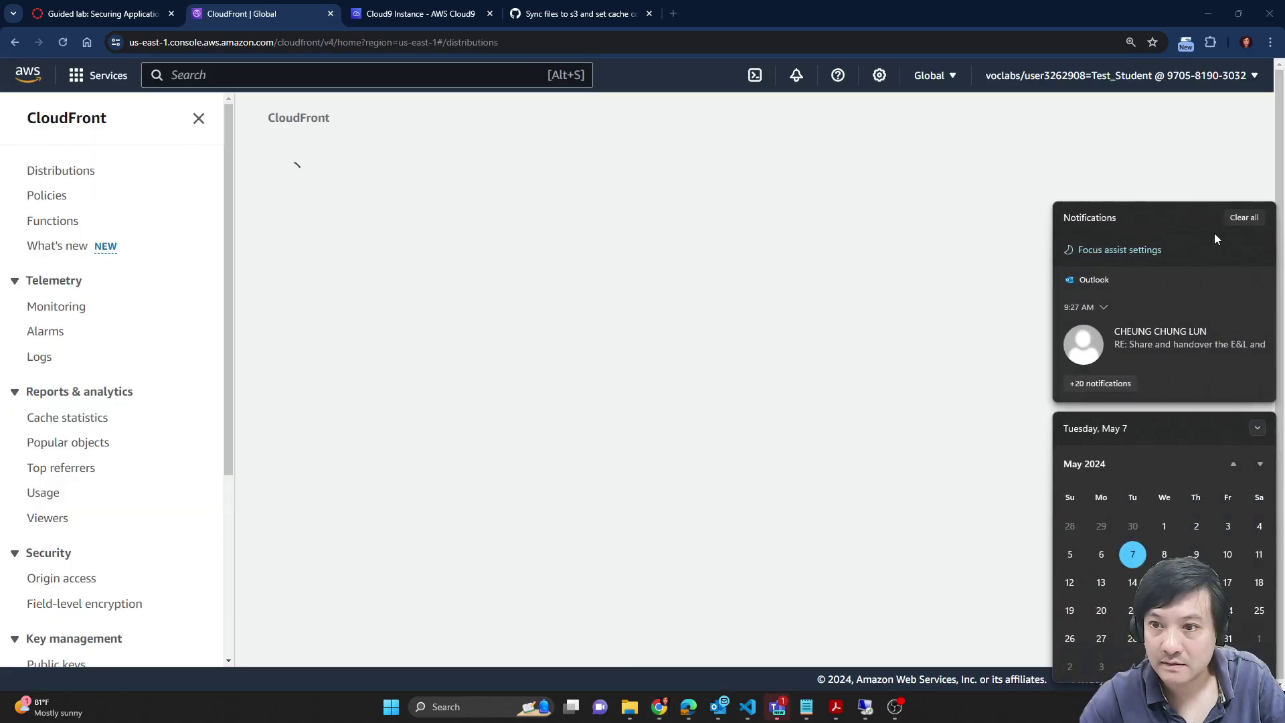
left_click(1246, 219)
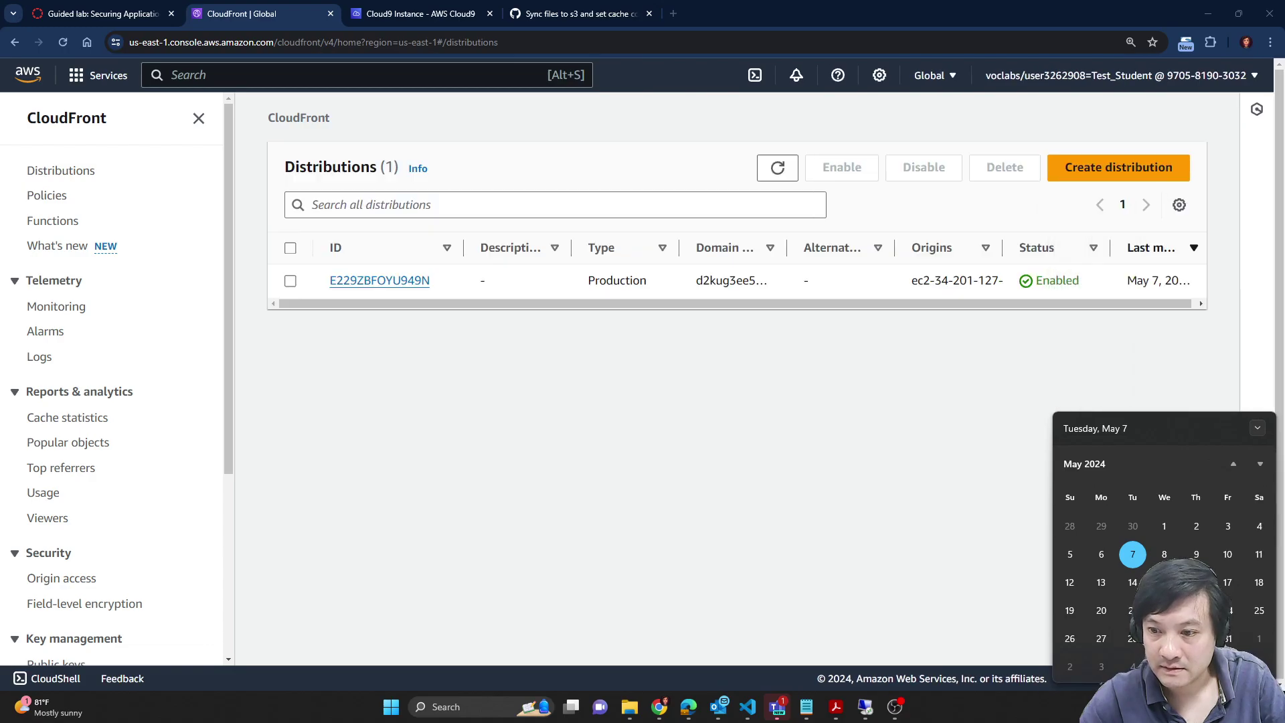
key("Escape")
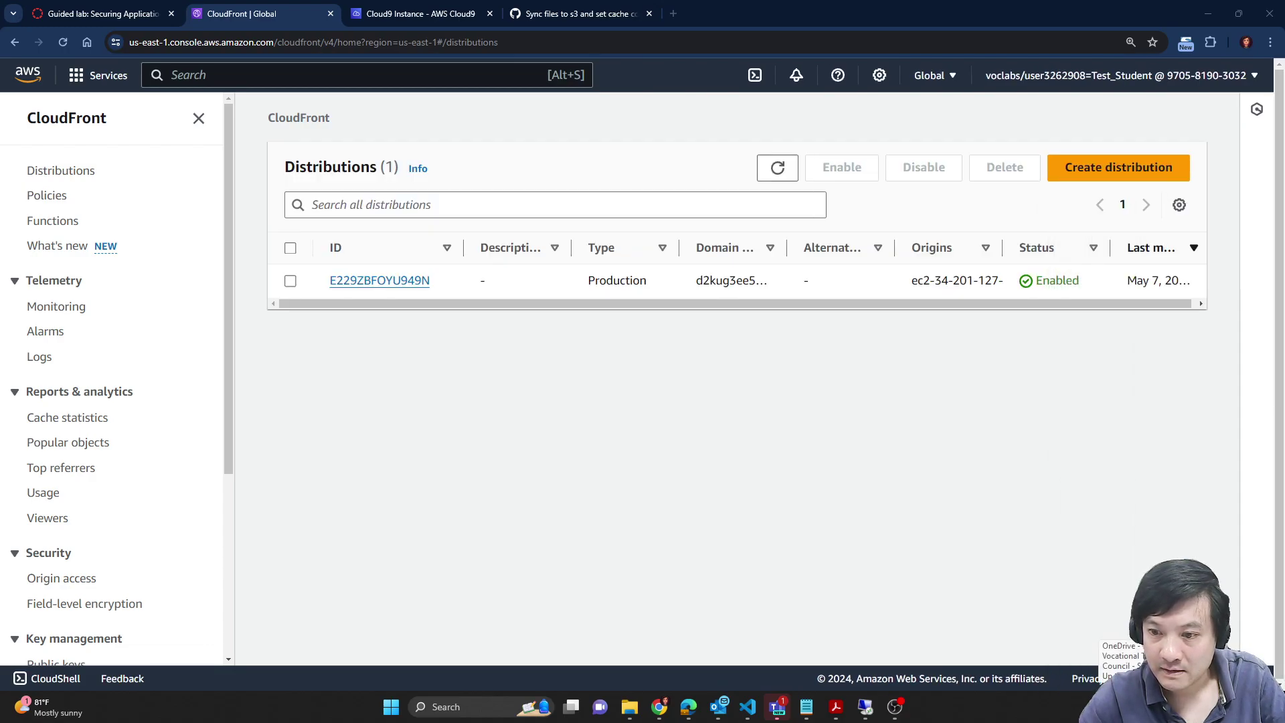
left_click(1106, 707)
key("super+n")
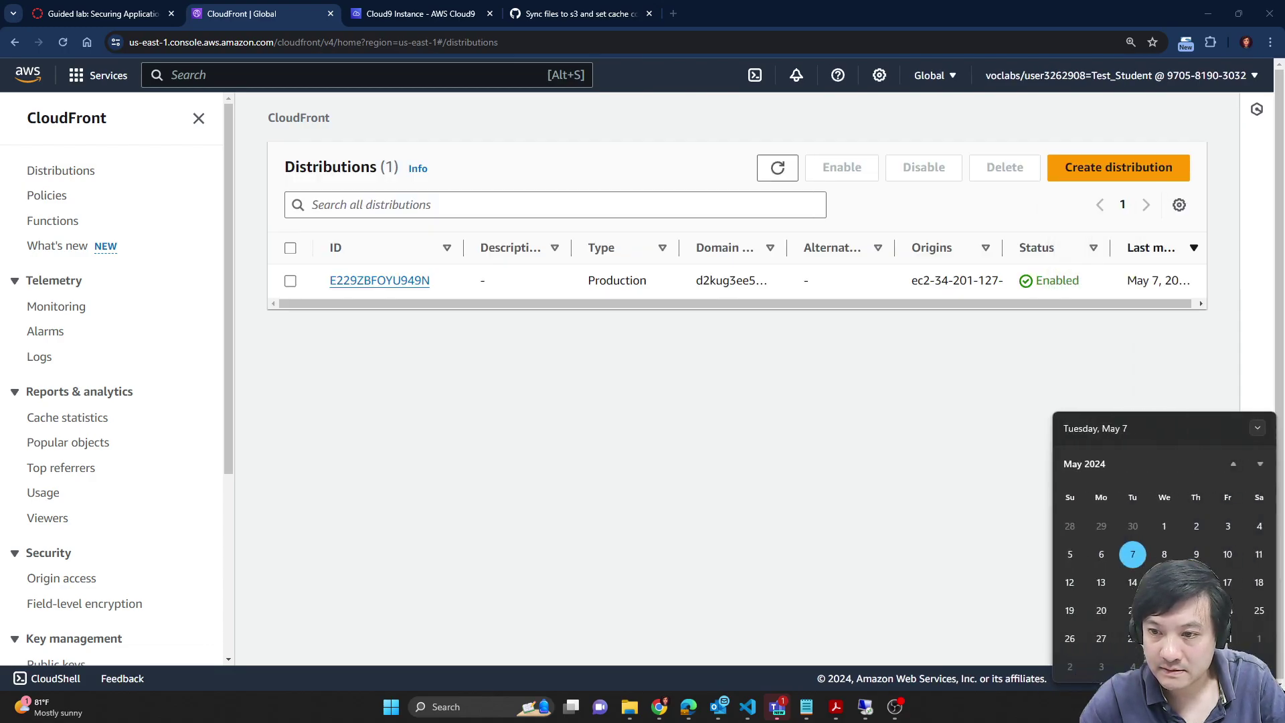
Step: Open distribution E229ZBFOYU949N, dismiss the Security Dashboard banner, and go back to Distributions
left_click(403, 285)
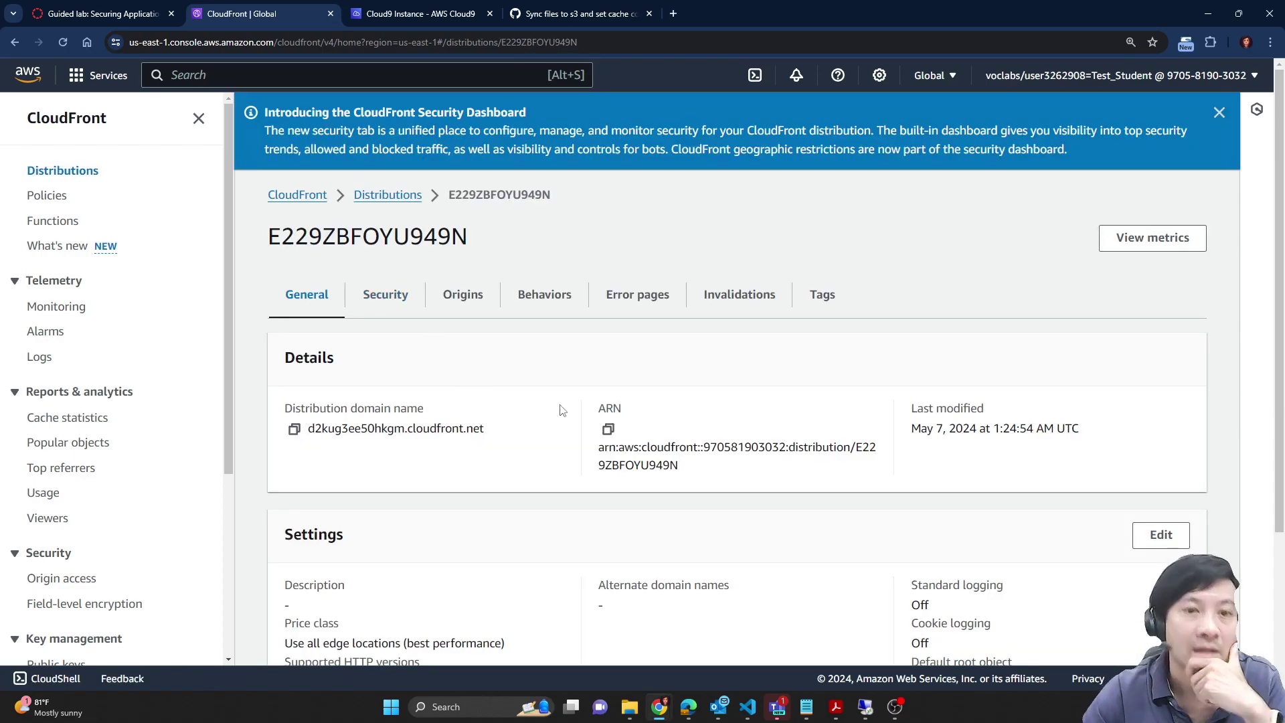
scroll(682, 520, "down", 3)
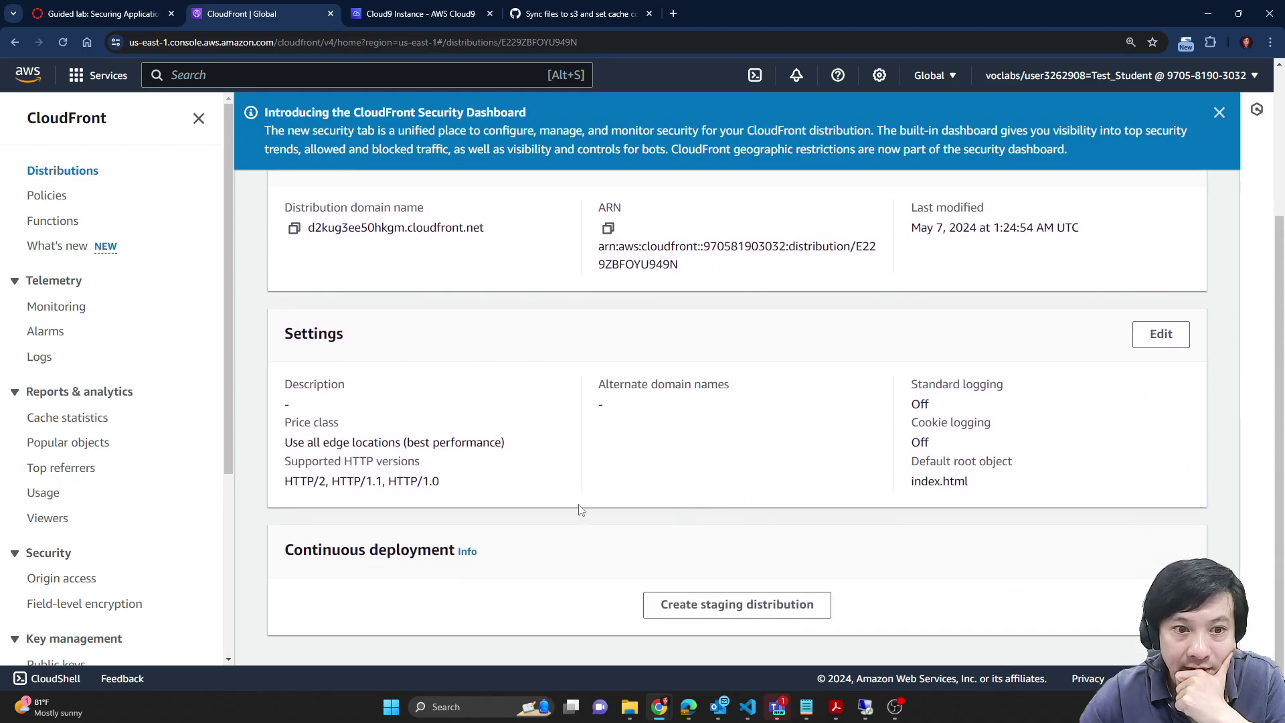
scroll(568, 512, "up", 3)
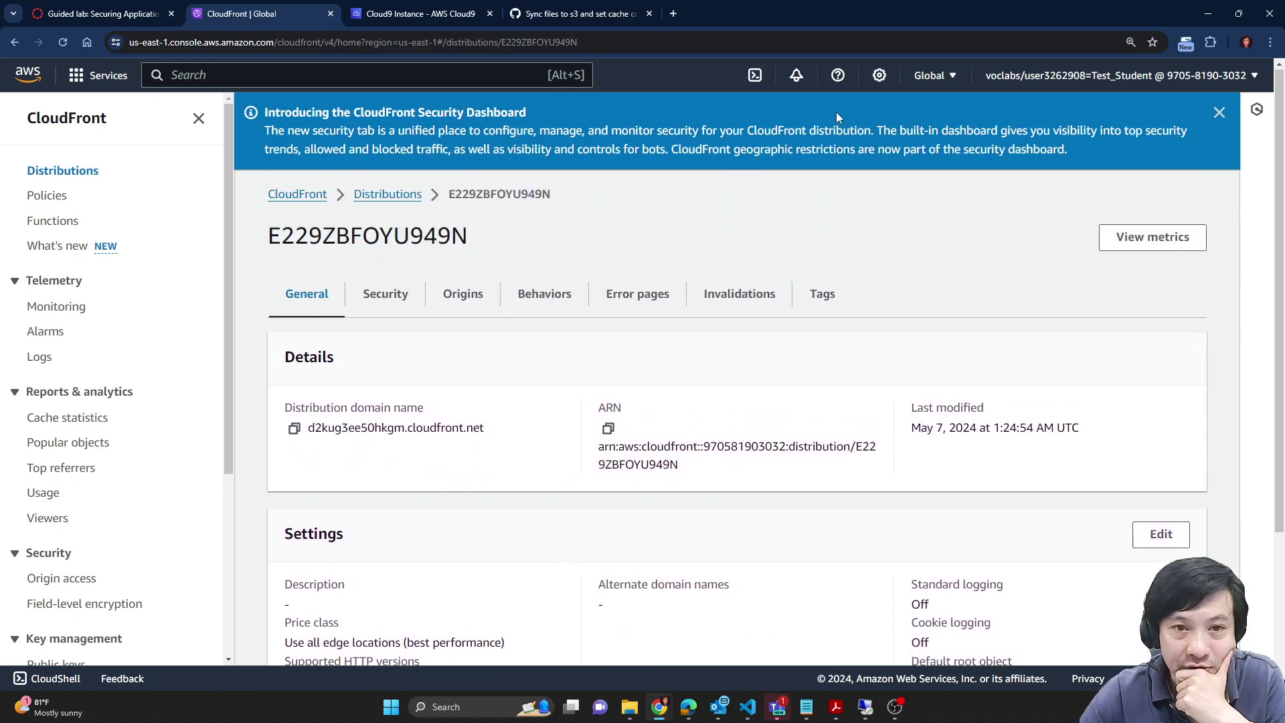
left_click(1220, 112)
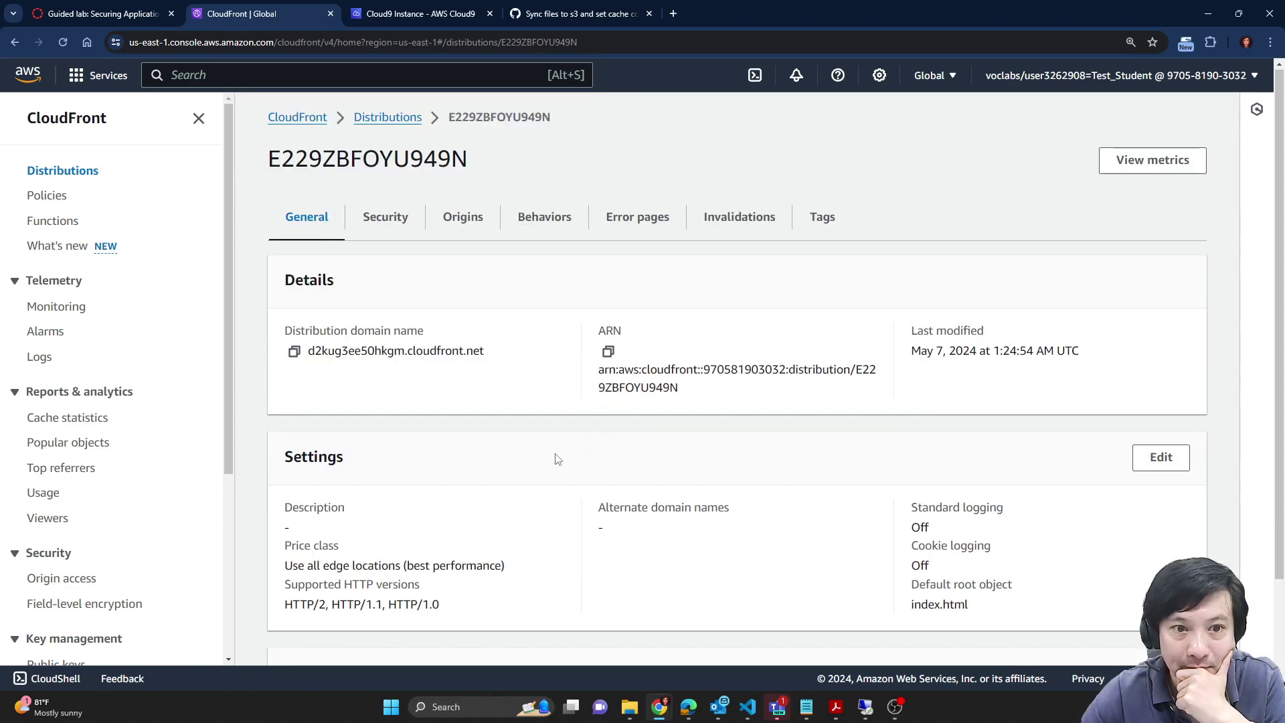
left_click(387, 119)
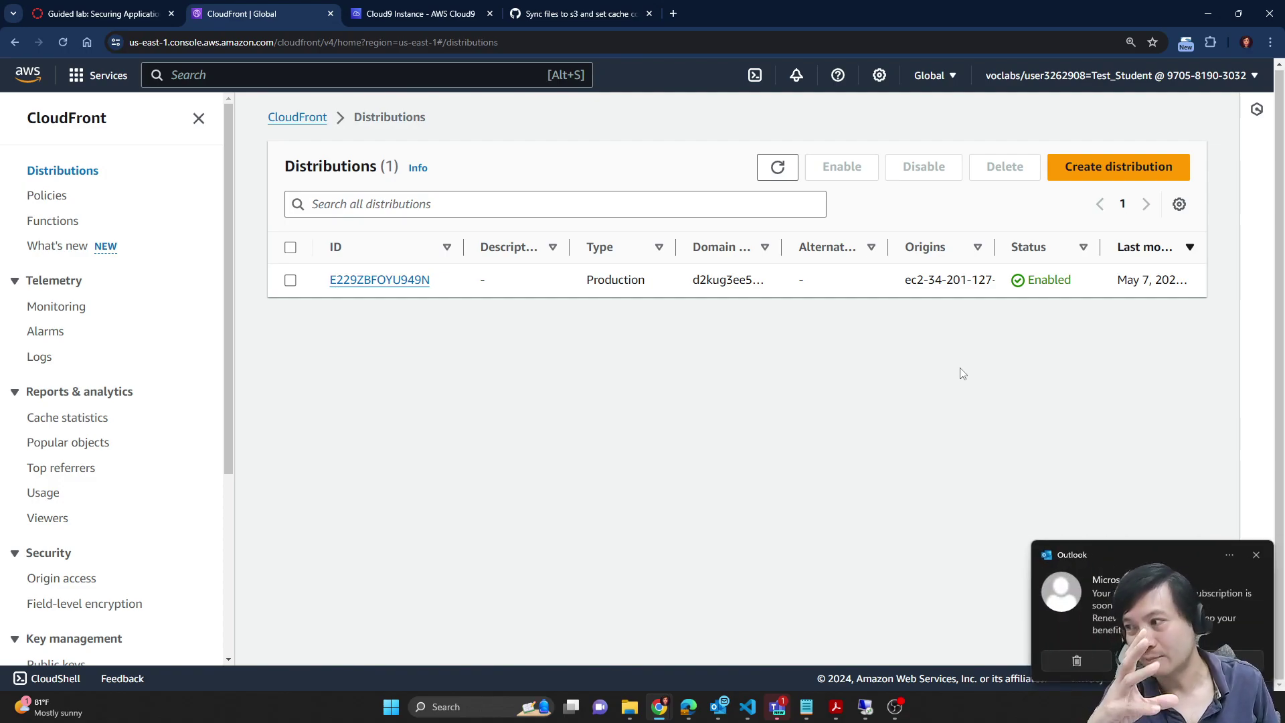
left_click(1257, 554)
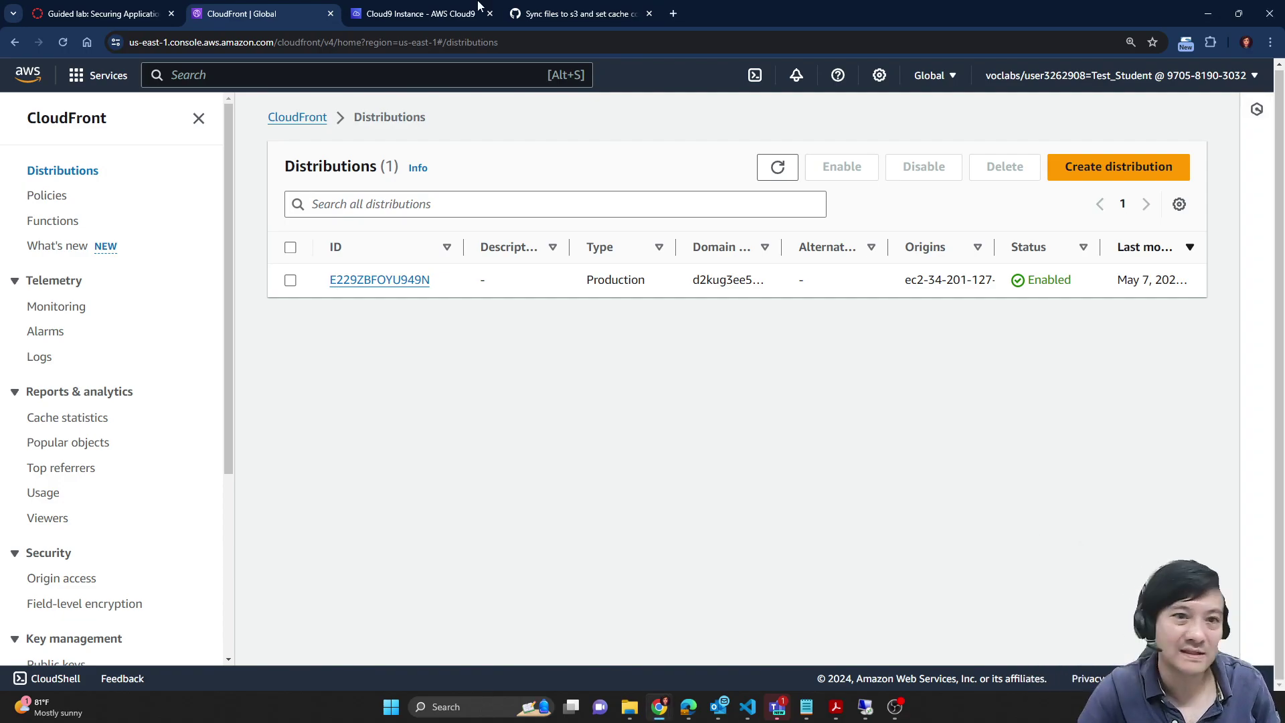
Step: Scroll the lab past step 17's Enabled status to Task 2 steps 18–21, then return to Cloud9
left_click(107, 14)
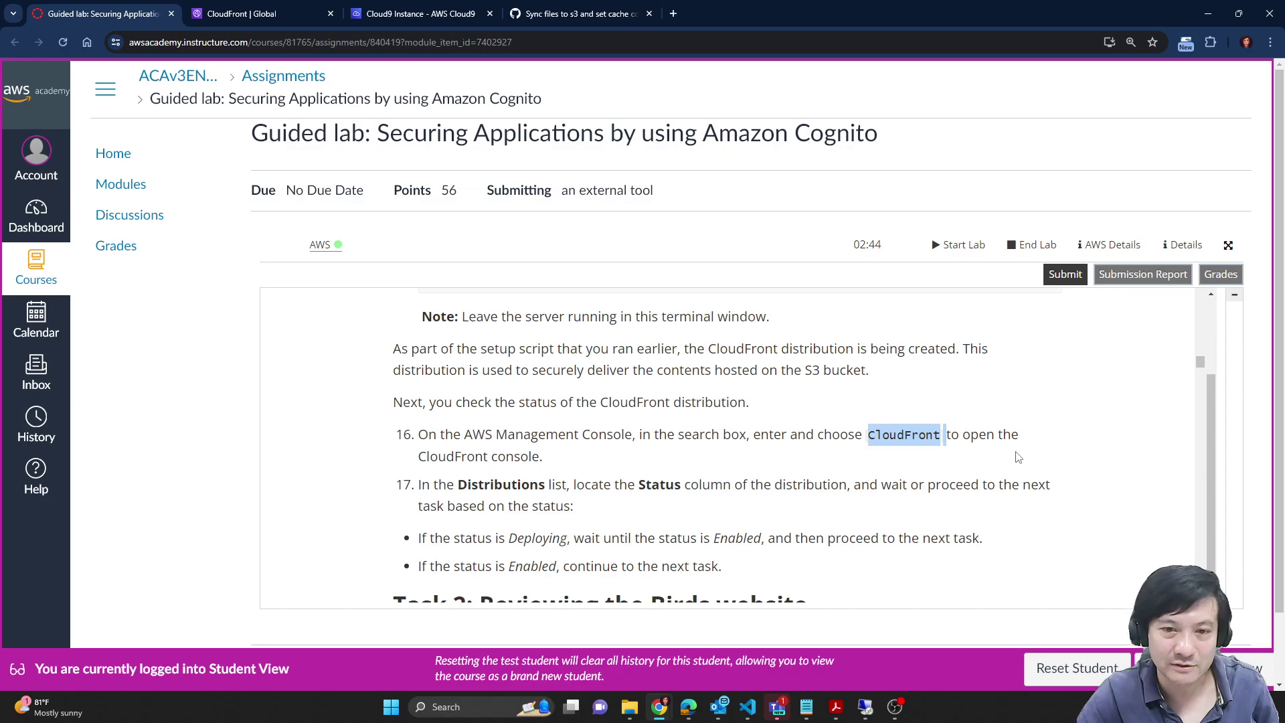
scroll(1019, 457, "down", 1)
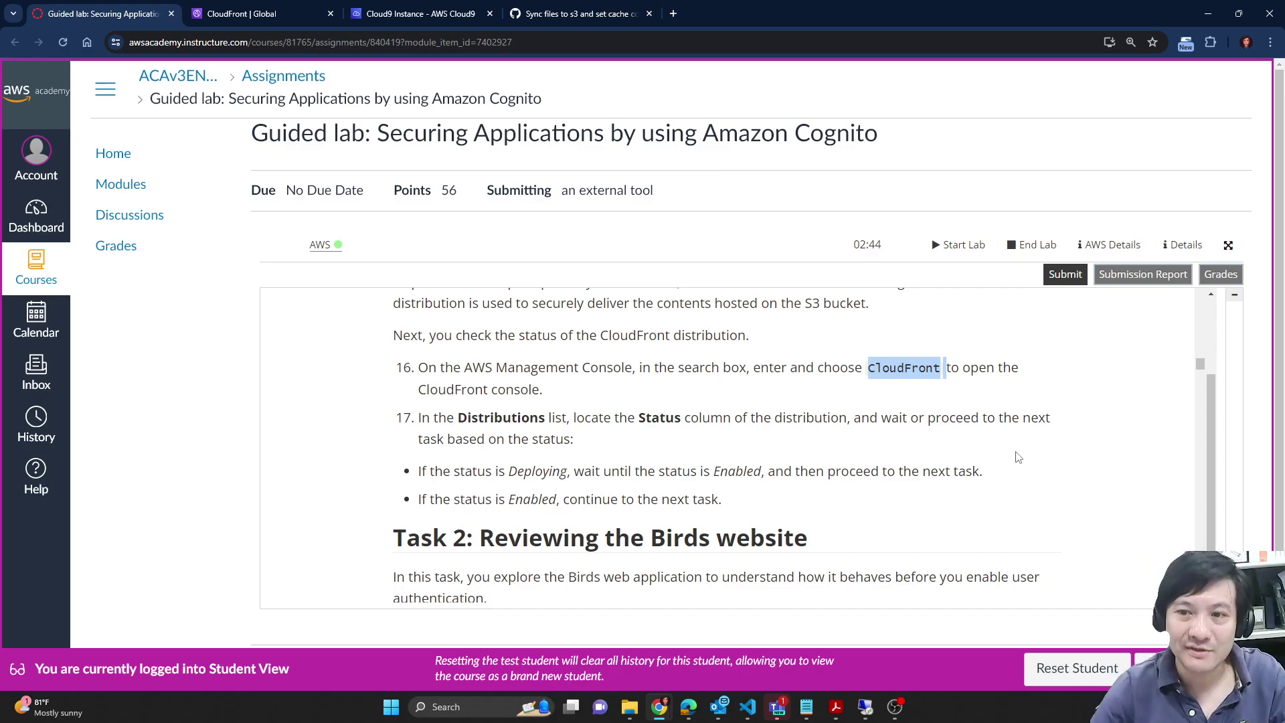
scroll(650, 452, "down", 1)
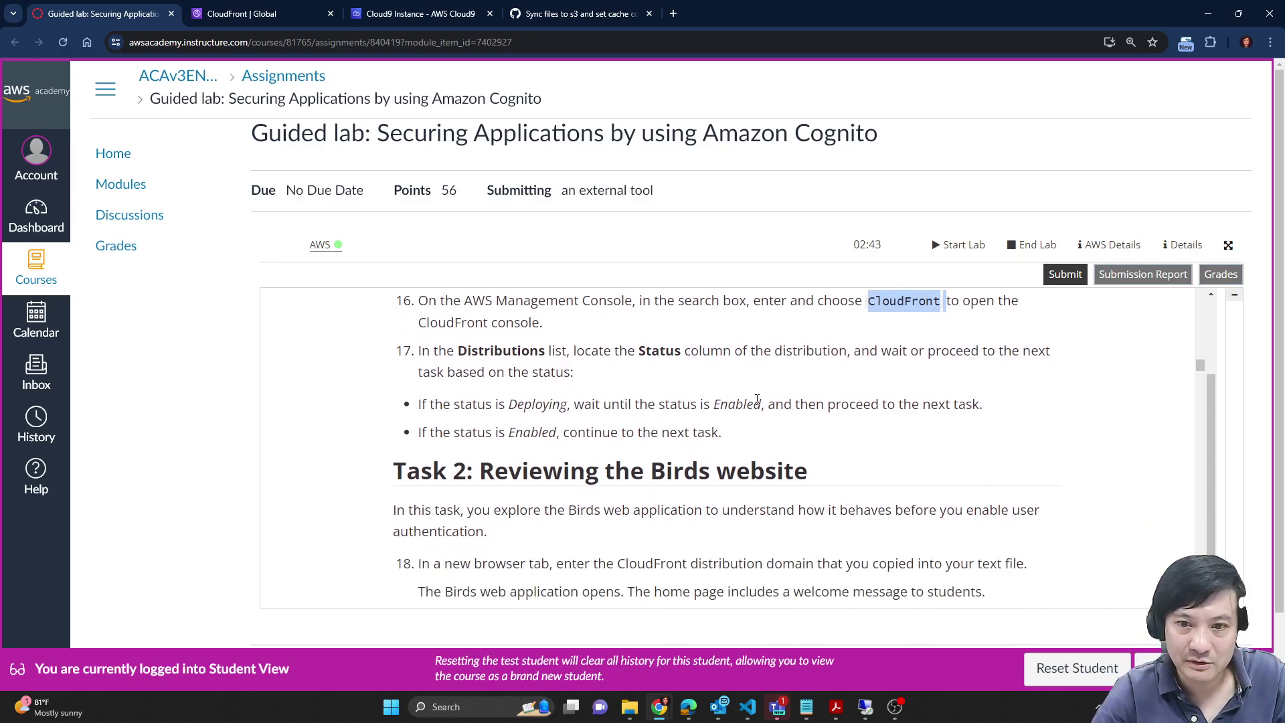
double_click(735, 404)
scroll(791, 438, "down", 1)
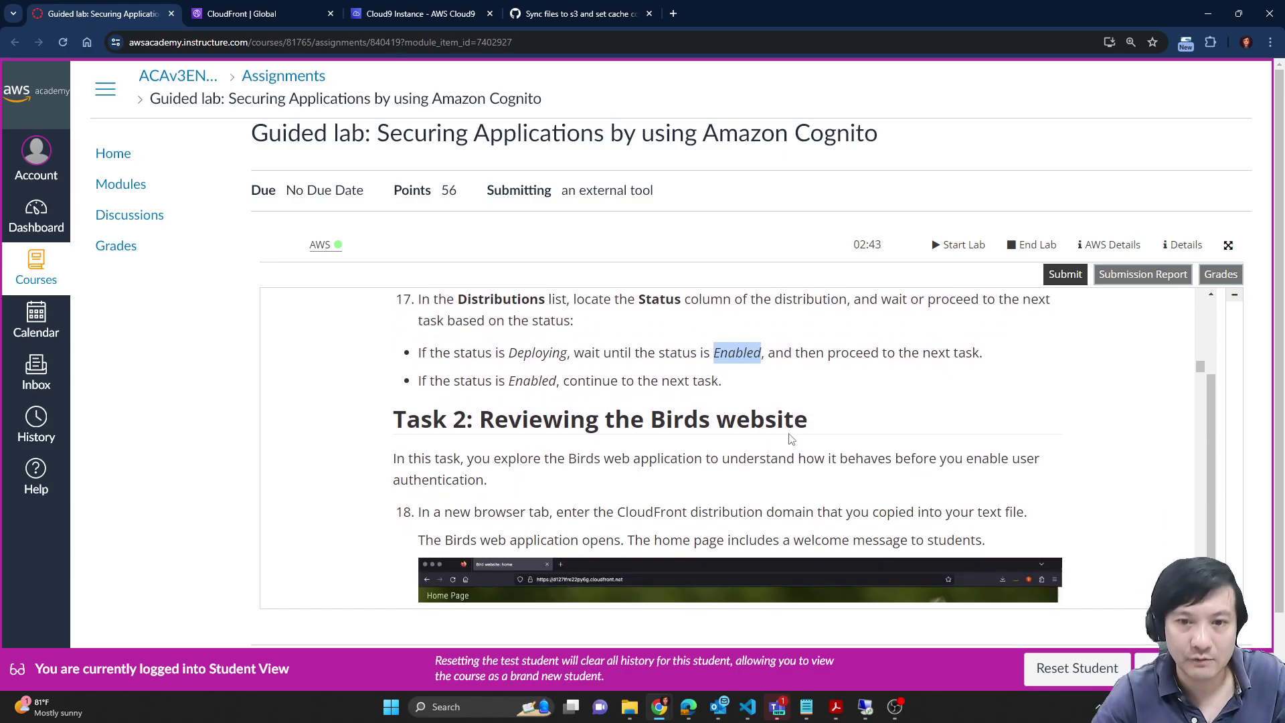
scroll(792, 439, "down", 1)
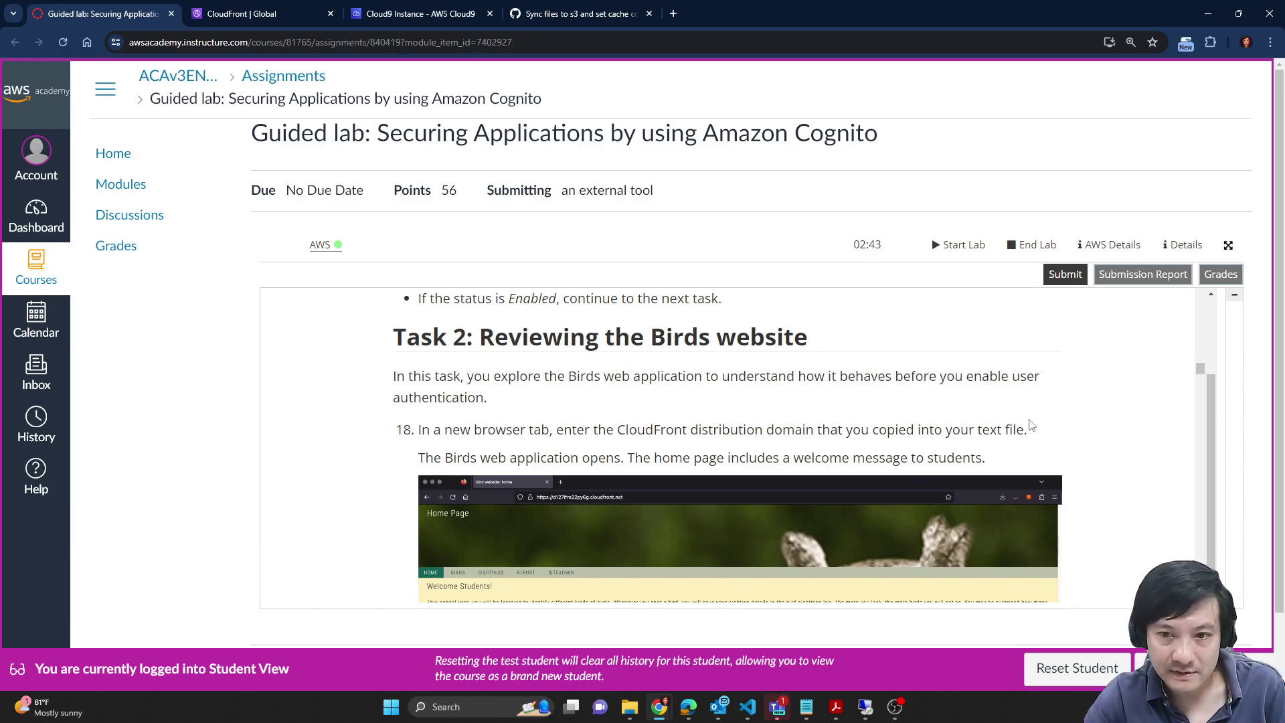
scroll(1038, 420, "down", 2)
scroll(1041, 417, "down", 3)
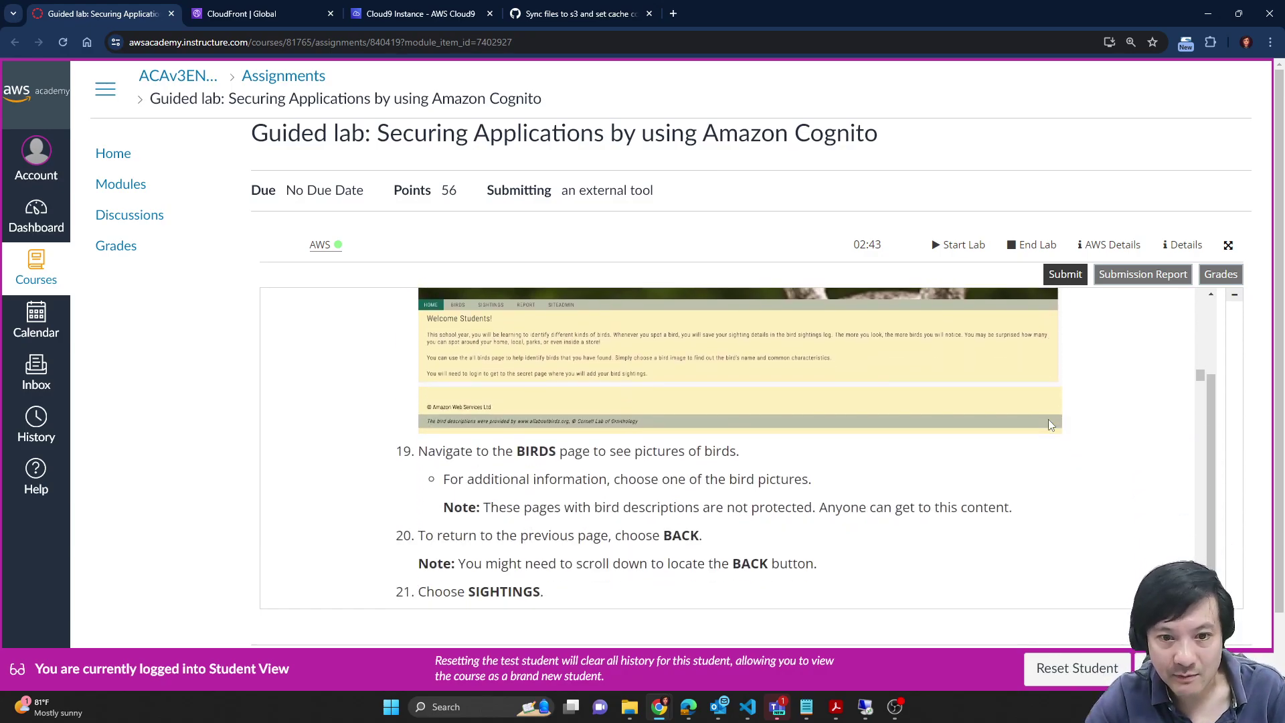
left_click(425, 10)
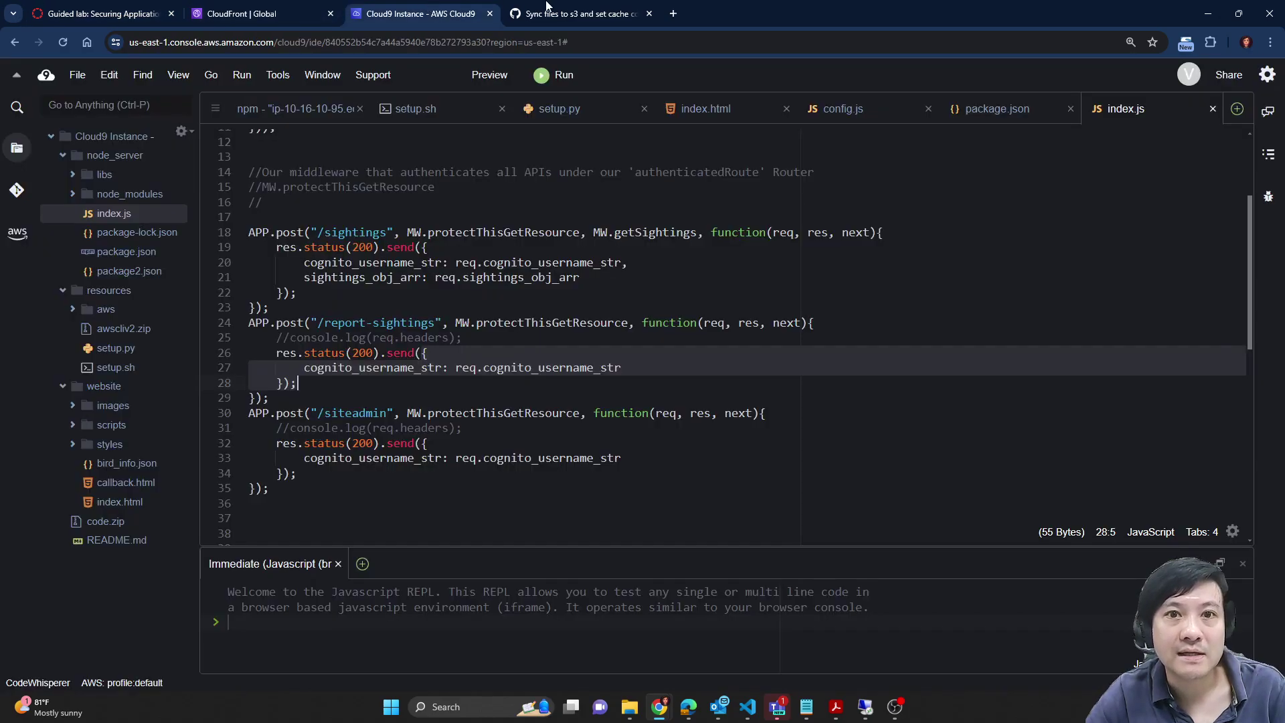
Step: Copy distribution E229ZBFOYU949N's domain name and paste it into the DevTools tab's address bar
left_click(551, 9)
left_click(294, 7)
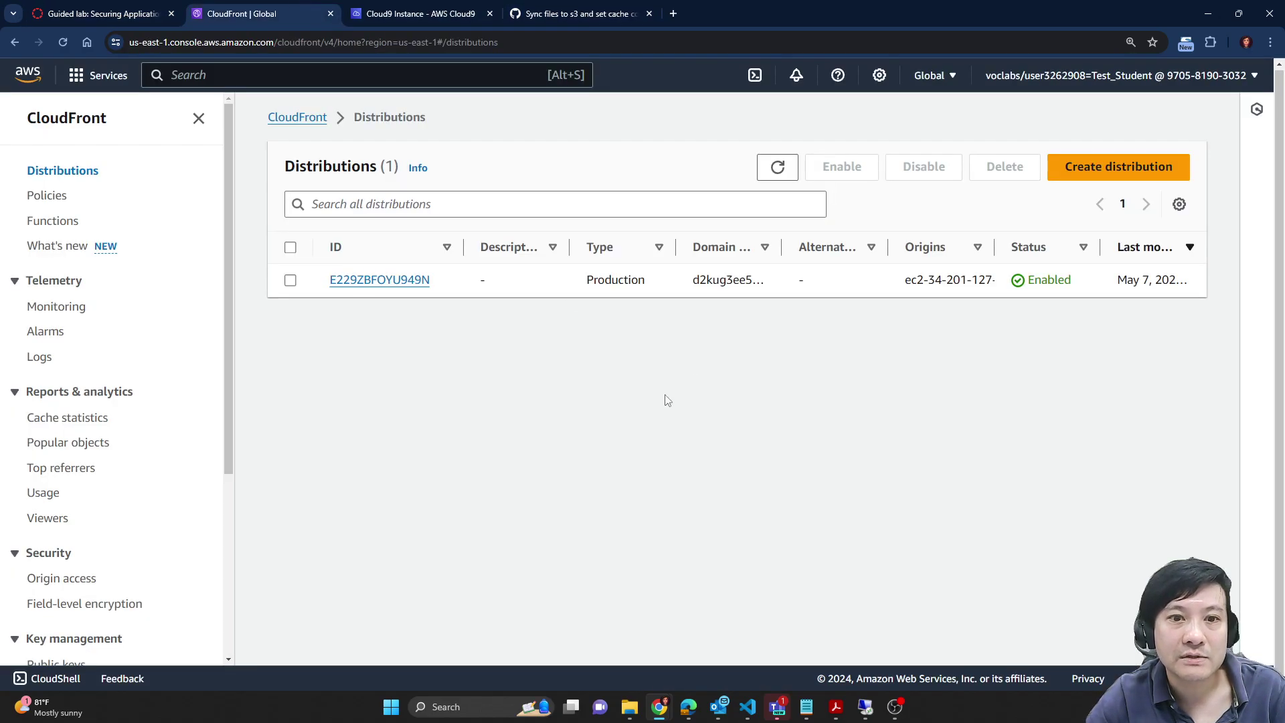
left_click(393, 284)
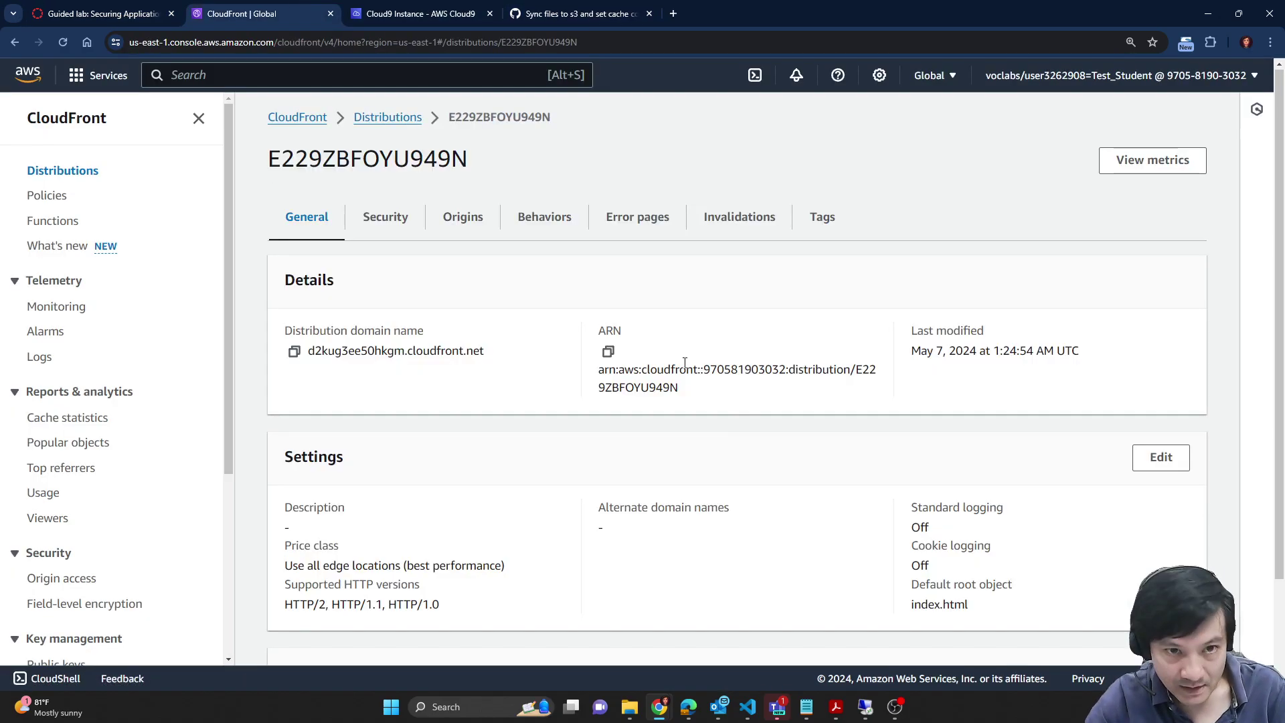
left_click(294, 351)
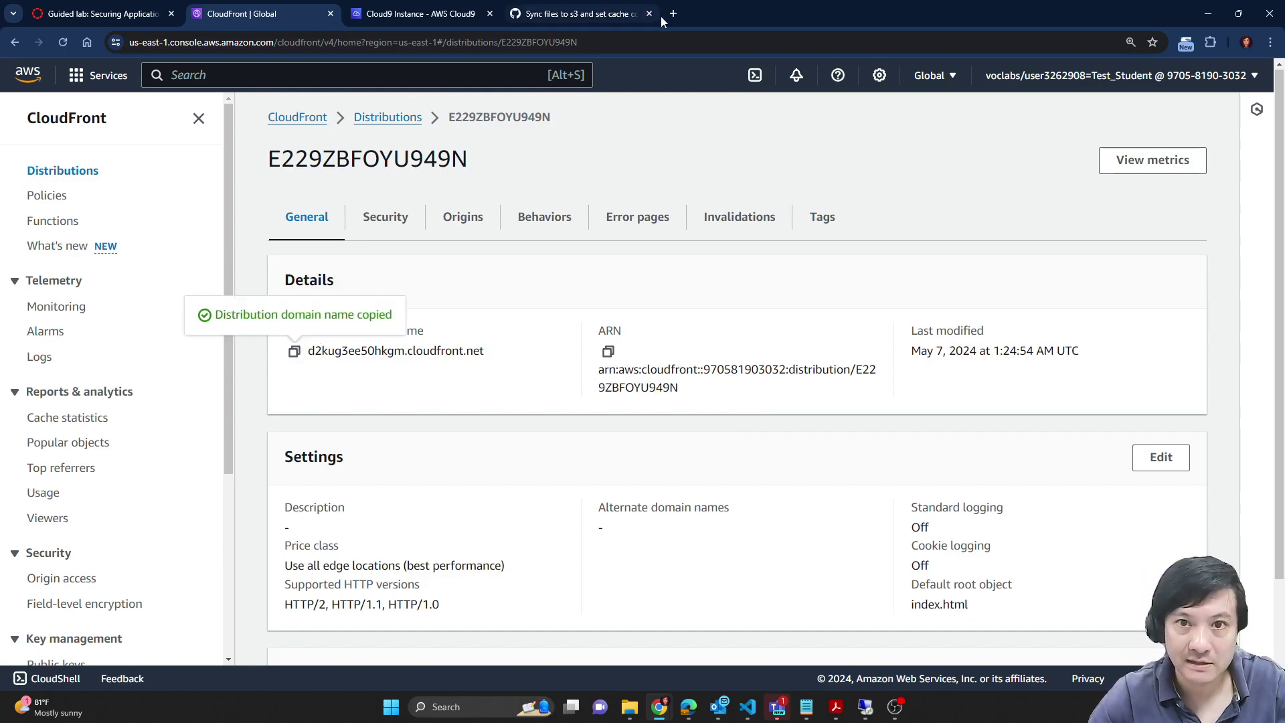
left_click(607, 11)
left_click(301, 42)
key("ctrl+v")
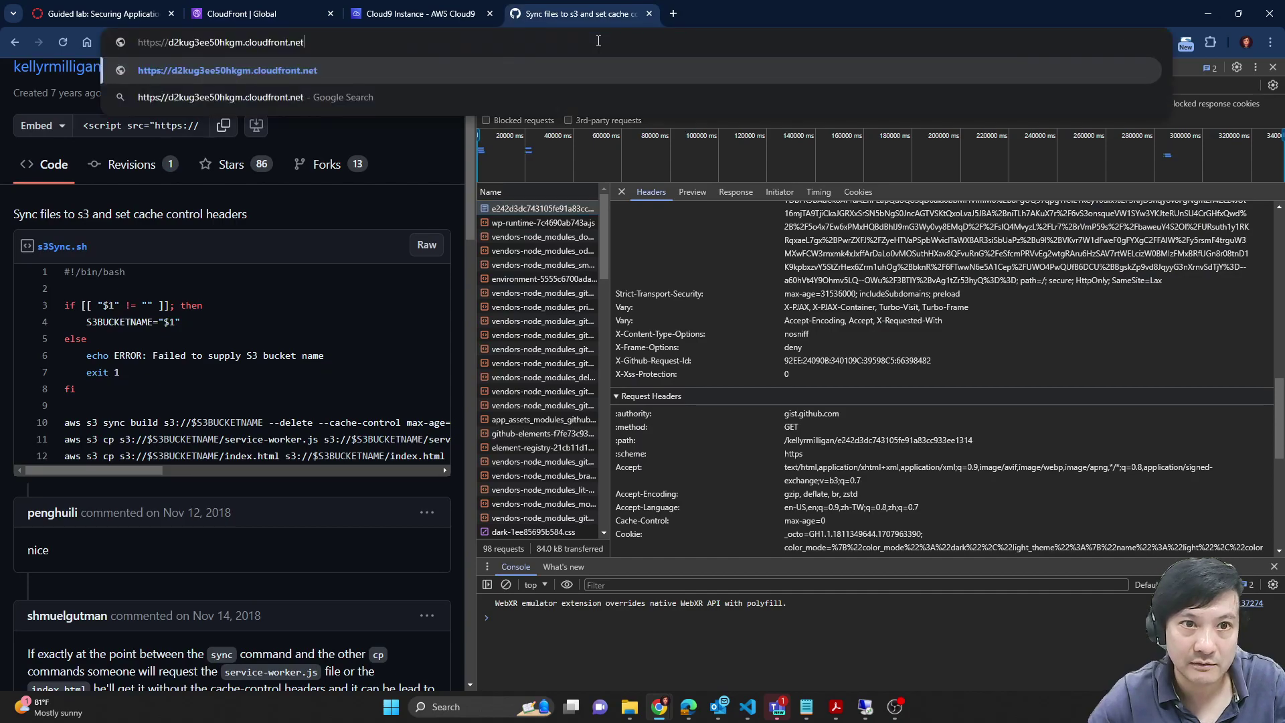
Step: Load d2kug3ee50hkgm.cloudfront.net and confirm the home page's Cache-Control header is max-age=0
key("Return")
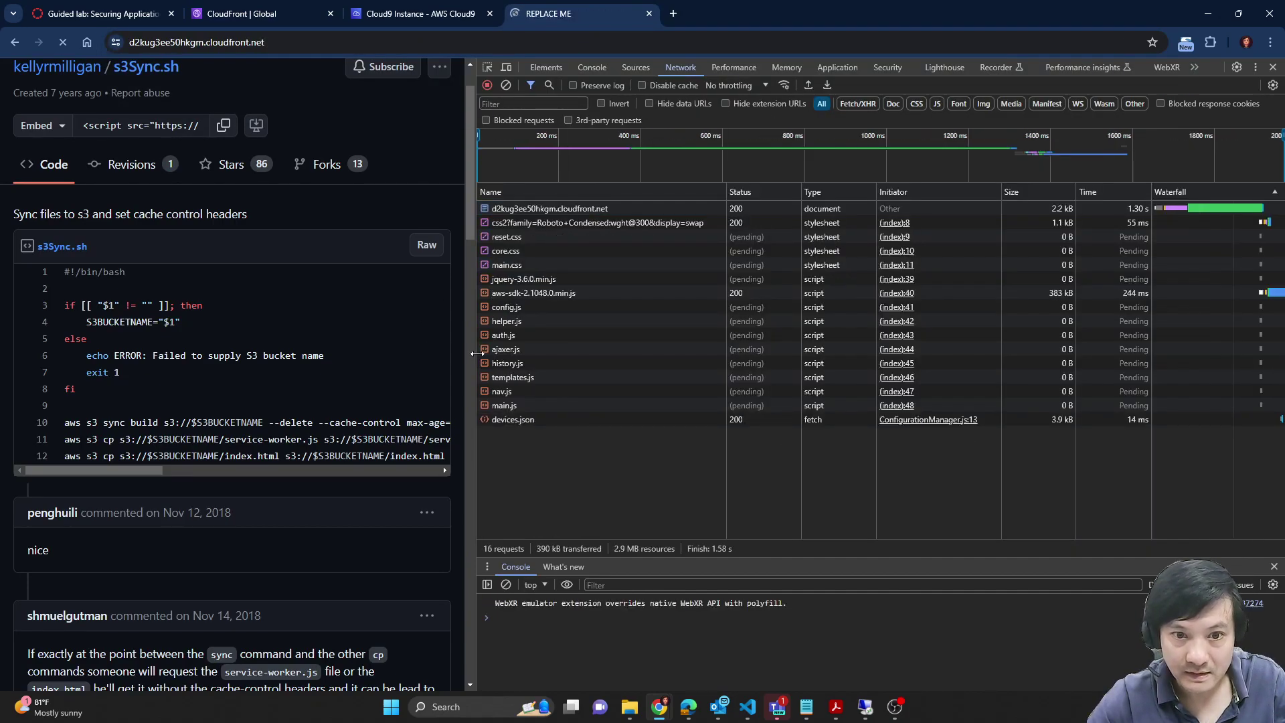
left_click_drag(473, 348, 772, 357)
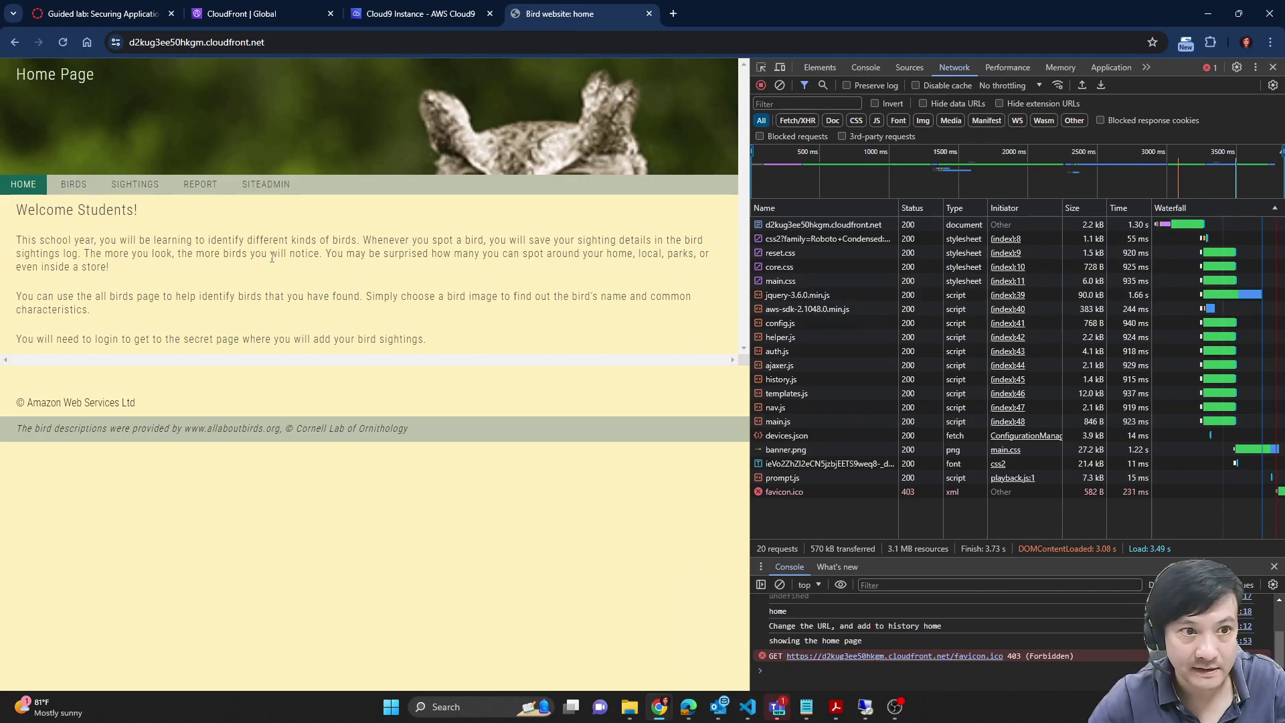
left_click(840, 225)
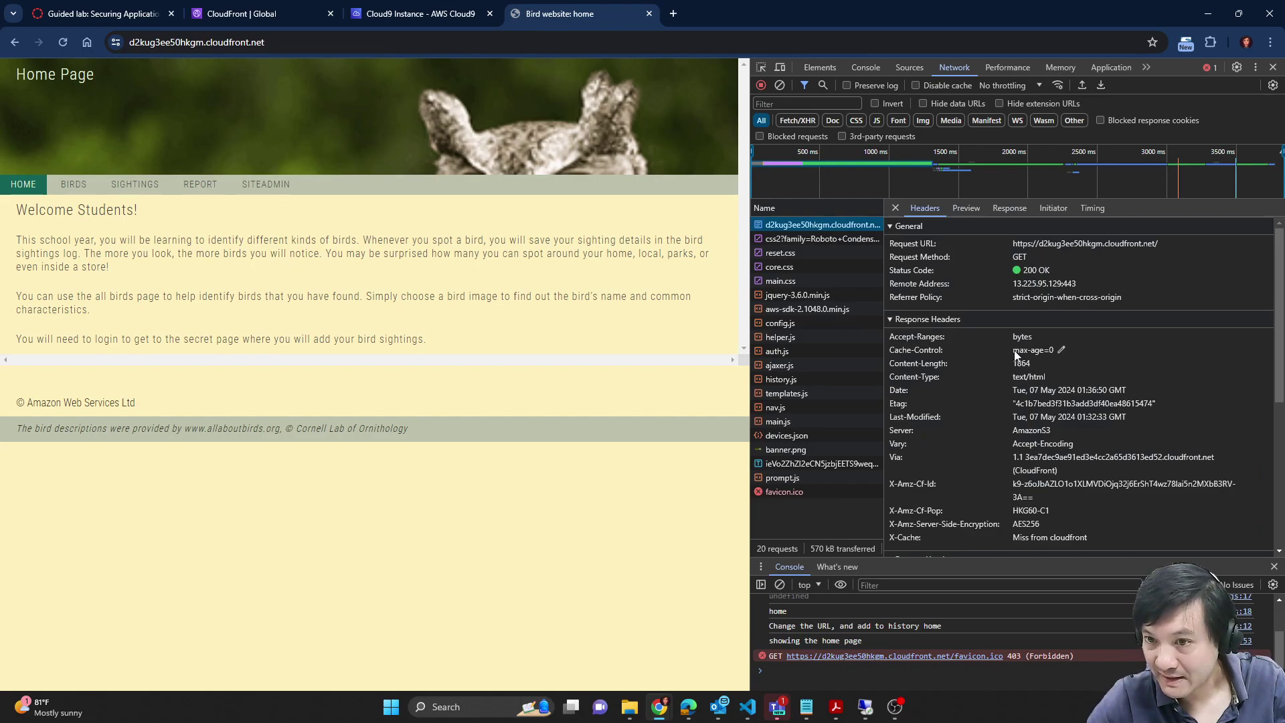
left_click_drag(1013, 349, 1065, 349)
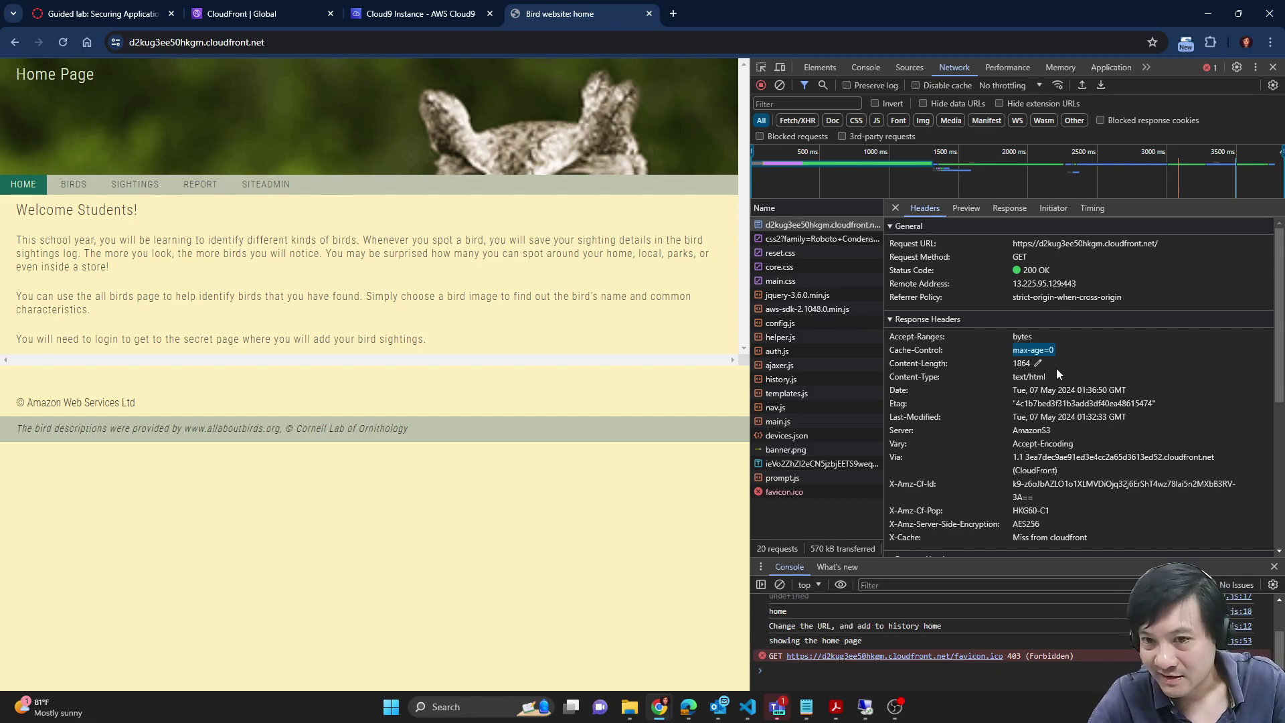
left_click(101, 13)
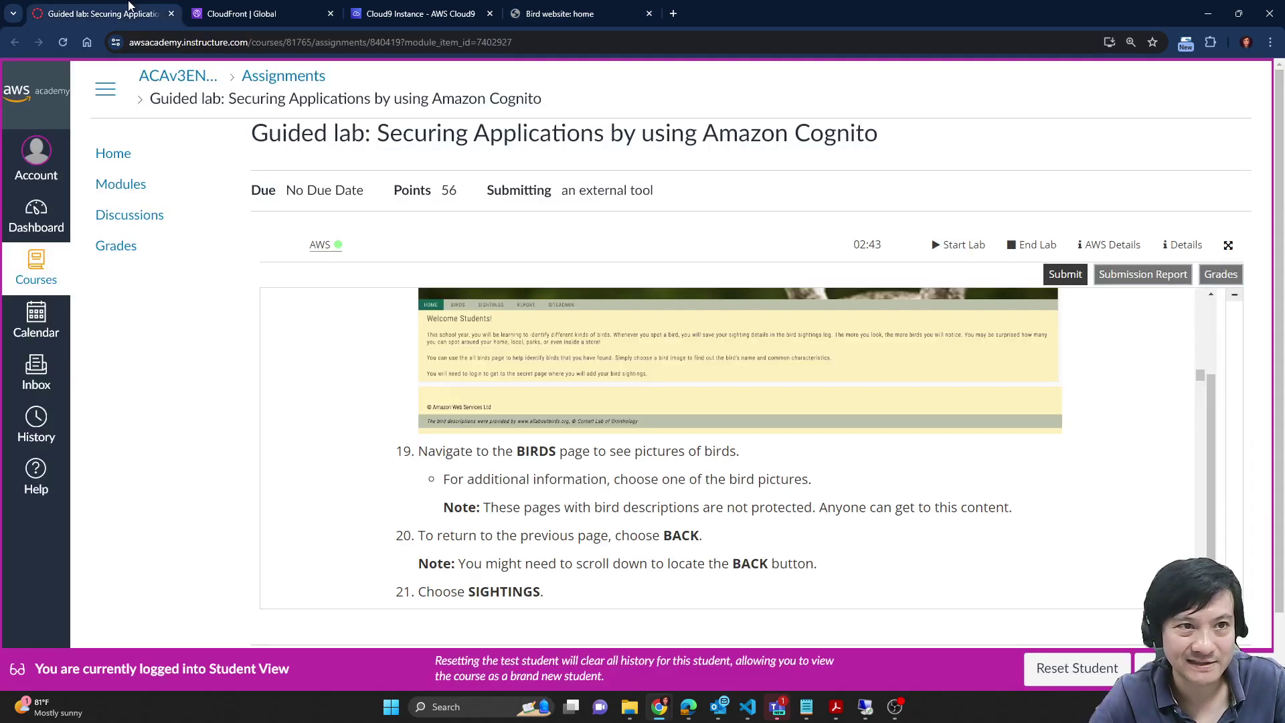
Step: Read lab steps 19–23, then open the BIRDS page on the Birds website
scroll(1055, 446, "down", 1)
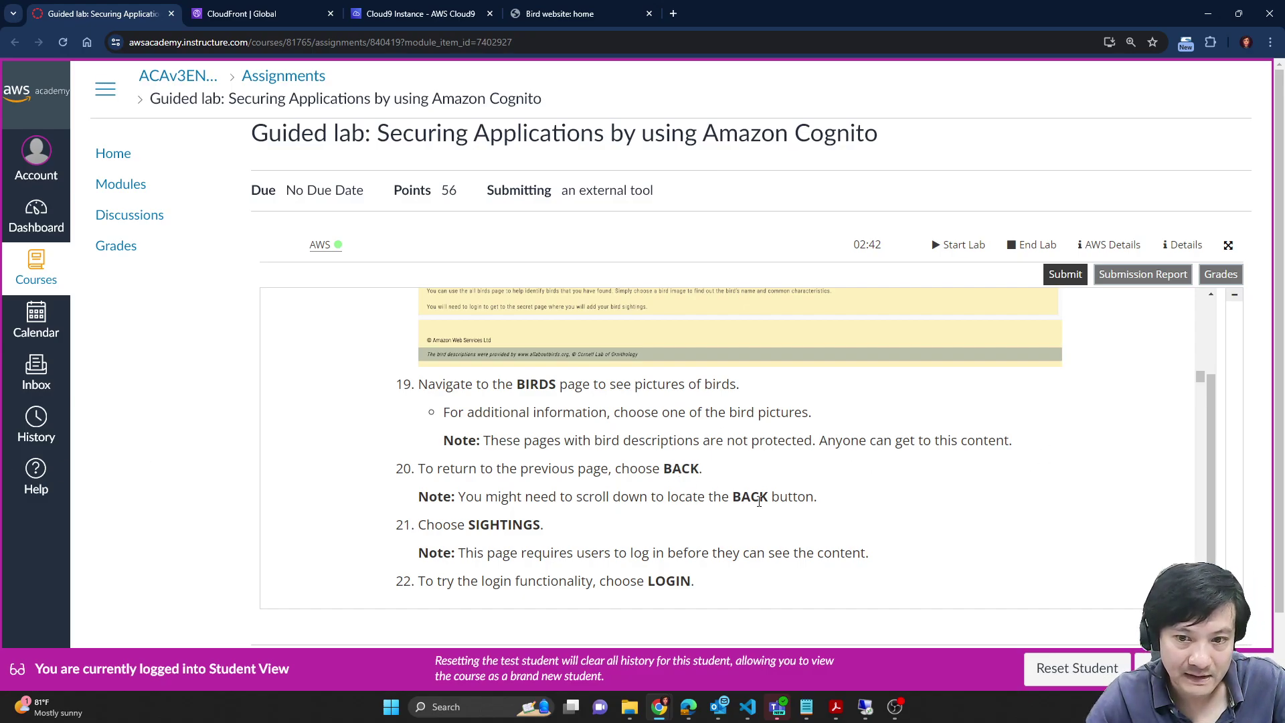
scroll(507, 527, "down", 1)
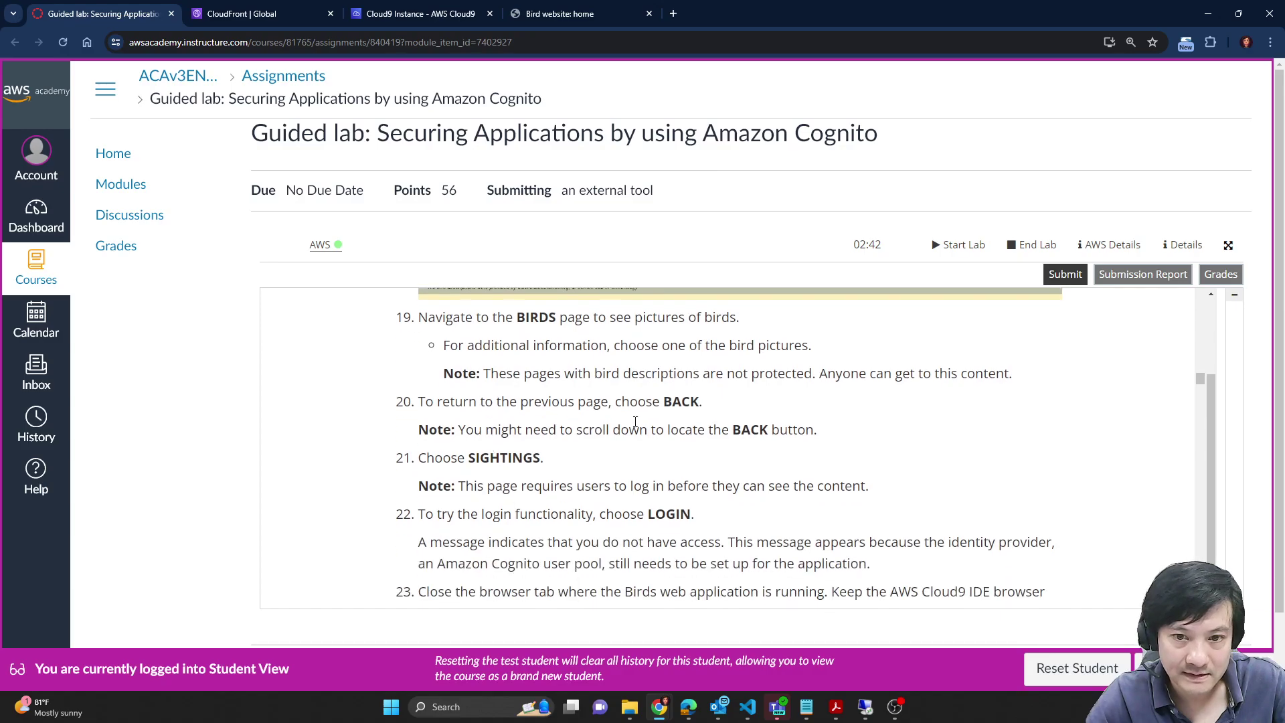
scroll(687, 425, "up", 1)
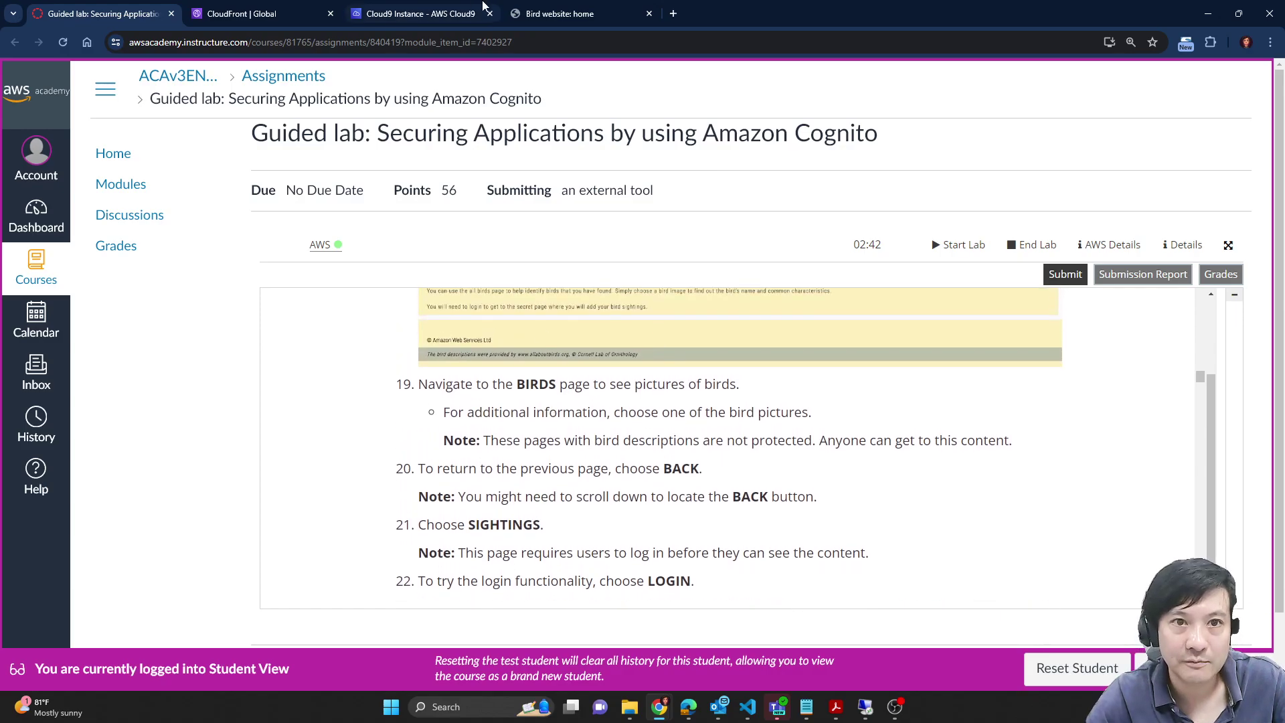
left_click(575, 13)
left_click(73, 184)
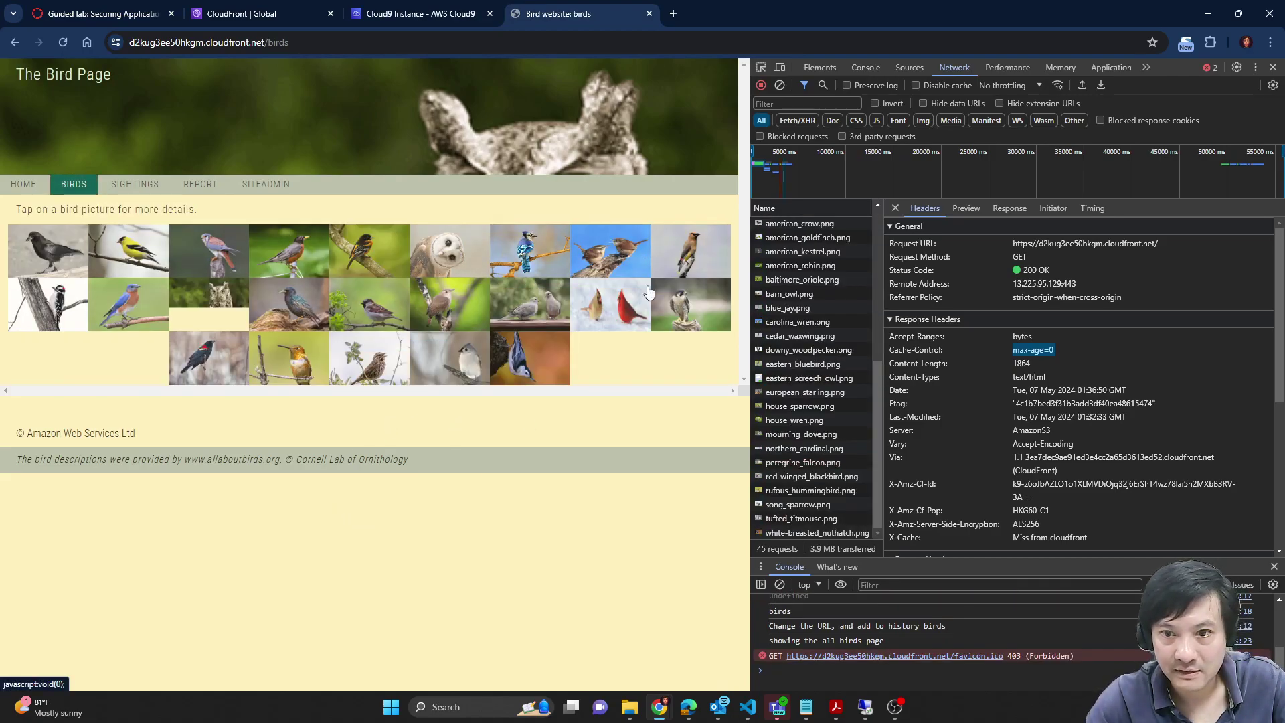
Step: Inspect the carolina_wren.png request headers, return to the website's home page, and check the lab
left_click(797, 322)
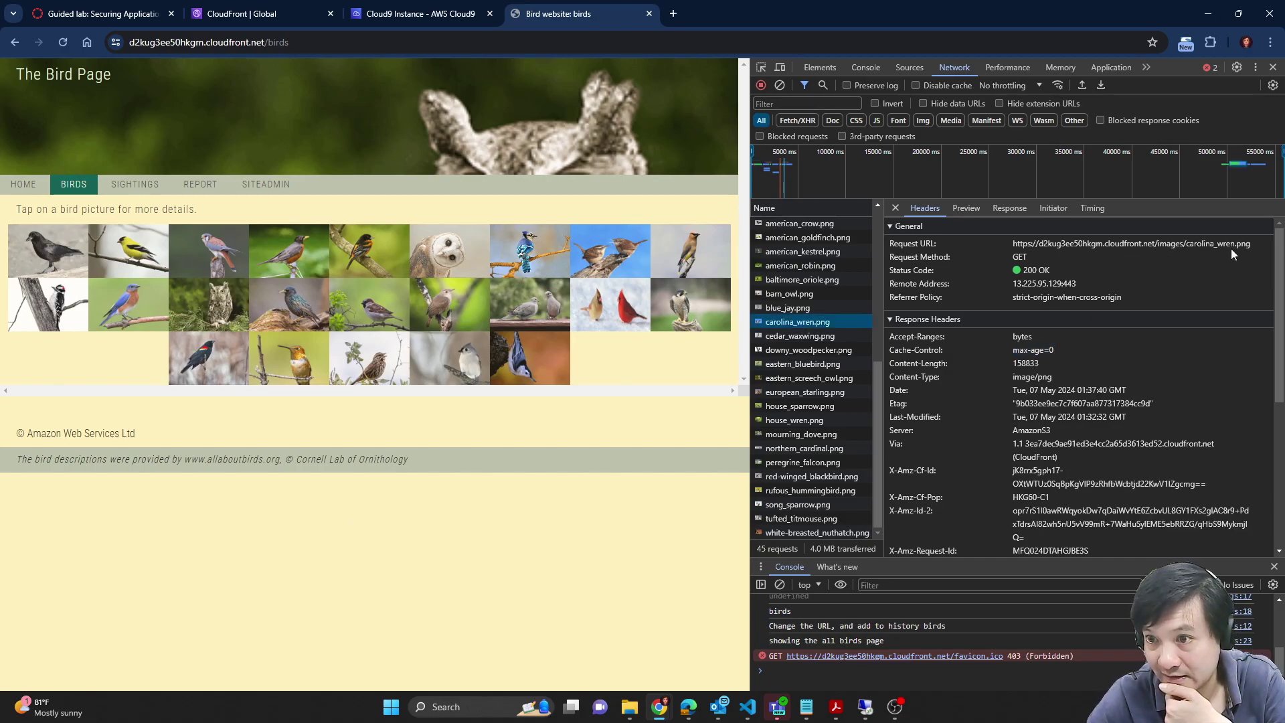
left_click(104, 13)
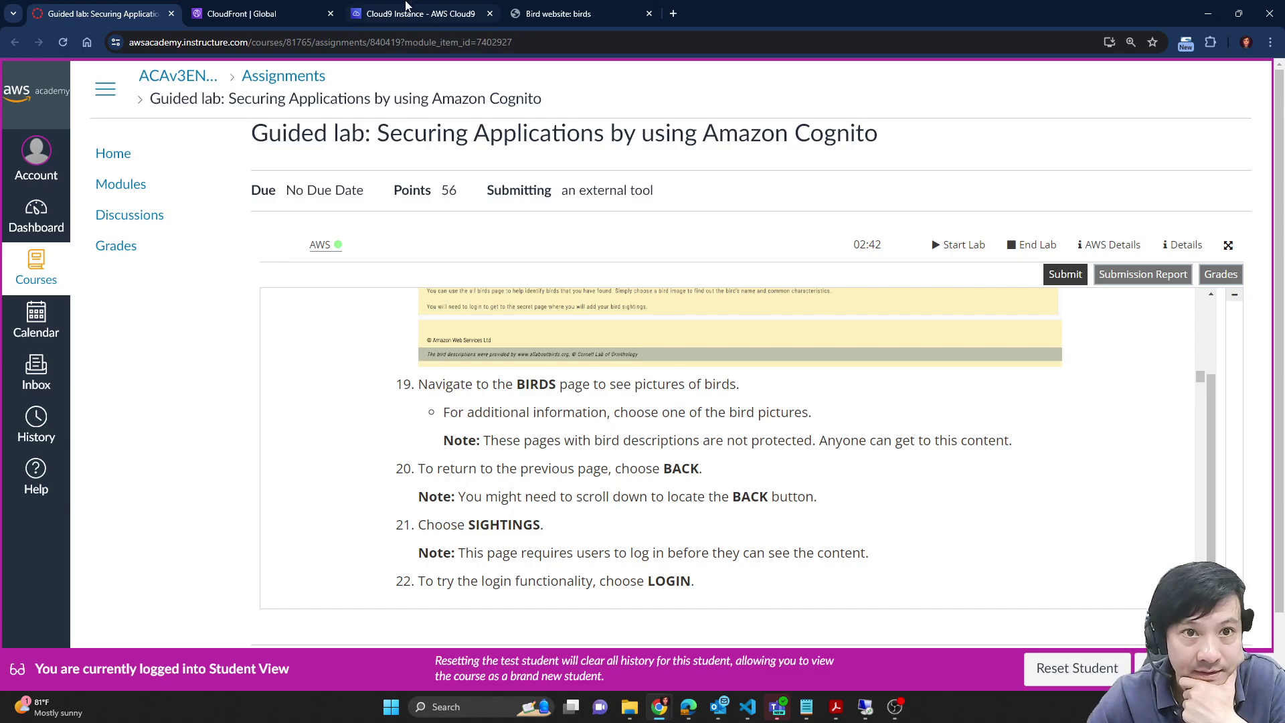
left_click(583, 8)
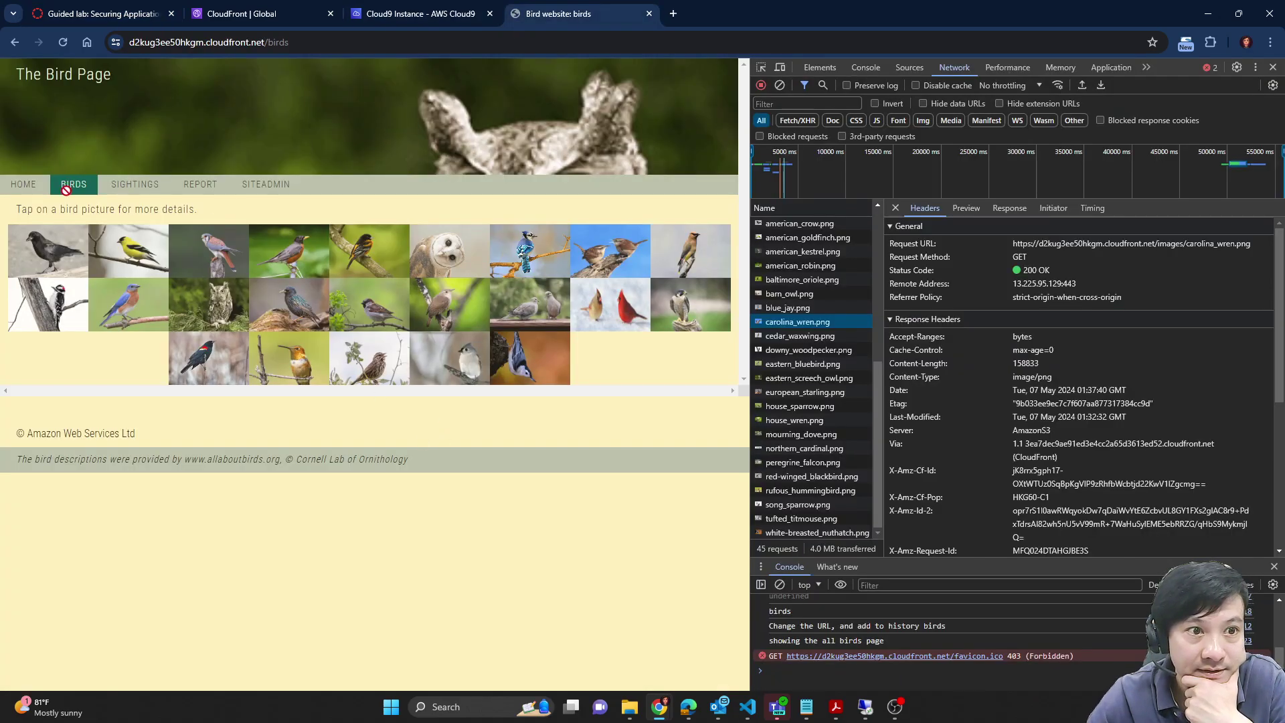
left_click(15, 41)
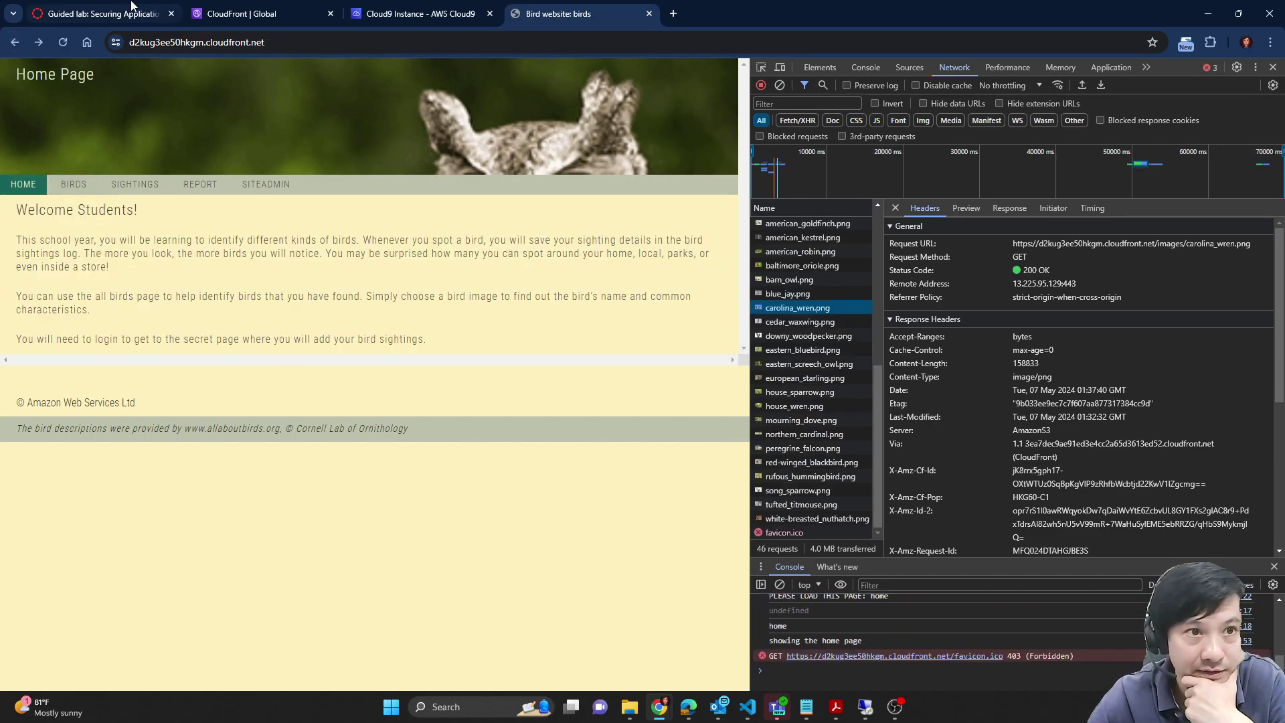
left_click(100, 13)
scroll(800, 518, "down", 2)
scroll(801, 517, "down", 1)
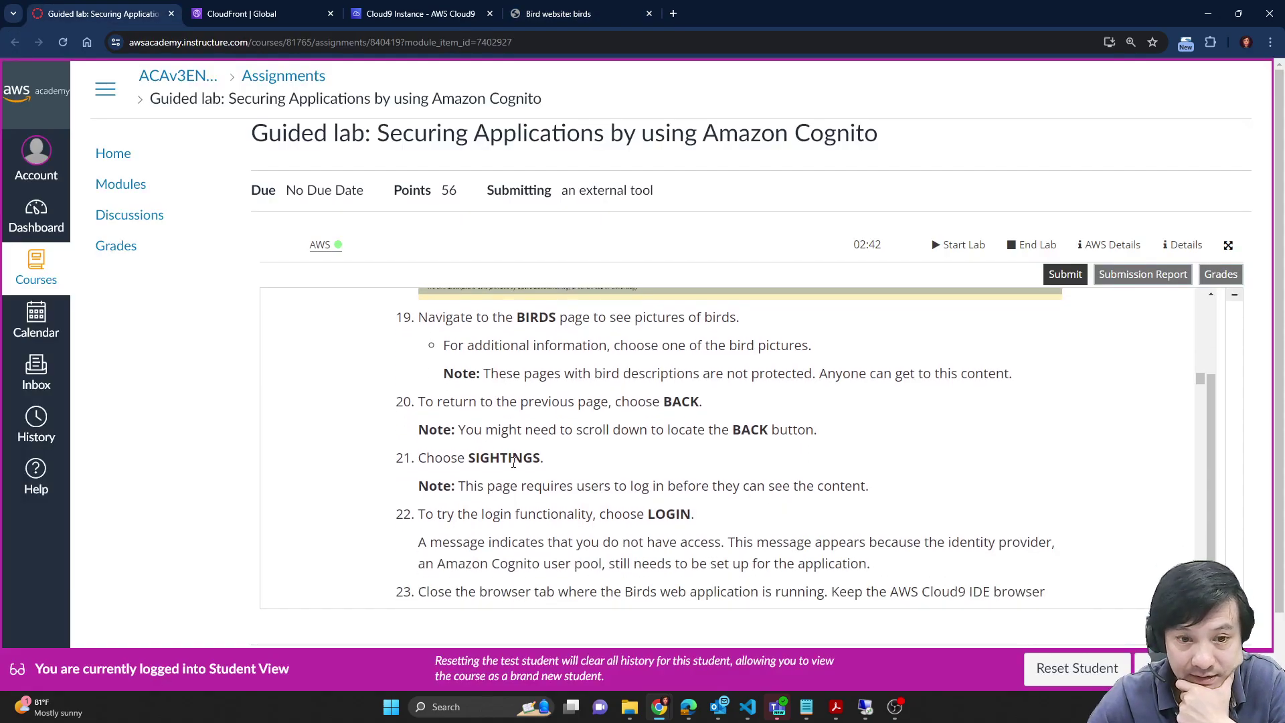
Step: Open the Sightings page, glancing across the CloudFront, Cloud9 and lab tabs
left_click(303, 9)
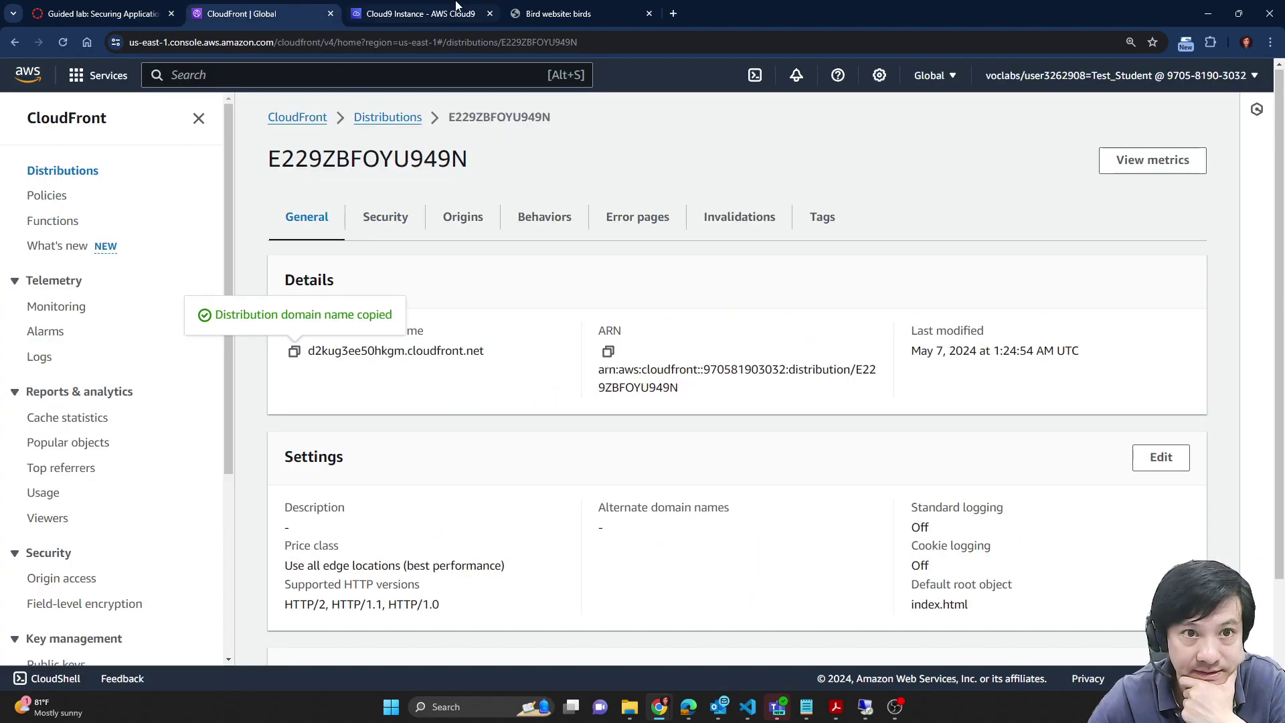
left_click(462, 10)
left_click(515, 9)
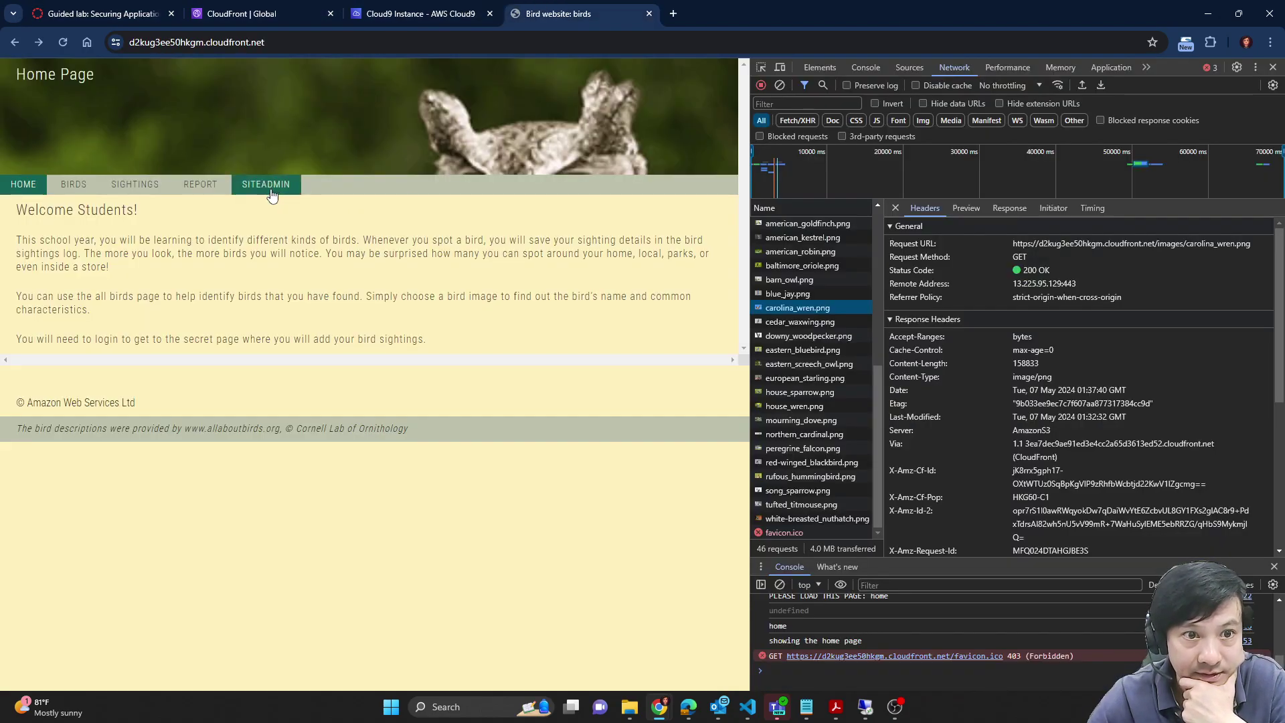
left_click(151, 192)
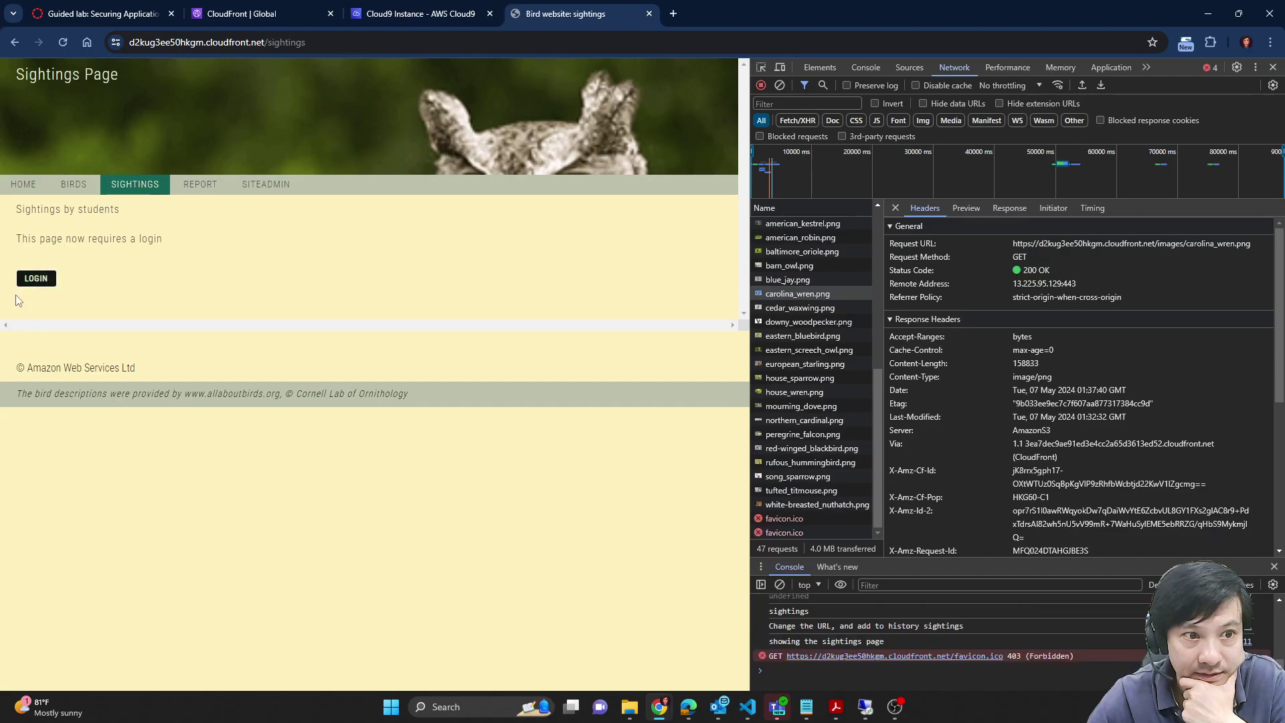
left_click(104, 9)
scroll(676, 530, "down", 1)
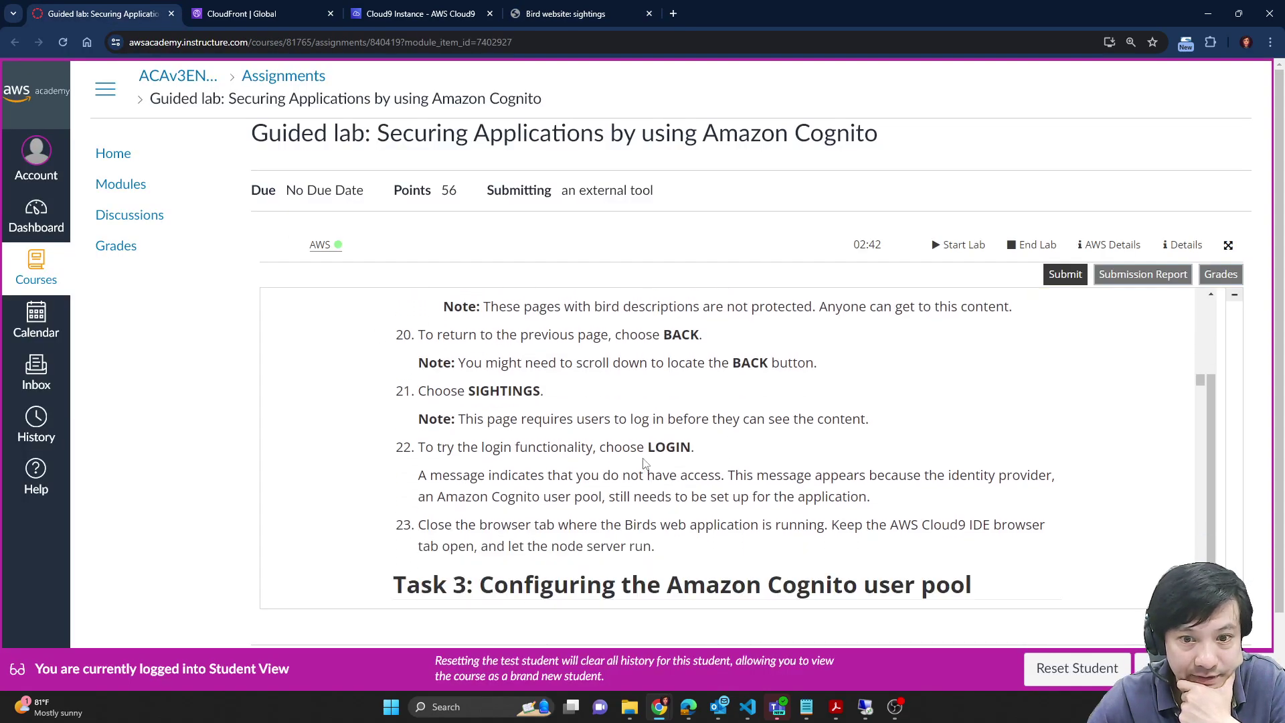
left_click(275, 8)
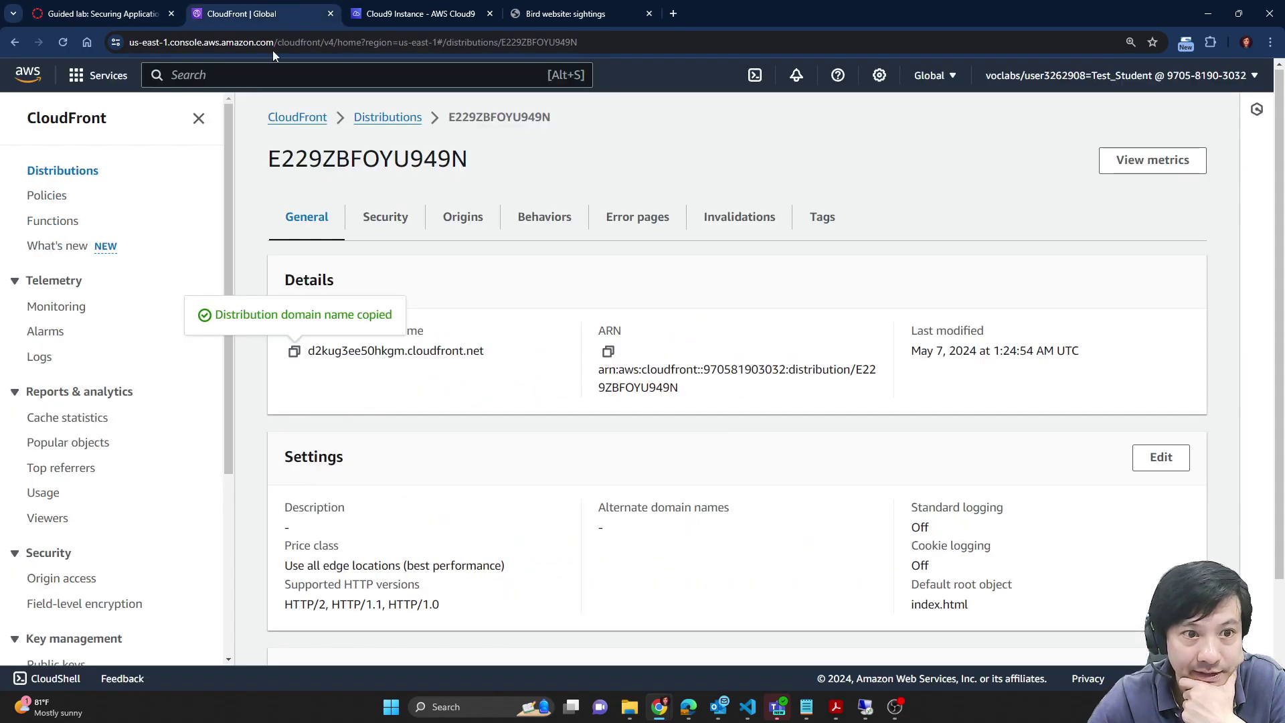
left_click(402, 8)
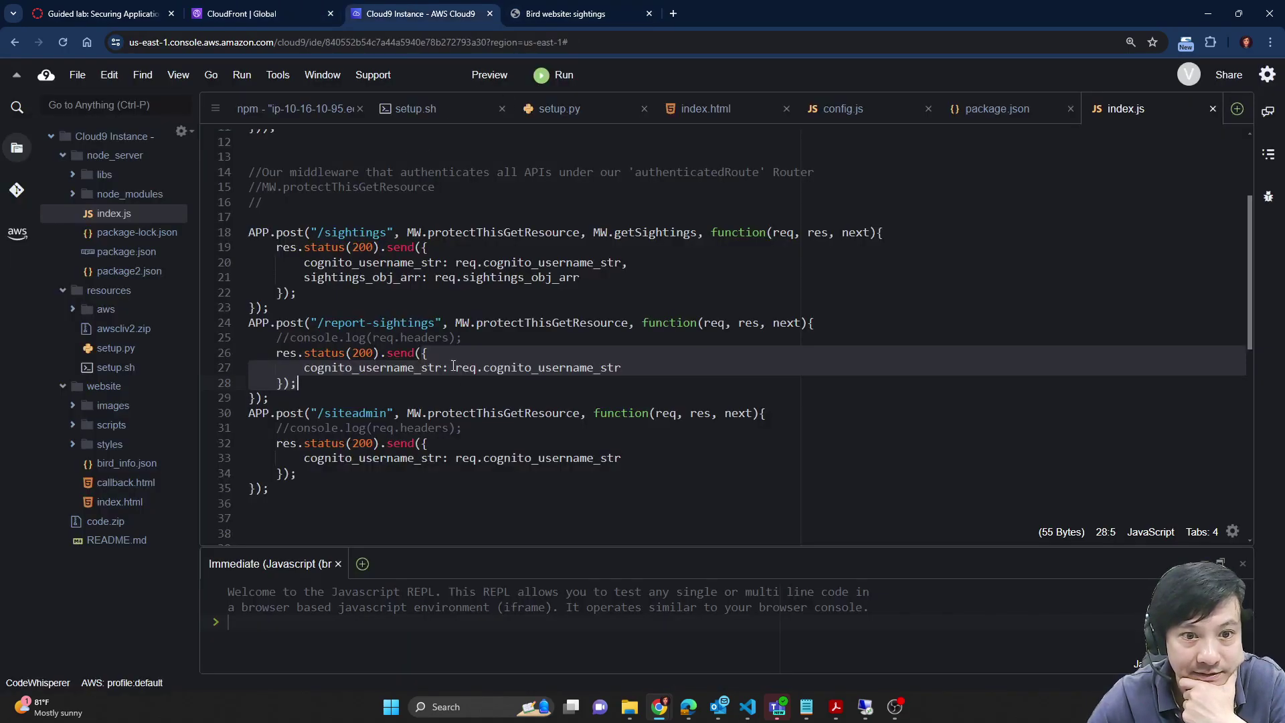
left_click(124, 8)
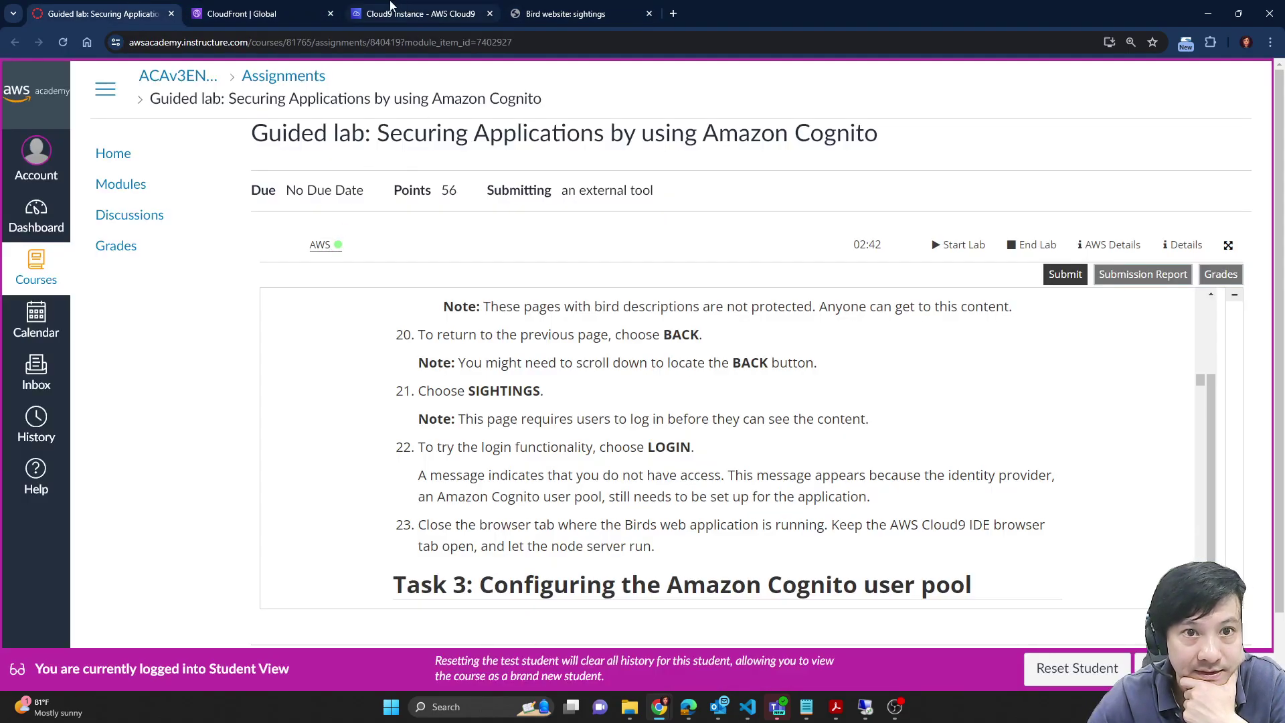
left_click(544, 7)
Step: Try LOGIN, read the 'You do not have access to cognito' error, and dismiss it
left_click(36, 280)
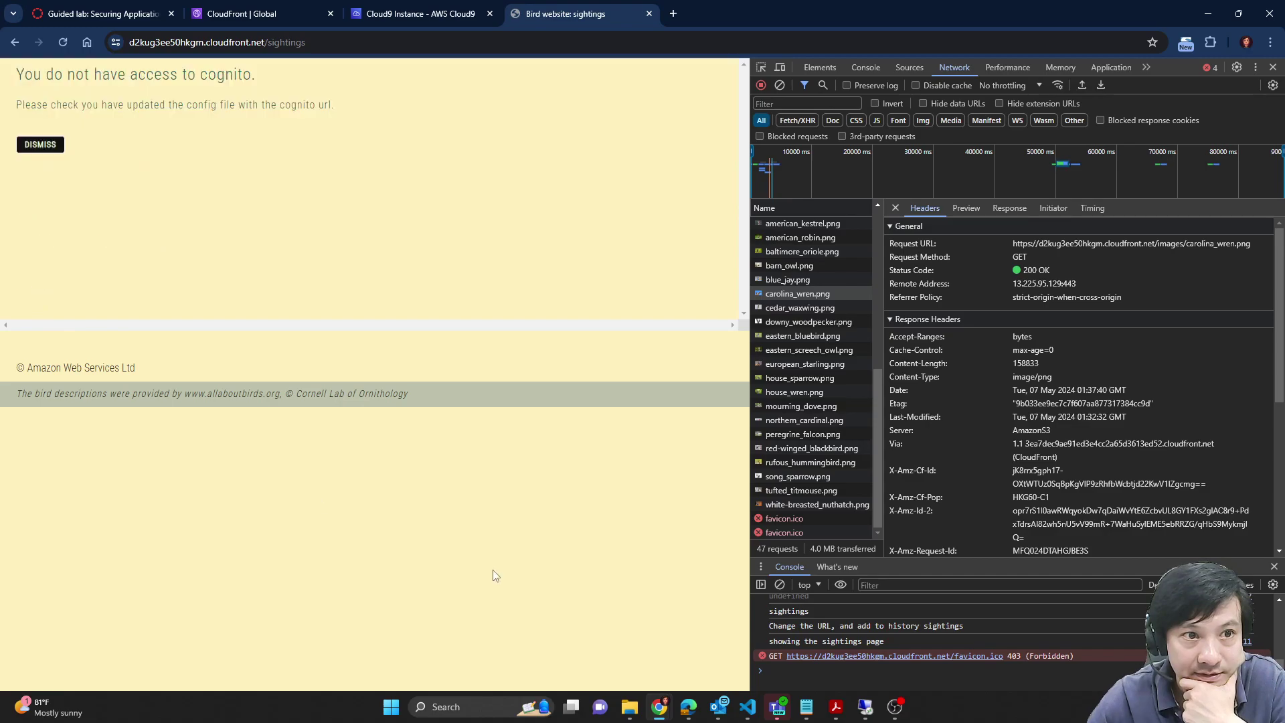
left_click_drag(24, 74, 297, 108)
left_click(54, 151)
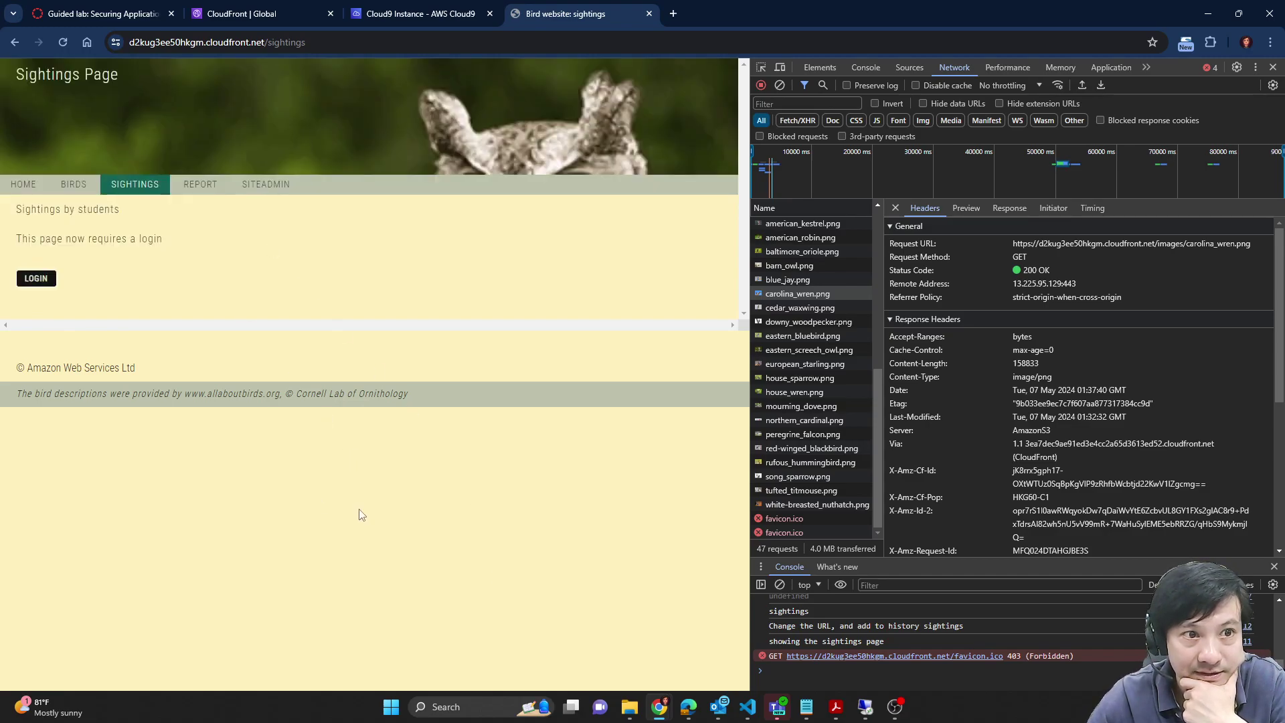
left_click(101, 14)
scroll(751, 482, "down", 3)
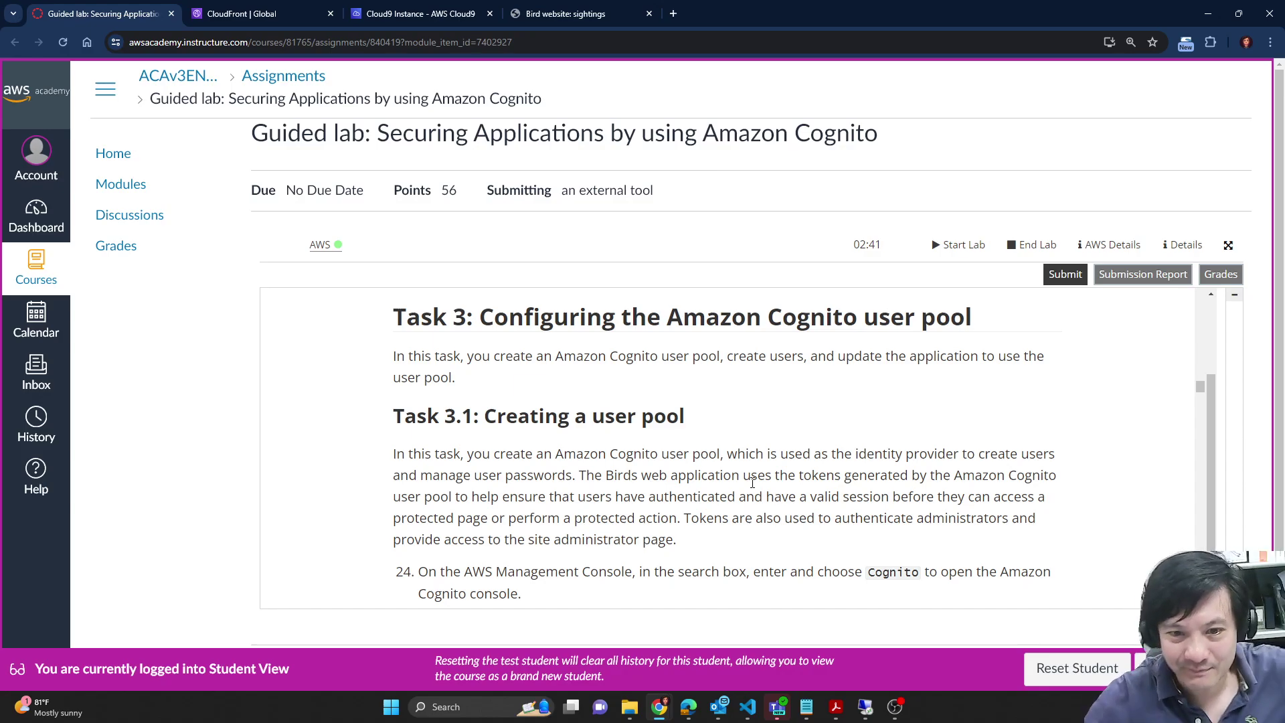
Step: Select the word 'Cognito' in lab step 24 and switch to the AWS console
scroll(753, 482, "down", 3)
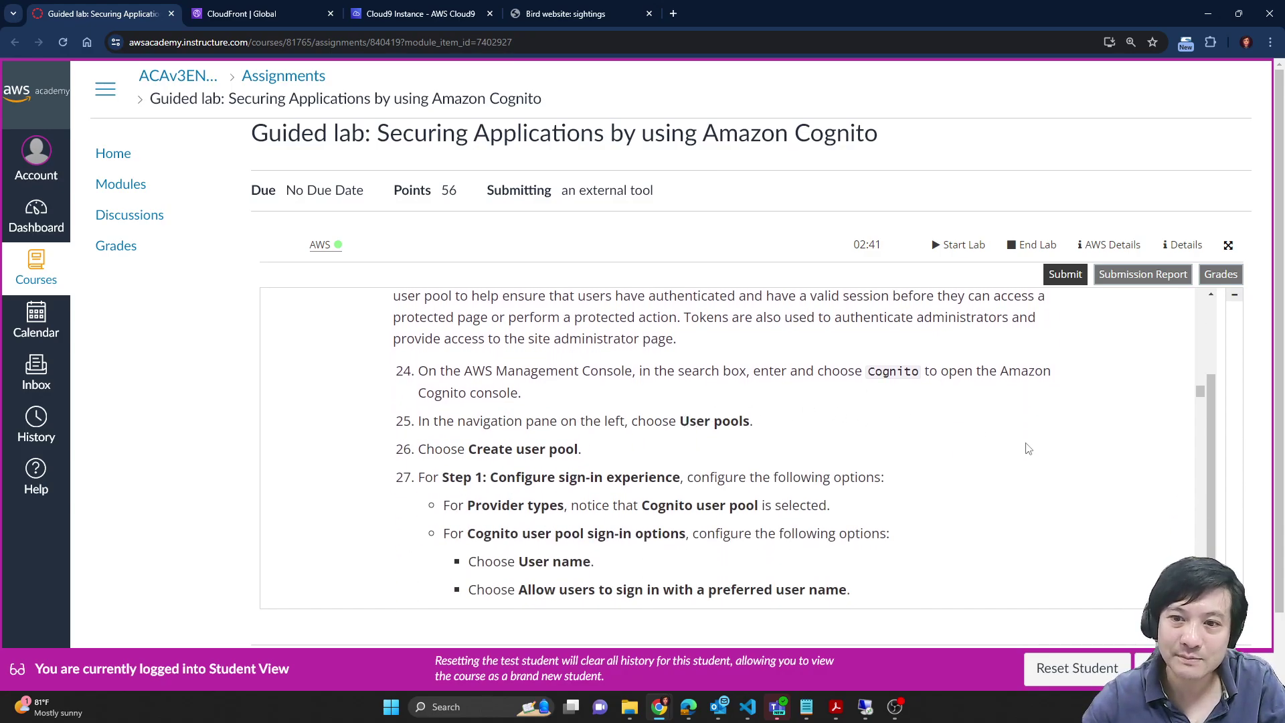
double_click(901, 372)
key("ctrl+c")
left_click(242, 14)
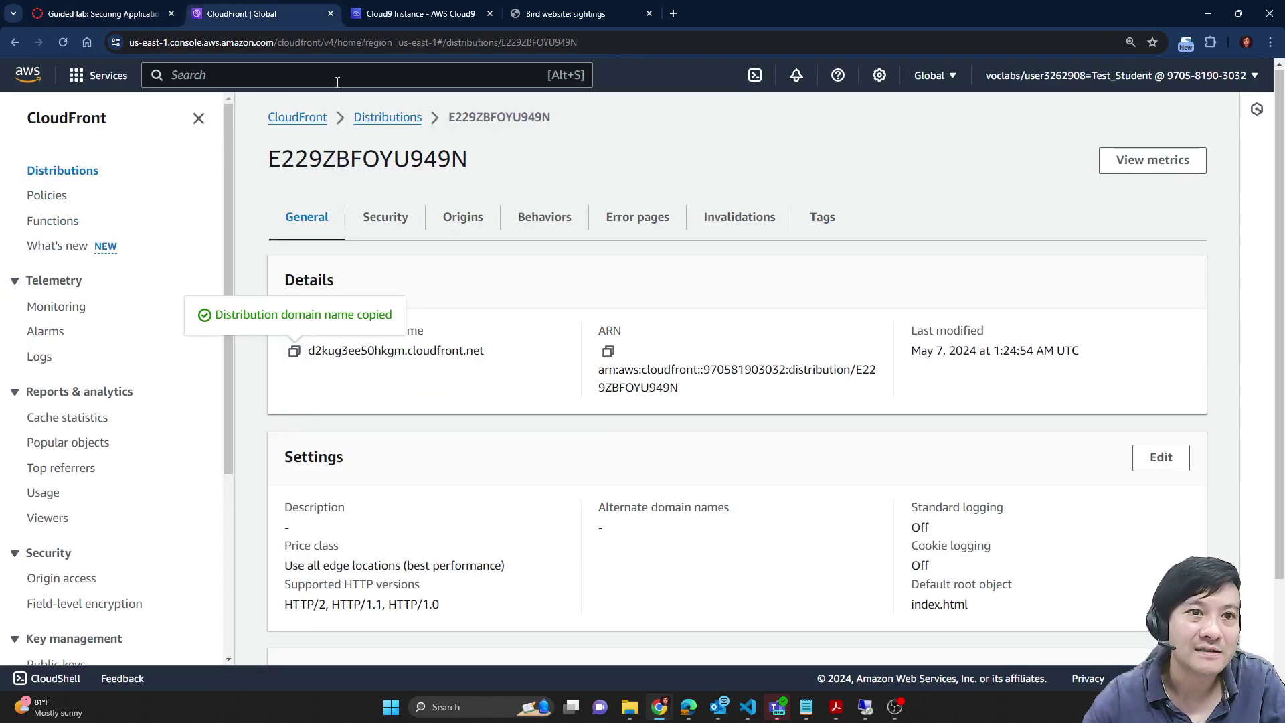
Step: Search for Cognito and open the Amazon Cognito console, dismissing the survey banner
left_click(340, 75)
key("ctrl+v")
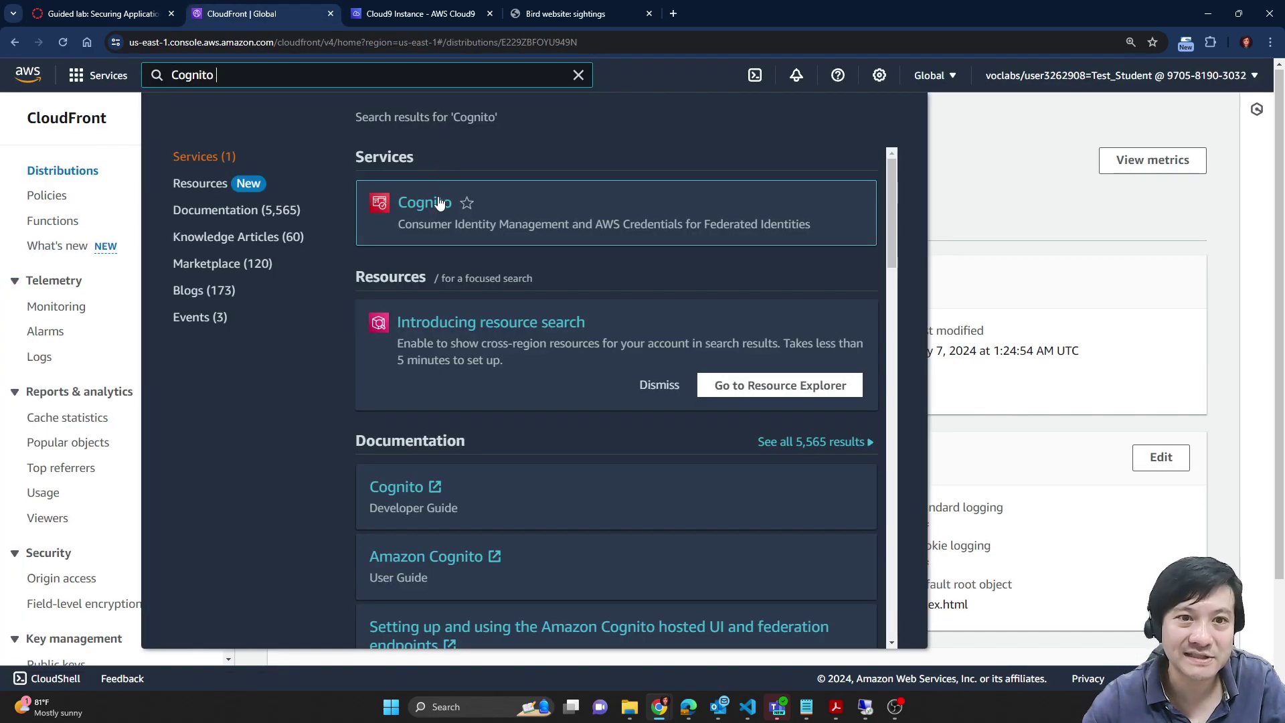
left_click(440, 204, "ctrl")
left_click(415, 13)
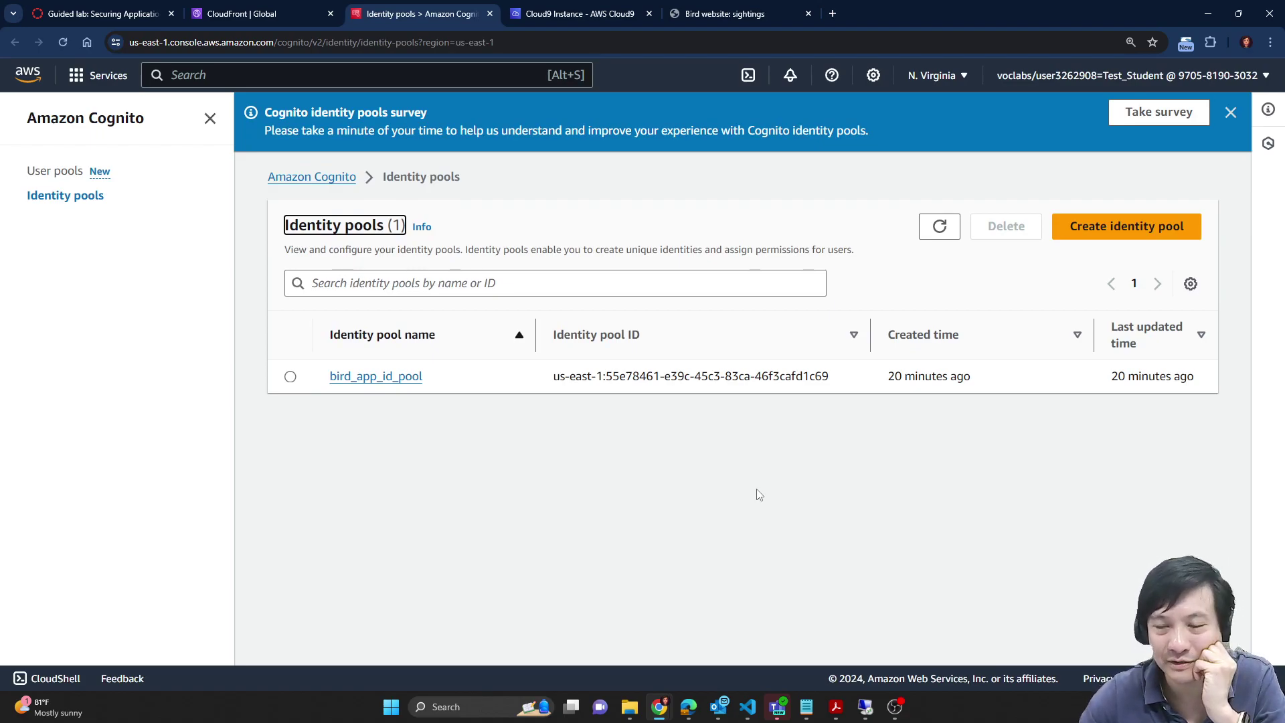
left_click(1232, 113)
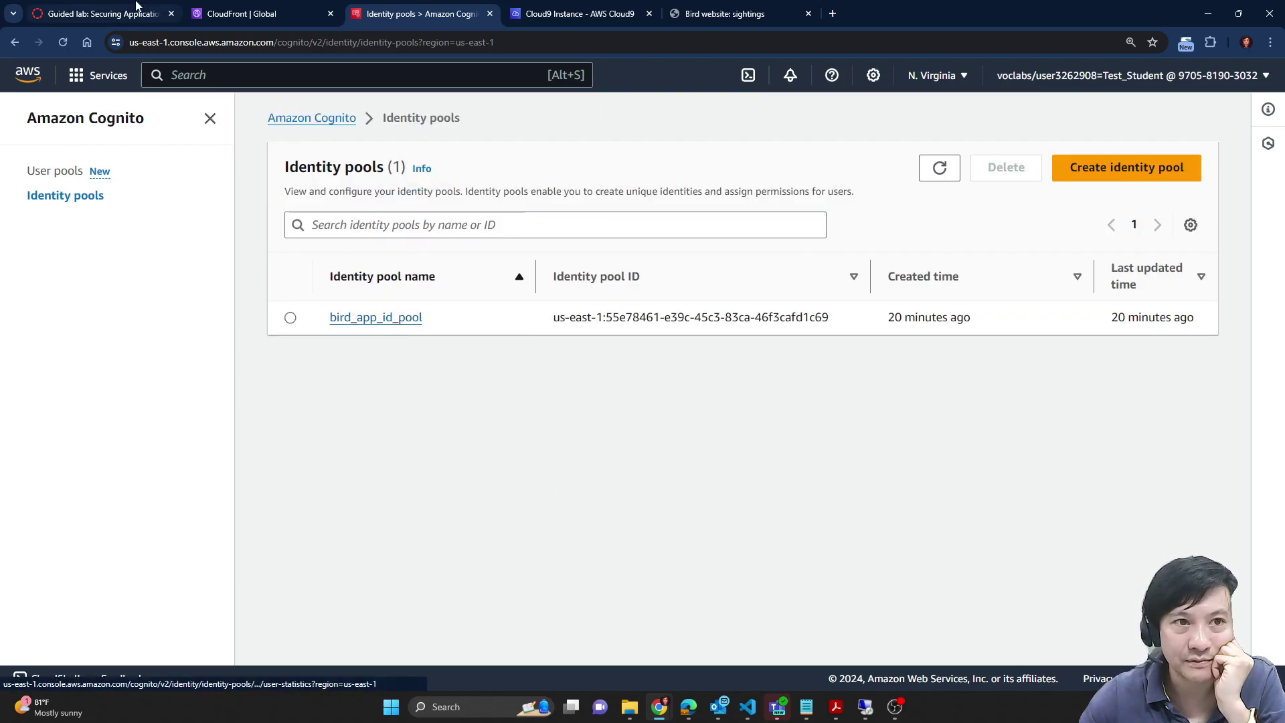
Step: Check the lab instructions, then show the still-empty User pools list
left_click(101, 14)
scroll(775, 472, "down", 1)
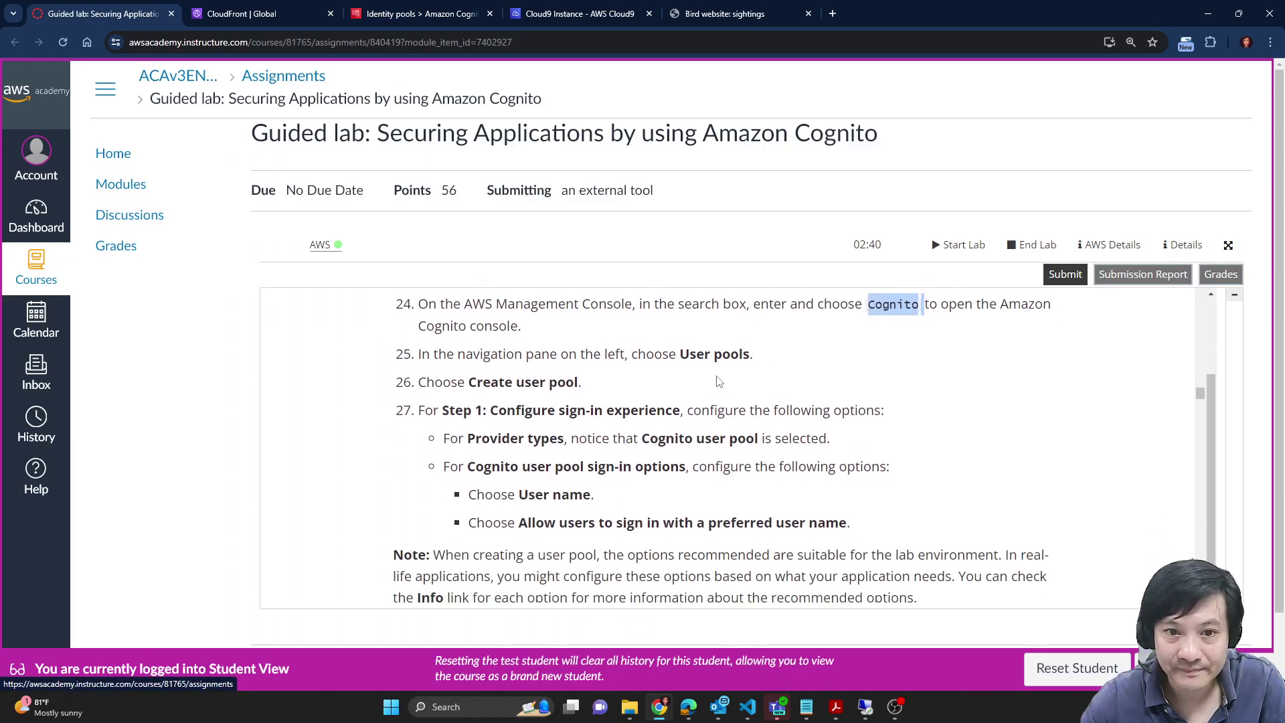
scroll(749, 471, "up", 2)
scroll(750, 472, "down", 1)
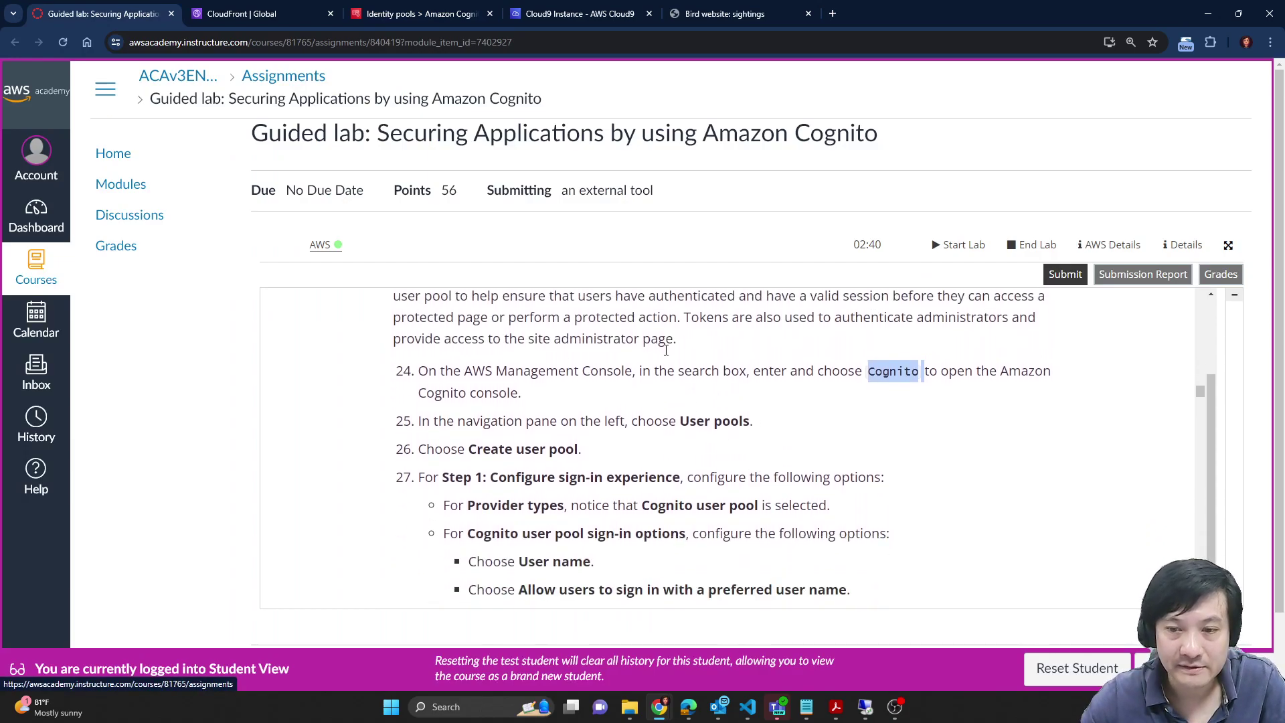
left_click(580, 14)
left_click(414, 8)
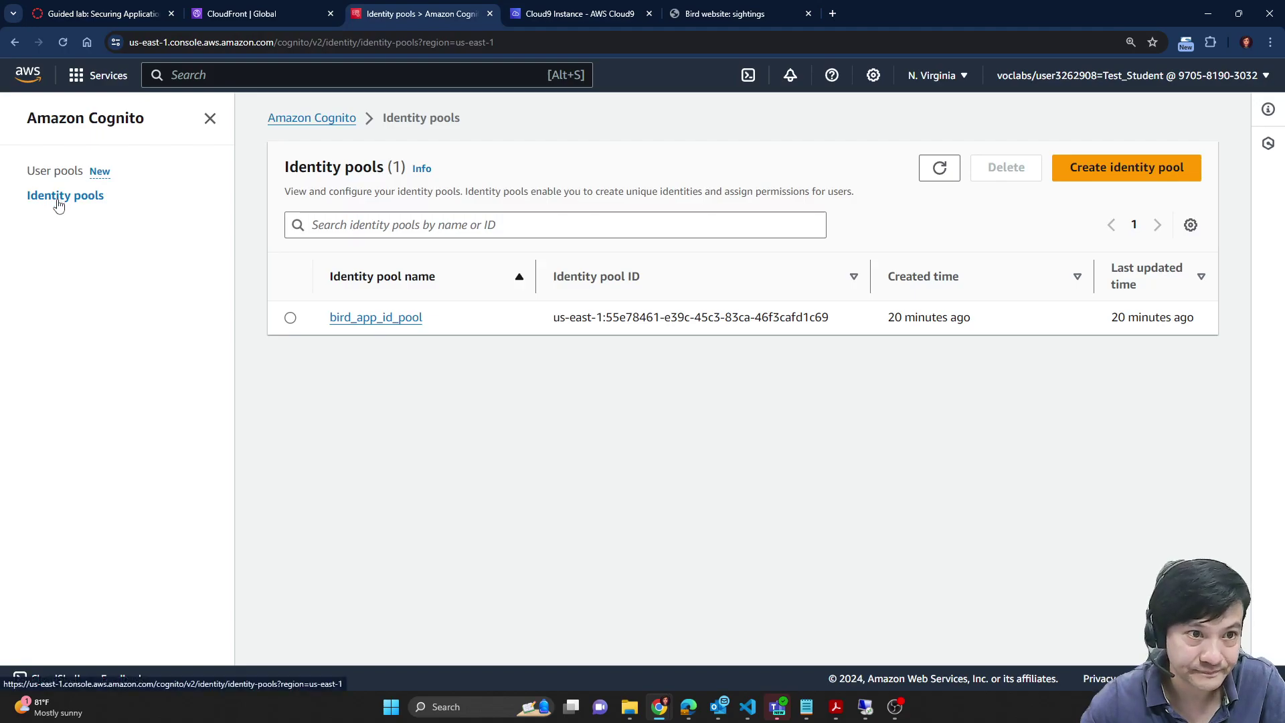
left_click(57, 173)
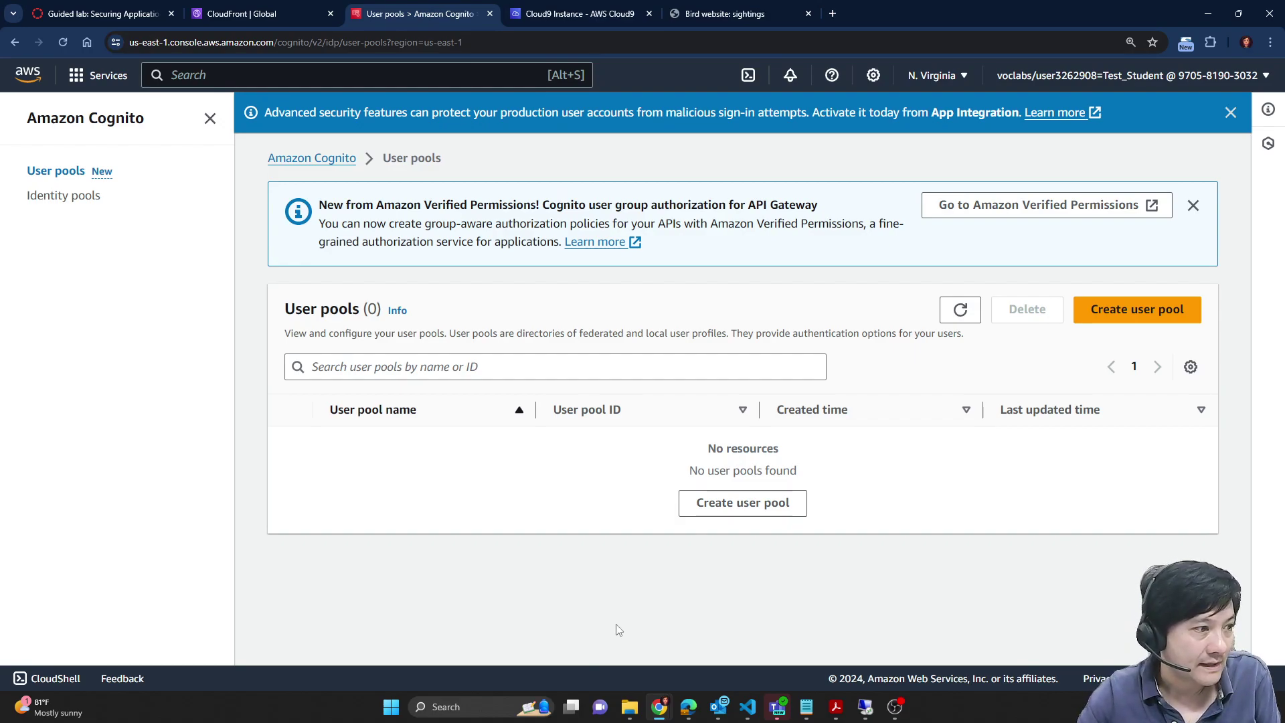
Step: Start creating a new user pool from the Cognito User pools page
left_click(241, 13)
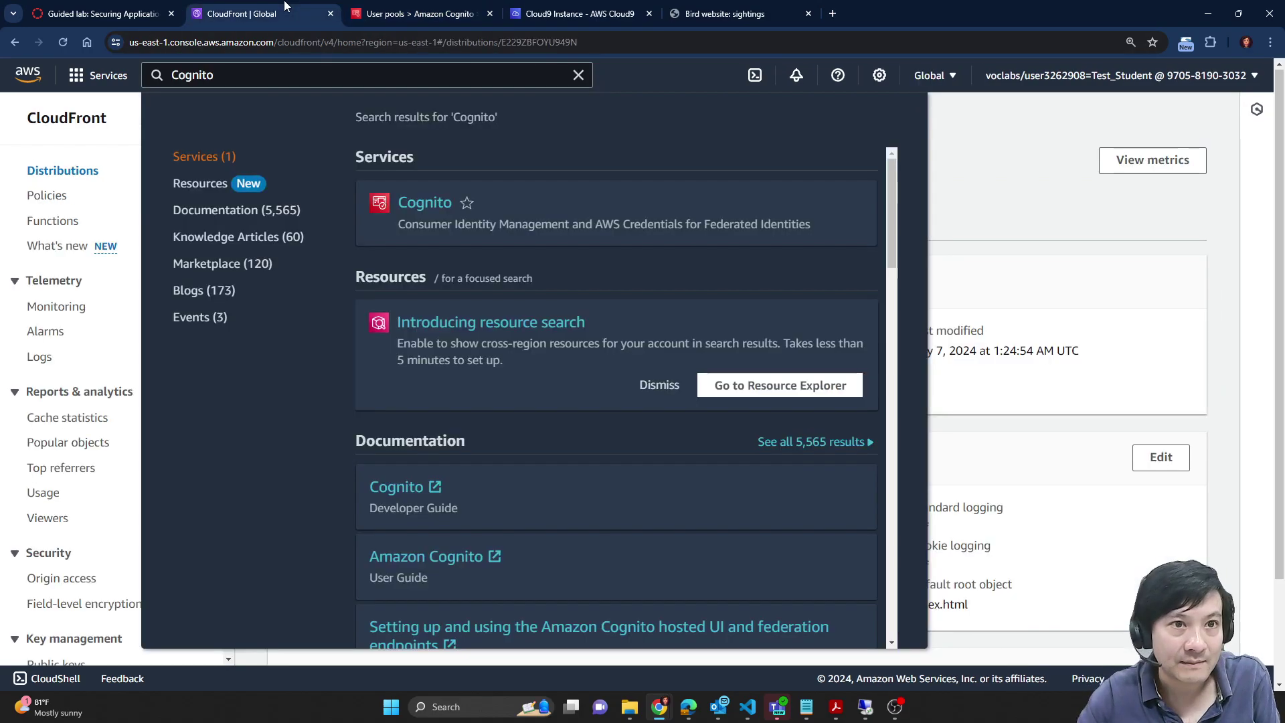
key("ctrl+shift+Tab")
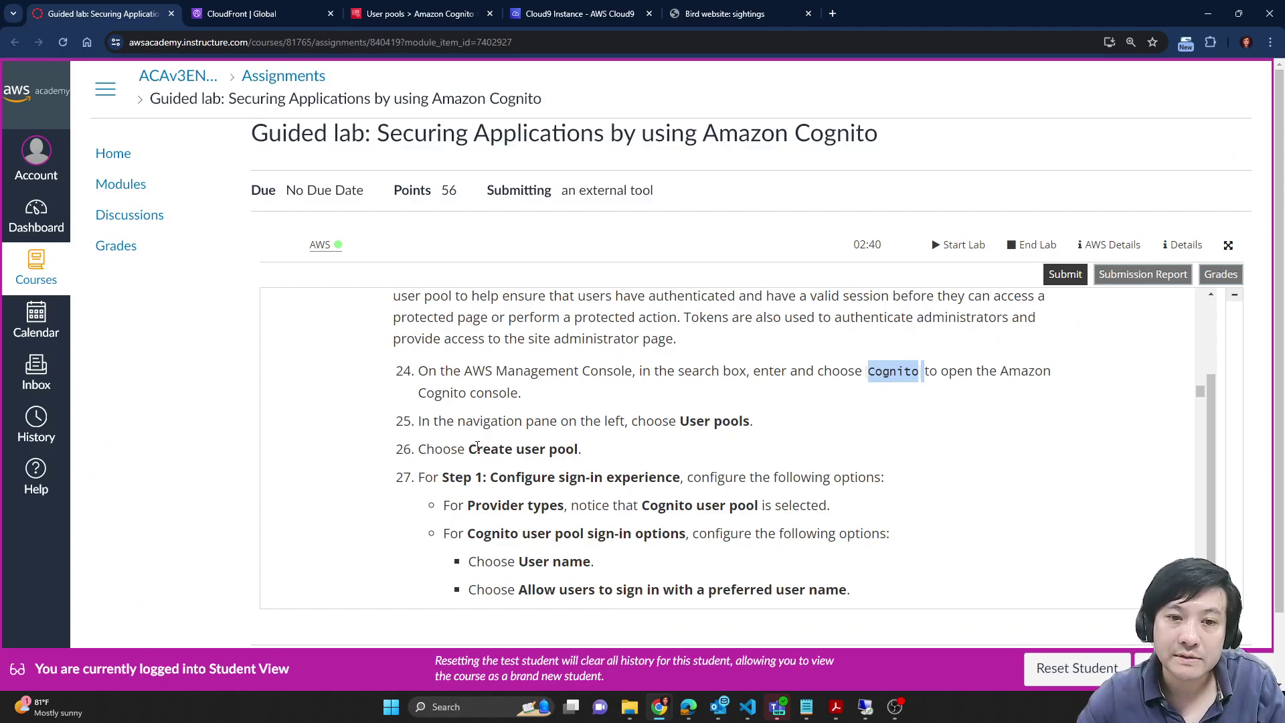
left_click(636, 7)
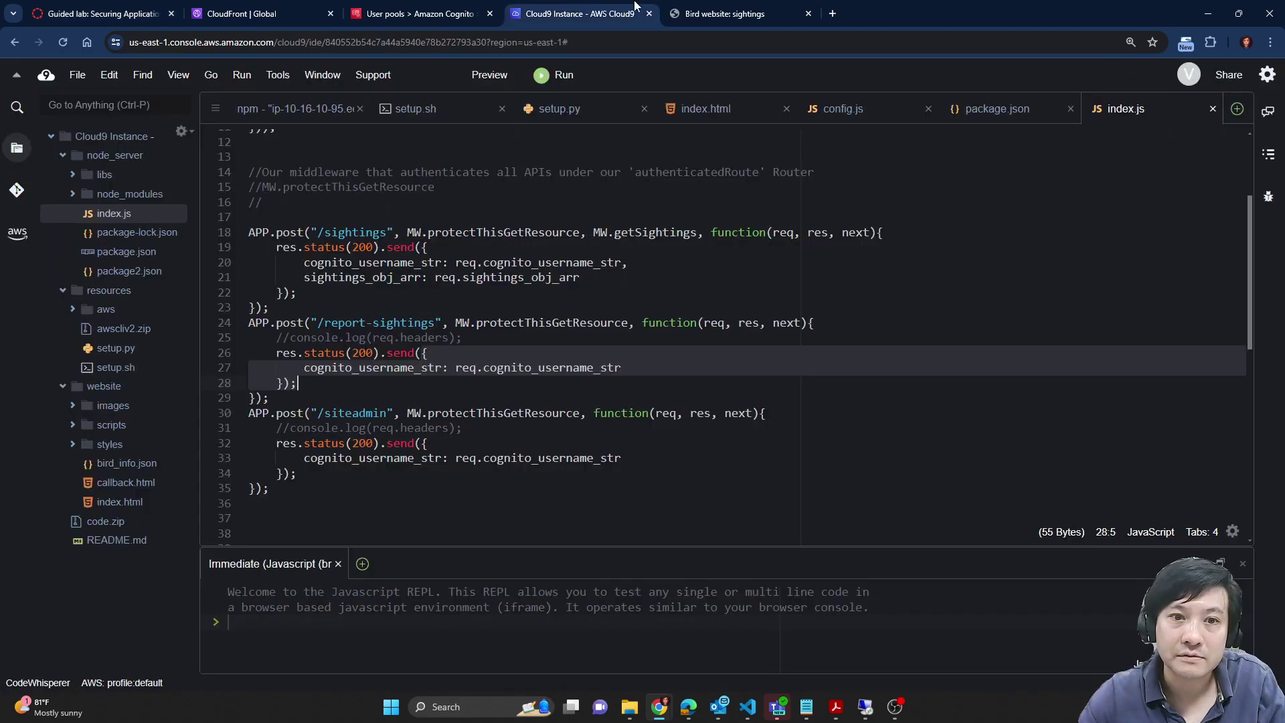
left_click(726, 13)
left_click(419, 13)
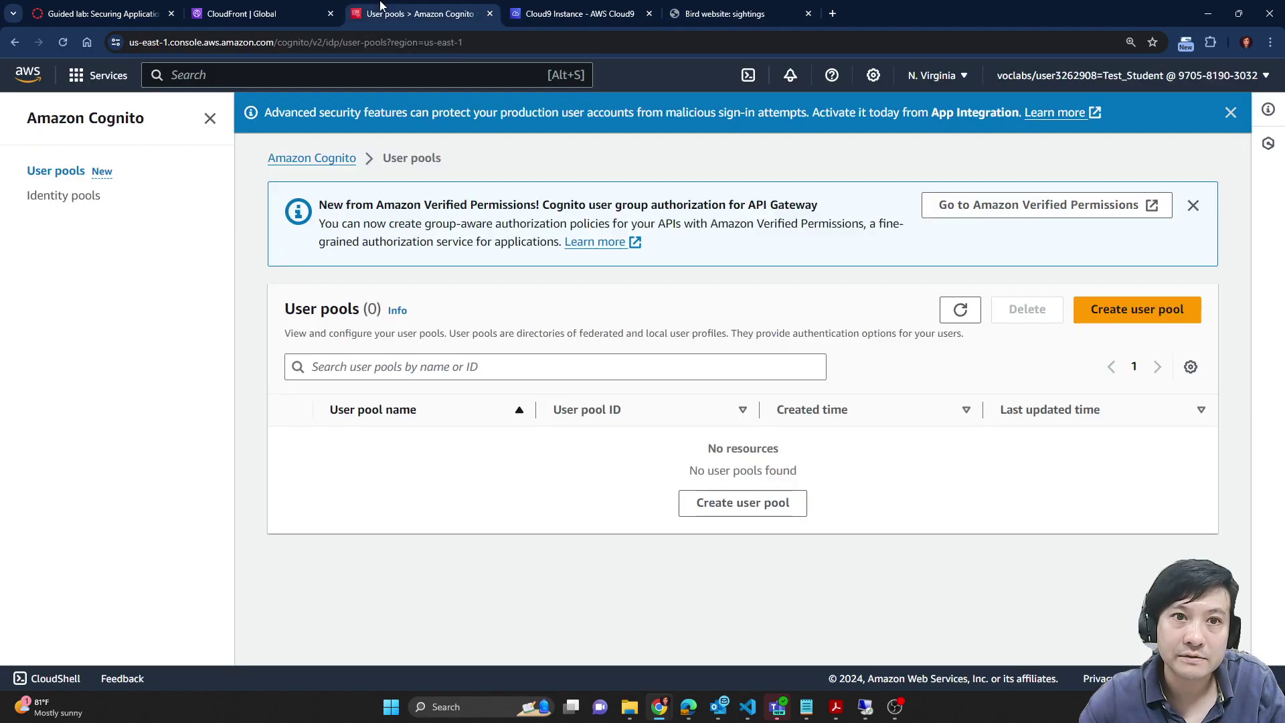
left_click(1136, 309)
scroll(951, 418, "down", 1)
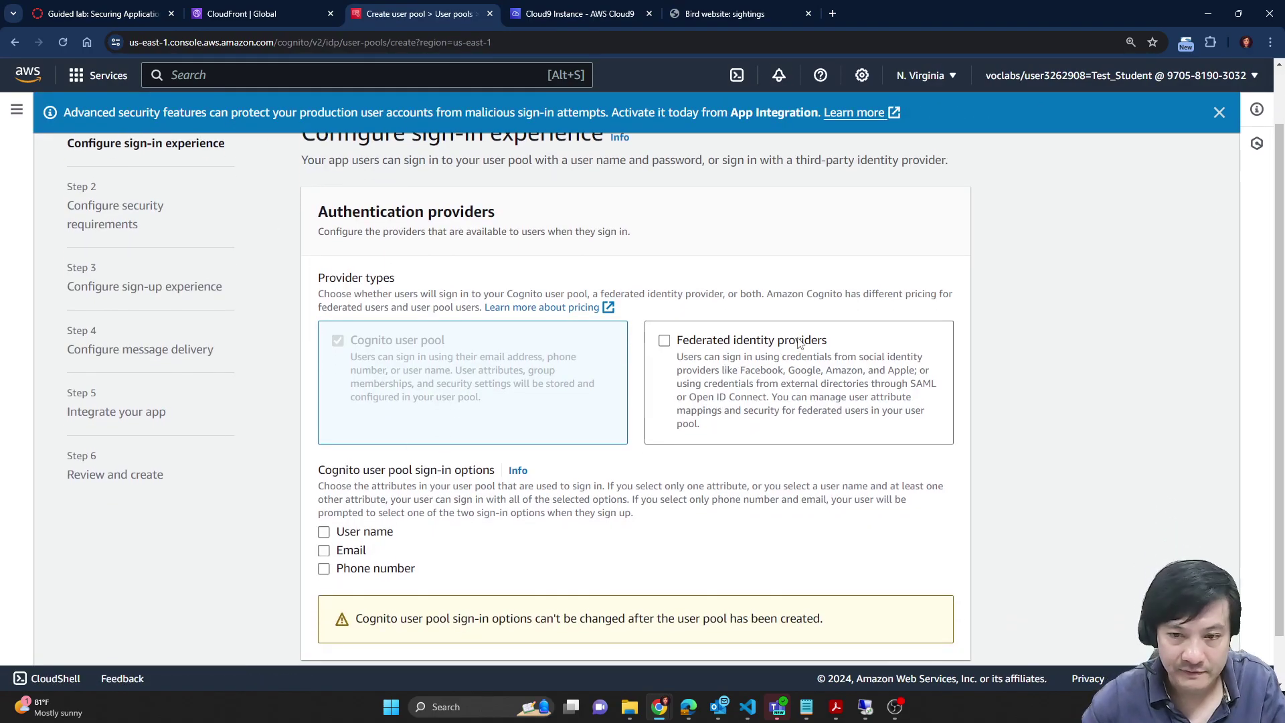
scroll(800, 343, "down", 1)
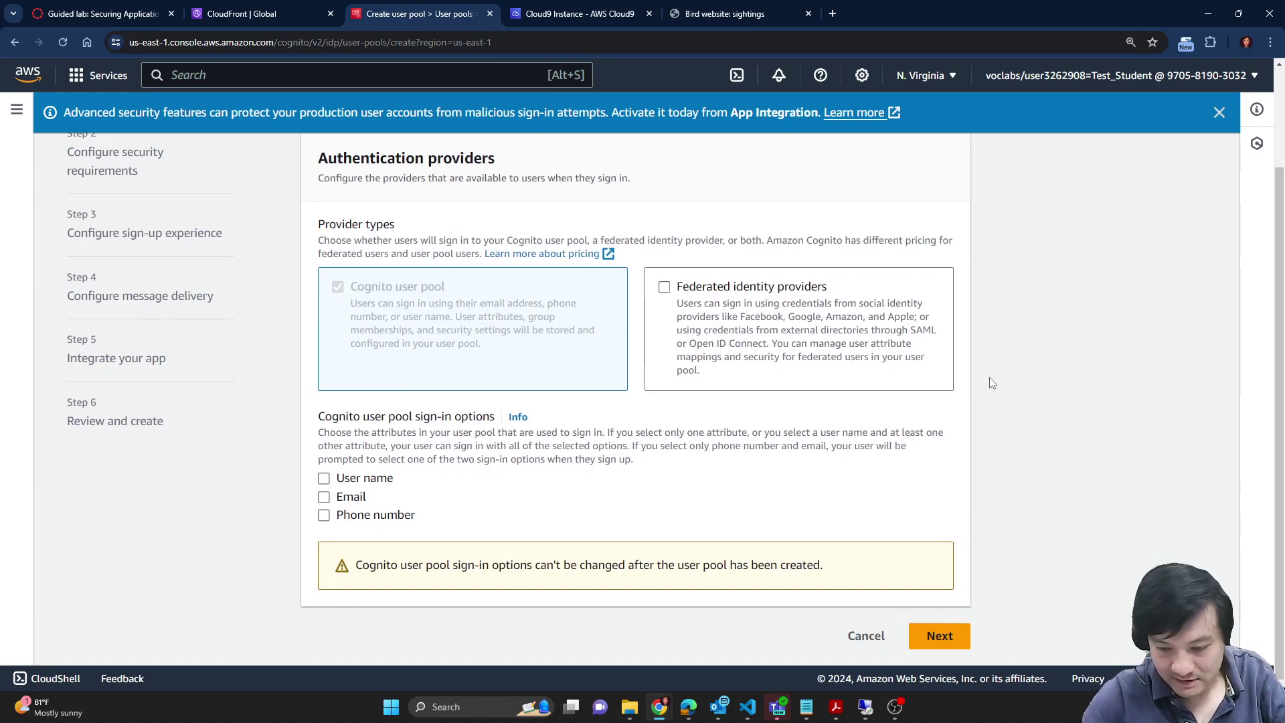
Step: Tick, then untick Federated identity providers, leaving Cognito user pool as the only provider type
left_click(668, 301)
left_click(444, 328)
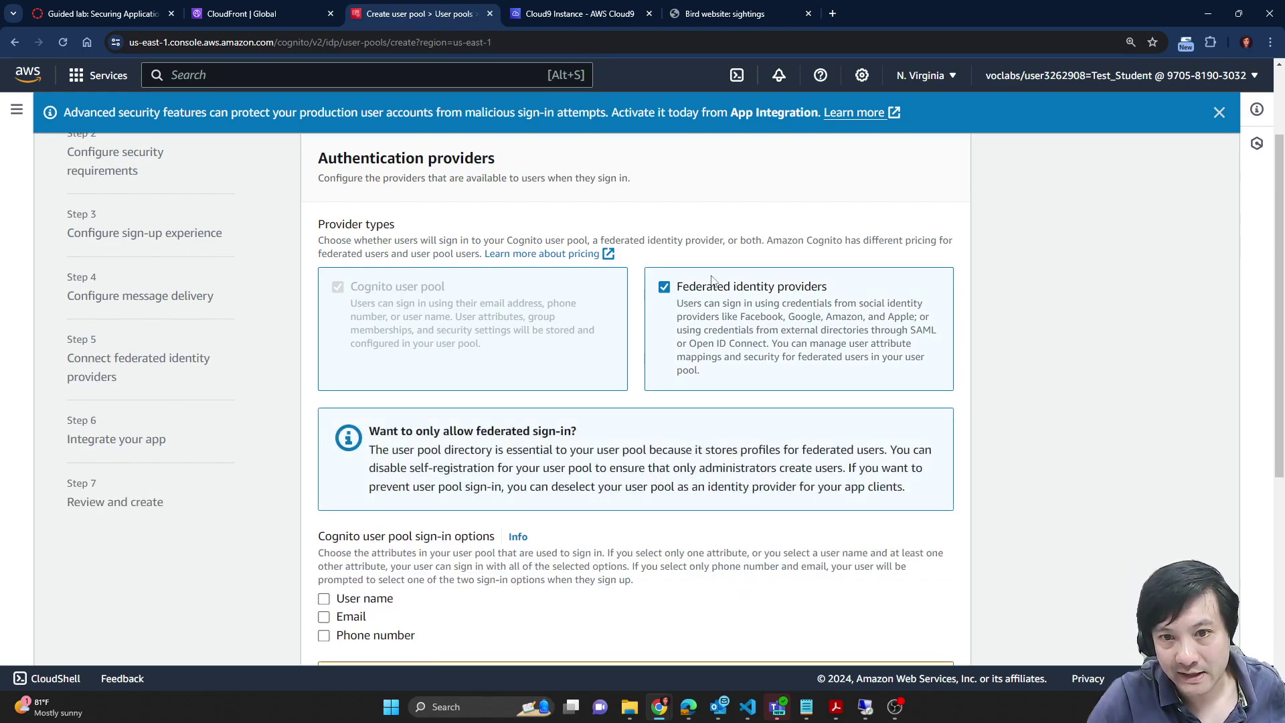
scroll(667, 293, "down", 3)
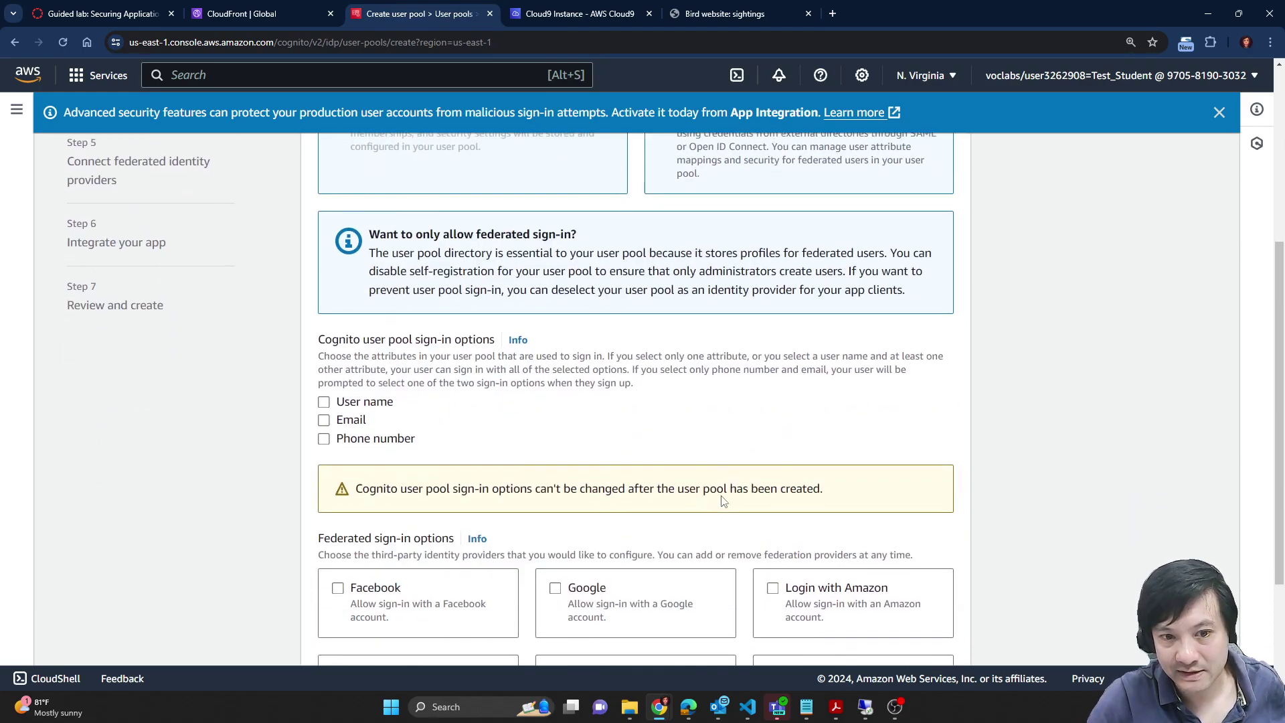
scroll(785, 426, "up", 5)
scroll(785, 426, "down", 7)
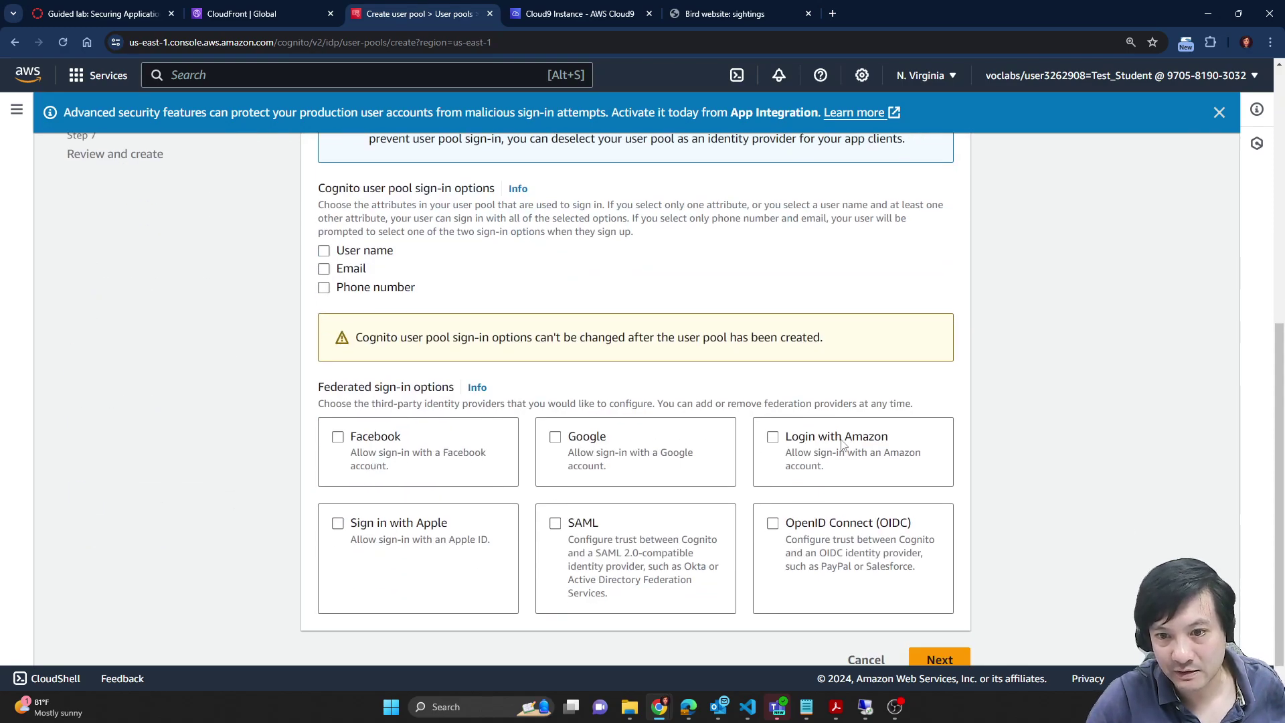
scroll(1050, 428, "up", 6)
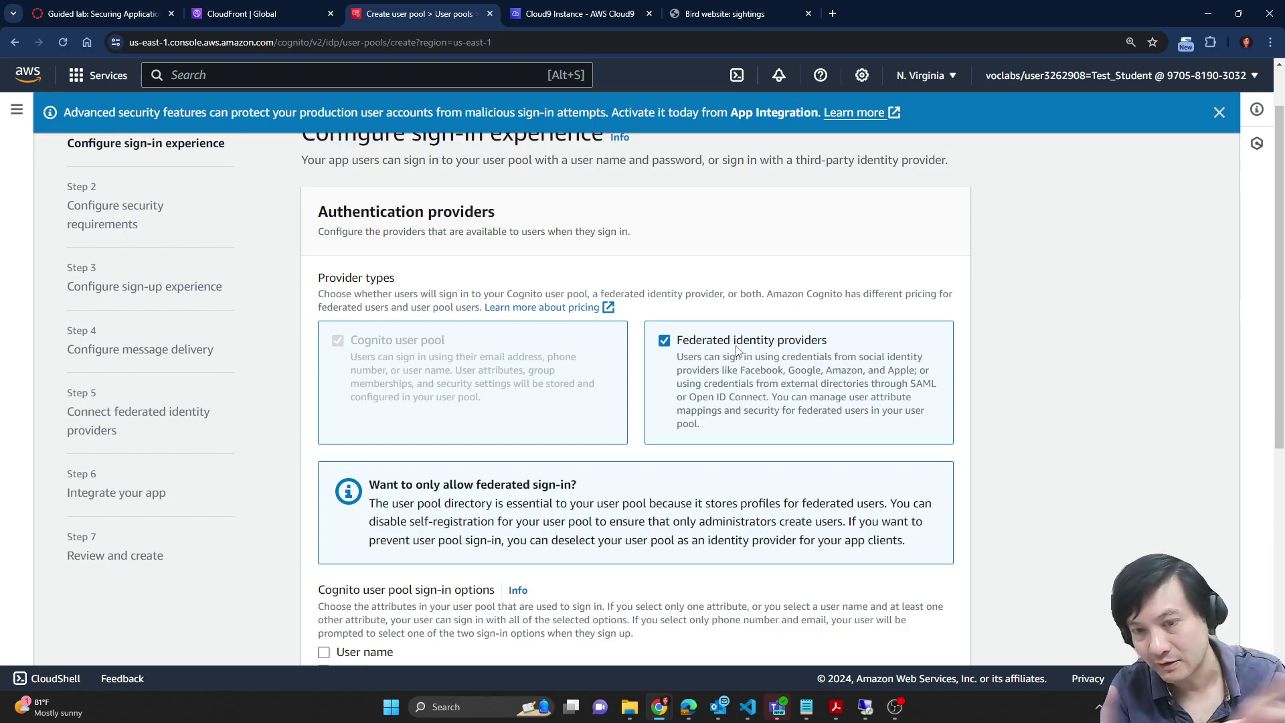
scroll(737, 349, "down", 5)
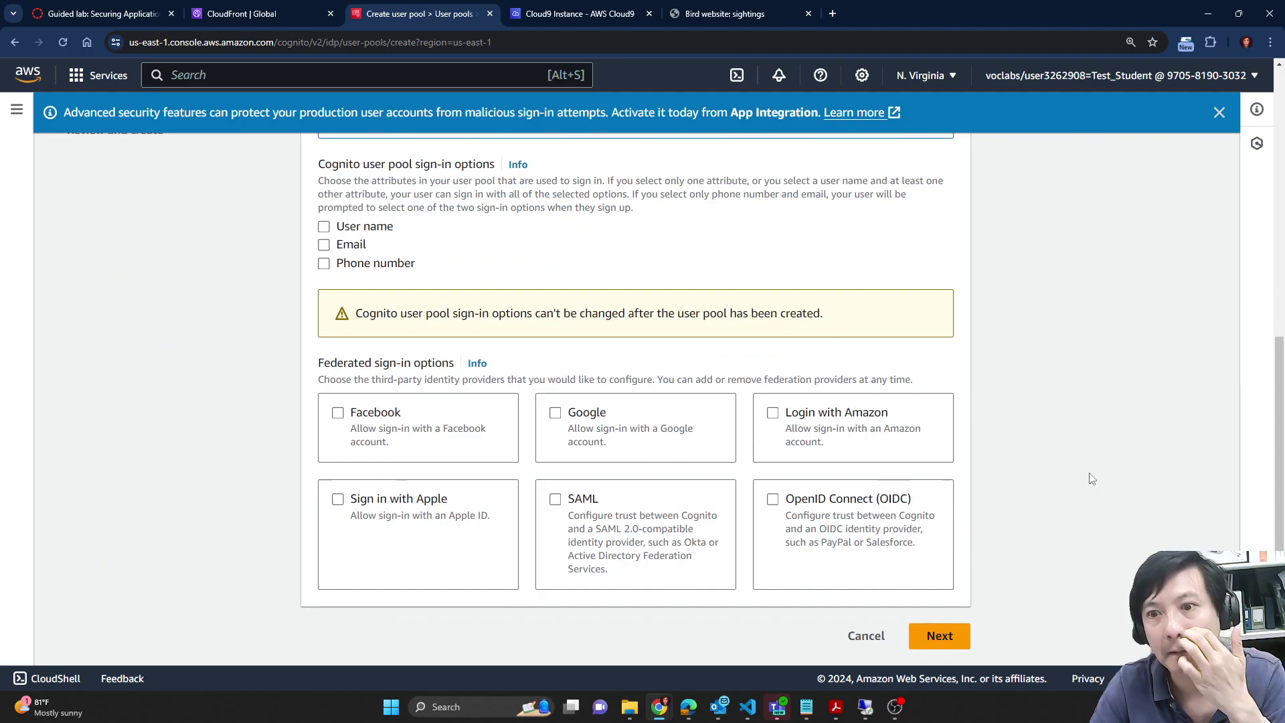
scroll(1071, 468, "up", 7)
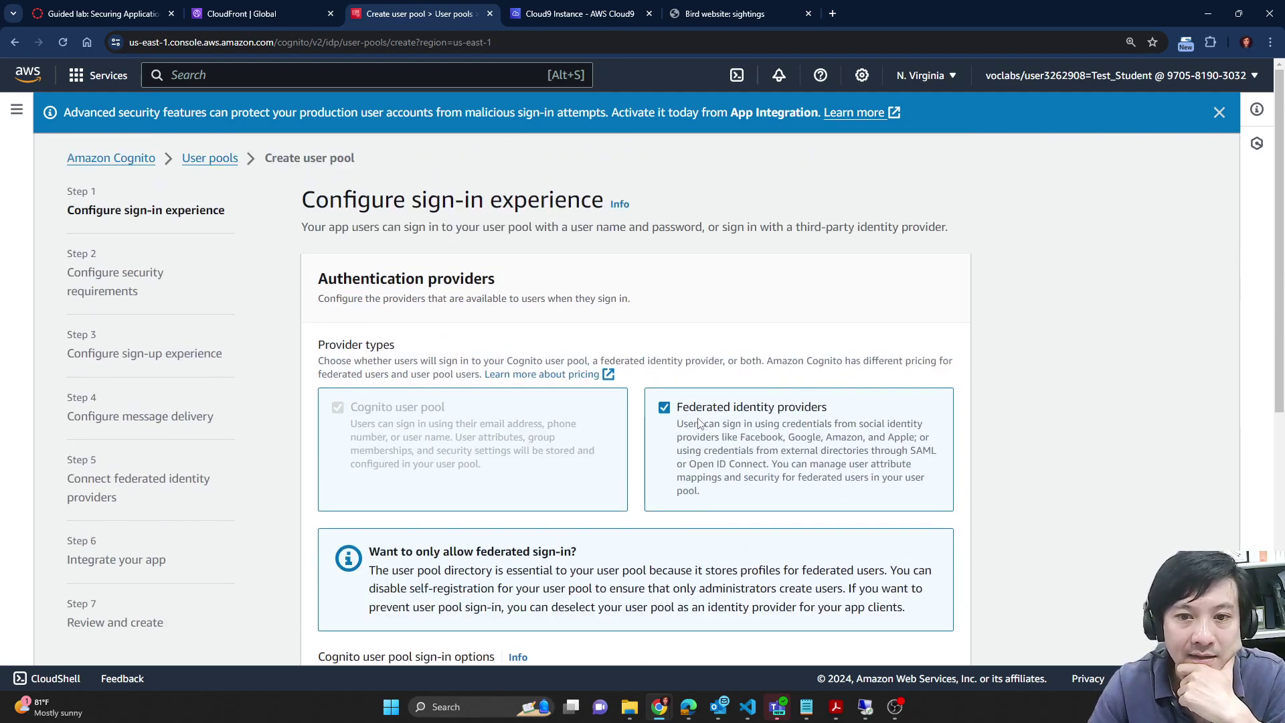
left_click(698, 421)
scroll(1024, 394, "down", 2)
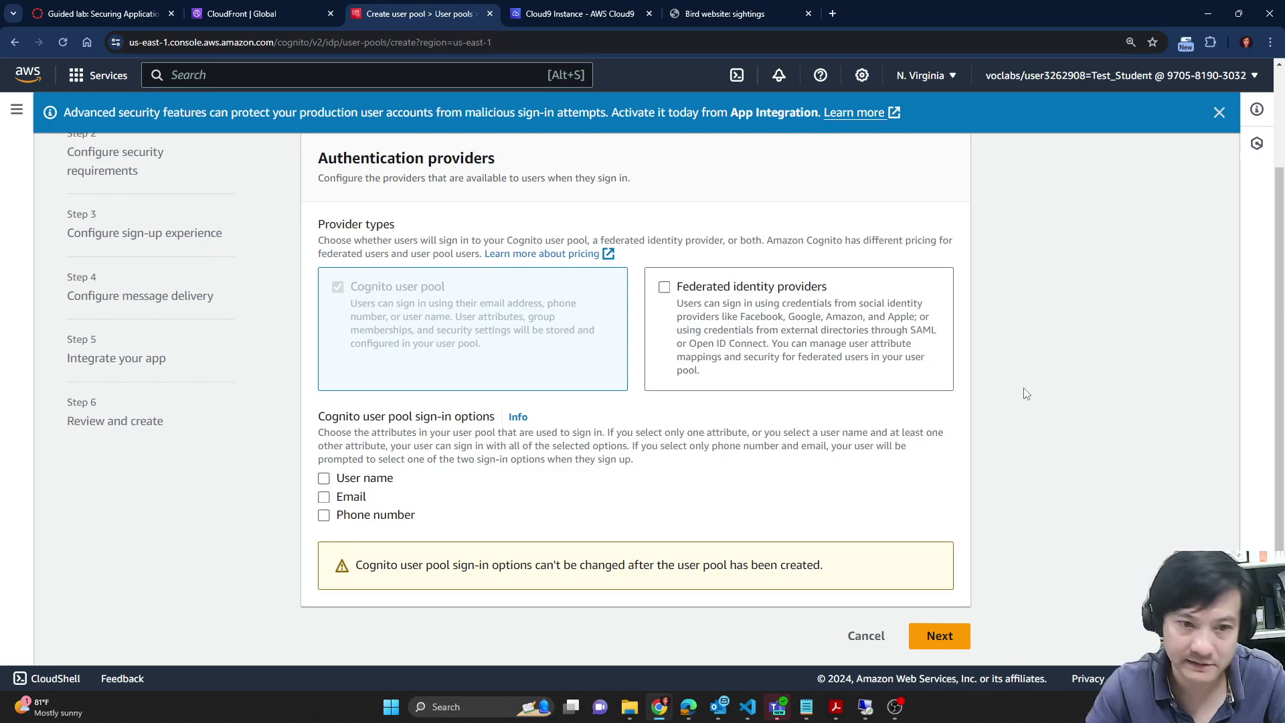
Step: Choose User name as the Cognito user pool sign-in option
left_click(229, 8)
left_click(126, 8)
scroll(572, 461, "down", 1)
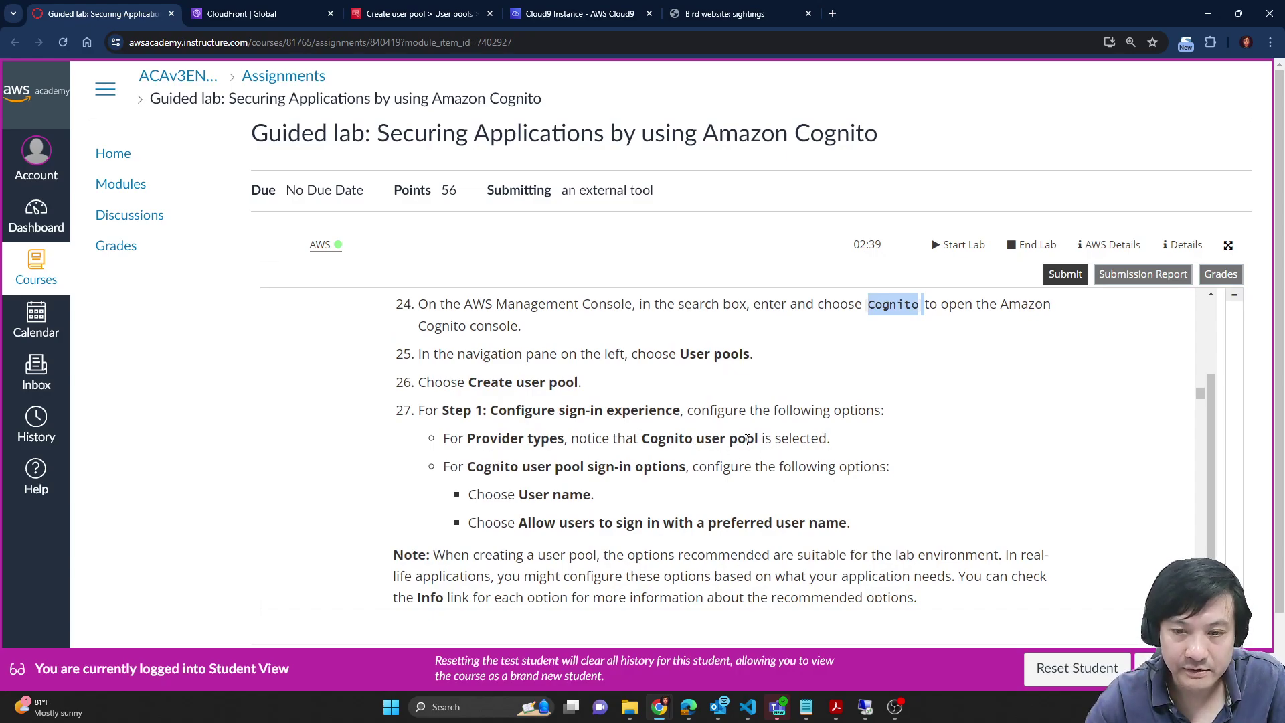
scroll(603, 449, "down", 1)
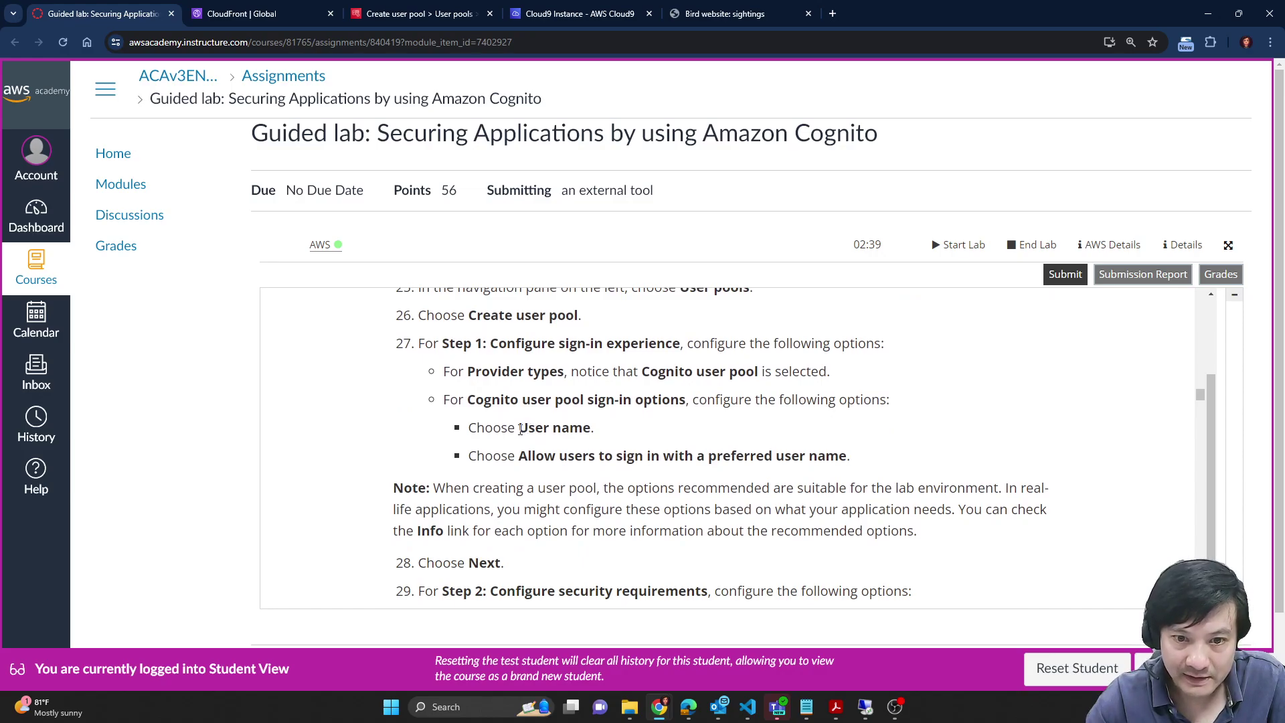
left_click_drag(520, 429, 594, 429)
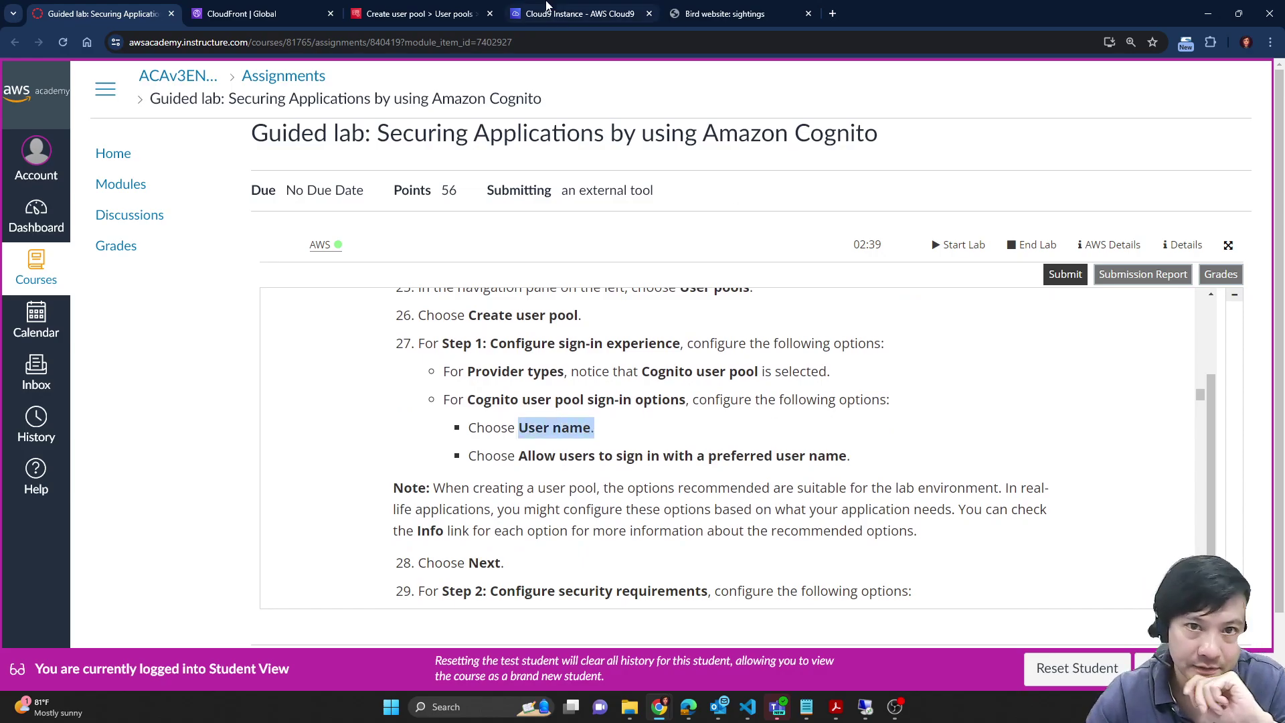
left_click(622, 8)
left_click(462, 10)
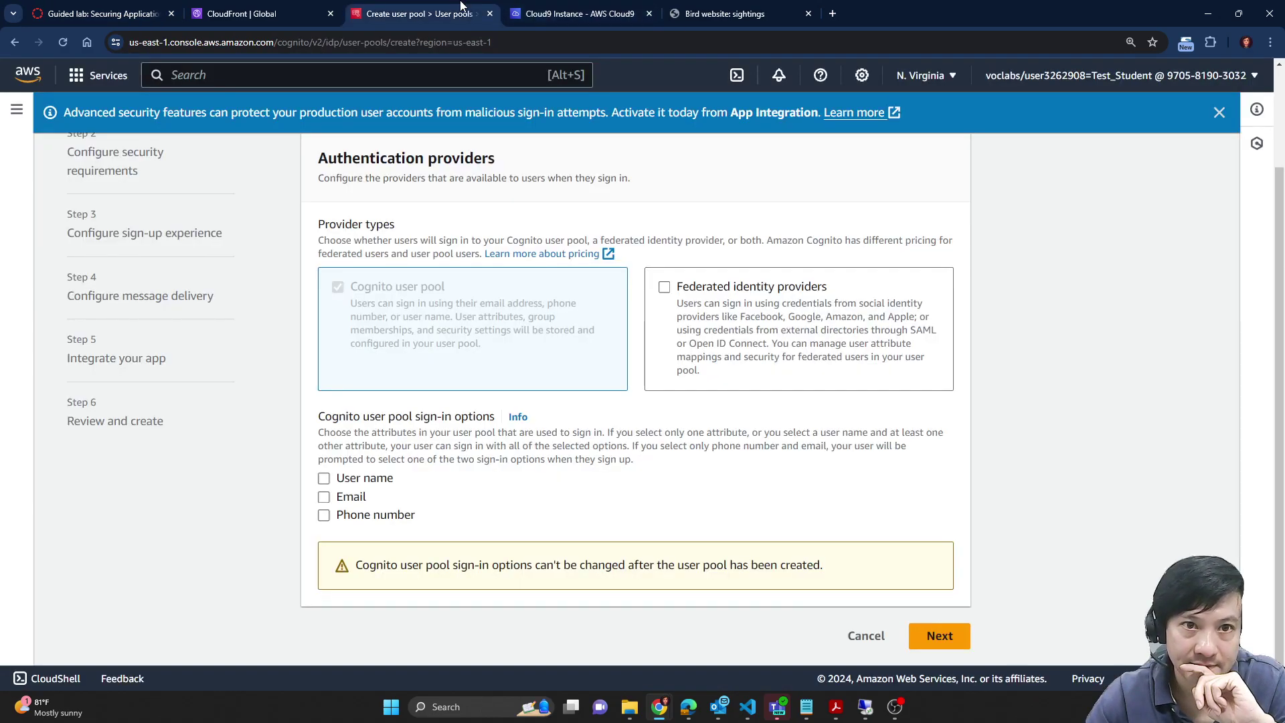
left_click(362, 477)
scroll(342, 360, "down", 1)
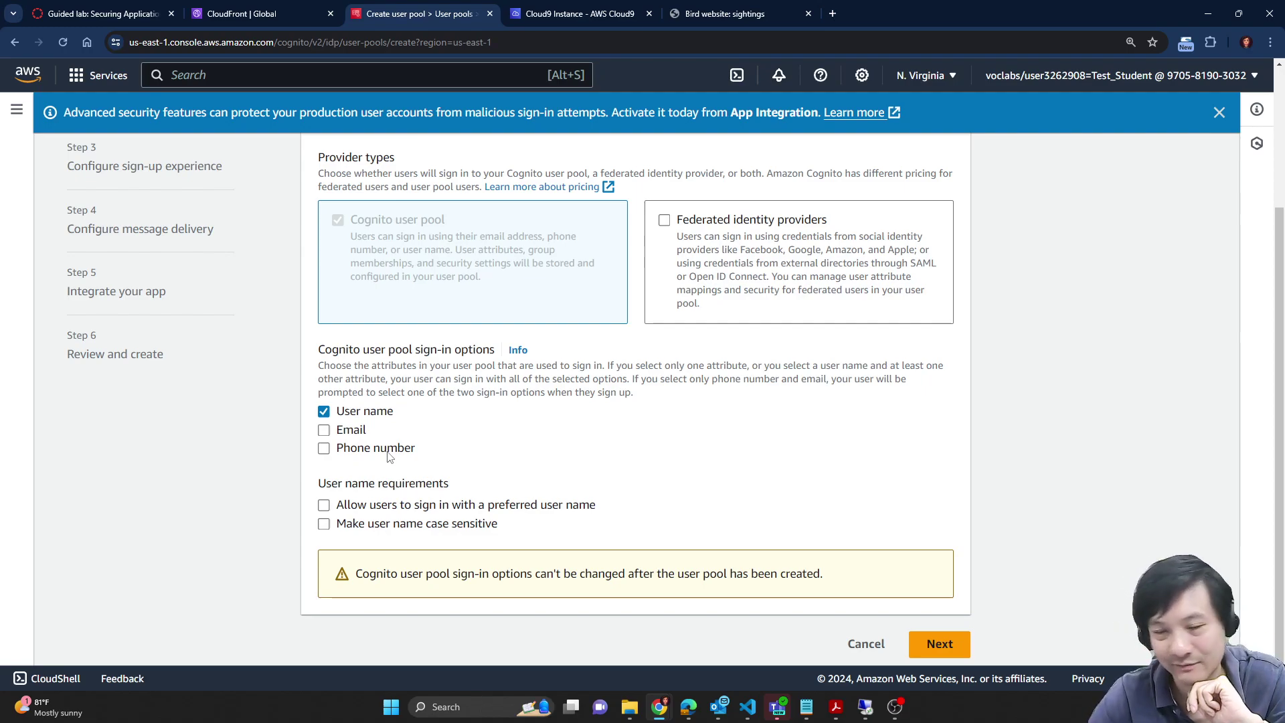
scroll(614, 413, "down", 1)
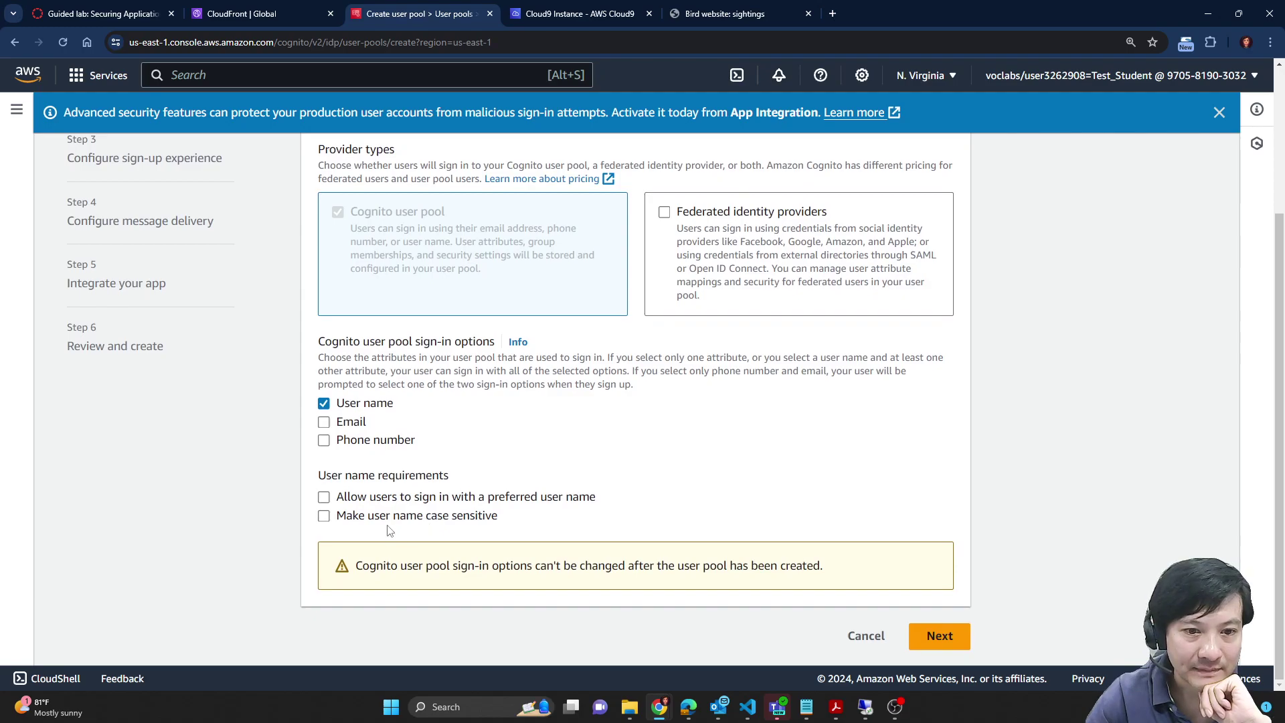
Step: Check 'Make user name case sensitive' under User name requirements
left_click(259, 10)
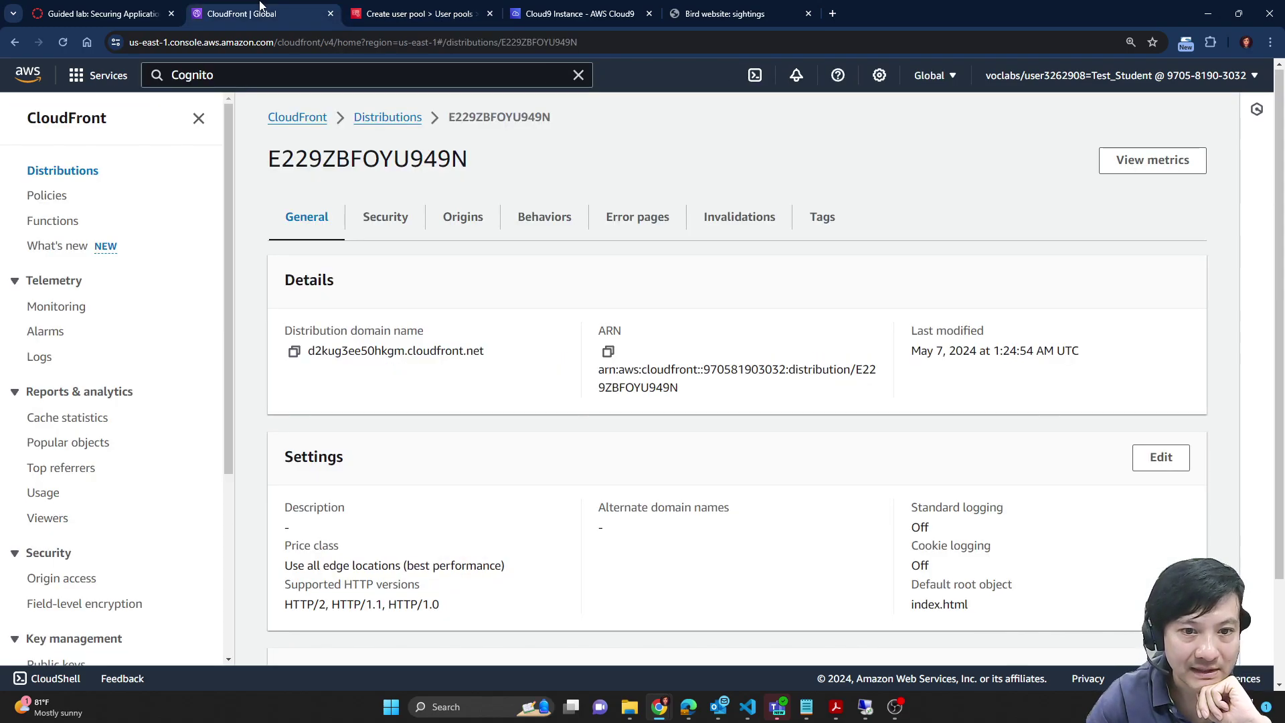
left_click(148, 8)
scroll(789, 442, "down", 1)
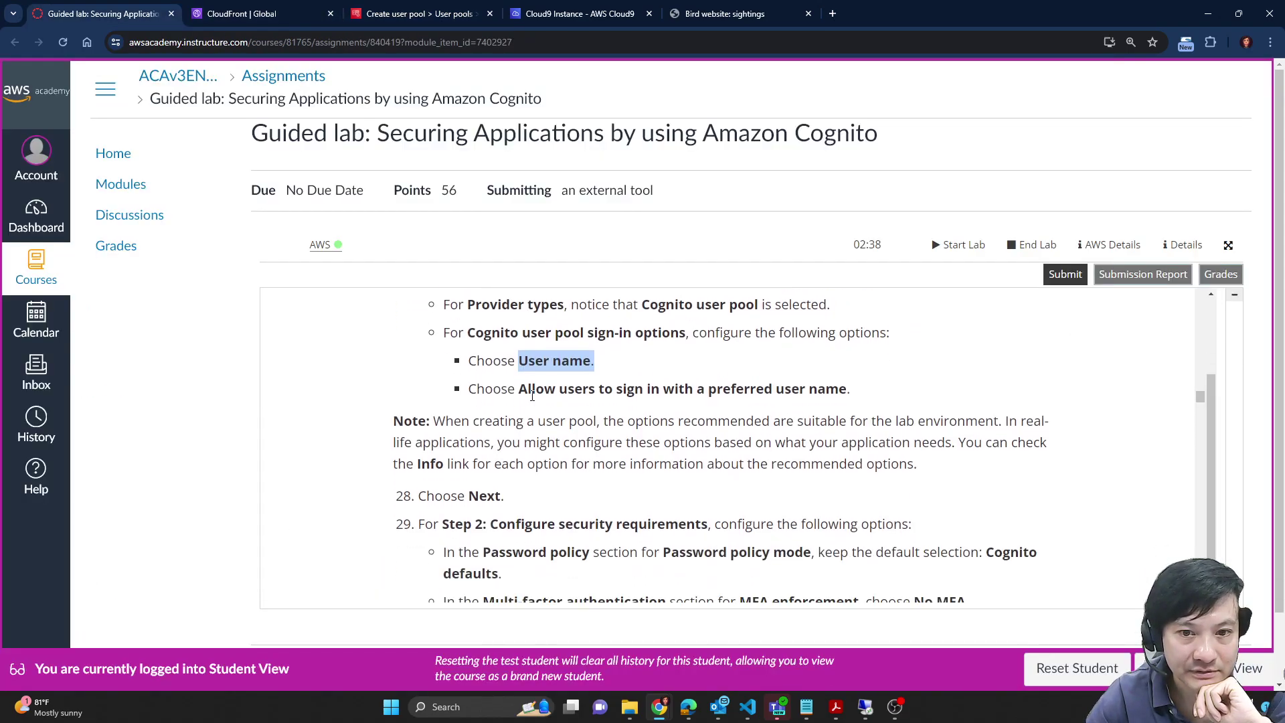
left_click_drag(528, 389, 865, 397)
left_click(575, 12)
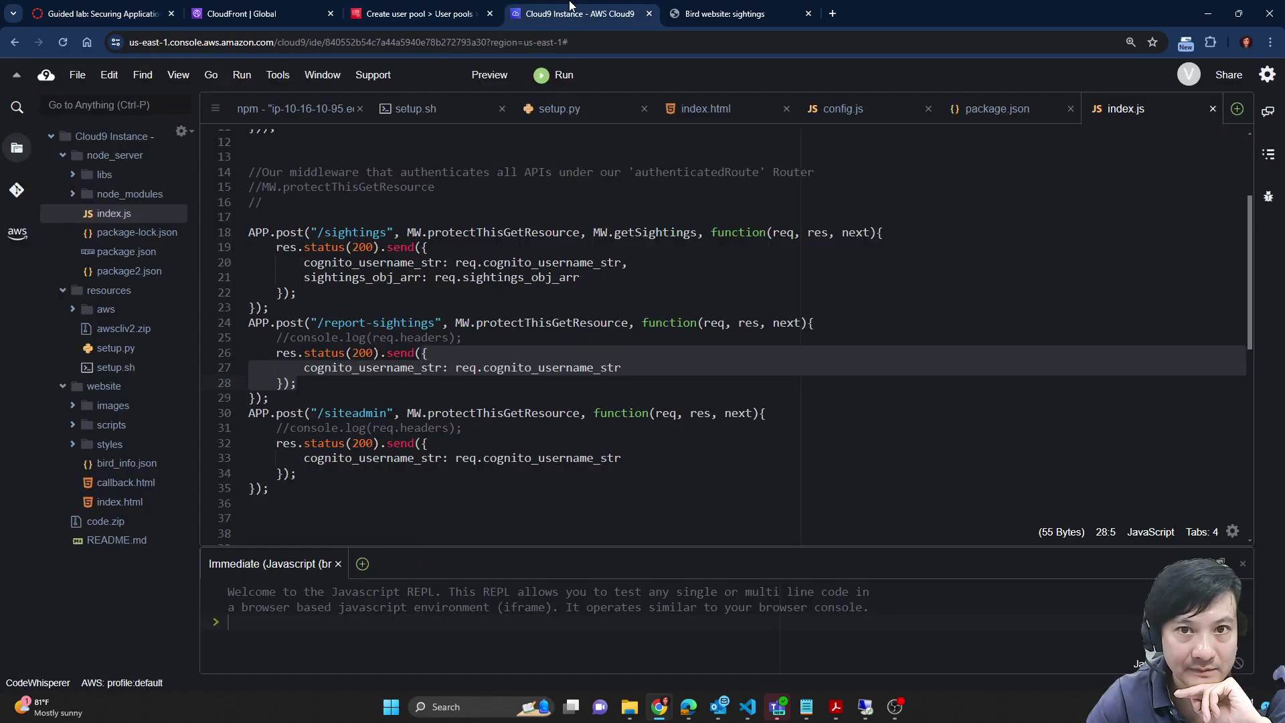
left_click(432, 12)
left_click(378, 517)
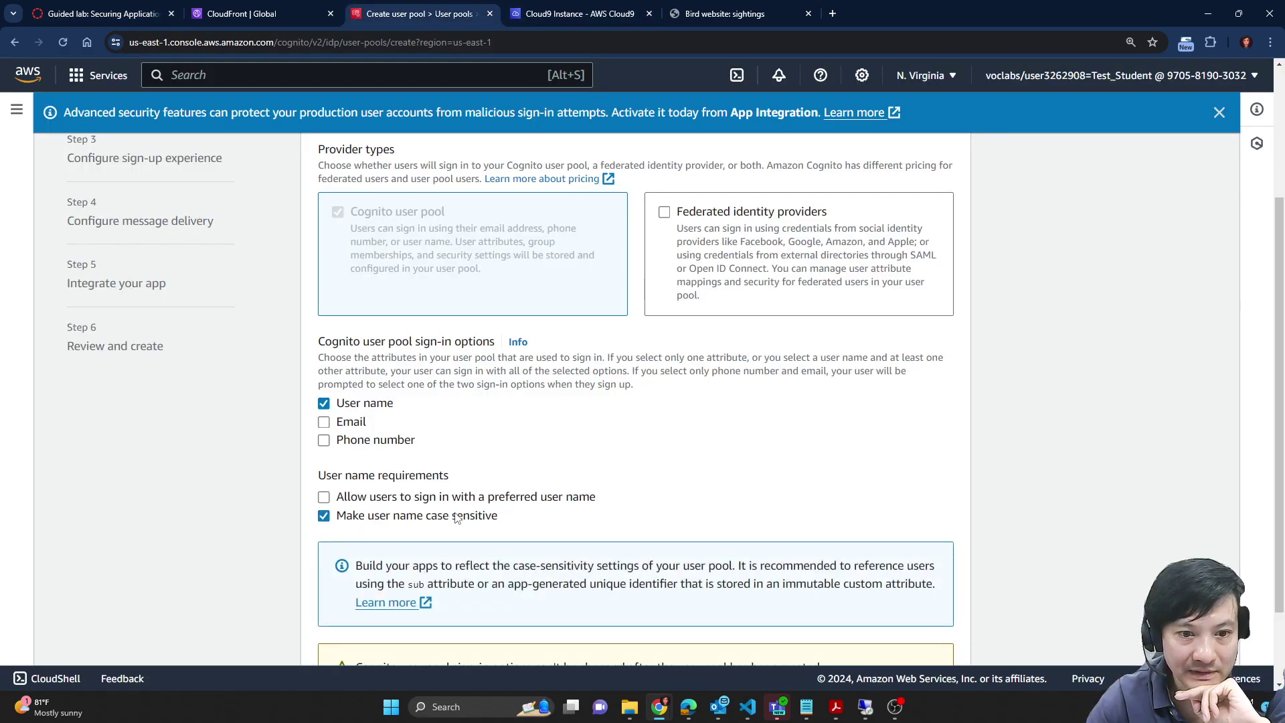
scroll(701, 455, "down", 1)
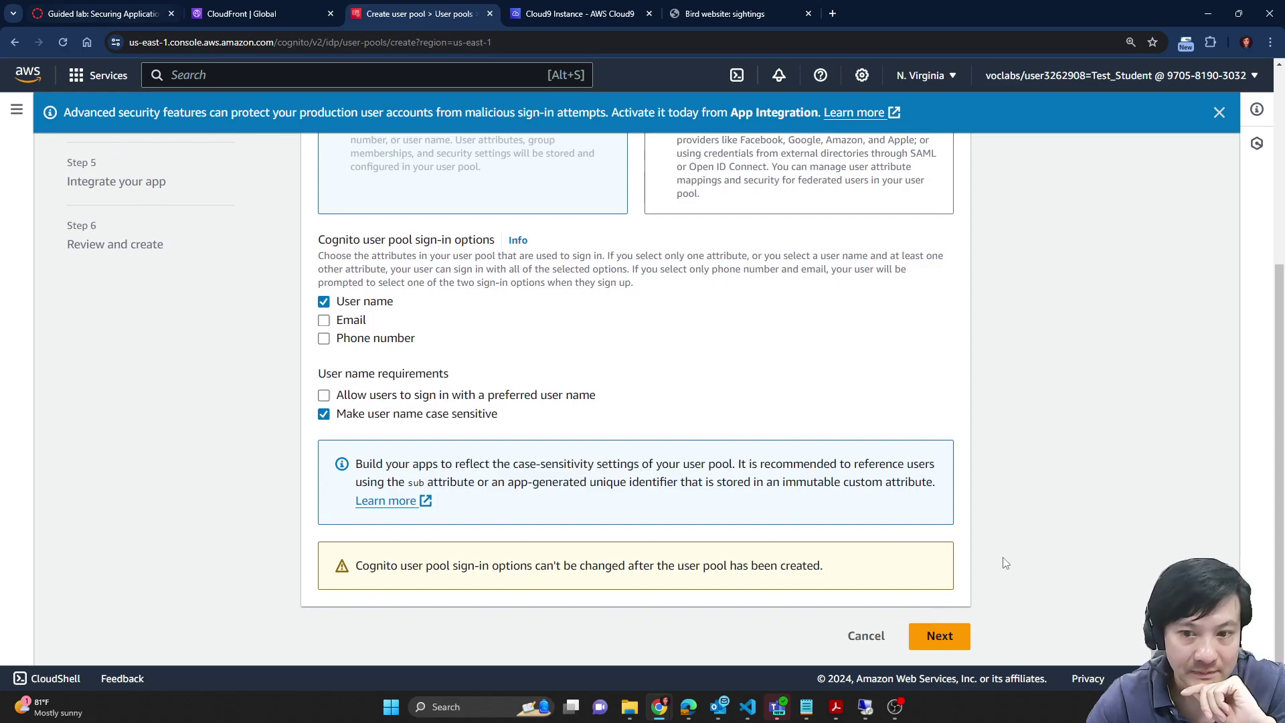
Step: Advance to the security requirements step, keeping the Cognito default password policy
left_click(952, 647)
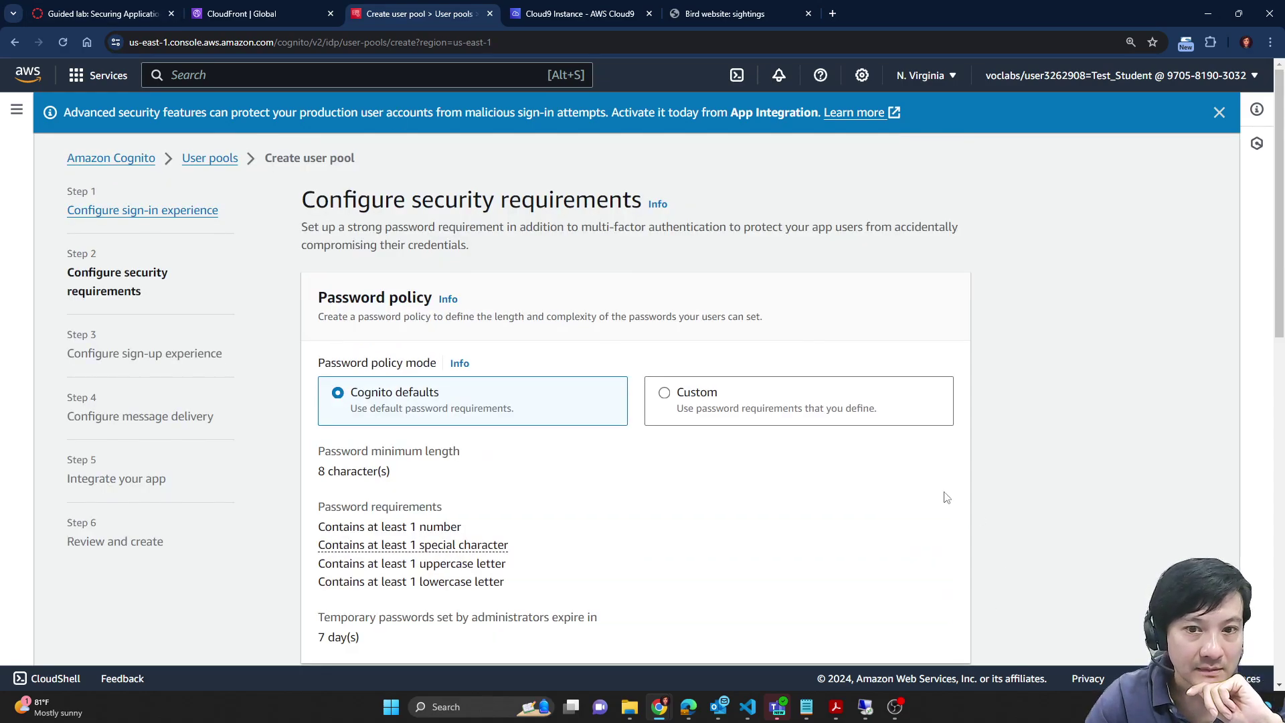
scroll(901, 488, "down", 1)
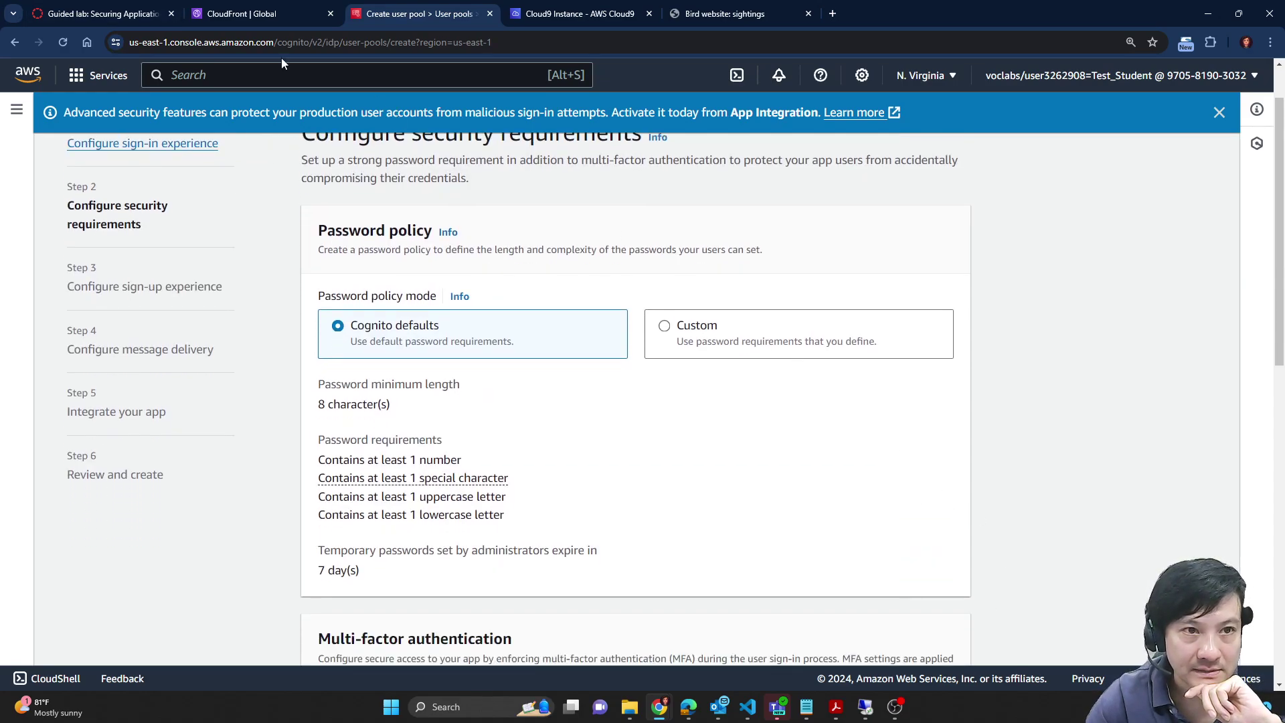
left_click(133, 10)
scroll(956, 376, "down", 1)
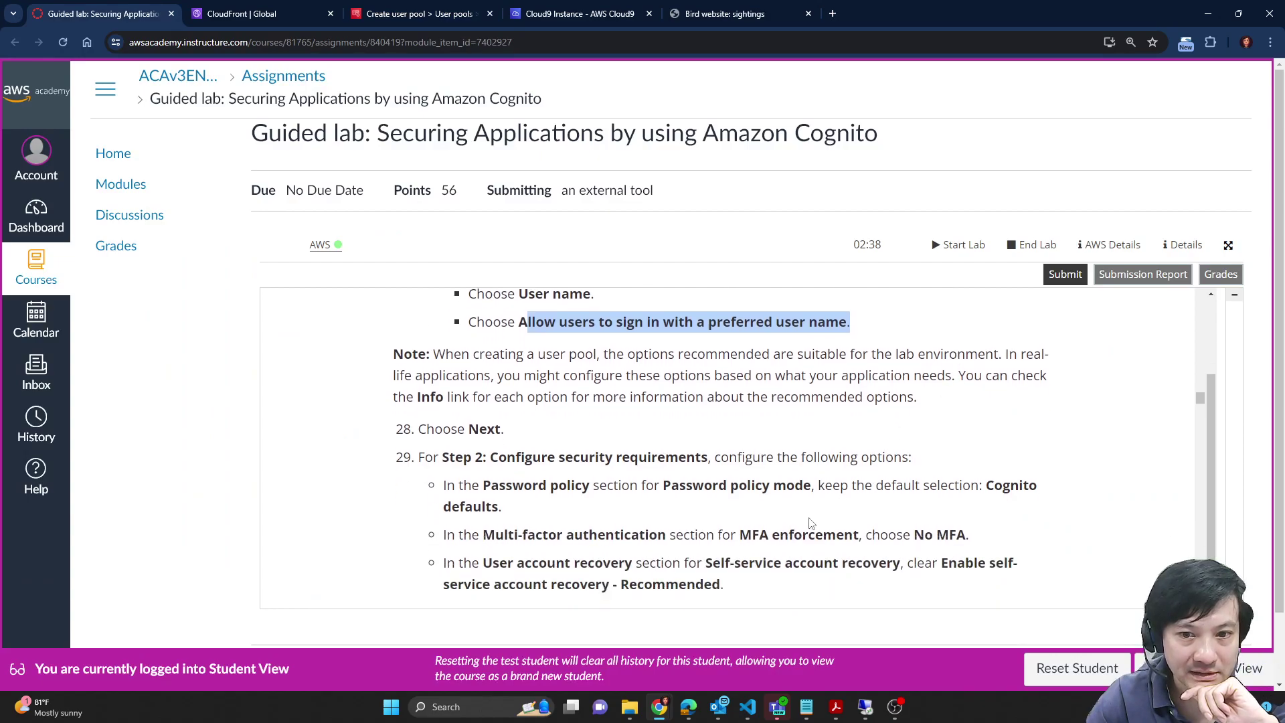
scroll(812, 523, "down", 1)
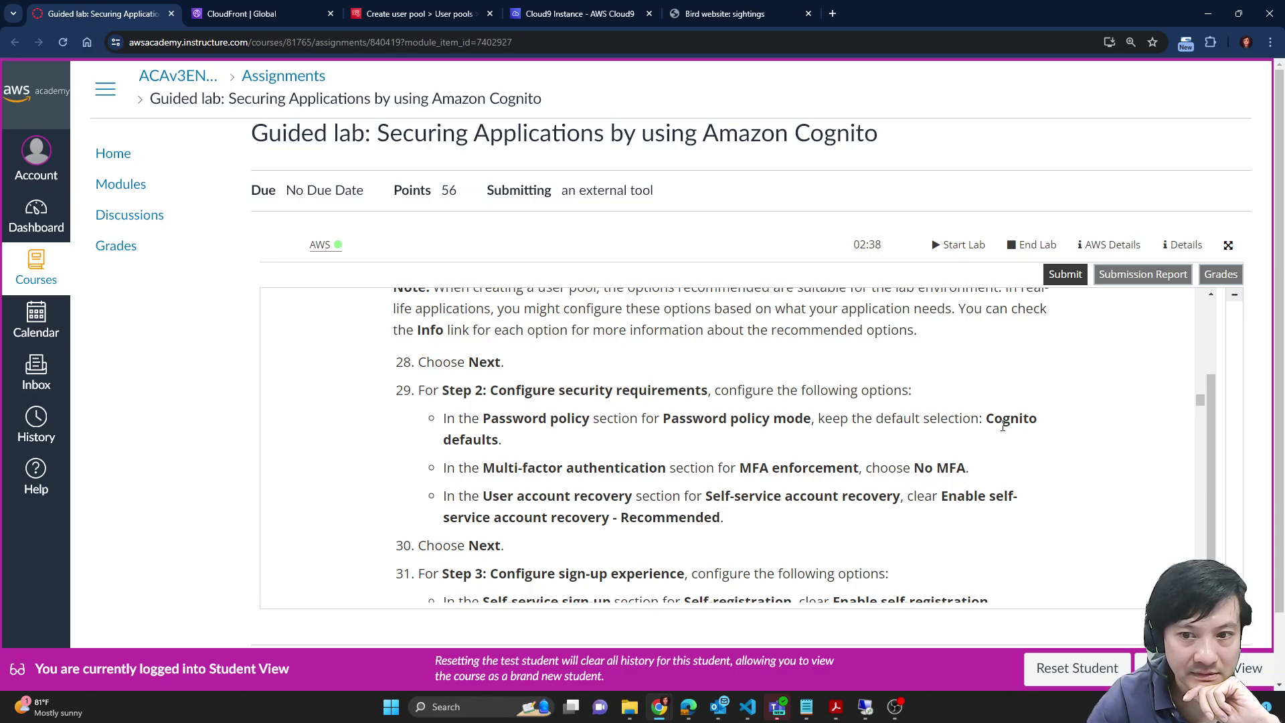
Step: Select No MFA under multi-factor authentication enforcement
left_click(395, 13)
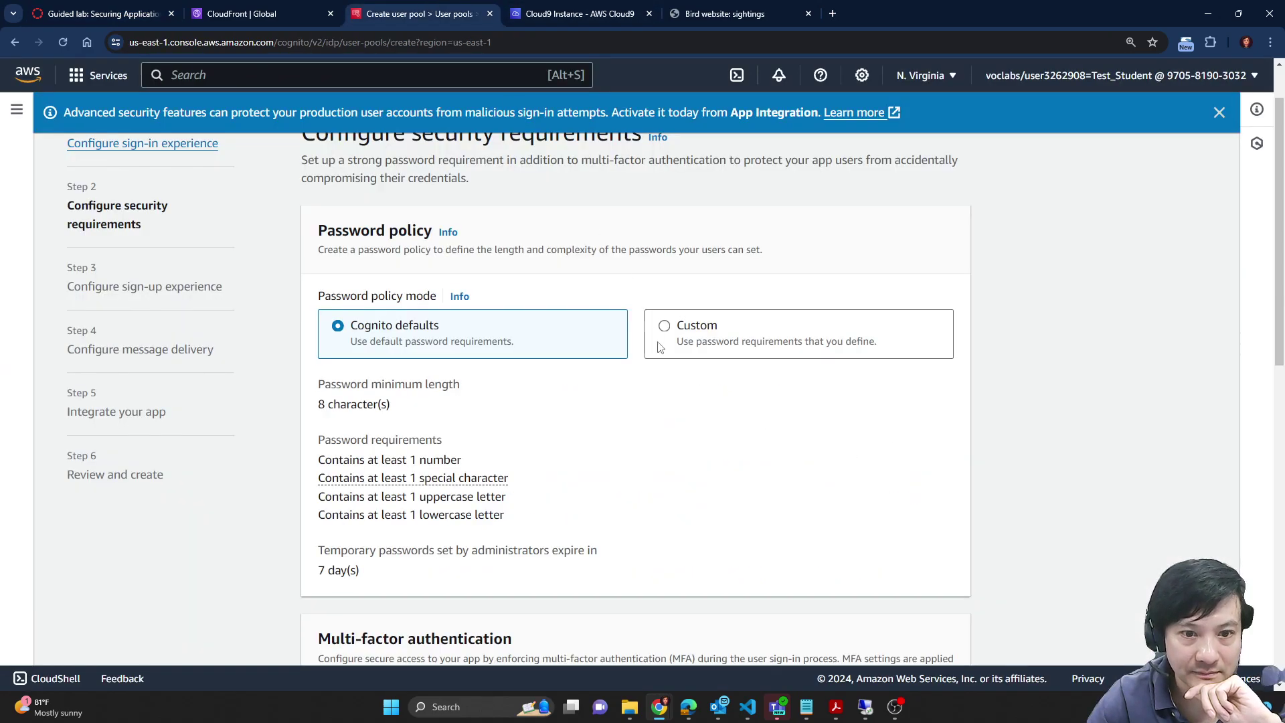
scroll(759, 430, "down", 4)
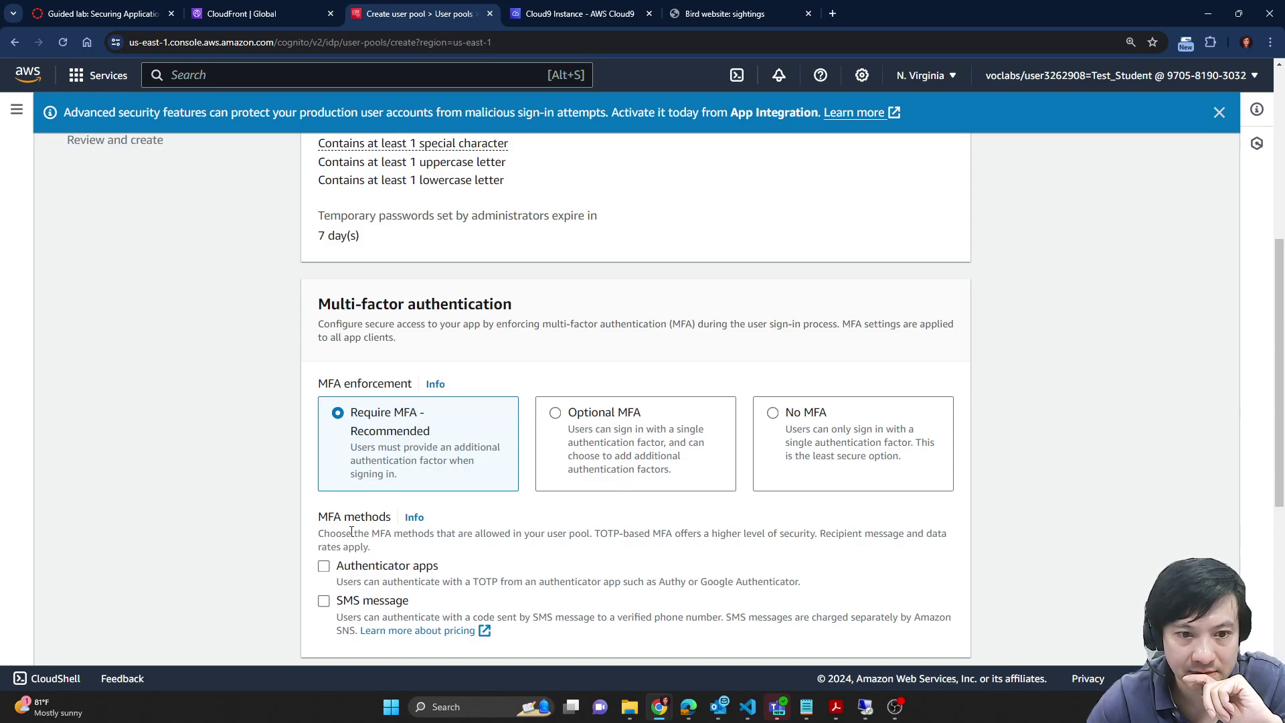
scroll(351, 531, "down", 1)
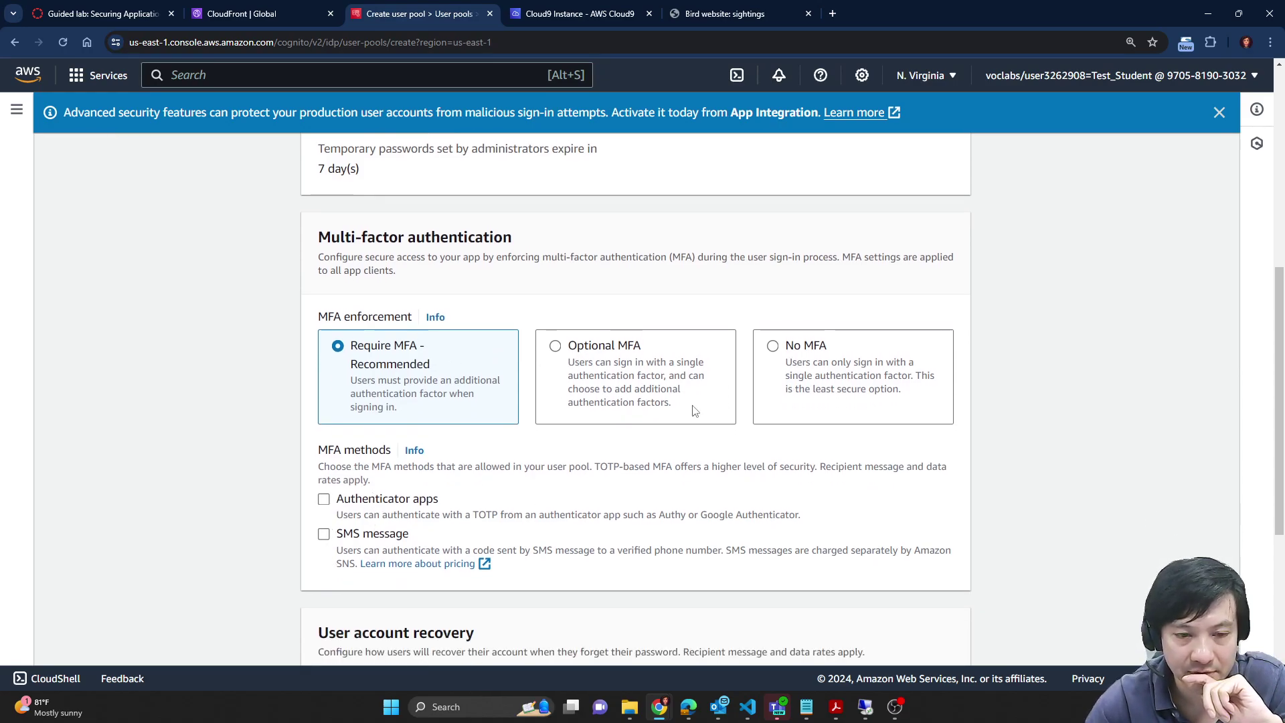
left_click(802, 352)
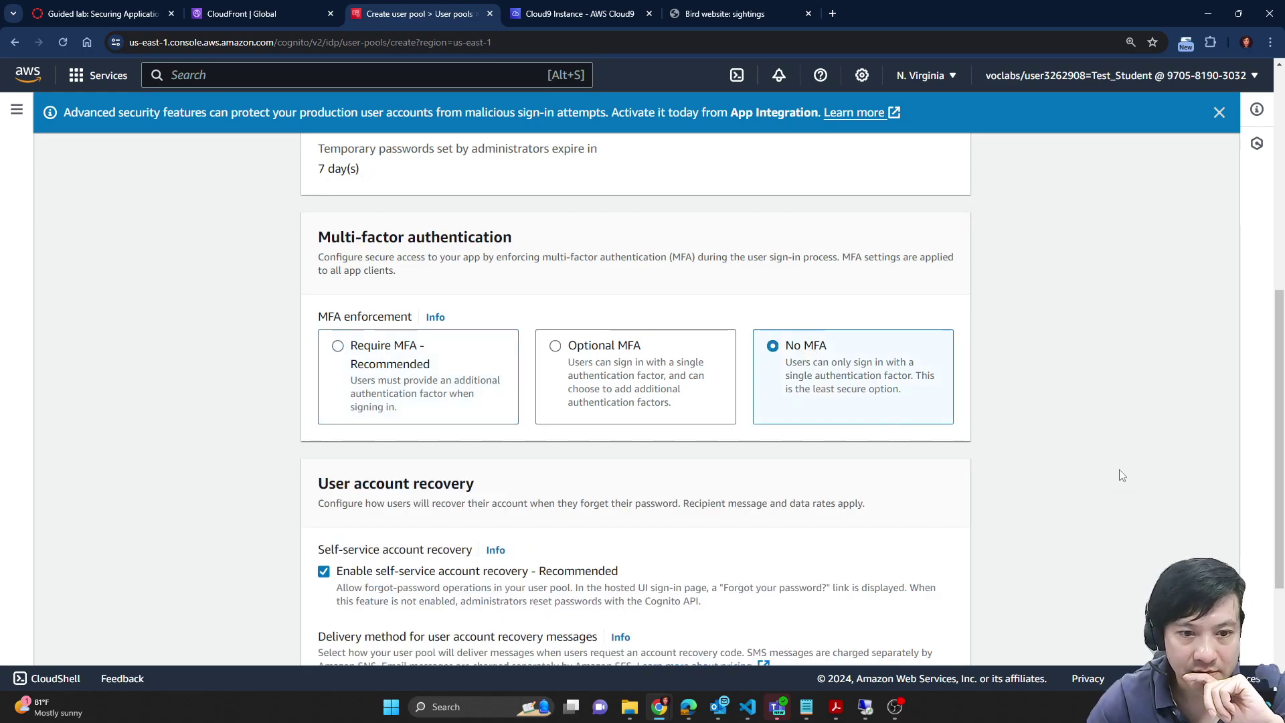
scroll(1008, 461, "down", 2)
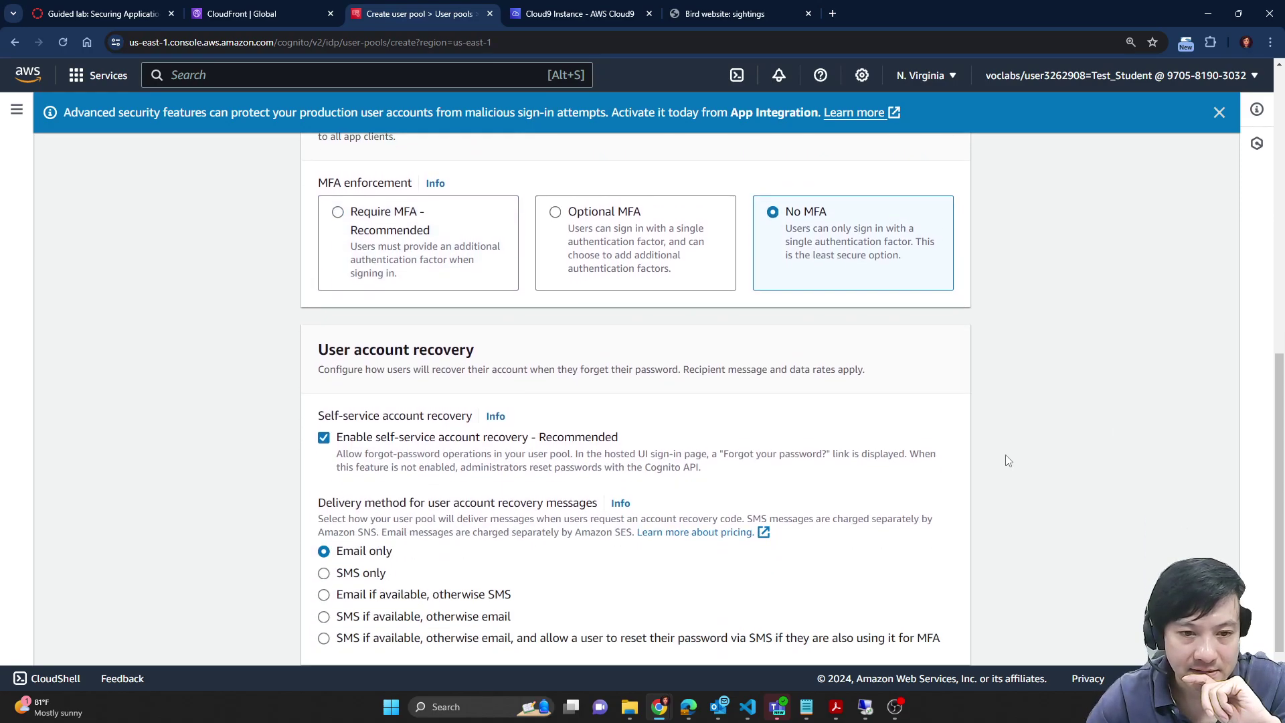
scroll(1008, 461, "down", 1)
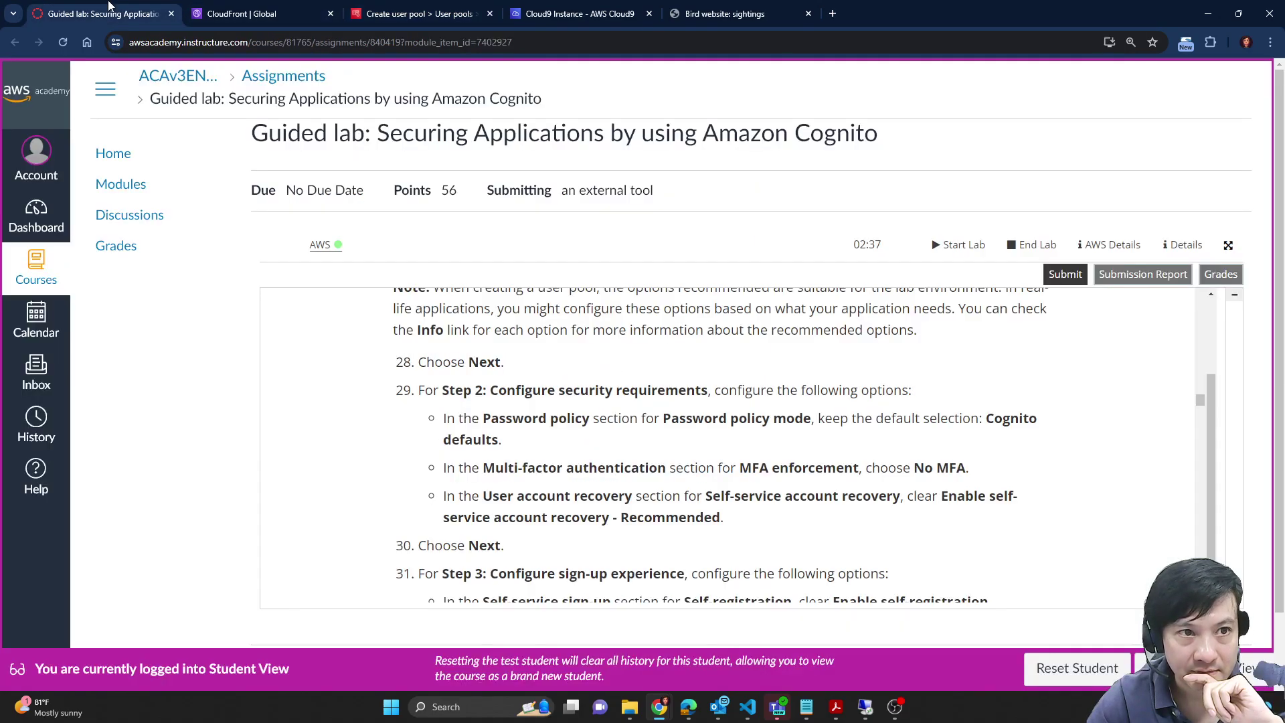
Step: Review the lab instructions for account recovery and the Configure sign-up experience step
left_click(130, 10)
scroll(722, 462, "down", 1)
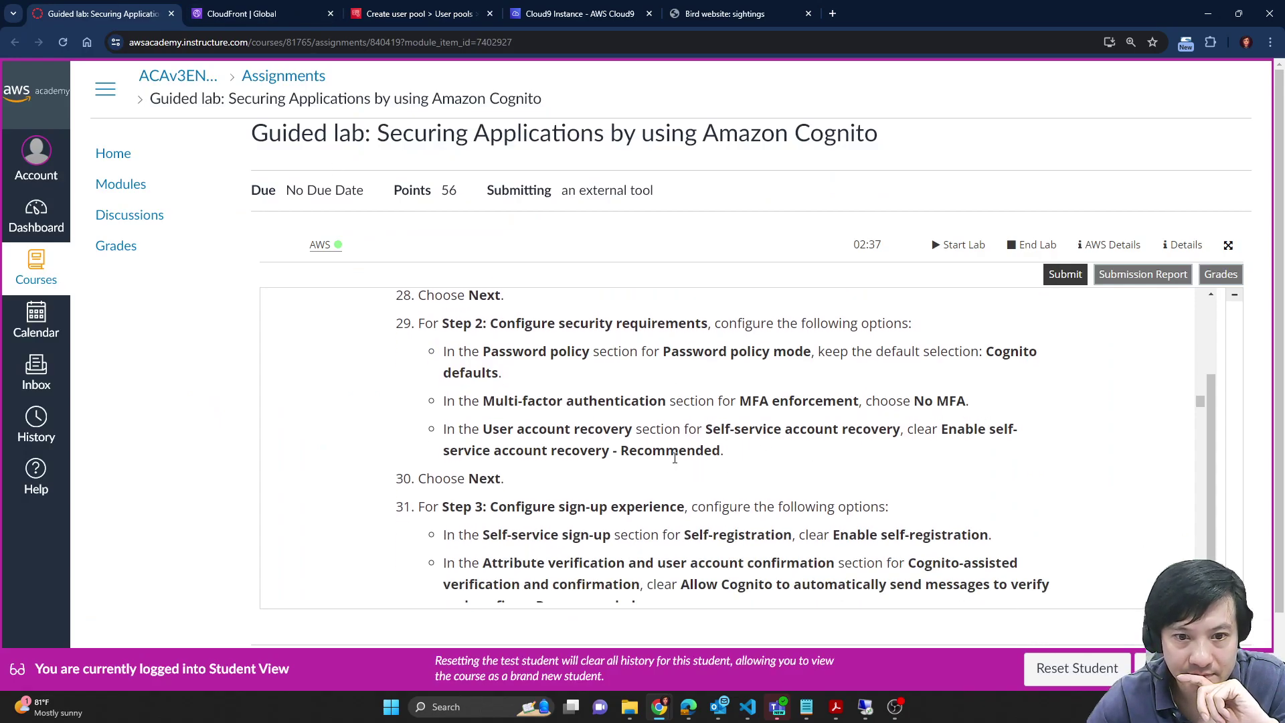
left_click_drag(944, 429, 801, 450)
left_click(583, 11)
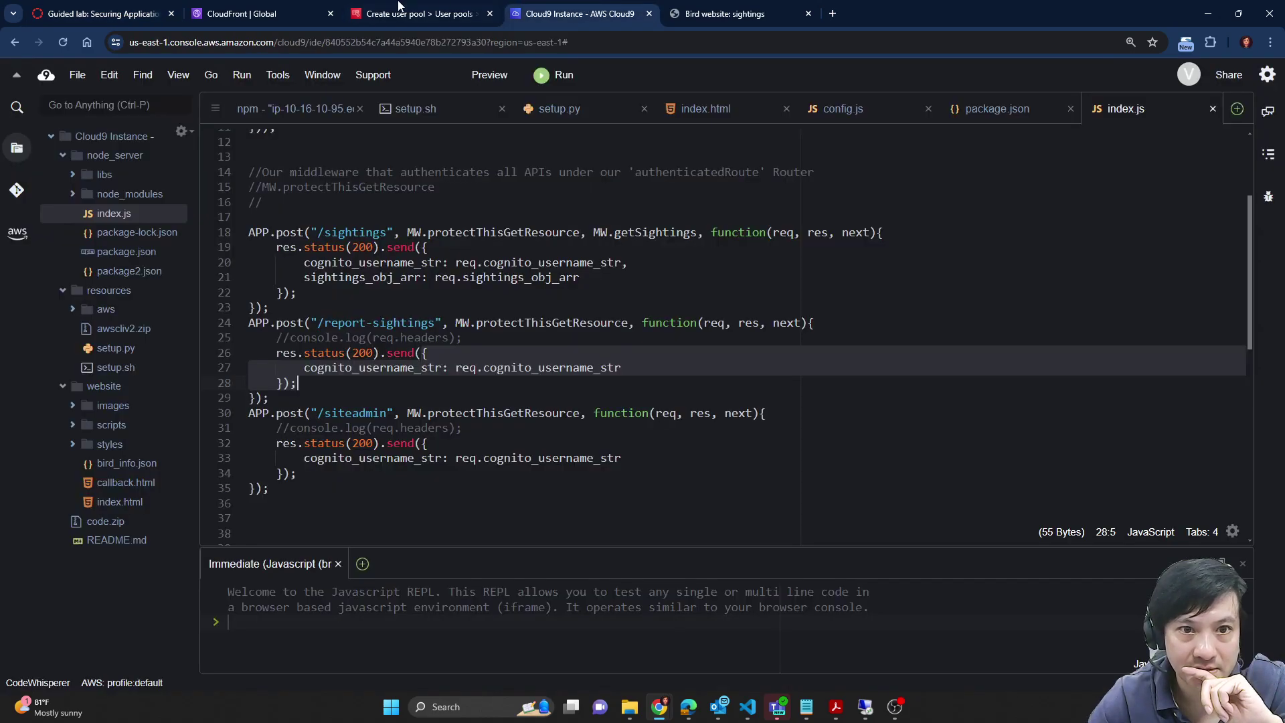
left_click(401, 12)
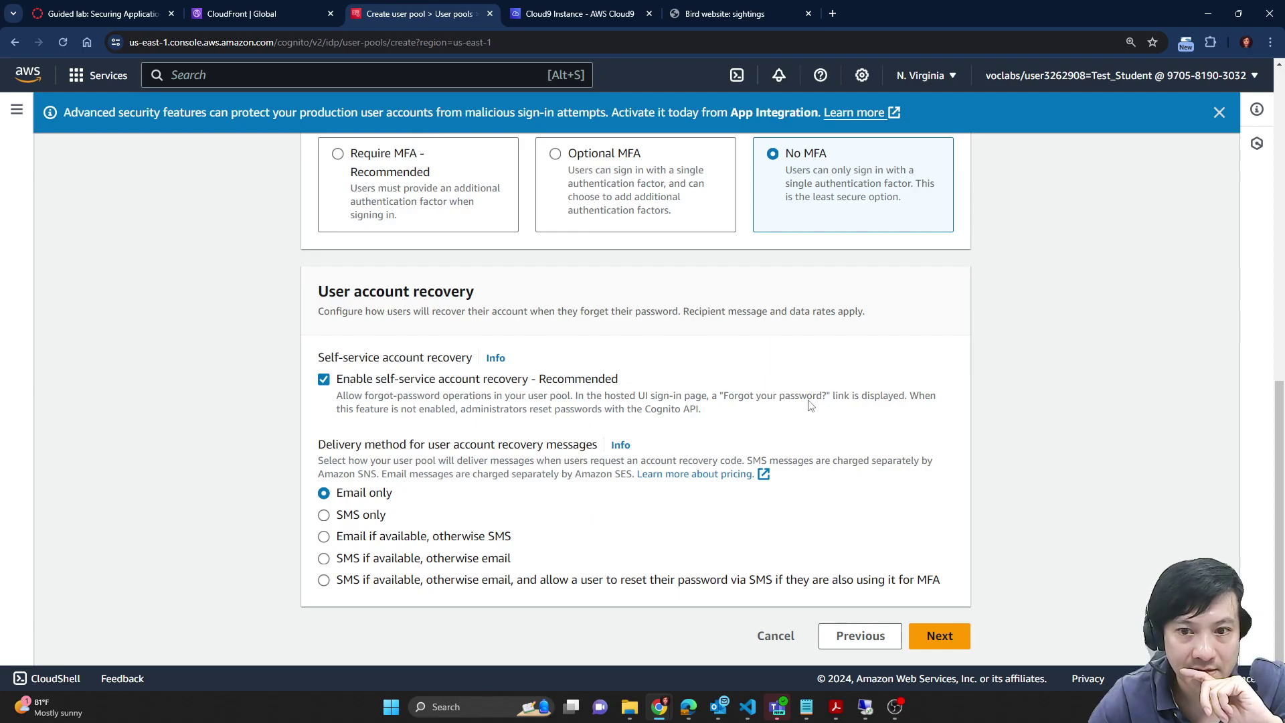
left_click(153, 7)
scroll(714, 455, "down", 3)
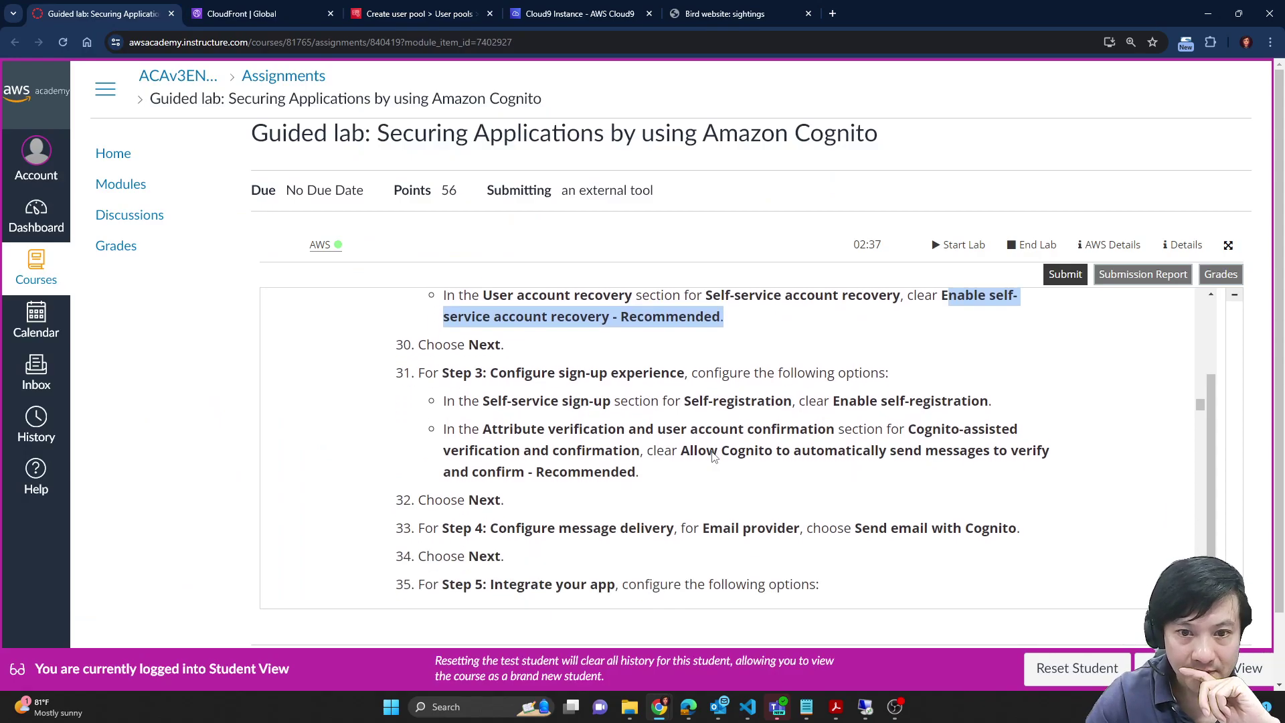
left_click_drag(493, 377, 650, 375)
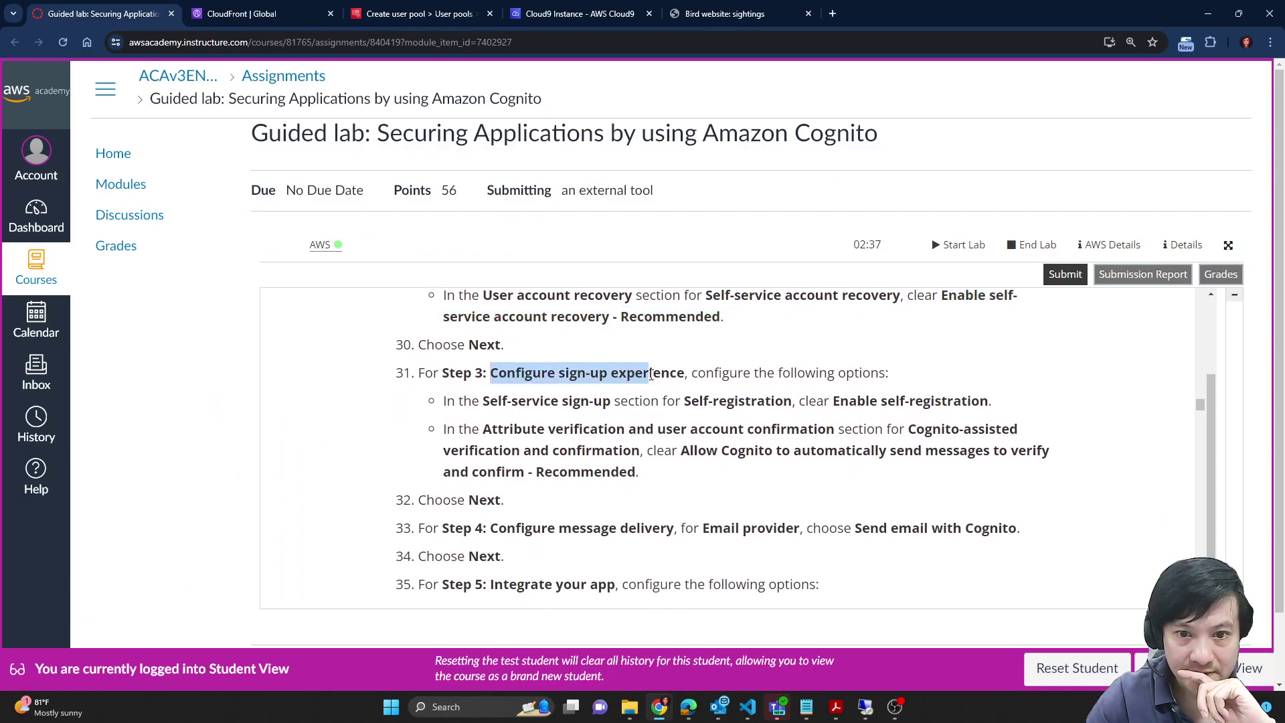
left_click(376, 8)
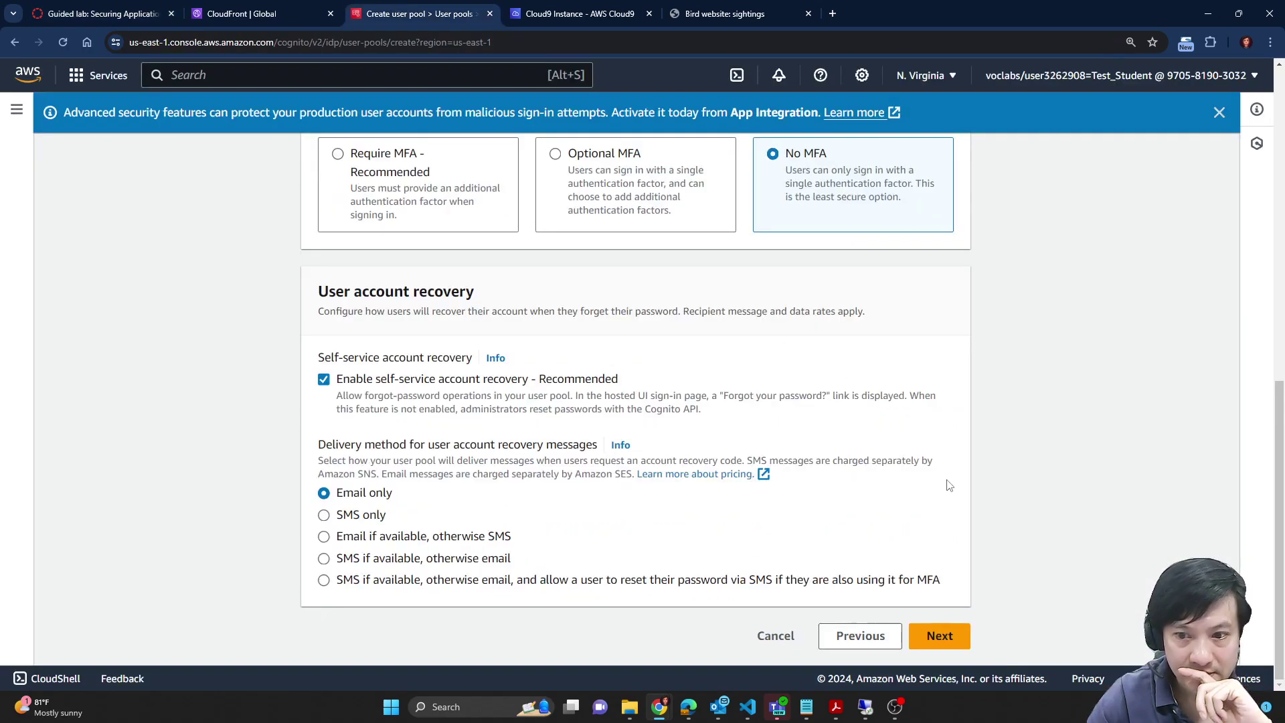
Step: Move on to the sign-up experience step and read the self-registration and verification instructions
left_click(939, 635)
scroll(676, 377, "down", 1)
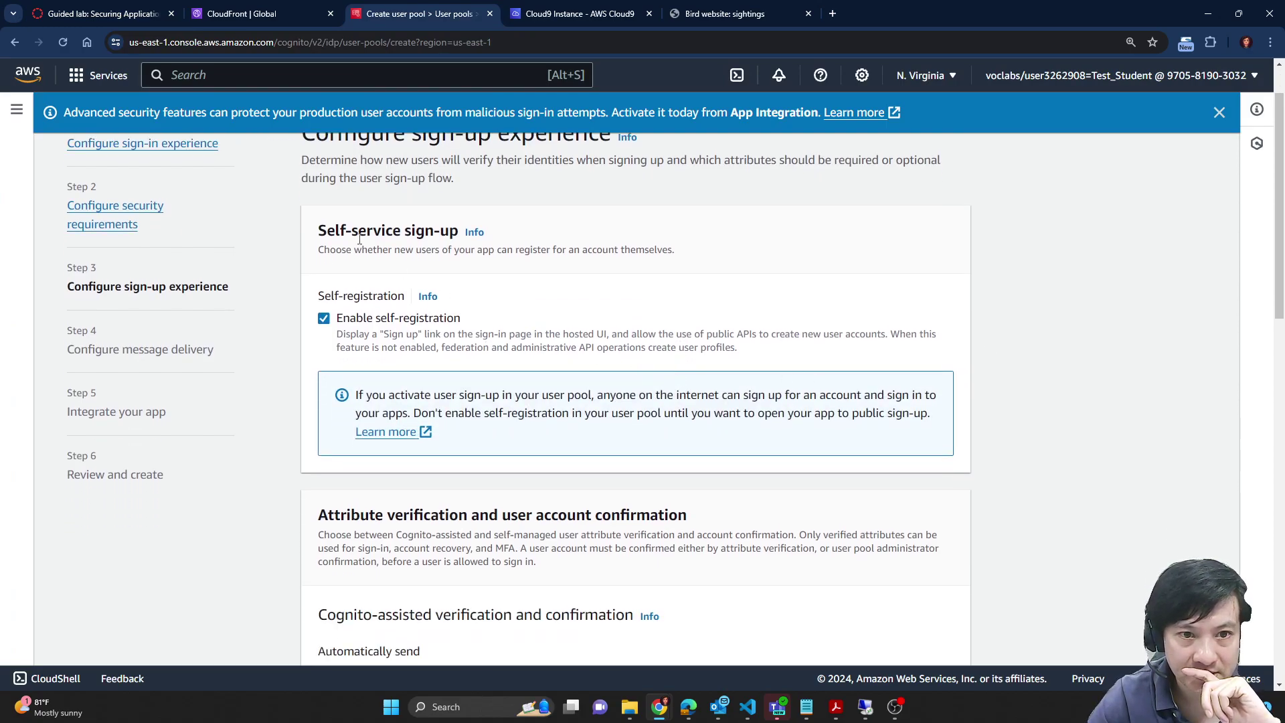
scroll(660, 329, "down", 1)
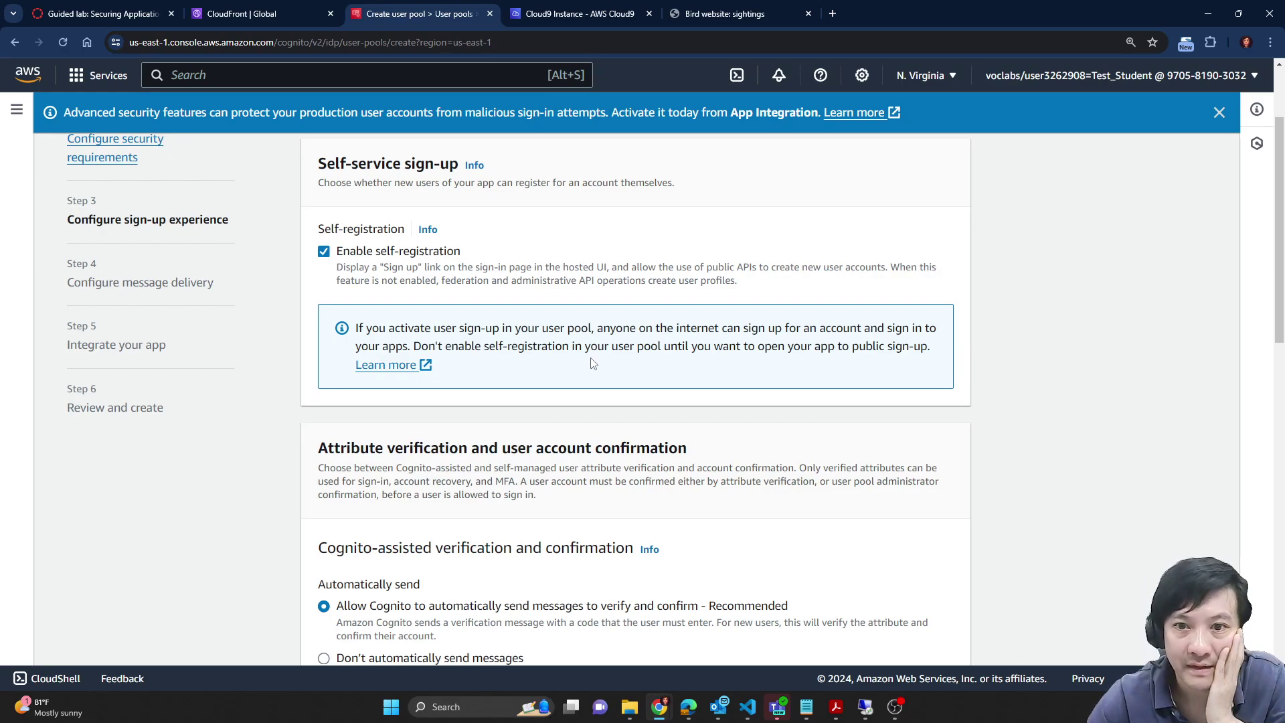
scroll(760, 381, "down", 1)
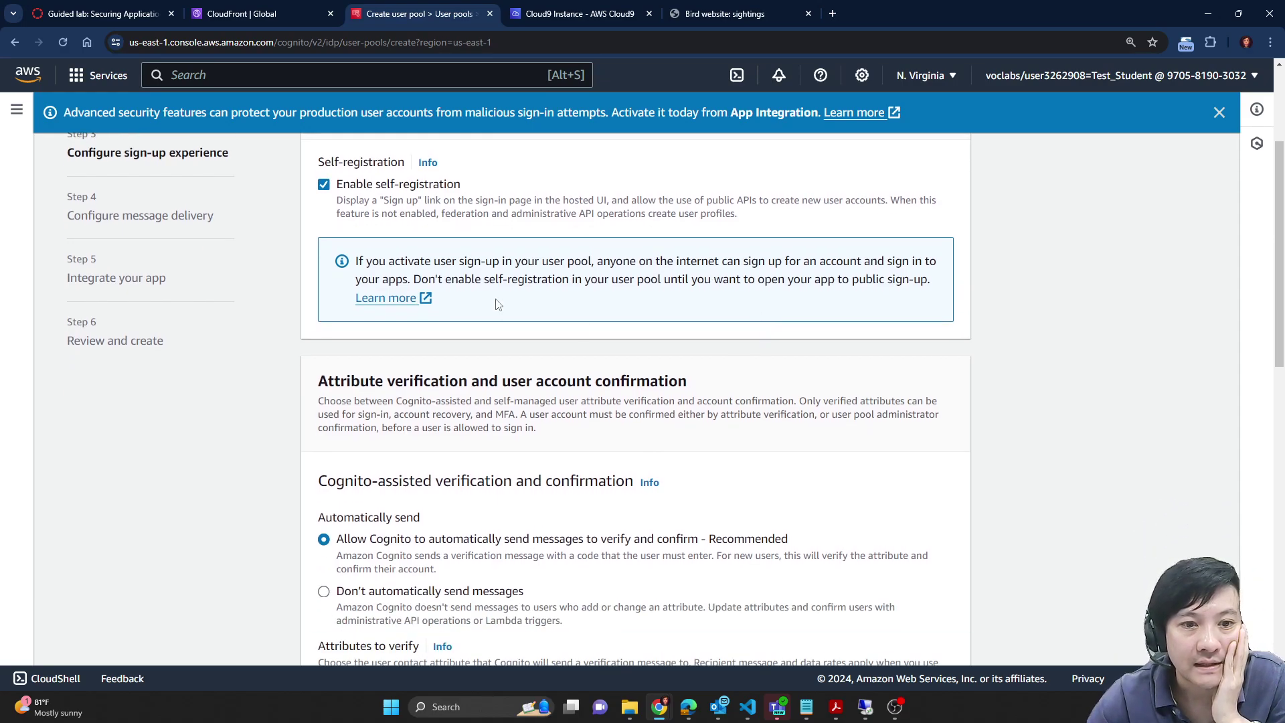
scroll(837, 422, "down", 2)
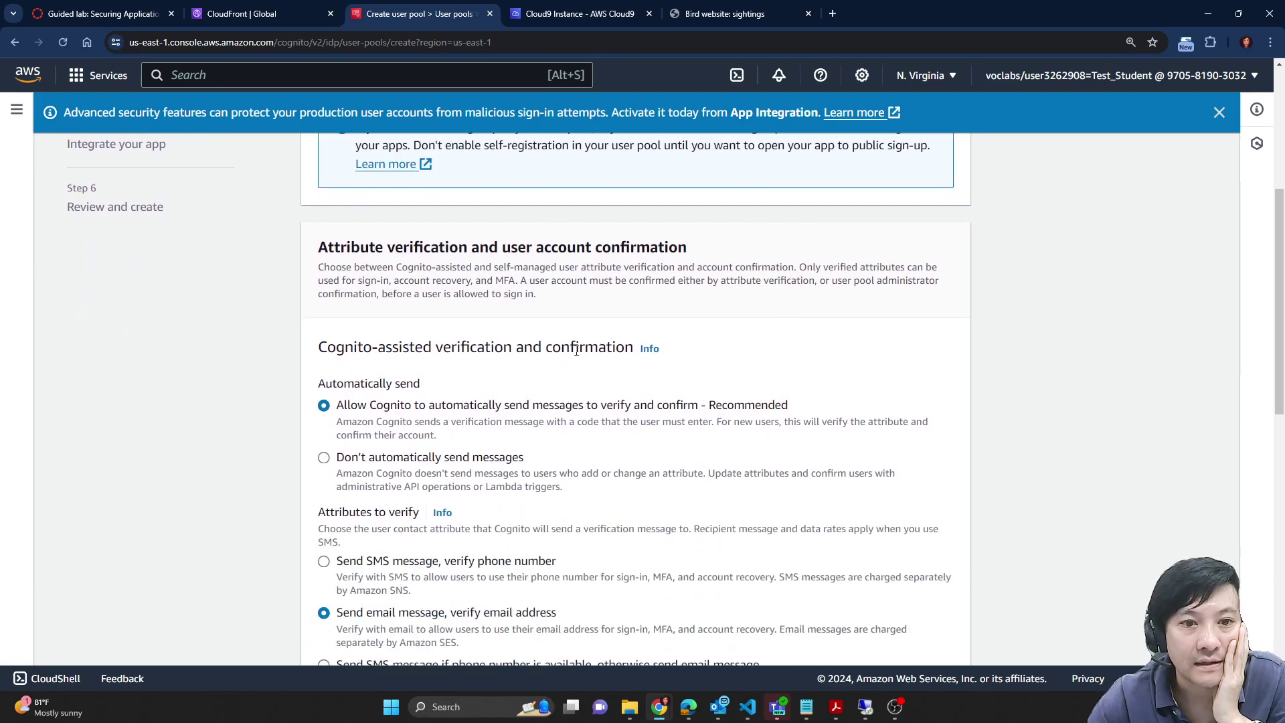
left_click(107, 14)
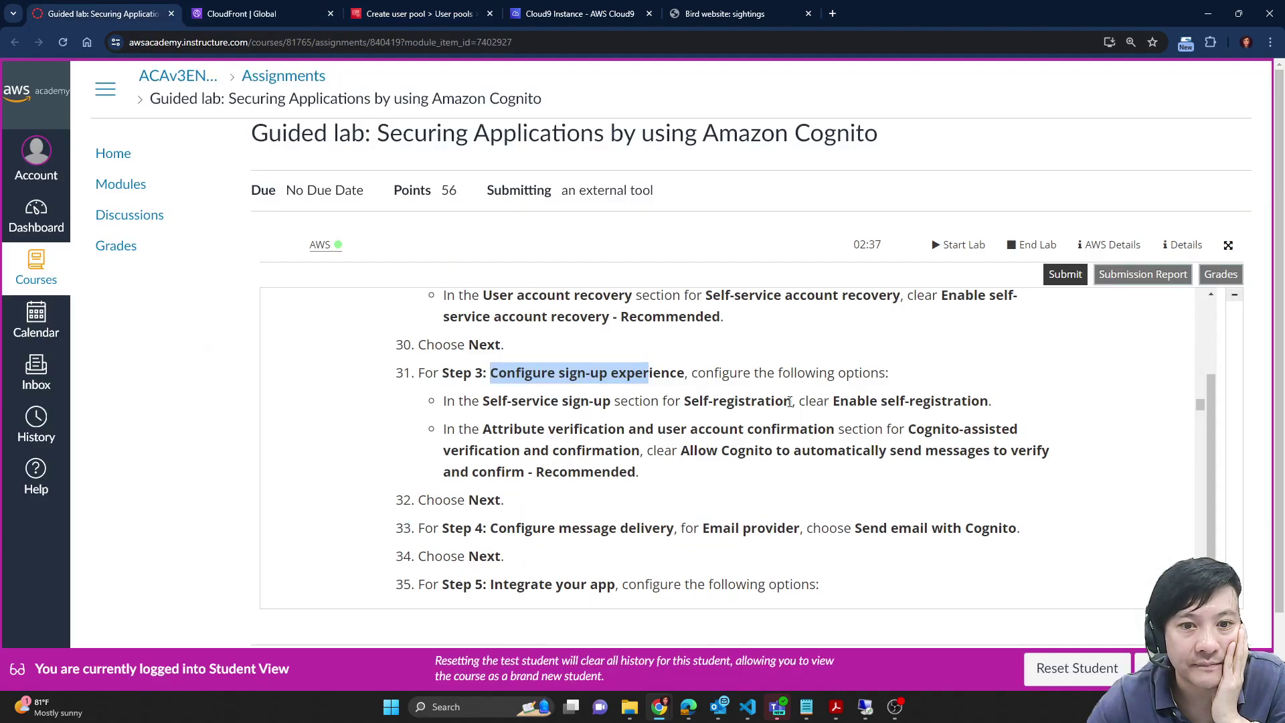
left_click_drag(841, 401, 972, 400)
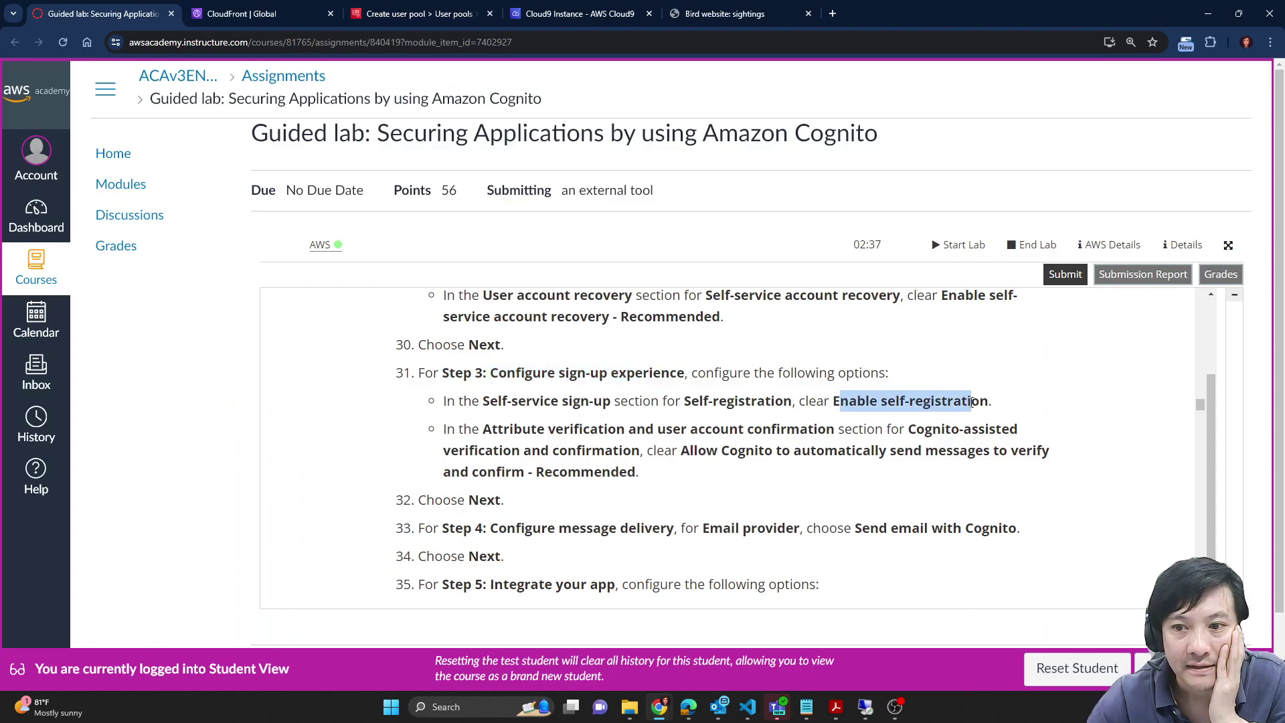
left_click_drag(484, 432, 556, 430)
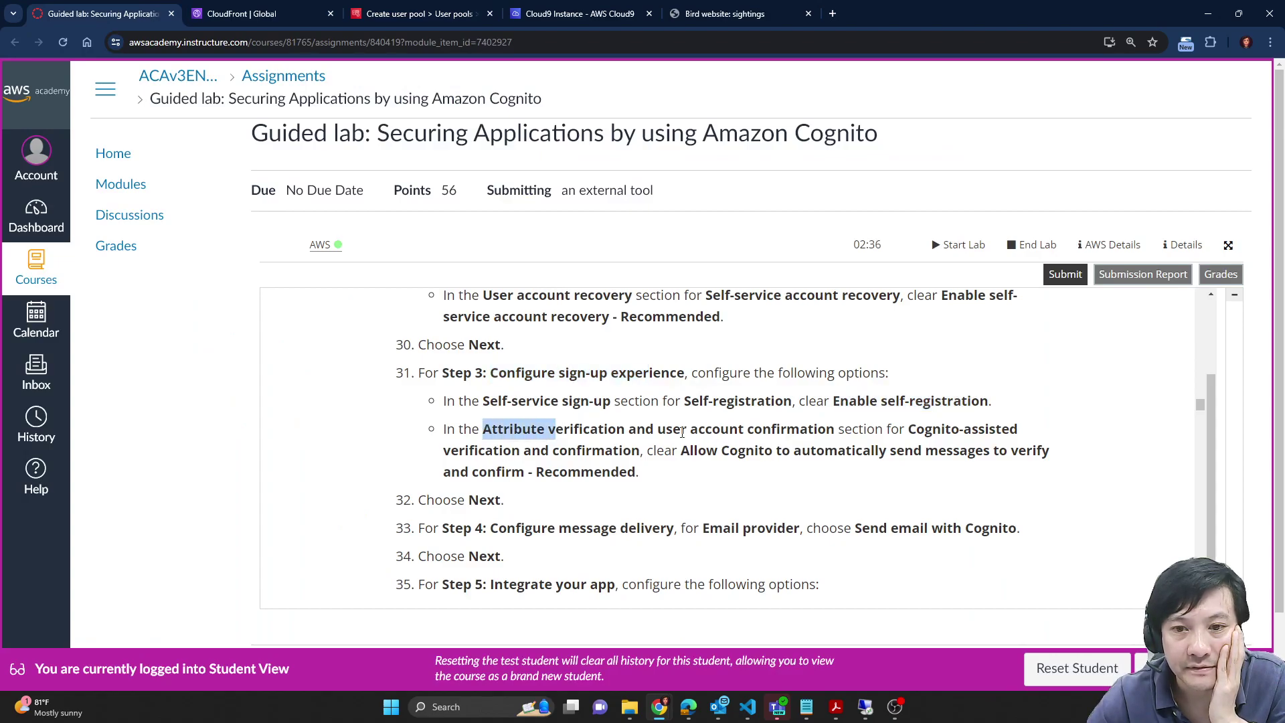
left_click(765, 430)
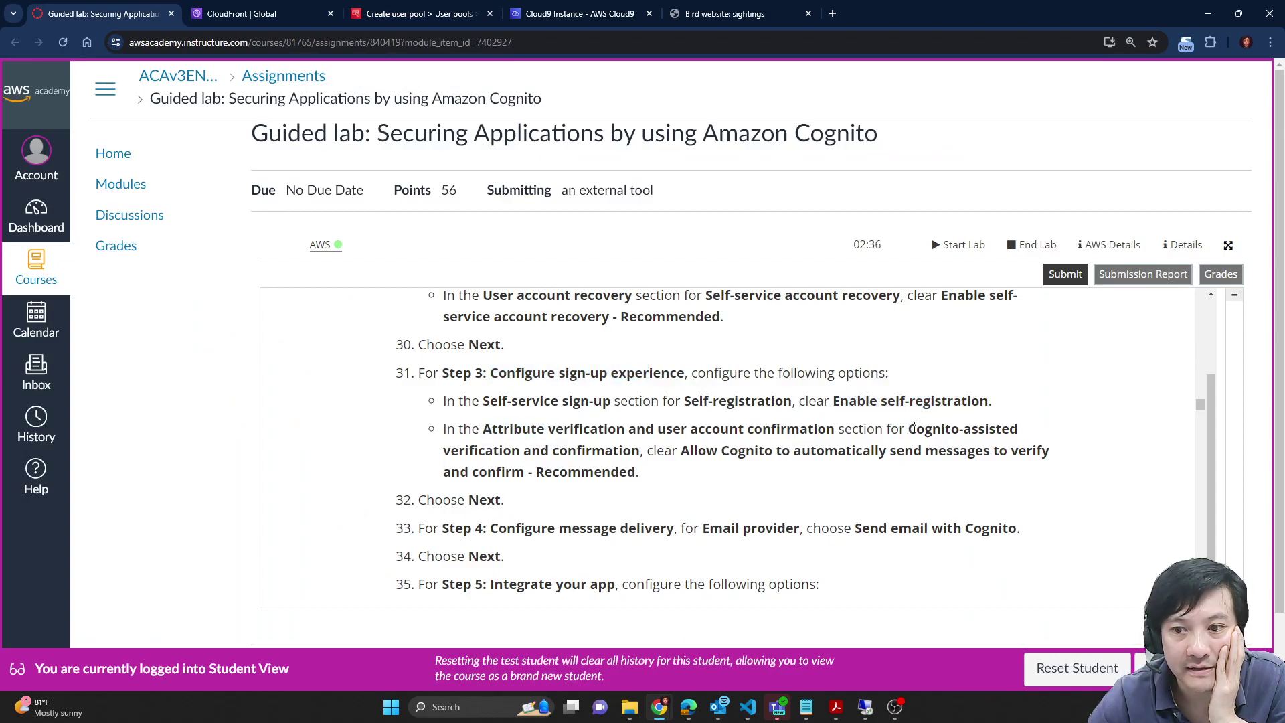
left_click_drag(910, 429, 648, 456)
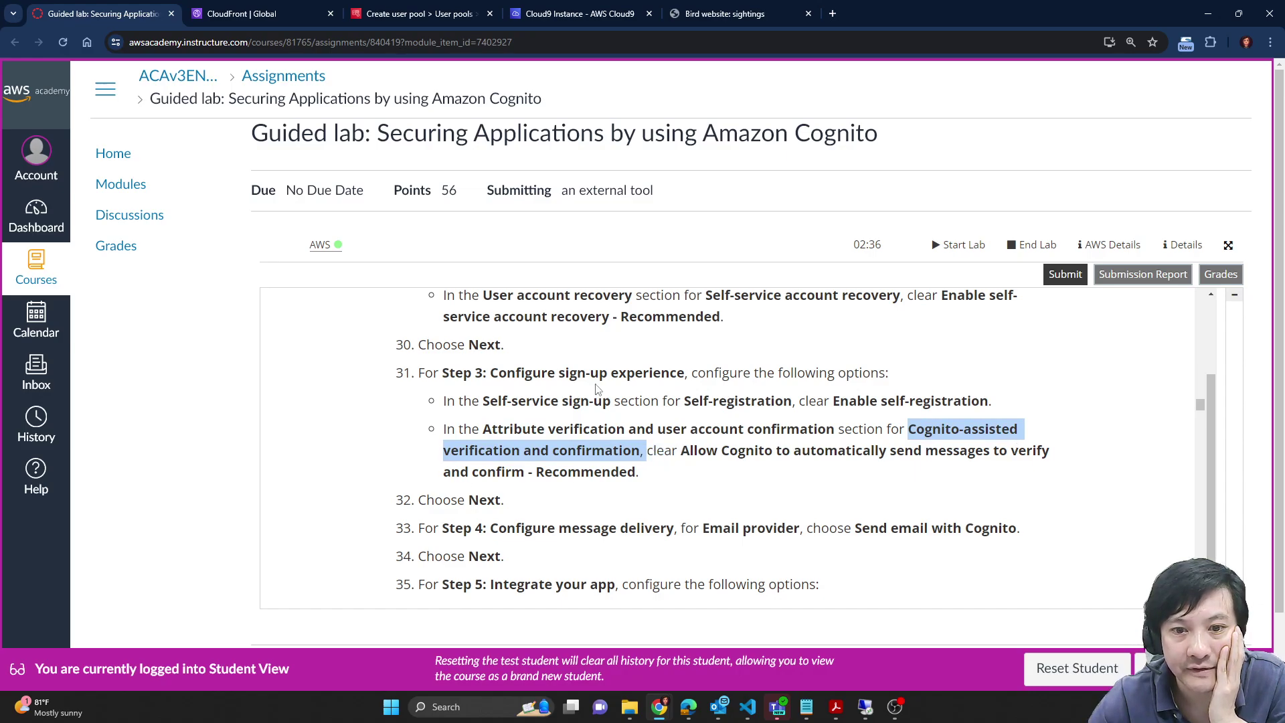
Step: Review the Attribute verification and Required attributes sections, with email verification and email required
left_click(423, 12)
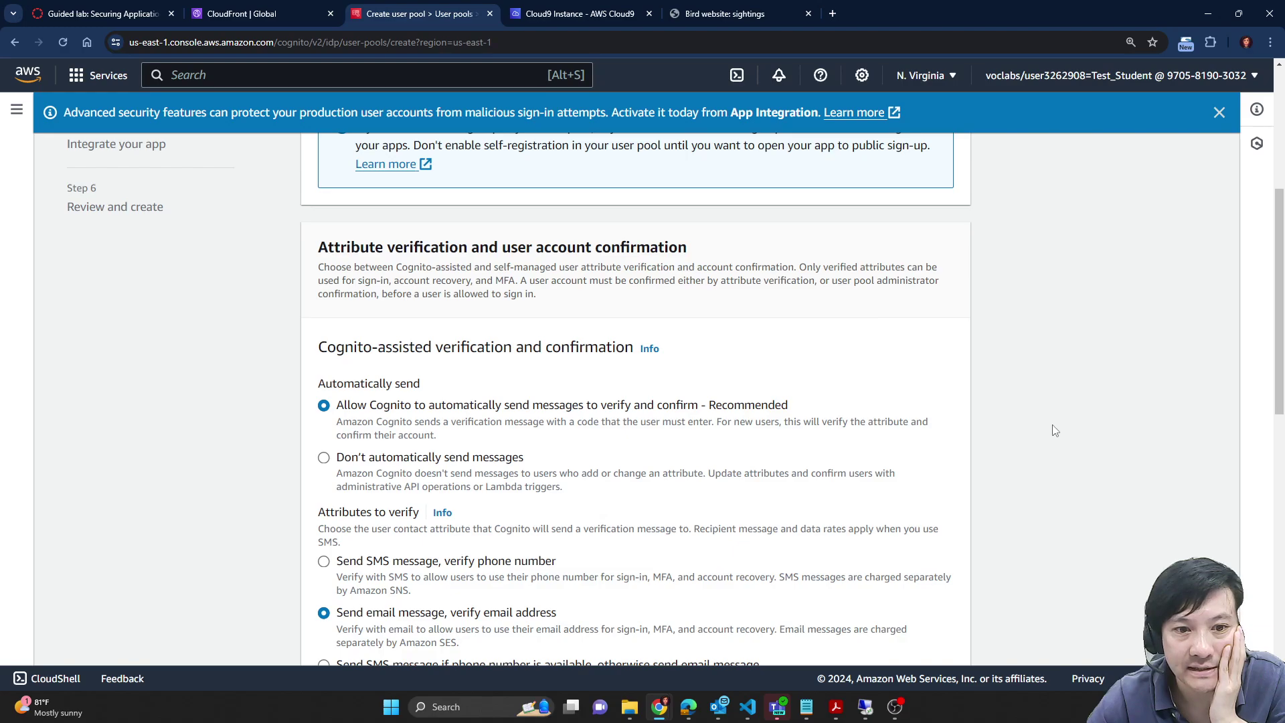
scroll(1055, 430, "down", 2)
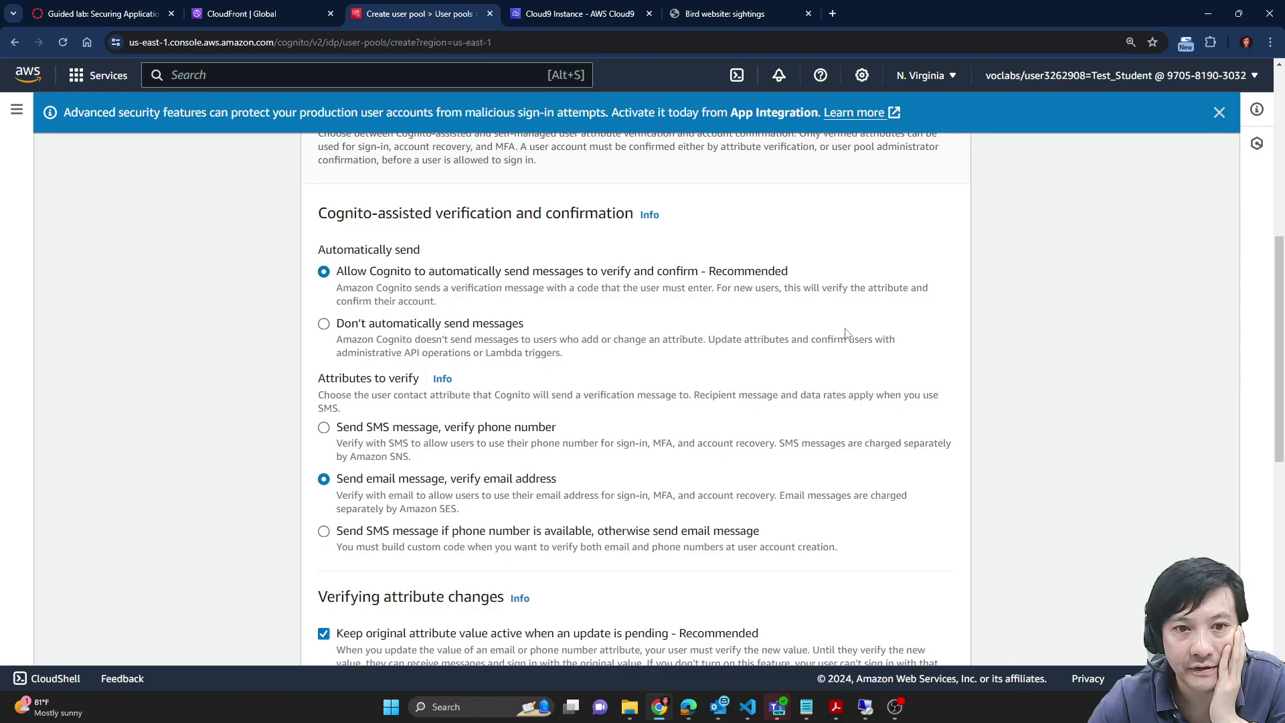
scroll(846, 333, "down", 1)
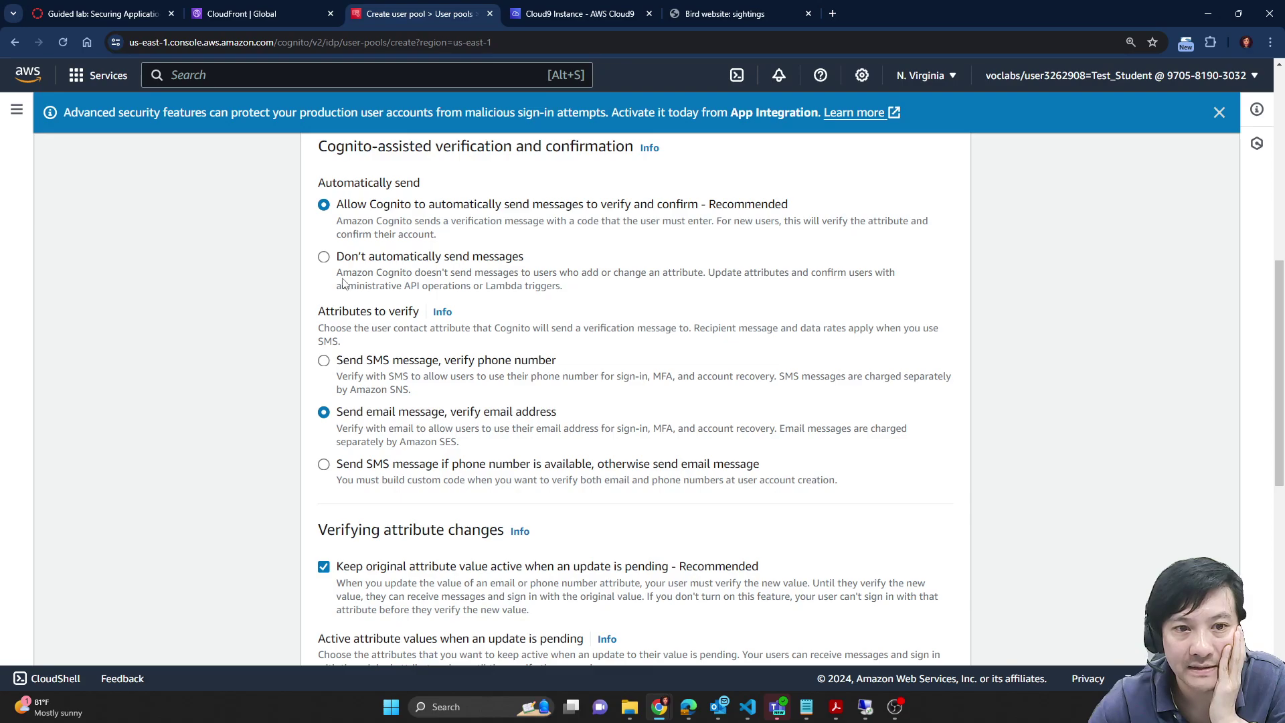
scroll(489, 299, "down", 1)
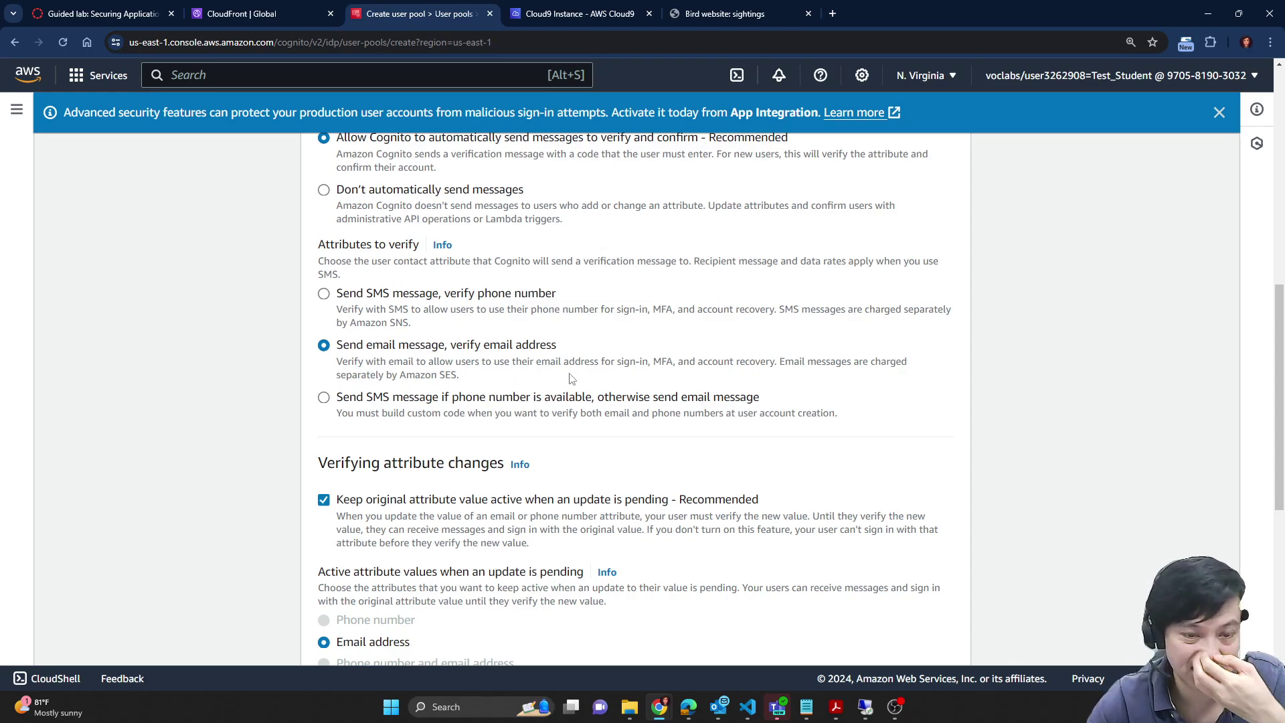
scroll(859, 337, "down", 2)
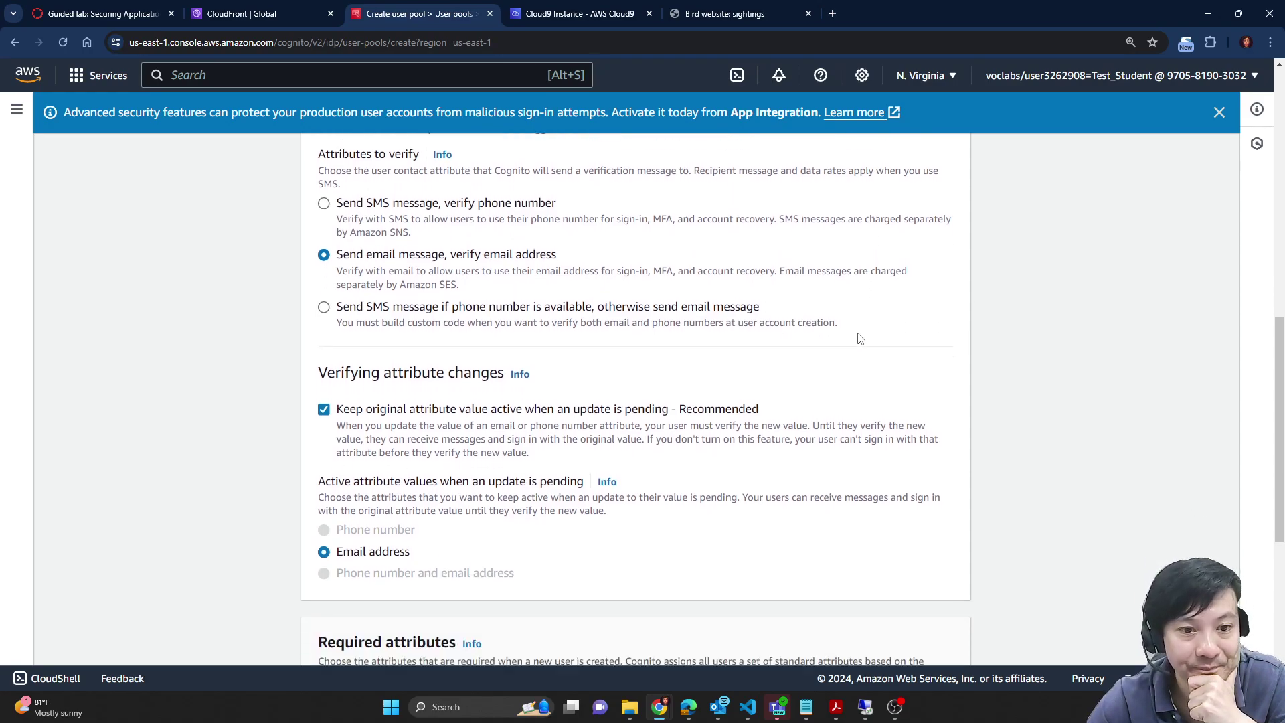
scroll(1007, 438, "down", 2)
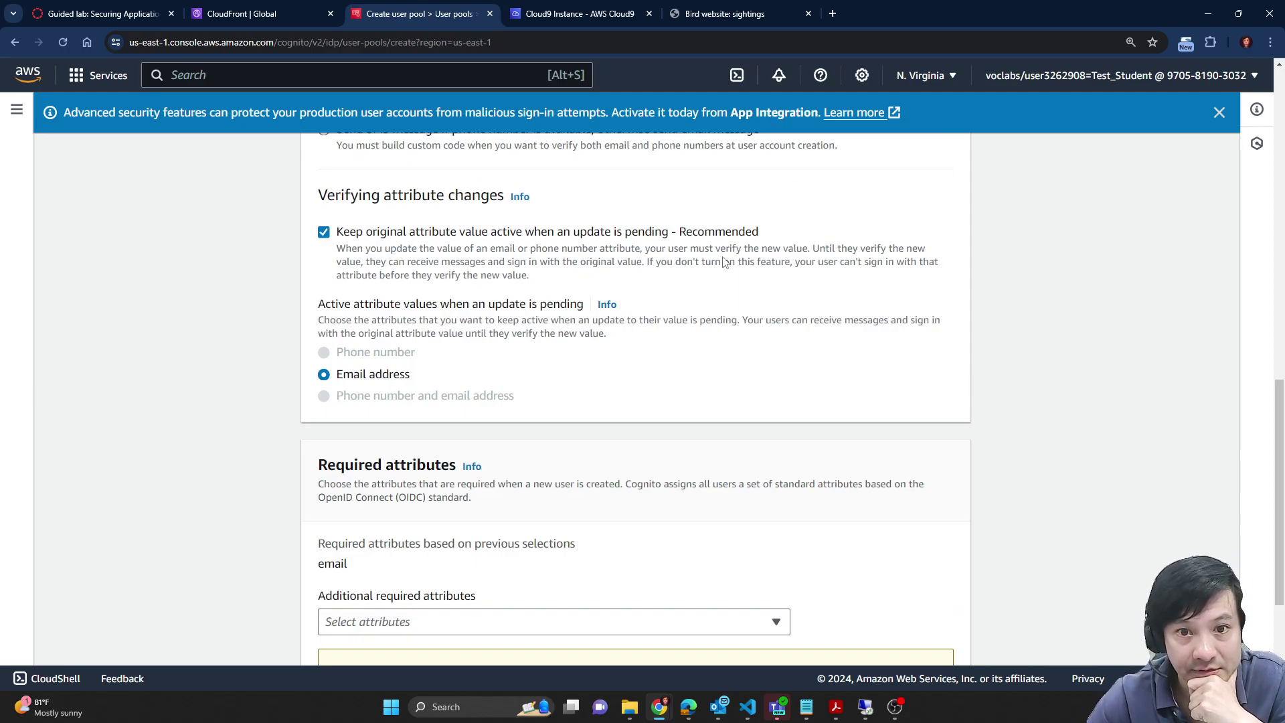
scroll(916, 396, "down", 2)
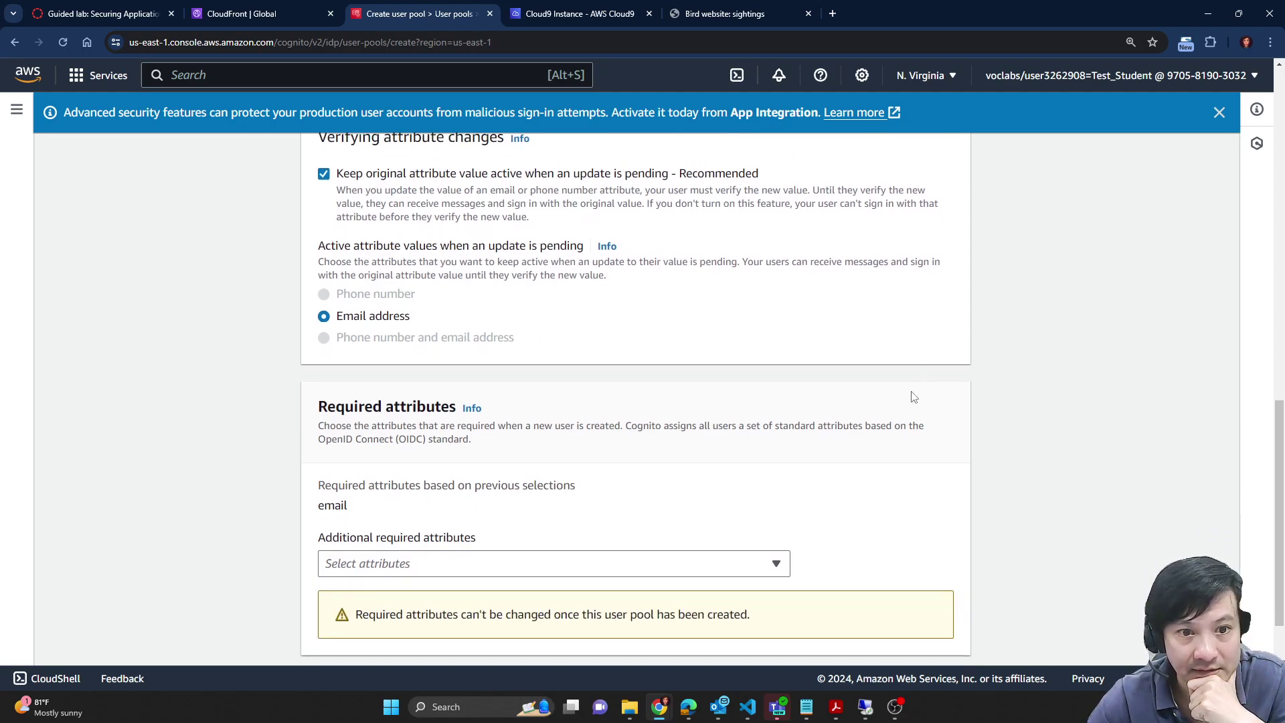
Step: Open the Additional required attributes list and close it without adding any
scroll(1098, 492, "down", 1)
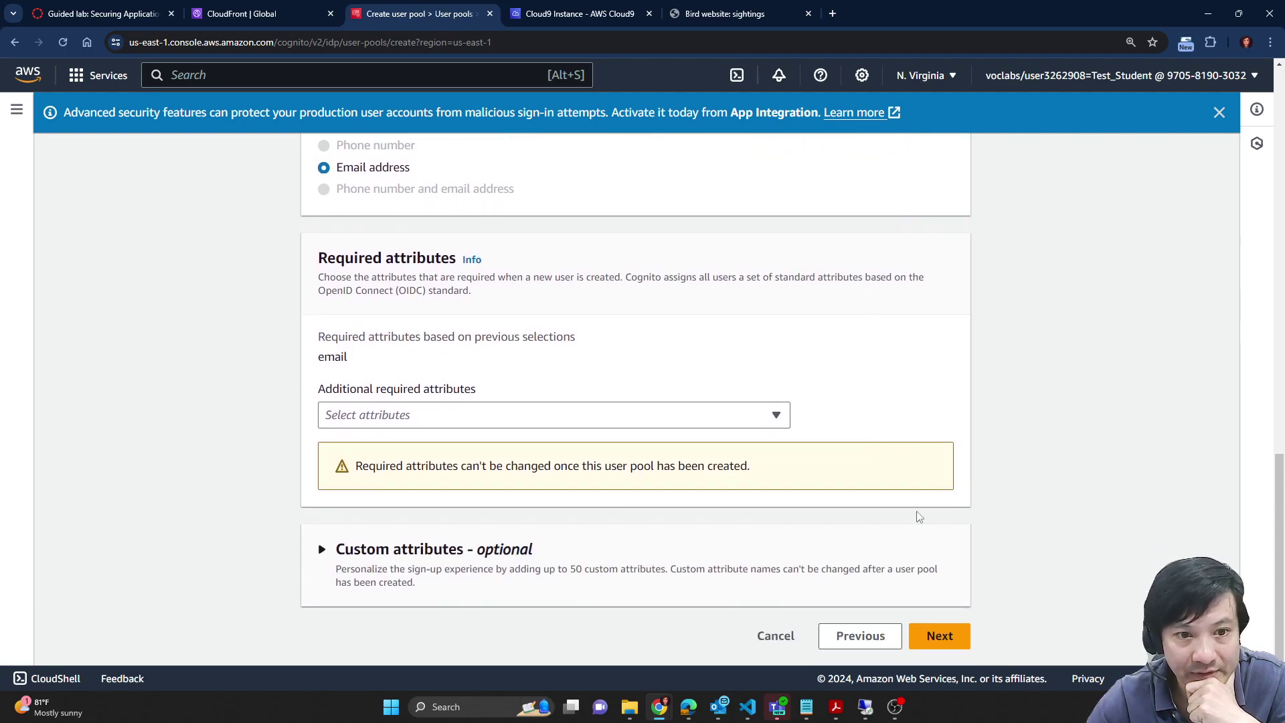
left_click(209, 9)
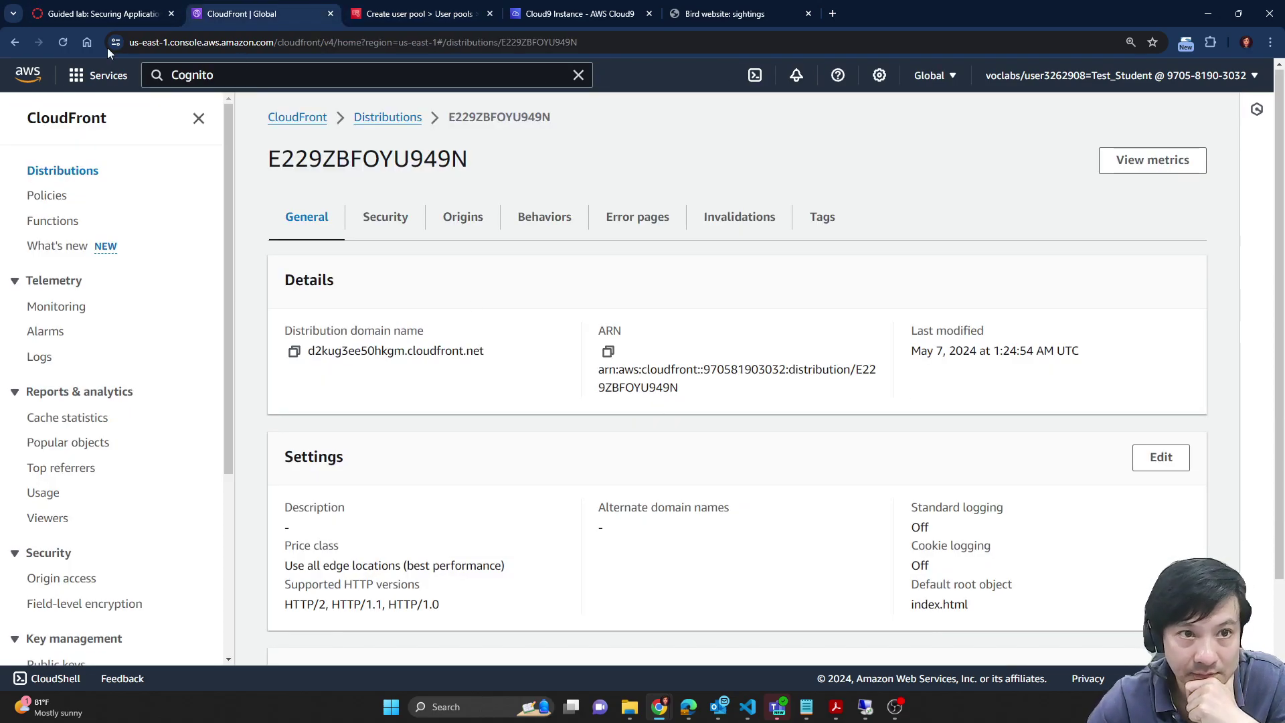
left_click(100, 13)
scroll(663, 402, "down", 1)
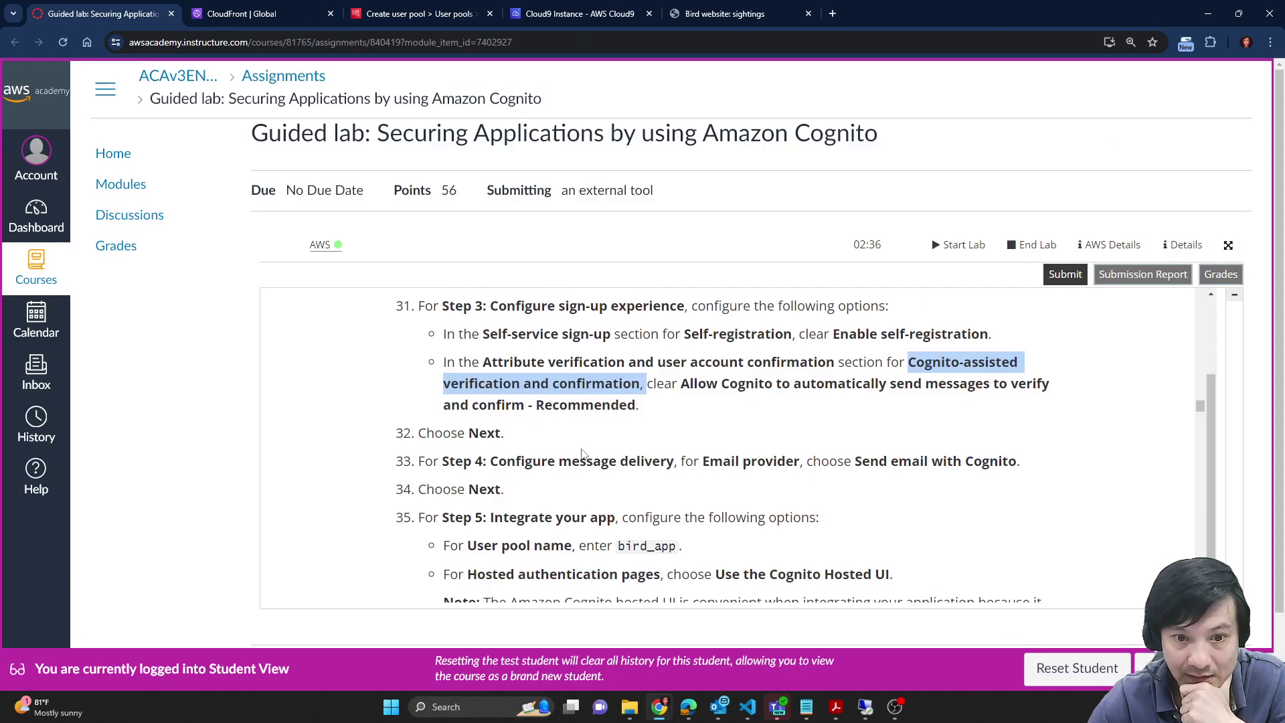
scroll(582, 453, "down", 1)
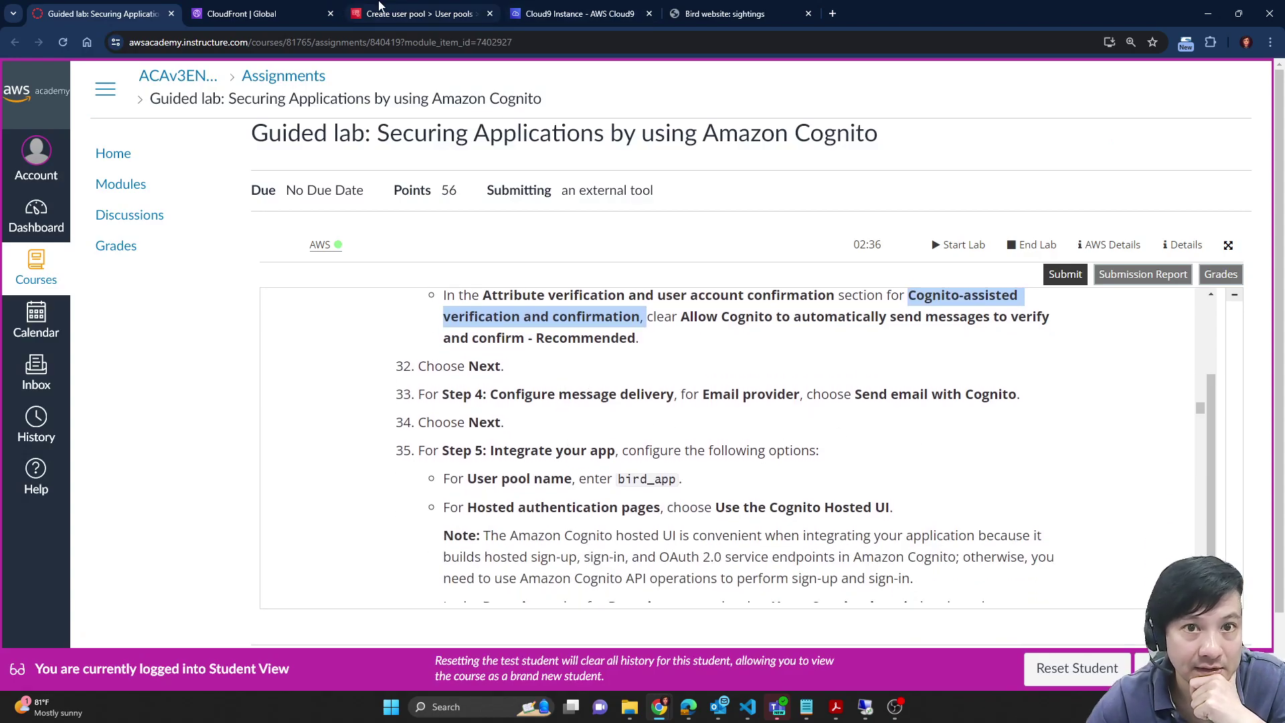
left_click(557, 7)
left_click(448, 7)
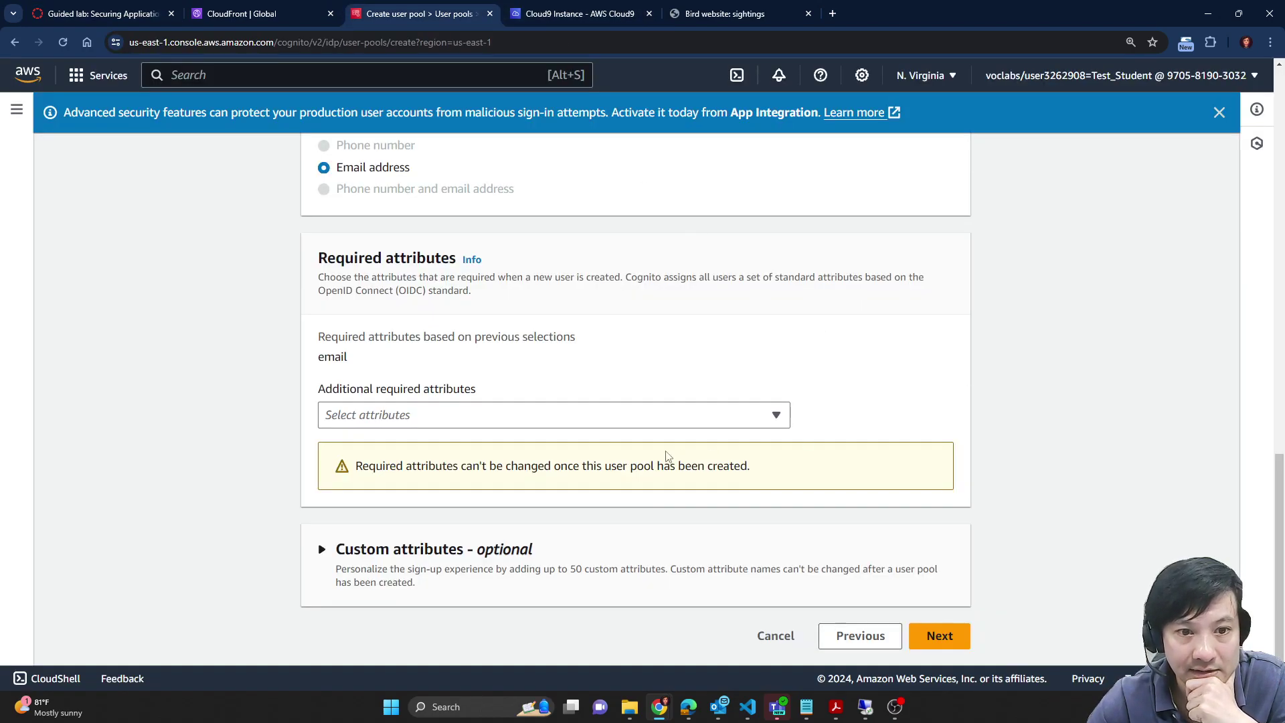
left_click(725, 417)
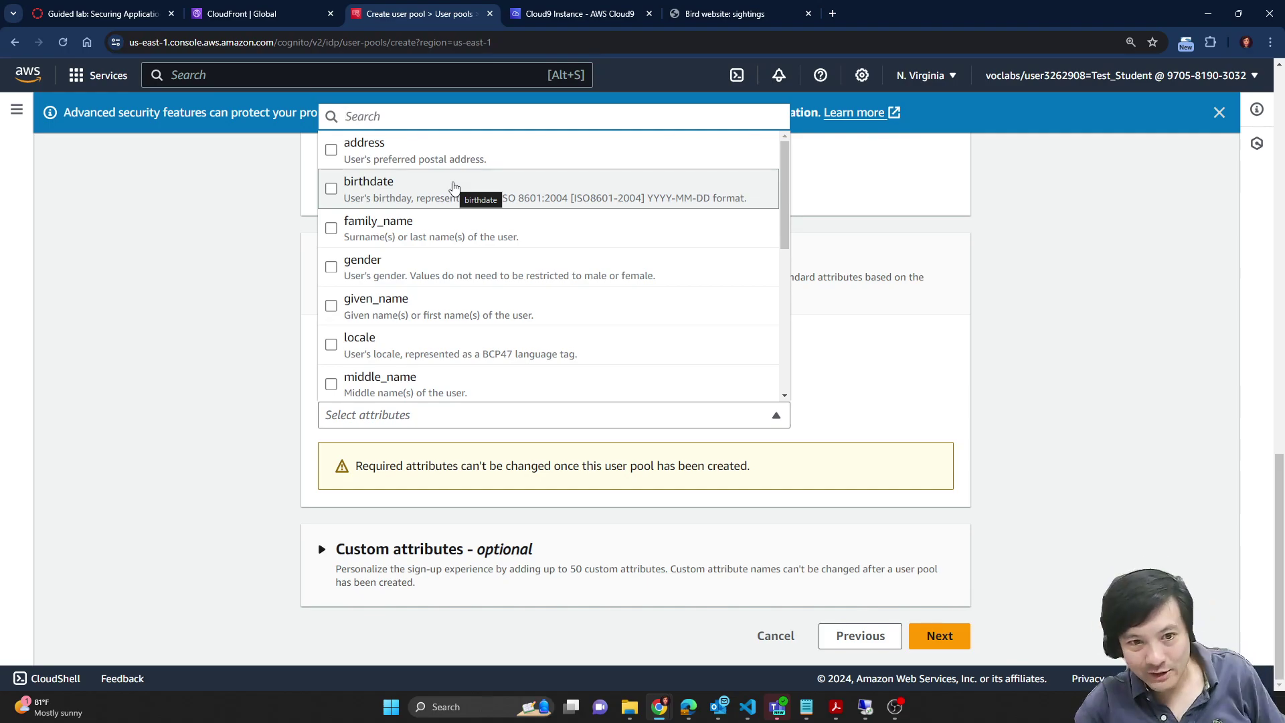
scroll(449, 188, "down", 3)
scroll(445, 189, "up", 1)
scroll(445, 188, "up", 2)
left_click(1016, 371)
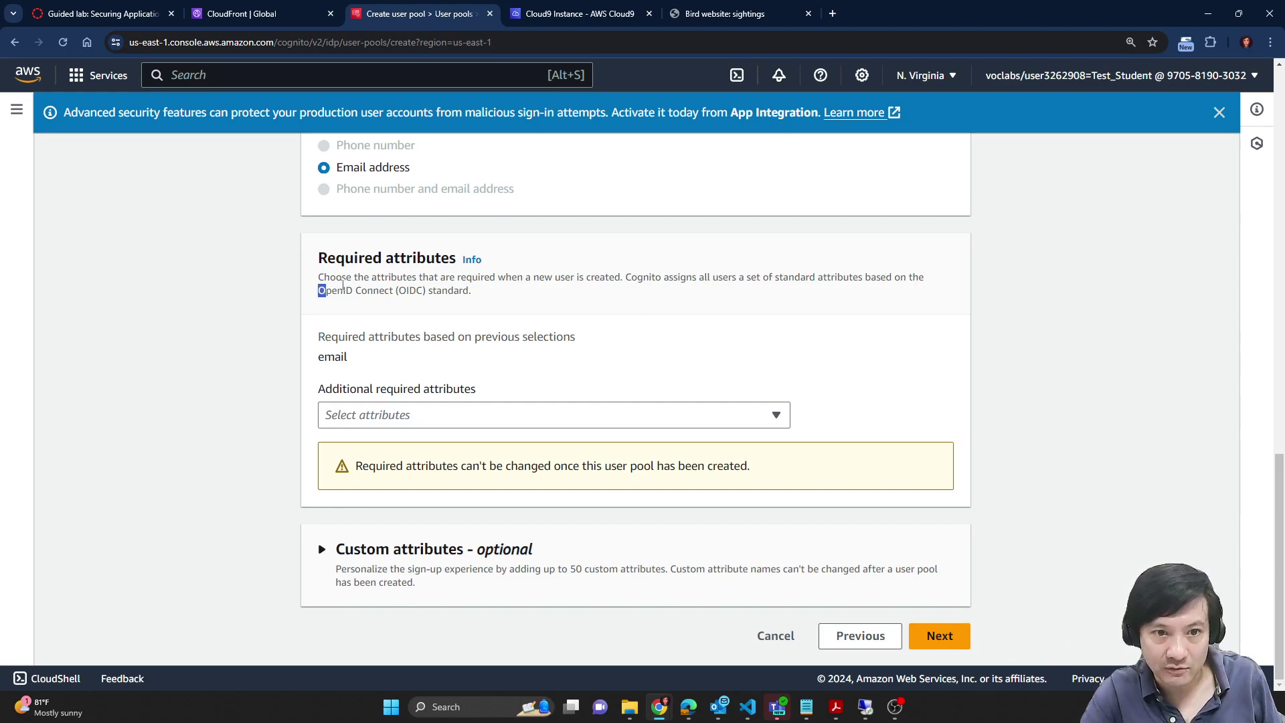
Step: Expand Custom attributes and advance to Step 4, Configure message delivery
left_click_drag(319, 290, 495, 298)
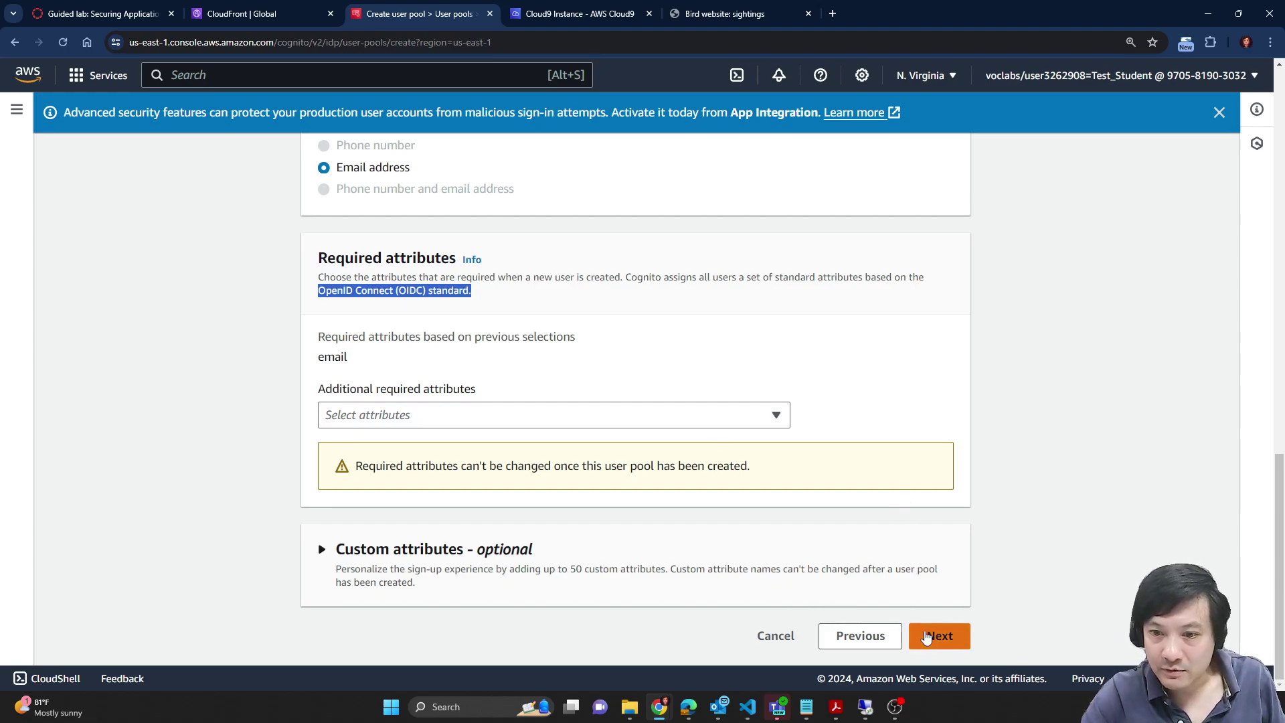
left_click(438, 547)
scroll(1022, 470, "down", 2)
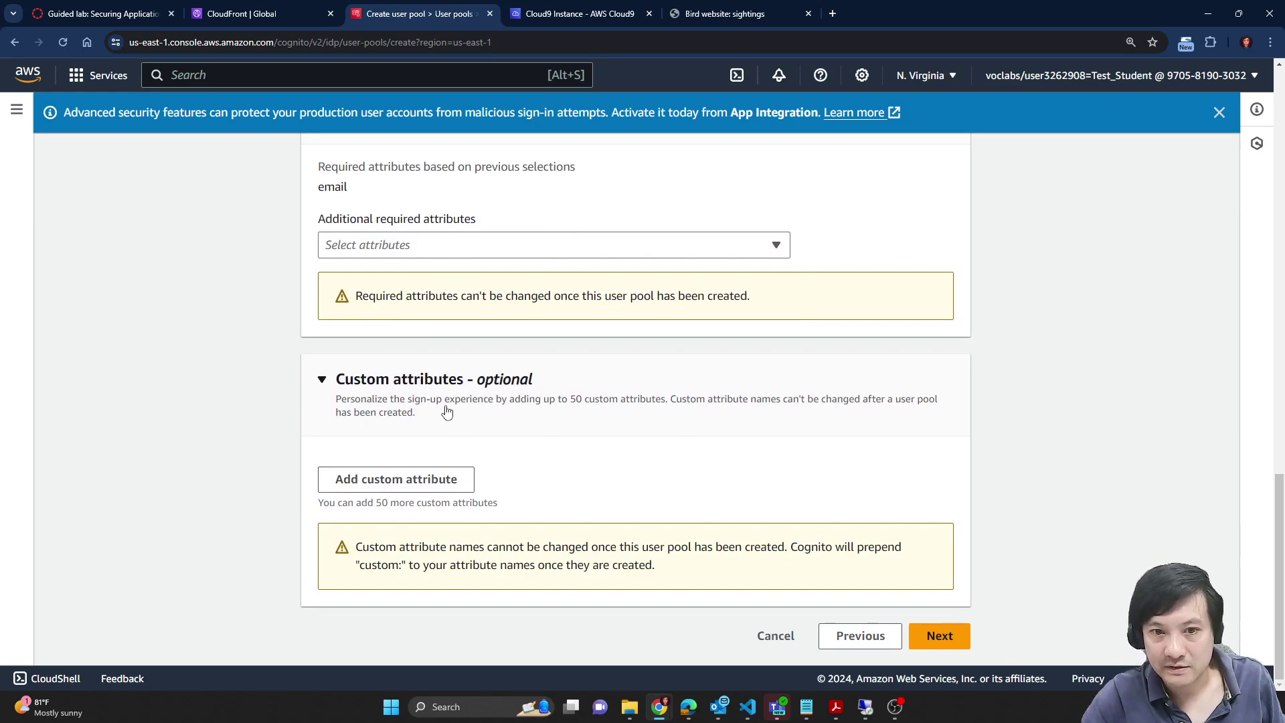
left_click(940, 636)
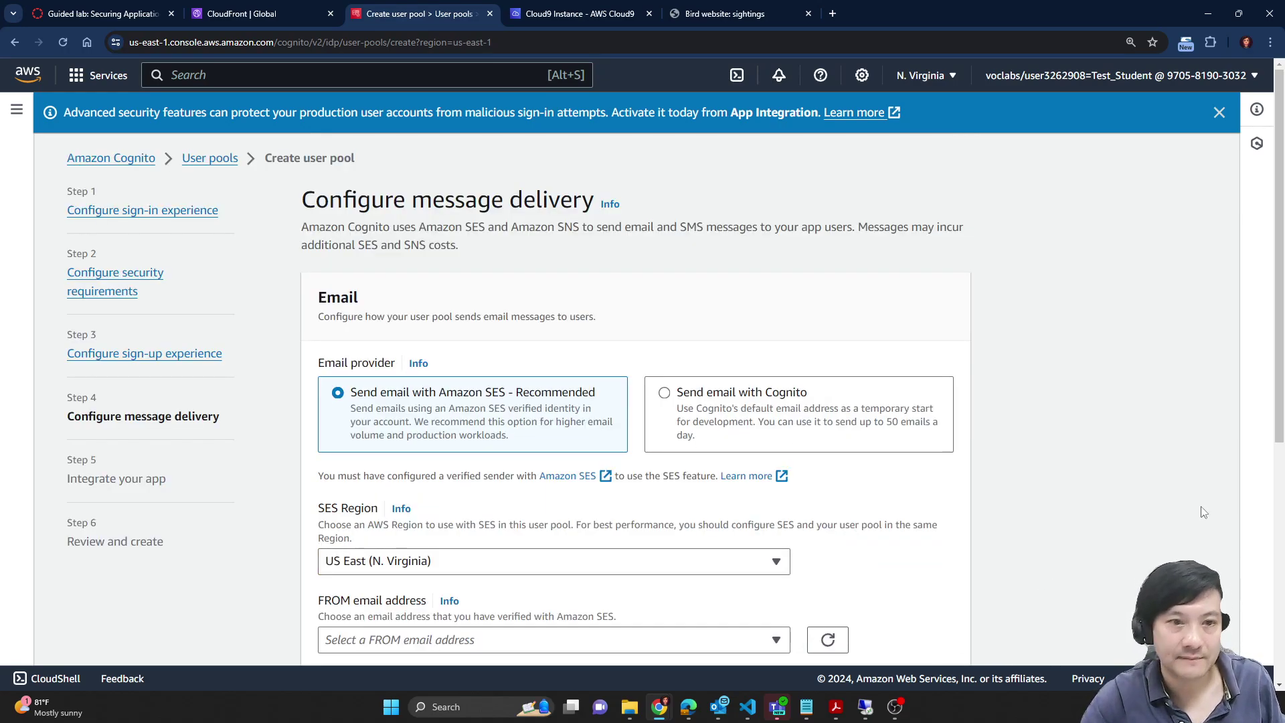
Step: Check the lab's message delivery instructions and the empty SES sender address list
scroll(1051, 393, "down", 2)
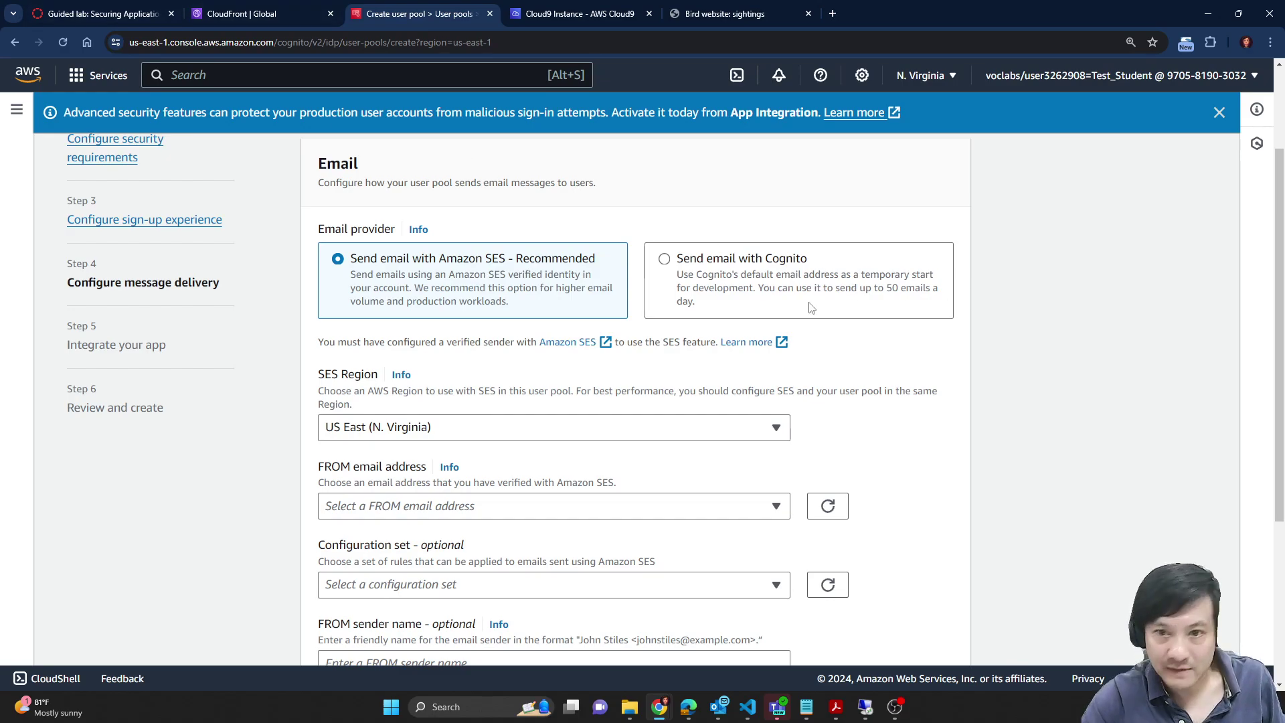
left_click(94, 9)
scroll(567, 405, "down", 1)
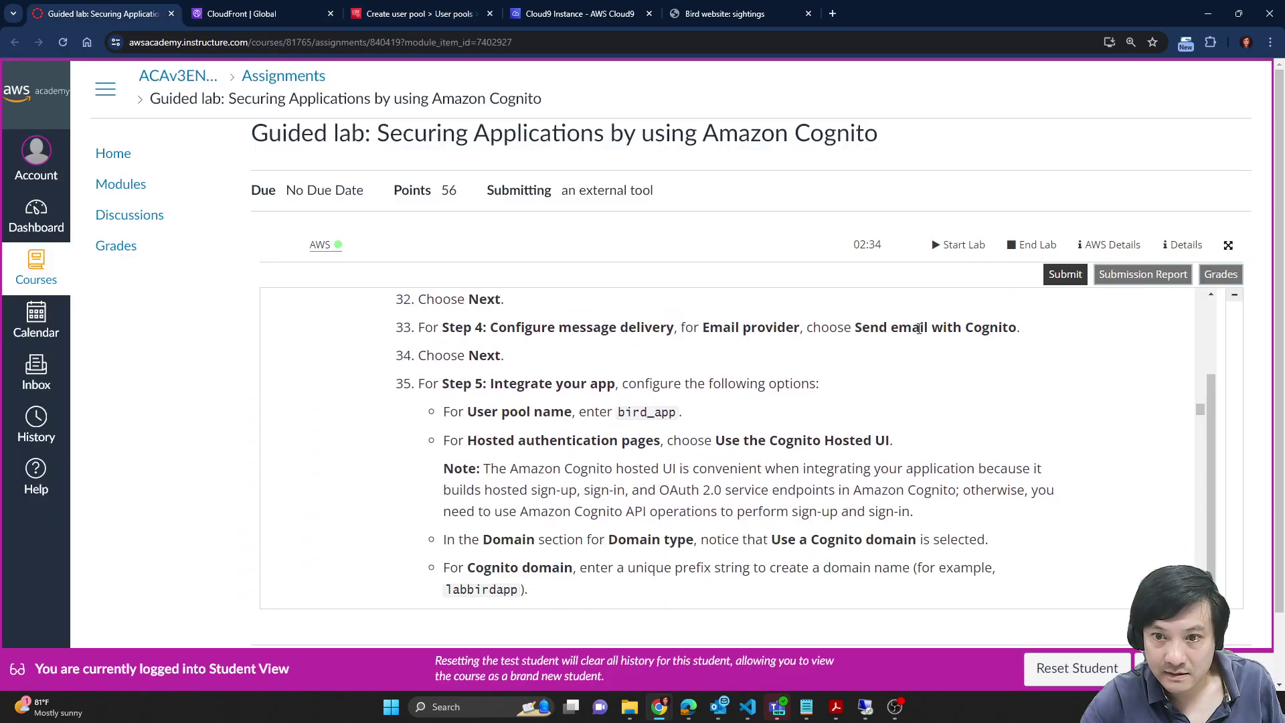
left_click_drag(849, 329, 1057, 333)
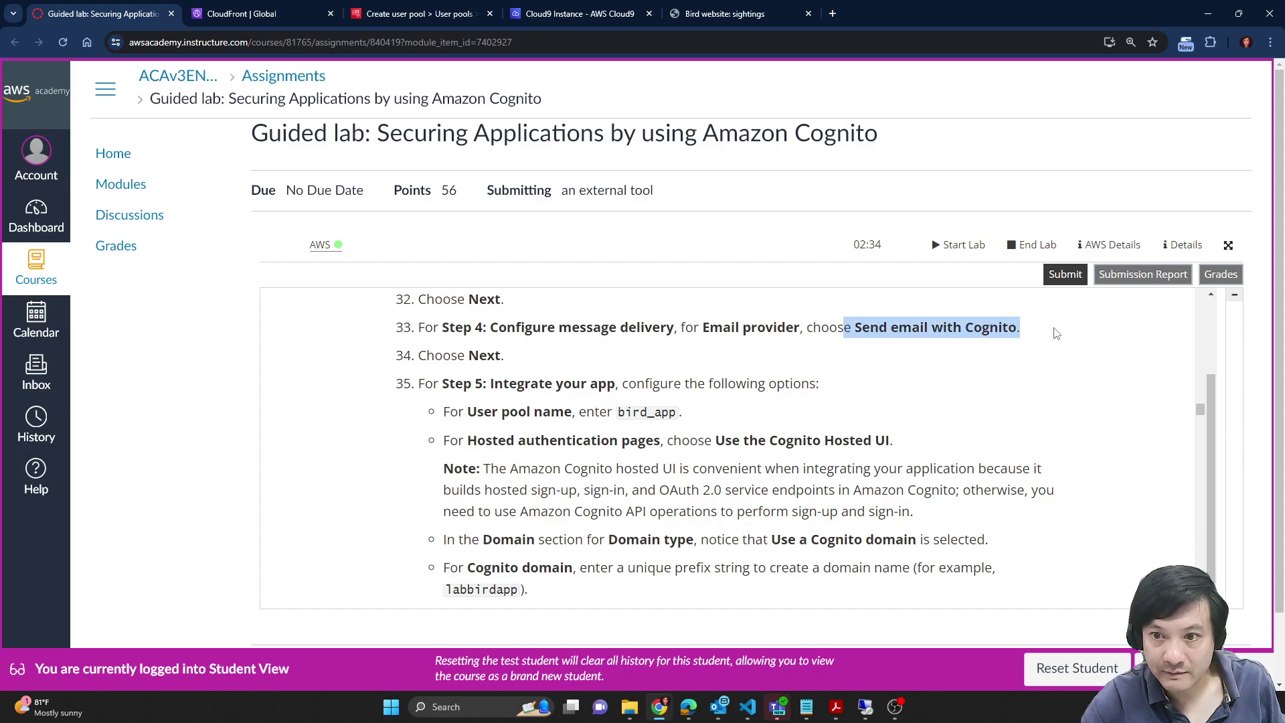
left_click(399, 9)
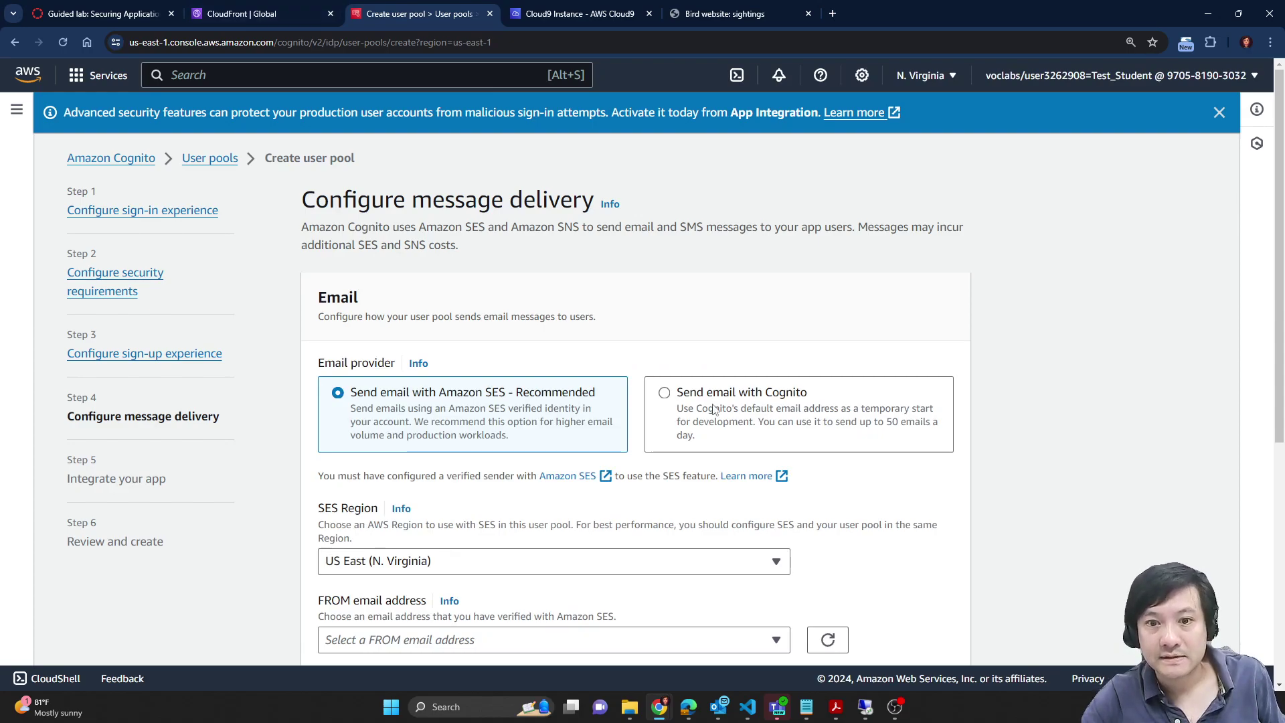
scroll(1173, 407, "down", 2)
scroll(1173, 407, "down", 1)
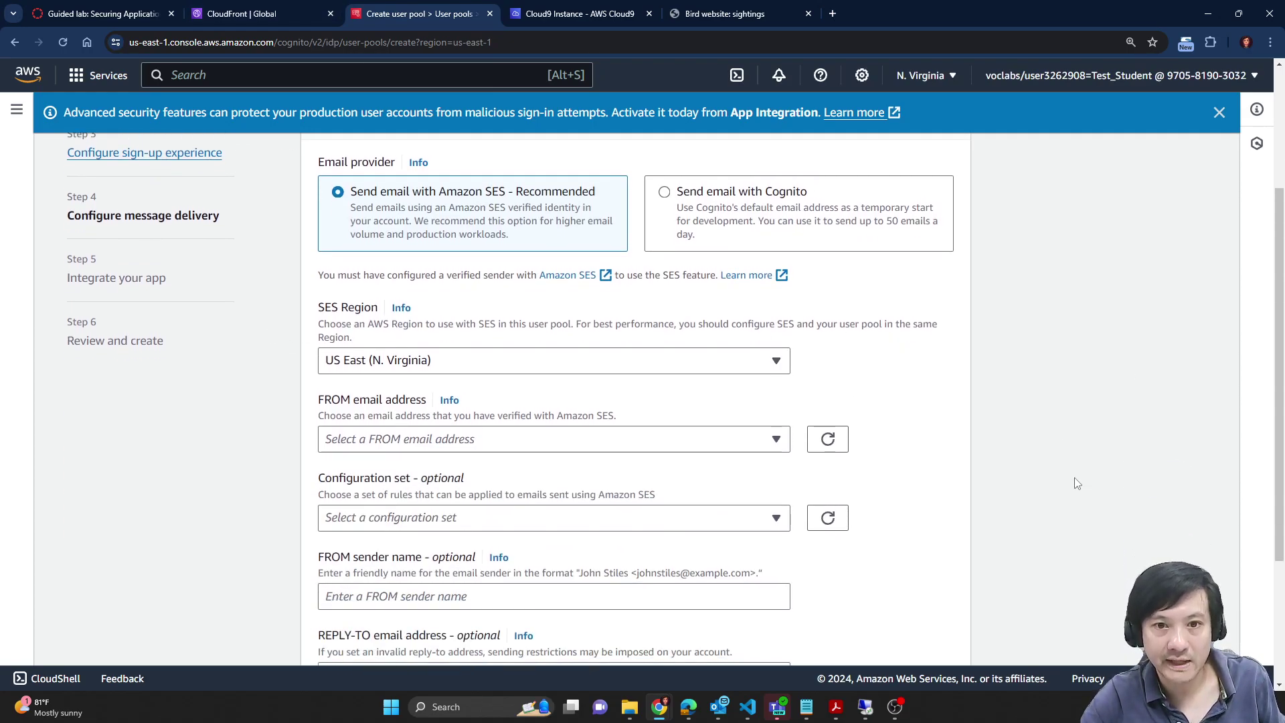
scroll(1079, 482, "down", 2)
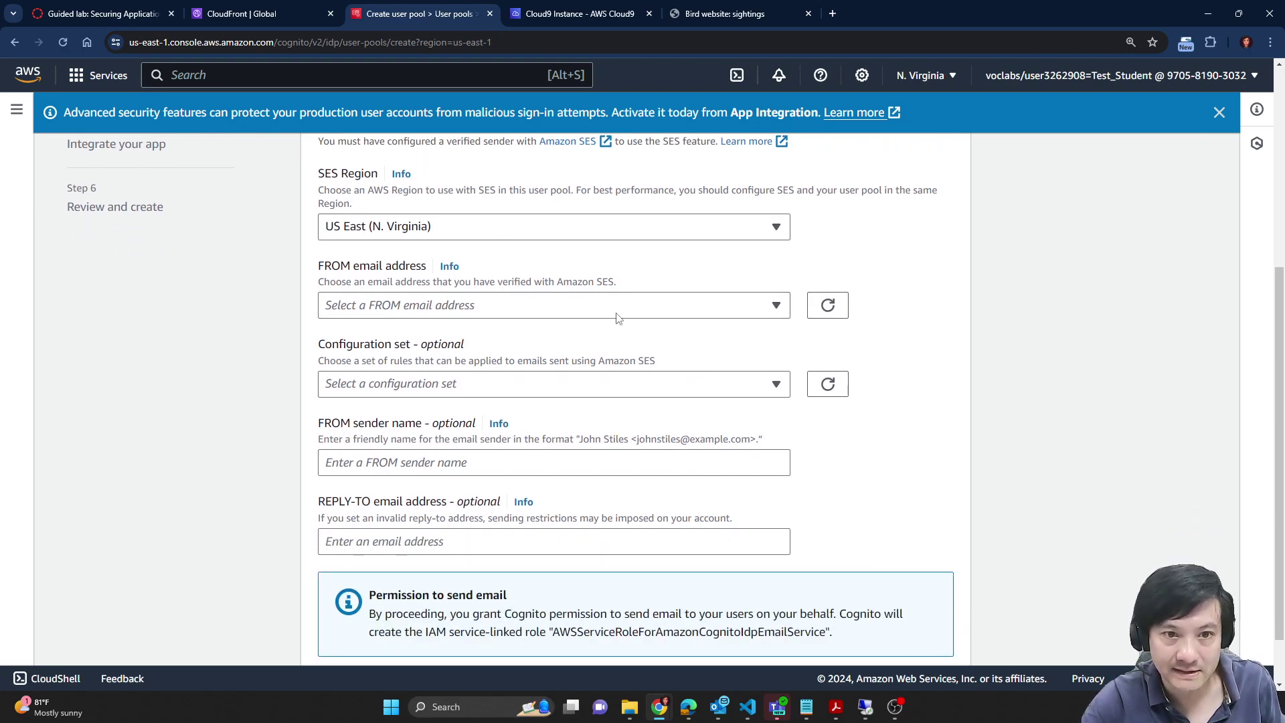
left_click(569, 306)
left_click(891, 254)
scroll(830, 315, "up", 4)
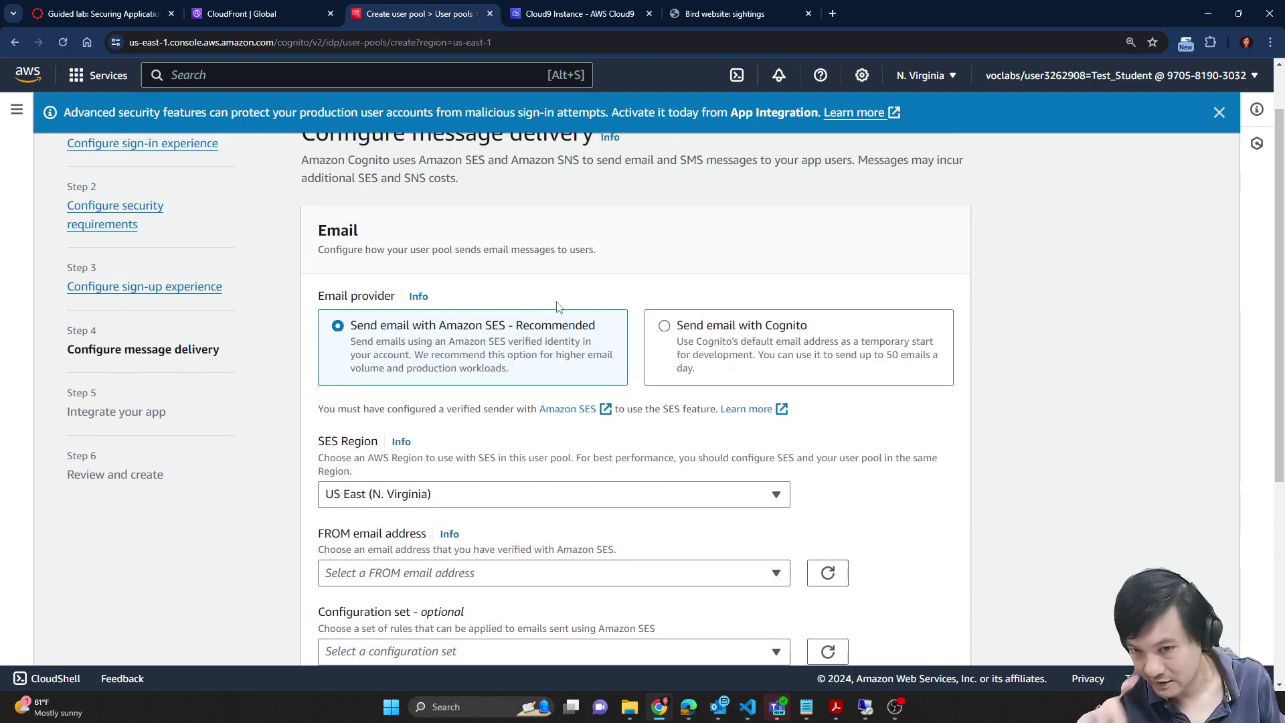
scroll(1048, 429, "down", 2)
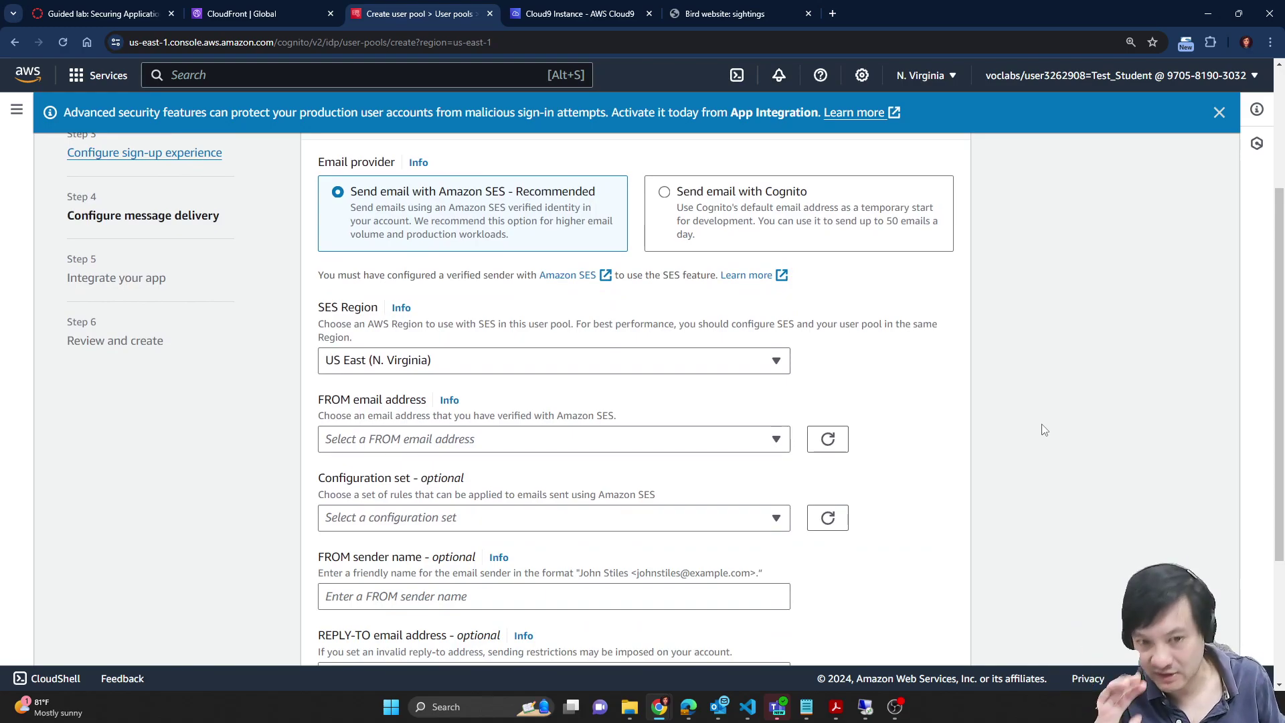
scroll(1044, 429, "down", 3)
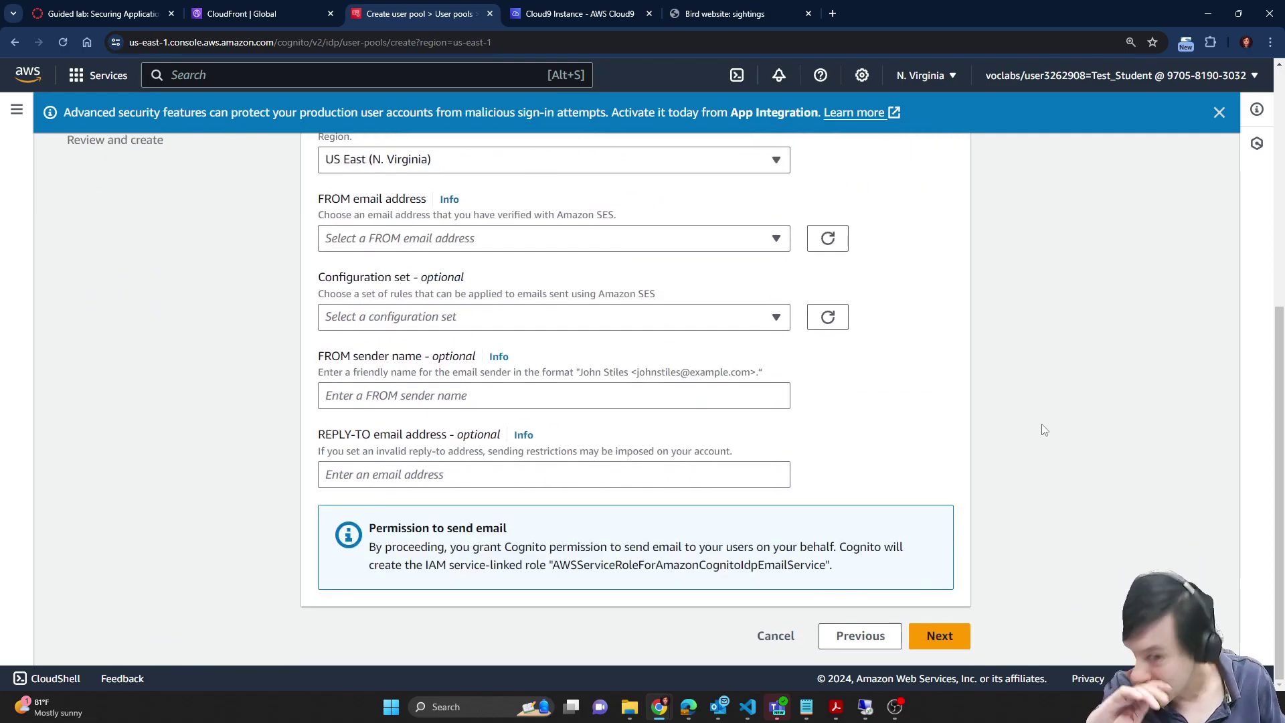
scroll(863, 330, "up", 3)
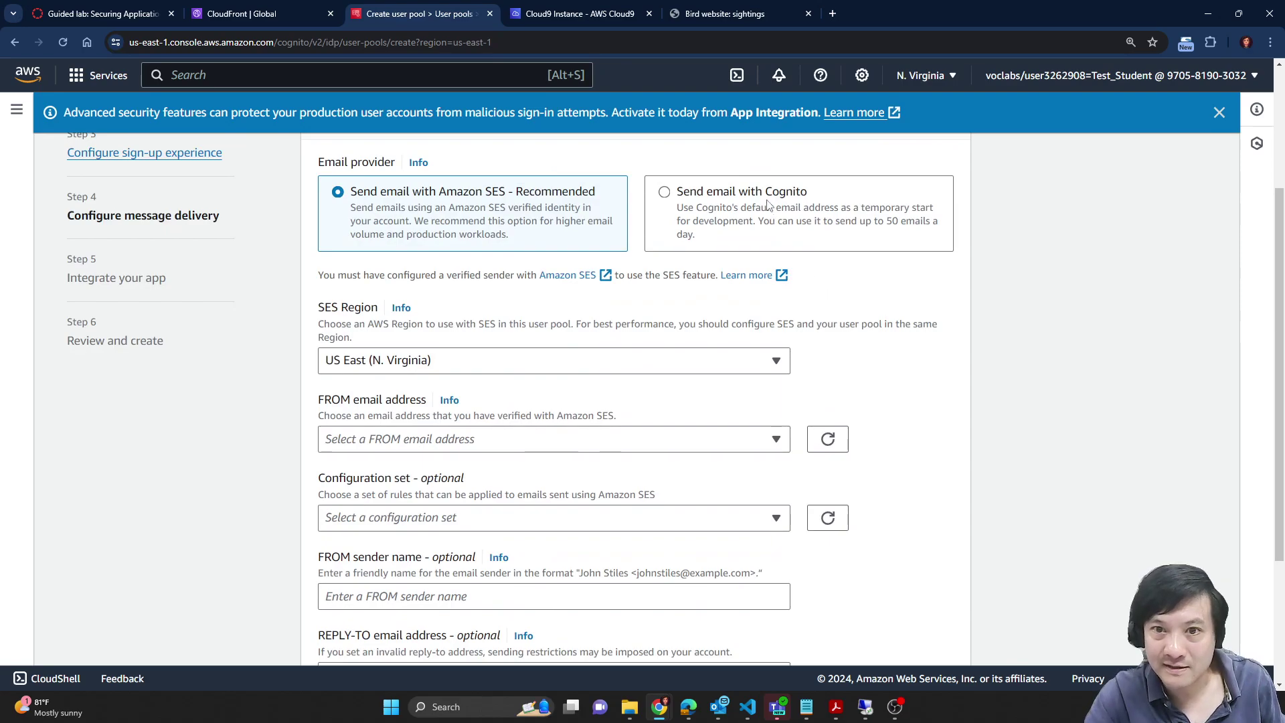
left_click(770, 205)
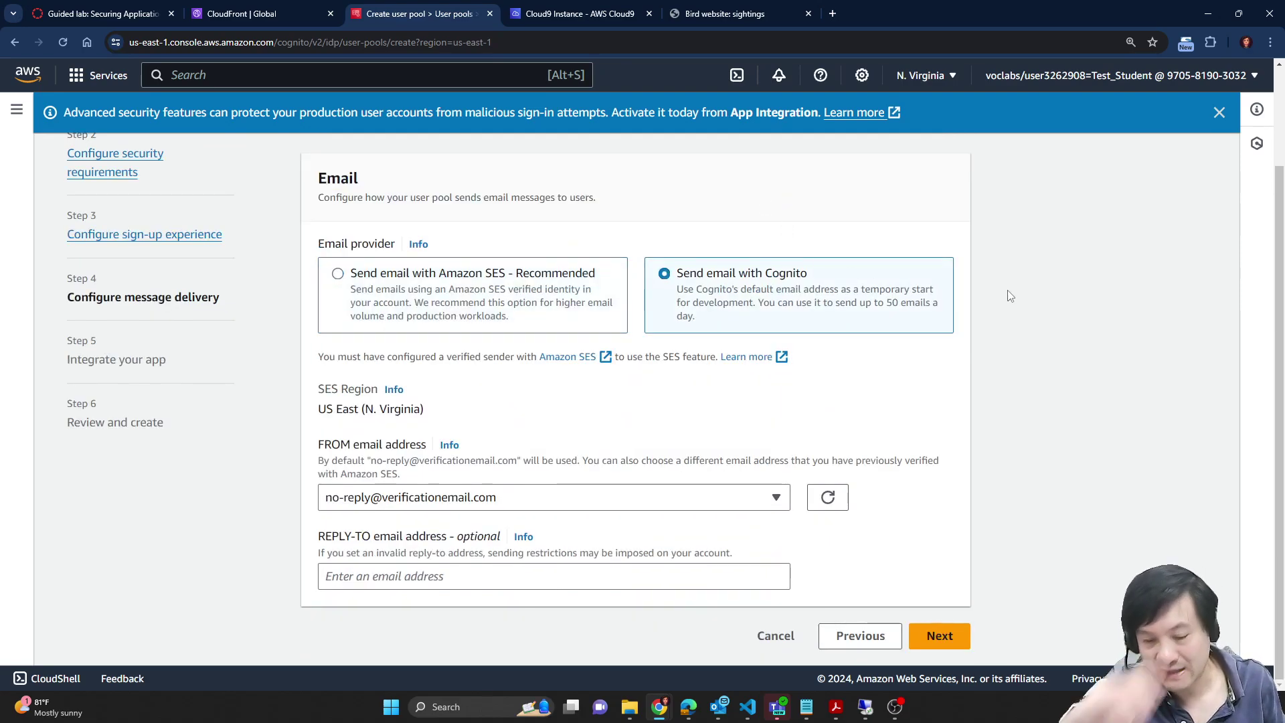
left_click(477, 501)
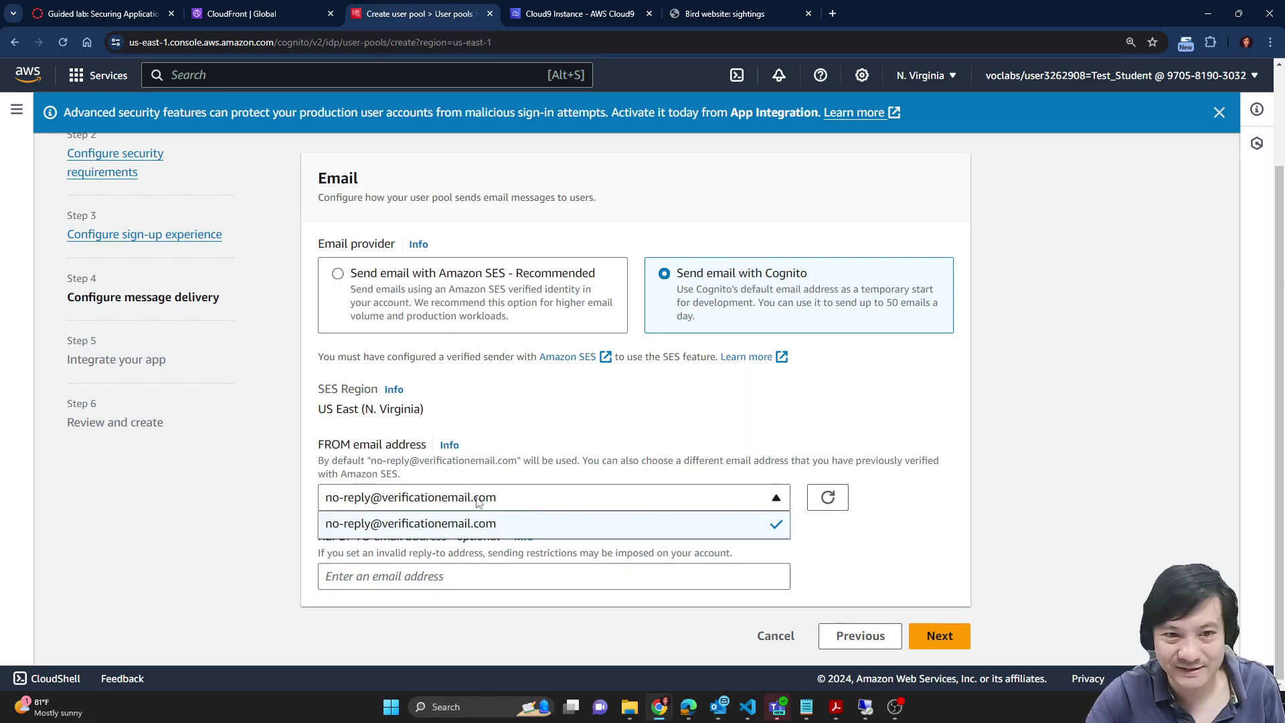
left_click(556, 432)
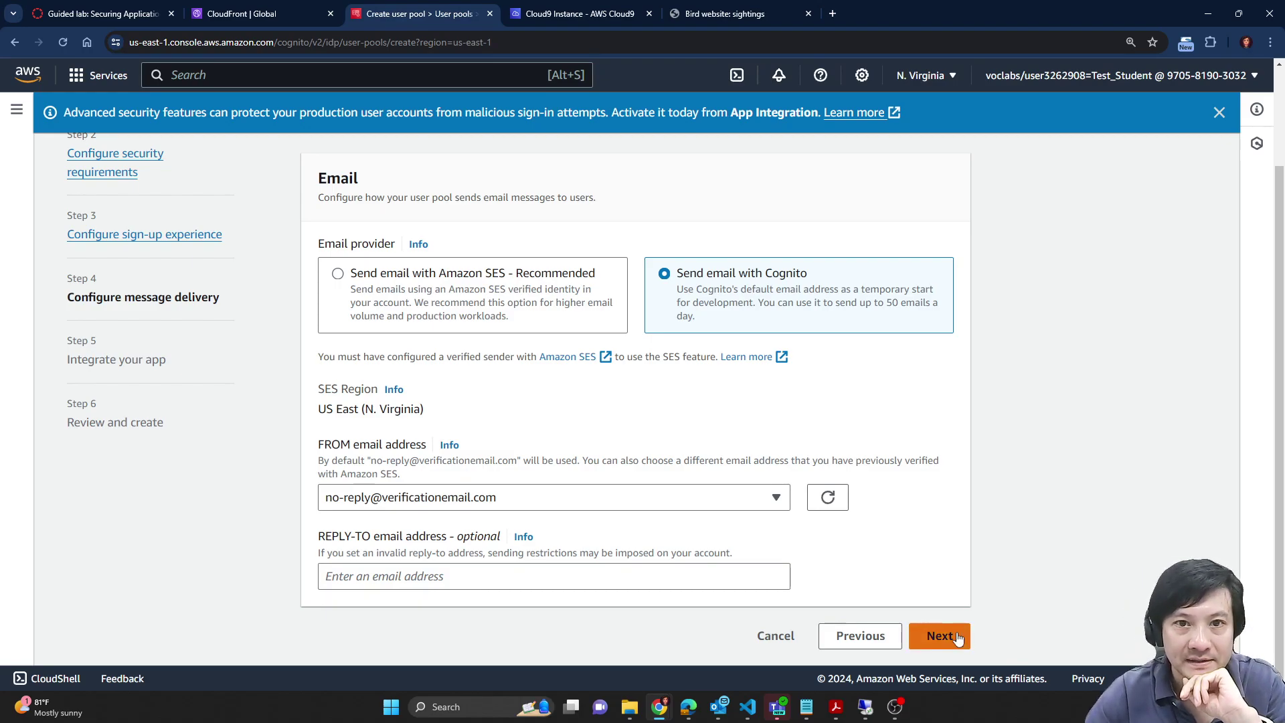
Step: Dismiss the advanced security announcement and advance to the app integration step
left_click(1217, 112)
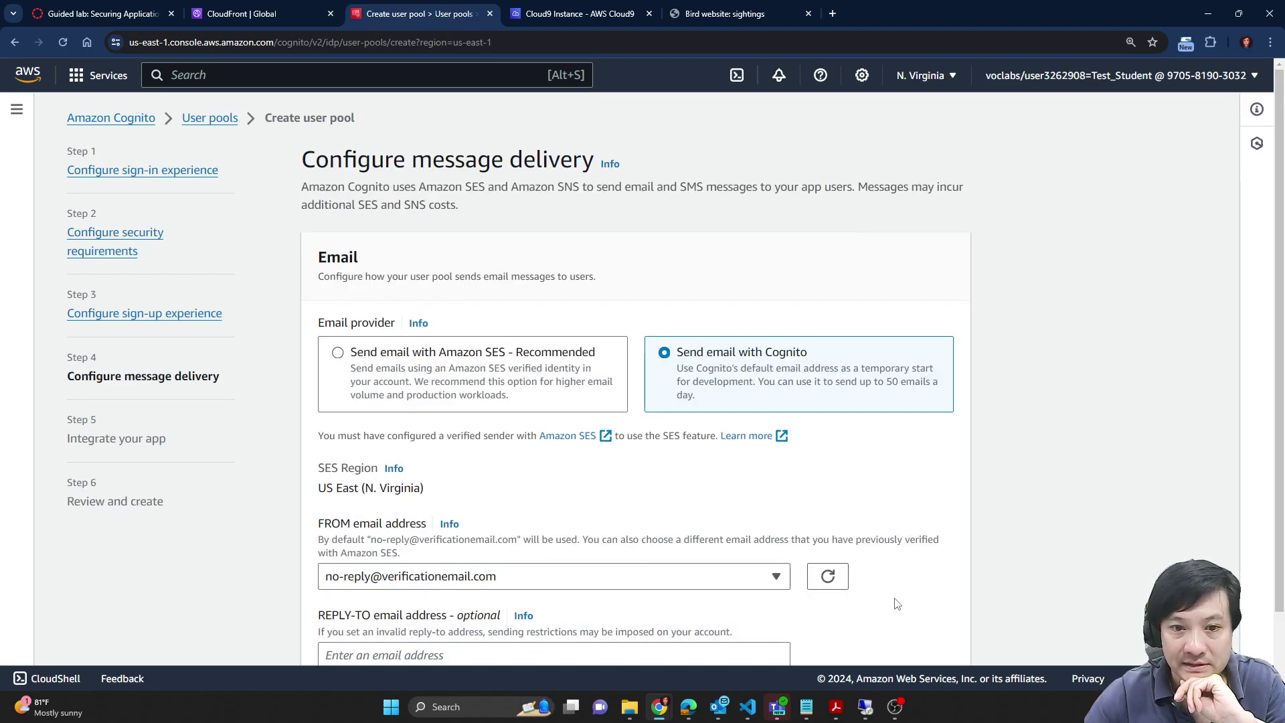
scroll(897, 604, "down", 1)
left_click(951, 620)
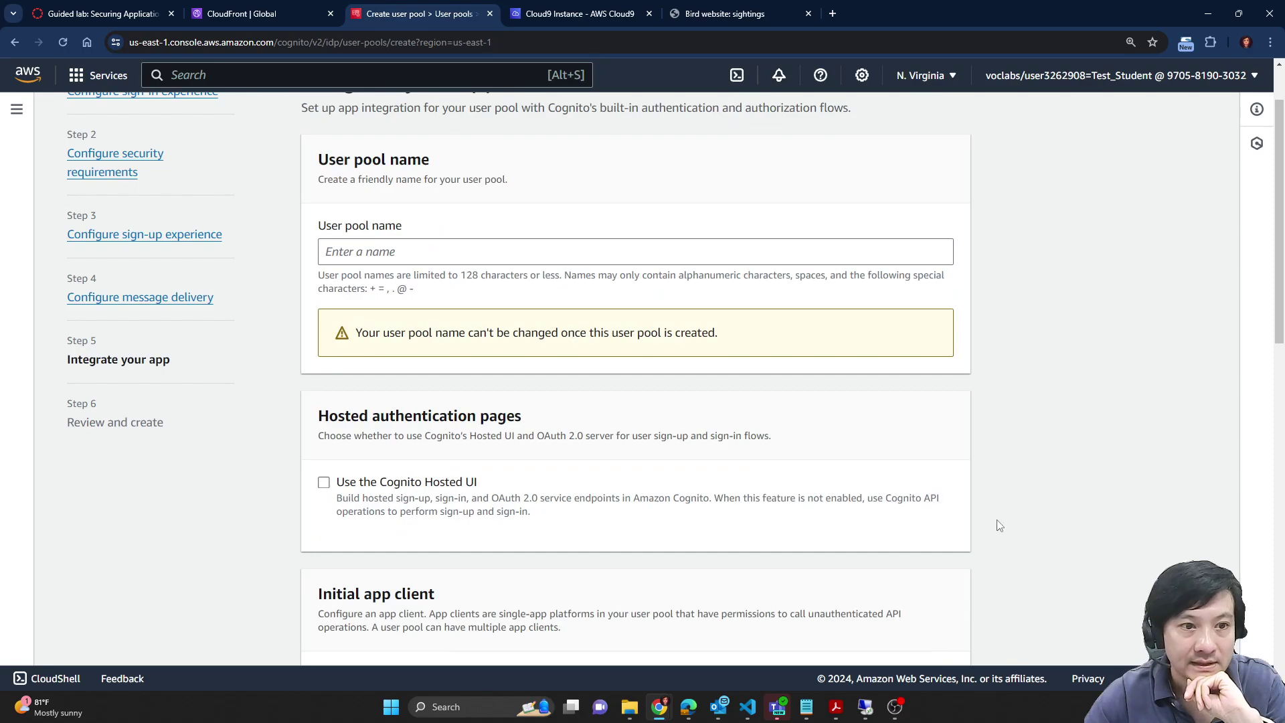
scroll(955, 399, "down", 1)
scroll(955, 399, "up", 3)
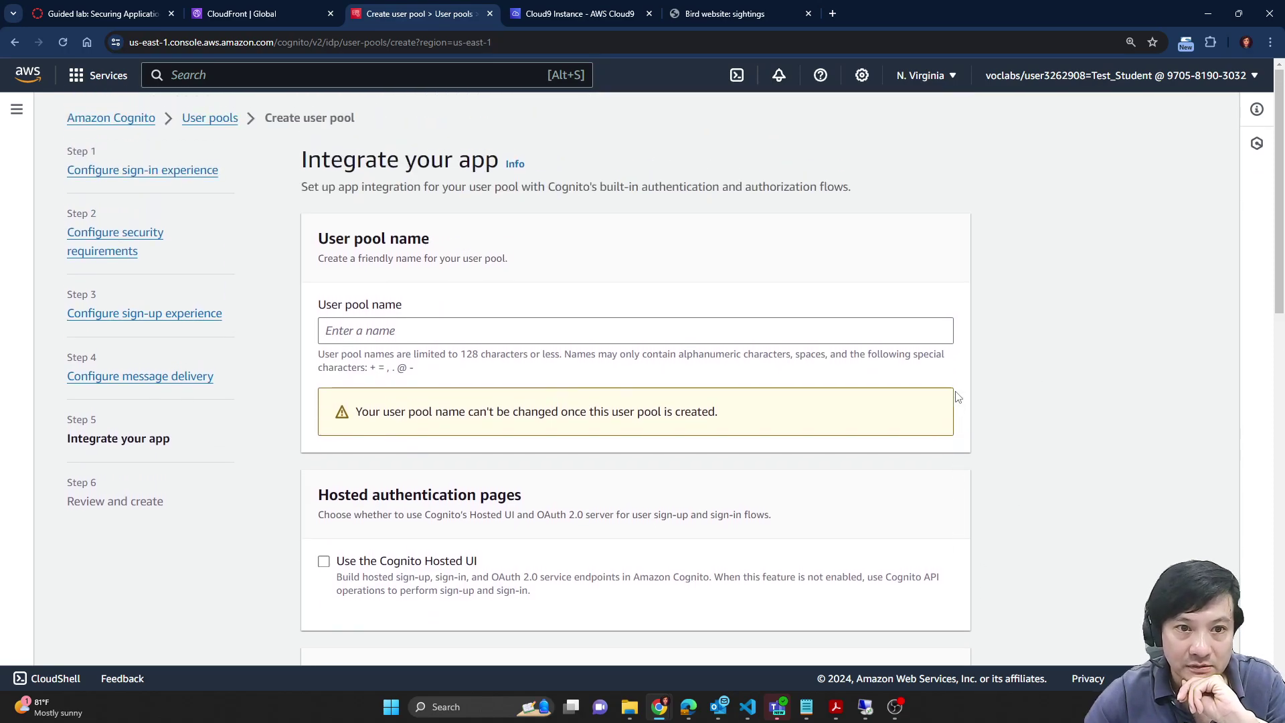
Step: Copy bird_app from the lab instructions and paste it as the User pool name
left_click(182, 10)
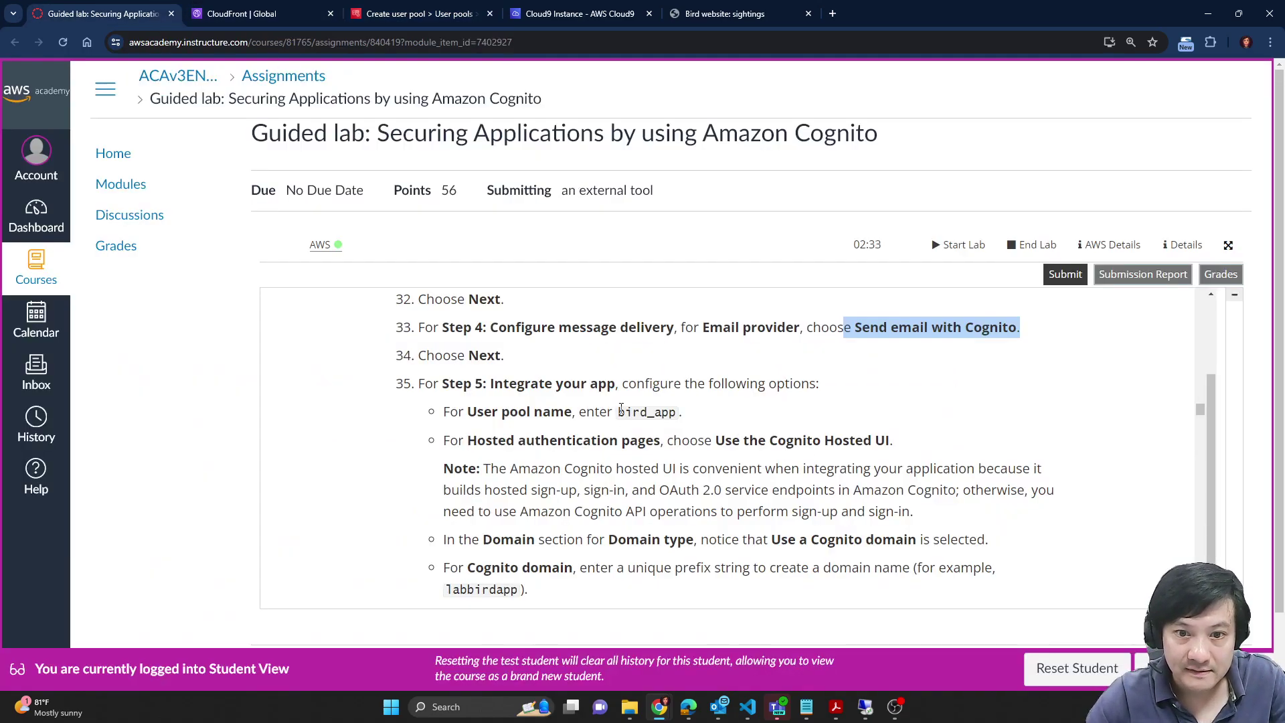
left_click_drag(618, 412, 677, 411)
key("ctrl+c")
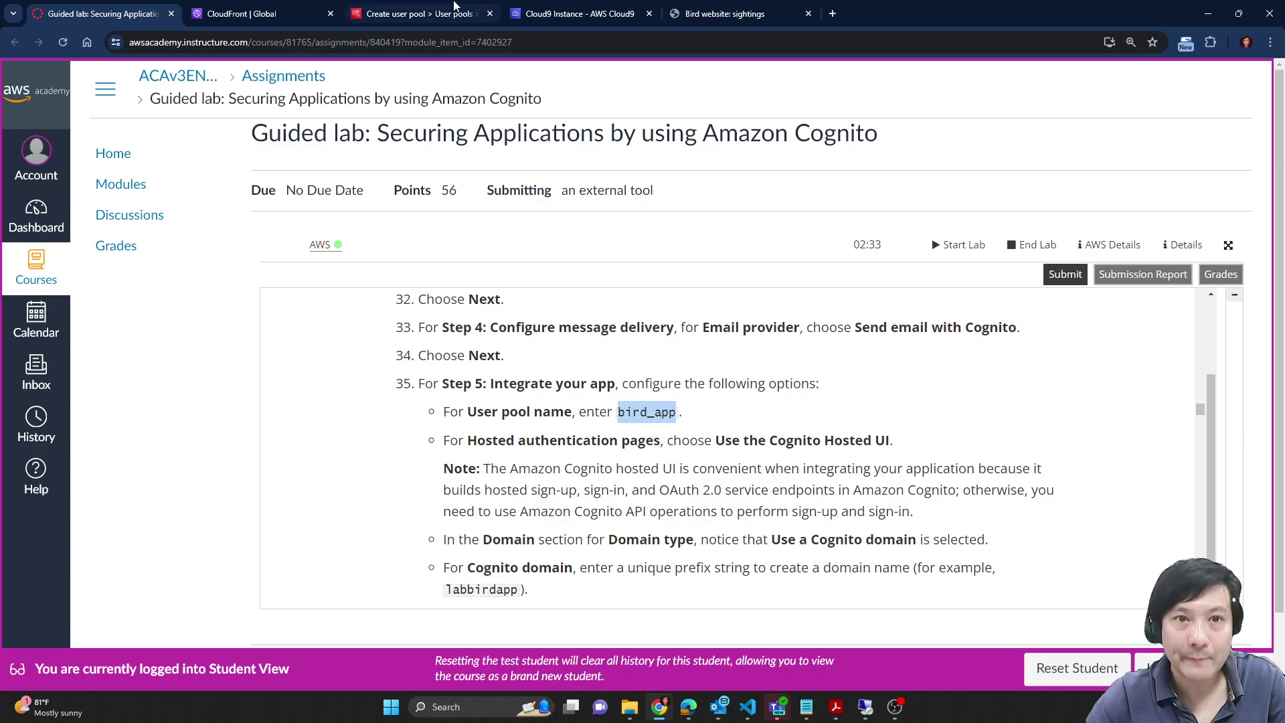
left_click(570, 5)
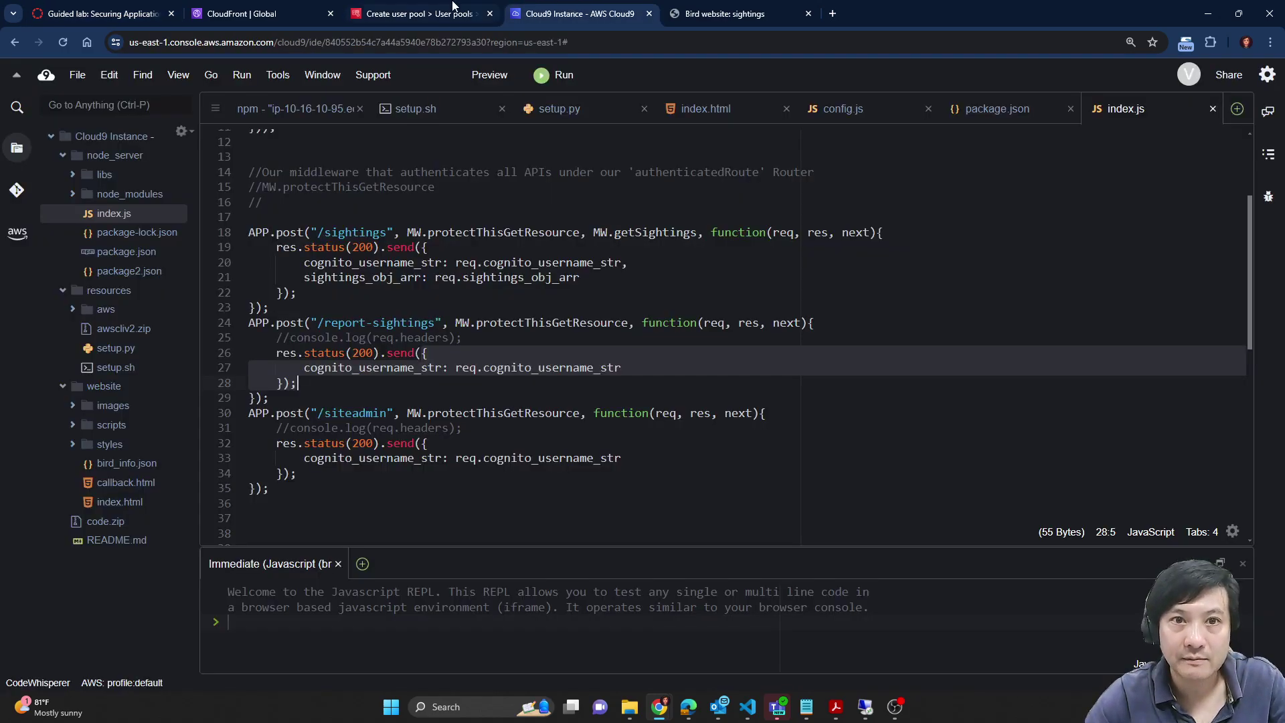
left_click(415, 9)
left_click(389, 331)
key("ctrl+v")
left_click(1054, 429)
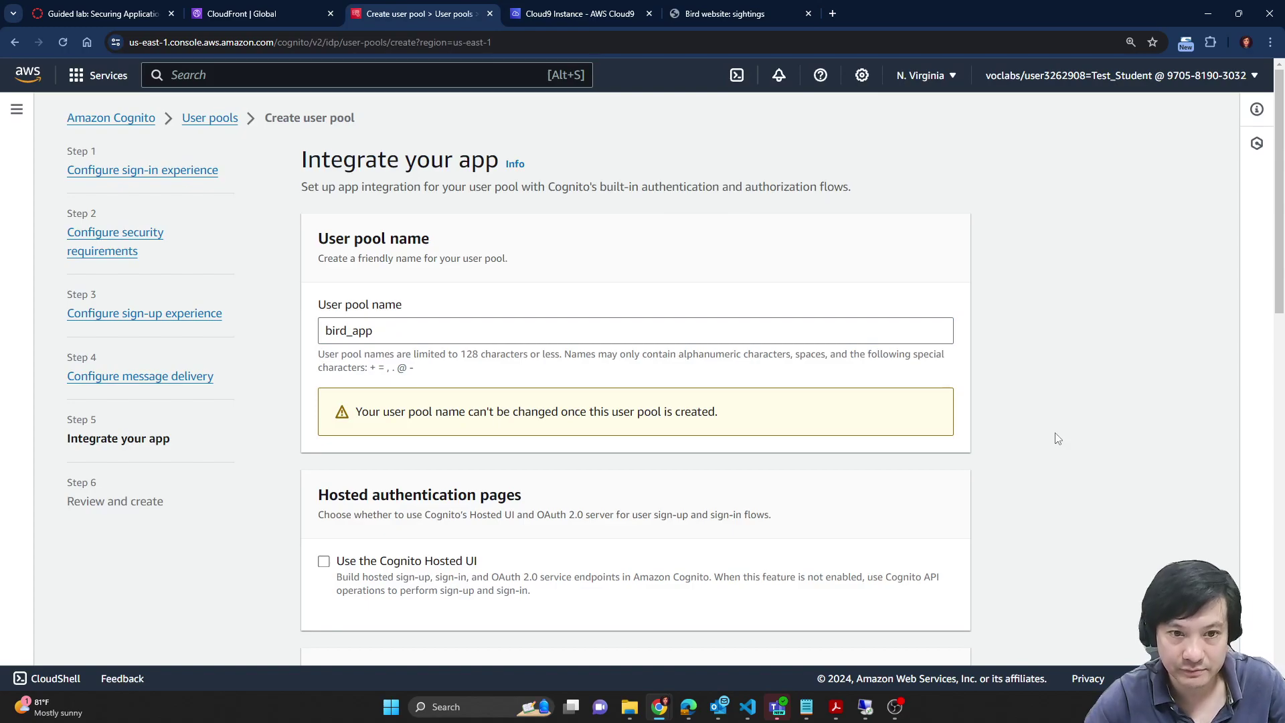
scroll(1011, 430, "down", 2)
scroll(1011, 430, "up", 2)
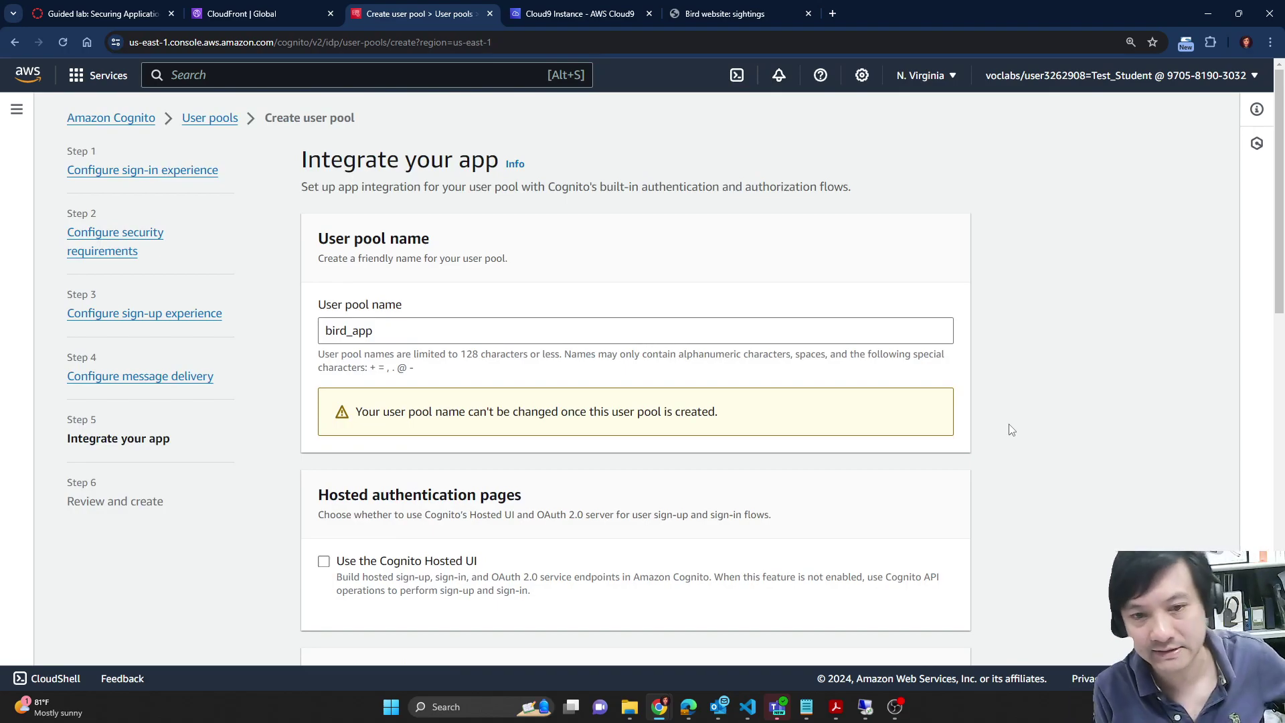
scroll(990, 431, "down", 2)
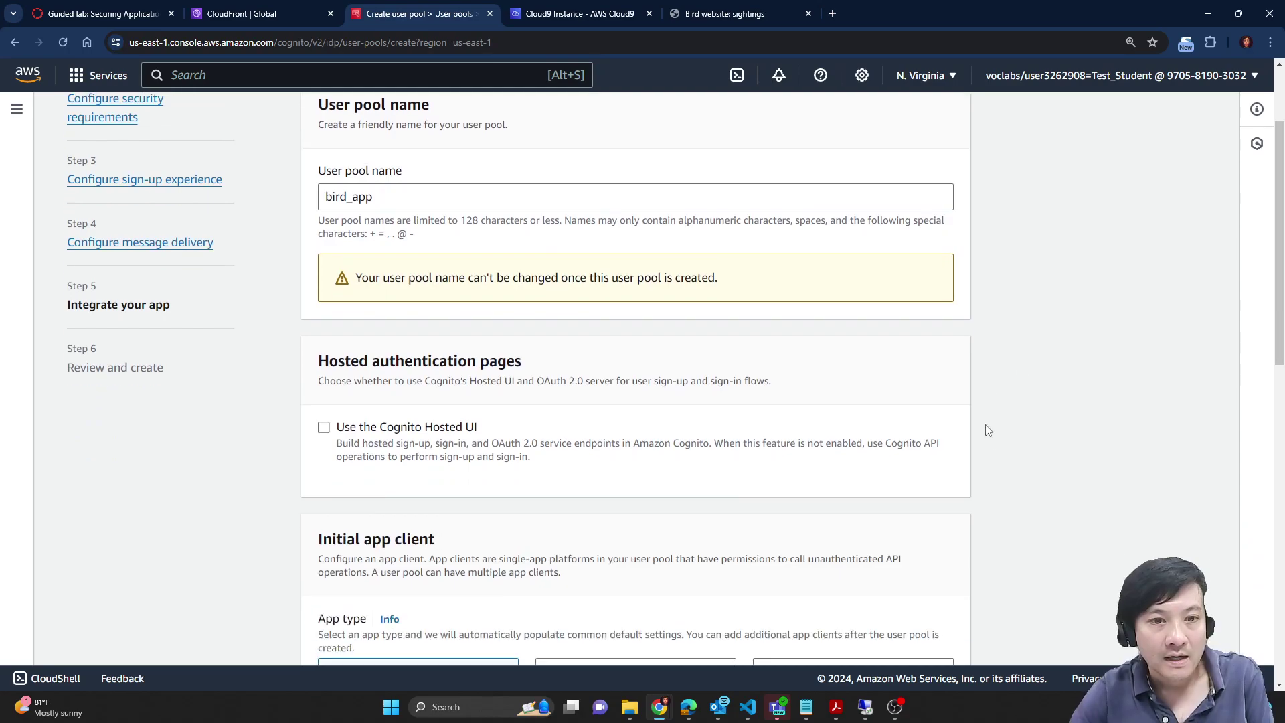
scroll(1001, 418, "down", 2)
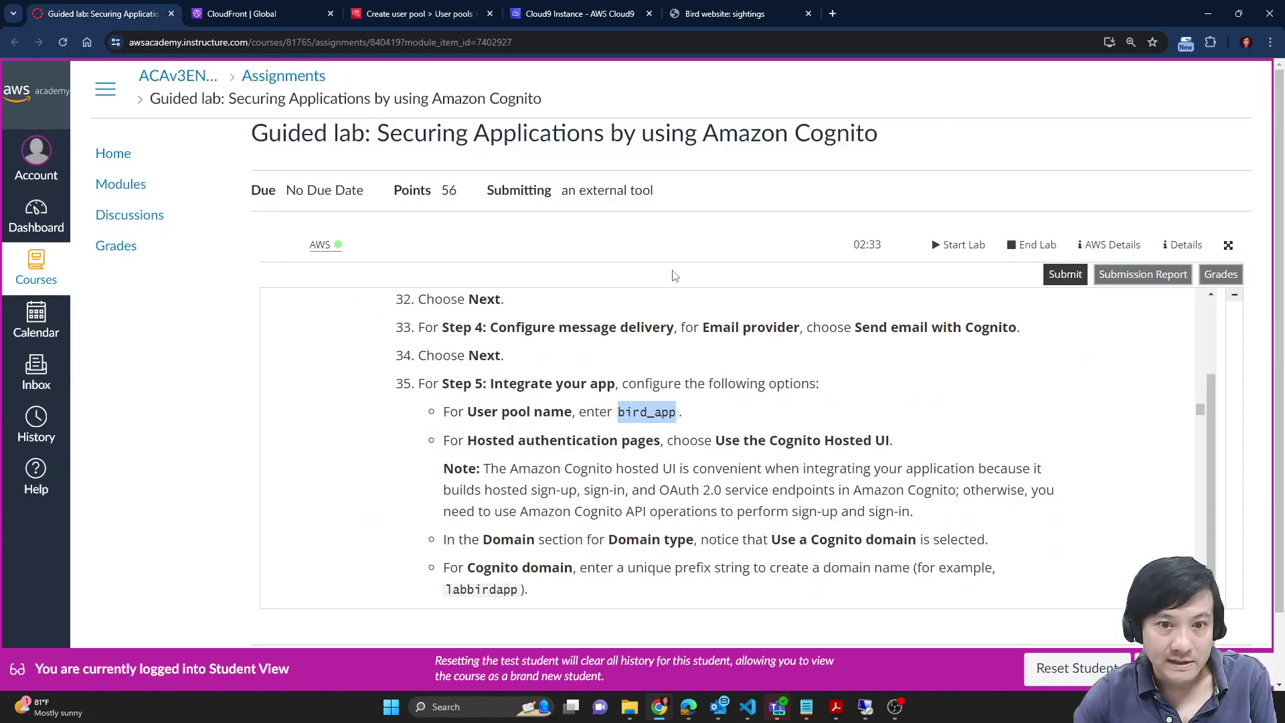
Step: Enable Use the Cognito Hosted UI, leaving Use a Cognito domain selected
left_click(100, 14)
left_click_drag(729, 447, 895, 443)
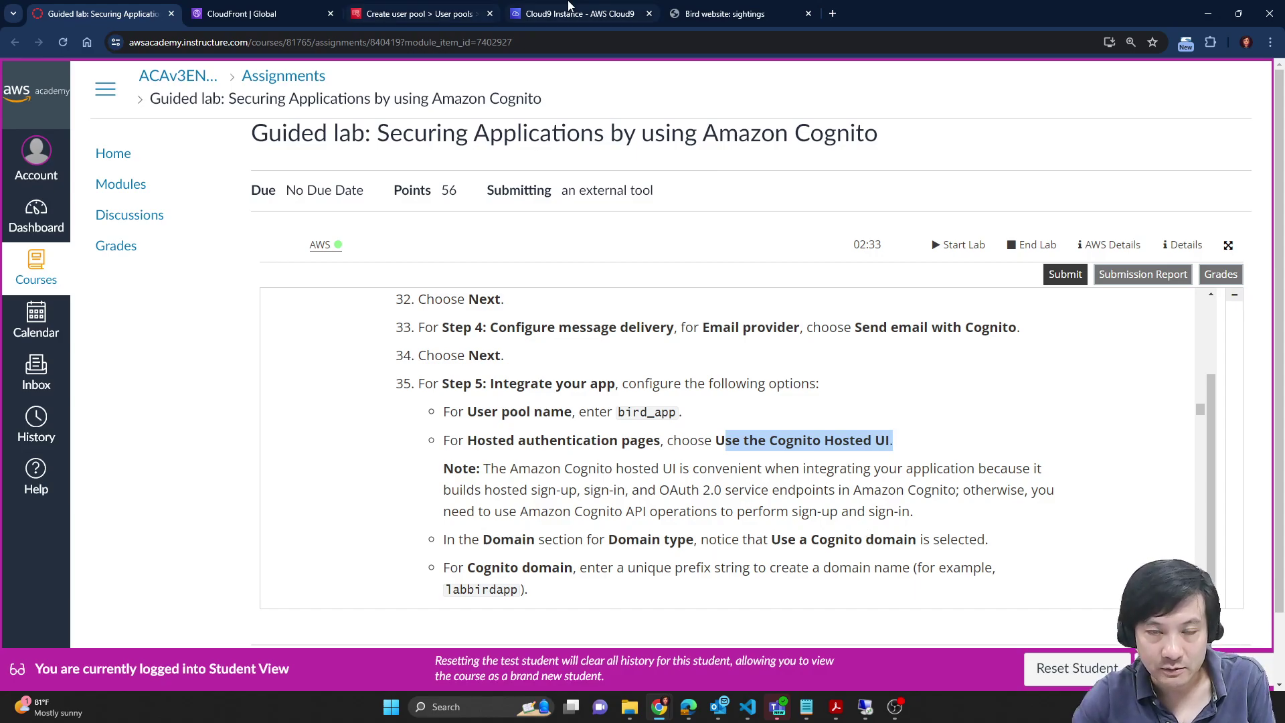
left_click(470, 8)
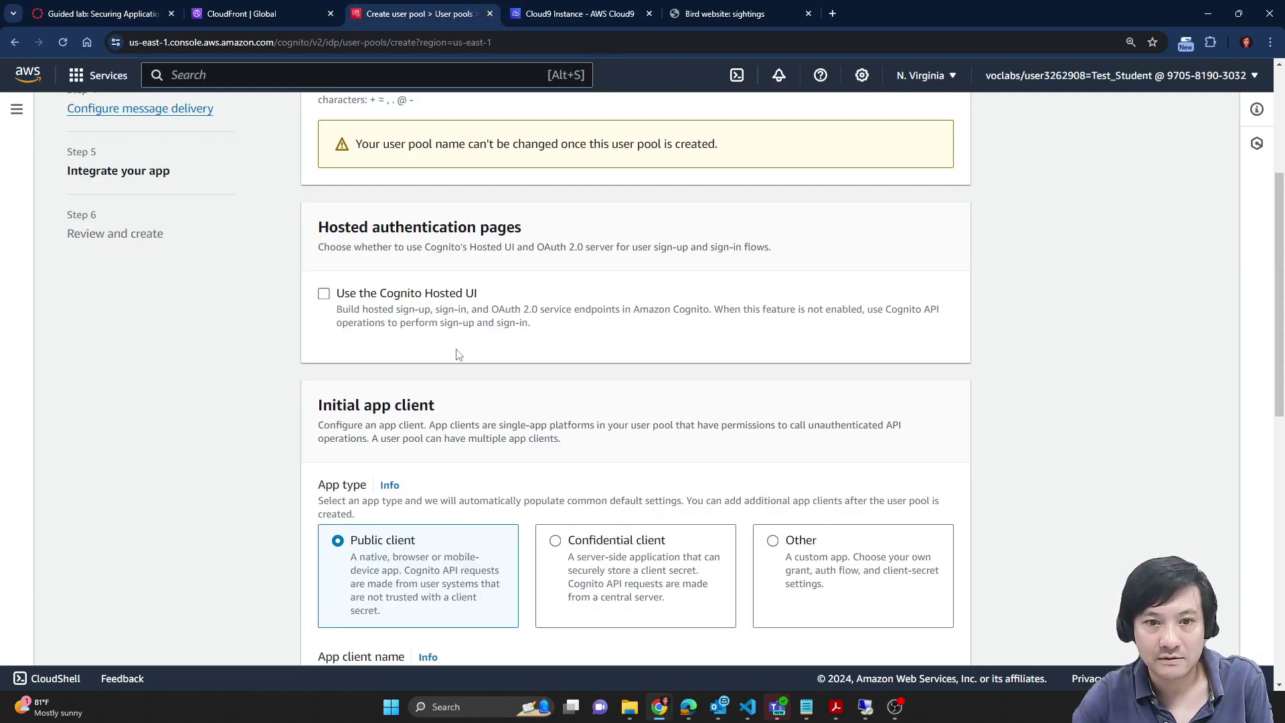
left_click(325, 296)
scroll(1031, 352, "down", 1)
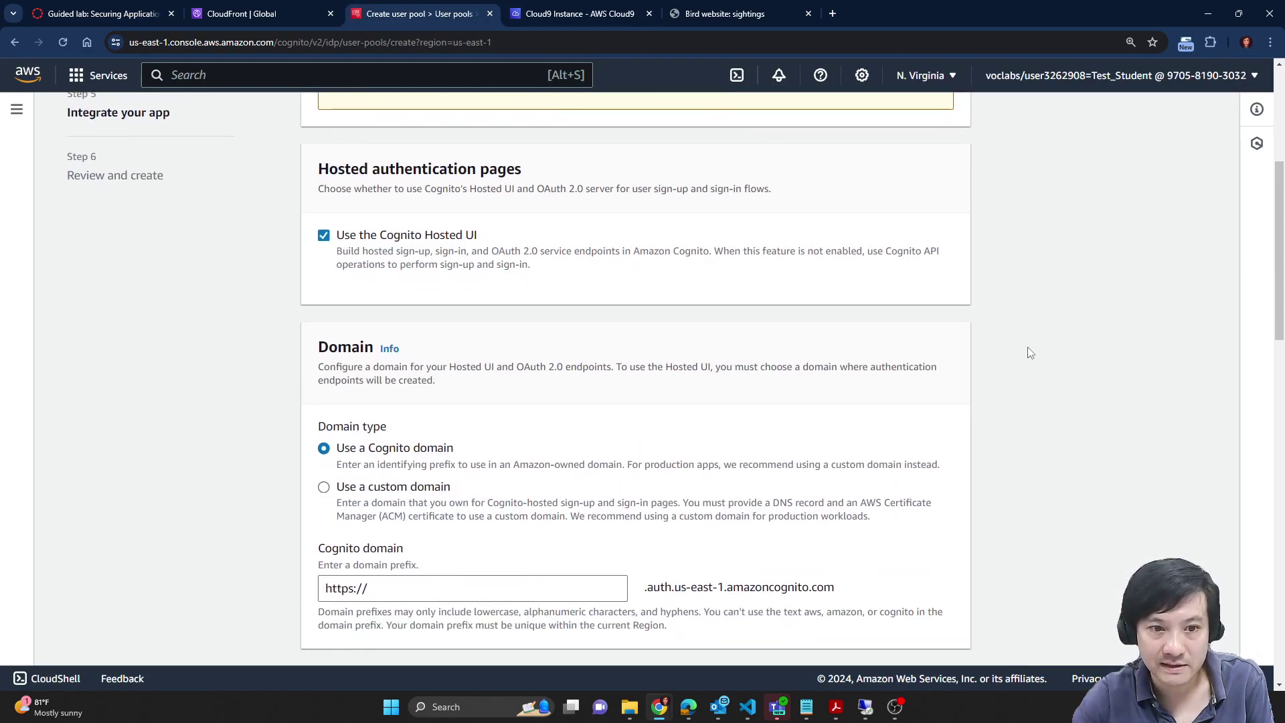
scroll(898, 289, "down", 3)
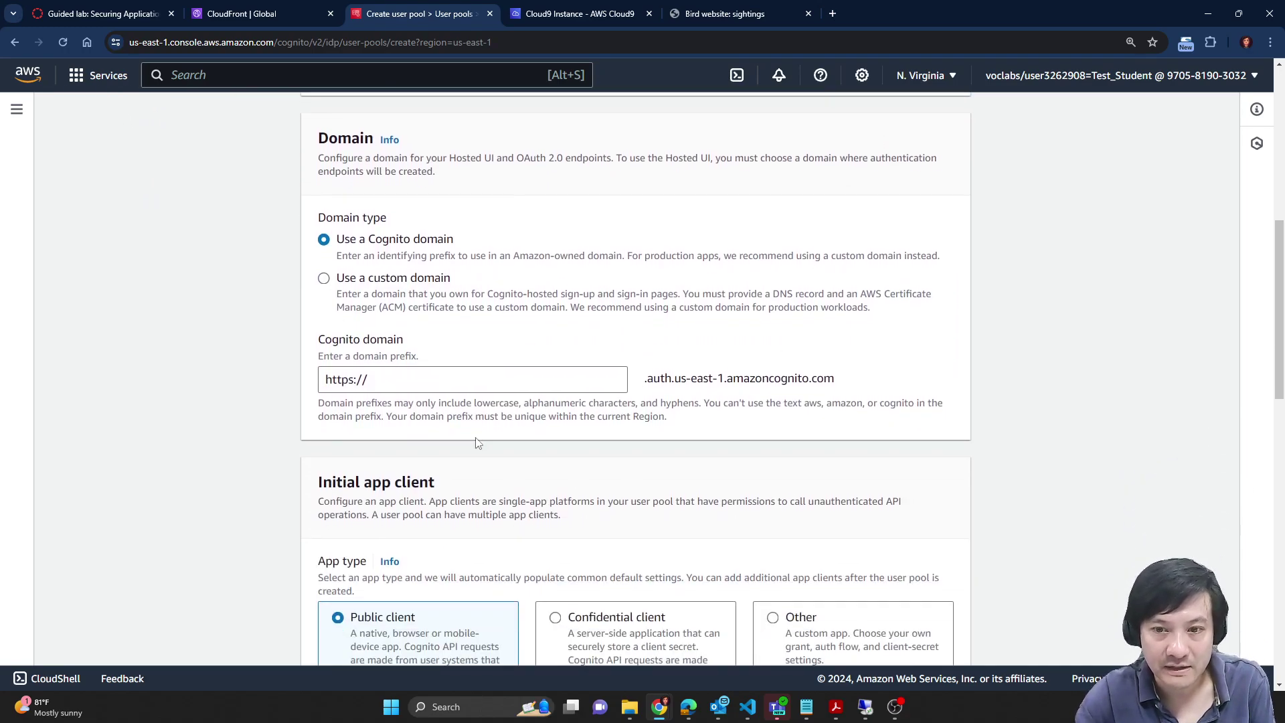
scroll(576, 457, "up", 1)
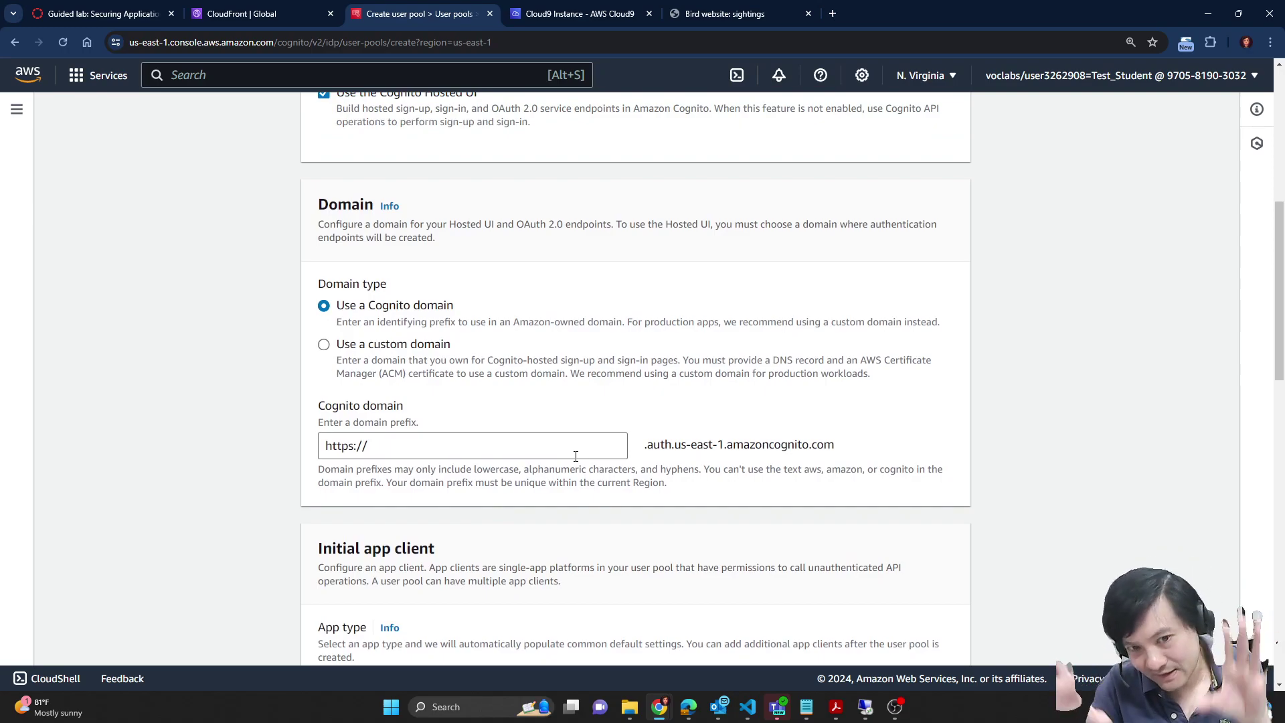
key("ctrl+1")
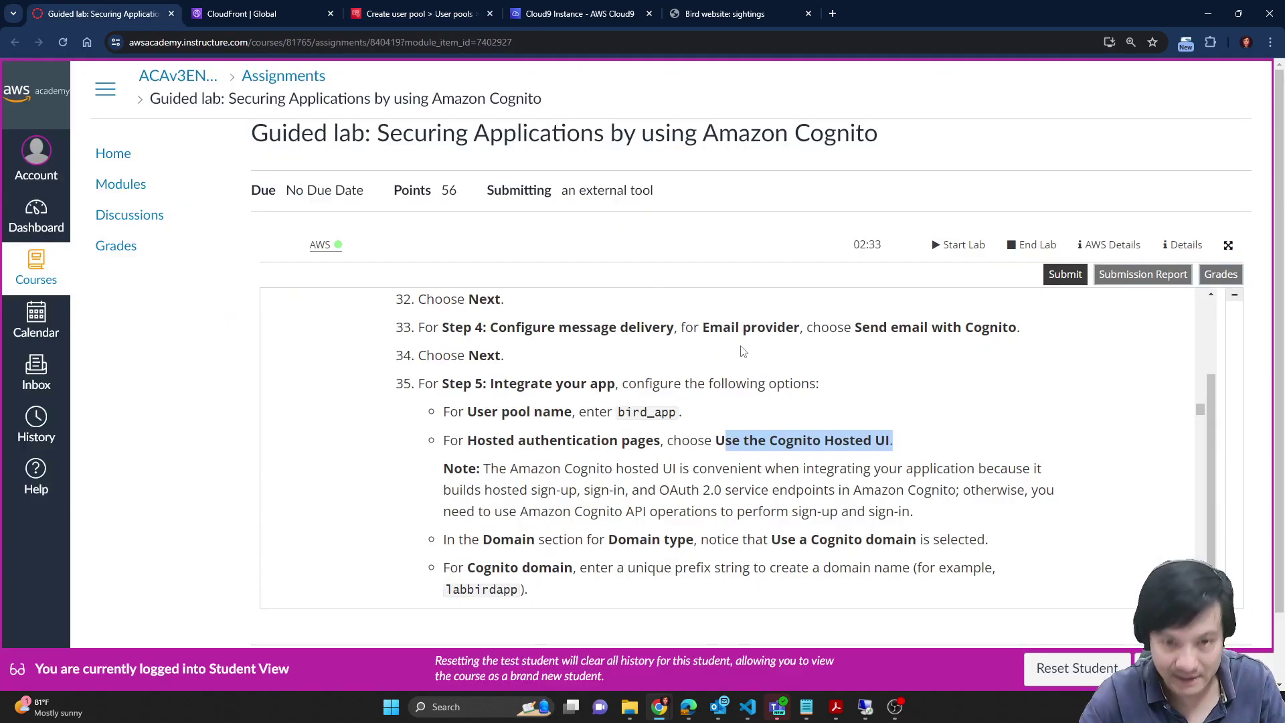
Step: Find the Cognito domain step in the Guided lab and copy the example prefix labbirdapp
scroll(883, 464, "down", 1)
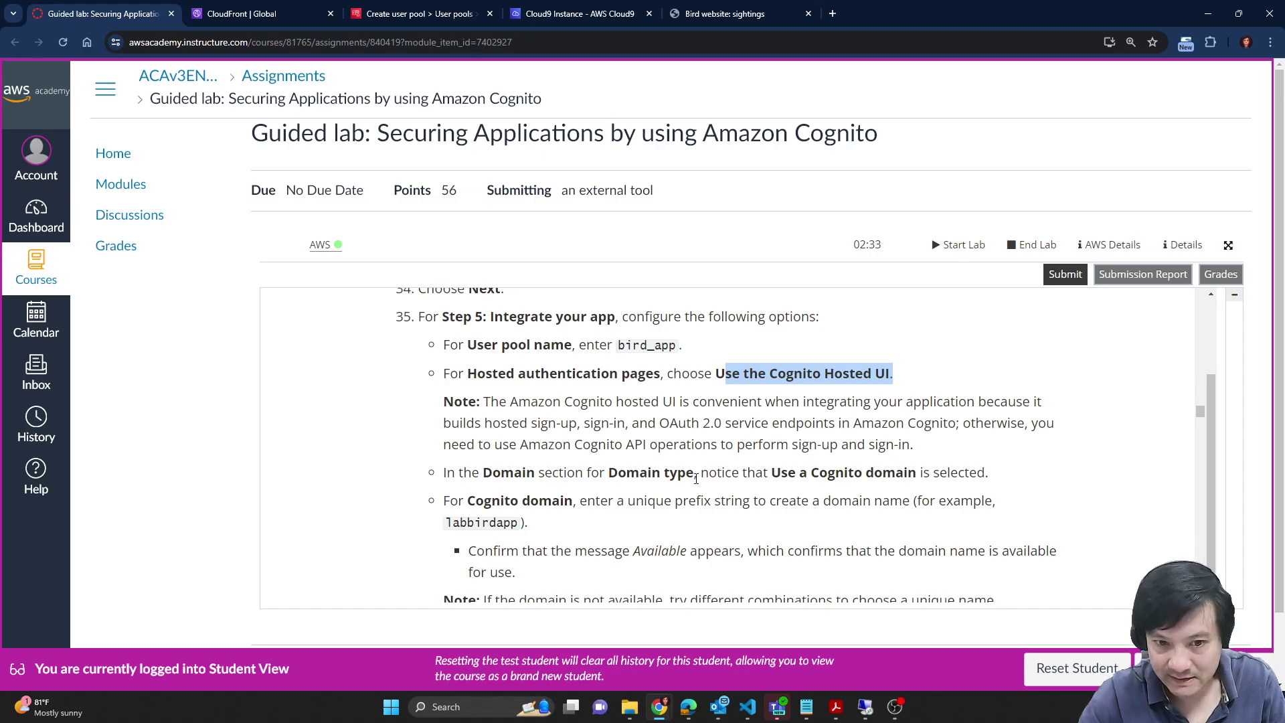
scroll(697, 478, "down", 1)
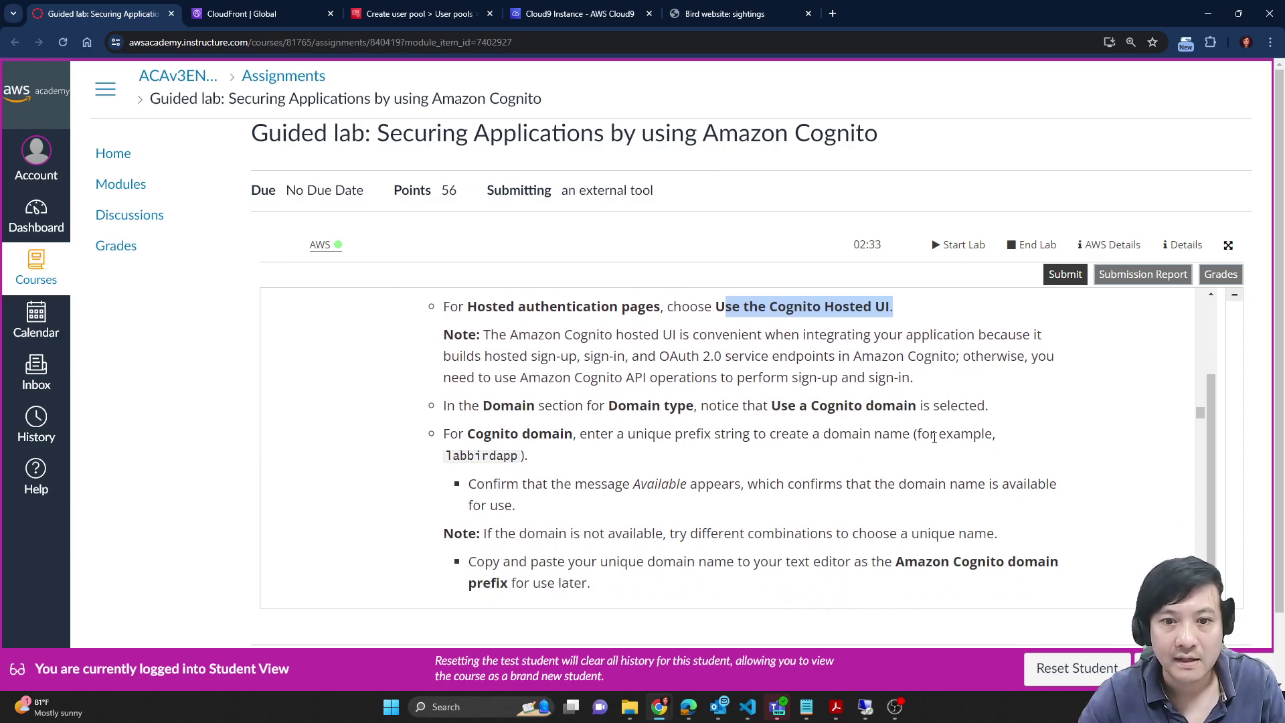
double_click(502, 458)
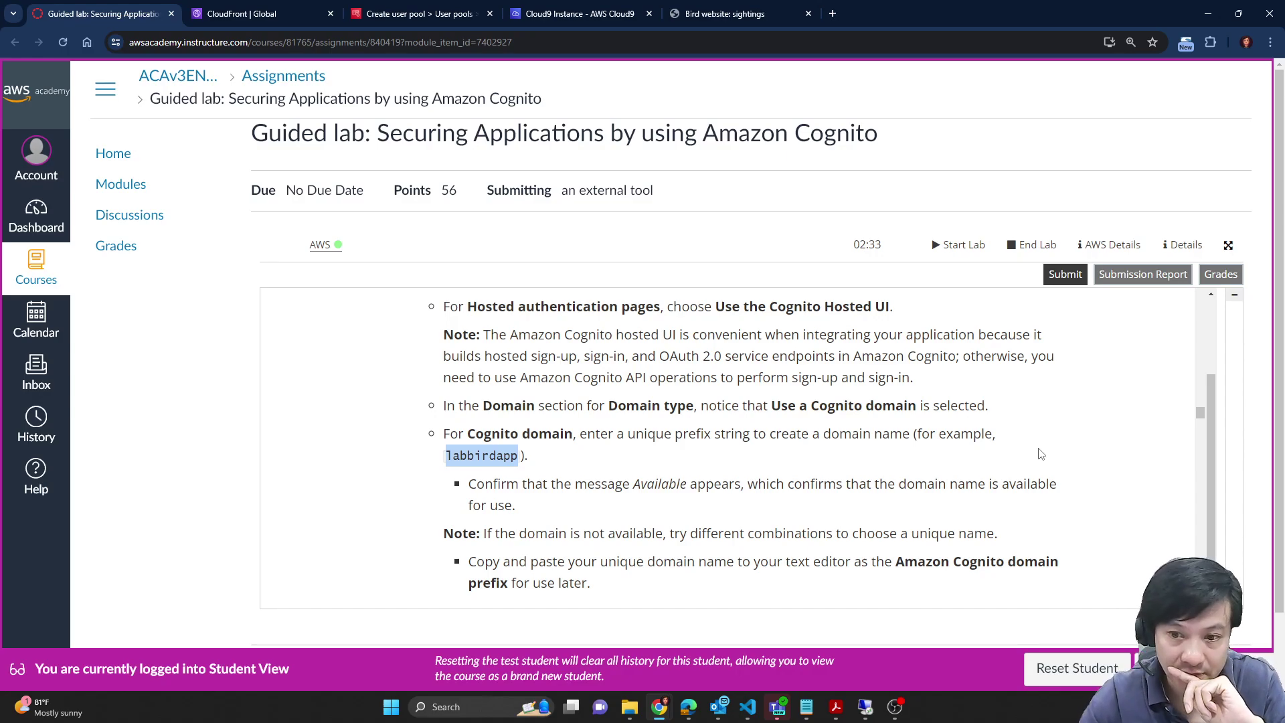
scroll(903, 462, "down", 1)
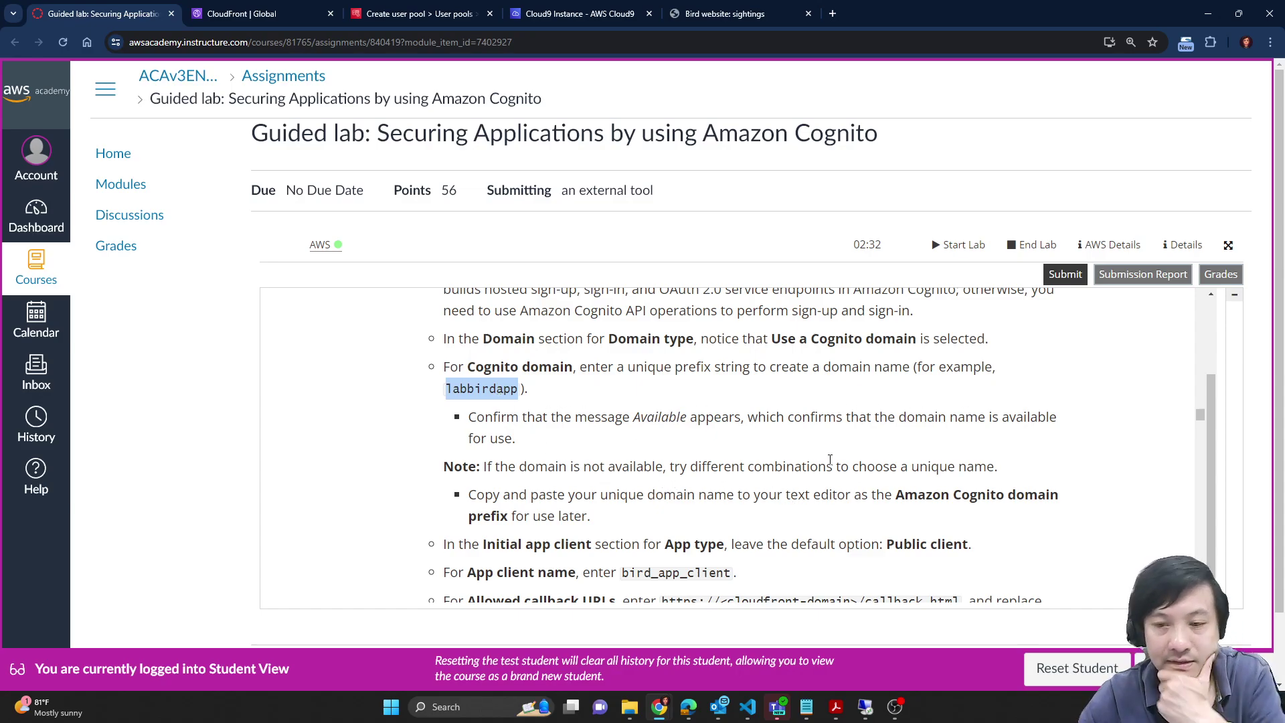
scroll(830, 460, "down", 1)
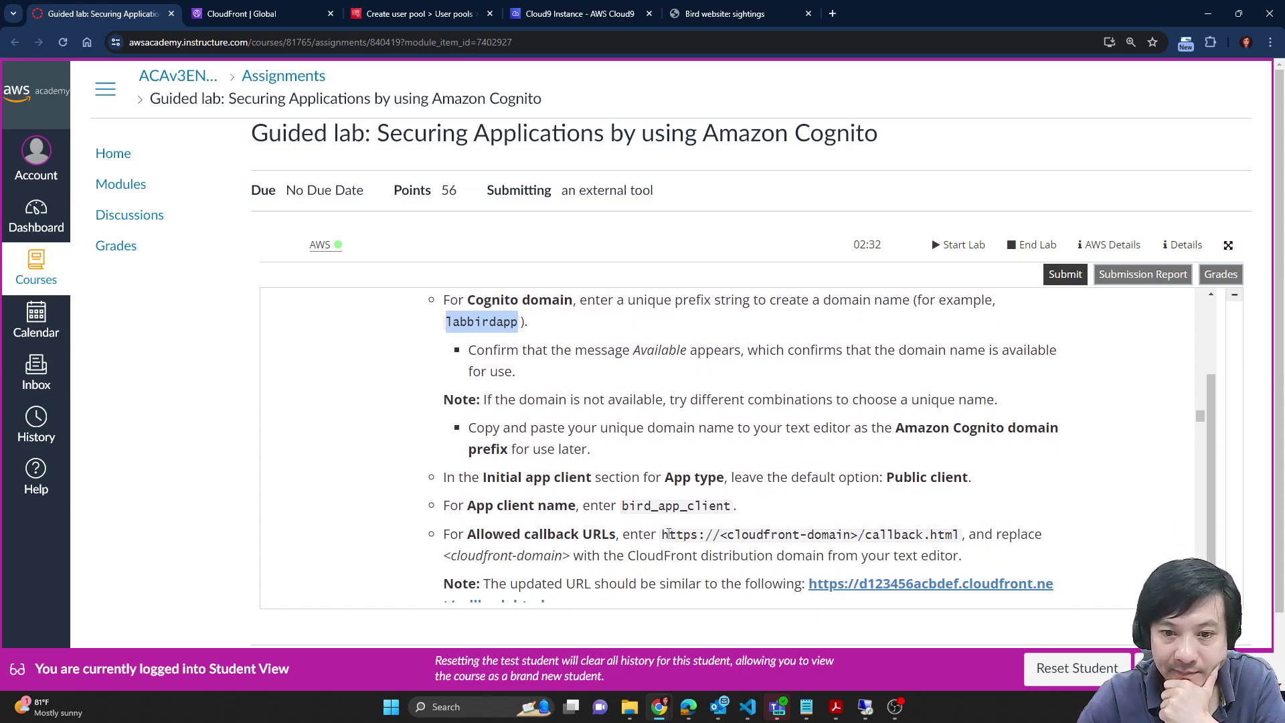
left_click_drag(669, 534, 956, 534)
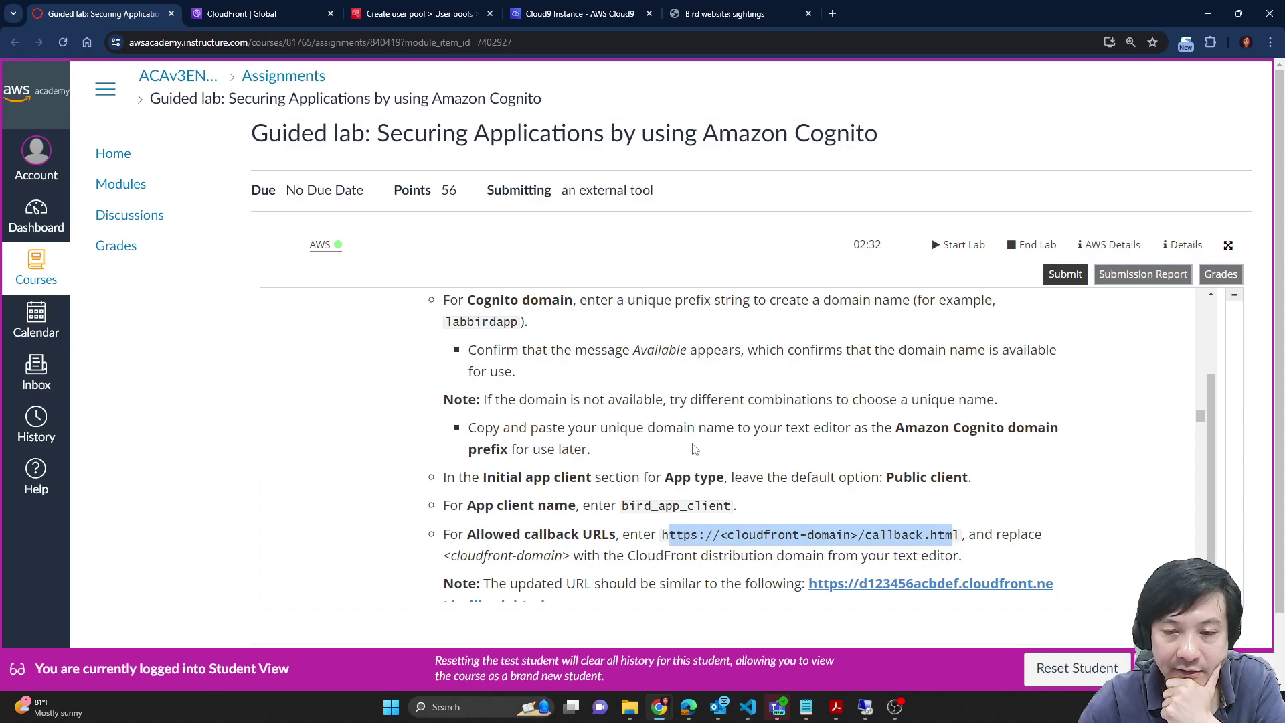
left_click(648, 454)
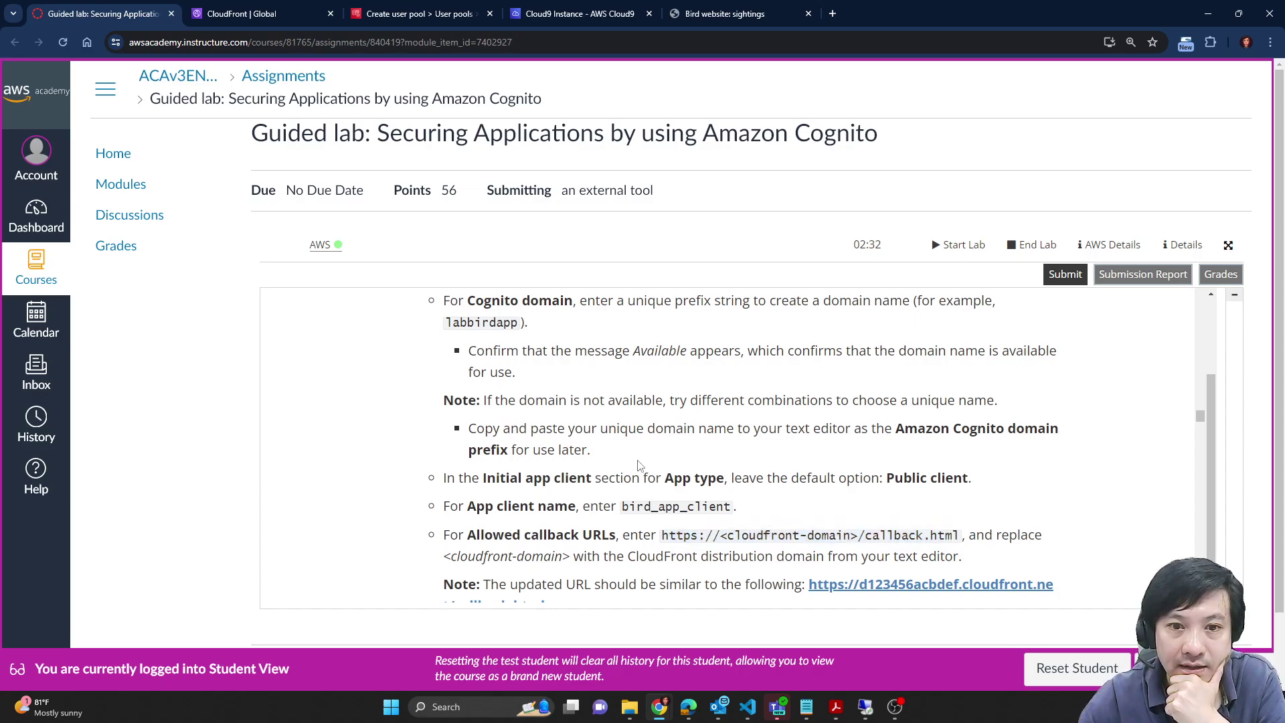
scroll(642, 467, "up", 1)
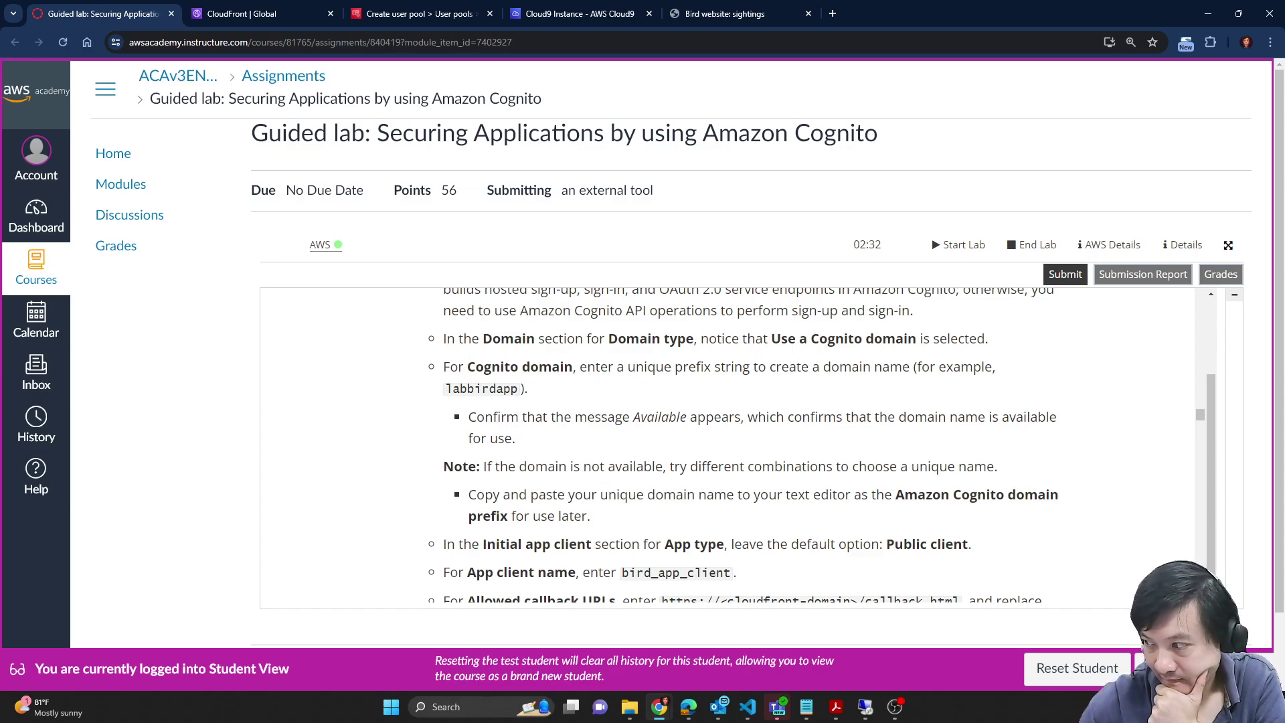
key("alt+Tab")
double_click(489, 390)
key("ctrl+c")
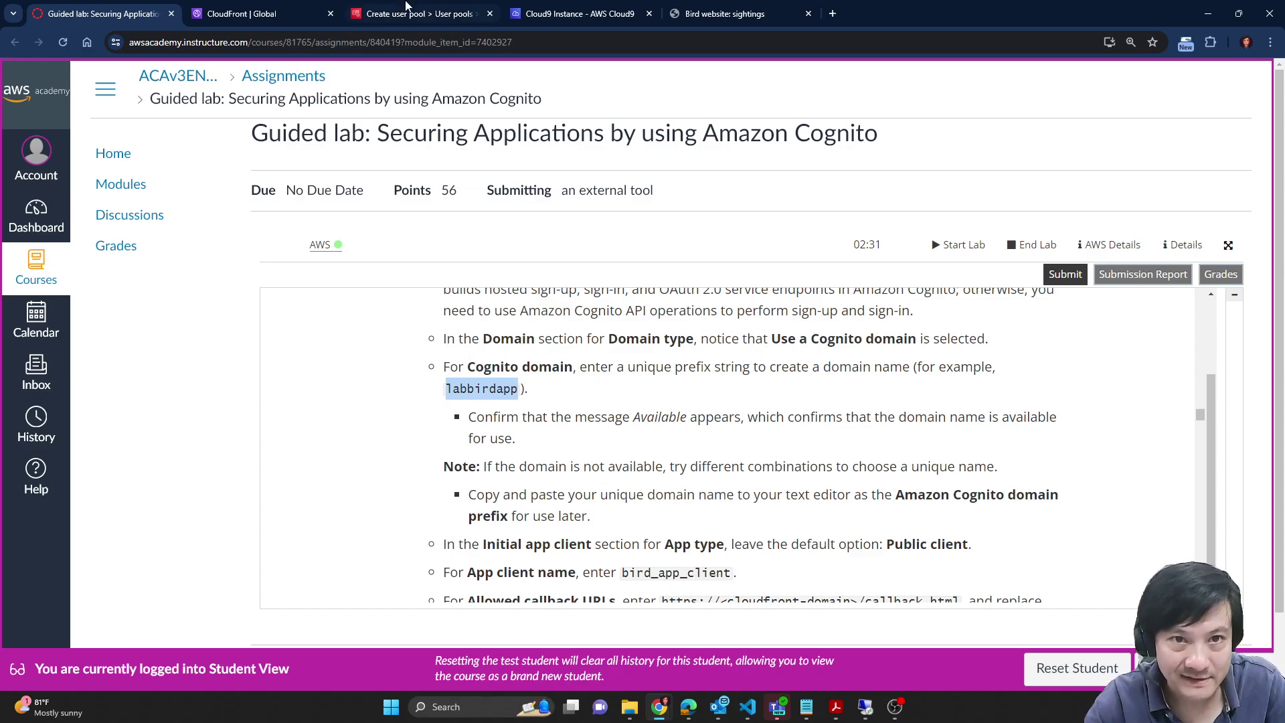
left_click(554, 8)
left_click(426, 8)
Step: Use an Amazon Cognito domain with the unique prefix labbirdapp-cywopong, confirmed Available
left_click(487, 445)
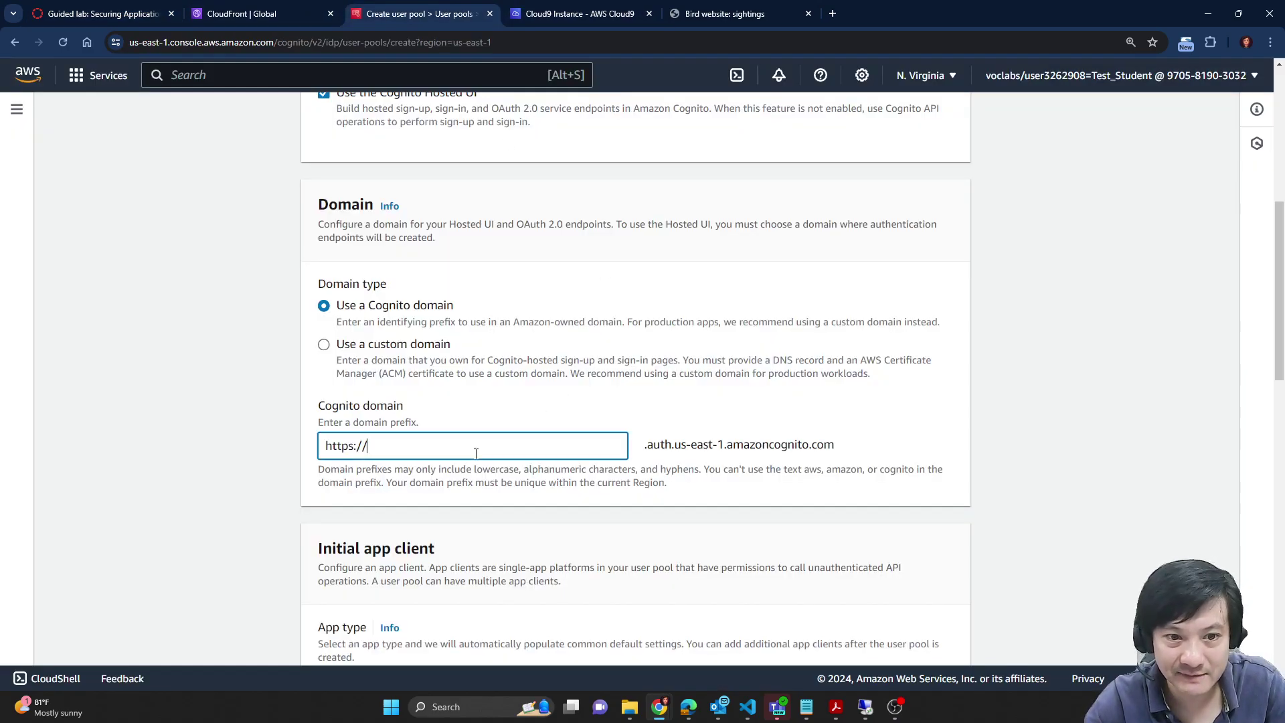
key("ctrl+v")
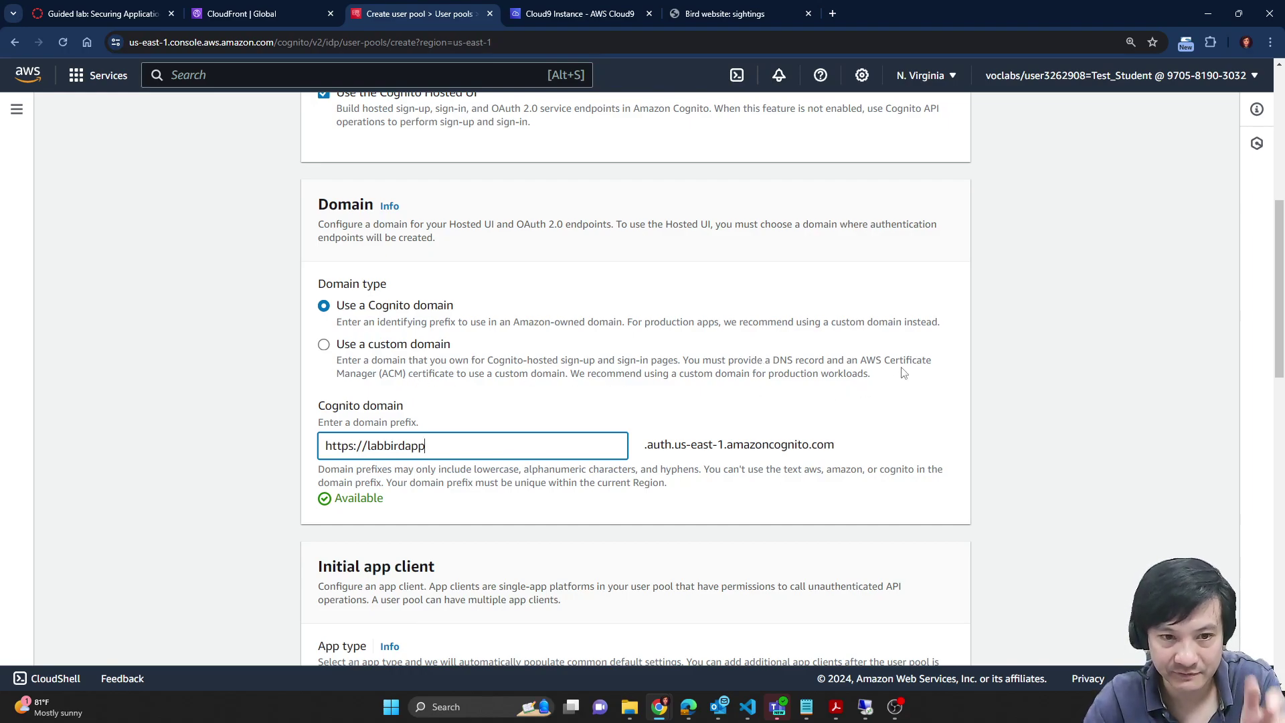
left_click(400, 347)
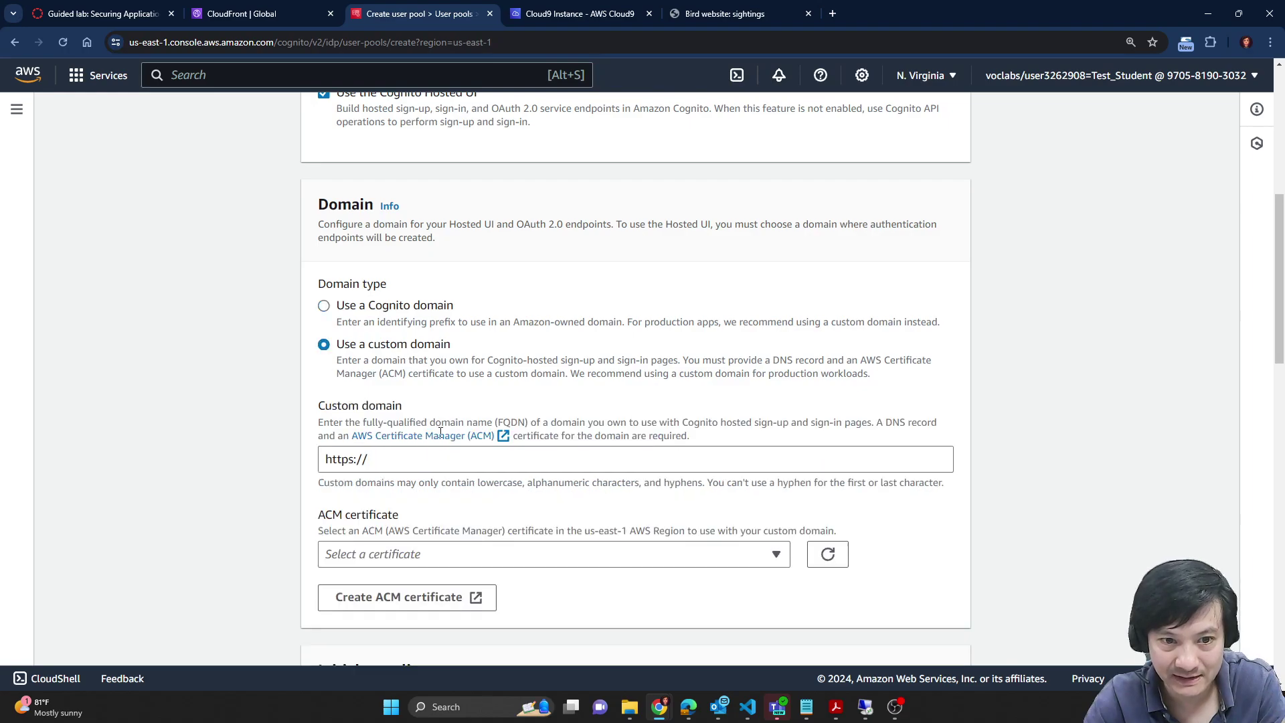
left_click(431, 451)
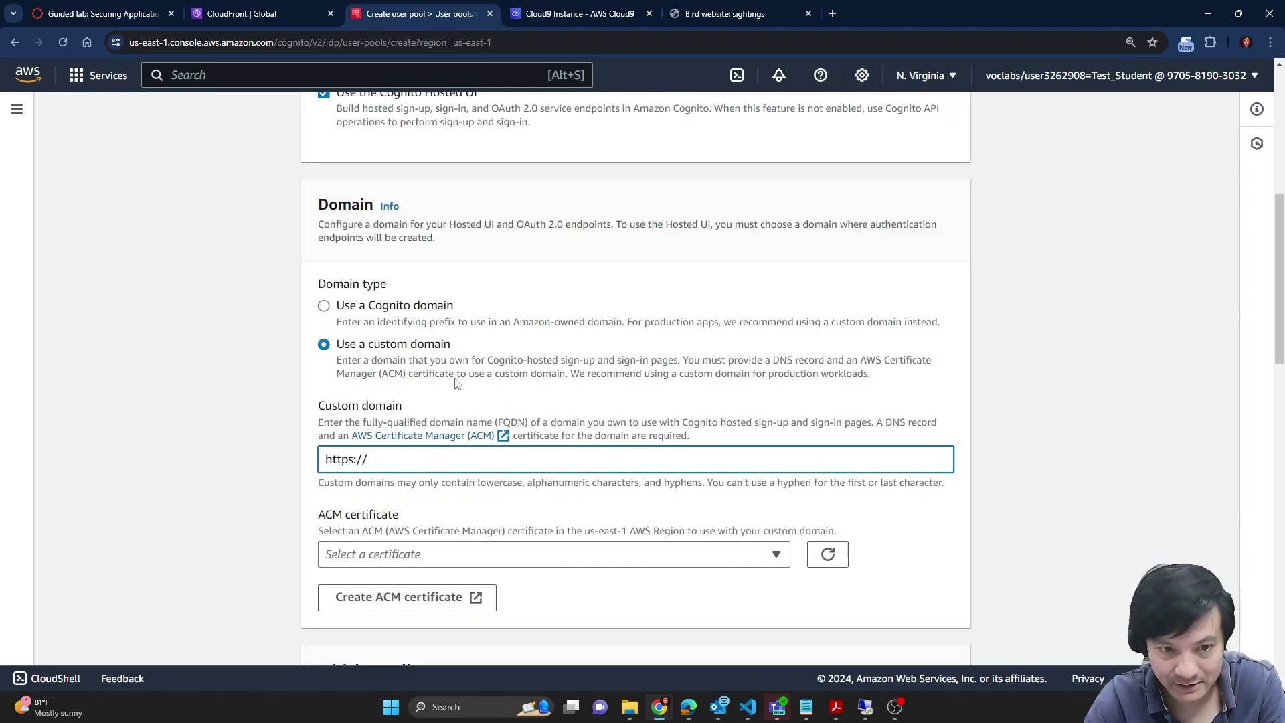
left_click(446, 561)
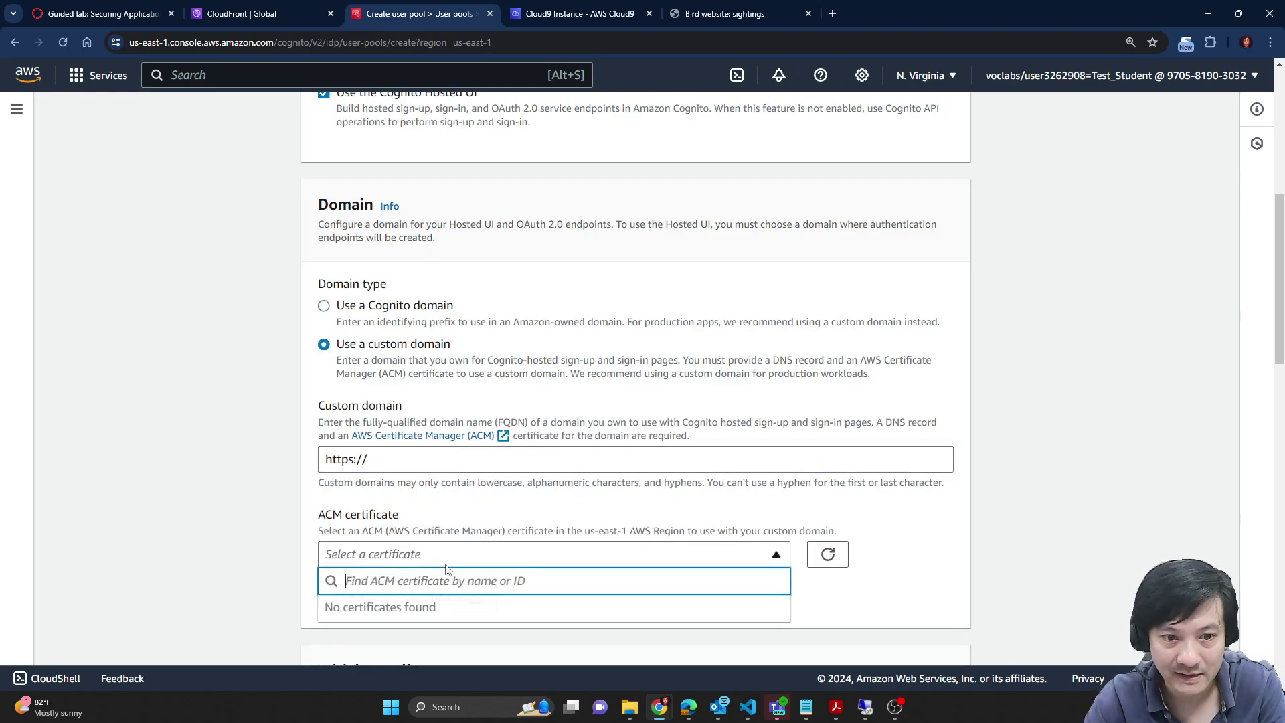
left_click(395, 306)
left_click(490, 450)
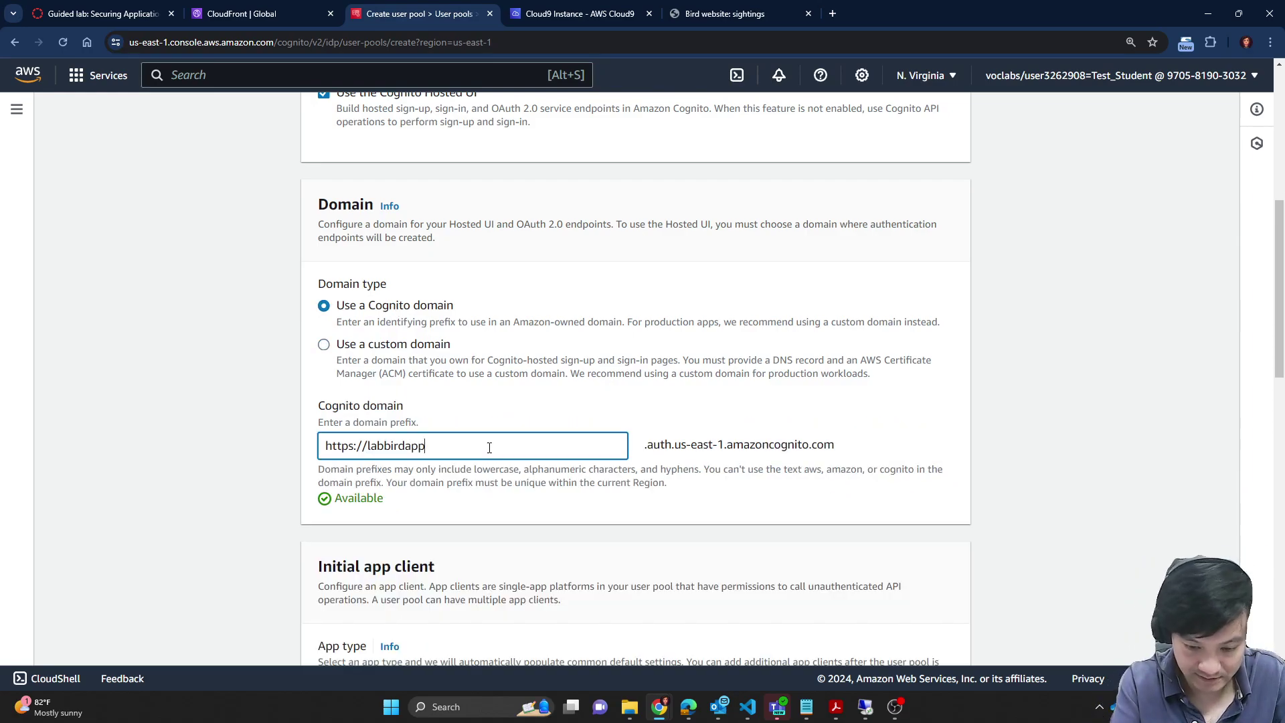
type("-cyw")
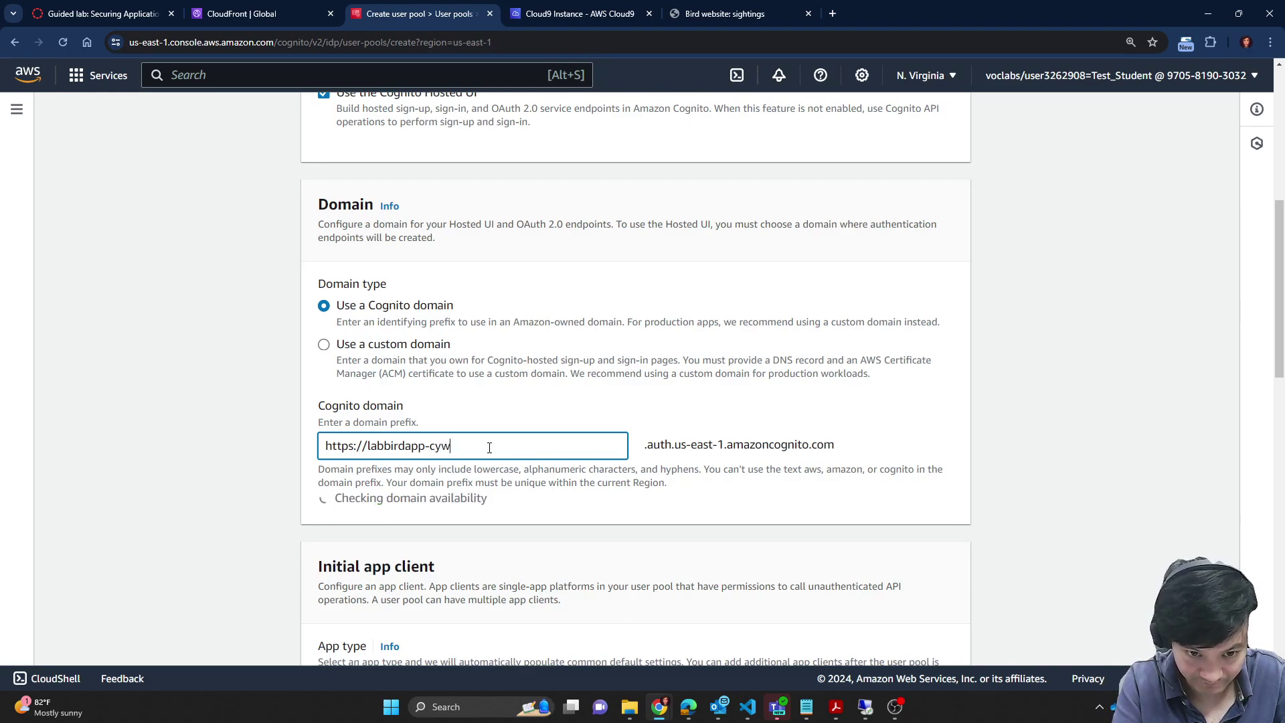
type("op")
type("ong")
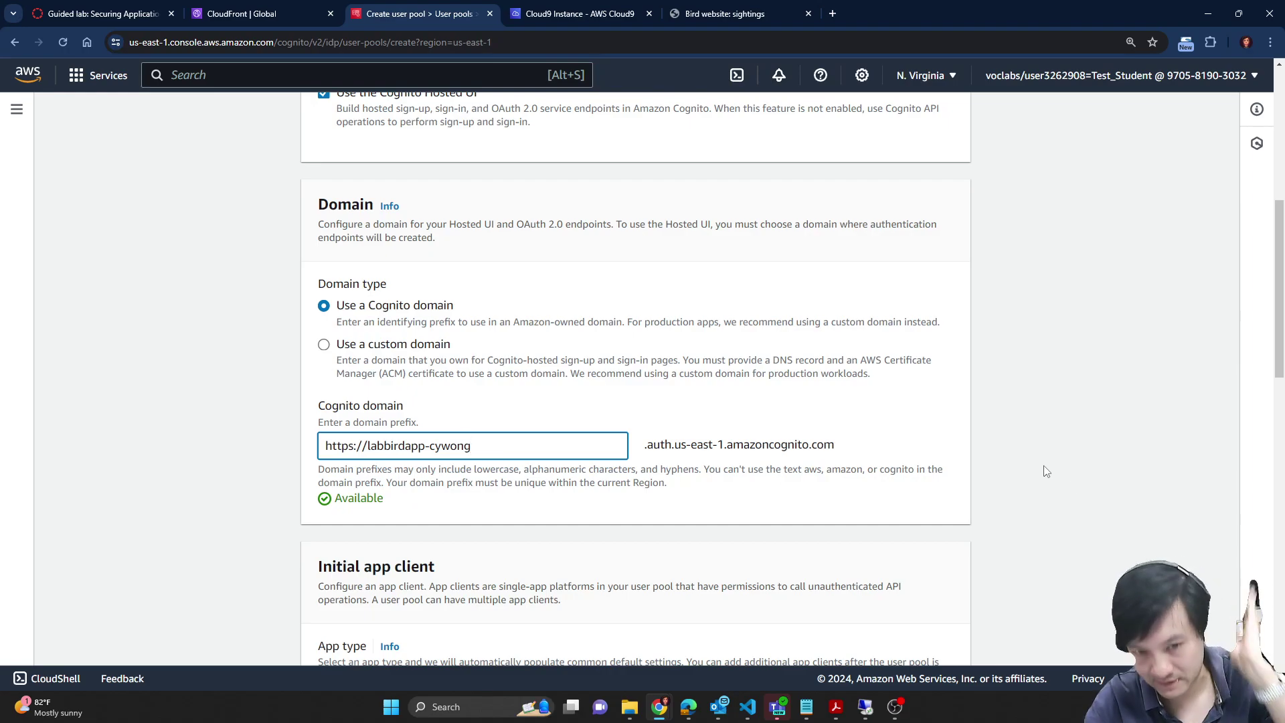
left_click(107, 9)
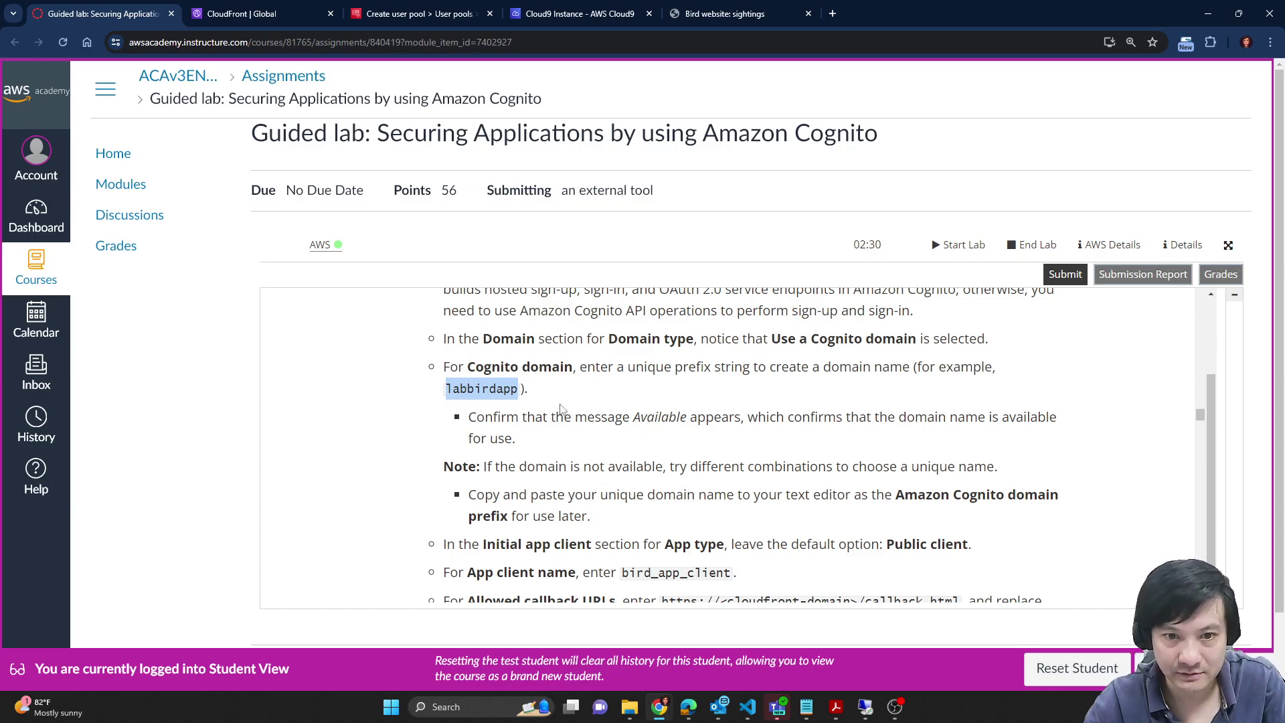
scroll(824, 365, "down", 1)
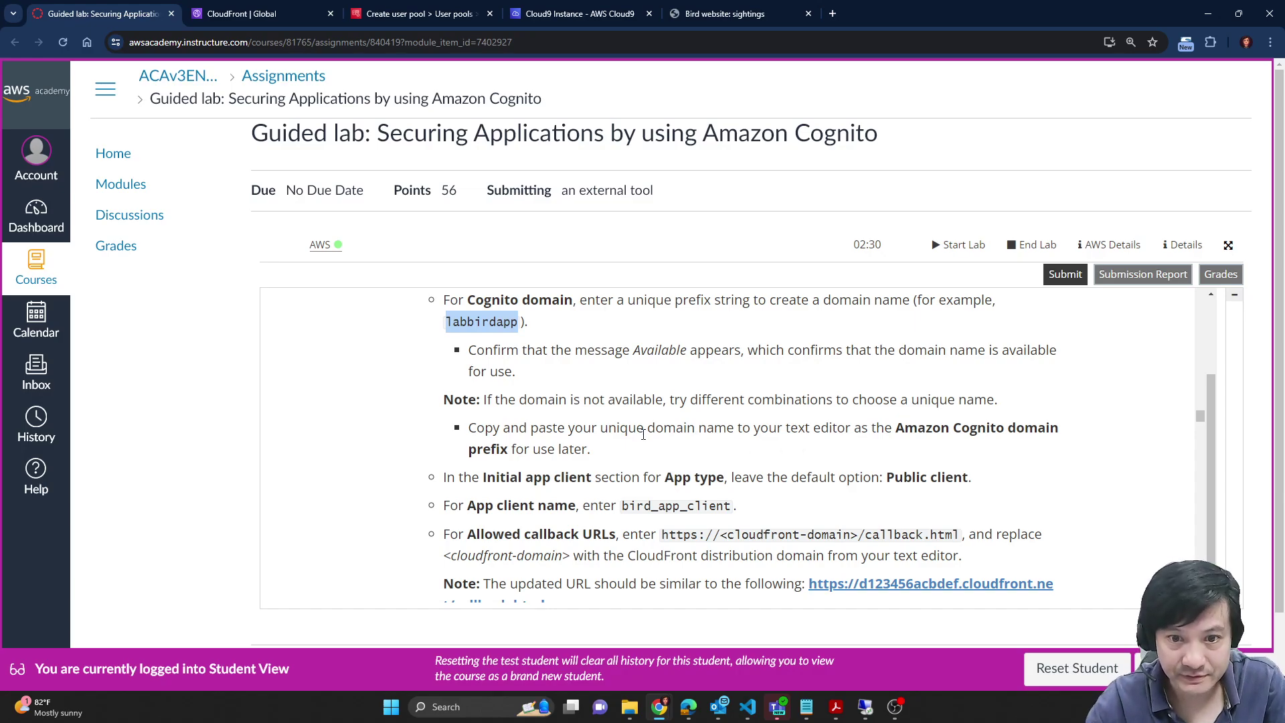
scroll(854, 459, "down", 1)
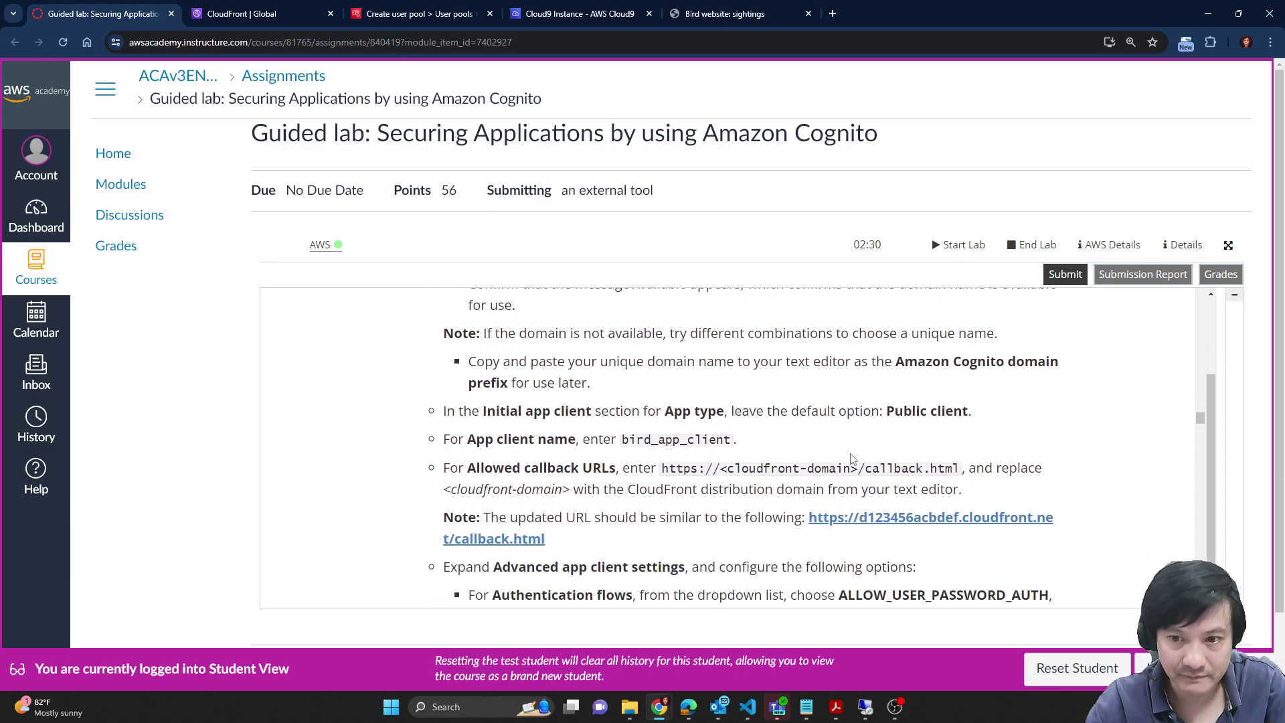
left_click(311, 6)
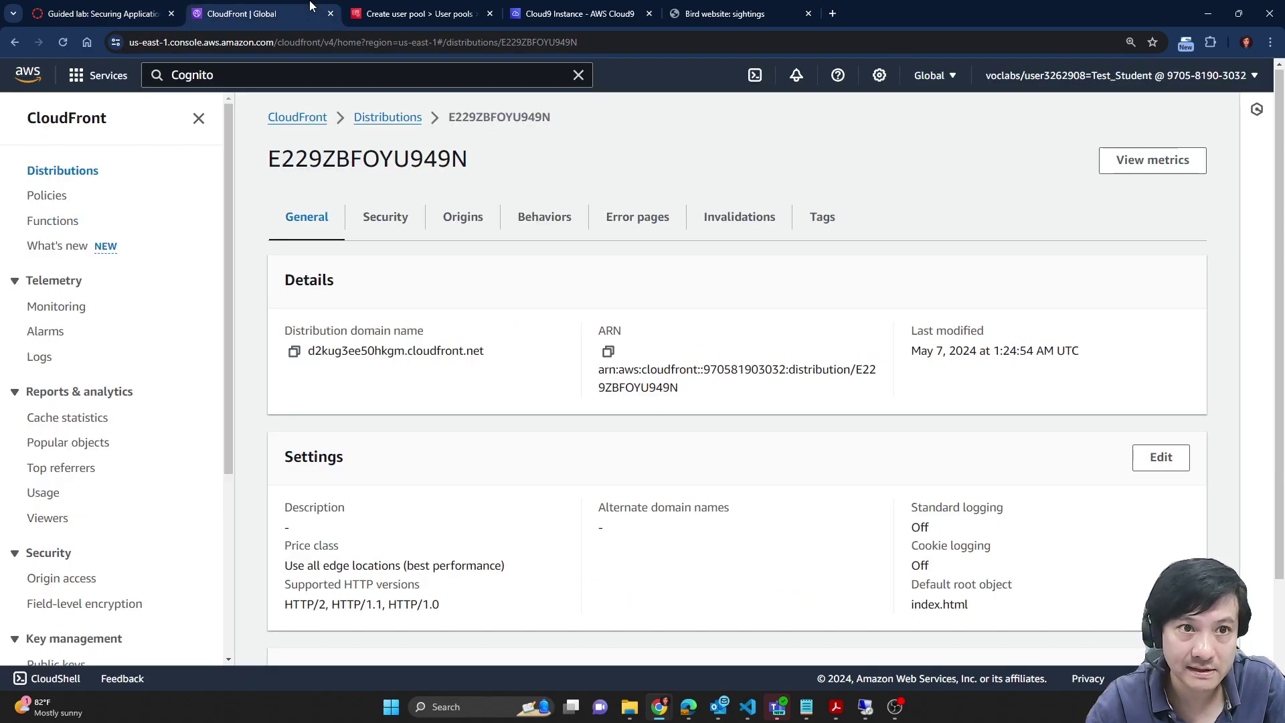
left_click(453, 7)
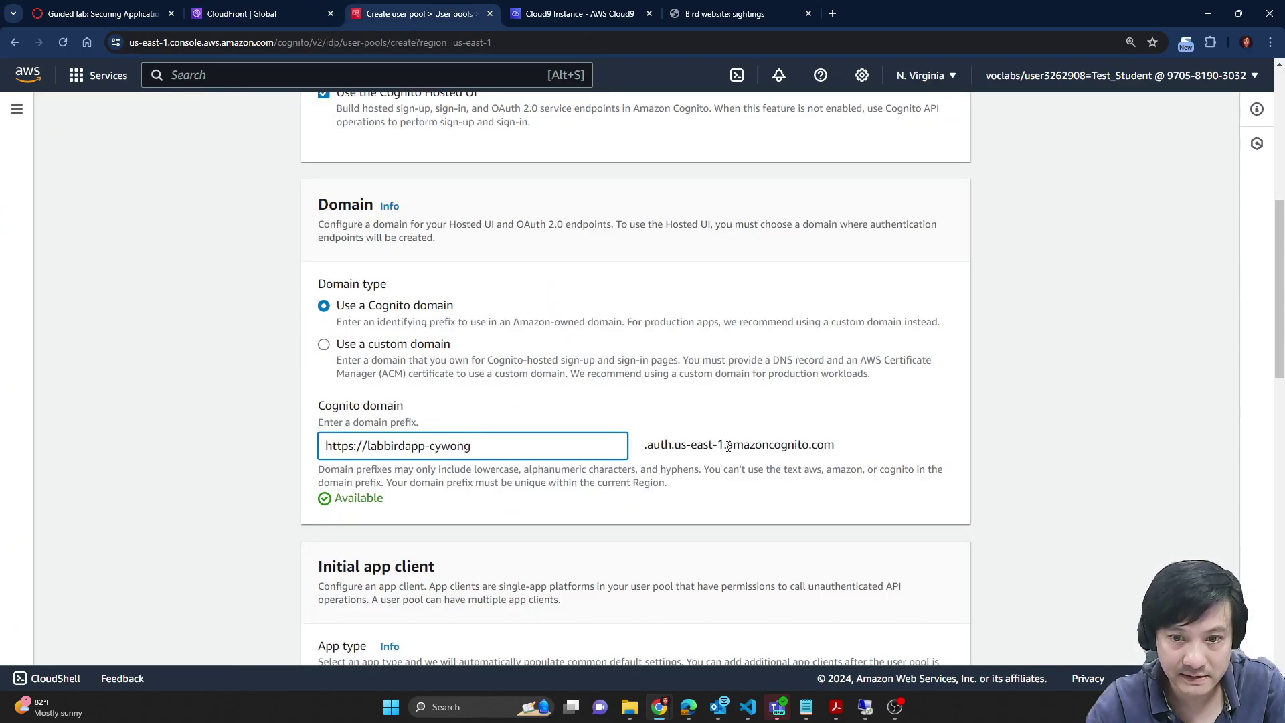
left_click_drag(654, 445, 835, 446)
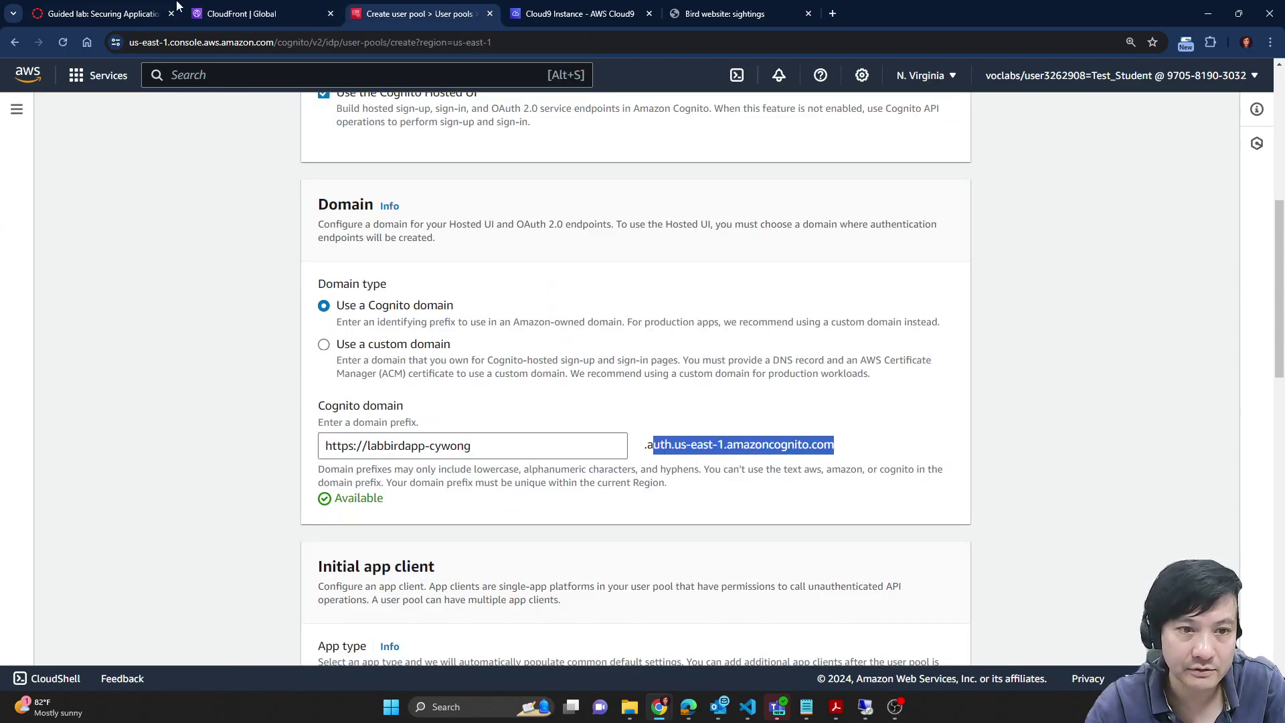
left_click(473, 447)
left_click(298, 5)
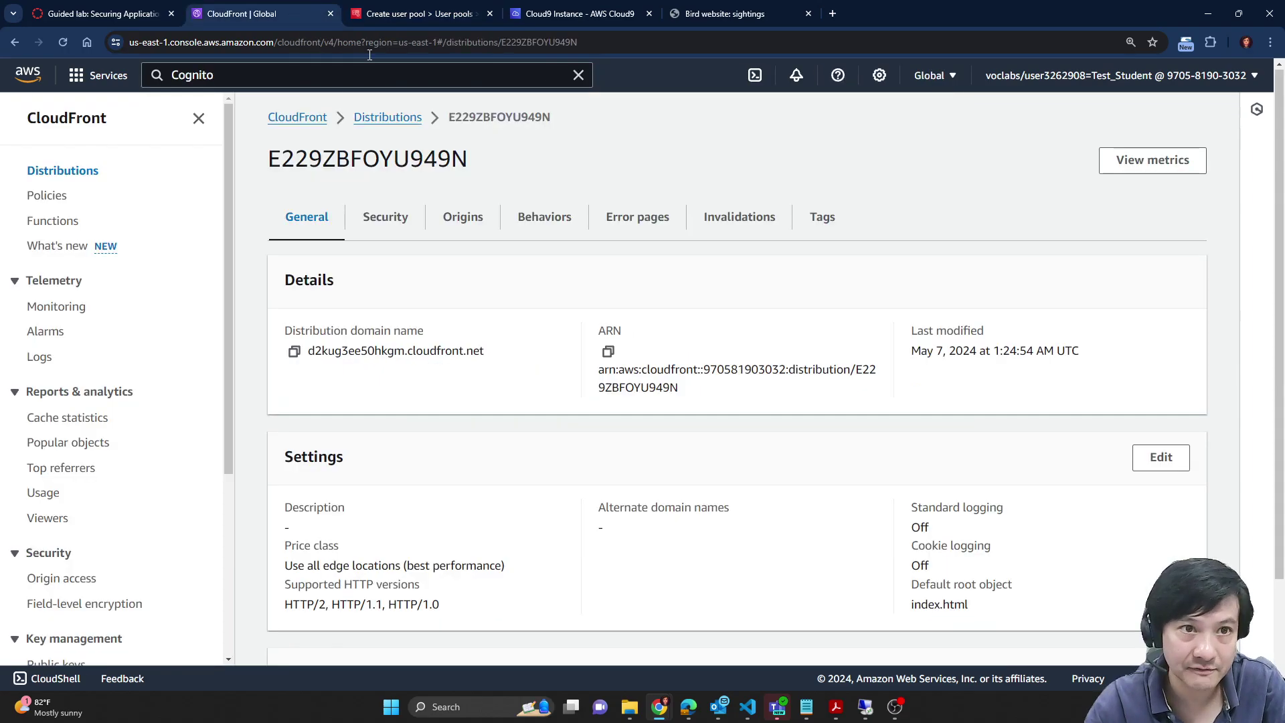
left_click(147, 6)
scroll(630, 399, "down", 1)
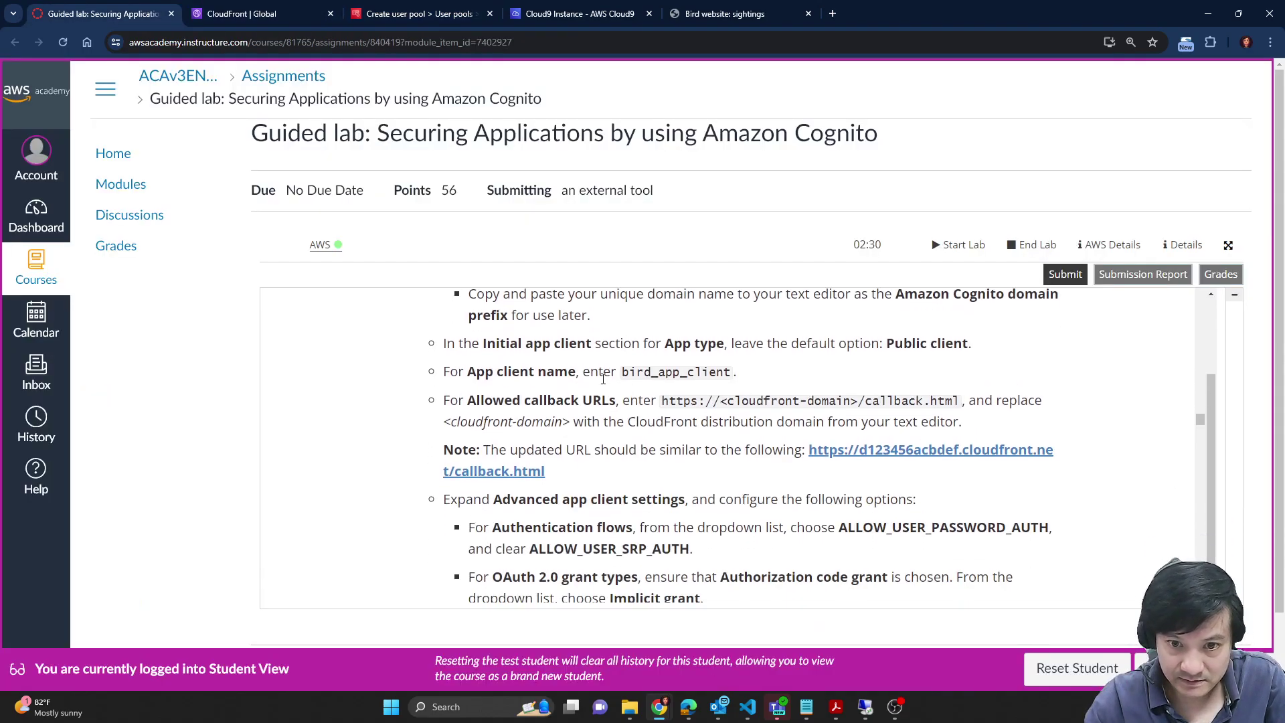
scroll(653, 390, "up", 2)
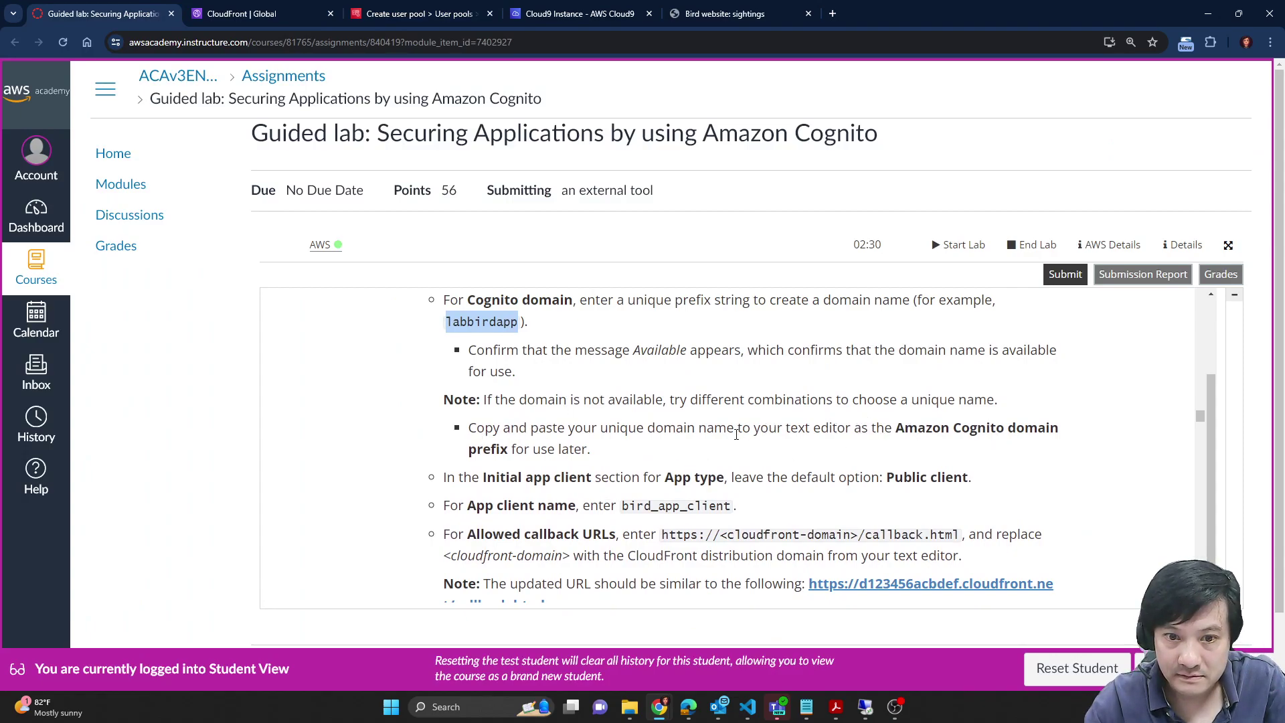
left_click_drag(469, 427, 629, 461)
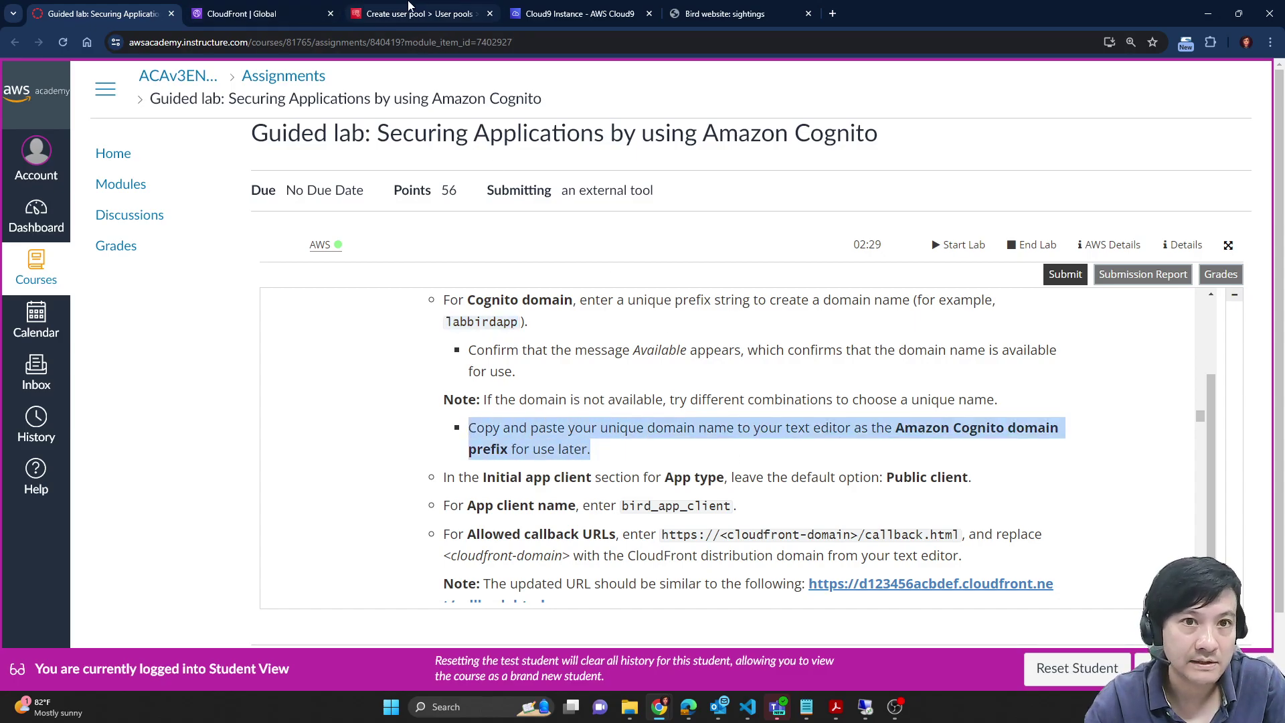
left_click(275, 8)
left_click(442, 7)
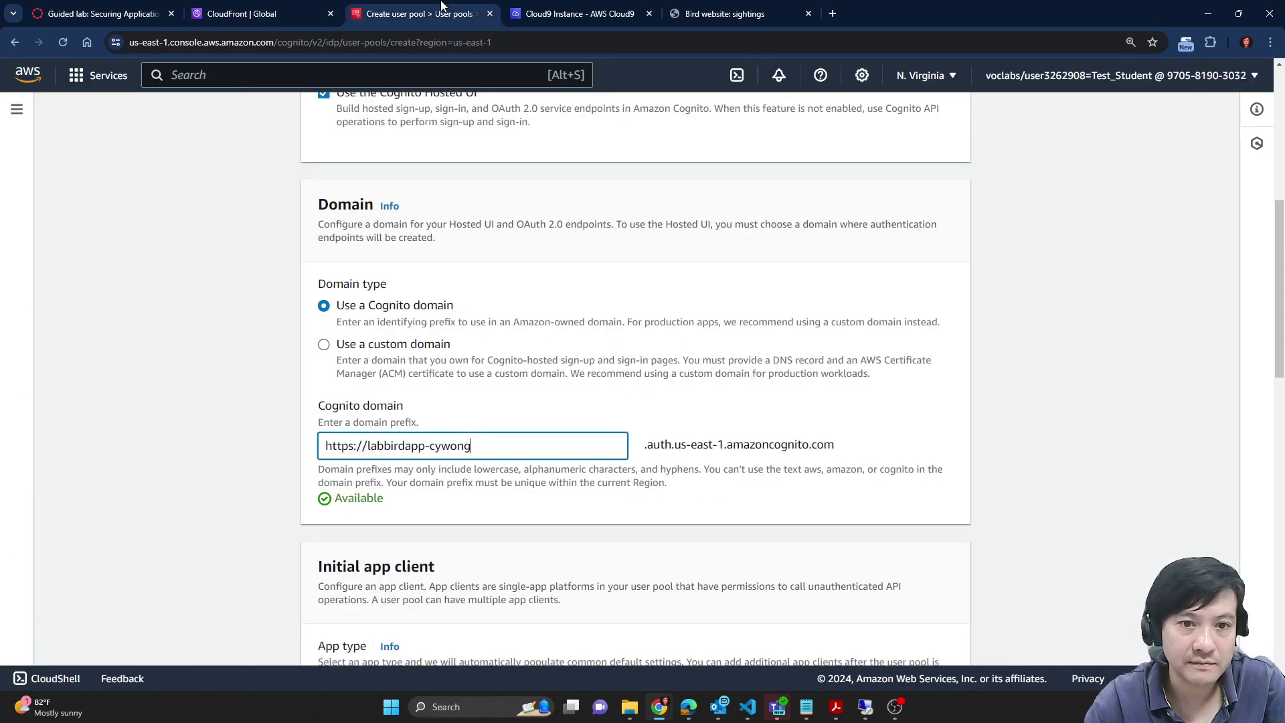
triple_click(491, 451)
key("ctrl+c")
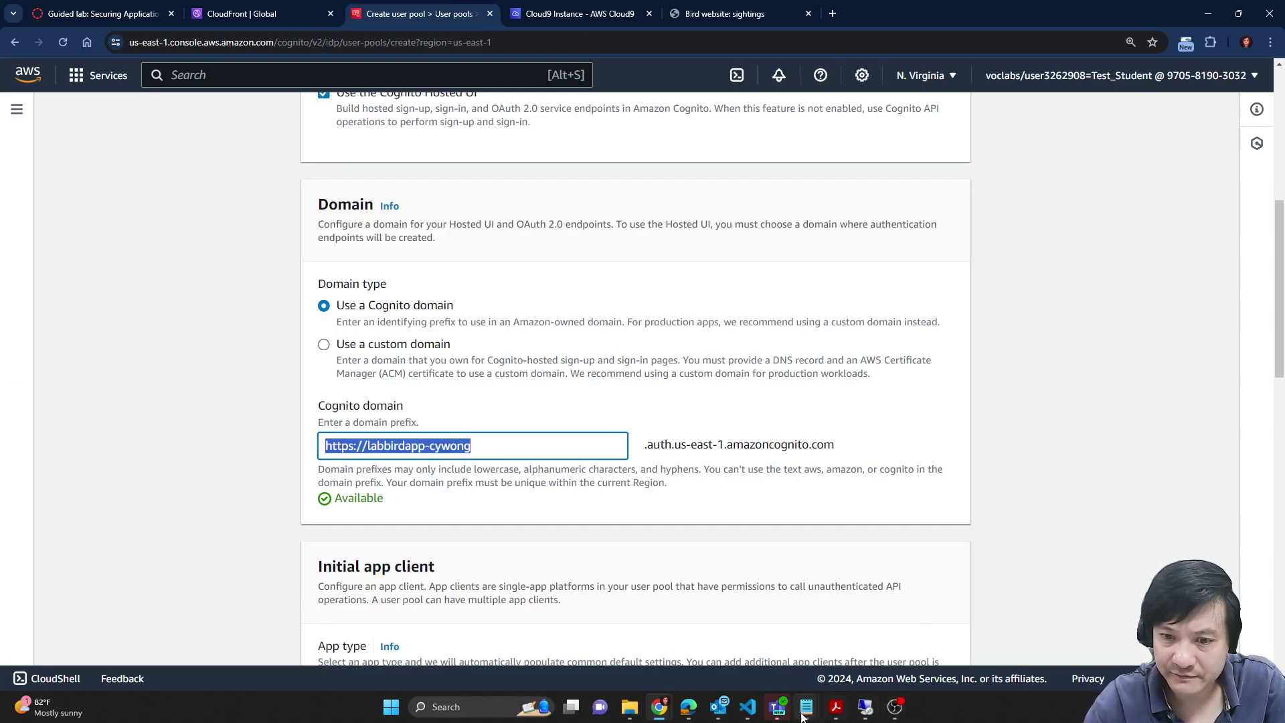
Step: Paste the domain prefix and its .auth.us-east-1.amazoncognito.com suffix onto the Notepad prefix line
left_click(807, 707)
left_click(853, 646)
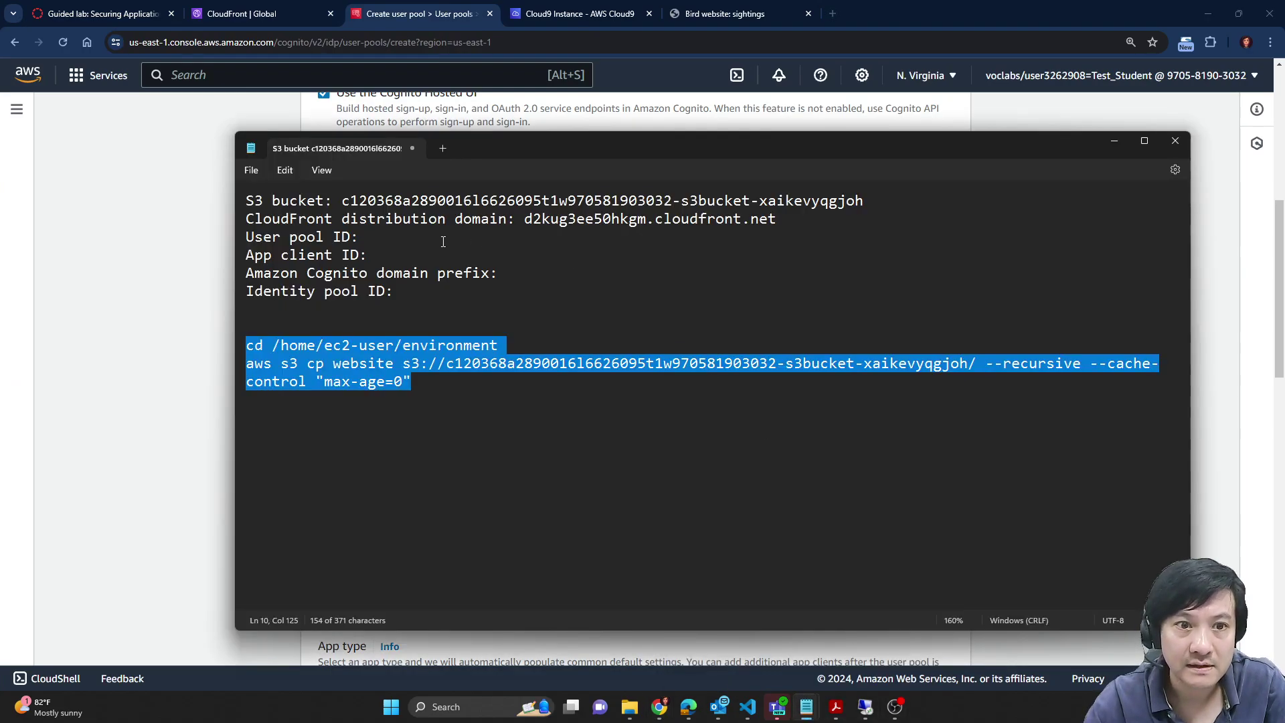
left_click(508, 274)
key("ctrl+v")
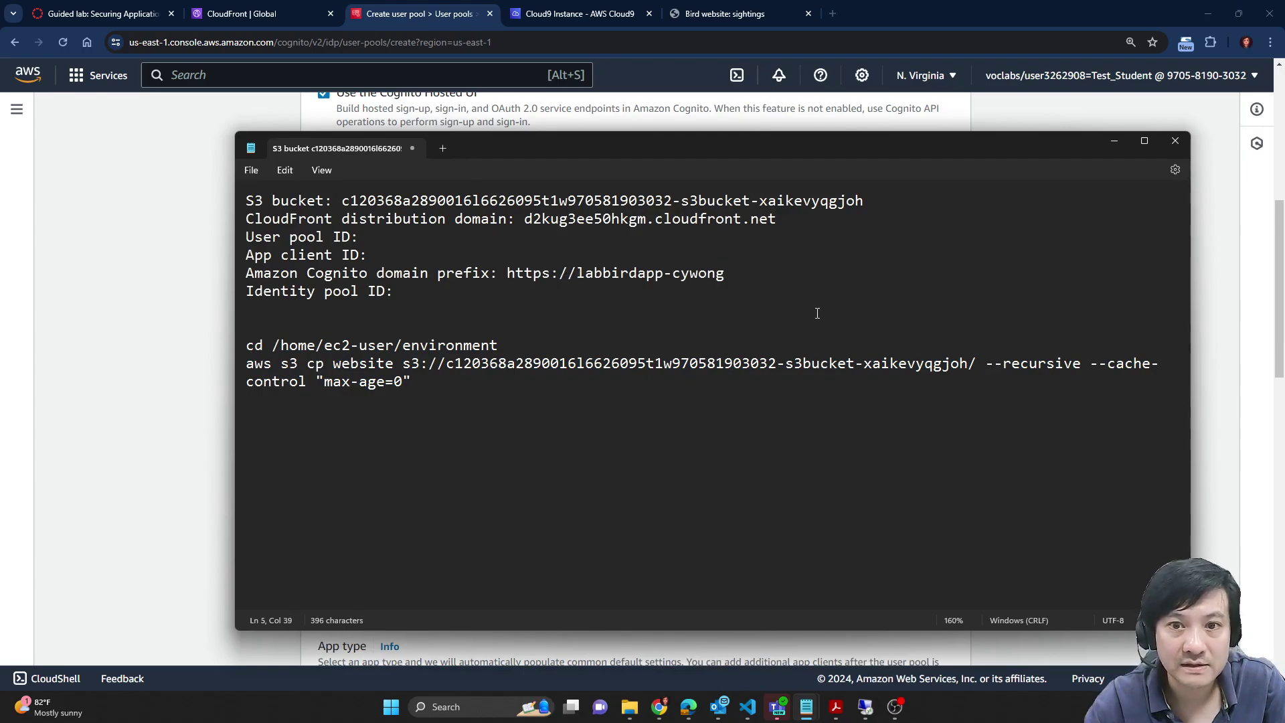
key("alt+Tab")
left_click_drag(651, 445, 889, 446)
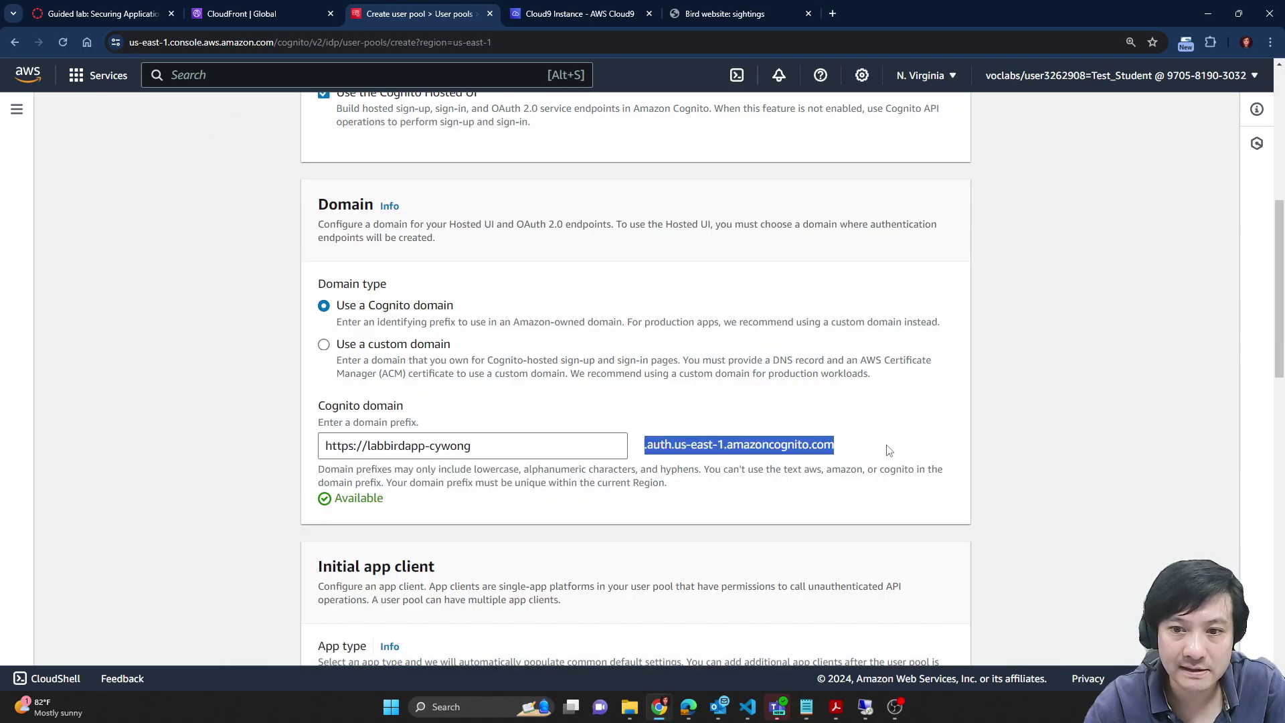
key("alt+Tab")
type(".auth.us-east-1.amazoncognito.com")
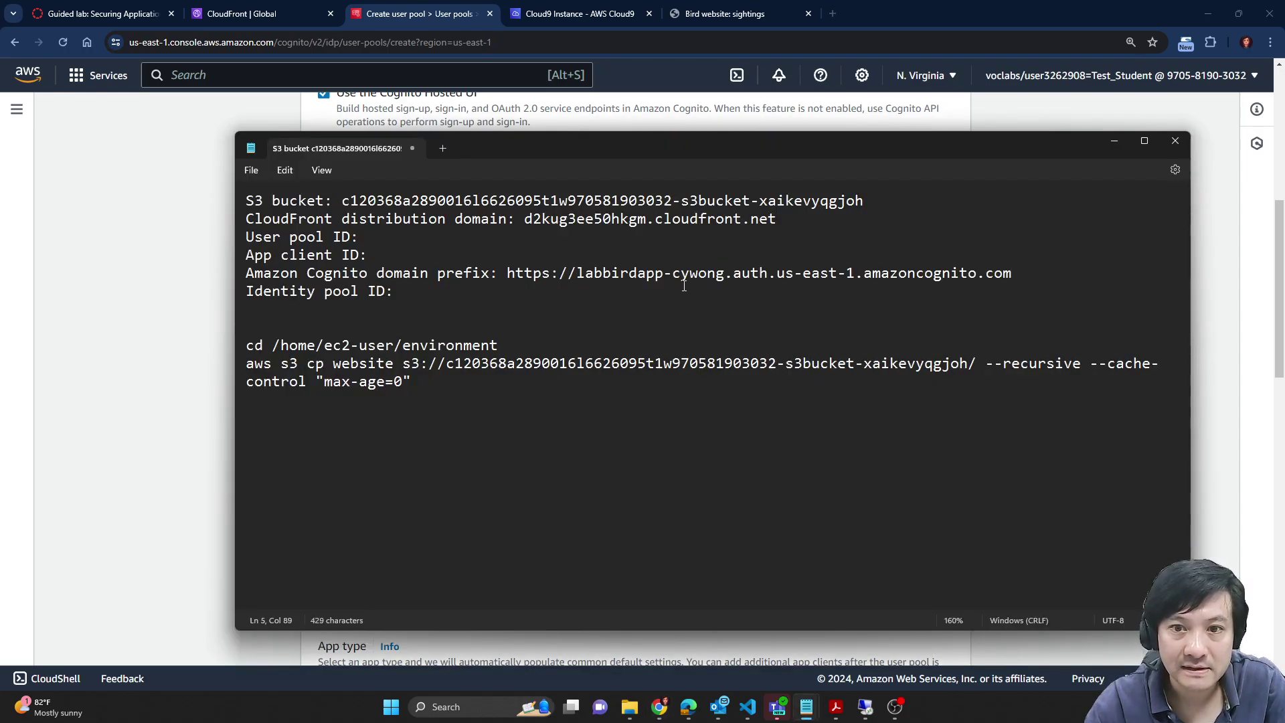
Step: Put the bare prefix before the full URL and wrap the URL in parentheses
left_click_drag(577, 274, 724, 282)
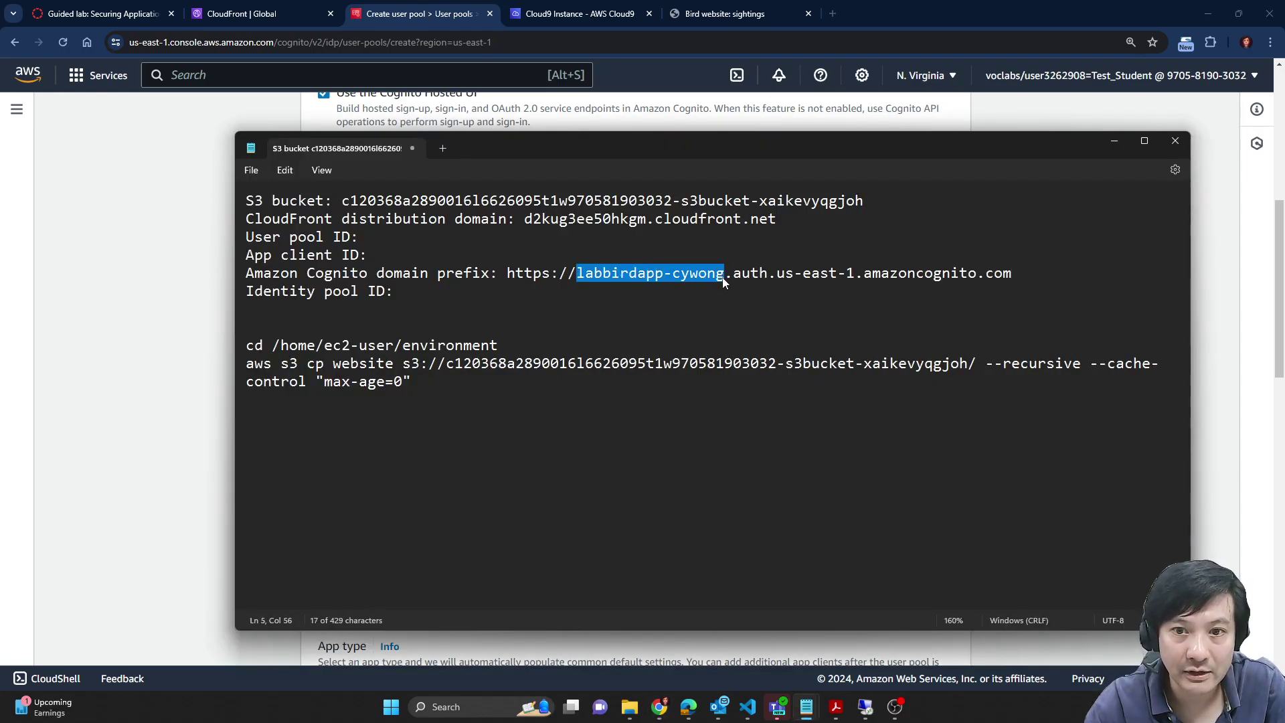
key("ctrl+c")
left_click(507, 273)
key("ctrl+v")
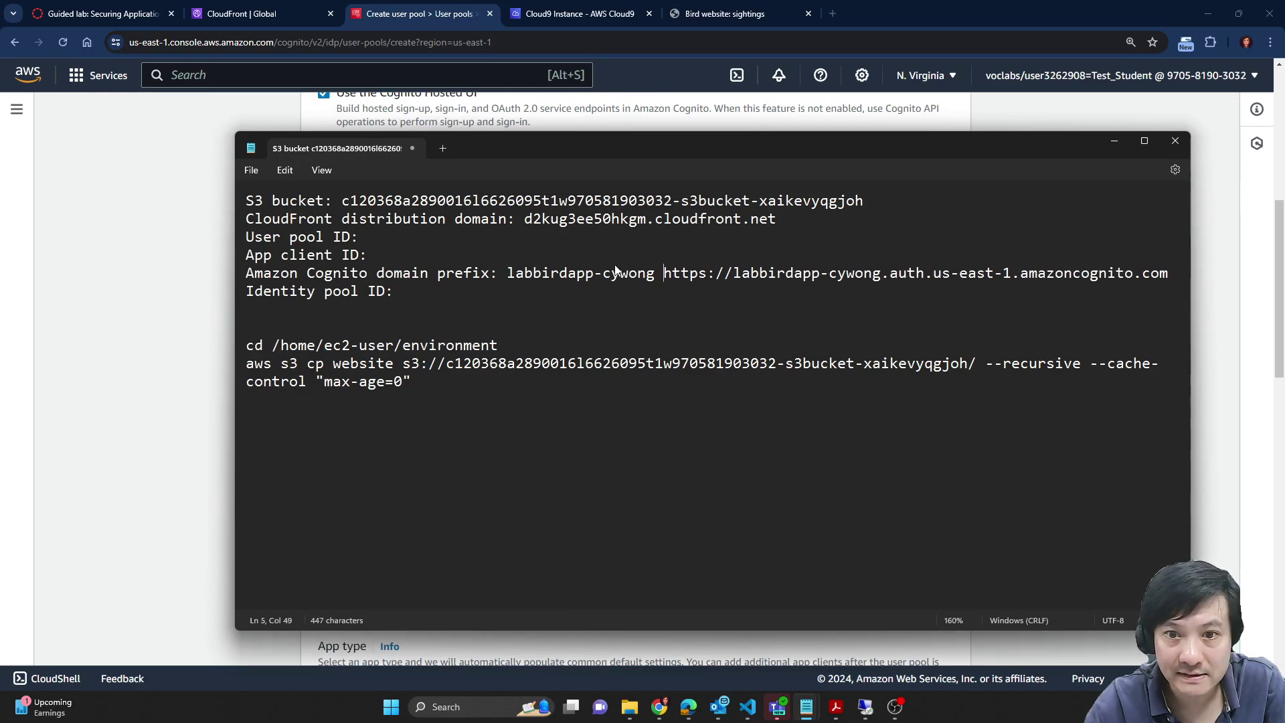
type("(")
key("End")
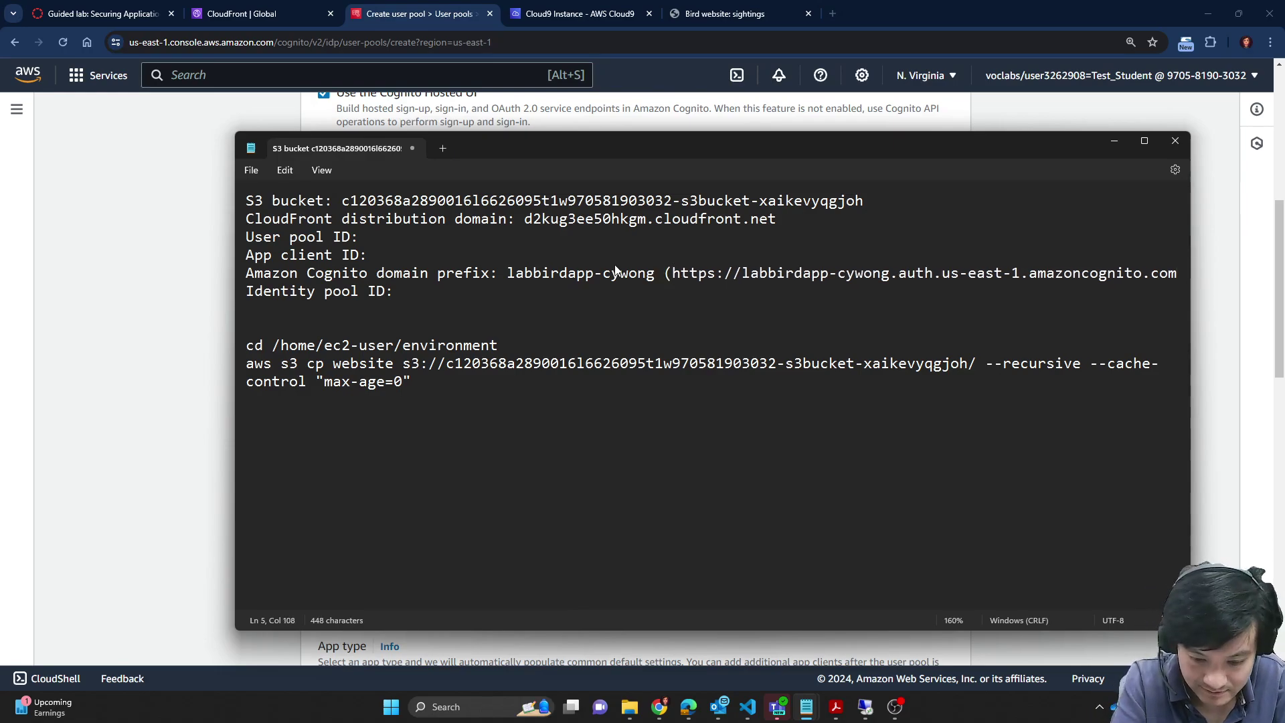
type(")")
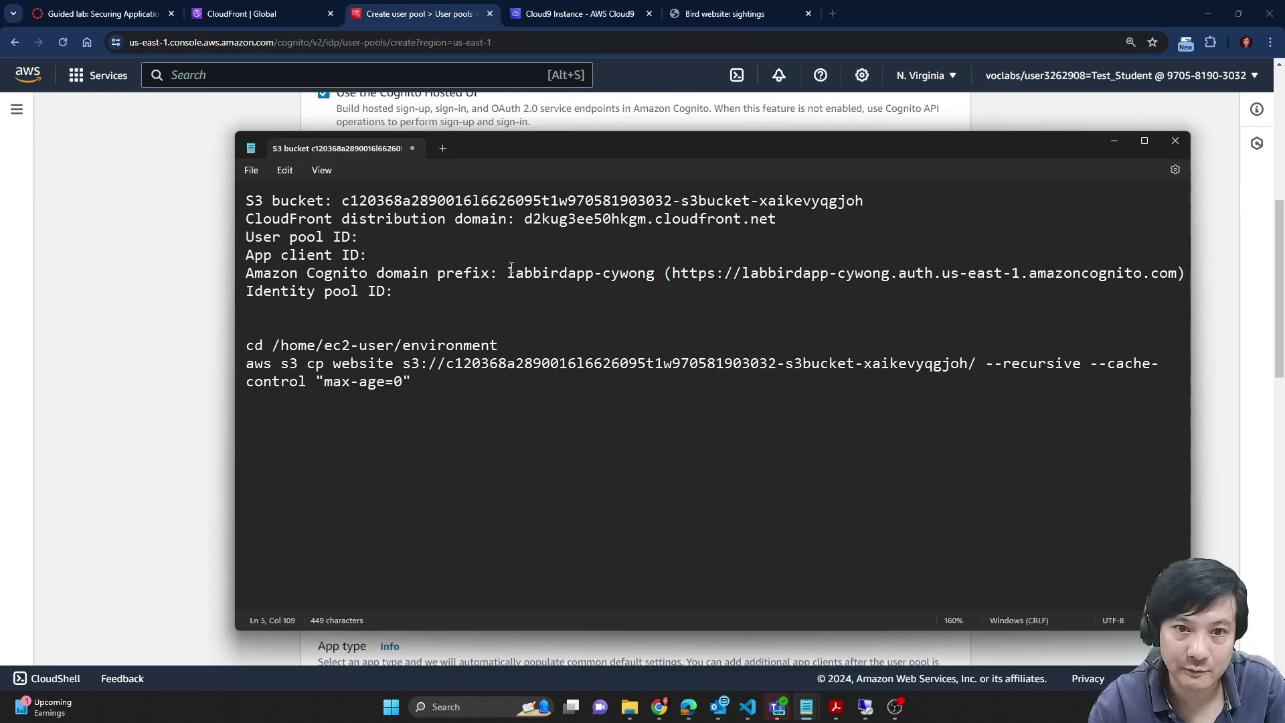
left_click_drag(511, 270, 656, 275)
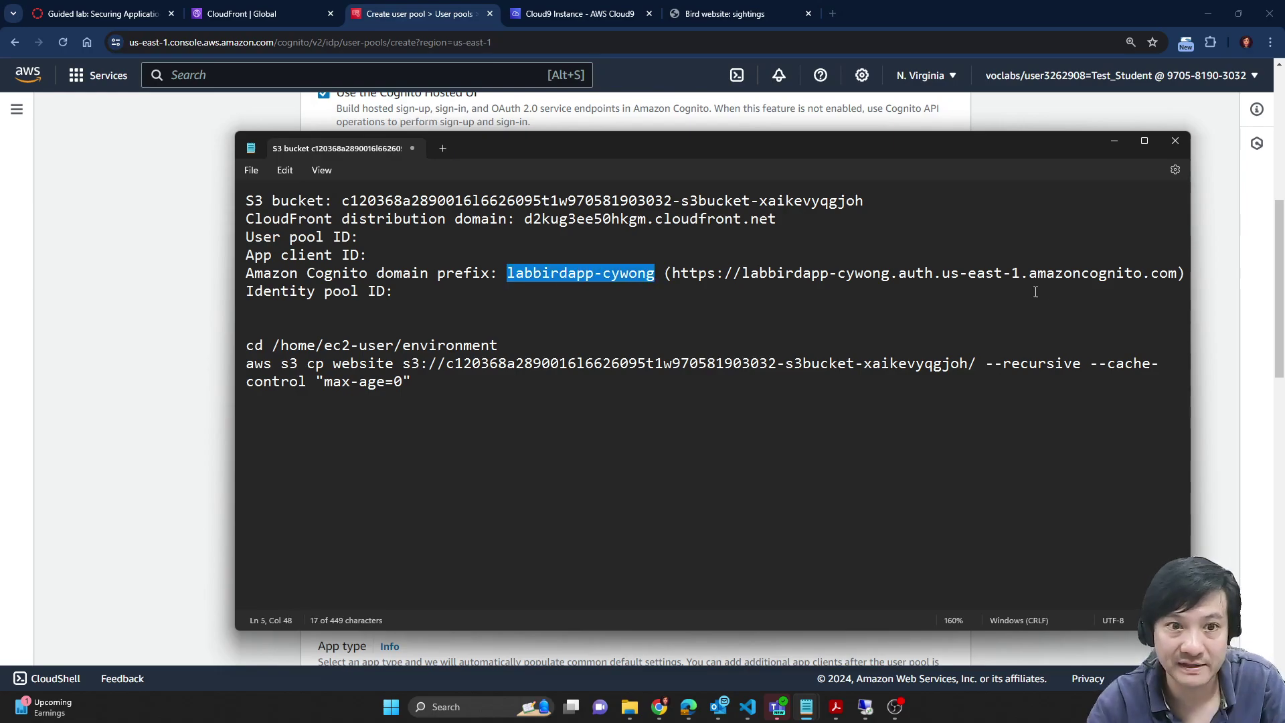
Step: Copy the app client name bird_app_client from the lab instructions
left_click(131, 339)
scroll(362, 363, "down", 5)
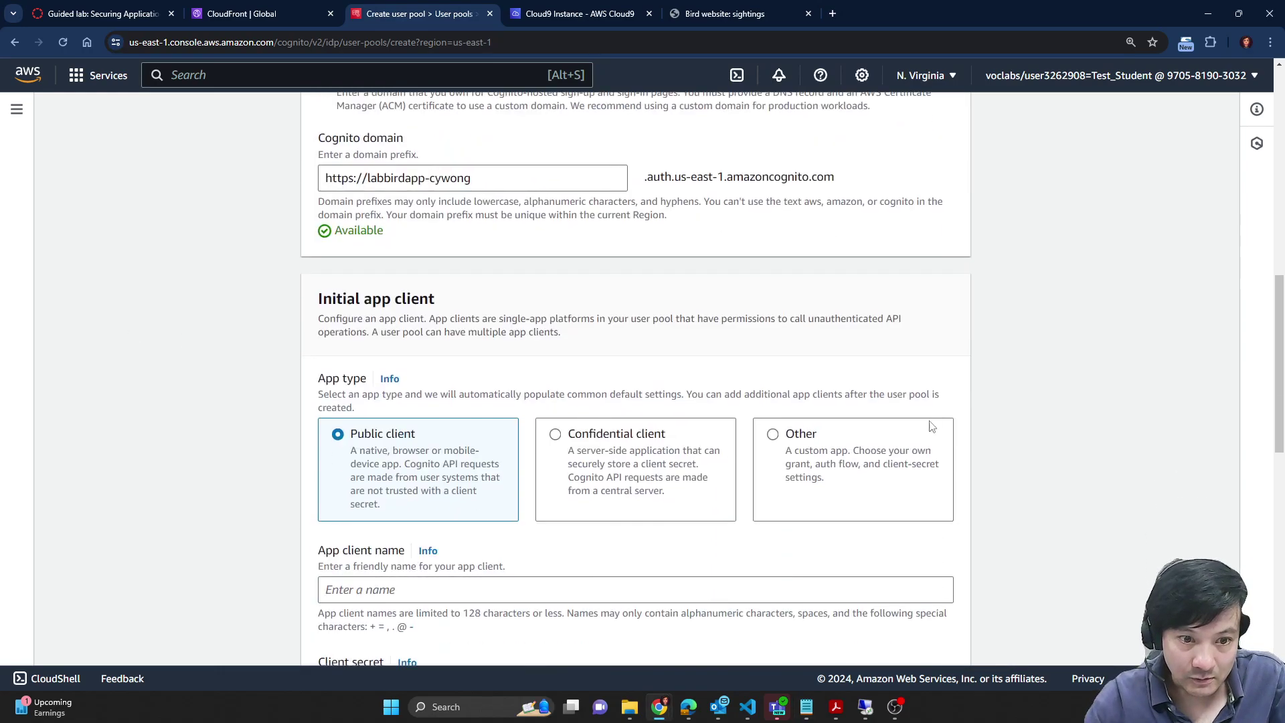
scroll(1085, 476, "down", 1)
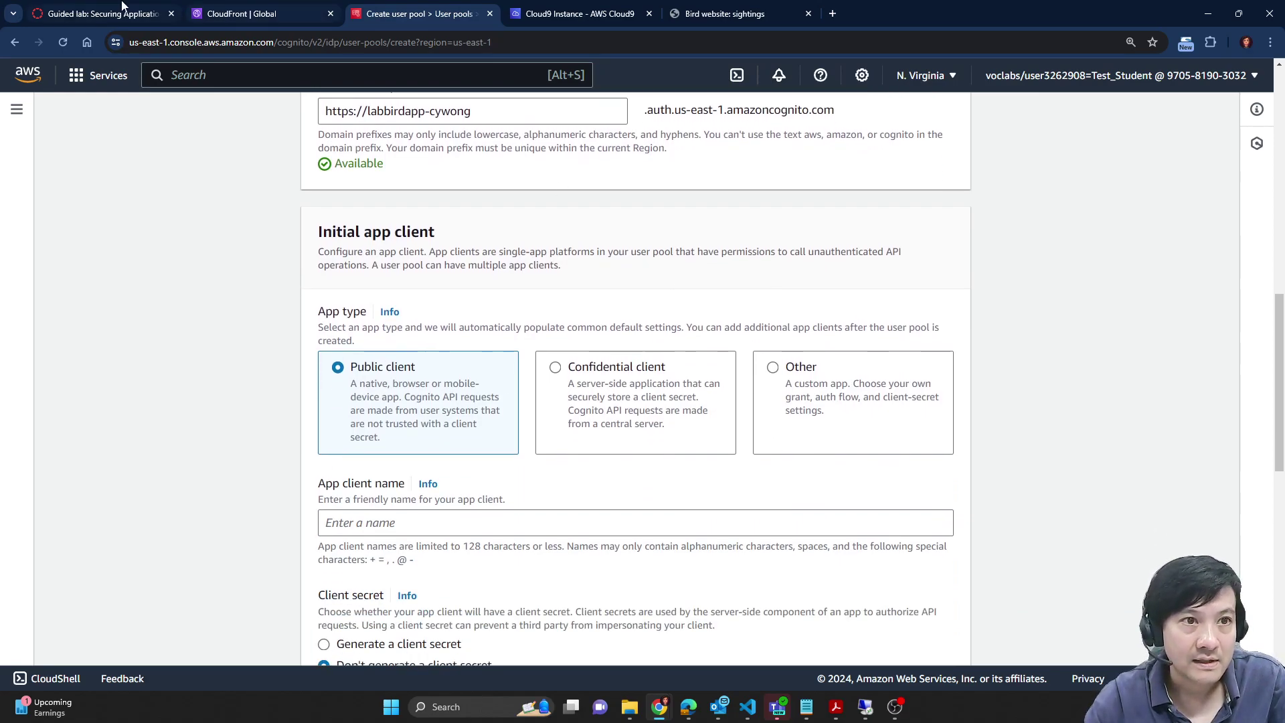
scroll(496, 395, "down", 1)
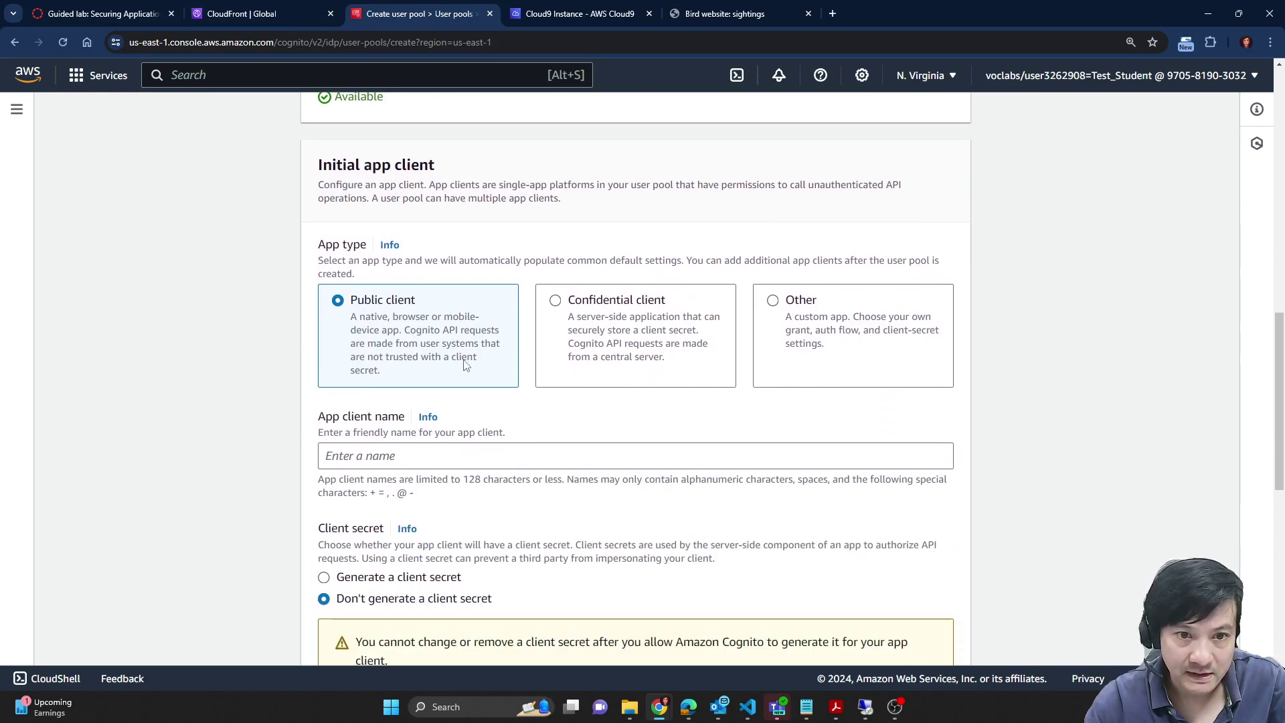
left_click(102, 9)
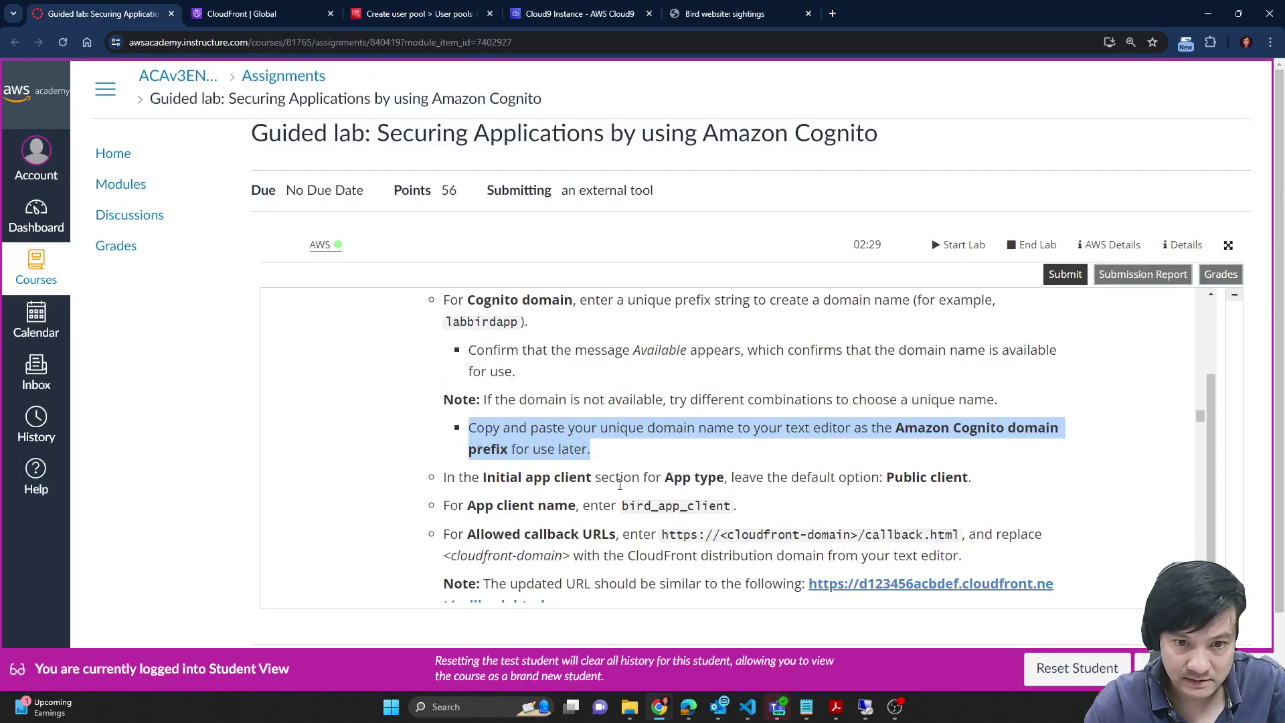
scroll(716, 434, "down", 1)
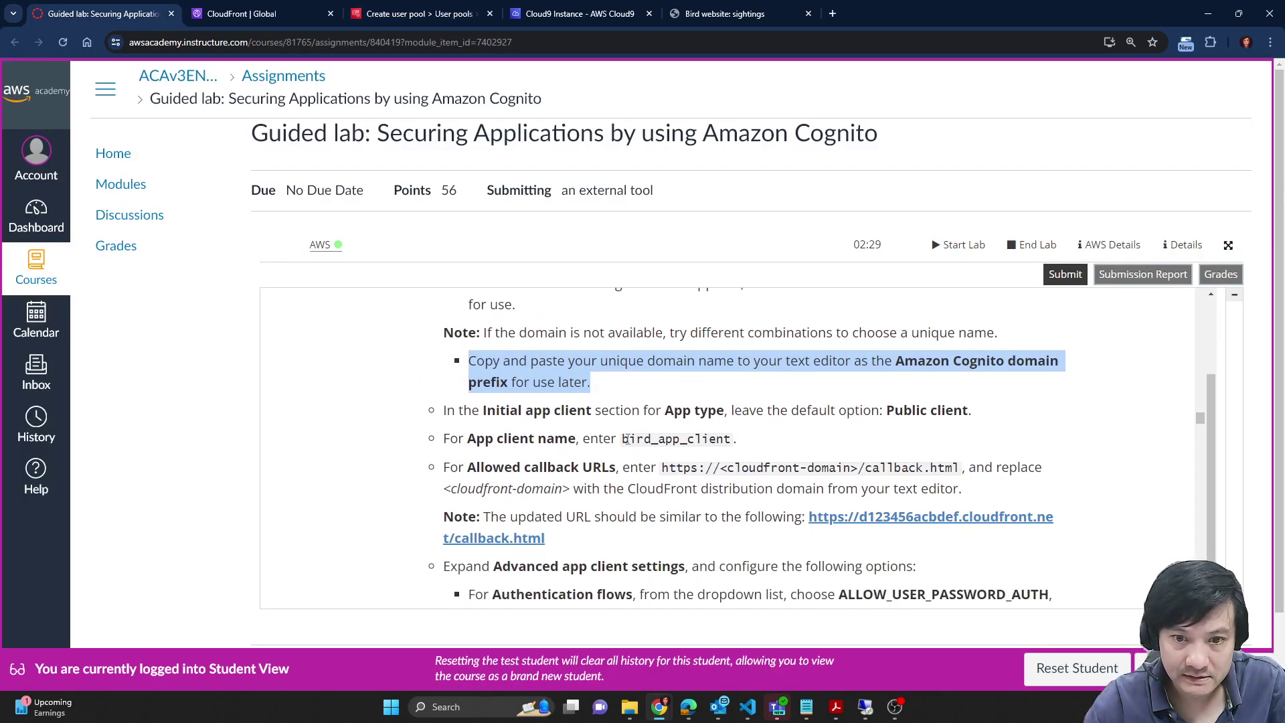
double_click(675, 440)
key("ctrl+c")
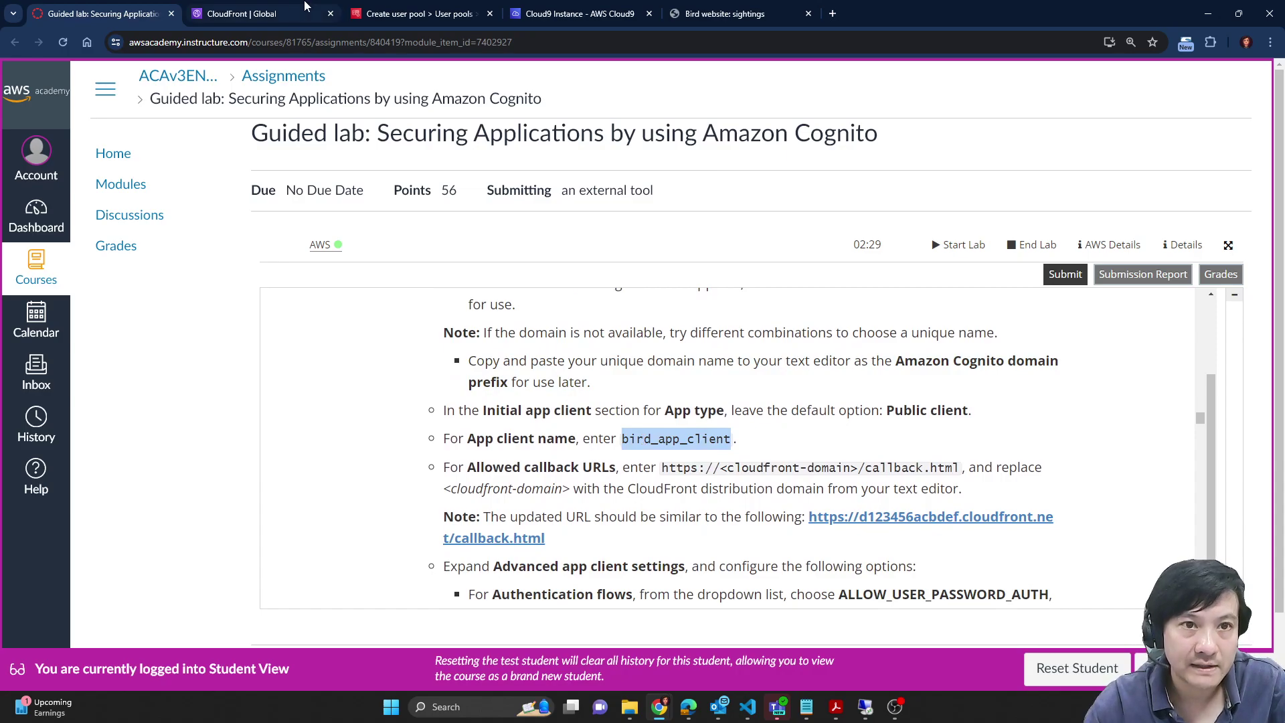
left_click(303, 8)
left_click(463, 8)
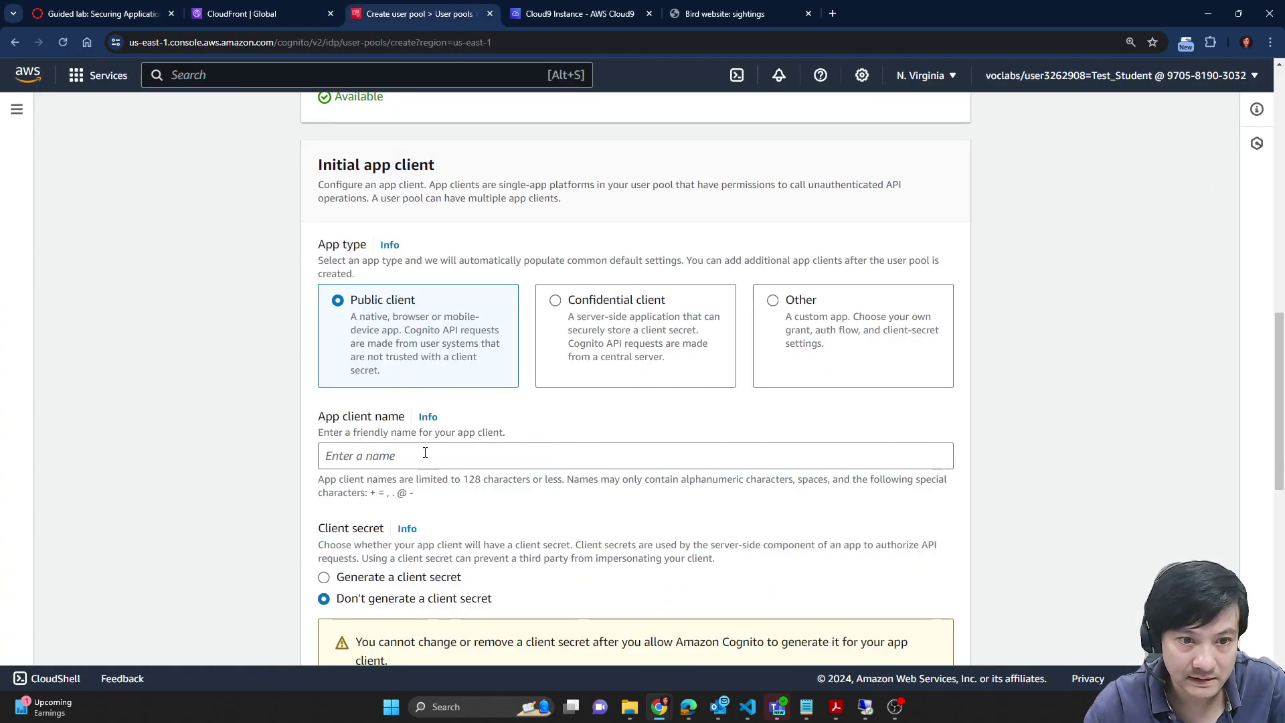
Step: Name the app client bird_app_client and keep Public client with no client secret
left_click(428, 455)
key("ctrl+v")
left_click_drag(351, 314, 414, 379)
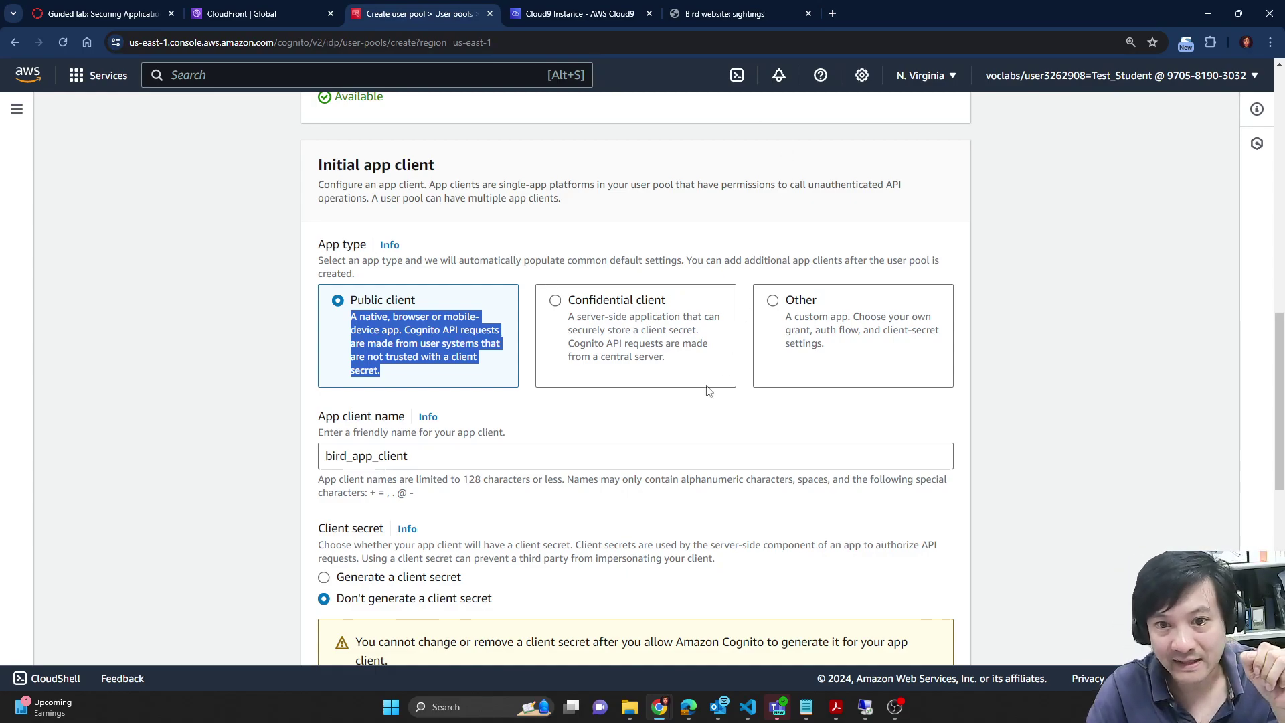
left_click_drag(675, 363, 564, 320)
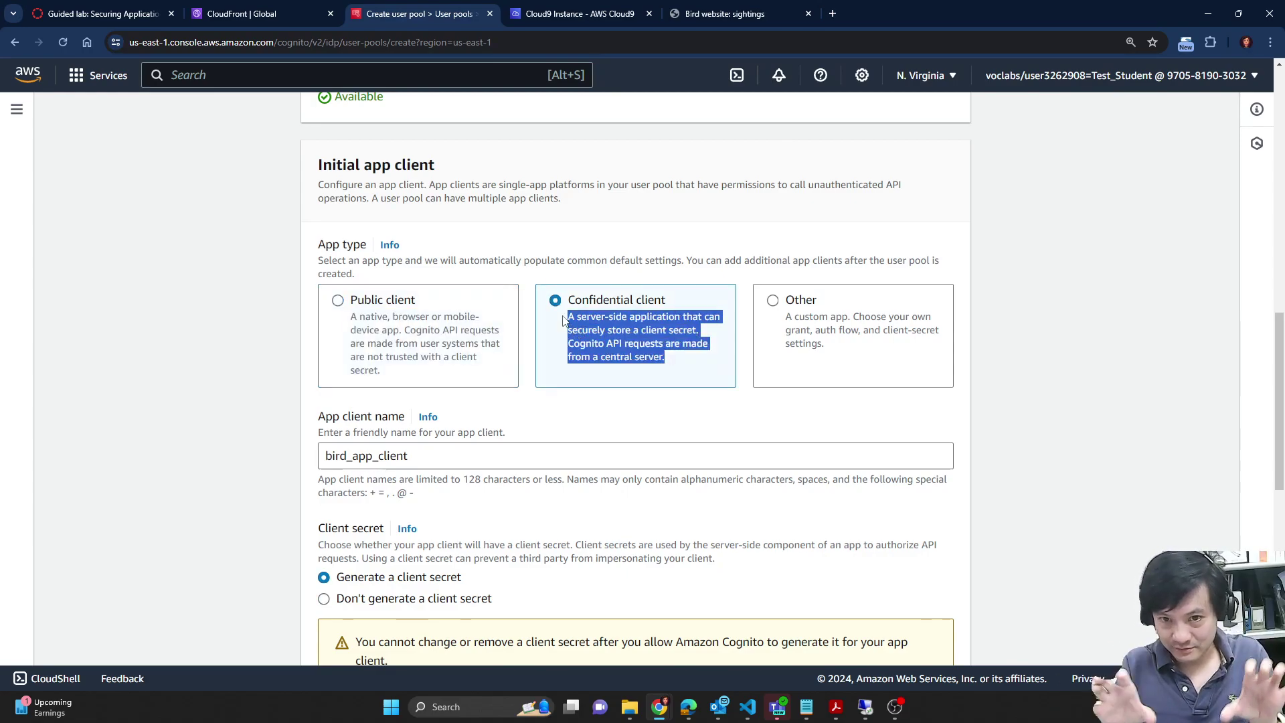
left_click(435, 320)
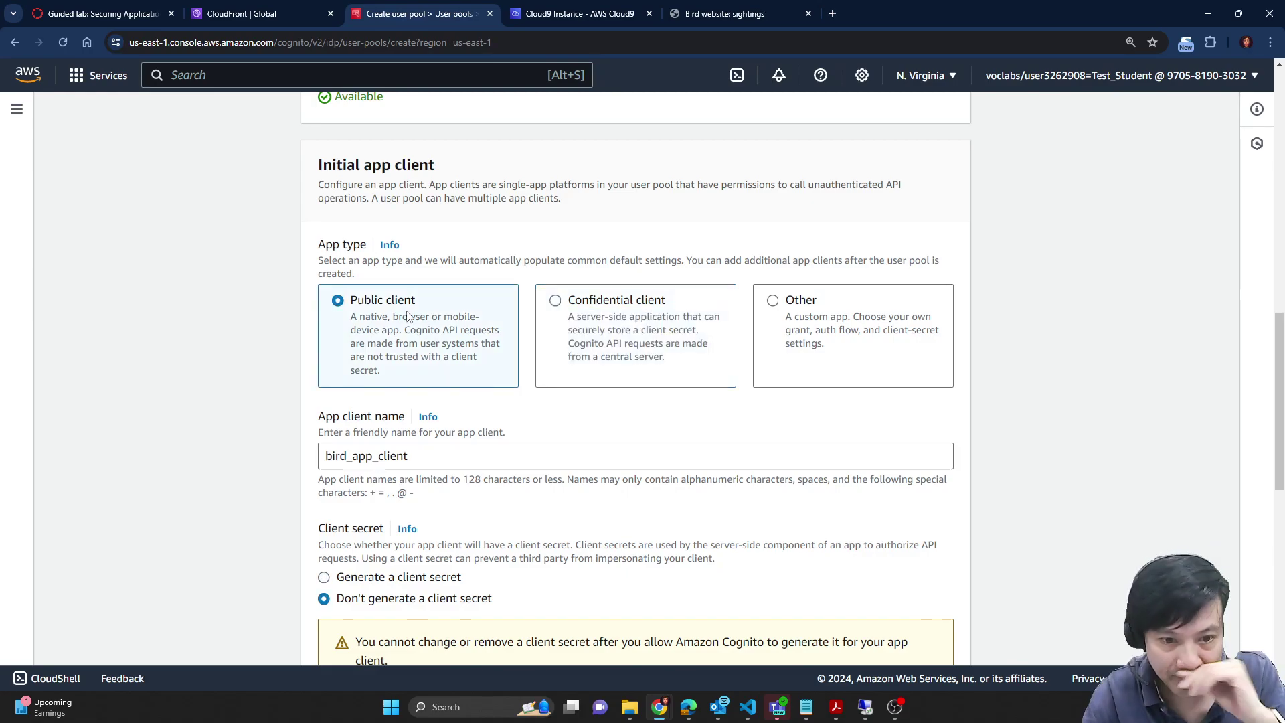
scroll(850, 328, "down", 3)
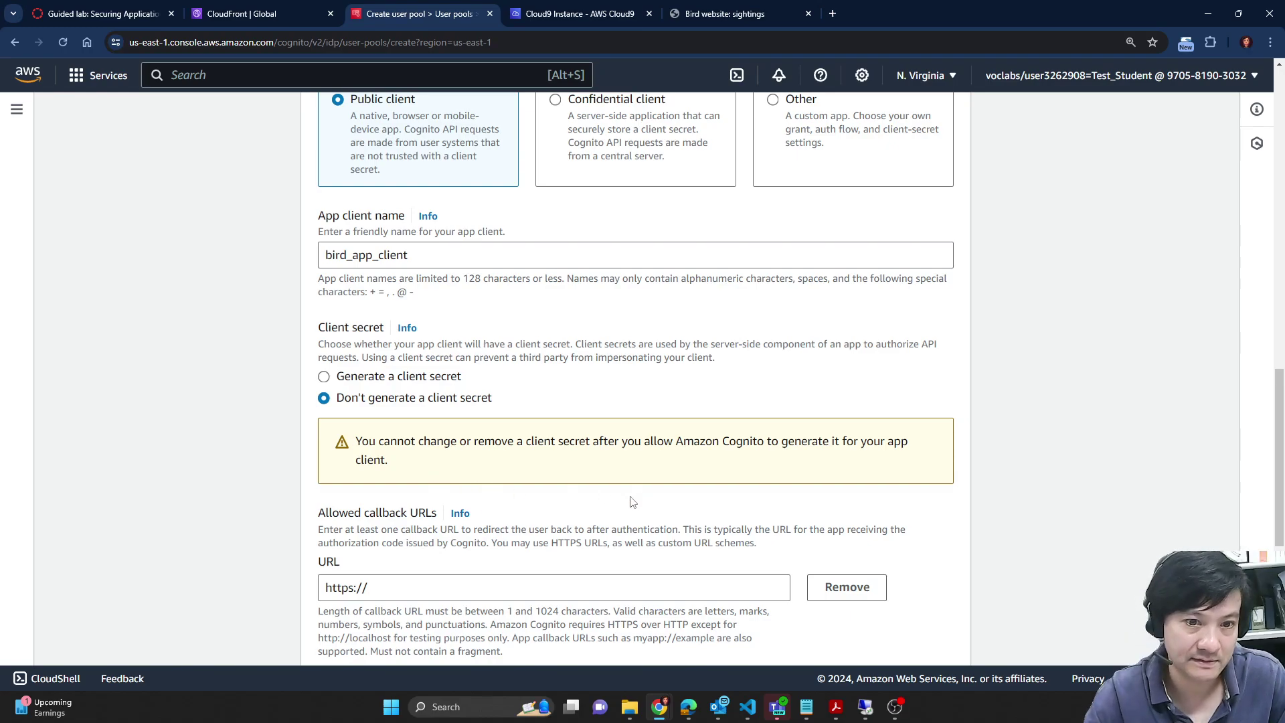
left_click(122, 9)
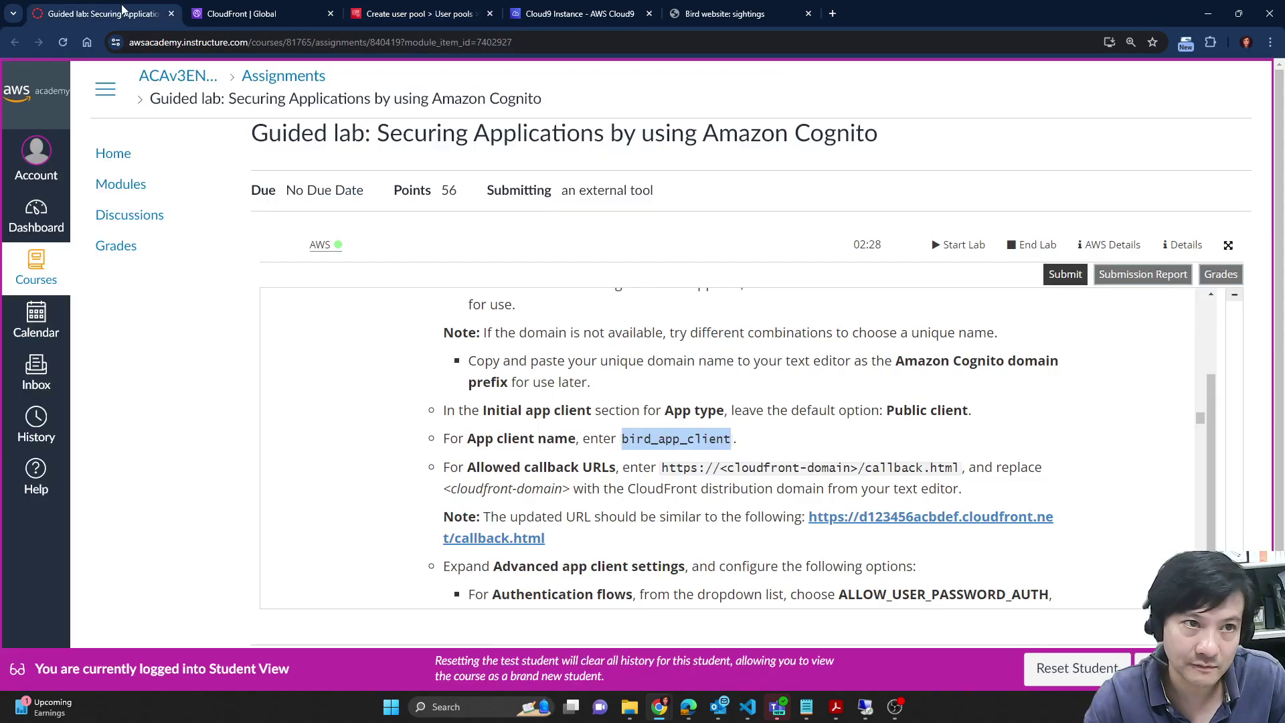
scroll(689, 415, "down", 1)
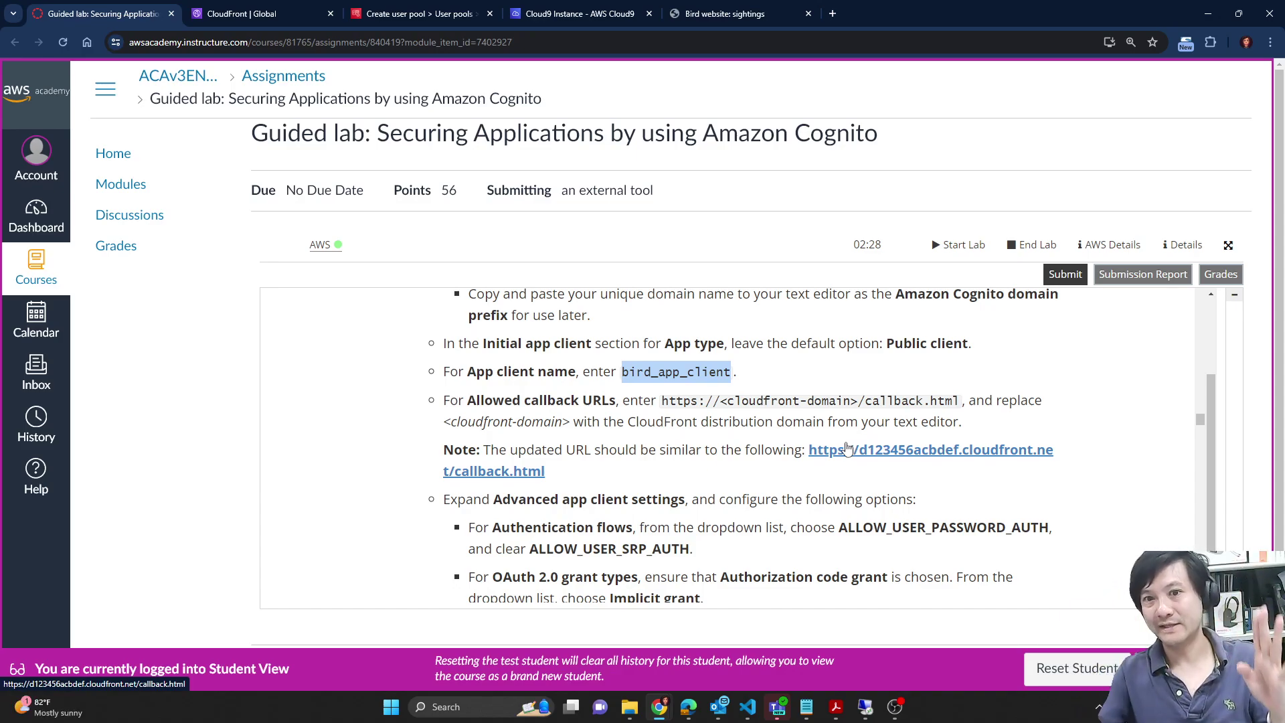
scroll(824, 462, "up", 3)
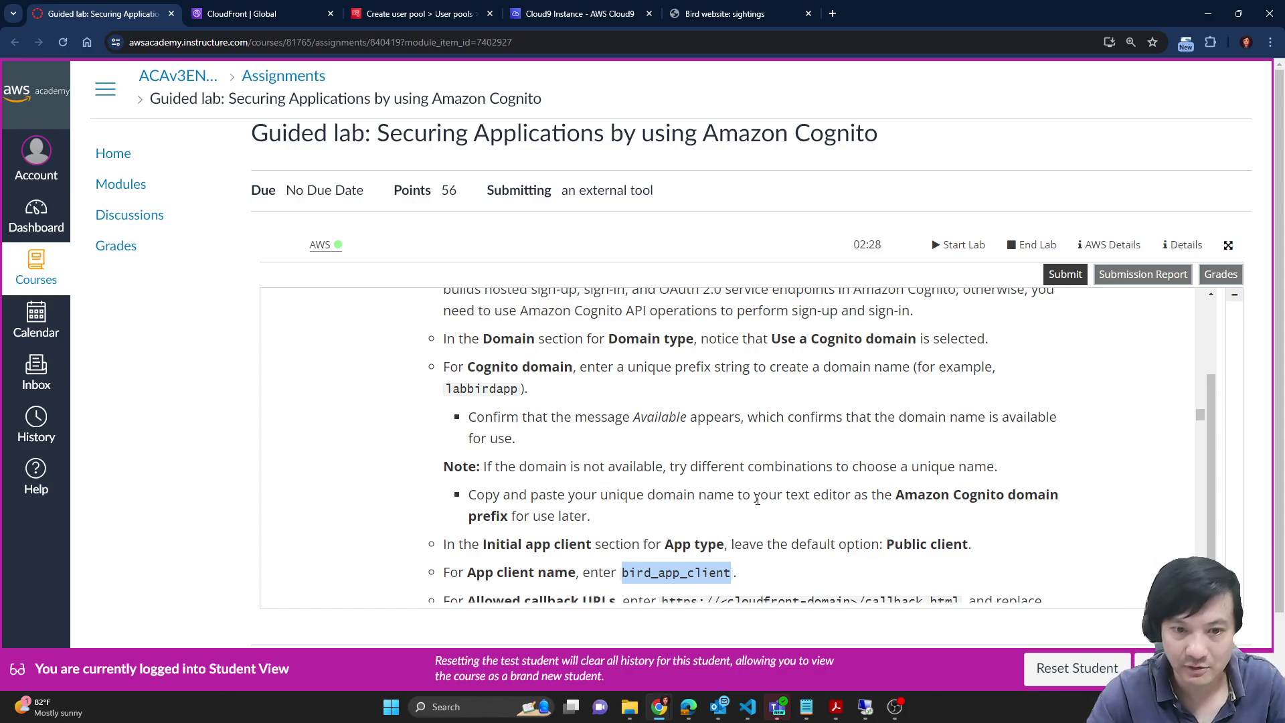
scroll(864, 423, "down", 3)
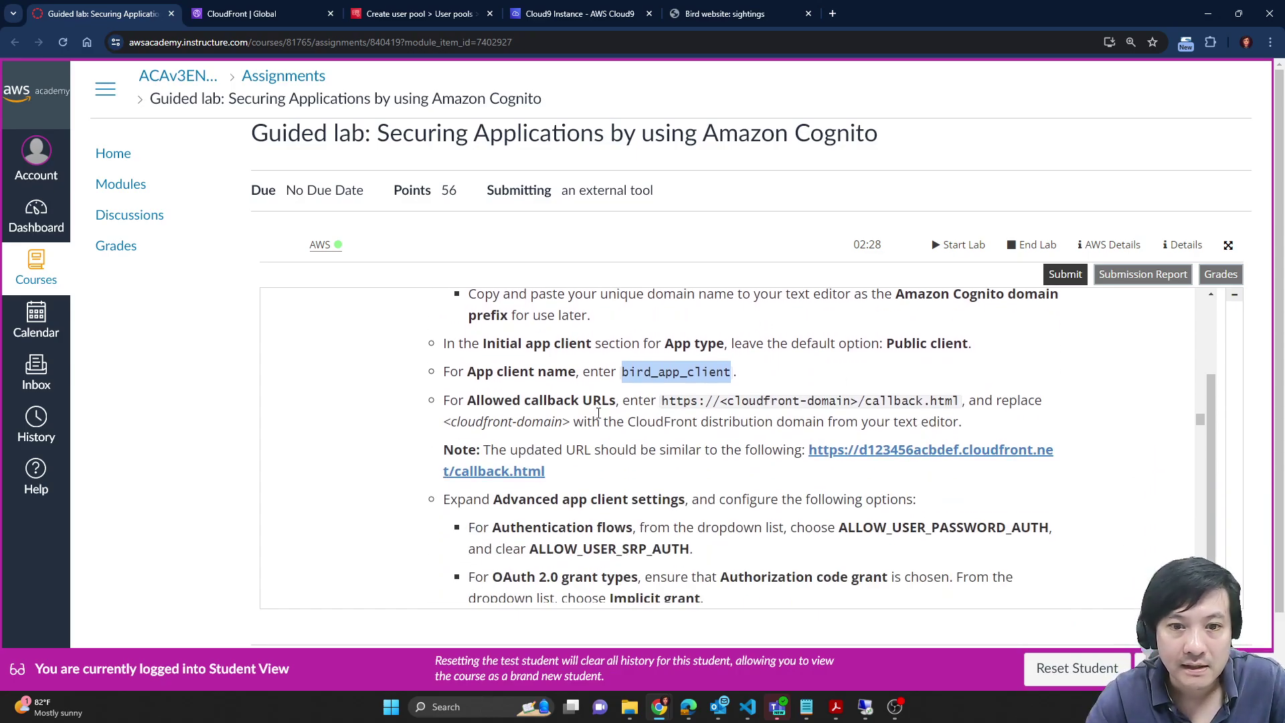
left_click(428, 14)
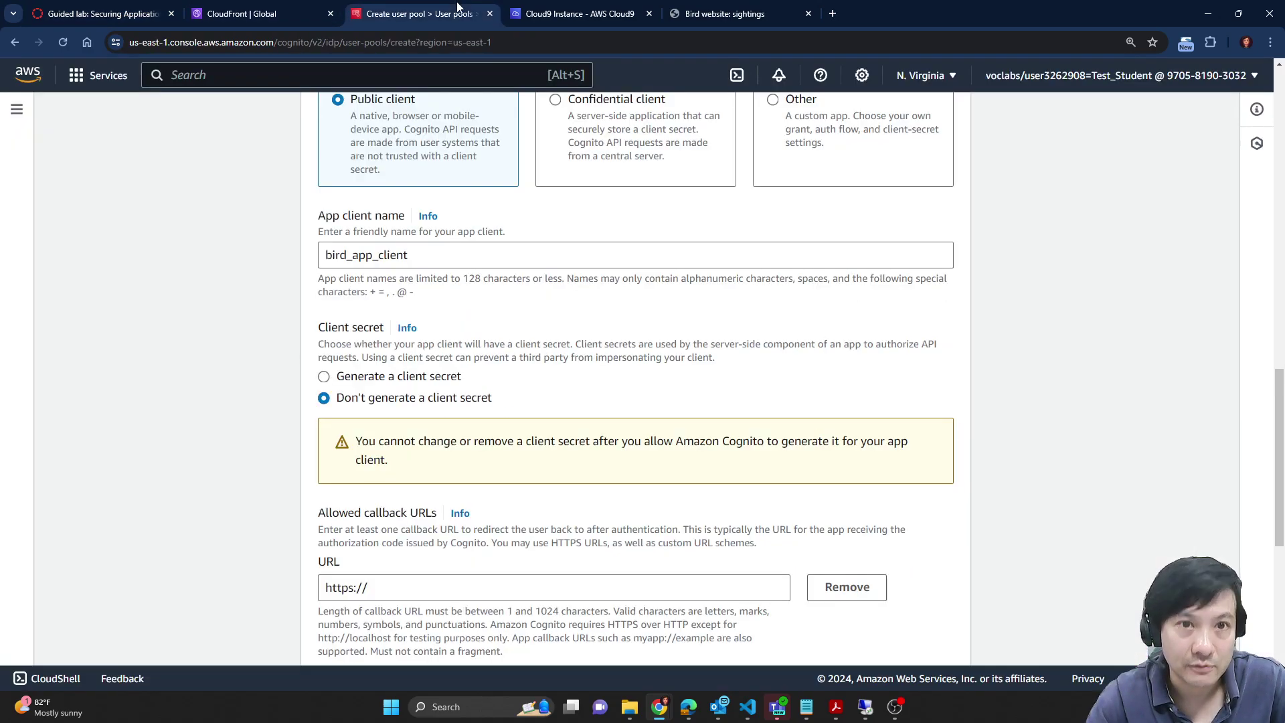
scroll(526, 456, "down", 2)
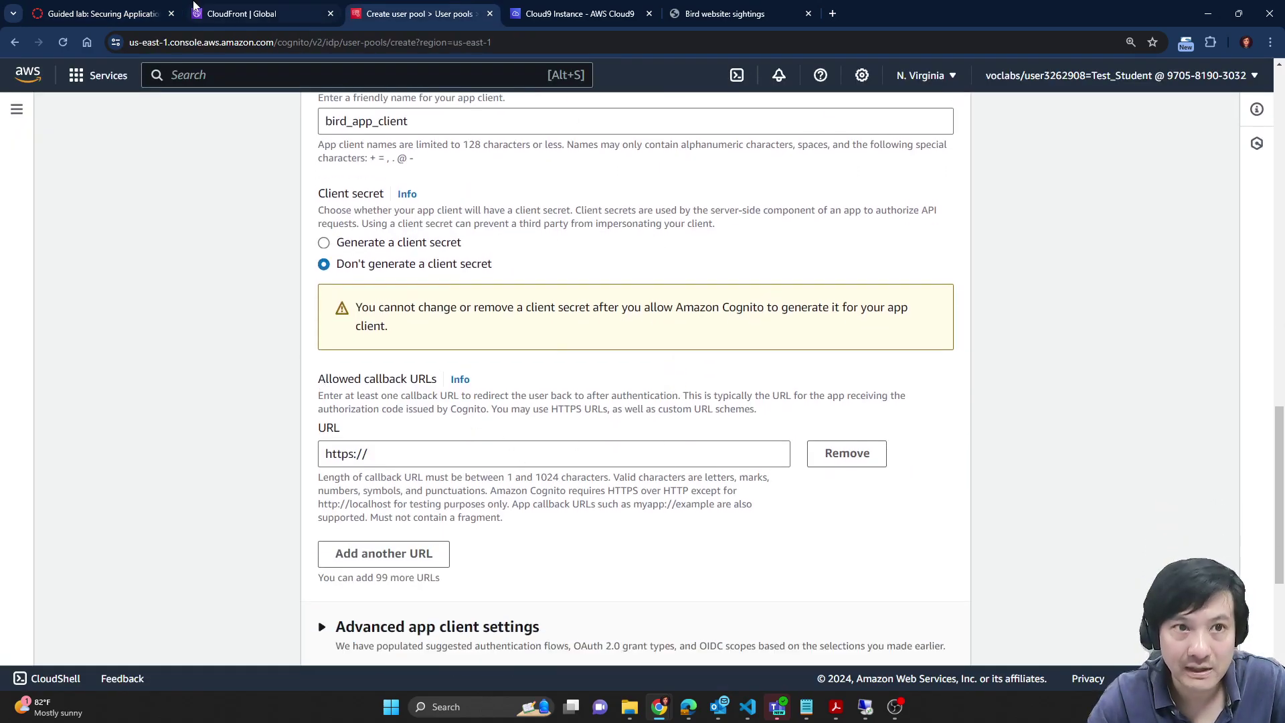
left_click(274, 8)
left_click(100, 13)
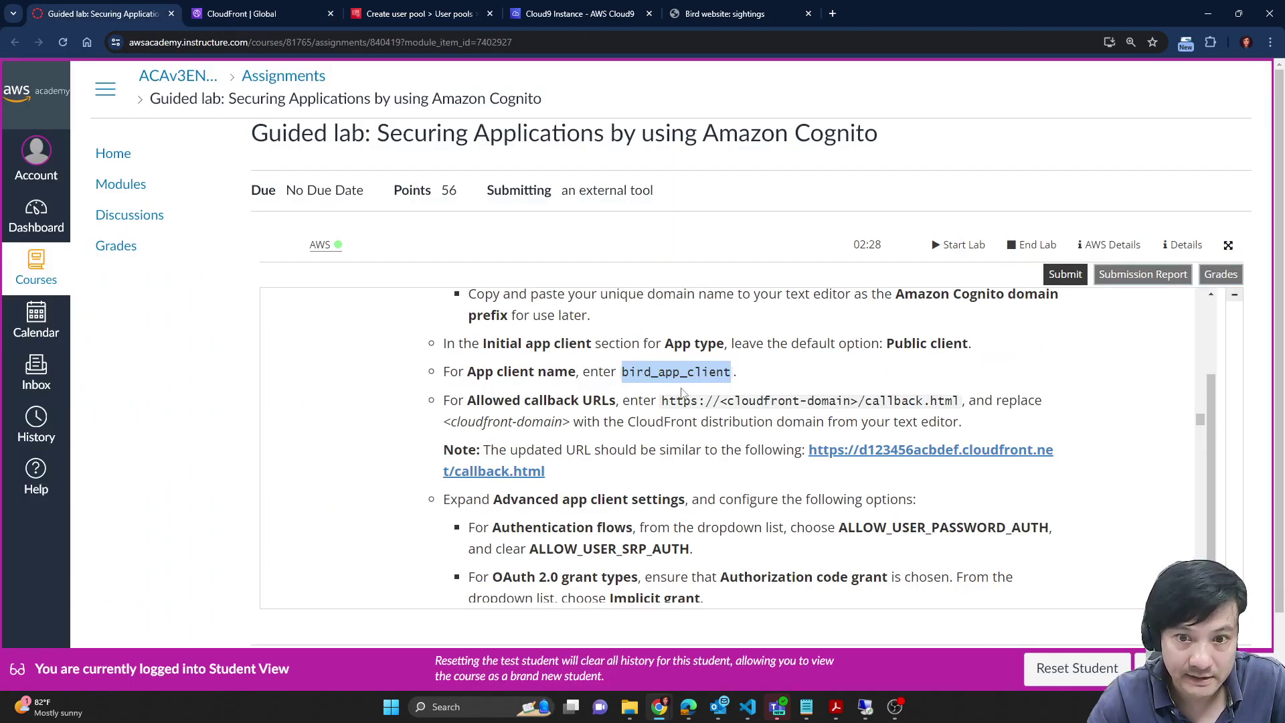
left_click_drag(663, 401, 959, 398)
mouse_move(807, 707)
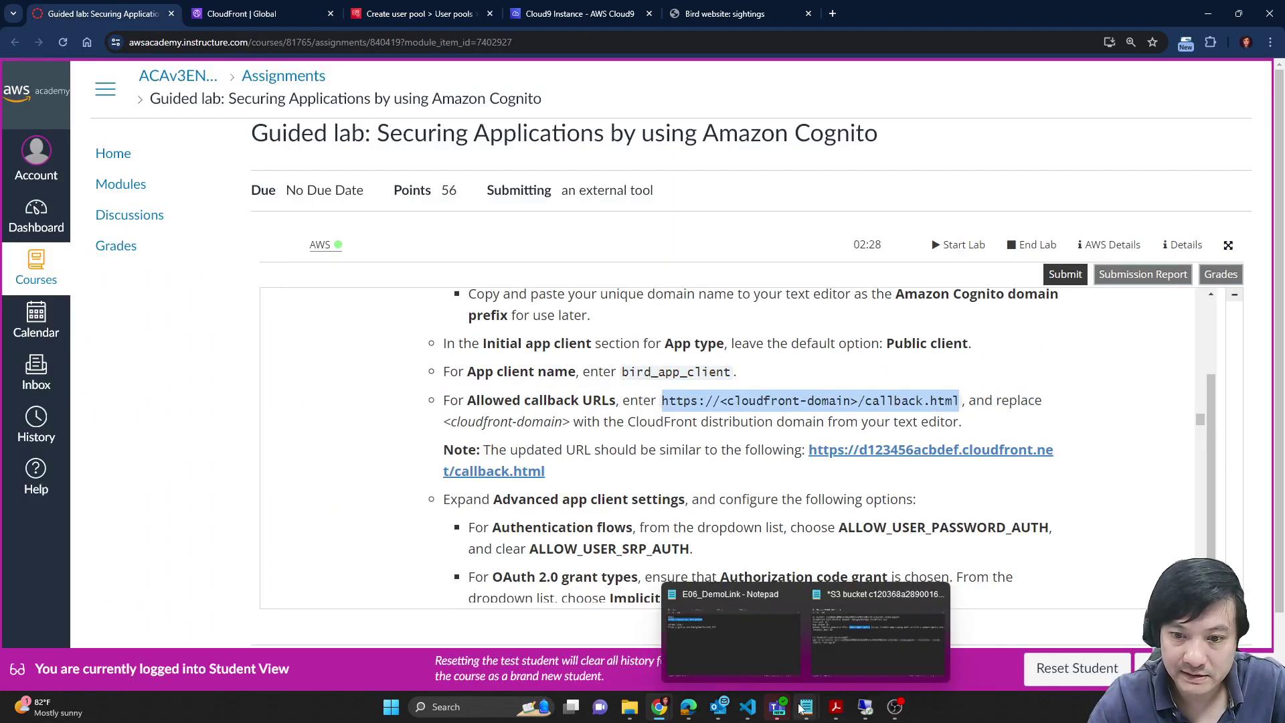
left_click(862, 650)
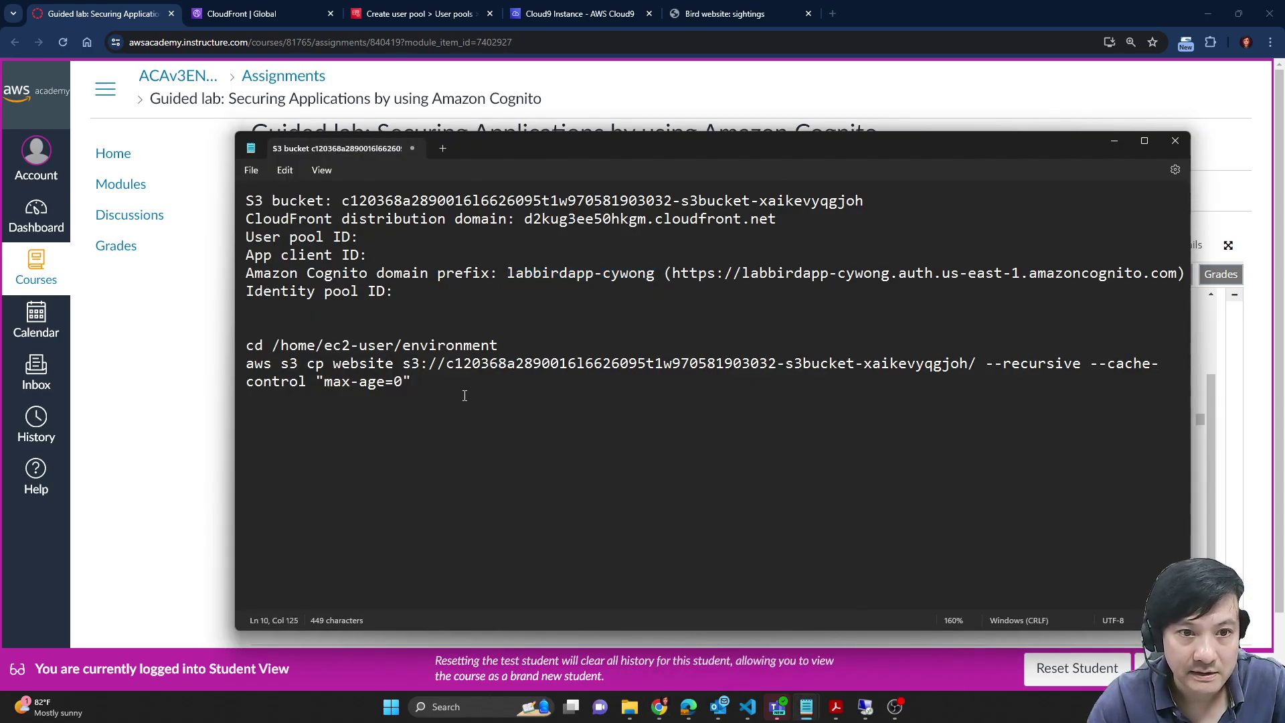
key("Return")
key("Return")
key("ctrl+v")
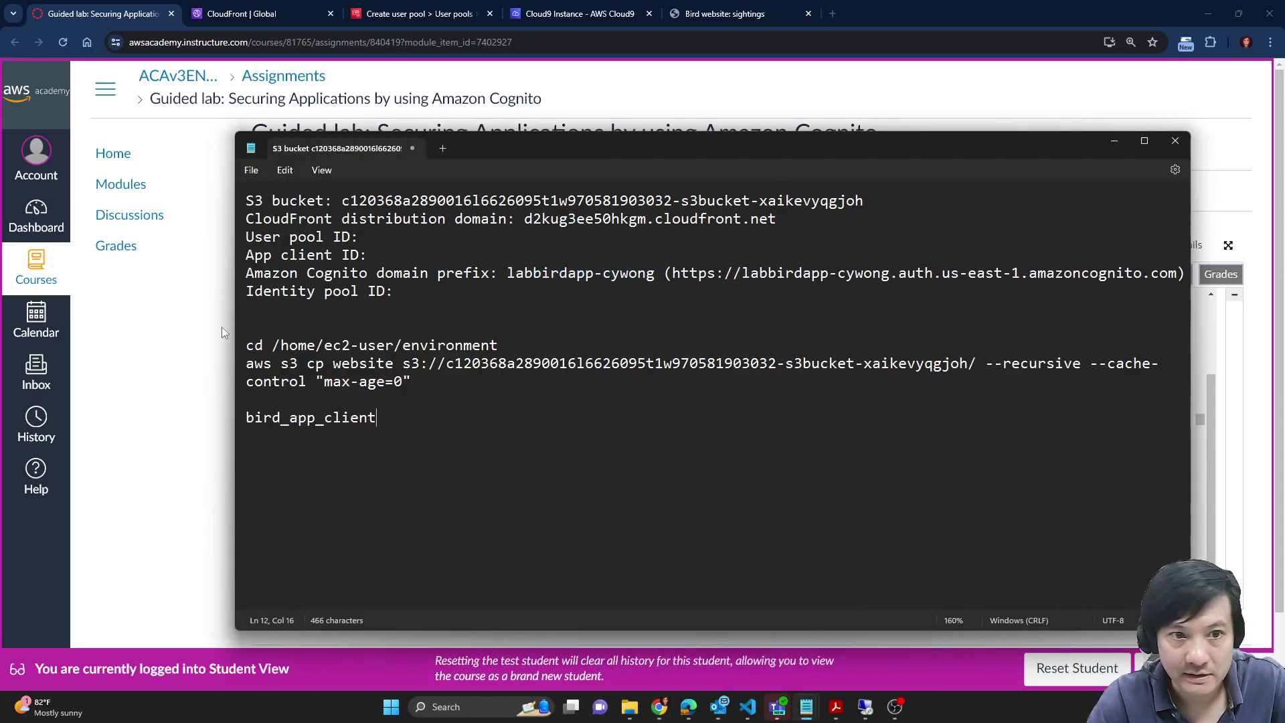
key("alt+Tab")
left_click(691, 416)
left_click_drag(664, 399, 960, 400)
key("ctrl+c")
key("alt+Tab")
key("shift+Left")
key("shift+Left")
key("shift+Left")
key("shift+Left")
key("shift+Left")
key("shift+Left")
key("shift+Left")
key("shift+Left")
key("shift+Left")
key("shift+Left")
key("shift+Left")
key("shift+Left")
key("shift+Left")
key("shift+Left")
key("shift+Left")
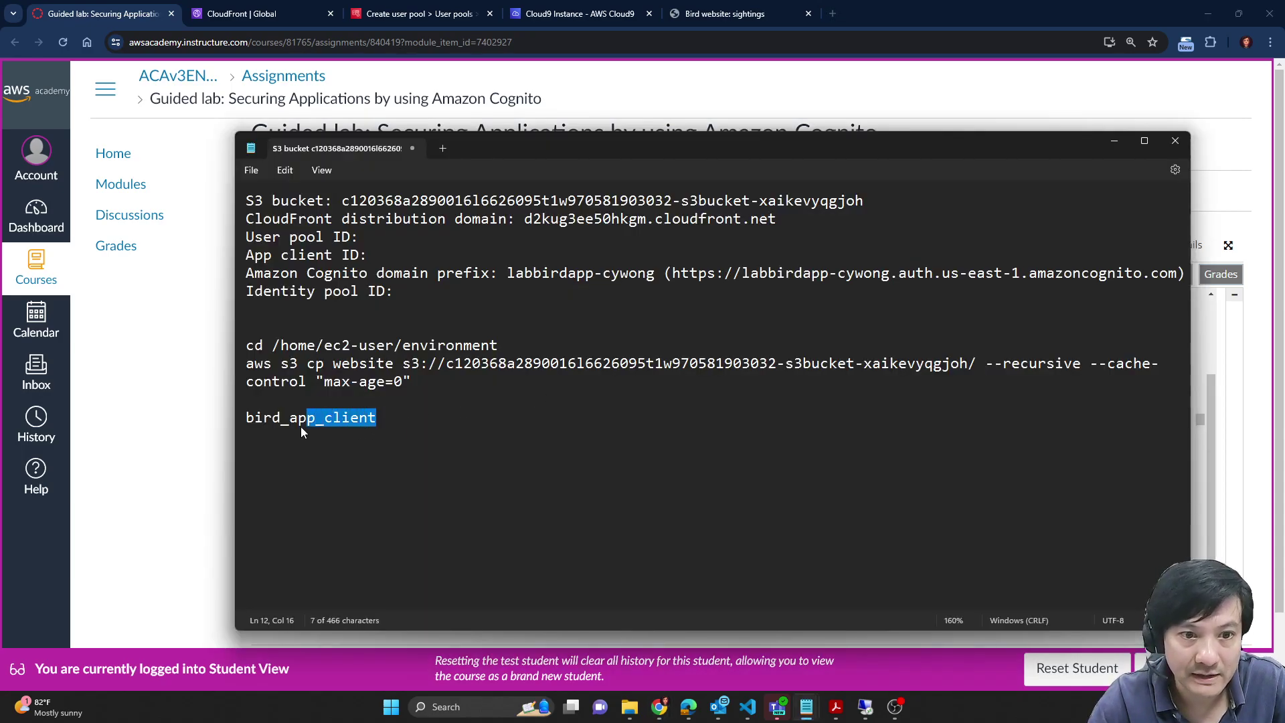
key("ctrl+v")
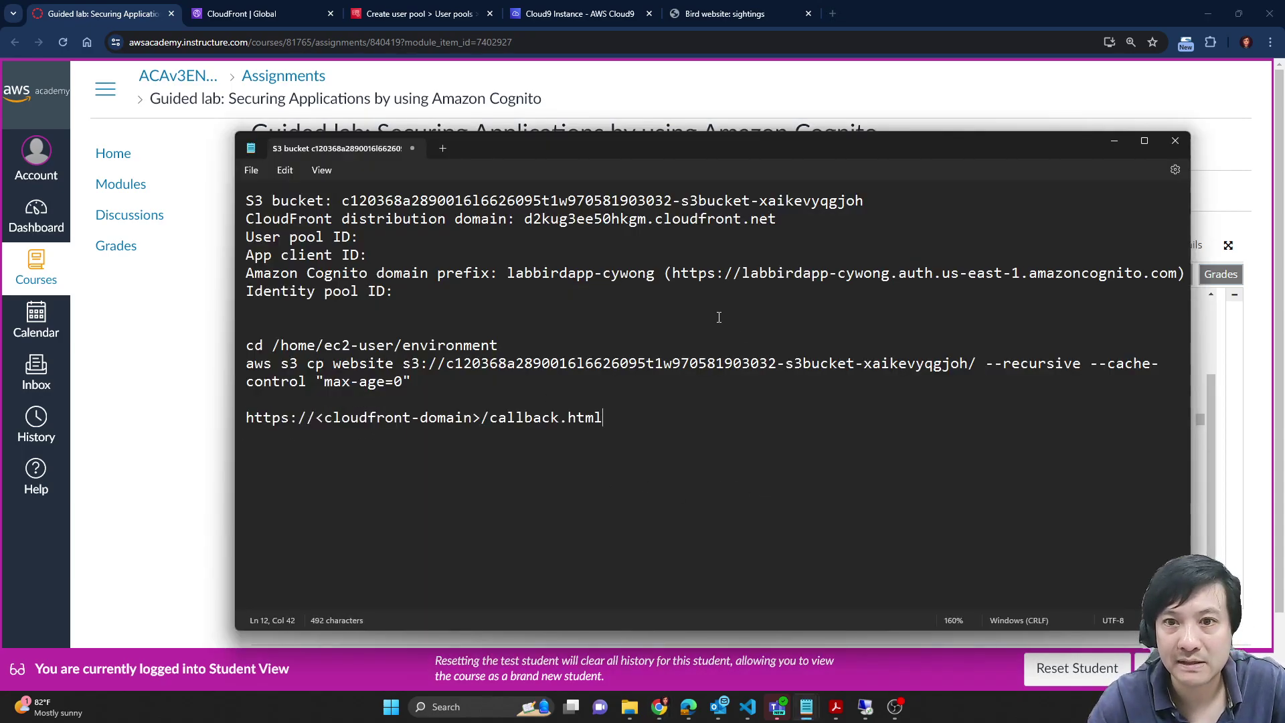
Step: Replace <cloudfront-domain> with d2kug3ee50hkgm.cloudfront.net and select the finished callback URL
left_click_drag(527, 219, 778, 222)
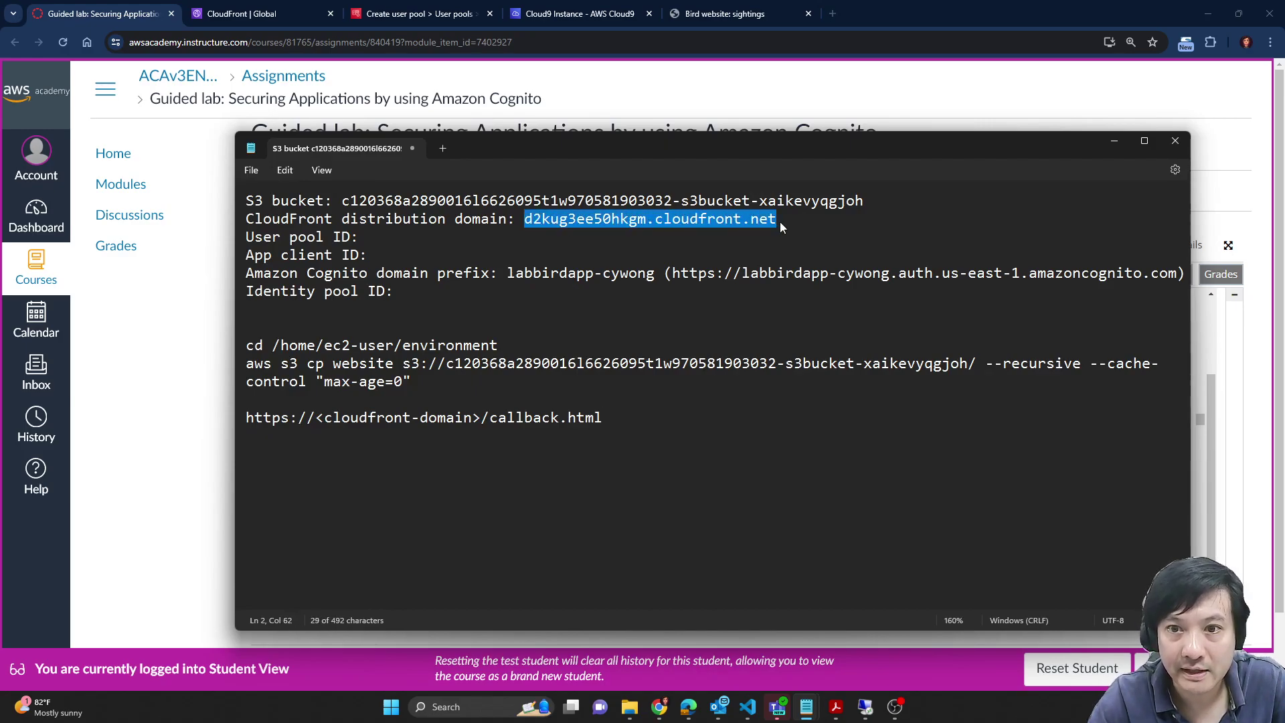
left_click_drag(316, 419, 483, 421)
key("ctrl+v")
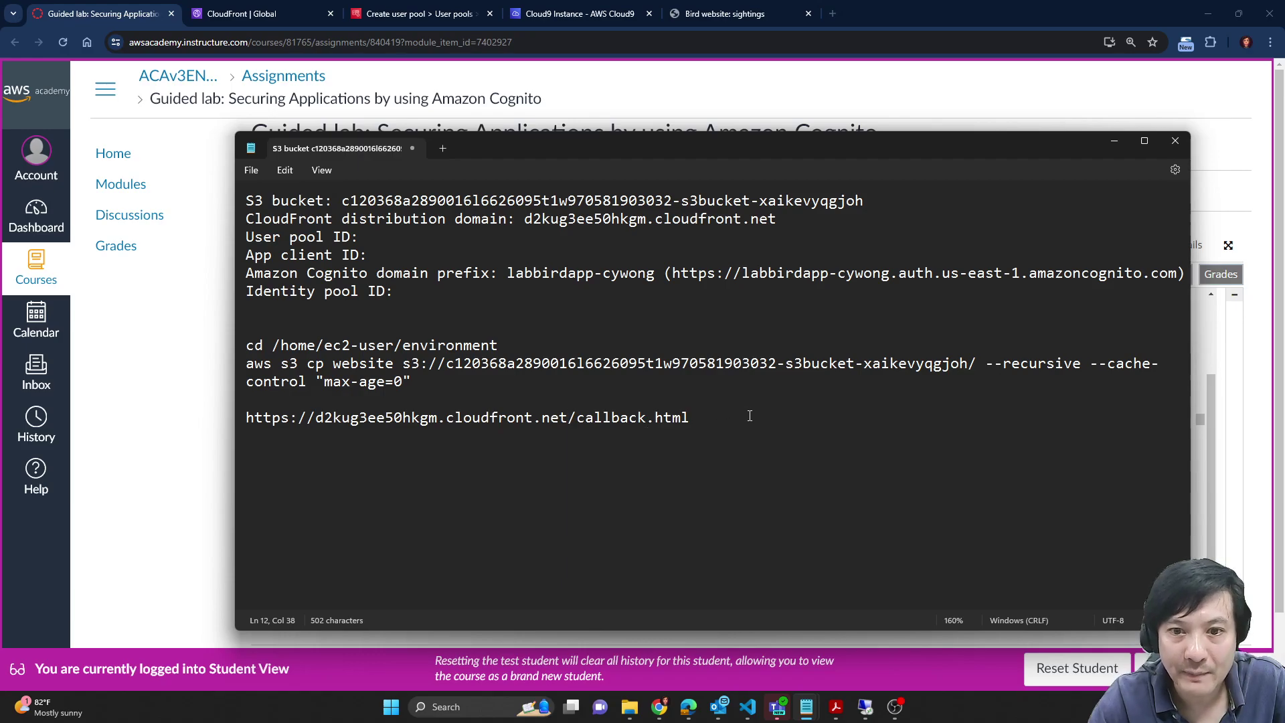
triple_click(751, 417)
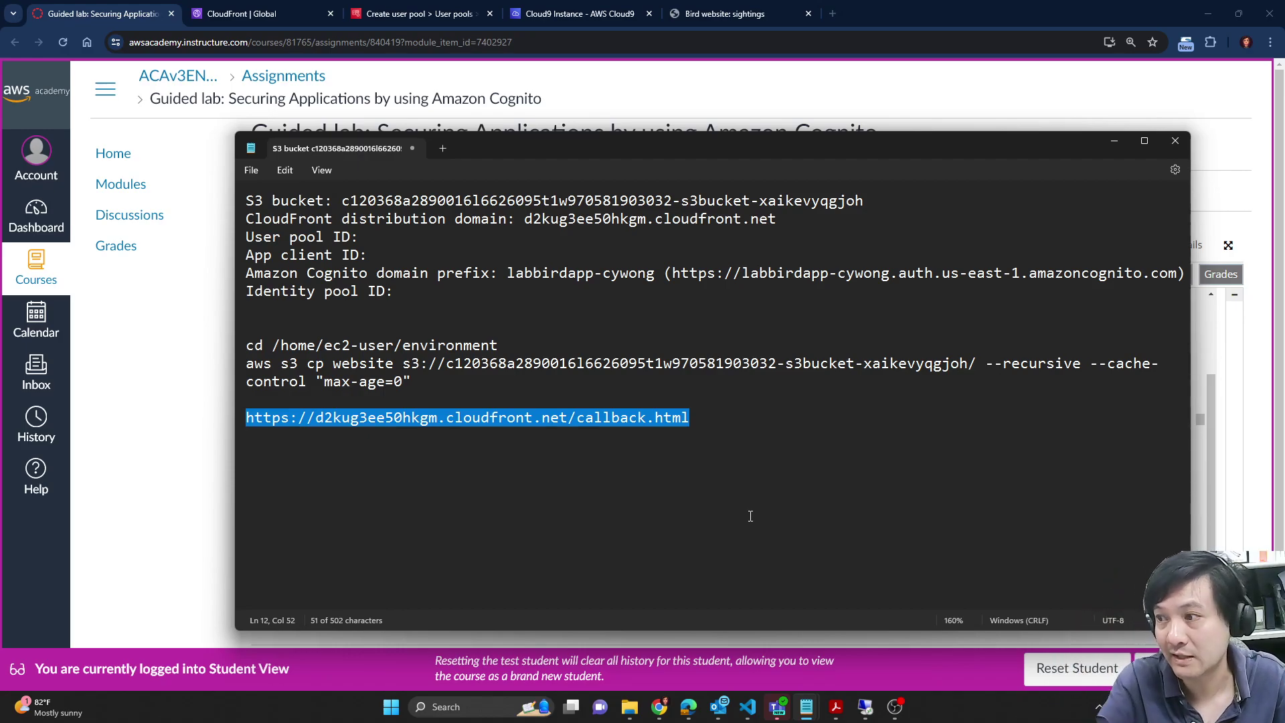
left_click_drag(728, 420, 235, 424)
left_click(772, 94)
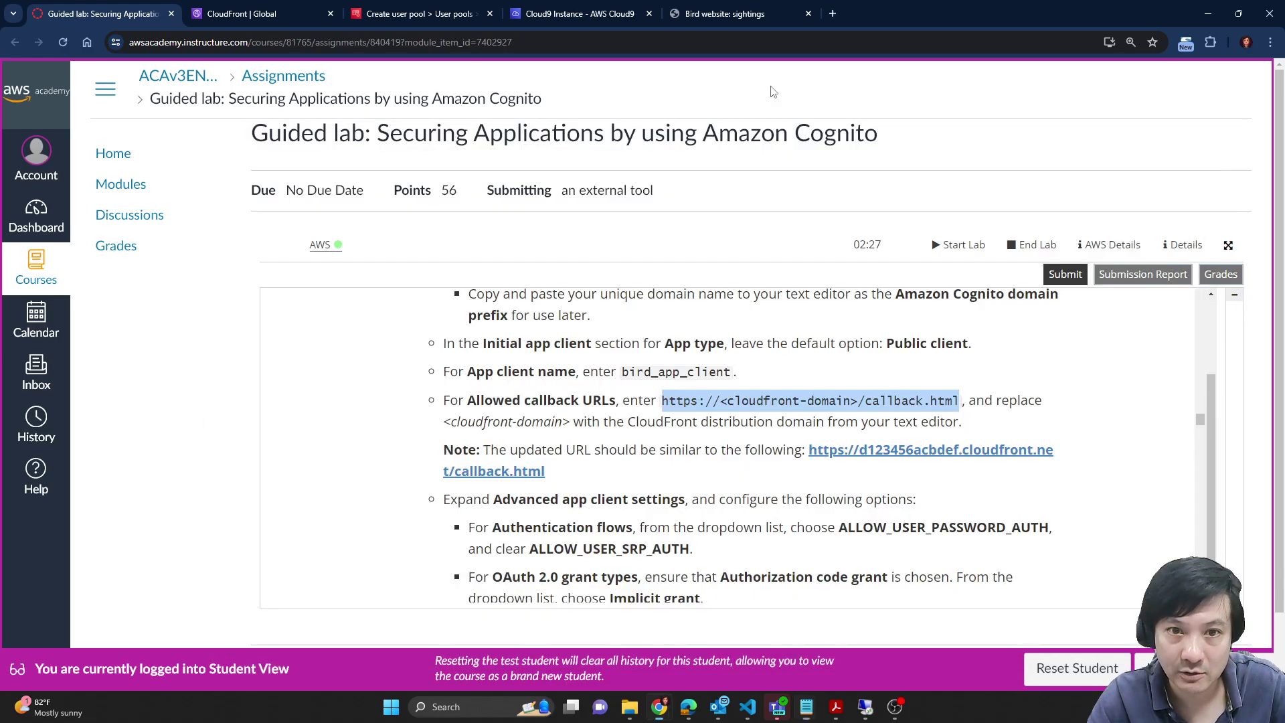
left_click(415, 14)
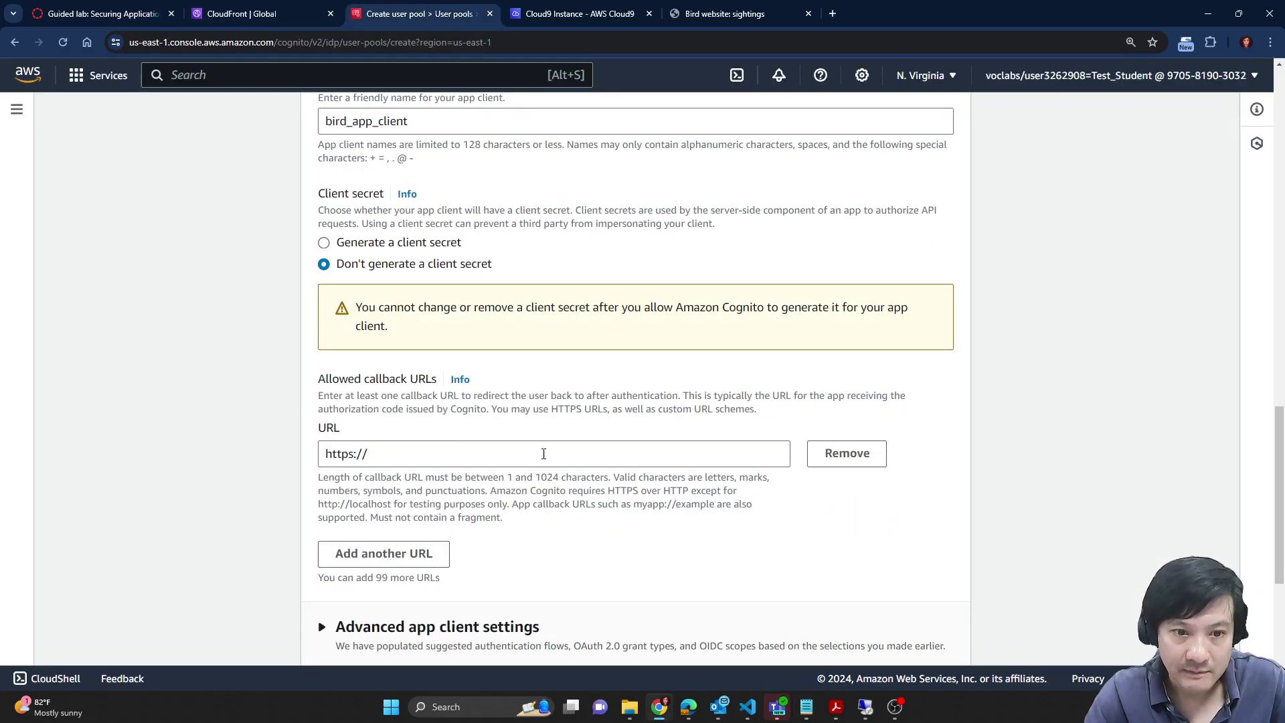
left_click(539, 447)
key("ctrl+a")
key("ctrl+v")
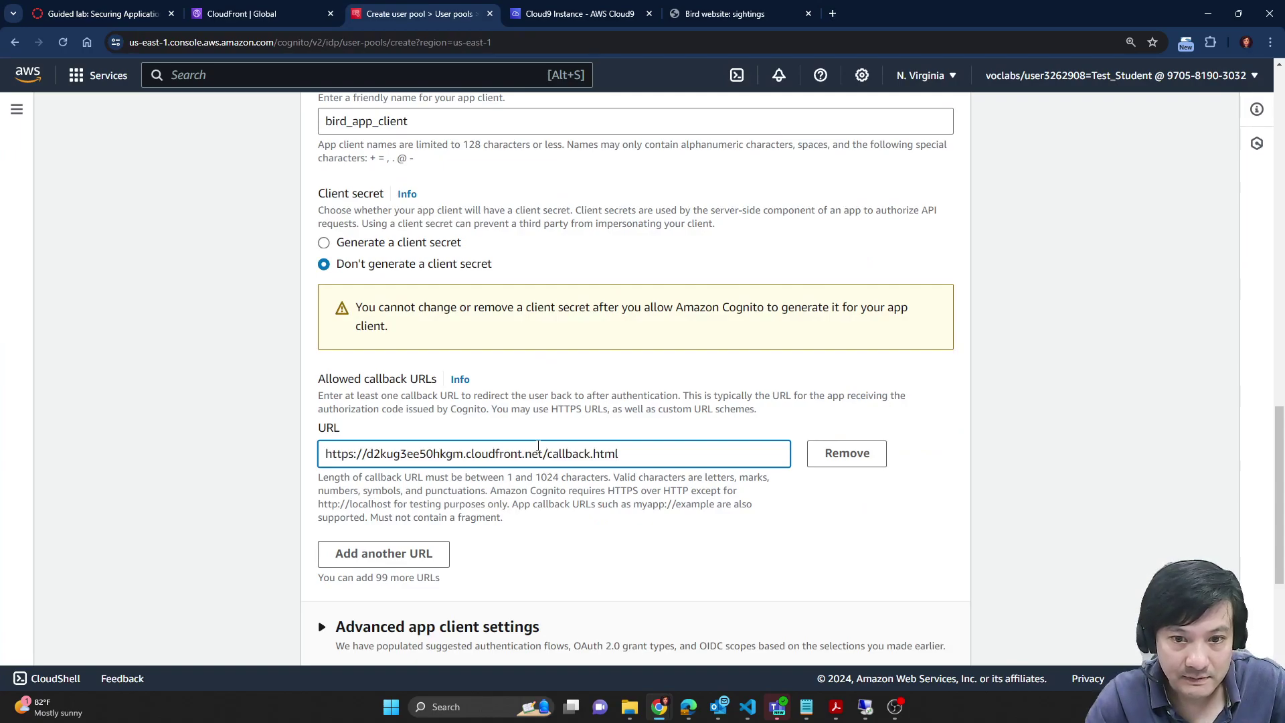
scroll(642, 549, "down", 1)
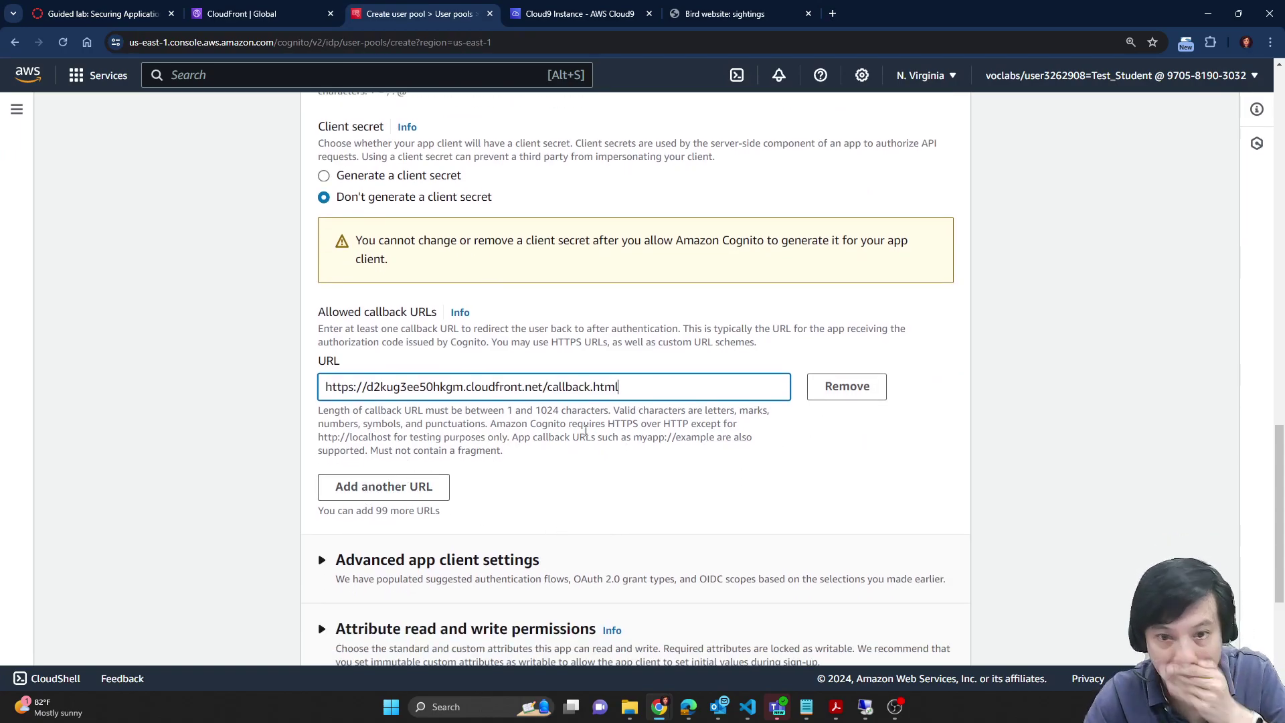
scroll(507, 478, "down", 4)
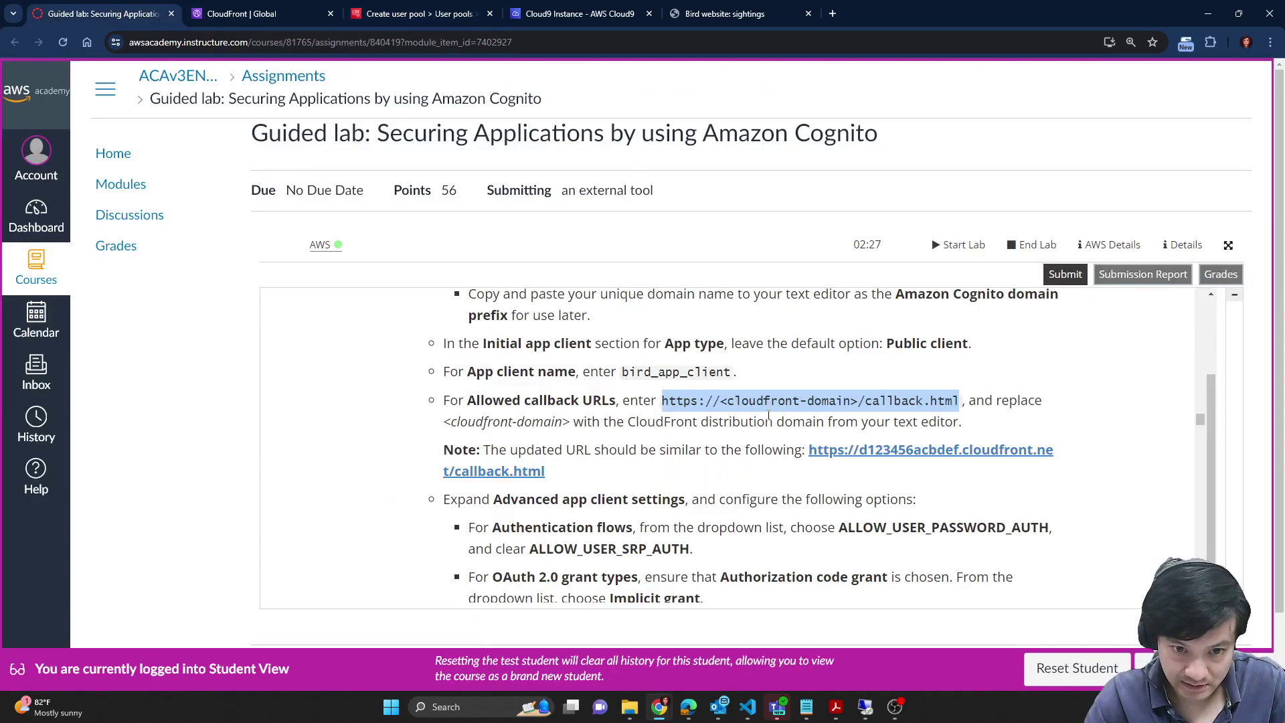
scroll(763, 419, "down", 2)
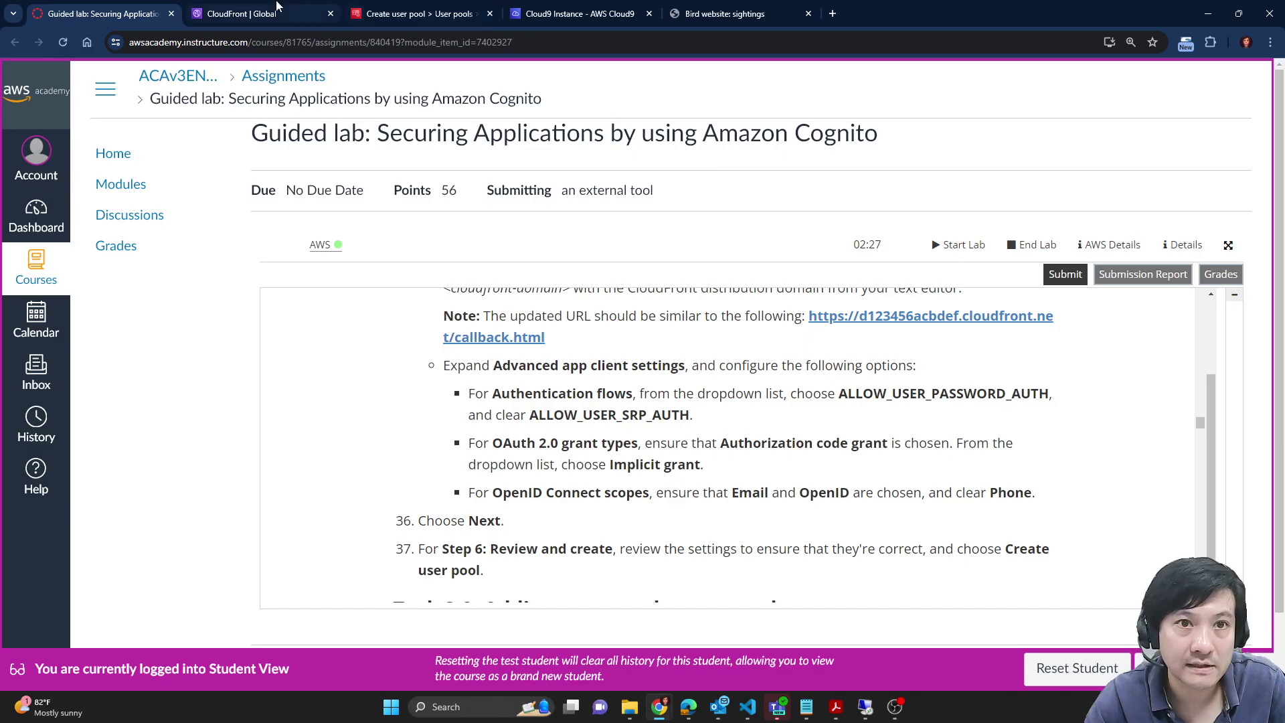
Step: Expand Advanced app client settings and bring up the authentication flows list
left_click(426, 8)
left_click(467, 294)
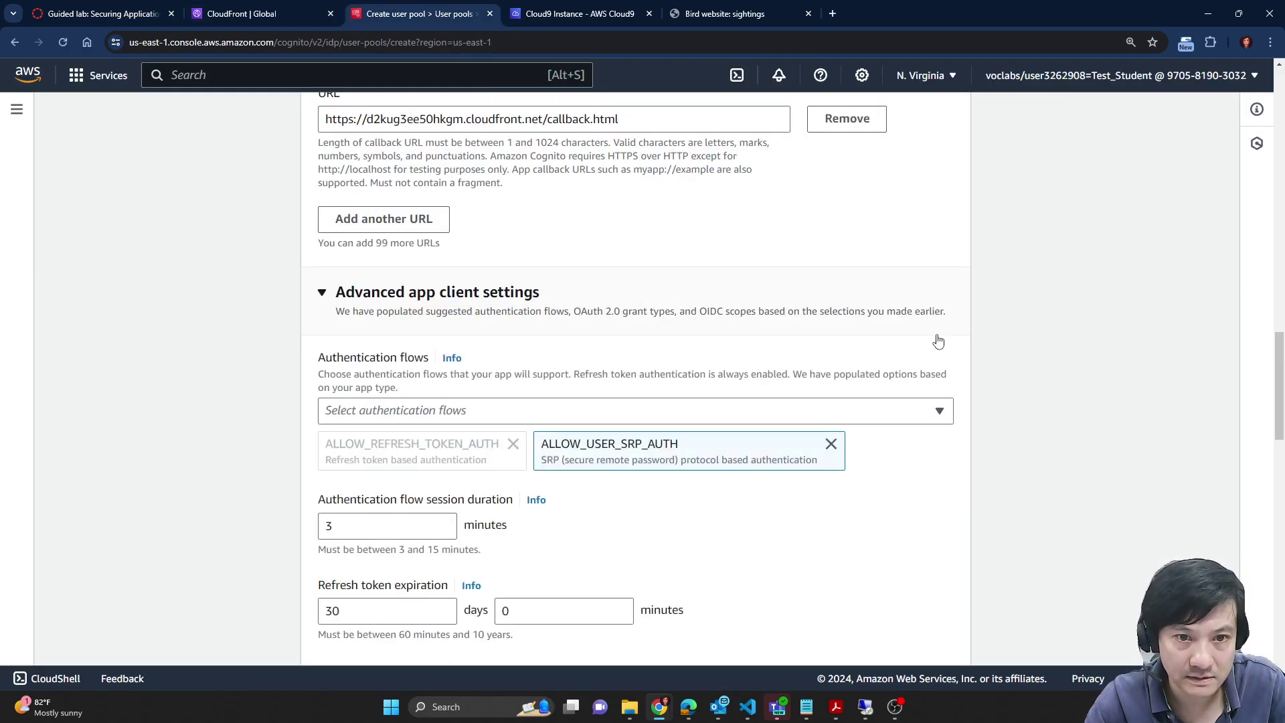
scroll(939, 365, "down", 1)
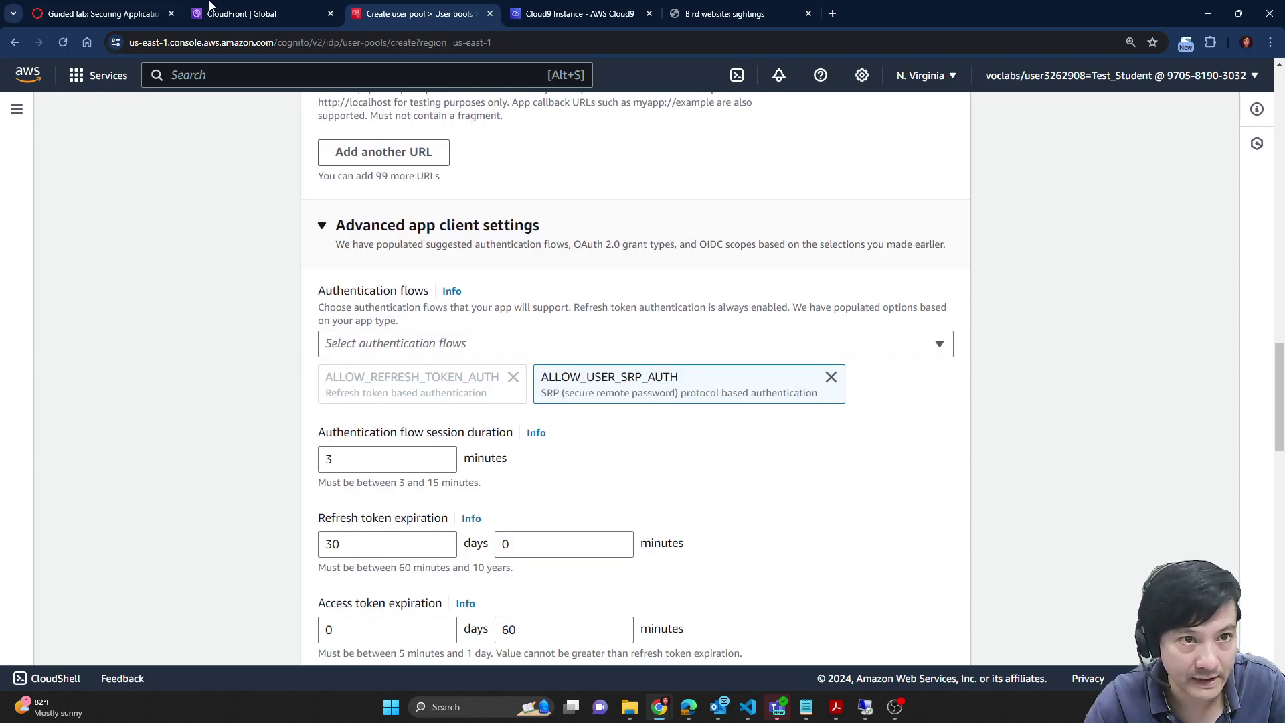
left_click(155, 10)
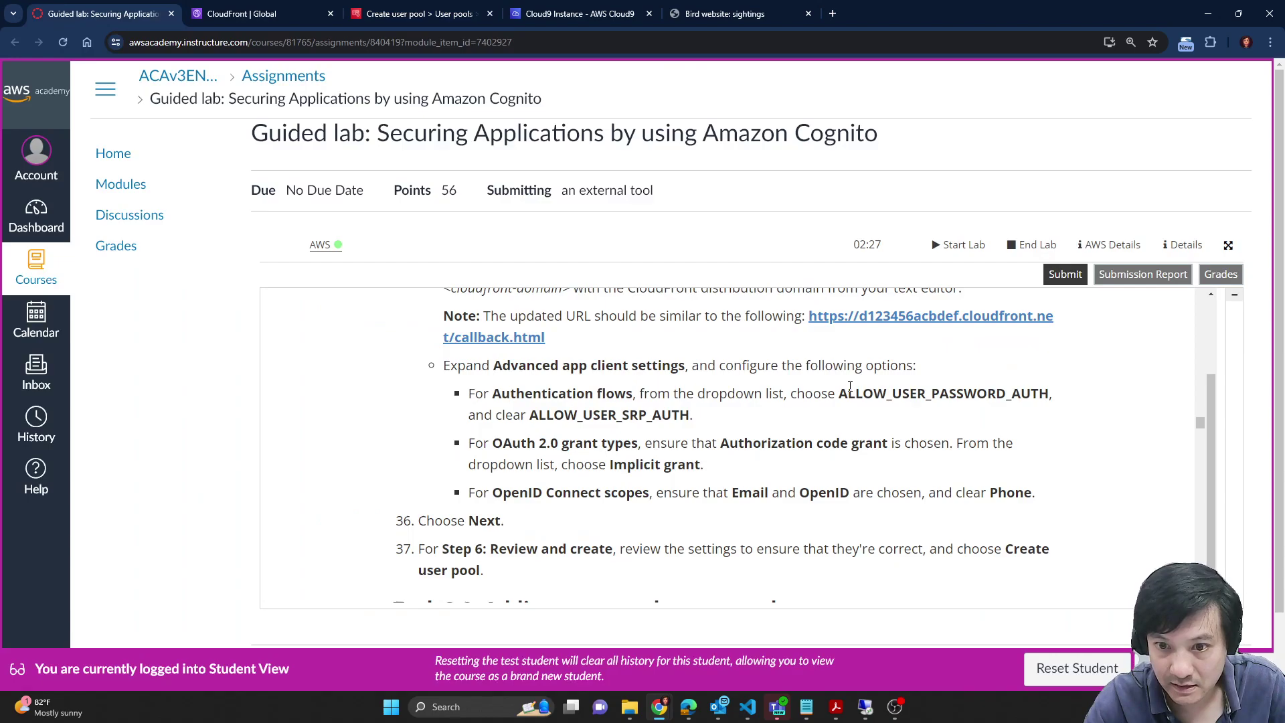
left_click_drag(840, 394, 1053, 397)
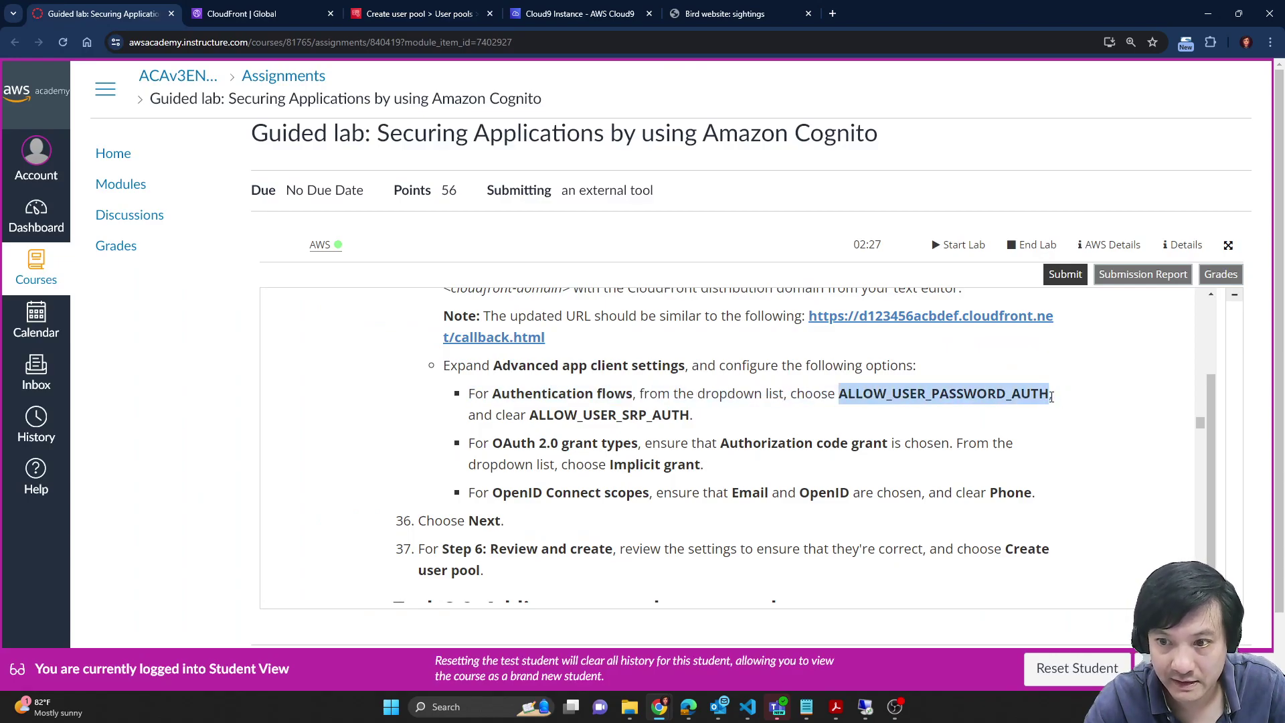
left_click(274, 11)
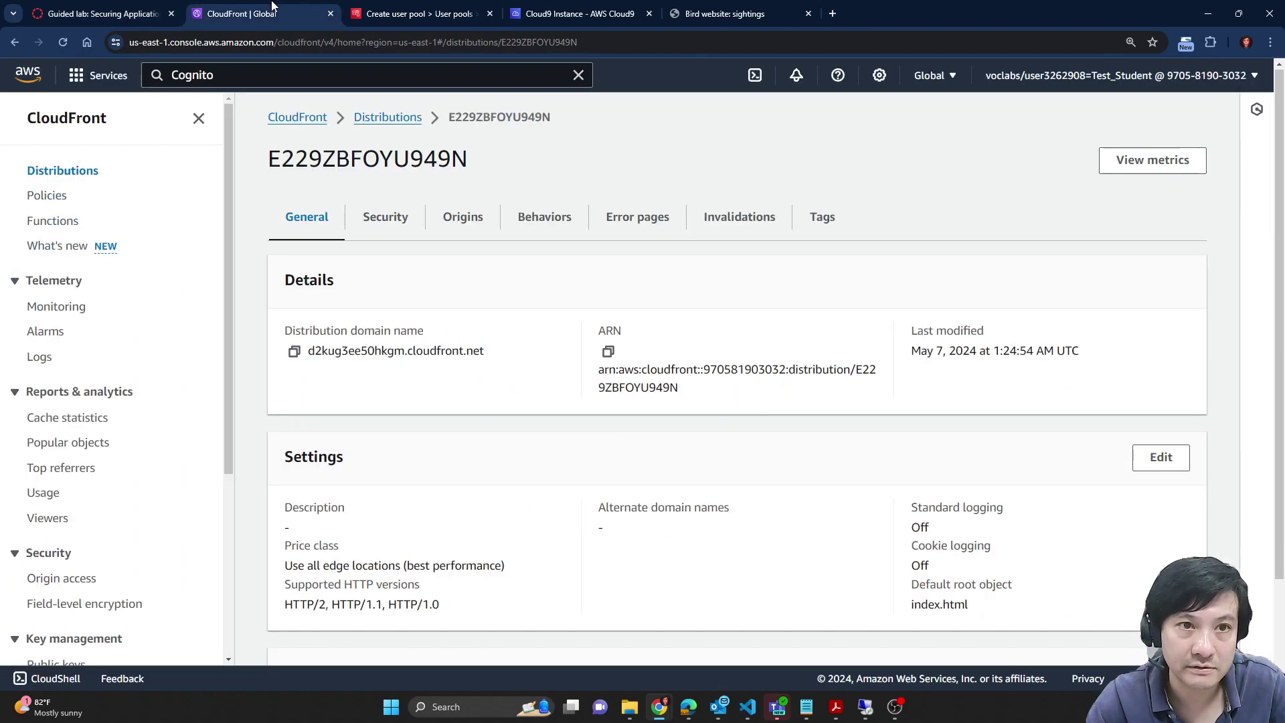
left_click(402, 13)
left_click(663, 346)
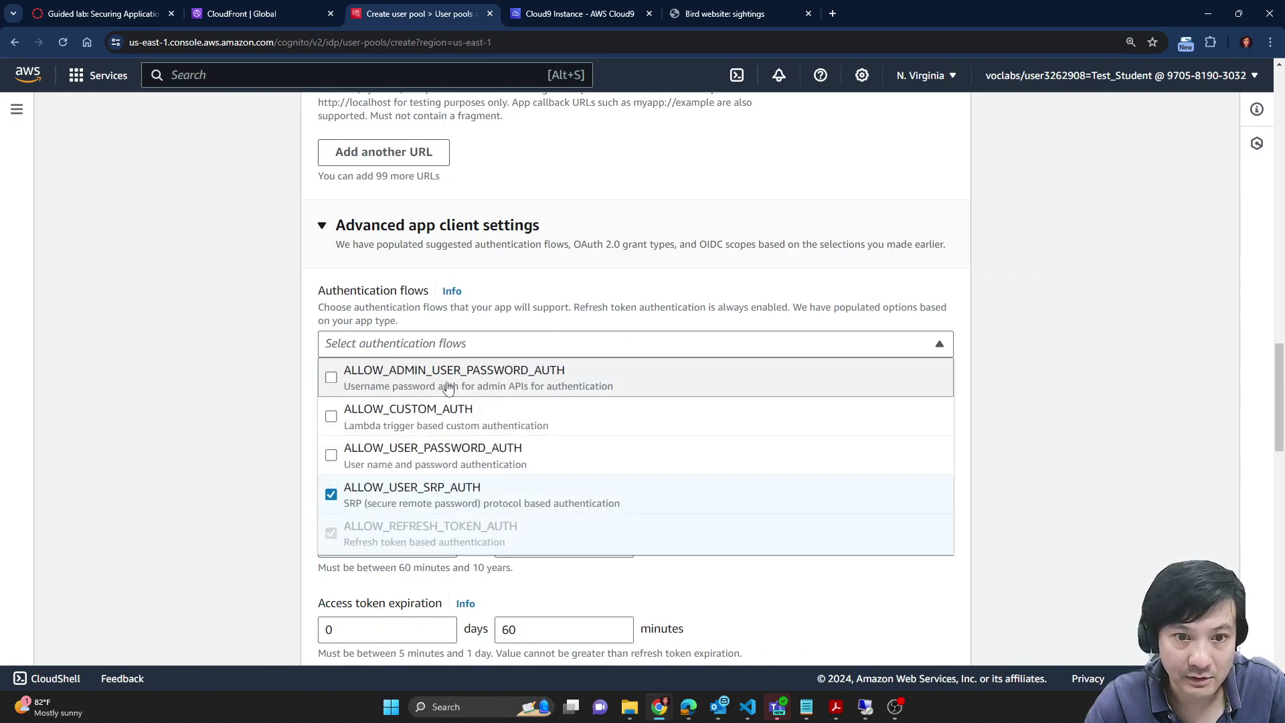
Step: Enable ALLOW_ADMIN_USER_PASSWORD_AUTH in the authentication flows, then scroll down toward Next
left_click(330, 376)
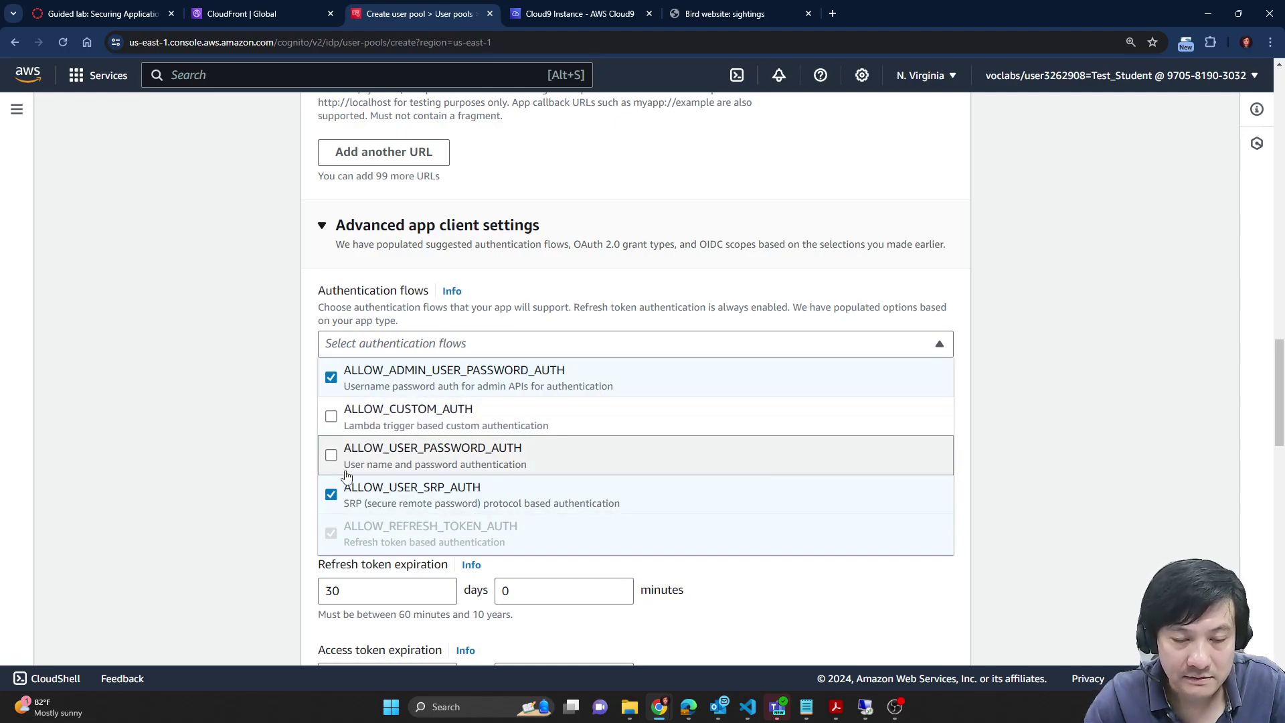
left_click(985, 454)
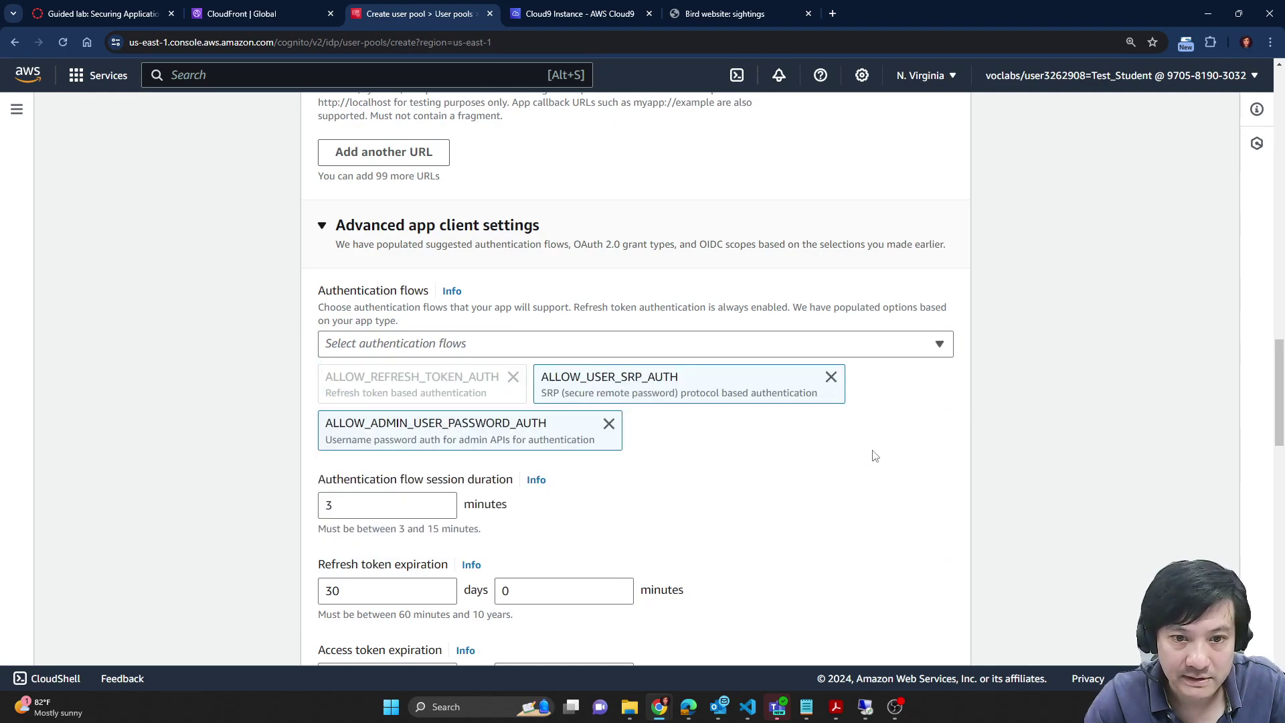
scroll(747, 448, "down", 3)
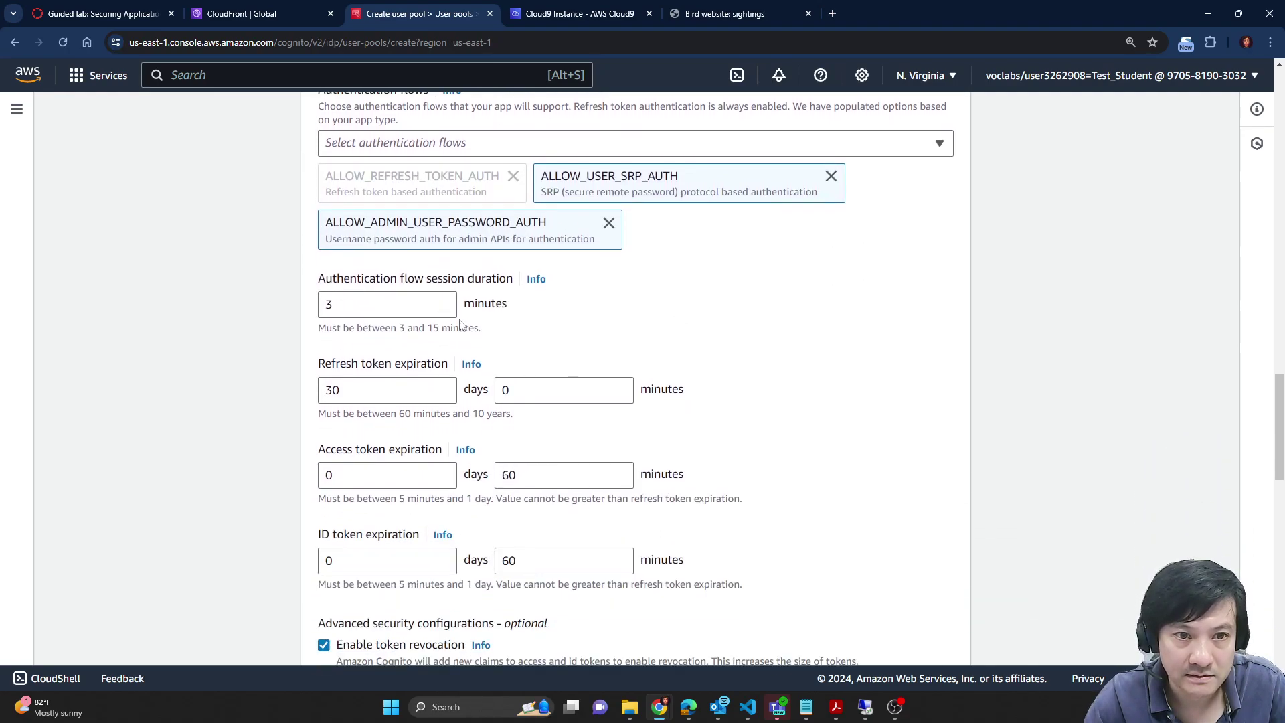
scroll(245, 282, "down", 1)
scroll(302, 256, "down", 3)
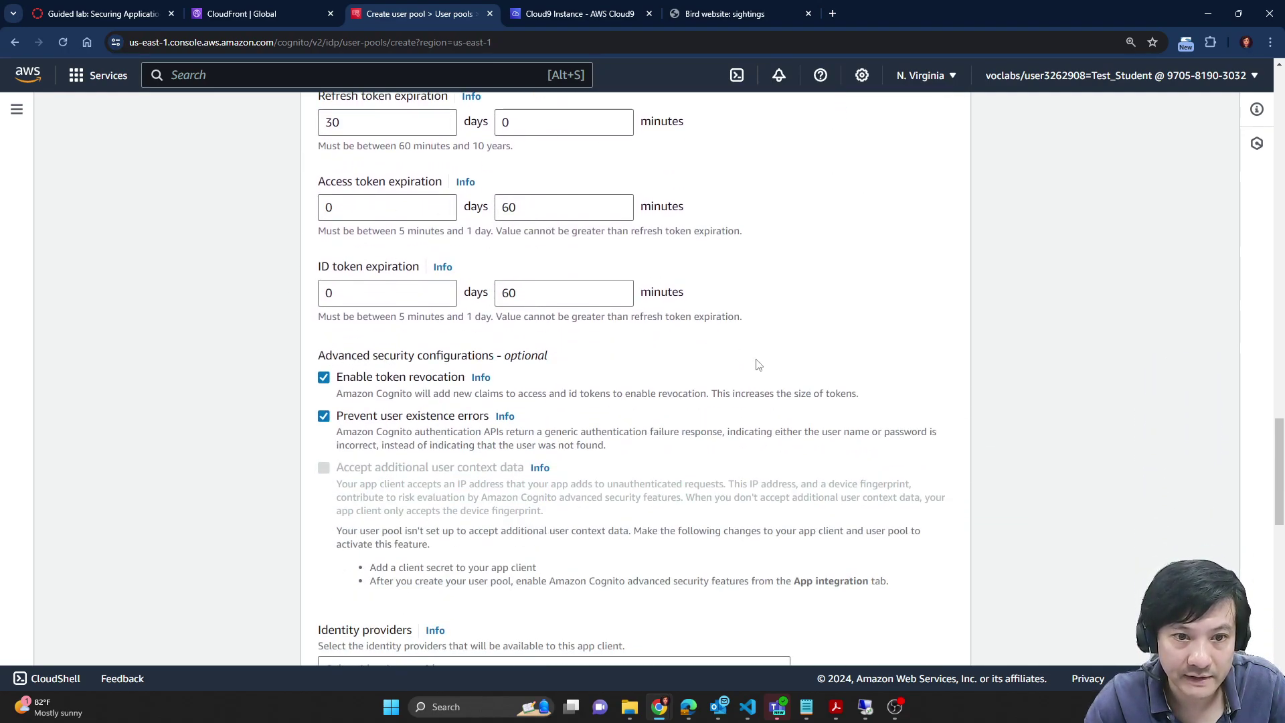
scroll(758, 365, "down", 4)
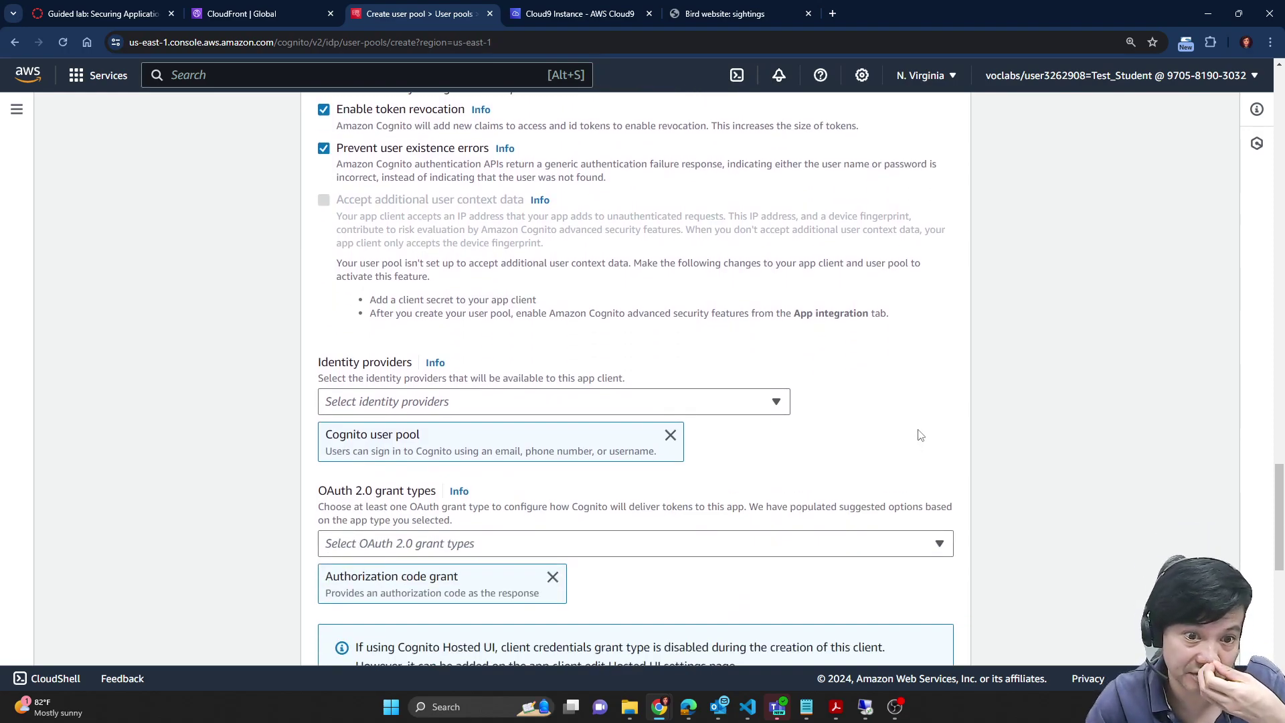
scroll(898, 431, "down", 3)
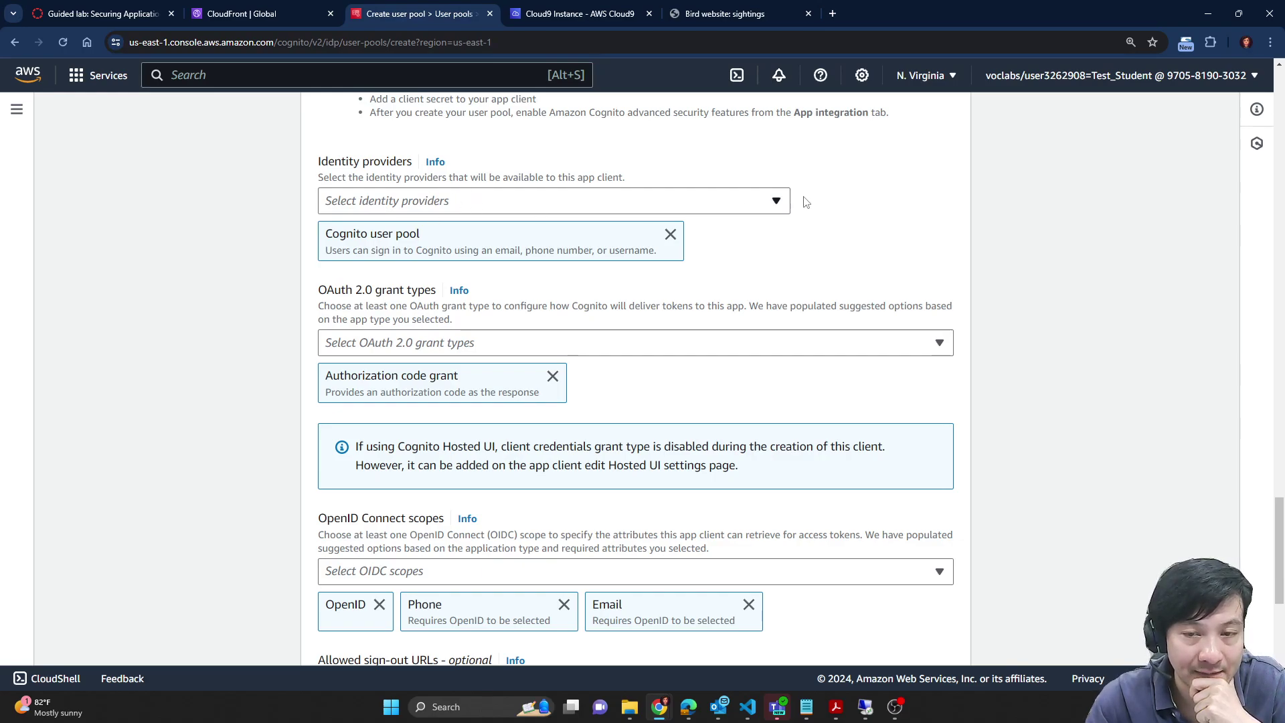
scroll(270, 296, "down", 1)
scroll(1053, 405, "down", 5)
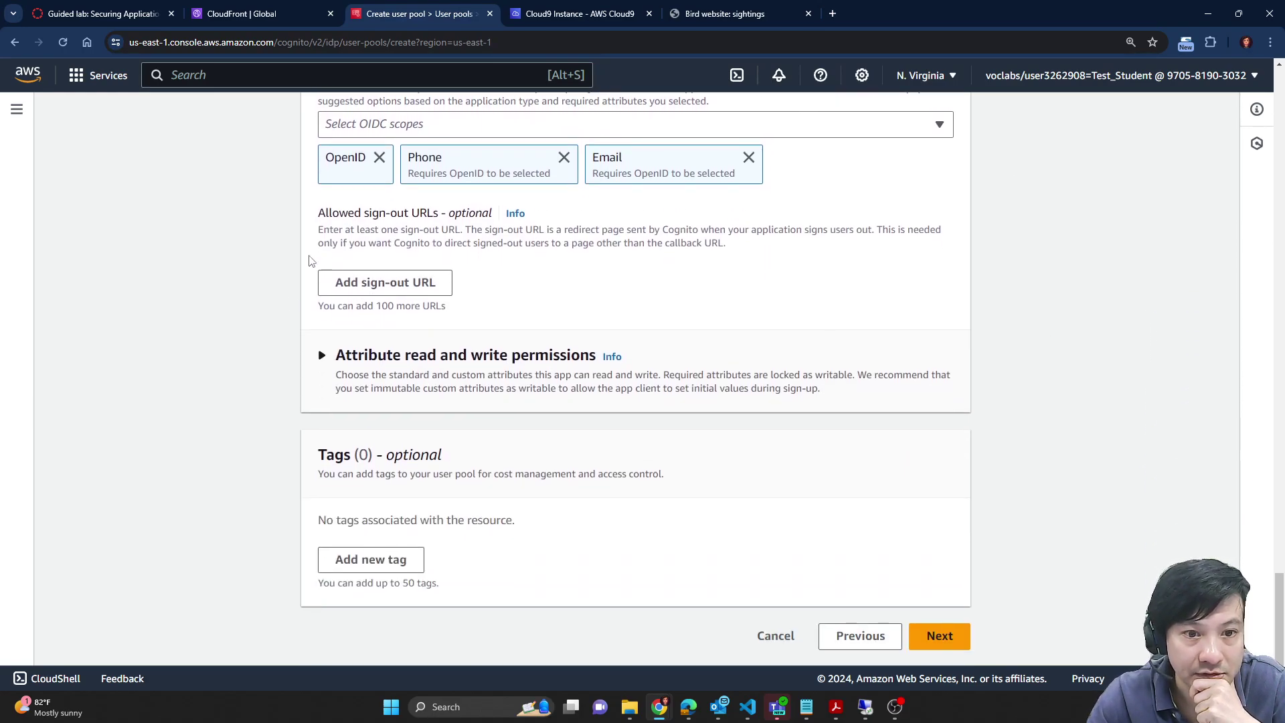
Step: Copy 'OAuth 2.0 grant types' from the lab and search the user pool form for it
left_click(137, 11)
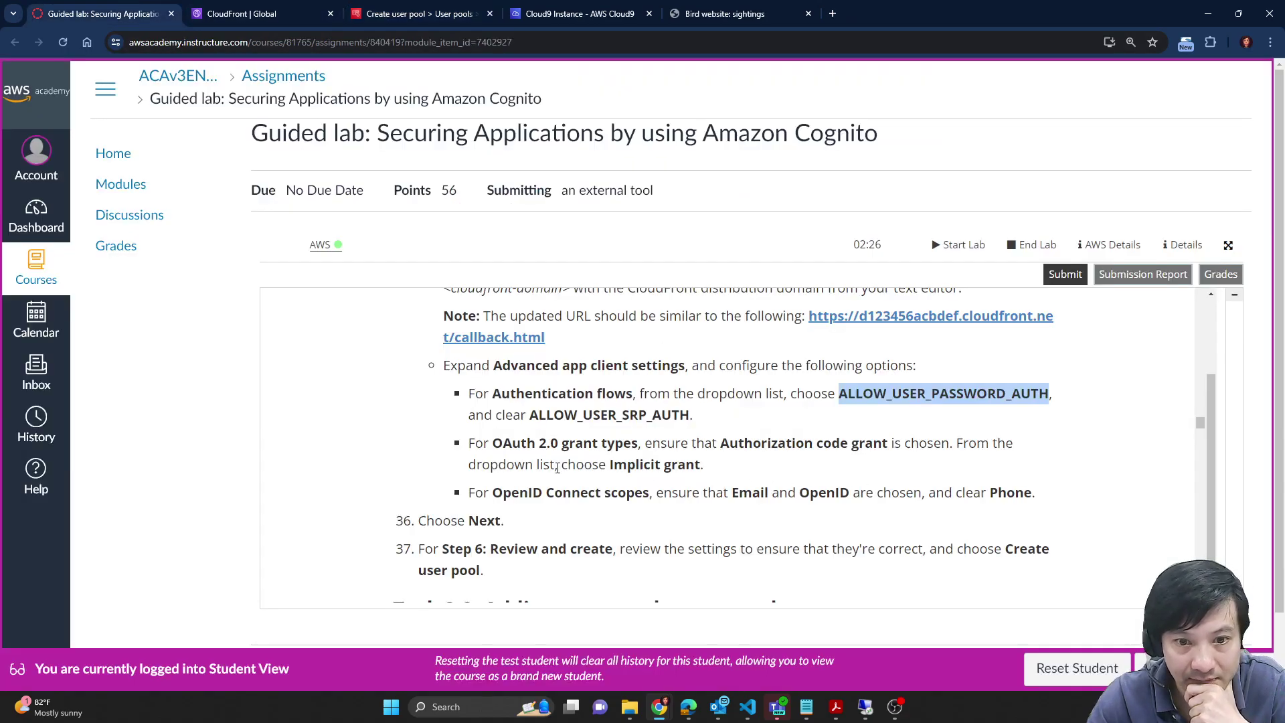
left_click_drag(493, 444, 634, 441)
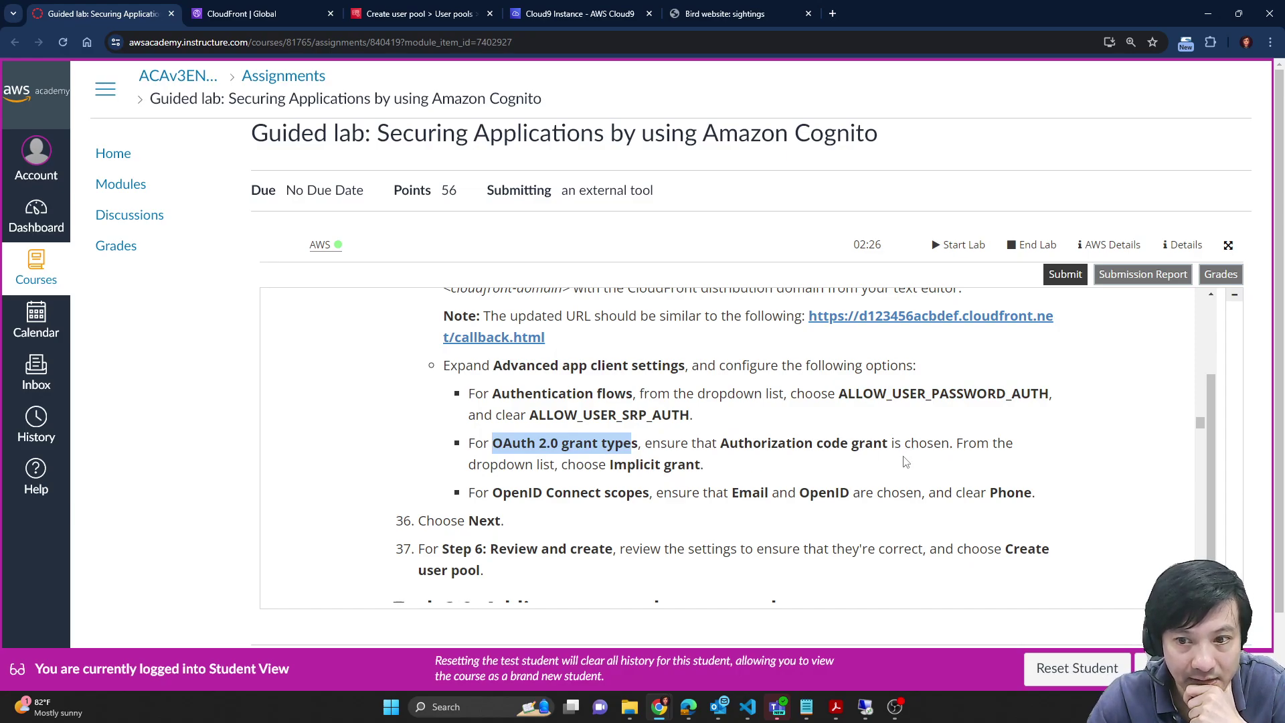
left_click(487, 444)
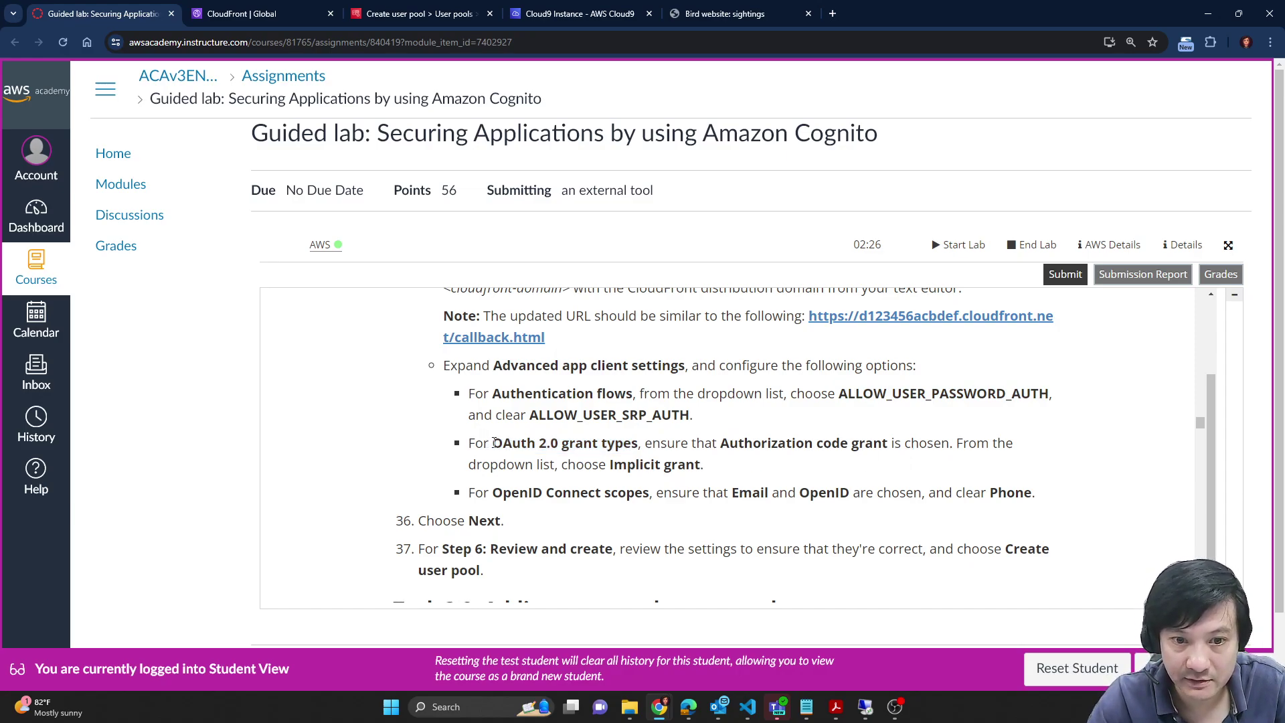
left_click_drag(494, 444, 642, 440)
left_click(488, 442)
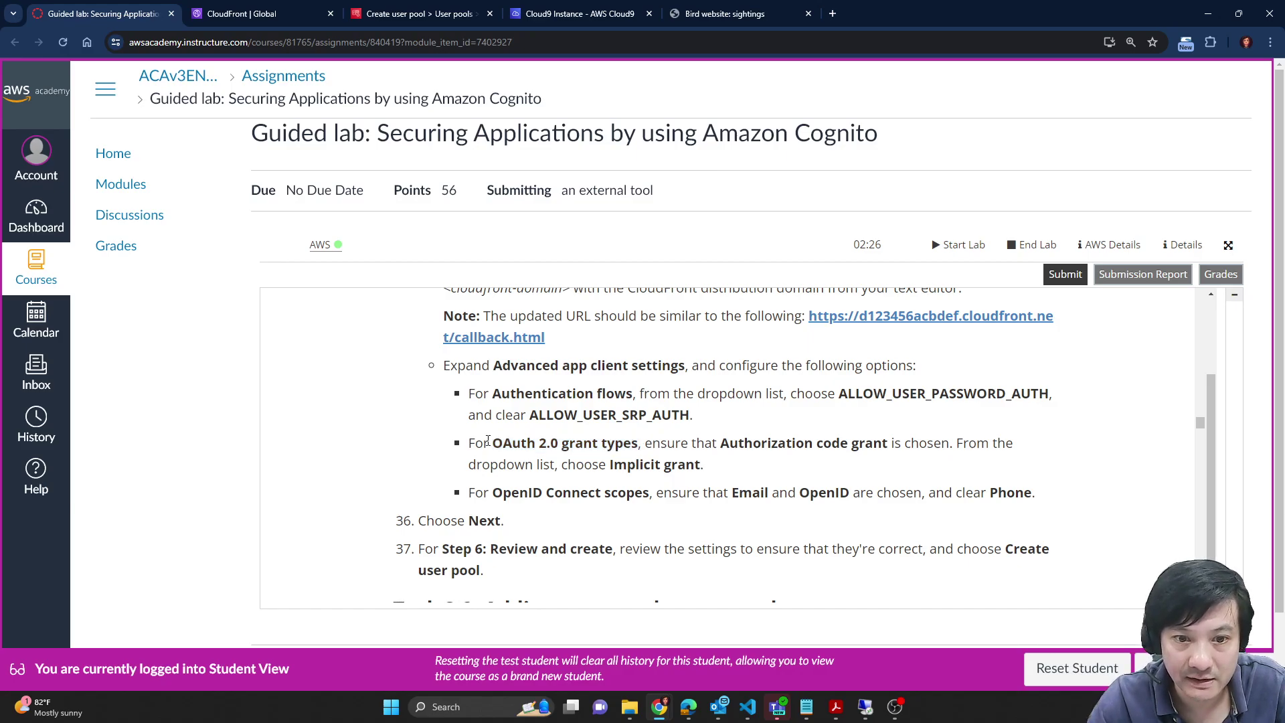
left_click_drag(492, 443, 638, 444)
key("ctrl+c")
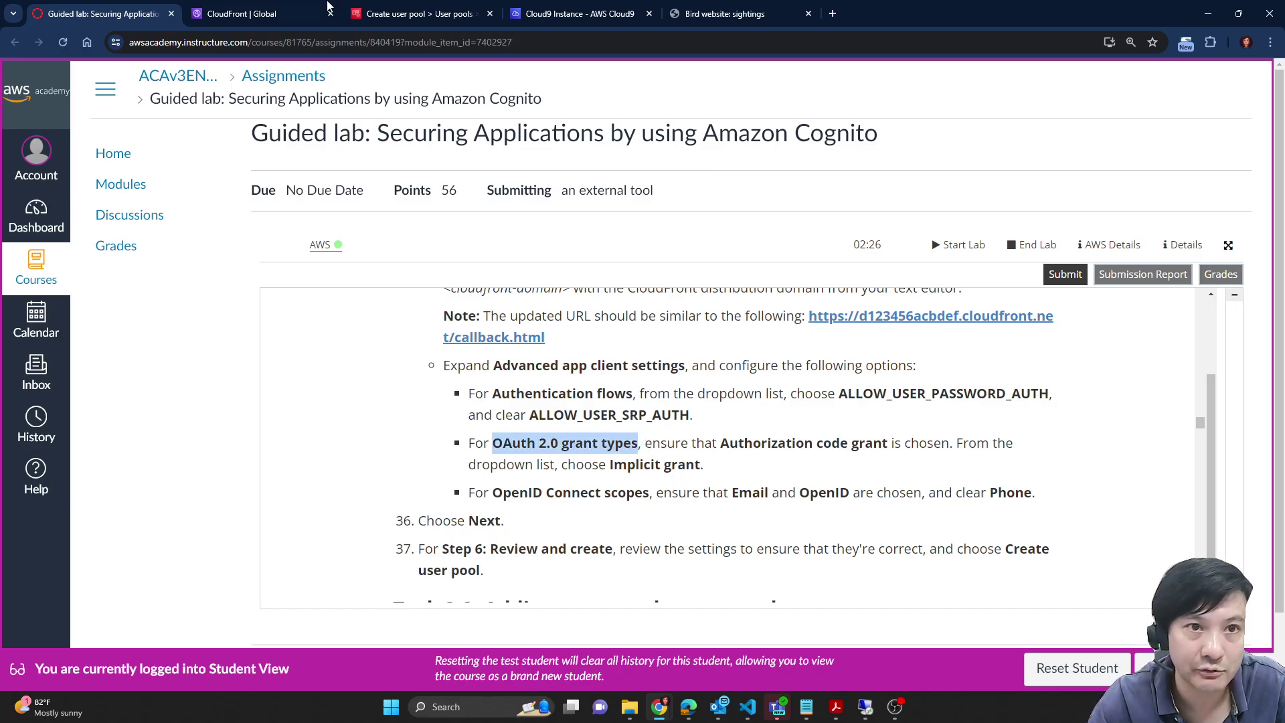
left_click(284, 6)
left_click(400, 9)
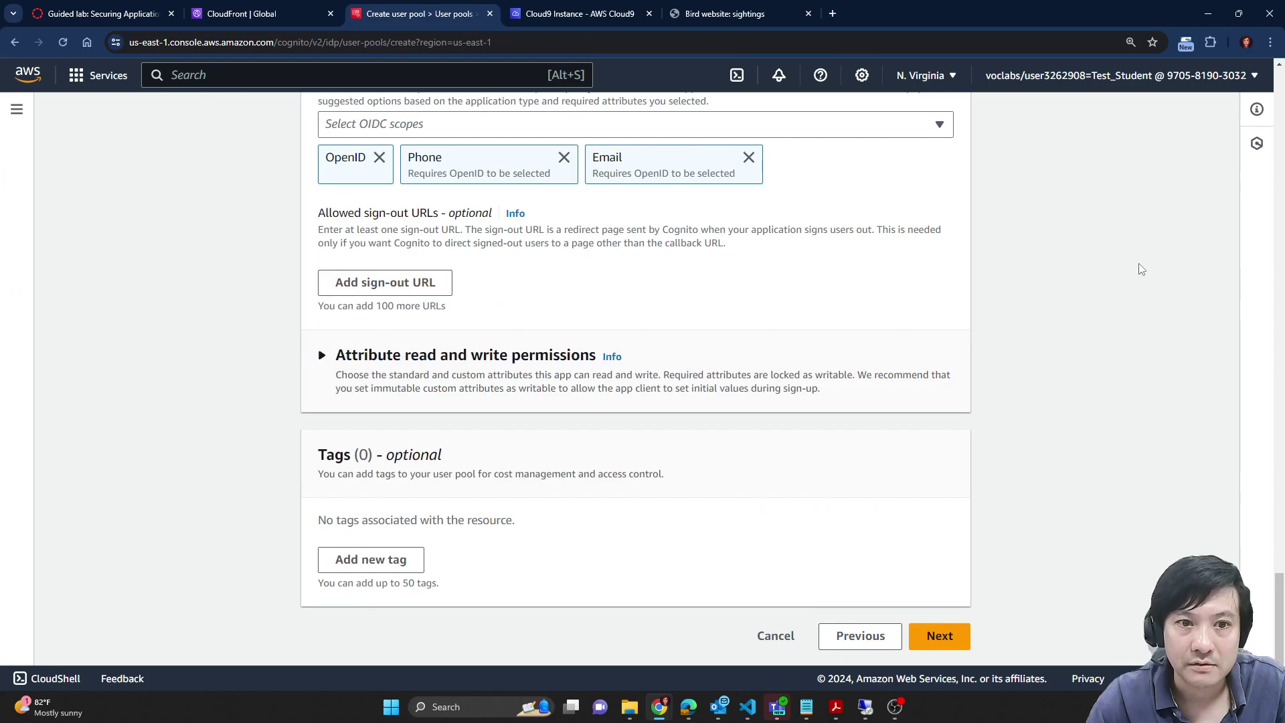
scroll(1173, 279, "up", 5)
key("ctrl+f")
key("ctrl+v")
key("Return")
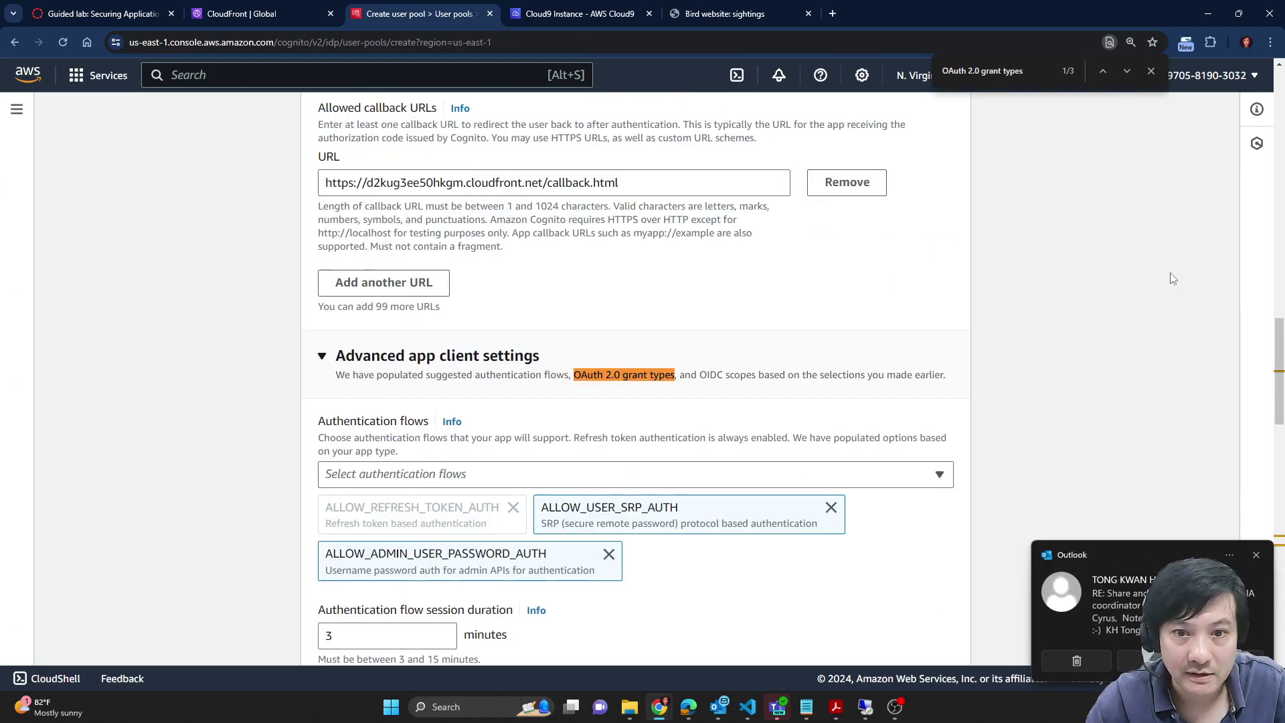
scroll(1031, 295, "down", 10)
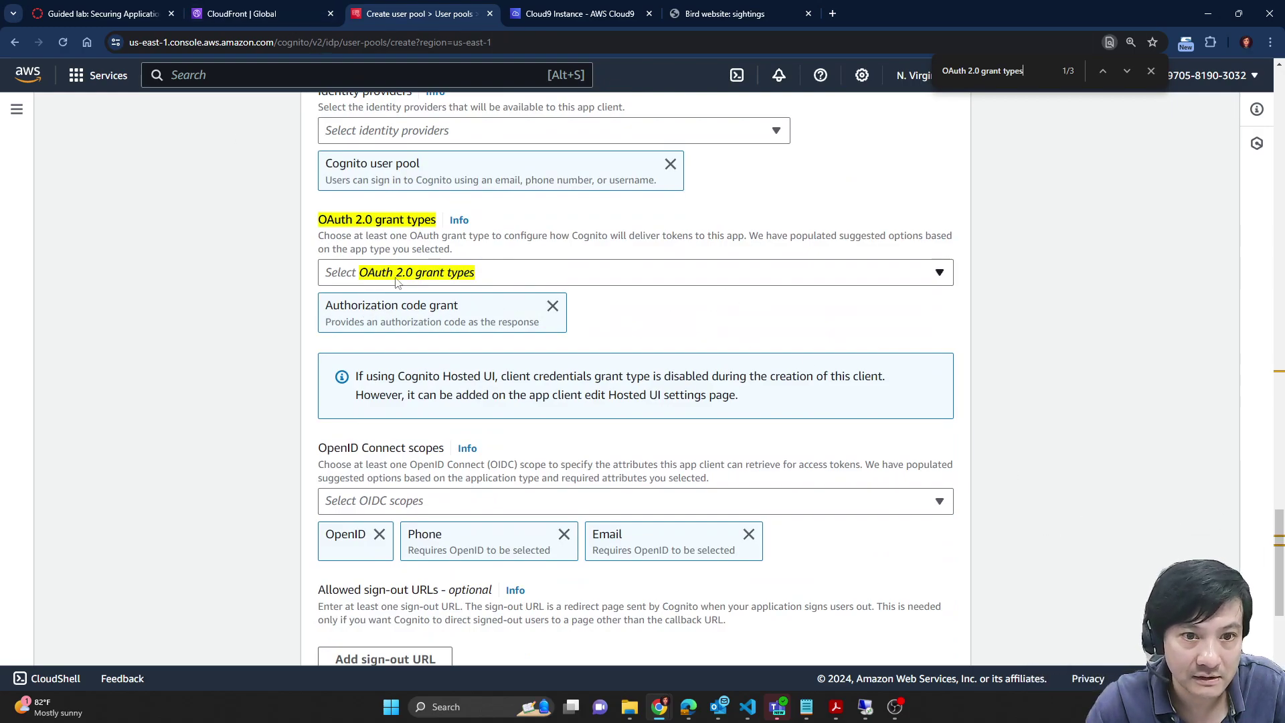
Step: Add Implicit grant alongside Authorization code grant in the OAuth 2.0 grant types
left_click(104, 13)
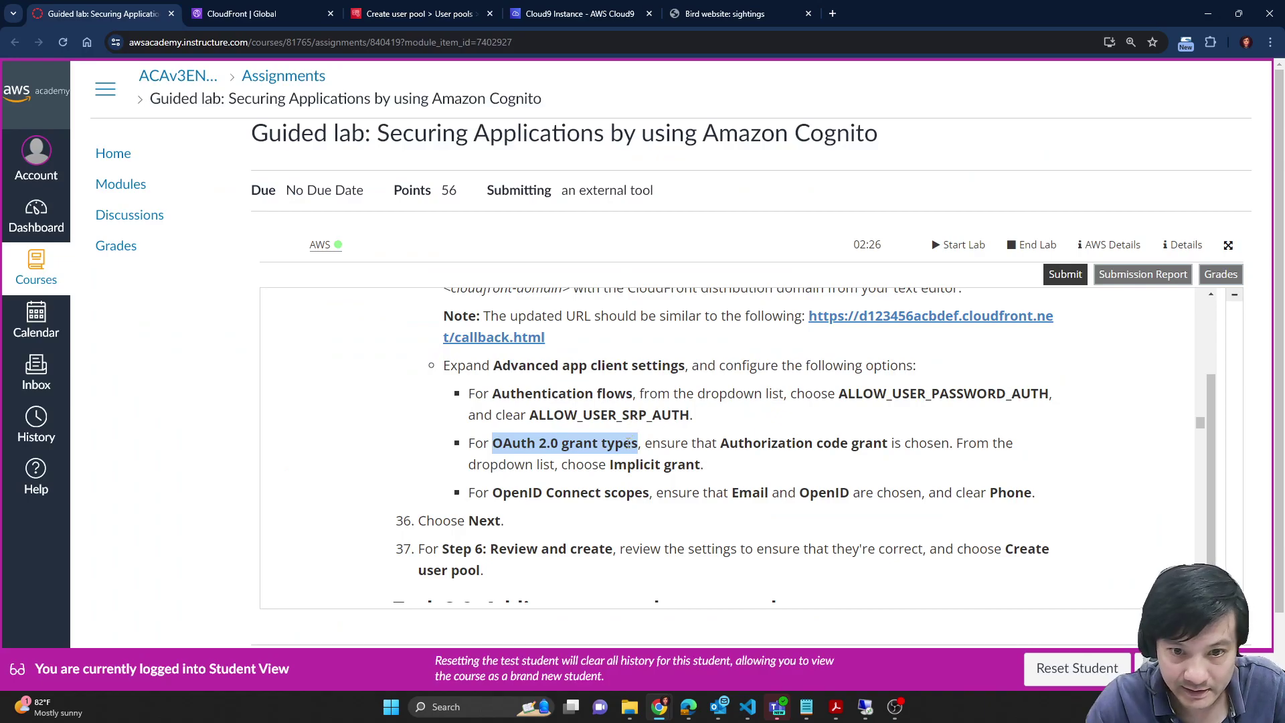
left_click_drag(722, 445, 861, 442)
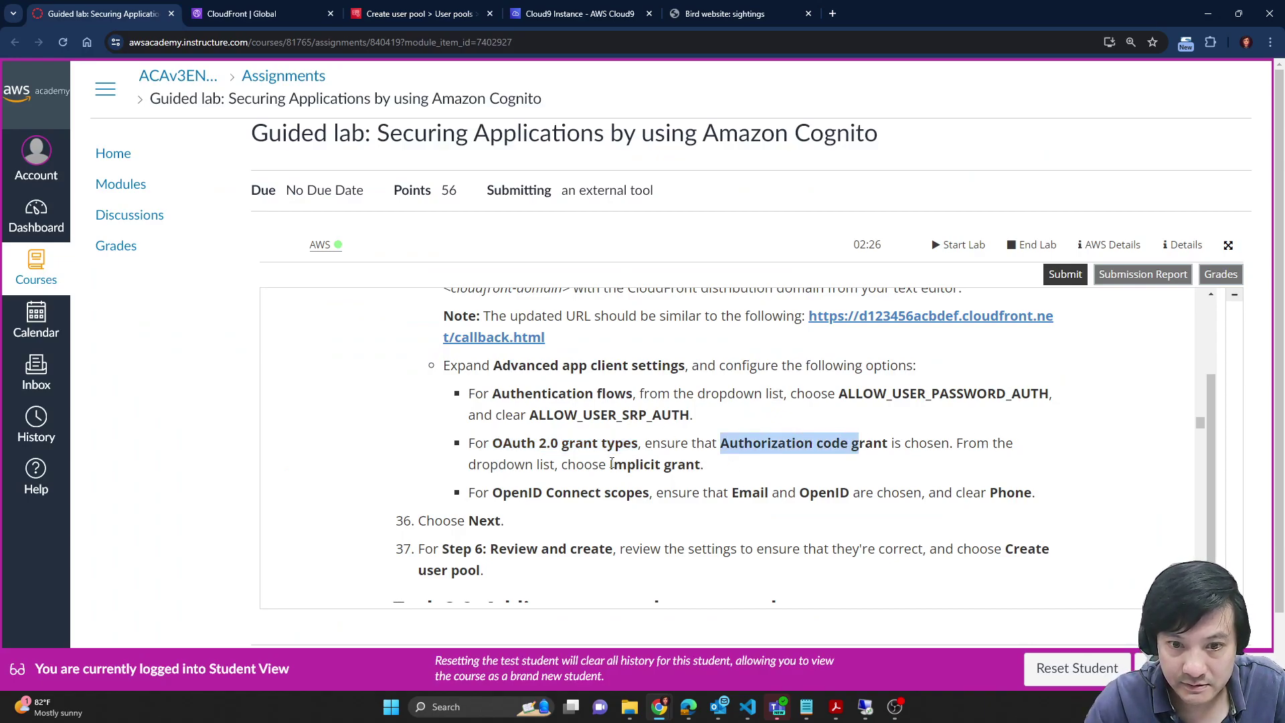
left_click_drag(612, 464, 703, 466)
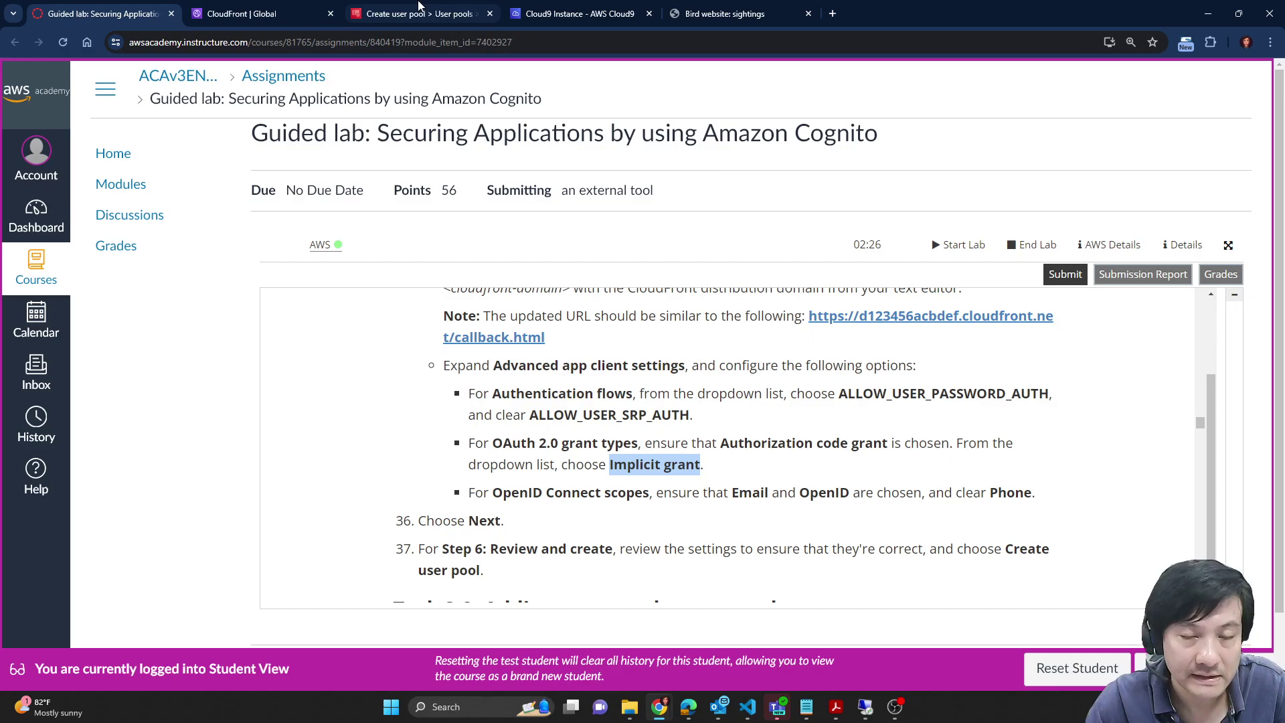
left_click(419, 12)
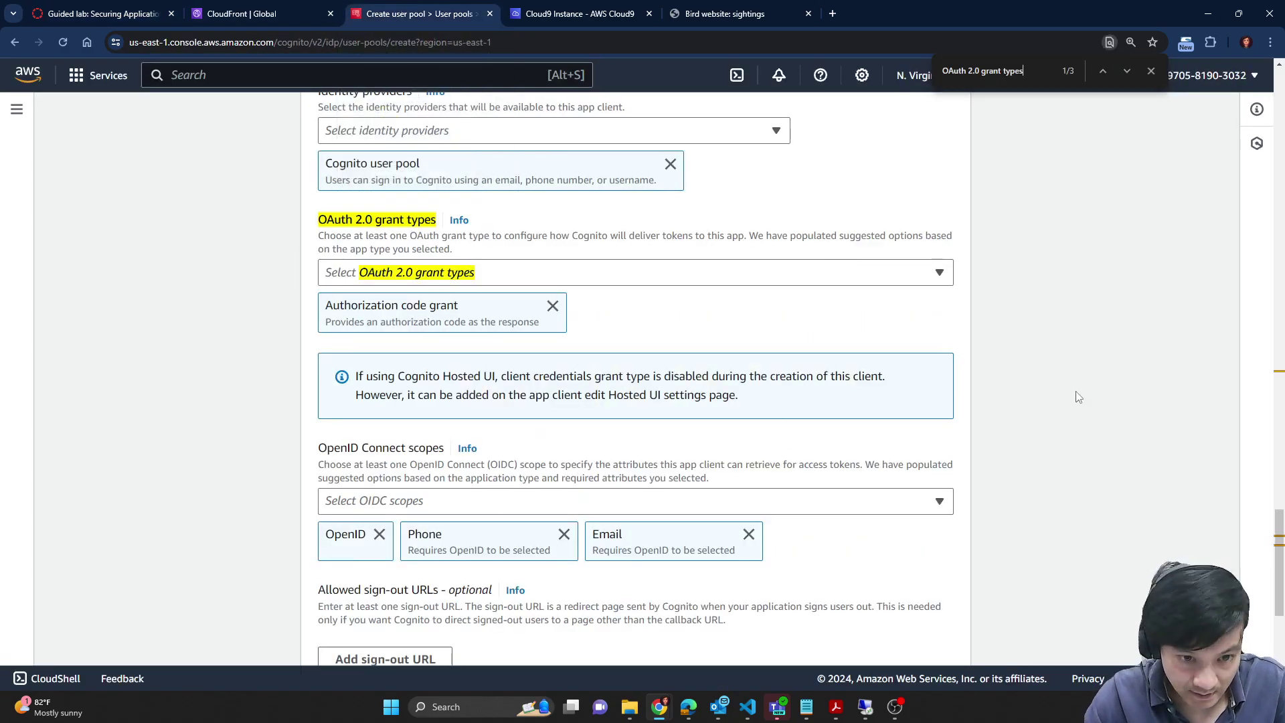
scroll(1076, 396, "up", 2)
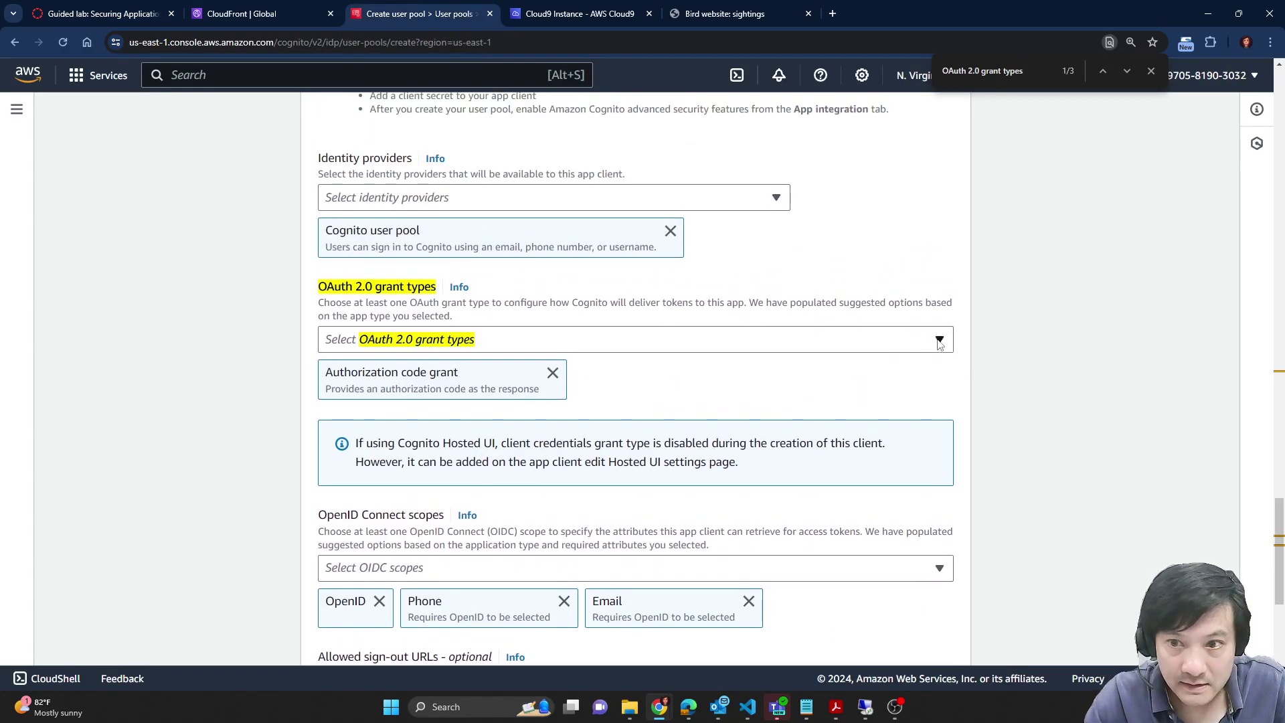
left_click(940, 340)
left_click(330, 412)
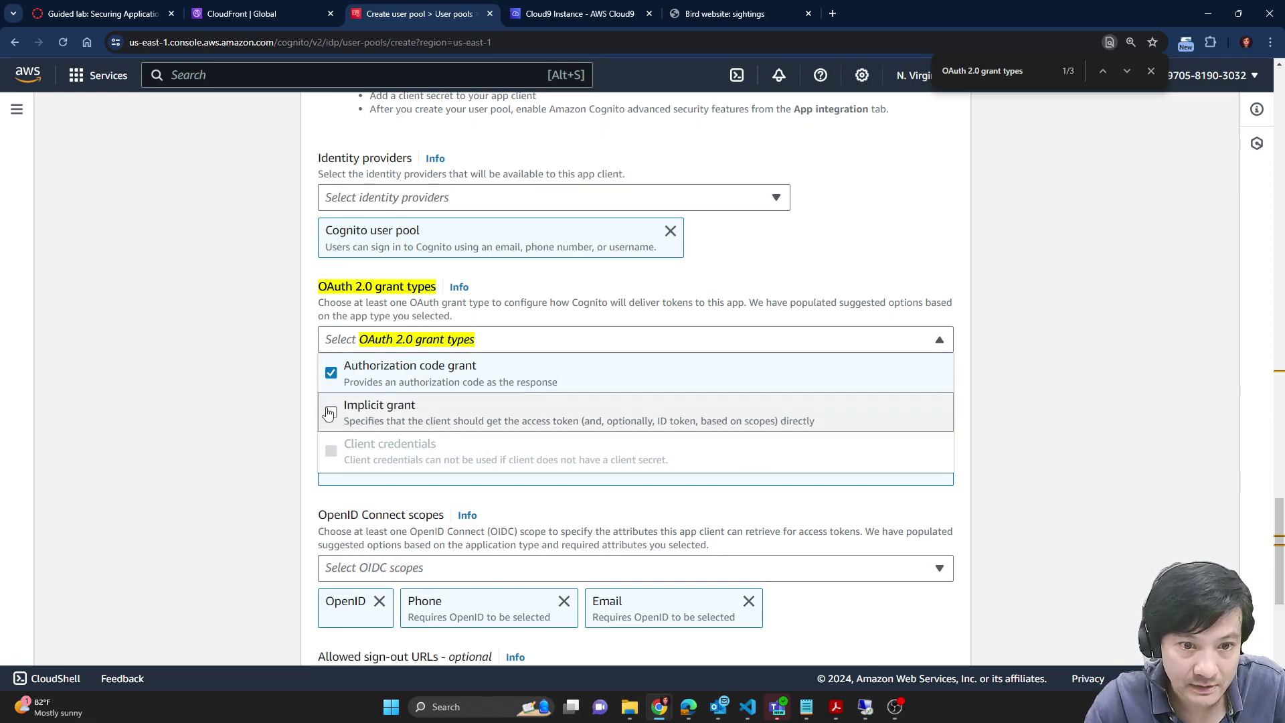
left_click(1041, 388)
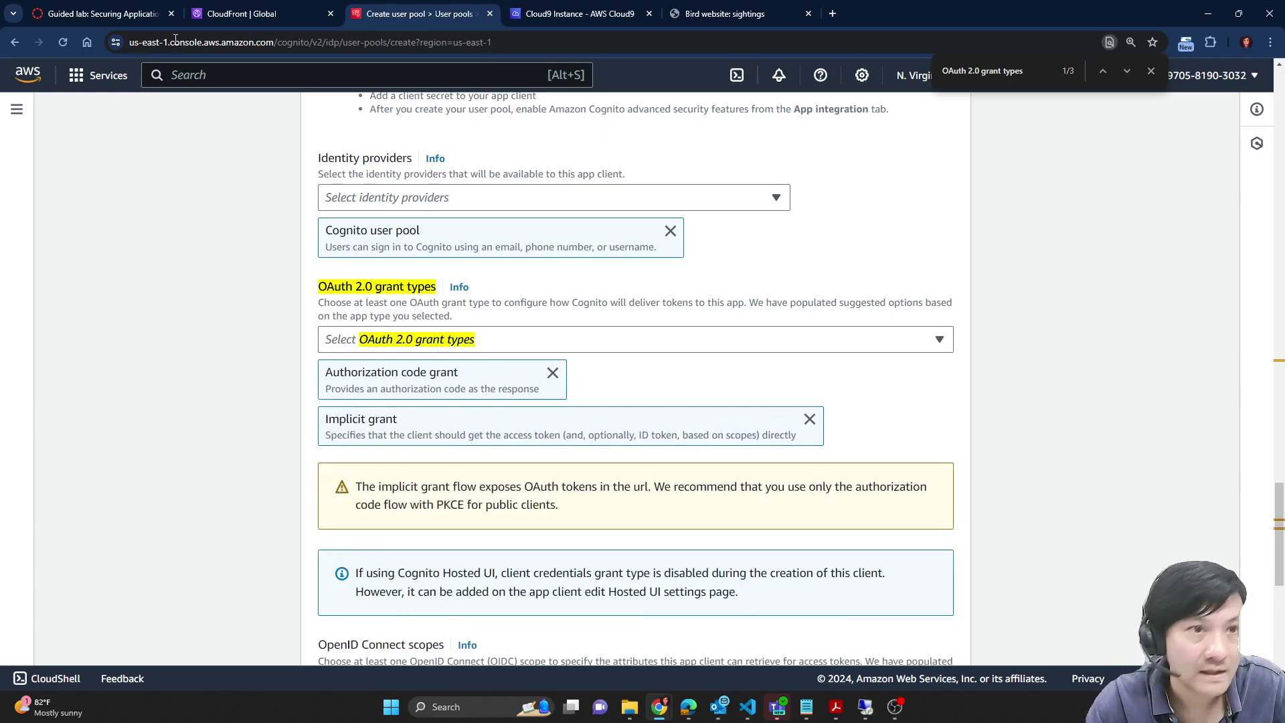
left_click(104, 14)
scroll(884, 508, "down", 1)
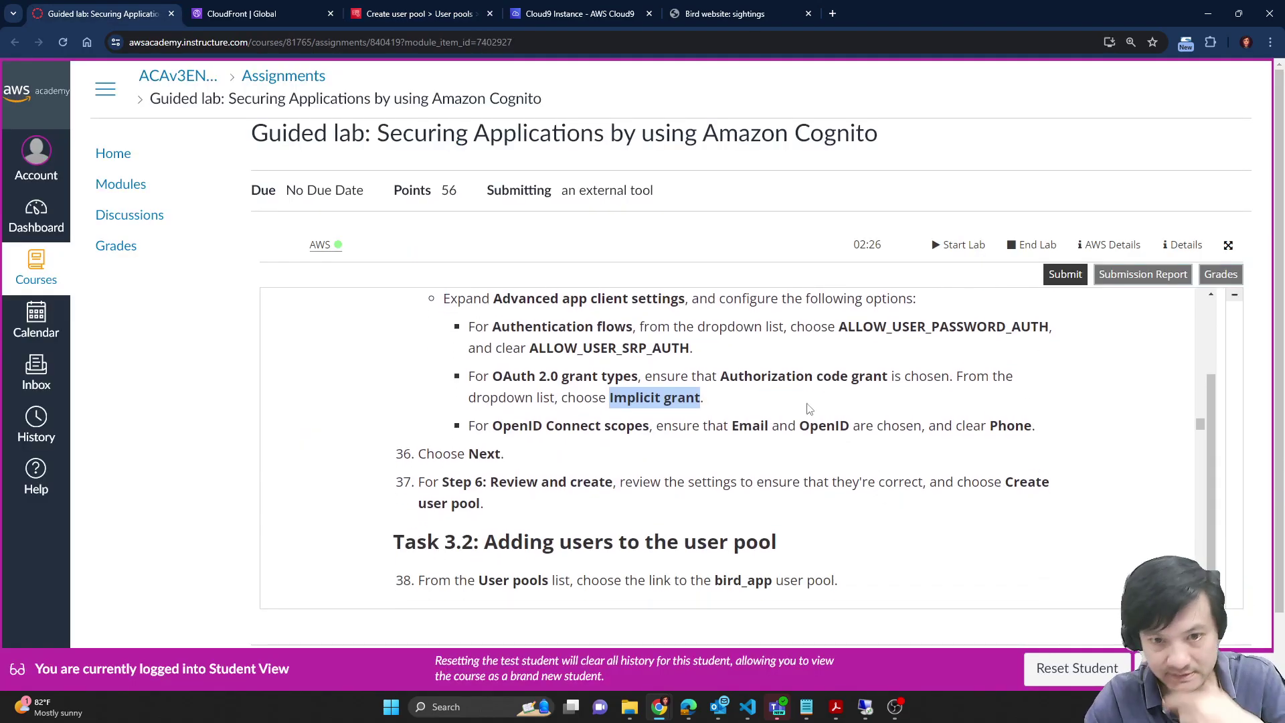
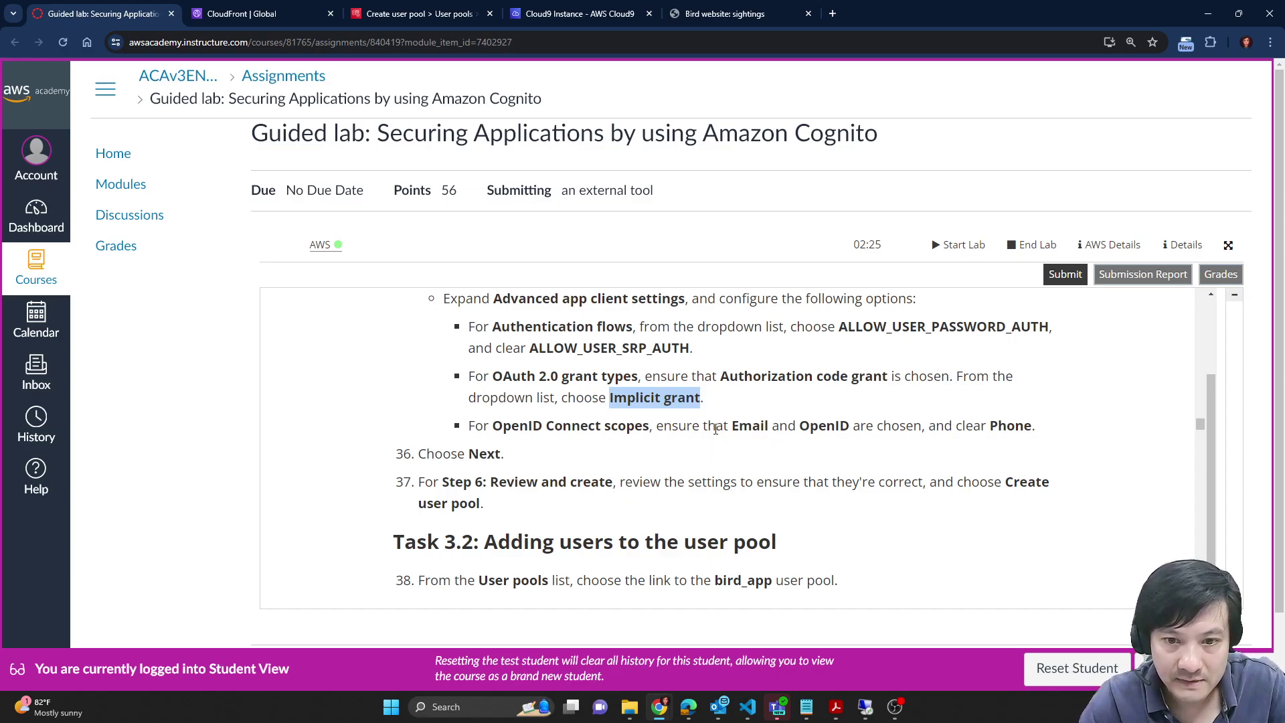
Step: Look up the required OpenID Connect scopes, OpenID and Email, in the lab instructions
double_click(574, 426)
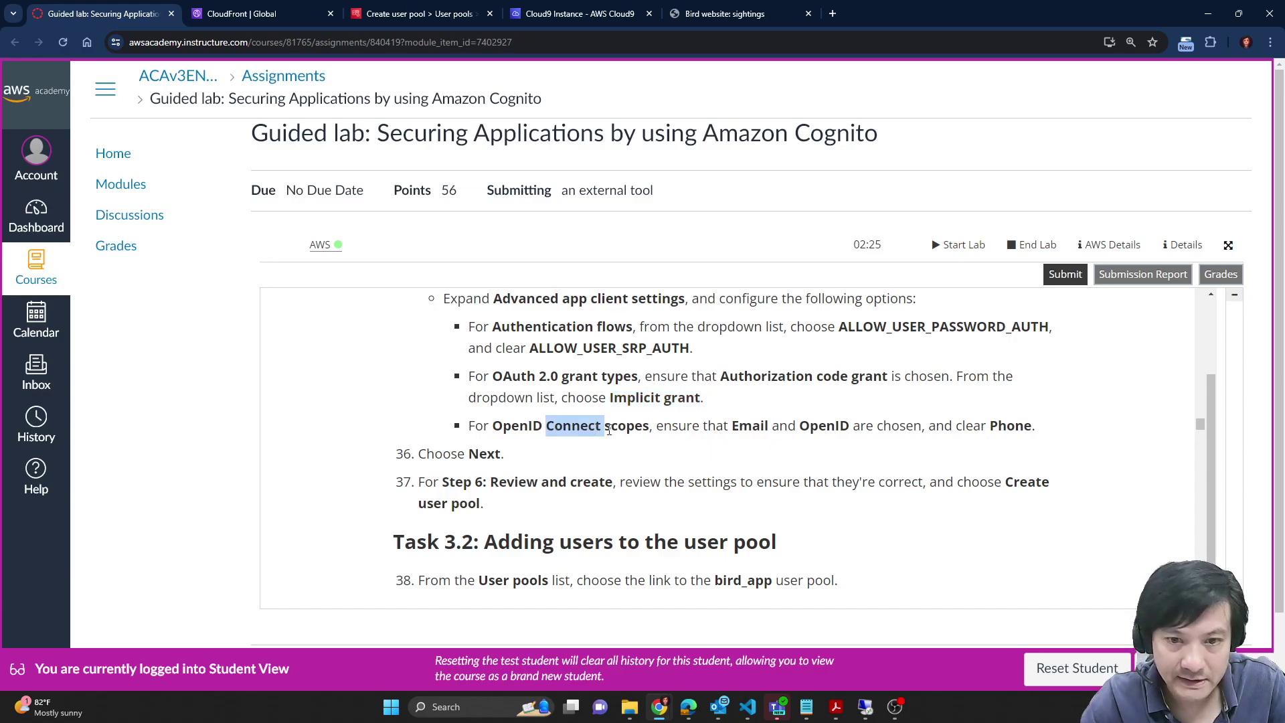
double_click(749, 426)
double_click(824, 426)
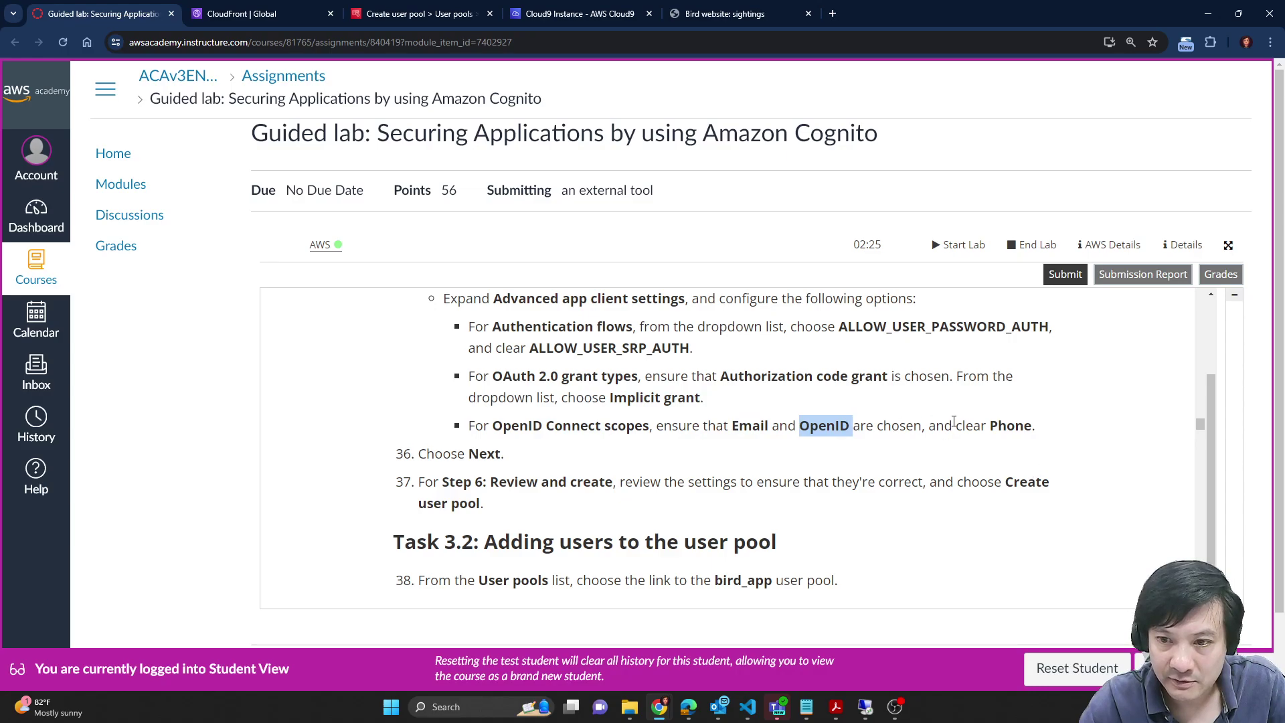
double_click(742, 433)
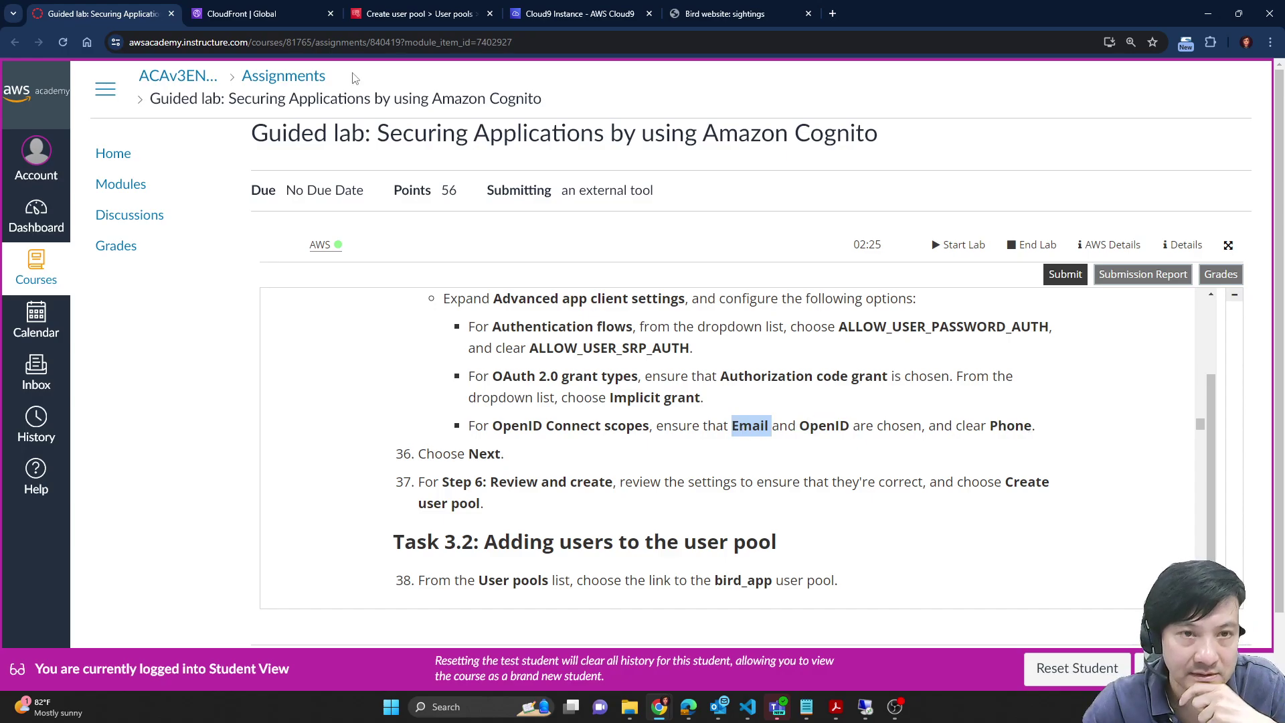
left_click(452, 8)
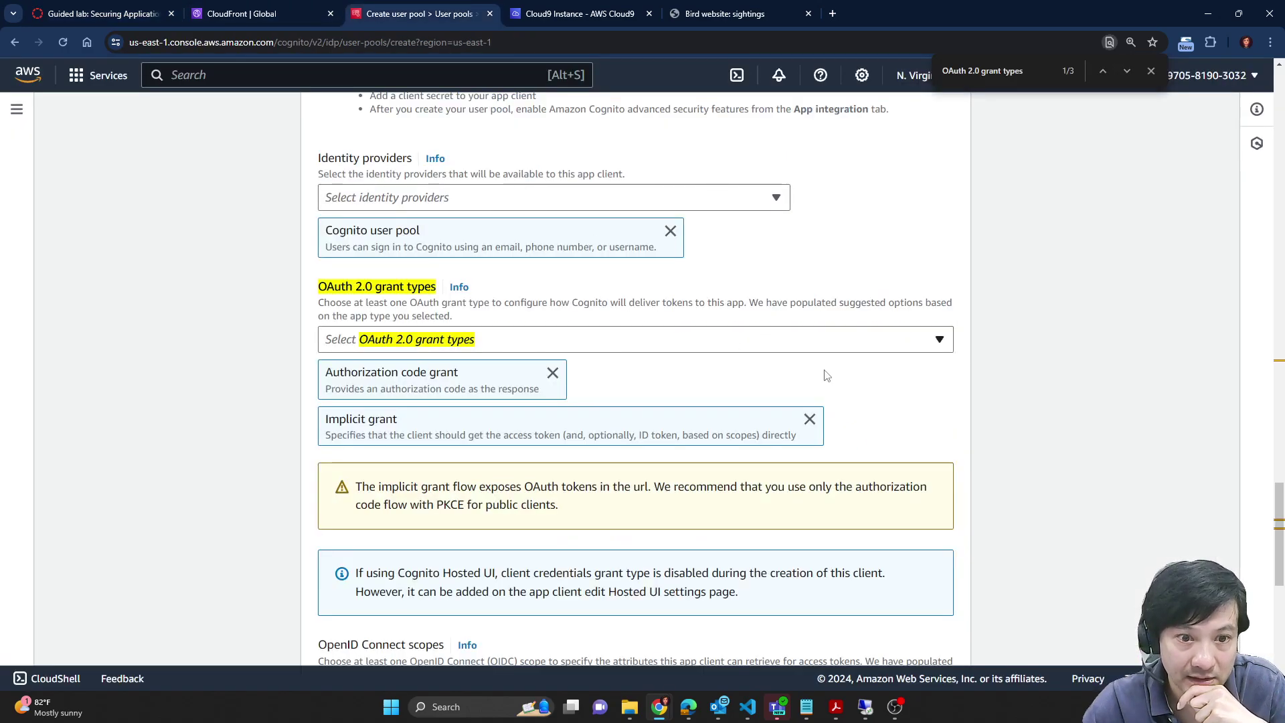
scroll(995, 387, "down", 5)
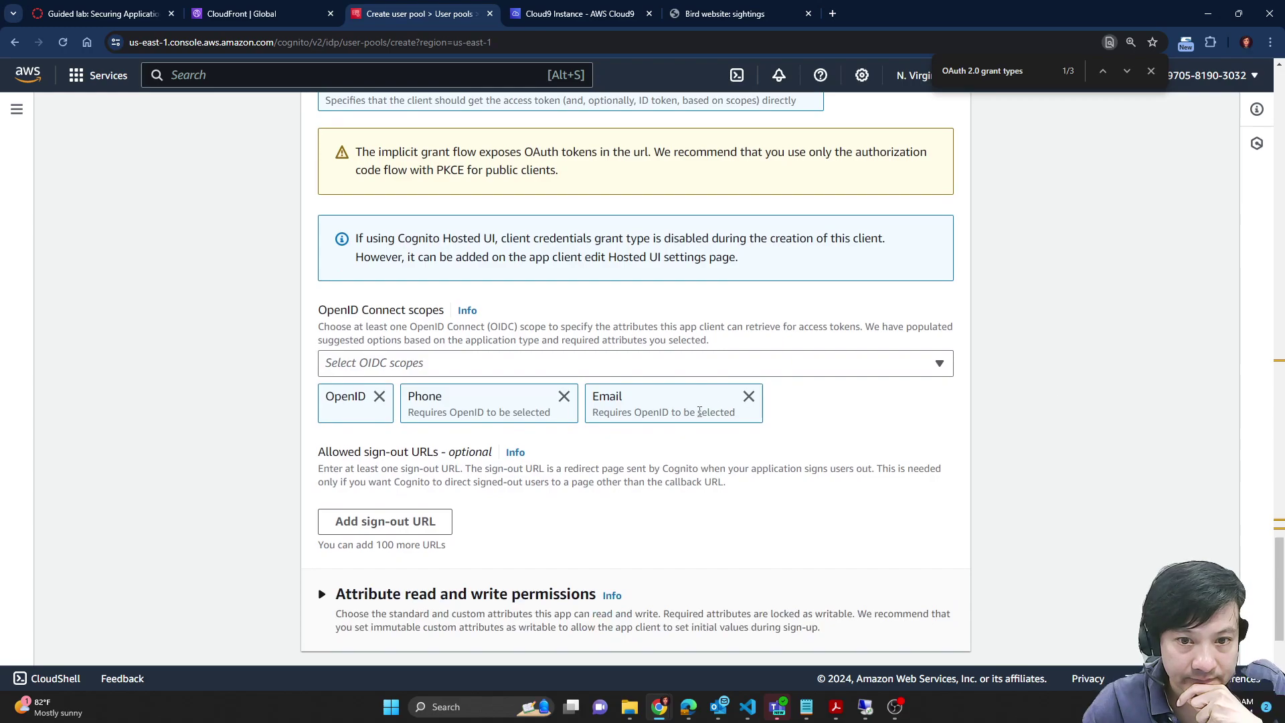
Step: Remove the Phone scope from the app client's OpenID Connect scopes
left_click(564, 397)
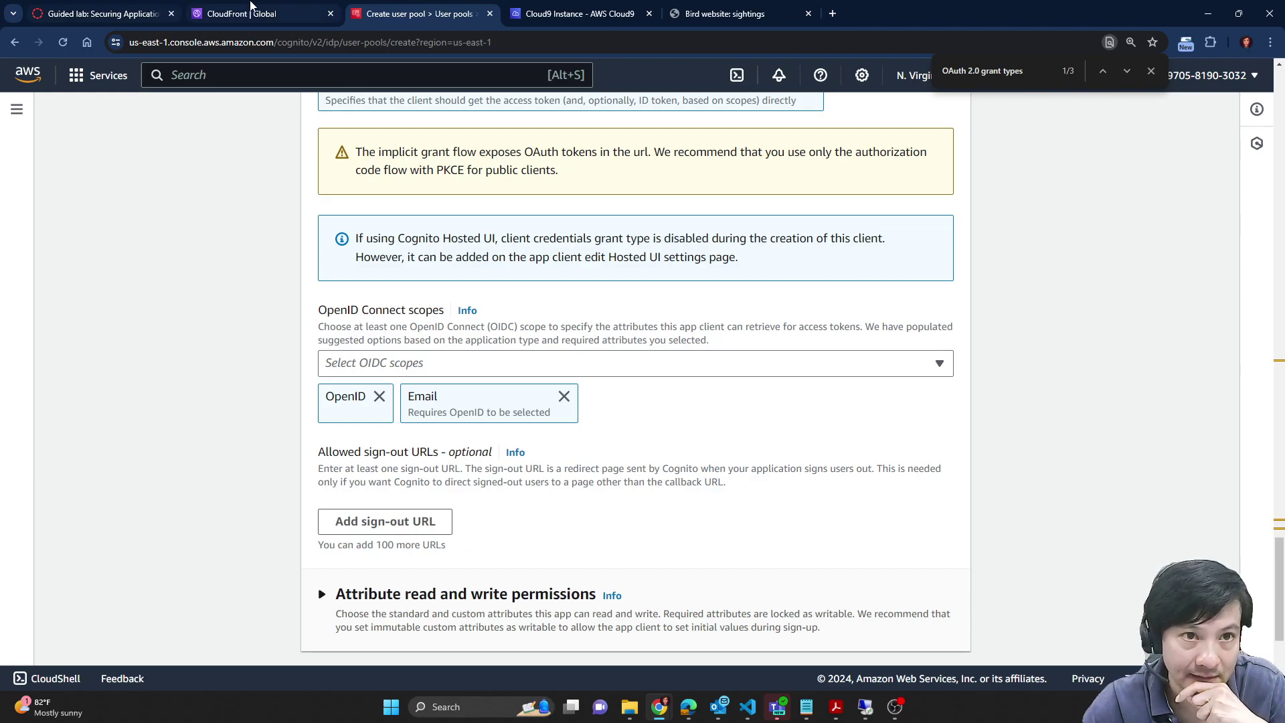
left_click(105, 7)
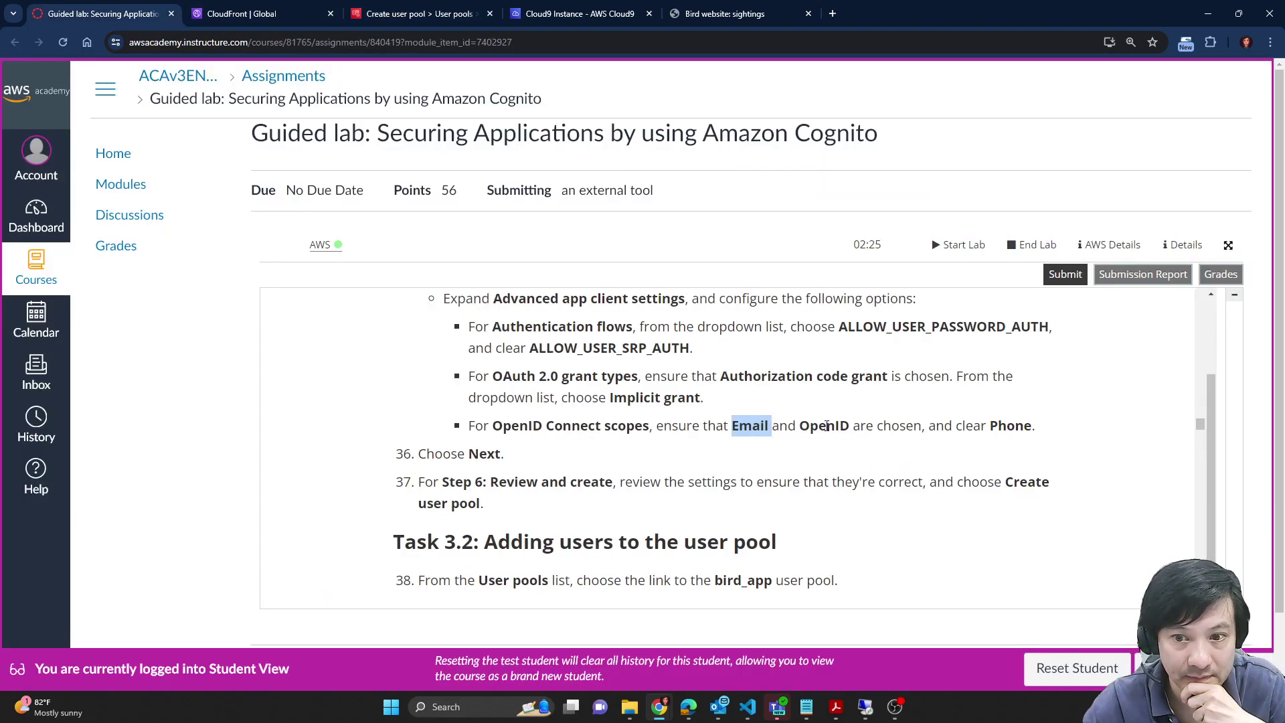
left_click(985, 420)
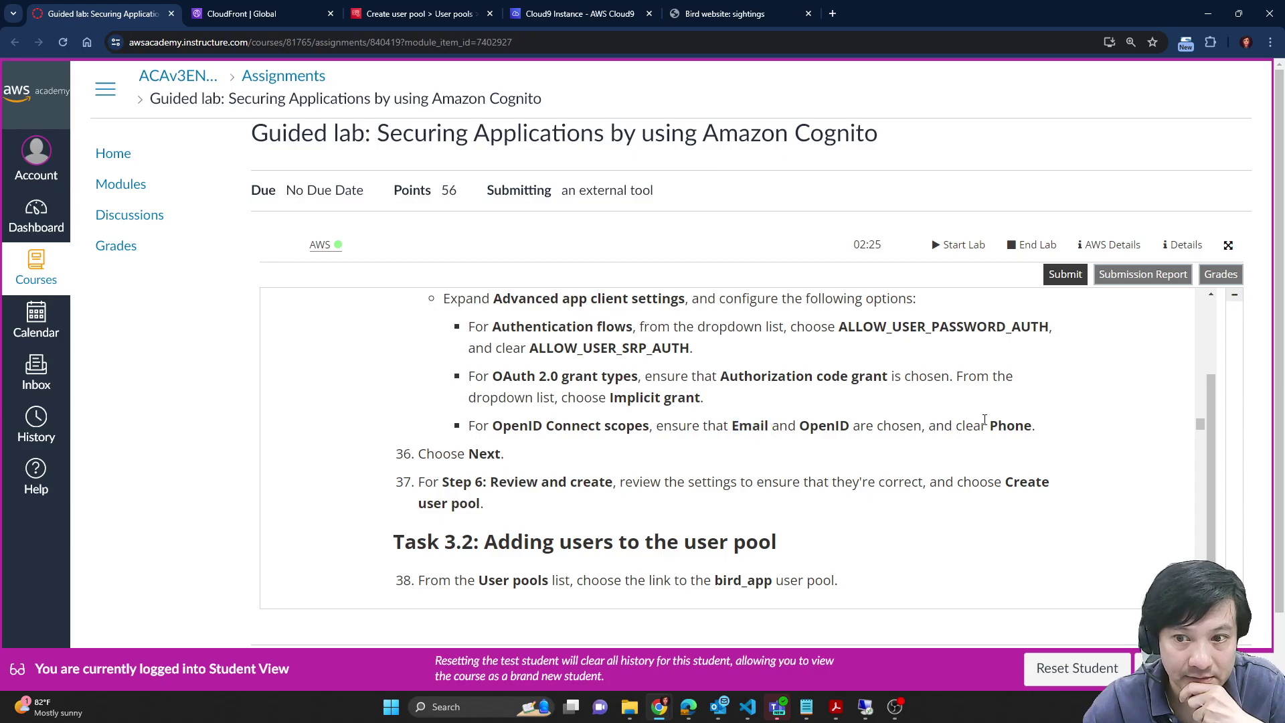
scroll(822, 521, "down", 2)
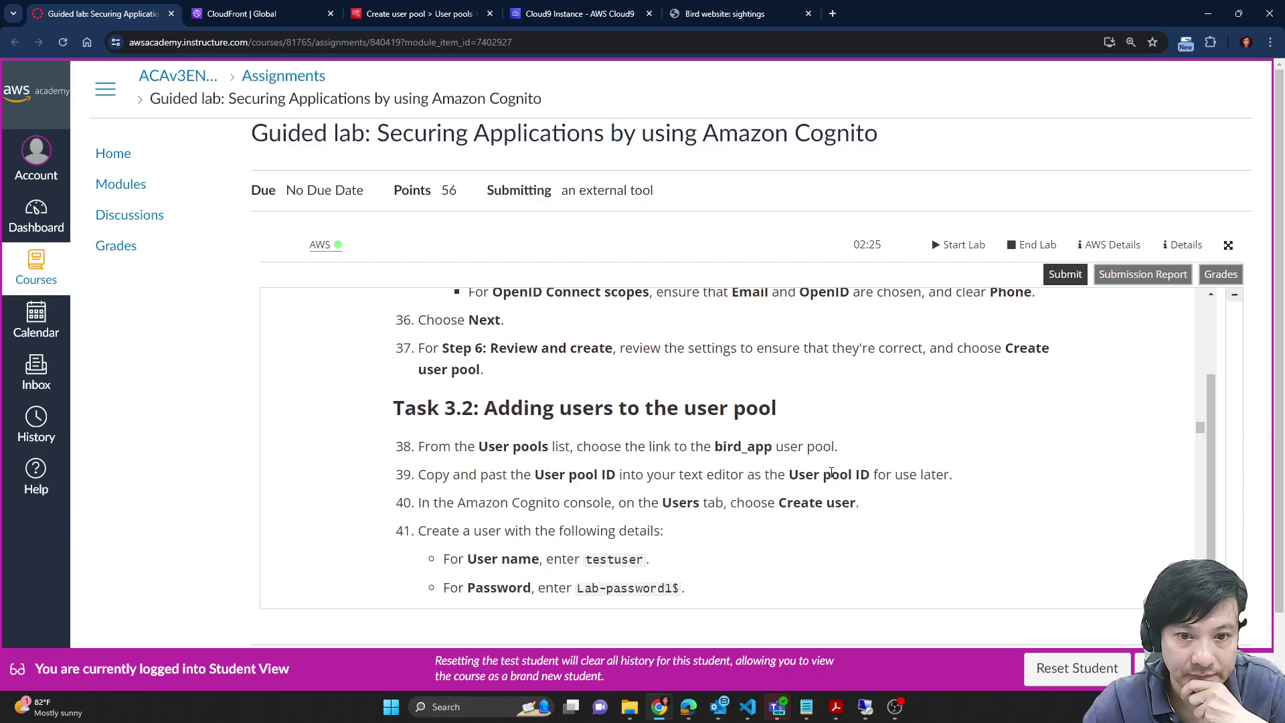
left_click(261, 10)
left_click(415, 14)
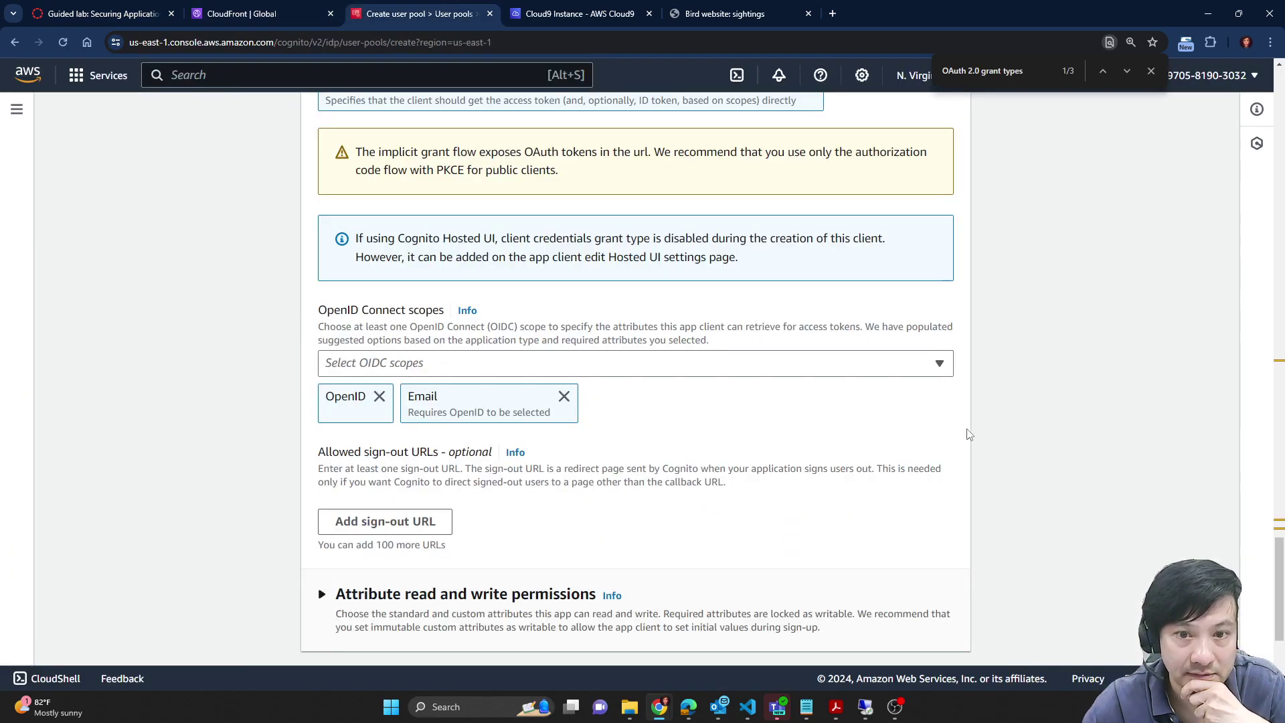
scroll(1040, 458, "down", 3)
Step: Review the bird_app settings on the Review and create page and create the user pool
left_click(942, 636)
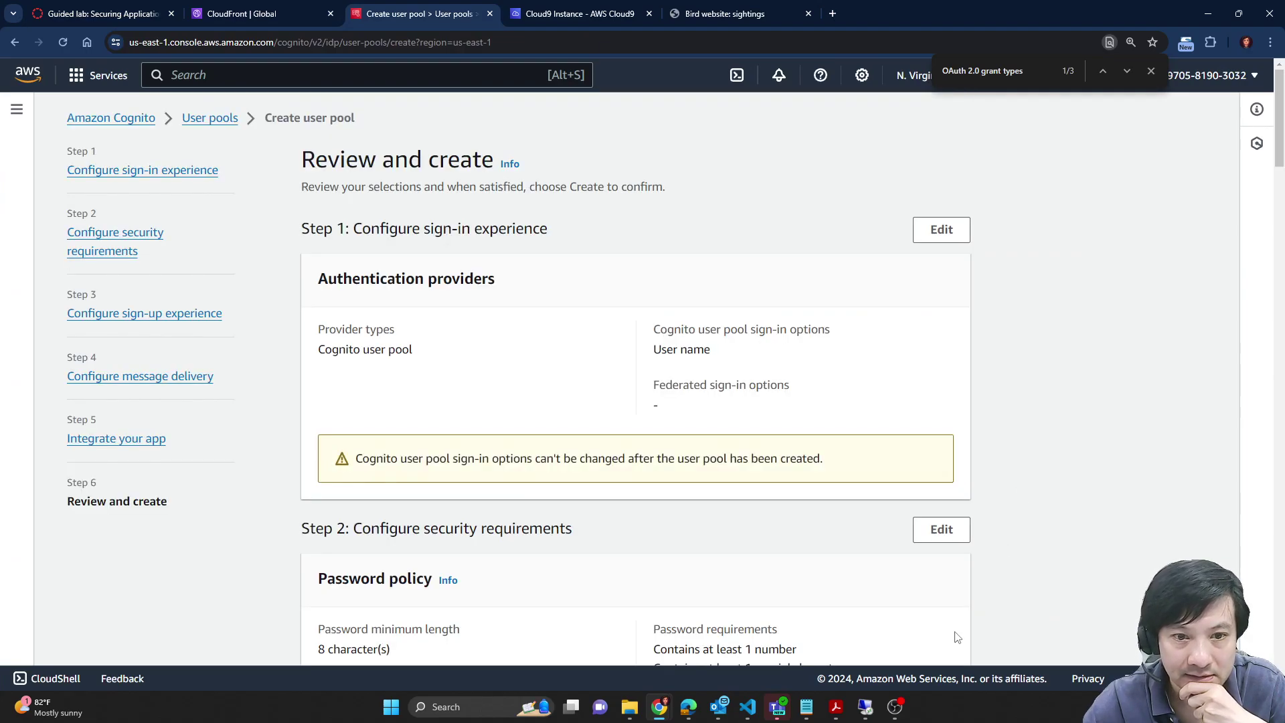
scroll(516, 359, "down", 9)
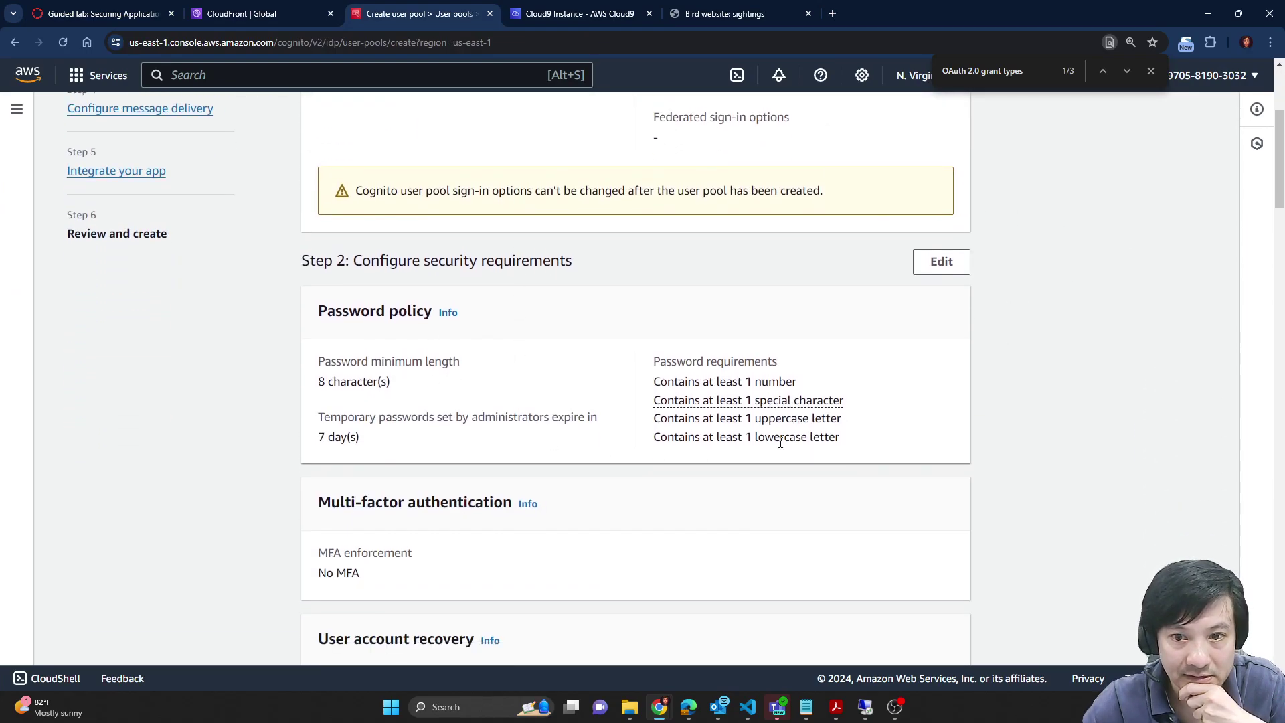
scroll(735, 401, "down", 20)
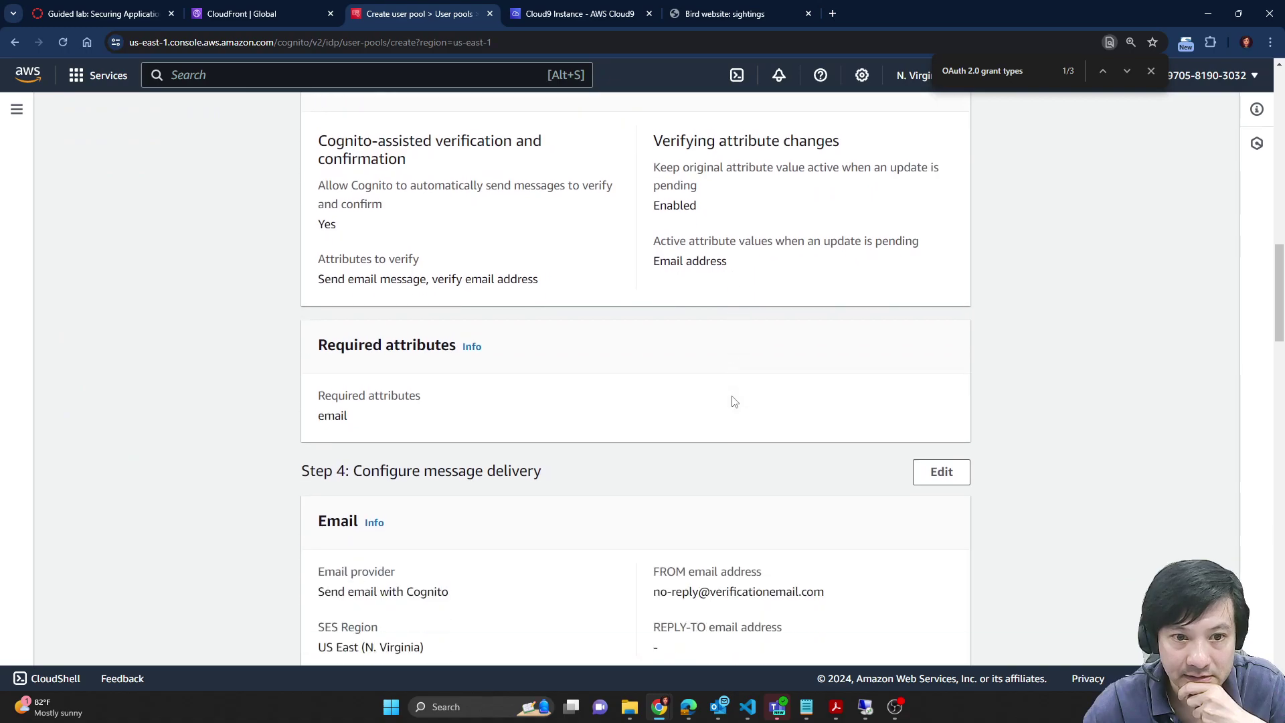
scroll(865, 456, "down", 20)
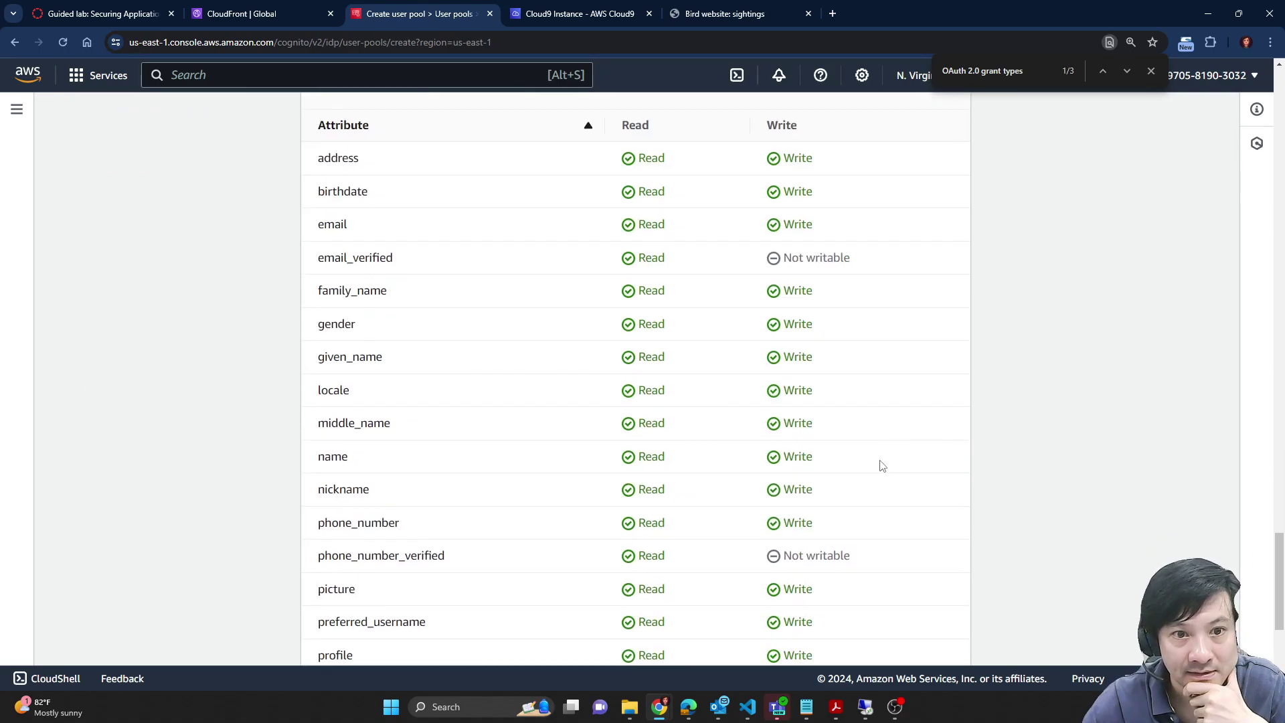
scroll(770, 227, "up", 7)
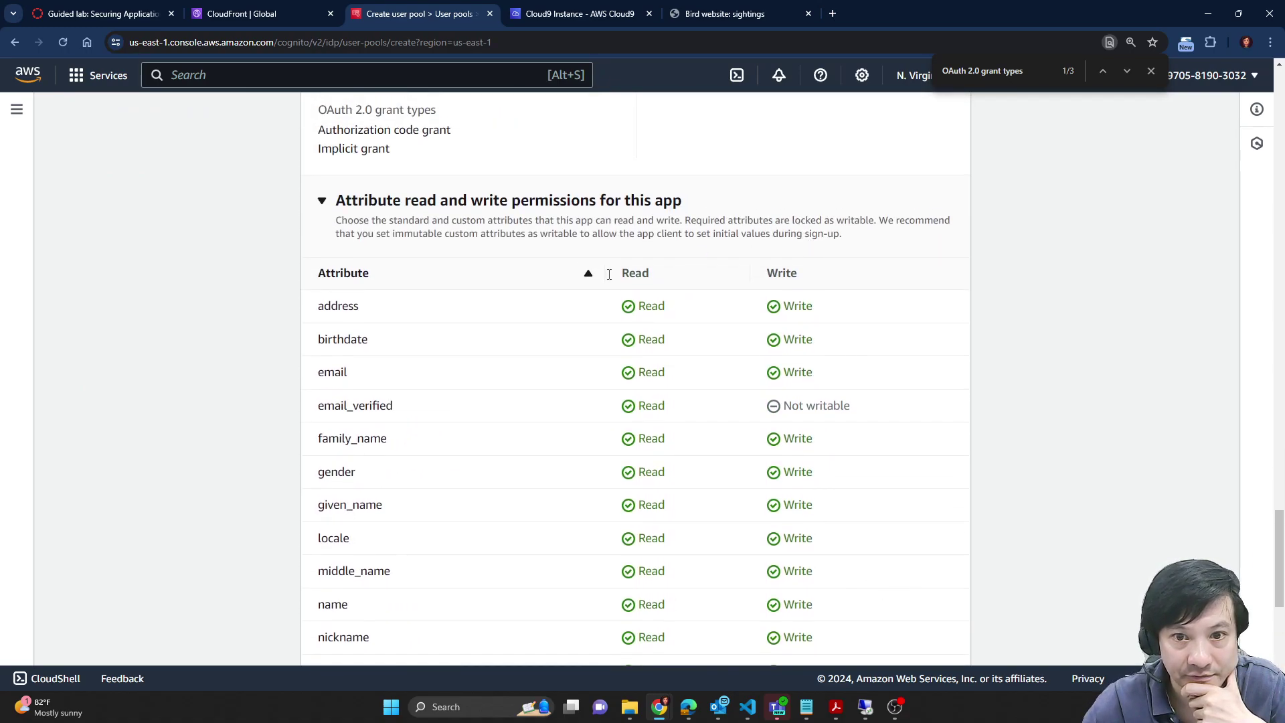
scroll(766, 231, "down", 1)
scroll(763, 241, "down", 2)
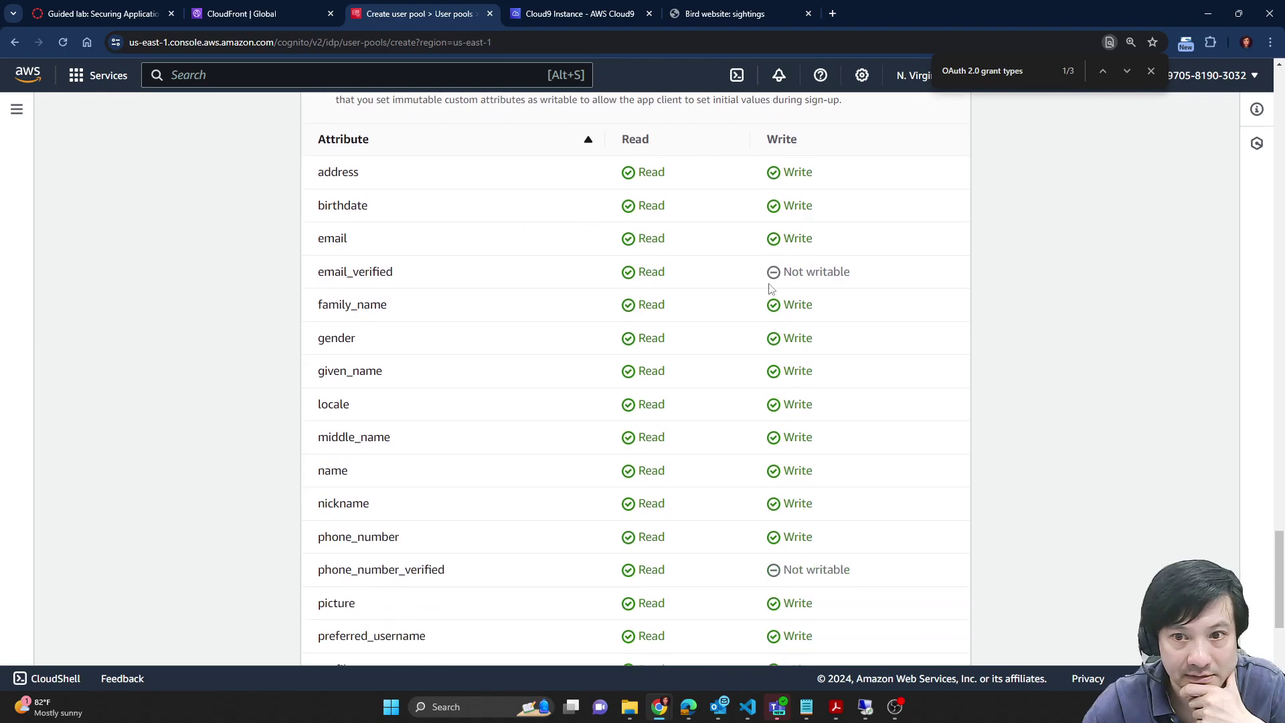
scroll(767, 290, "down", 2)
scroll(556, 415, "down", 3)
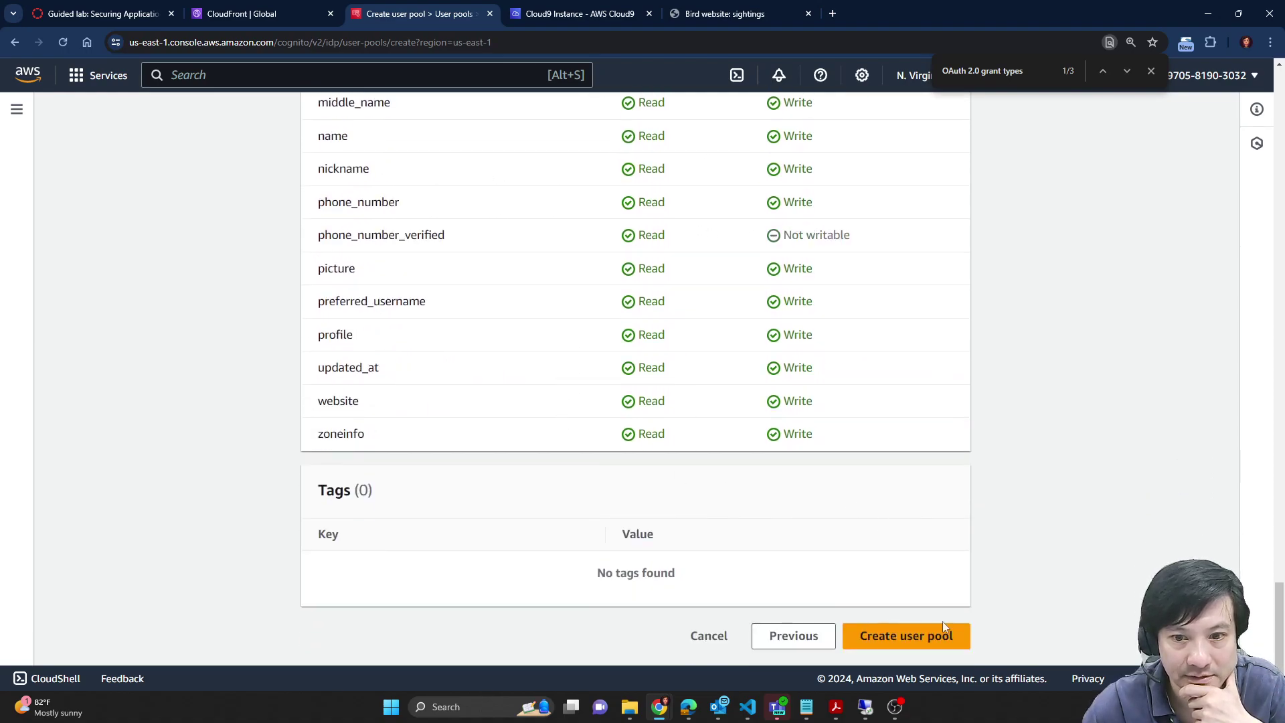
left_click(926, 640)
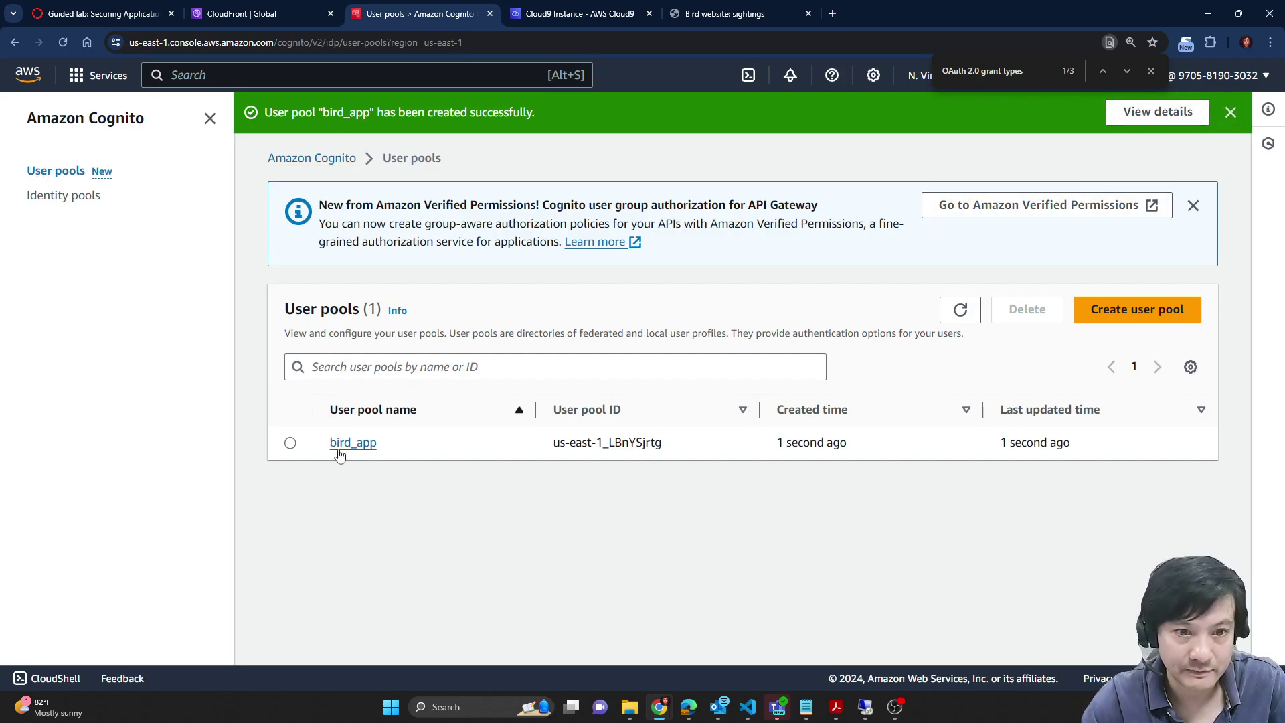
Step: Copy the bird_app user pool ID into the User pool ID line of the Notepad notes
left_click(104, 13)
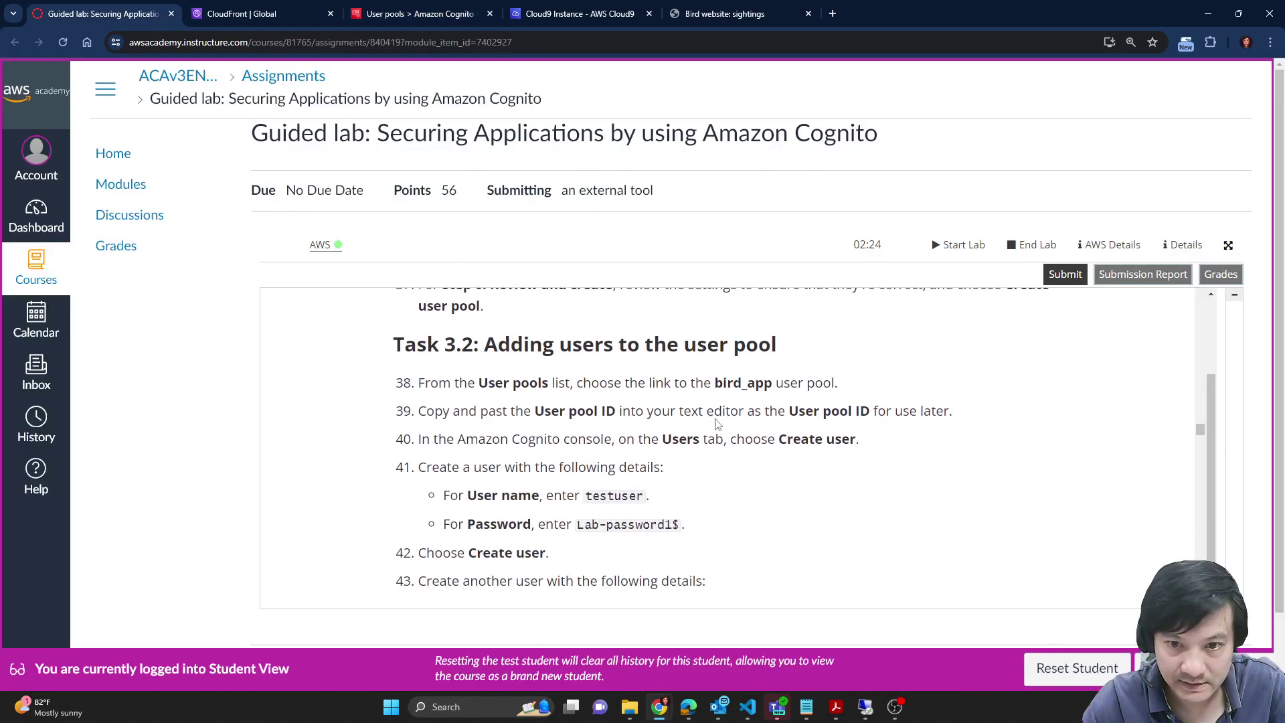
scroll(751, 422, "down", 1)
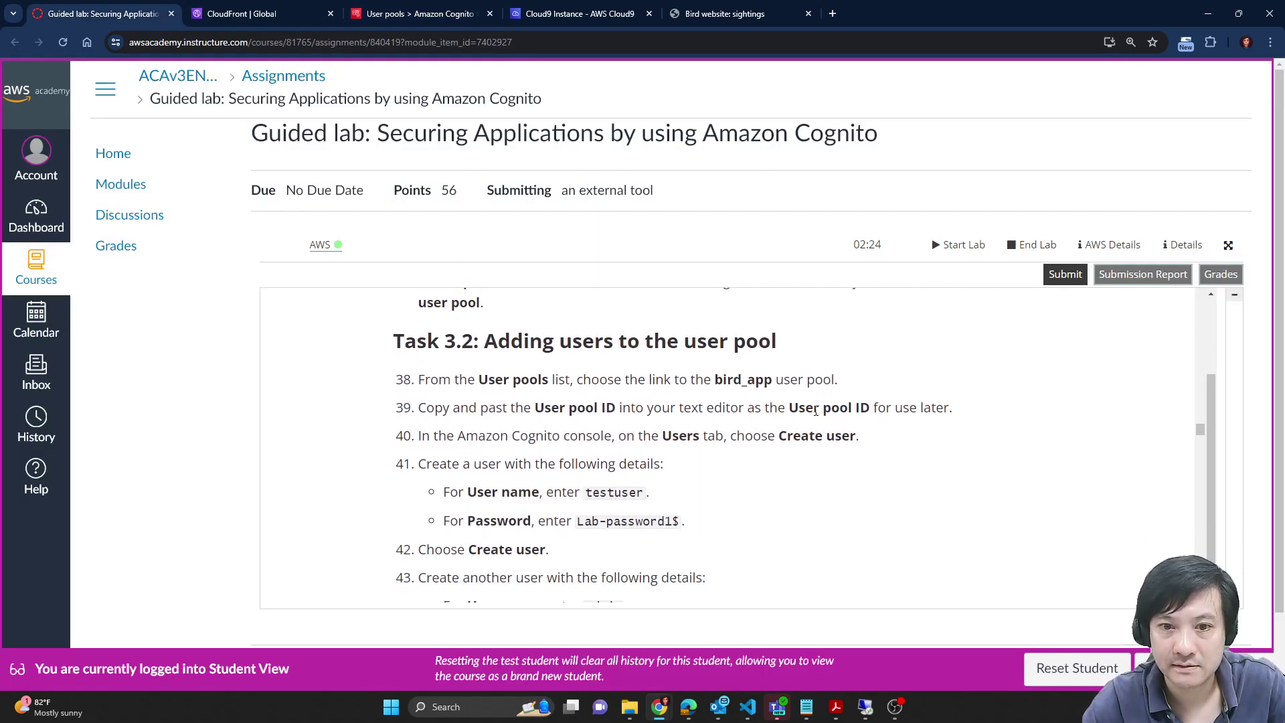
left_click(261, 13)
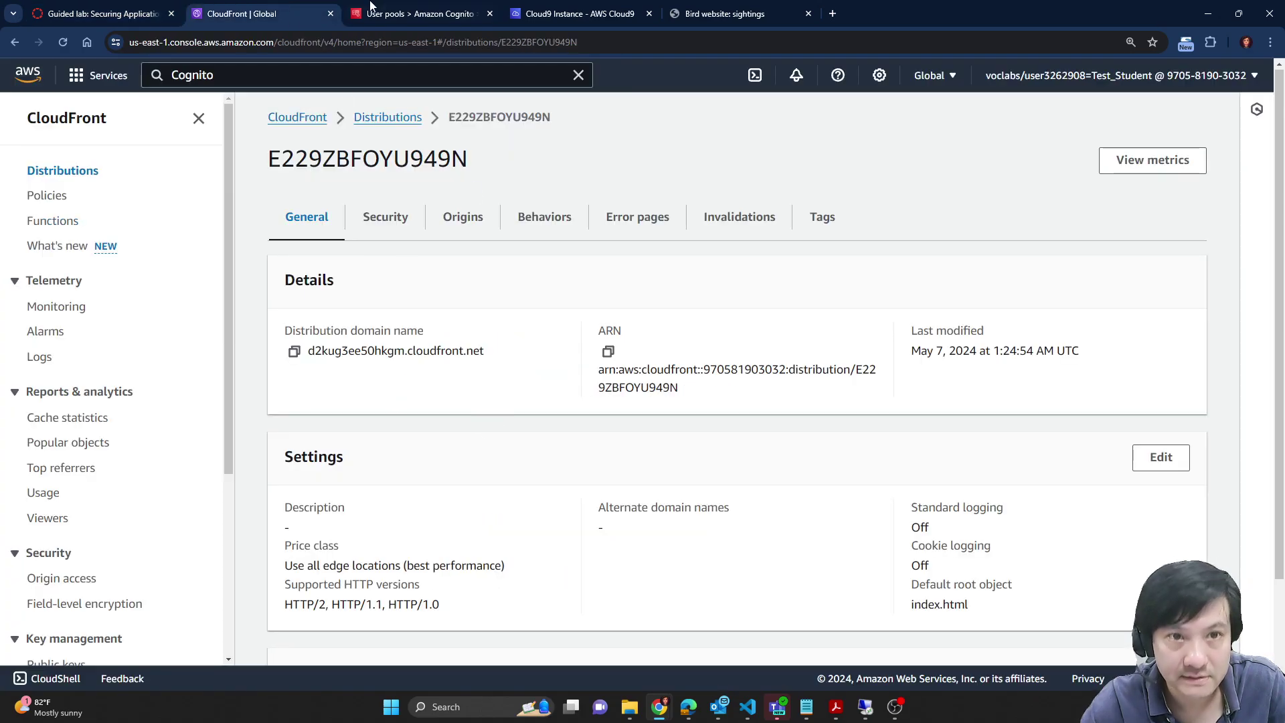
left_click(440, 10)
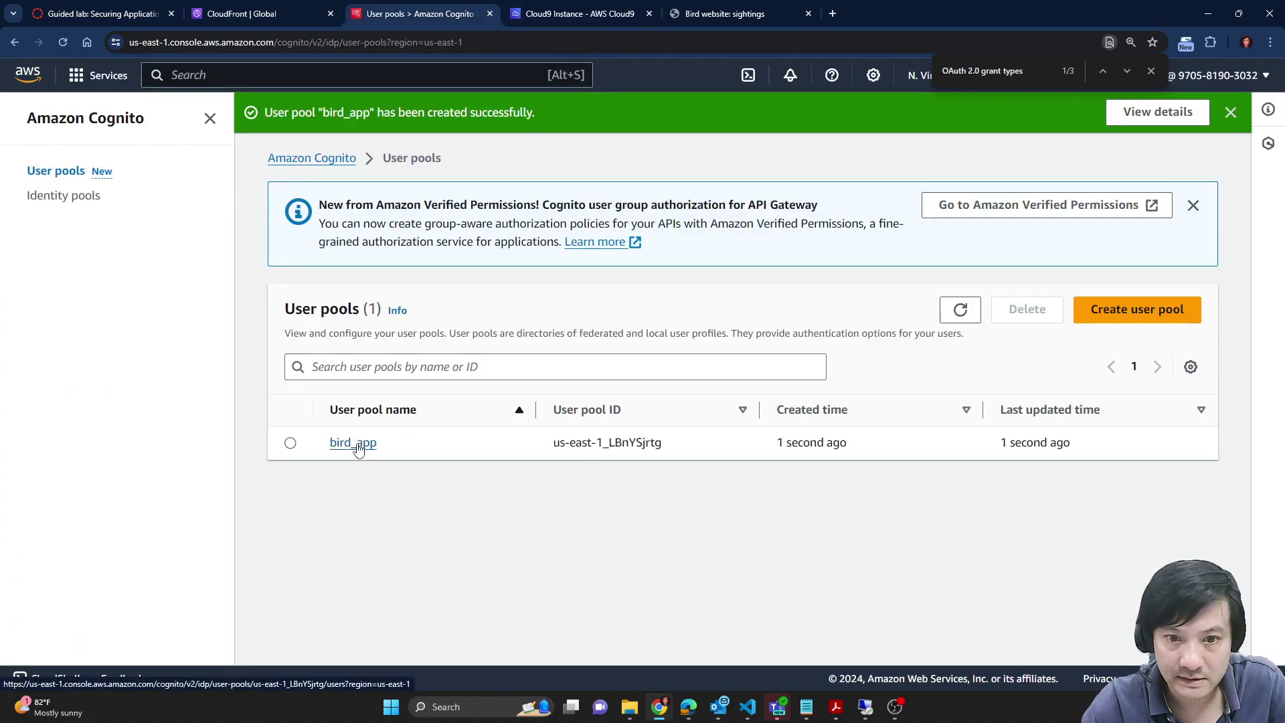
left_click_drag(553, 448, 676, 455)
key("ctrl+c")
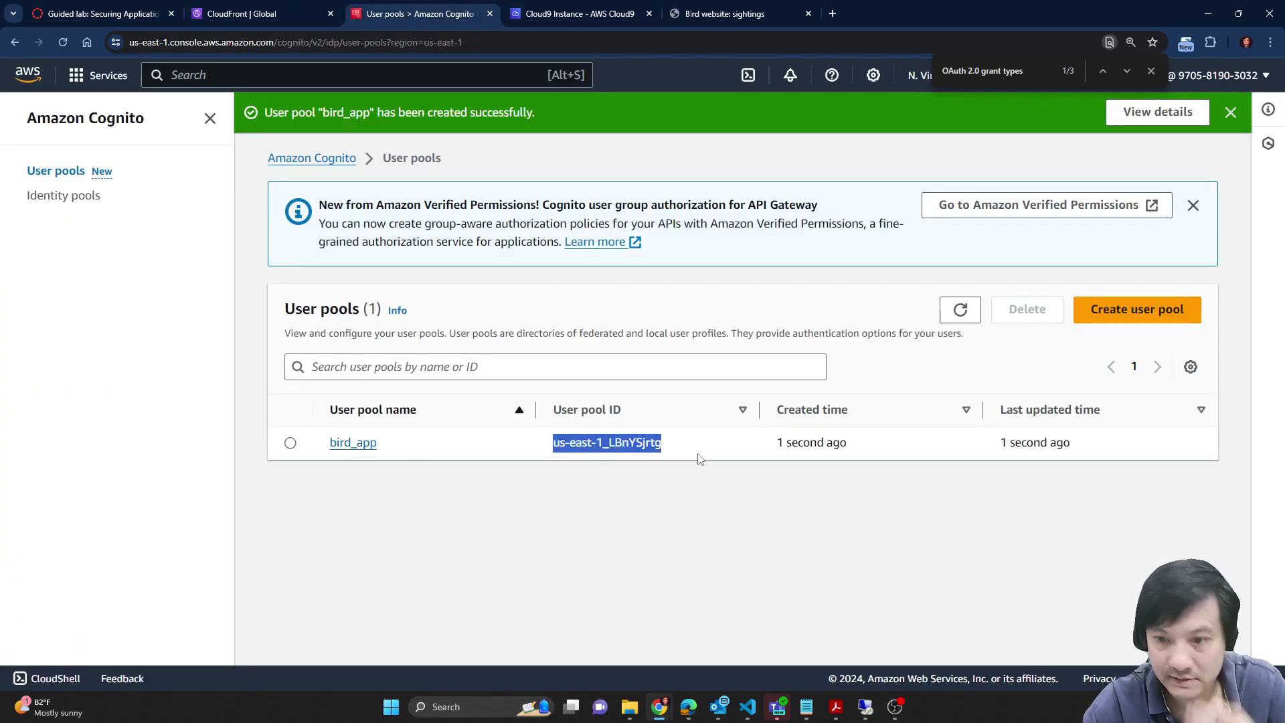
mouse_move(807, 707)
left_click(870, 642)
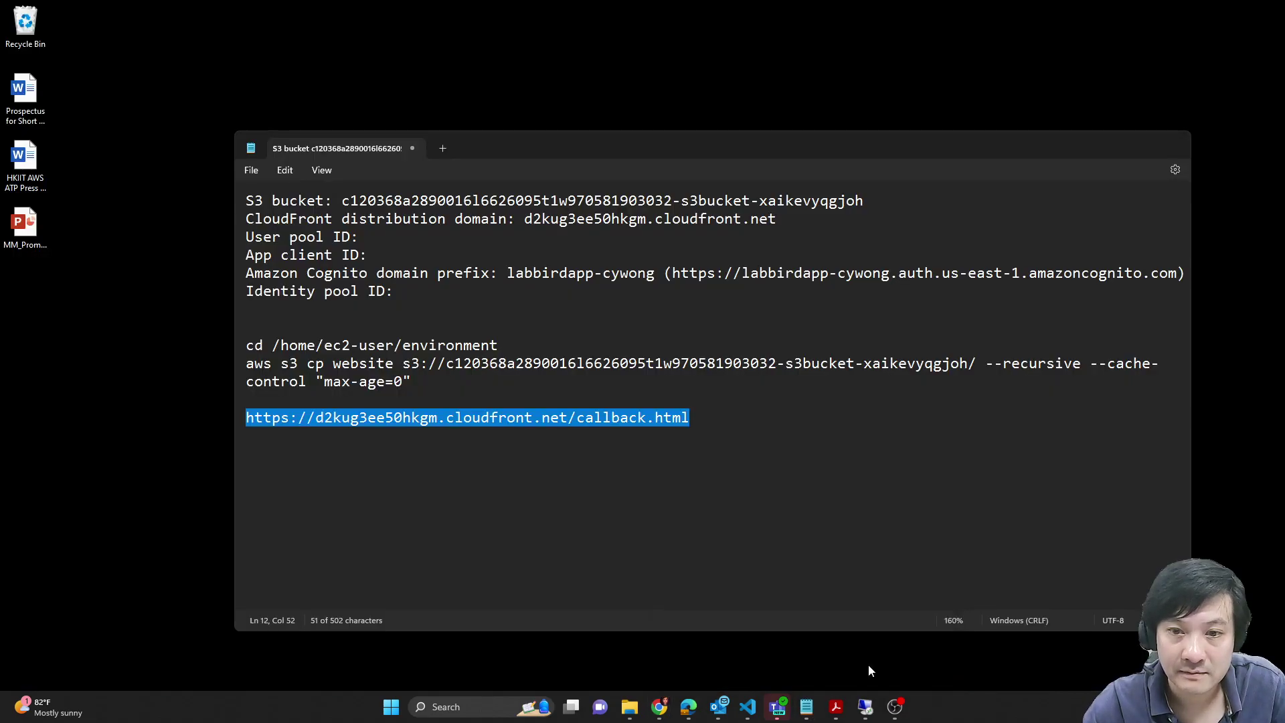
left_click(394, 238)
key("ctrl+v")
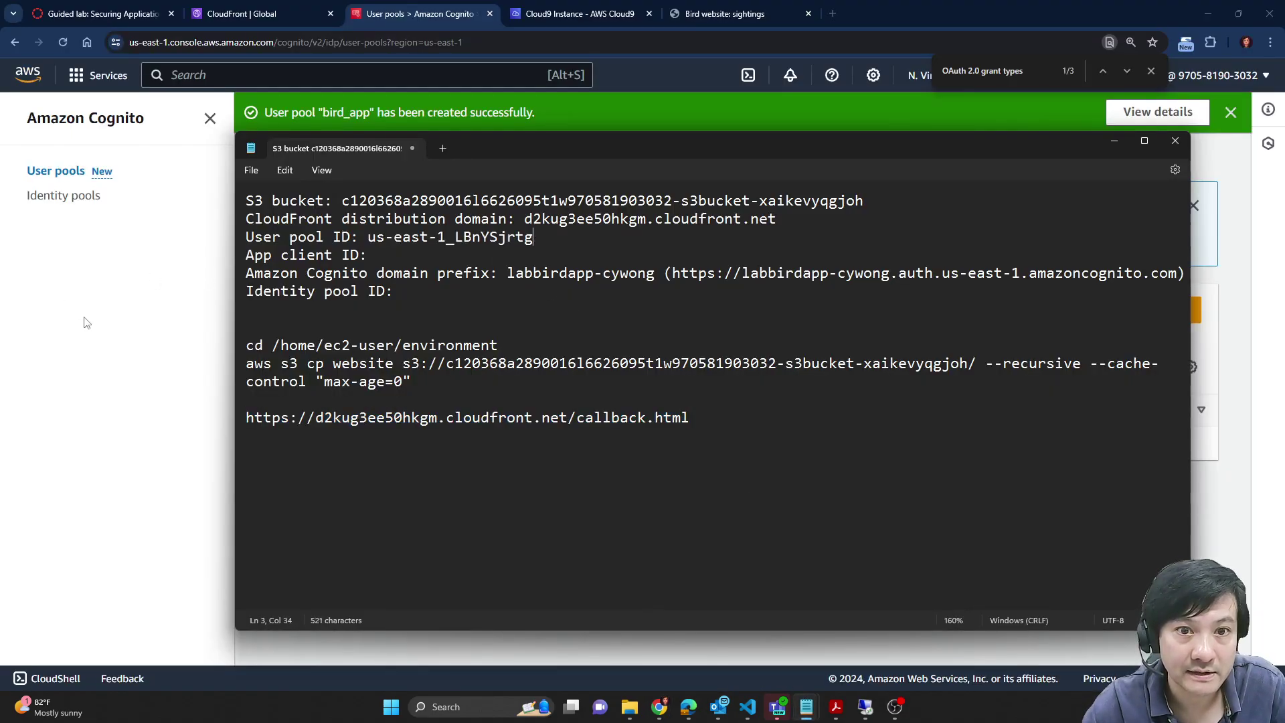
key("alt+Tab")
Step: Copy the user name testuser from the lab instructions
key("ctrl+1")
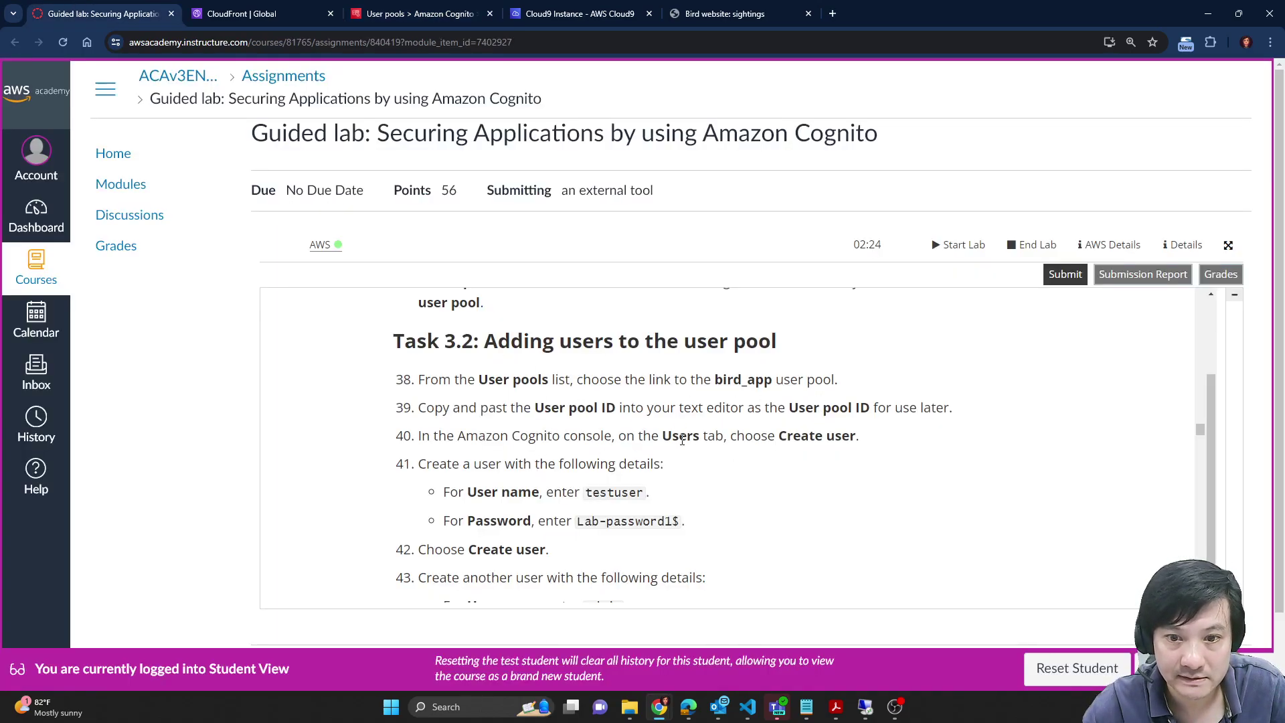
scroll(824, 434, "down", 1)
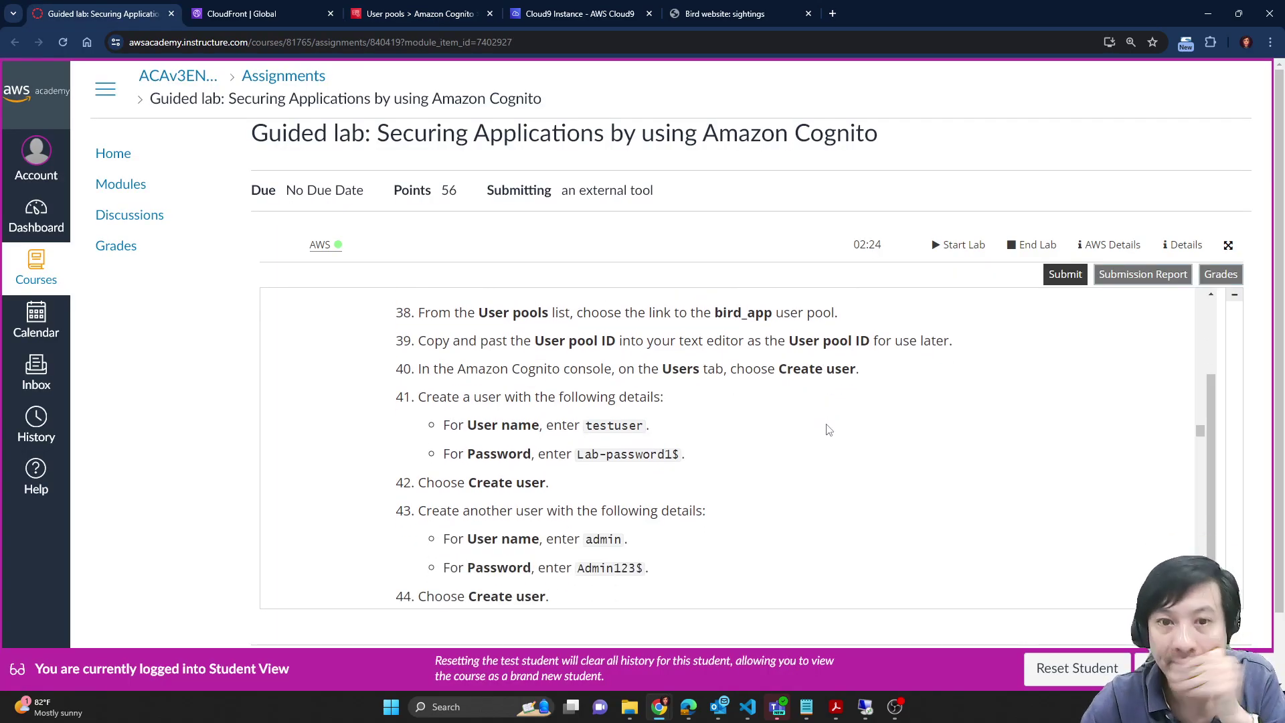
scroll(804, 461, "up", 2)
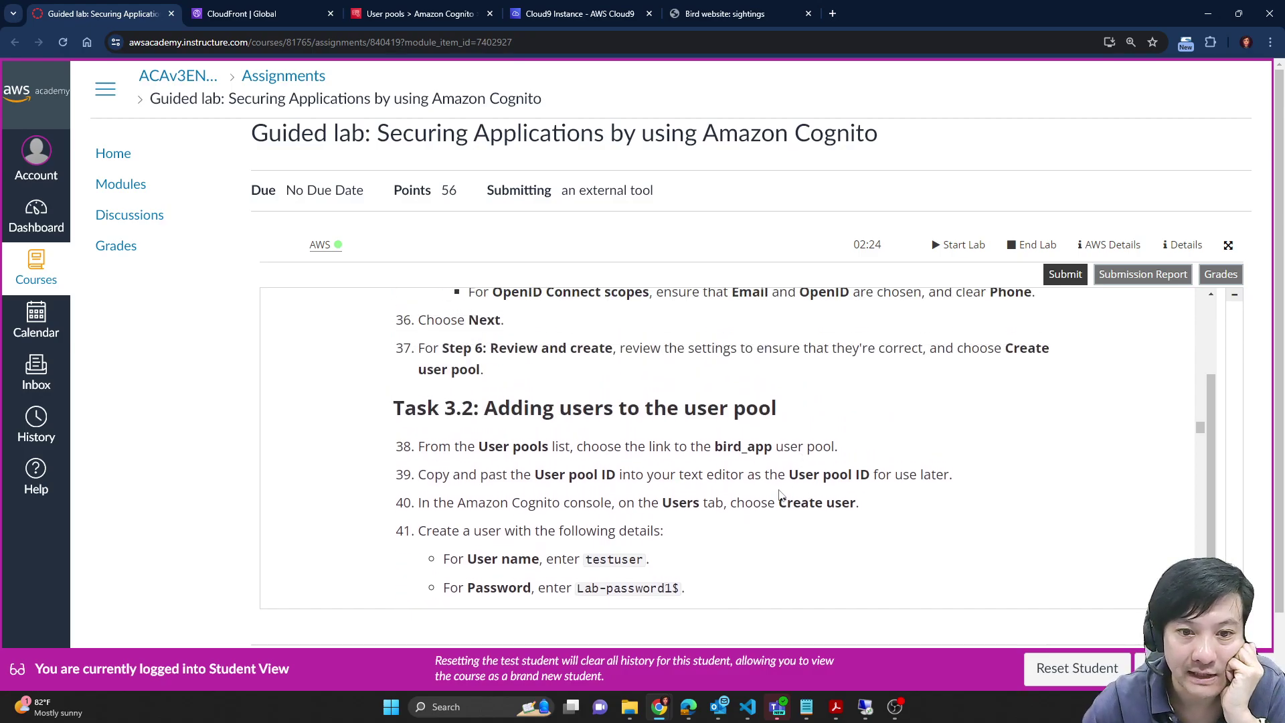
scroll(782, 496, "down", 1)
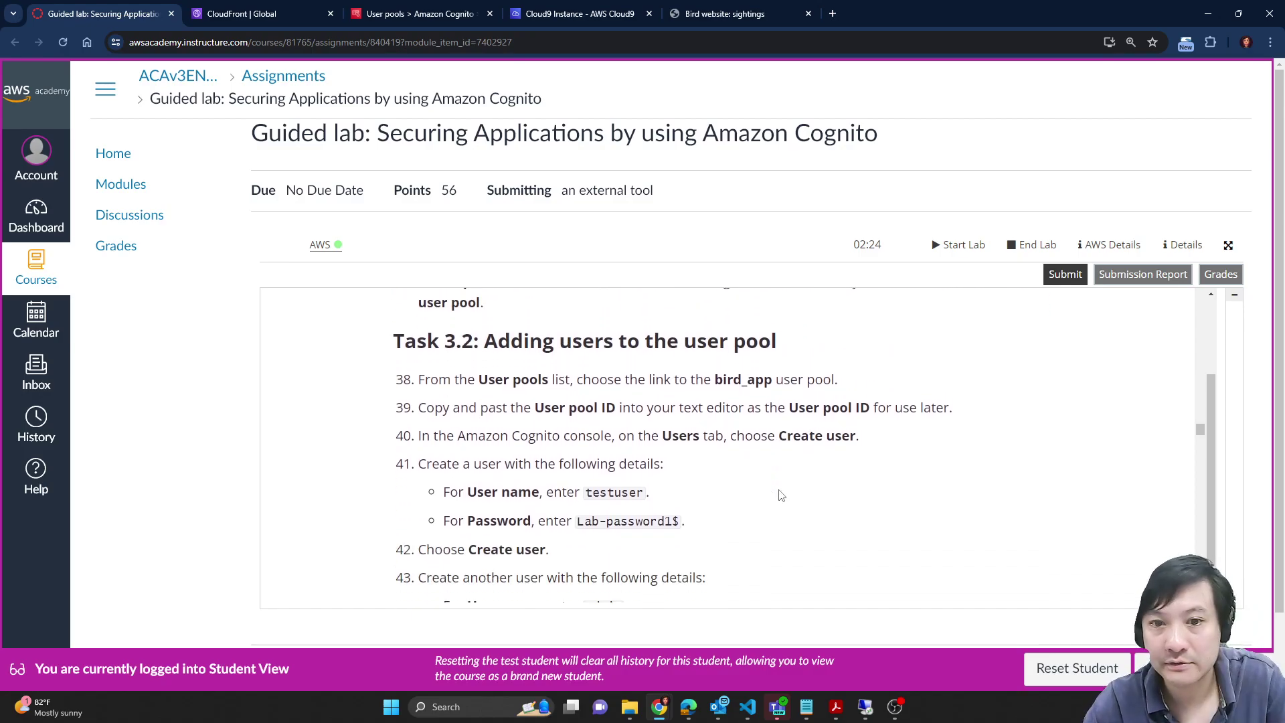
double_click(608, 490)
left_click(268, 10)
left_click(415, 13)
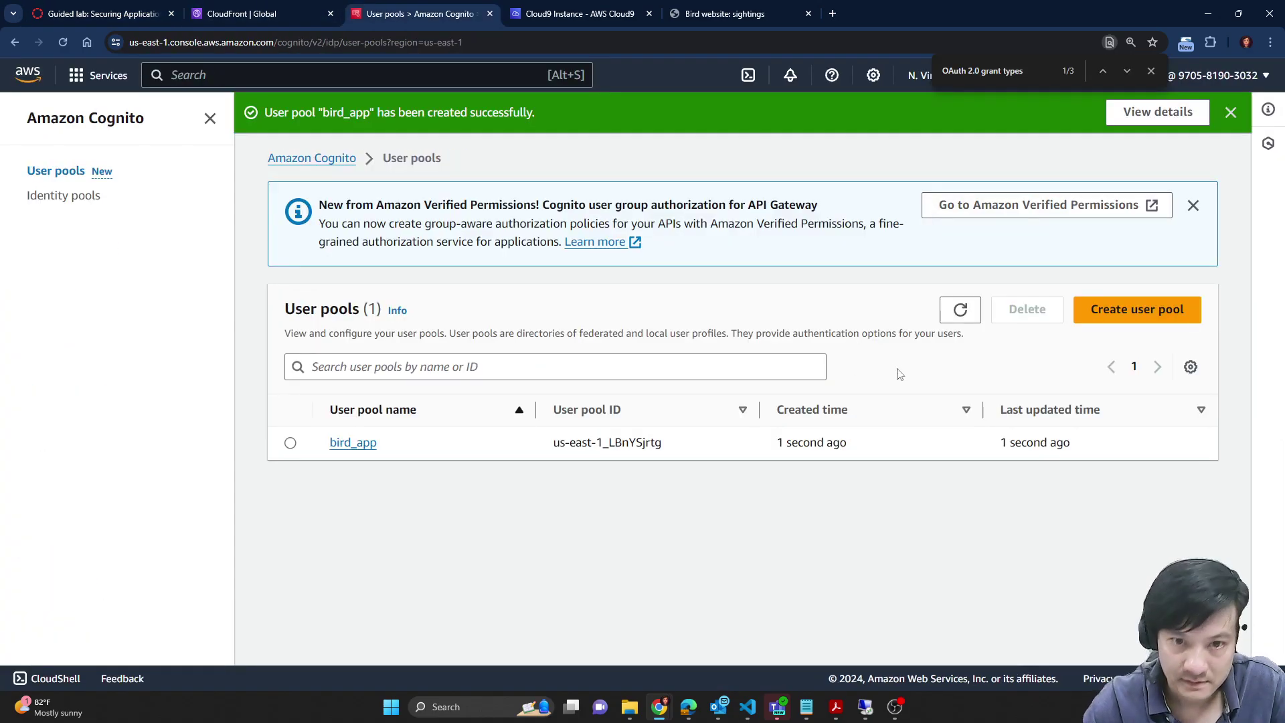
left_click(1138, 309)
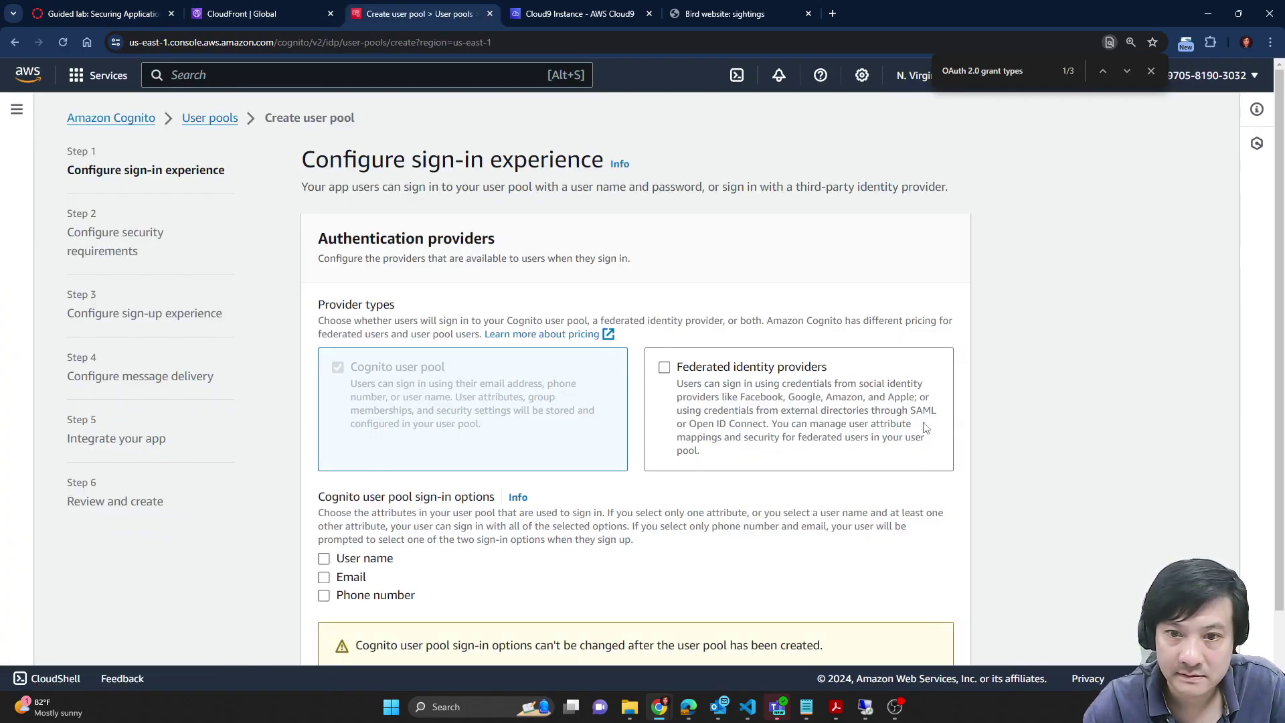
scroll(956, 447, "down", 1)
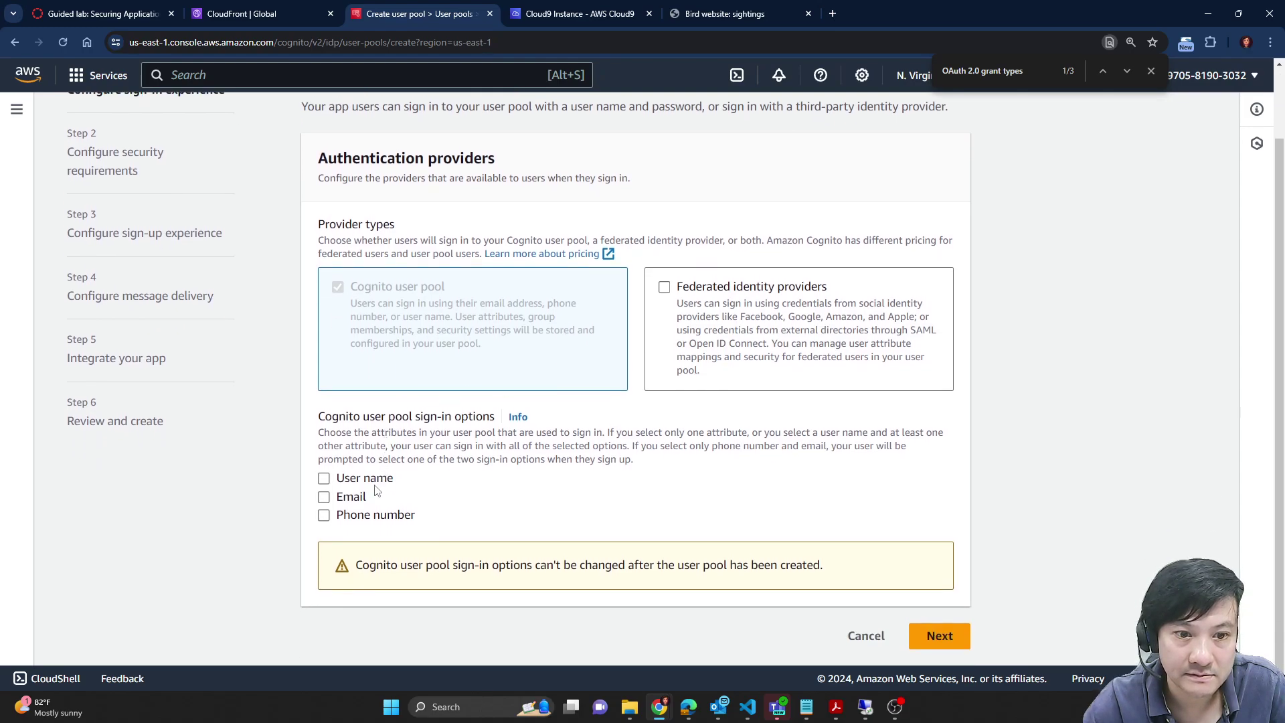
left_click(375, 485)
scroll(706, 529, "down", 1)
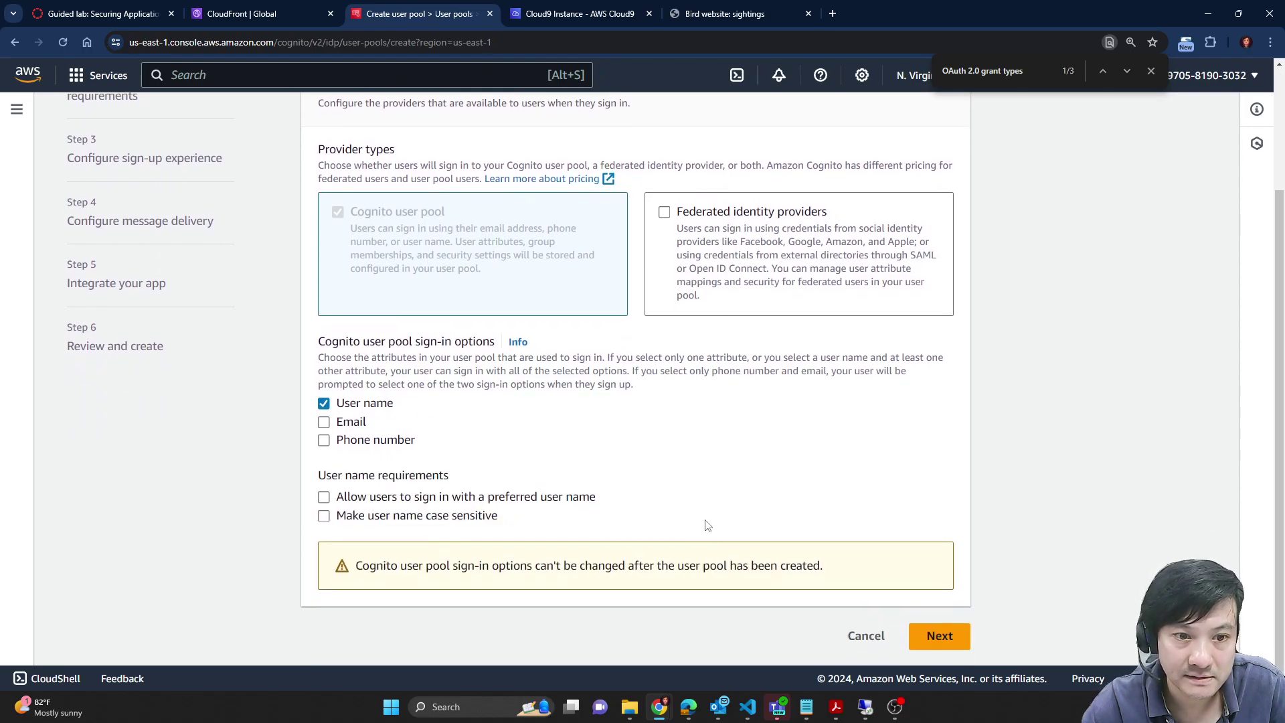
left_click(101, 13)
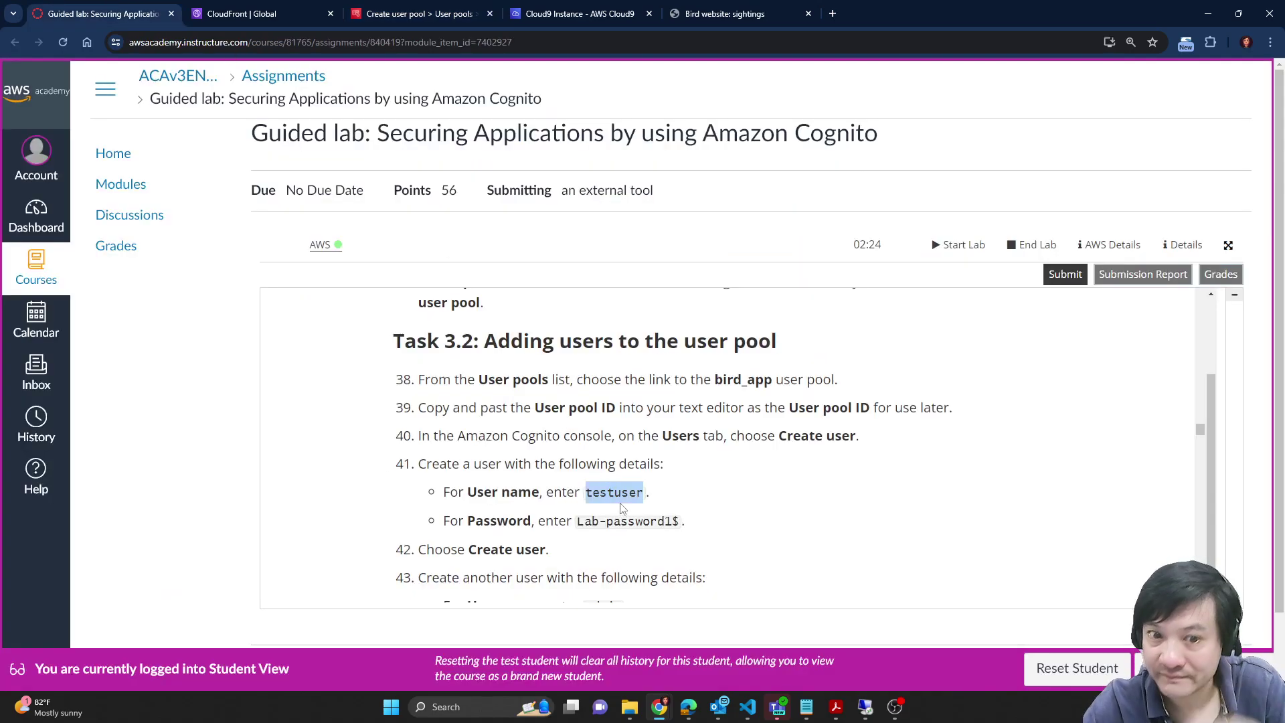
left_click(240, 9)
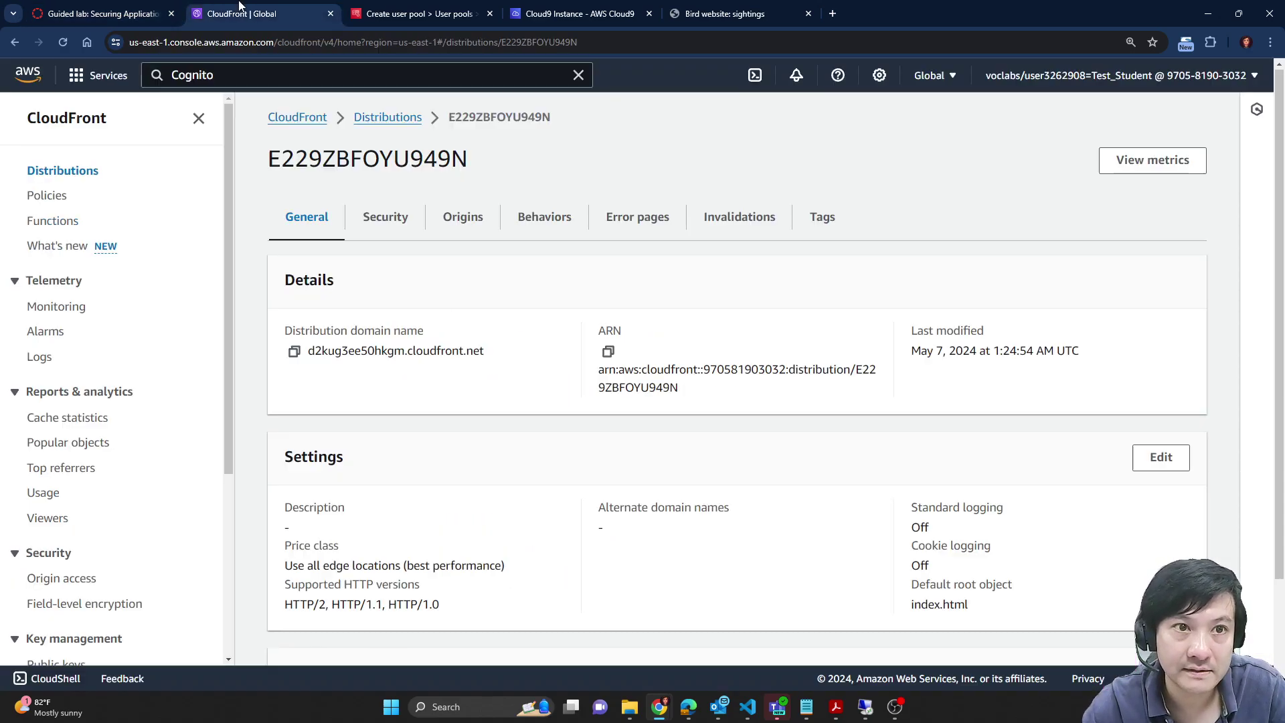
left_click(166, 9)
left_click(420, 13)
scroll(543, 297, "up", 2)
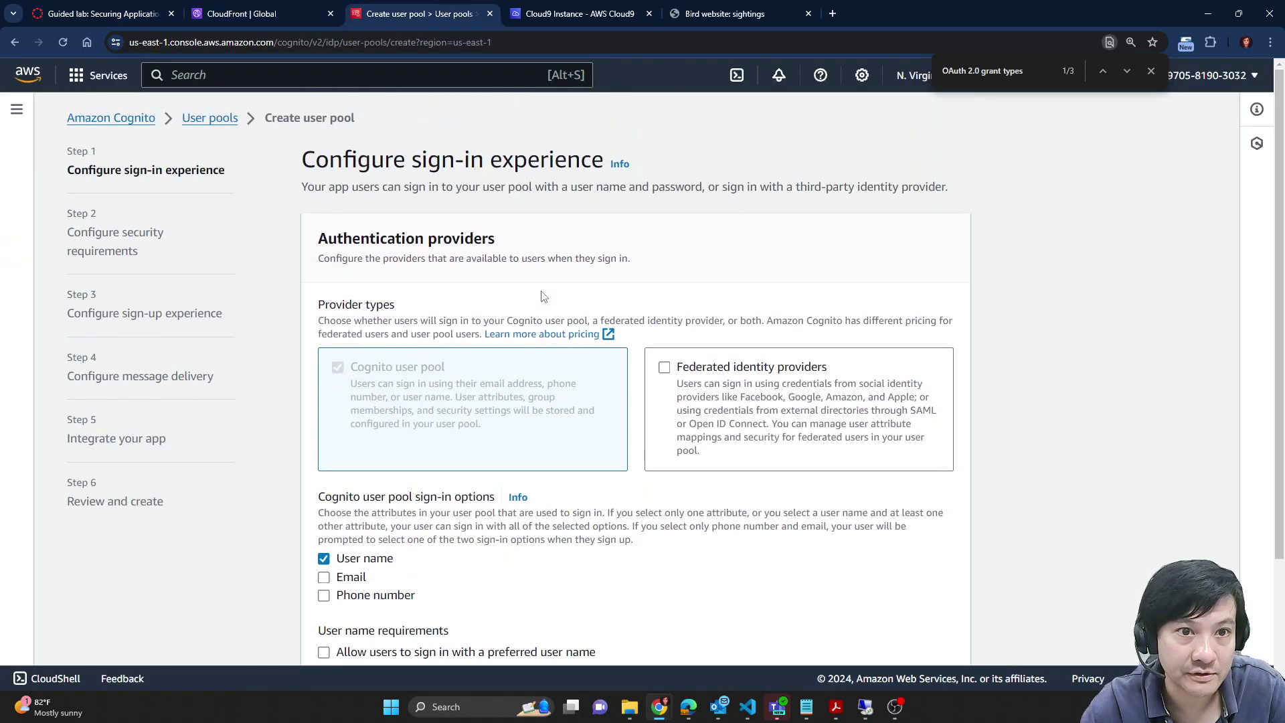
scroll(544, 297, "down", 3)
left_click(866, 636)
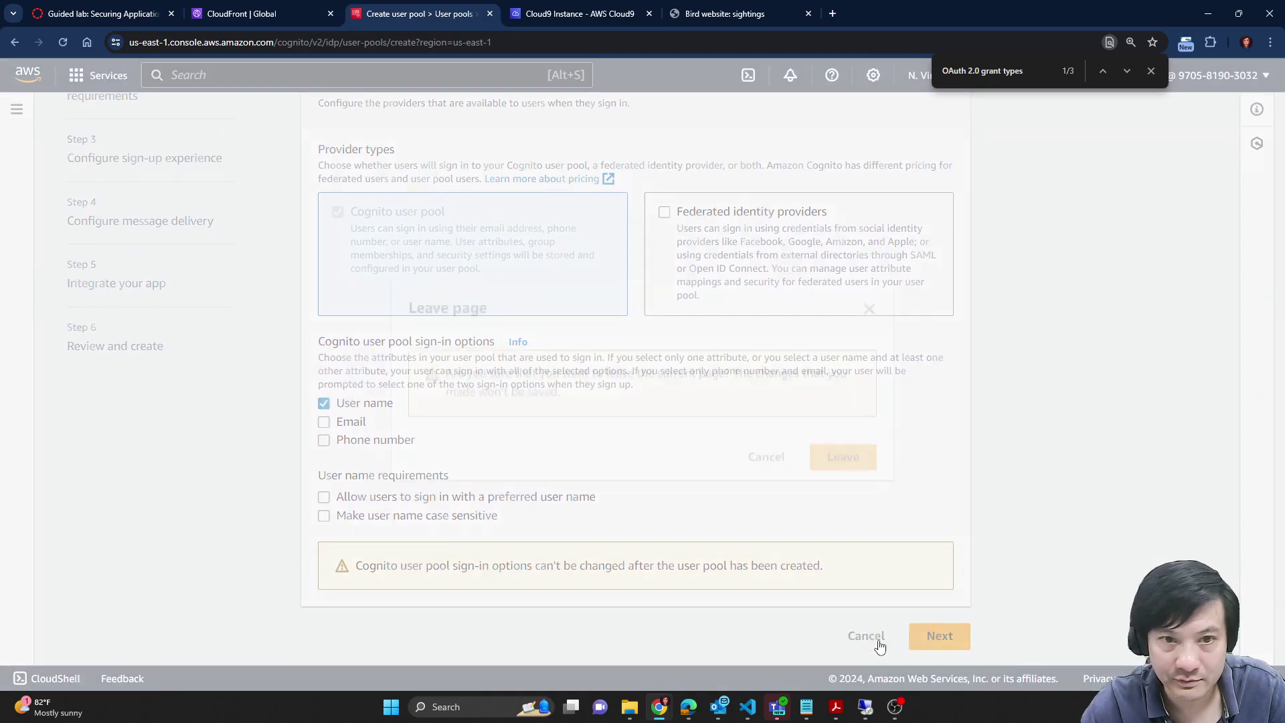
left_click(842, 451)
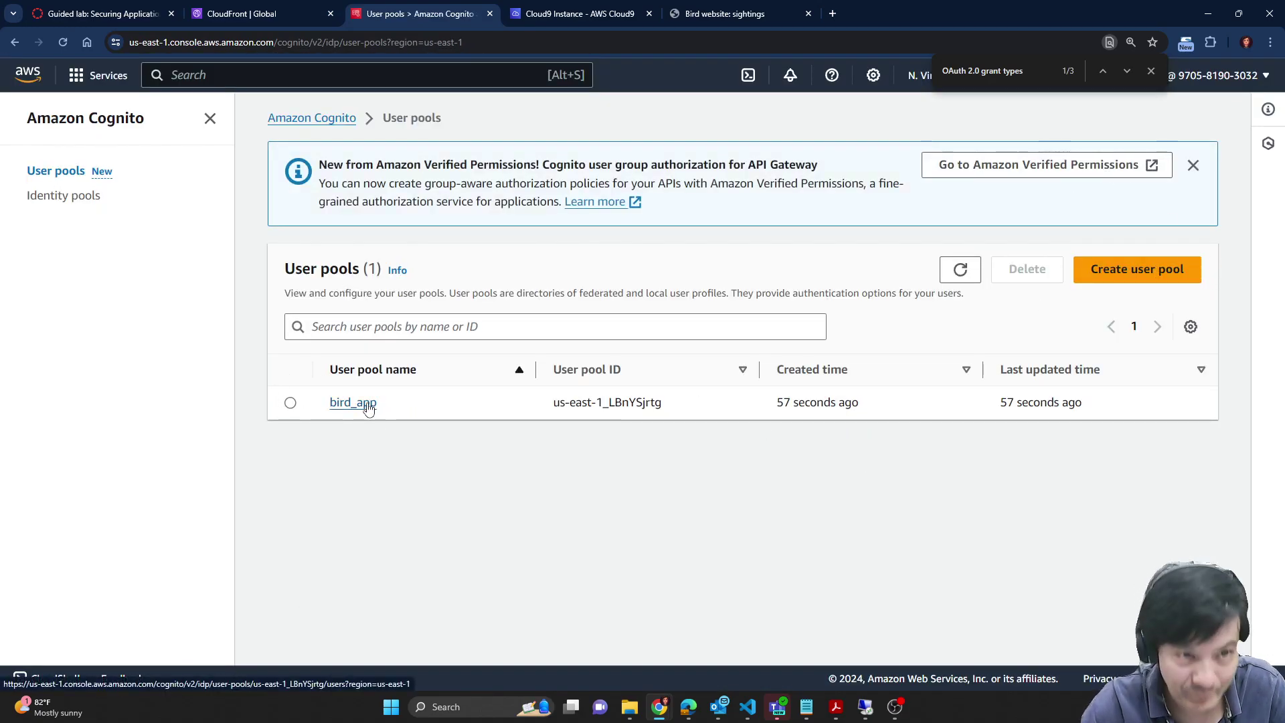
left_click(354, 402)
Step: Start a new bird_app user with user name testuser
scroll(743, 390, "down", 3)
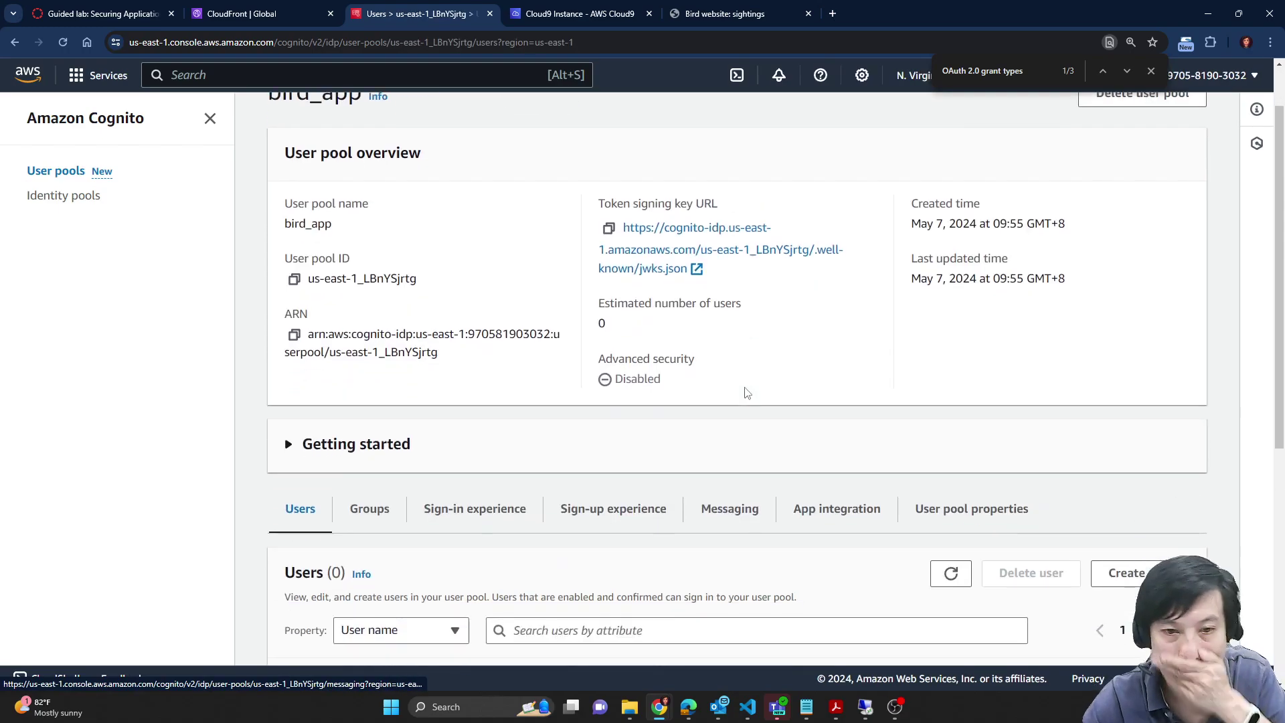
scroll(293, 368, "down", 5)
scroll(1071, 361, "up", 3)
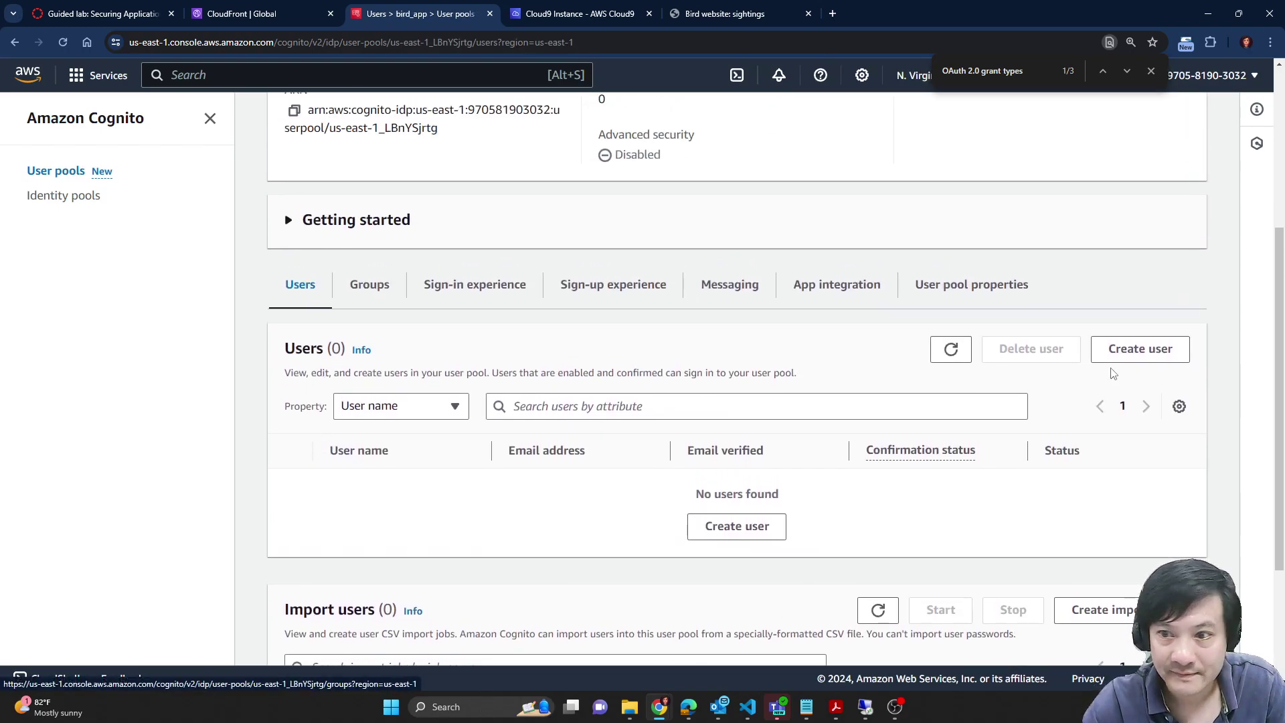
left_click(1139, 352)
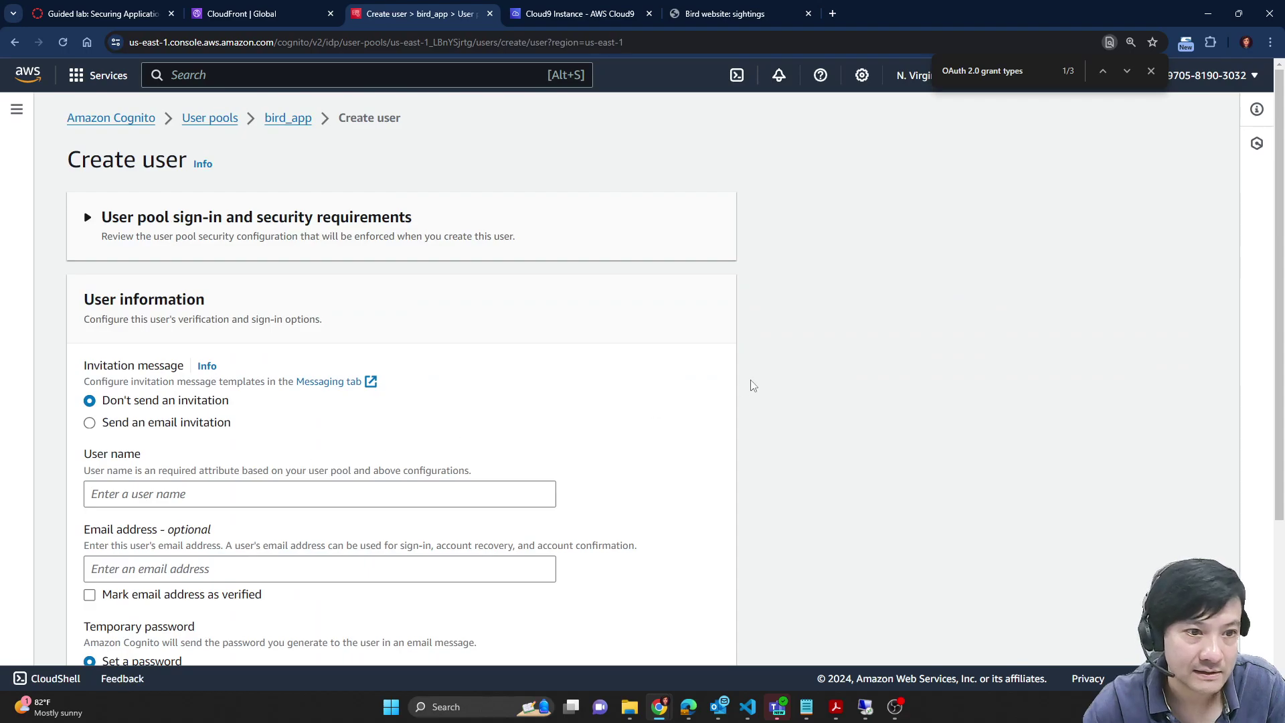
scroll(753, 382, "down", 1)
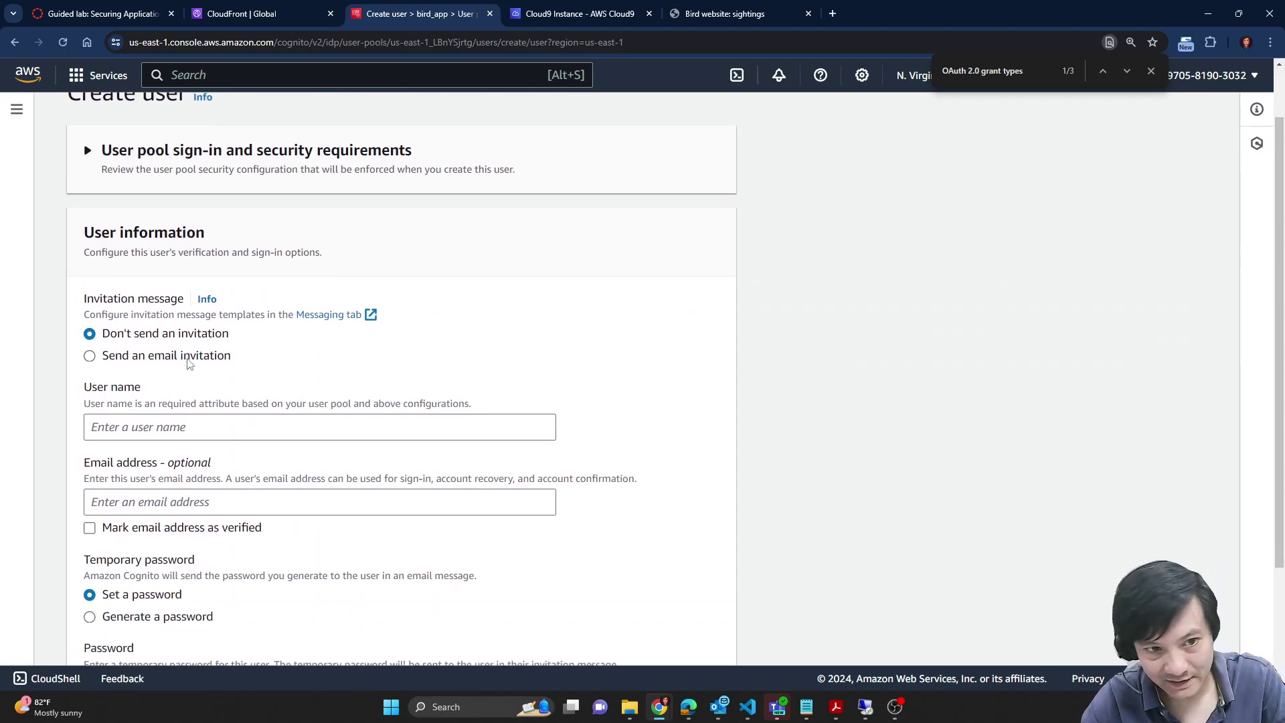
left_click(183, 432)
type("testuser")
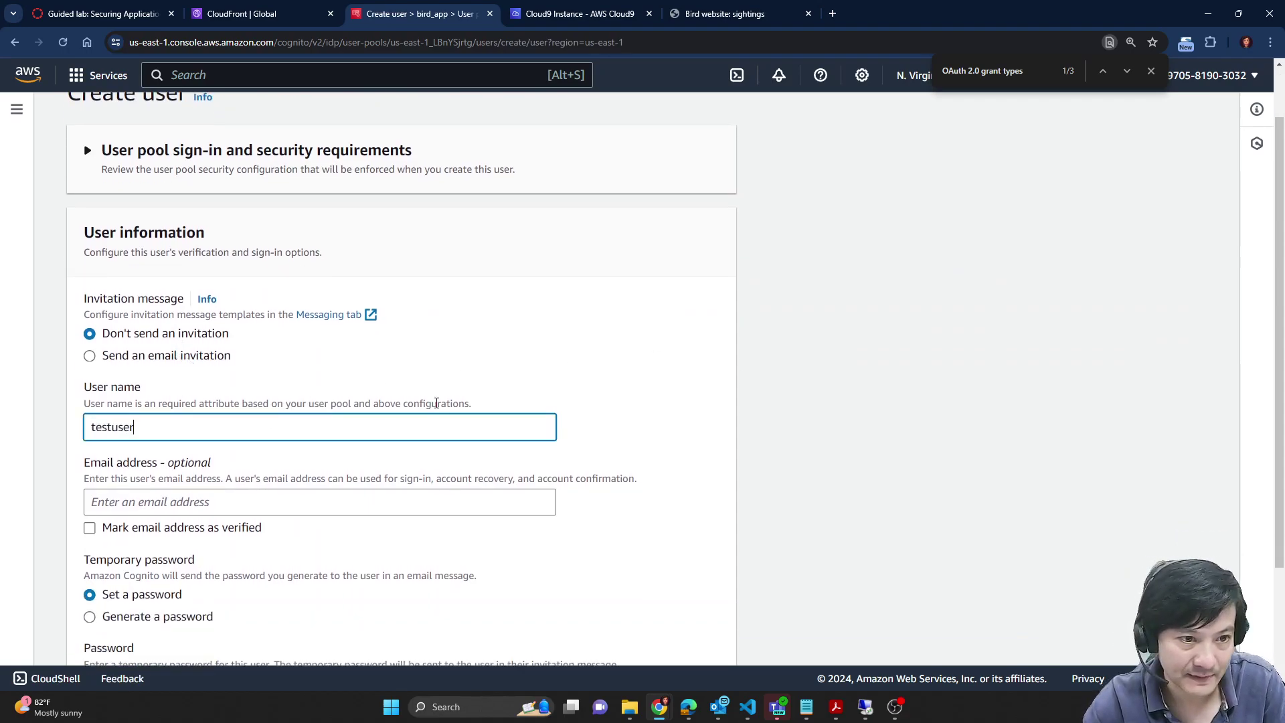
scroll(715, 406, "down", 2)
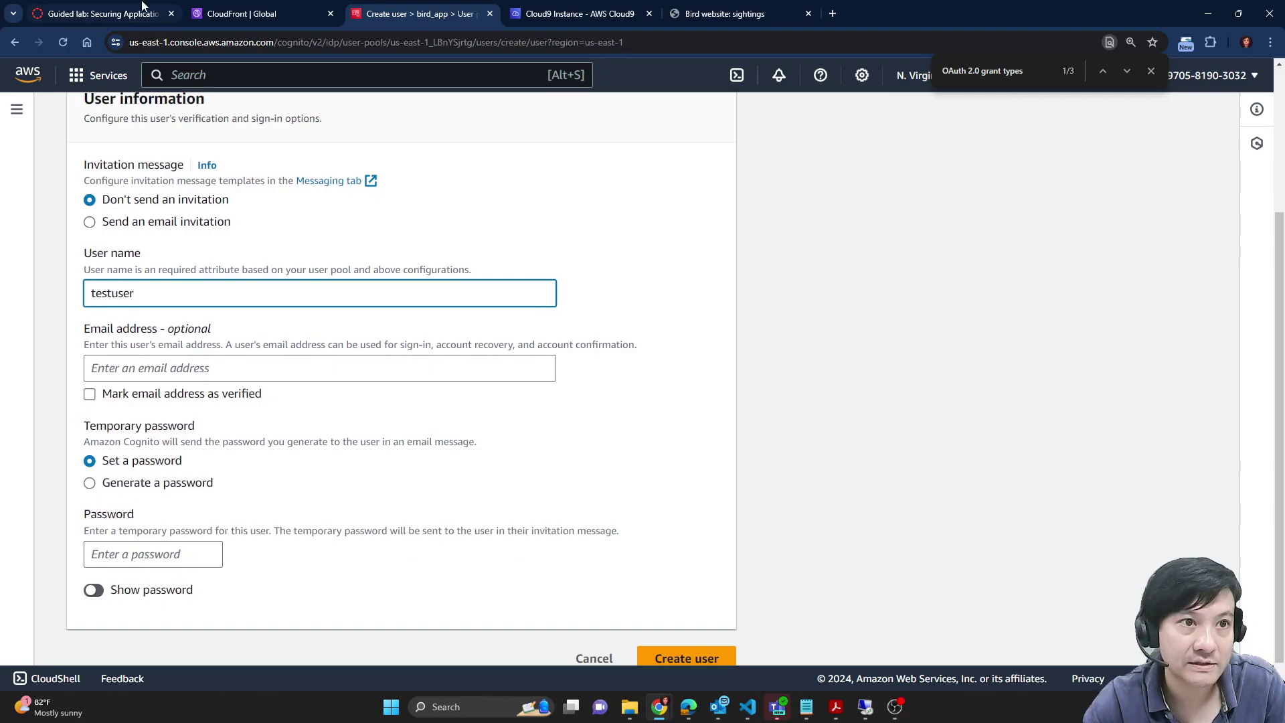
Step: Copy the temporary password from the lab instructions
left_click(140, 9)
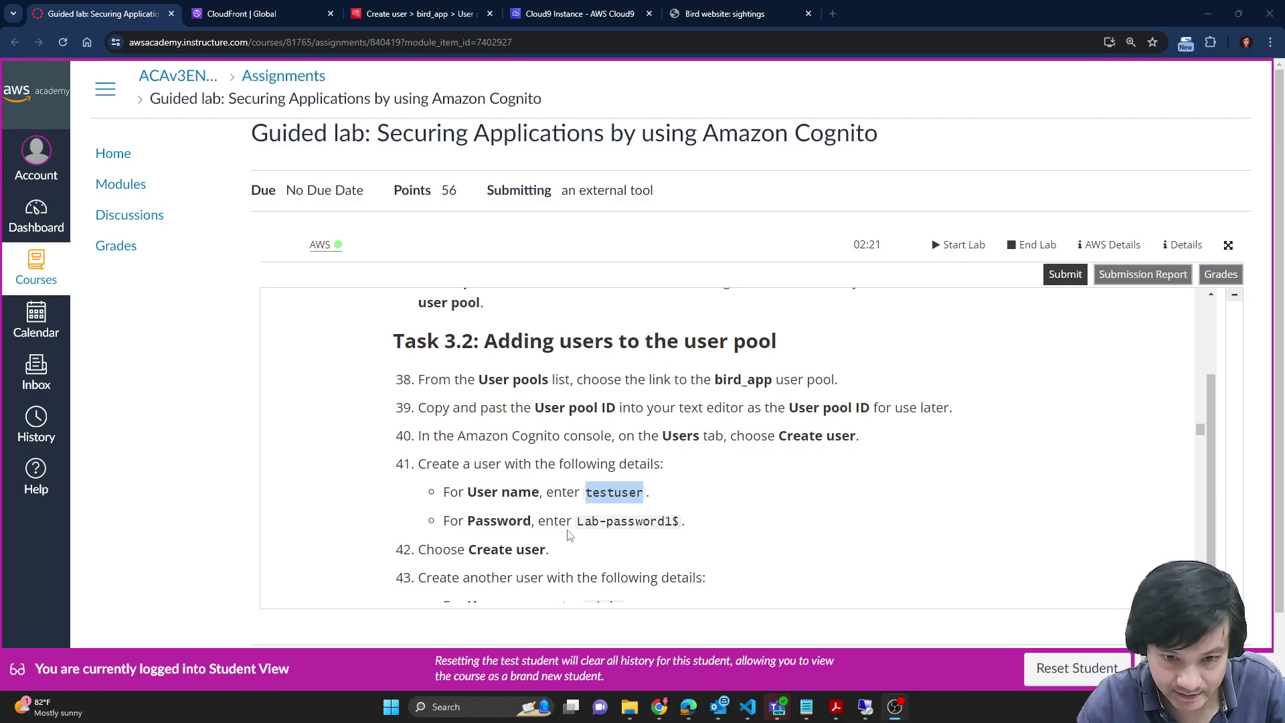
left_click_drag(578, 522, 600, 517)
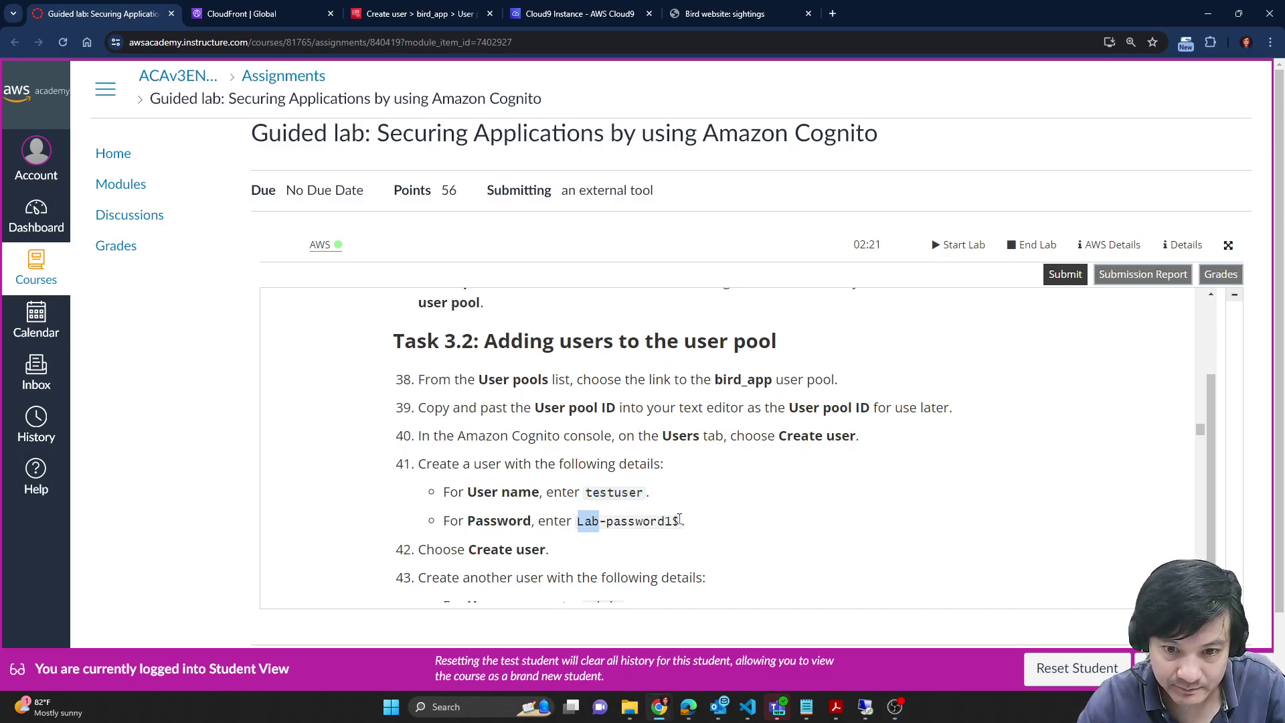
left_click_drag(680, 519, 680, 521)
left_click(416, 13)
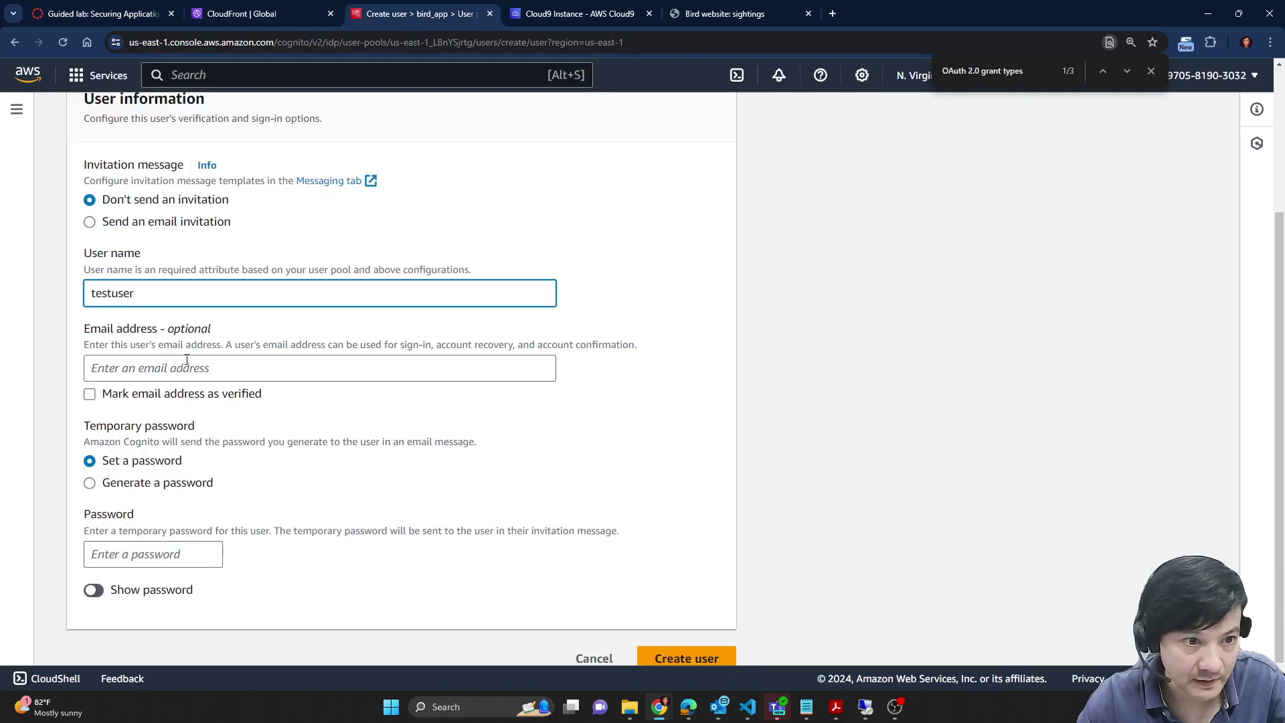
scroll(677, 459, "down", 1)
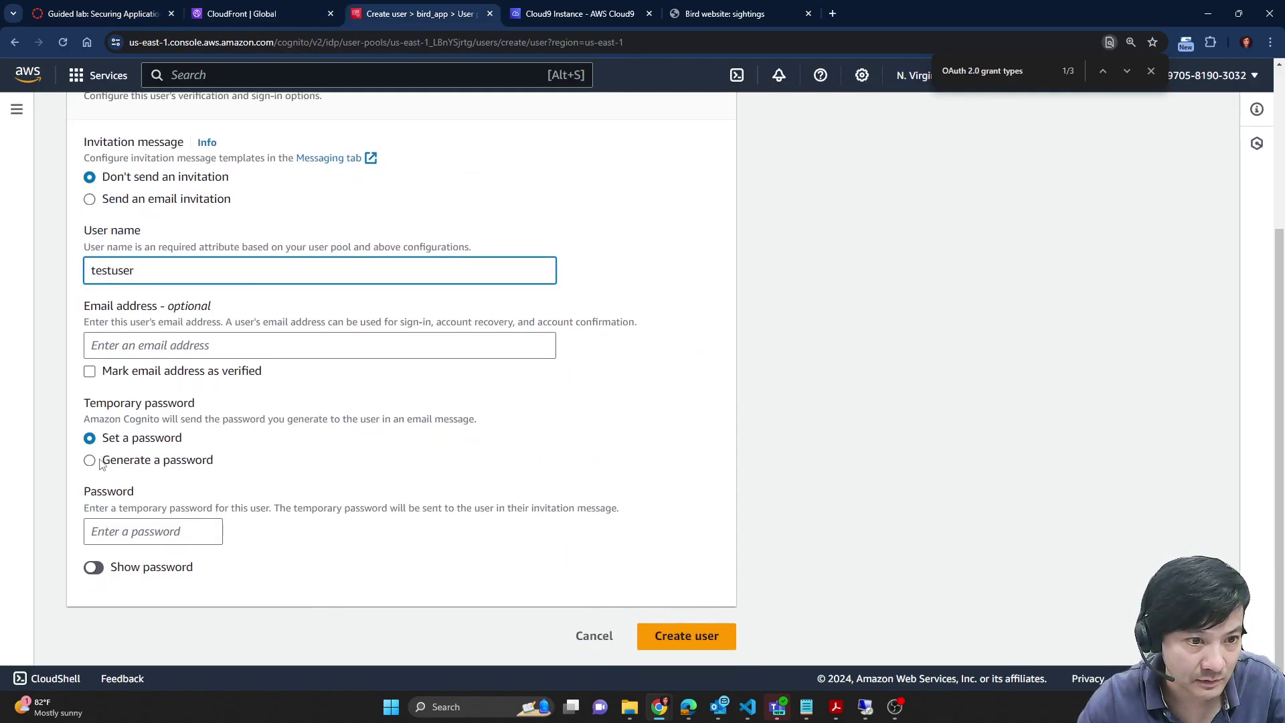
Step: Choose Set a password, paste the temporary password, and create testuser
left_click(102, 461)
left_click(119, 546)
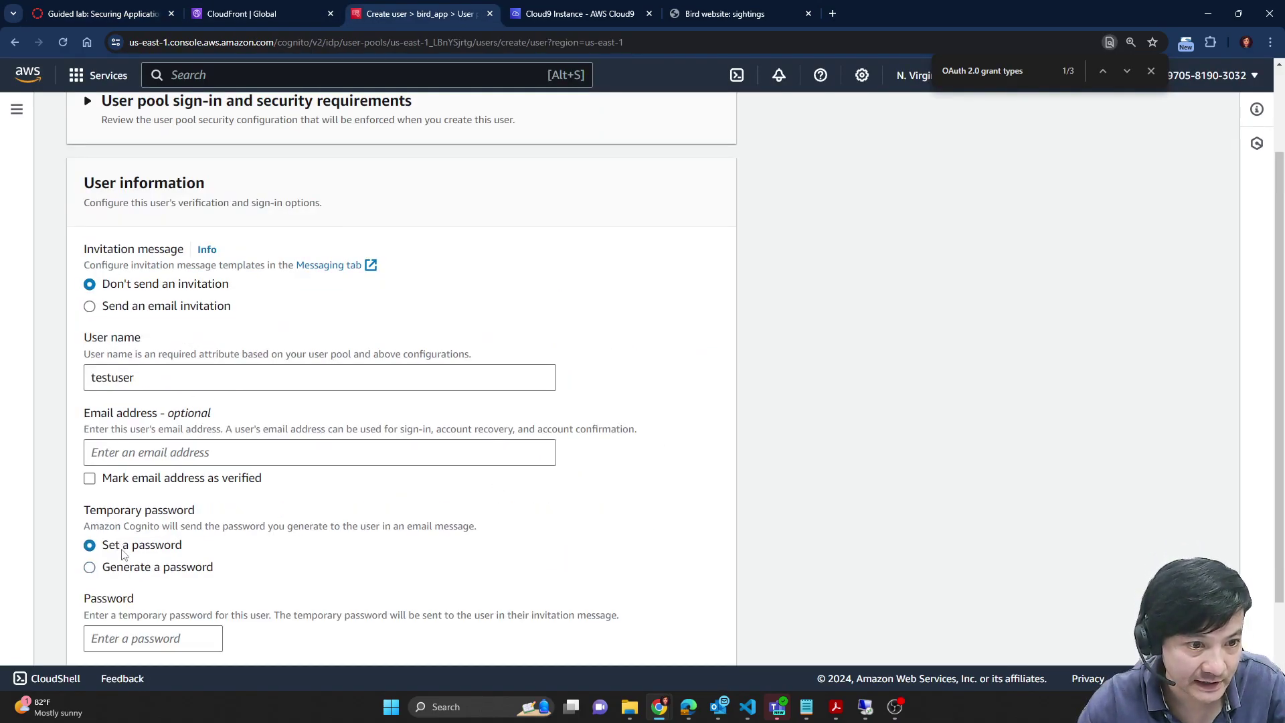
scroll(196, 605, "down", 1)
left_click(154, 533)
key("ctrl+v")
scroll(255, 278, "up", 2)
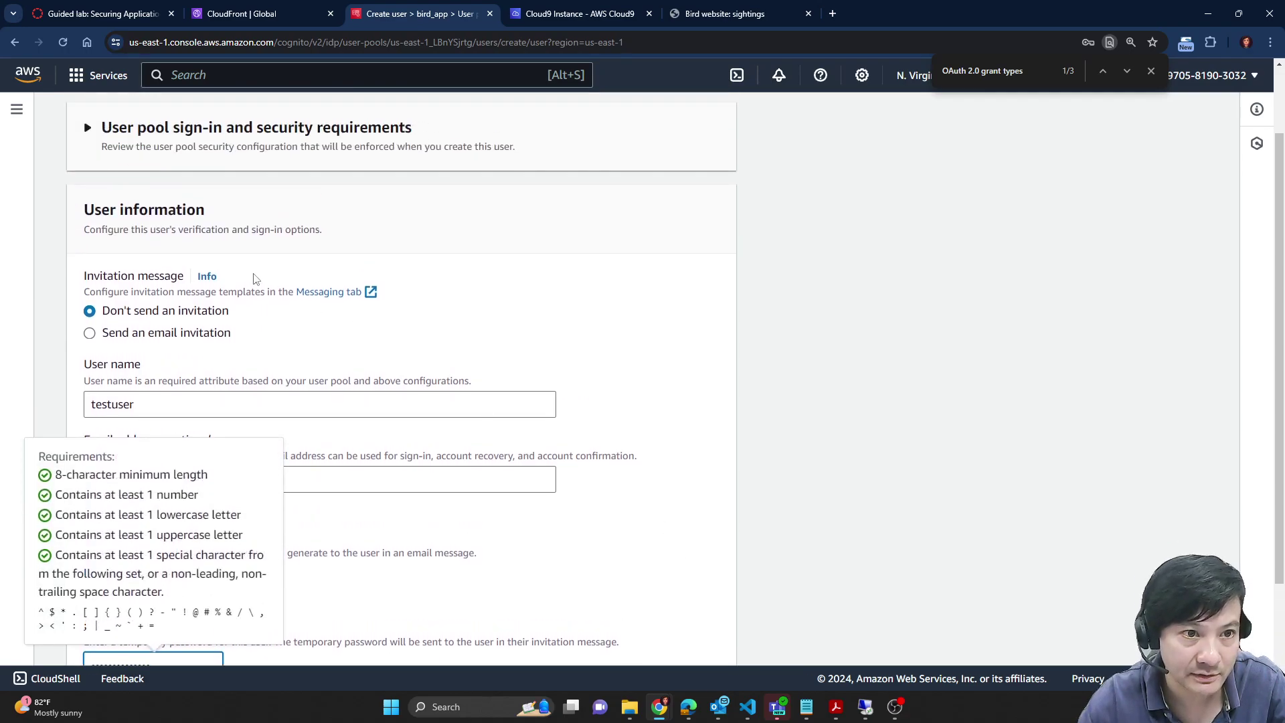
left_click(825, 386)
scroll(825, 387, "down", 2)
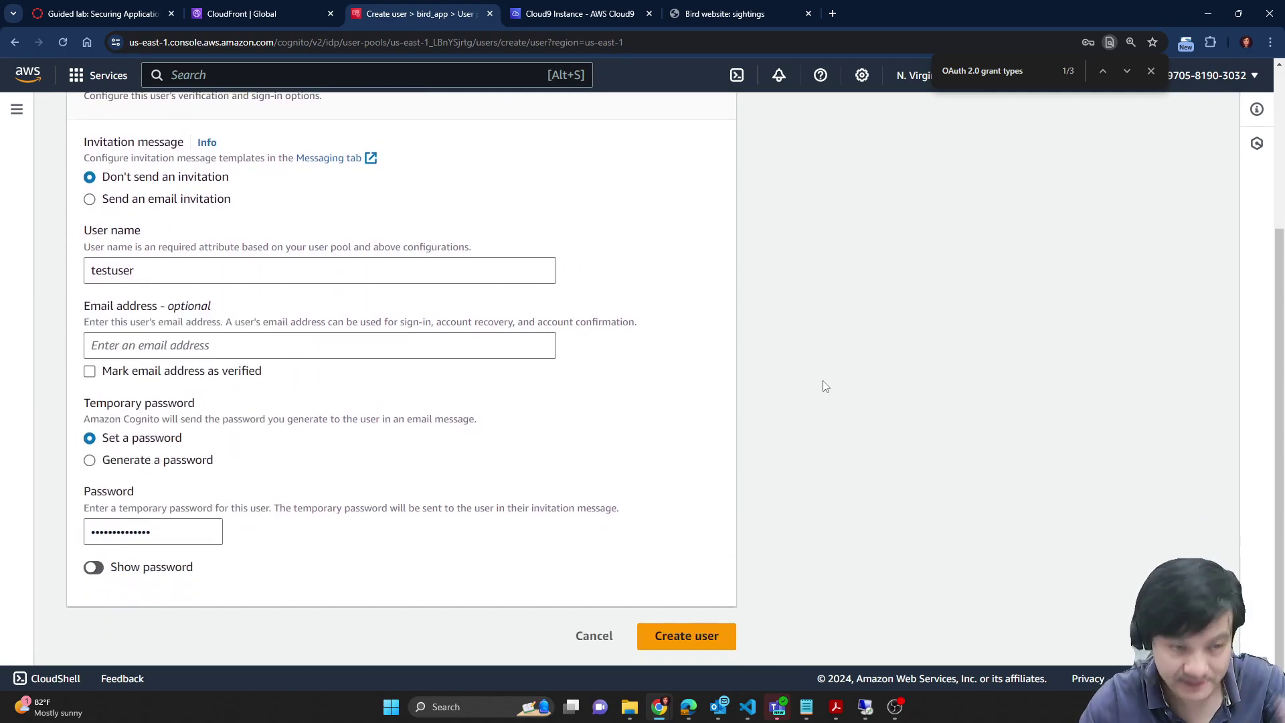
left_click(95, 568)
left_click(96, 567)
left_click(720, 636)
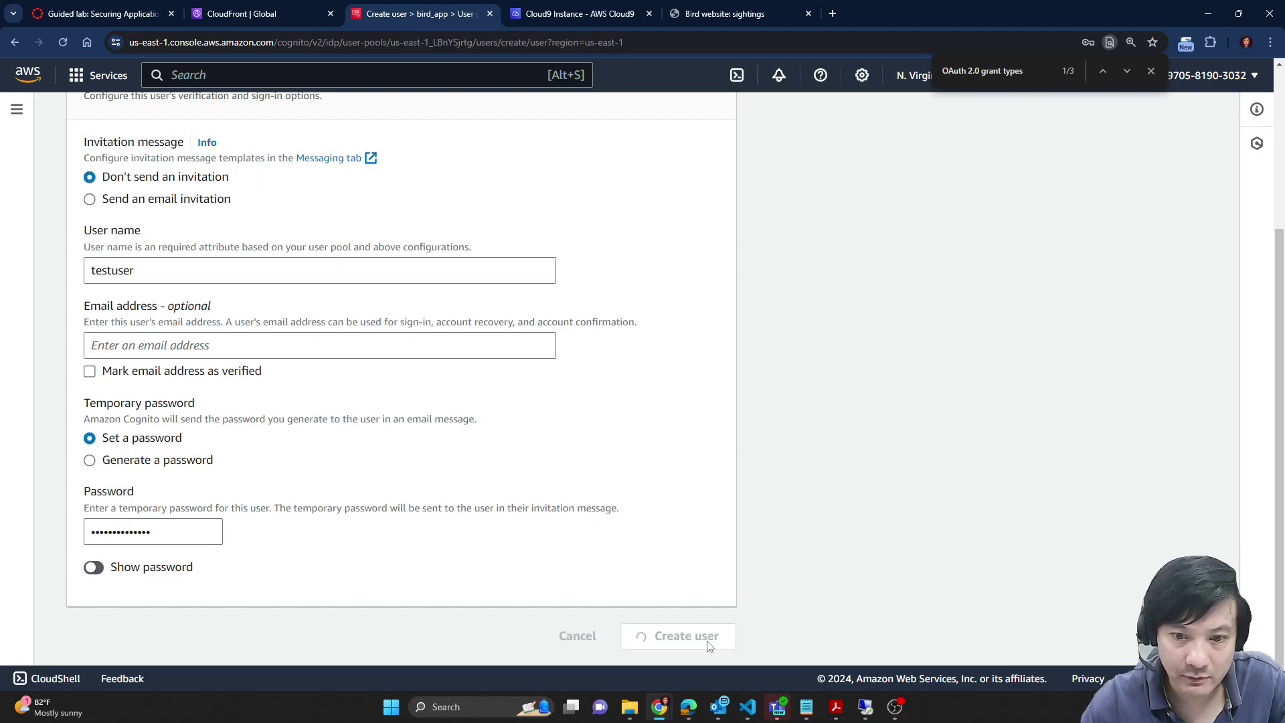
Step: Copy the admin user name from the next lab step
left_click(133, 8)
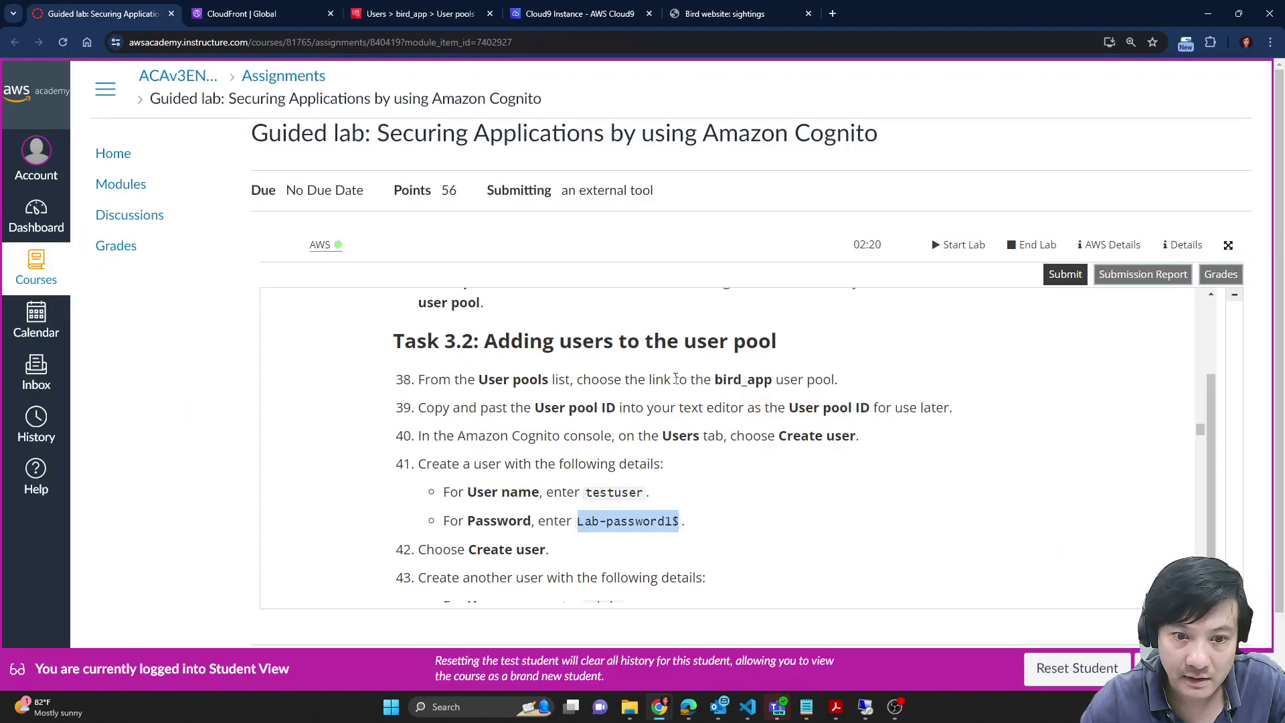
scroll(717, 447, "down", 2)
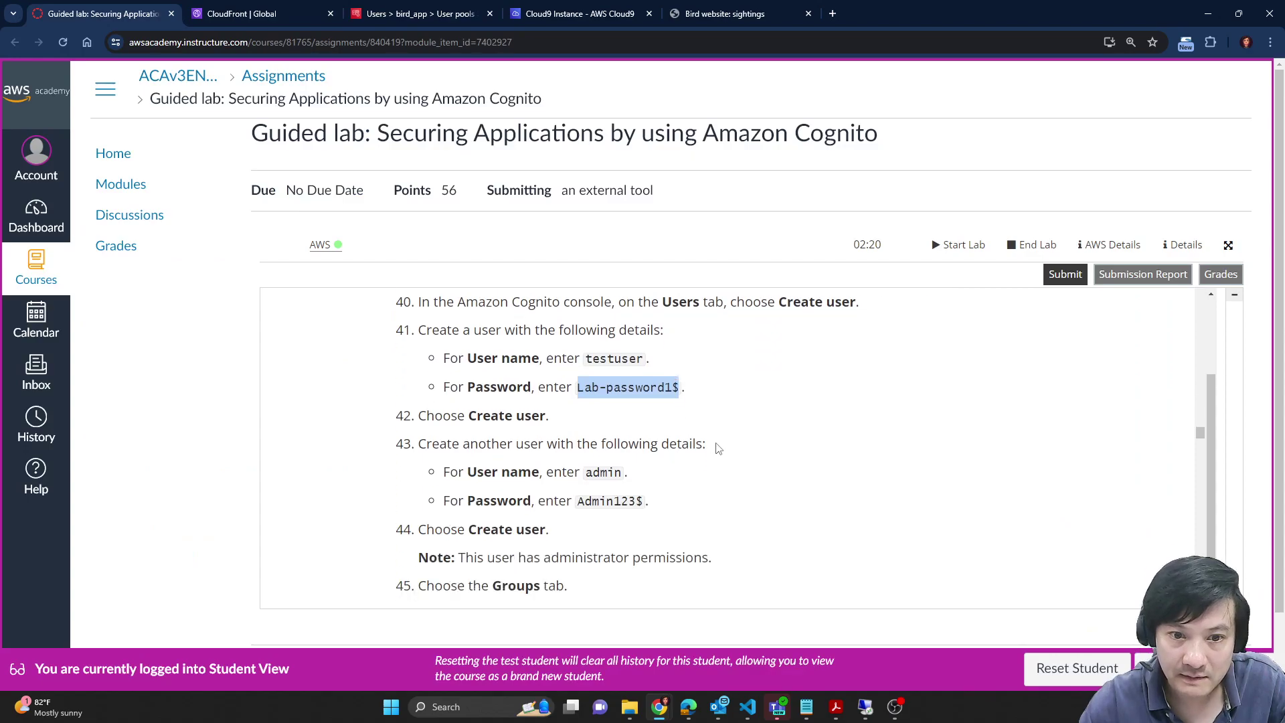
double_click(604, 474)
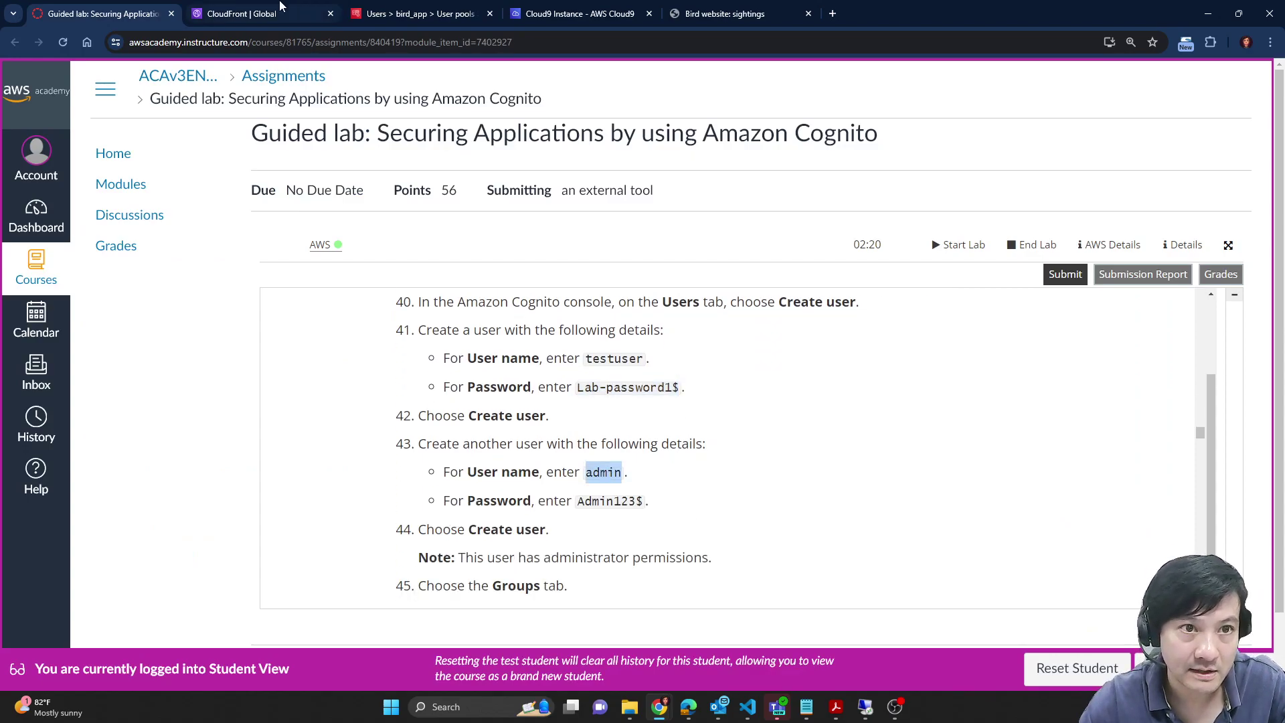
left_click(420, 13)
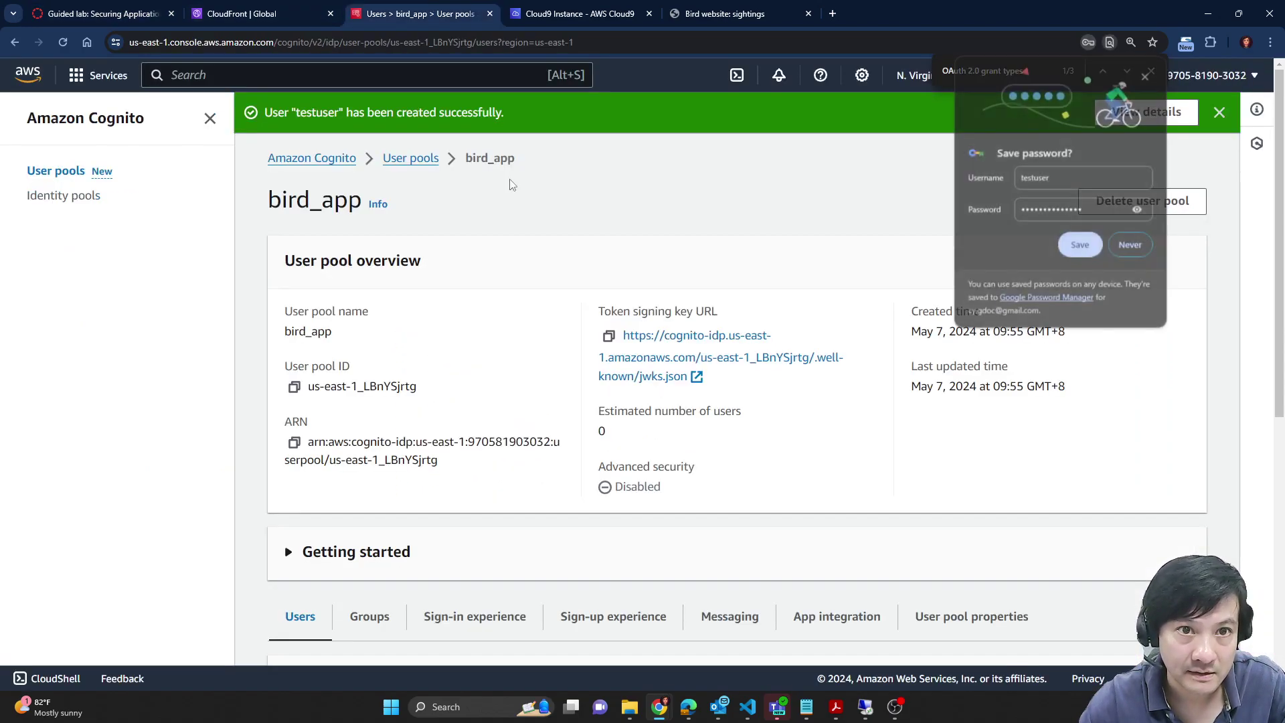
Step: Dismiss the save-password prompt and start a new user named admin
left_click(1146, 75)
scroll(1066, 432, "down", 4)
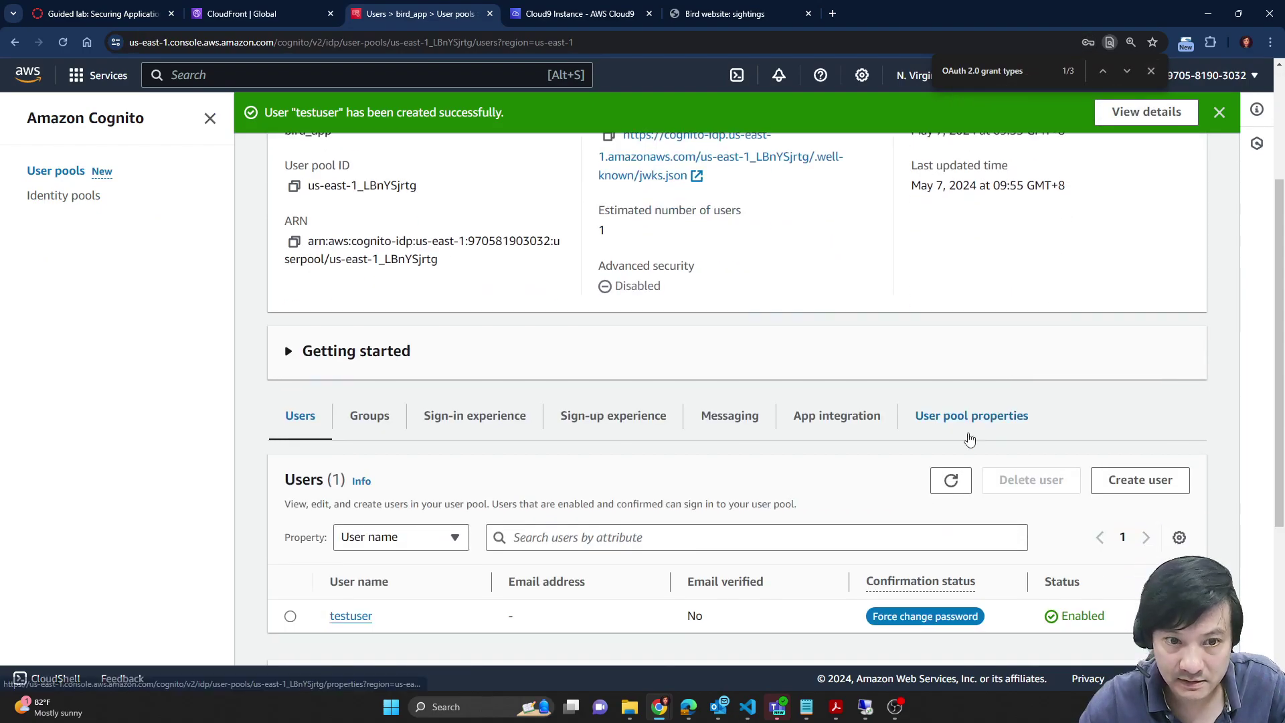
left_click(1141, 422)
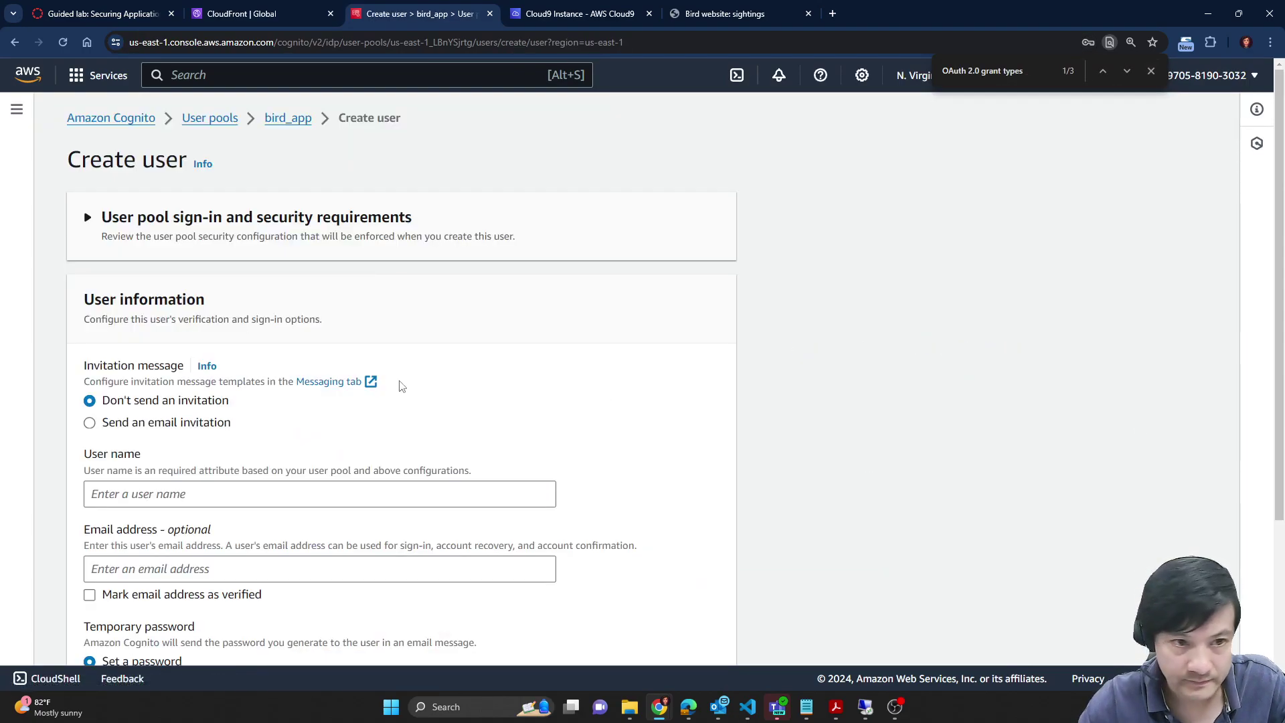
left_click(227, 495)
type("admin")
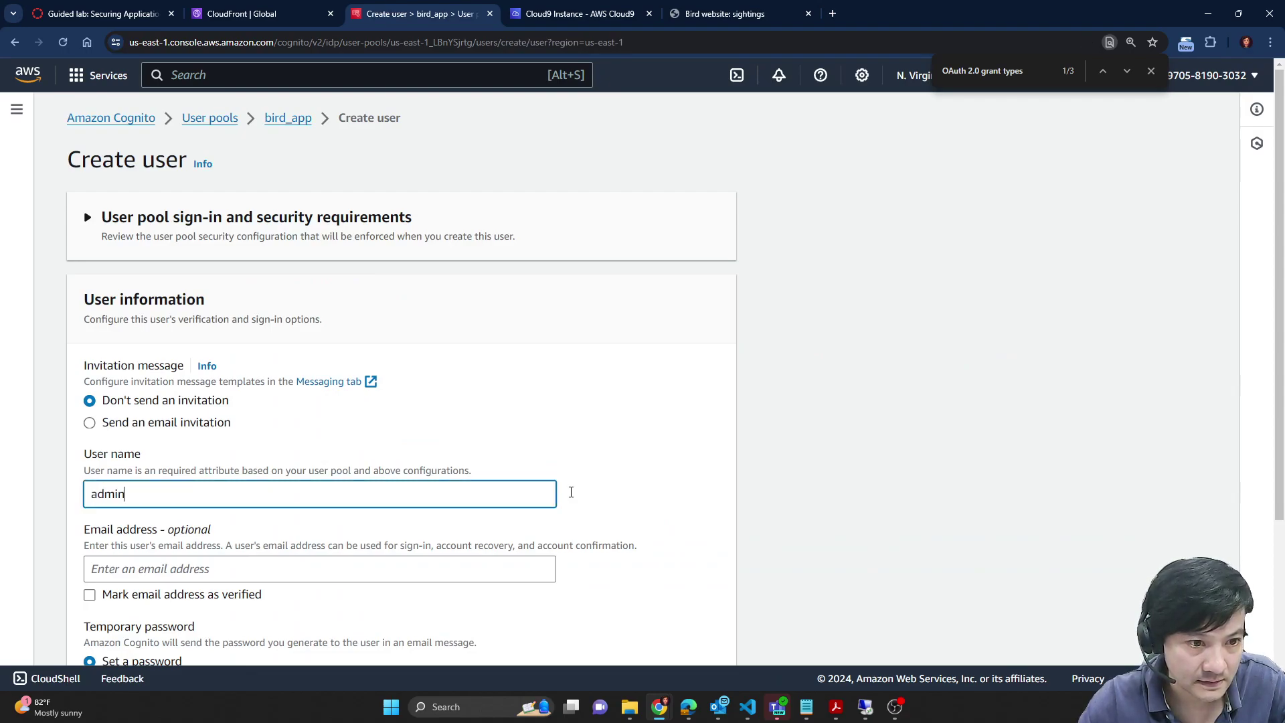
scroll(595, 492, "down", 2)
scroll(591, 501, "down", 1)
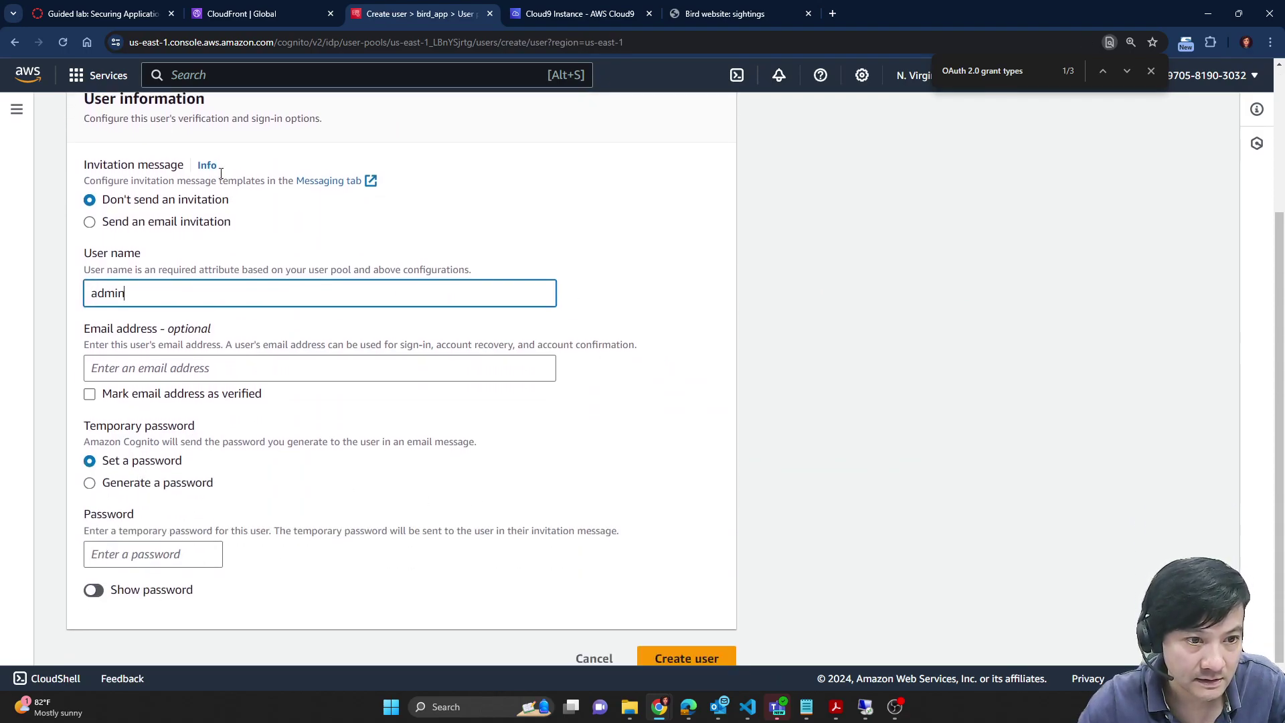
Step: Paste the lab's temporary password into the admin user's password field and check it
left_click(127, 13)
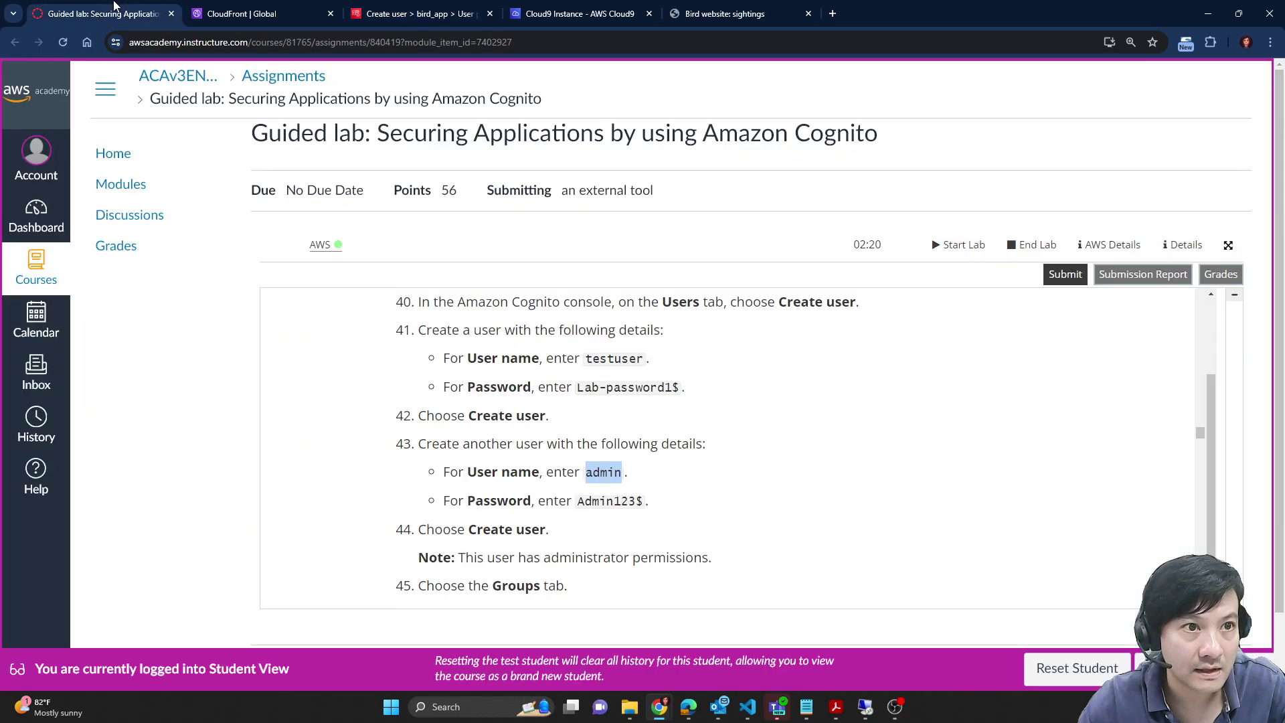
left_click_drag(585, 498, 643, 502)
left_click(386, 6)
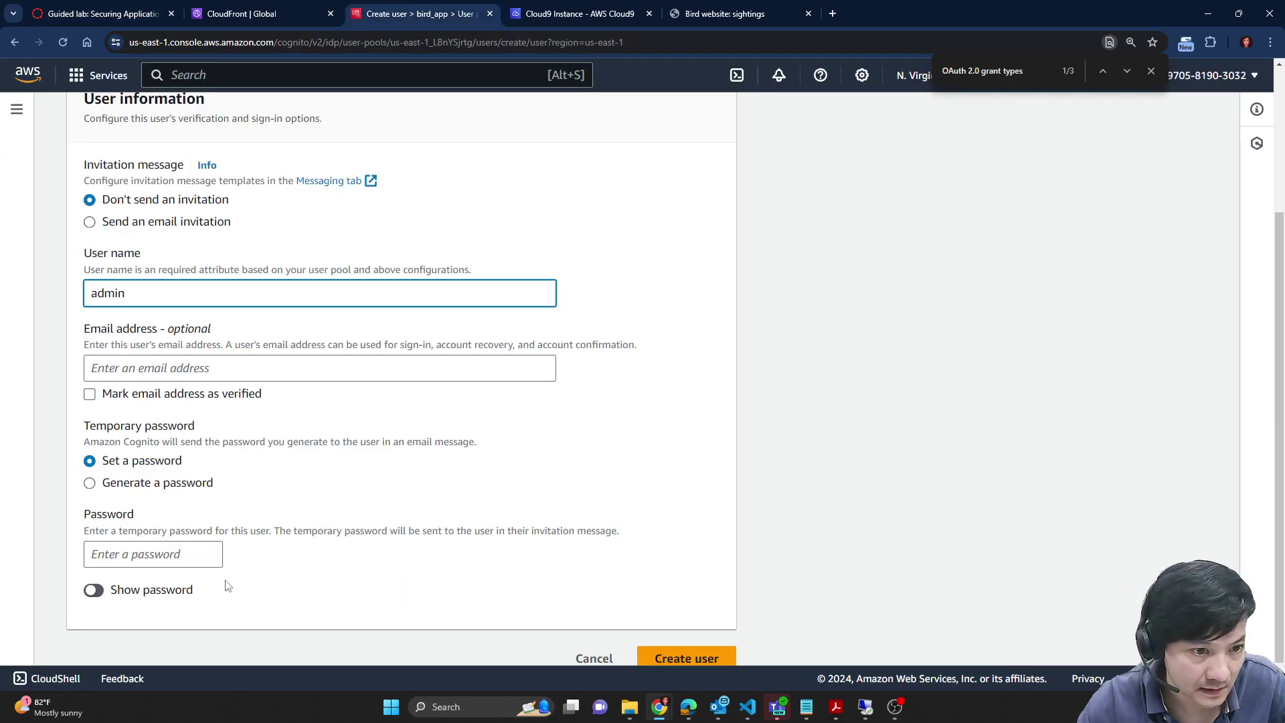
left_click(201, 556)
key("ctrl+v")
left_click(806, 520)
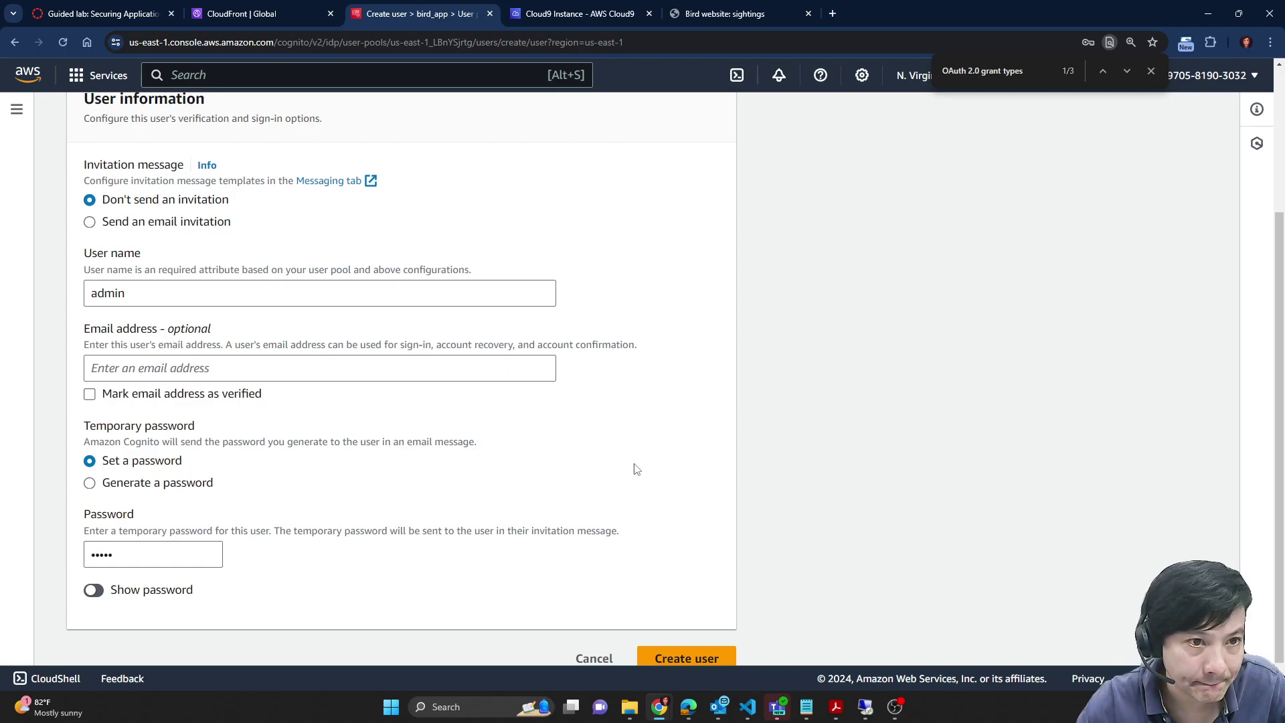
scroll(598, 397, "up", 3)
scroll(598, 397, "down", 3)
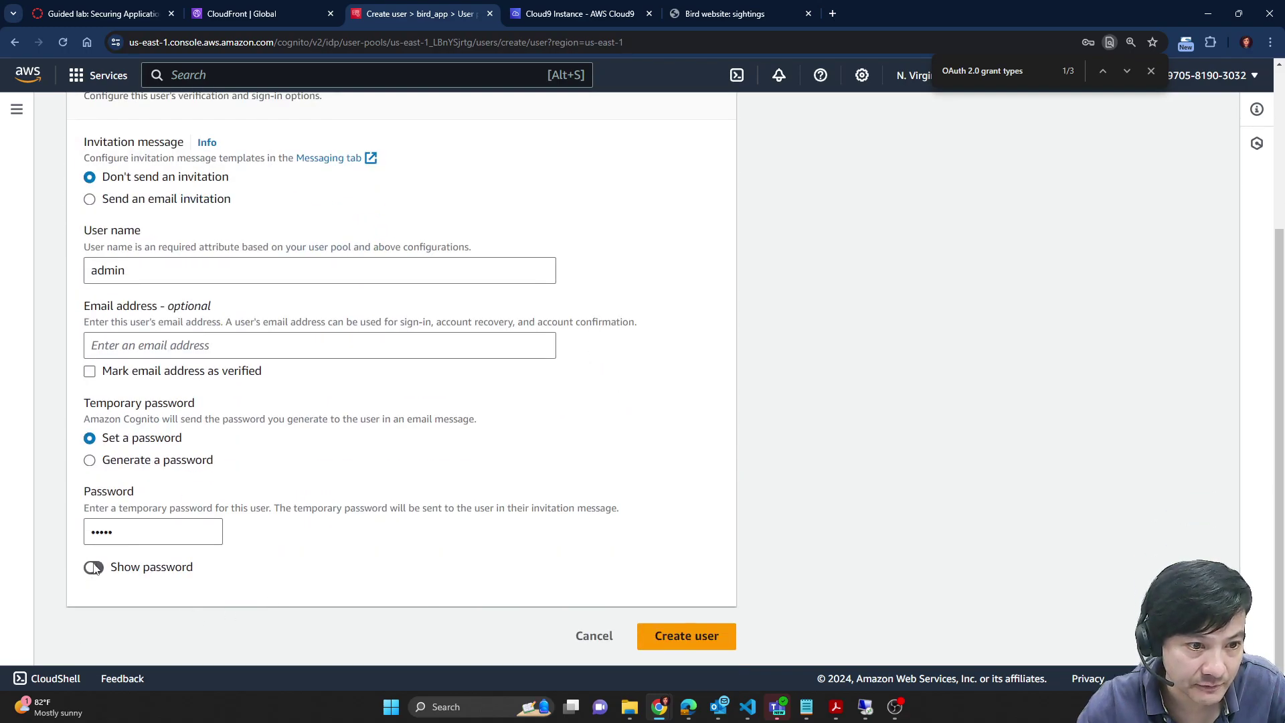
left_click(94, 568)
left_click(95, 568)
Step: Re-copy the lab password, replace the field's contents with it, and create admin
left_click(104, 14)
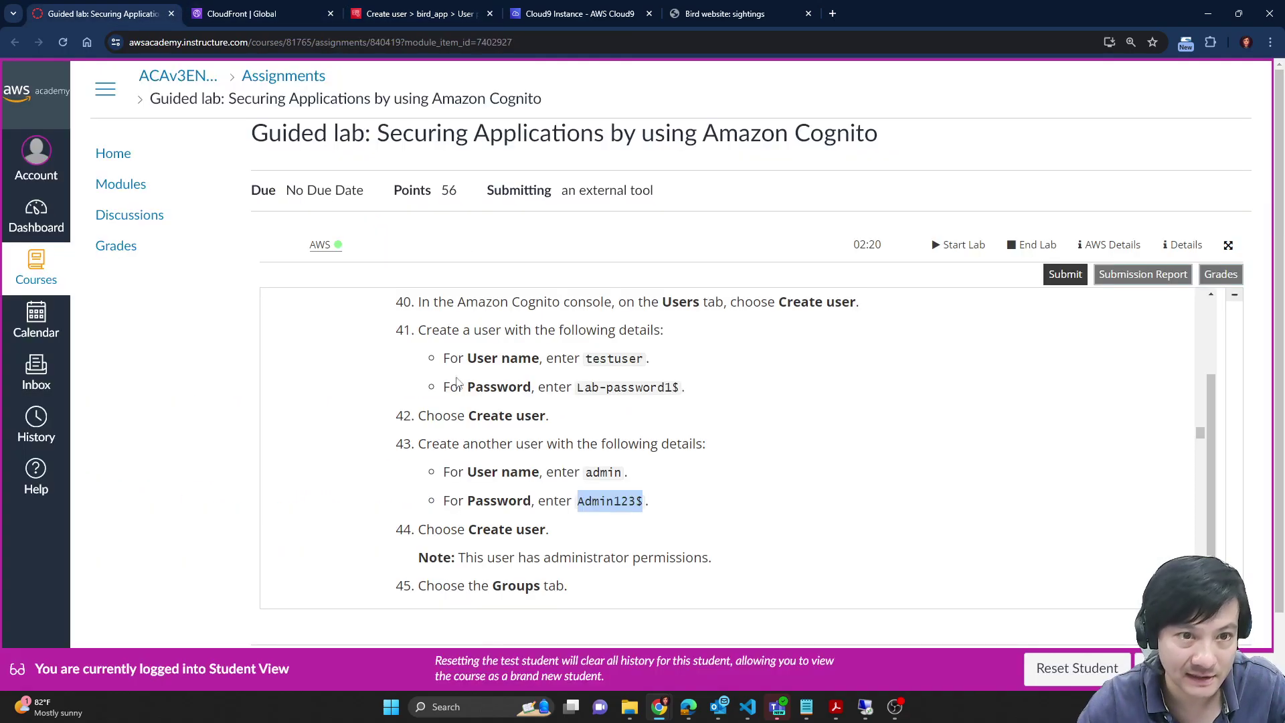
left_click_drag(579, 500, 643, 501)
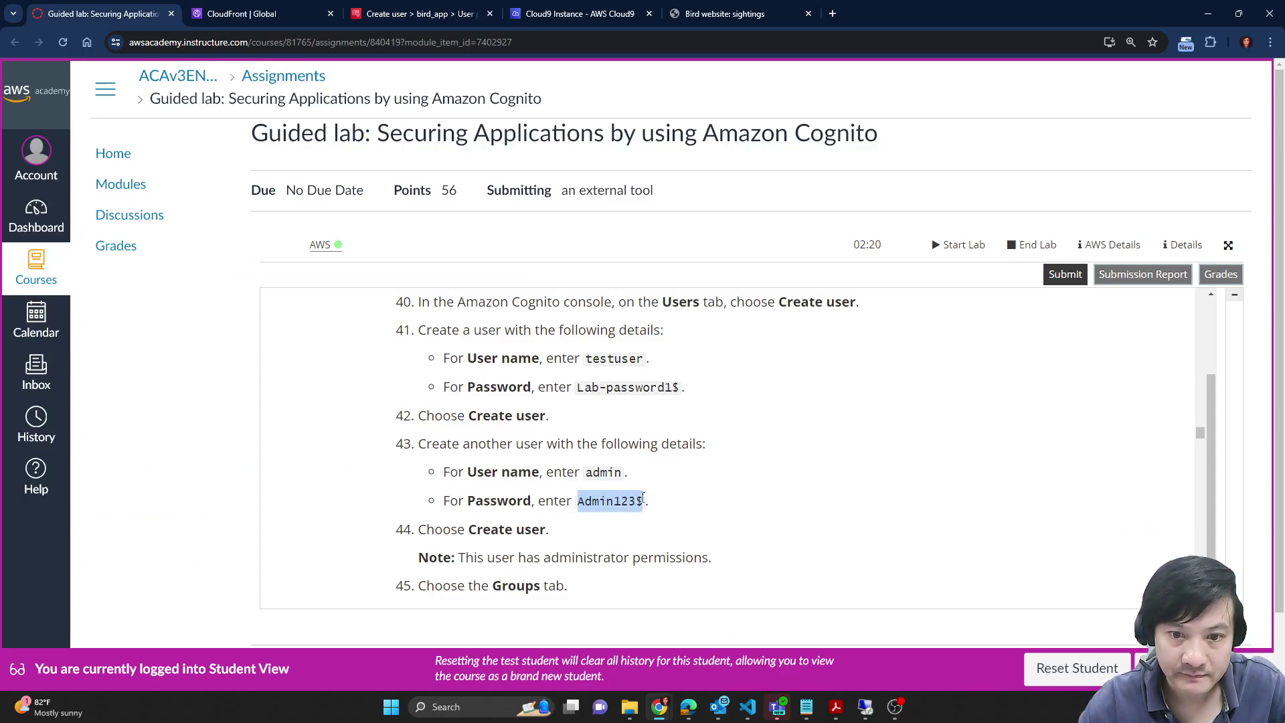
left_click(604, 4)
left_click(402, 6)
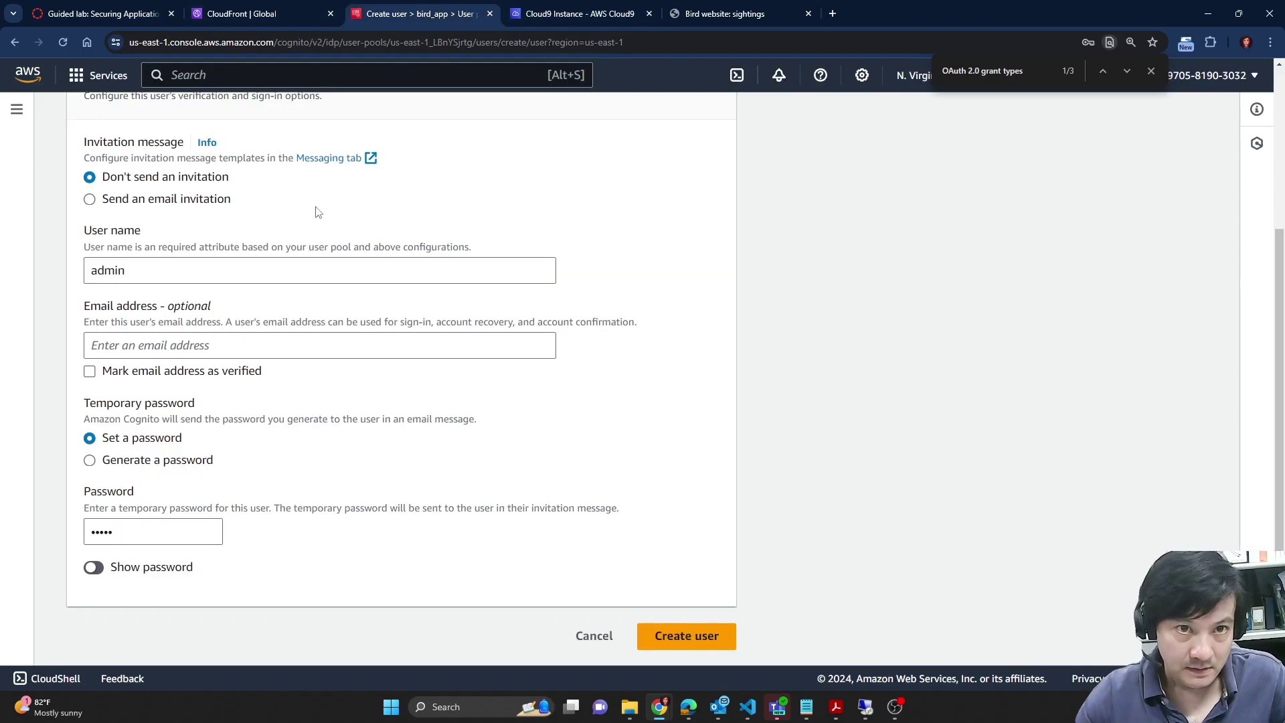
triple_click(118, 535)
key("ctrl+v")
left_click(111, 574)
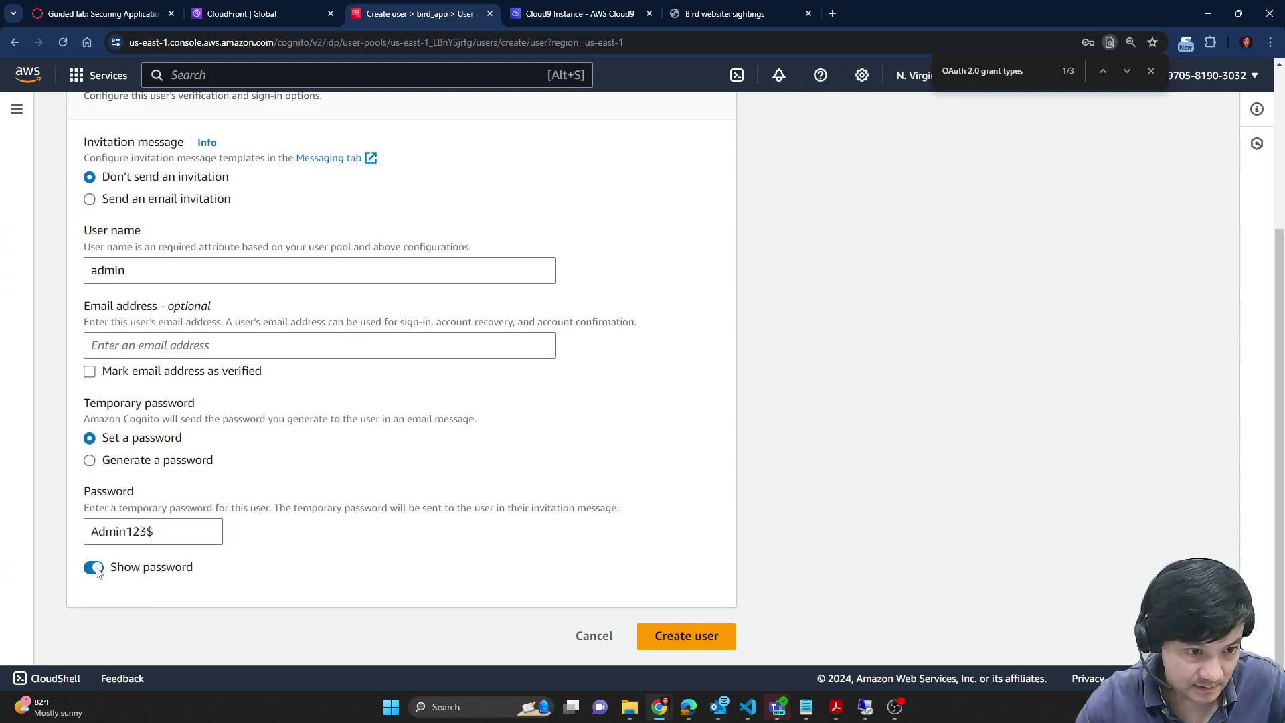
left_click(683, 640)
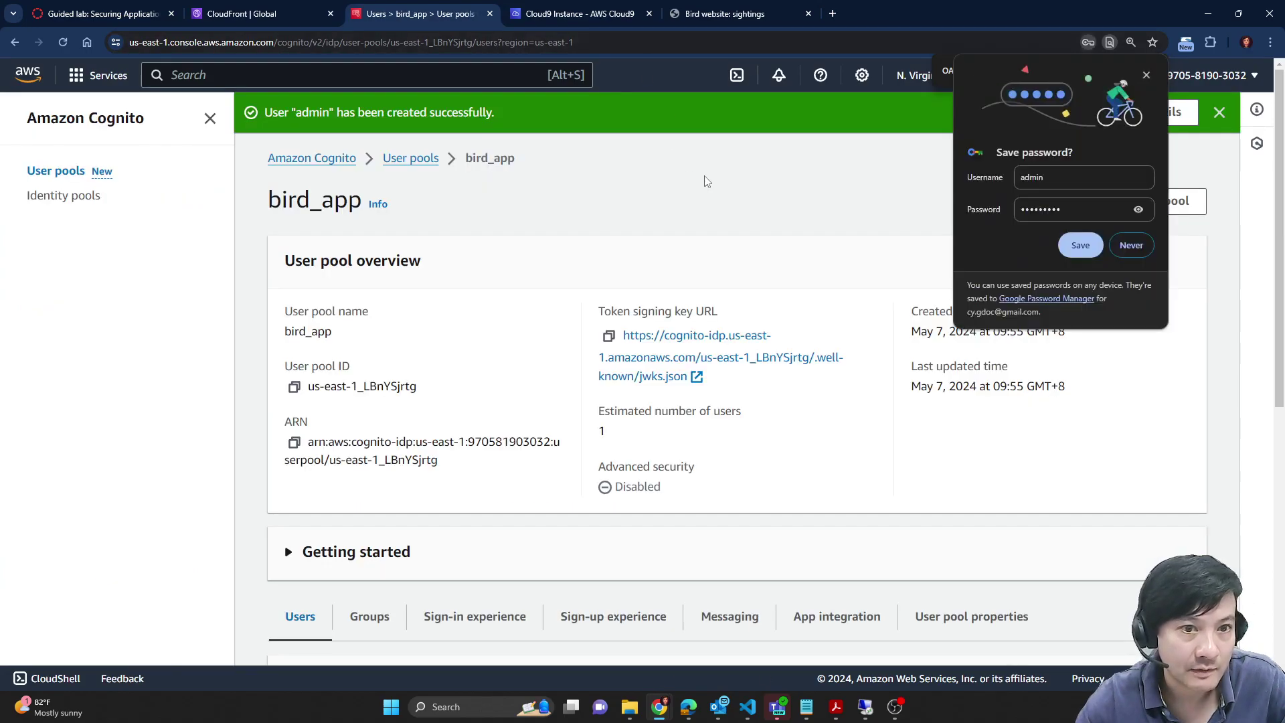
Step: Read the Groups step in the lab instructions and show the bird_app pool's Groups tab
scroll(803, 372, "down", 5)
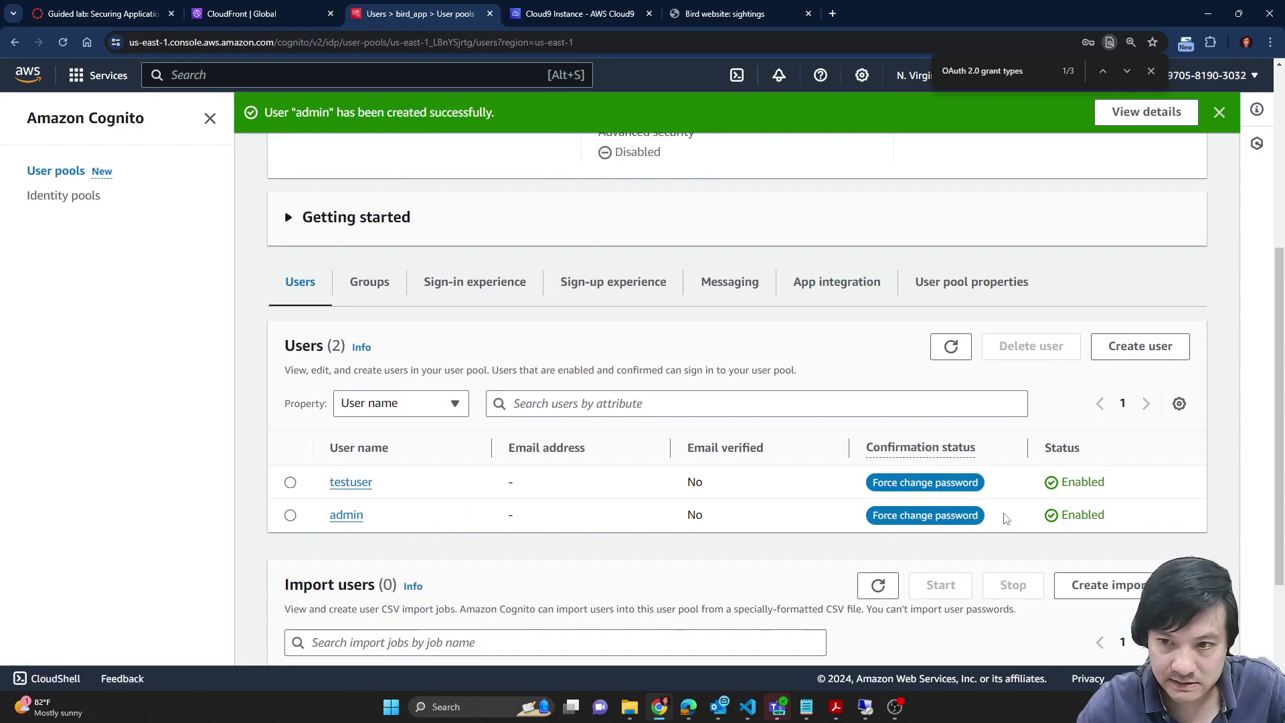
left_click(100, 13)
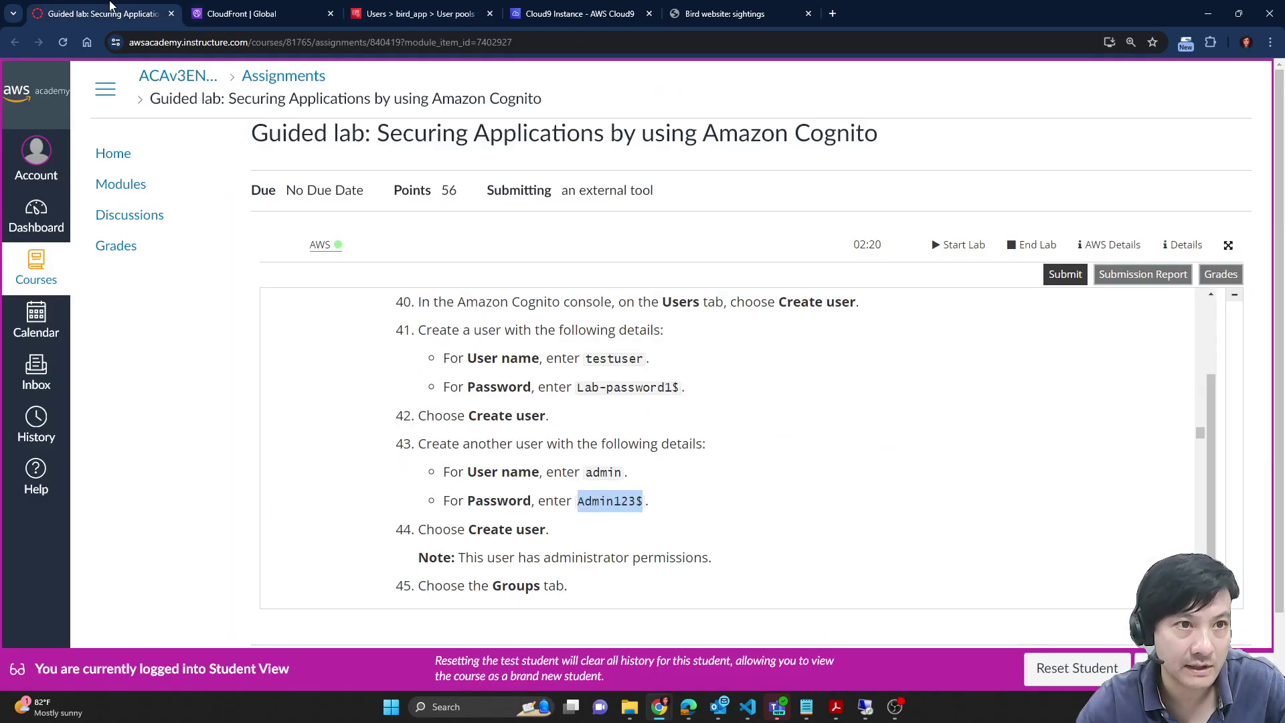
scroll(760, 450, "down", 2)
scroll(760, 446, "up", 3)
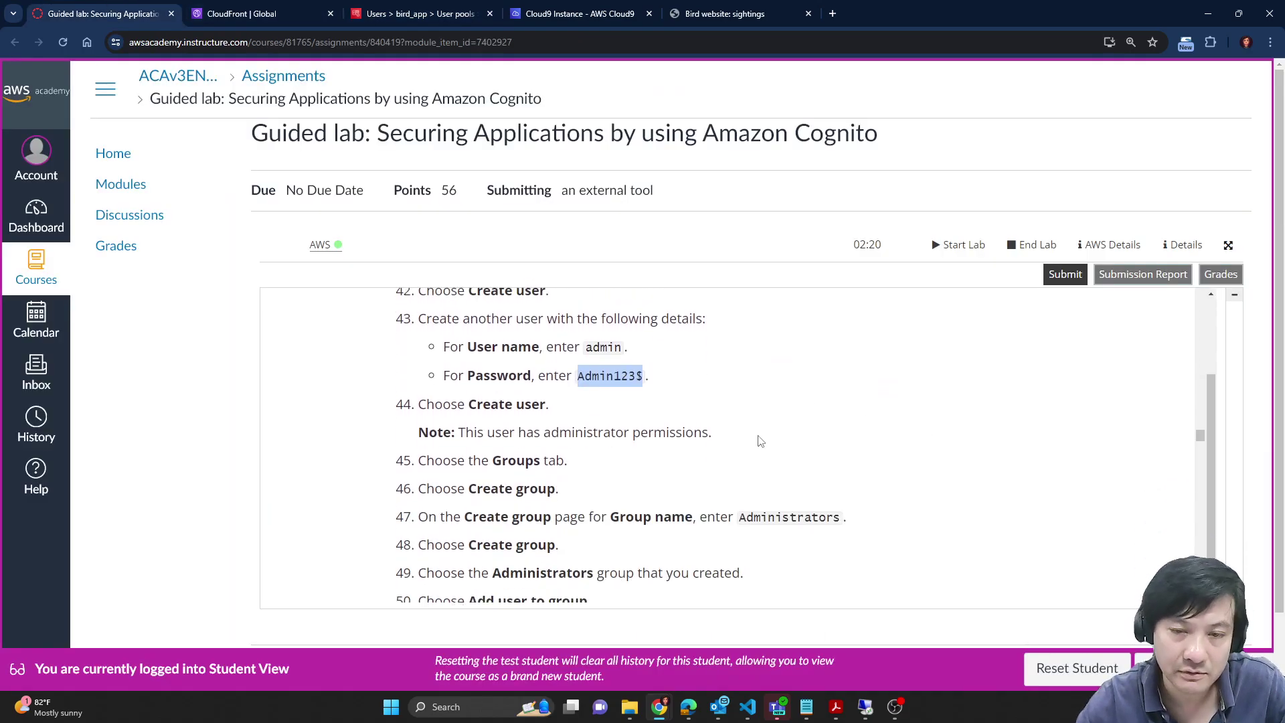
scroll(759, 438, "down", 3)
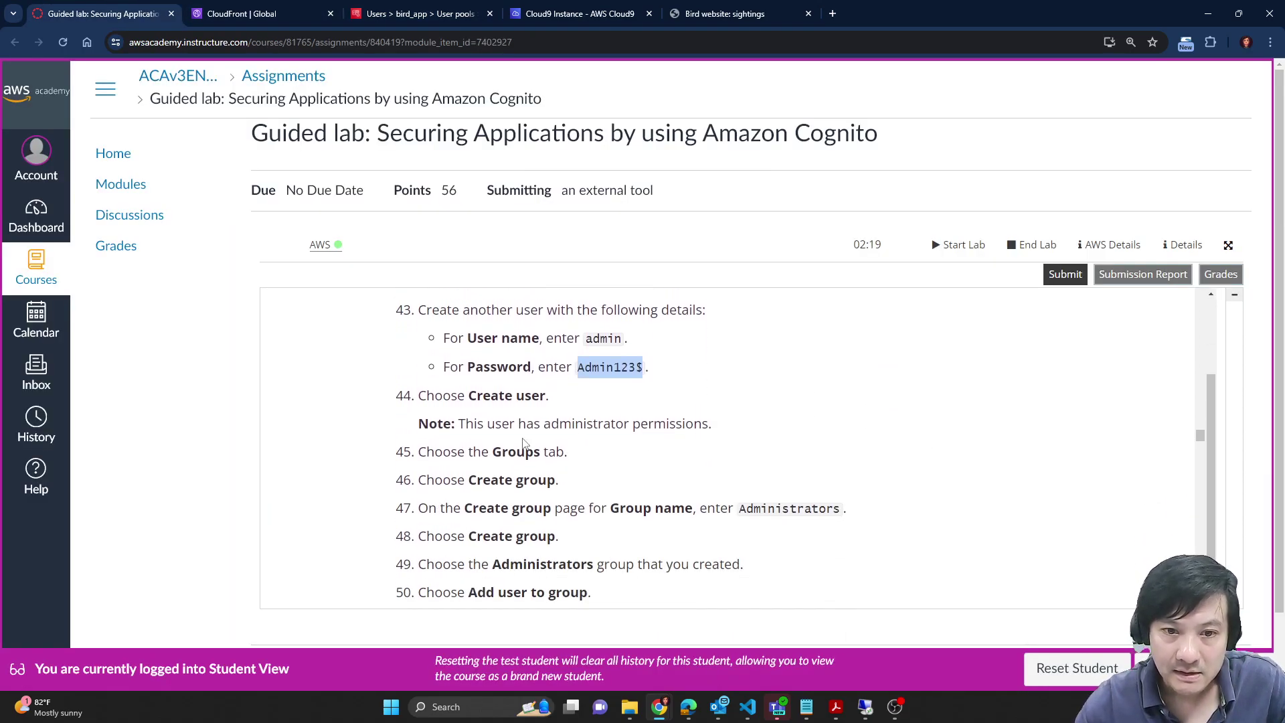
double_click(517, 453)
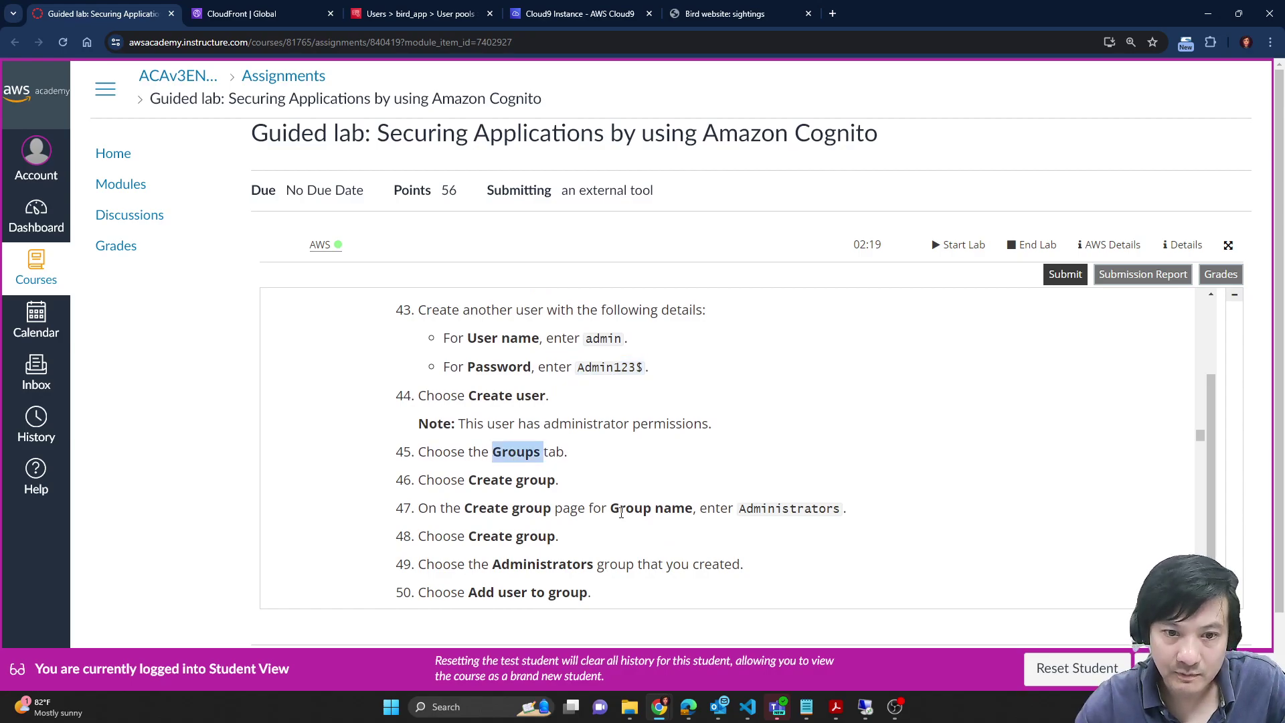
left_click(526, 514)
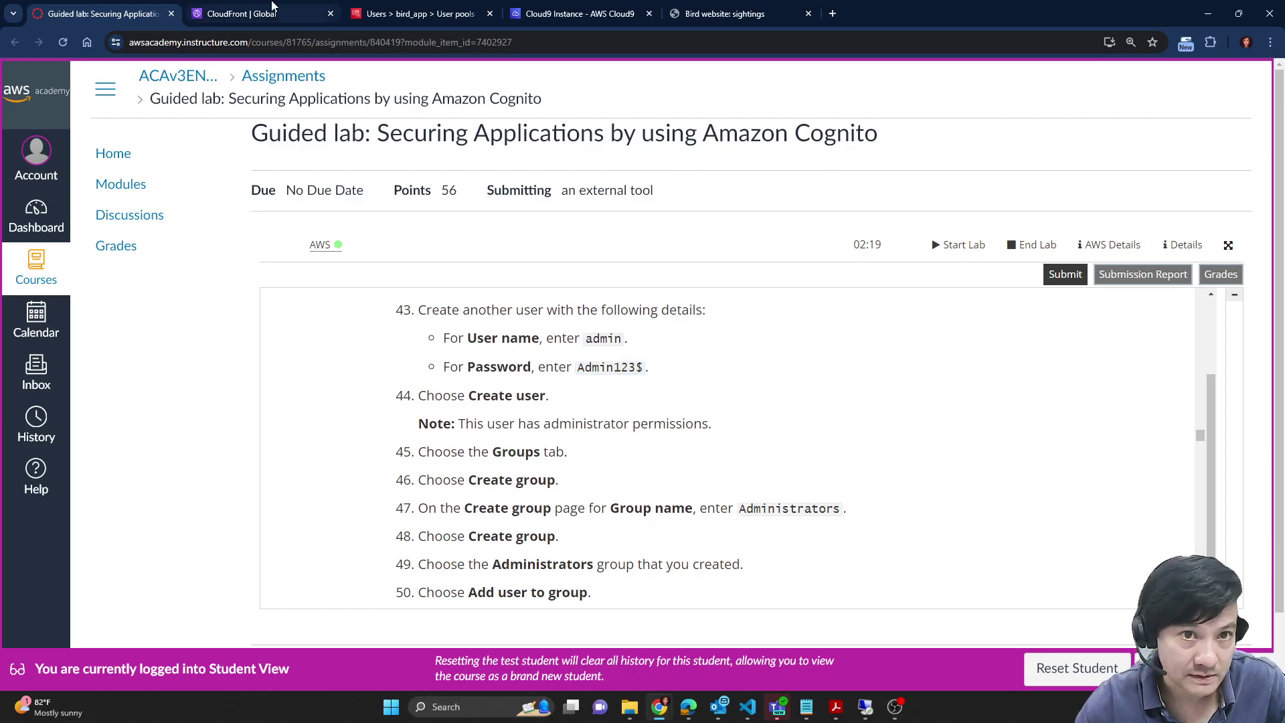
left_click(419, 14)
left_click(368, 362)
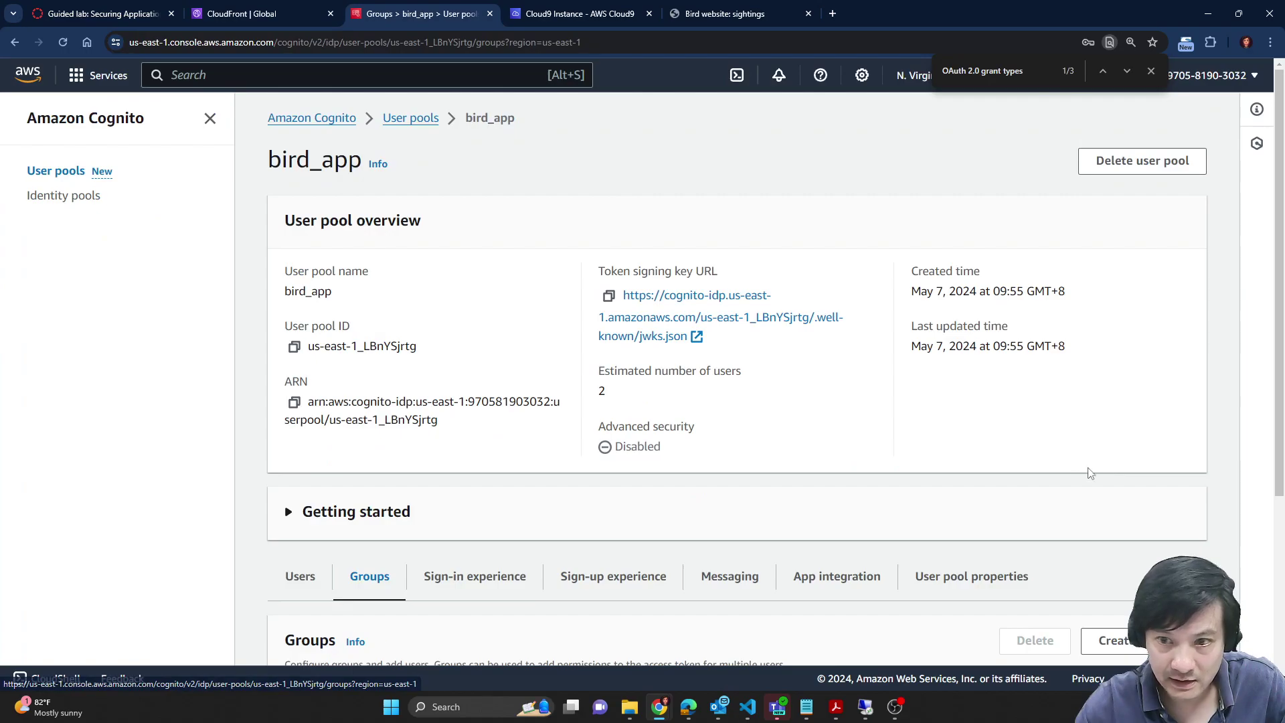
Step: Start a new group and copy the name Administrators from the lab instructions
scroll(1098, 462, "down", 4)
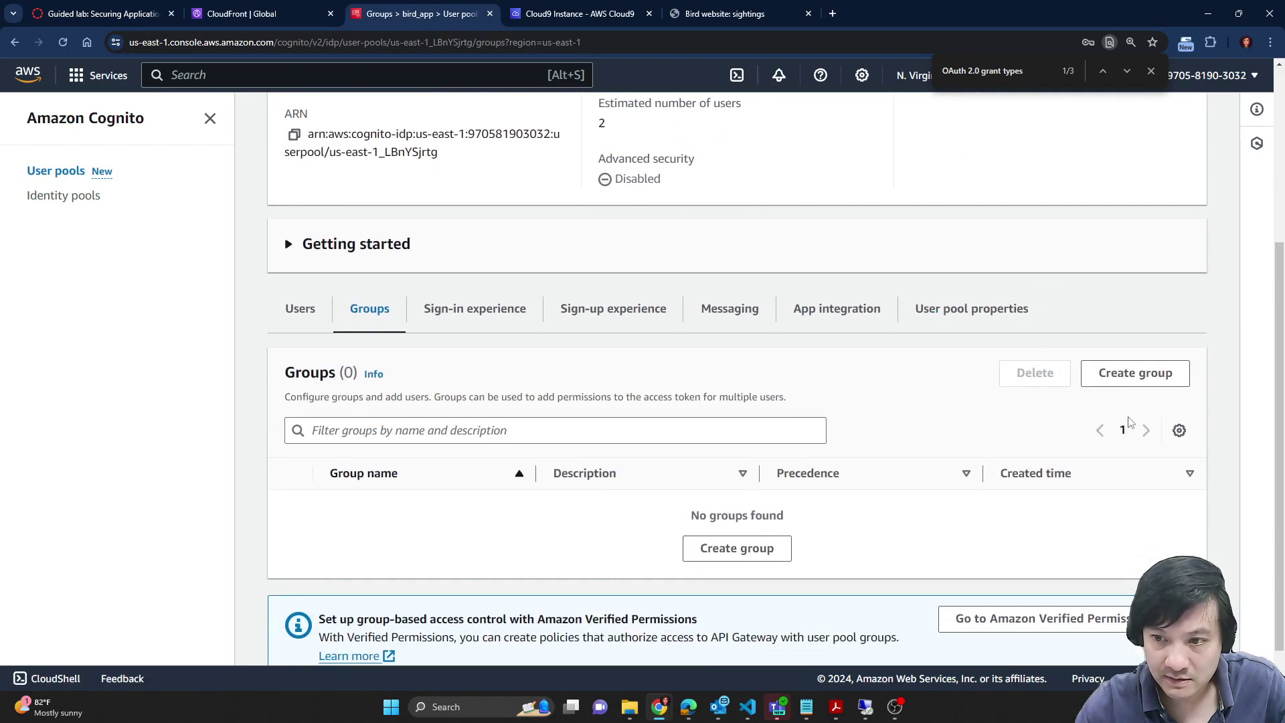
left_click(1138, 374)
left_click(82, 9)
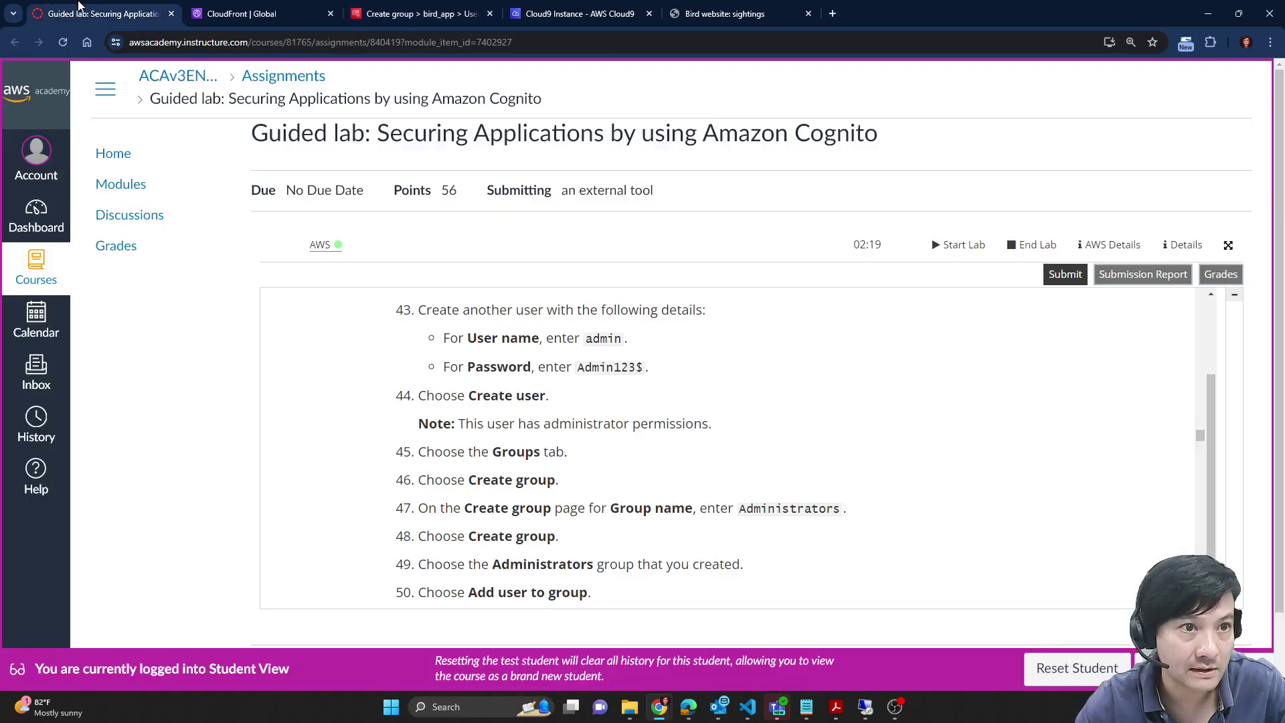
scroll(553, 361, "down", 1)
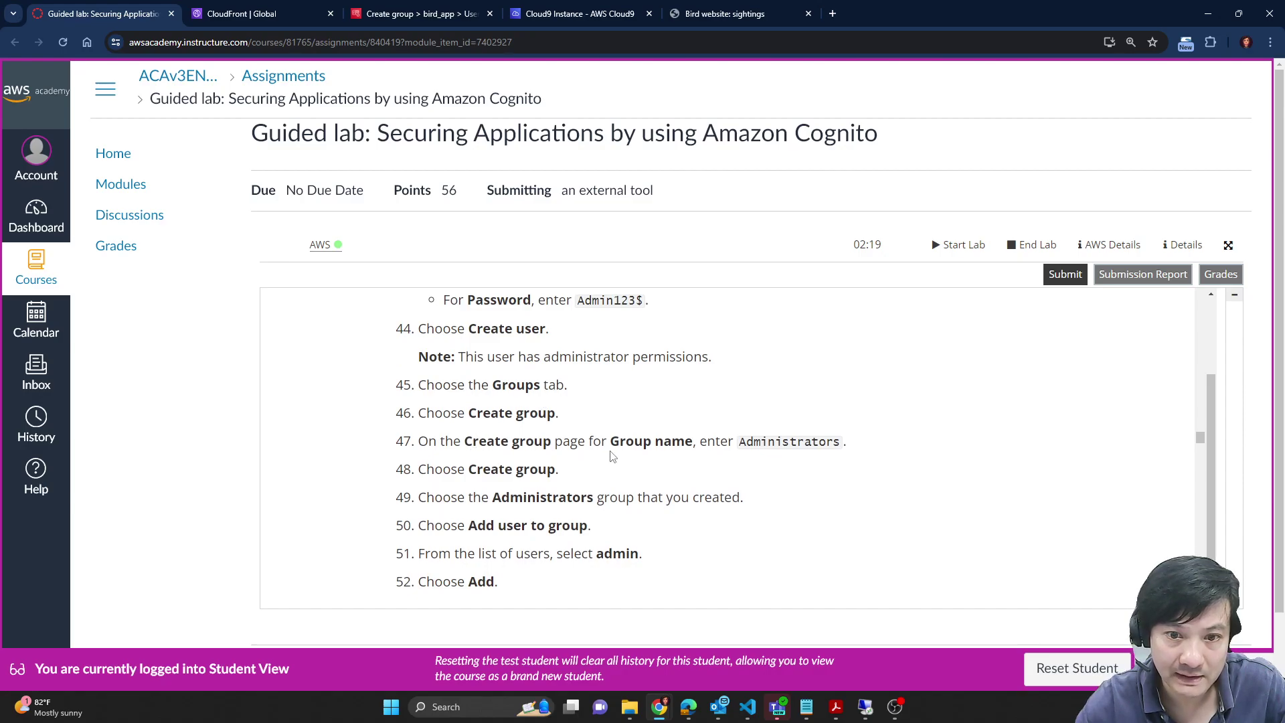
double_click(774, 443)
key("ctrl+c")
left_click(248, 13)
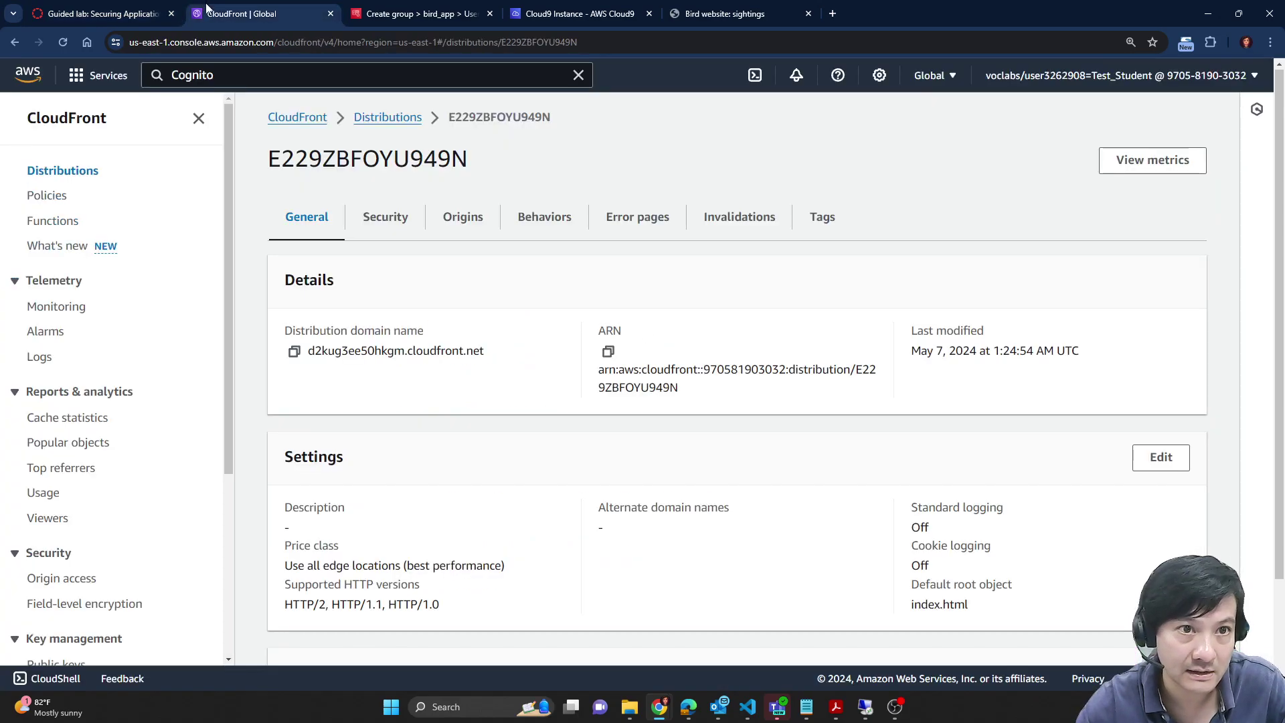
left_click_drag(401, 14, 290, 21)
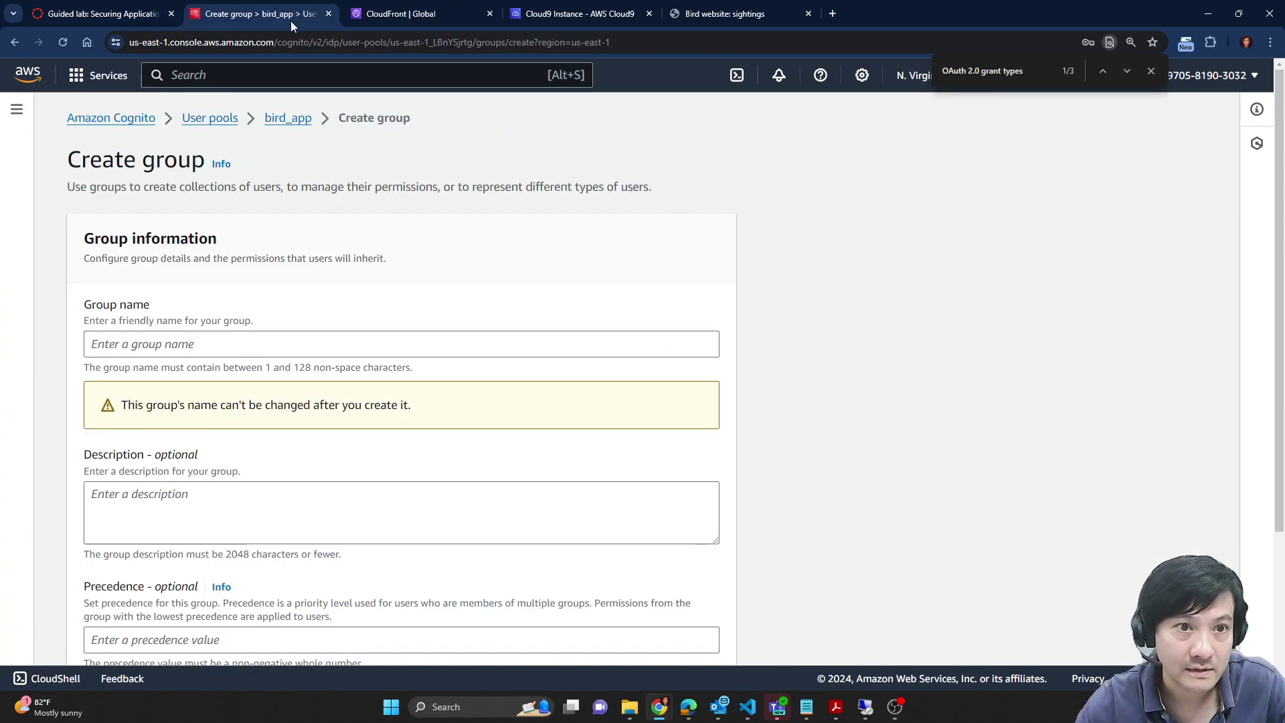
Step: Paste Administrators as the group name
left_click(267, 348)
key("ctrl+v")
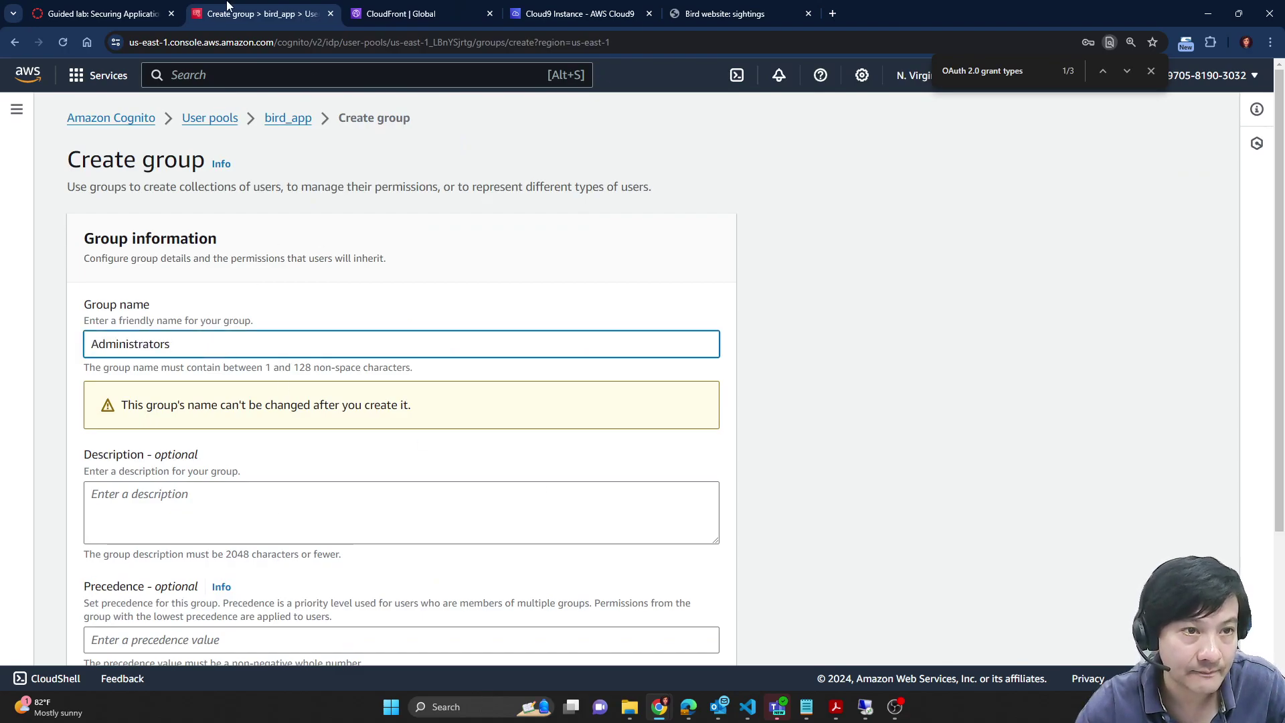
left_click(137, 8)
scroll(524, 410, "down", 2)
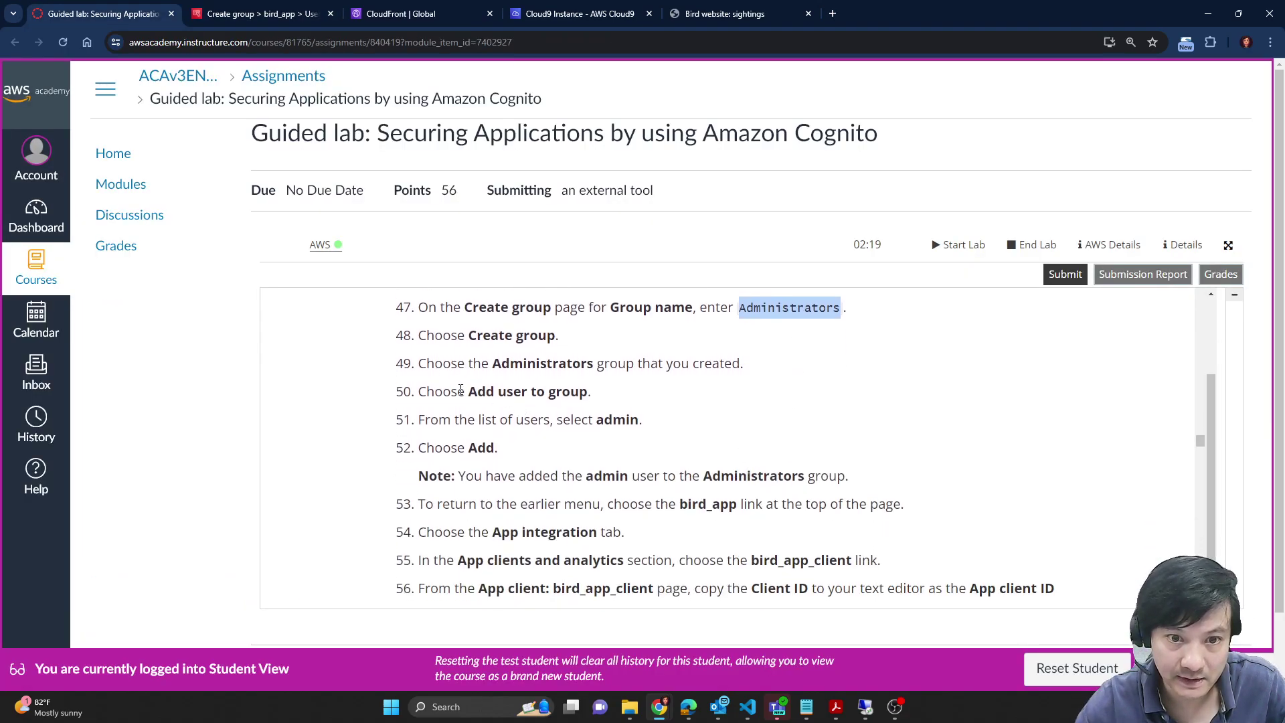
left_click(268, 9)
Step: Leave the IAM role unset and confirm the Administrators step in the lab instructions
scroll(916, 426, "down", 3)
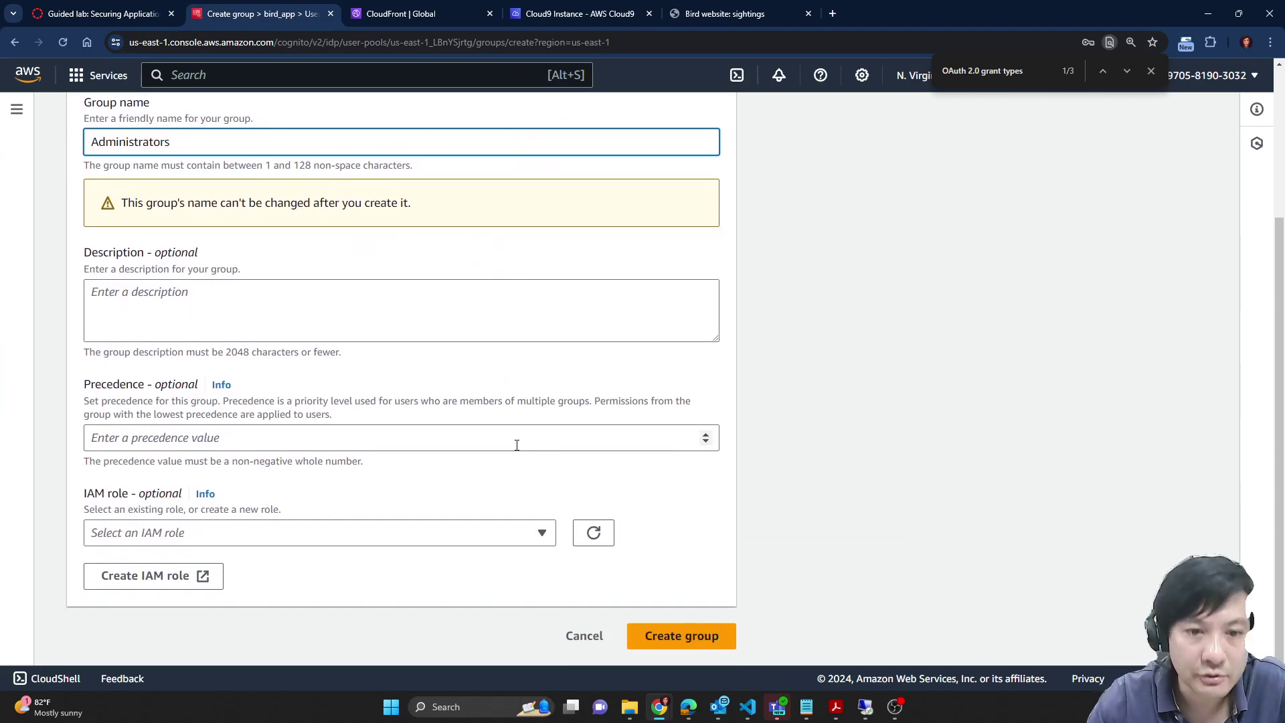
left_click(521, 539)
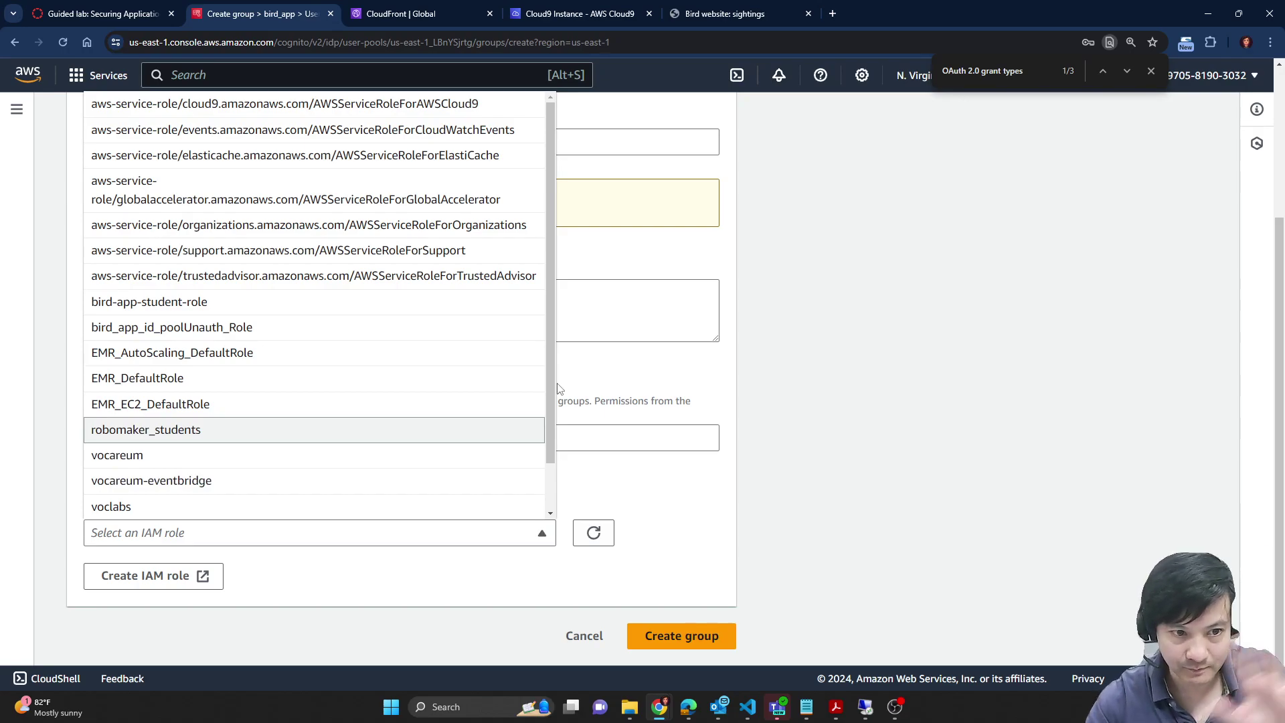
left_click(1017, 389)
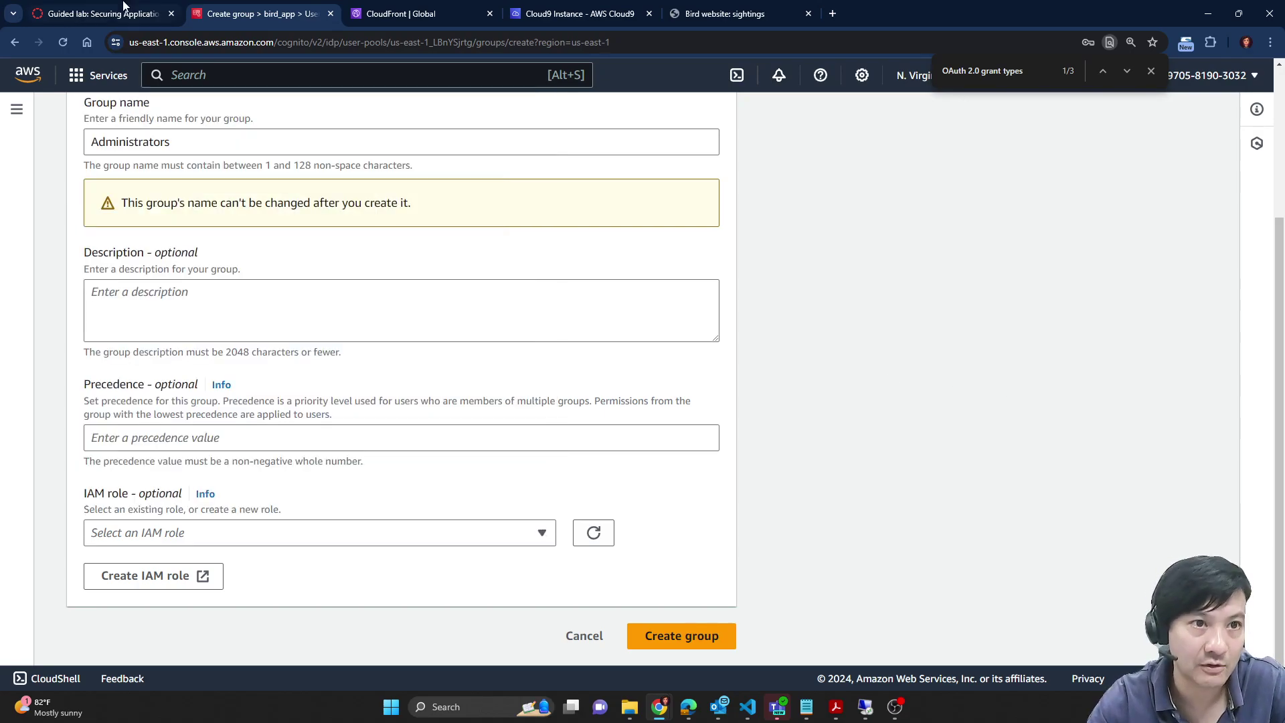
left_click(104, 14)
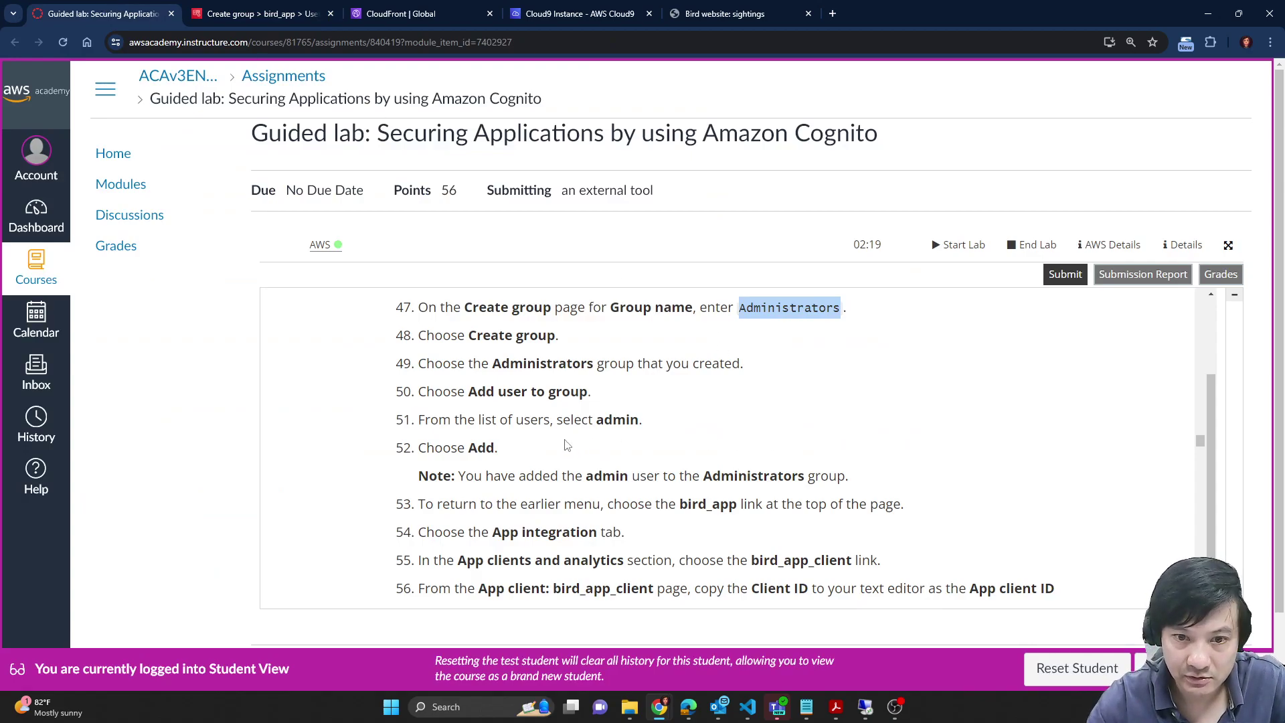
scroll(567, 386, "down", 1)
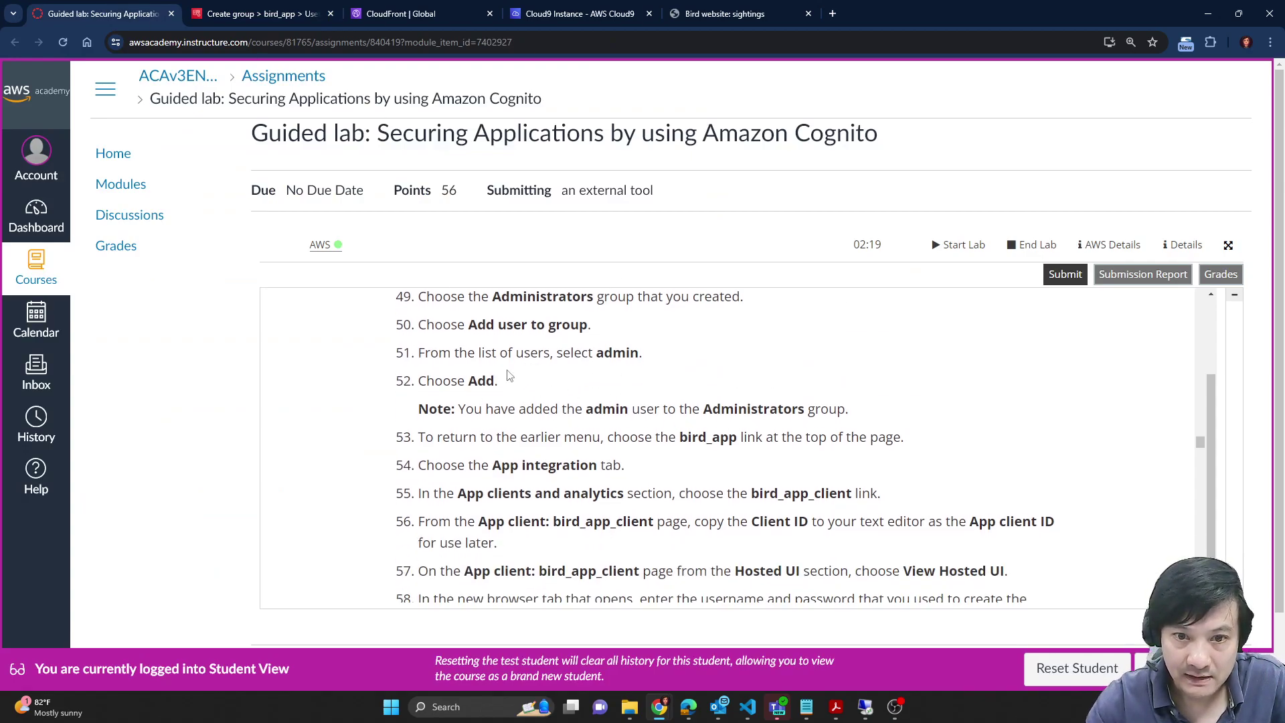
scroll(596, 367, "up", 2)
scroll(536, 415, "down", 1)
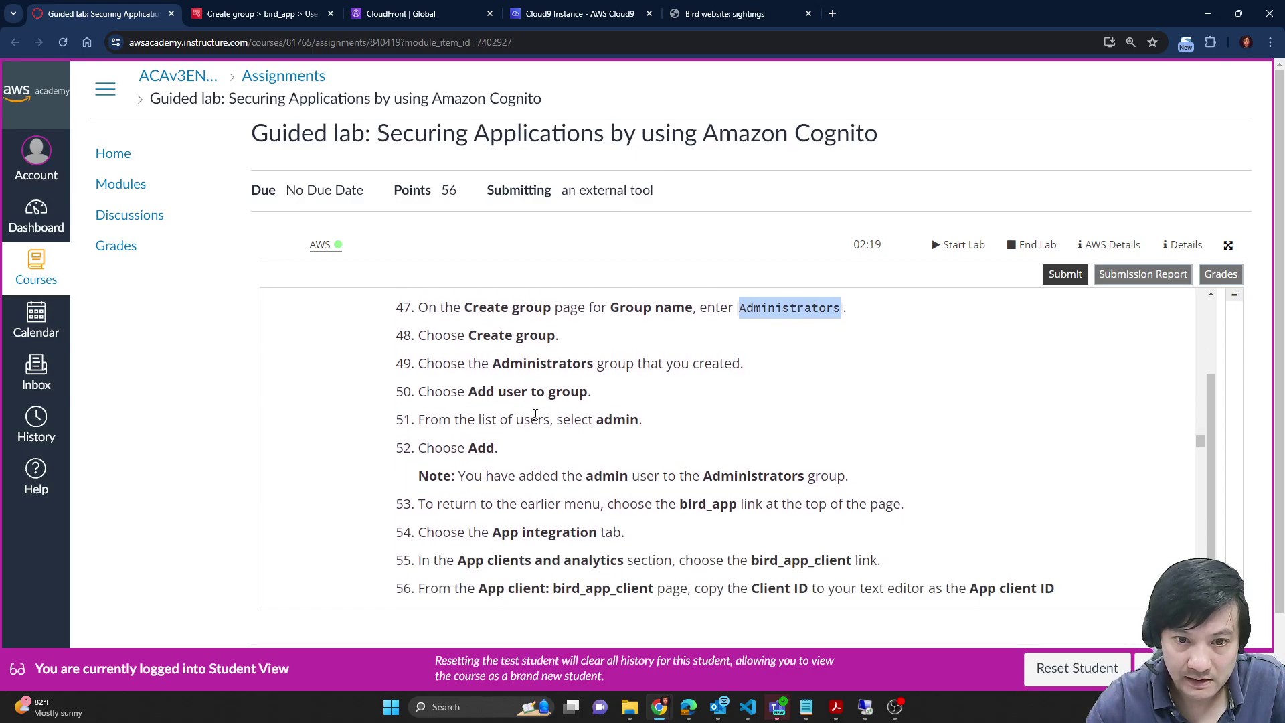
scroll(583, 394, "down", 1)
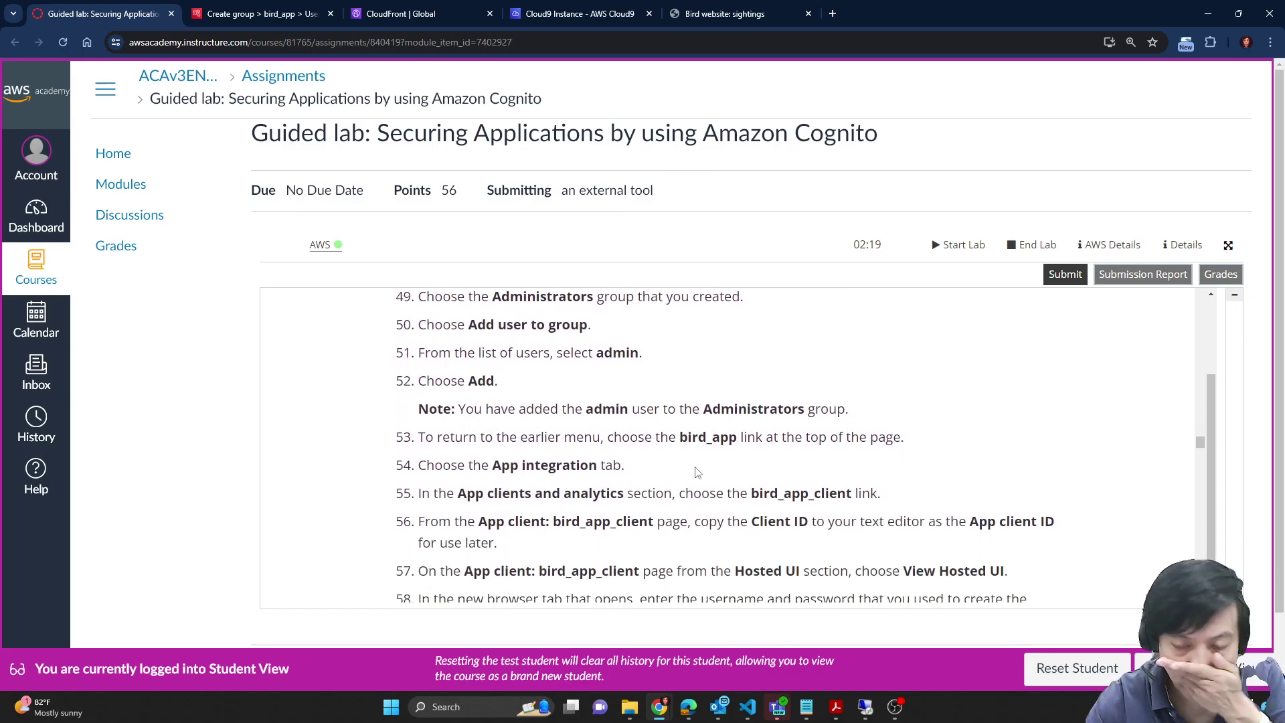
scroll(669, 472, "up", 1)
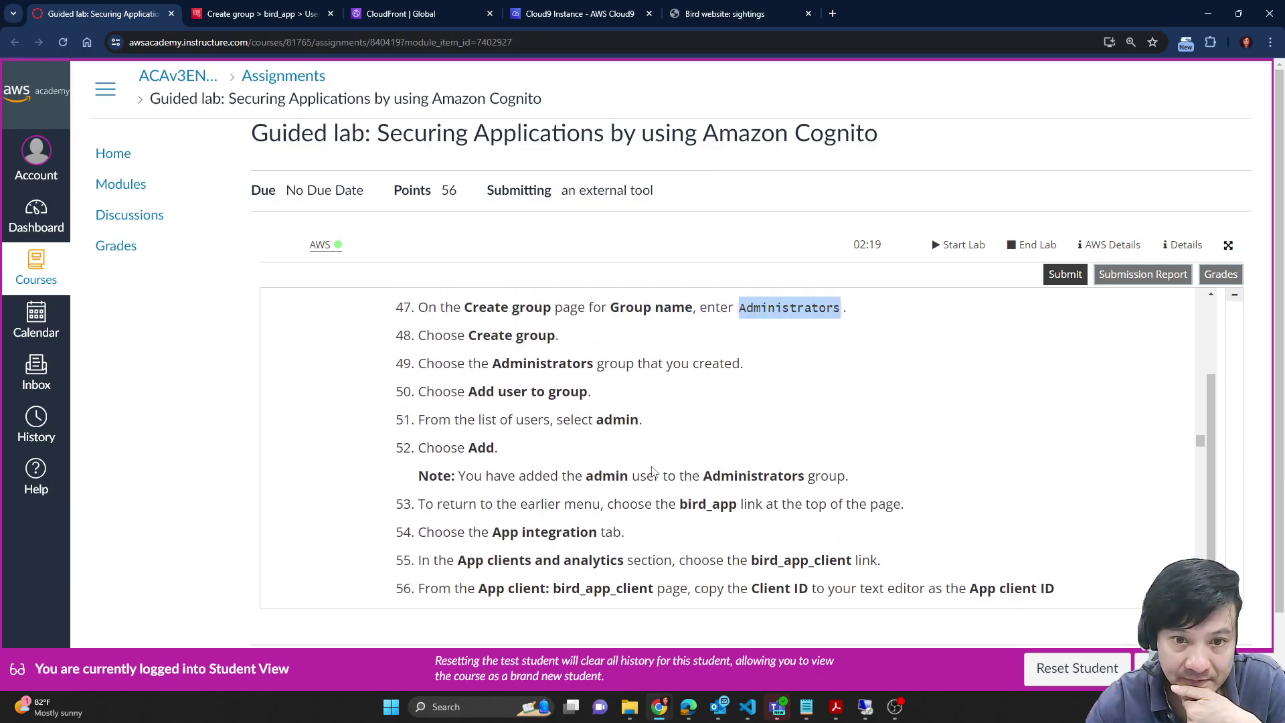
scroll(606, 444, "up", 1)
double_click(548, 430)
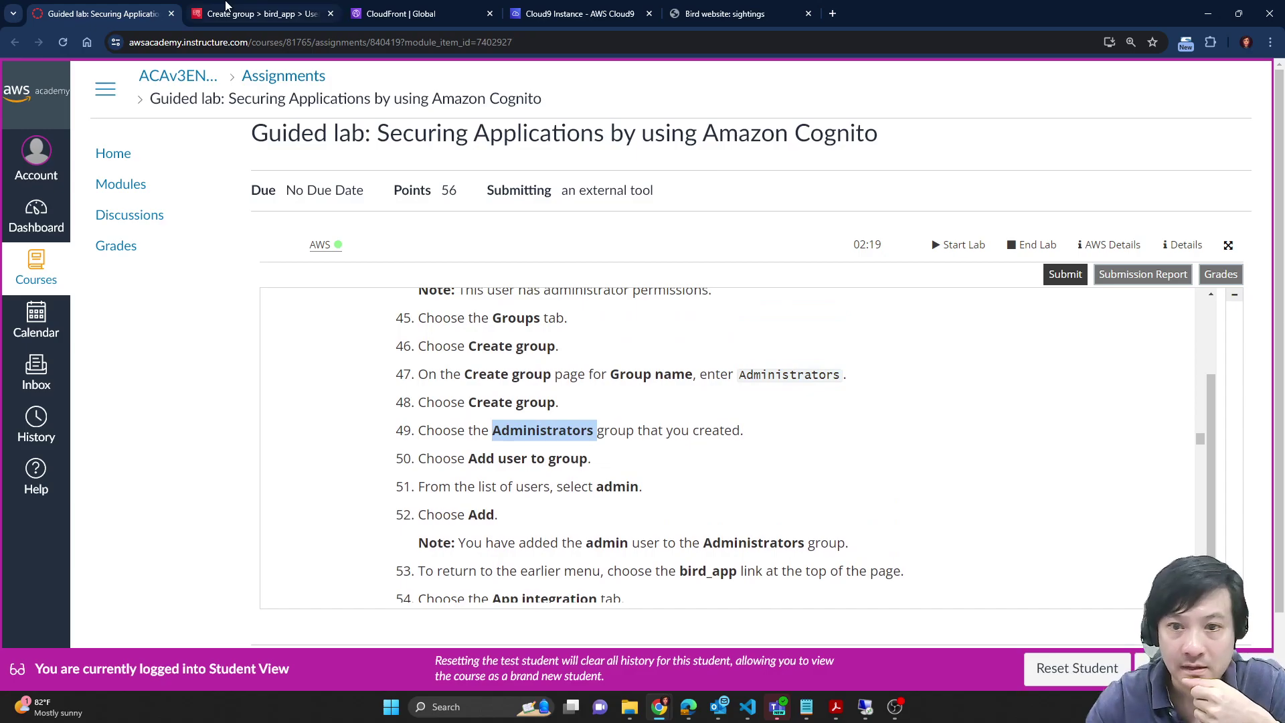
left_click(226, 8)
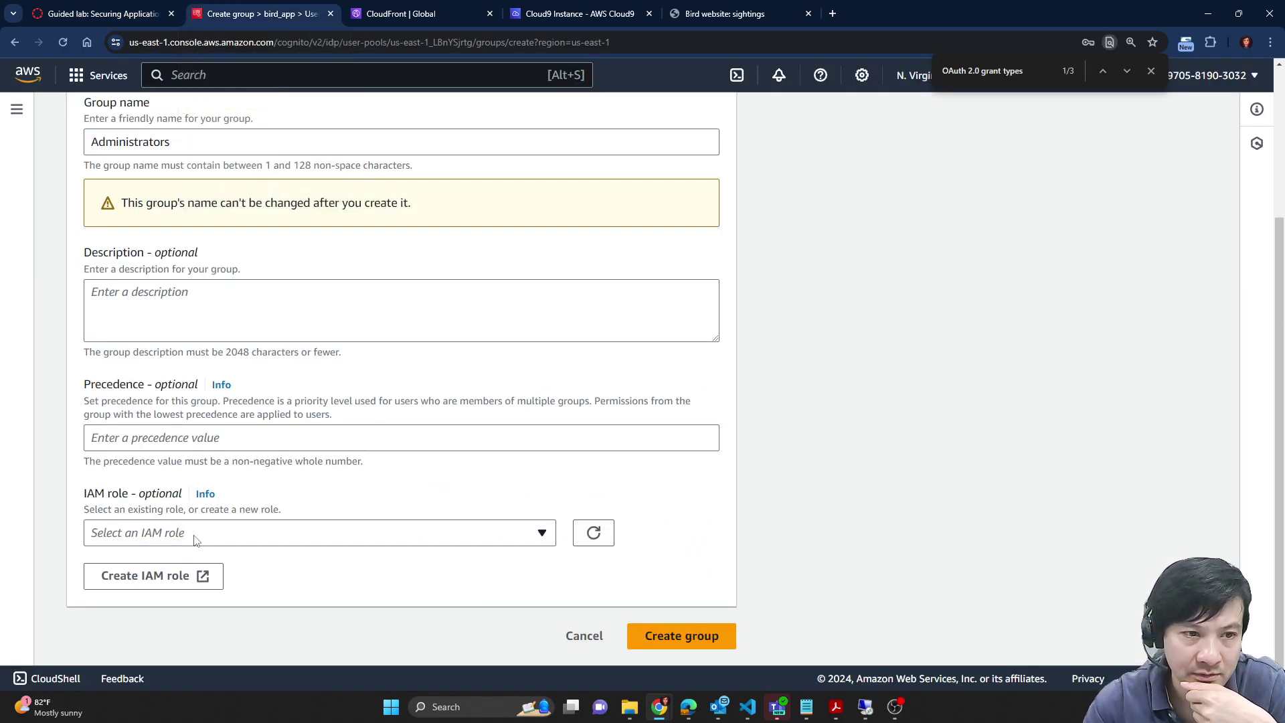
Step: Recheck the IAM role list, choose no role, and create the Administrators group
scroll(923, 519, "up", 3)
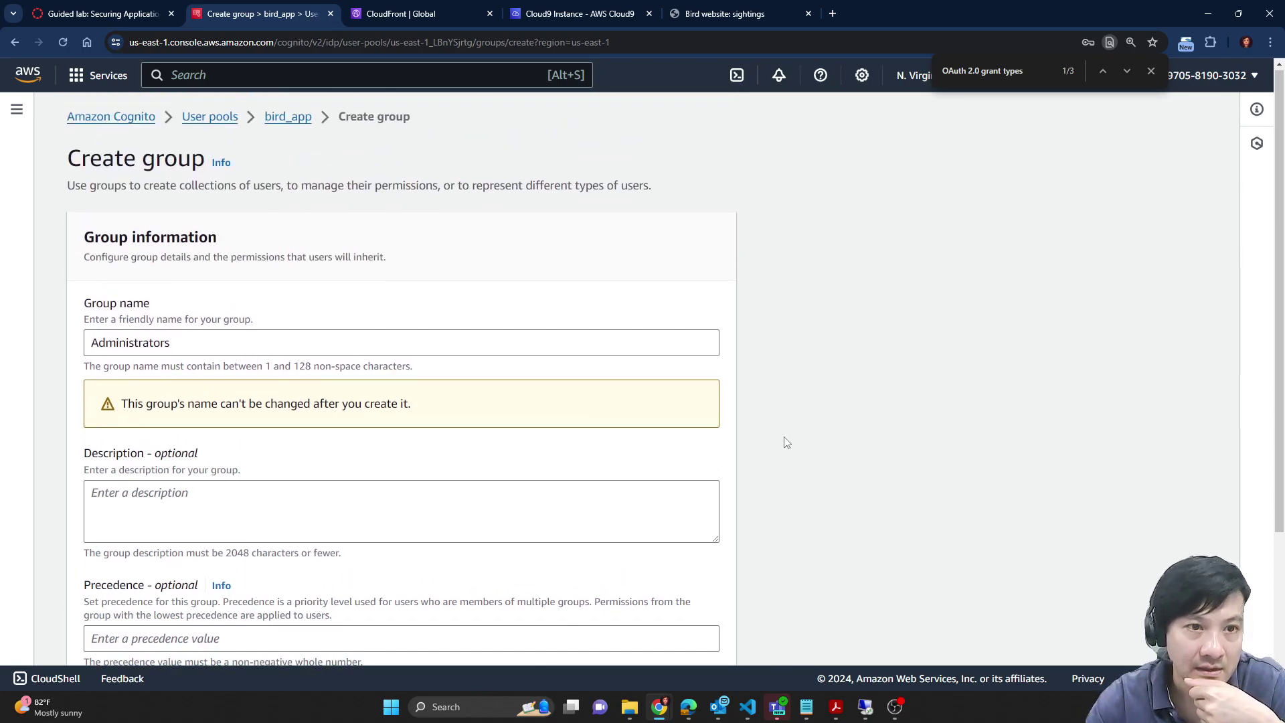
scroll(786, 443, "down", 3)
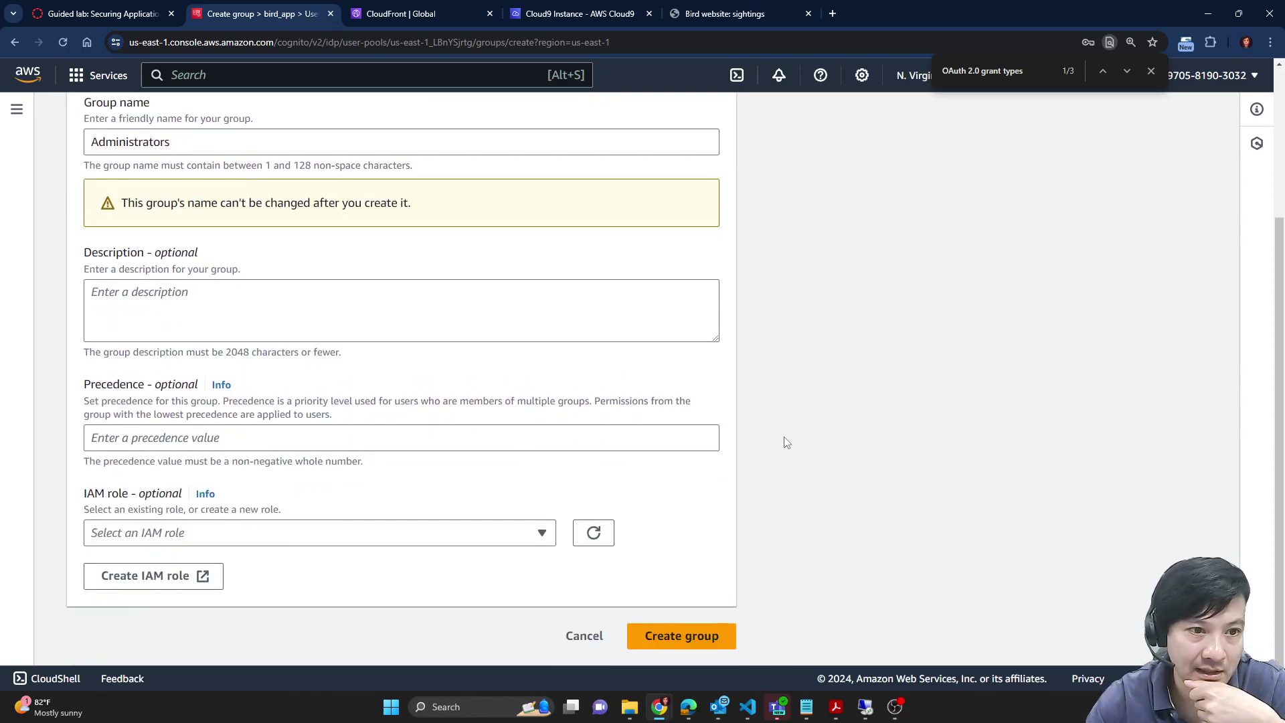
left_click(187, 537)
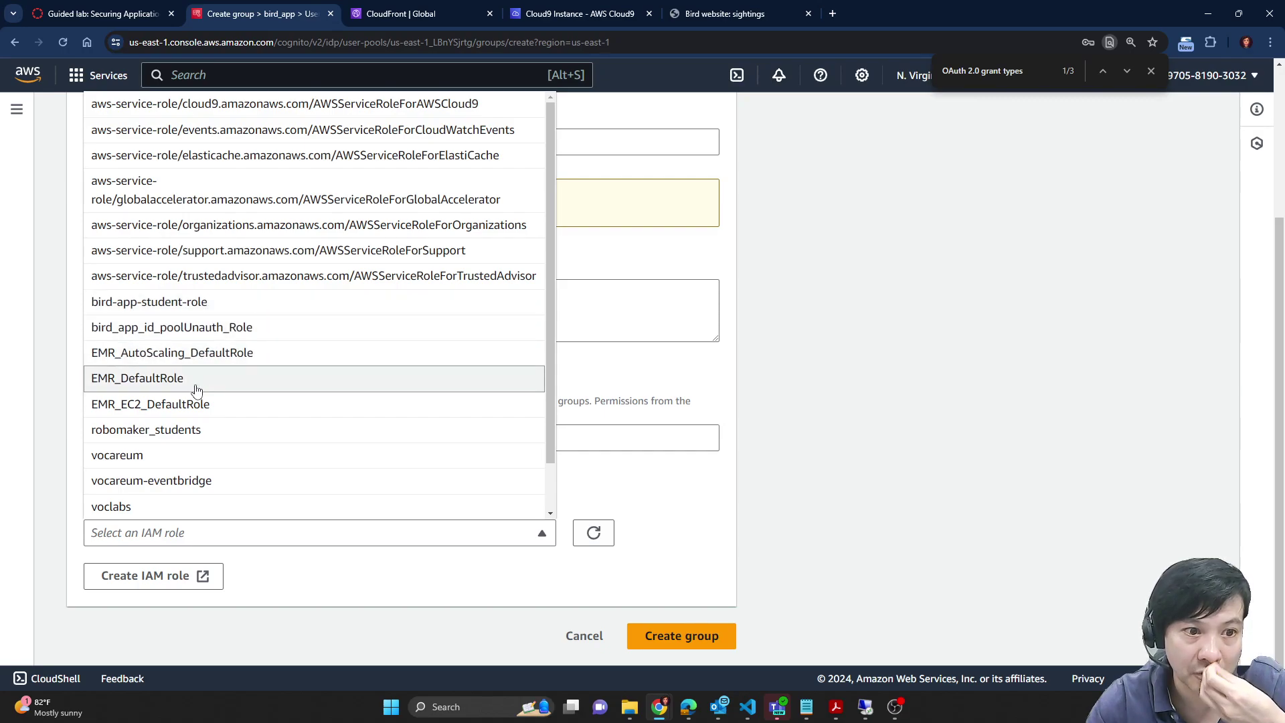
scroll(243, 358, "up", 1)
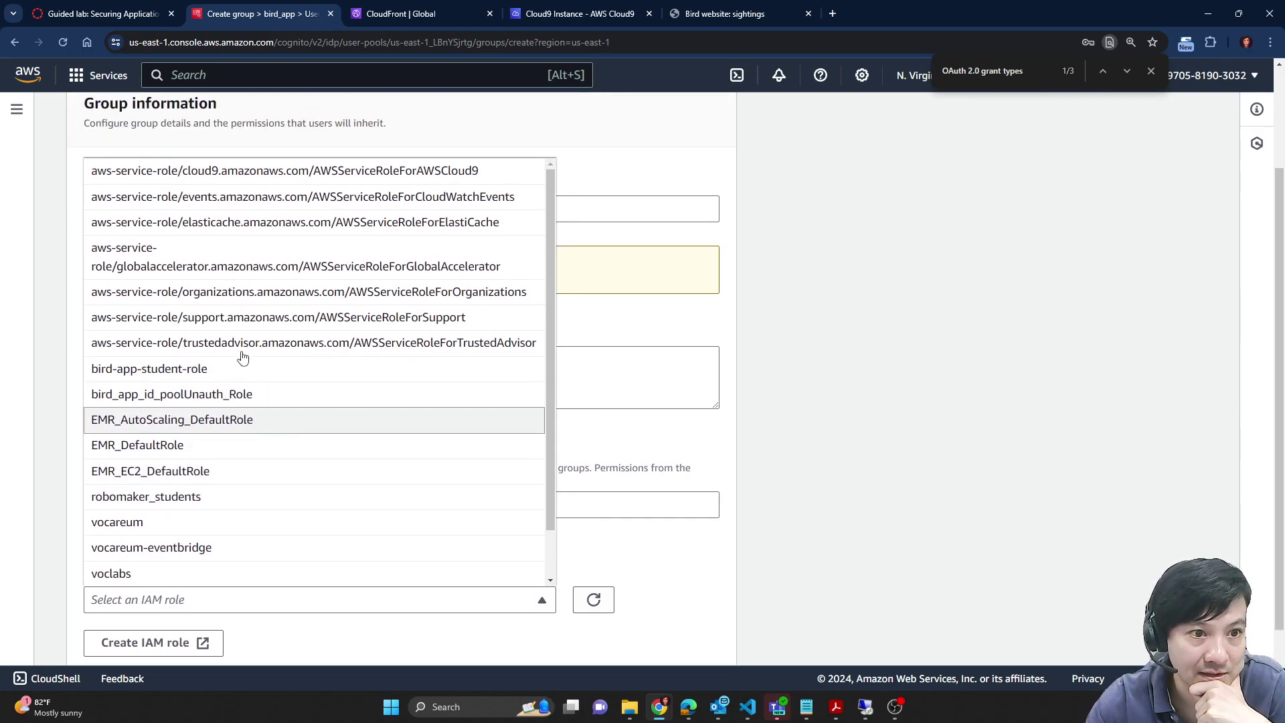
left_click(981, 399)
scroll(798, 531, "down", 1)
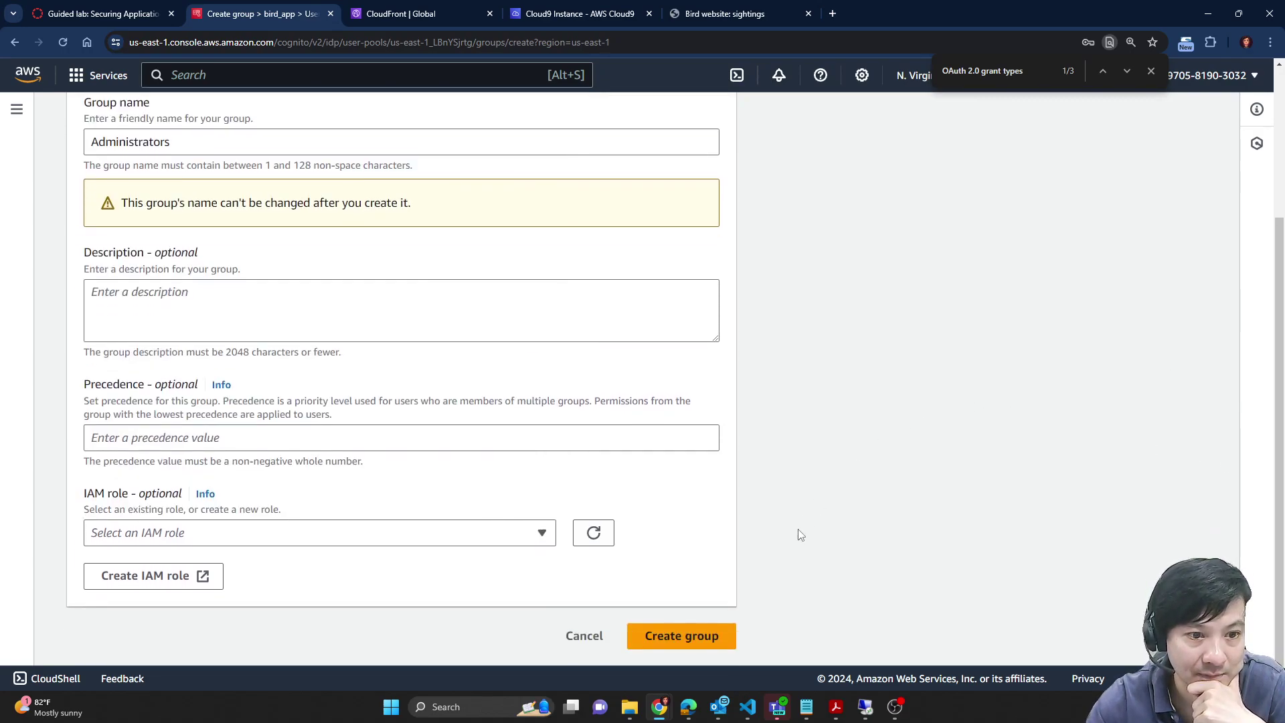
left_click(710, 652)
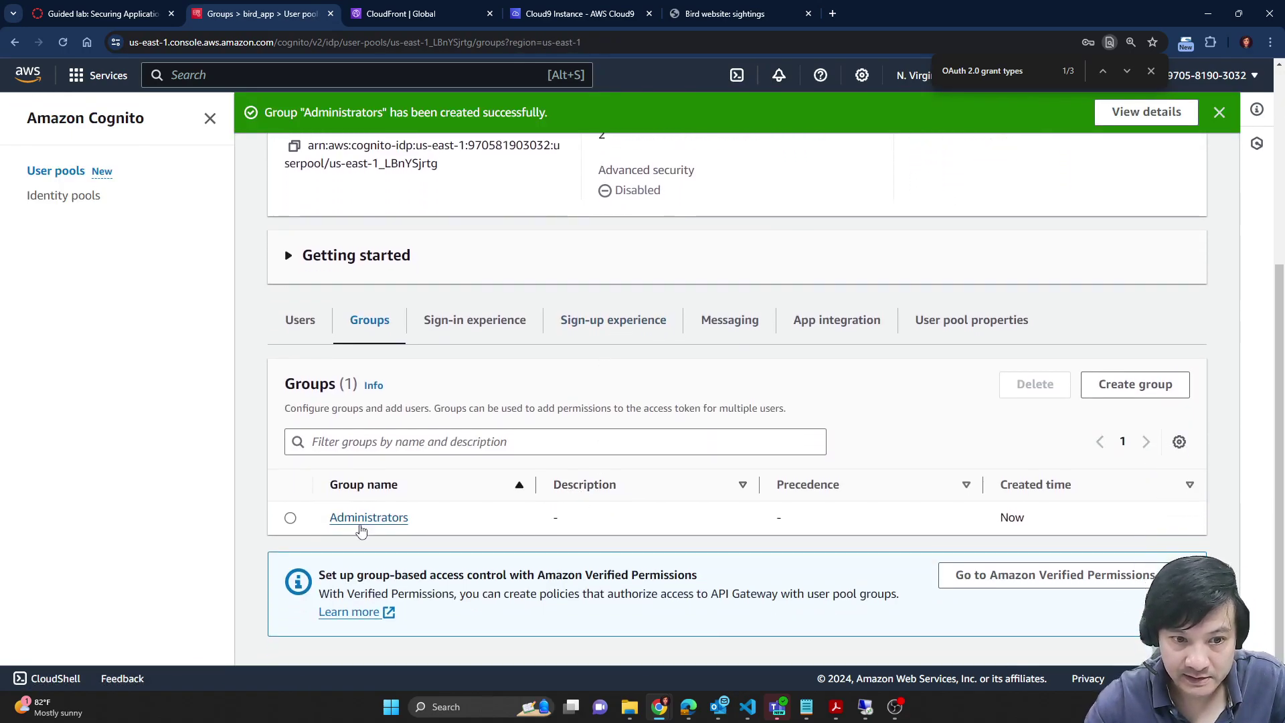
Step: Add the admin user as a member of the Administrators group
left_click(360, 526)
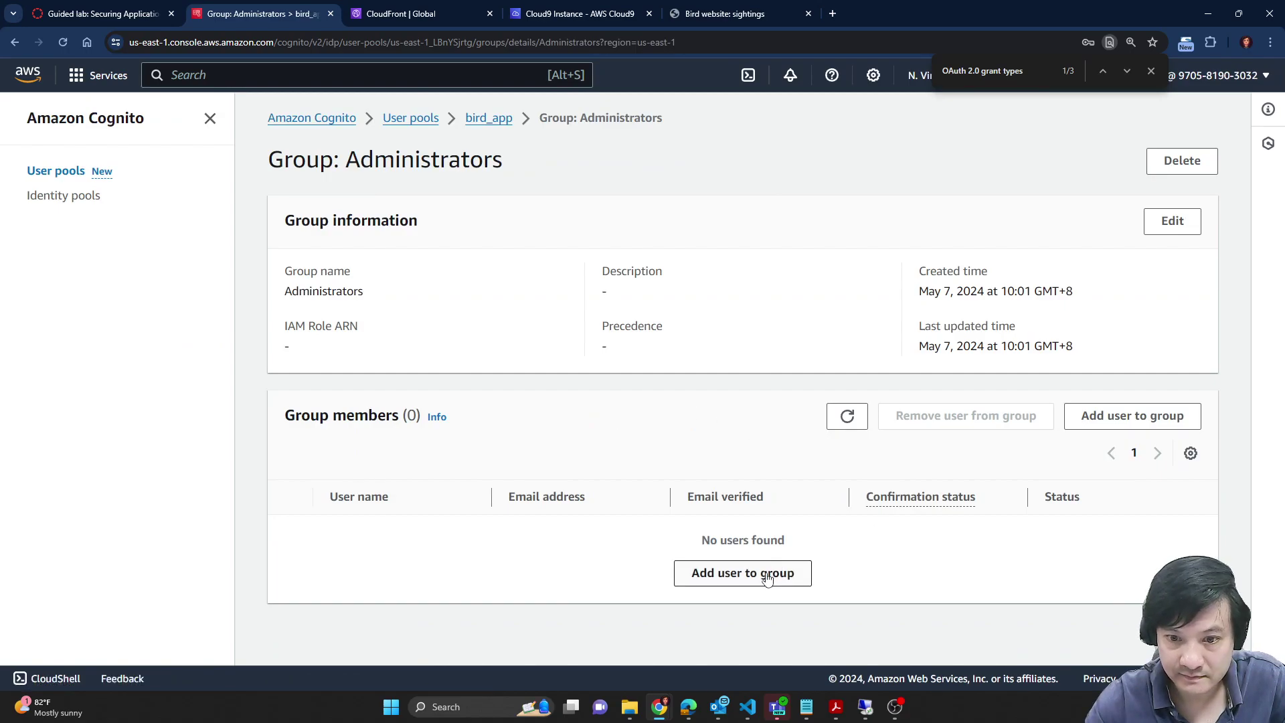
left_click(765, 575)
left_click(290, 407)
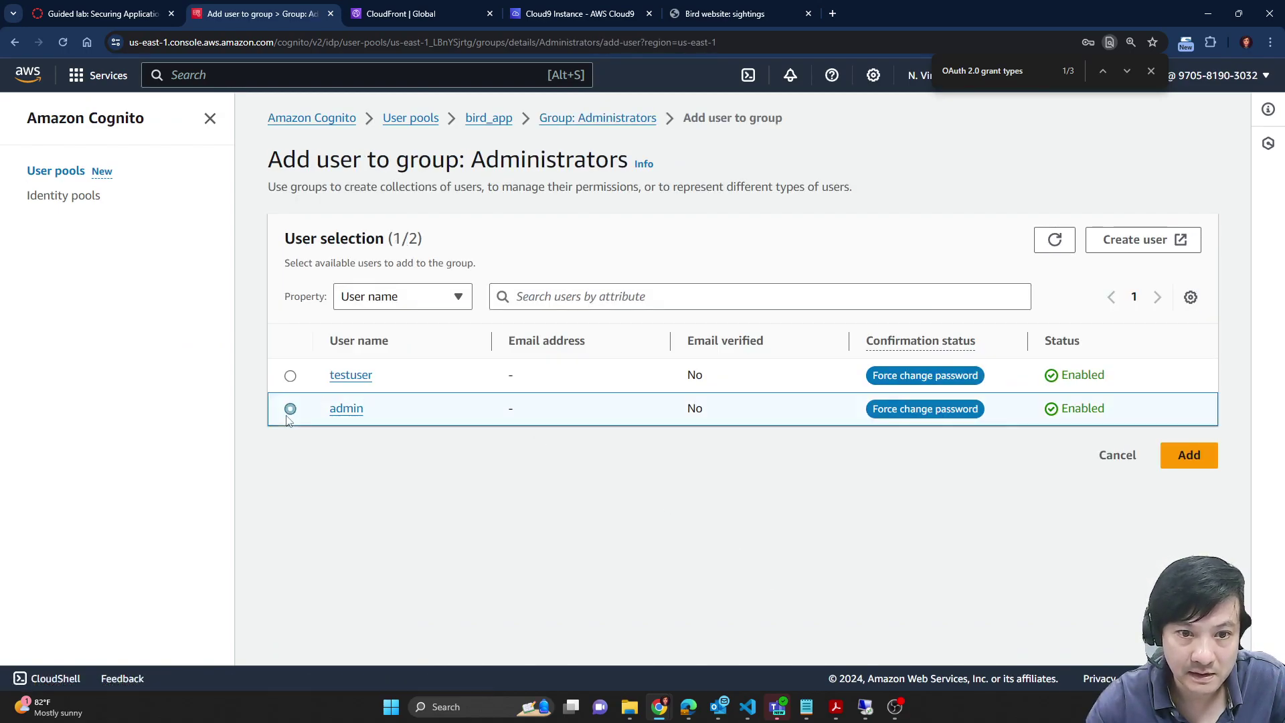
left_click(1189, 454)
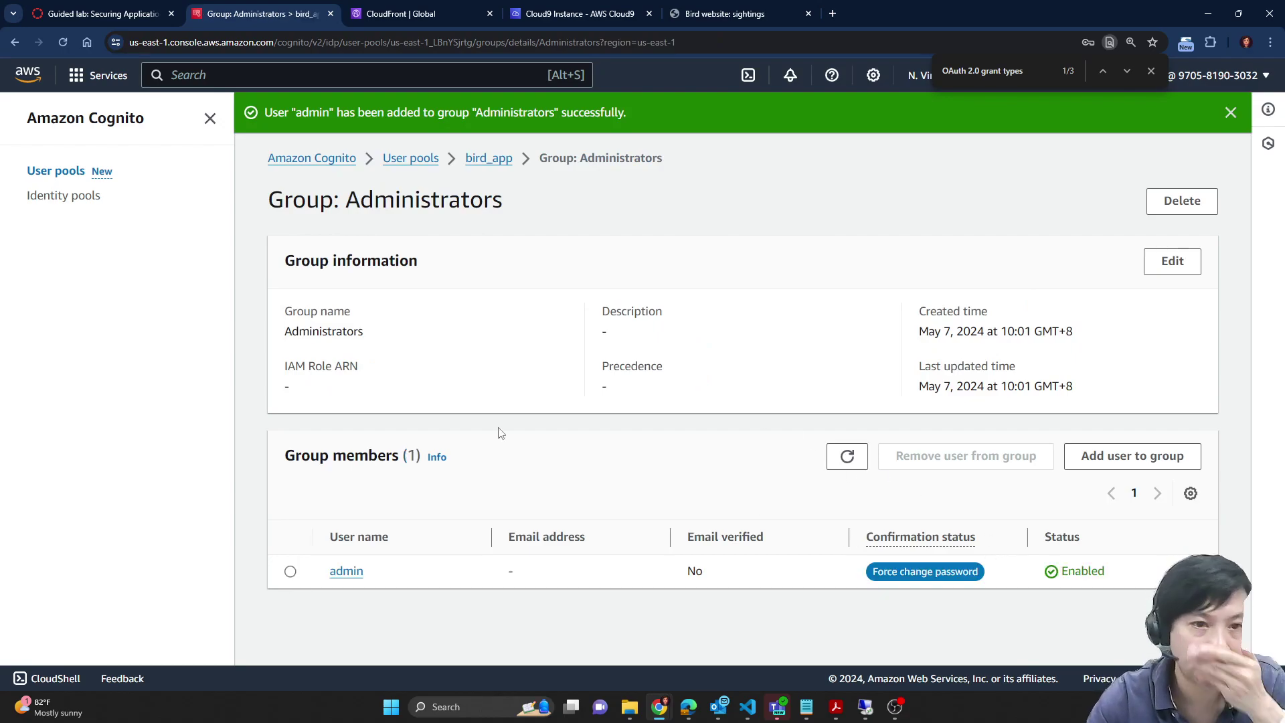
Step: Read the next lab step about bird_app's App integration, then return to the group page
left_click(89, 9)
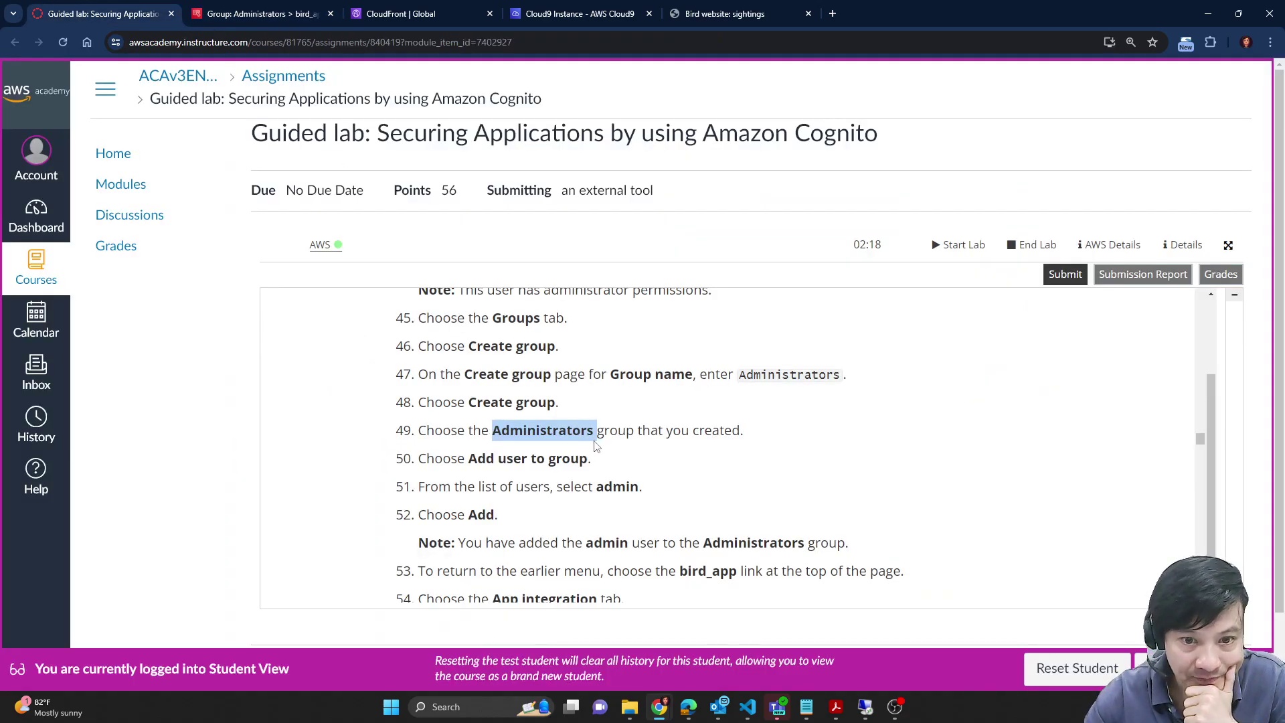
scroll(660, 544, "down", 2)
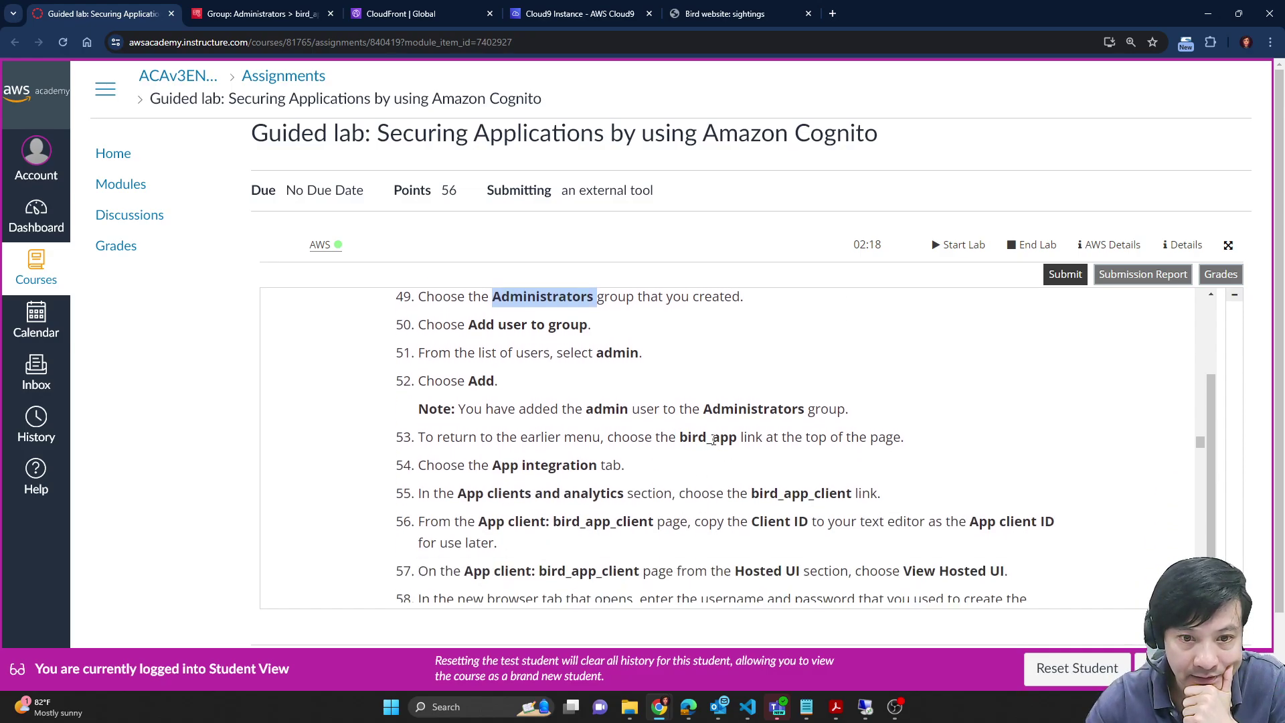
double_click(714, 438)
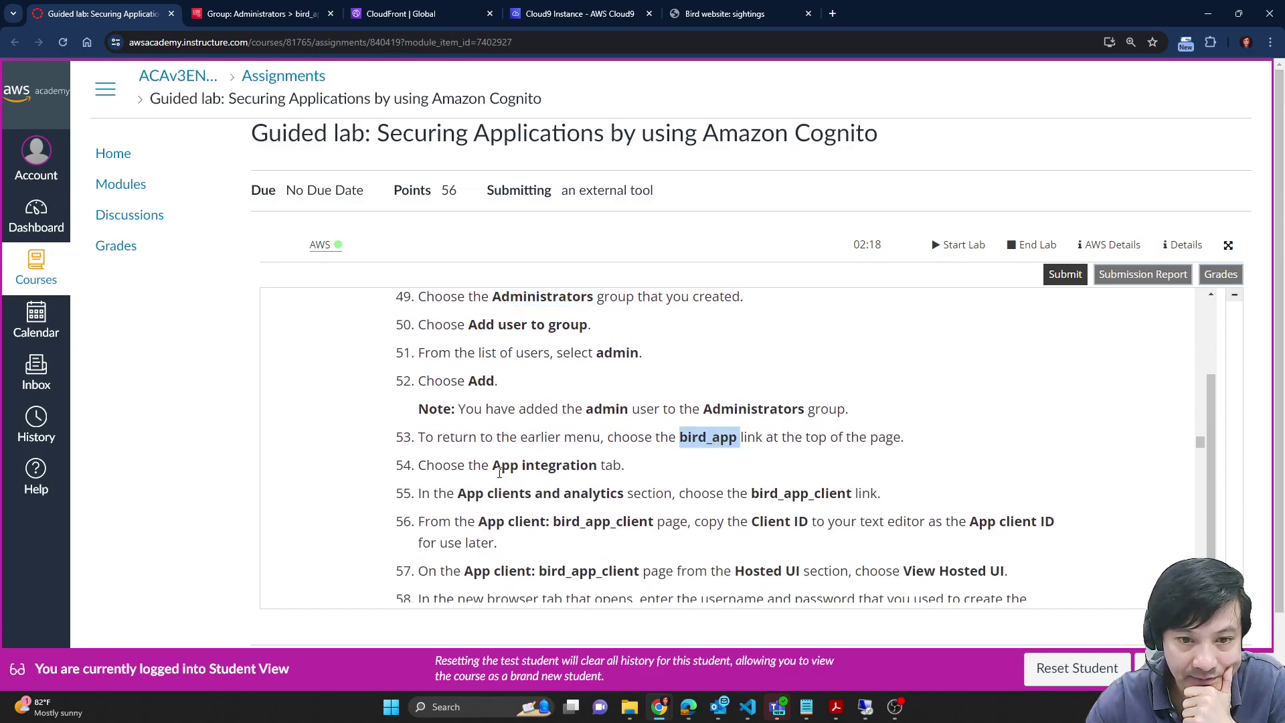
left_click_drag(491, 465, 598, 464)
scroll(750, 587, "up", 4)
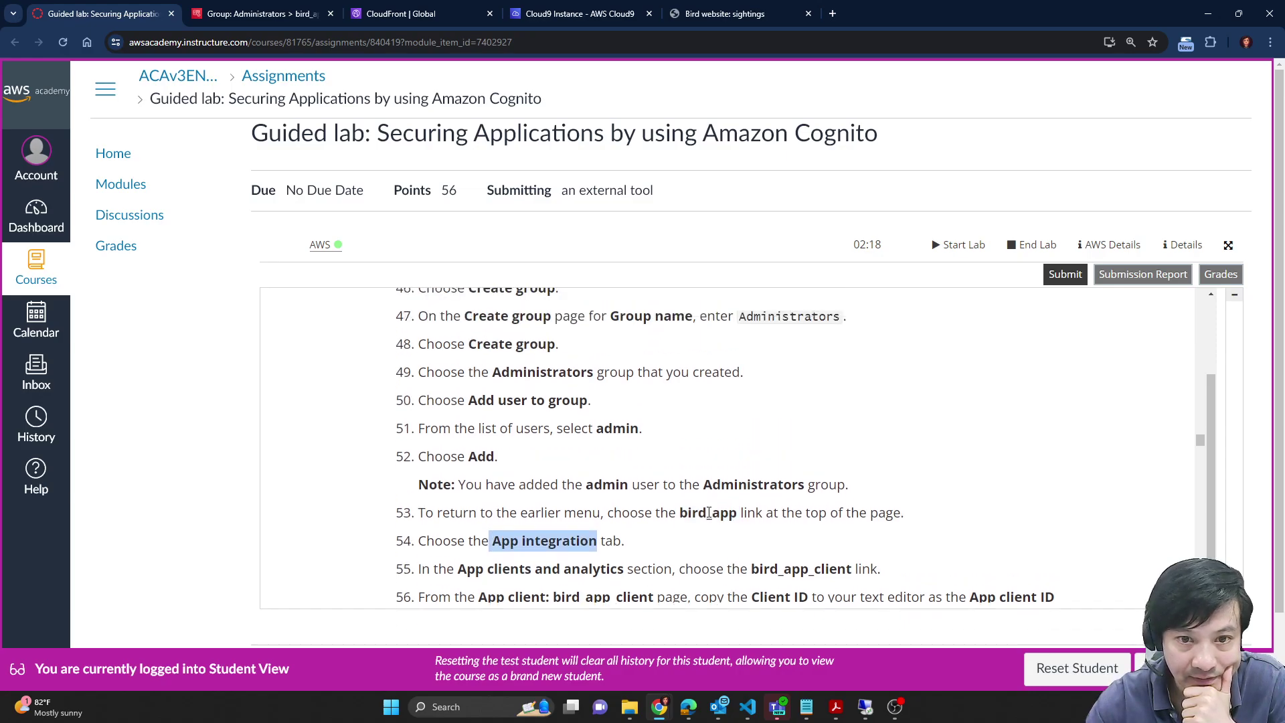
scroll(558, 476, "down", 2)
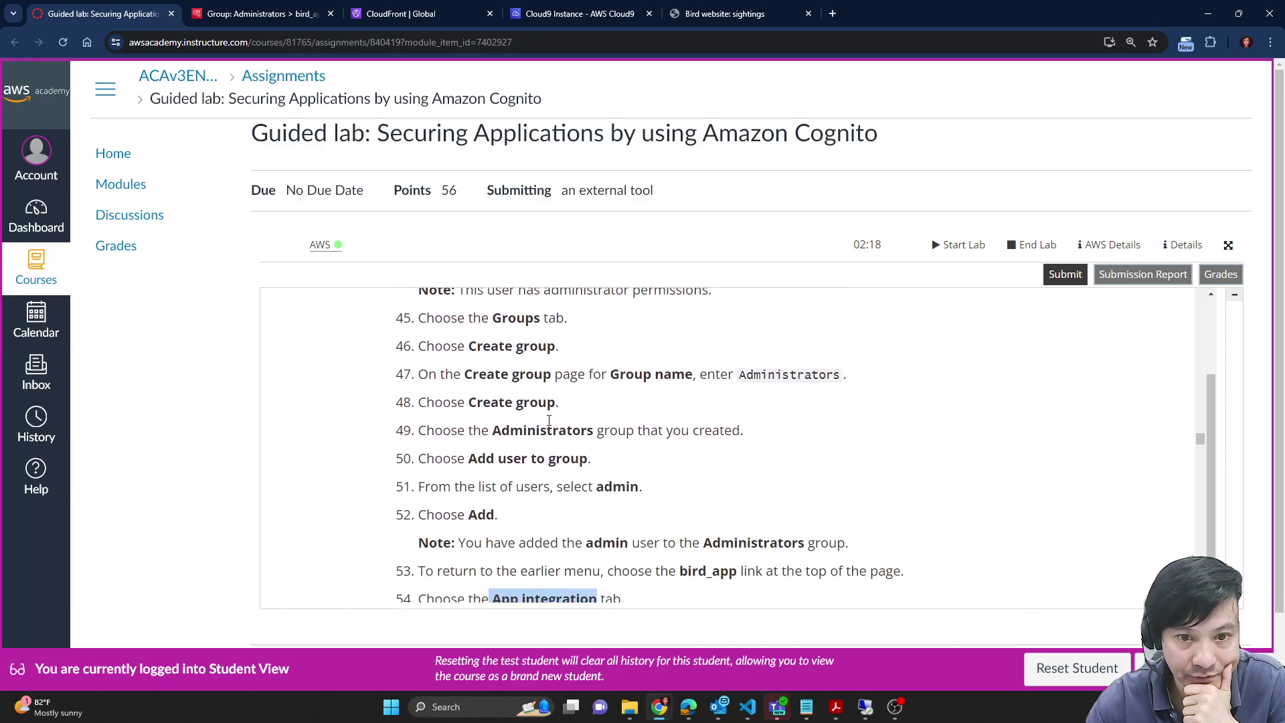
scroll(565, 504, "down", 2)
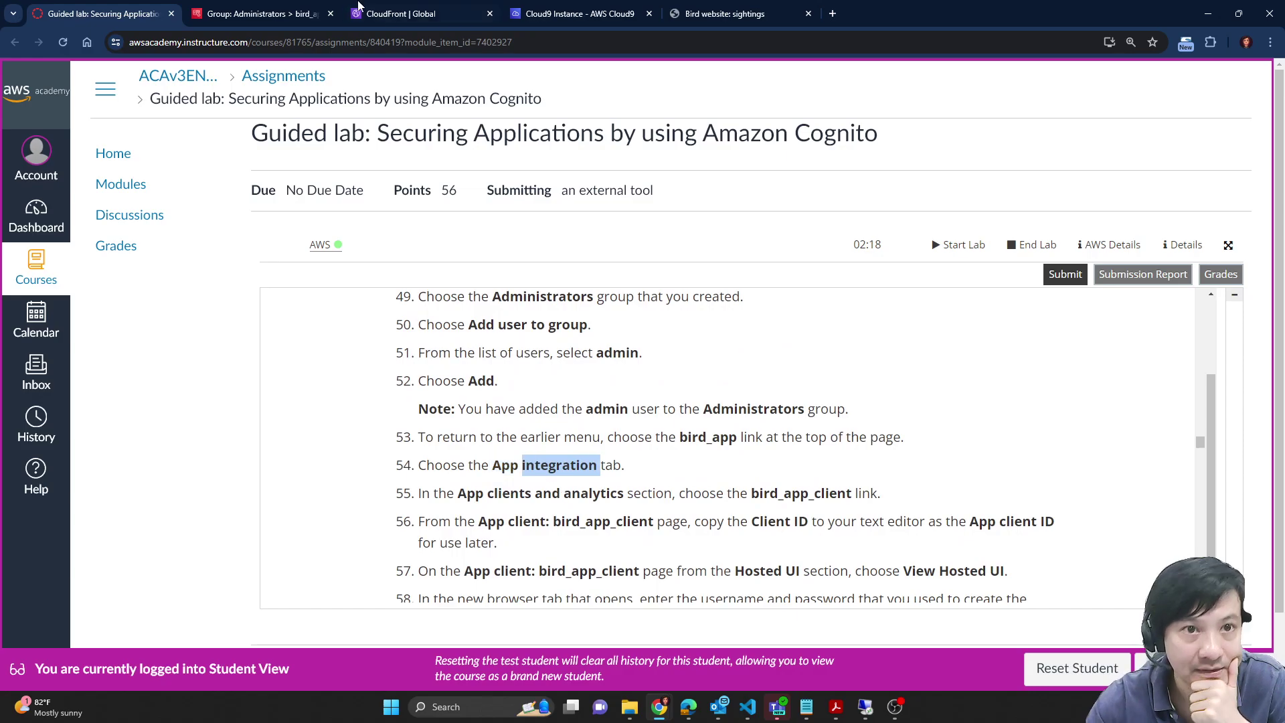
left_click(258, 13)
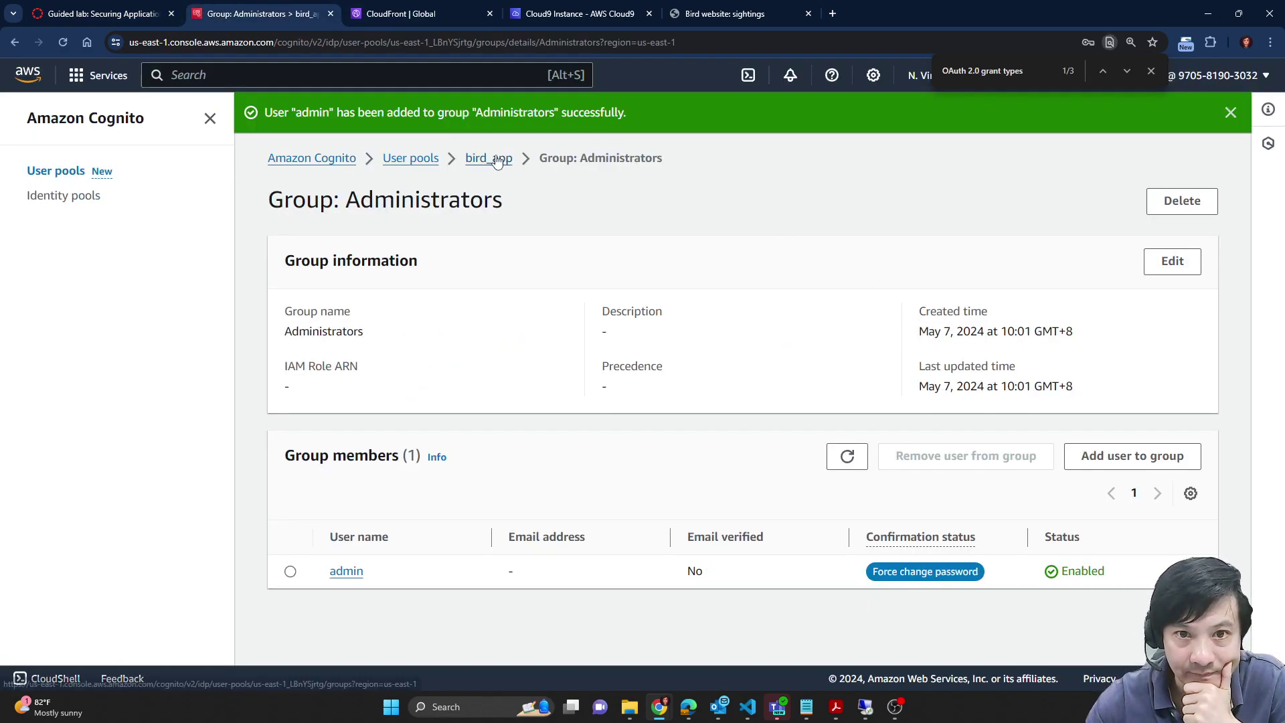
Step: Open the bird_app user pool's App integration tab
left_click(501, 160)
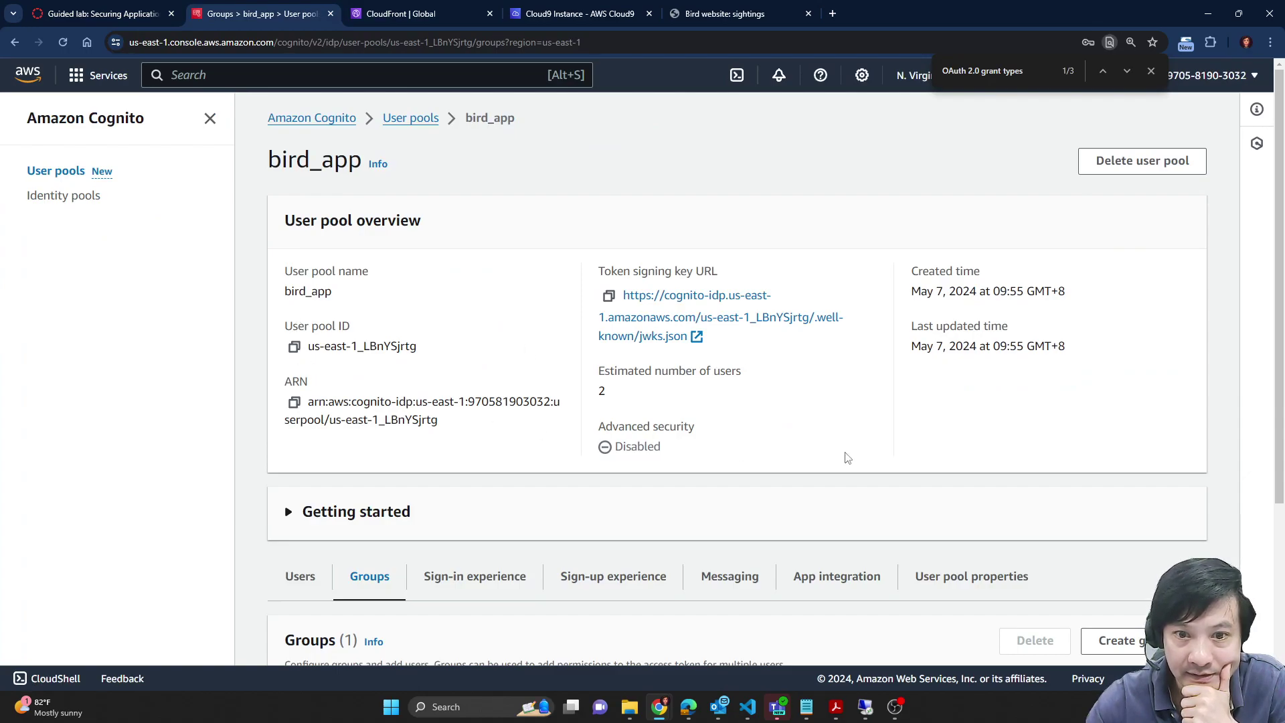
scroll(1070, 370, "down", 3)
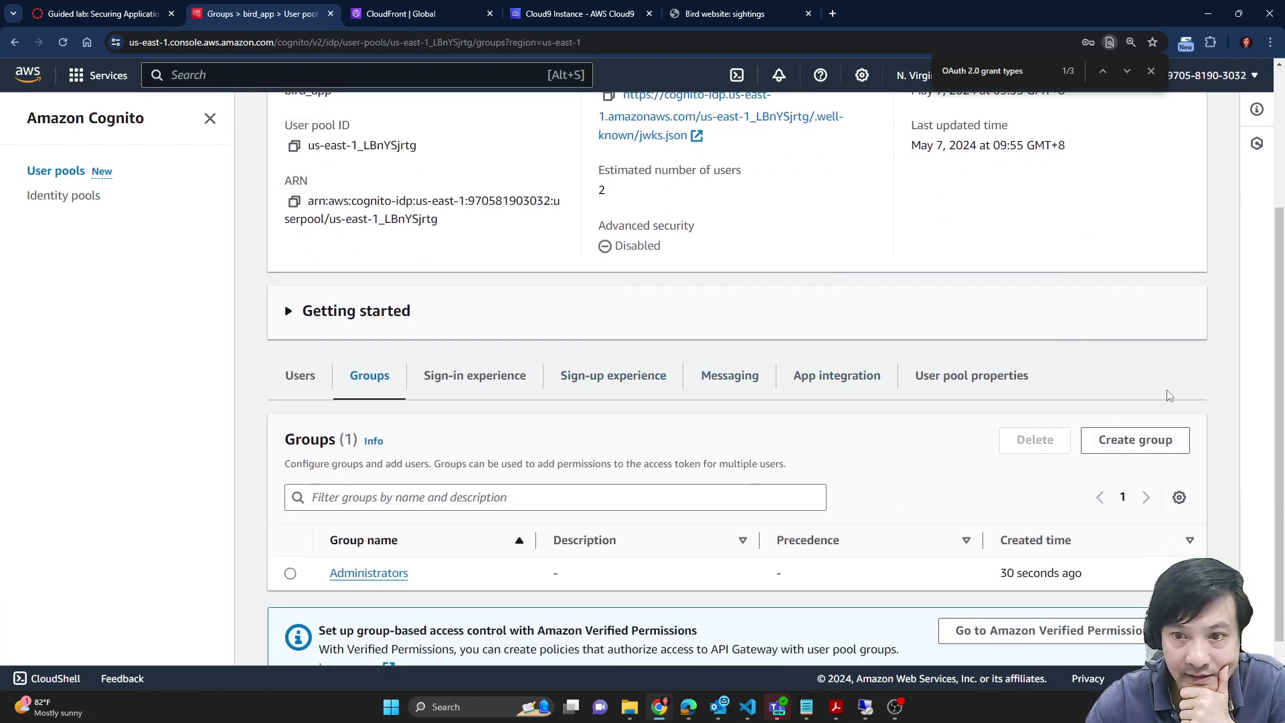
scroll(858, 339, "down", 1)
left_click(858, 339)
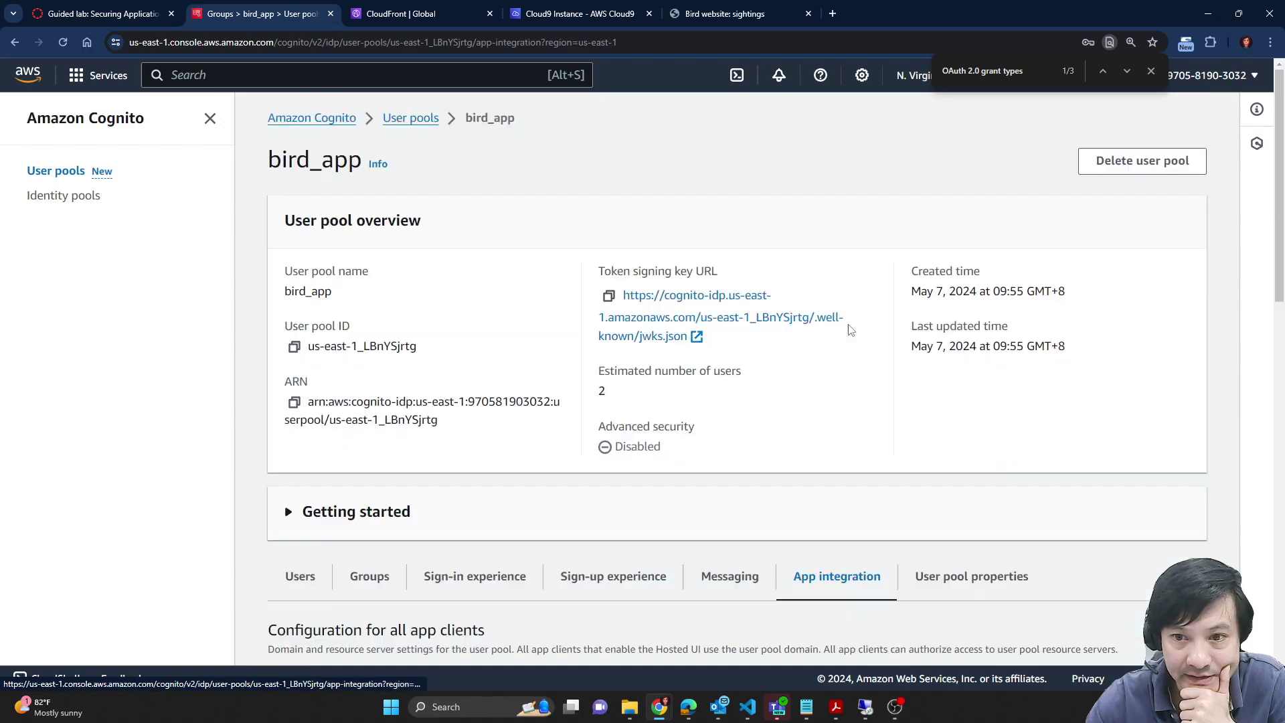
scroll(874, 401, "down", 6)
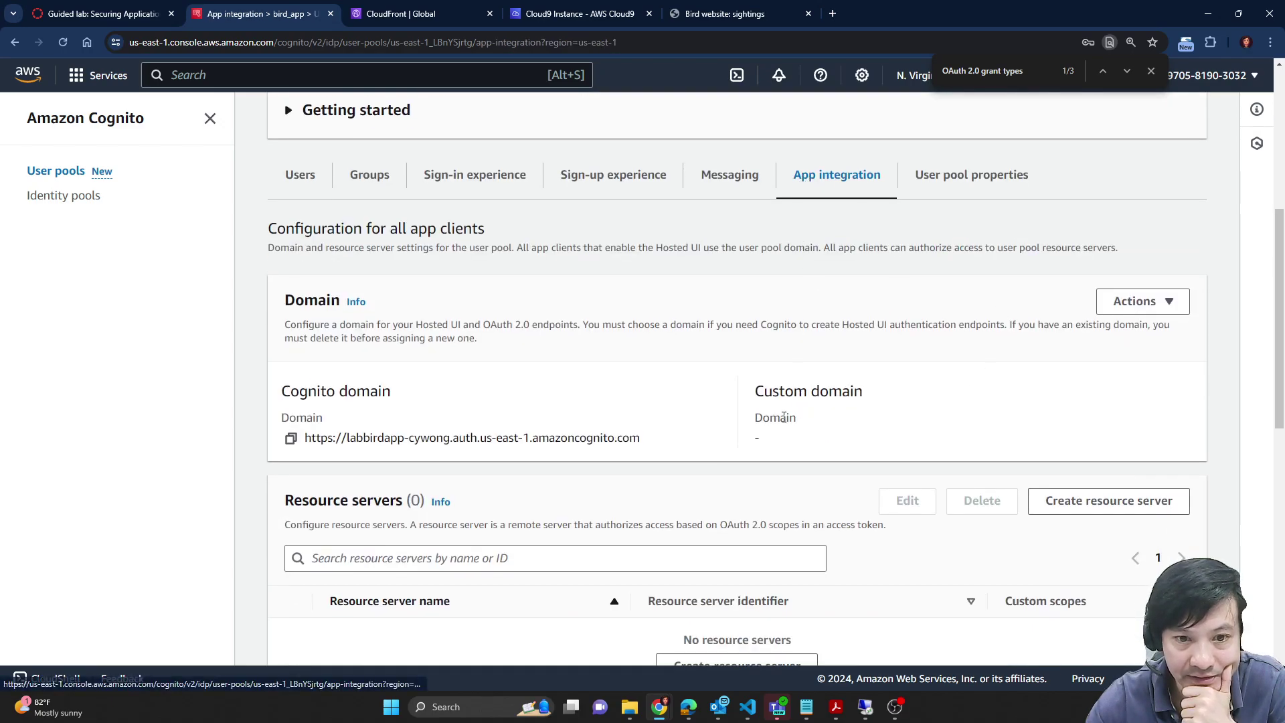
scroll(306, 377, "down", 1)
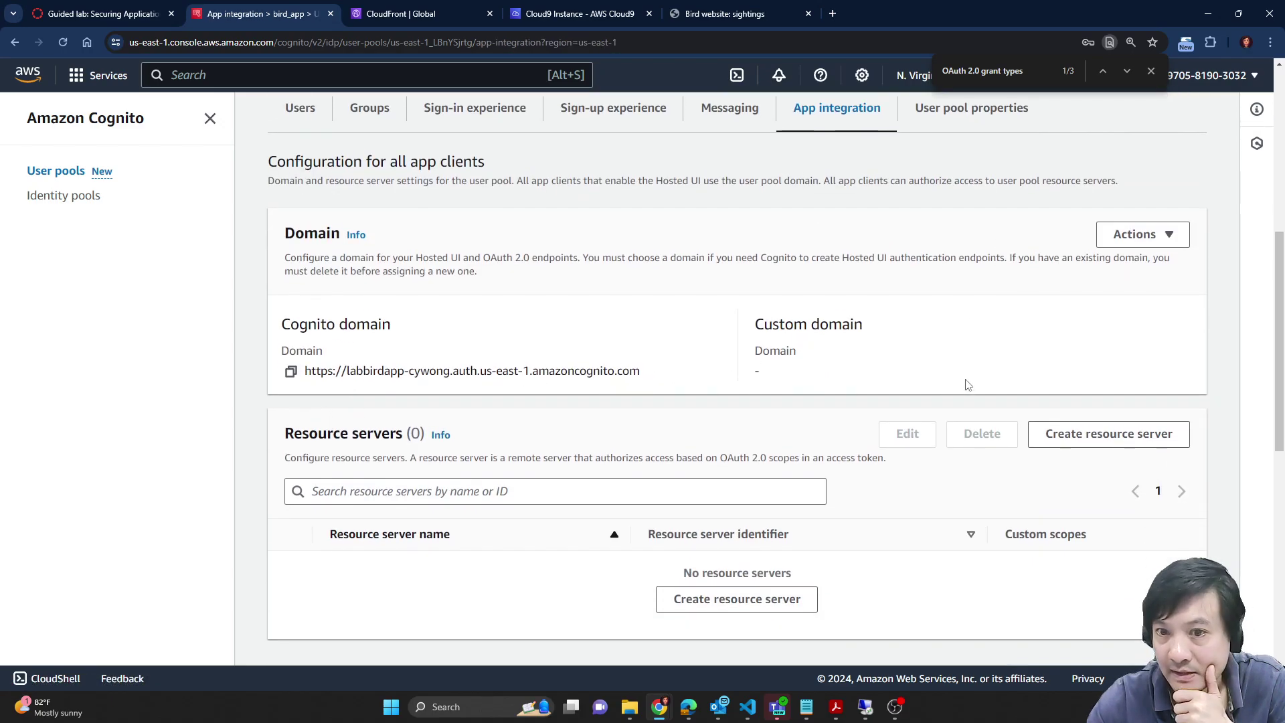
Step: Check lab step 55, which names App clients and analytics and bird_app_client
left_click(129, 8)
scroll(733, 429, "down", 1)
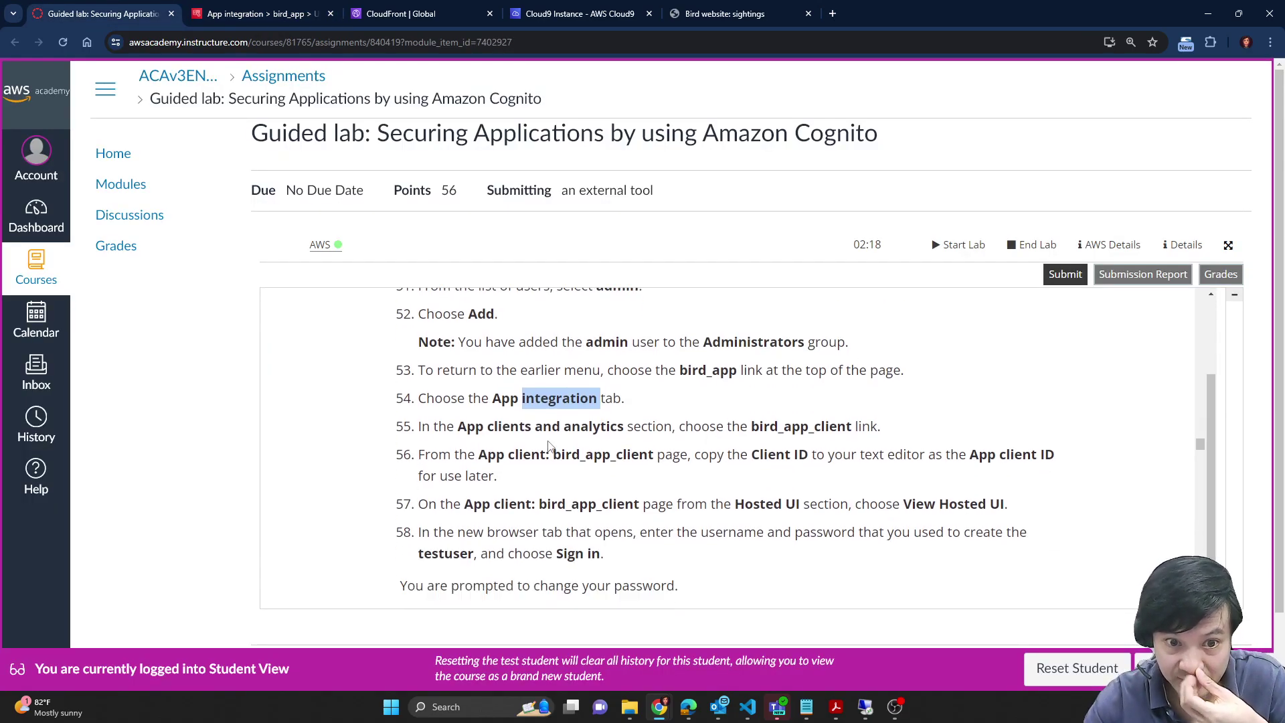
left_click_drag(462, 425, 637, 432)
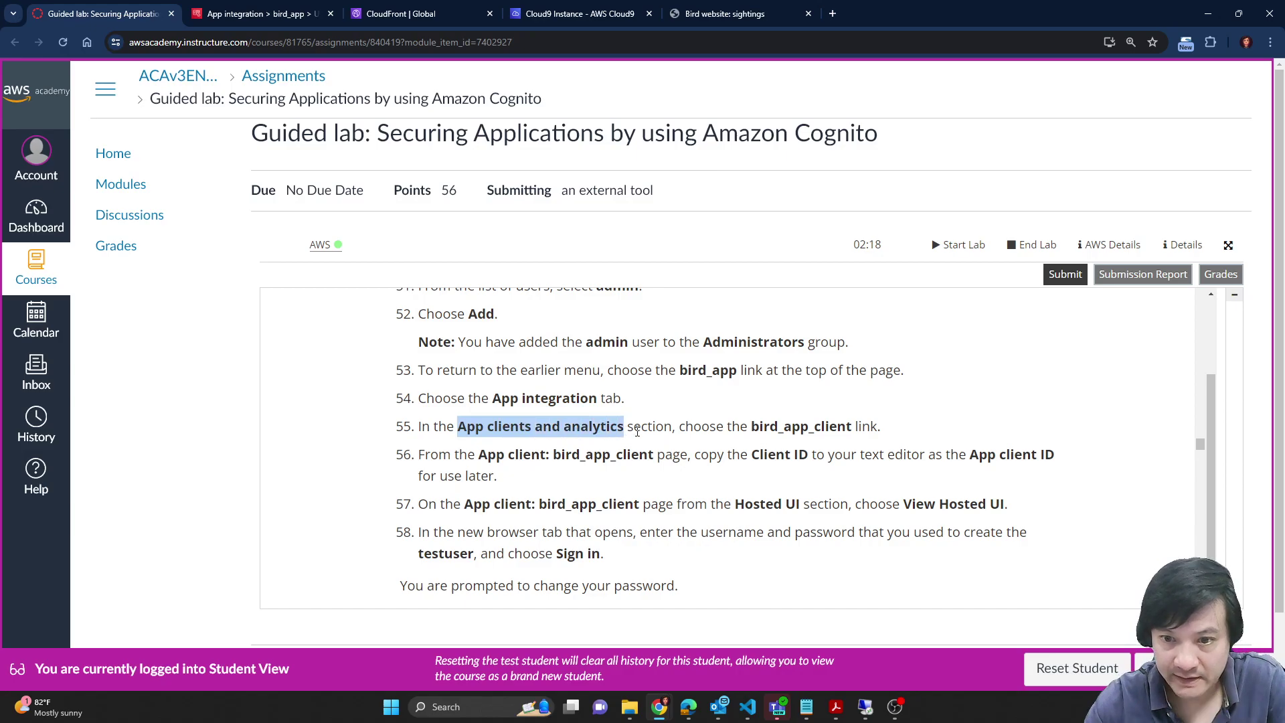
double_click(801, 427)
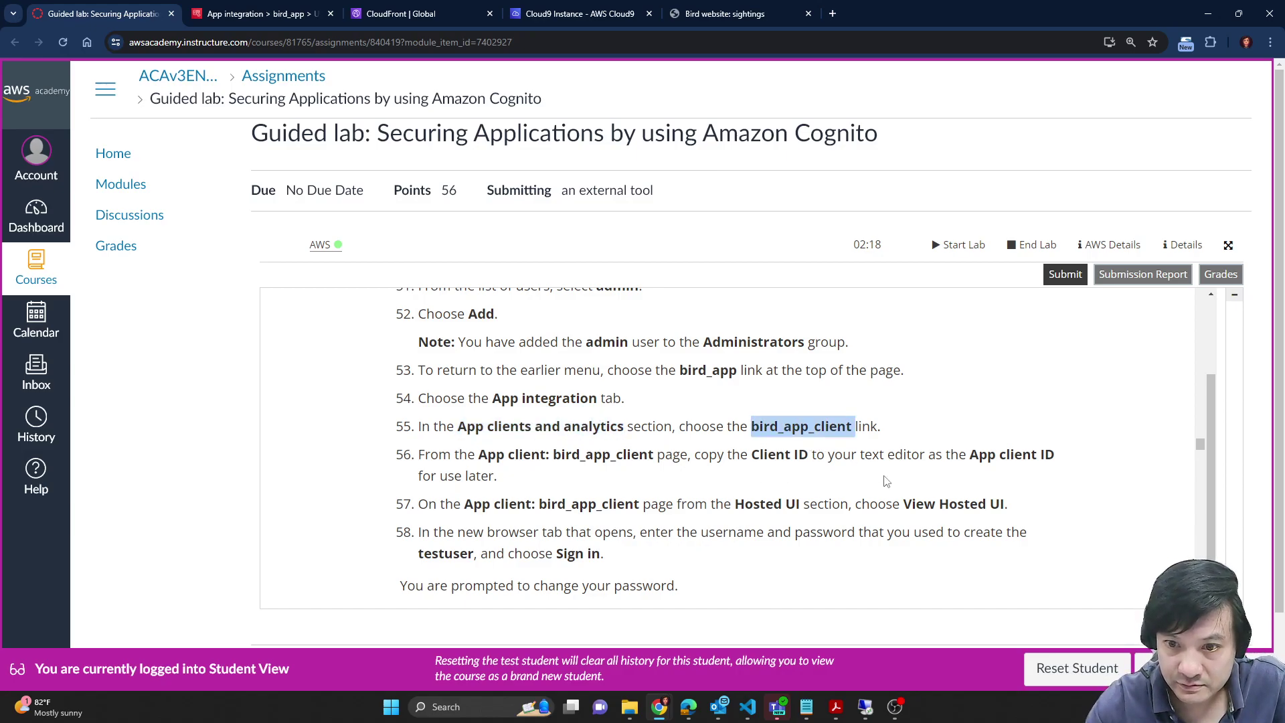
left_click(839, 433)
left_click_drag(753, 426, 852, 426)
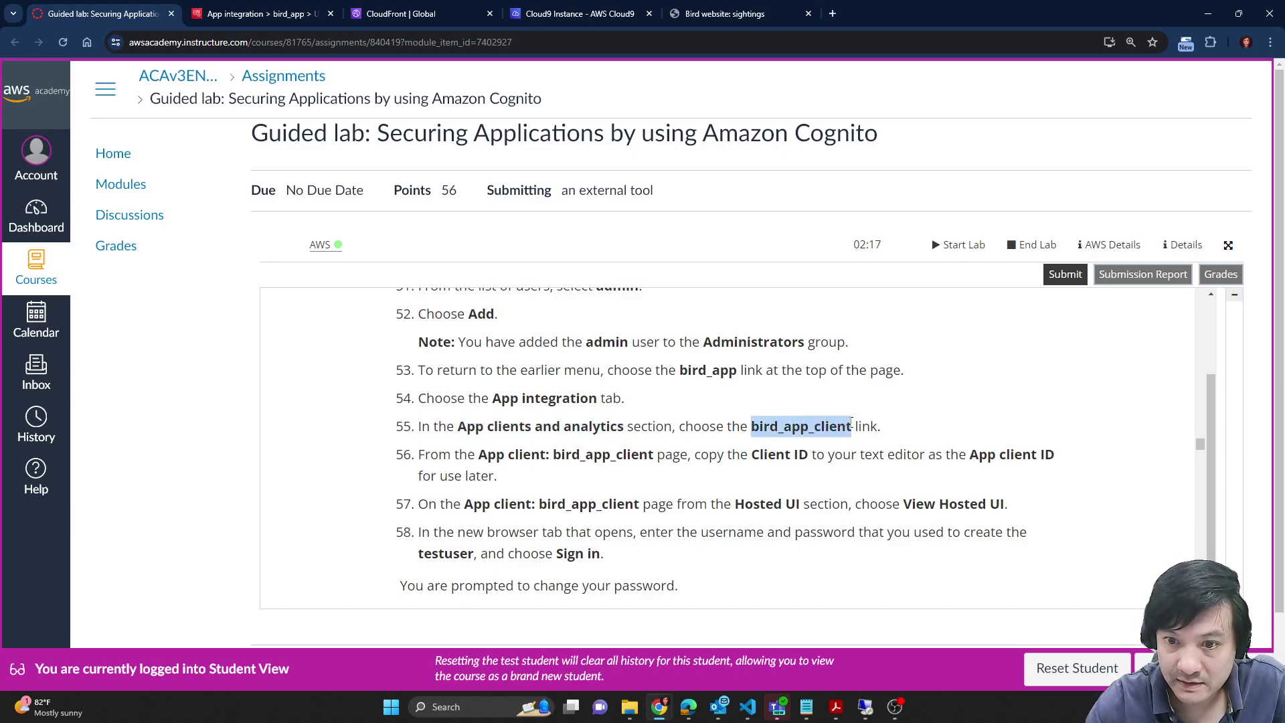
Step: Select and copy the bird_app_client Client ID from the App clients list
left_click(262, 14)
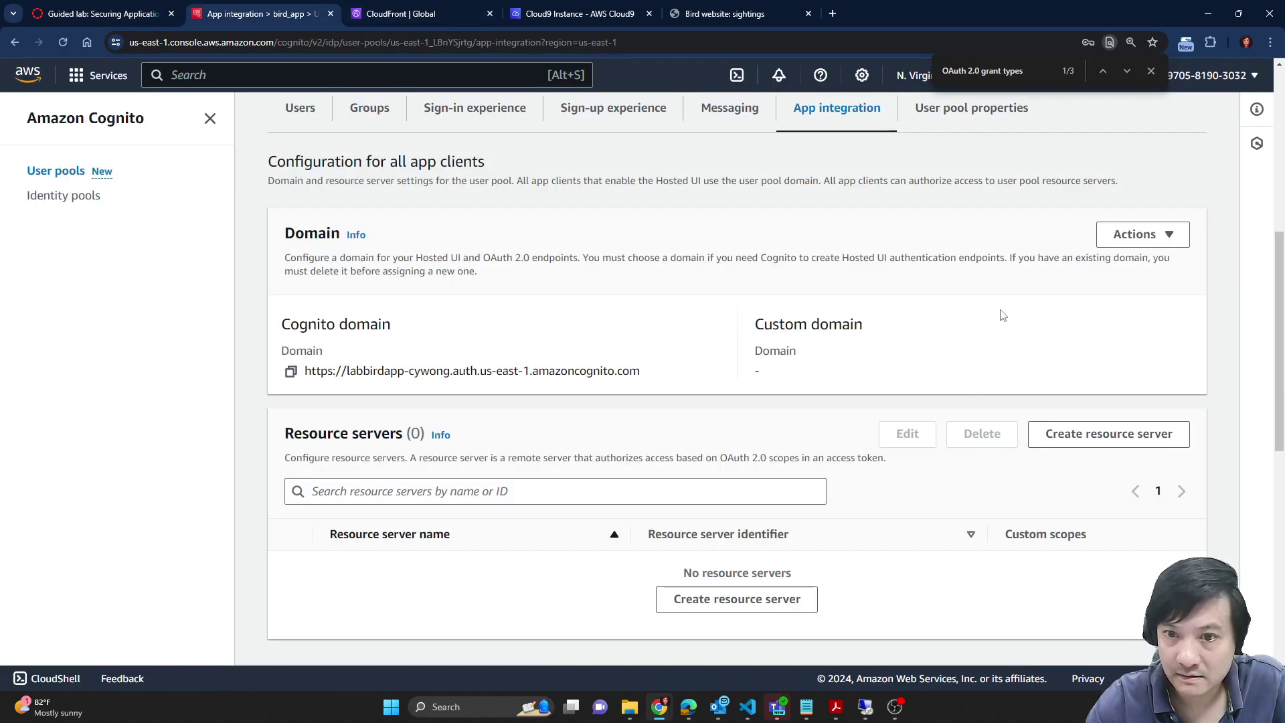
scroll(803, 415, "up", 2)
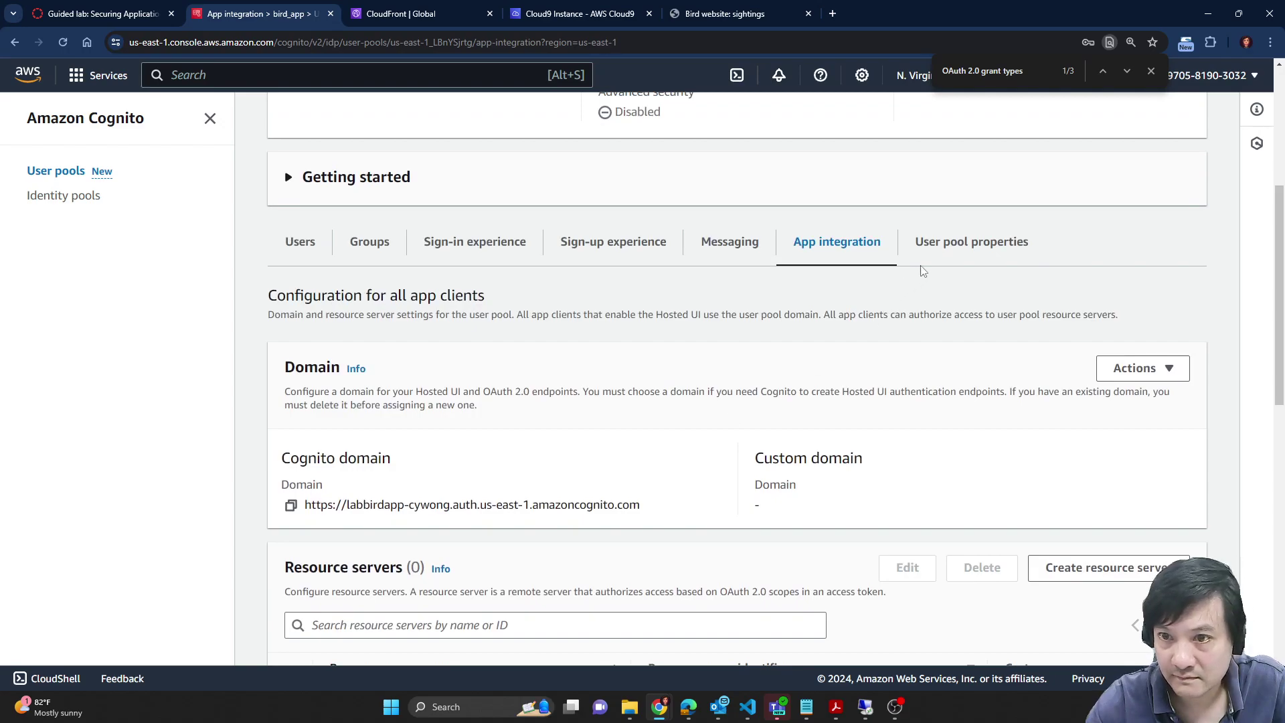
scroll(717, 444, "down", 6)
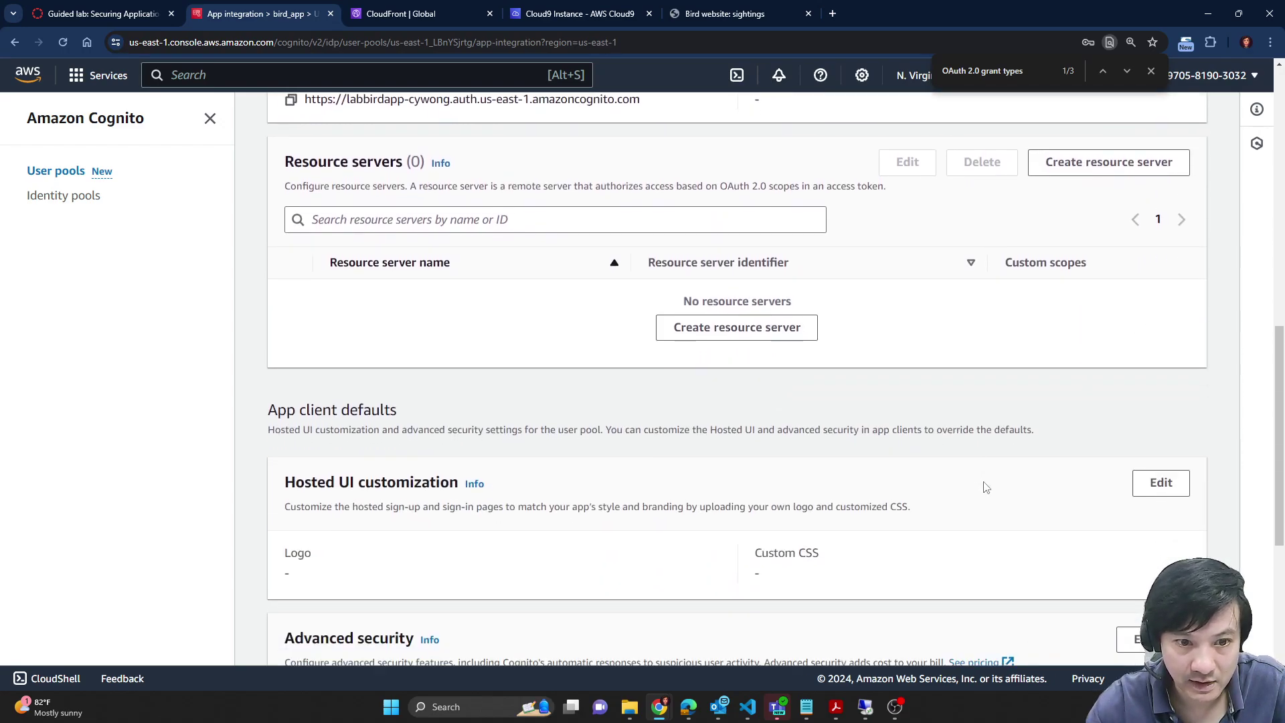
scroll(985, 487, "down", 6)
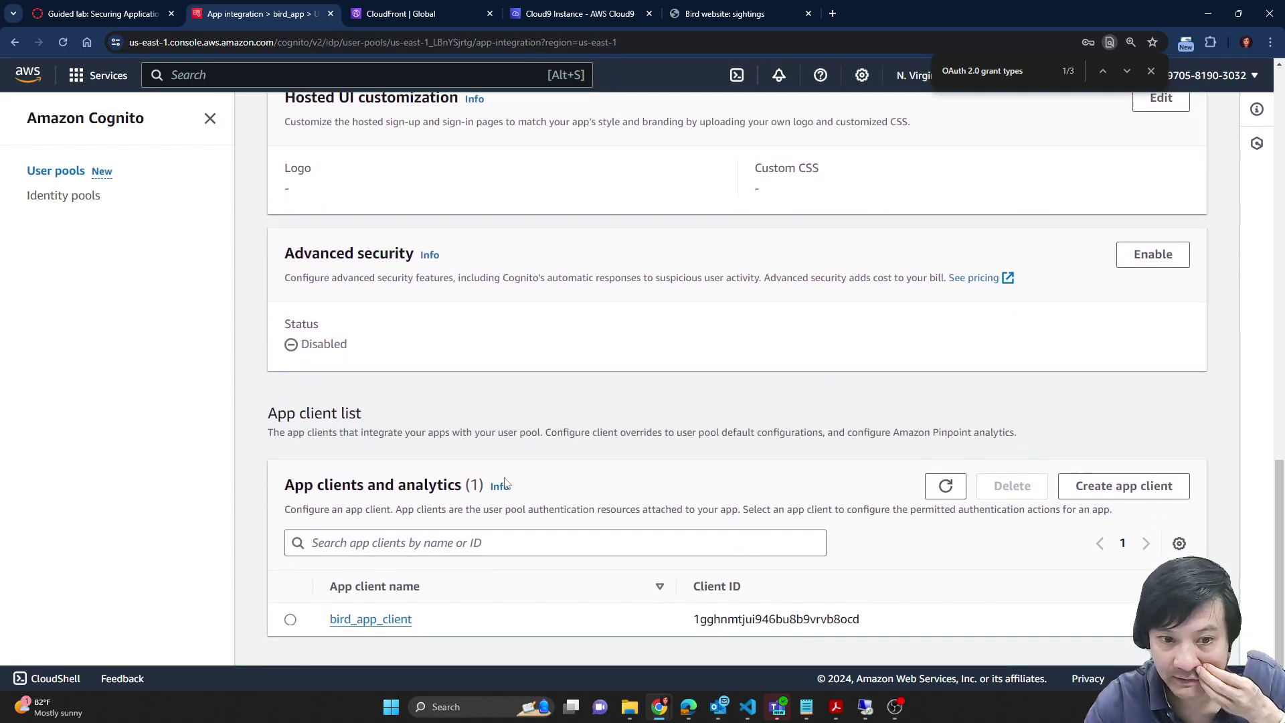
double_click(783, 620)
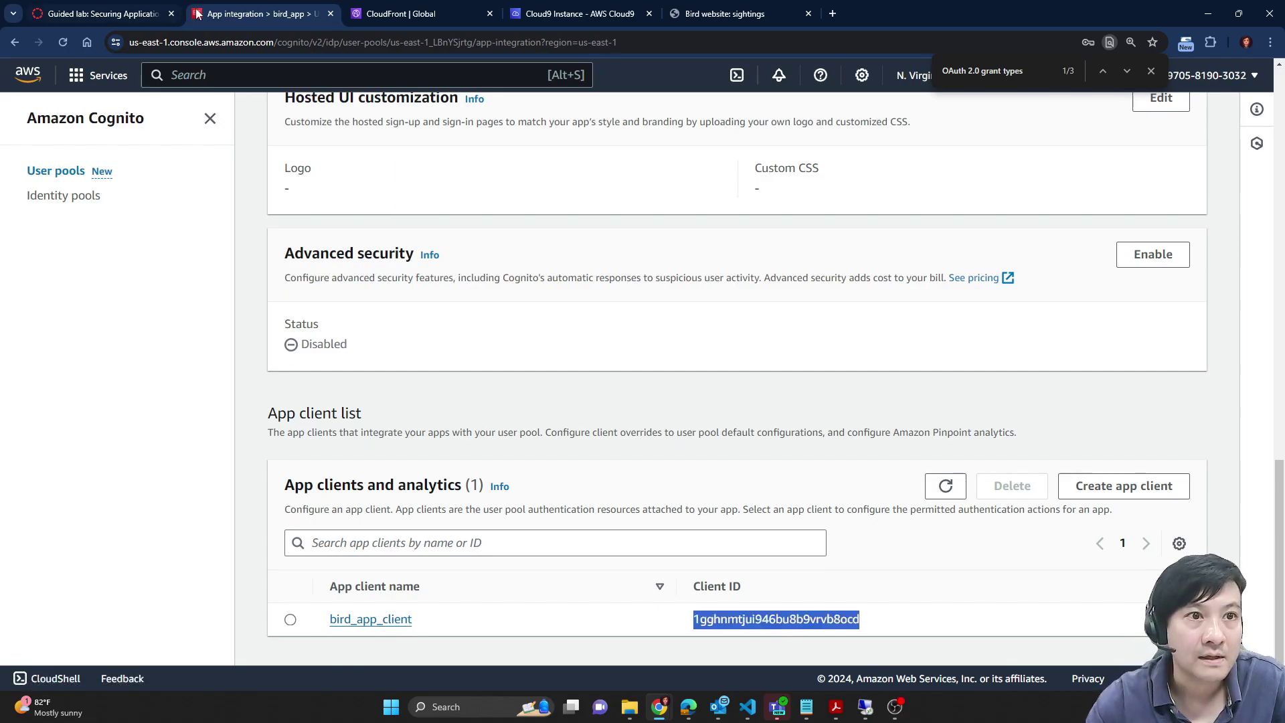
left_click(123, 7)
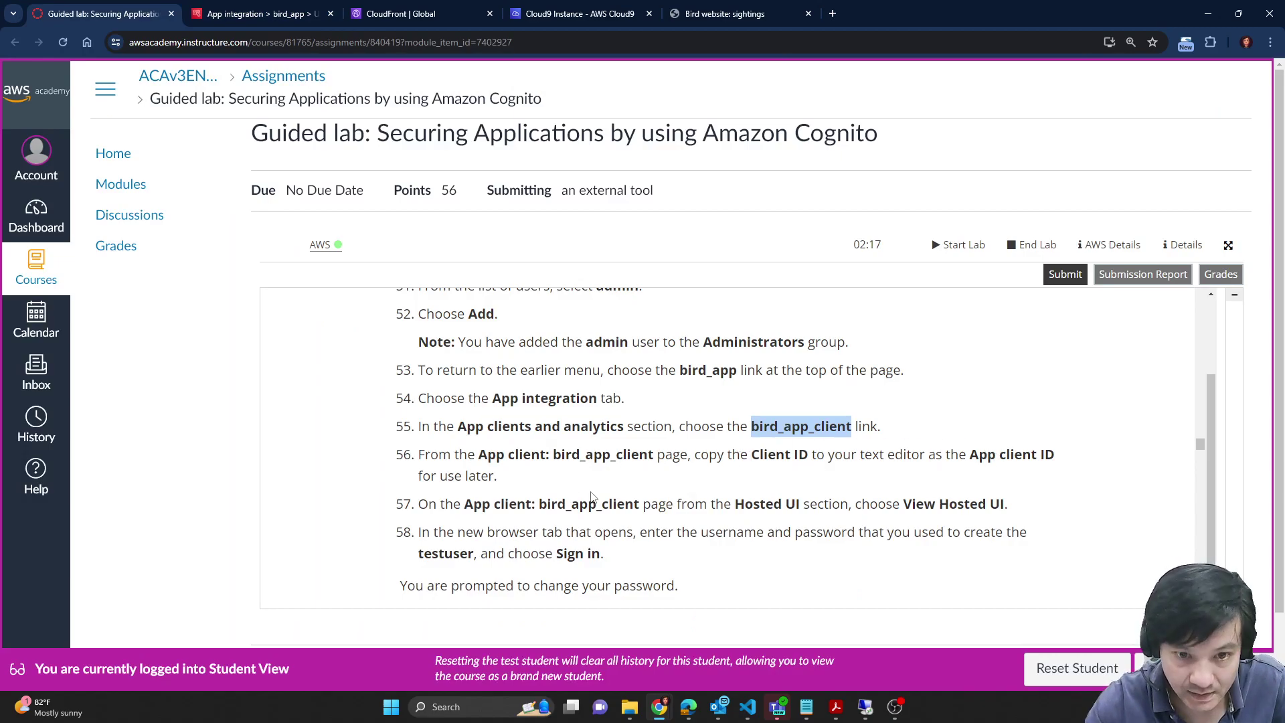
left_click(300, 6)
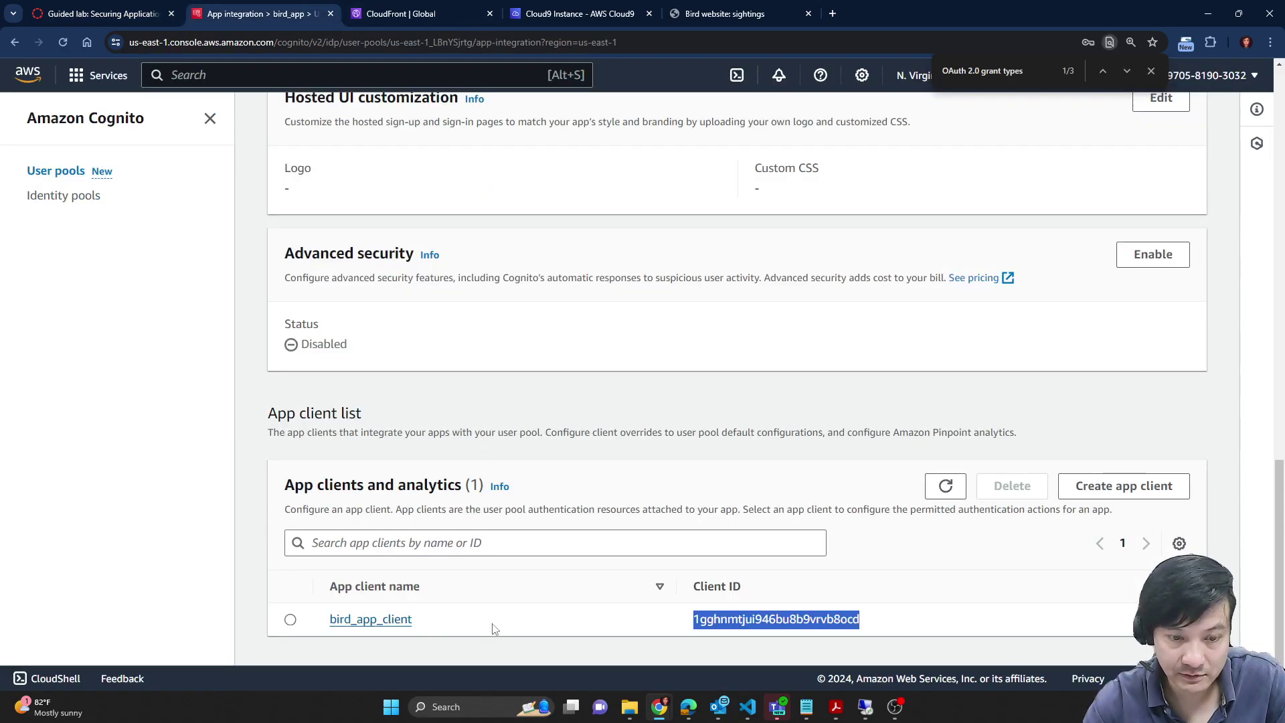
left_click(714, 619)
double_click(735, 620)
key("ctrl+c")
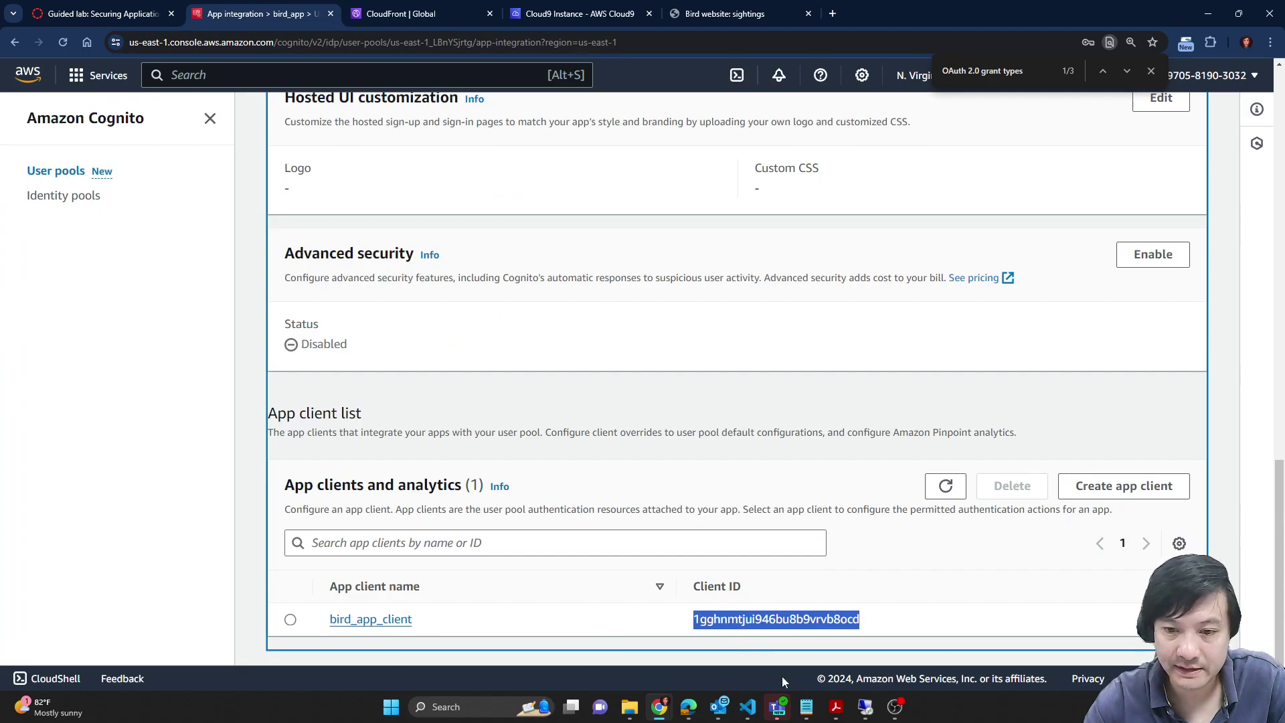
Step: Paste the bird_app_client ID after 'App client ID:' in the Notepad notes
mouse_move(809, 713)
left_click(839, 669)
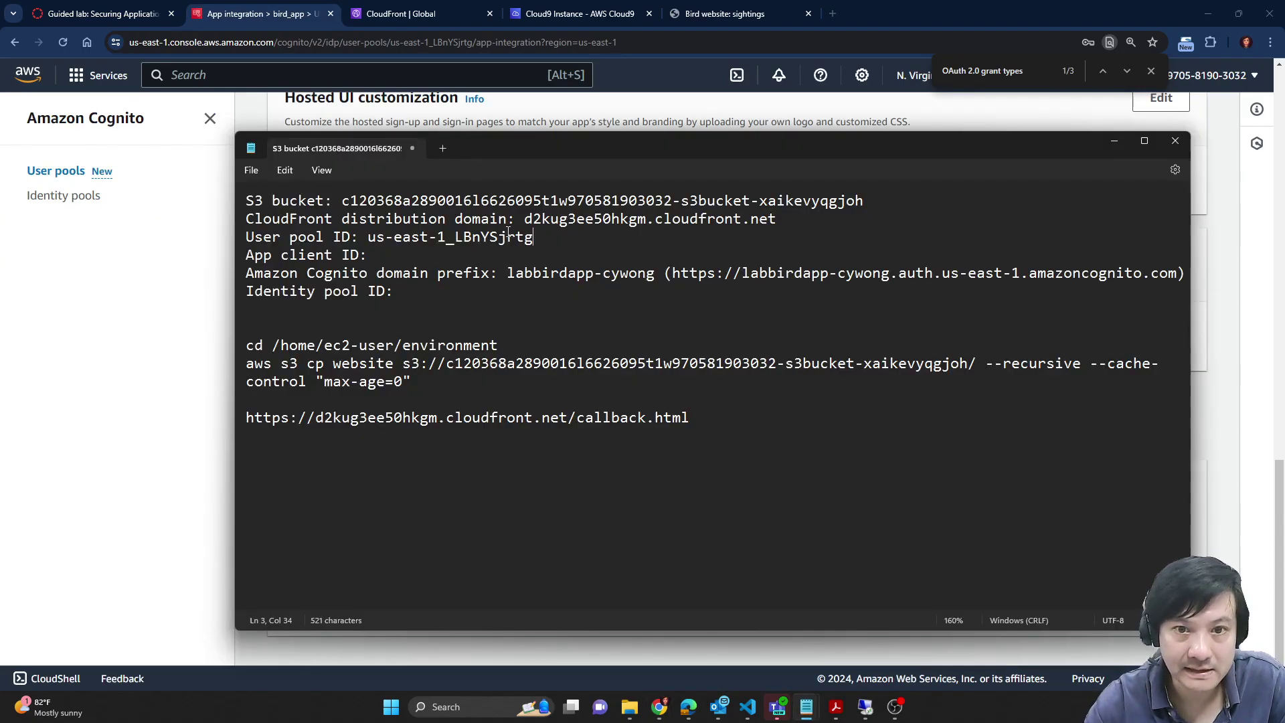
key("ctrl+v")
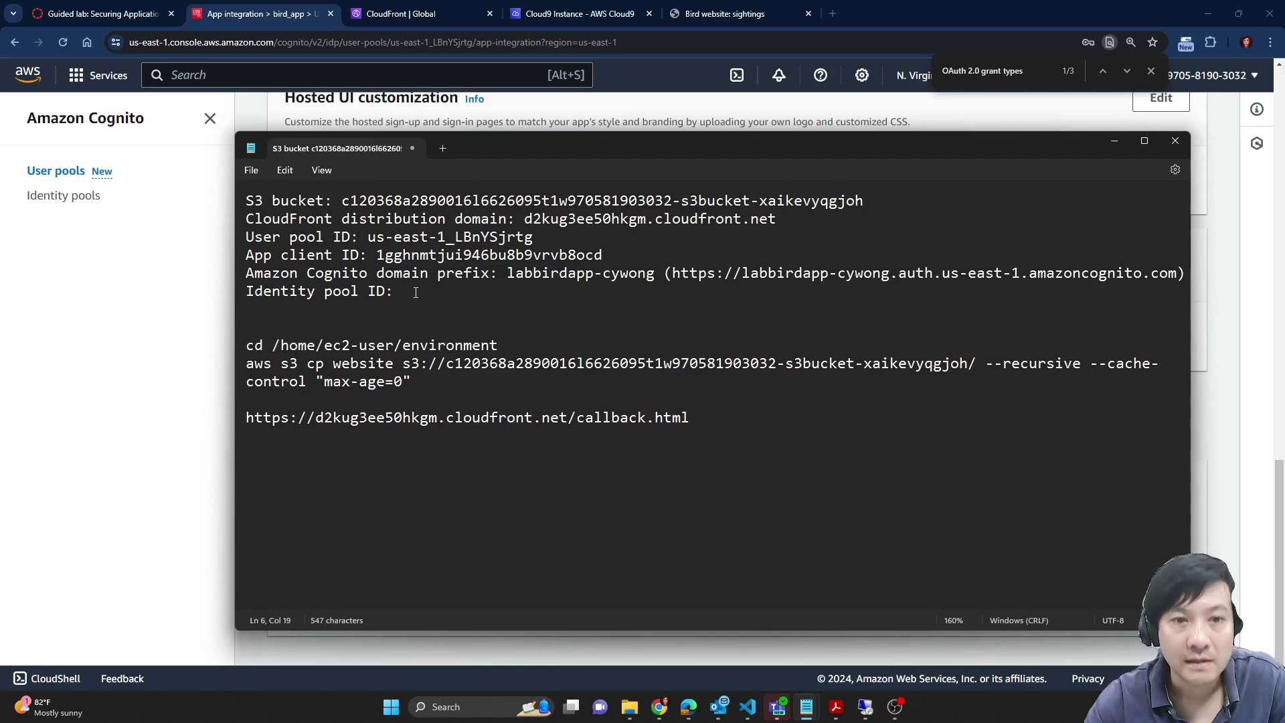
left_click(177, 418)
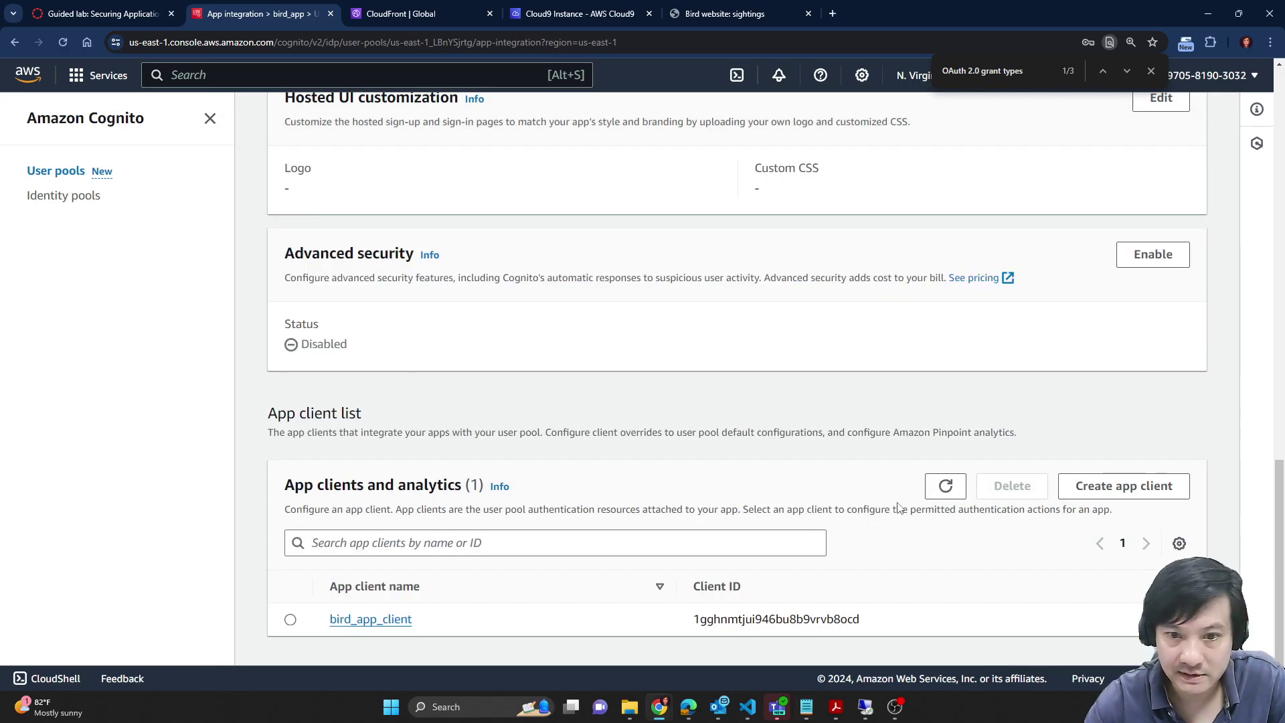
Step: Open bird_app_client's details and launch its Hosted UI sign-in page in a new tab
left_click(115, 8)
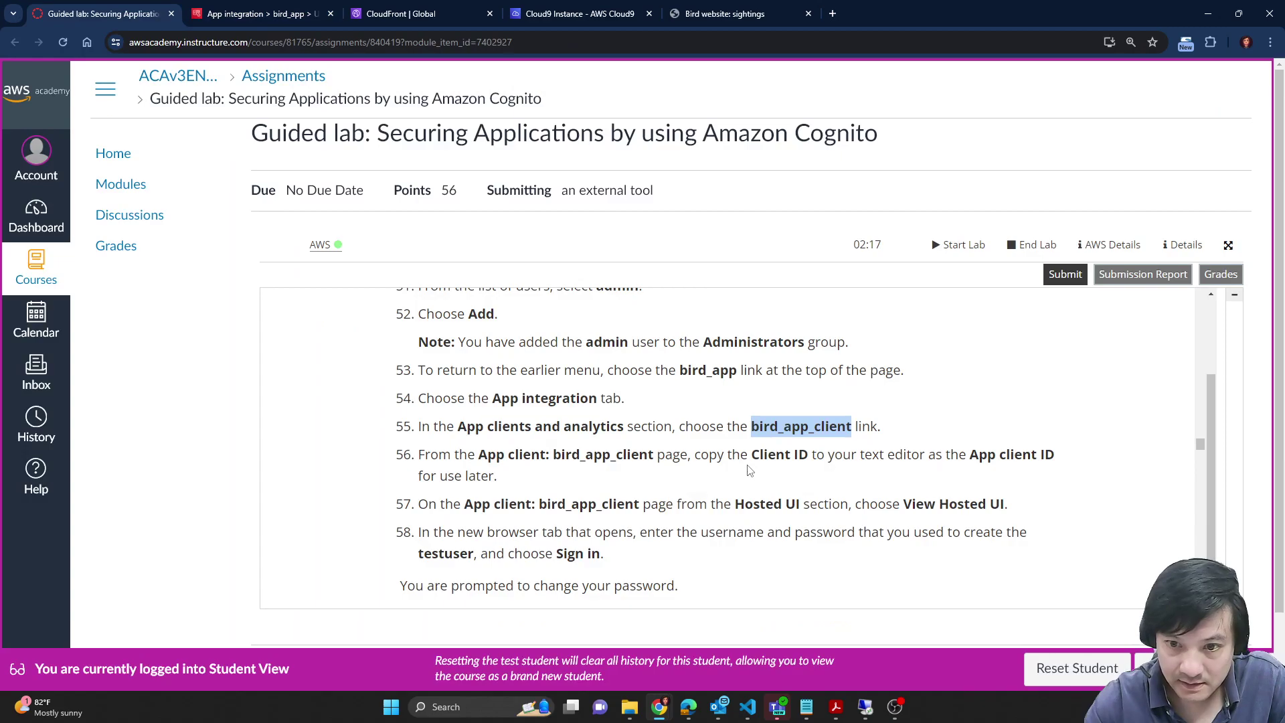
scroll(524, 437, "down", 1)
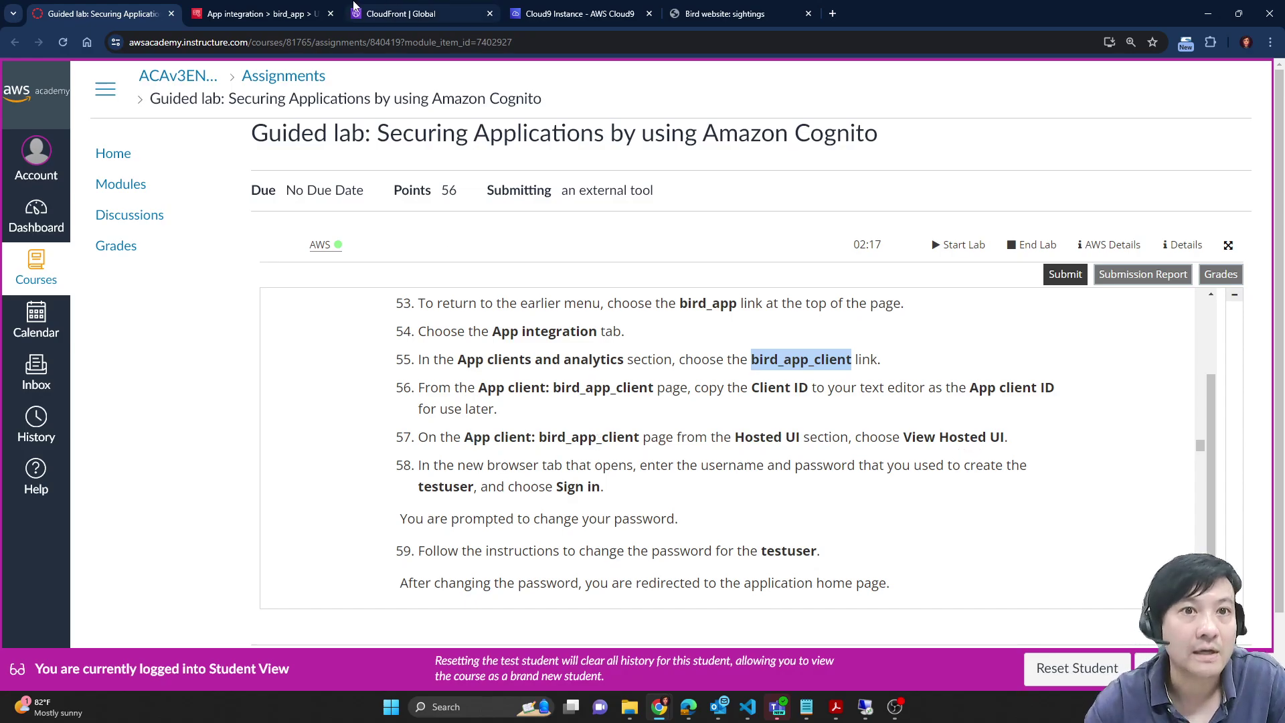
left_click(261, 13)
left_click(389, 620)
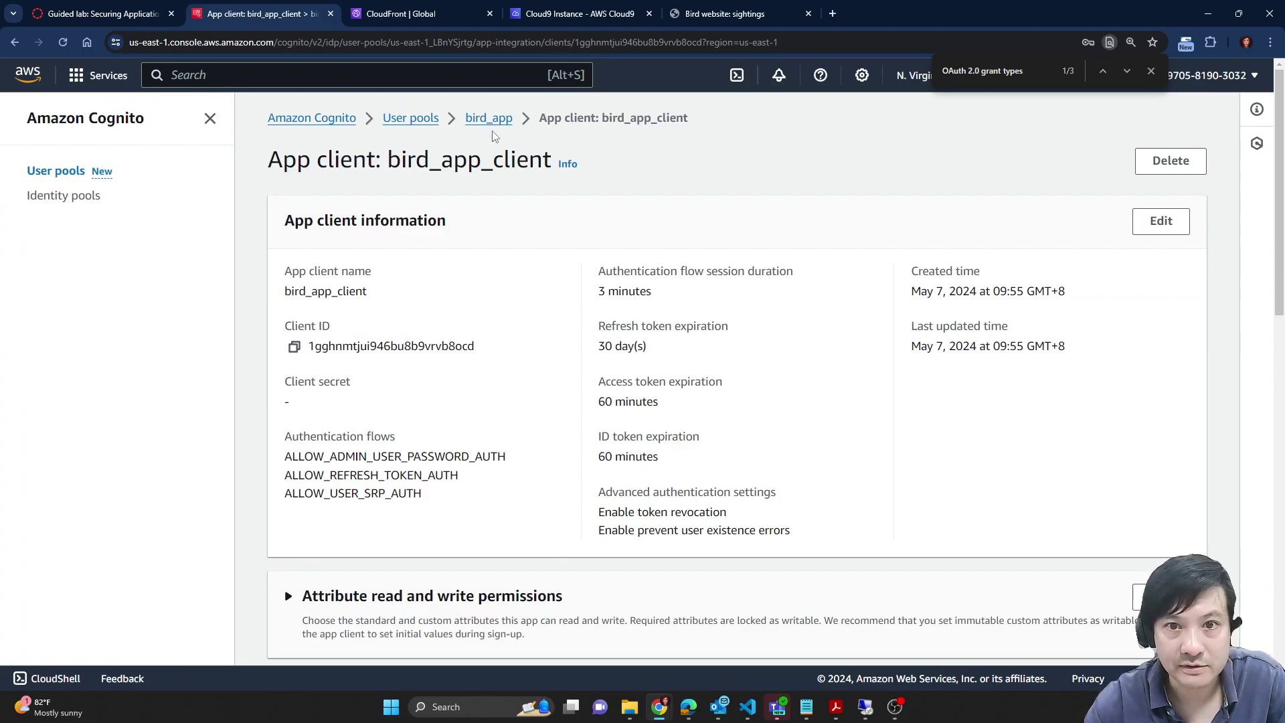
scroll(835, 387, "down", 2)
scroll(835, 387, "down", 6)
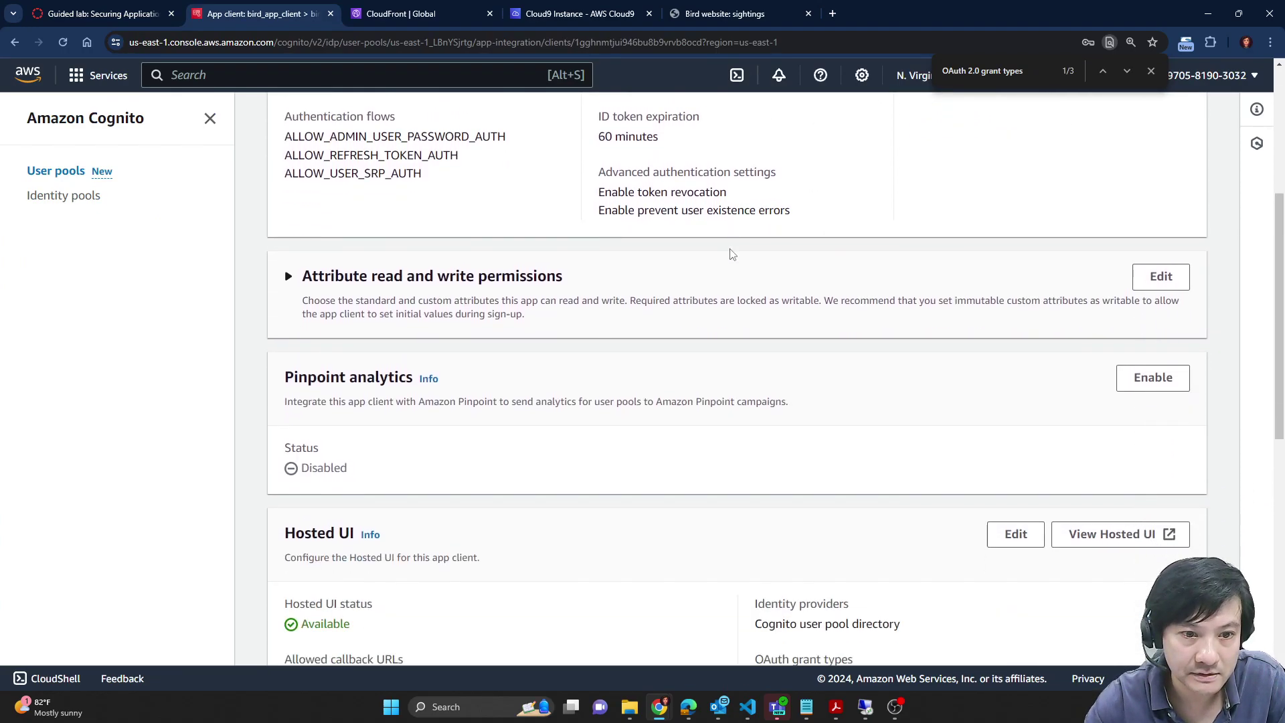
scroll(768, 268, "down", 3)
scroll(531, 238, "up", 2)
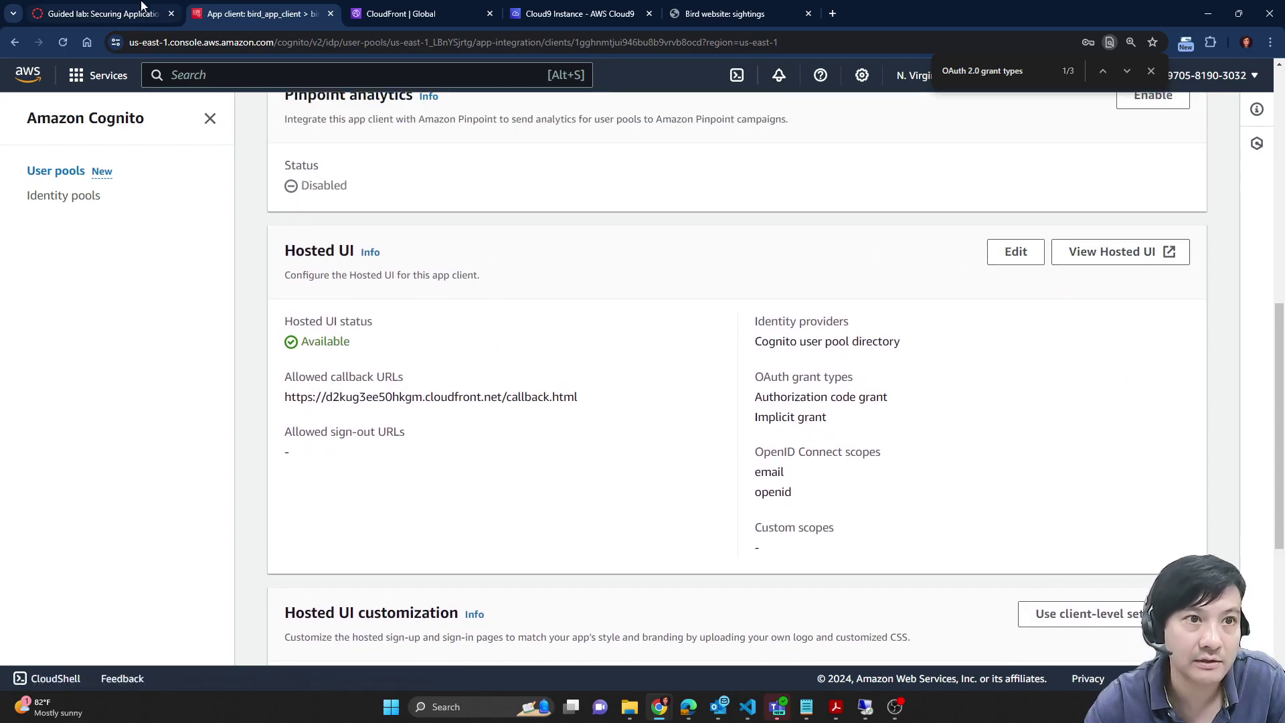
key("ctrl+shift+Tab")
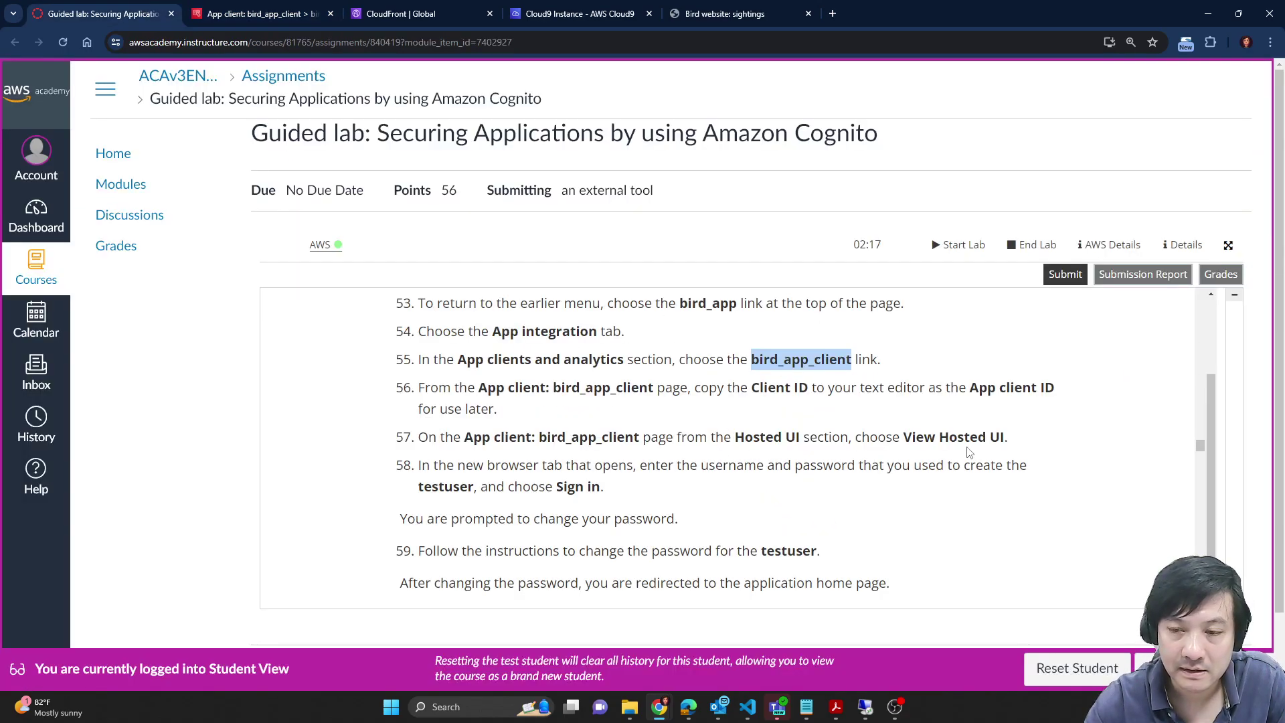
key("ctrl+Tab")
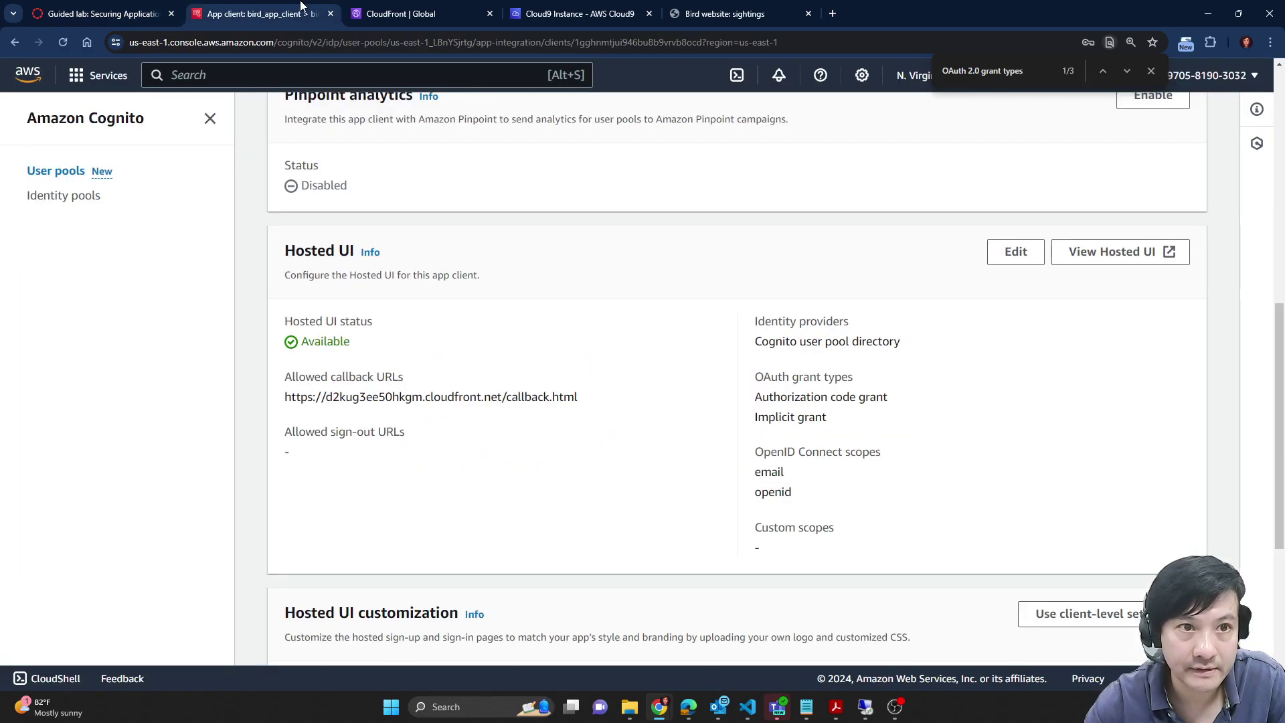
left_click(1117, 249)
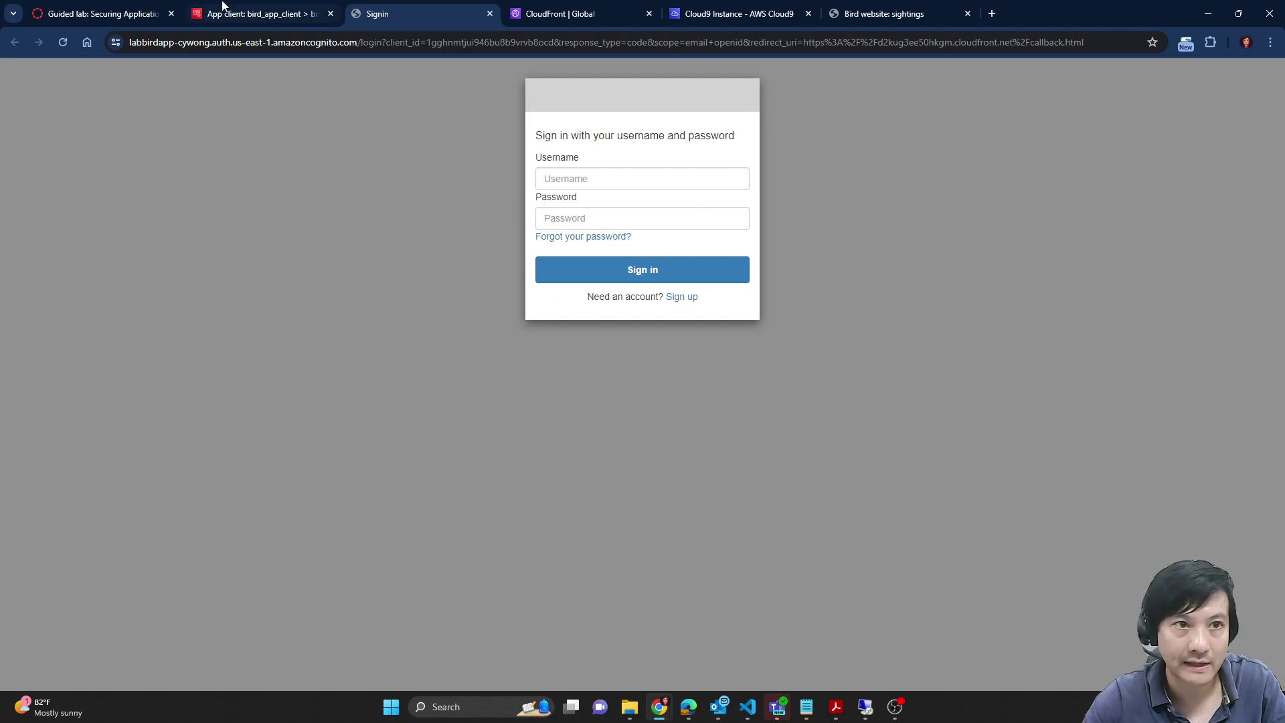
Step: Try the Hosted UI sign-in form, briefly viewing the sign-up form before returning
left_click(157, 20)
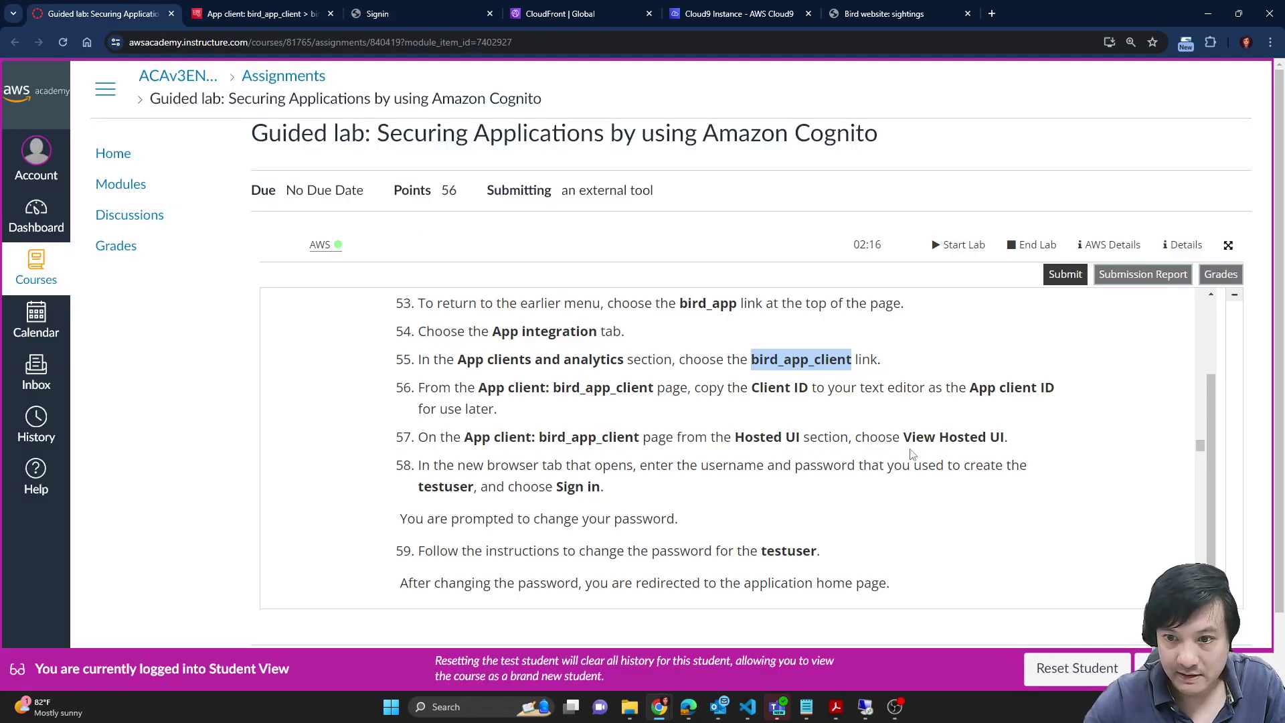
left_click(567, 10)
left_click(460, 6)
left_click(658, 287)
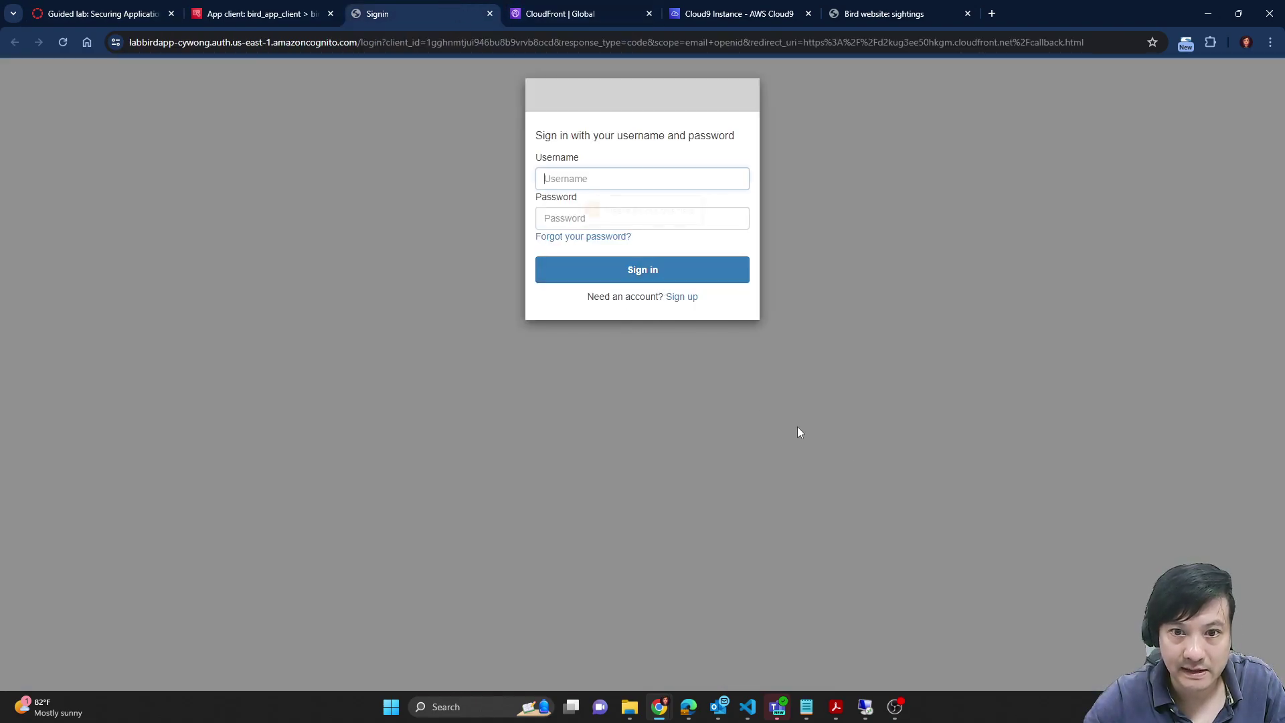
left_click(683, 297)
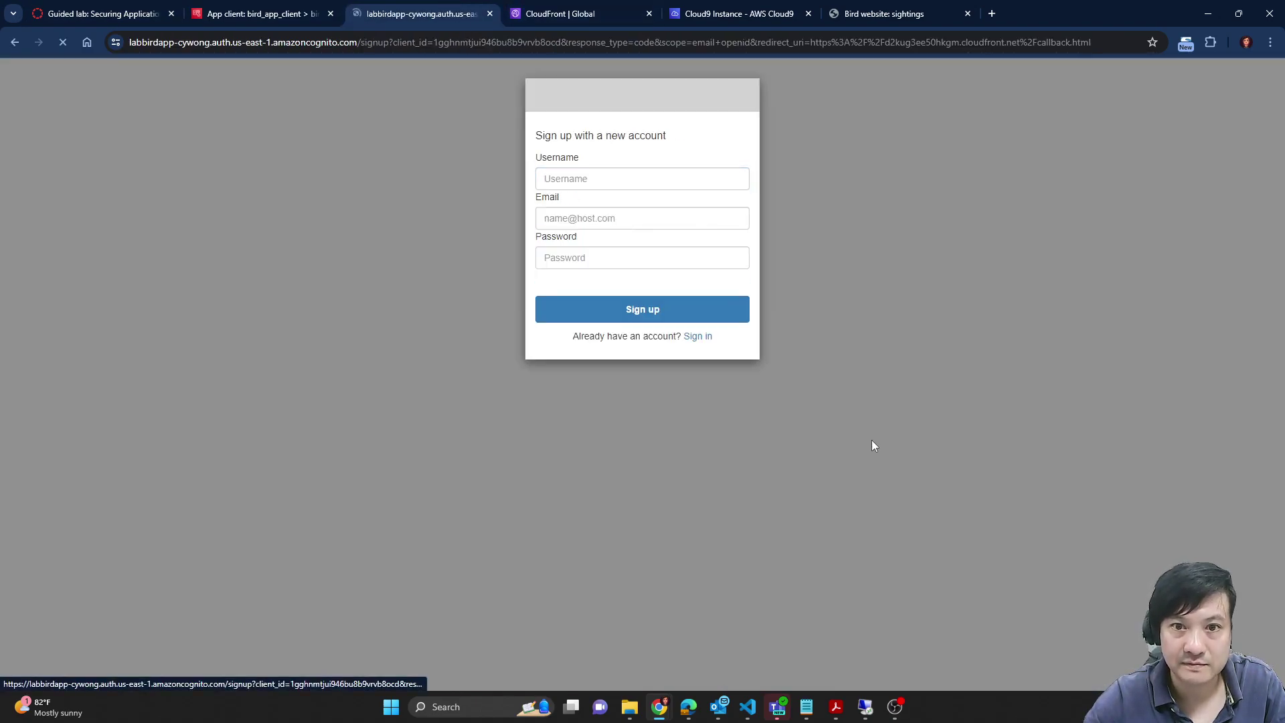
left_click(694, 337)
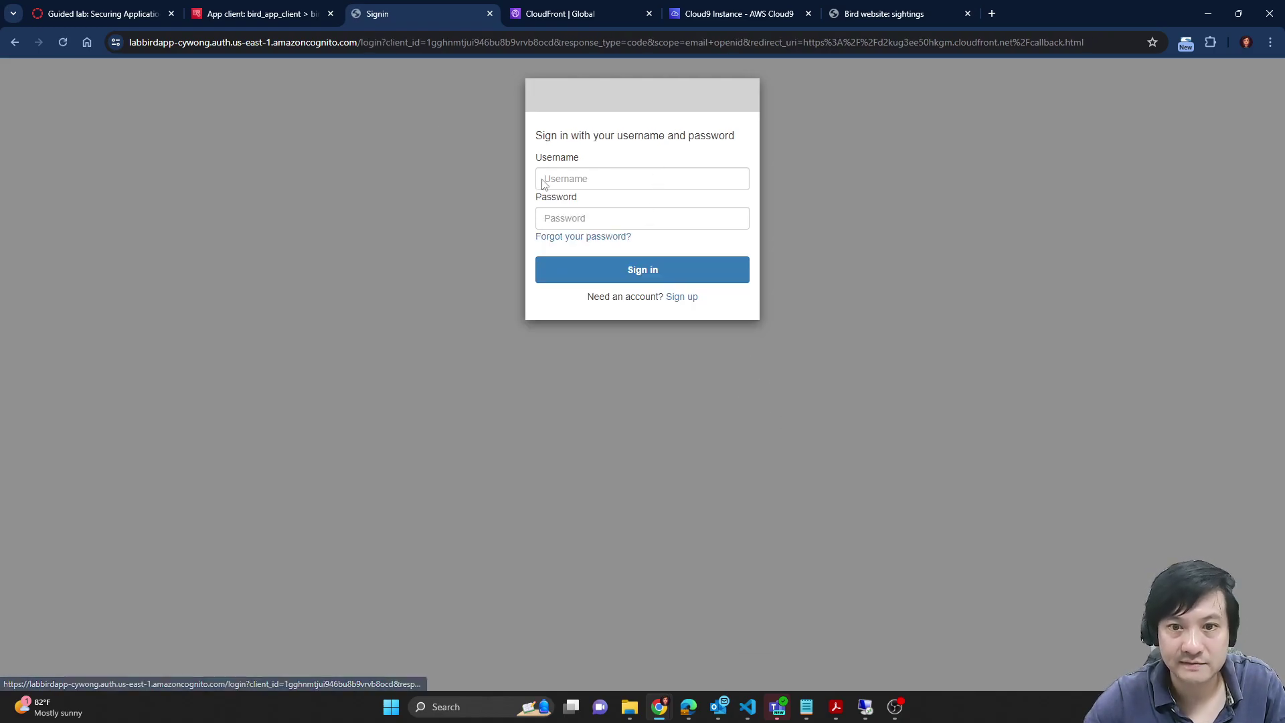
Step: Enter testuser and its initial password from the lab steps and attempt to sign in
left_click(104, 8)
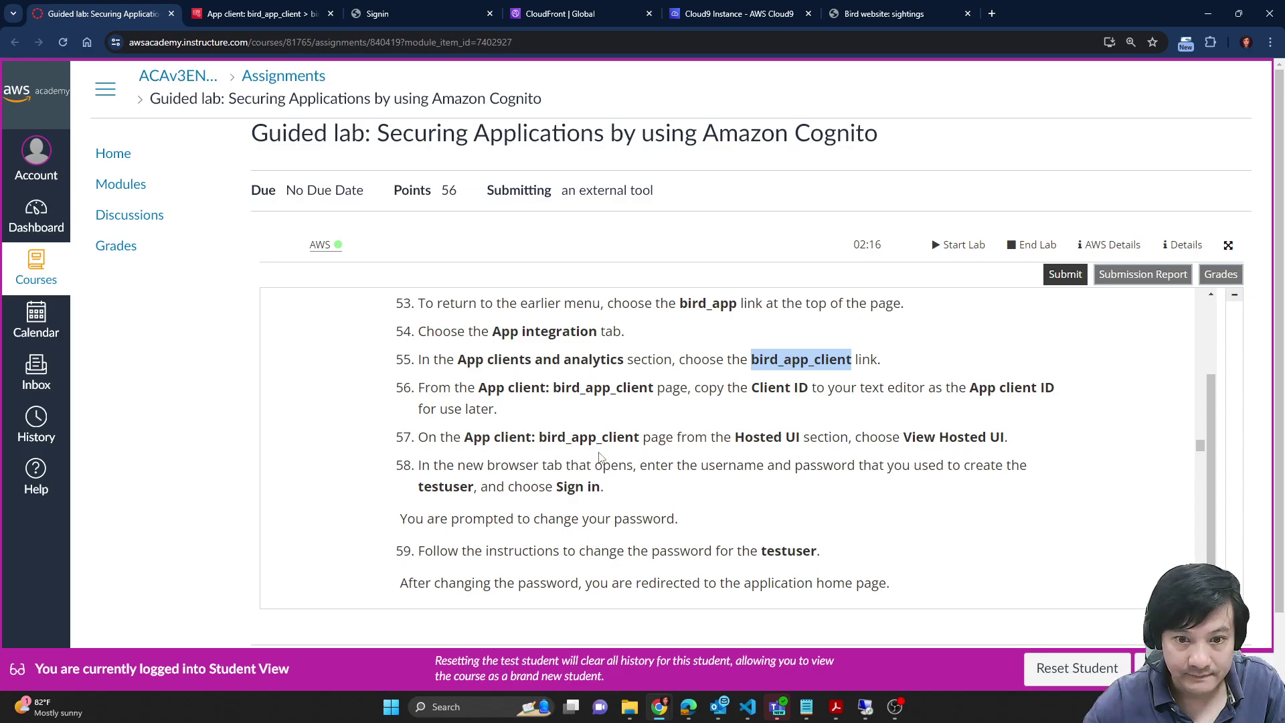
scroll(720, 497, "down", 1)
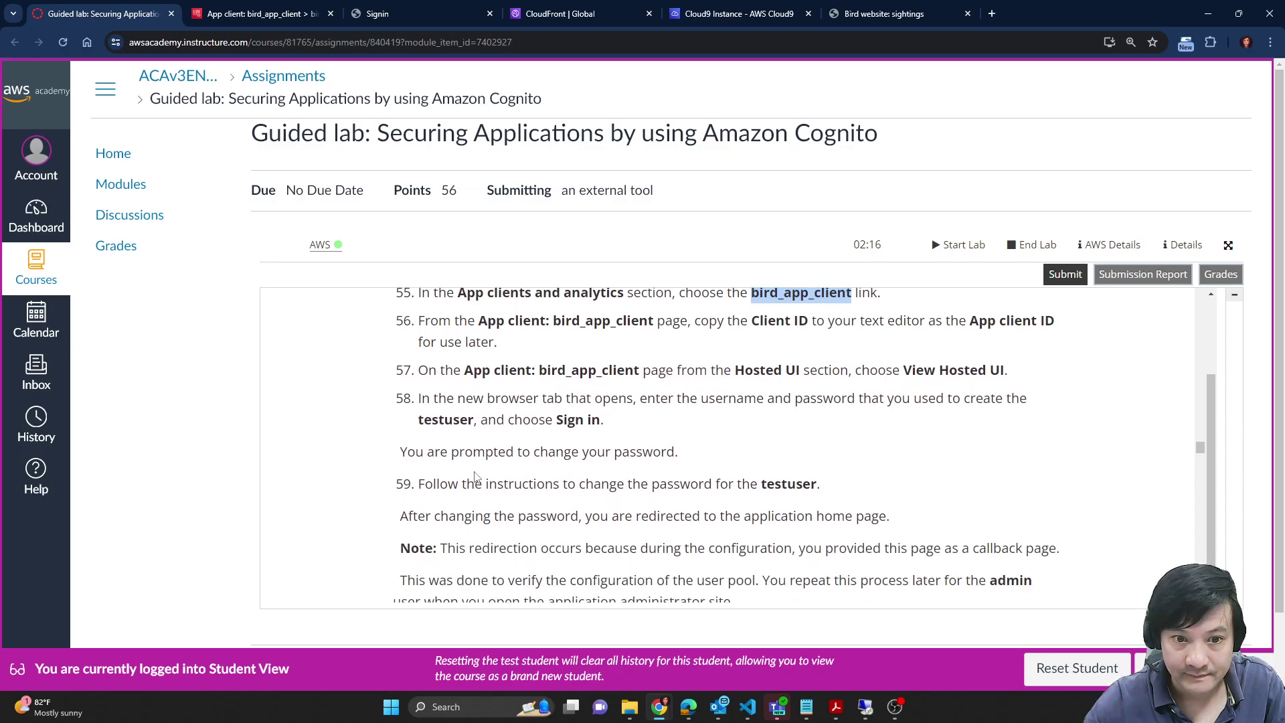
scroll(680, 439, "down", 1)
double_click(791, 419)
key("ctrl+c")
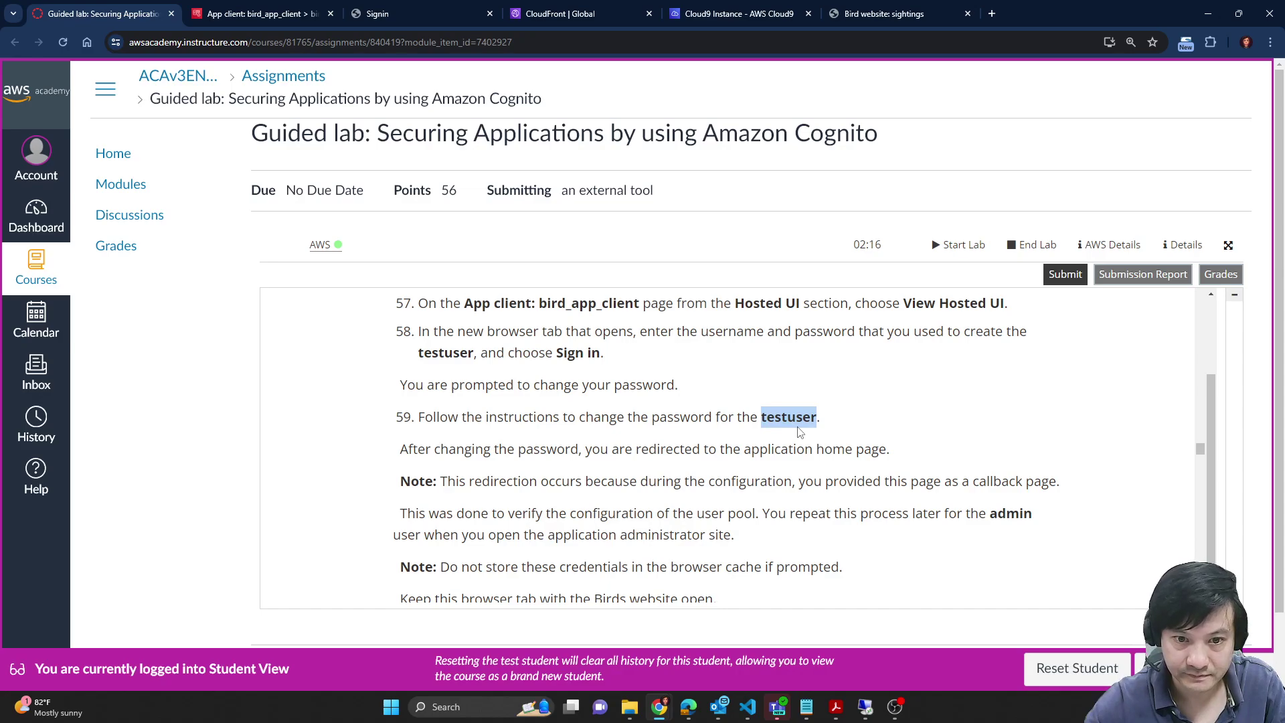
left_click(455, 14)
left_click(655, 180)
key("ctrl+v")
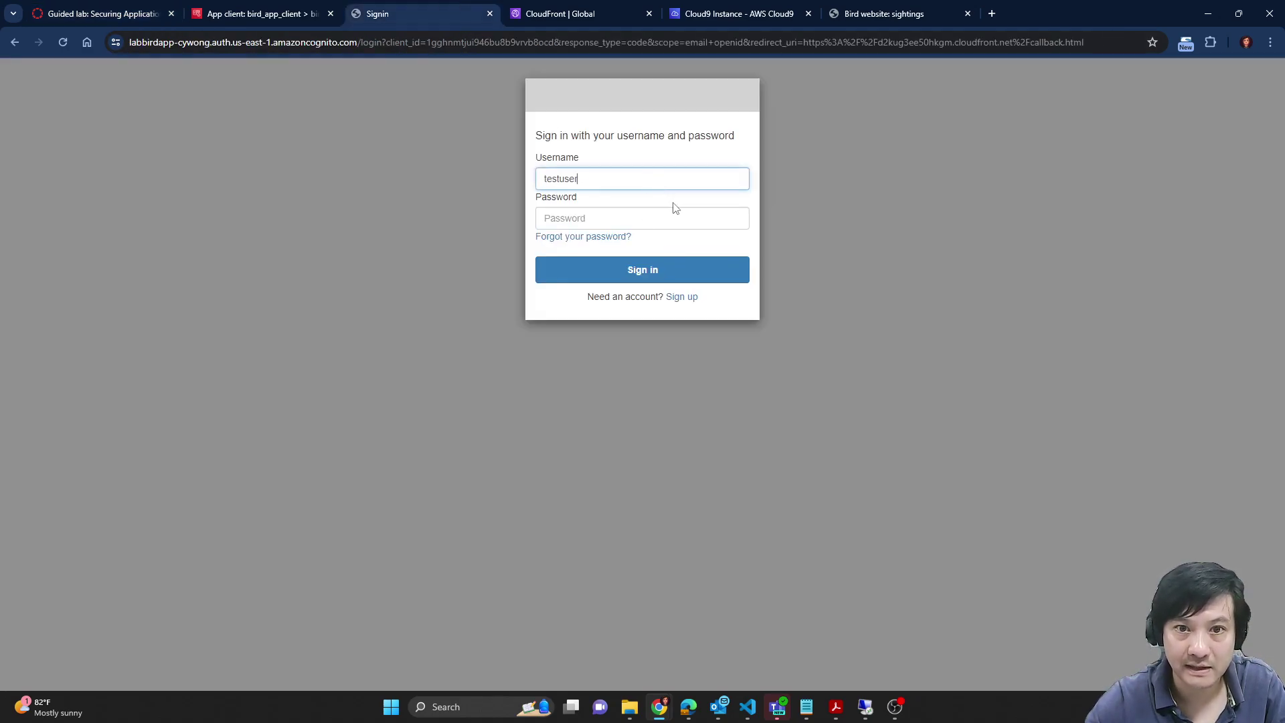
left_click(231, 8)
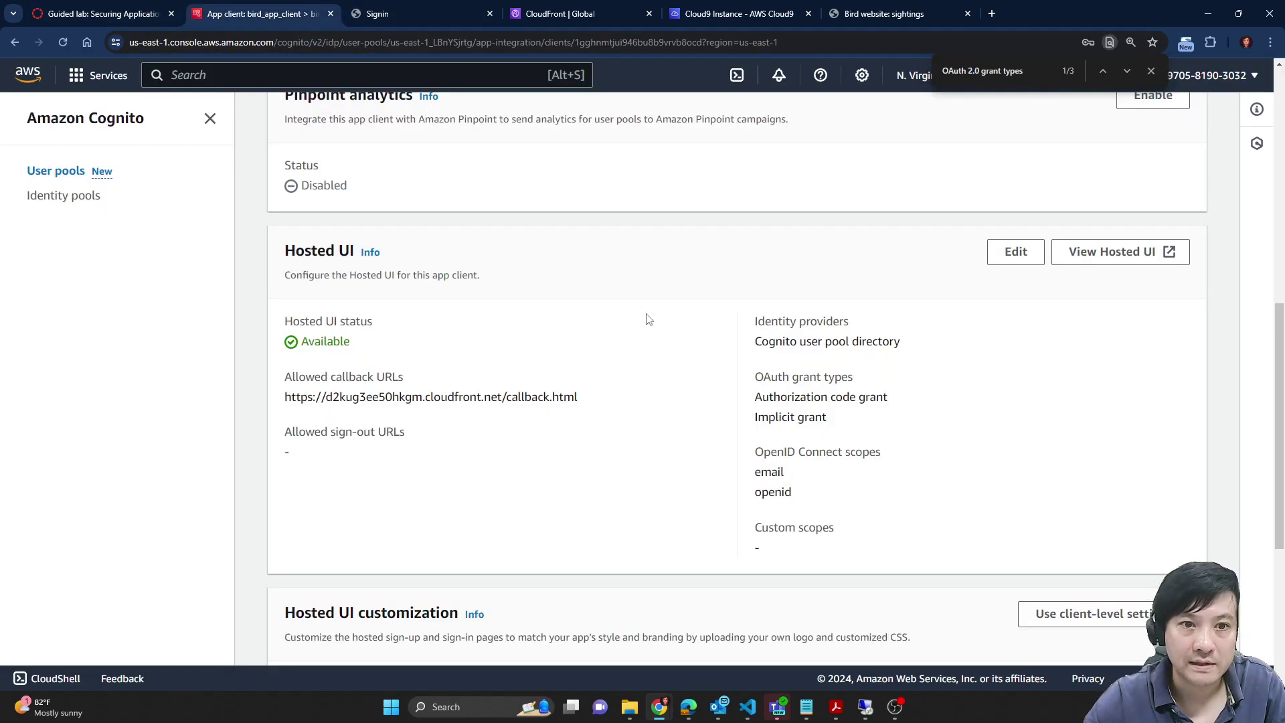
left_click(52, 8)
scroll(744, 535, "up", 10)
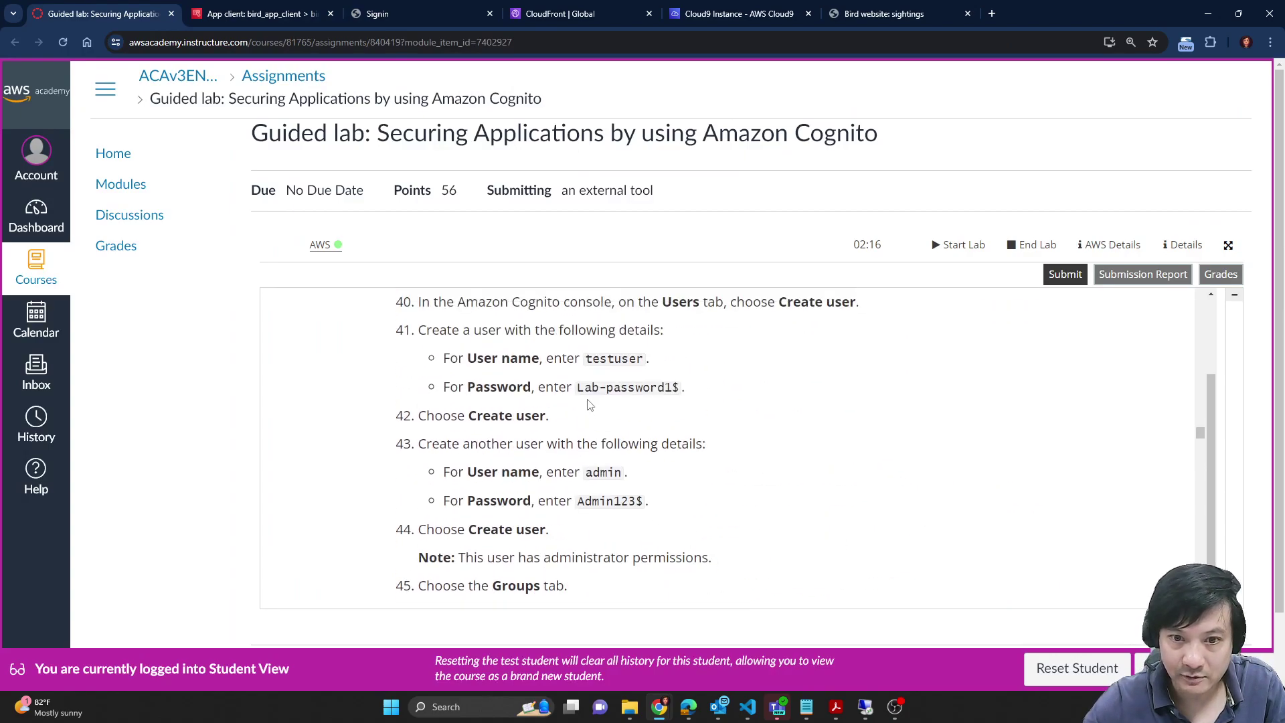
left_click_drag(578, 387, 679, 388)
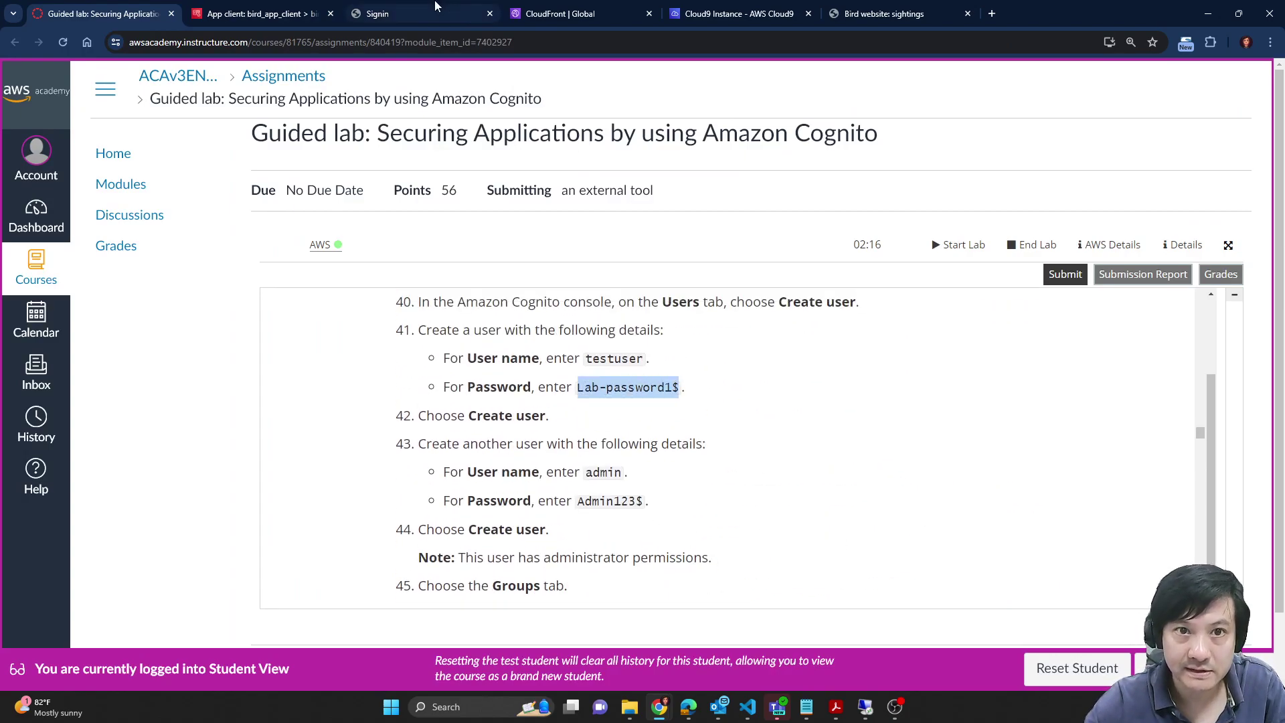
left_click(401, 14)
left_click(594, 219)
key("ctrl+v")
left_click(665, 278)
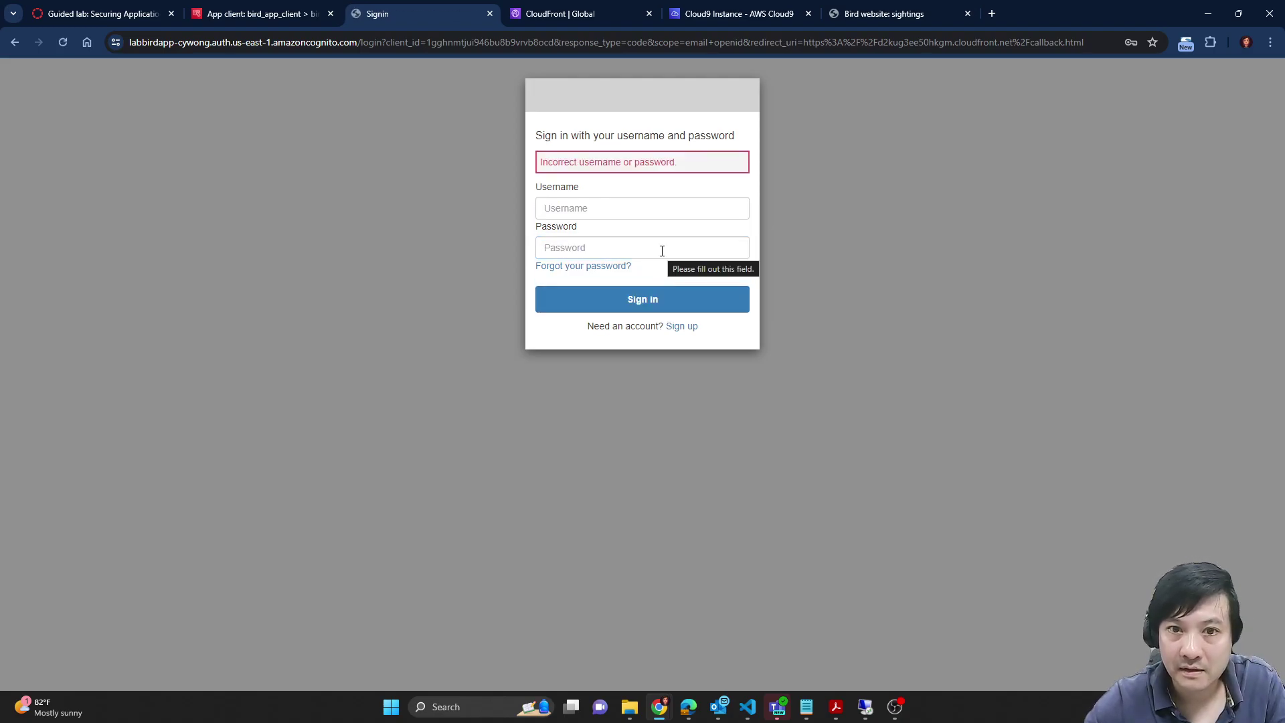
Step: Re-enter testuser and the initial password and sign in again
left_click(228, 7)
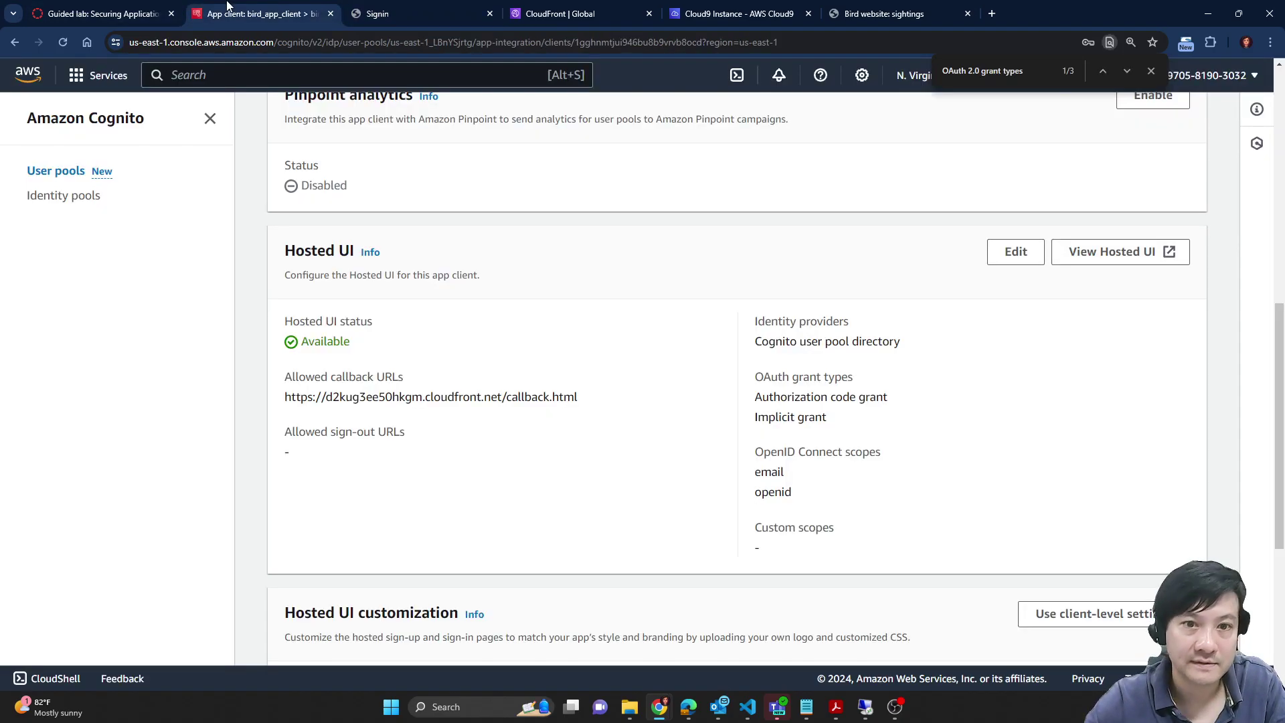
left_click(130, 8)
double_click(615, 360)
key("ctrl+c")
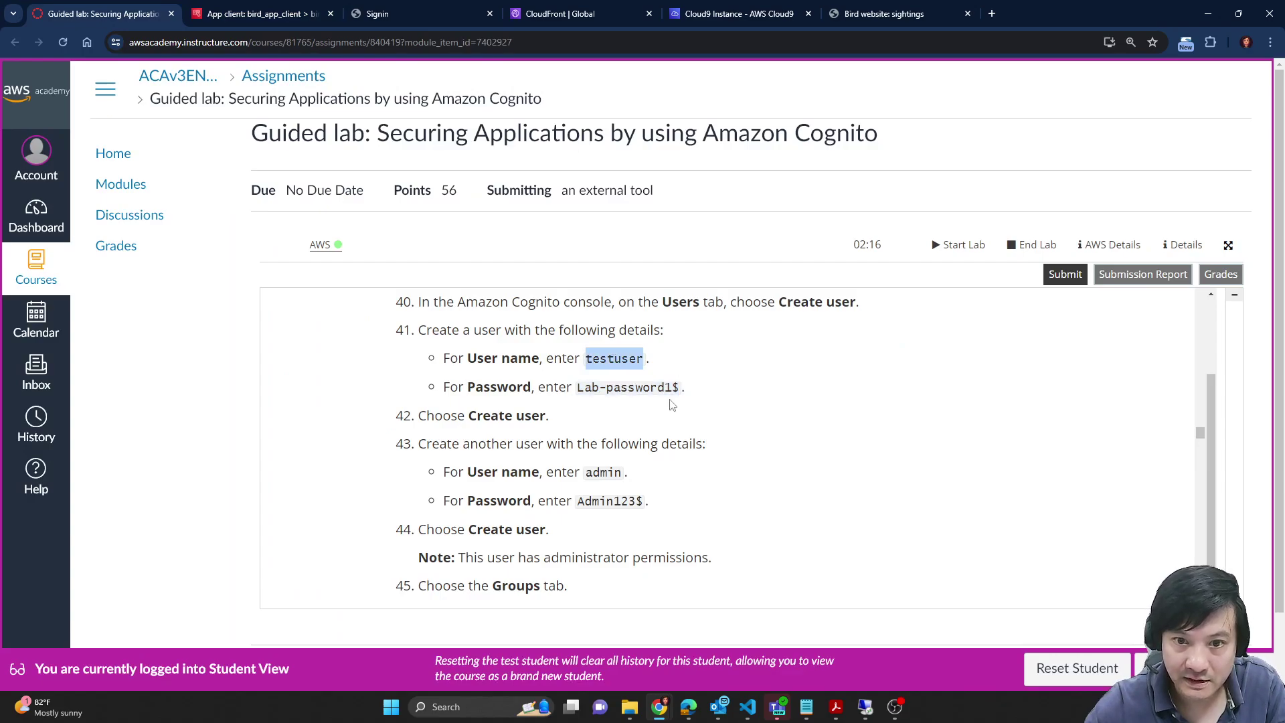
left_click(409, 13)
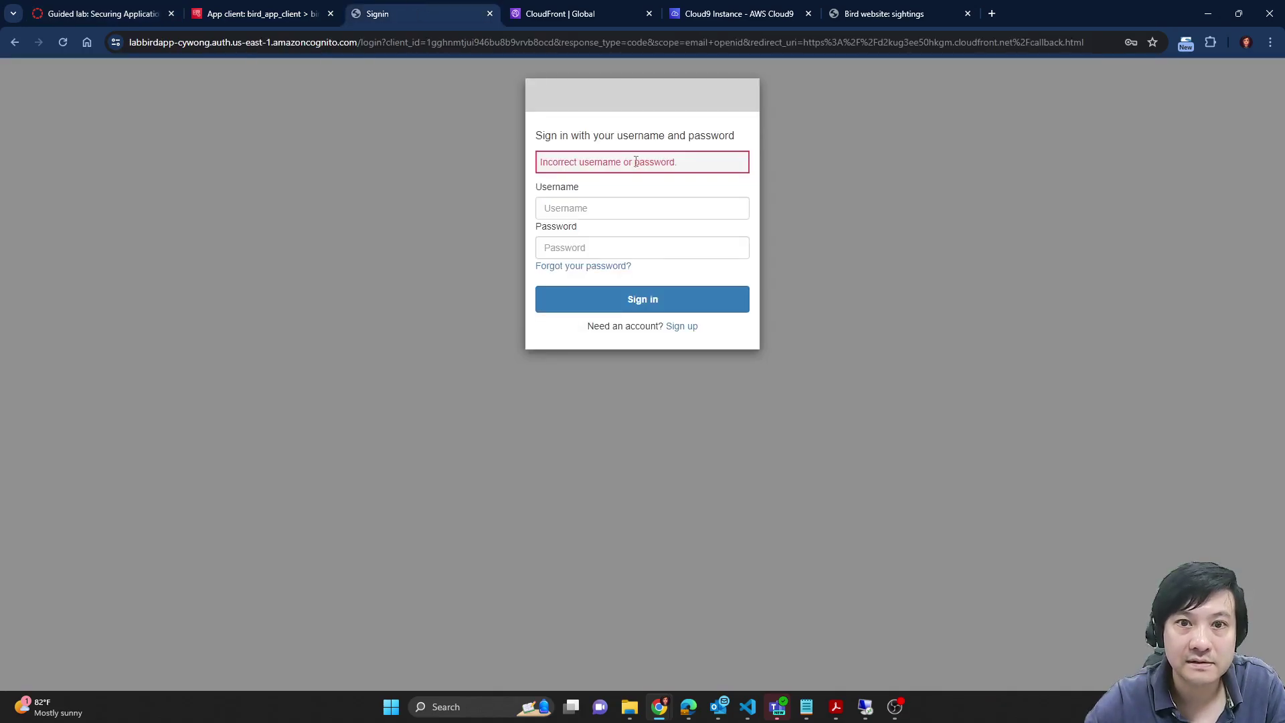
left_click(621, 213)
left_click(654, 301)
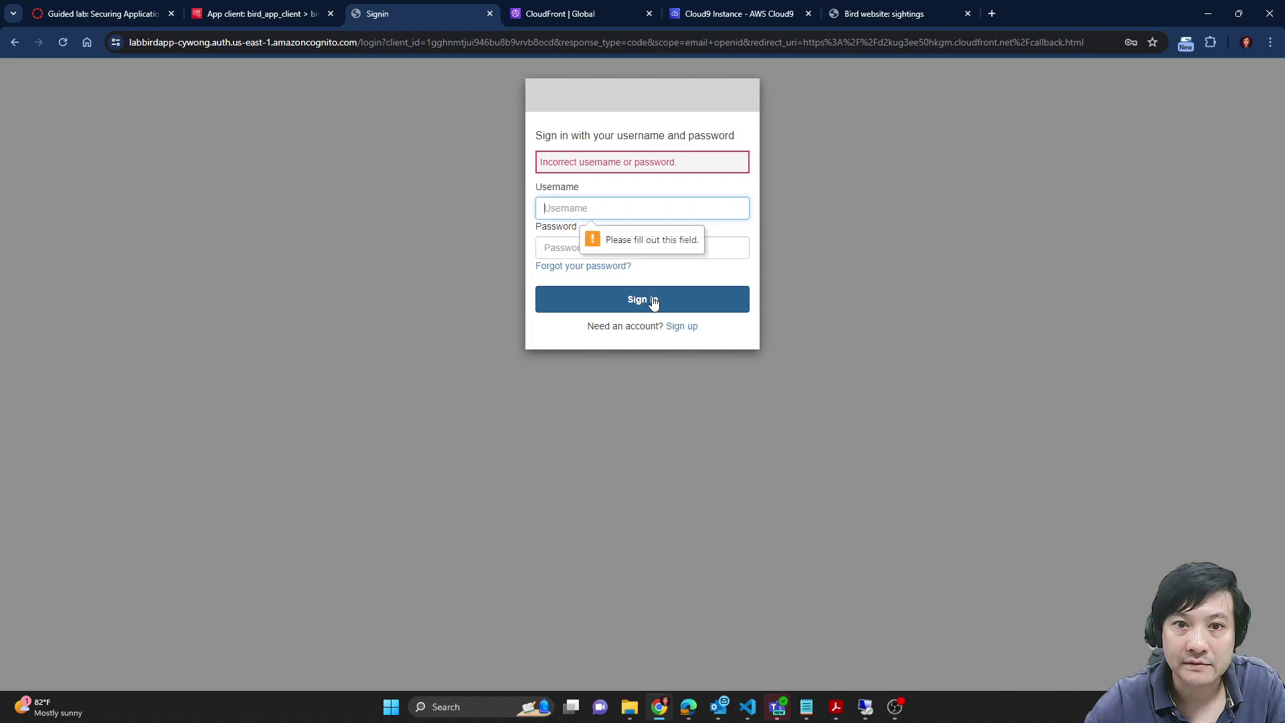
key("ctrl+v")
left_click(581, 245)
left_click(225, 13)
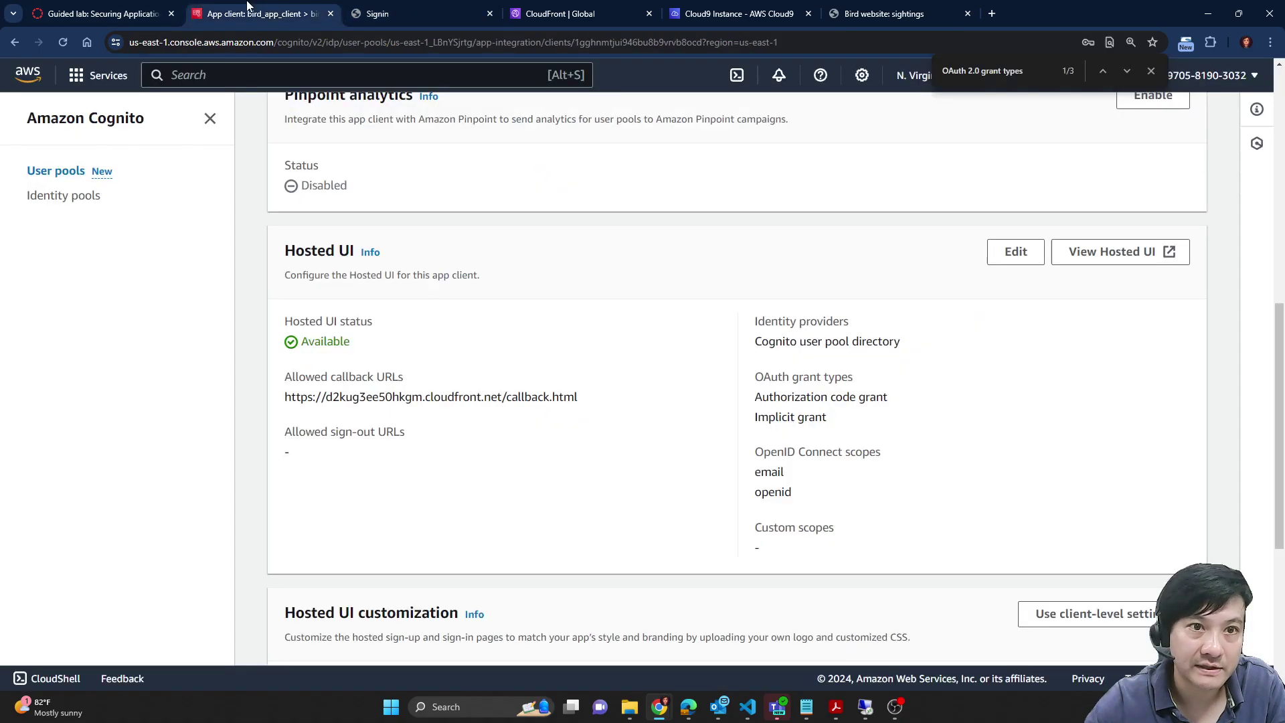
left_click(140, 8)
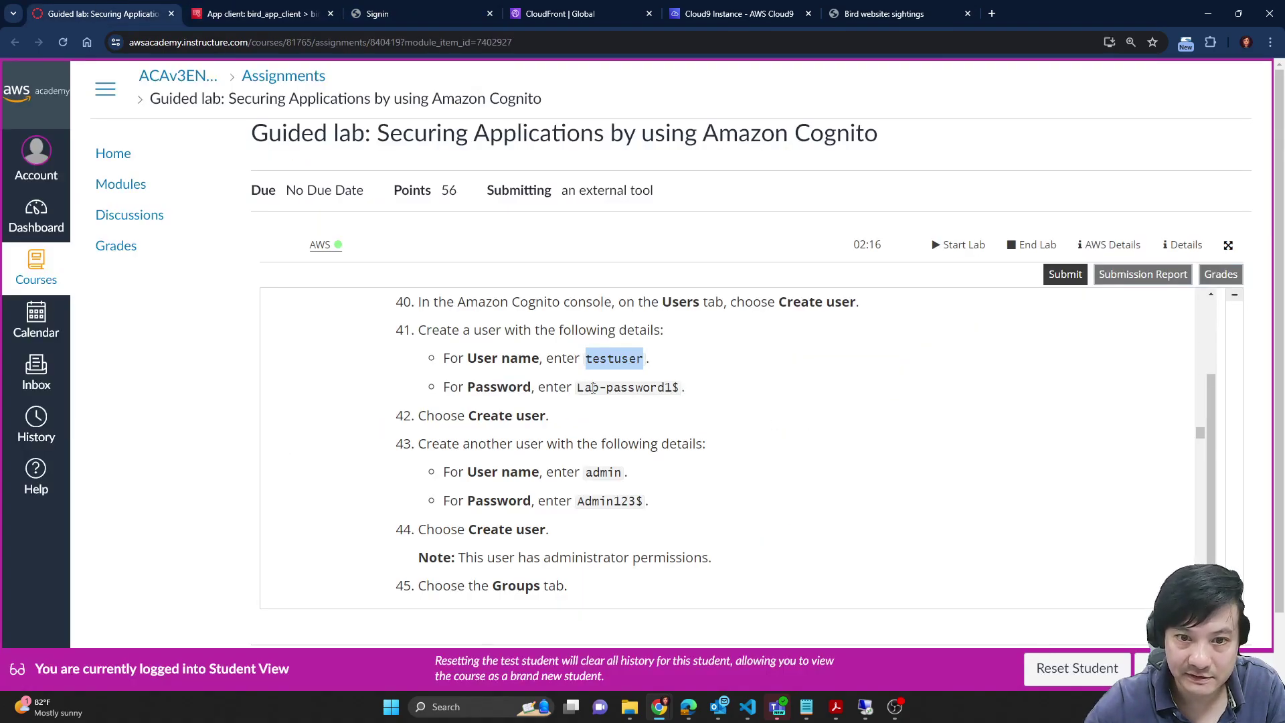
left_click_drag(577, 388, 680, 390)
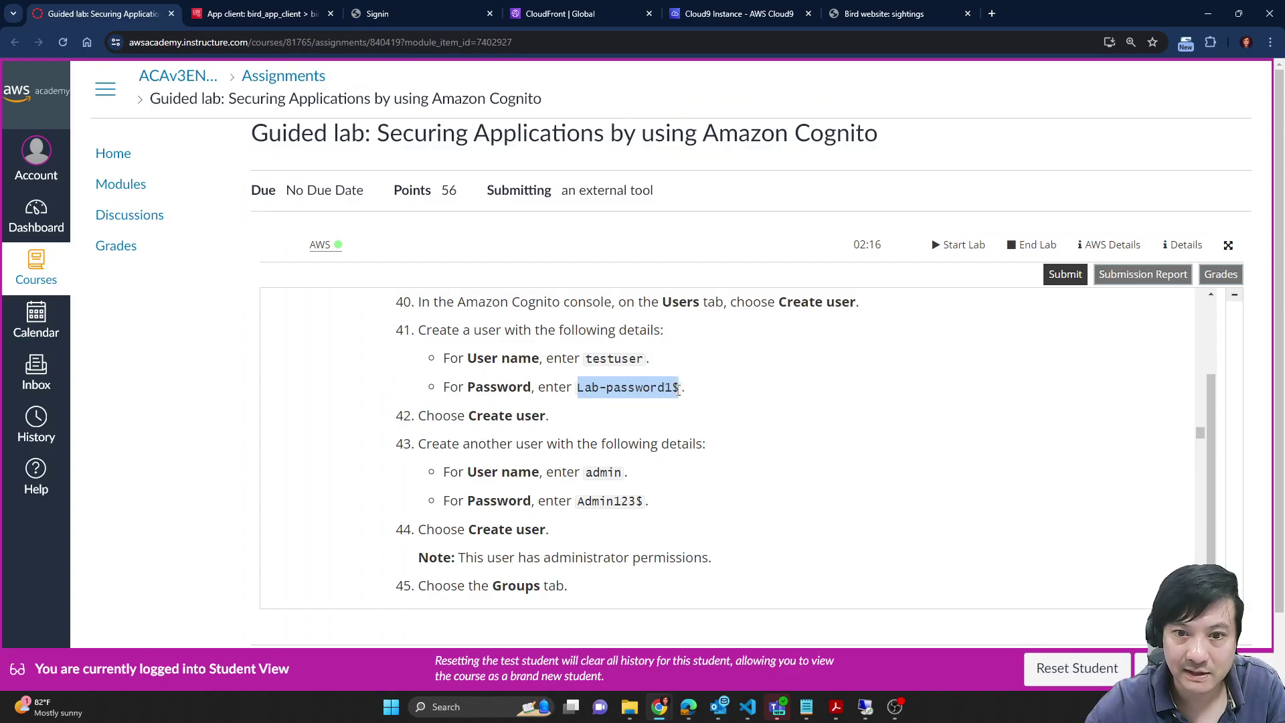
left_click(416, 14)
key("ctrl+v")
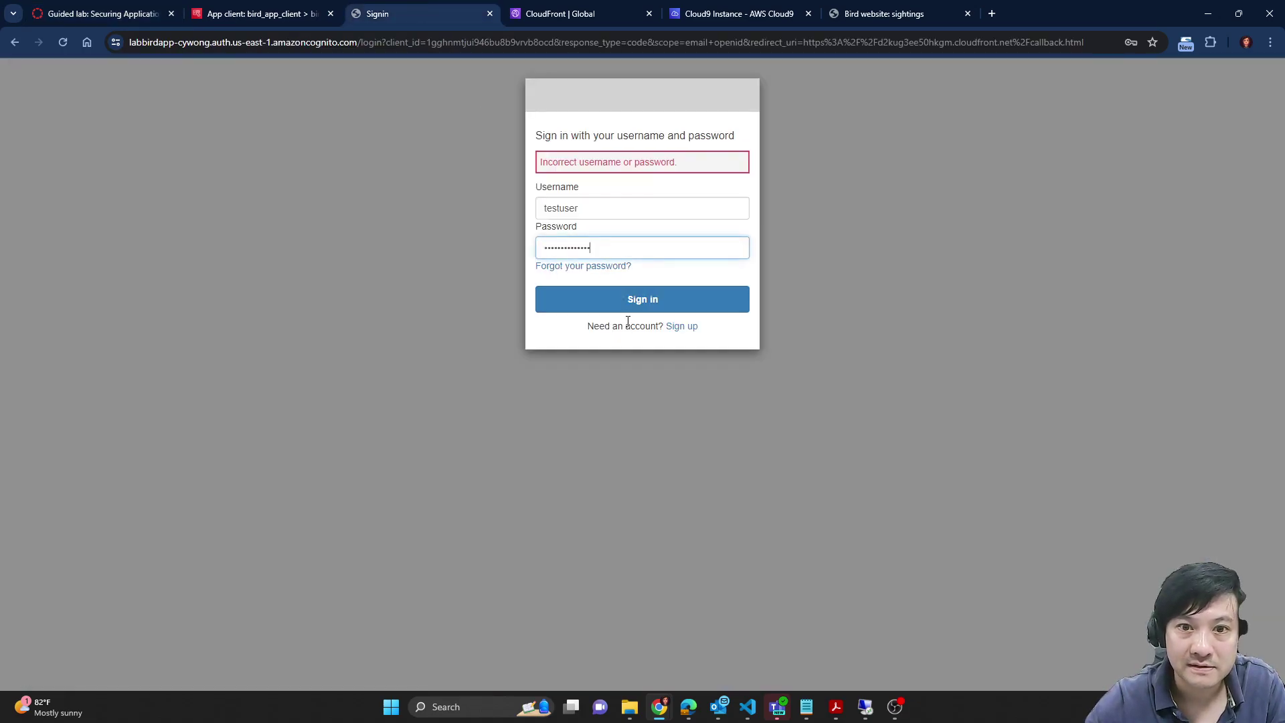
left_click(631, 301)
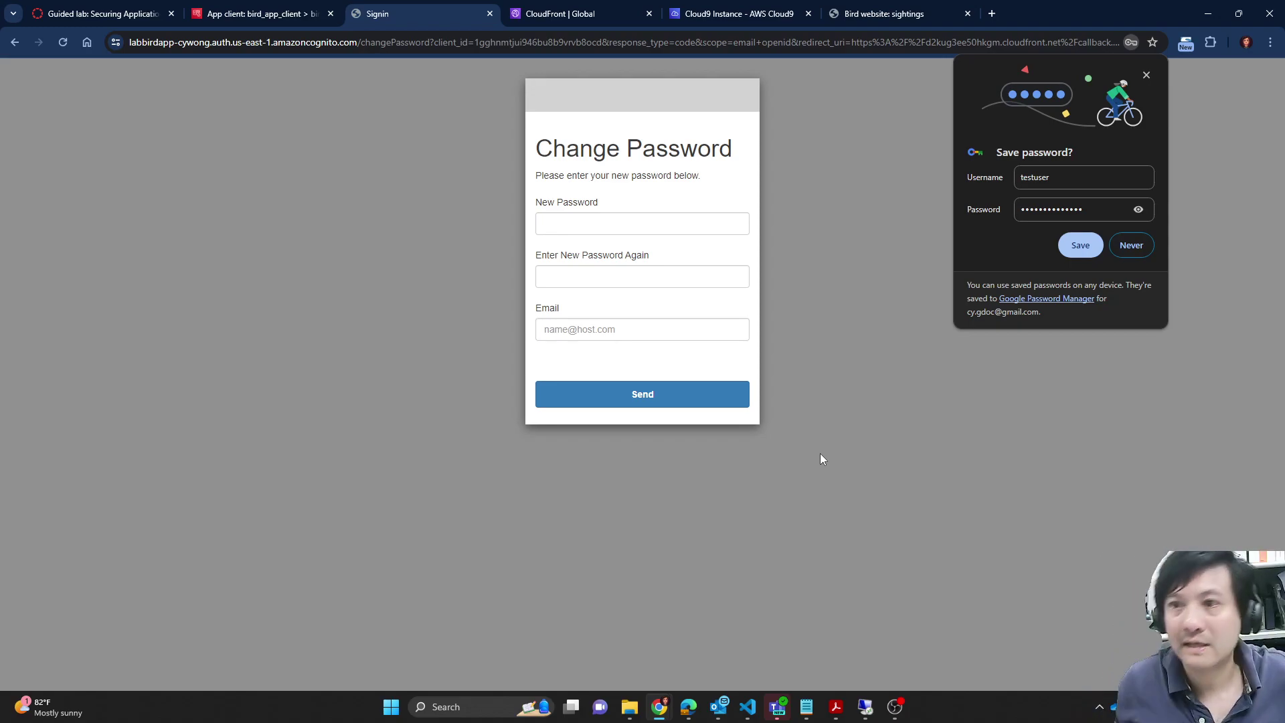
left_click(609, 231)
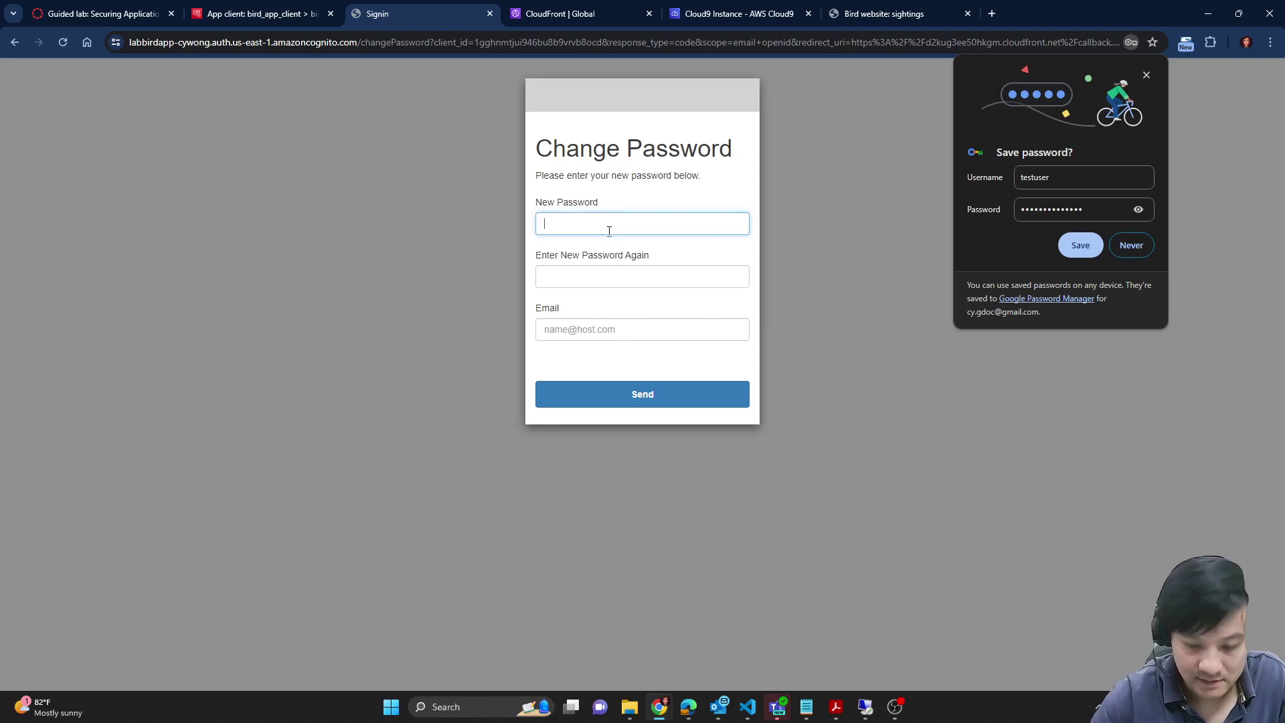
type("Test123!")
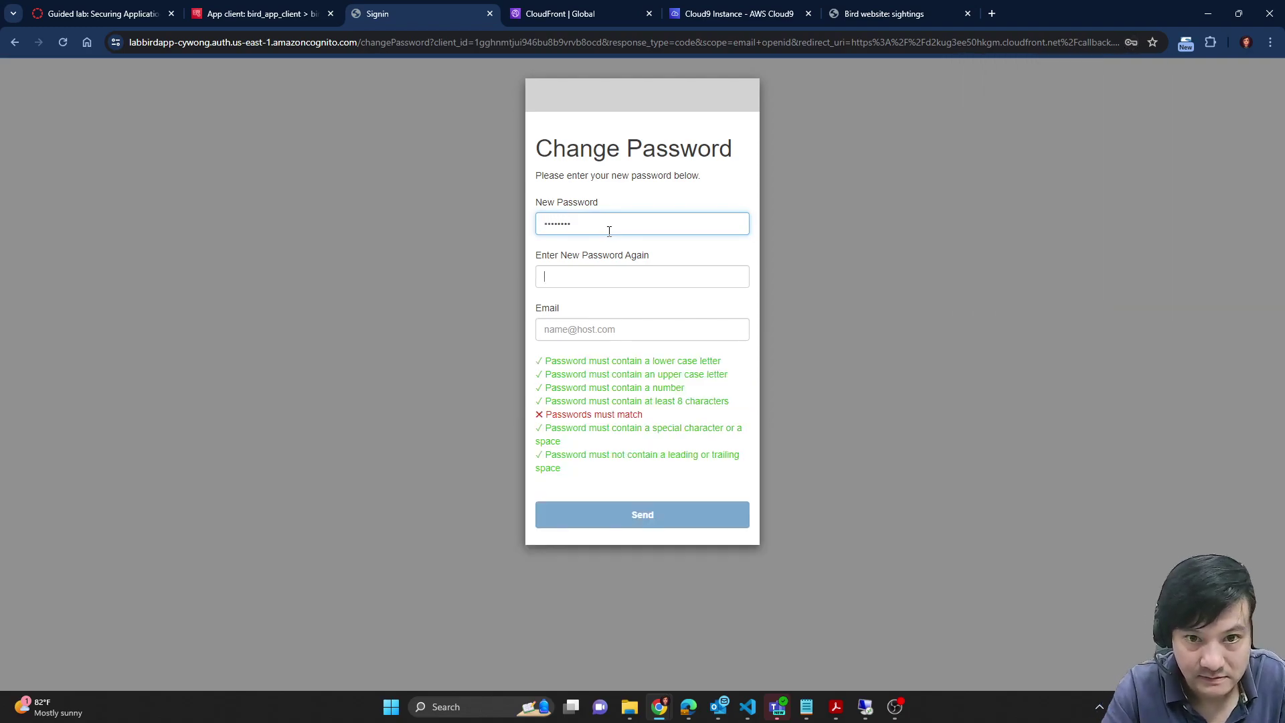
key("Tab")
double_click(609, 231)
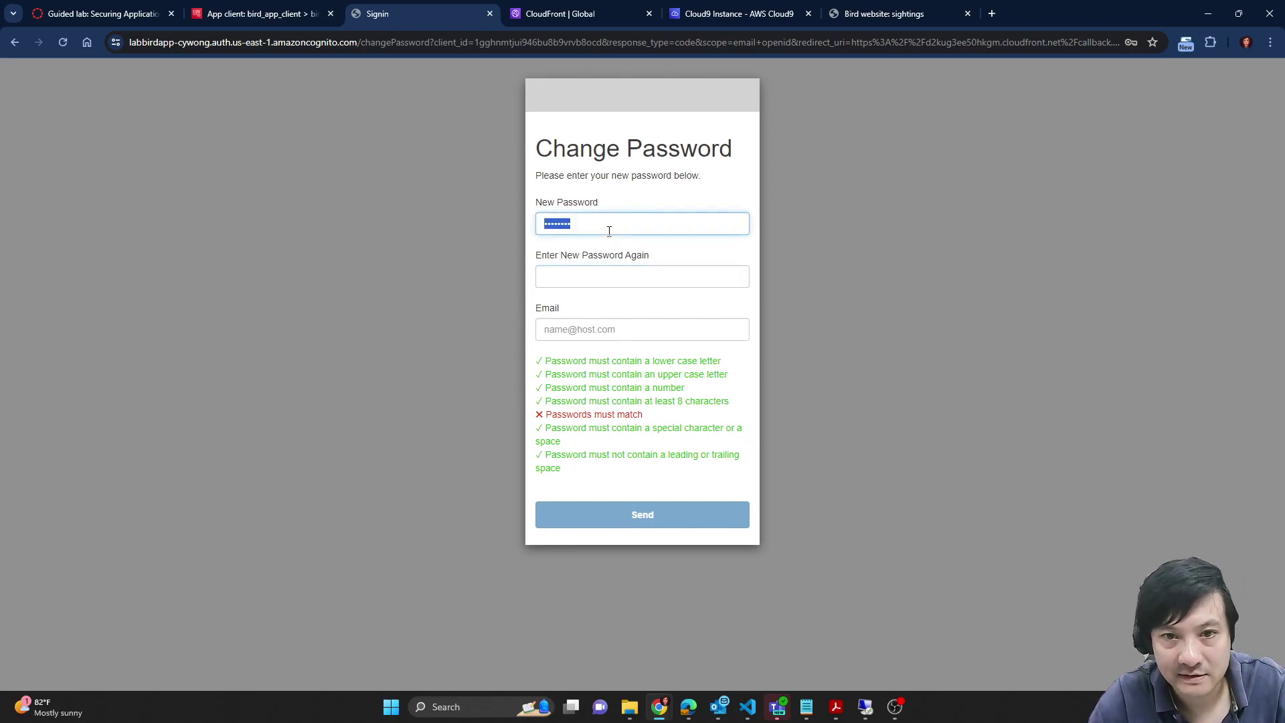
Step: Create a new password in Notepad by changing the initial password's last character to 2
left_click(115, 12)
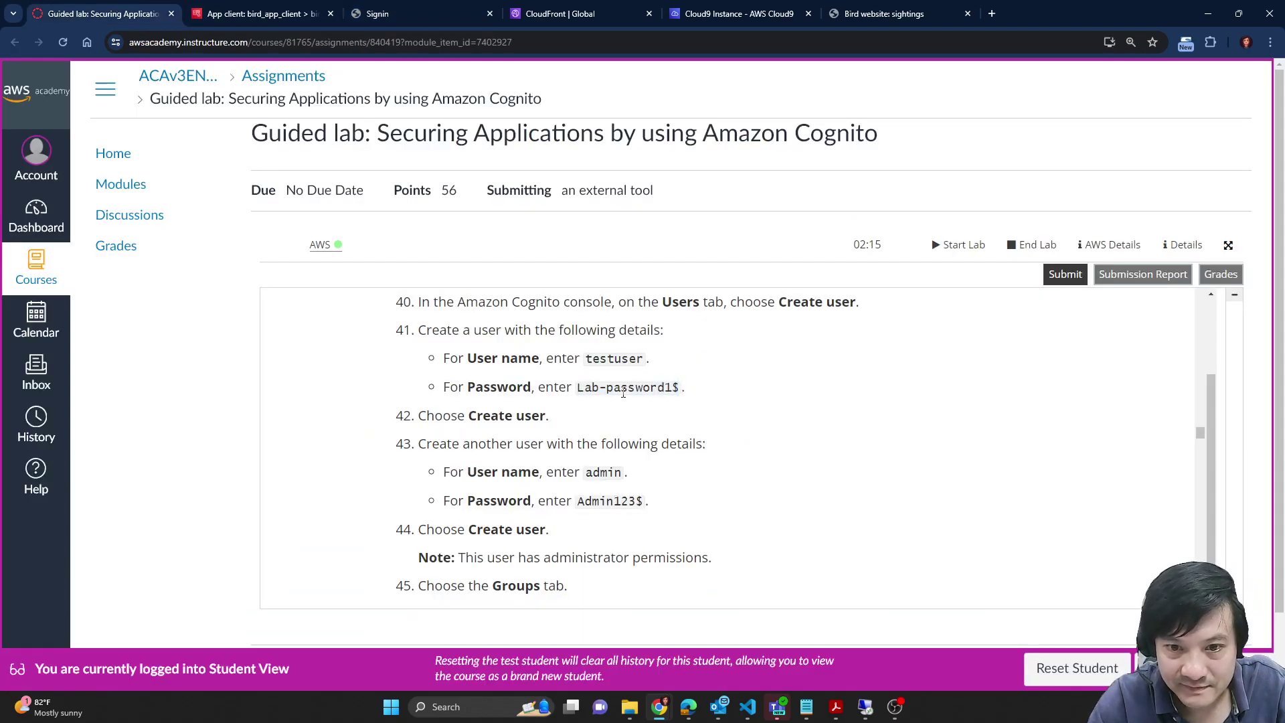
left_click_drag(579, 388, 682, 389)
key("ctrl+c")
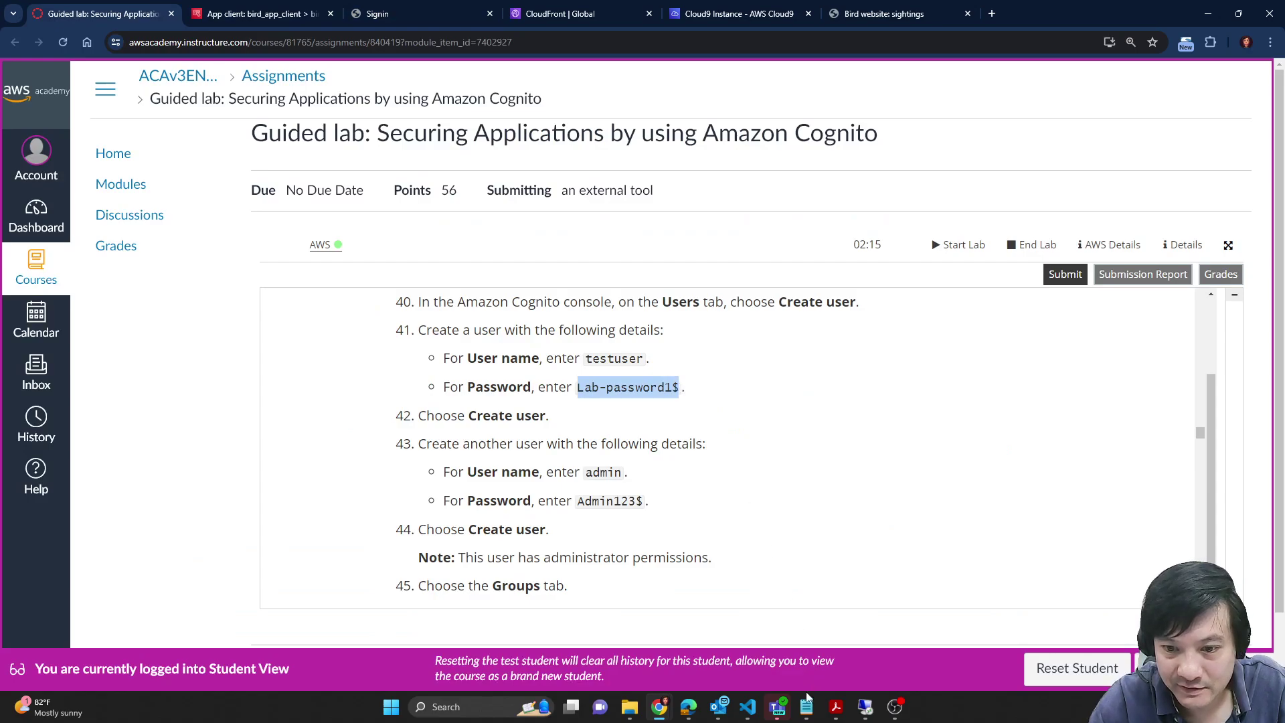
mouse_move(807, 703)
left_click(873, 662)
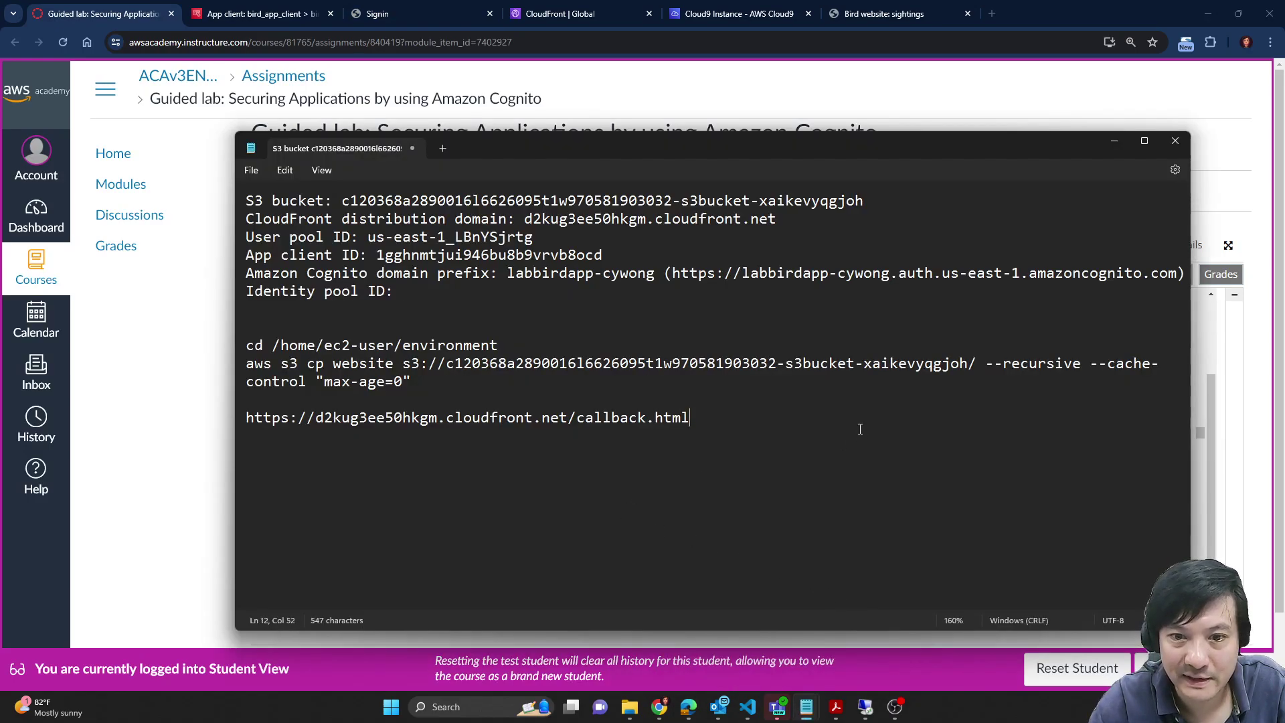
key("Return")
key("ctrl+v")
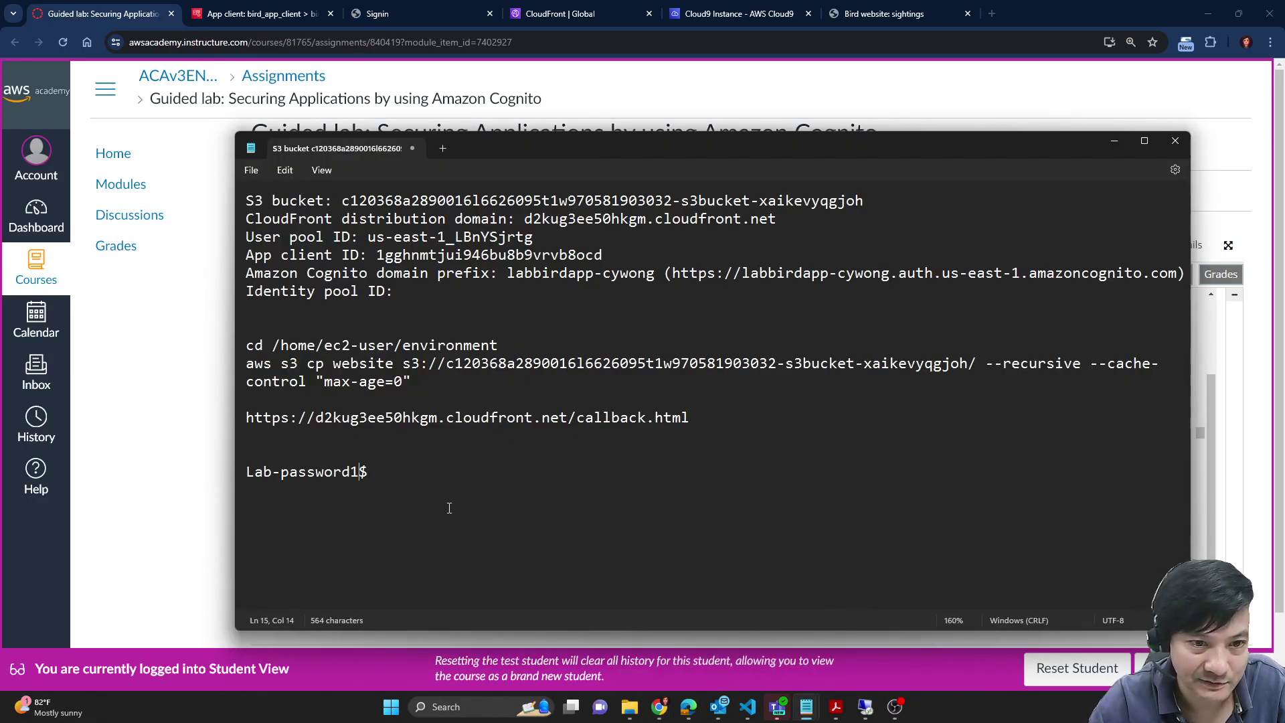
key("BackSpace")
type("2")
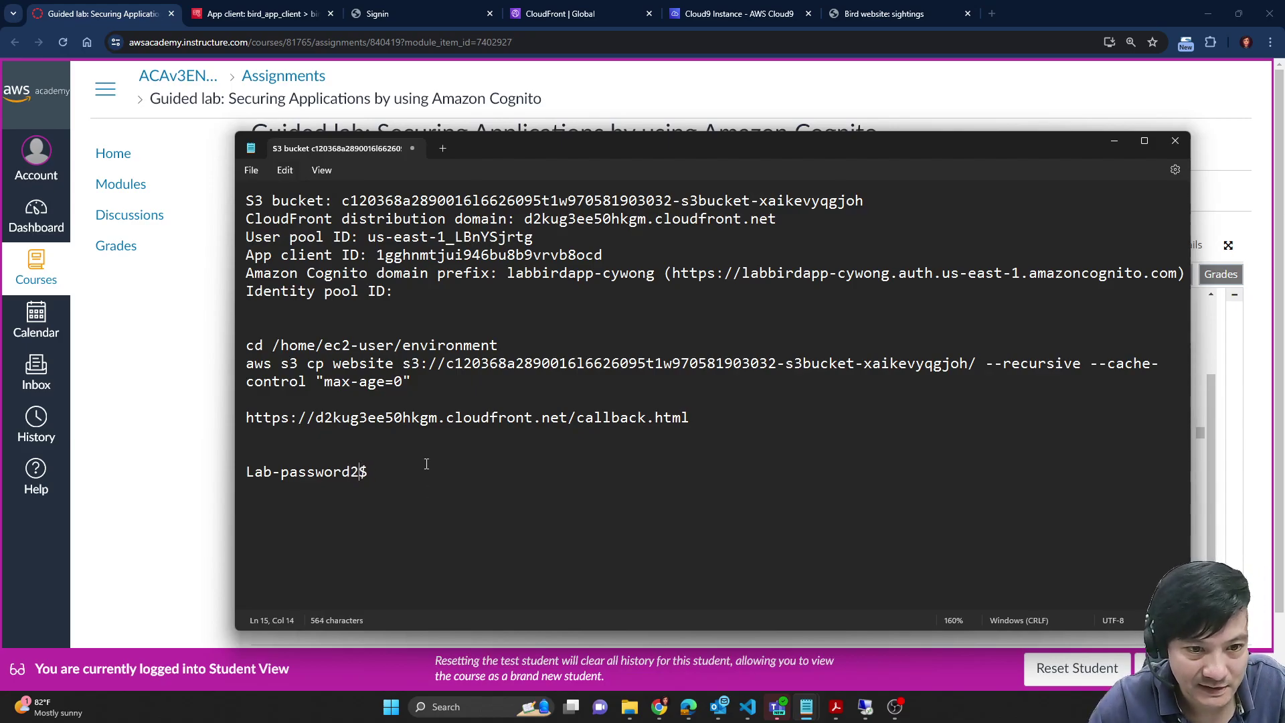
left_click_drag(371, 473, 235, 476)
Step: Paste the new password into both New Password and Enter New Password Again fields
left_click(209, 429)
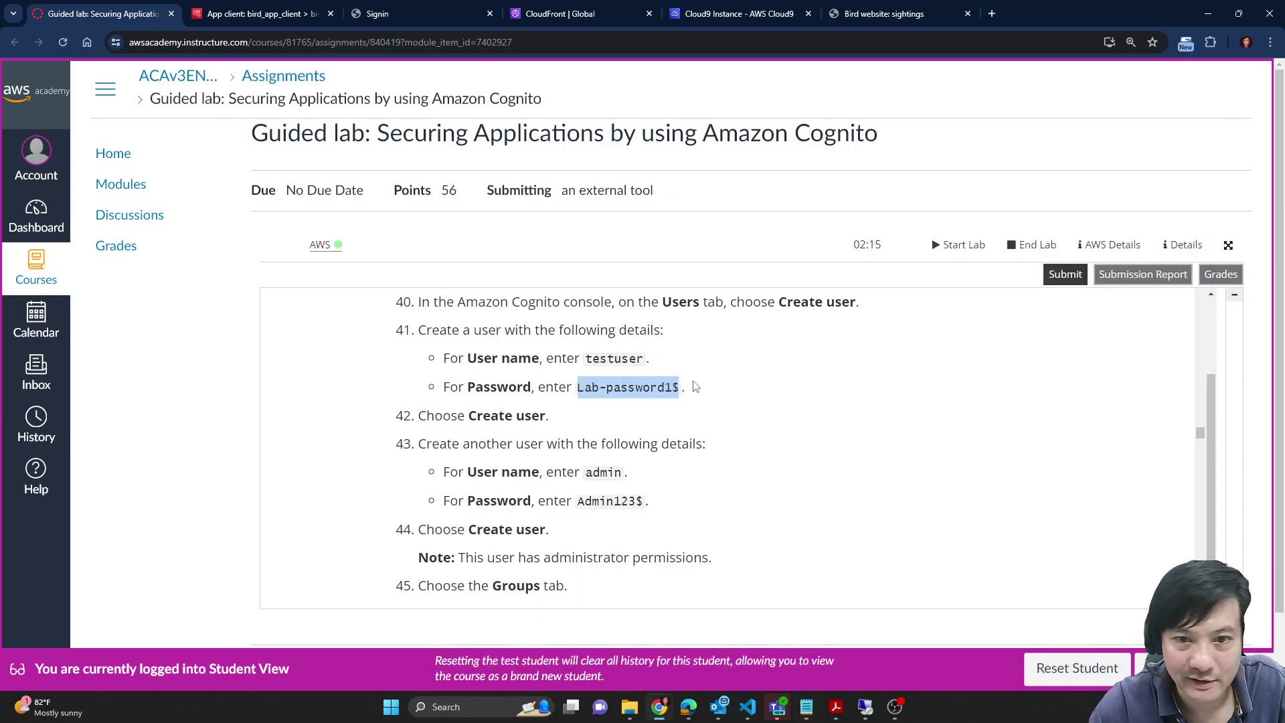
left_click(513, 11)
left_click(409, 13)
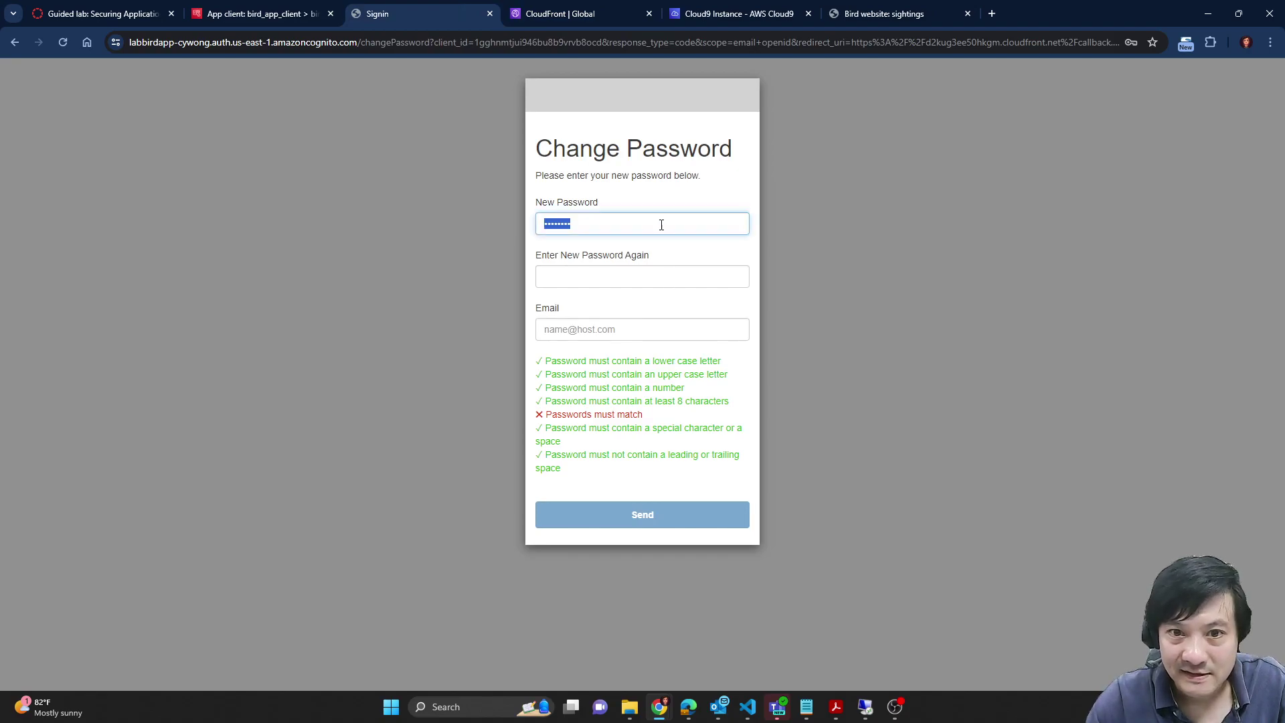
key("ctrl+v")
left_click(632, 276)
key("ctrl+v")
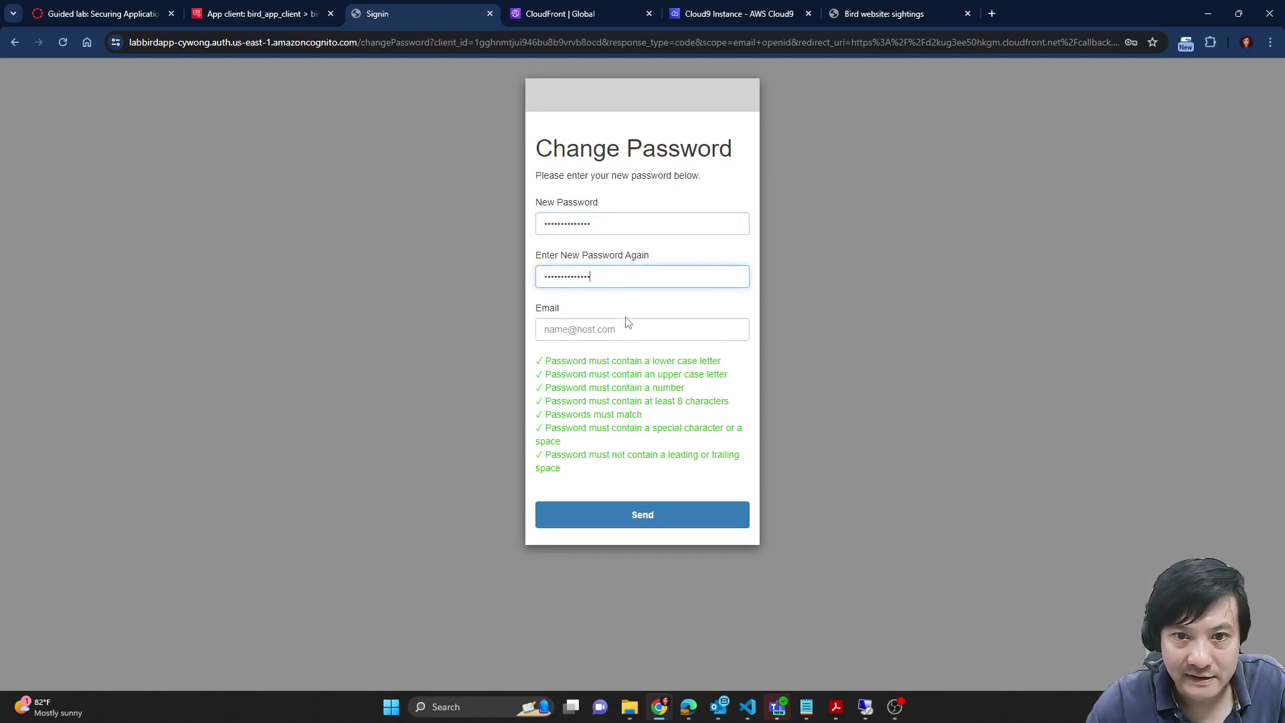
left_click(627, 327)
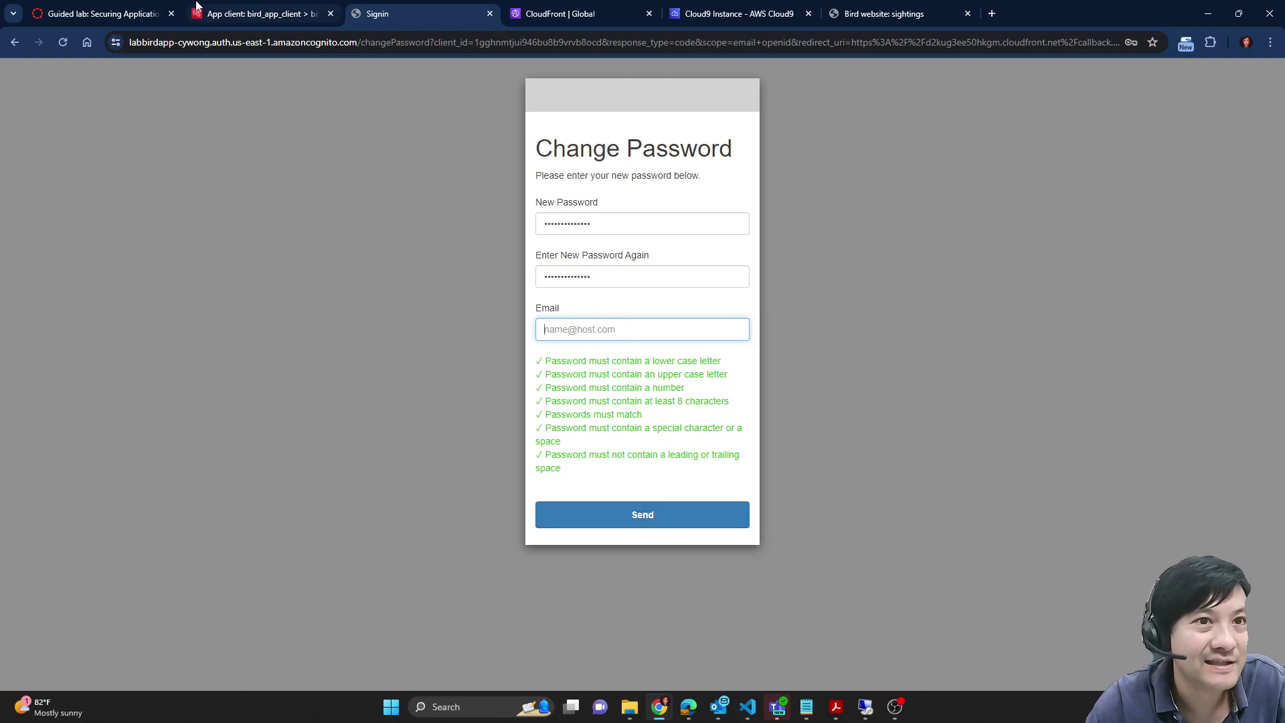
Step: Review the lab steps and try submitting the Change Password form
left_click(261, 14)
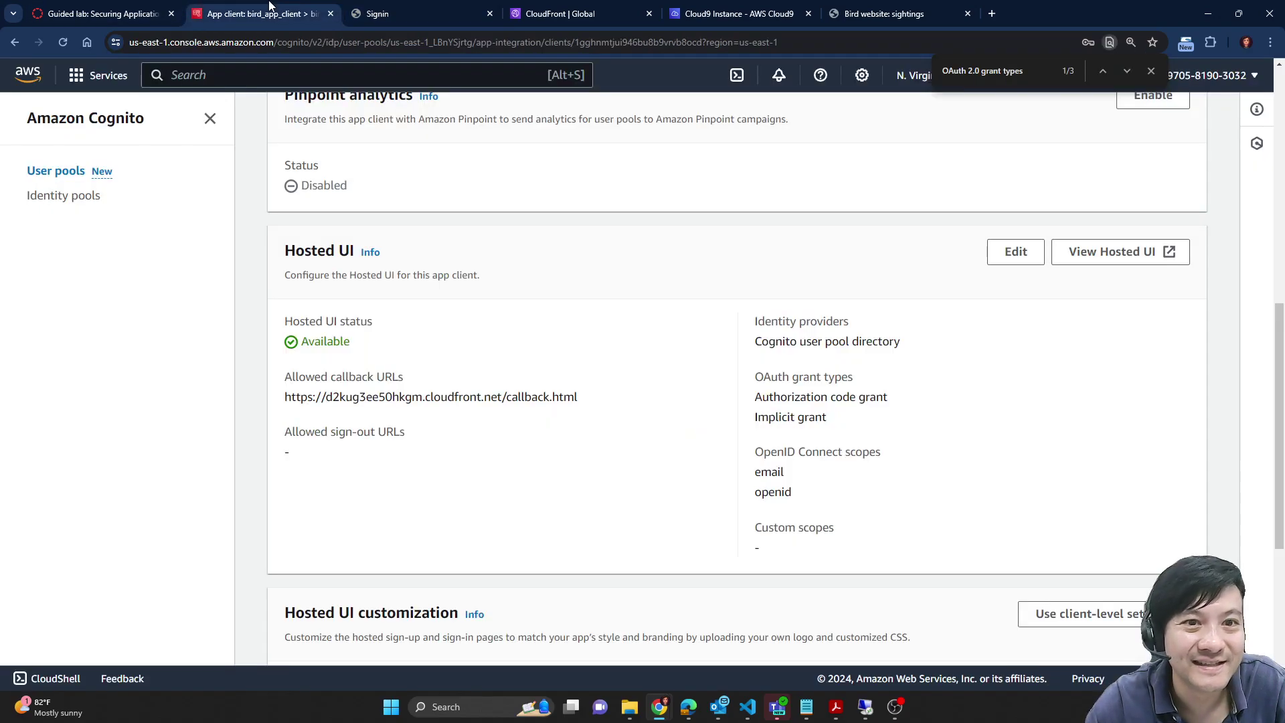
left_click(146, 6)
scroll(641, 475, "down", 15)
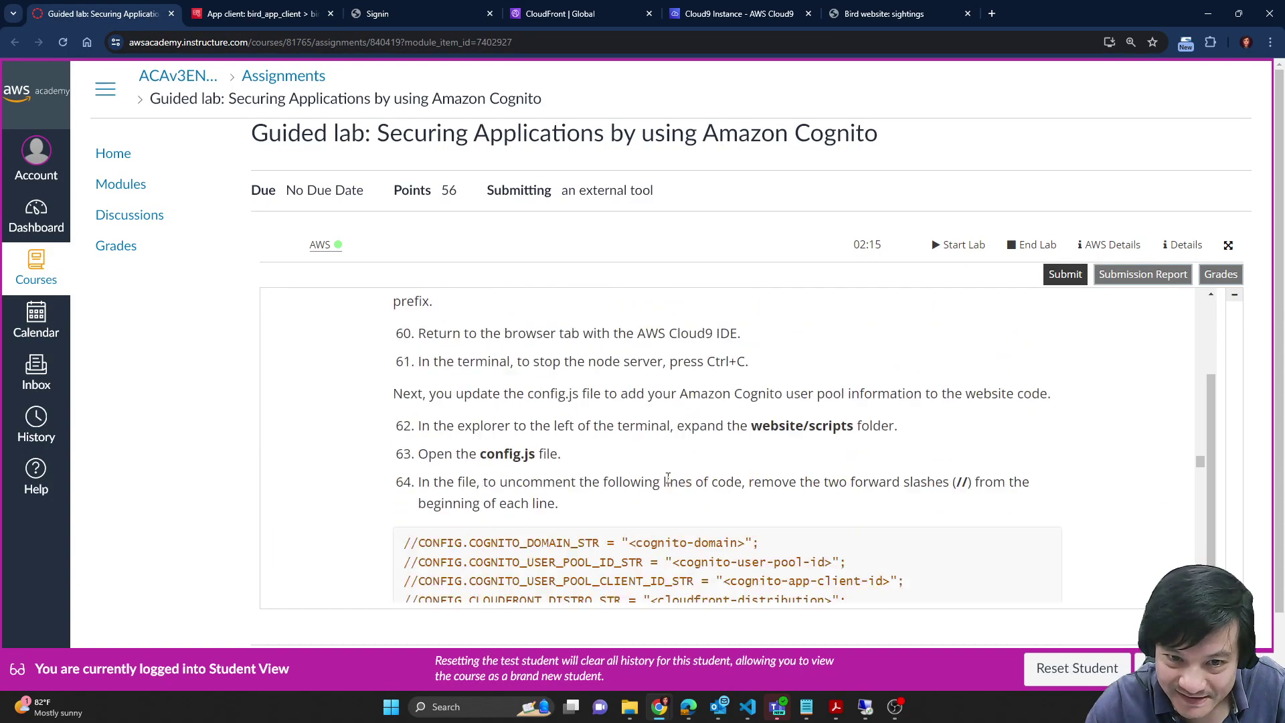
scroll(673, 466, "up", 4)
scroll(513, 461, "up", 6)
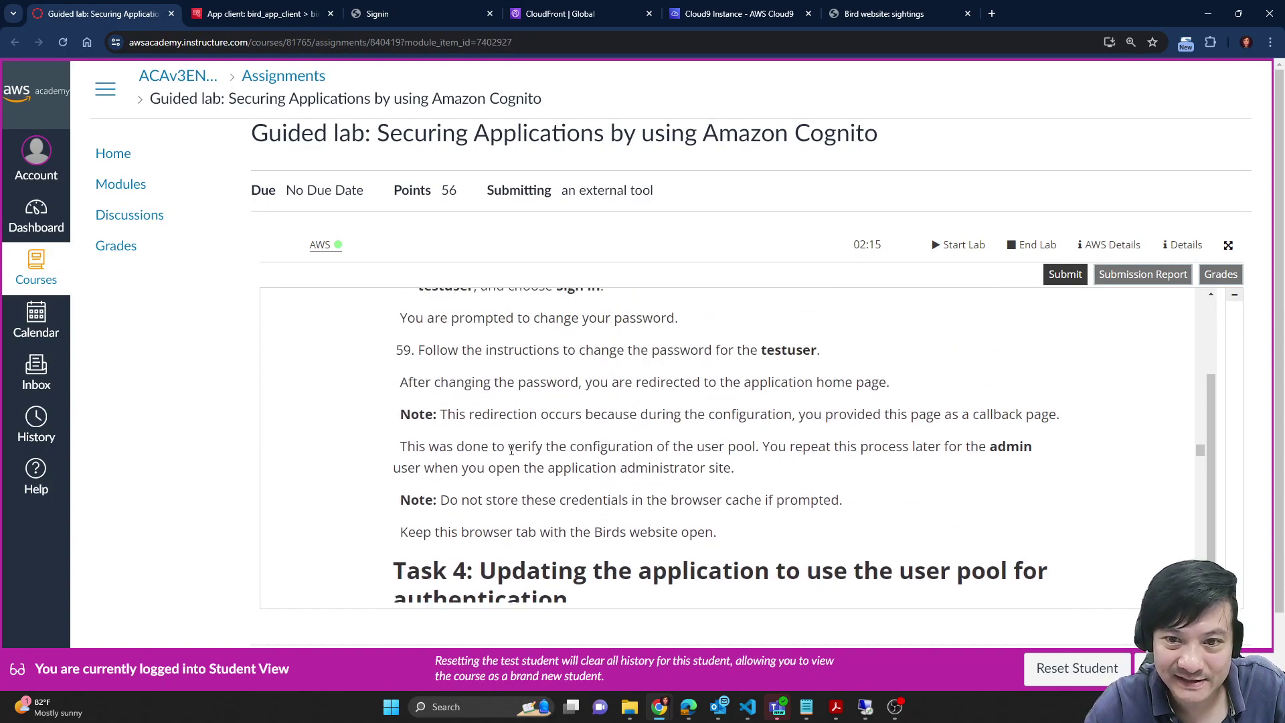
scroll(832, 440, "down", 2)
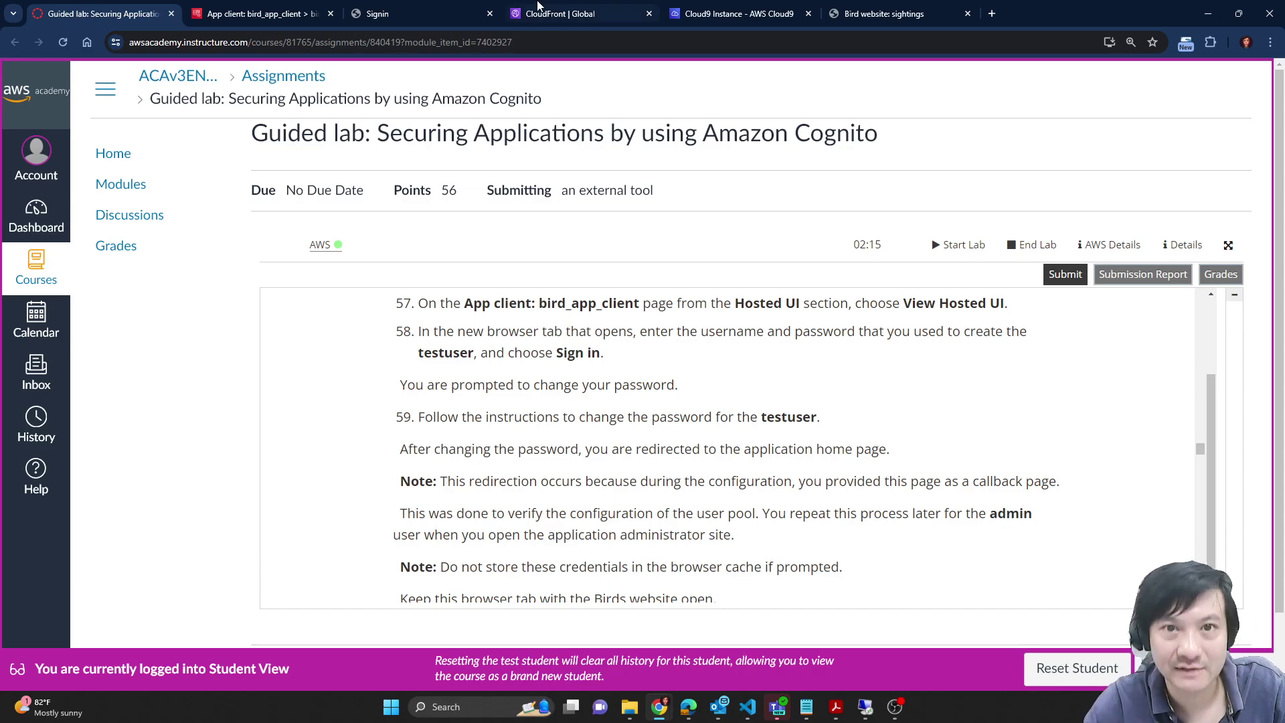
left_click(467, 10)
left_click(662, 531)
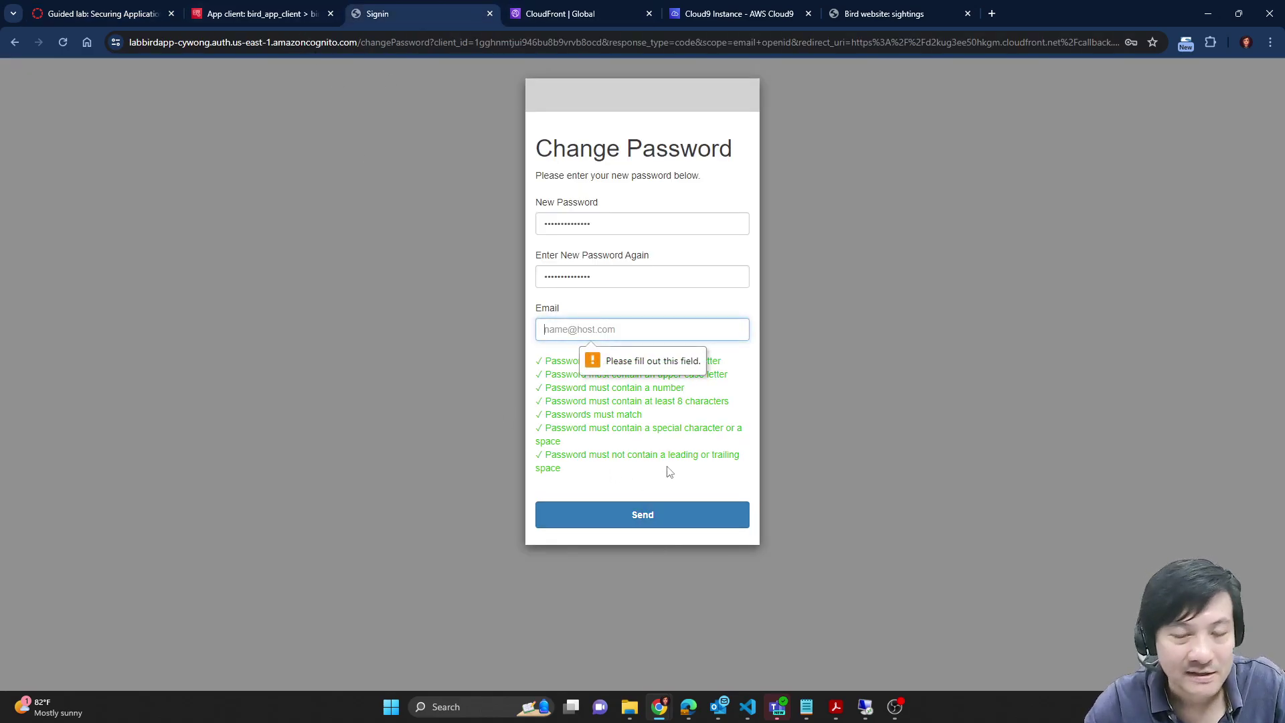
Step: Recheck the app client settings and lab instructions for the missing required field
left_click(280, 8)
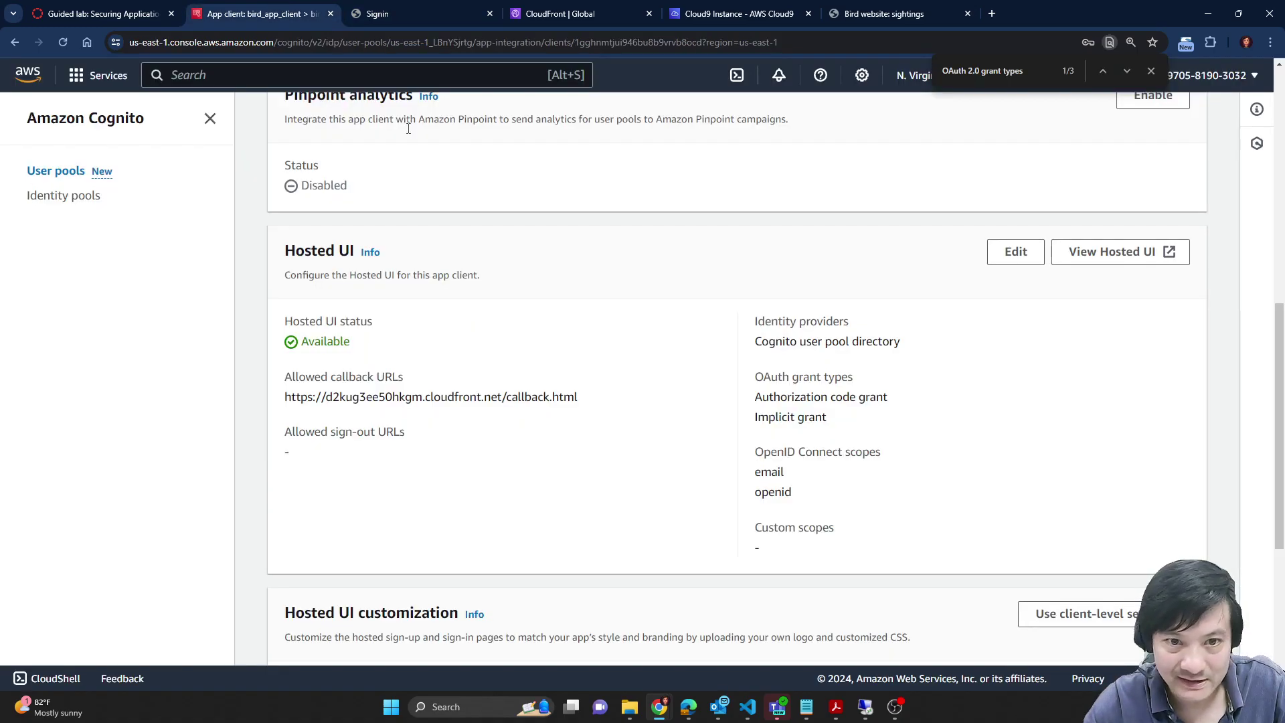
scroll(654, 502, "down", 3)
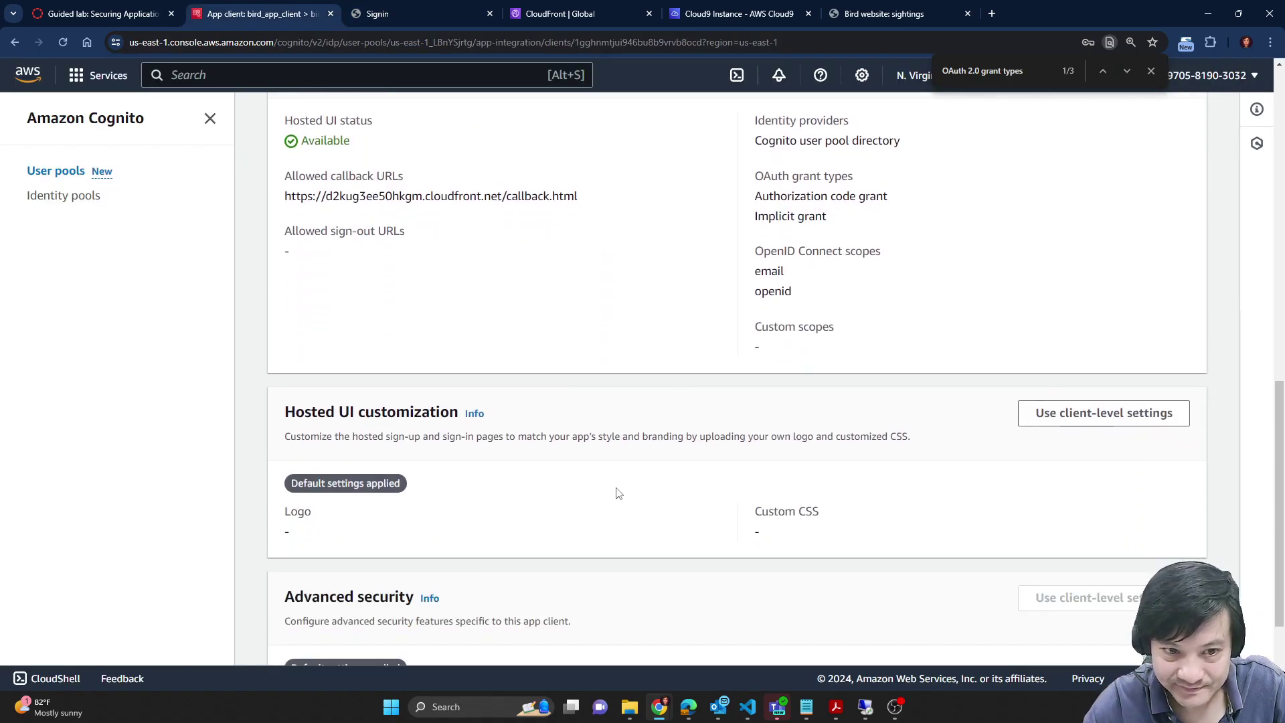
scroll(615, 492, "down", 2)
scroll(614, 491, "up", 4)
scroll(499, 387, "up", 2)
key("ctrl+1")
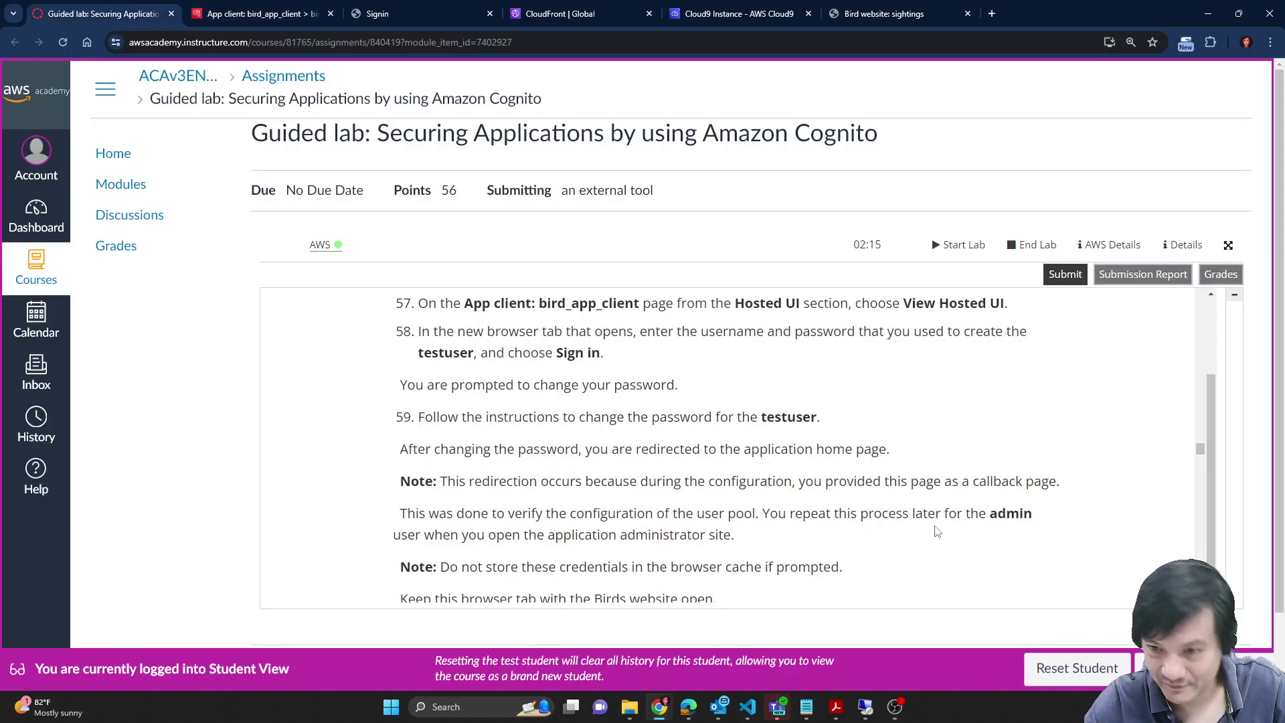
scroll(825, 447, "down", 1)
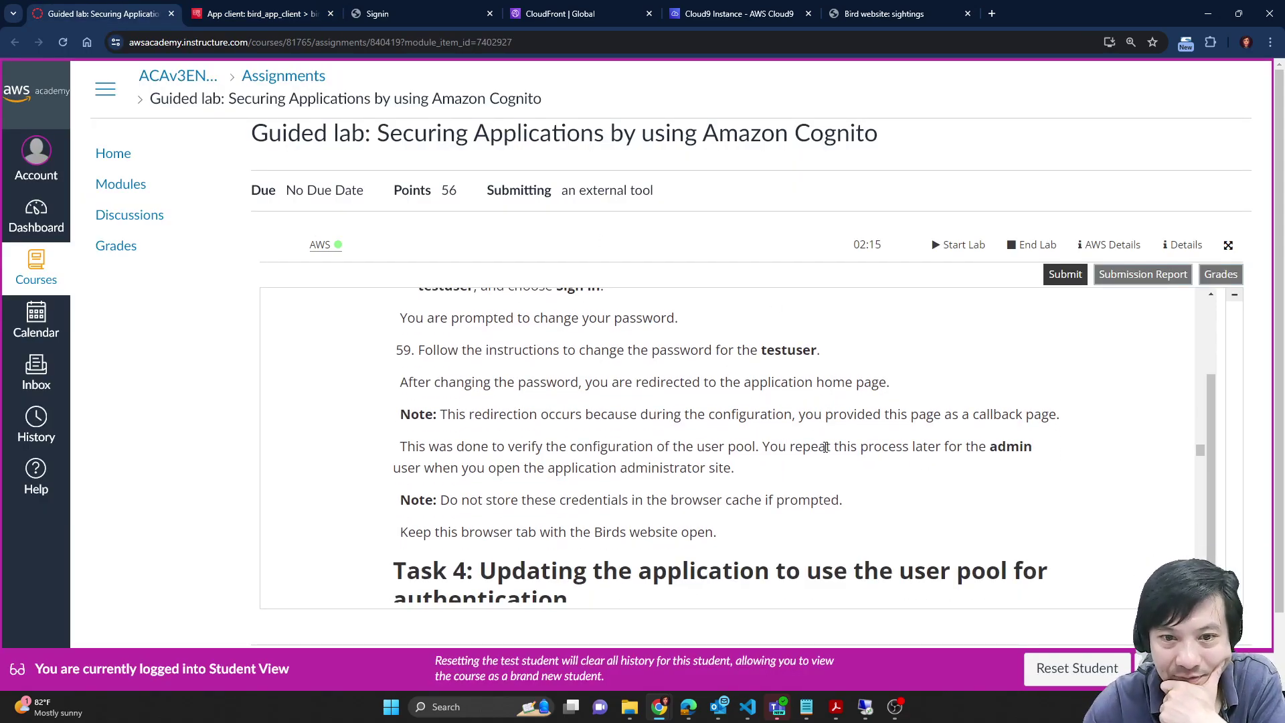
scroll(825, 447, "up", 1)
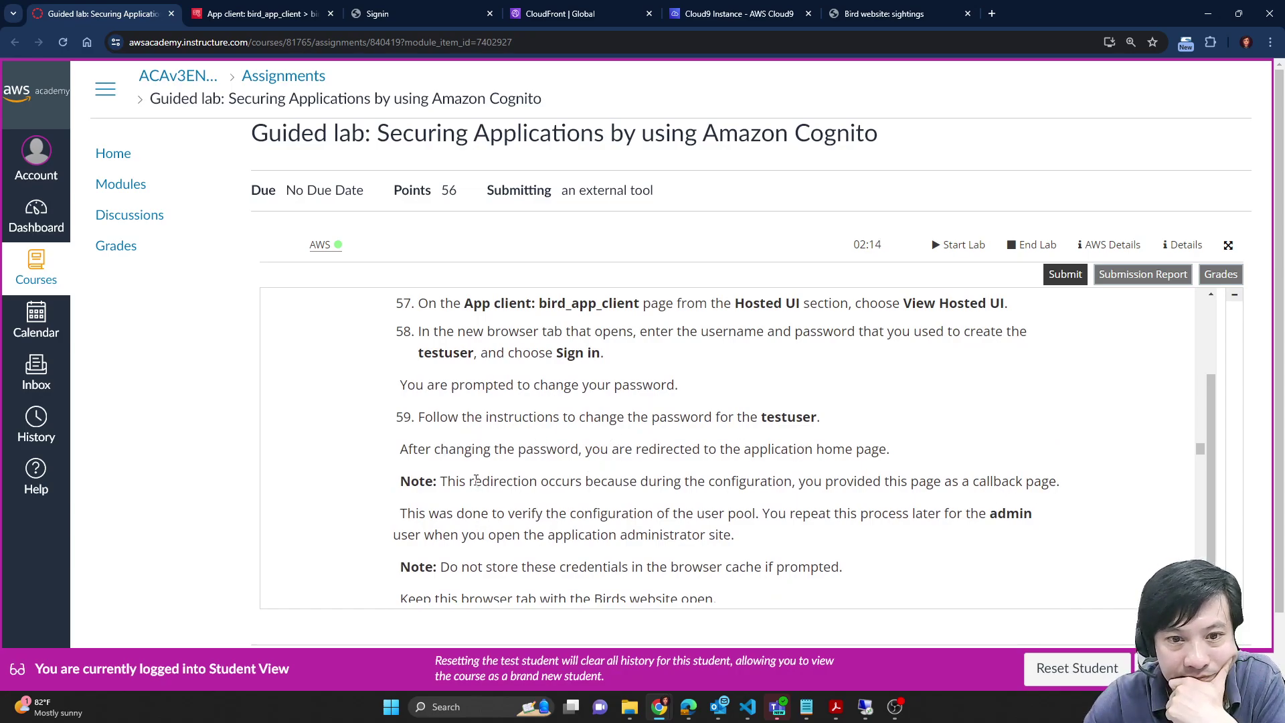
scroll(478, 480, "up", 1)
scroll(533, 456, "down", 1)
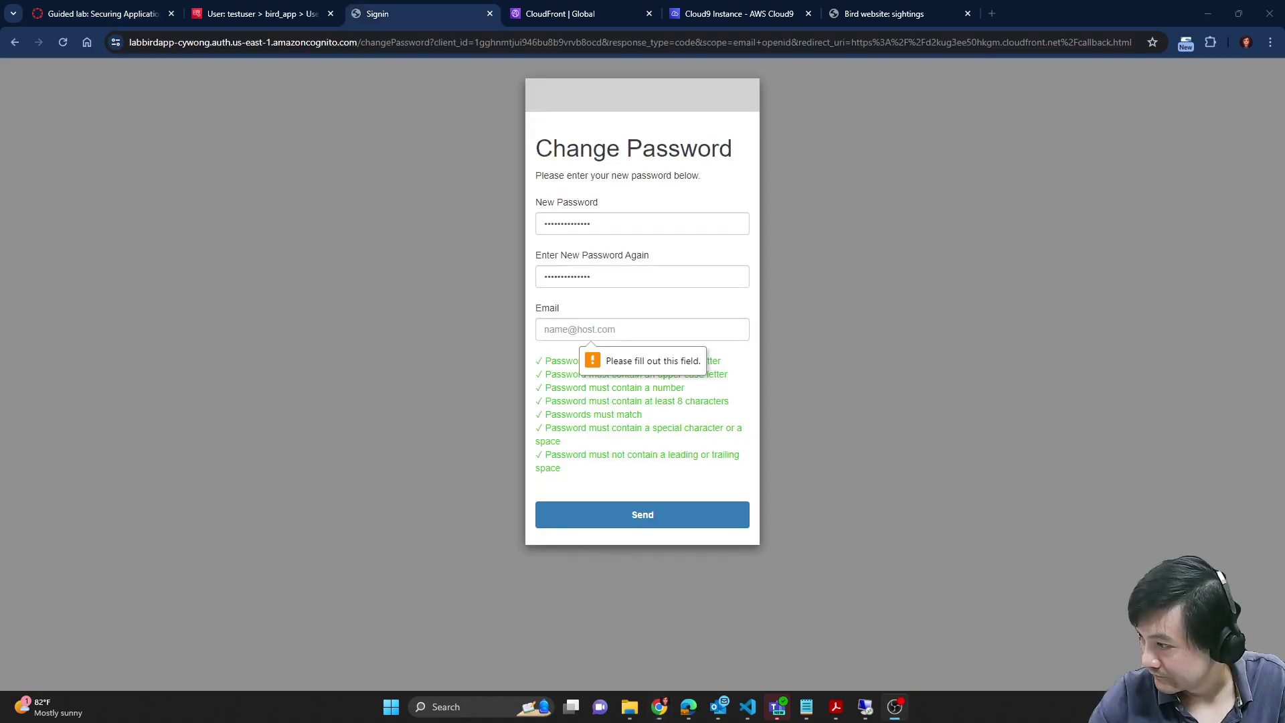
Step: Fill in an e-mail address in the Email field and send the password change
left_click(667, 329)
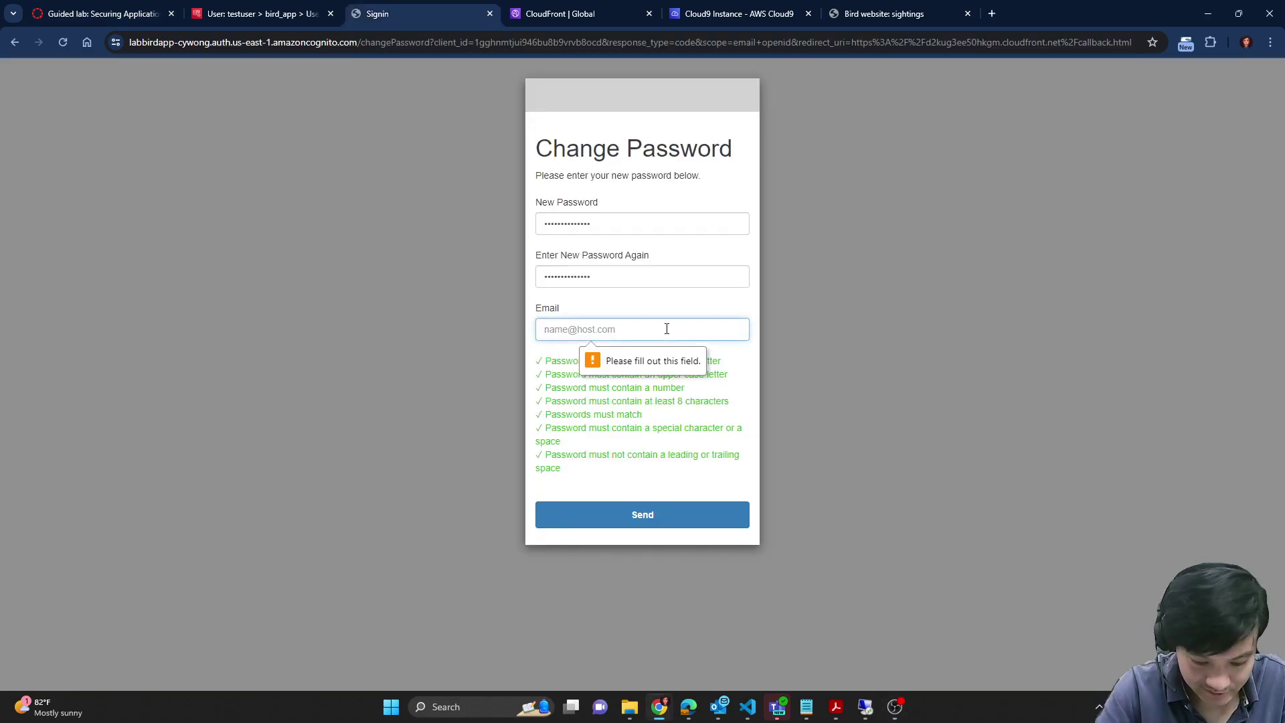
type("name@ho")
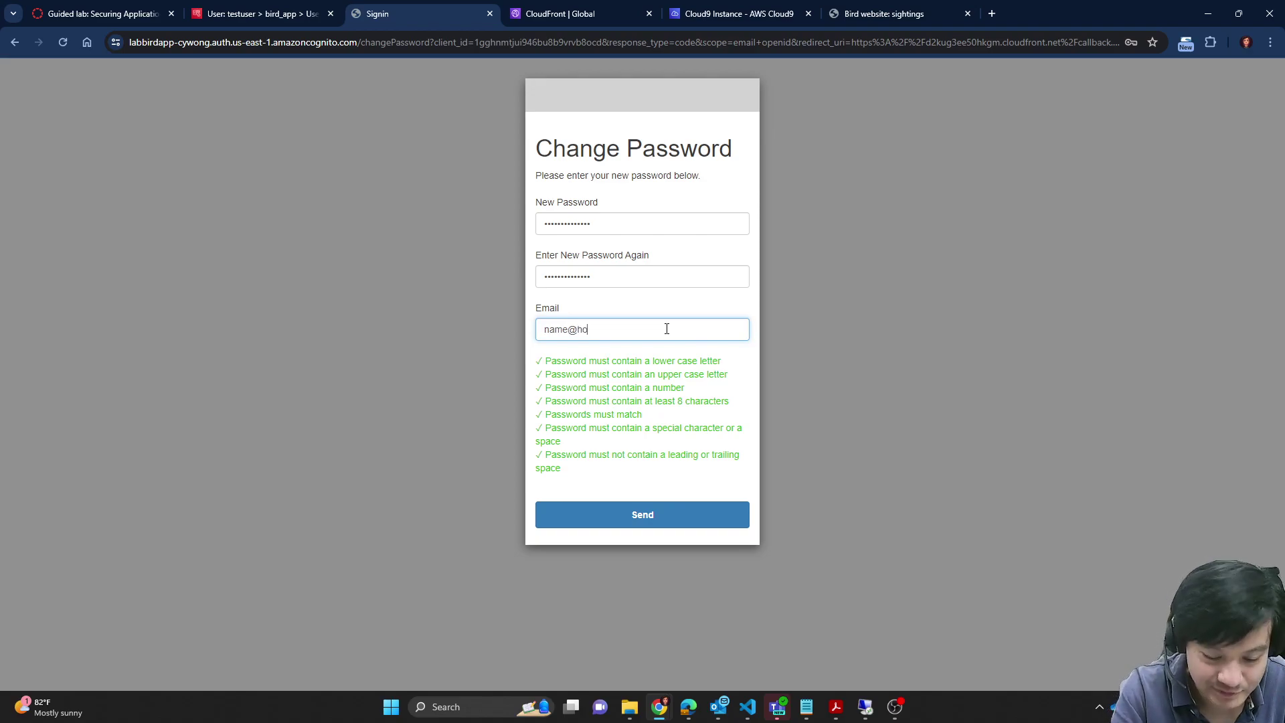
type("st.com")
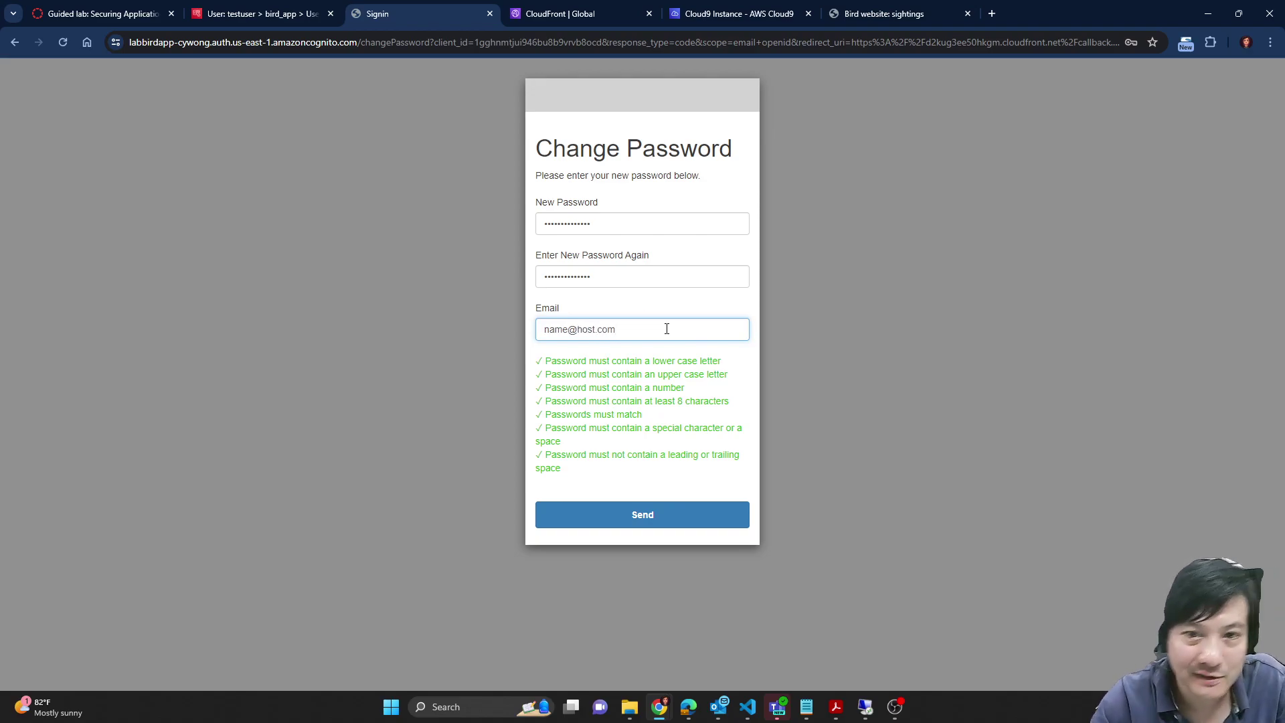
left_click(699, 516)
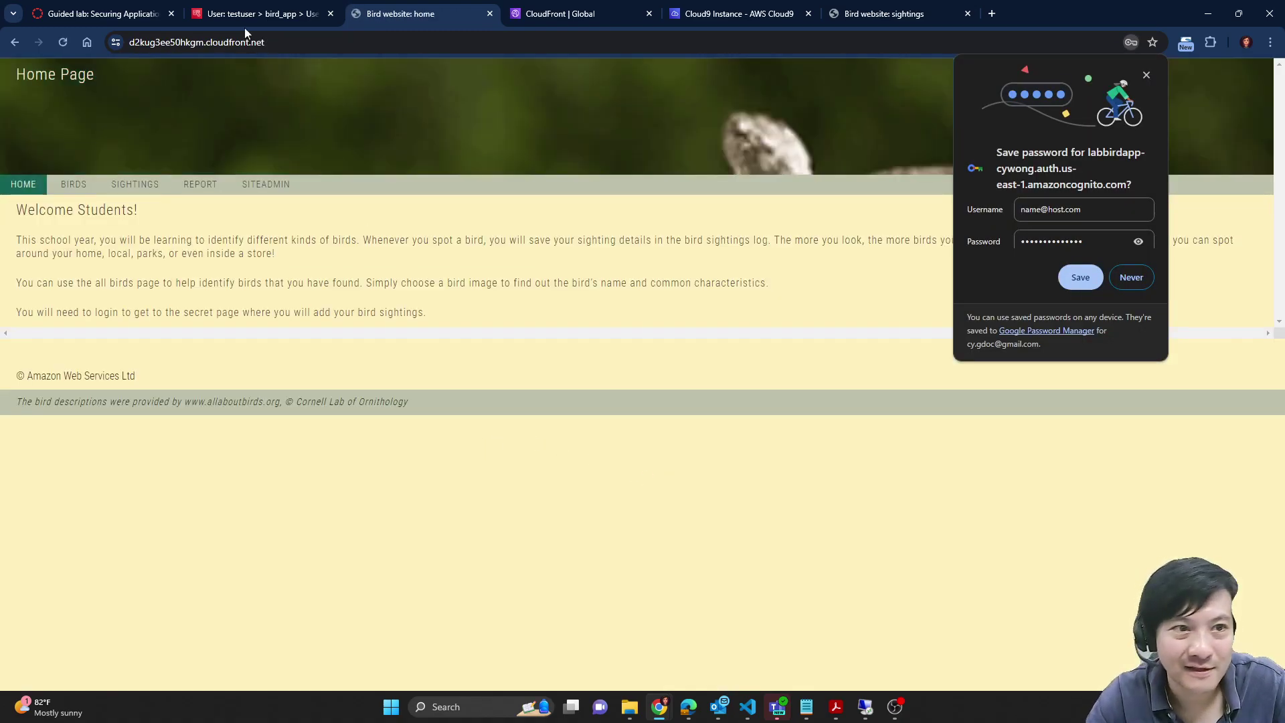
left_click(259, 9)
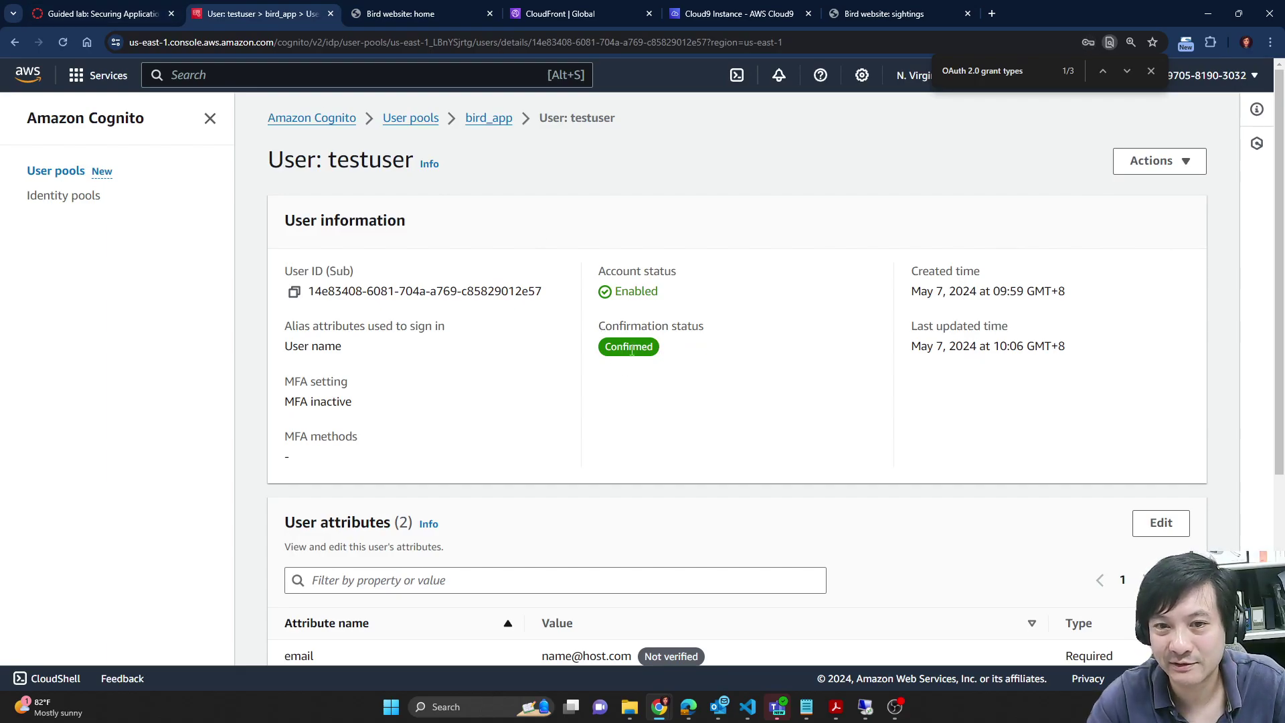
Step: Reopen the bird_app user pool to confirm testuser is Confirmed and admin still needs a password change
left_click(411, 118)
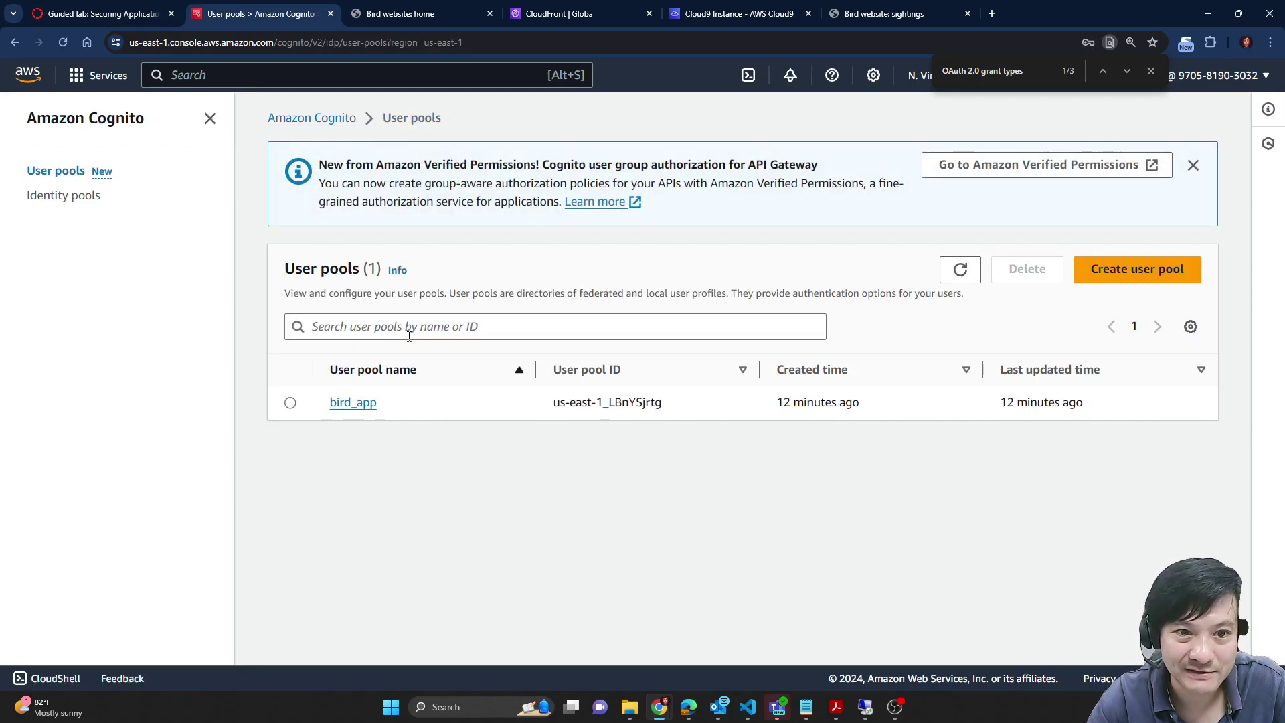
left_click(347, 404)
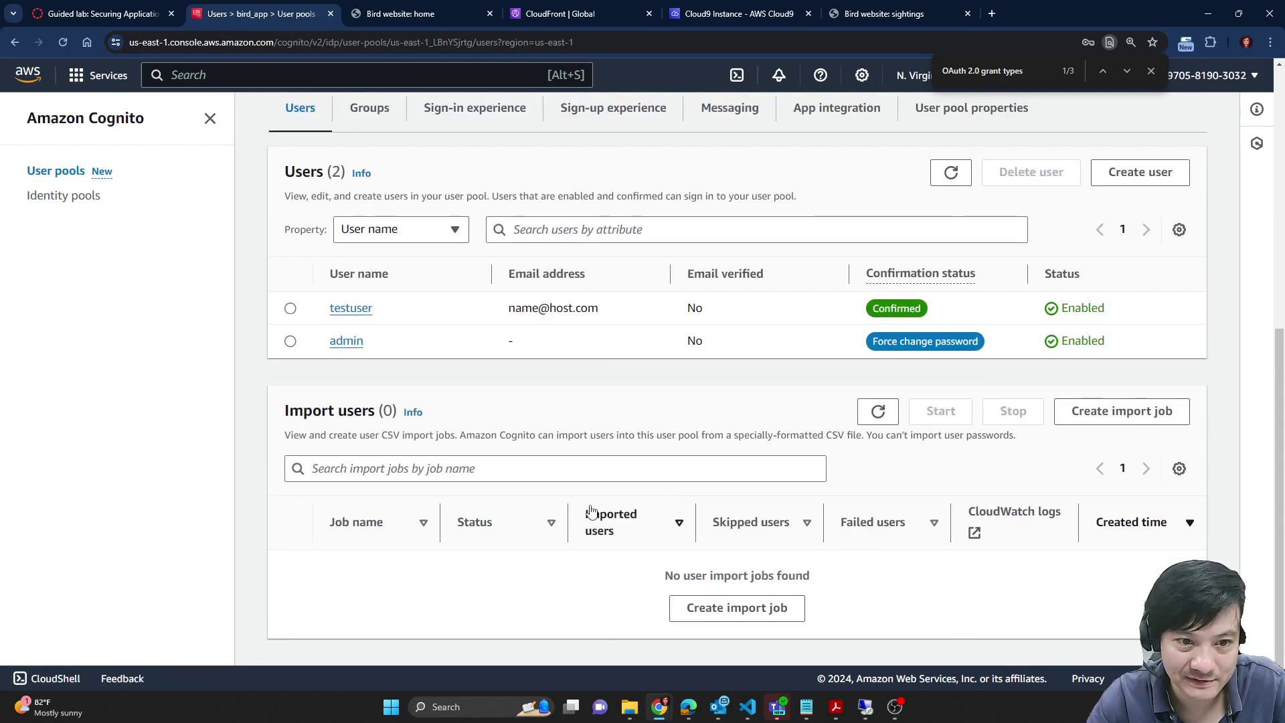
scroll(431, 279, "up", 7)
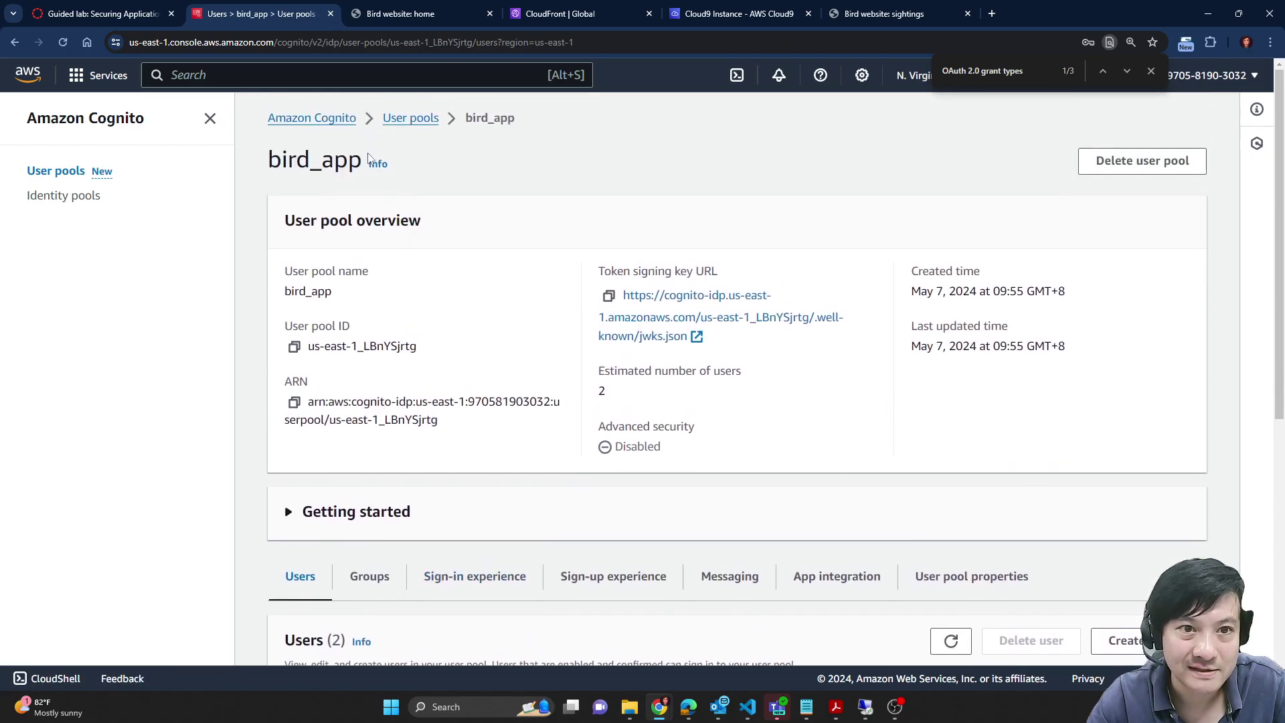
left_click(392, 118)
left_click(362, 404)
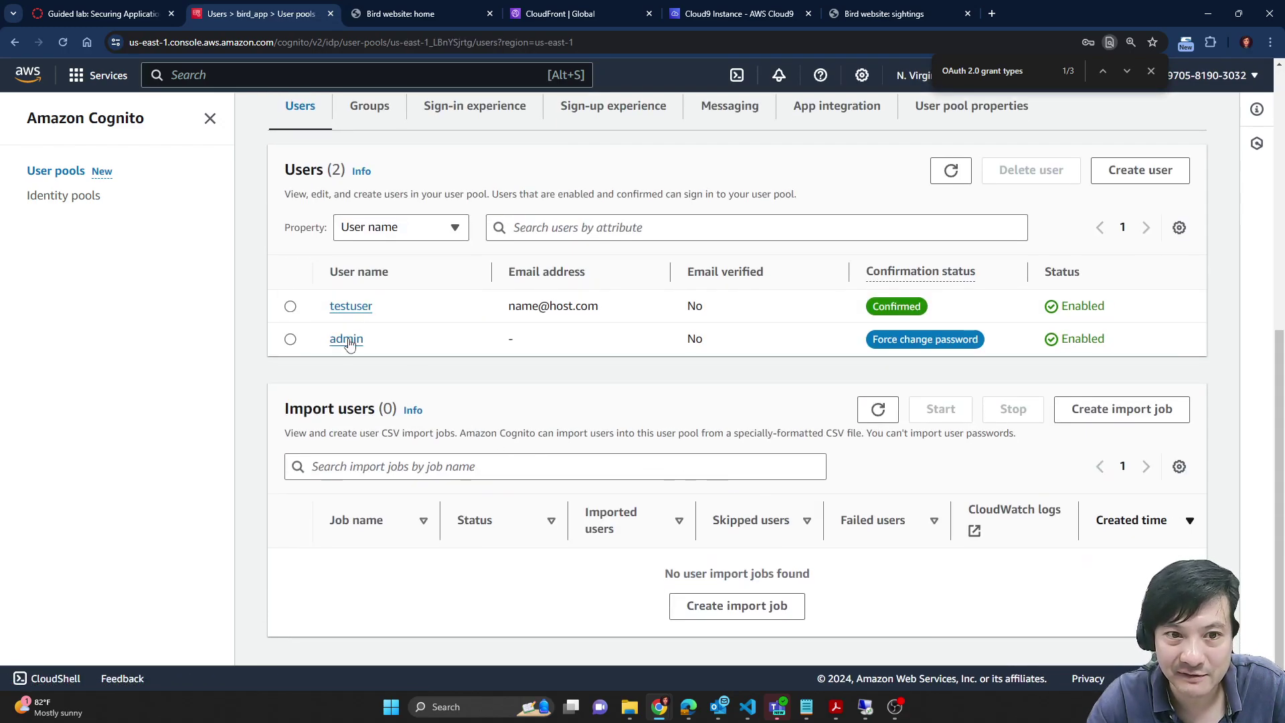
left_click(73, 175)
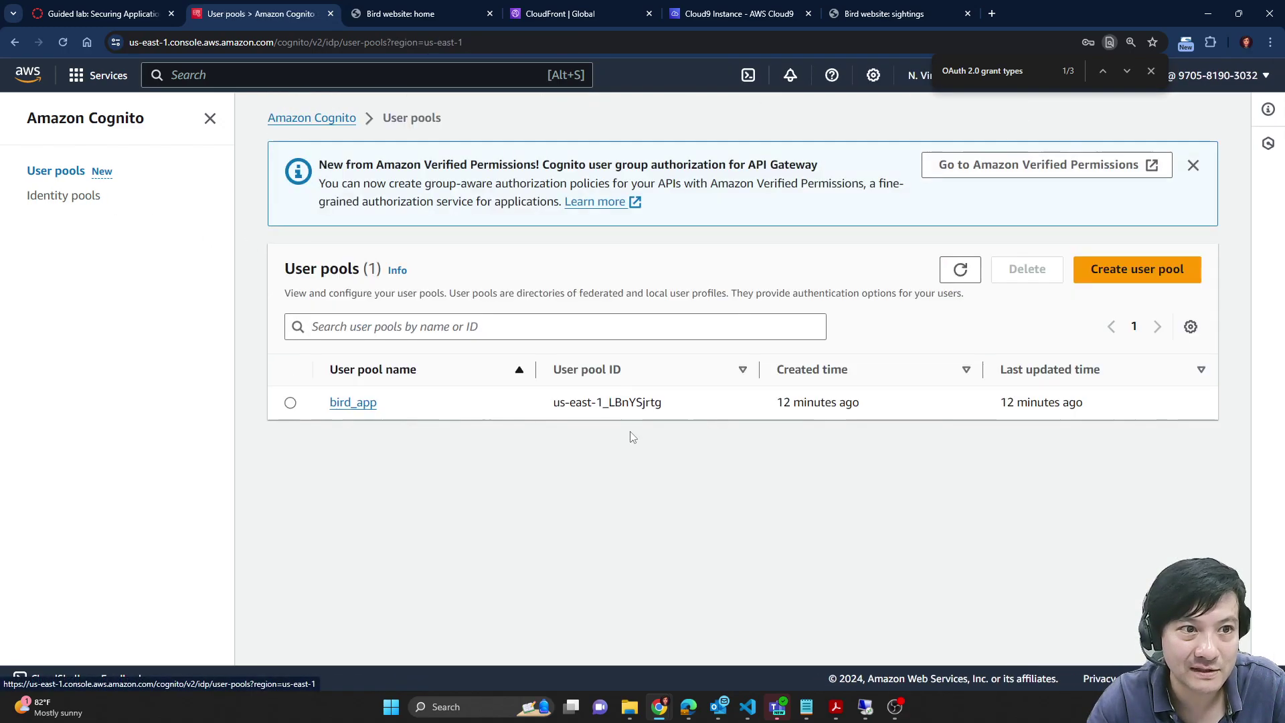
left_click(365, 405)
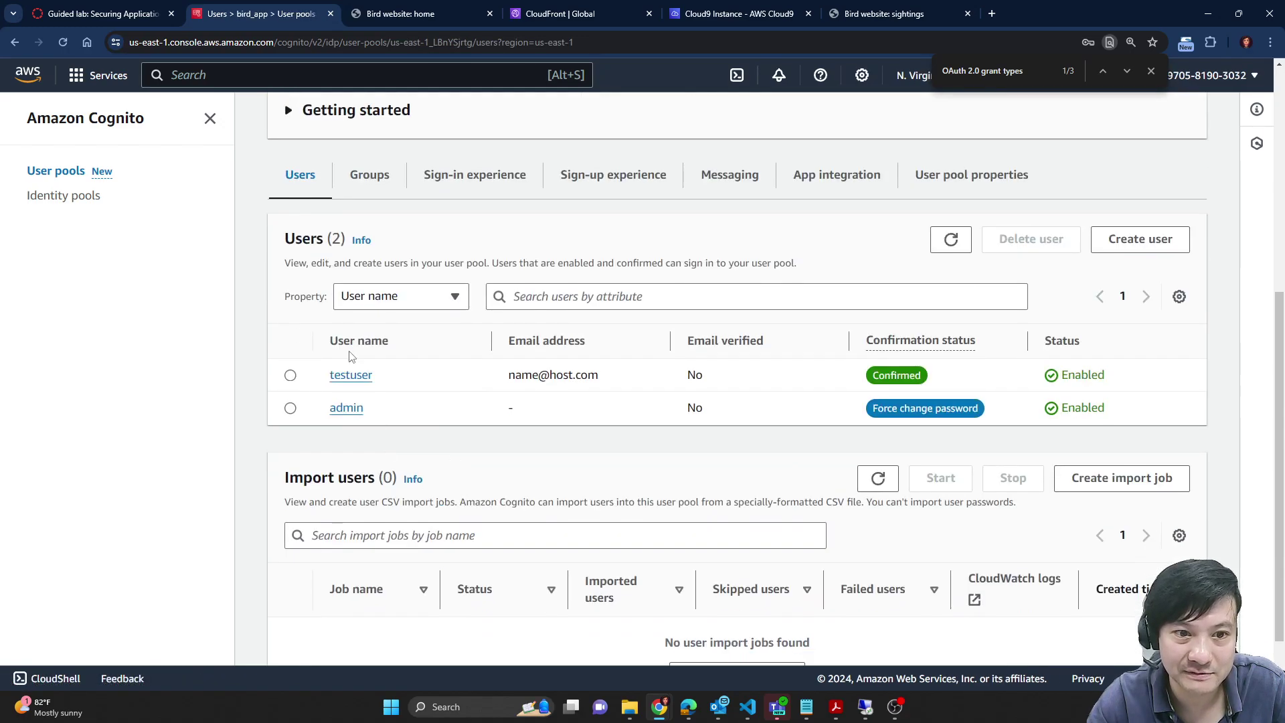
scroll(736, 525, "down", 1)
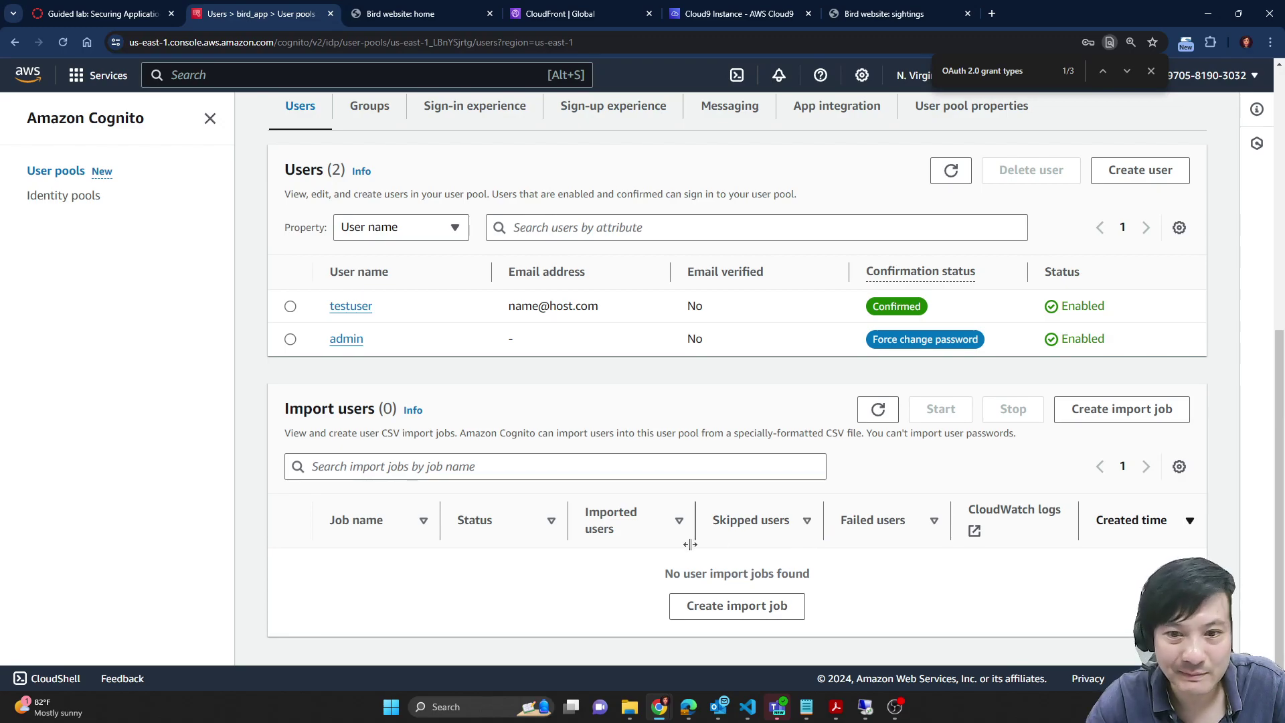
scroll(837, 619, "up", 2)
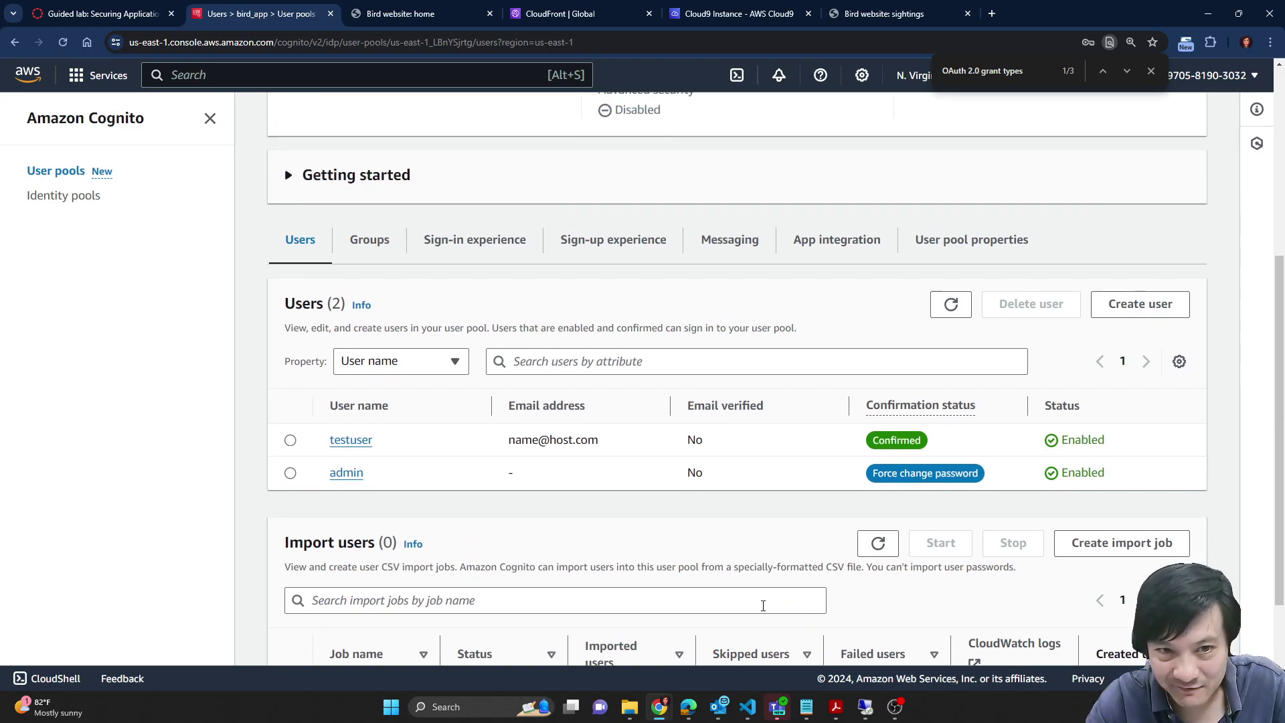
Step: Review the bird_app_client app client details under App integration, then return to the lab instructions
left_click(827, 240)
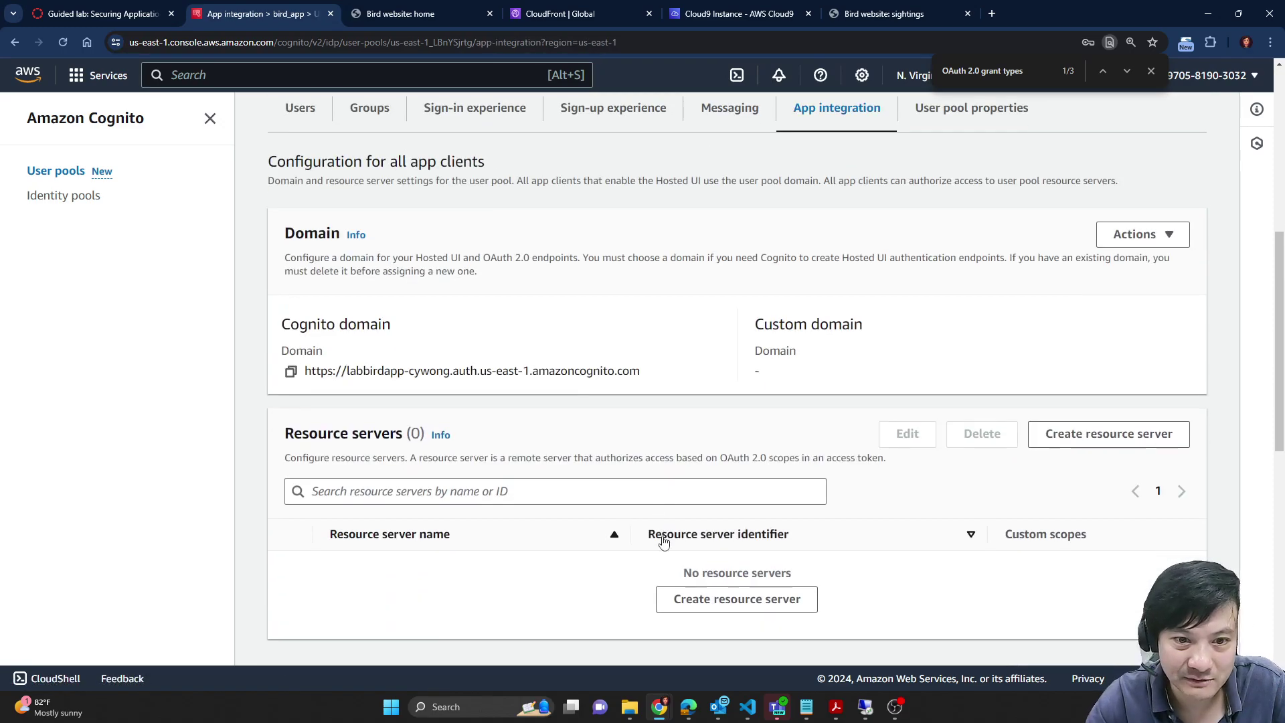
scroll(664, 542, "down", 8)
left_click(393, 624)
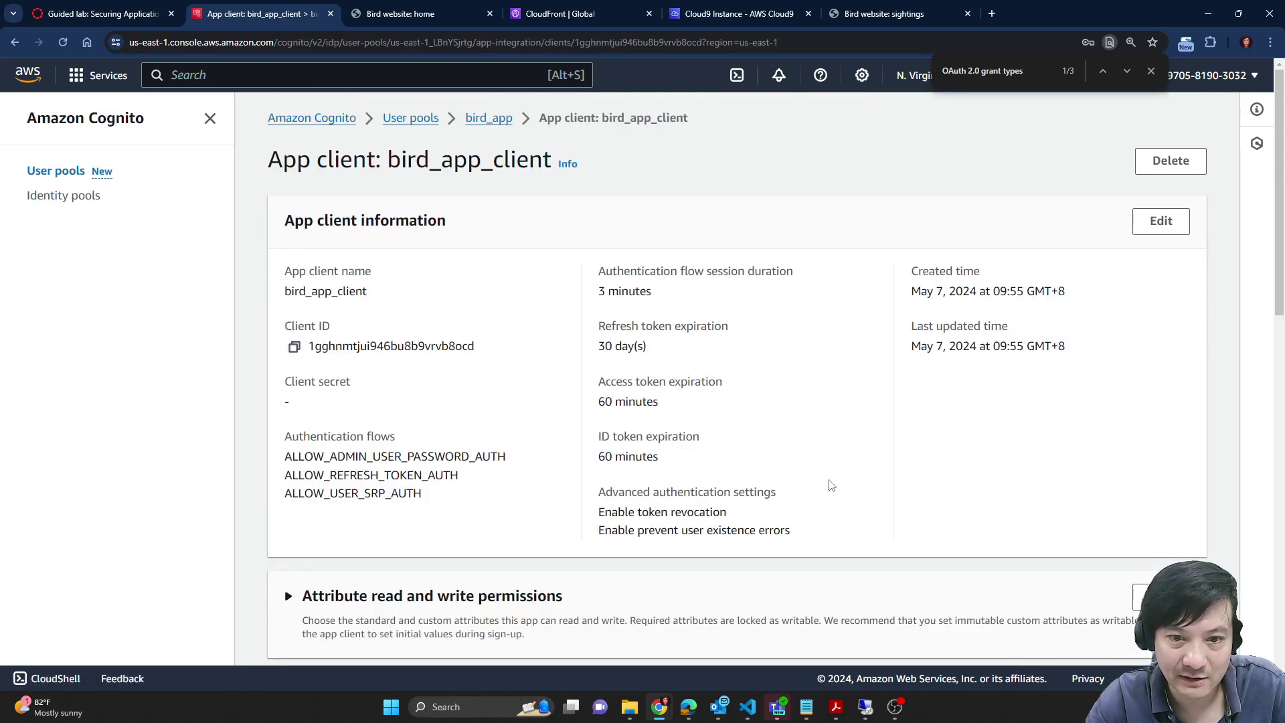
scroll(831, 484, "down", 12)
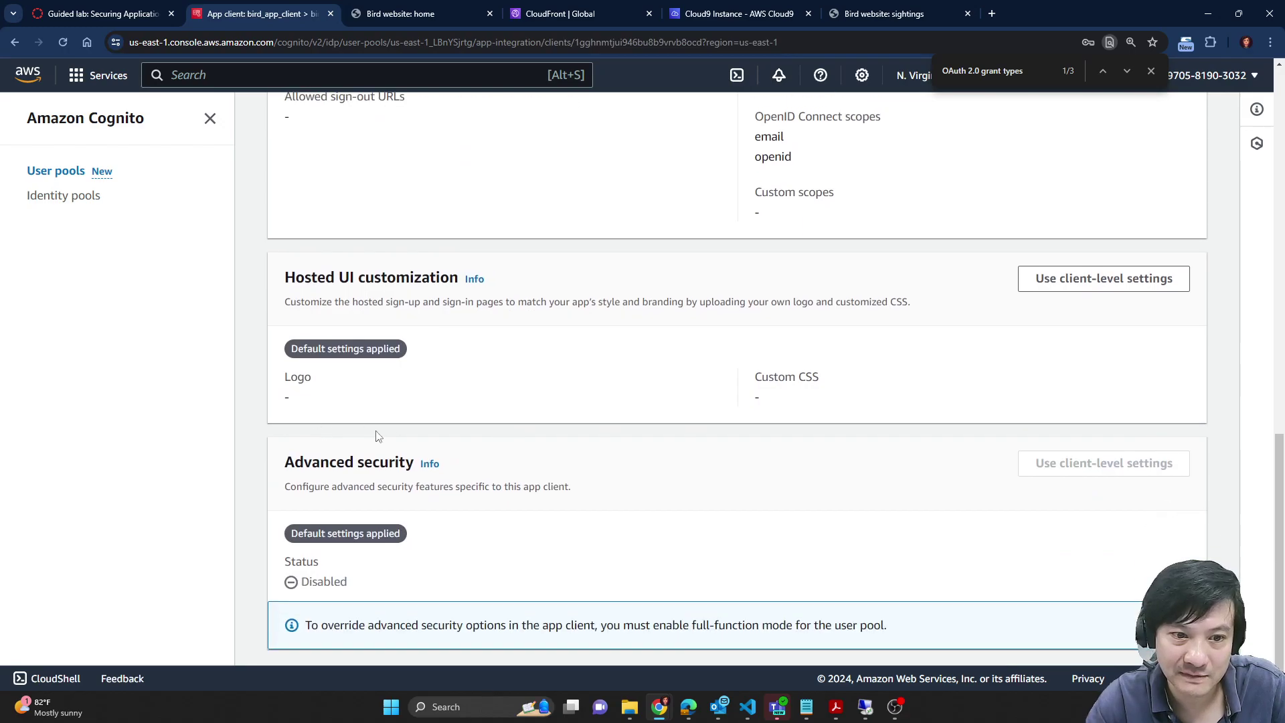
scroll(496, 529, "up", 5)
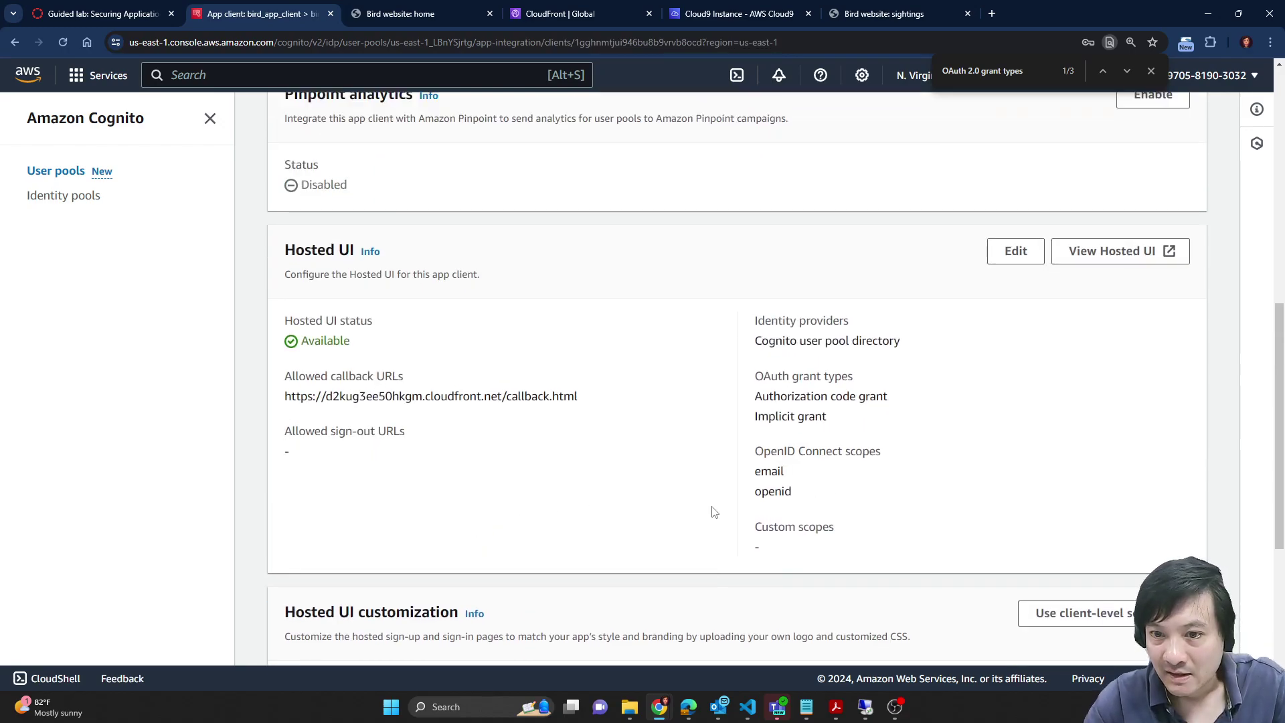
scroll(681, 508, "up", 4)
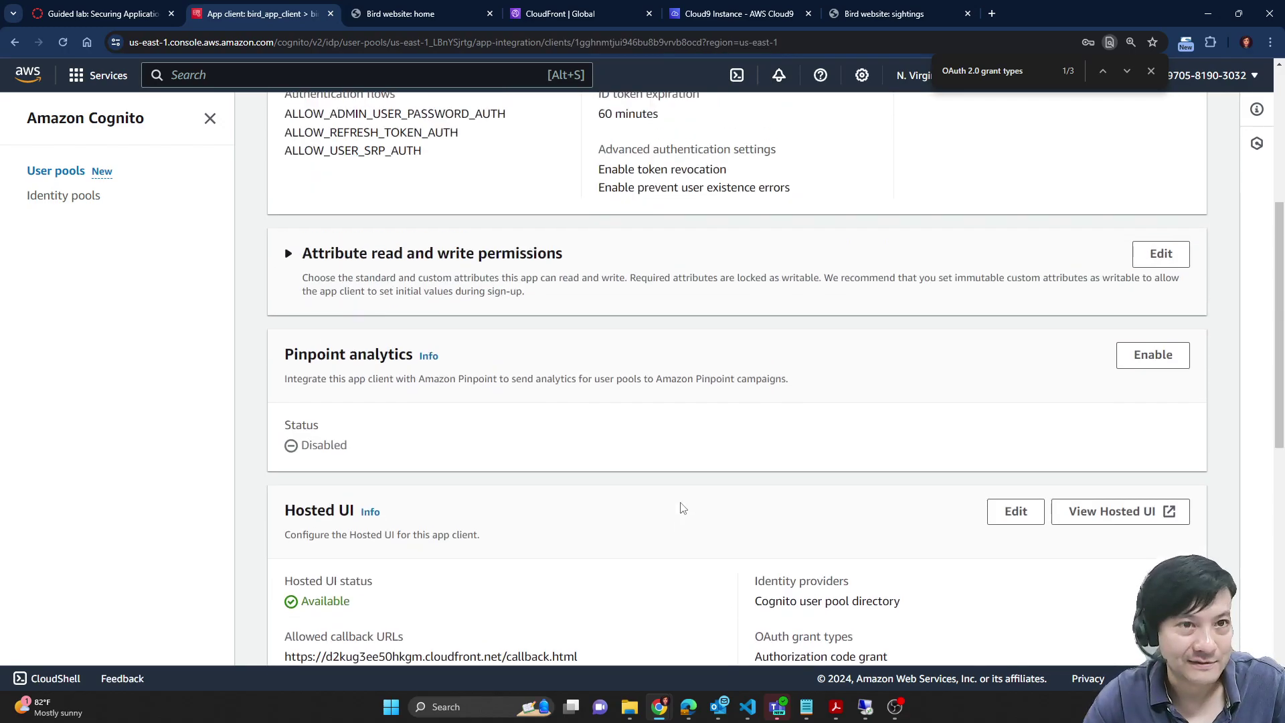
key("ctrl+shift+Tab")
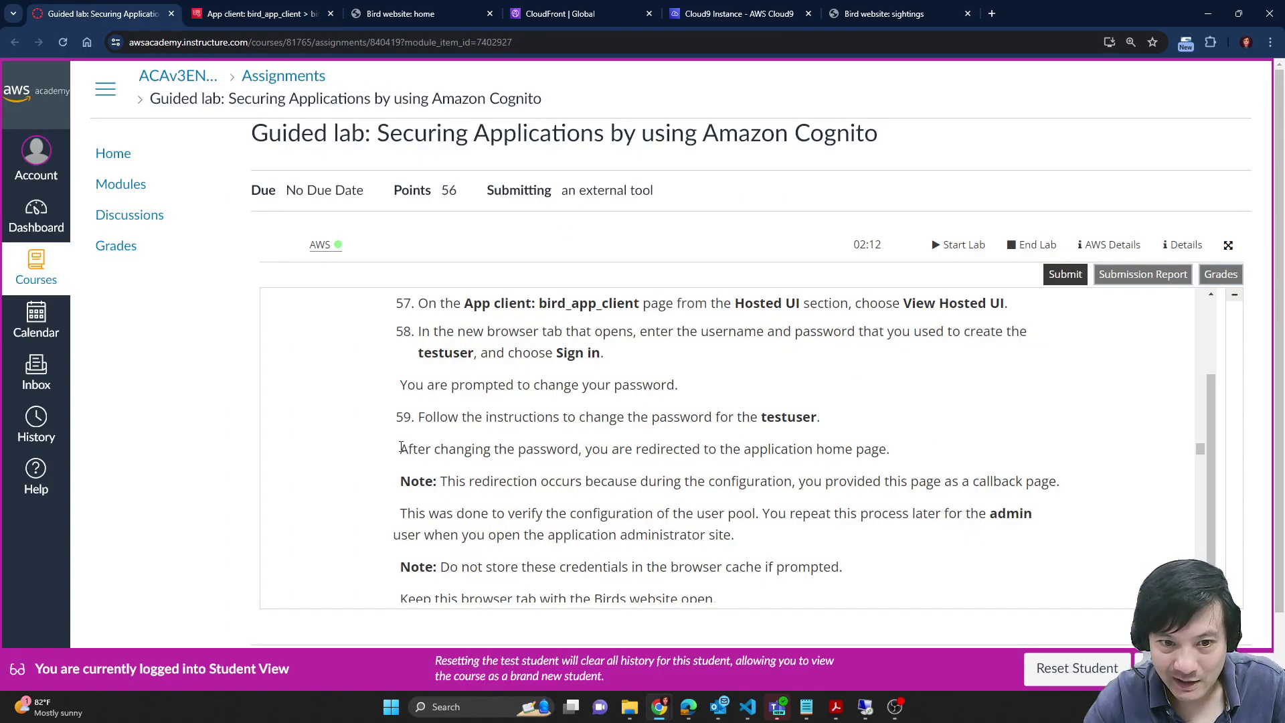
Step: Read the lab notes on the redirect after a password change and on the admin user
left_click_drag(401, 447, 1069, 482)
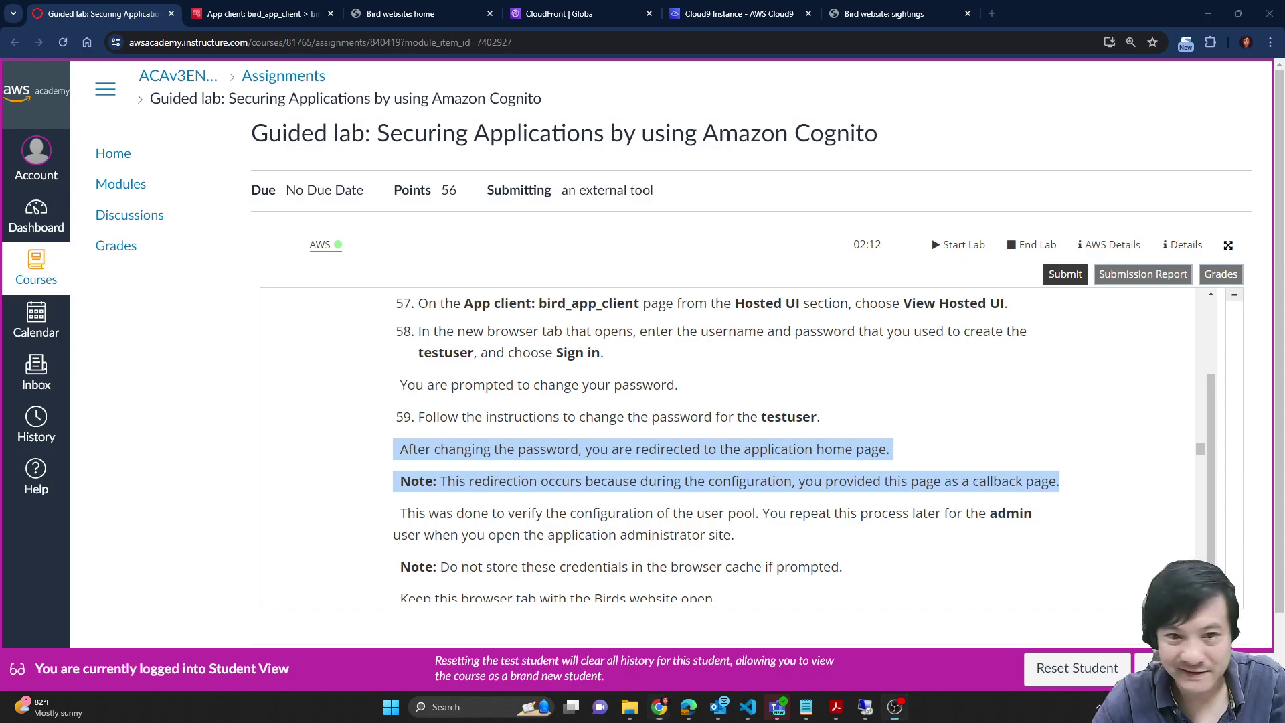
left_click(620, 438)
scroll(620, 438, "down", 1)
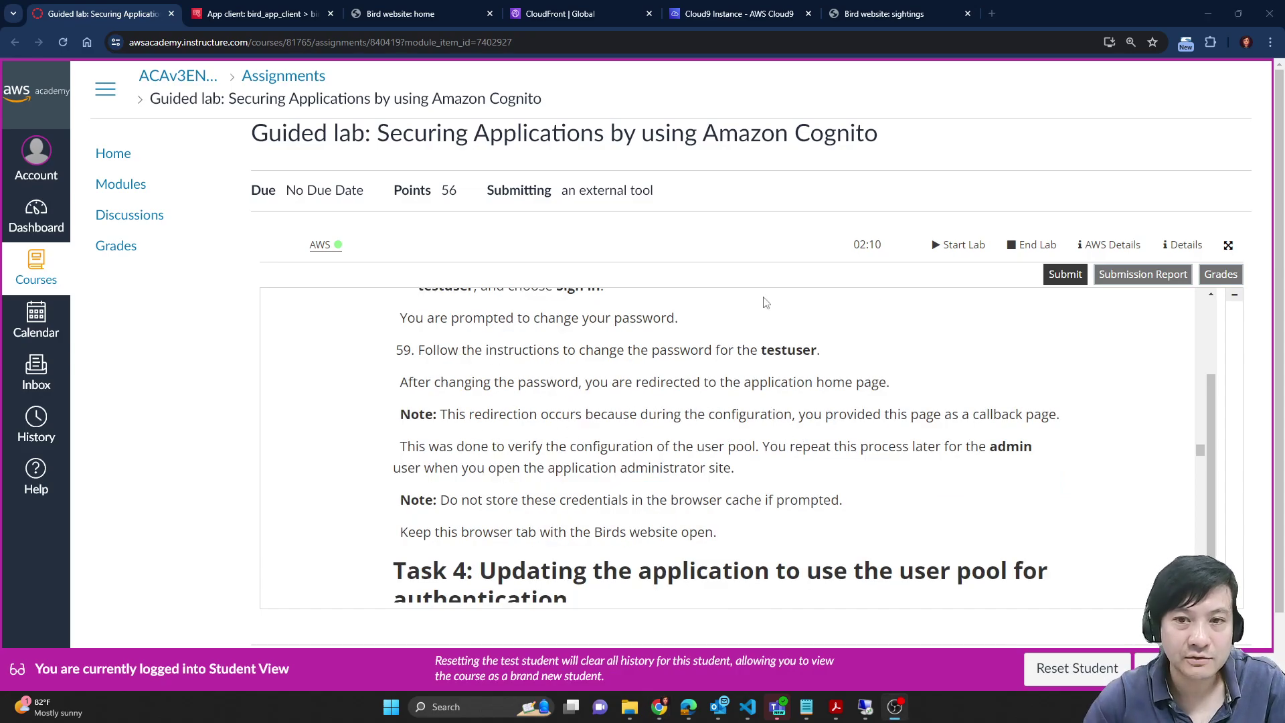
double_click(1010, 448)
left_click(429, 8)
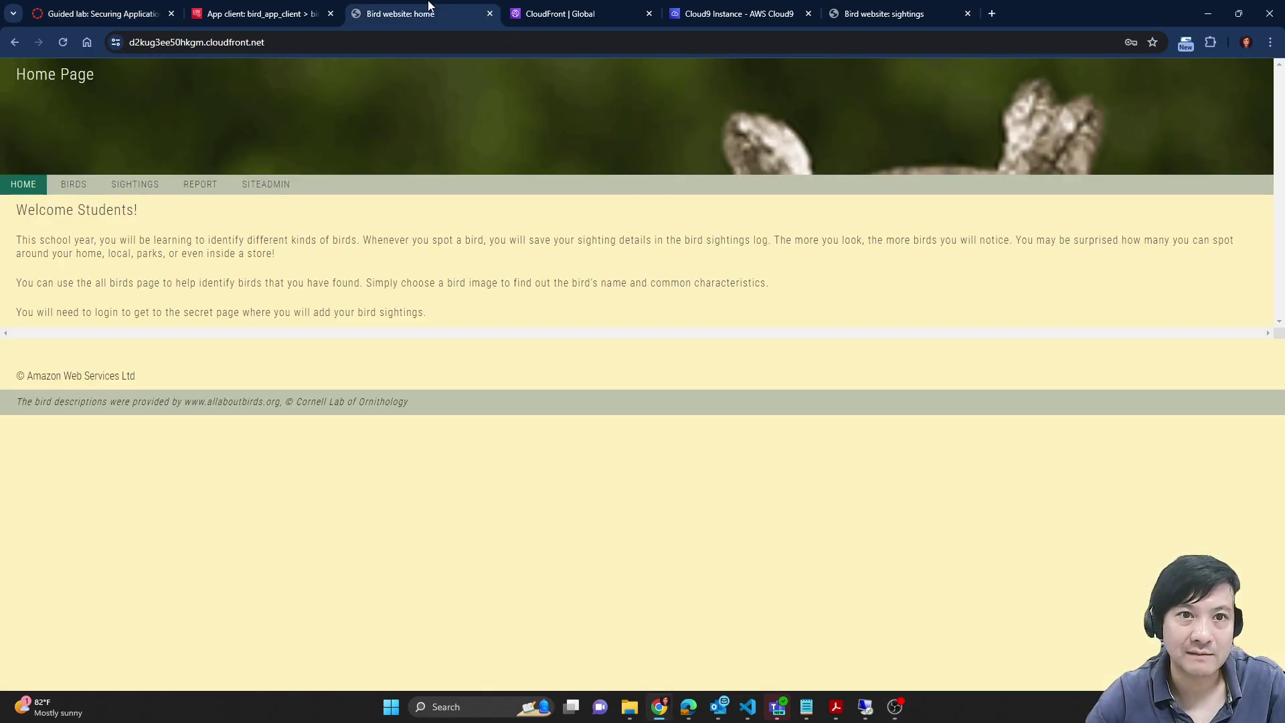
Step: Try the SITEADMIN, REPORT, BIRDS and SIGHTINGS pages to confirm each requires a login
left_click(270, 184)
left_click(182, 178)
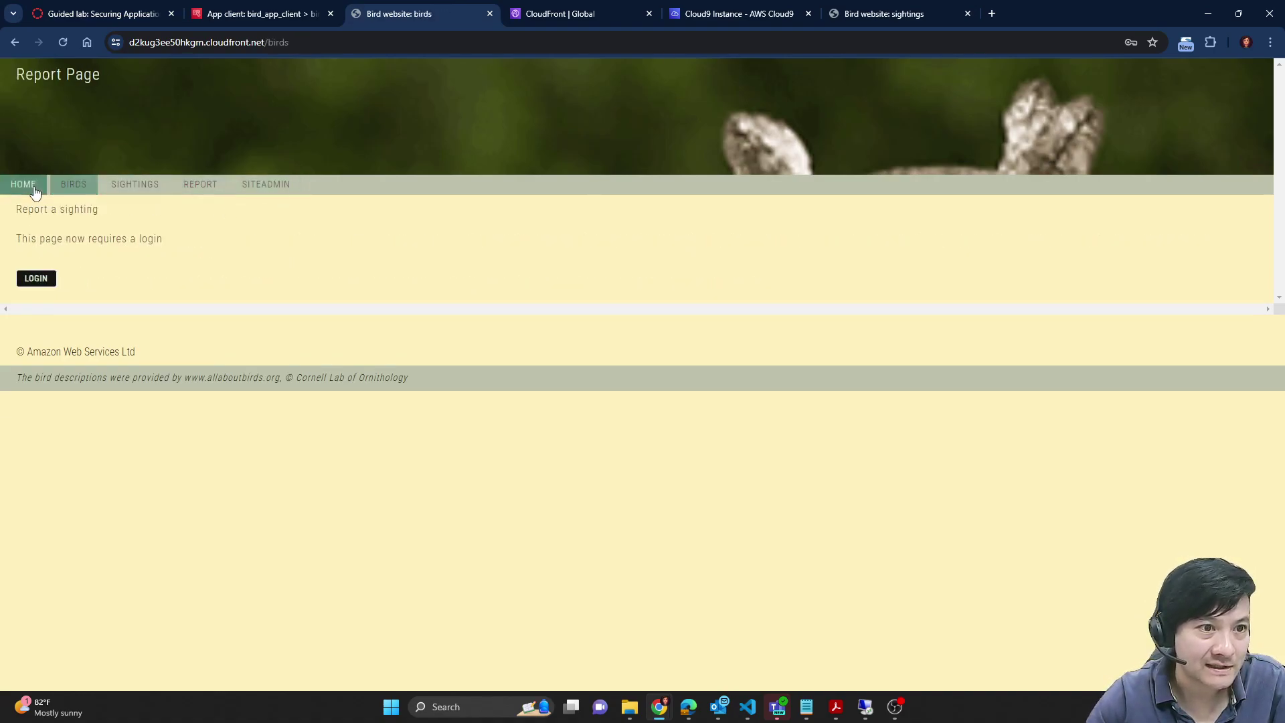
left_click(74, 184)
left_click(158, 188)
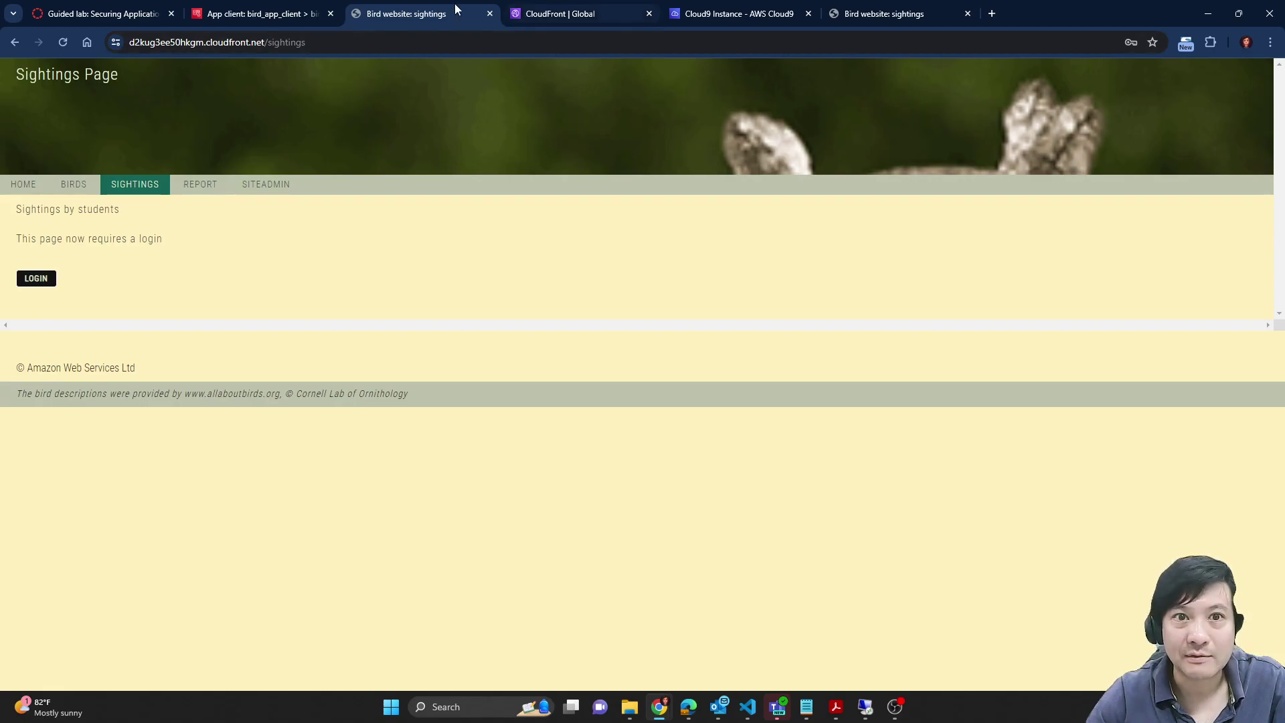
Step: Go back through the browser history to the Cognito hosted sign-in page
left_click(15, 43)
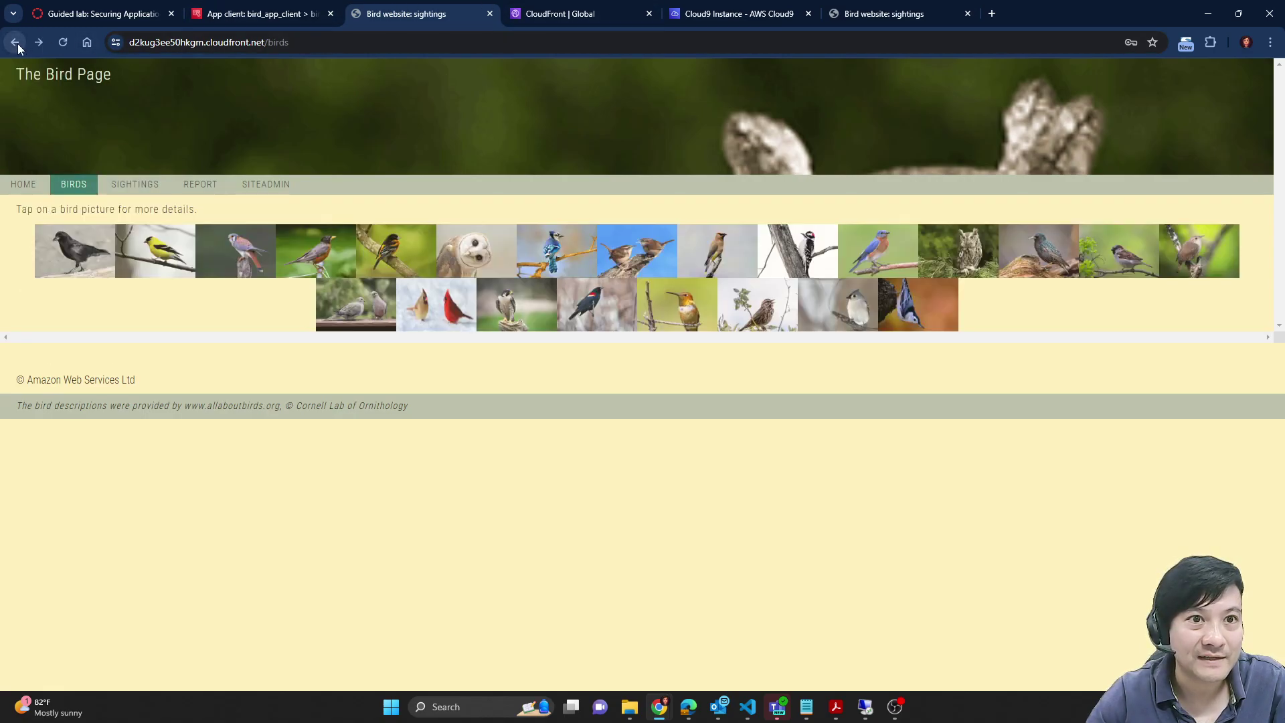
left_click(14, 42)
left_click(15, 43)
left_click(15, 43)
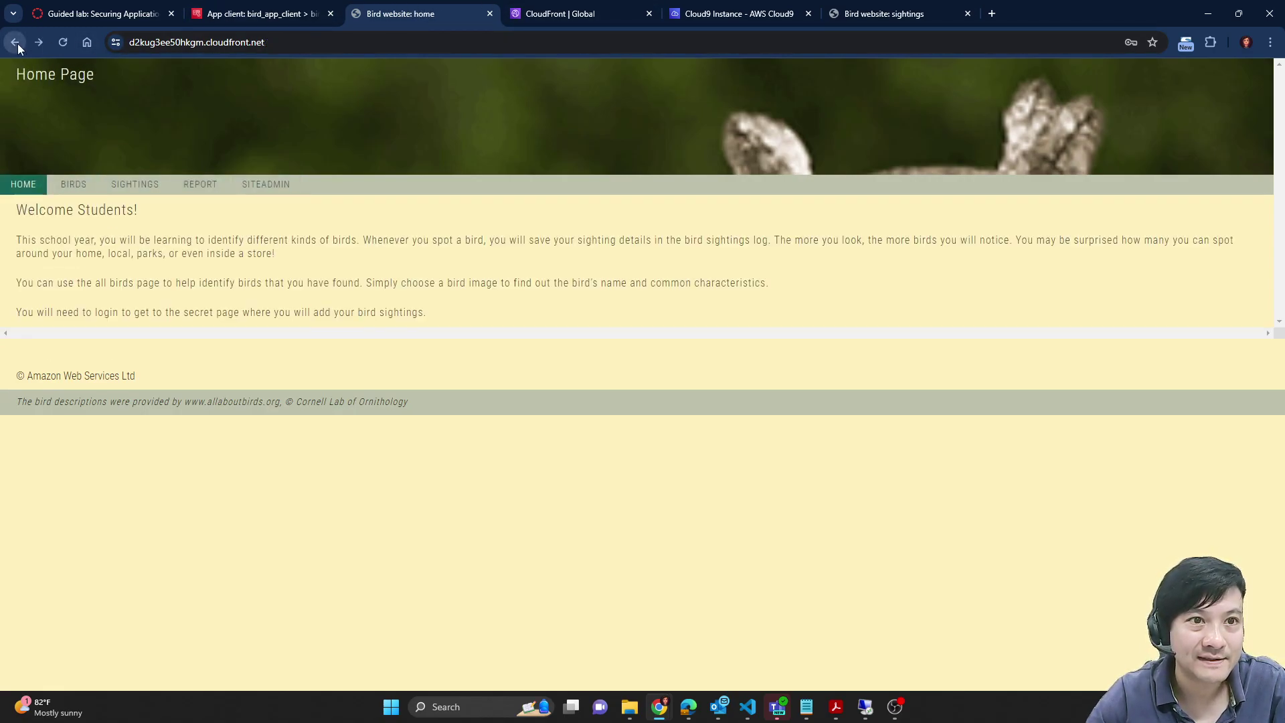
left_click(14, 43)
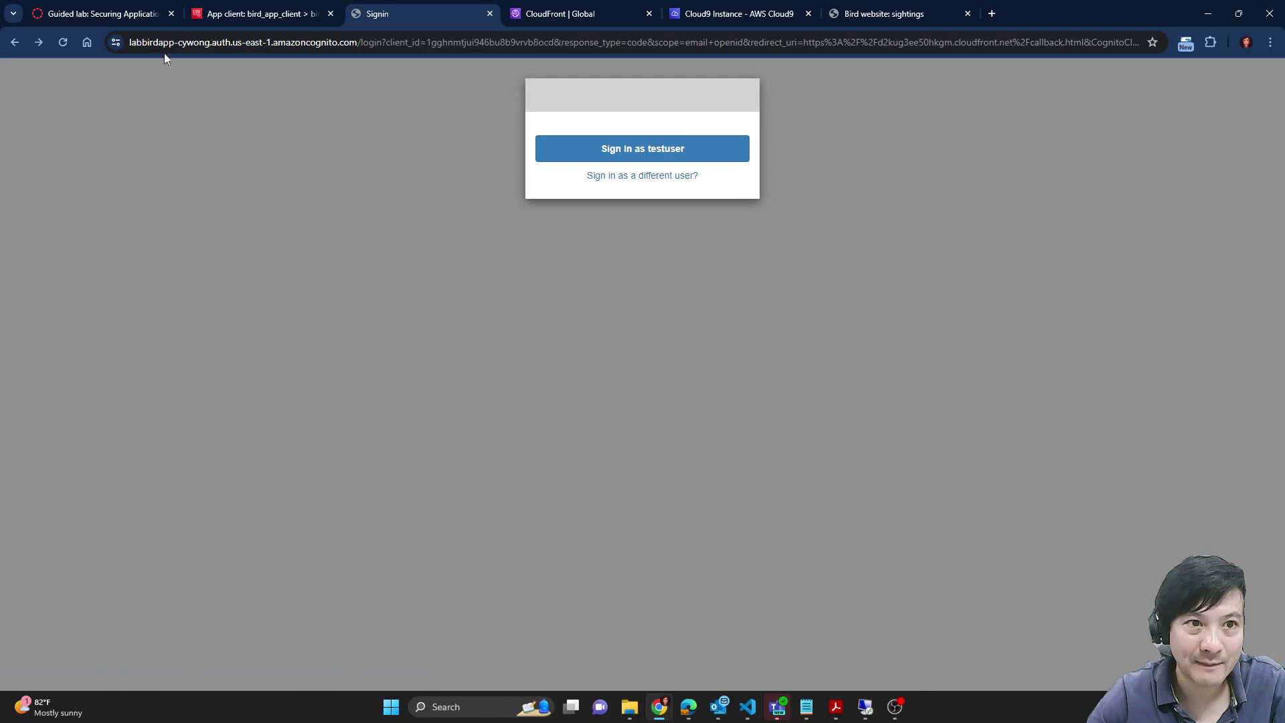
Step: Sign in as a different user, admin, using the password copied from the lab instructions
left_click(632, 179)
left_click(620, 235)
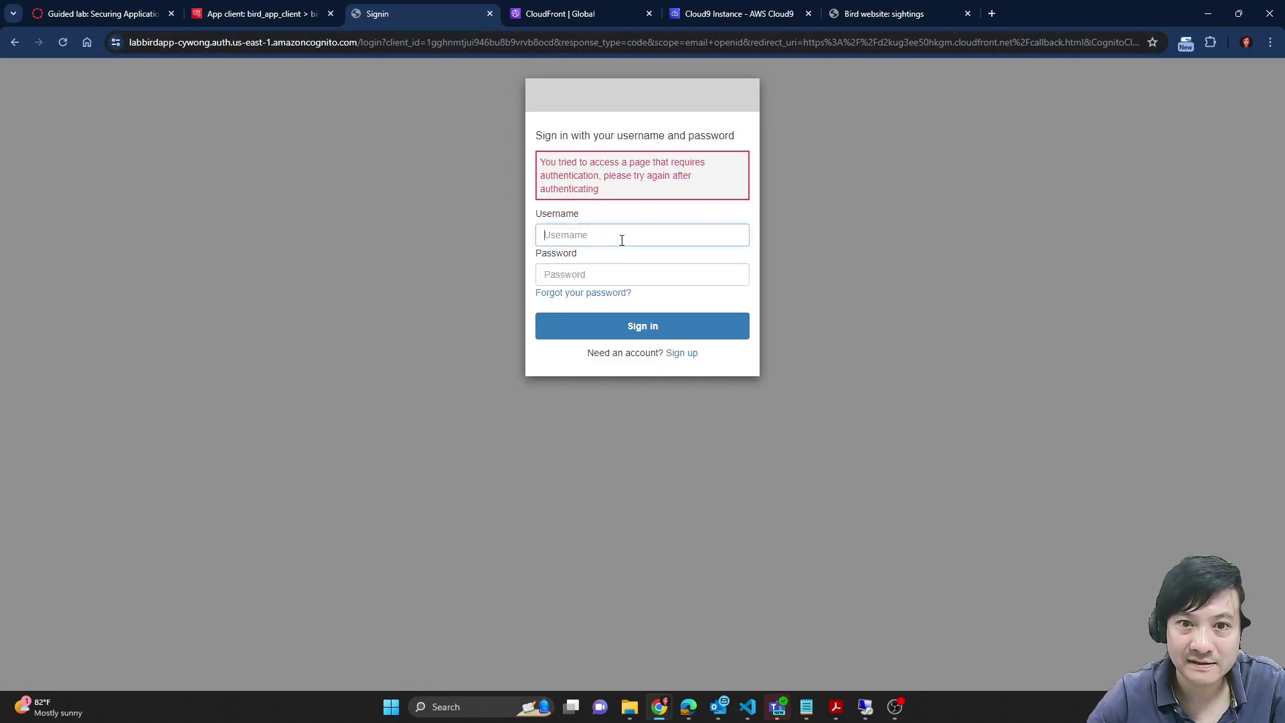
type("admin")
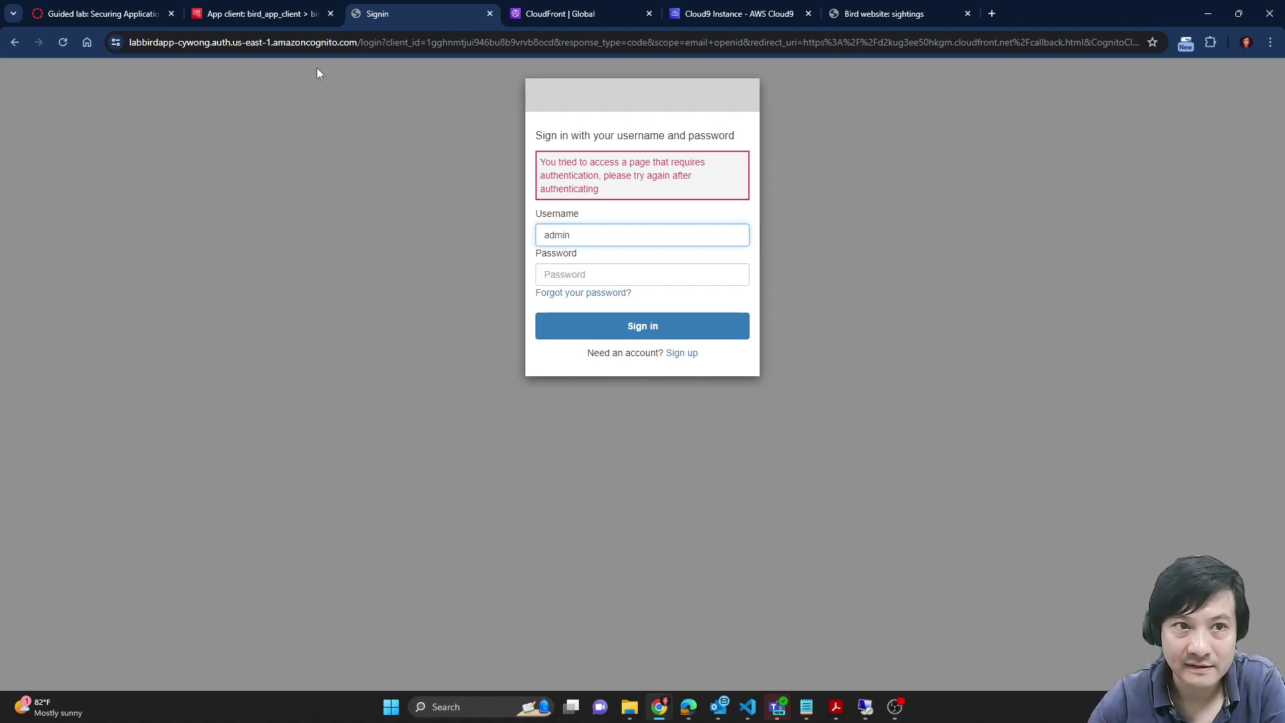
left_click(153, 8)
scroll(504, 446, "up", 6)
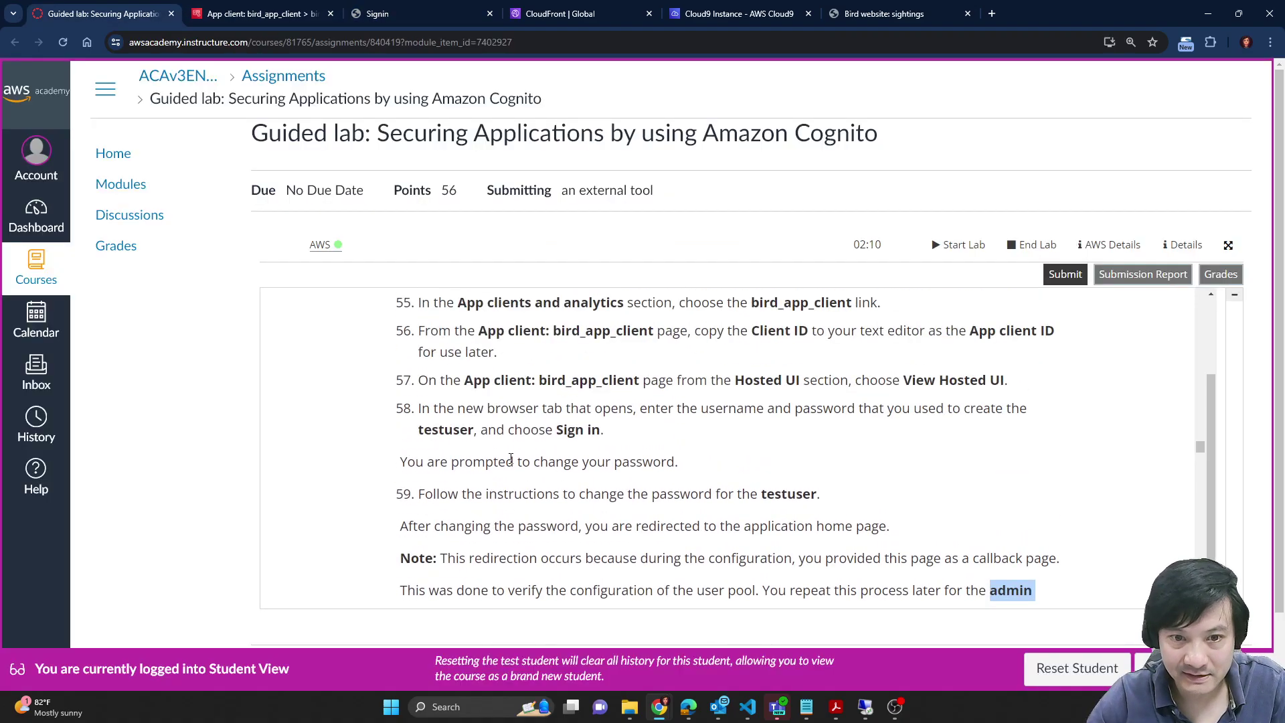
scroll(739, 513, "up", 5)
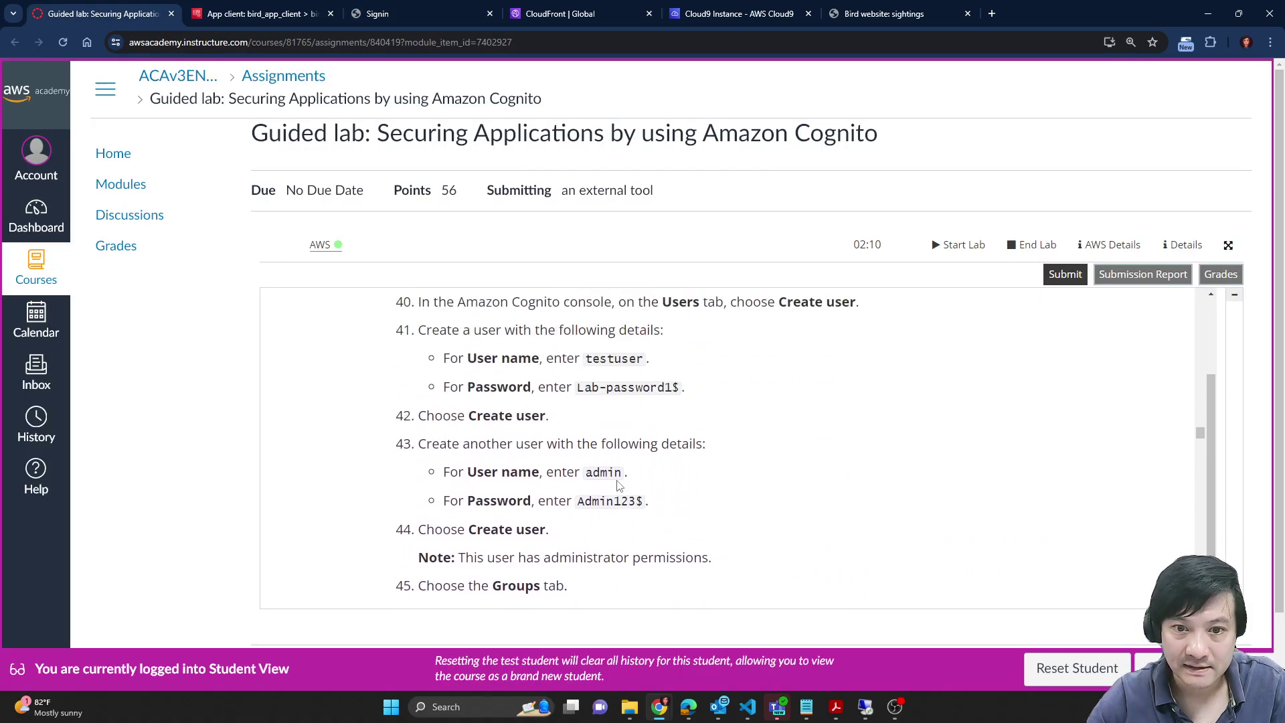
left_click_drag(577, 501, 646, 505)
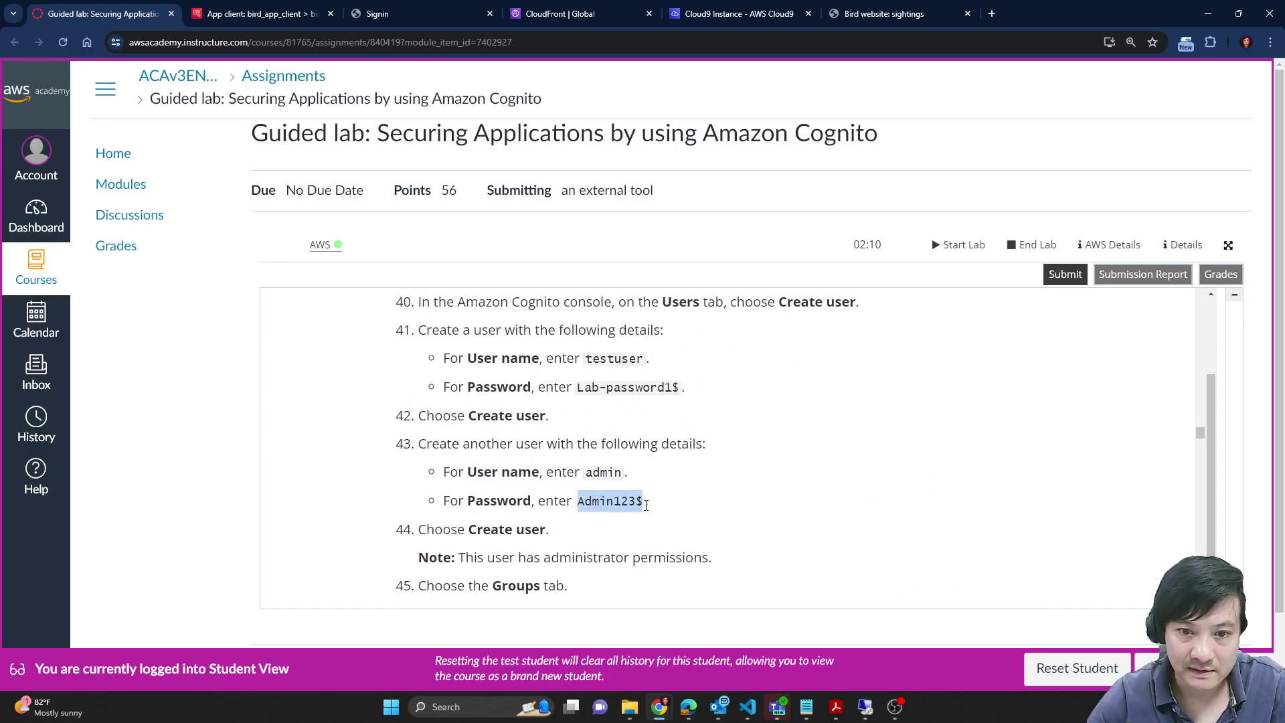
left_click(412, 2)
left_click(604, 279)
key("ctrl+v")
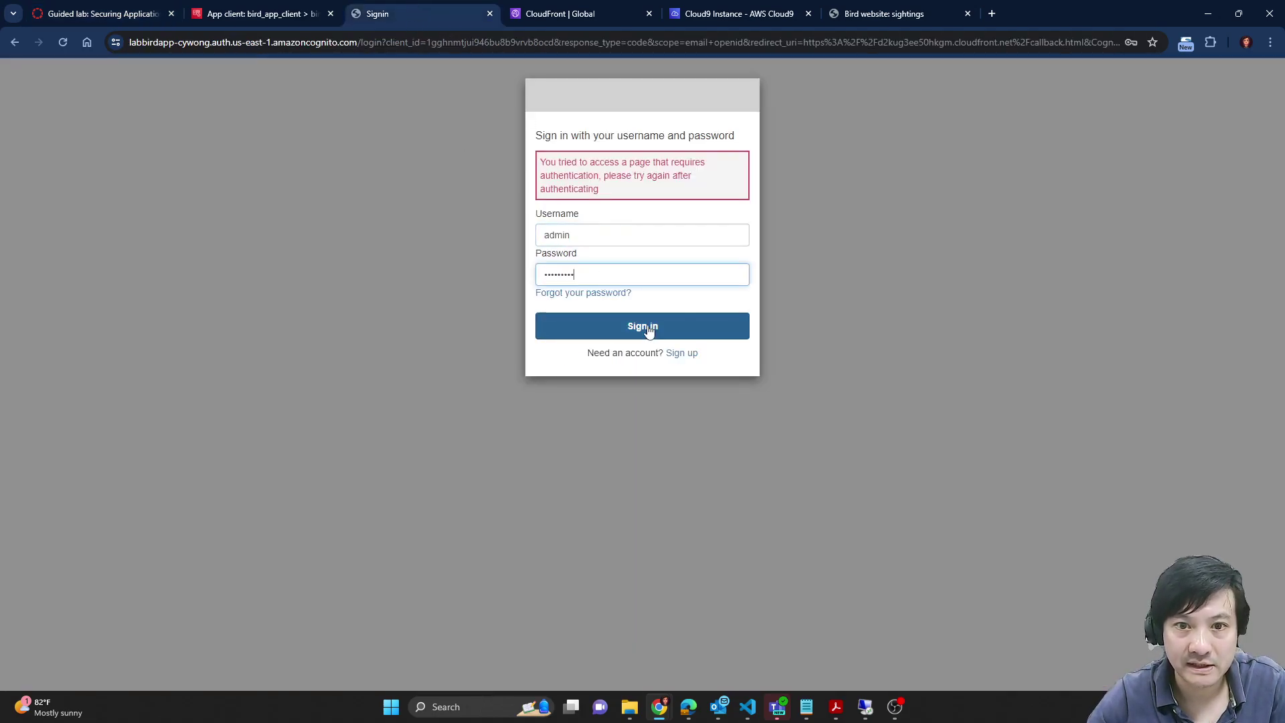
left_click(646, 328)
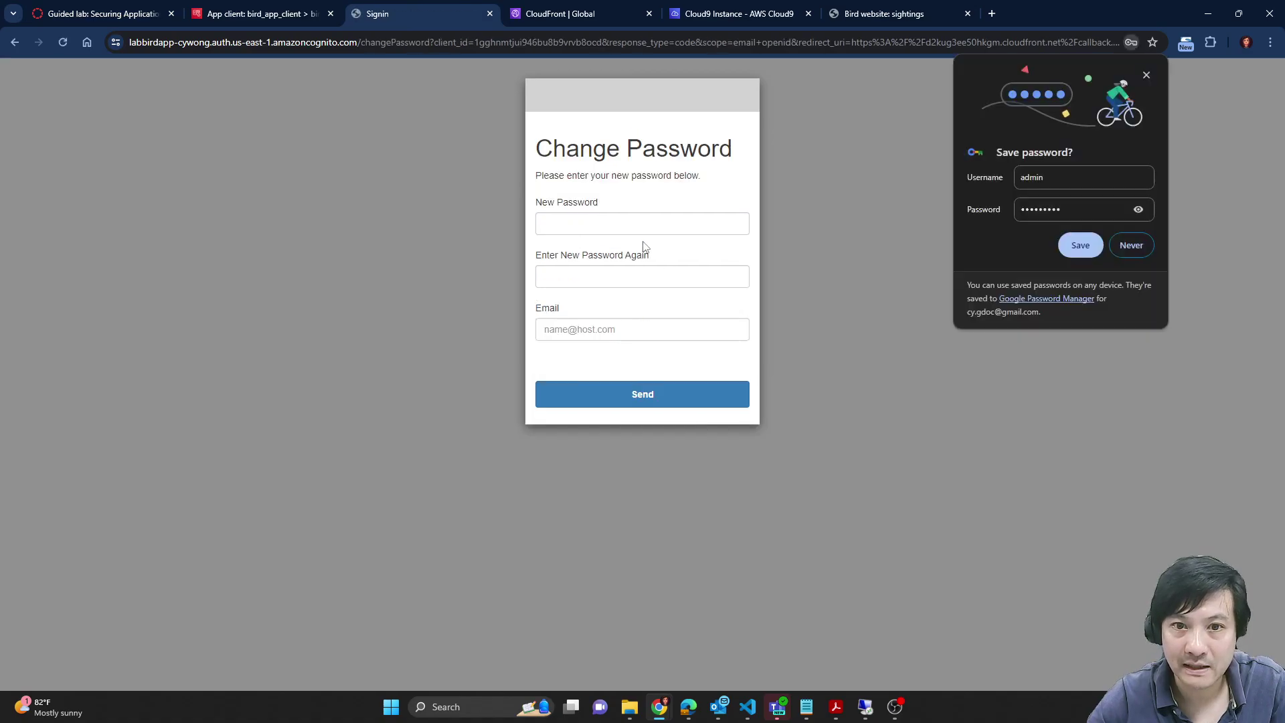
Step: Write a new admin password into the saved lab notes and copy it
mouse_move(806, 707)
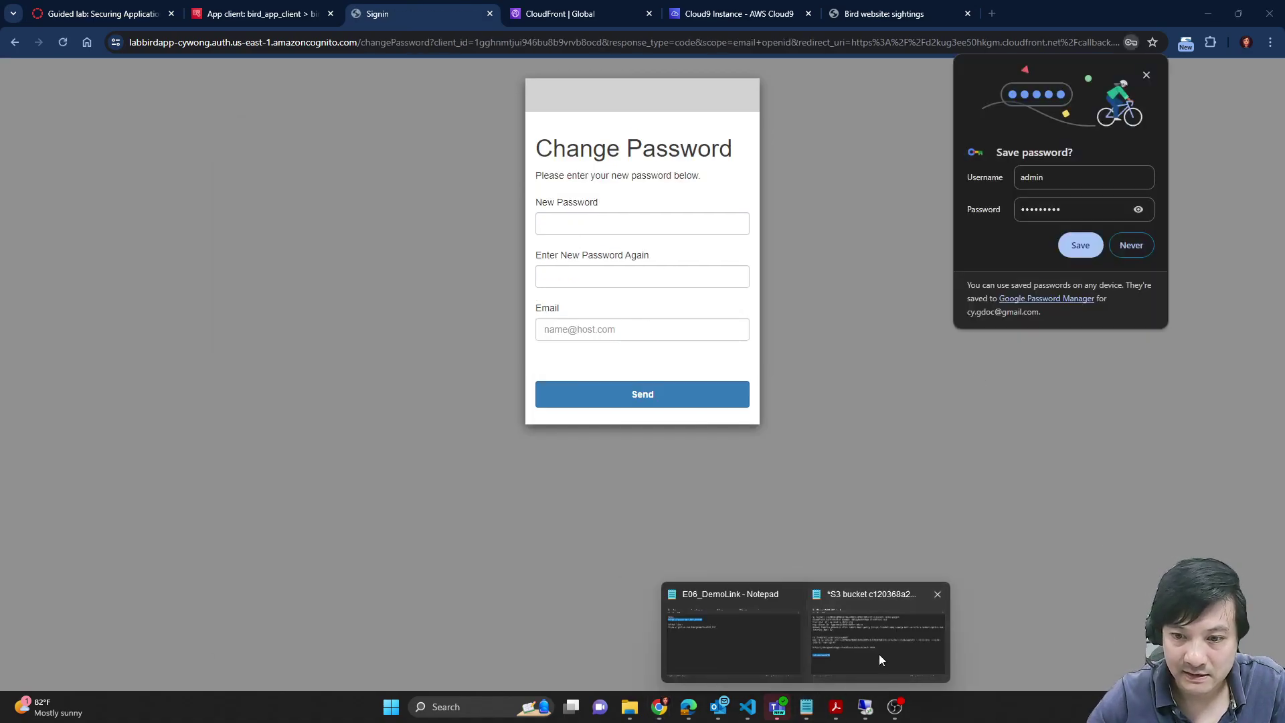
left_click(878, 653)
left_click(563, 467)
key("Return")
type("Admin123$")
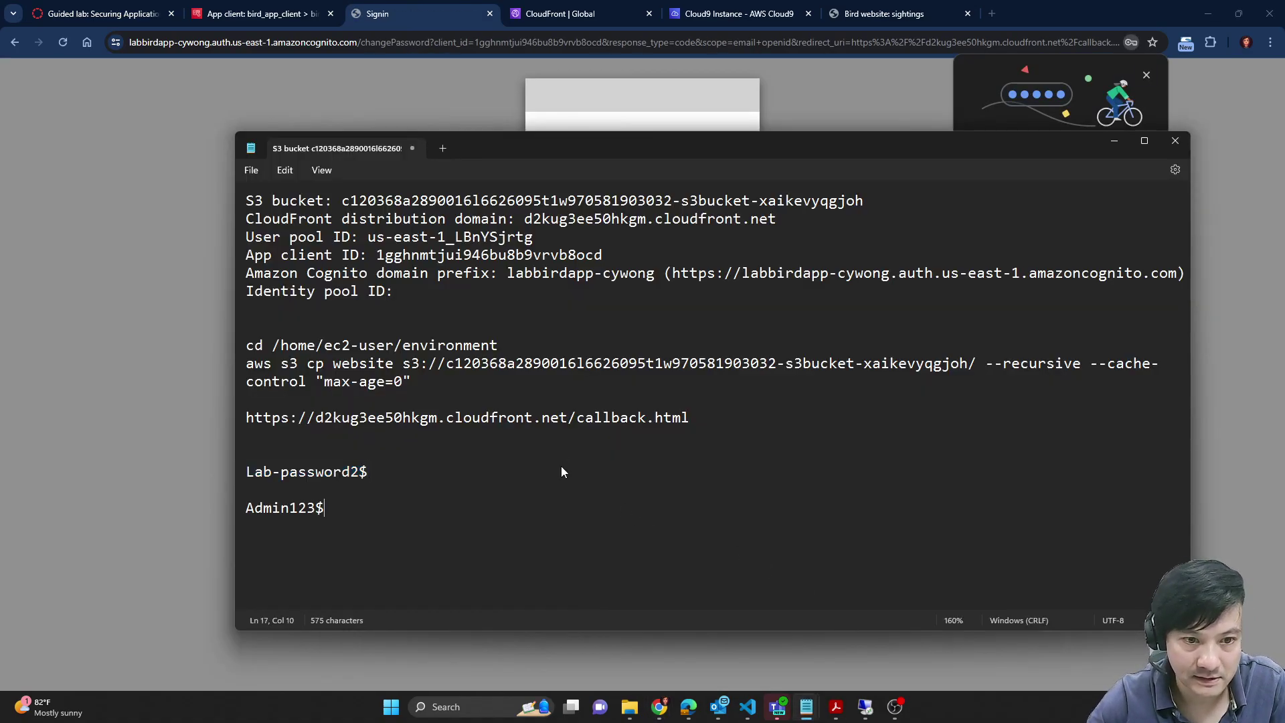
type("4")
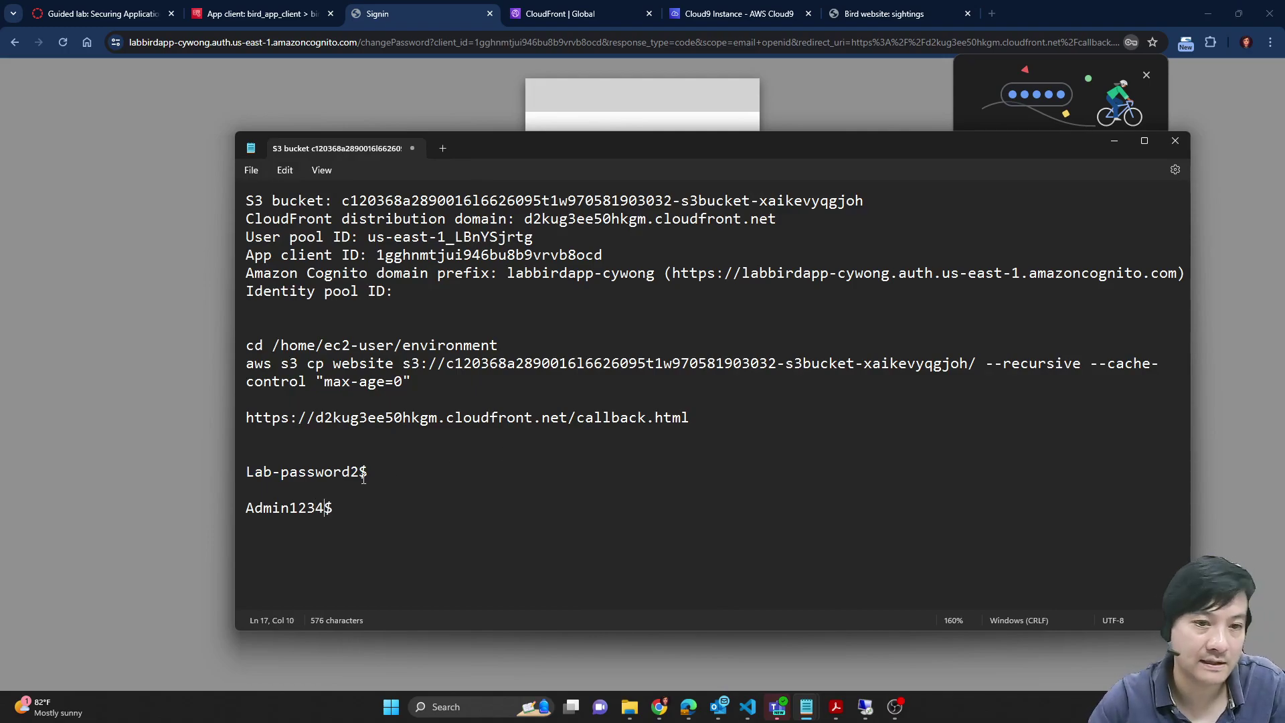
left_click_drag(363, 510, 103, 507)
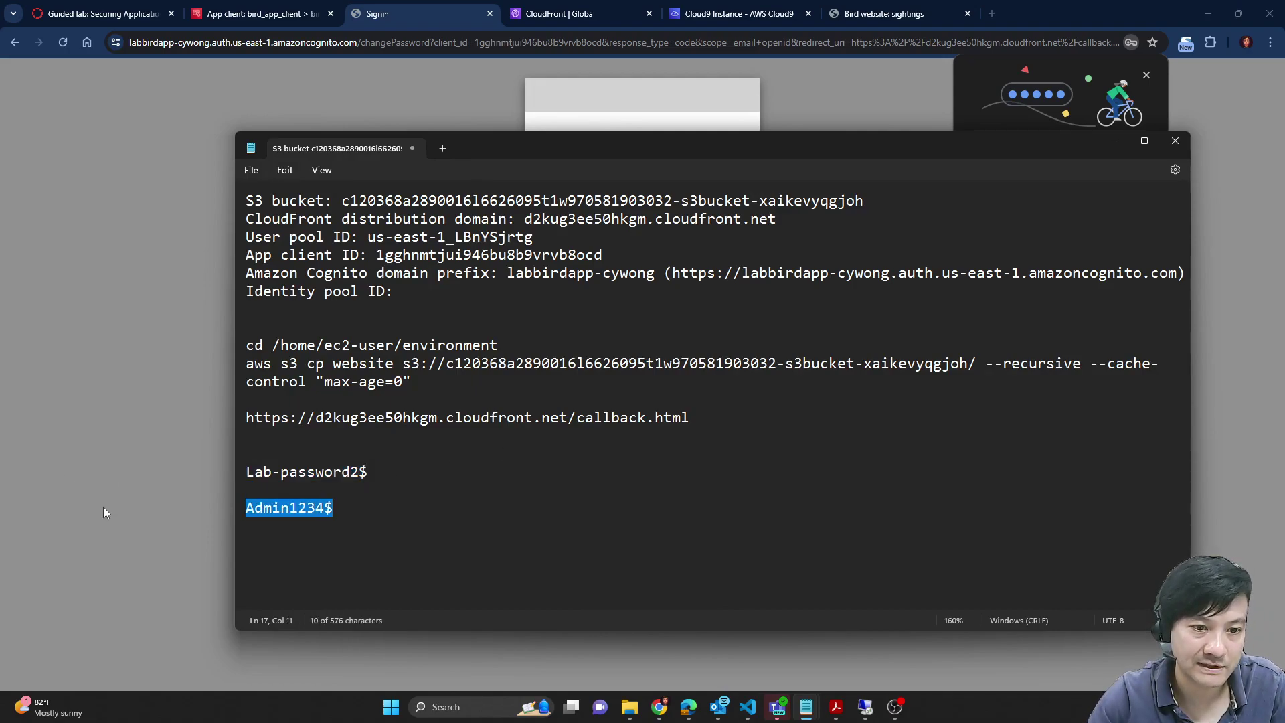
left_click(103, 507)
Step: Enter the new password in both password fields, fill in an email address, and submit
left_click(649, 229)
key("ctrl+v")
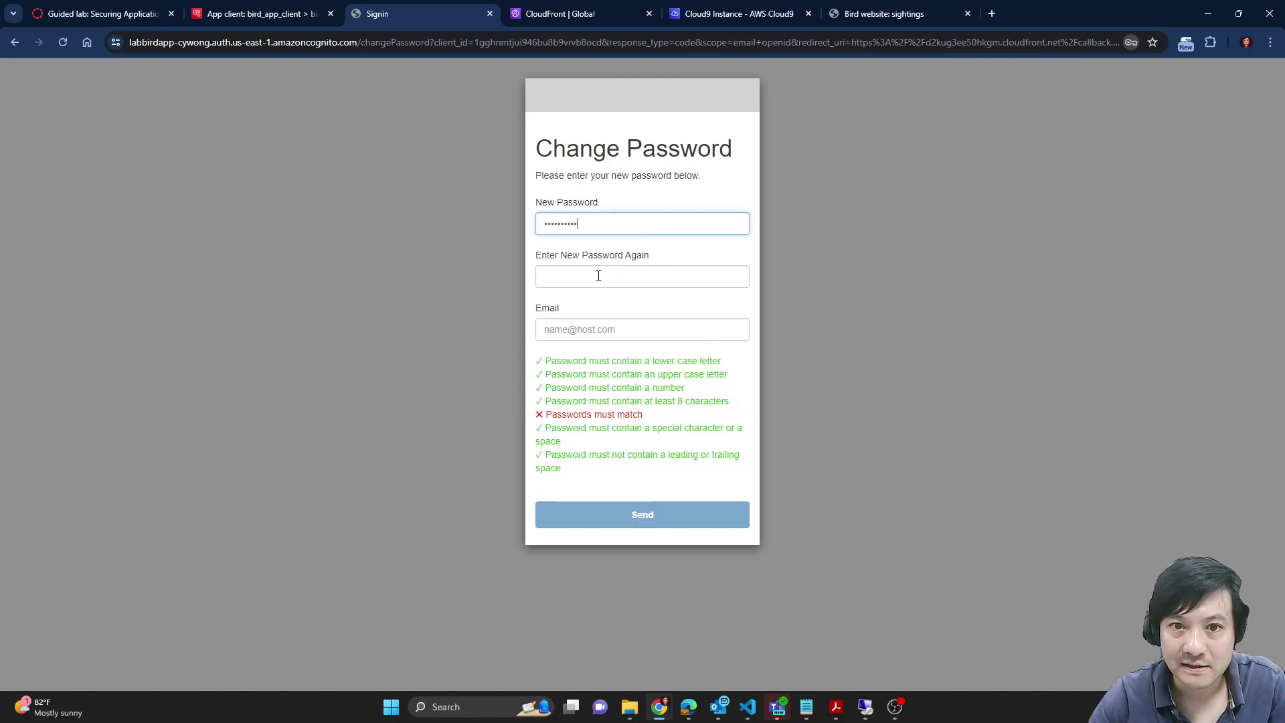
left_click(598, 276)
key("ctrl+v")
left_click(610, 328)
type("na")
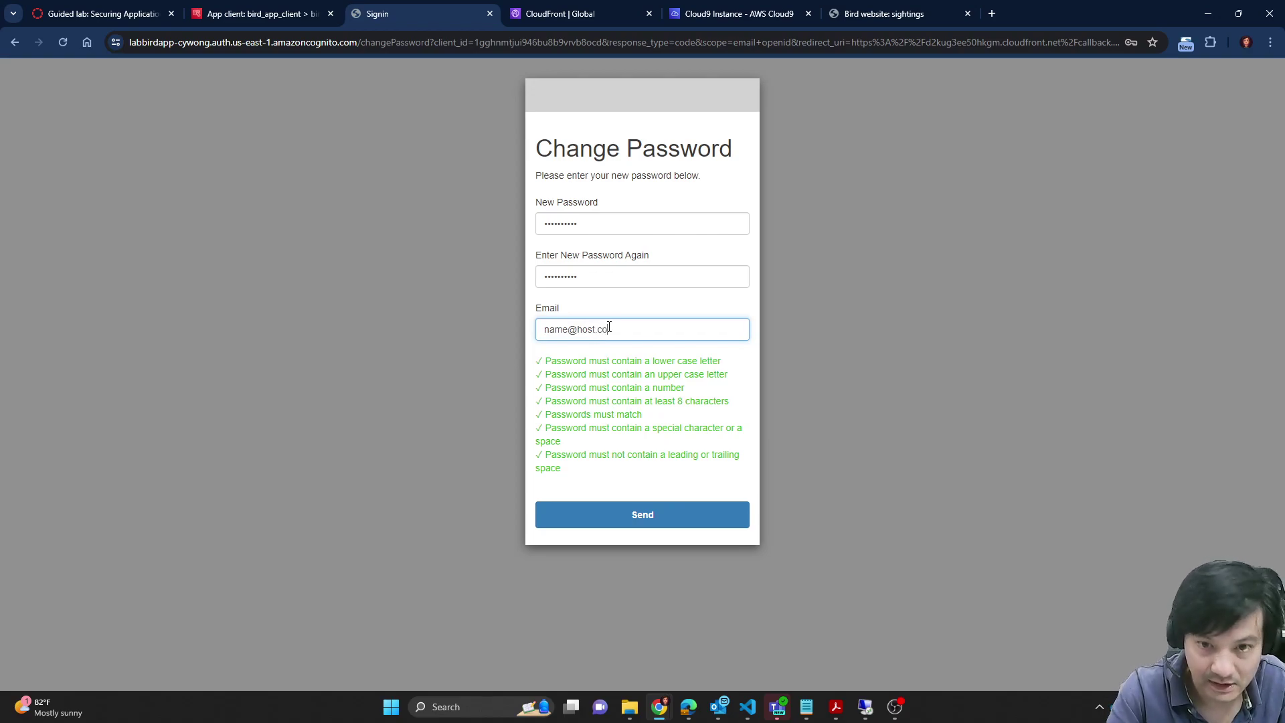
left_click(646, 529)
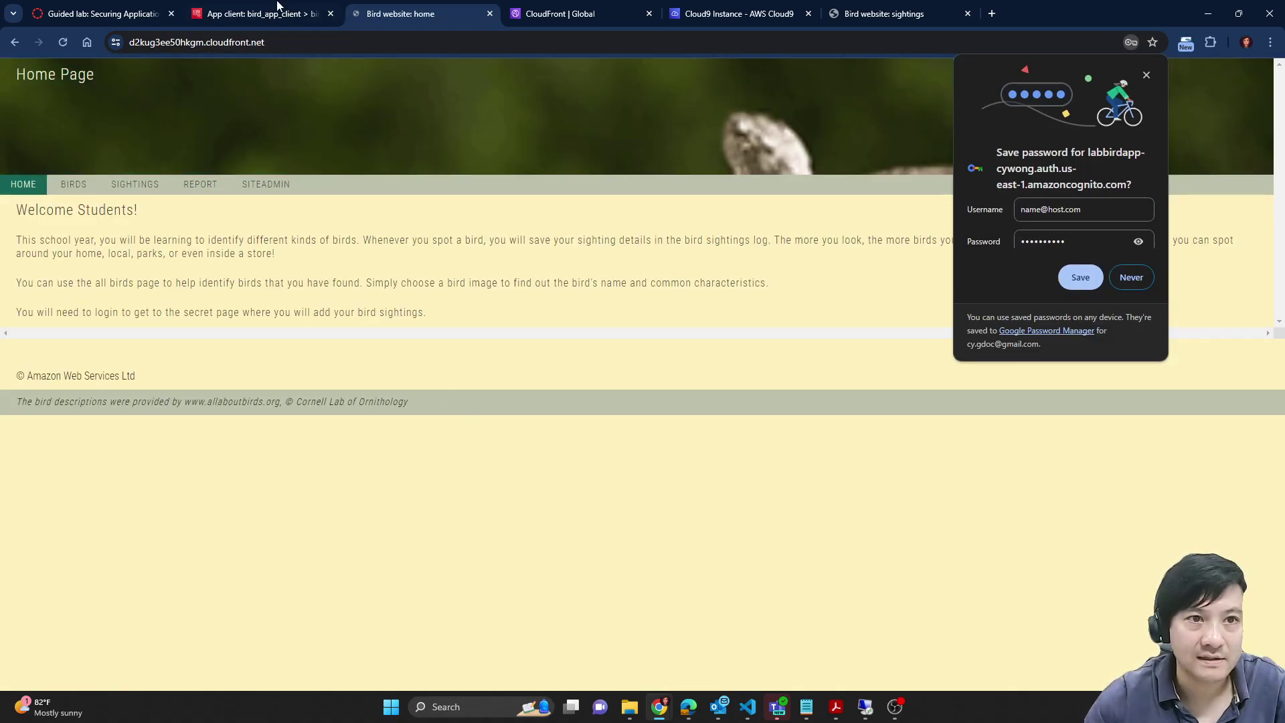
Step: Reopen bird_app and refresh its Users list, showing admin and testuser both Confirmed
left_click(273, 8)
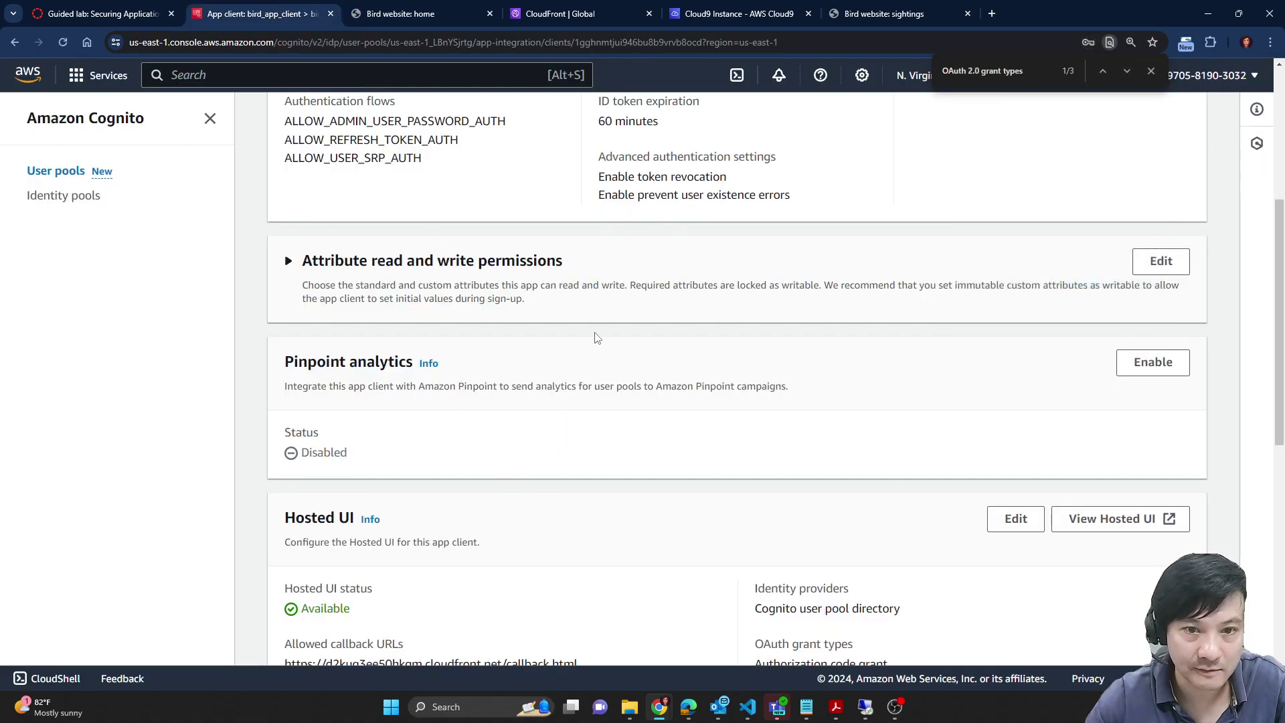
scroll(705, 497, "down", 3)
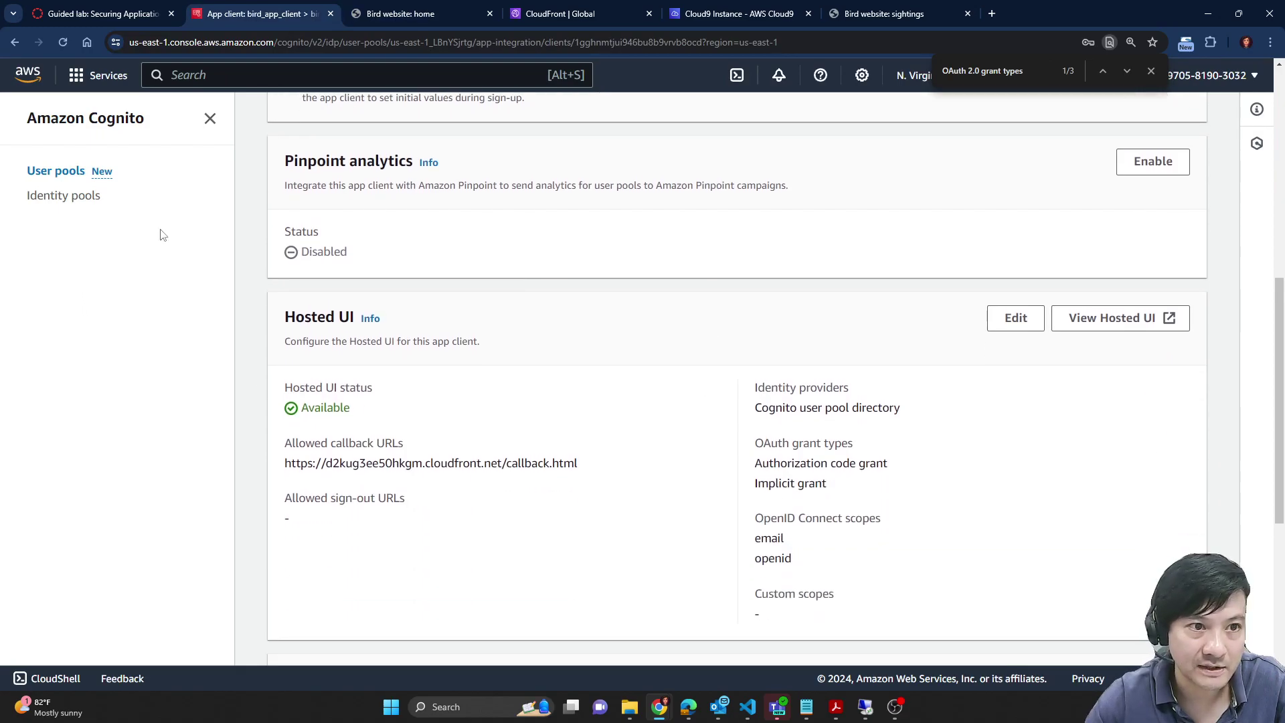
scroll(712, 454, "up", 8)
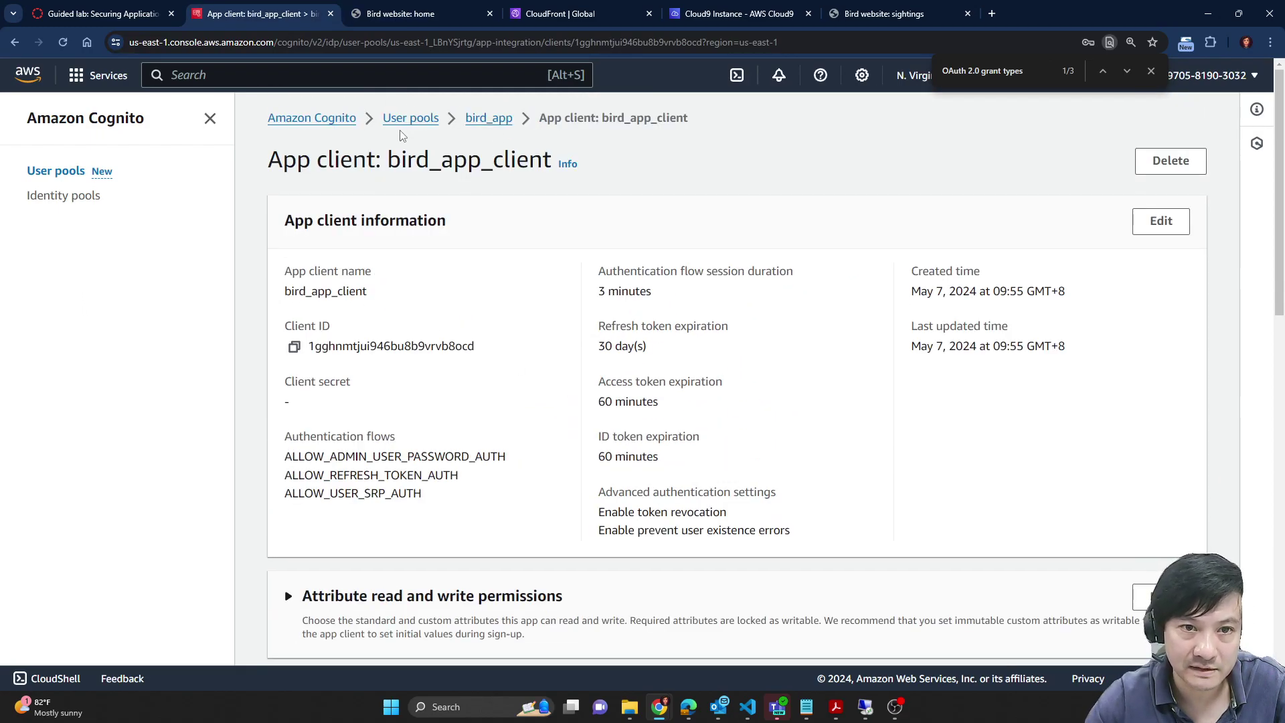
left_click(404, 120)
left_click(354, 402)
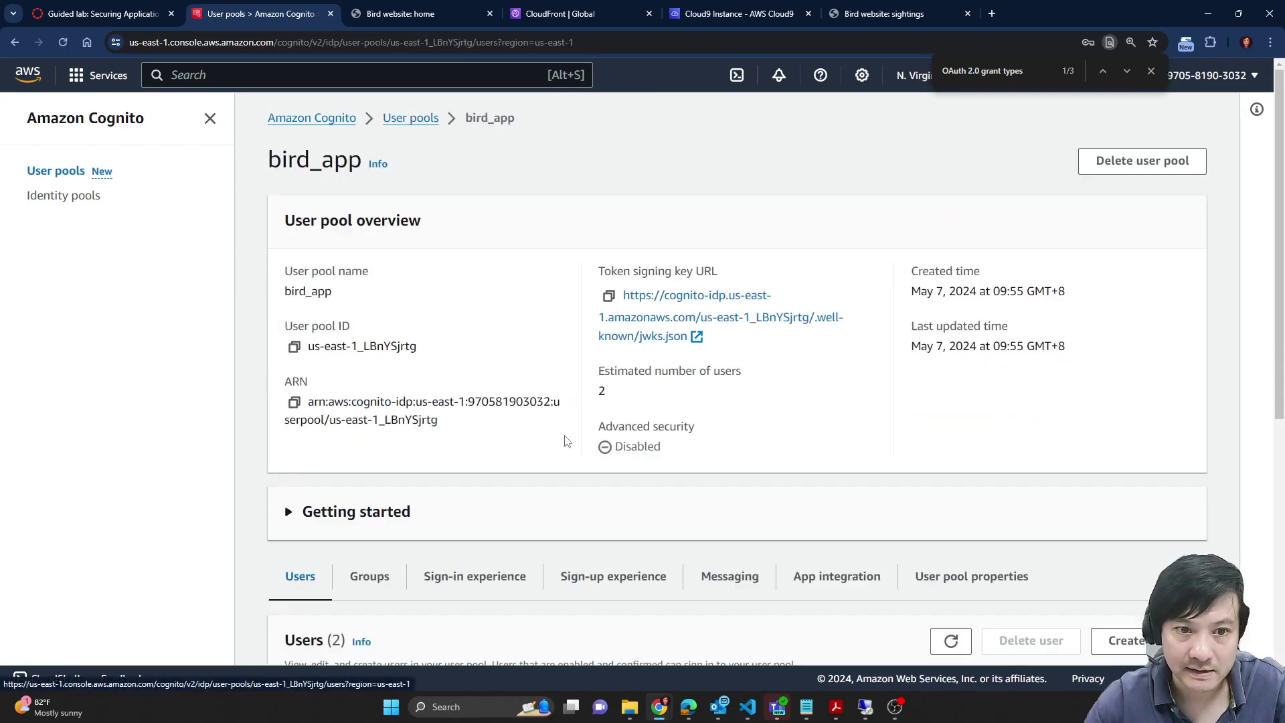
scroll(371, 381, "down", 5)
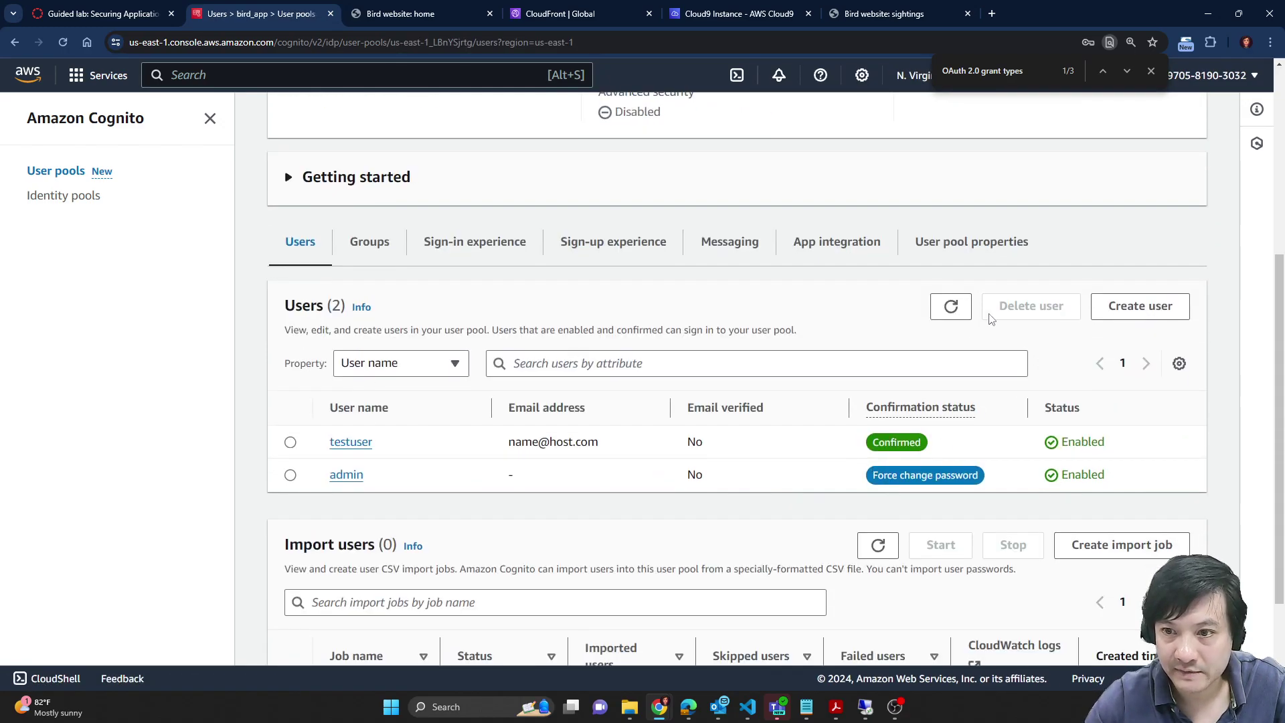
left_click(954, 307)
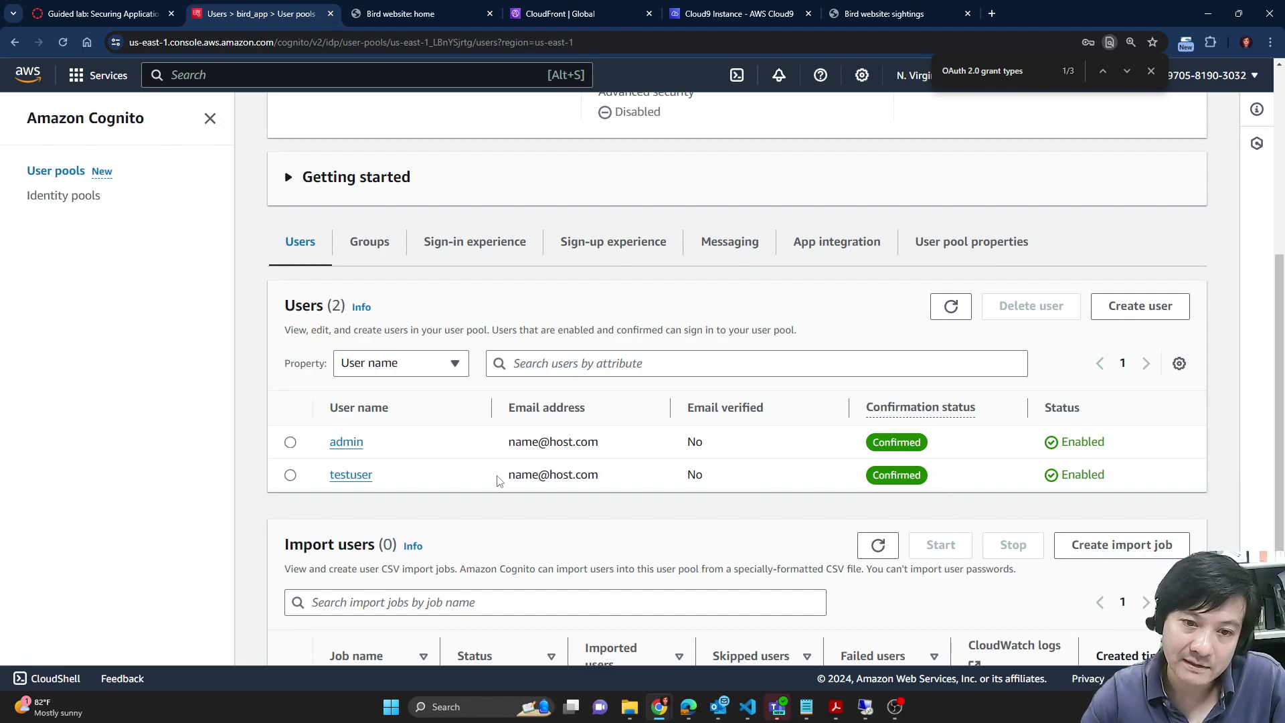
left_click_drag(498, 481, 604, 483)
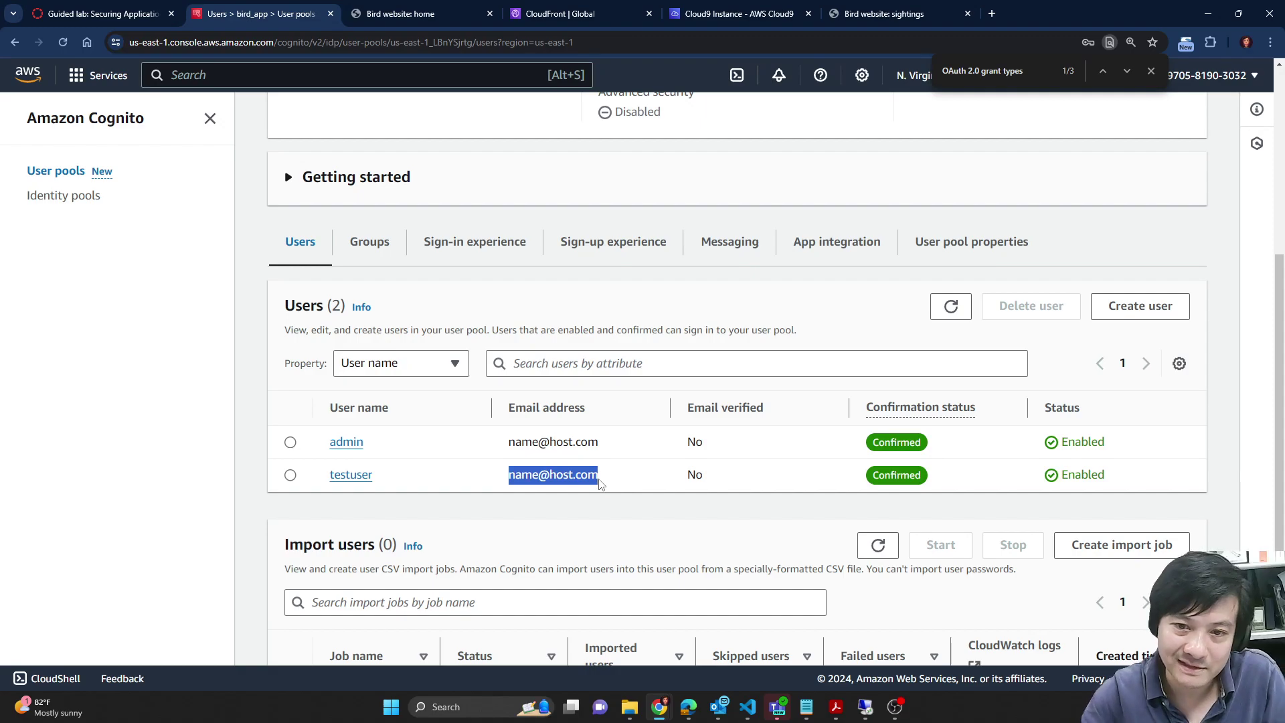
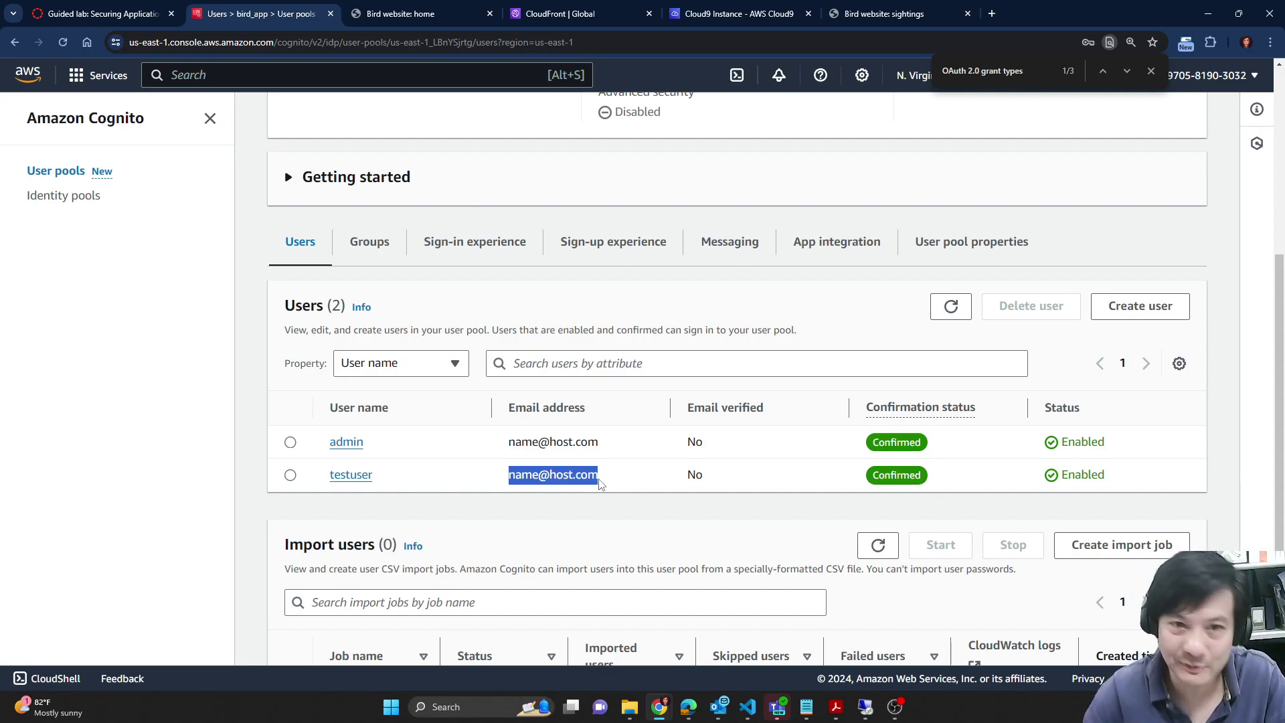
Step: Bring the Guided lab instructions to Task 4, steps 60–64, showing the CONFIG code lines
left_click(144, 13)
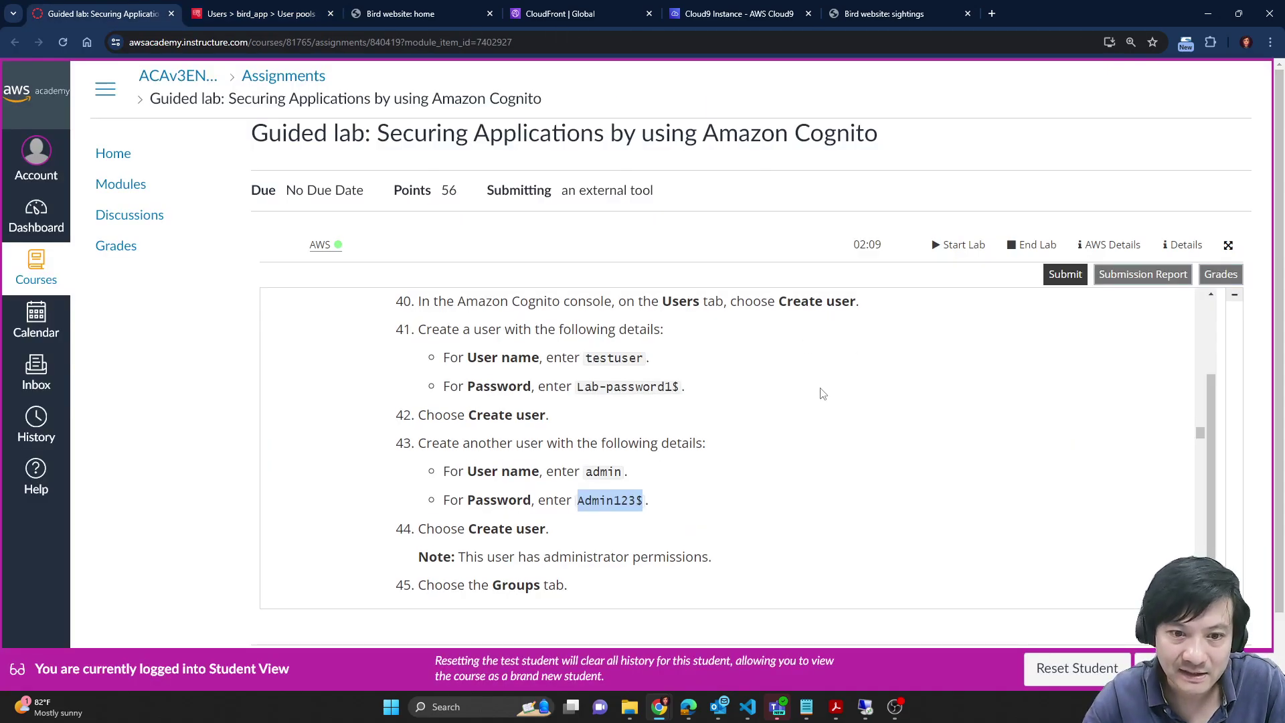
scroll(669, 441, "down", 8)
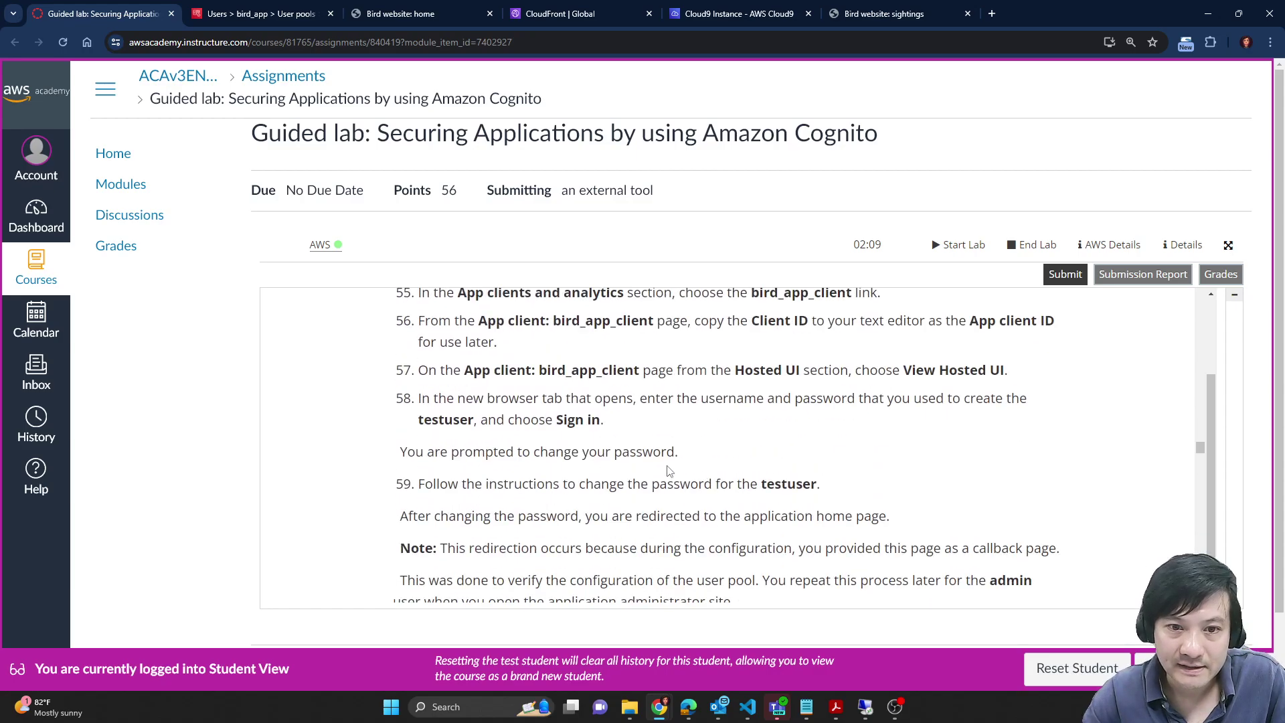
scroll(668, 471, "up", 3)
scroll(674, 359, "up", 1)
scroll(499, 438, "down", 1)
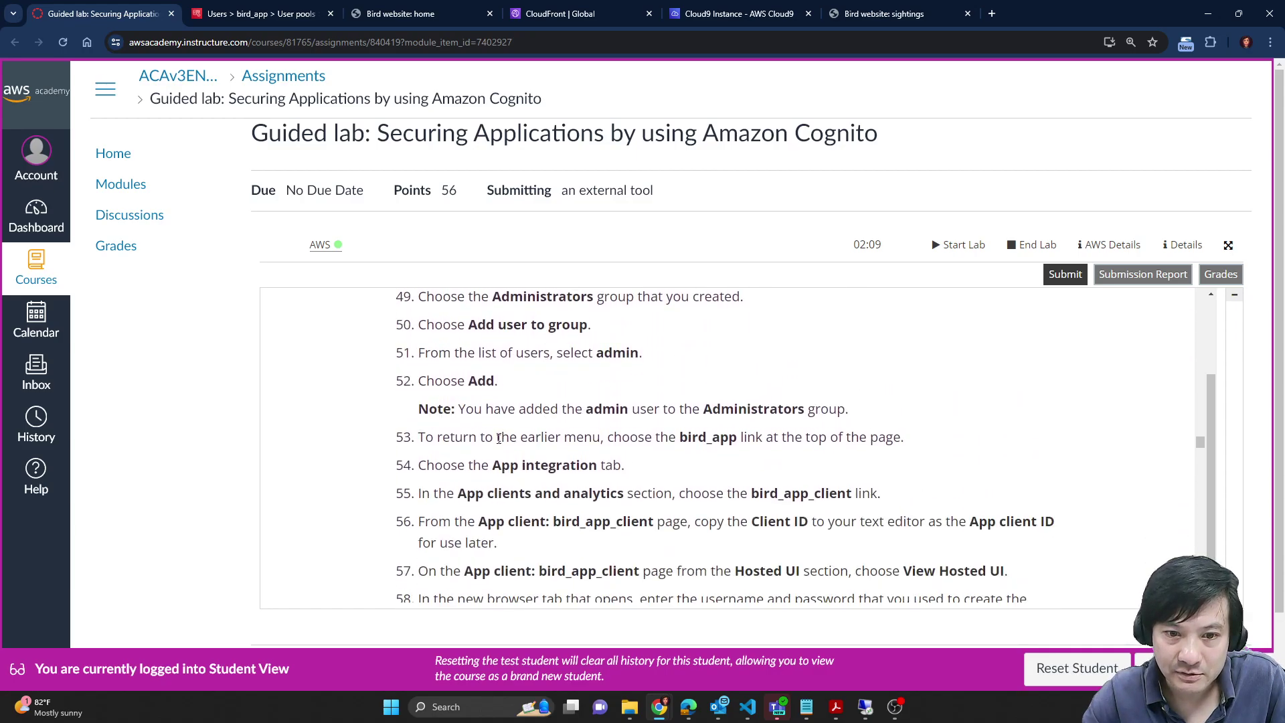
scroll(615, 467, "down", 3)
scroll(556, 419, "down", 2)
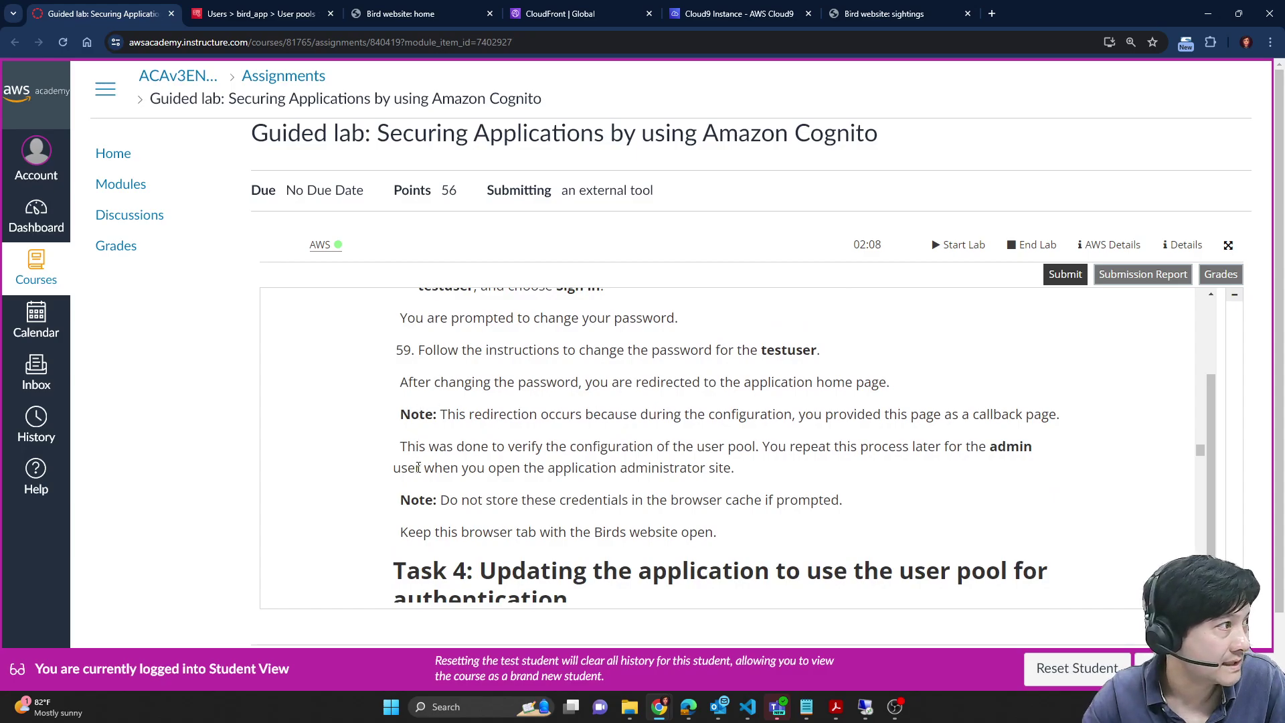
scroll(419, 467, "down", 5)
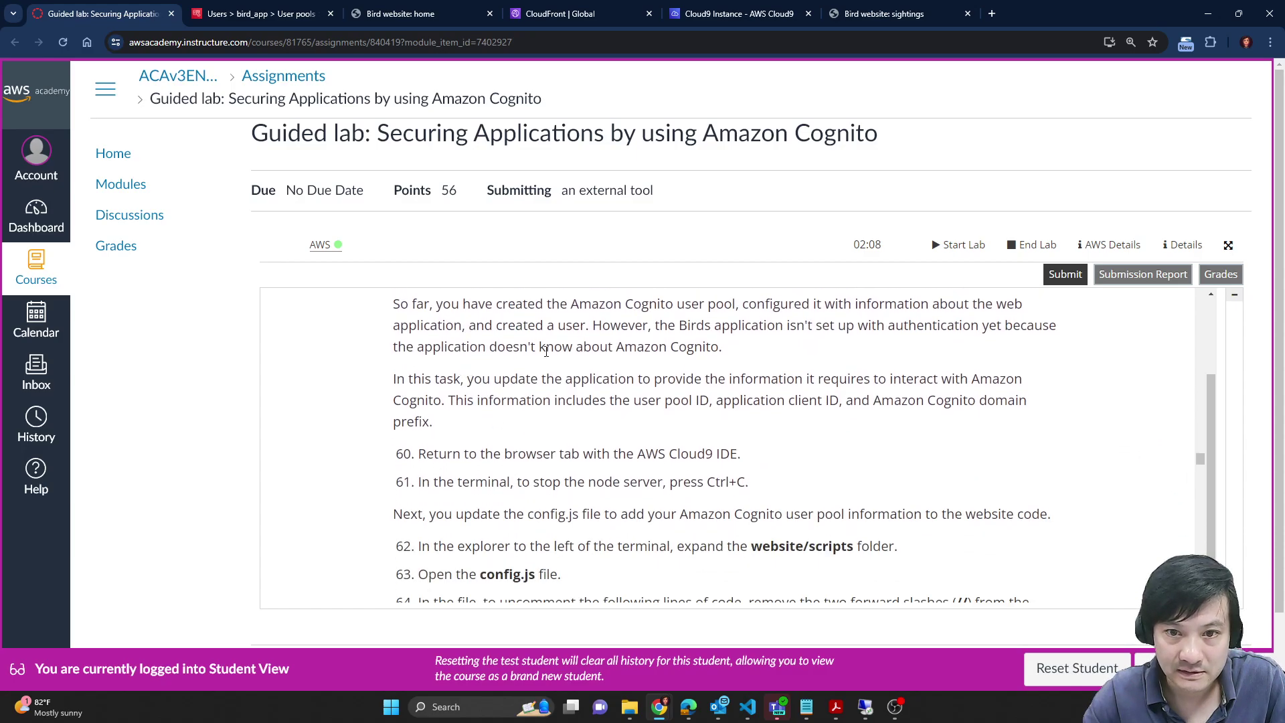
scroll(546, 352, "up", 2)
scroll(902, 426, "down", 3)
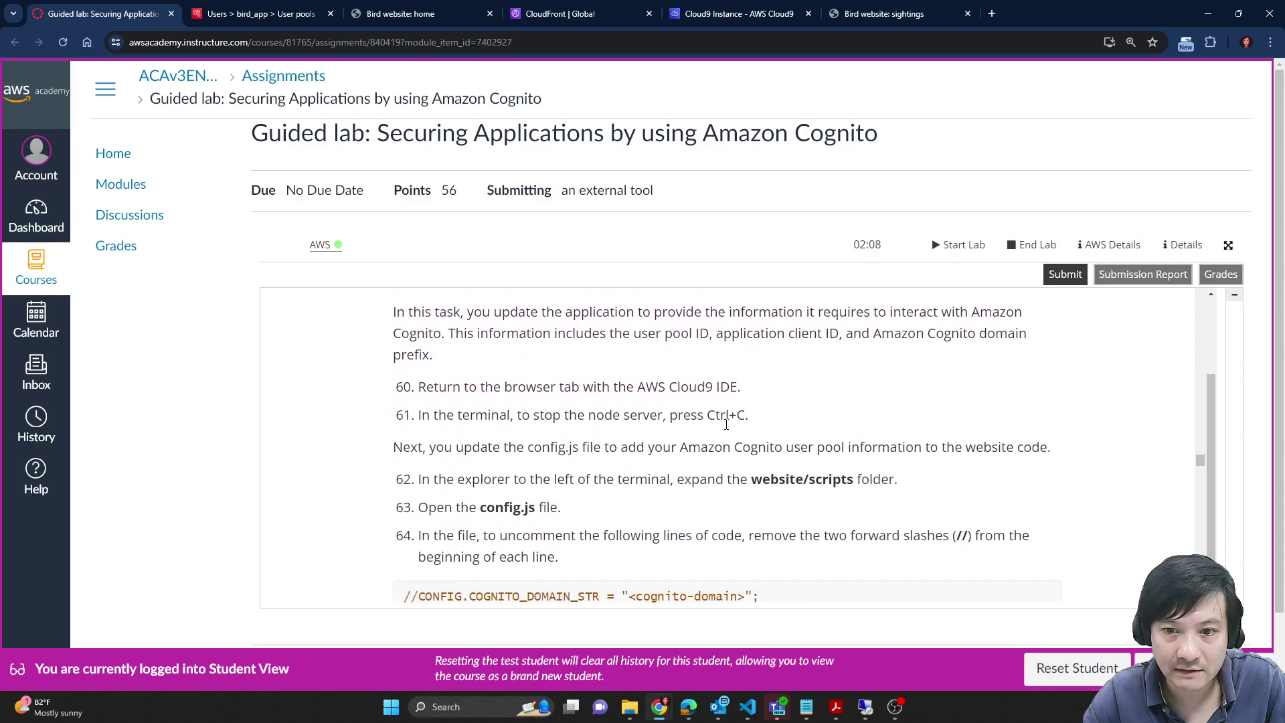
scroll(481, 448, "down", 1)
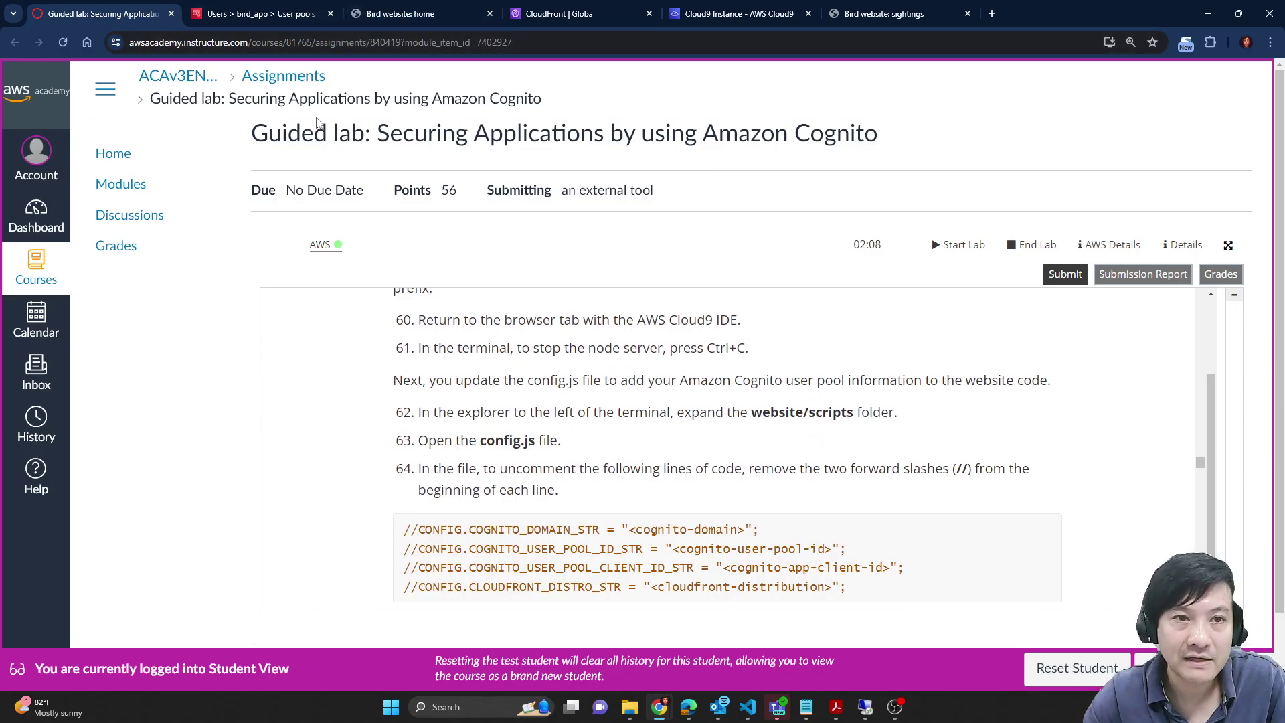
Step: Open config.js from the website/scripts folder in the Cloud9 file tree
left_click(738, 14)
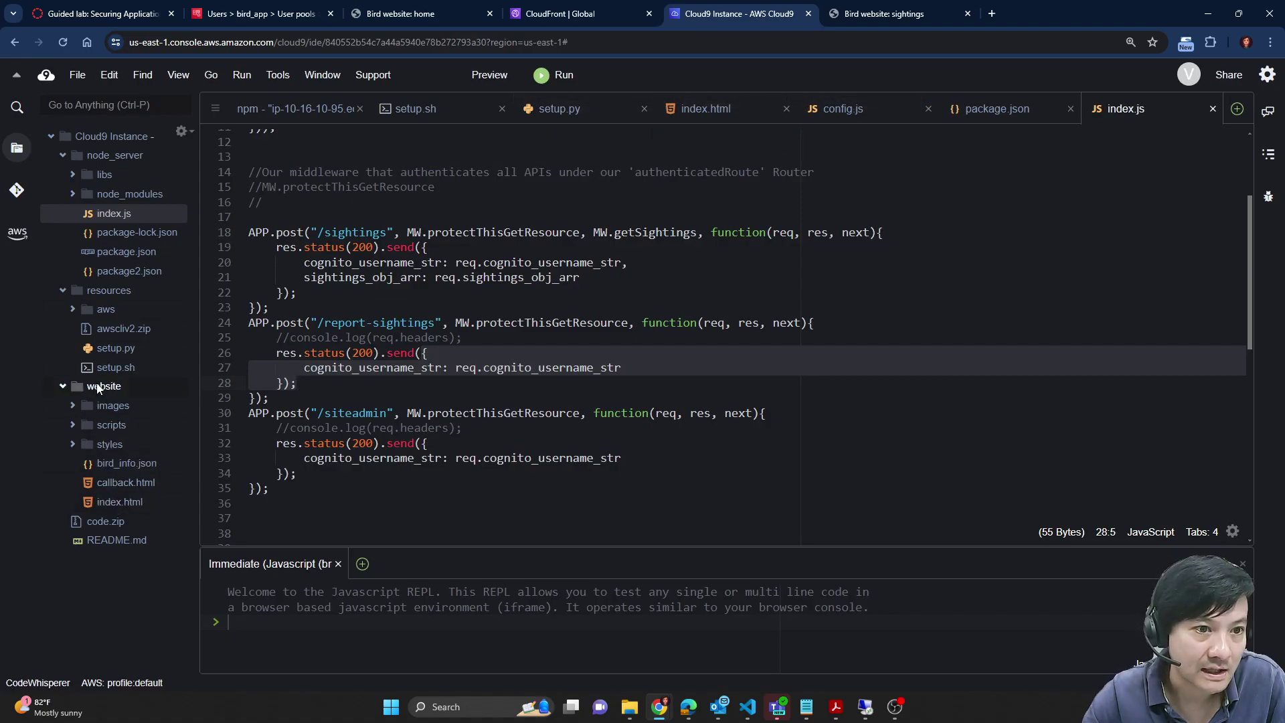
left_click(62, 156)
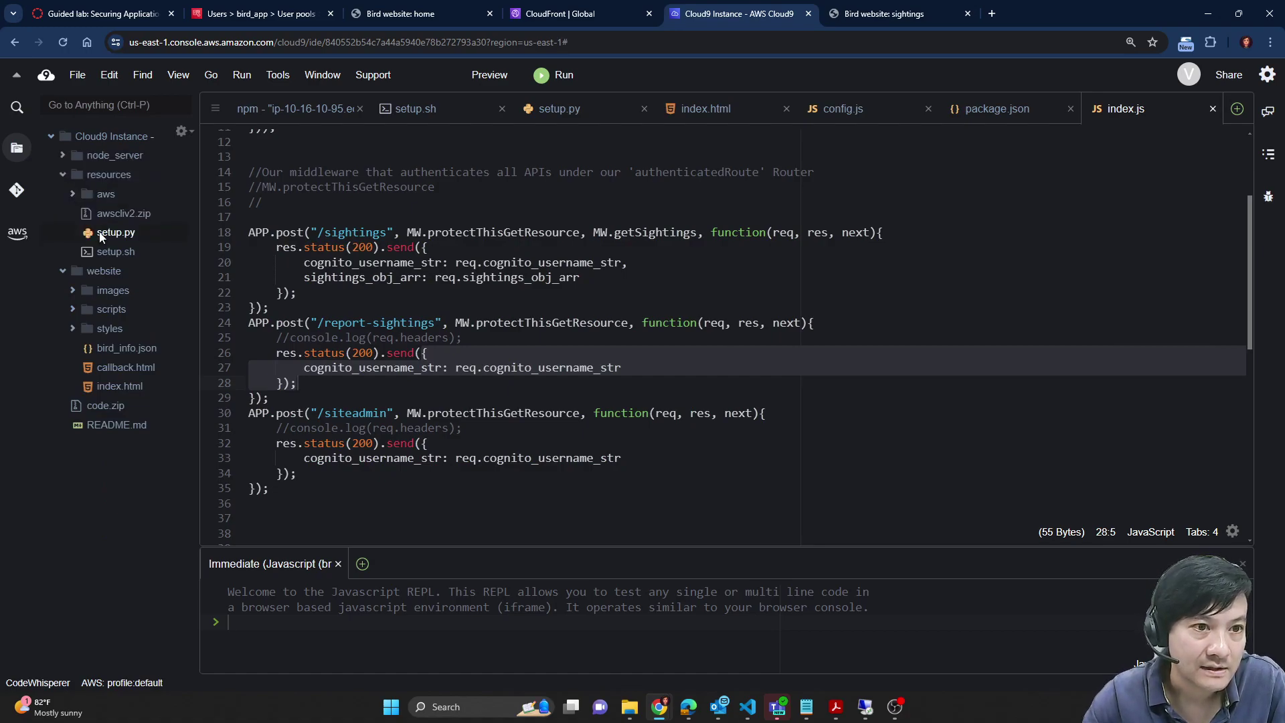
left_click(73, 329)
left_click(74, 328)
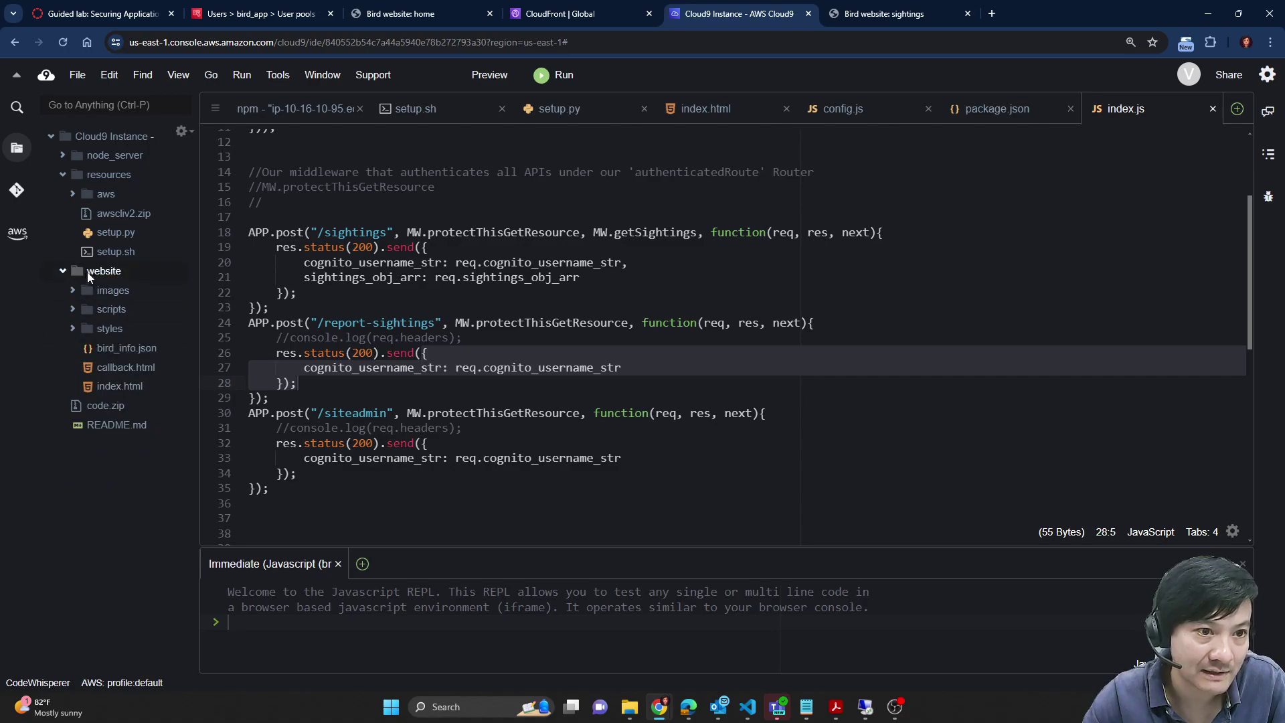
left_click(79, 307)
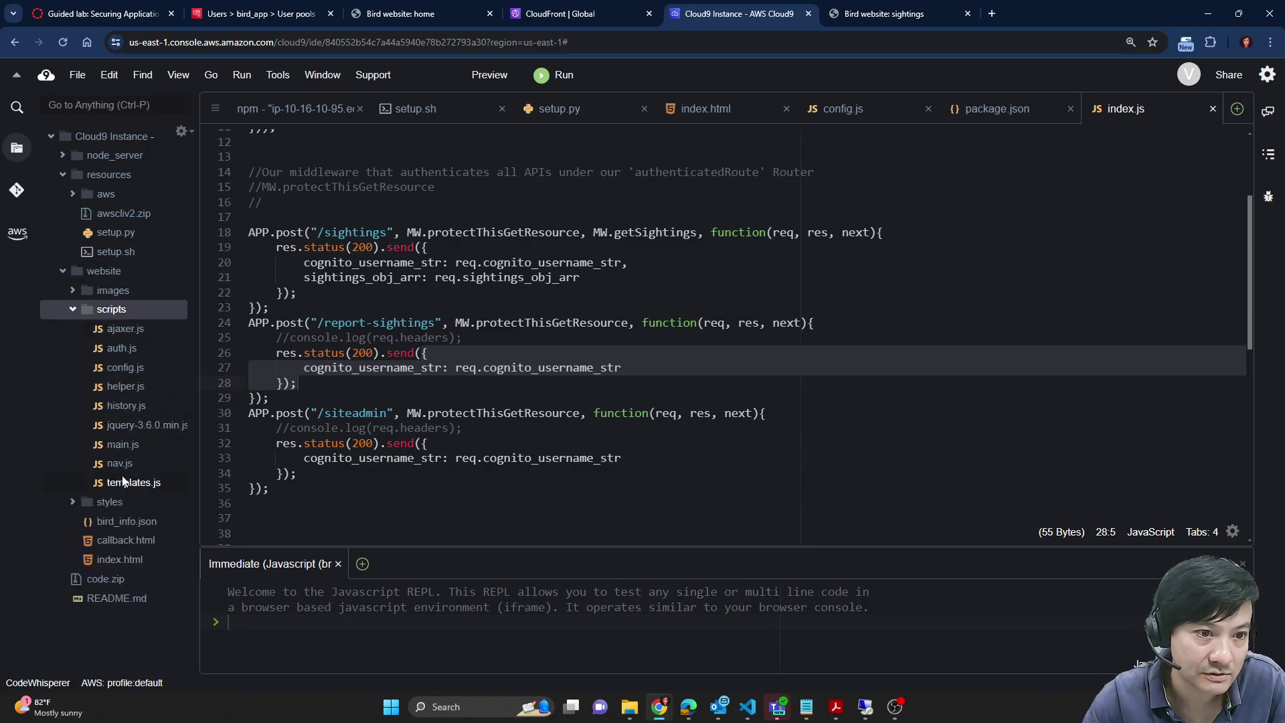
double_click(125, 367)
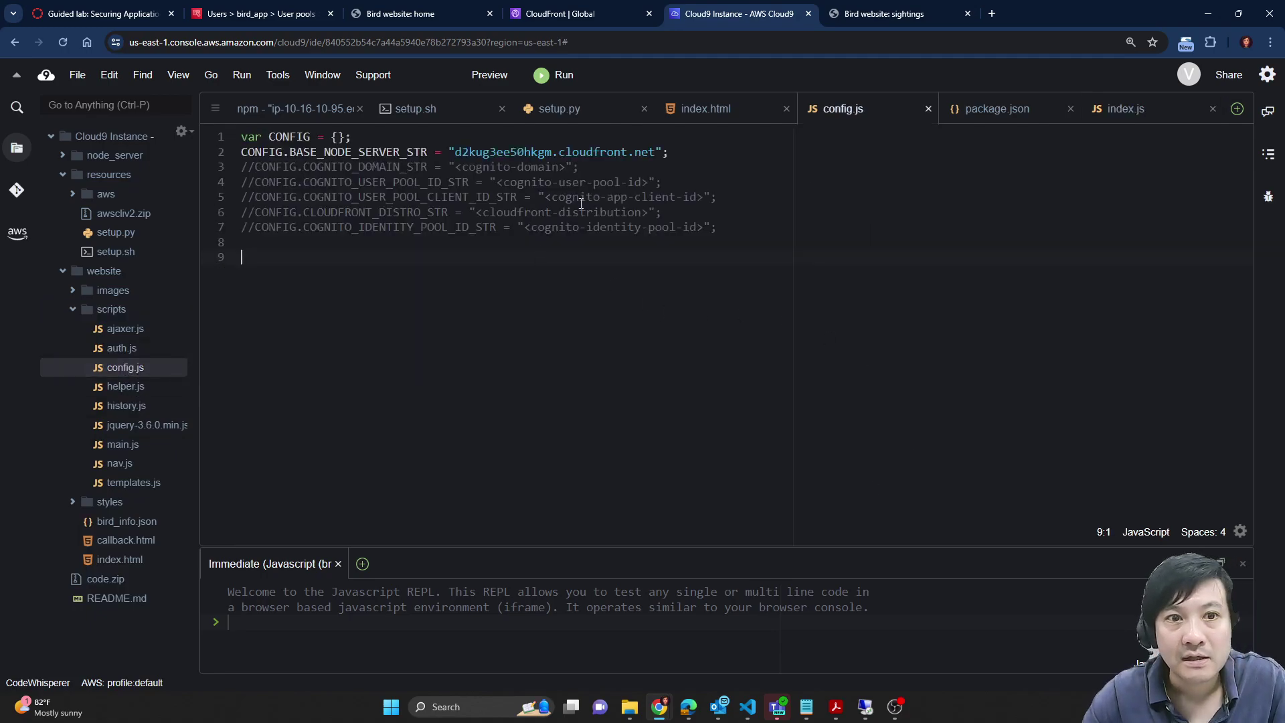
Step: Uncomment config.js lines 3–7 with Ctrl+/
left_click_drag(740, 230, 236, 168)
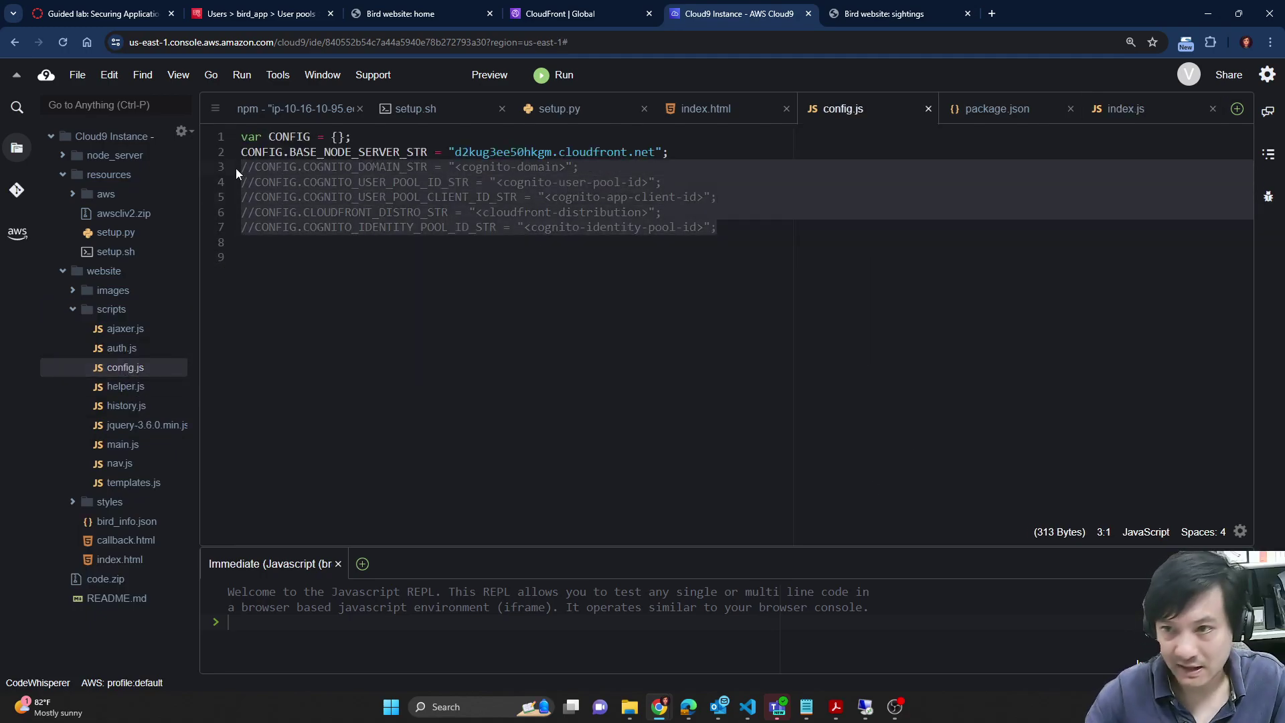
key("ctrl+slash")
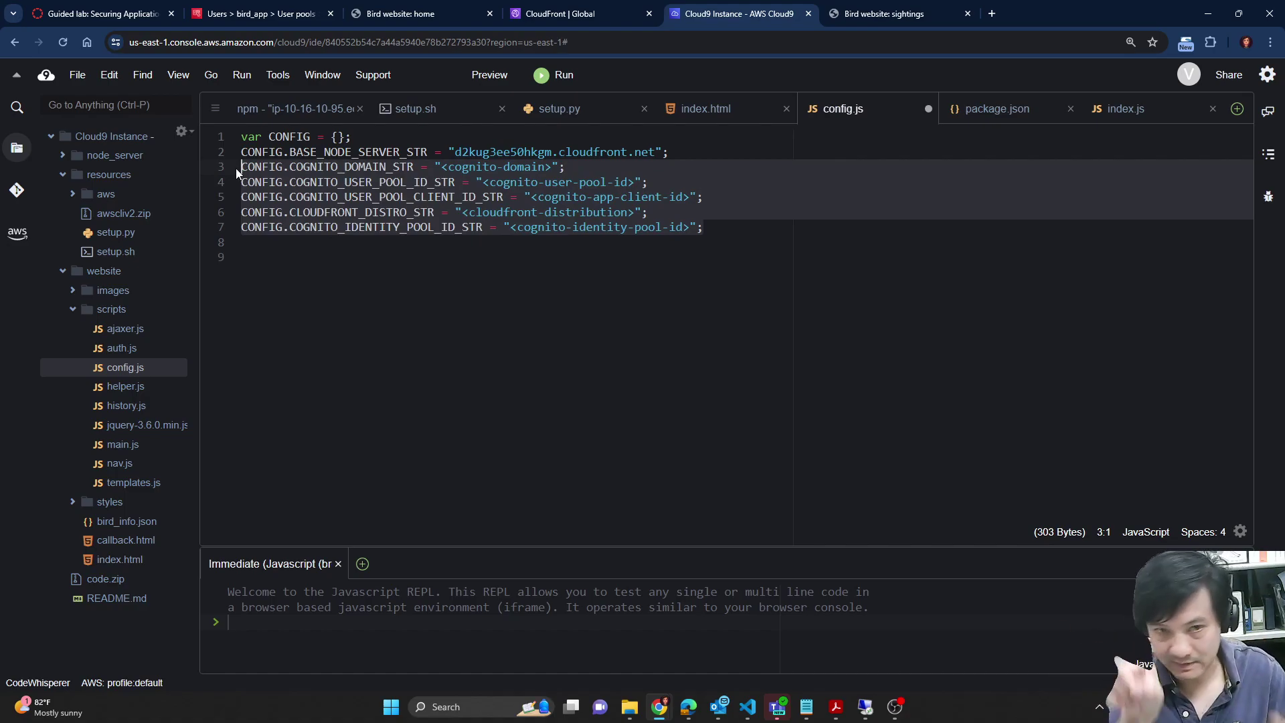
key("ctrl+slash")
key("ctrl+slash")
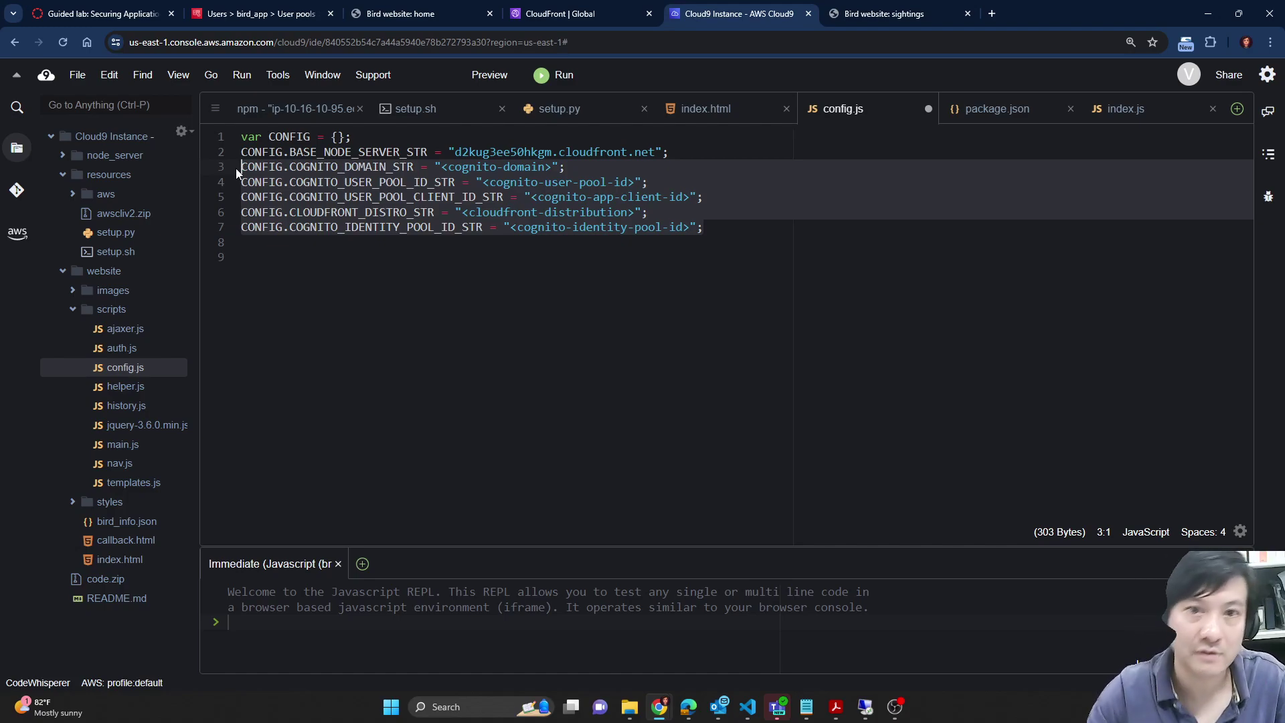
left_click(485, 197)
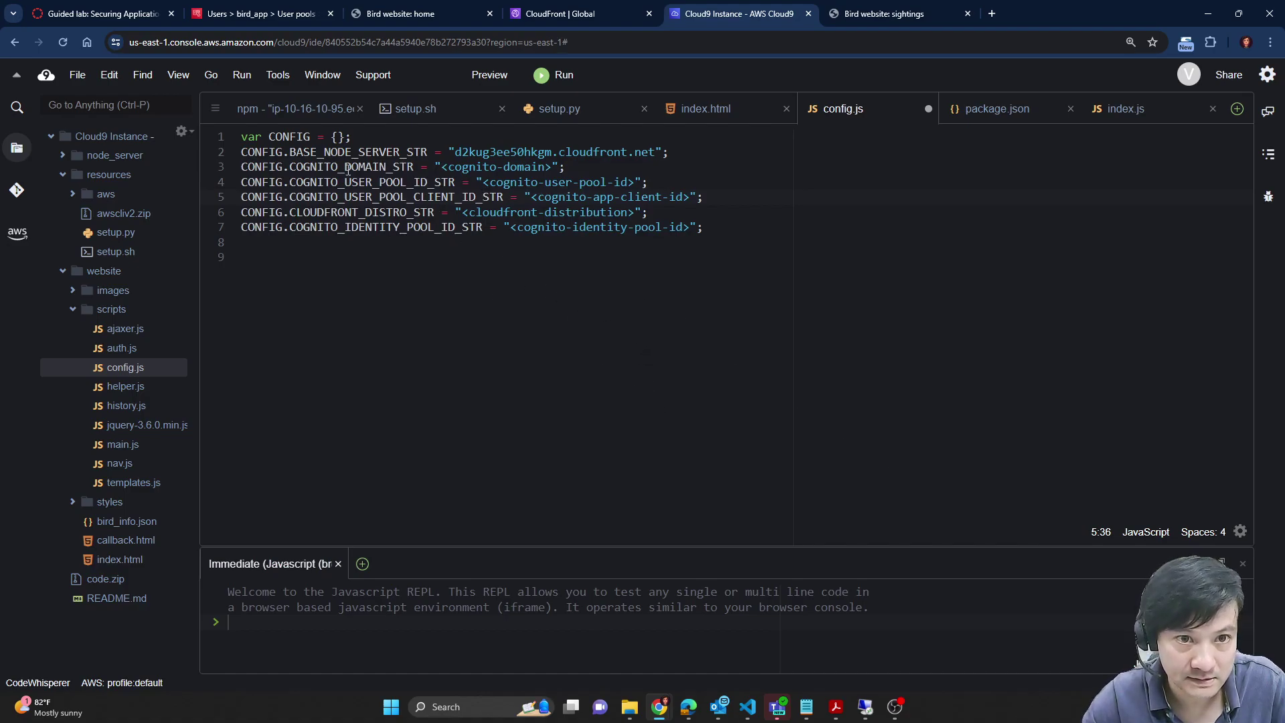
left_click(234, 12)
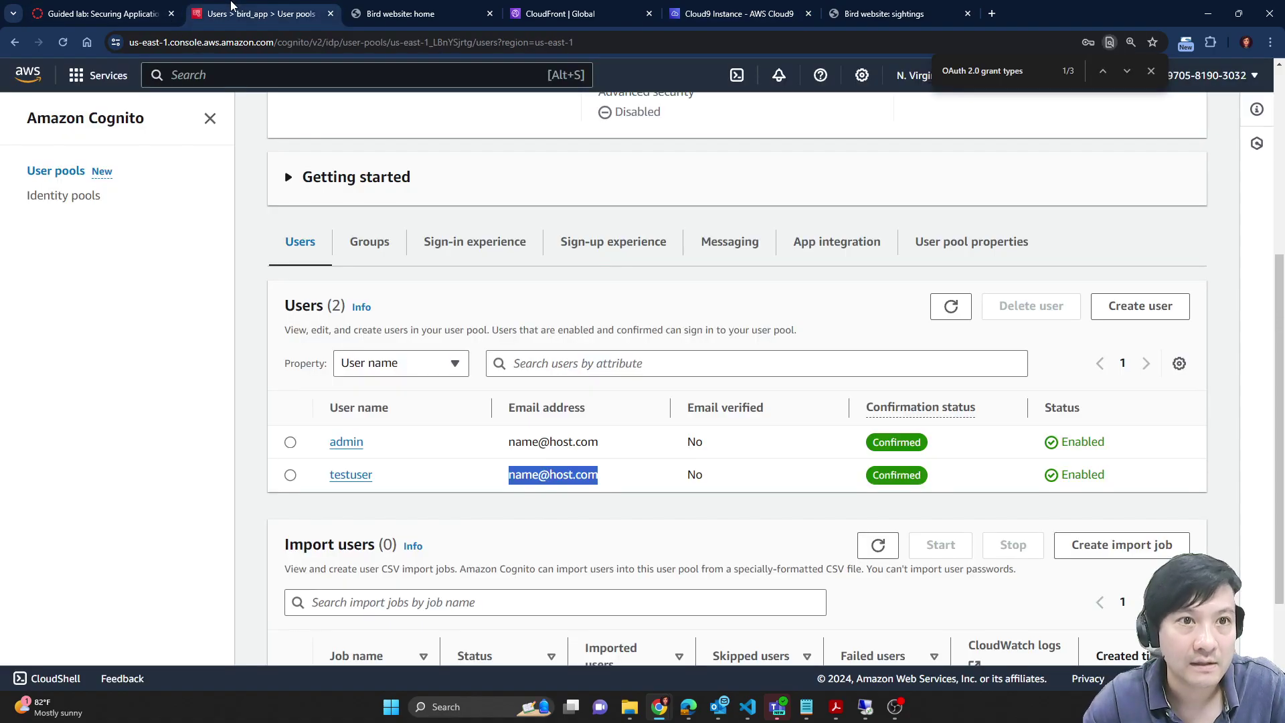
Step: Replace the cognito-domain placeholder on line 3 with the saved Cognito domain prefix
left_click(154, 6)
scroll(675, 478, "down", 5)
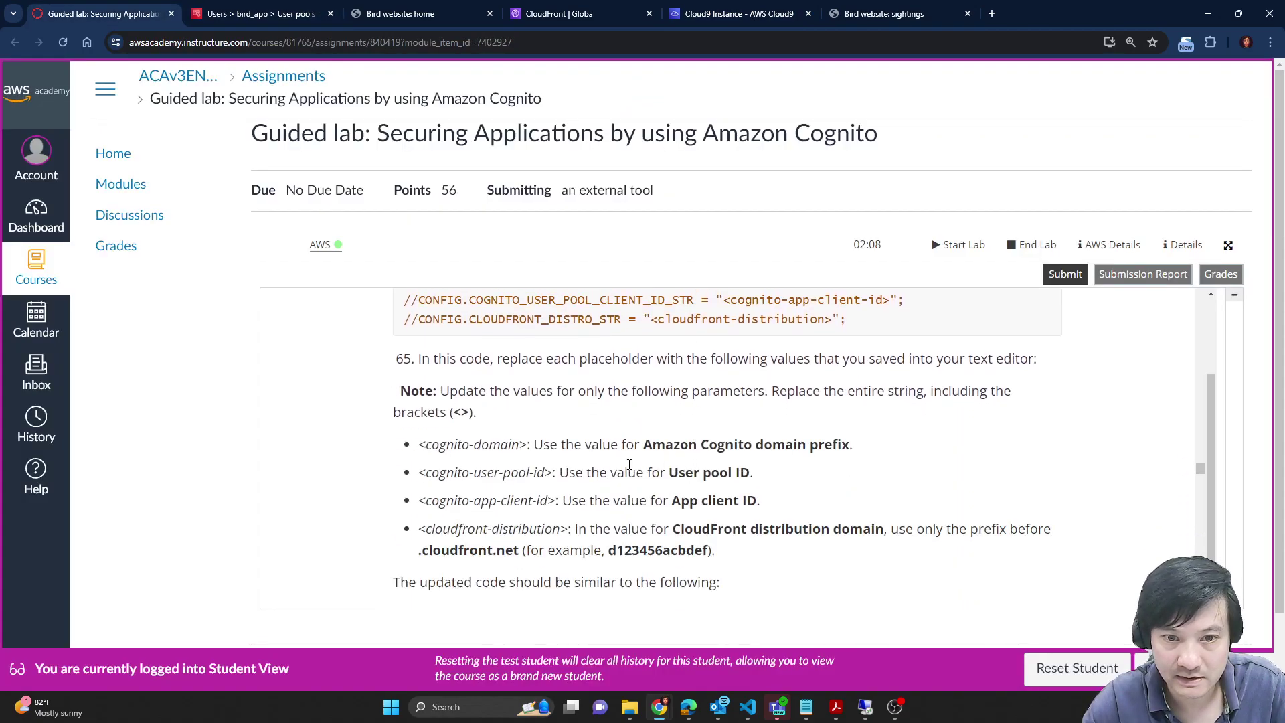
scroll(675, 478, "down", 2)
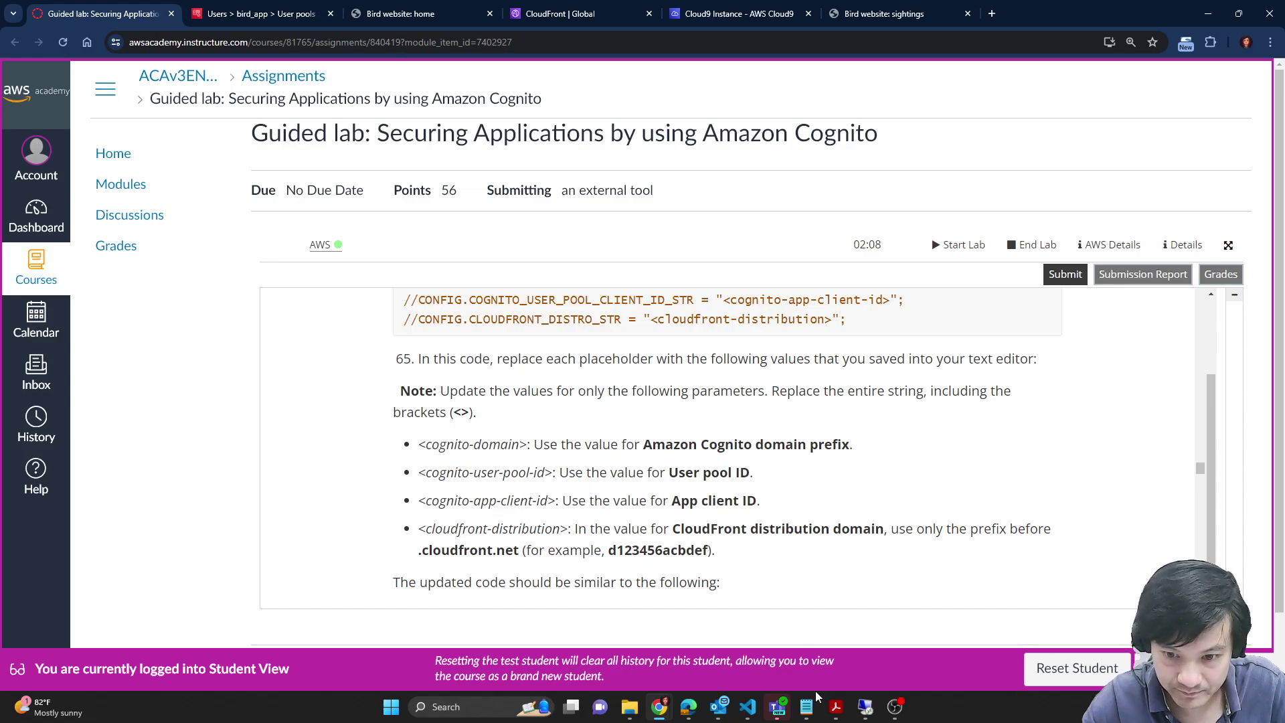
mouse_move(807, 707)
left_click(867, 648)
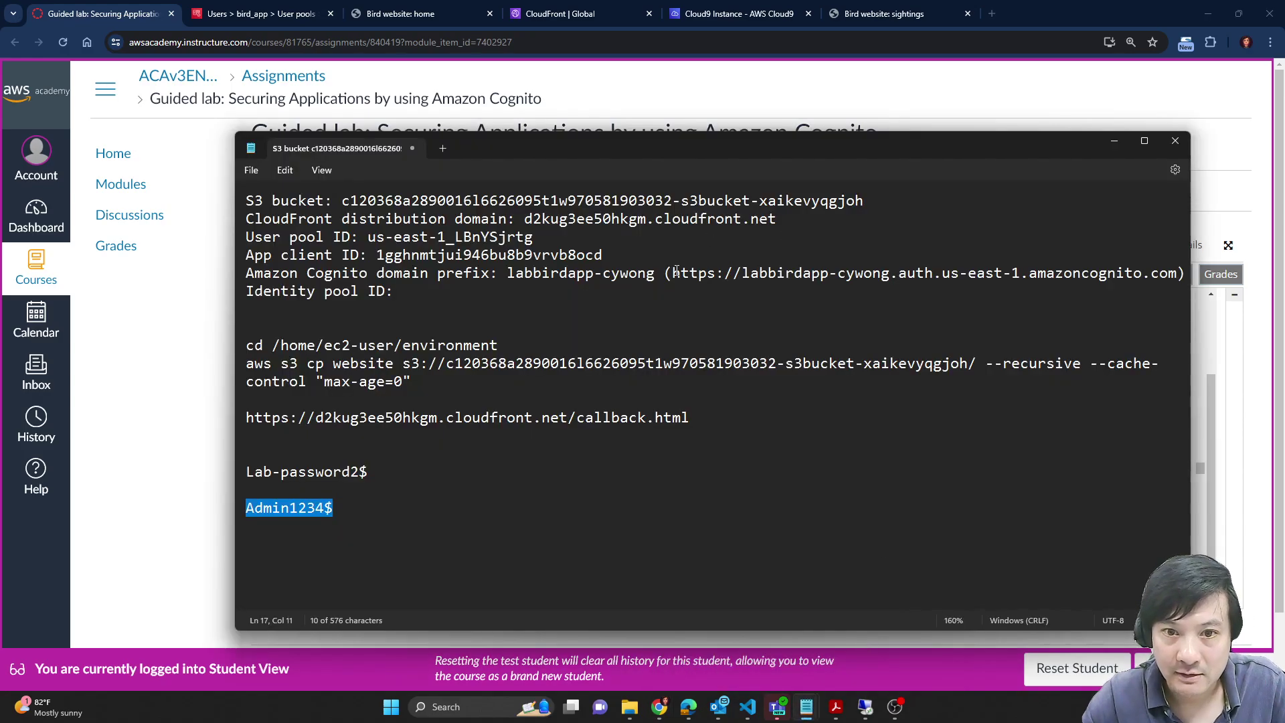
left_click_drag(508, 273, 655, 282)
key("ctrl+c")
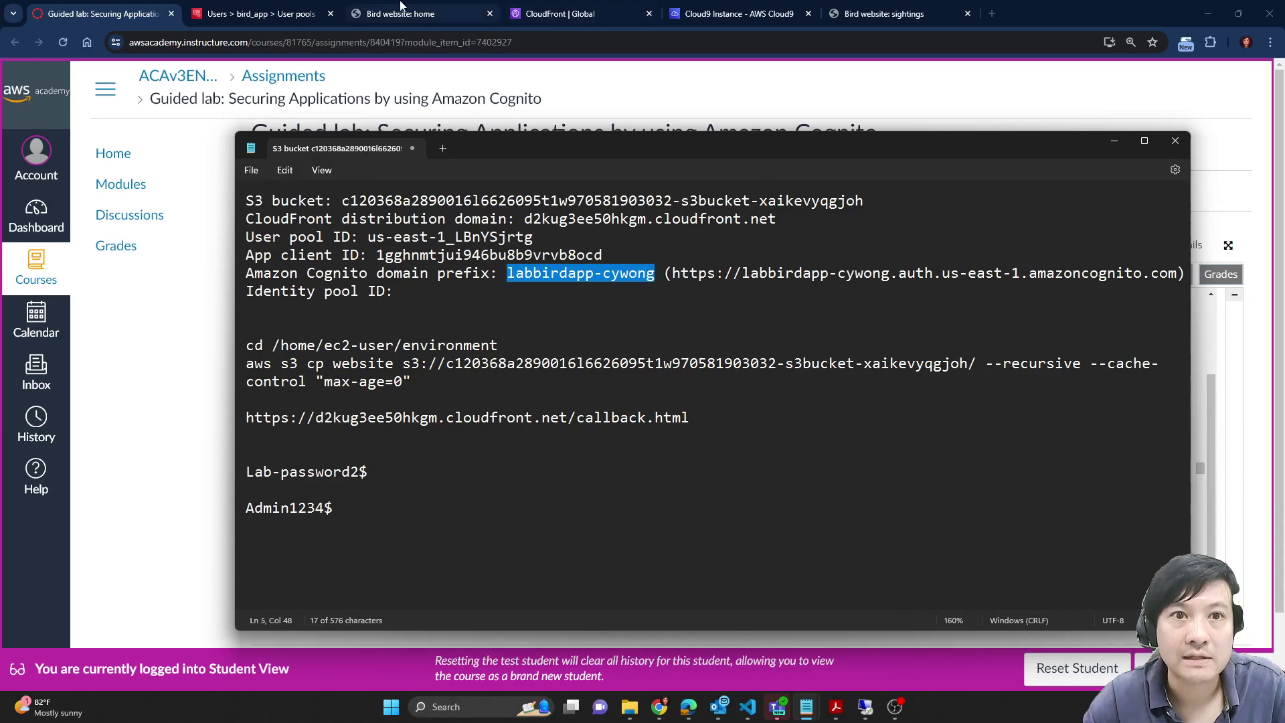
left_click(415, 9)
left_click(577, 12)
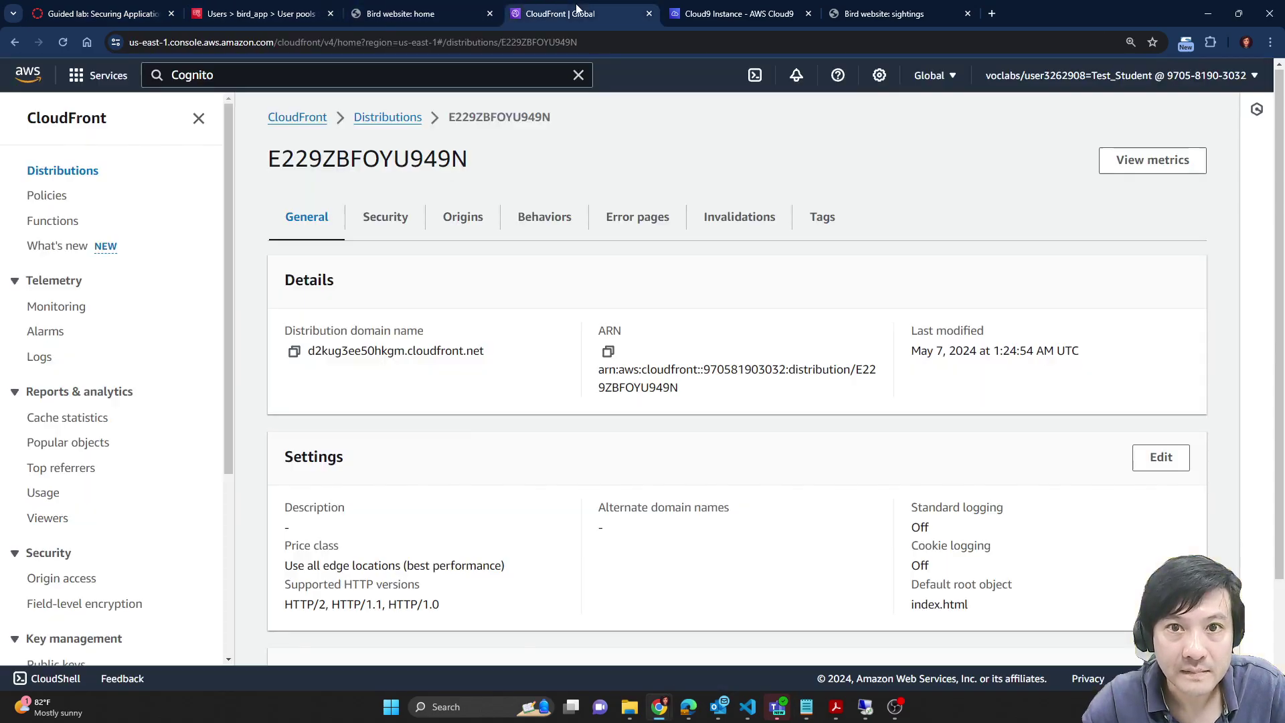
left_click(723, 12)
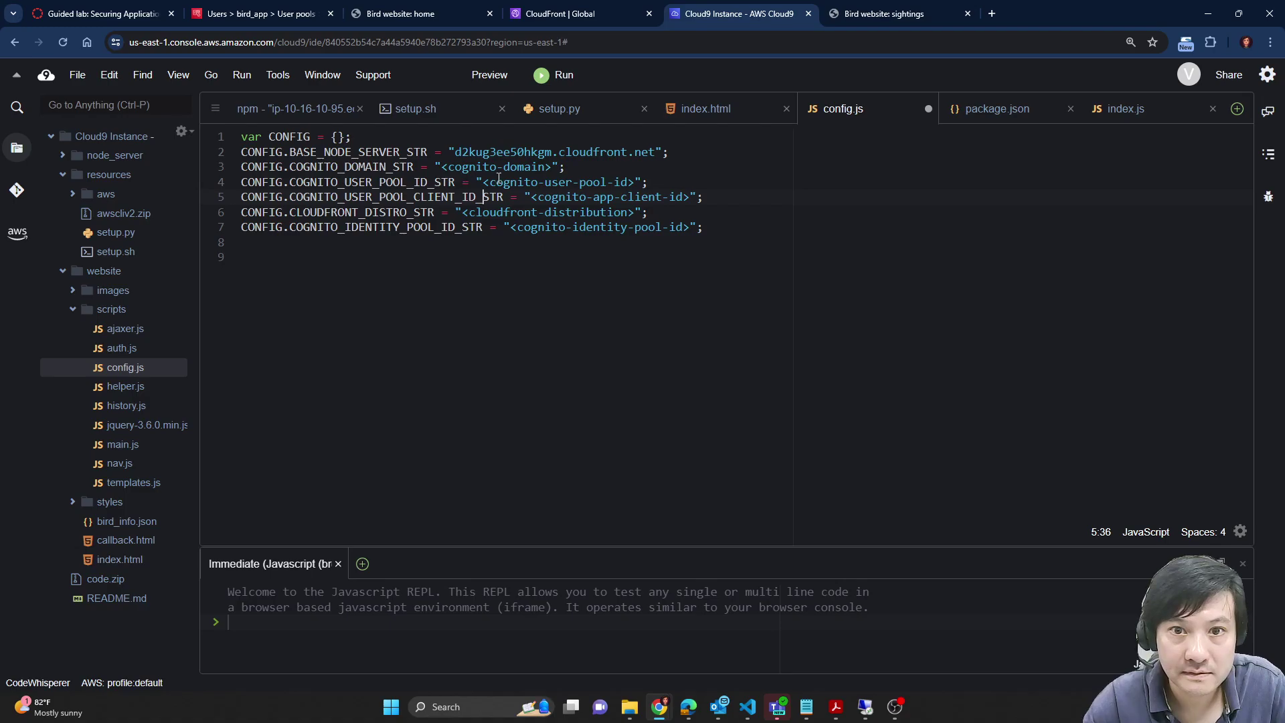
left_click_drag(441, 167, 556, 166)
key("ctrl+v")
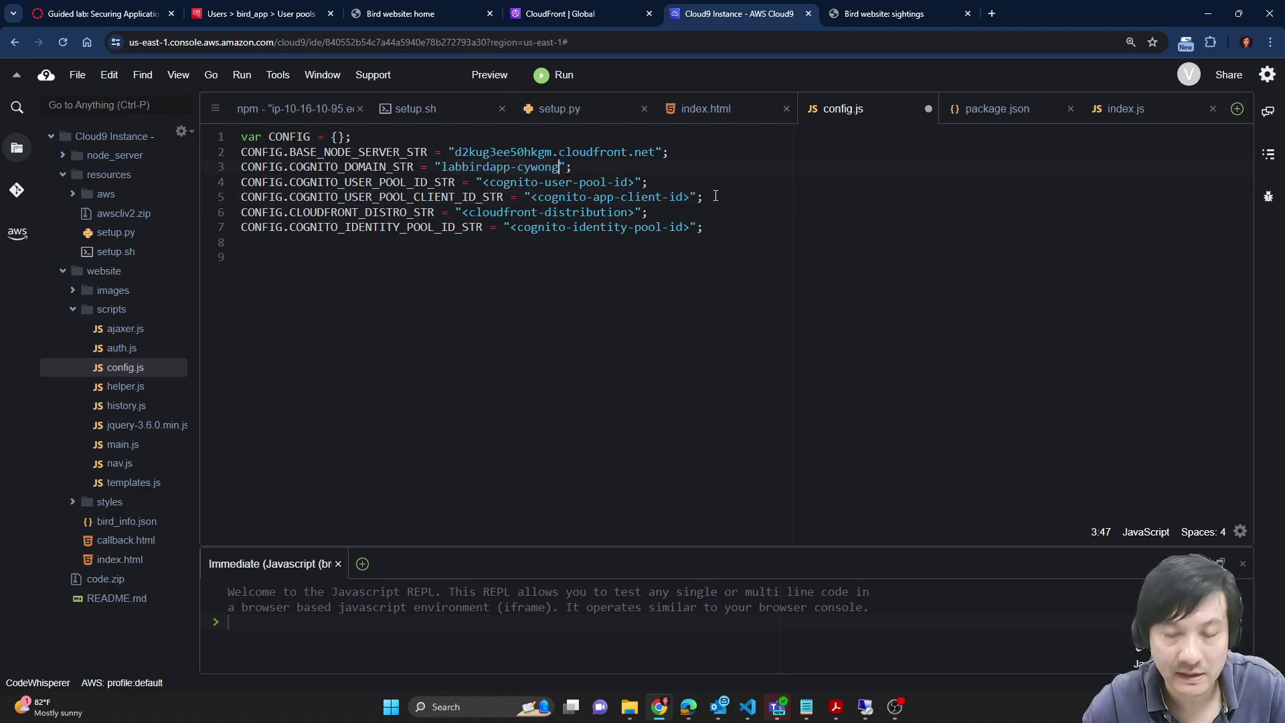
Step: Replace the user-pool-id placeholder on line 4 with the saved User pool ID
key("alt+Tab")
key("alt+Tab")
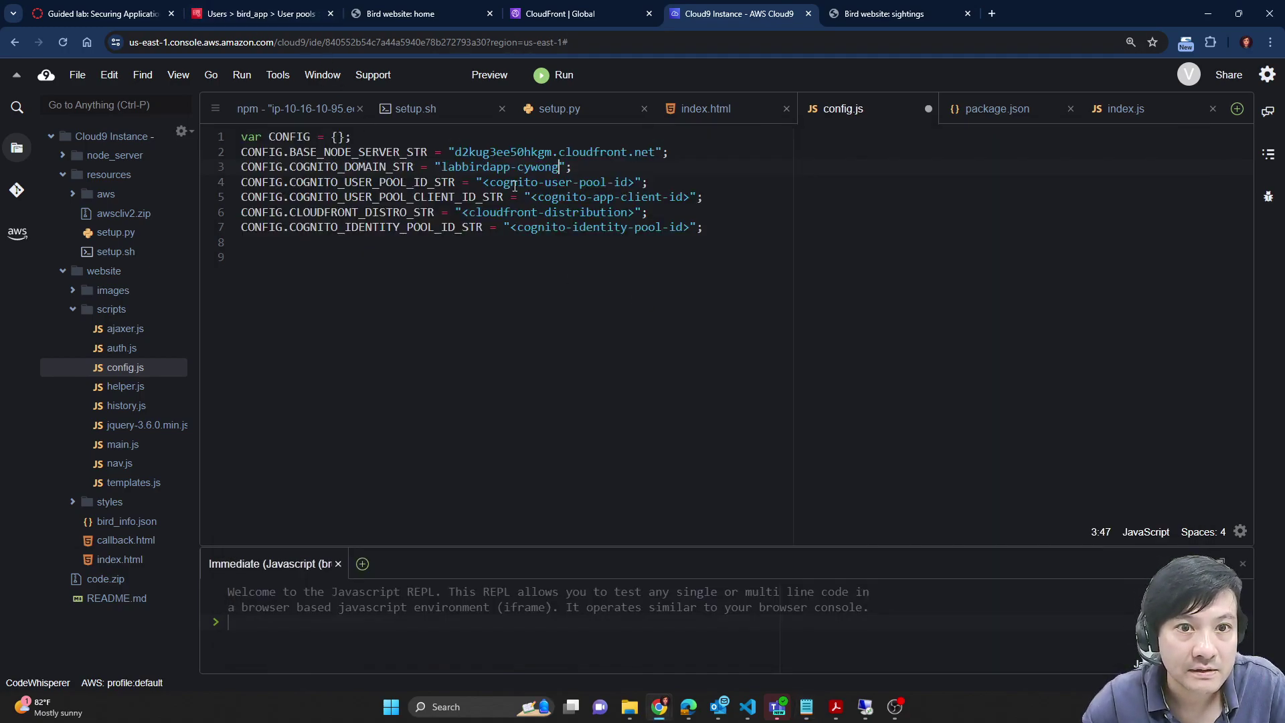
key("alt+Tab")
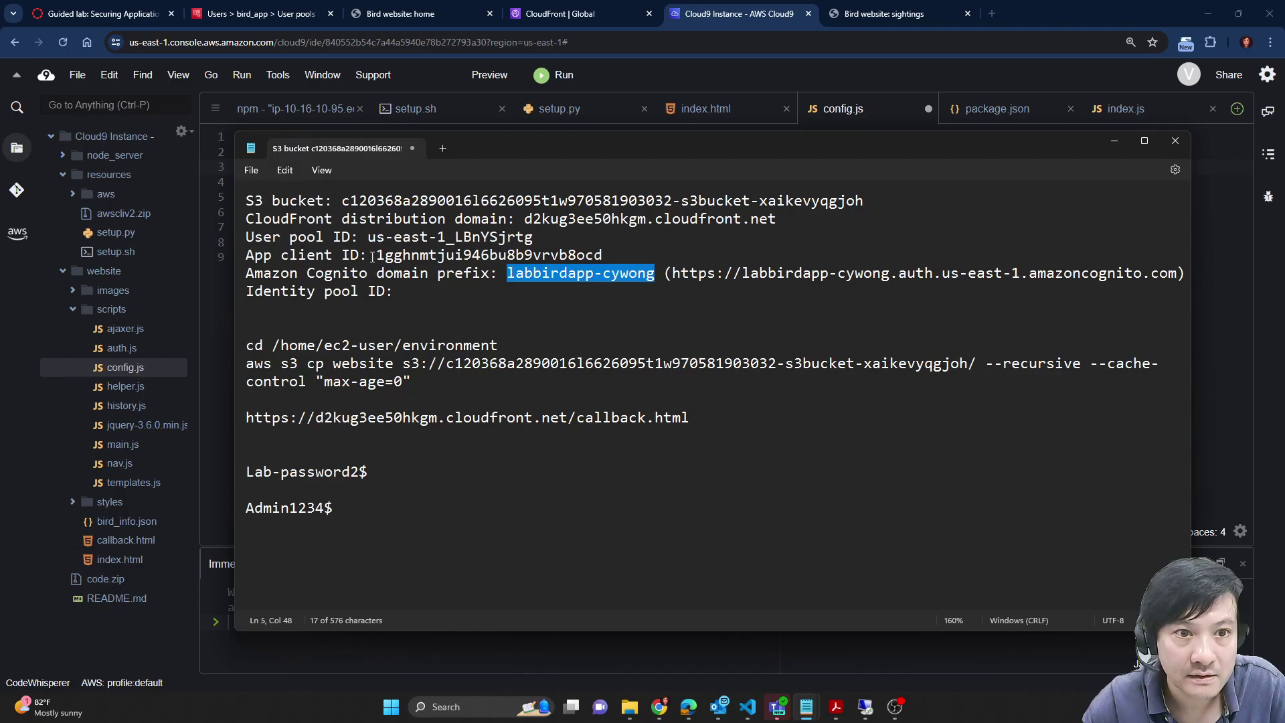
left_click_drag(368, 237, 536, 239)
key("alt+Tab")
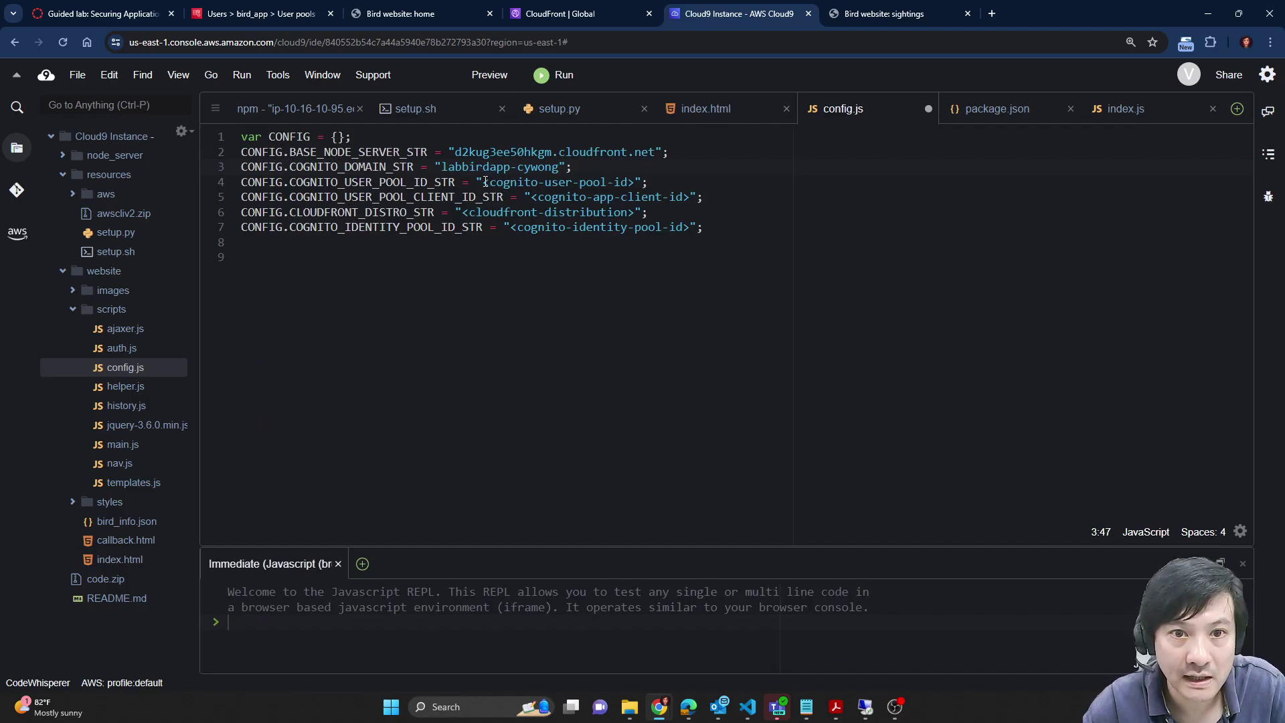
left_click_drag(485, 182, 636, 182)
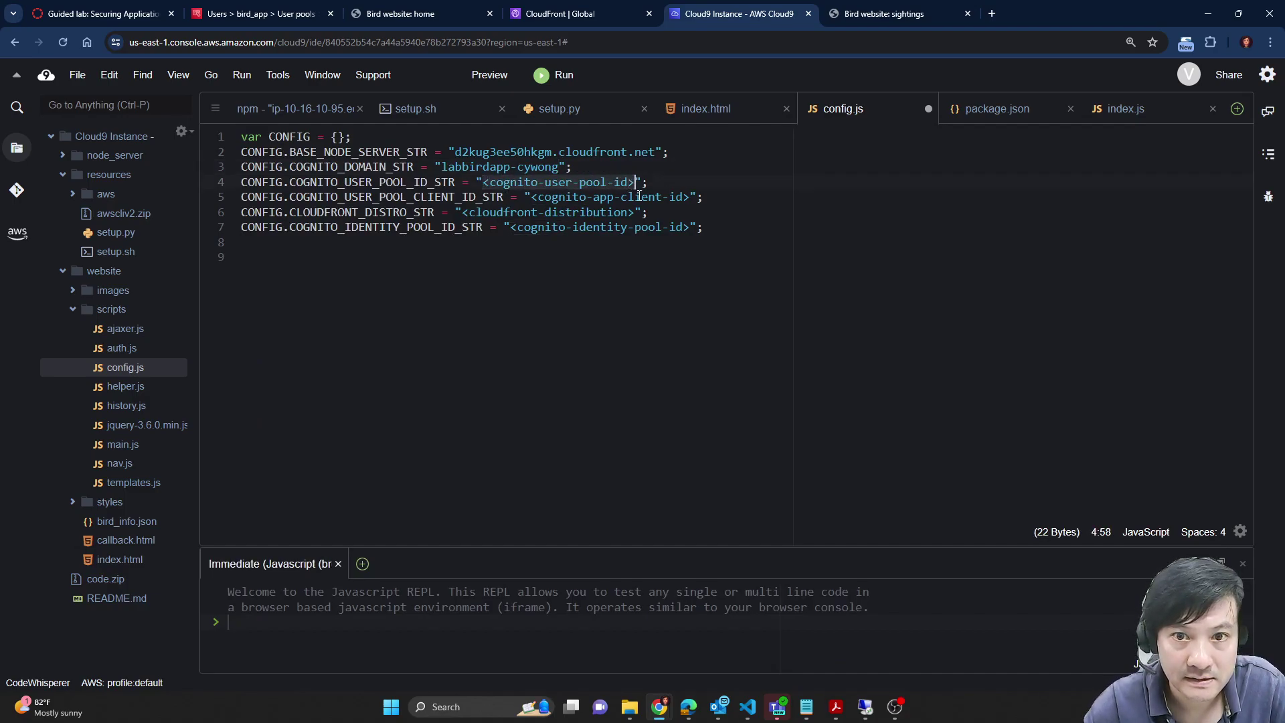
type("us-east-1_LBnYSjrtg")
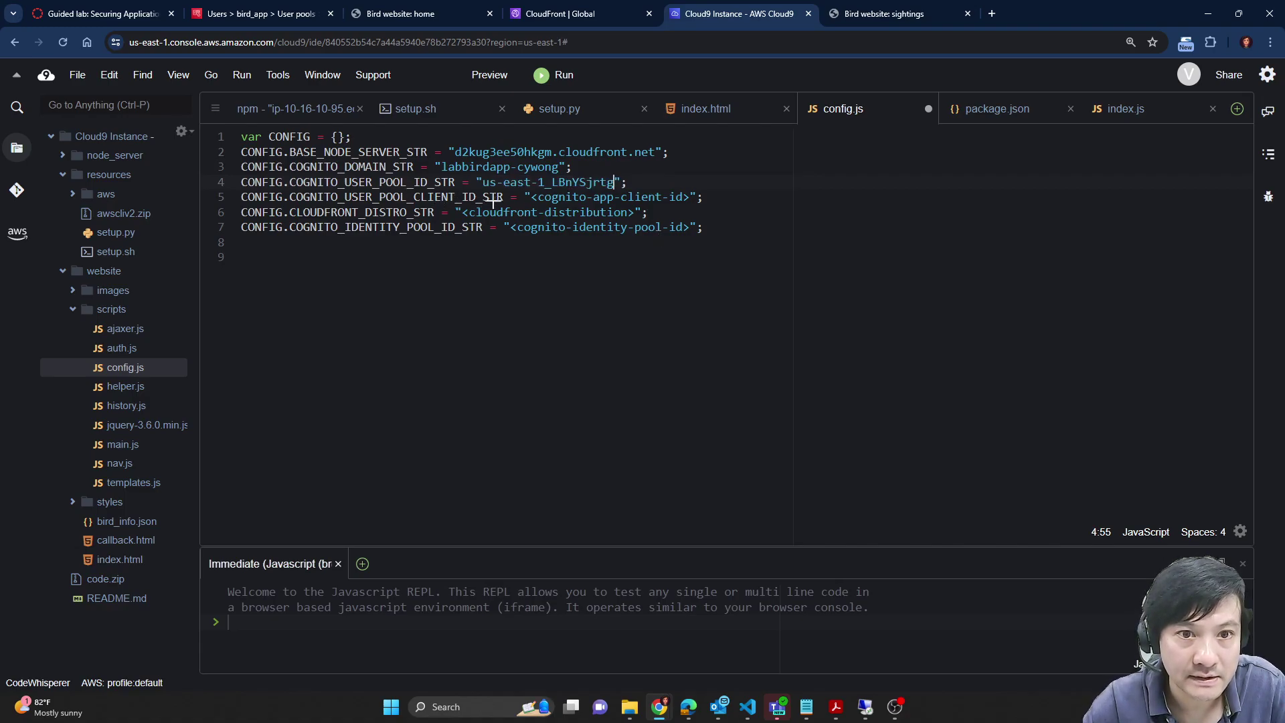
Step: Replace the app client ID placeholder on line 5 with the saved app client ID
key("alt+Tab")
left_click_drag(378, 255, 602, 257)
key("ctrl+c")
key("alt+Tab")
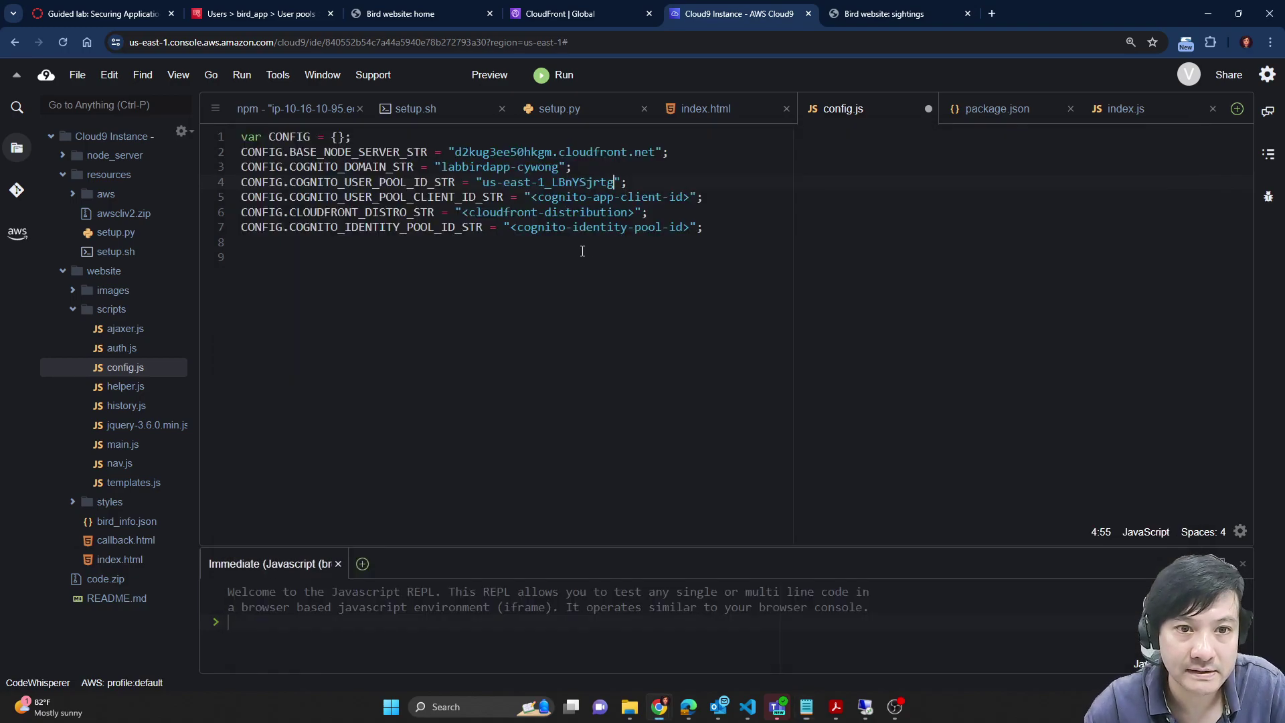
left_click_drag(533, 196, 689, 202)
key("ctrl+v")
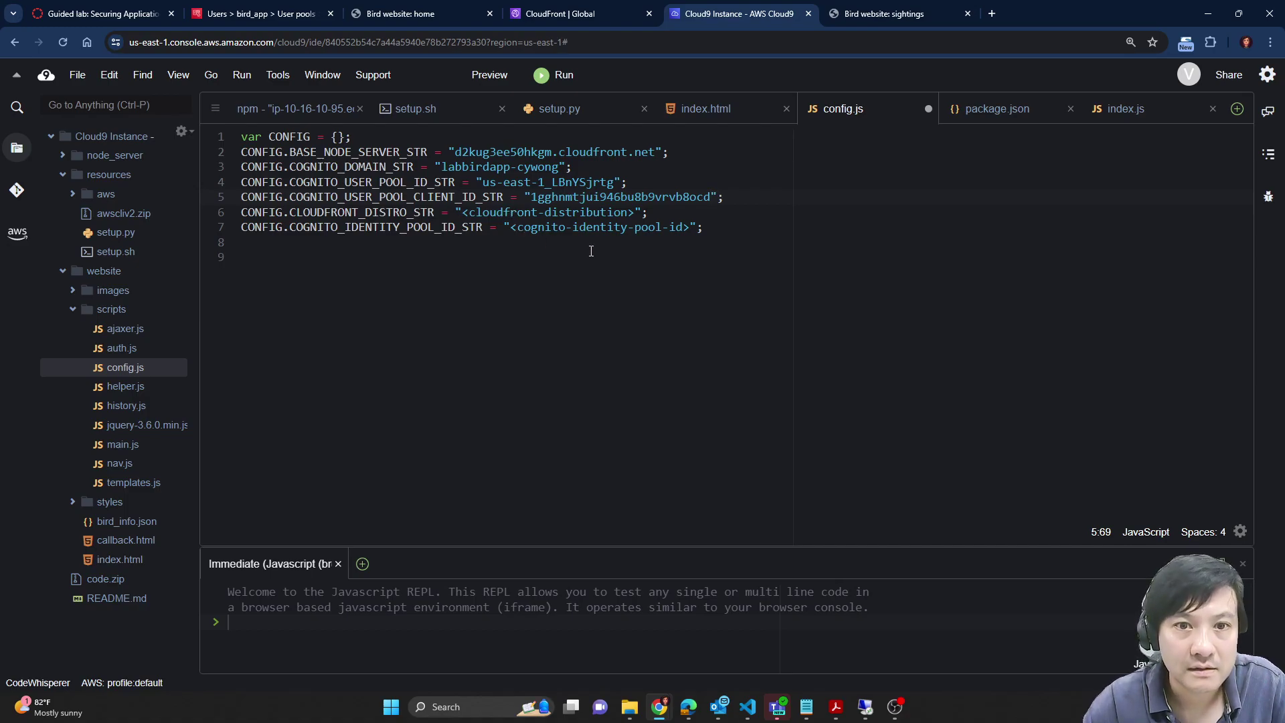
Step: Replace the cloudfront-distribution placeholder on line 6 with the saved CloudFront distribution prefix
key("alt+Tab")
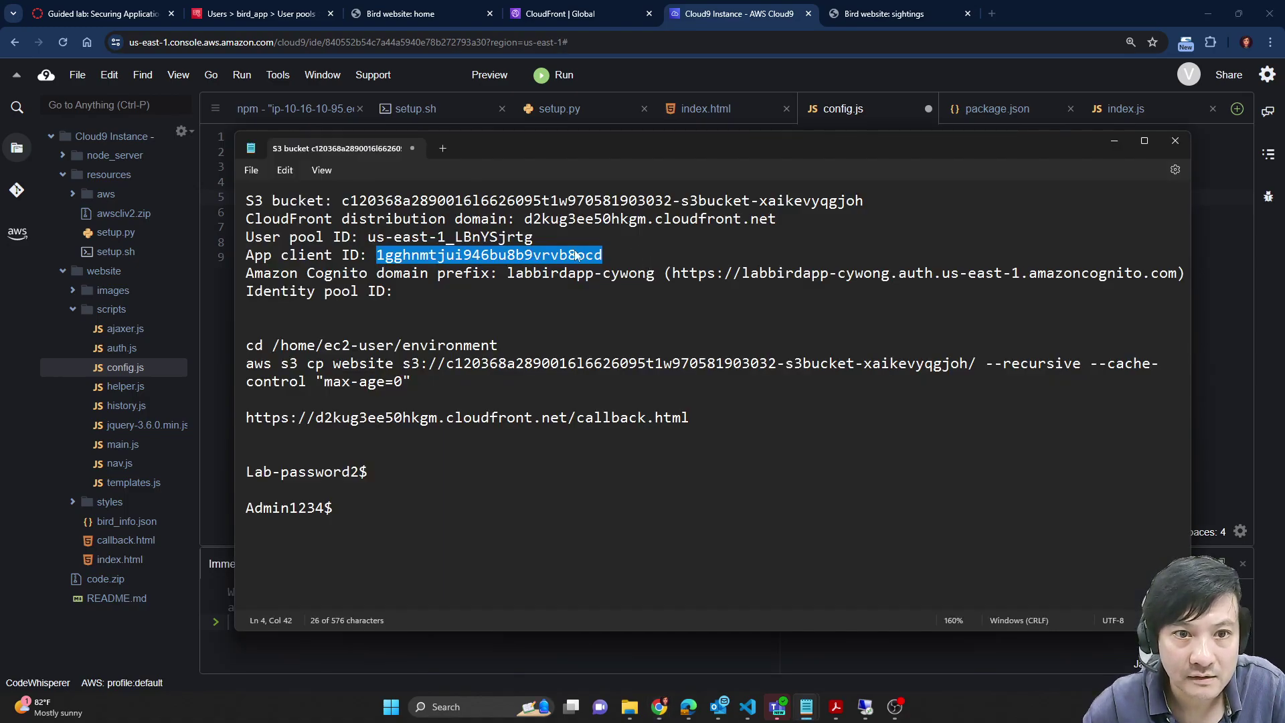
double_click(597, 223)
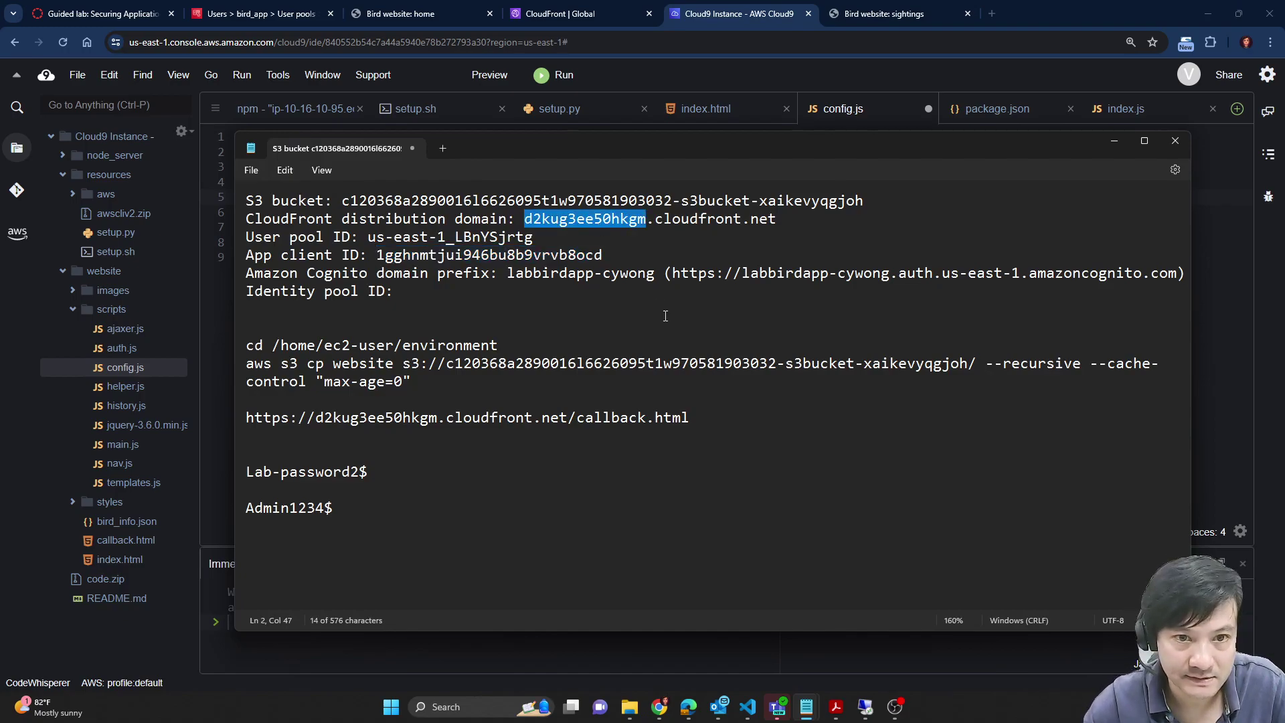
left_click(131, 8)
scroll(733, 558, "down", 1)
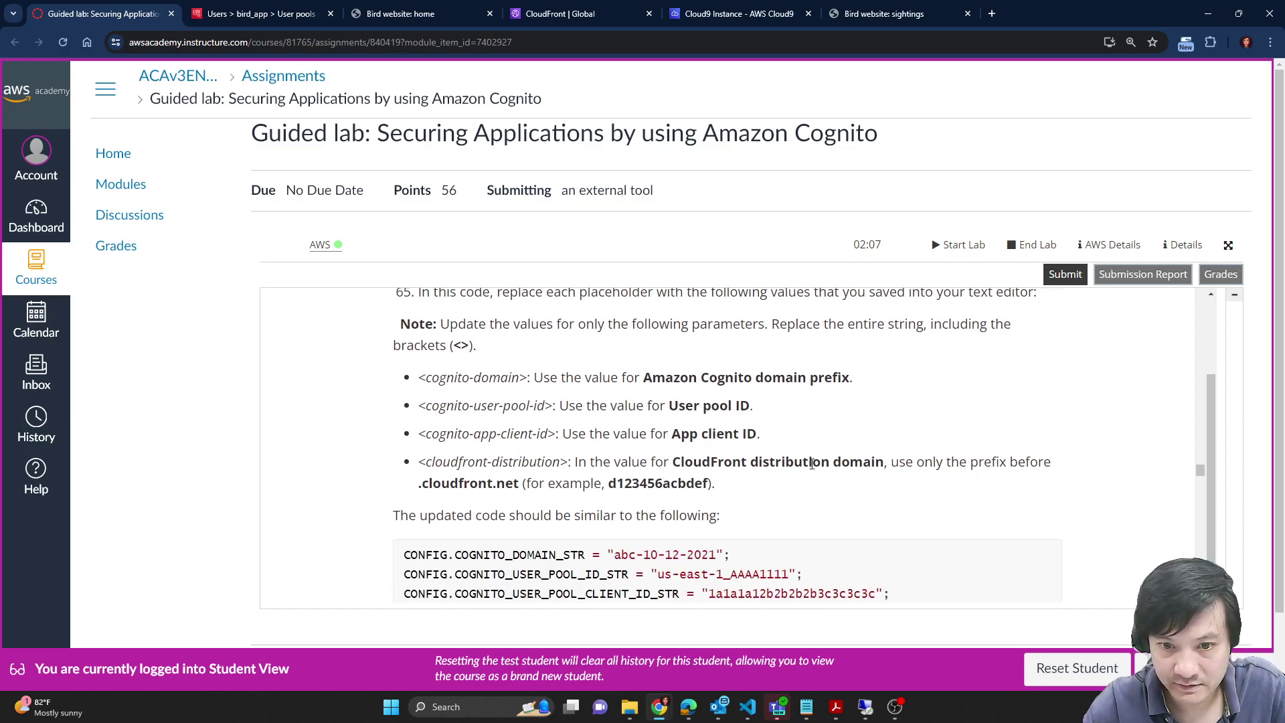
double_click(662, 484)
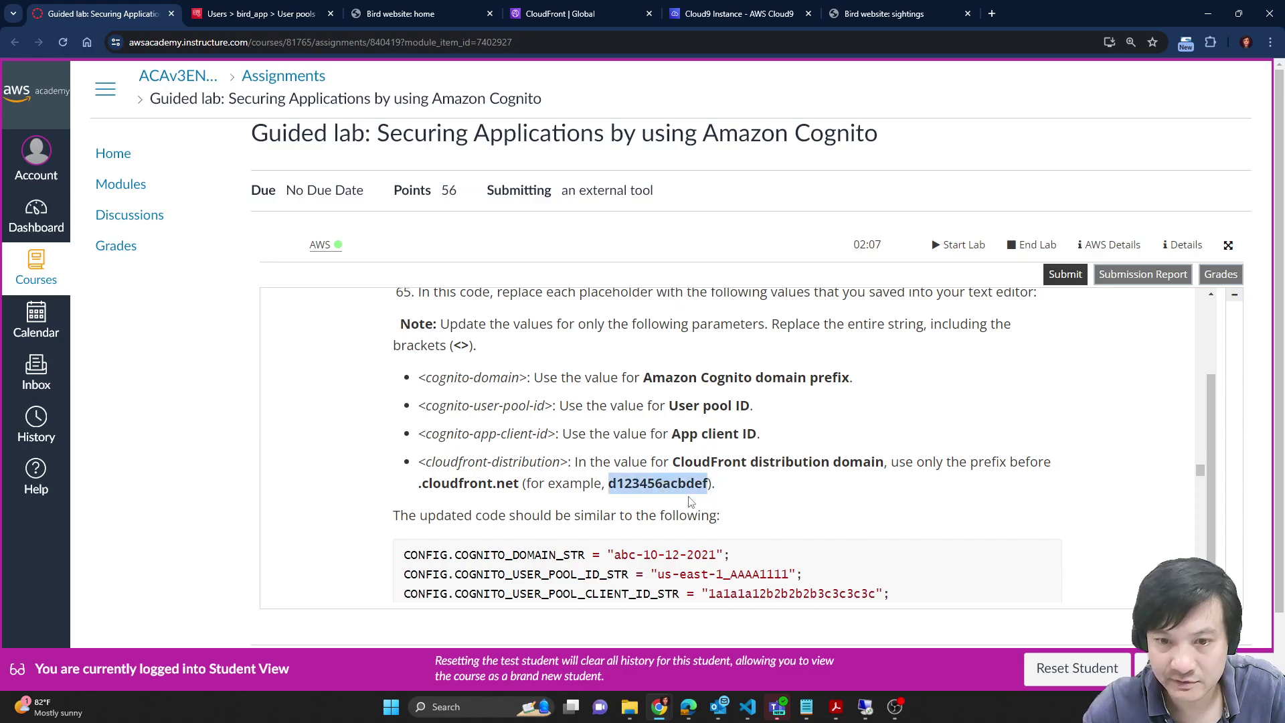
key("alt+Tab")
double_click(567, 225)
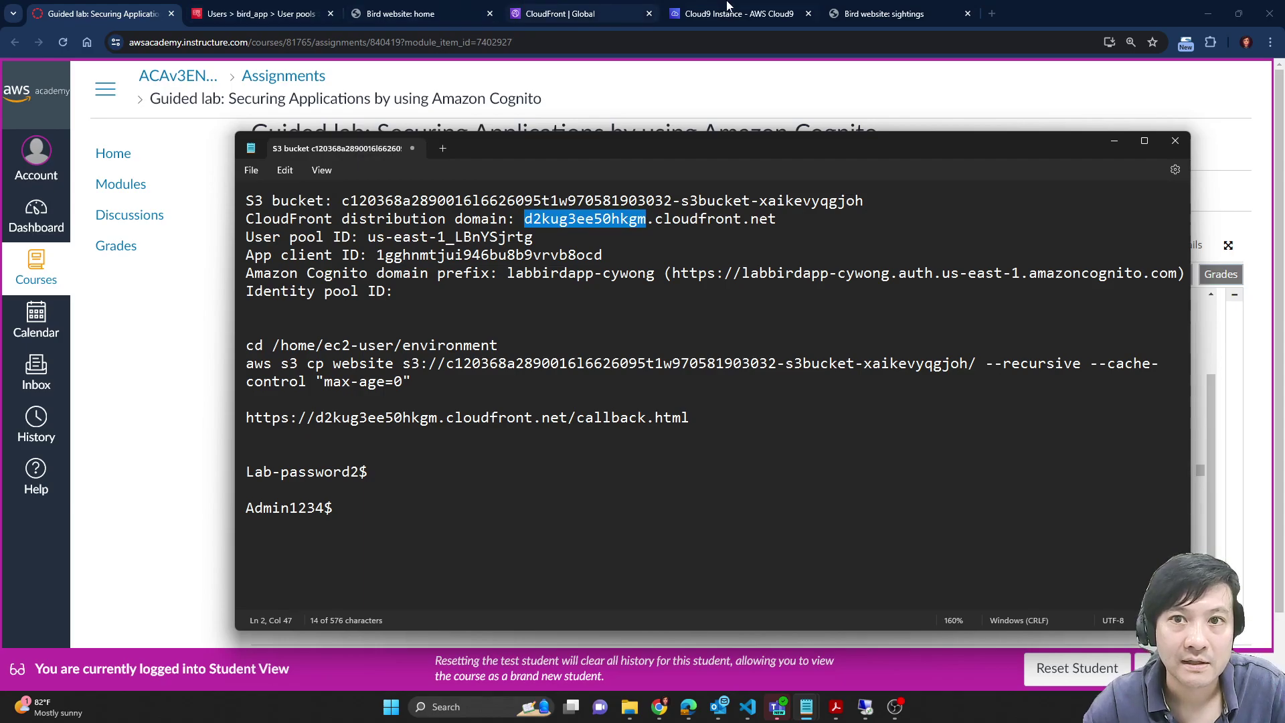
left_click(736, 13)
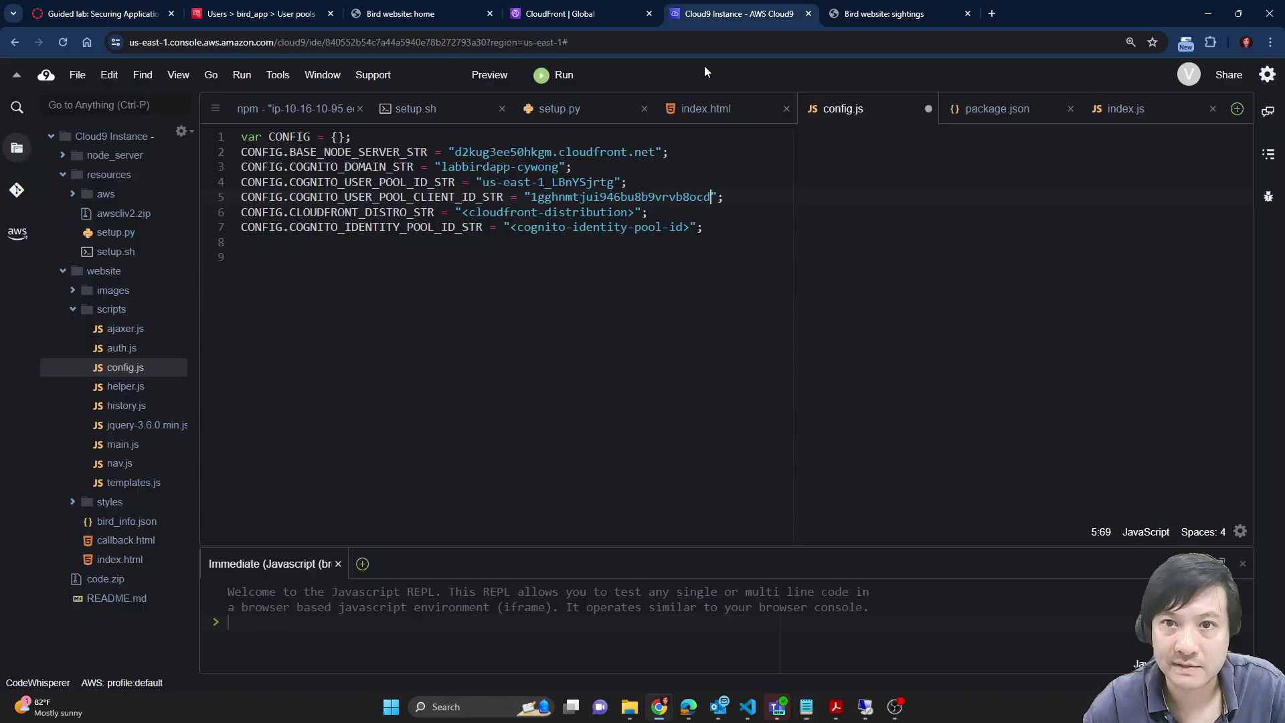
double_click(492, 152)
key("ctrl+c")
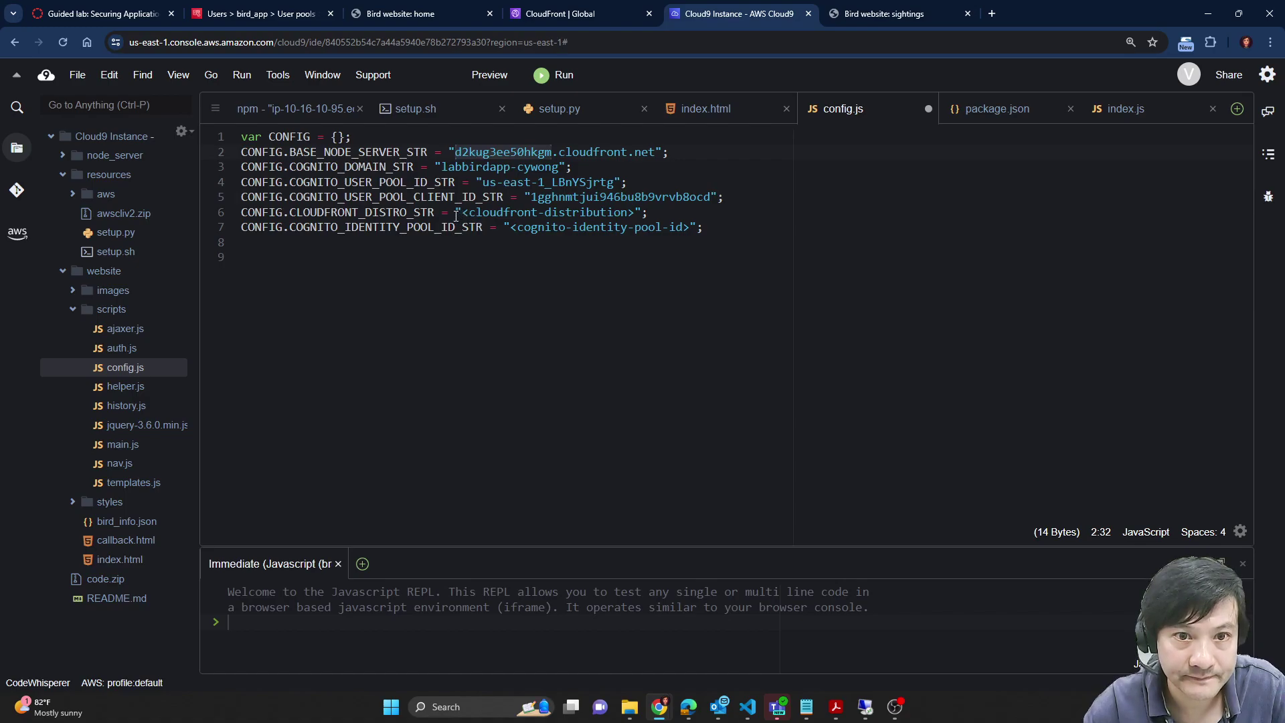
left_click_drag(461, 213, 636, 214)
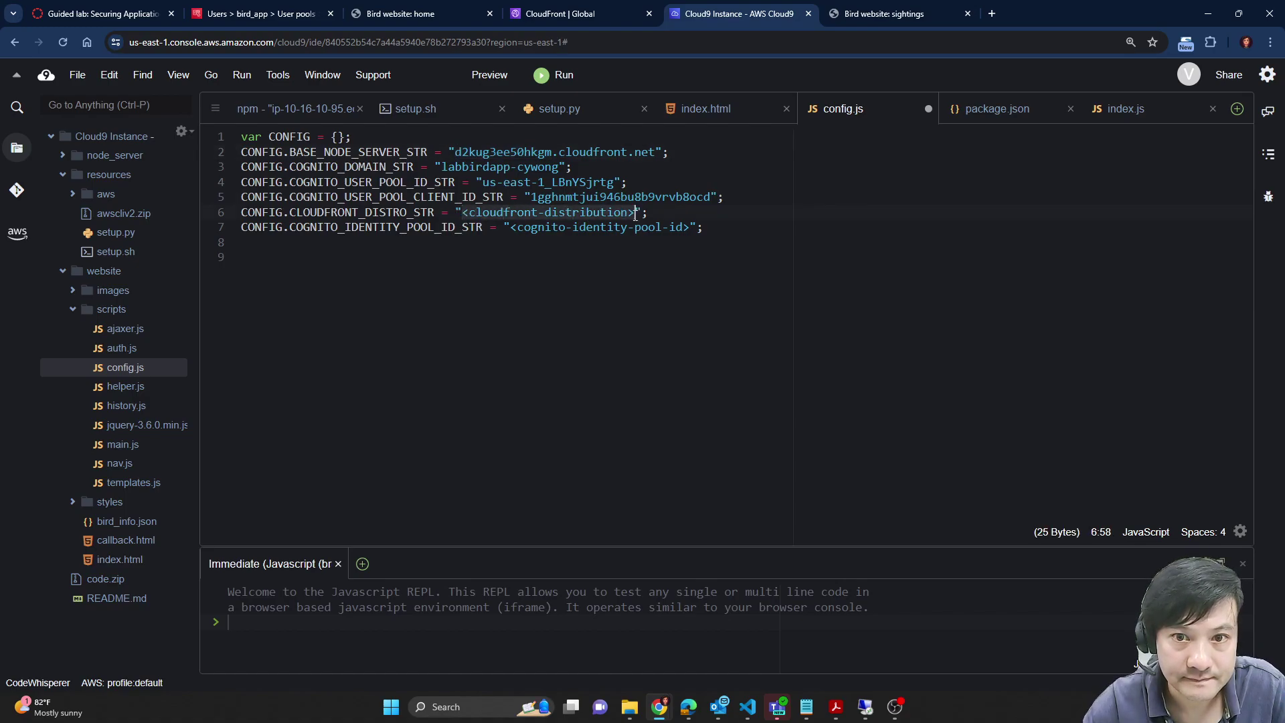
key("ctrl+v")
Step: Check the BASE_NODE_SERVER_STR and COGNITO_IDENTITY_POOL_ID_STR lines against the notes and lab instructions
double_click(366, 153)
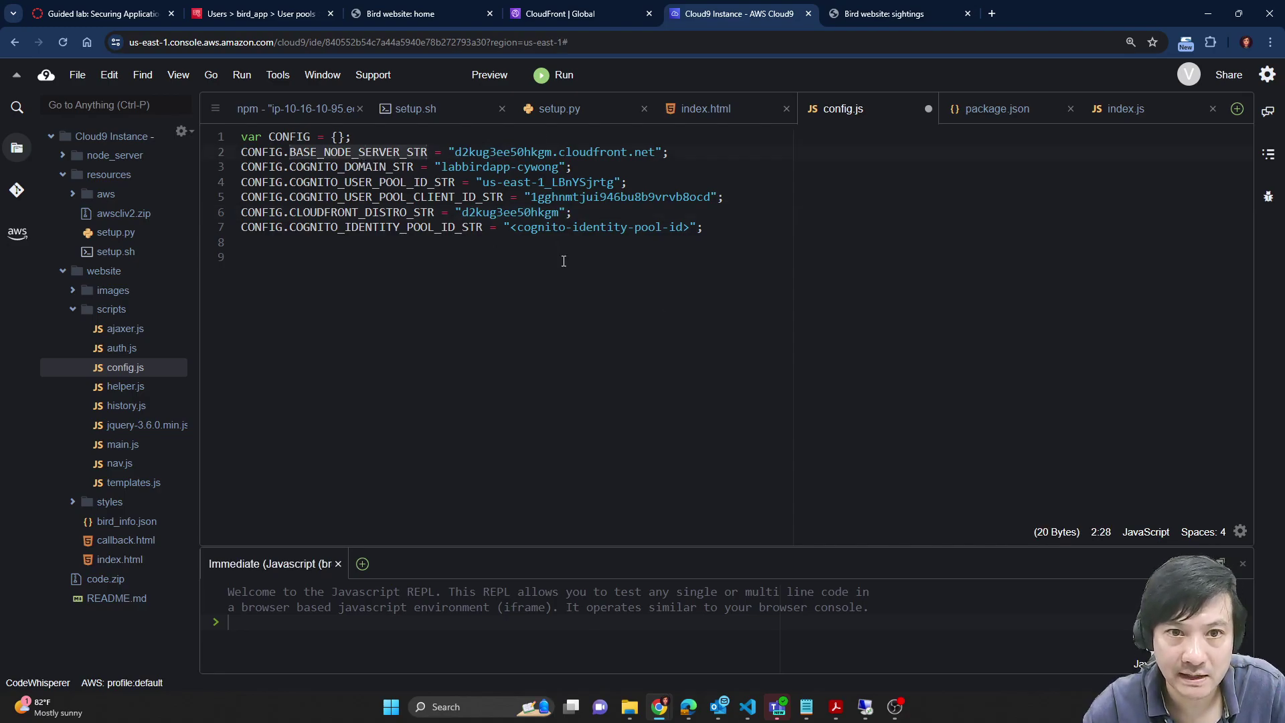
key("alt+Tab")
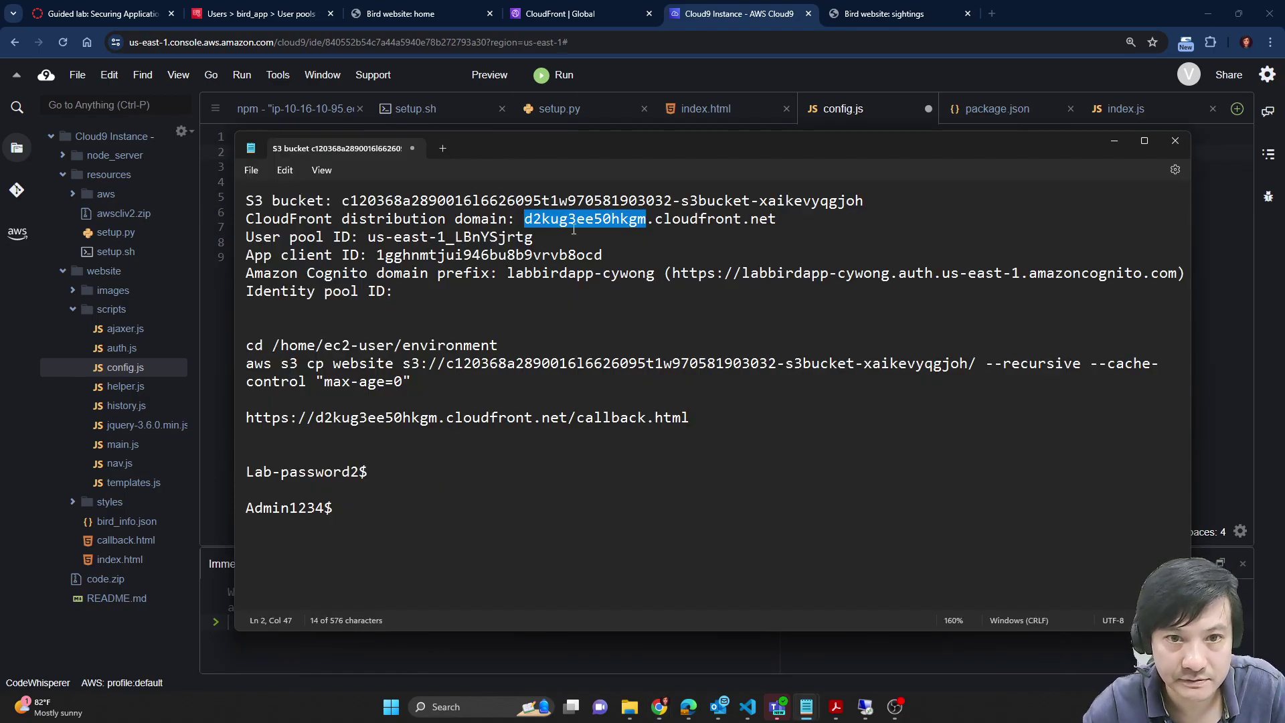
key("alt+Tab")
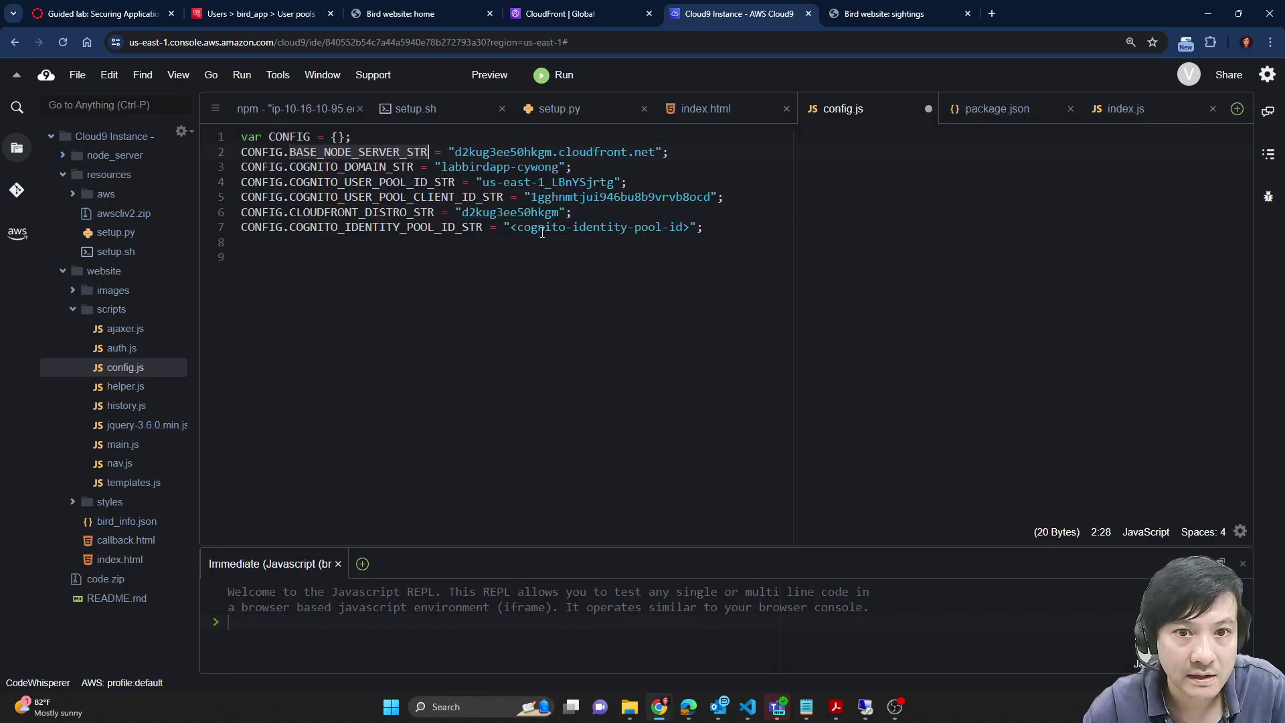
double_click(414, 228)
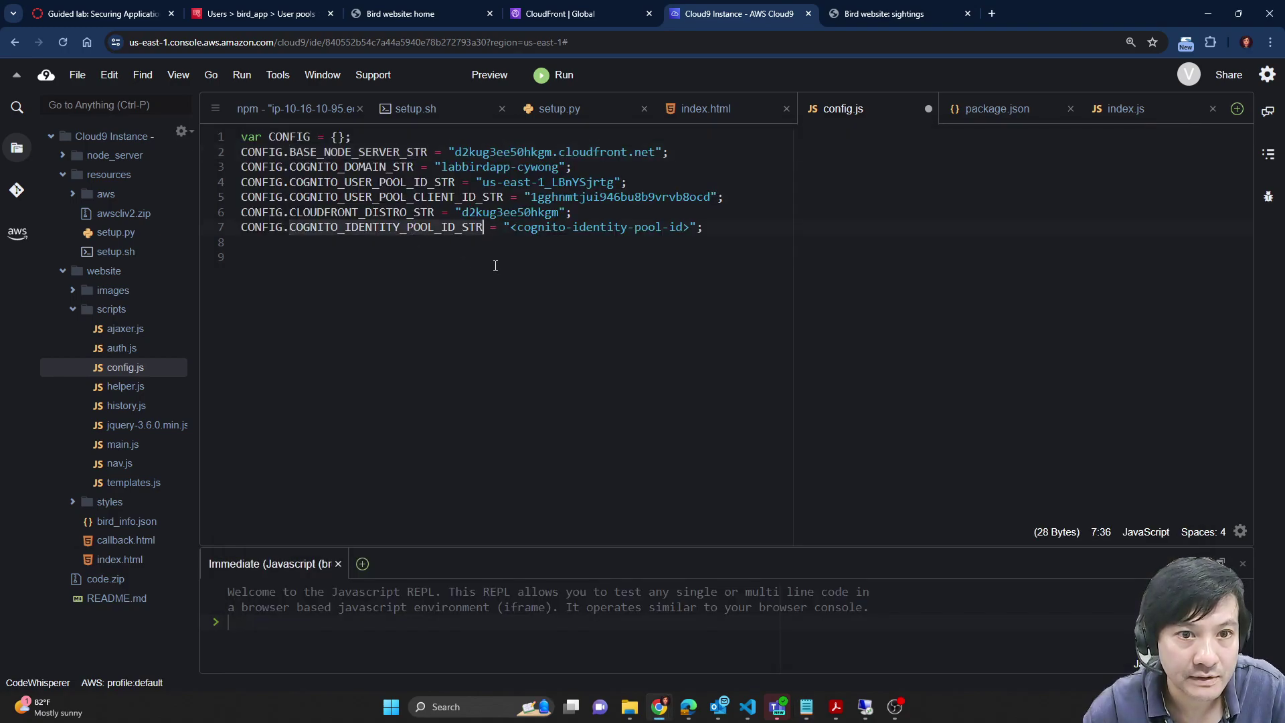
left_click(137, 10)
scroll(682, 504, "down", 2)
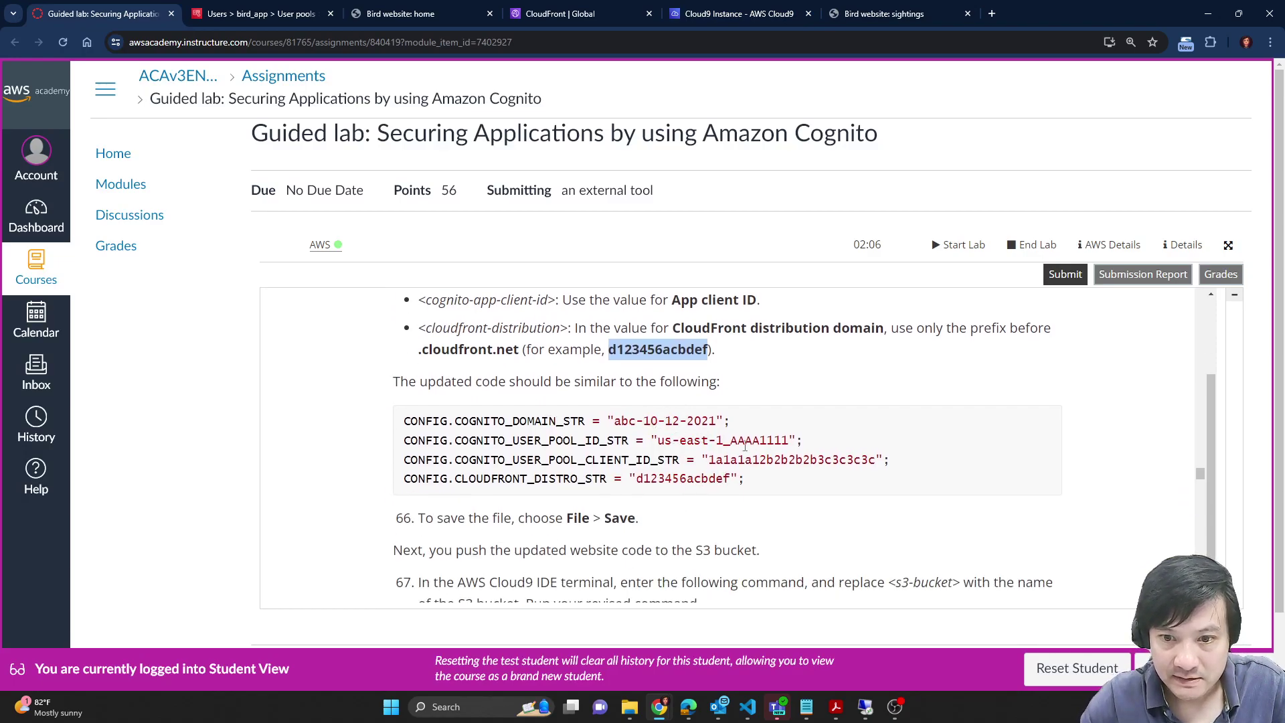
key("alt+Tab")
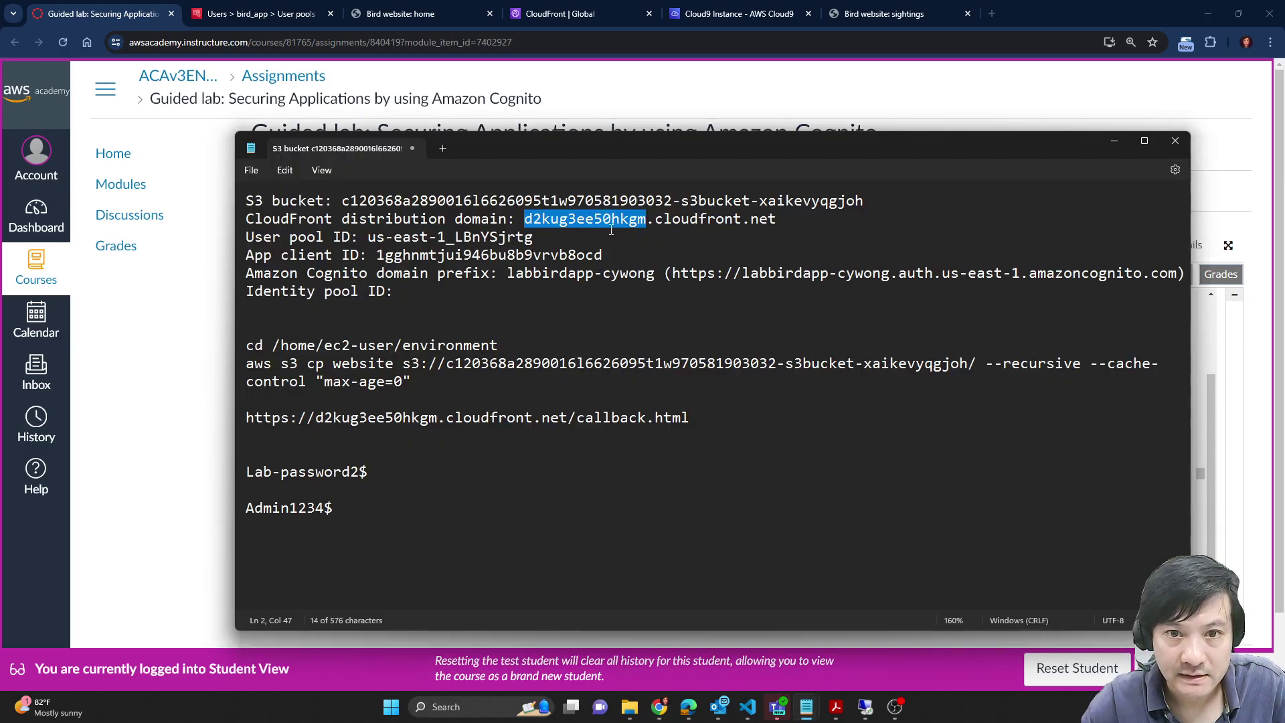
key("alt+Tab")
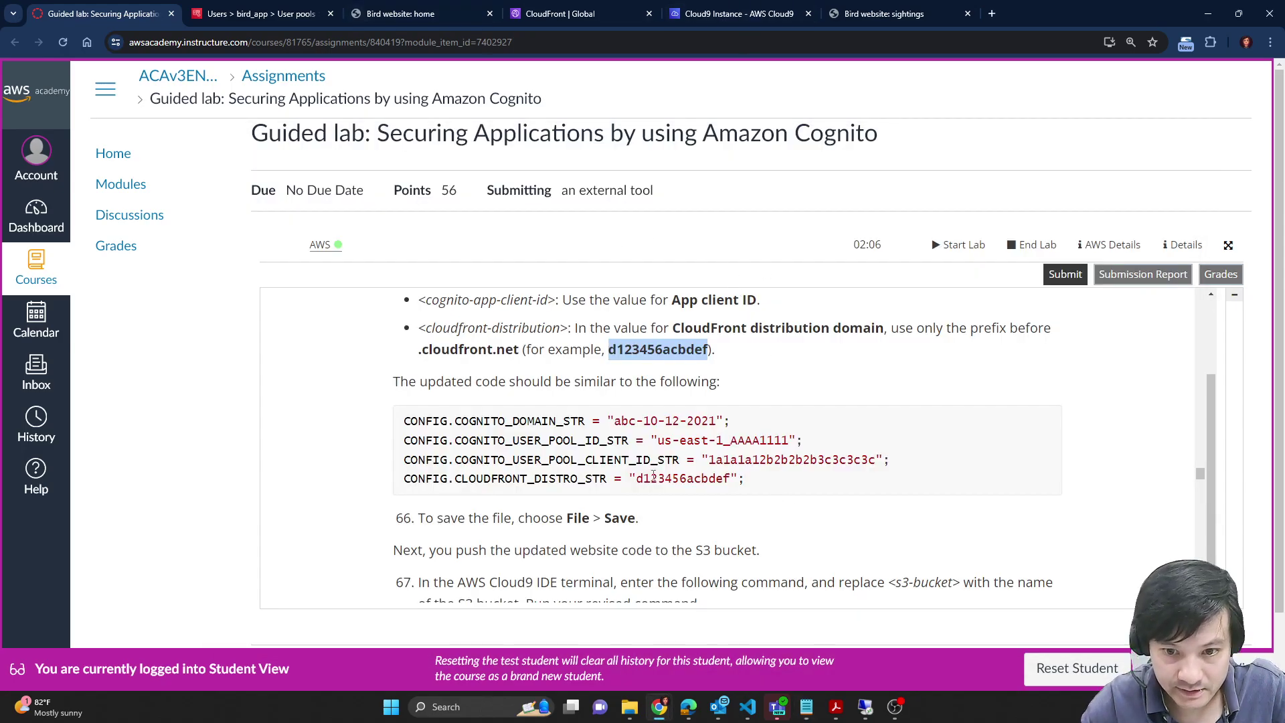
key("alt+Tab")
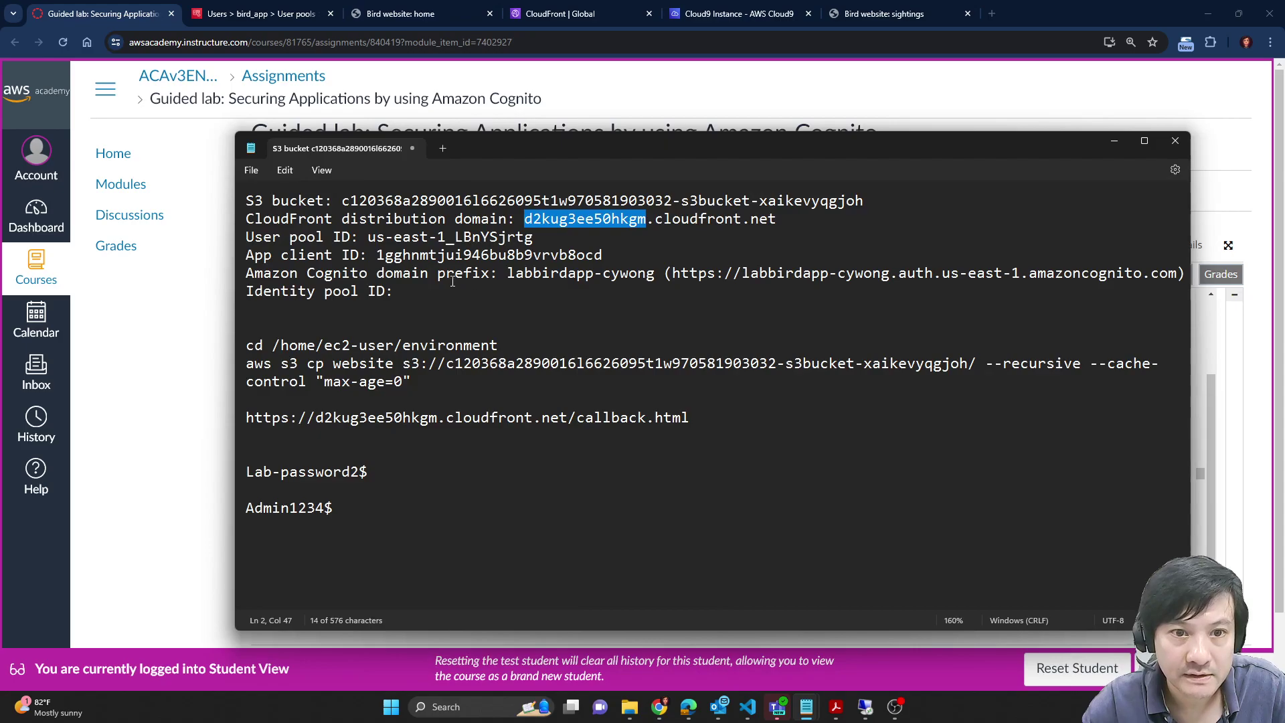
key("alt+Tab")
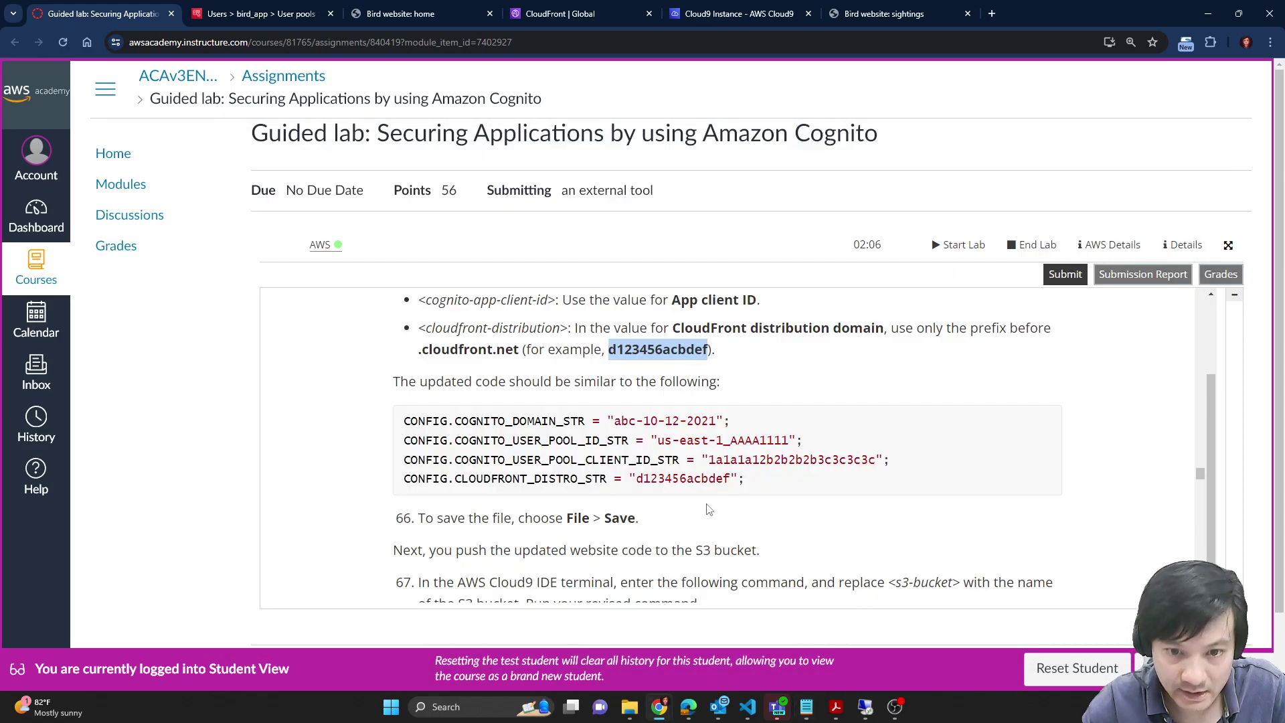
Step: Inspect the bird_app_id_pool identity pool's ID, properties, user access, identities and statistics
left_click(265, 10)
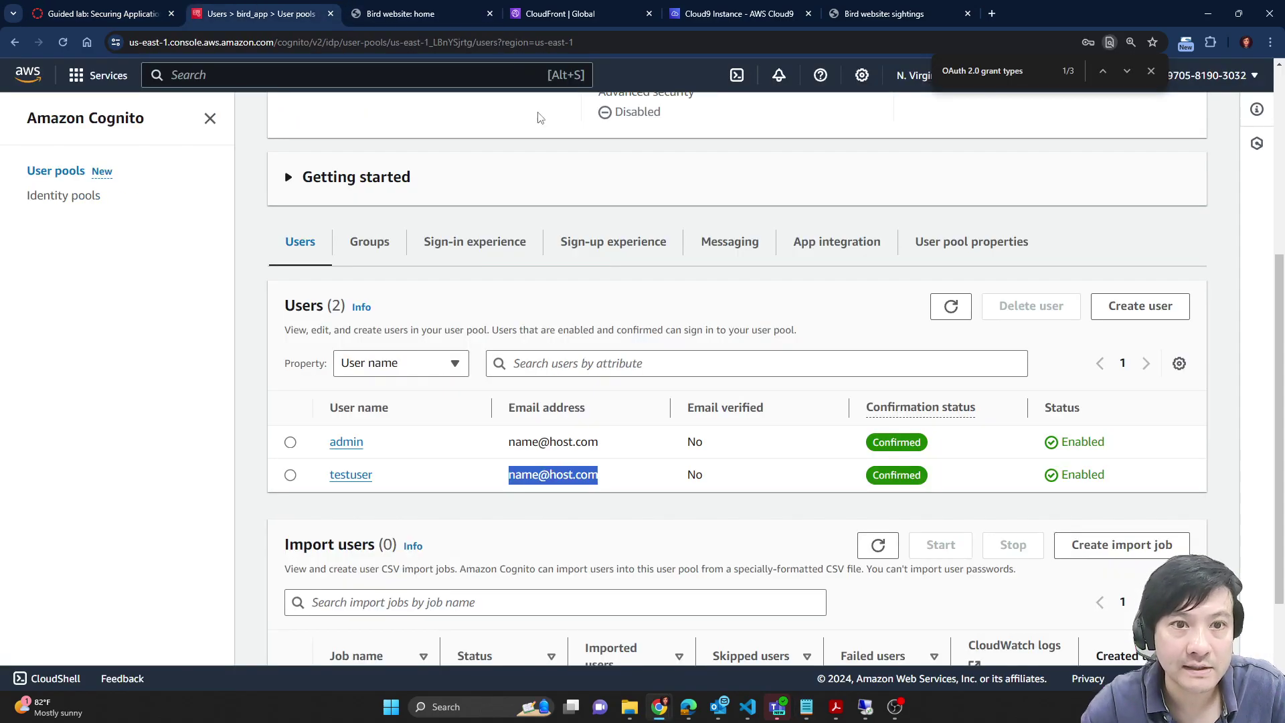
scroll(656, 499, "up", 4)
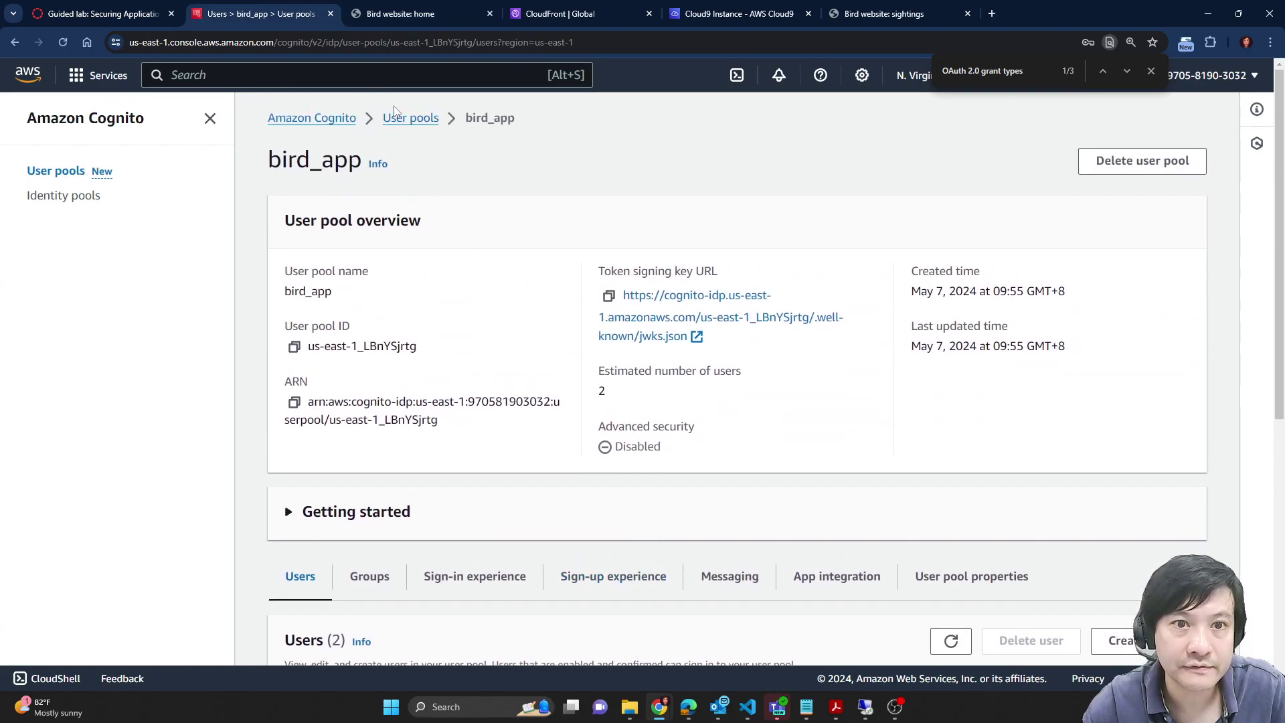
left_click(84, 203)
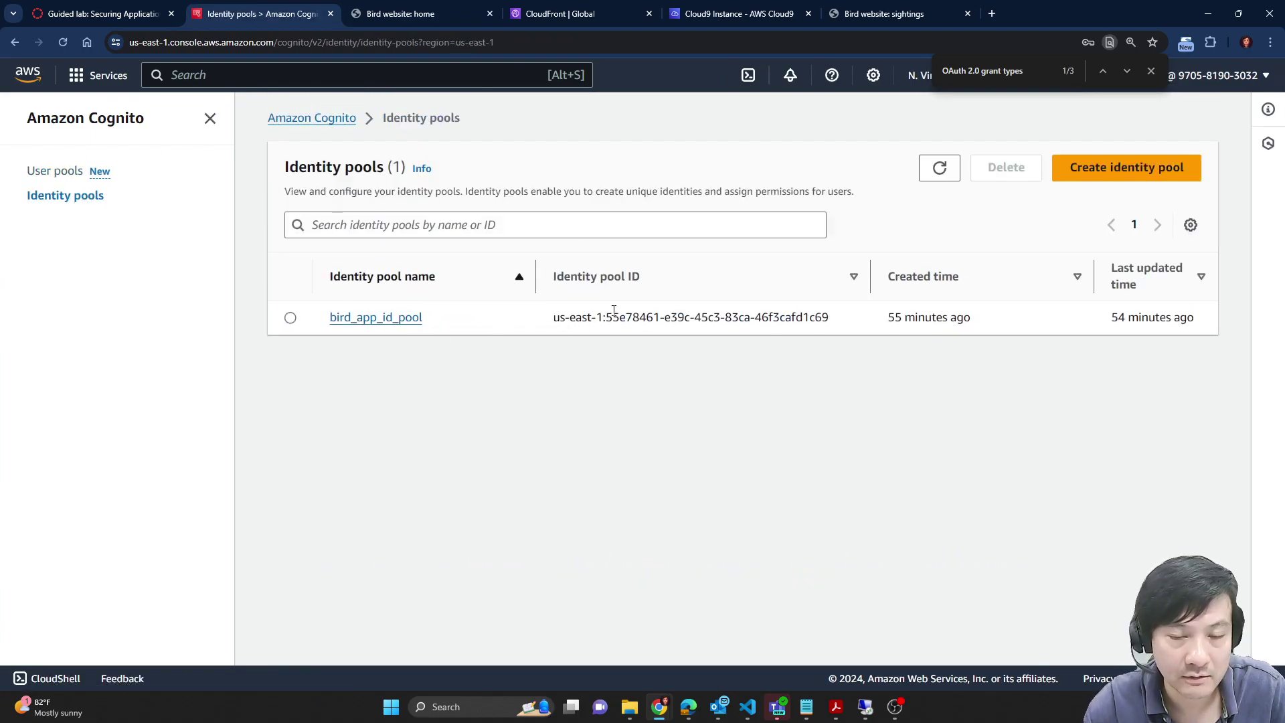
left_click_drag(553, 319, 850, 332)
left_click(380, 320)
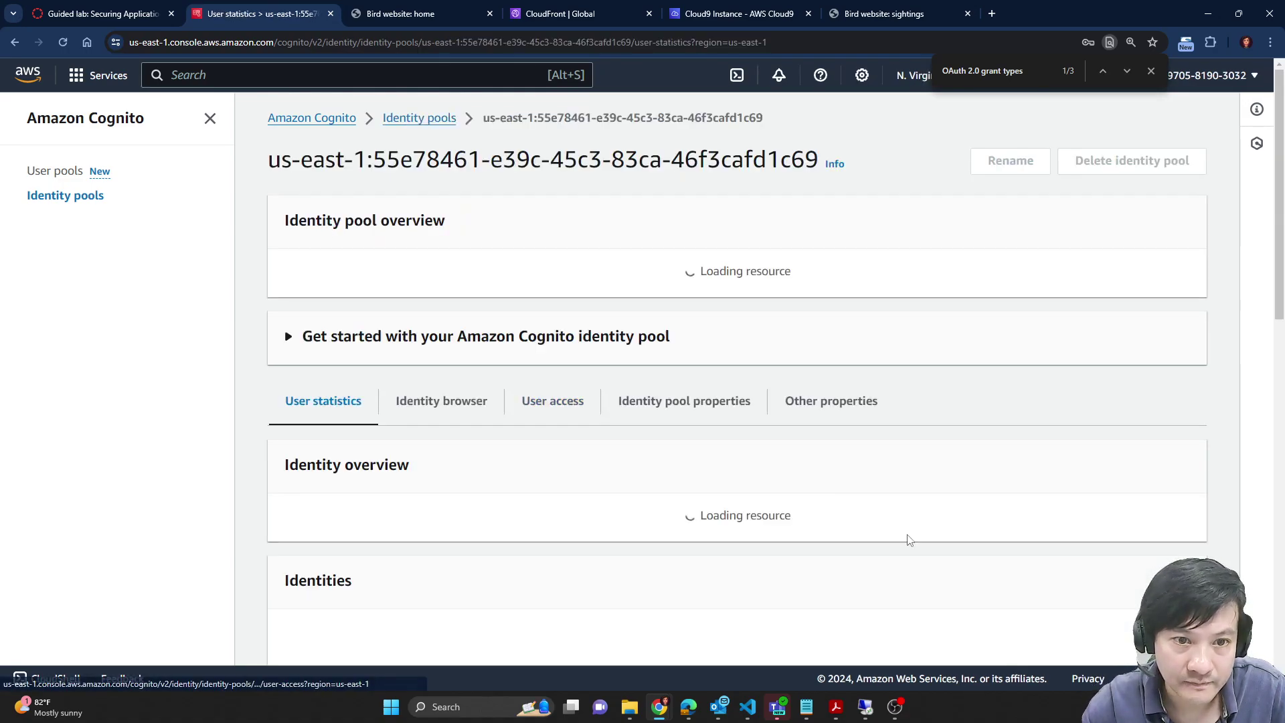
scroll(732, 331, "down", 4)
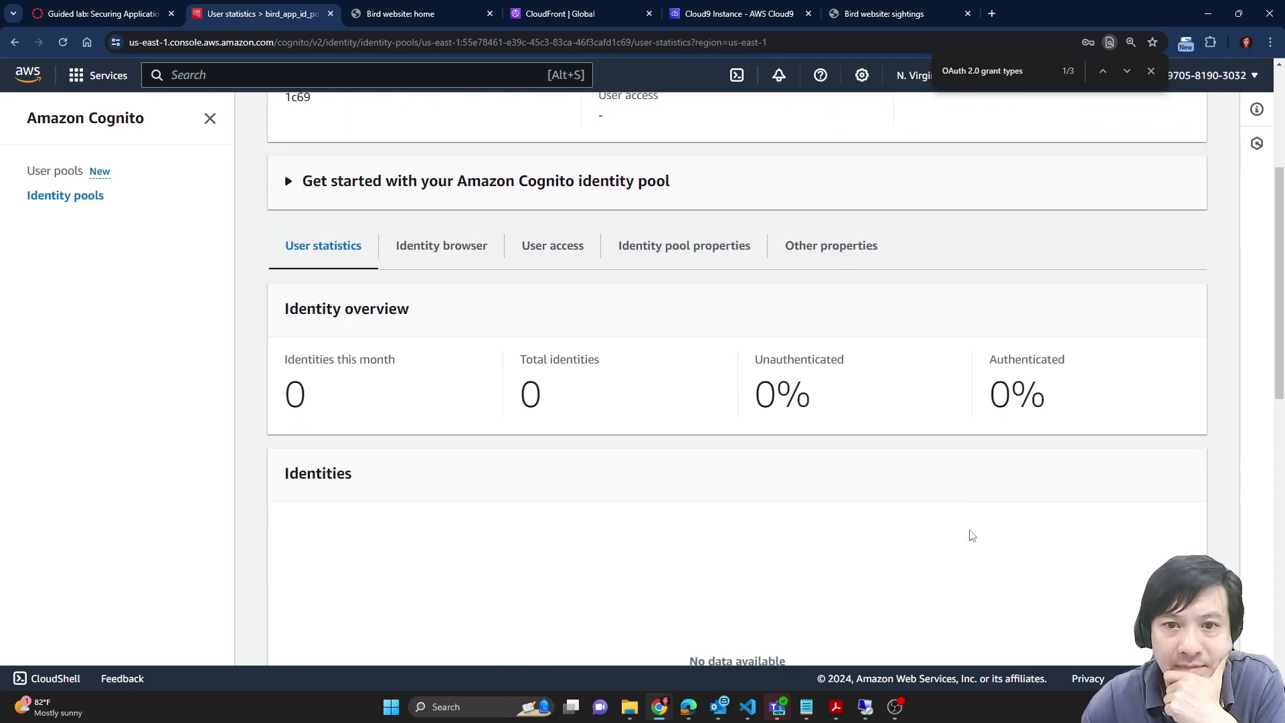
left_click(732, 251)
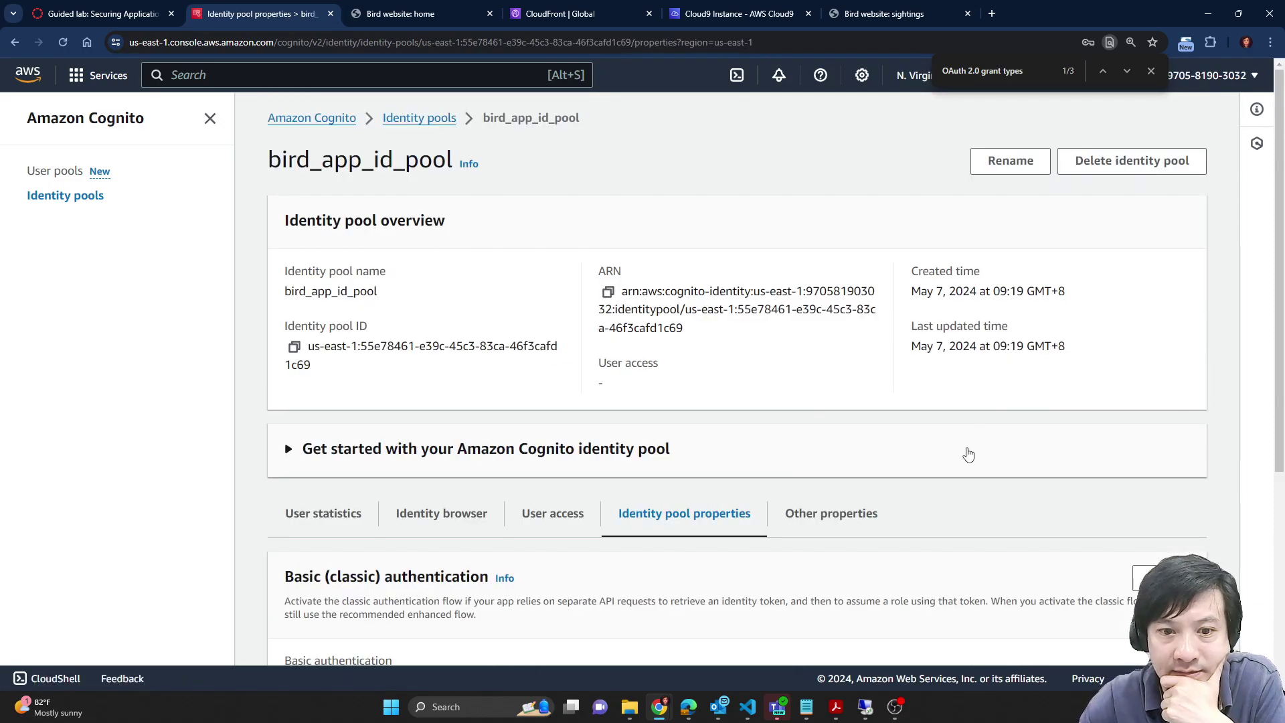
scroll(967, 453, "down", 5)
left_click(583, 188)
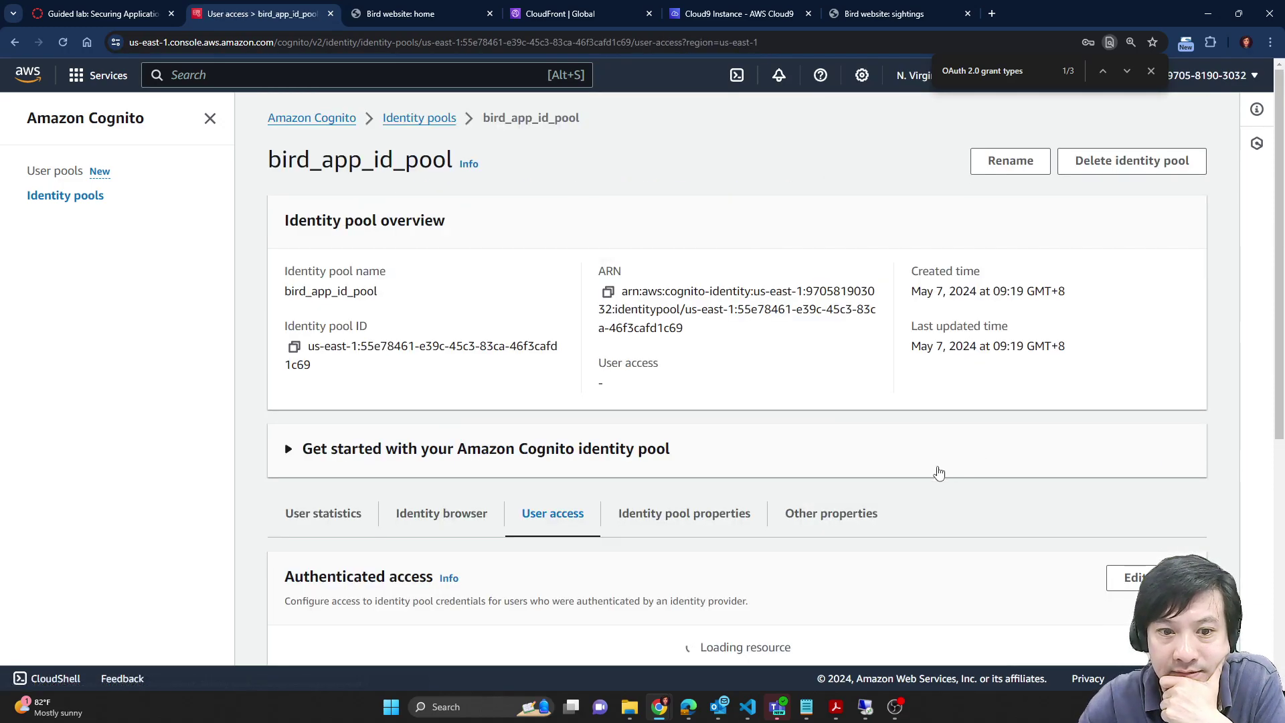
scroll(938, 470, "down", 5)
scroll(909, 491, "down", 2)
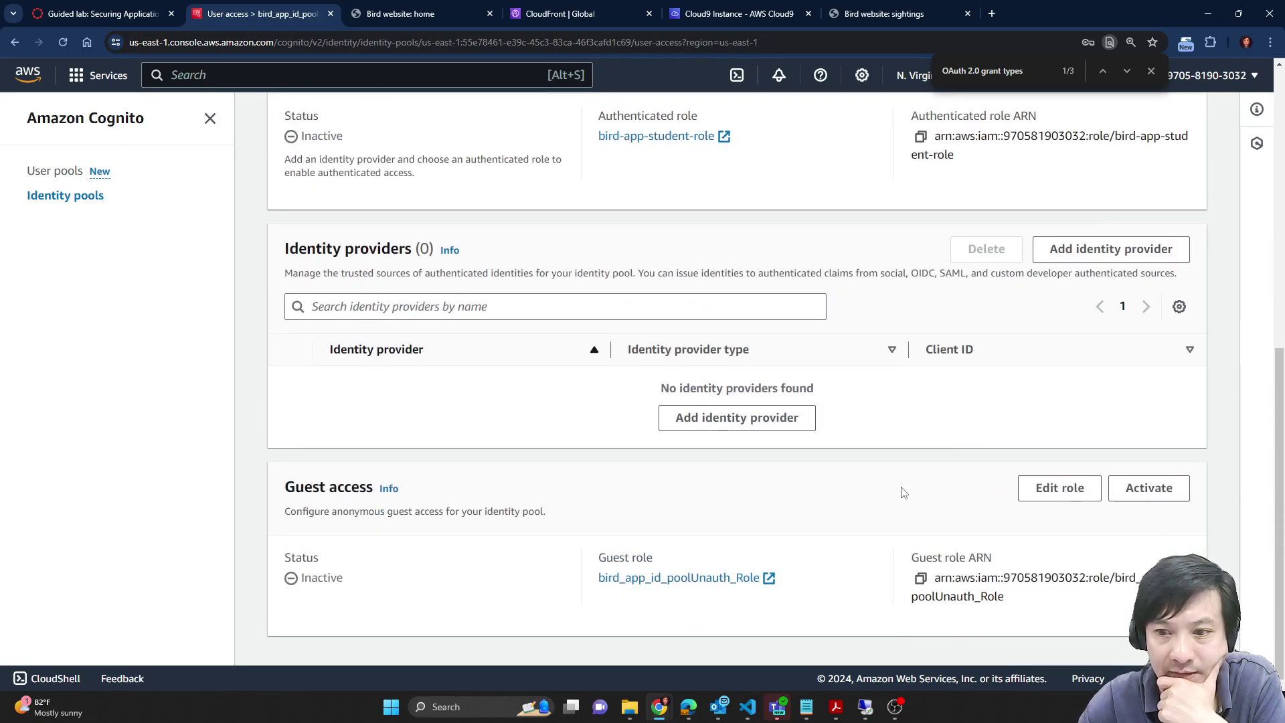
scroll(903, 492, "up", 5)
left_click(440, 315)
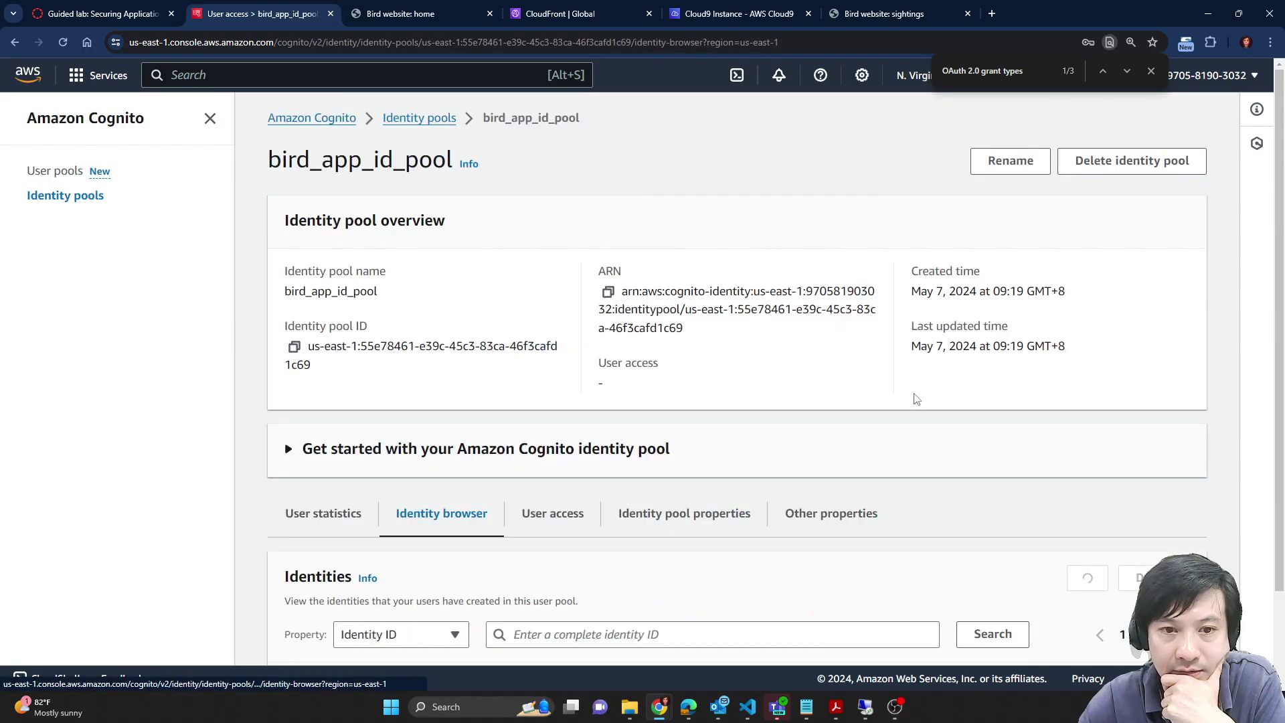
scroll(809, 464, "down", 2)
left_click(338, 375)
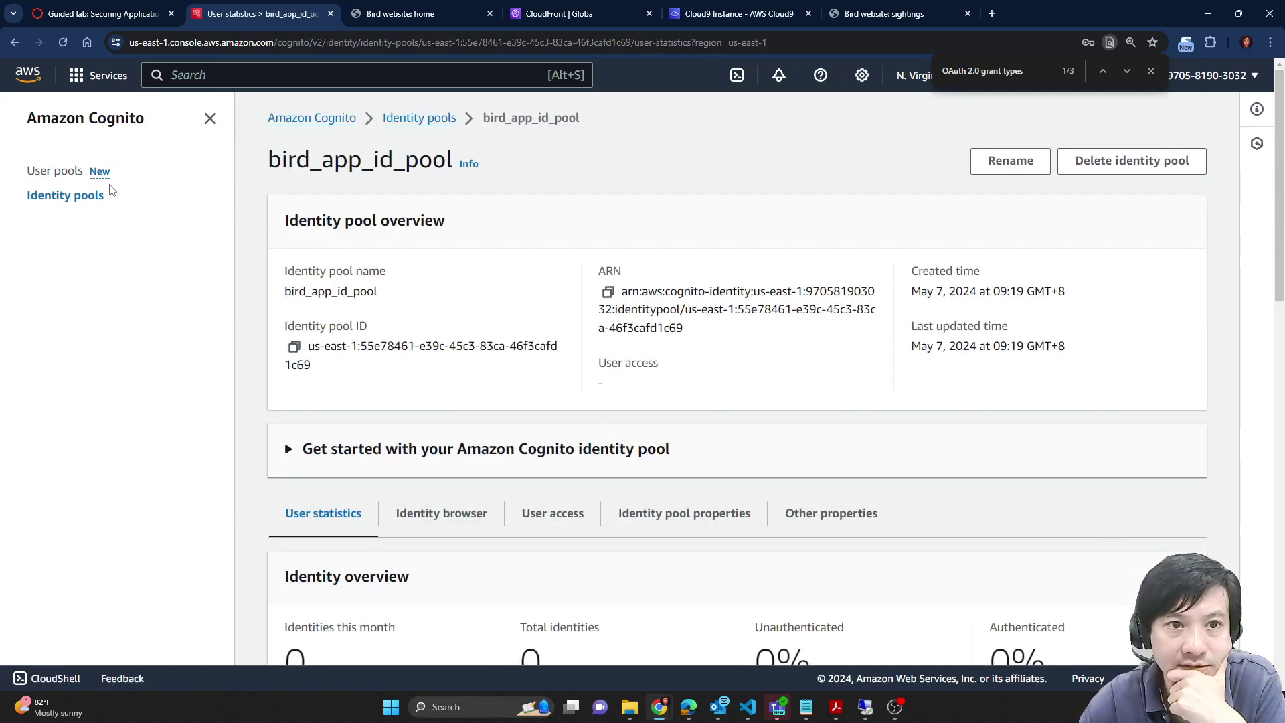
scroll(65, 179, "down", 2)
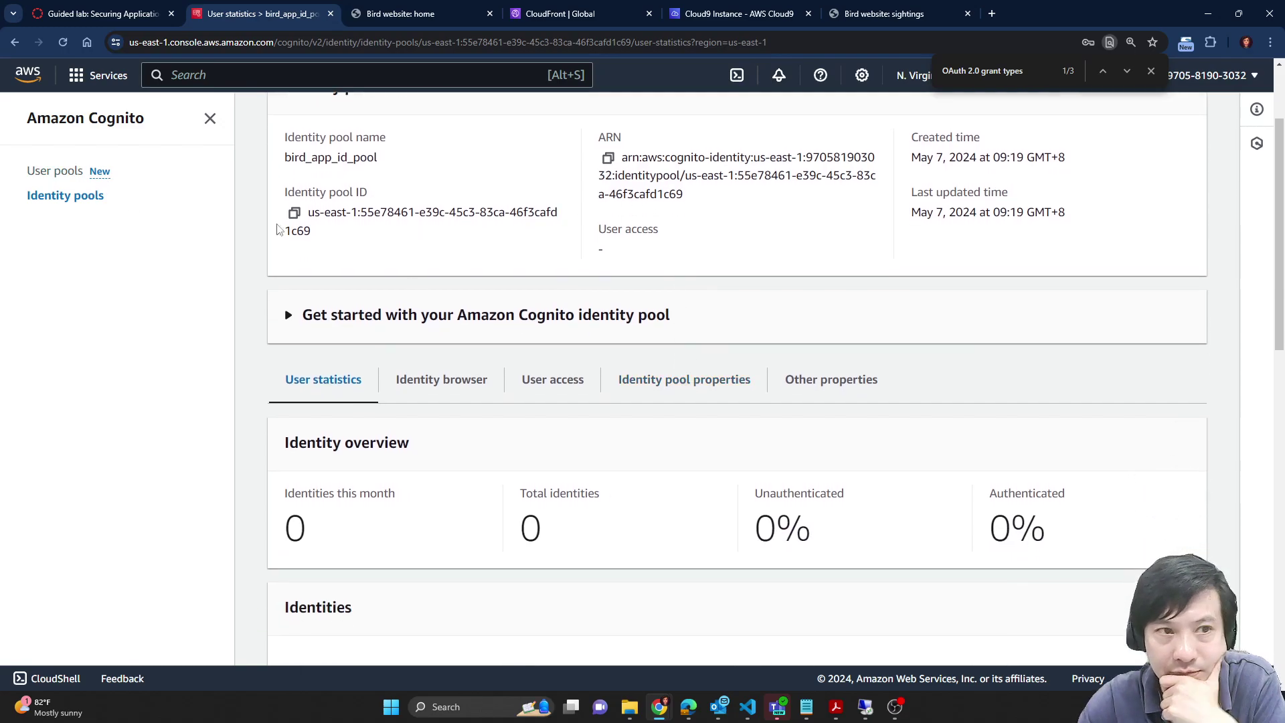
Step: Review the bird_app user pool's properties, then return to the lab instructions
left_click(63, 180)
left_click(351, 403)
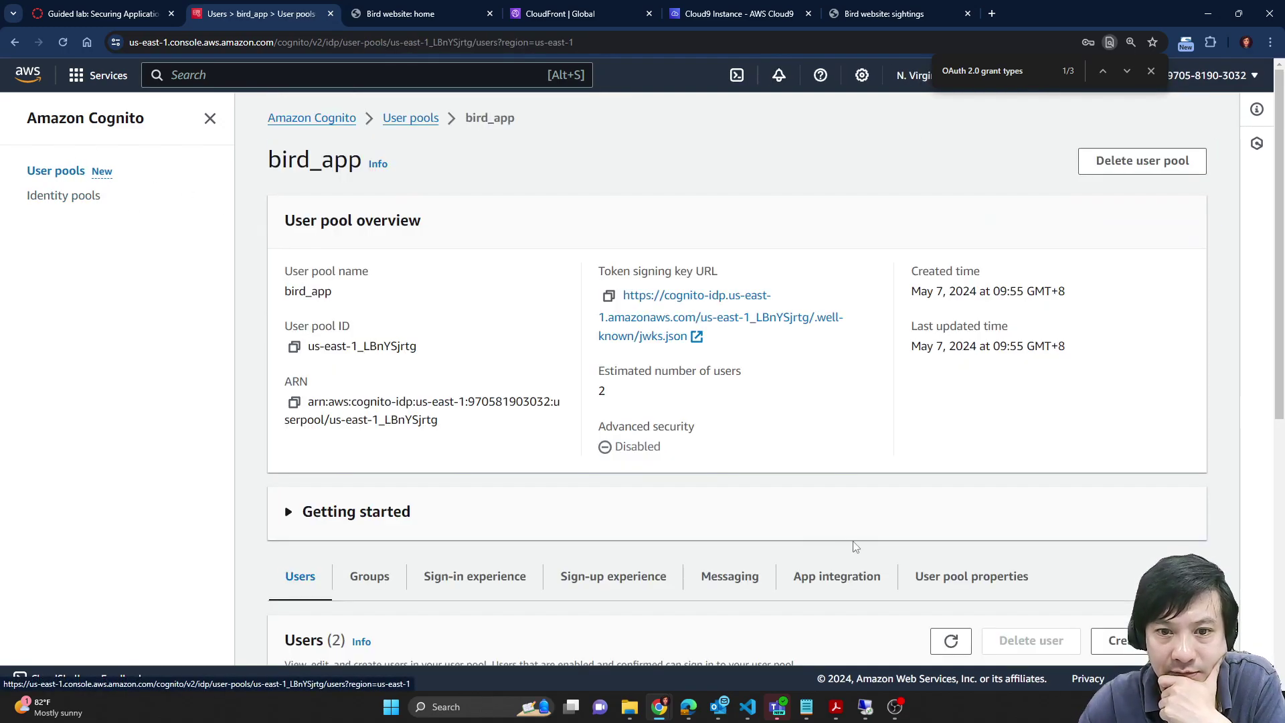
scroll(740, 402, "down", 5)
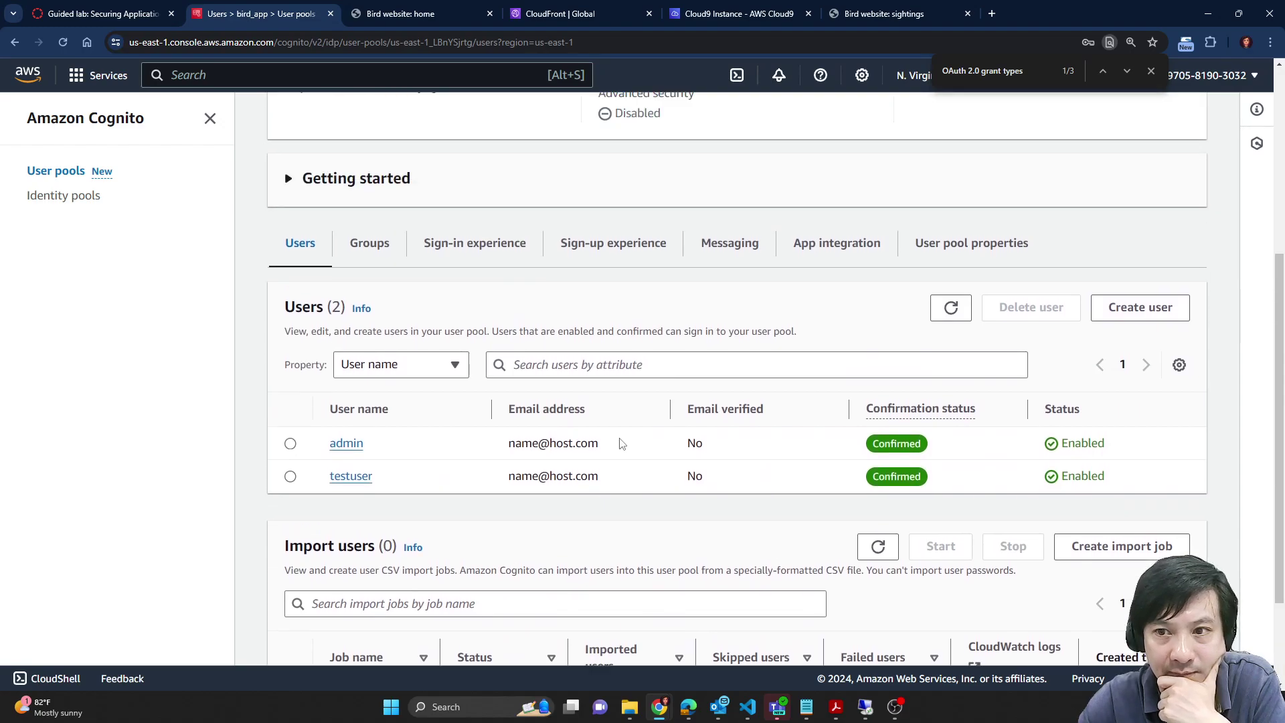
scroll(804, 381, "up", 1)
left_click(998, 319)
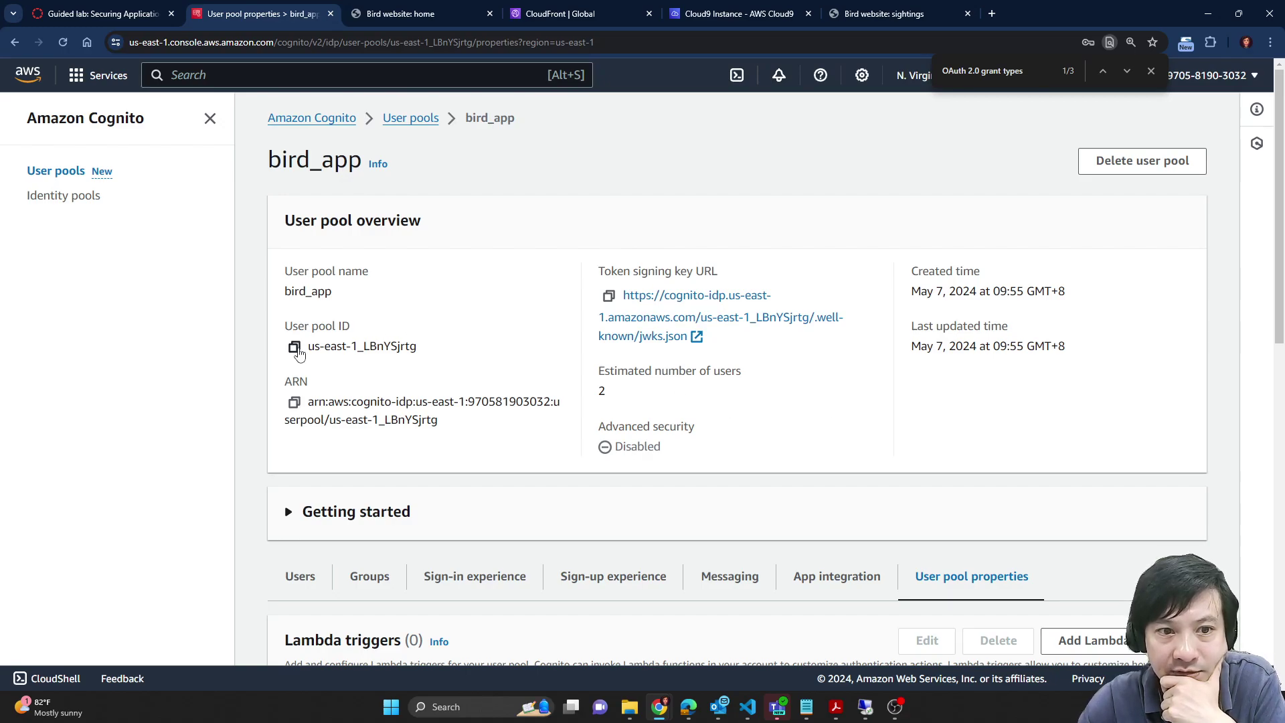
scroll(838, 415, "down", 5)
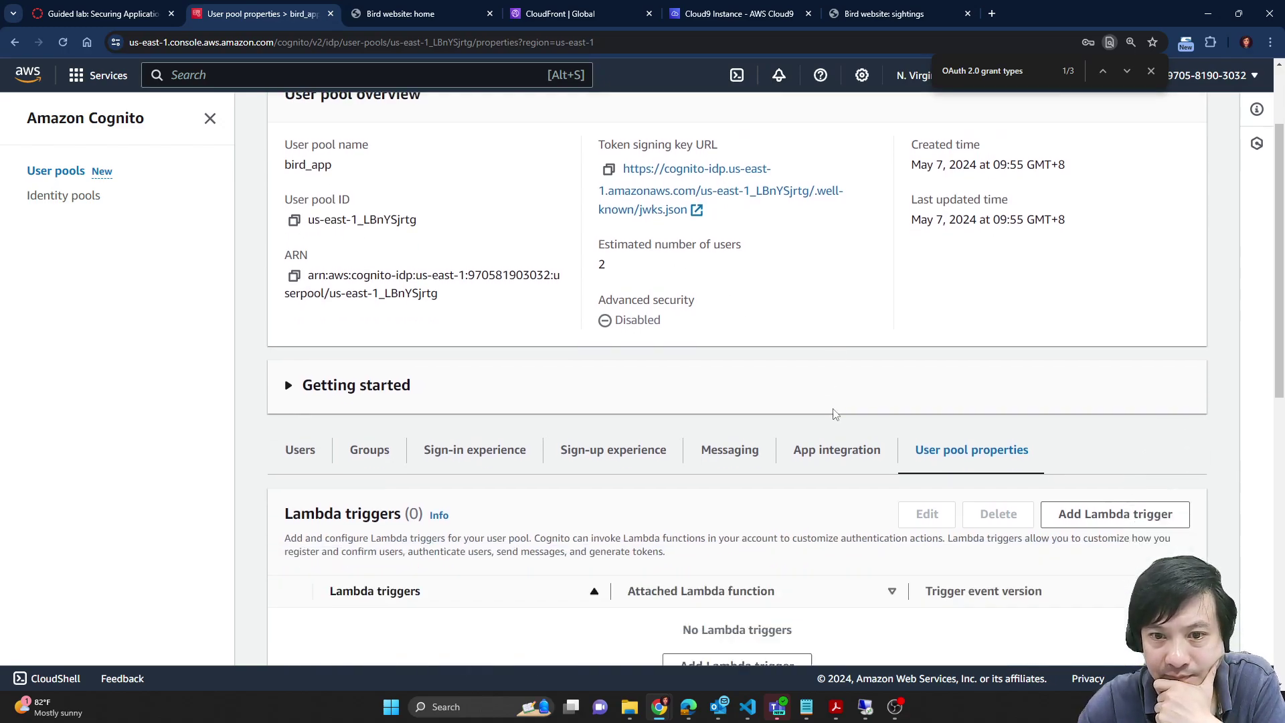
scroll(1206, 492, "down", 5)
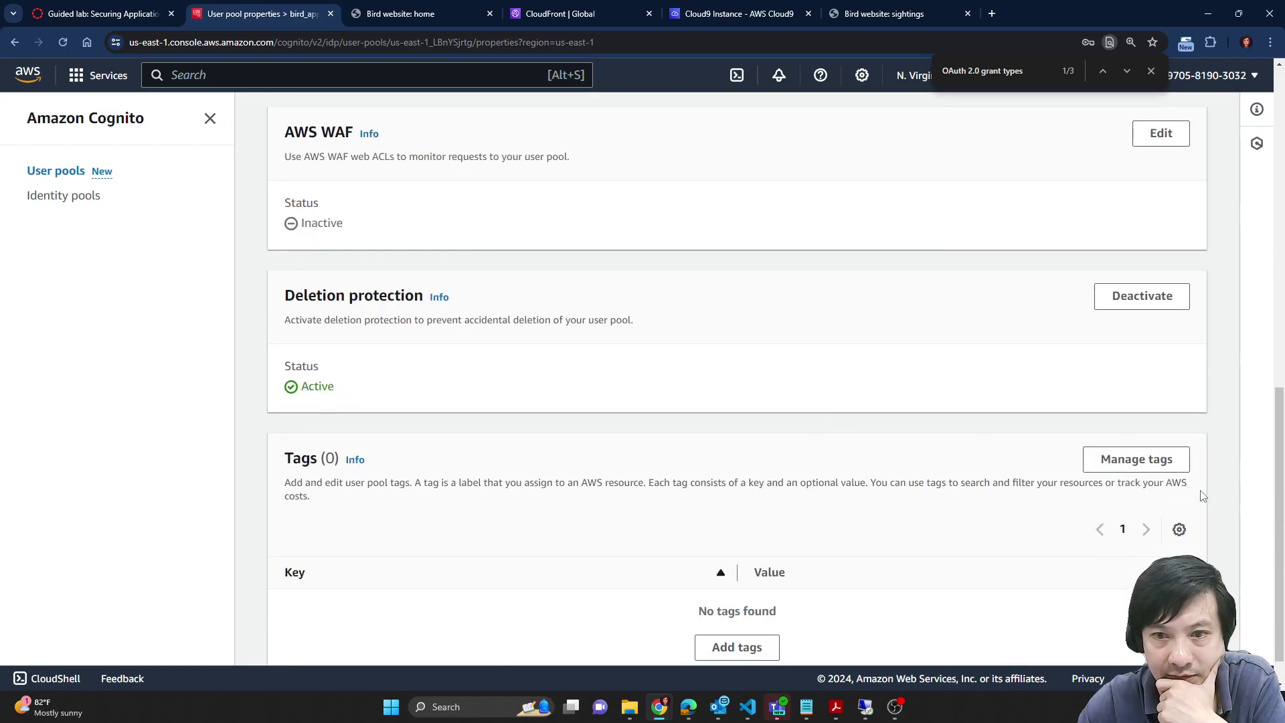
scroll(1212, 492, "up", 10)
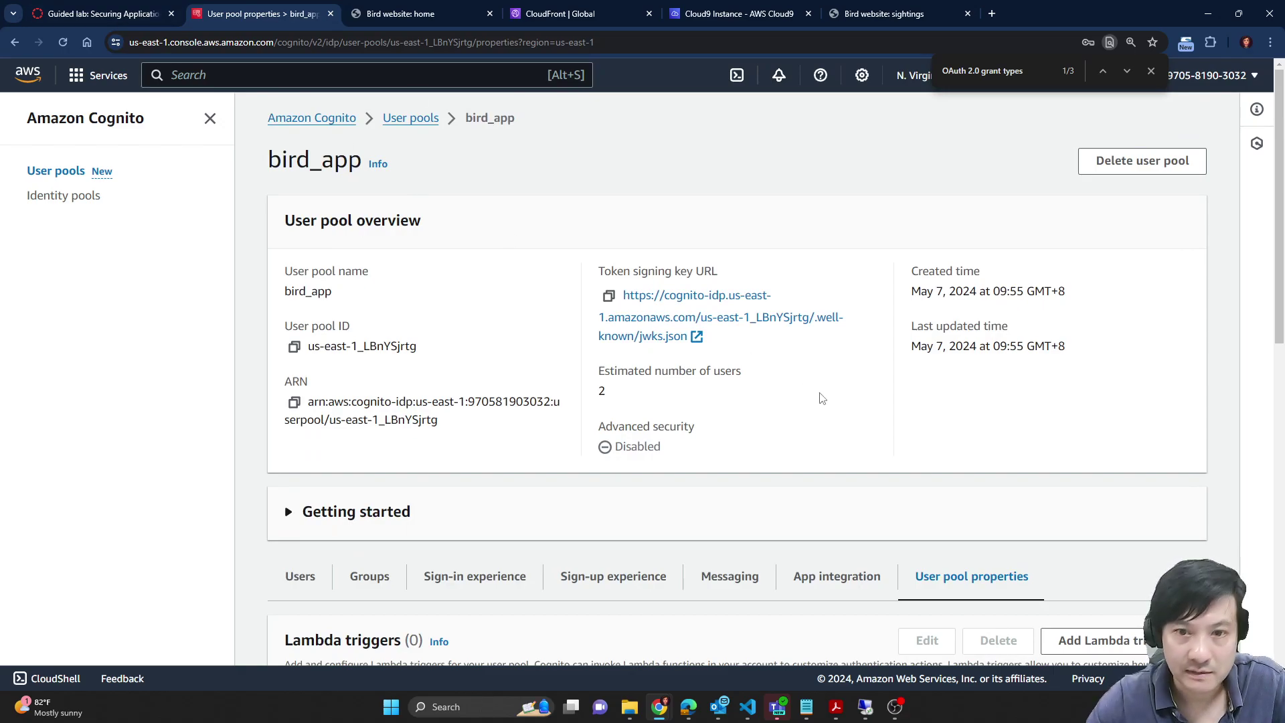
left_click(100, 14)
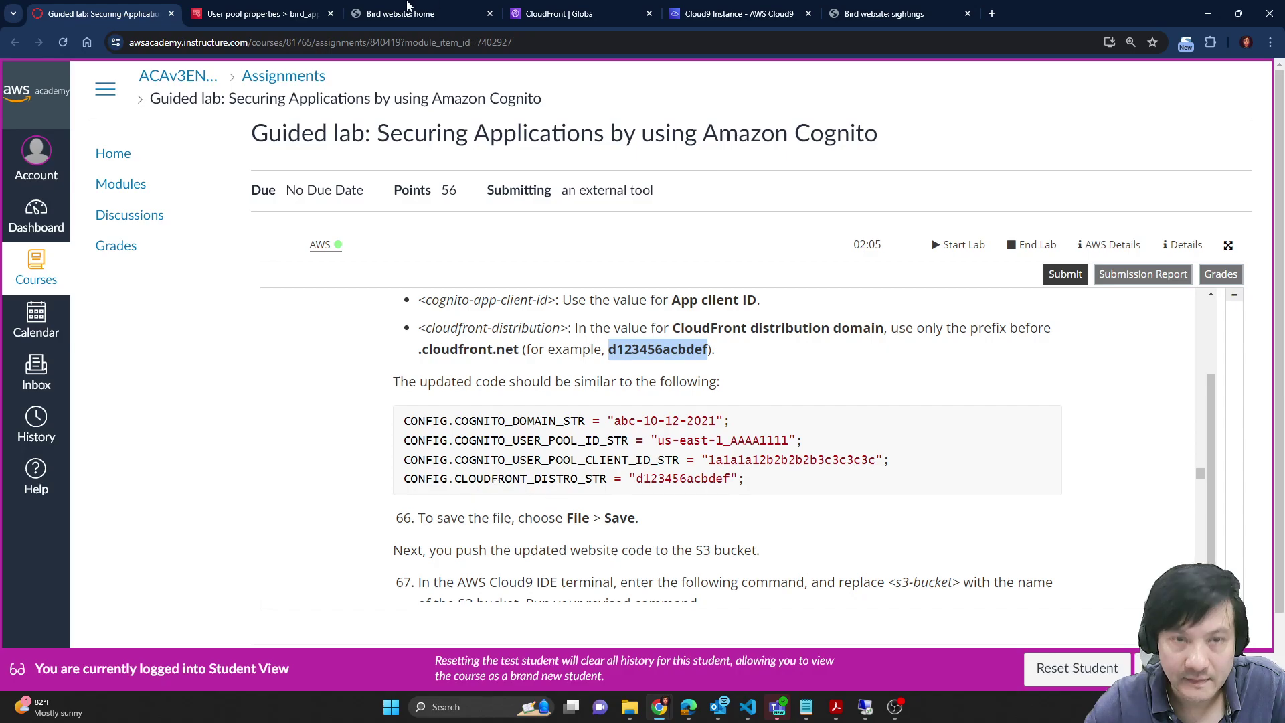
Step: Compare config.js line 7 with the CONFIG code block in the lab steps
scroll(607, 494, "down", 2)
scroll(607, 494, "up", 4)
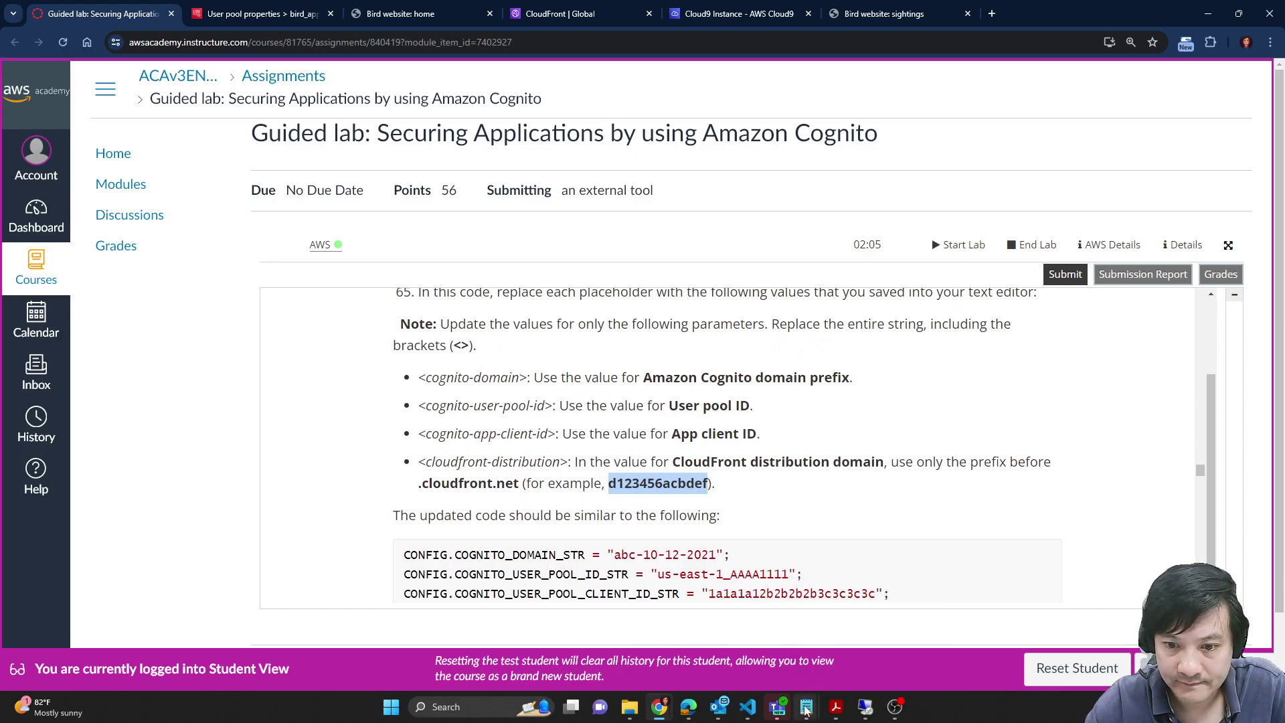
left_click(736, 13)
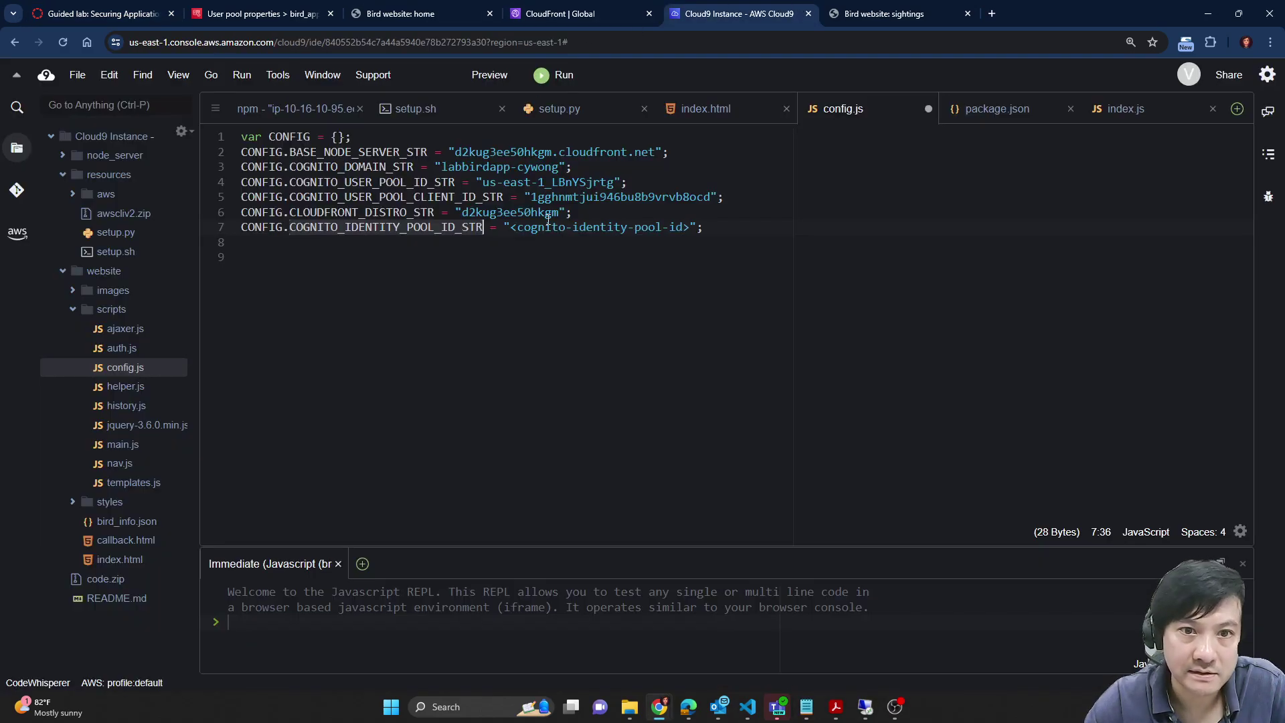
key("ctrl+Left")
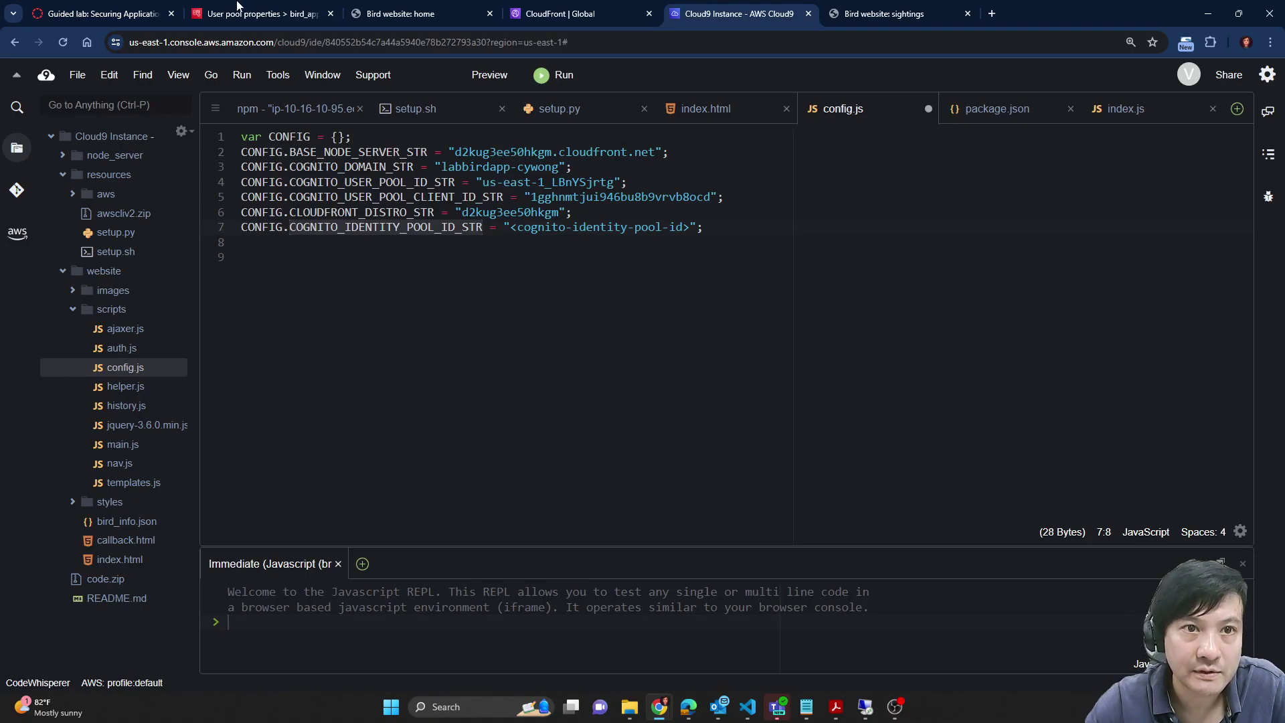
left_click(86, 8)
scroll(868, 394, "down", 3)
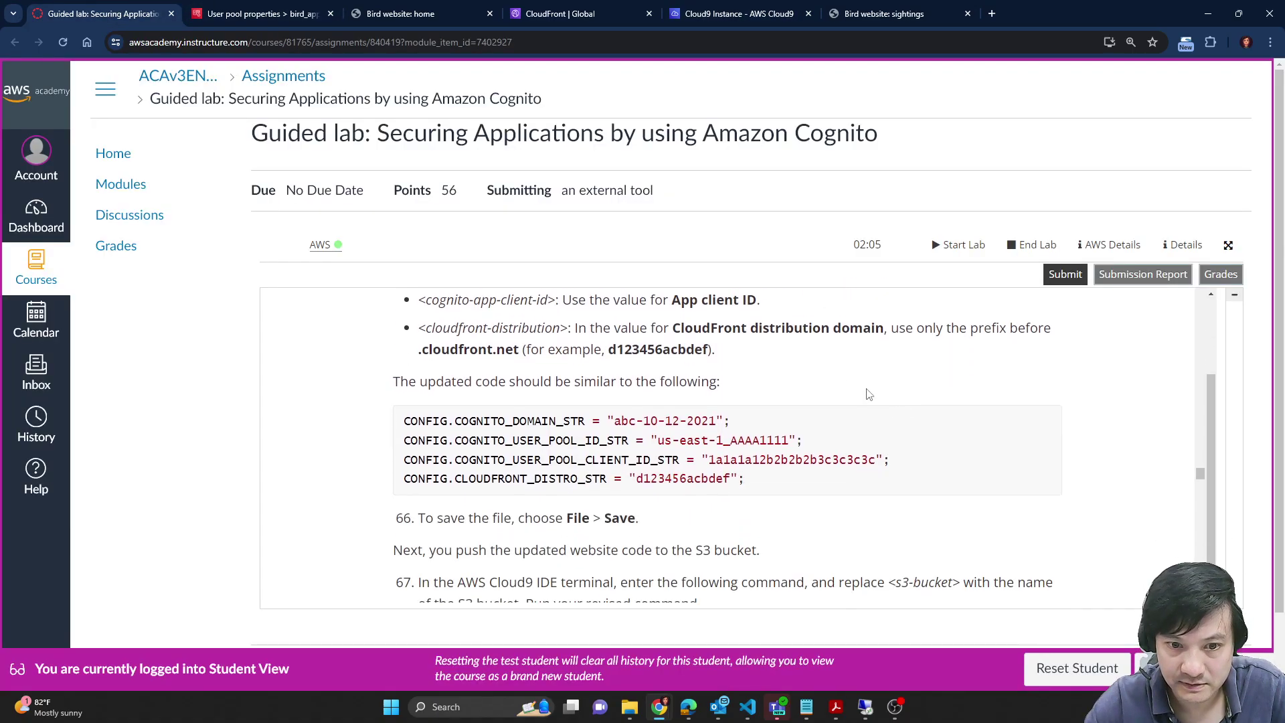
scroll(868, 393, "up", 3)
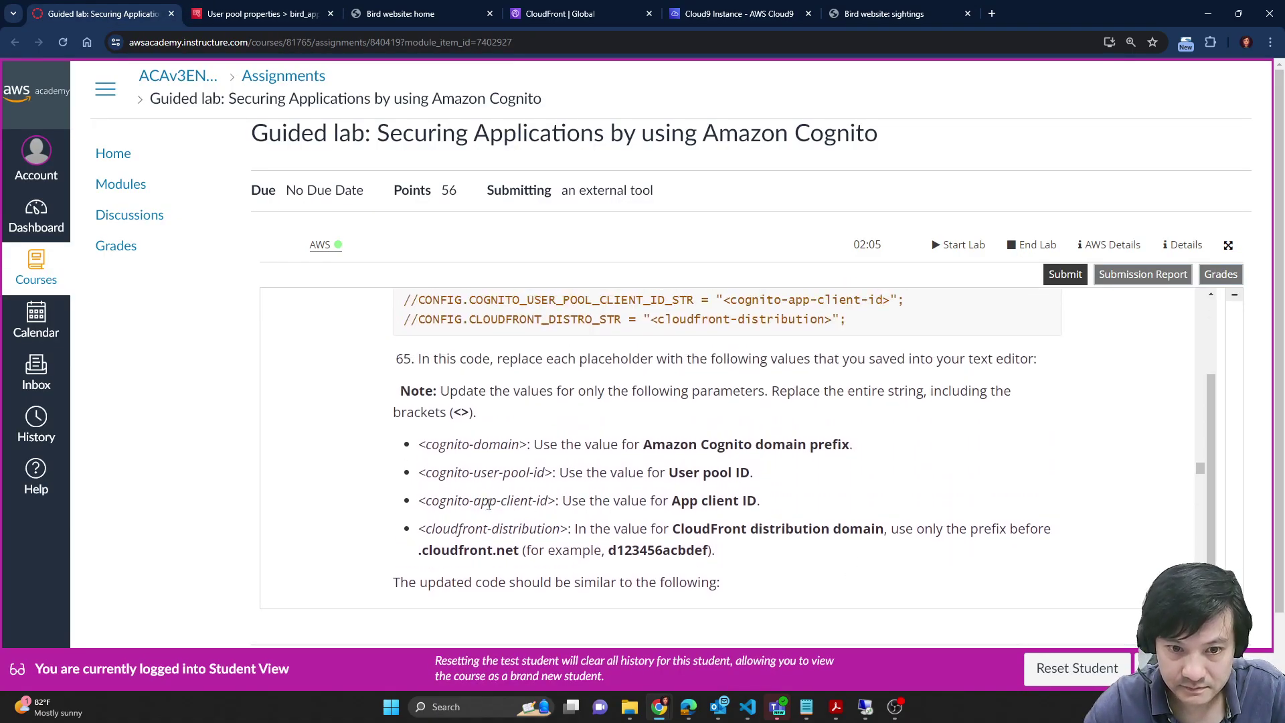
scroll(553, 514, "up", 1)
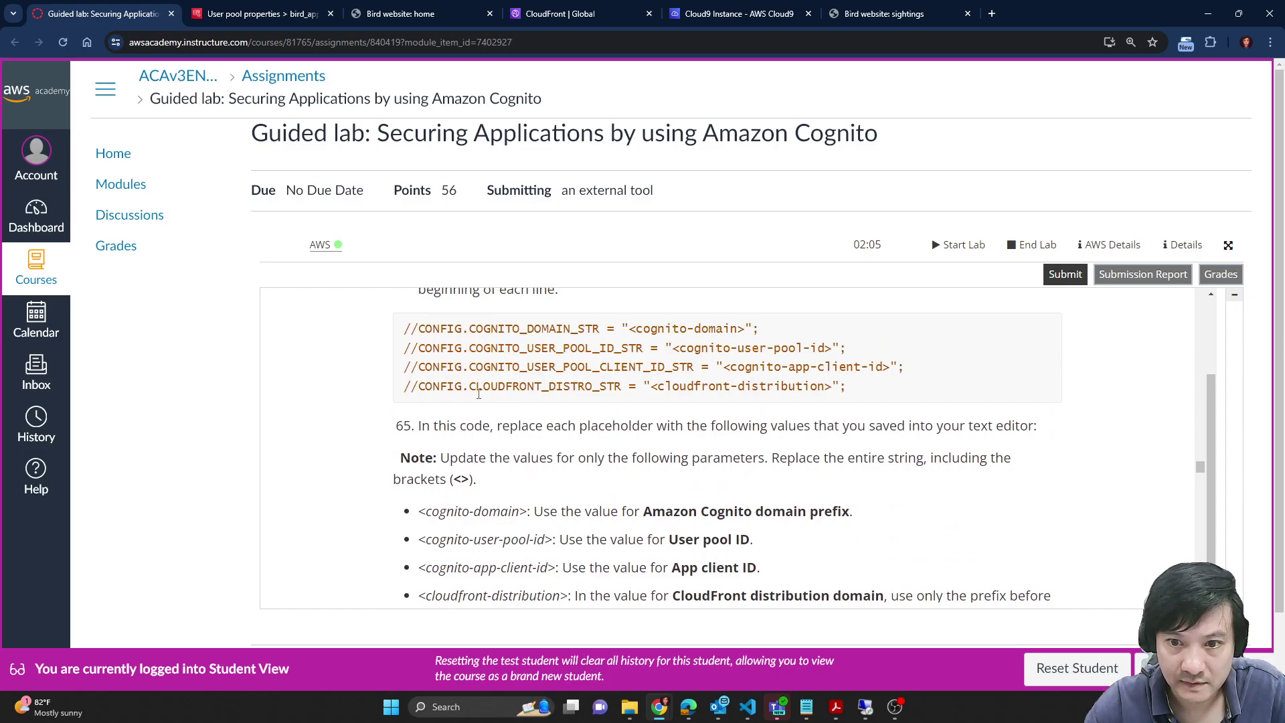
scroll(479, 394, "up", 1)
left_click_drag(850, 455, 405, 396)
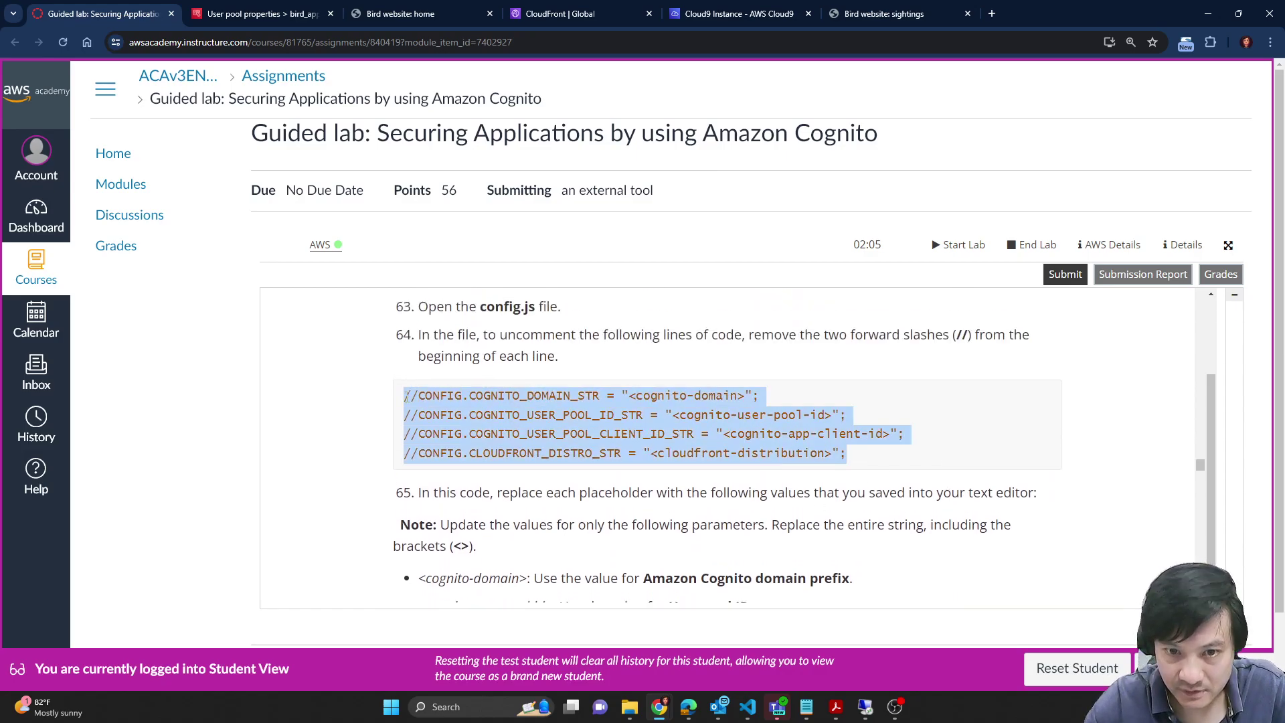
left_click(338, 447)
Step: Find every COGNITO_IDENTITY_POOL_ID_STR mention in the lab instructions, then return to config.js
key("ctrl+f")
type("COGNITO_IDENTITY_POOL_ID_STR")
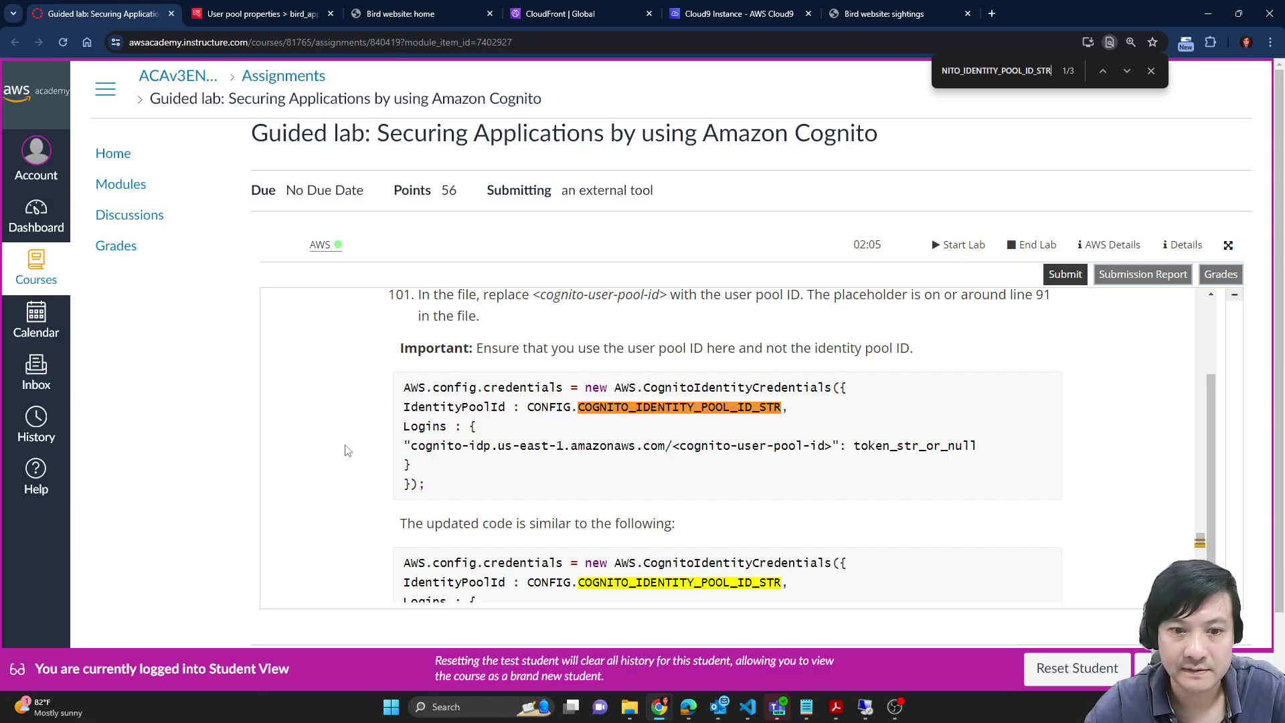
key("Return")
key("Return")
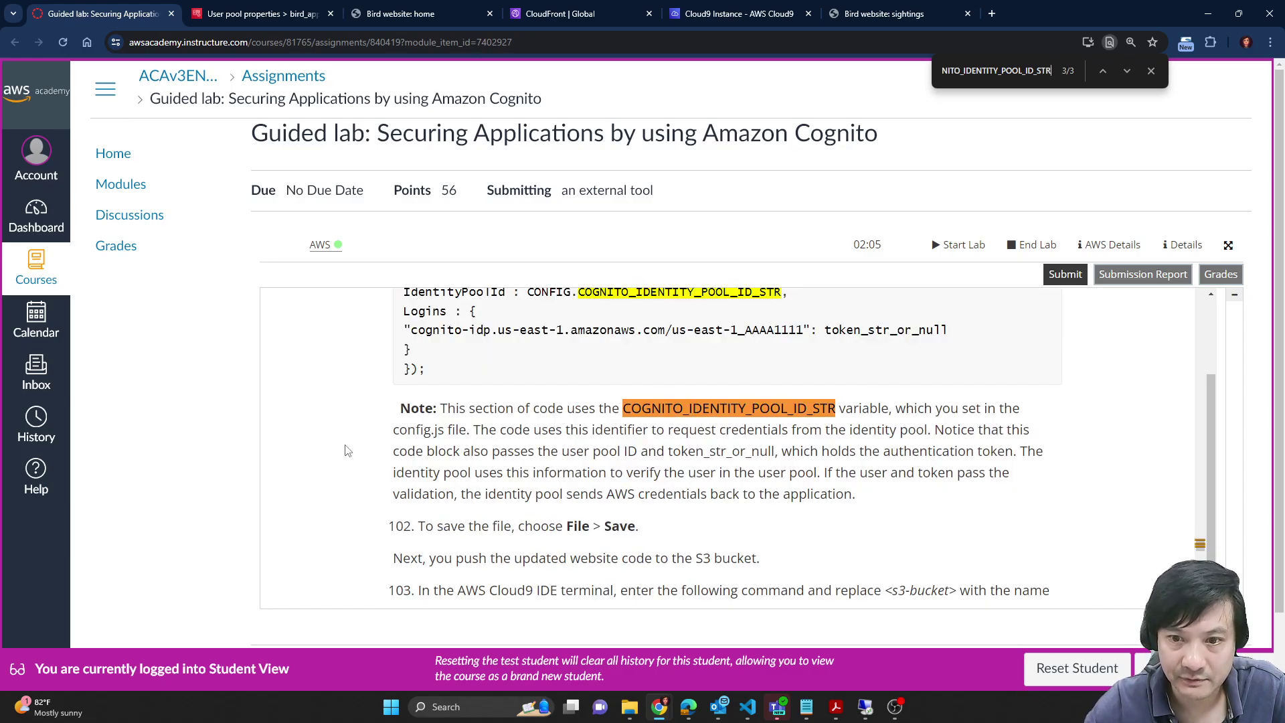
key("Return")
key("Return")
key("Return")
key("Return")
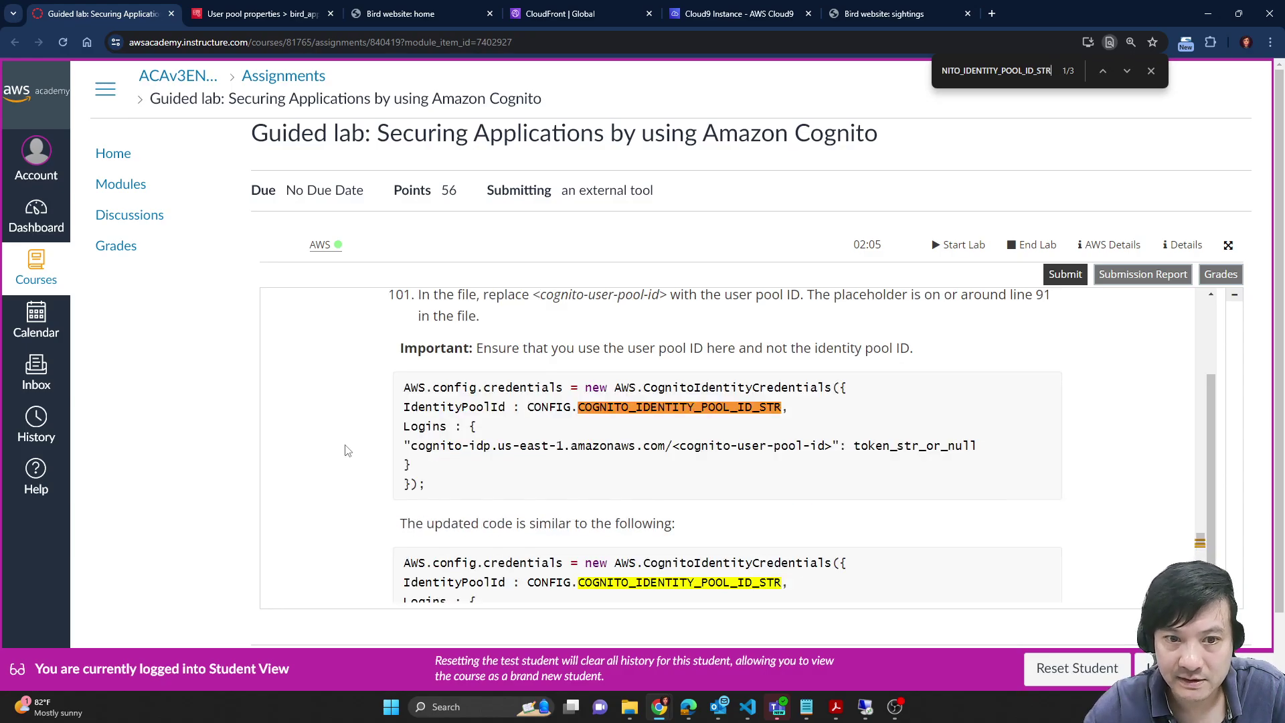
key("Return")
key("Return")
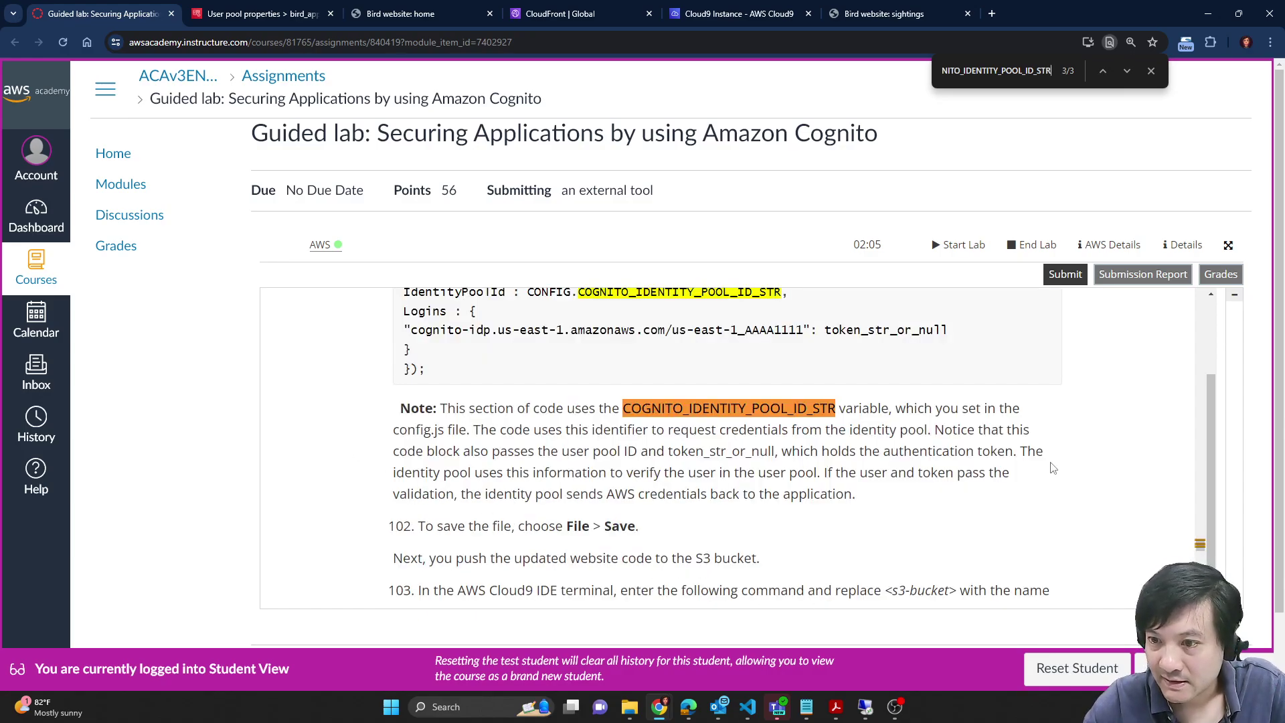
scroll(1161, 504, "up", 2)
scroll(1004, 503, "up", 5)
scroll(812, 477, "up", 2)
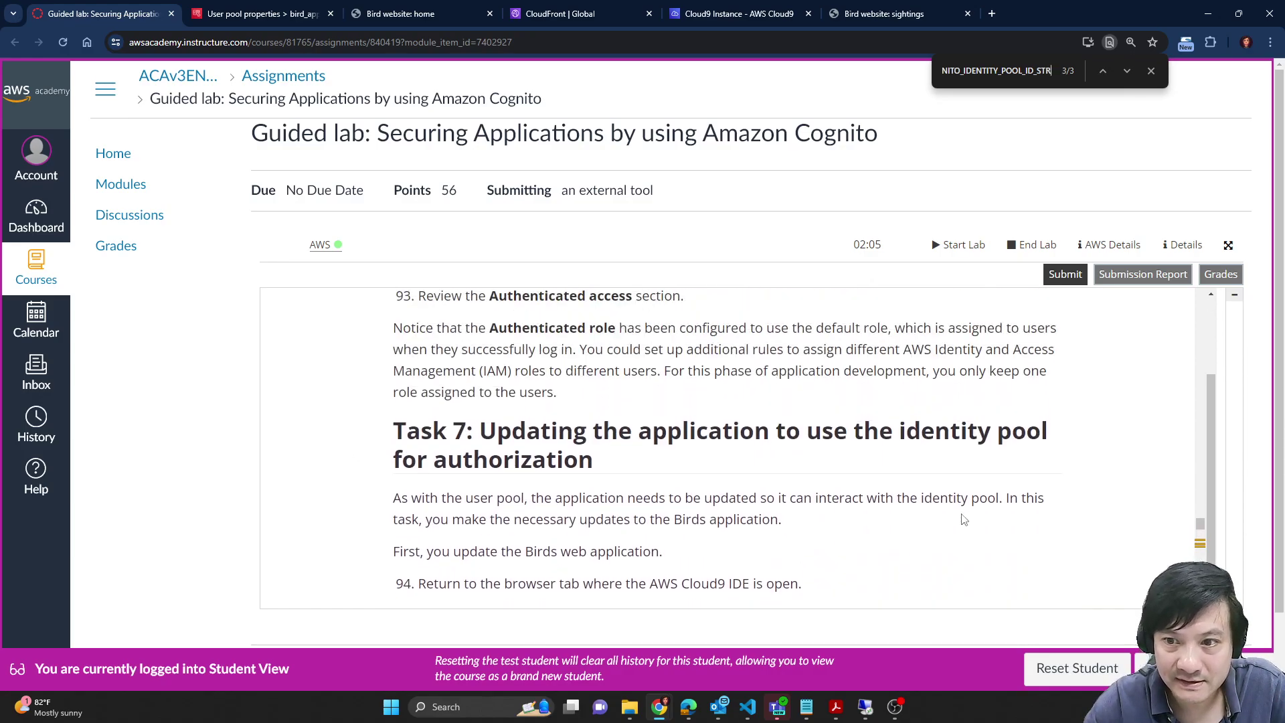
scroll(461, 449, "up", 10)
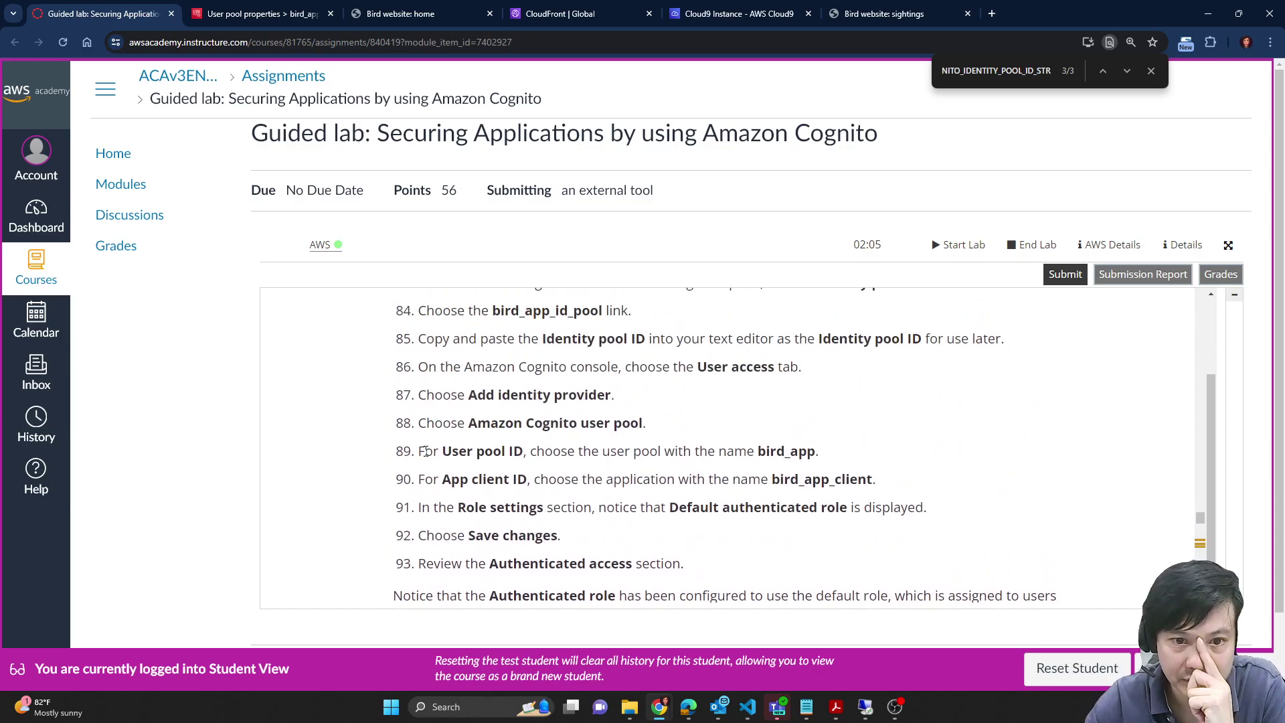
scroll(391, 454, "up", 10)
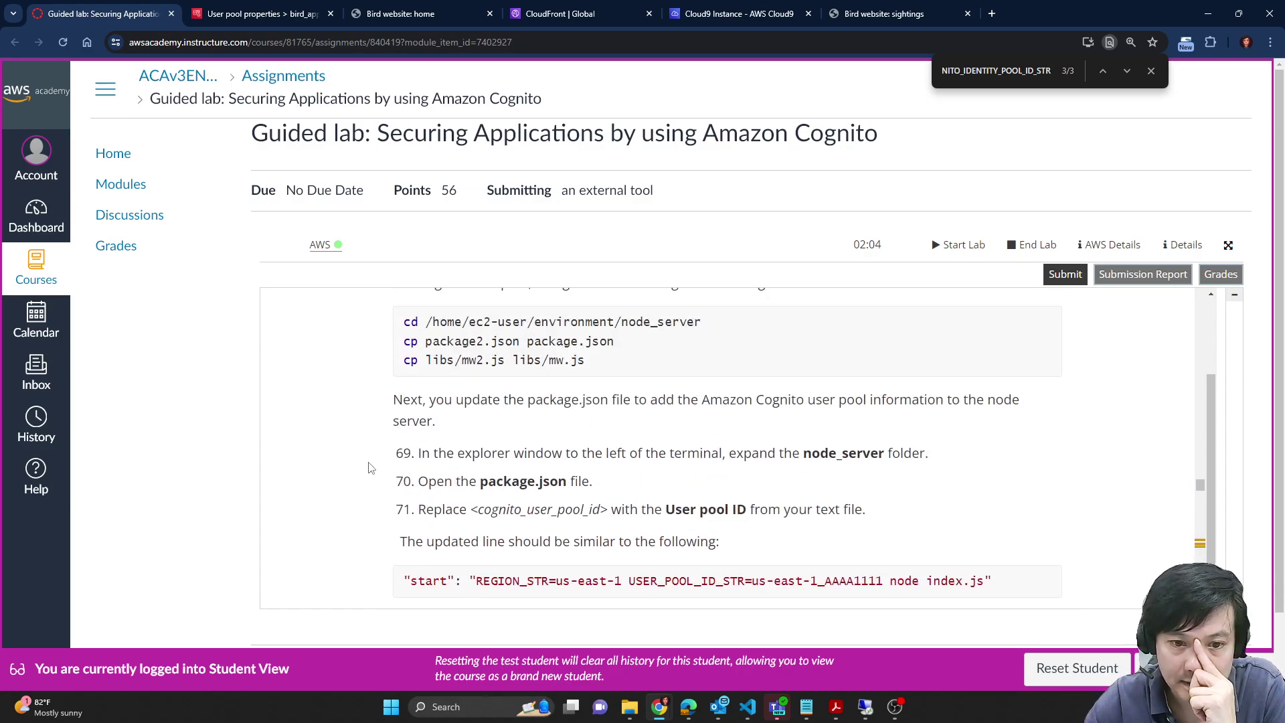
scroll(368, 468, "up", 8)
scroll(365, 469, "down", 2)
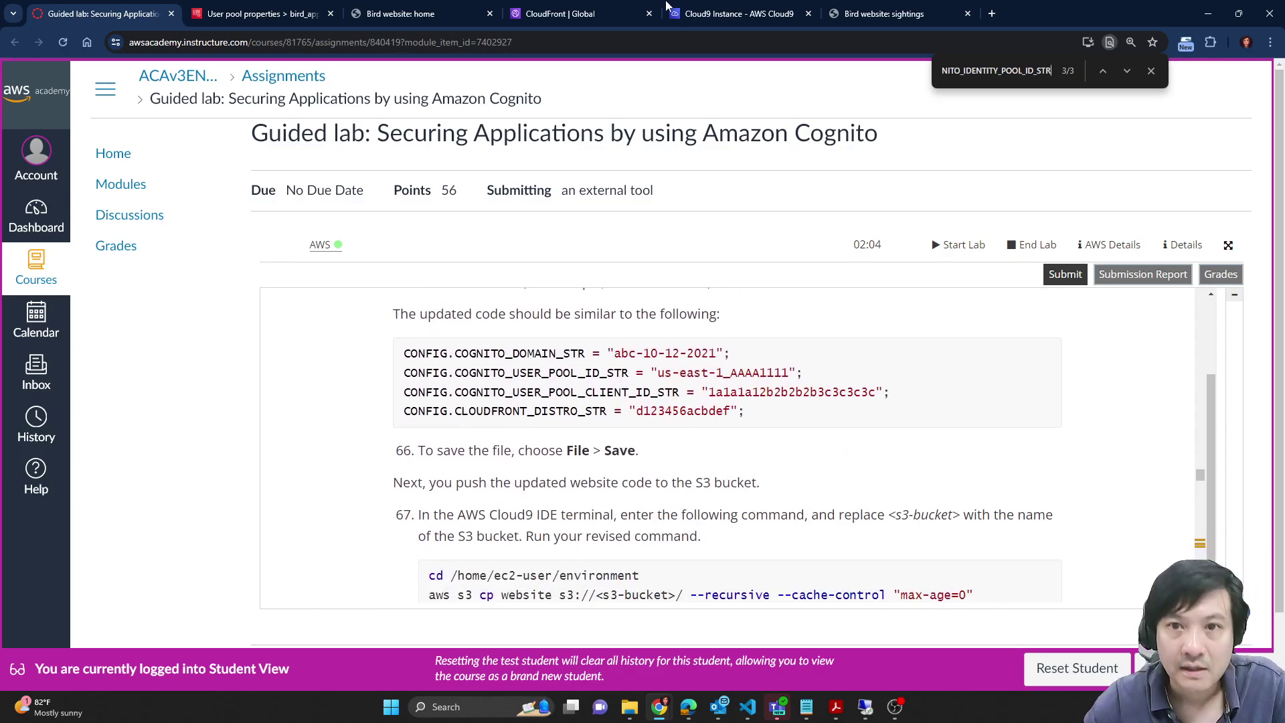
scroll(682, 466, "up", 4)
scroll(462, 488, "down", 2)
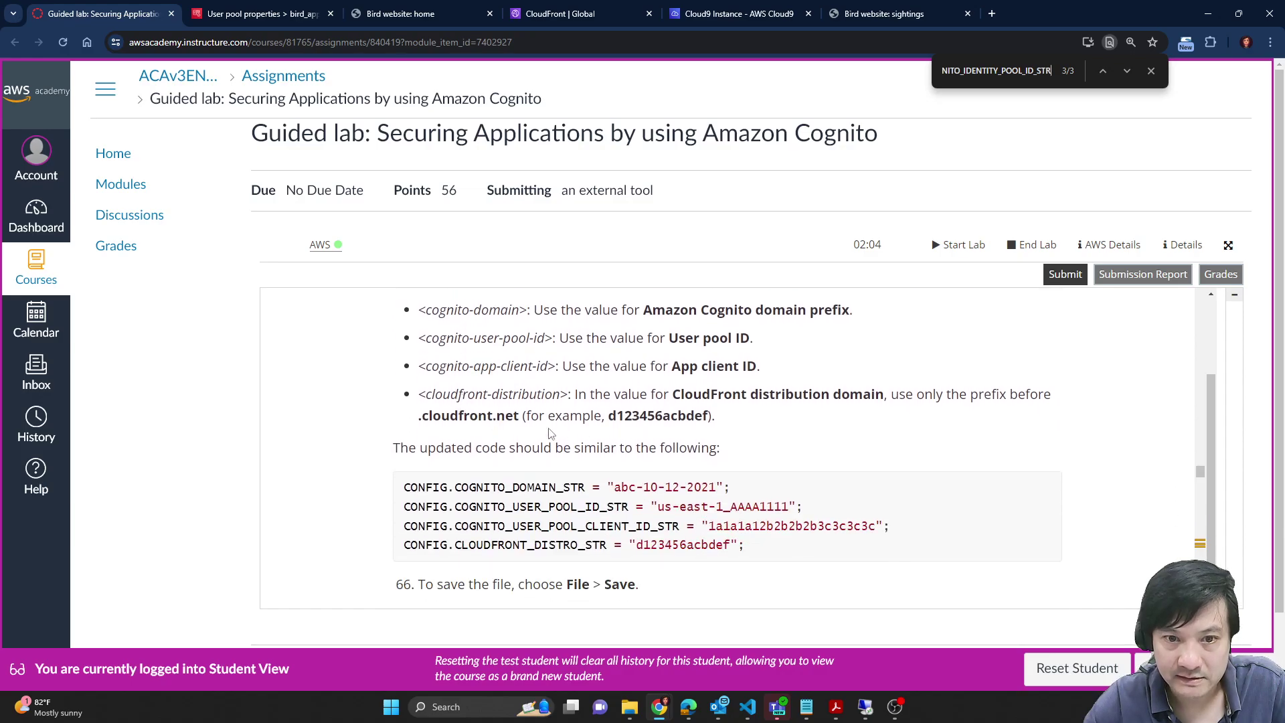
scroll(558, 366, "up", 3)
scroll(414, 335, "down", 3)
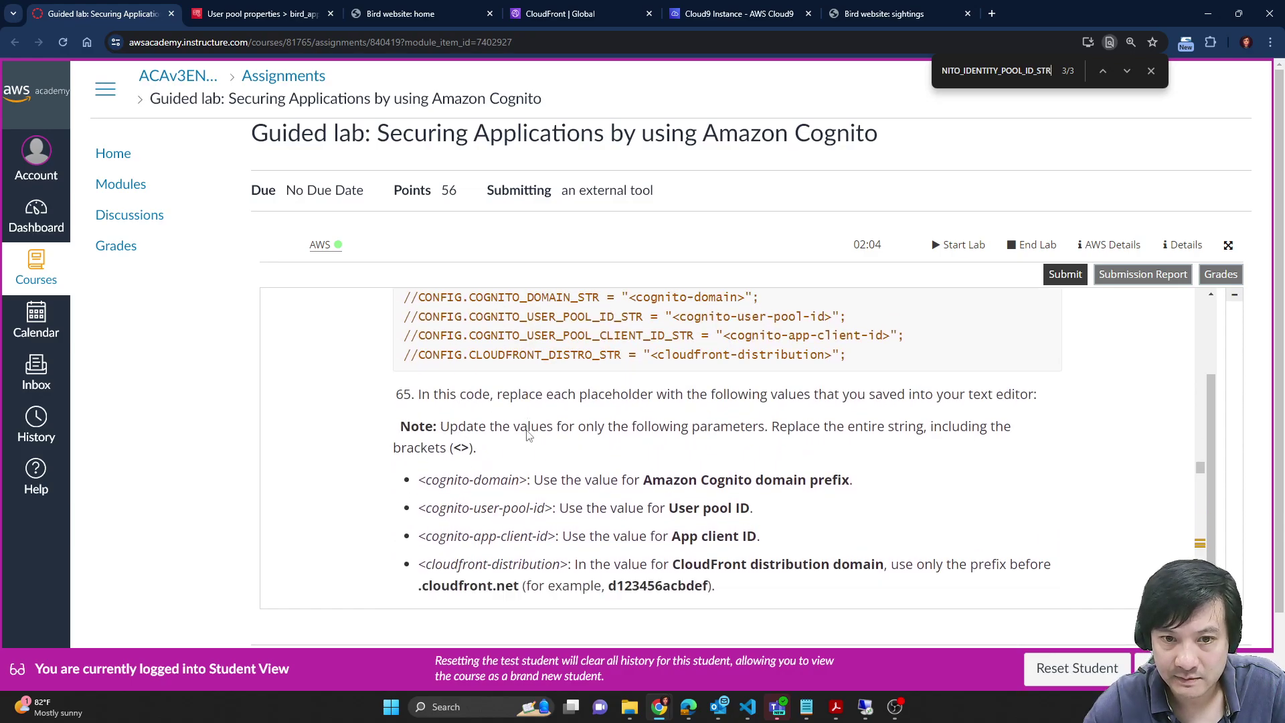
left_click(656, 10)
left_click(676, 6)
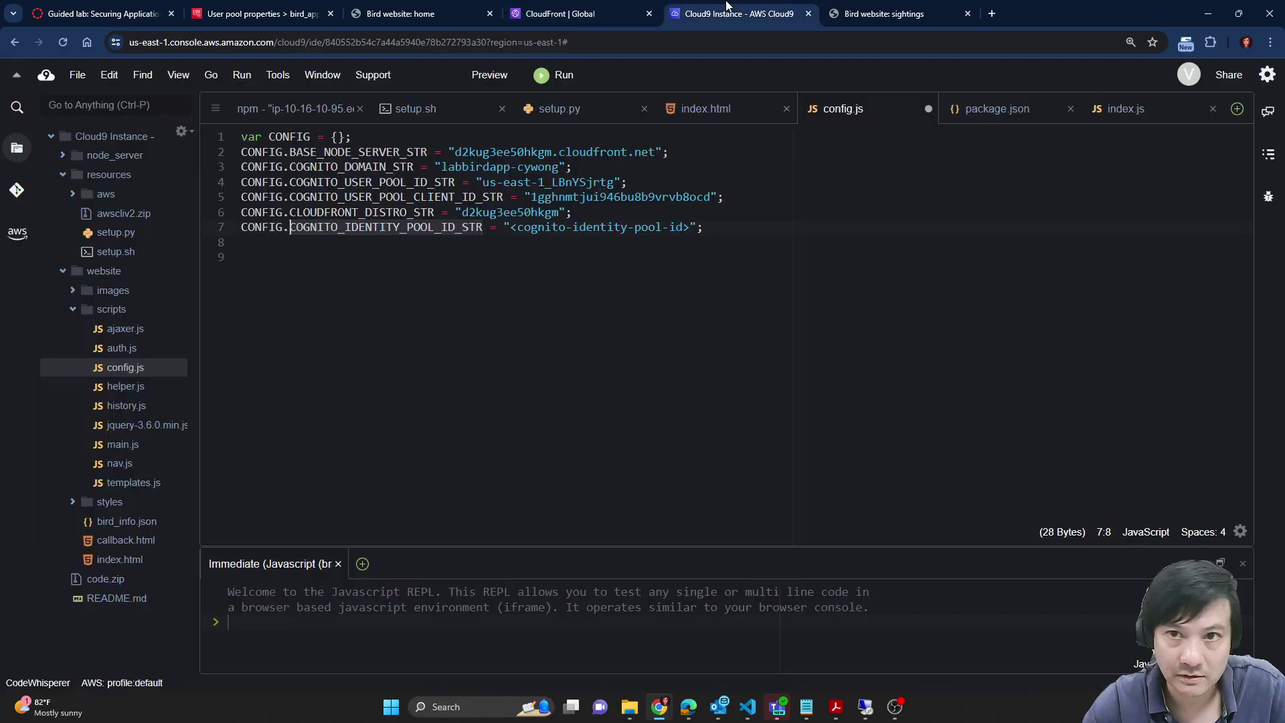
Step: Paste over the line 7 identity pool placeholder and save, then undo the wrong paste
left_click_drag(511, 227, 692, 227)
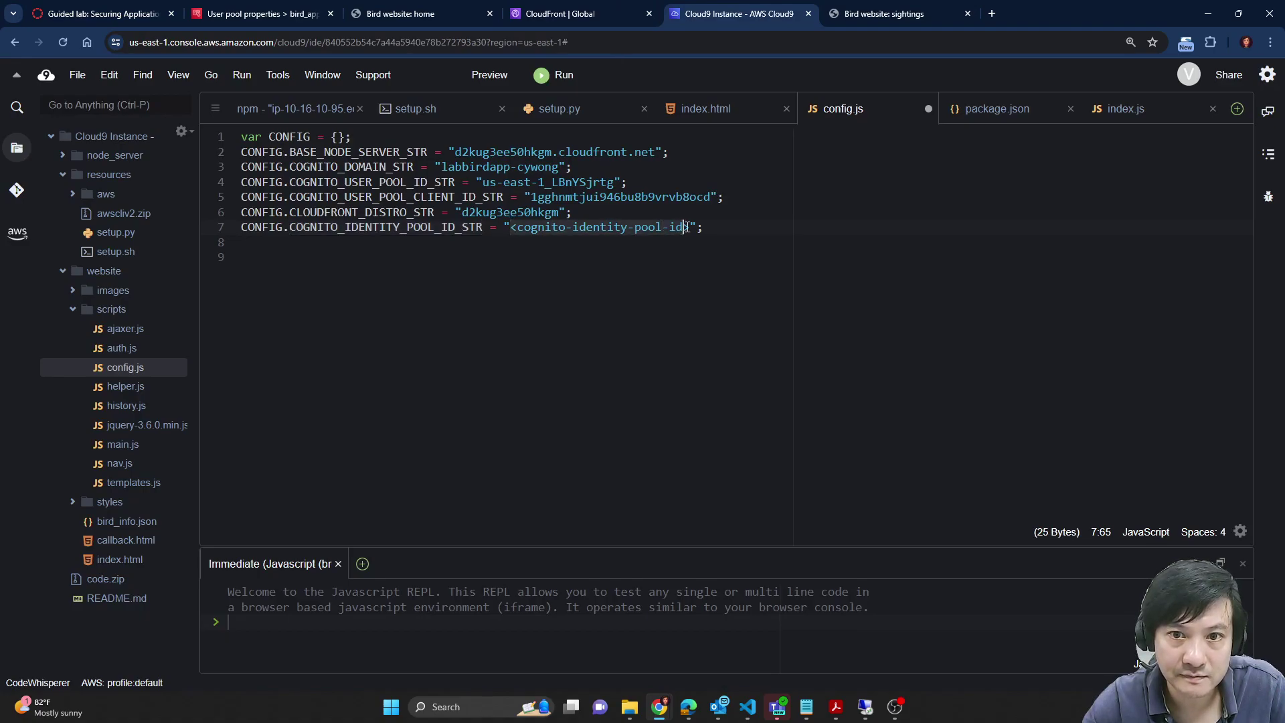
type("COGNITO_IDENTITY_POOL_ID_STR")
key("ctrl+s")
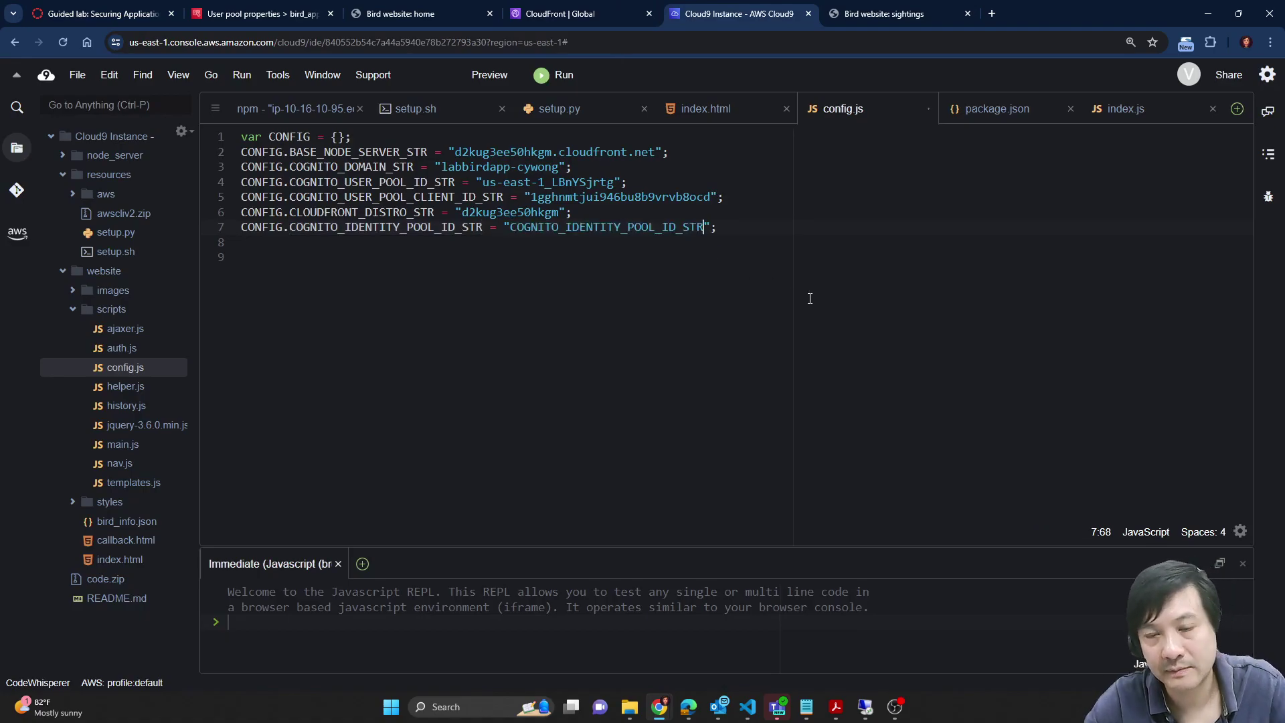
key("ctrl+z")
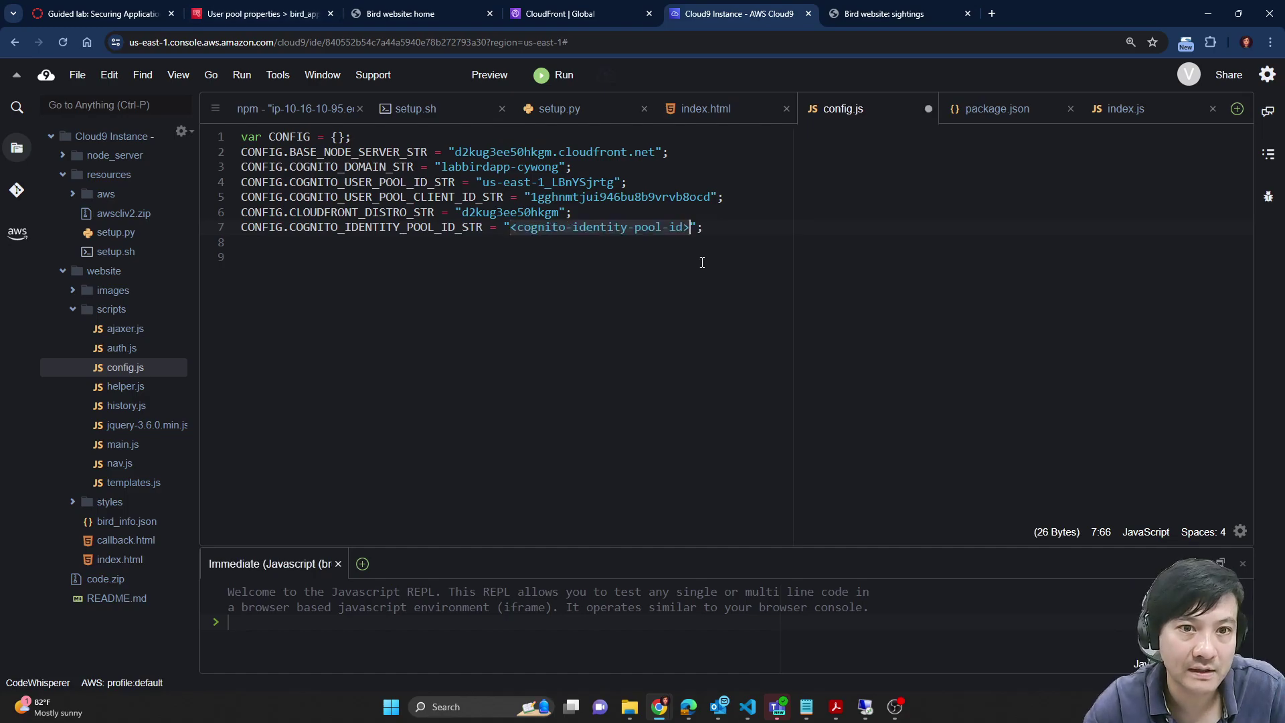
Step: Copy the bird_app_id_pool ID from Cognito, paste it on line 7, and save config.js
left_click(269, 8)
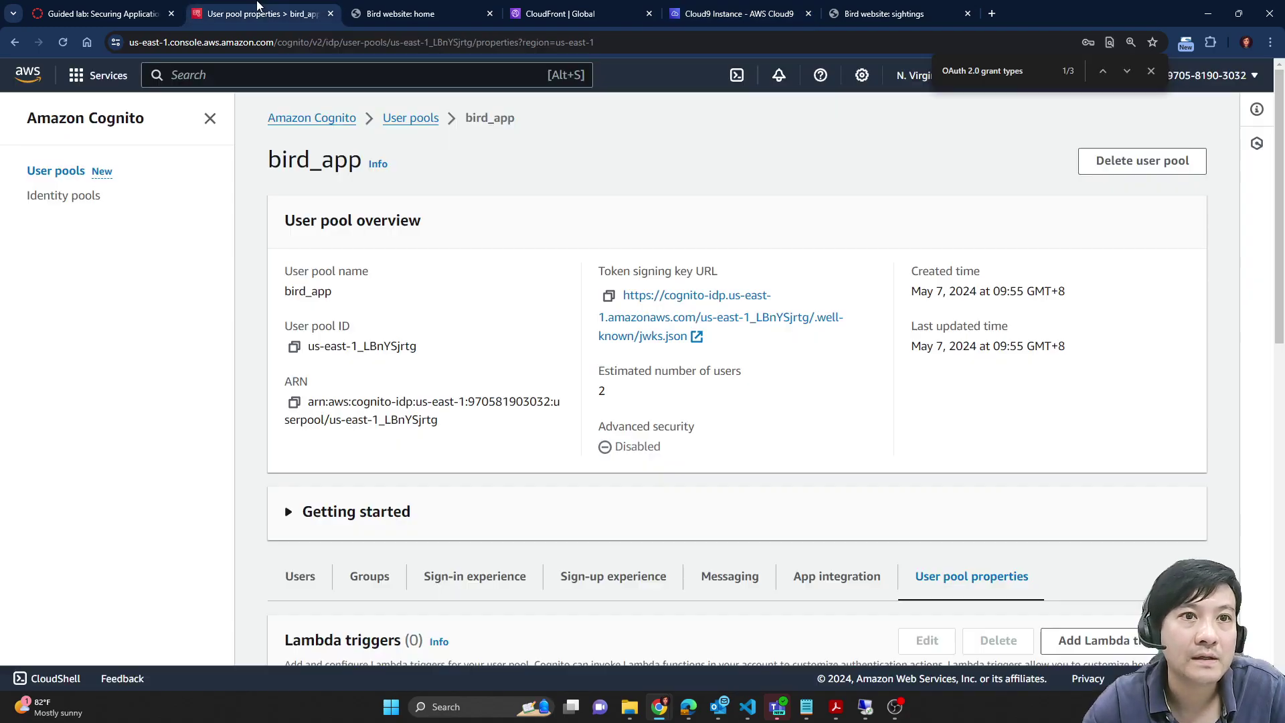
left_click(57, 200)
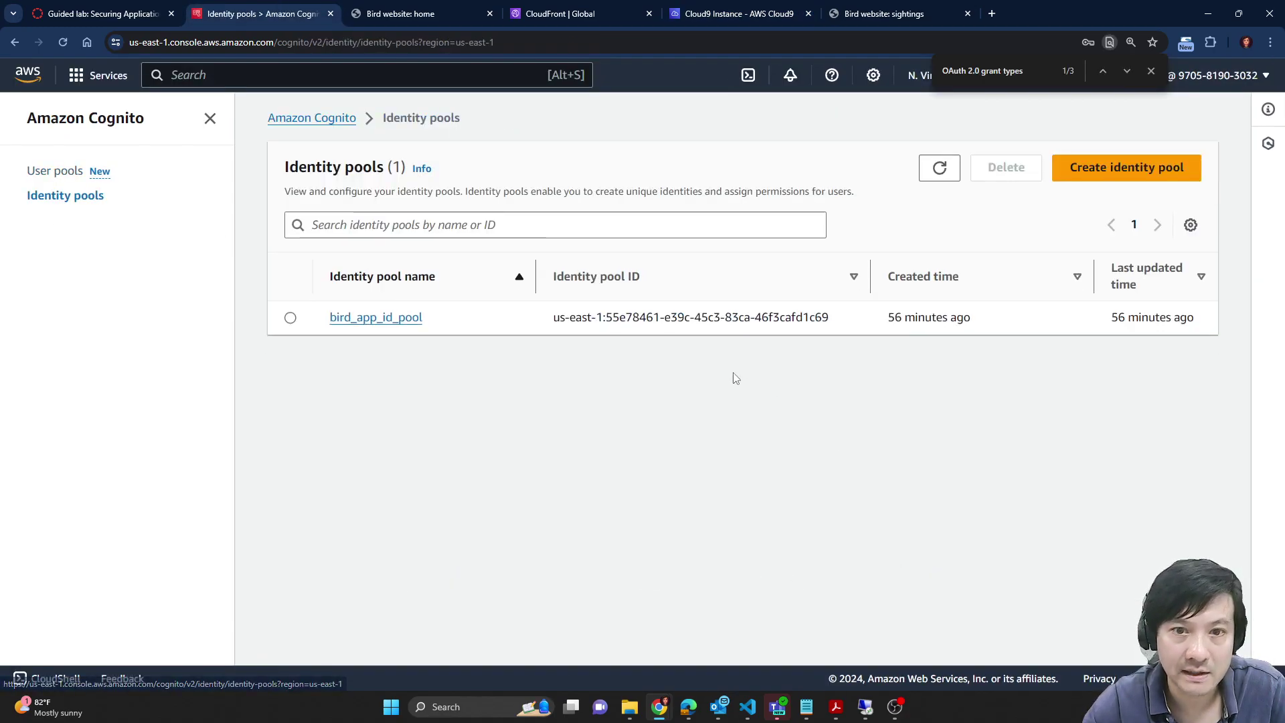
left_click_drag(553, 317, 853, 325)
key("ctrl+c")
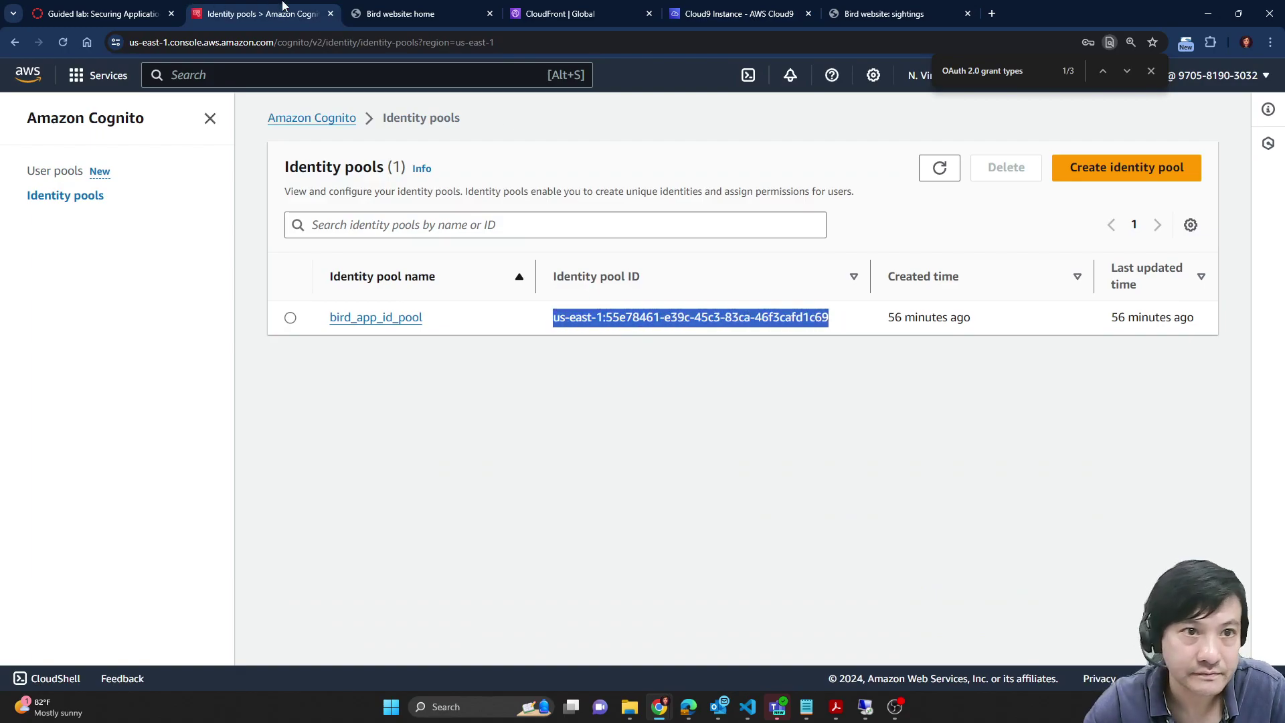
left_click(402, 13)
left_click(161, 10)
left_click(676, 12)
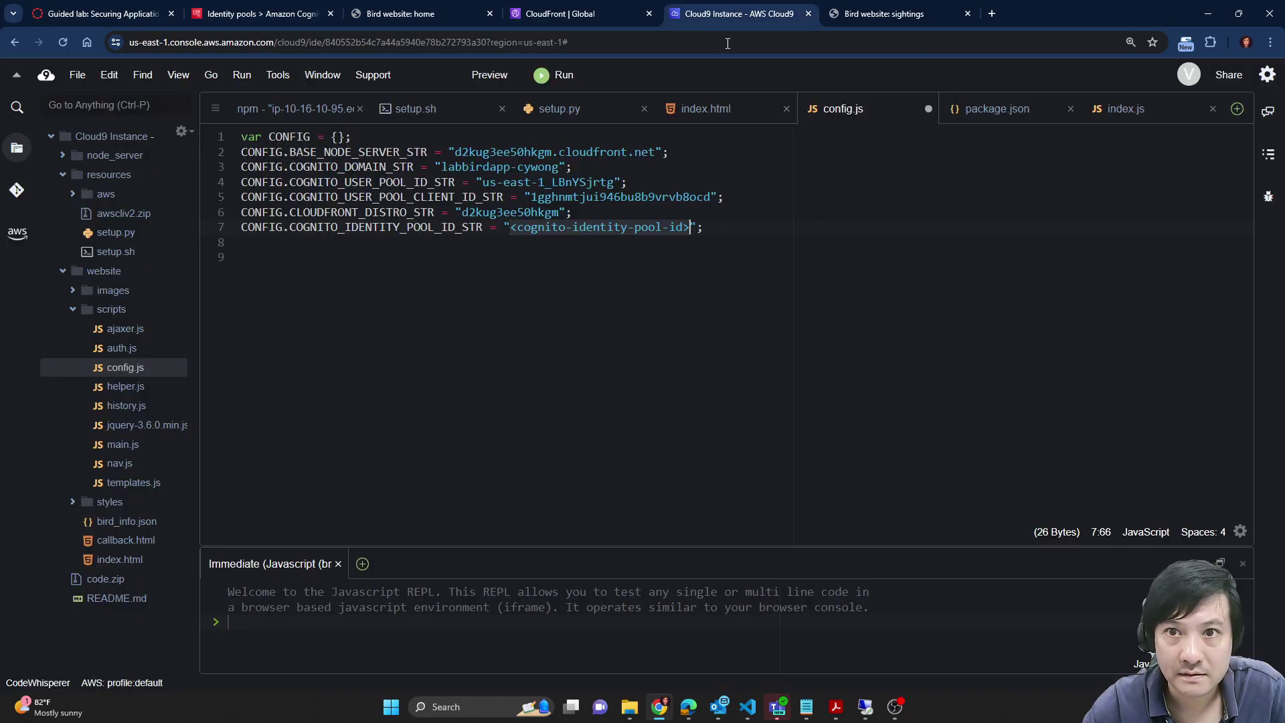
left_click(539, 220)
left_click(510, 228)
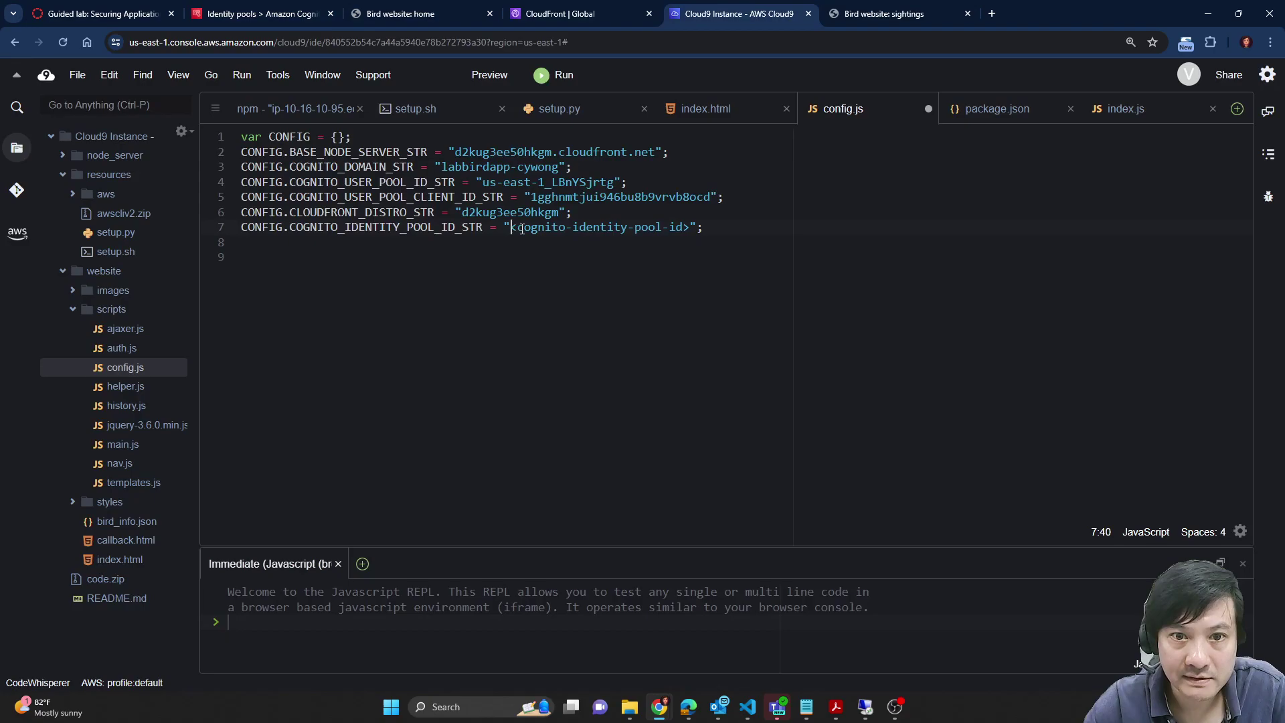
left_click(691, 228, "shift")
key("ctrl+v")
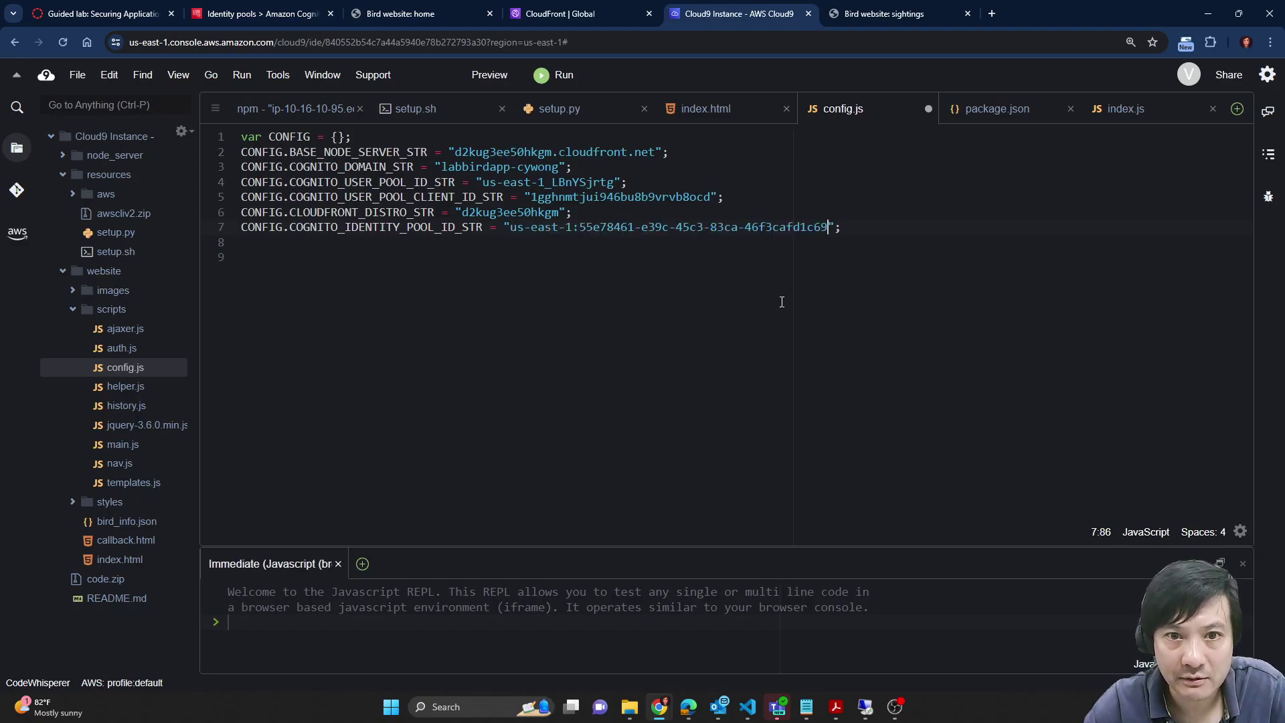
key("ctrl+s")
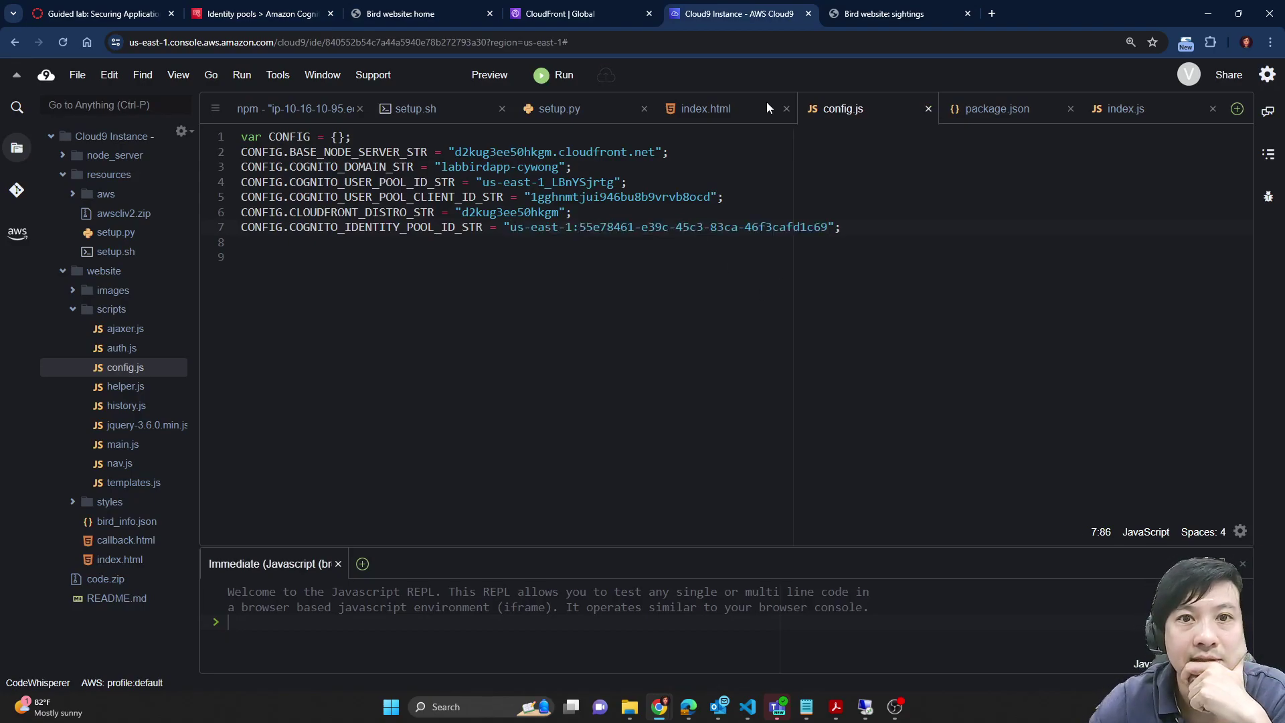
Step: Compare config.js, including its COGNITO_DOMAIN_STR line, against the lab's sample code
left_click(240, 10)
left_click(153, 8)
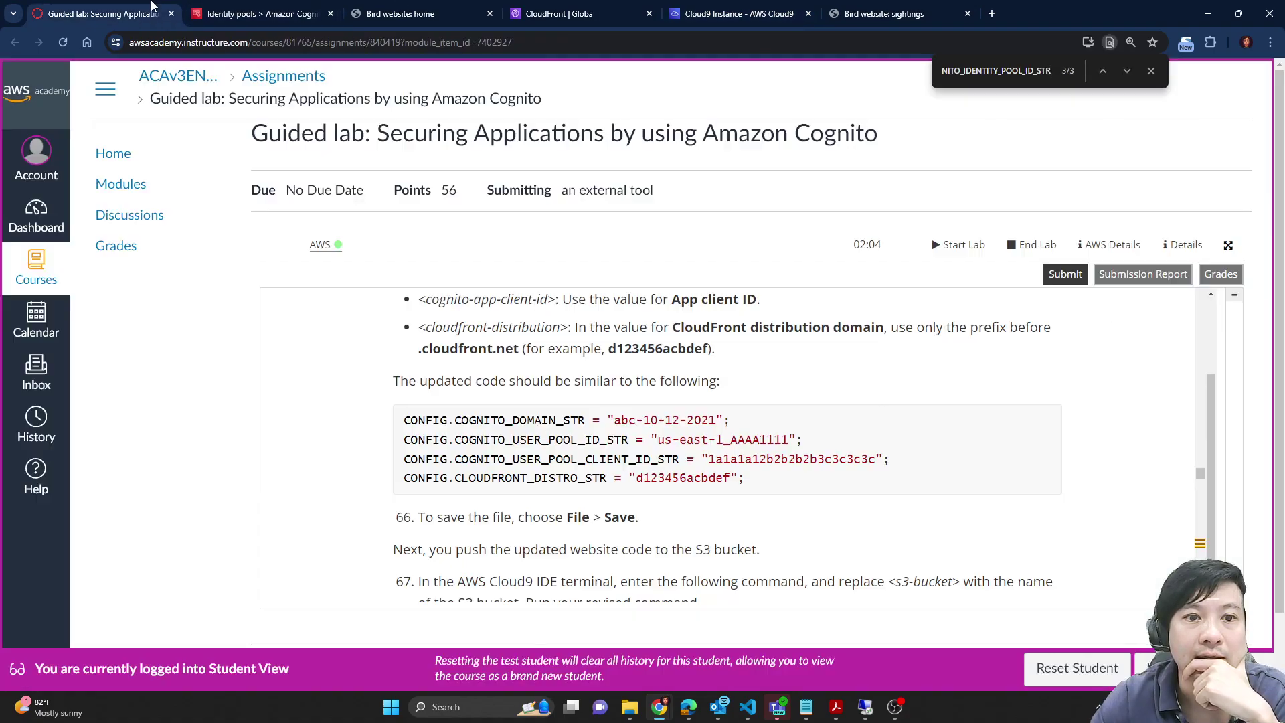
scroll(830, 231, "down", 1)
left_click_drag(736, 13, 855, 446)
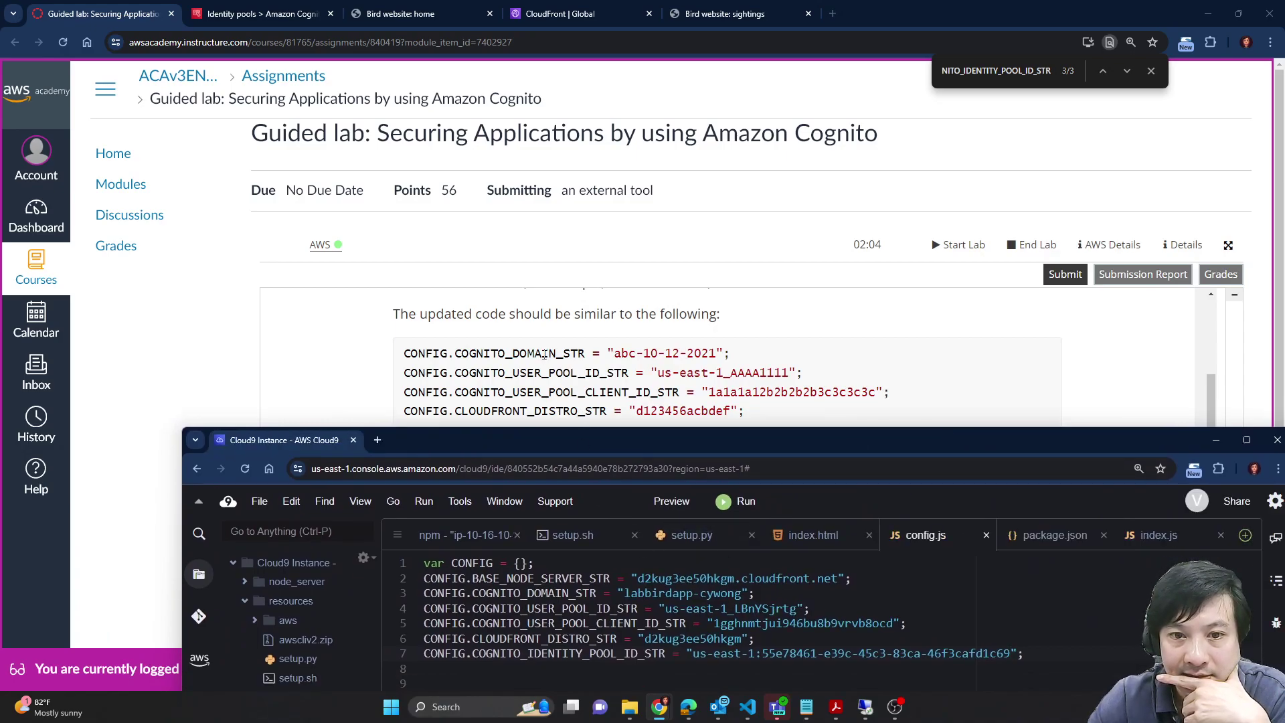
left_click(595, 594)
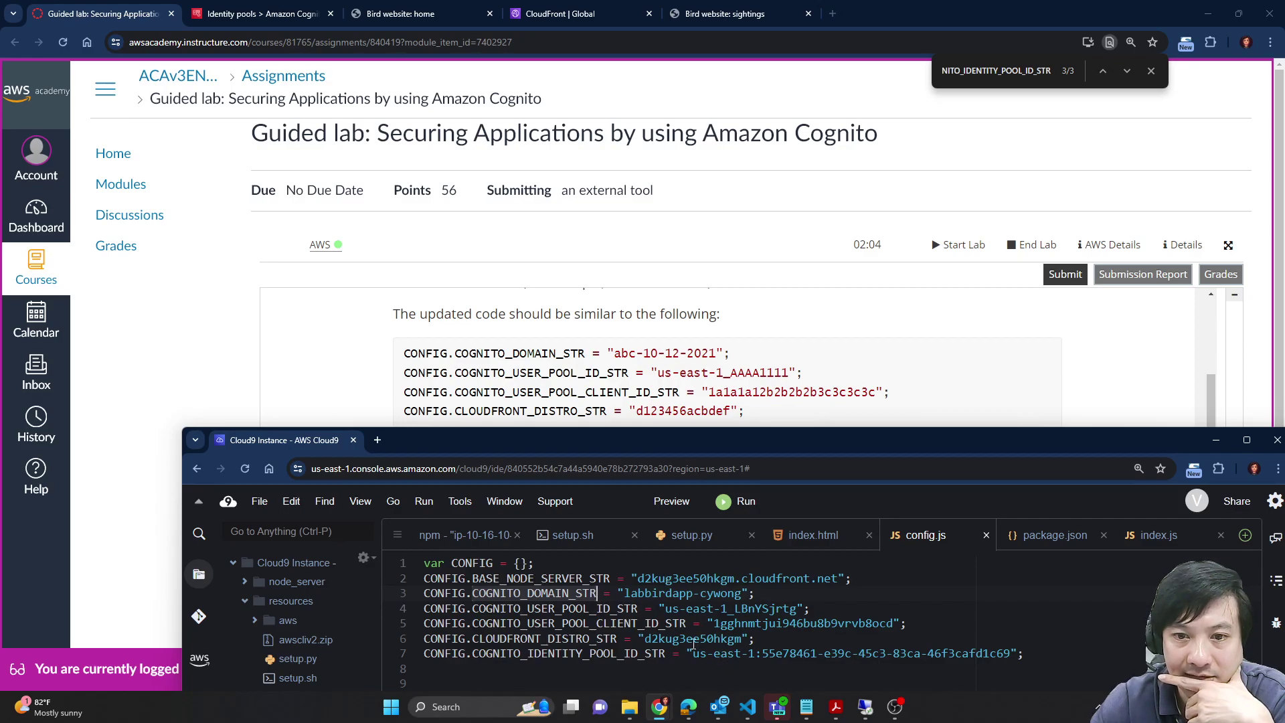
scroll(723, 375, "down", 1)
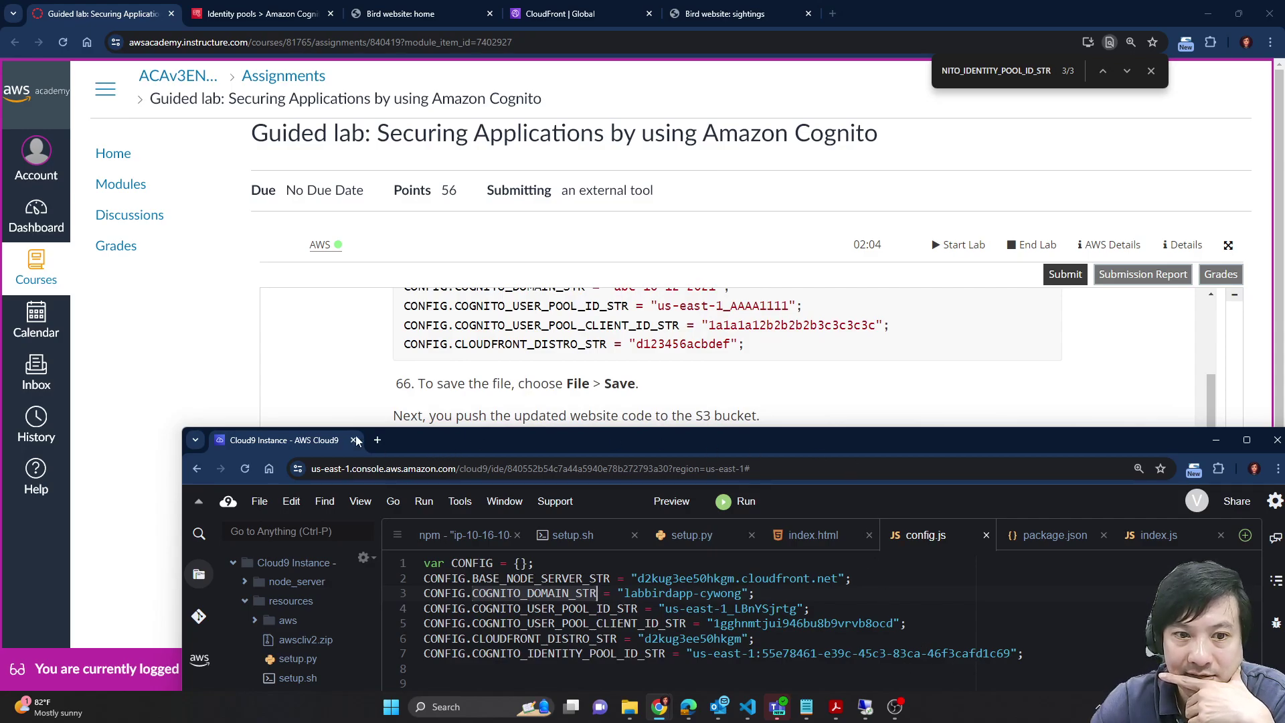
left_click_drag(306, 444, 569, 15)
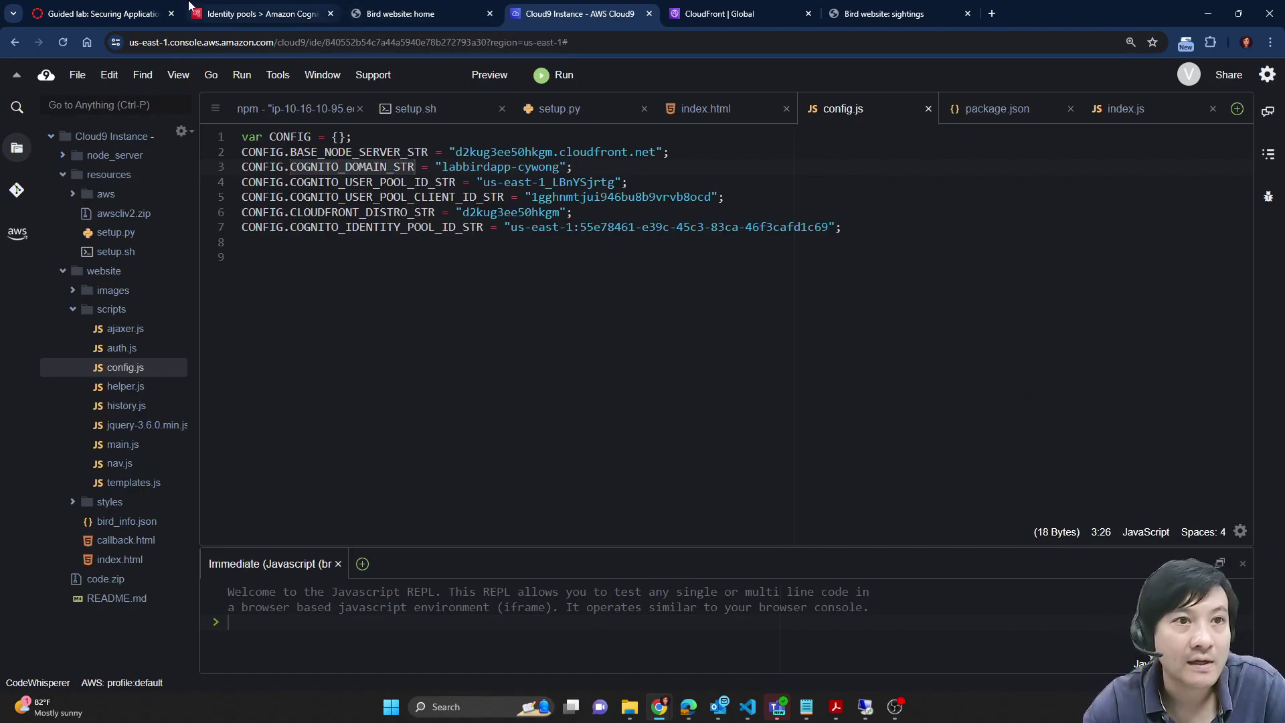
Step: Select step 67's cd and aws s3 cp upload commands in the lab instructions
key("ctrl+1")
scroll(834, 470, "down", 2)
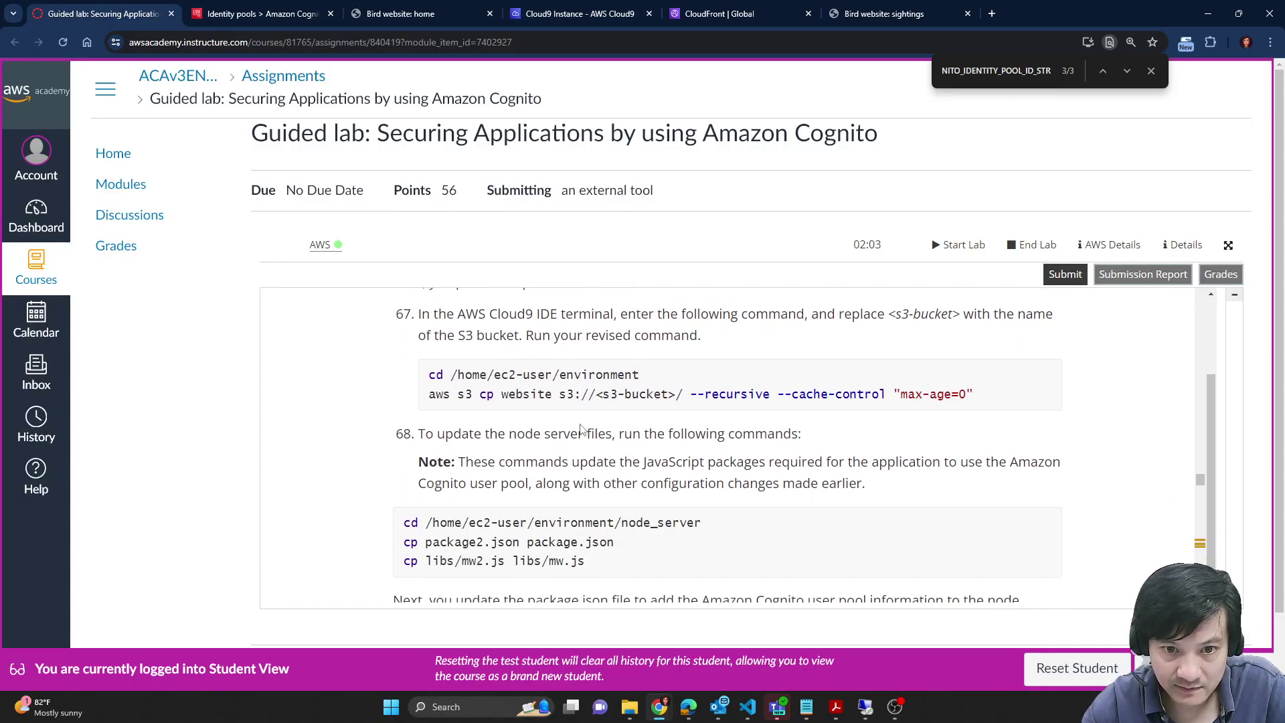
scroll(831, 495, "up", 2)
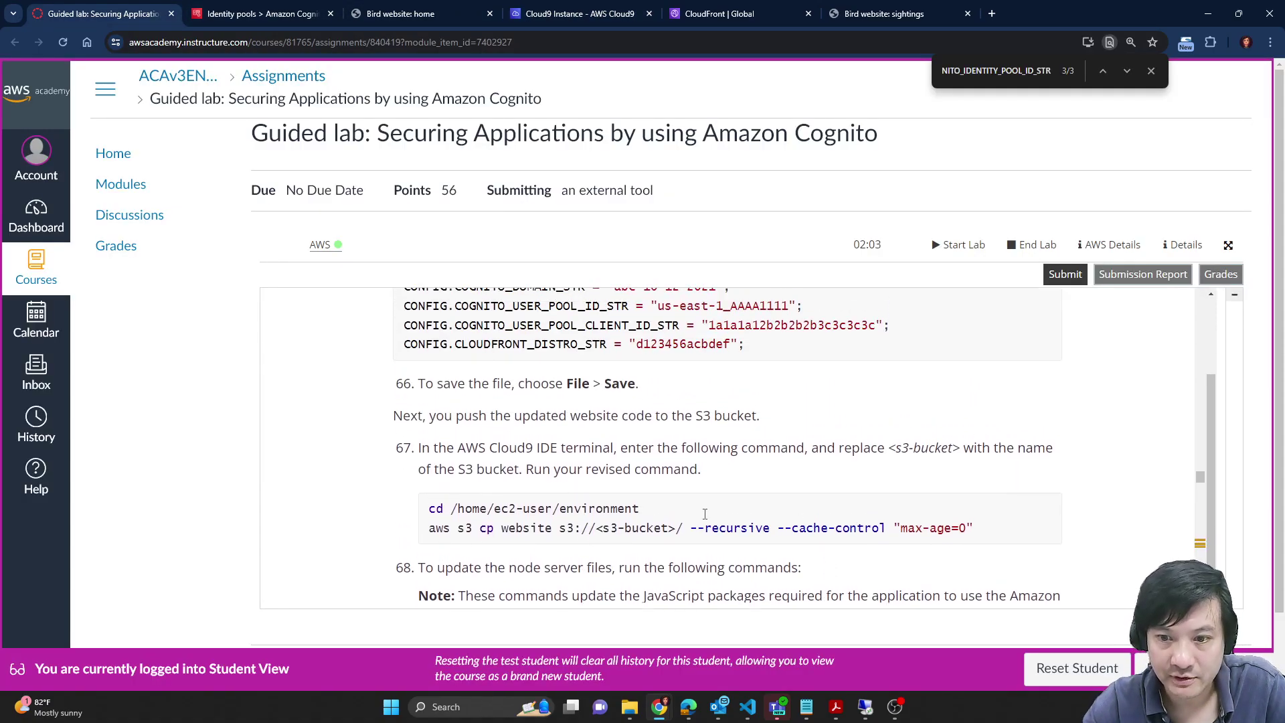
left_click_drag(427, 505, 1085, 543)
key("ctrl+c")
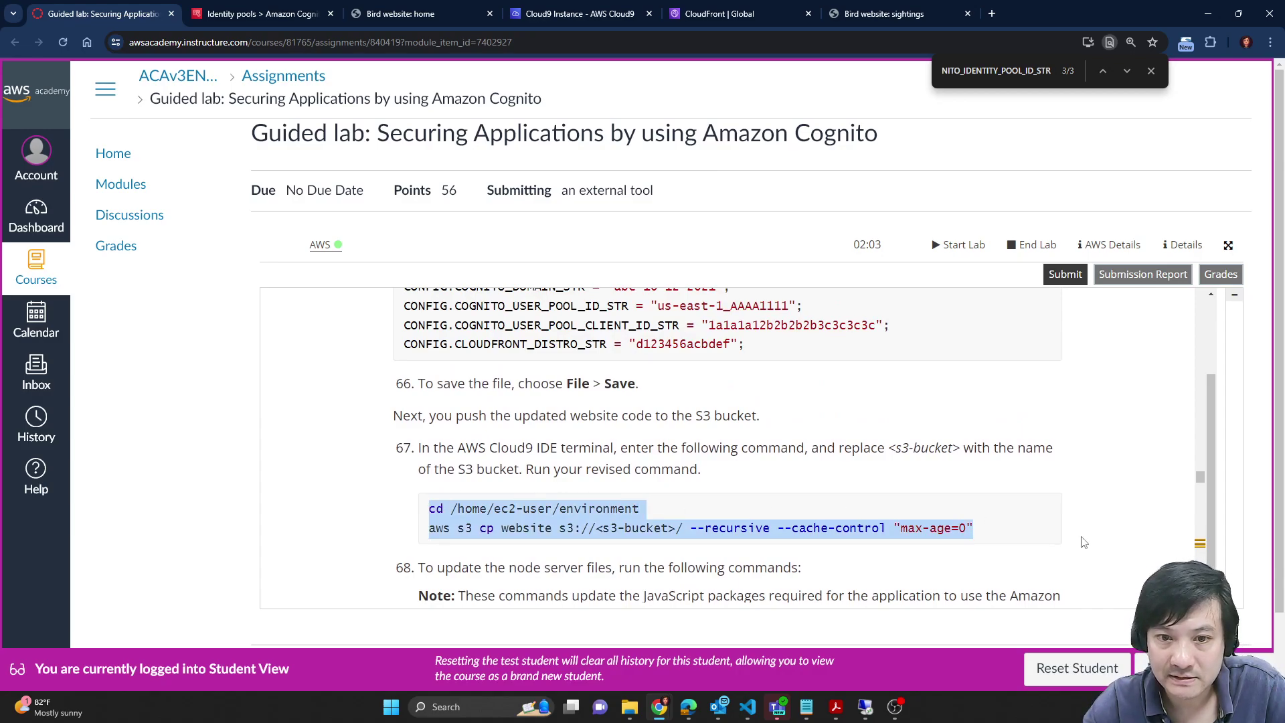
Step: Paste the upload commands into the Cloud9 terminal while checking the lab instructions and other tabs
left_click(606, 12)
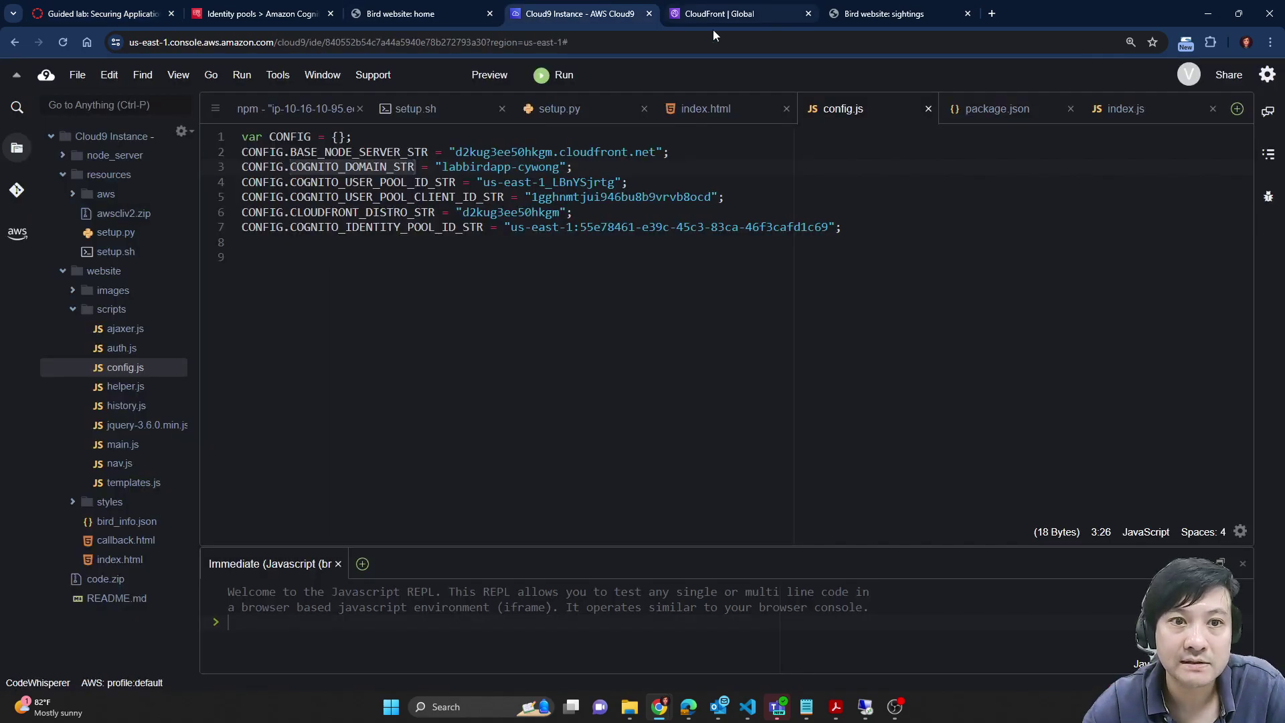
left_click(292, 115)
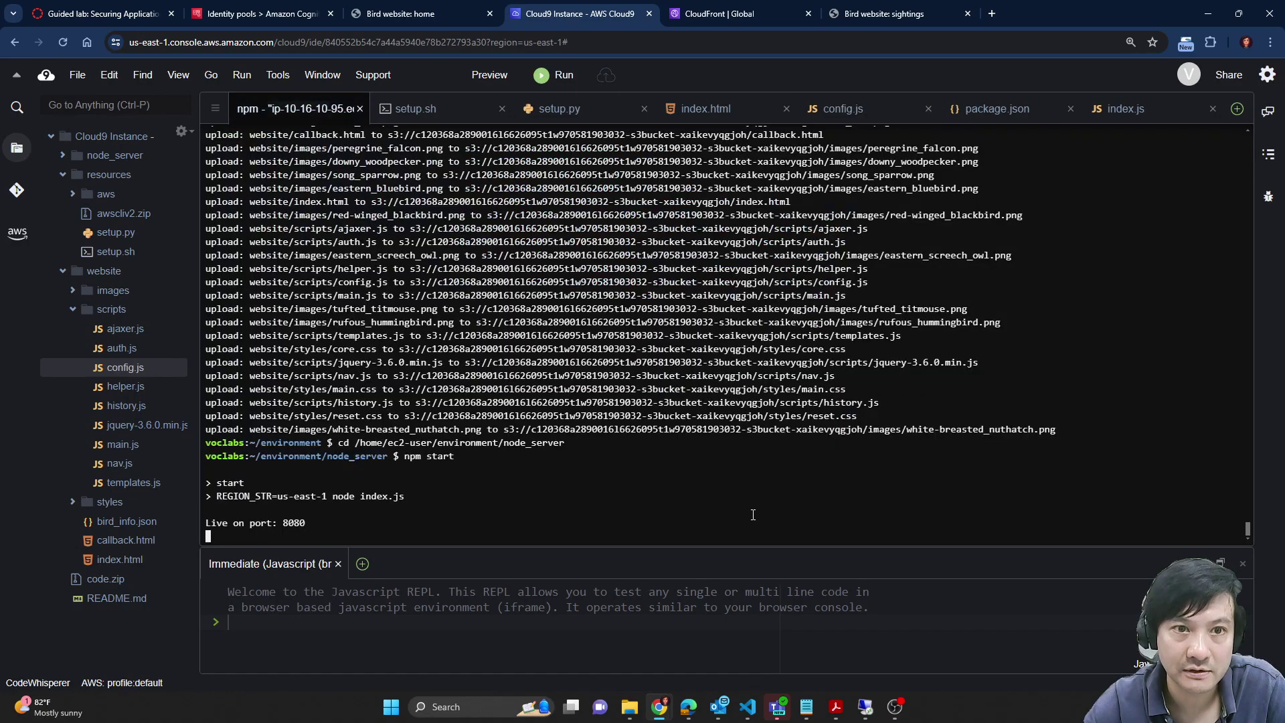
key("ctrl+v")
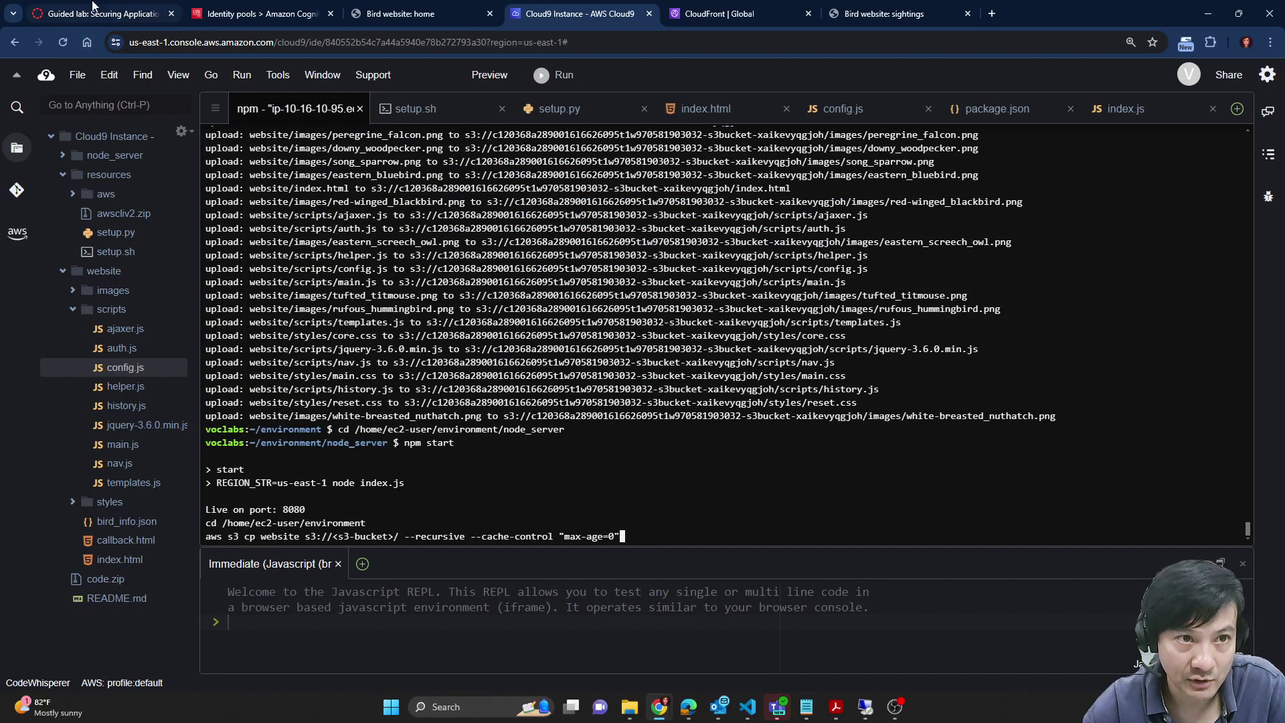
left_click(120, 14)
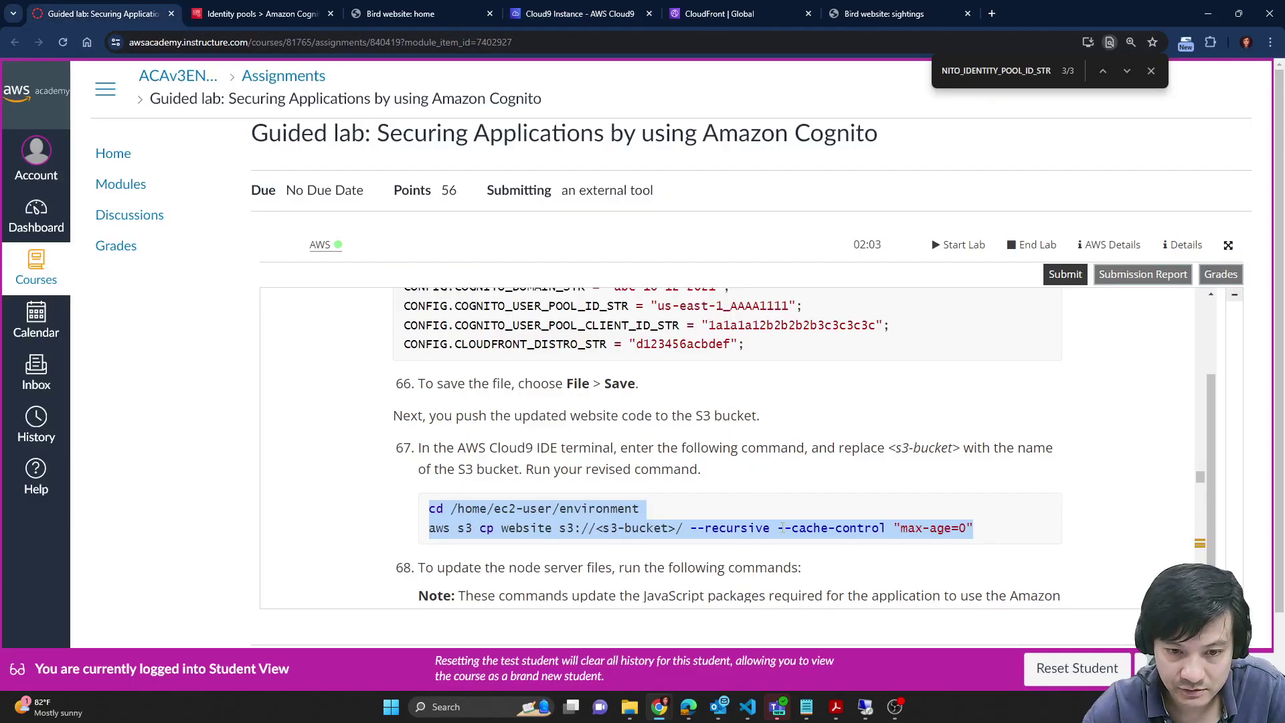
scroll(782, 527, "down", 1)
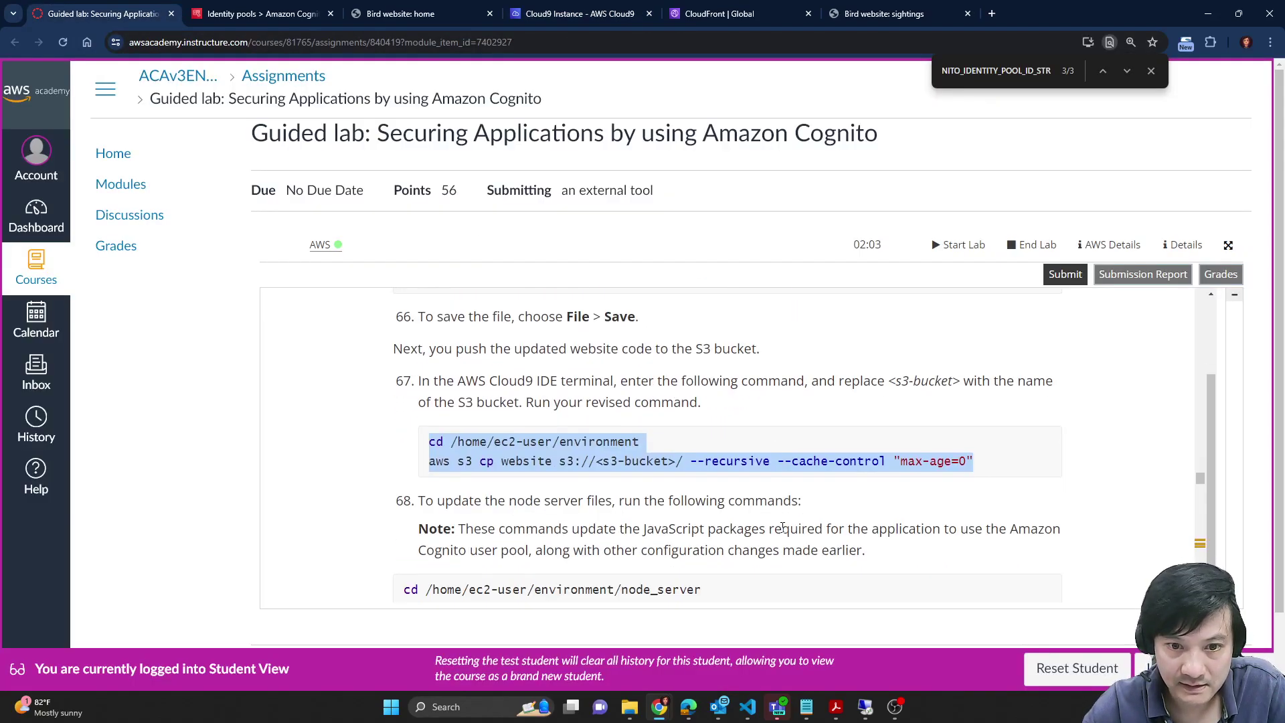
scroll(782, 528, "down", 1)
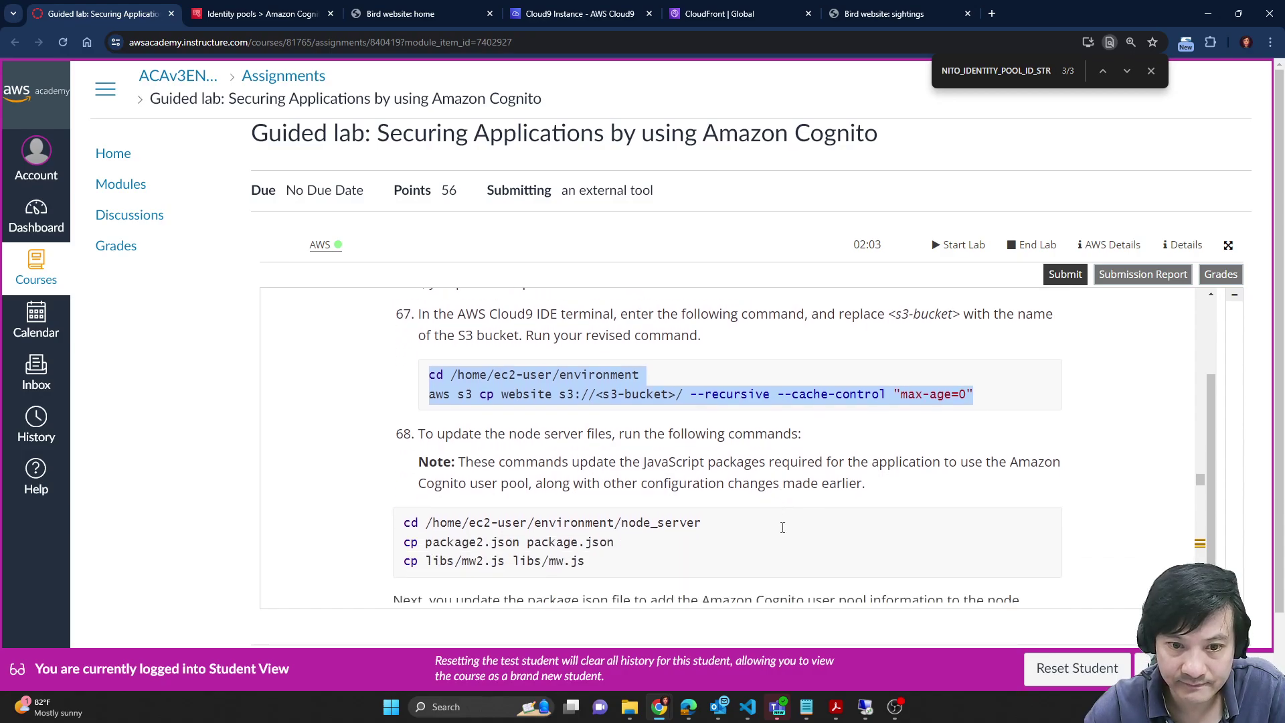
scroll(782, 527, "down", 1)
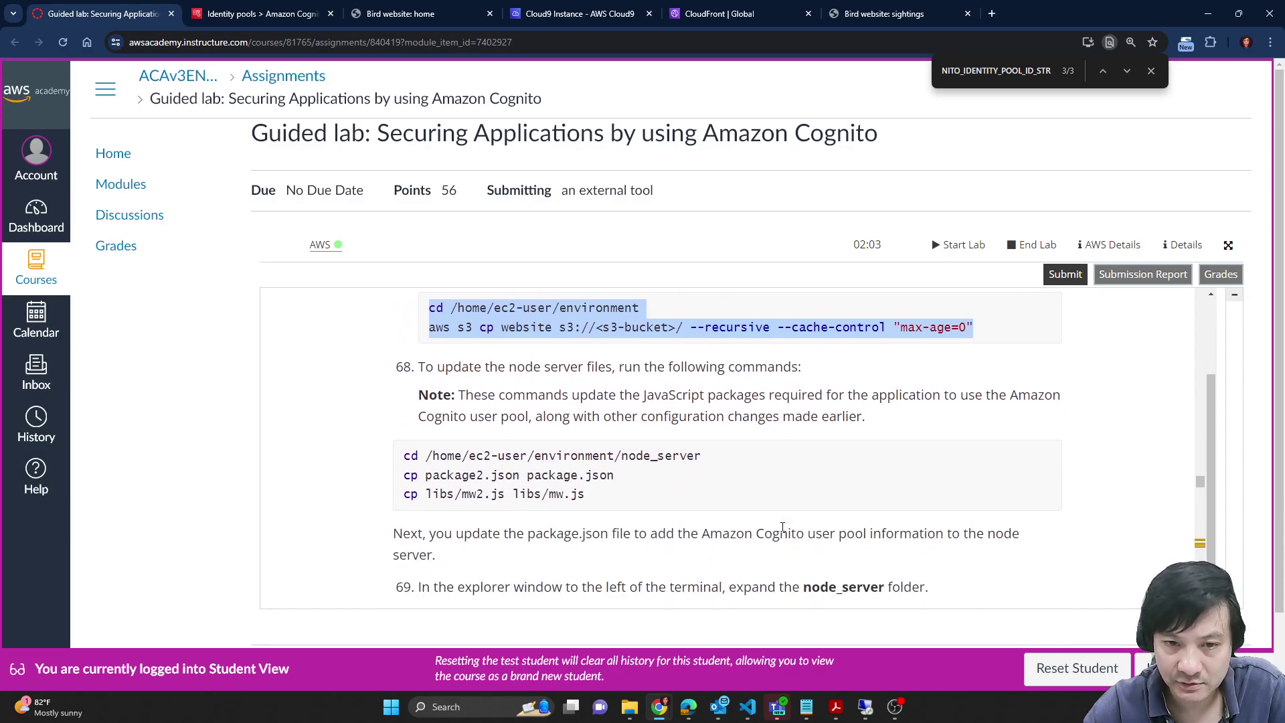
scroll(782, 528, "up", 1)
left_click(298, 10)
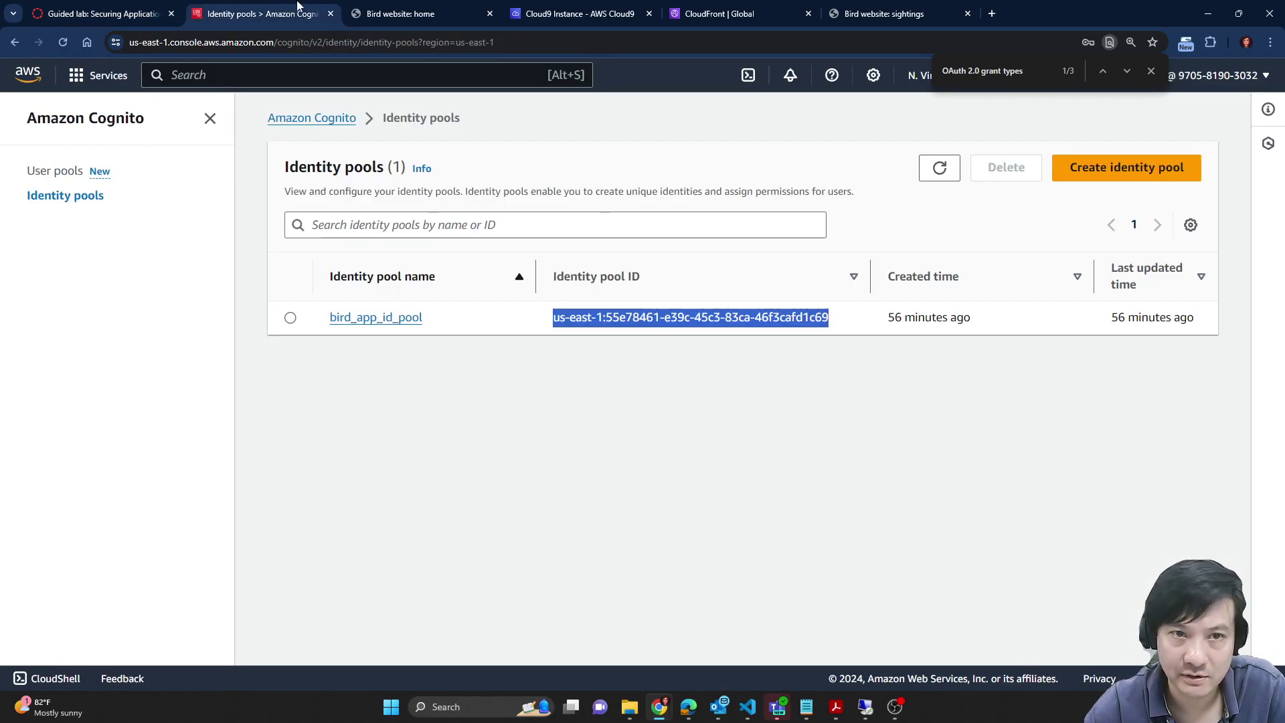
left_click(355, 6)
left_click(182, 8)
left_click(245, 7)
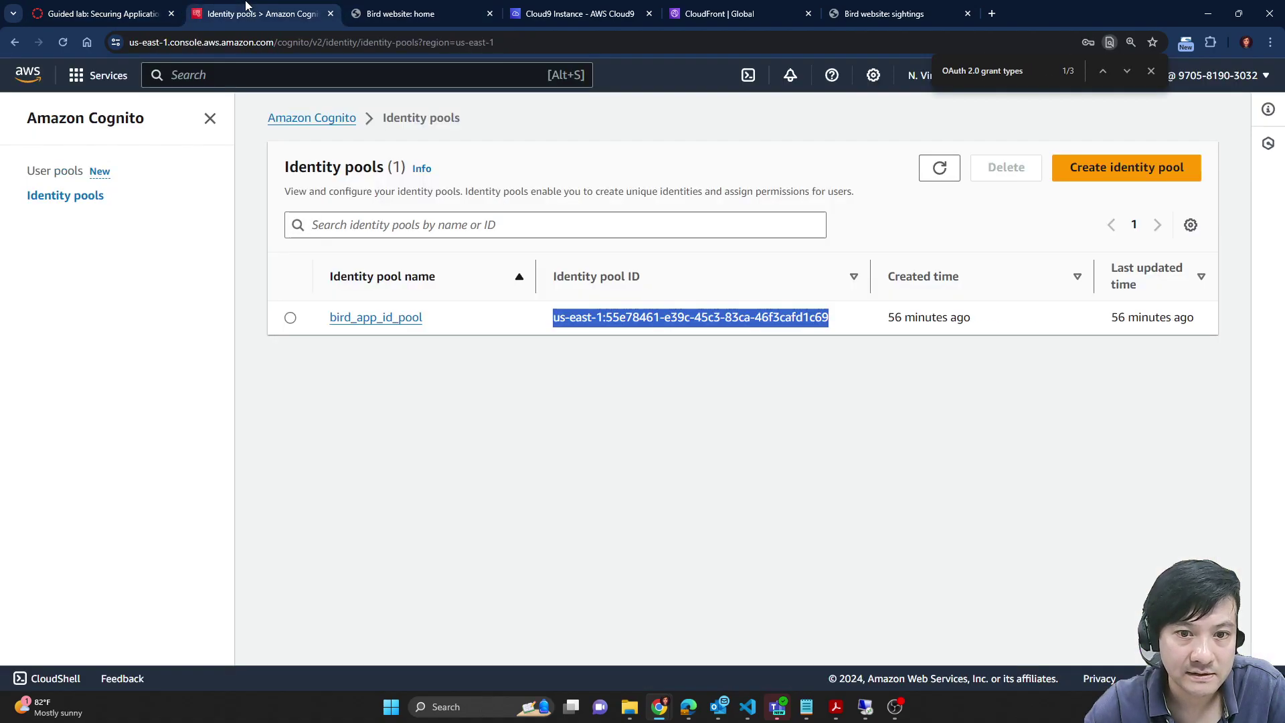
left_click(581, 8)
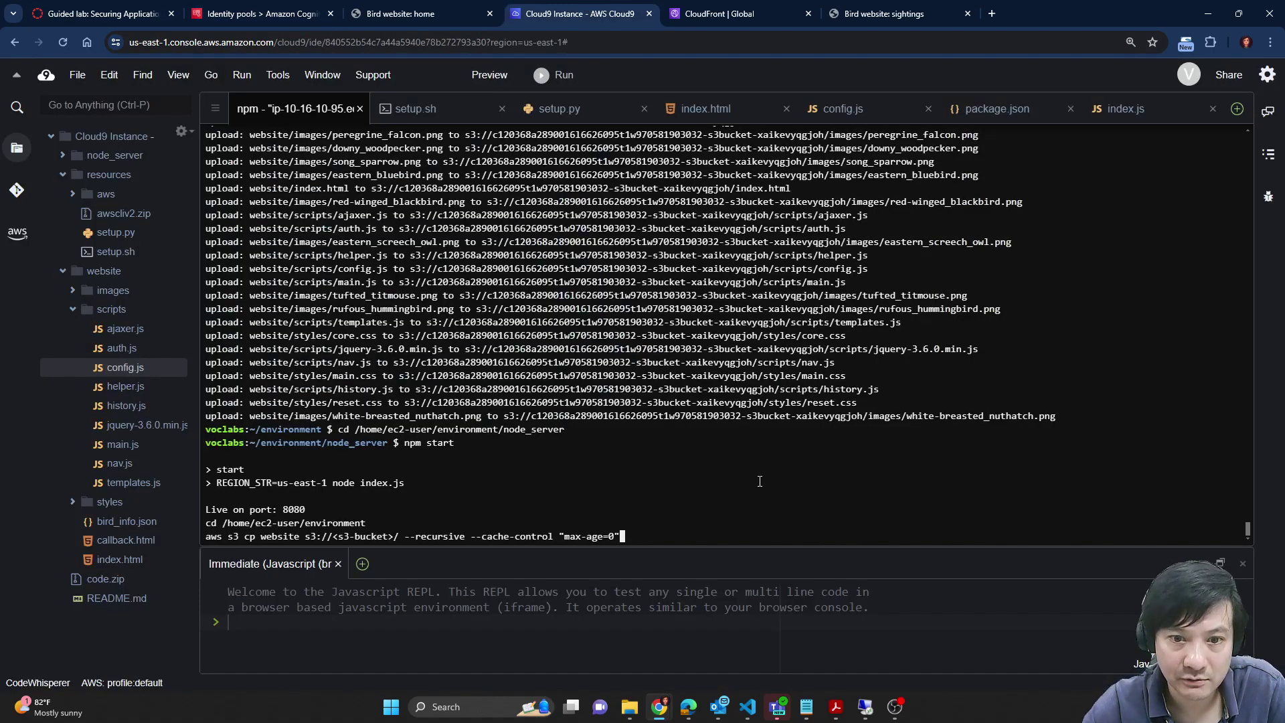
Step: Stop the running node server and run the S3 upload commands at the fresh prompt
key("ctrl+v")
key("ctrl+c")
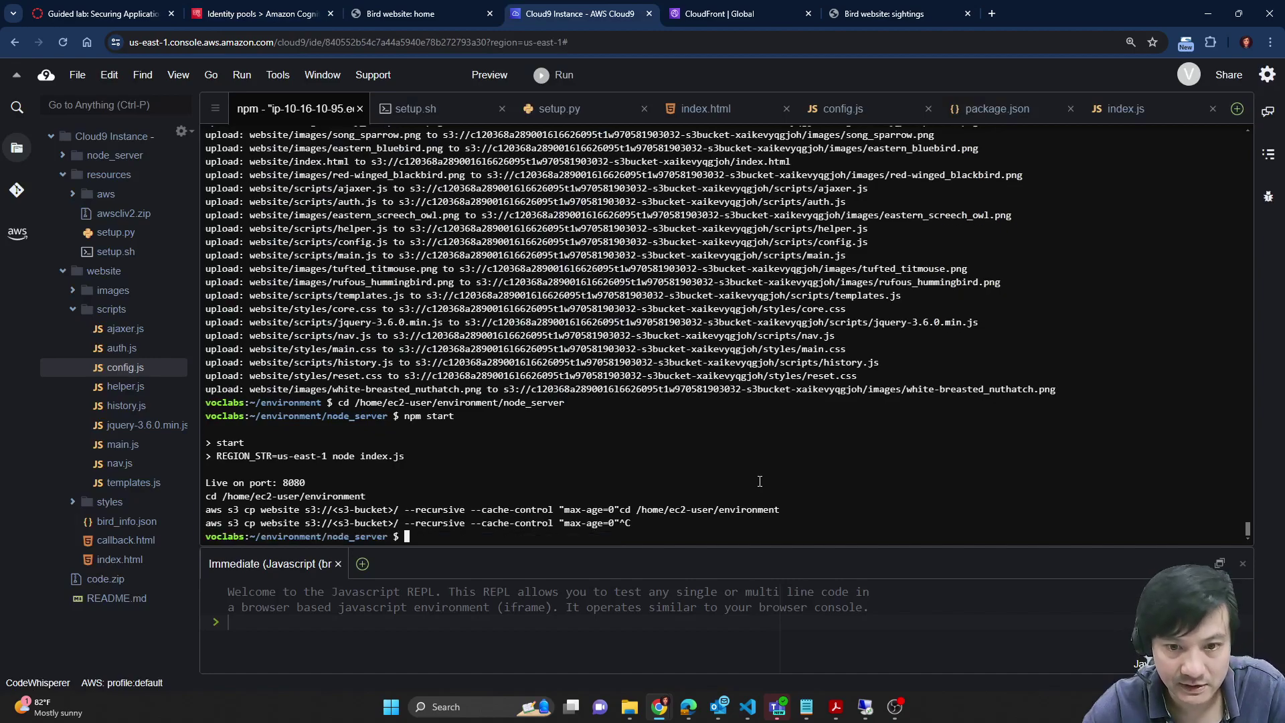
key("ctrl+v")
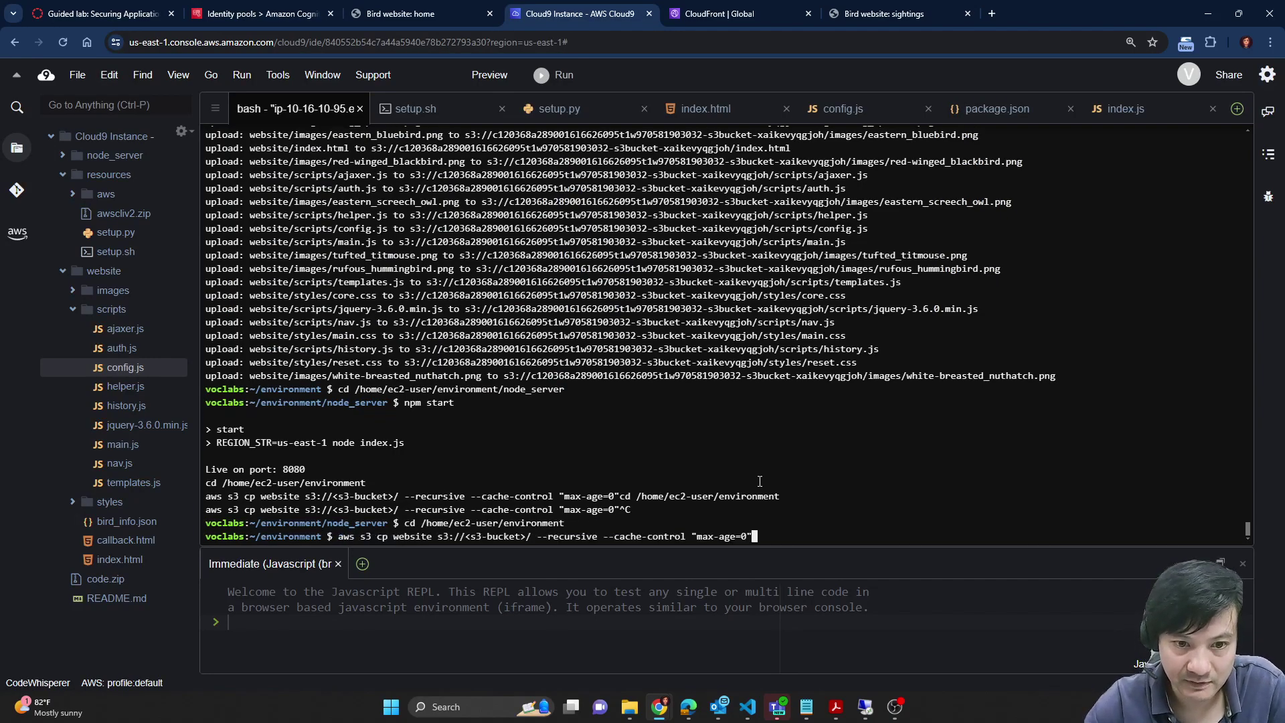
key("Return")
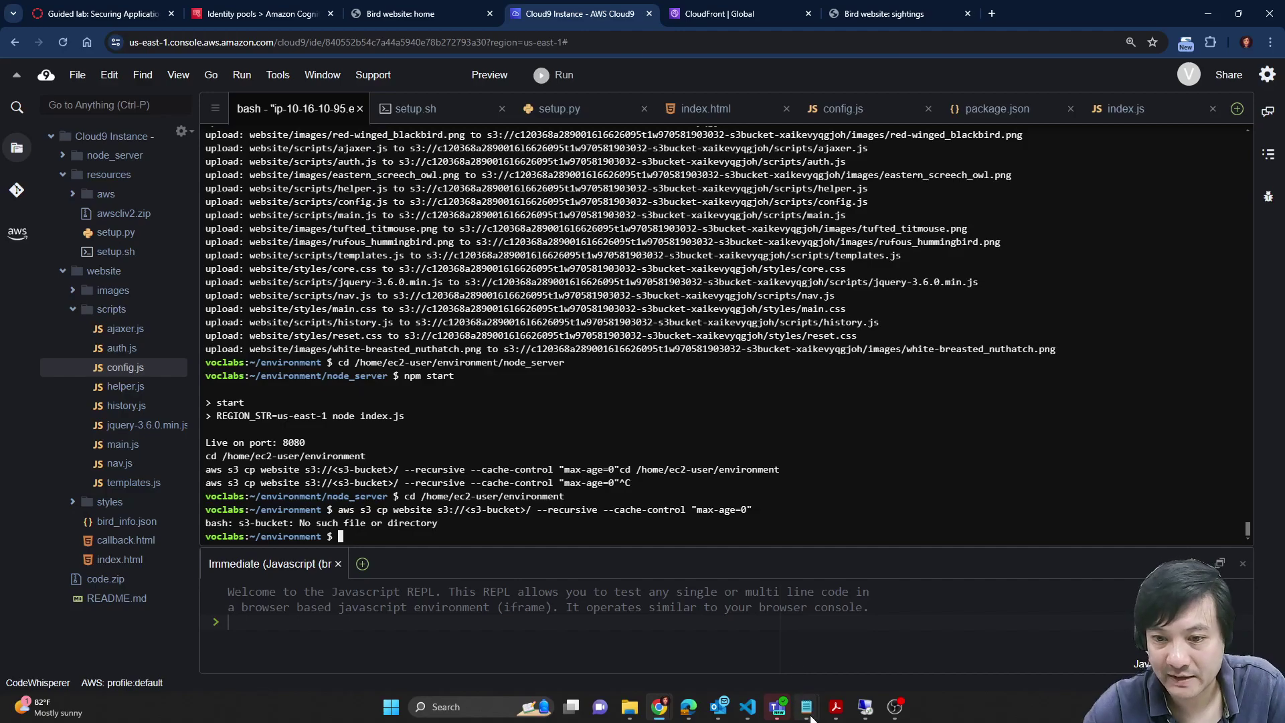
Step: Copy the cd and S3 copy commands from the notes and run them again in the terminal
mouse_move(806, 707)
left_click(889, 644)
left_click(733, 364)
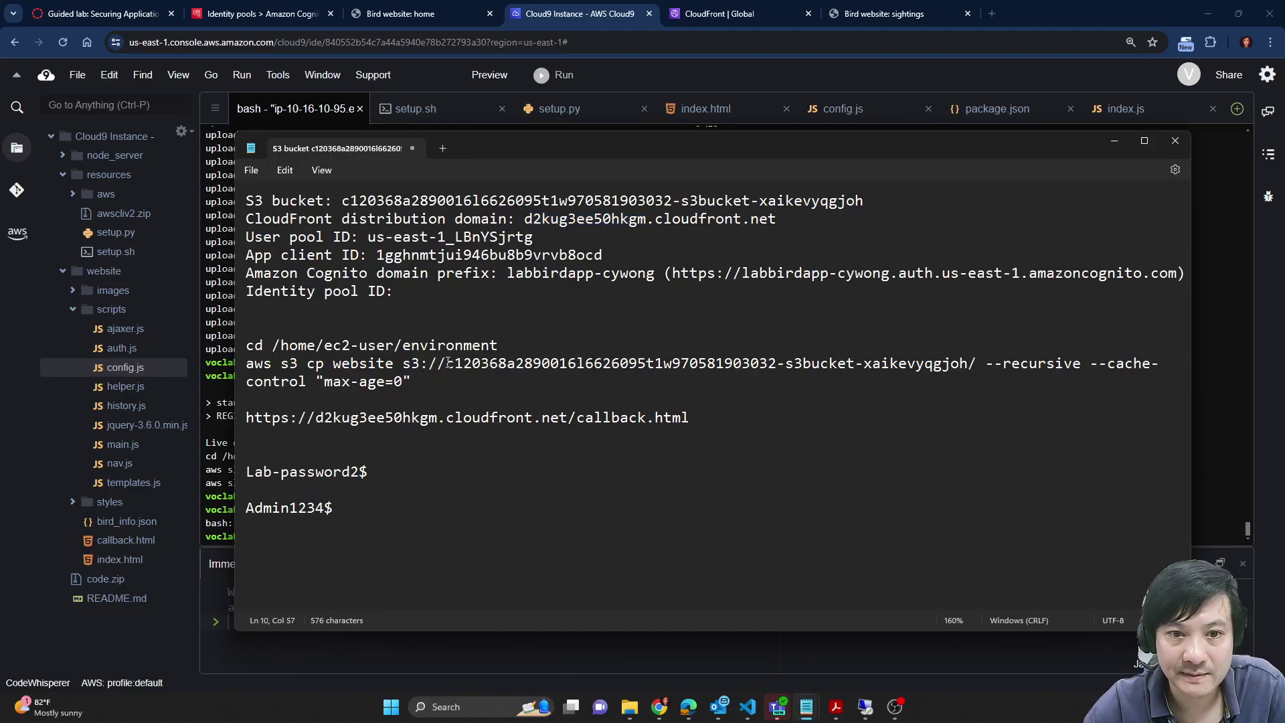
left_click_drag(421, 382, 231, 353)
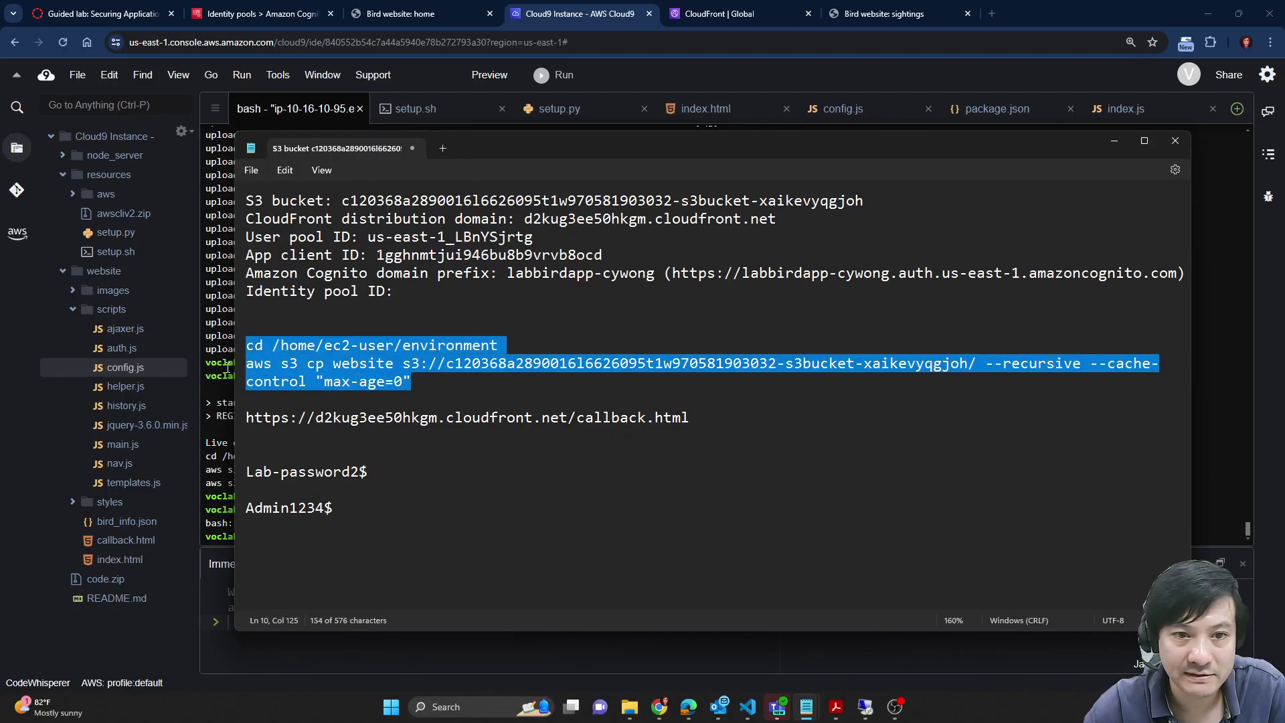
left_click(223, 409)
key("ctrl+v")
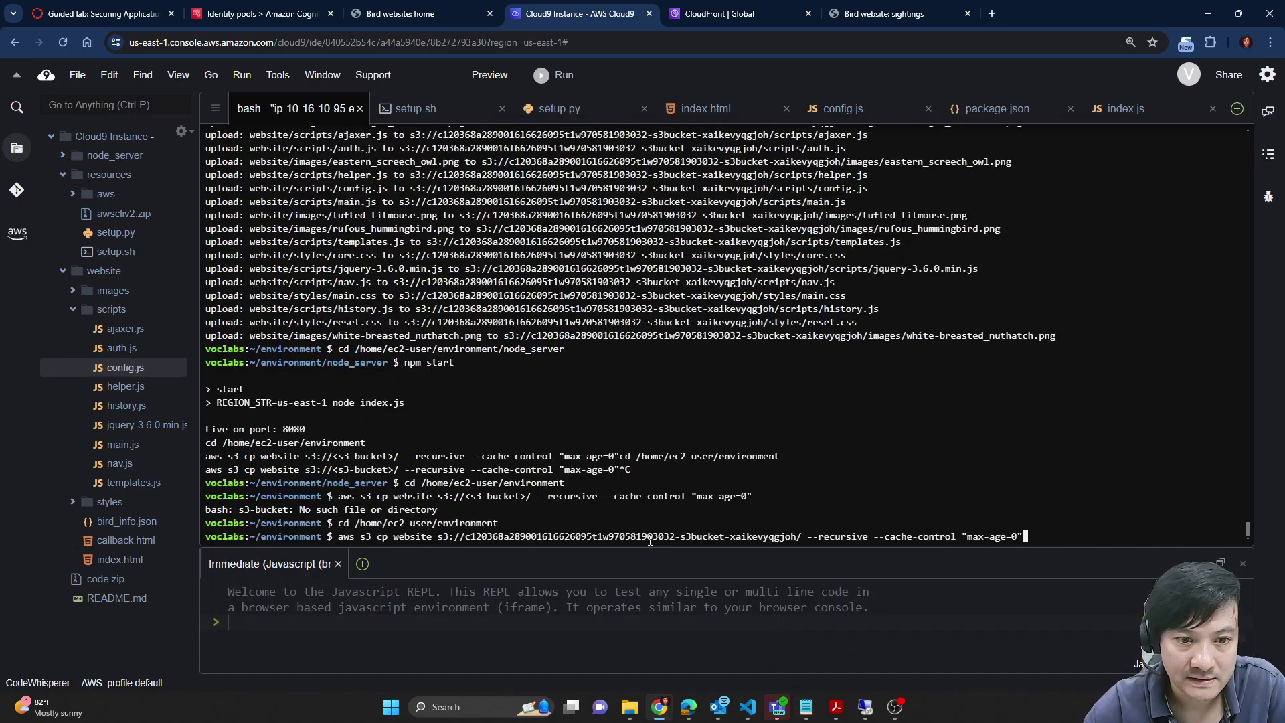
key("Return")
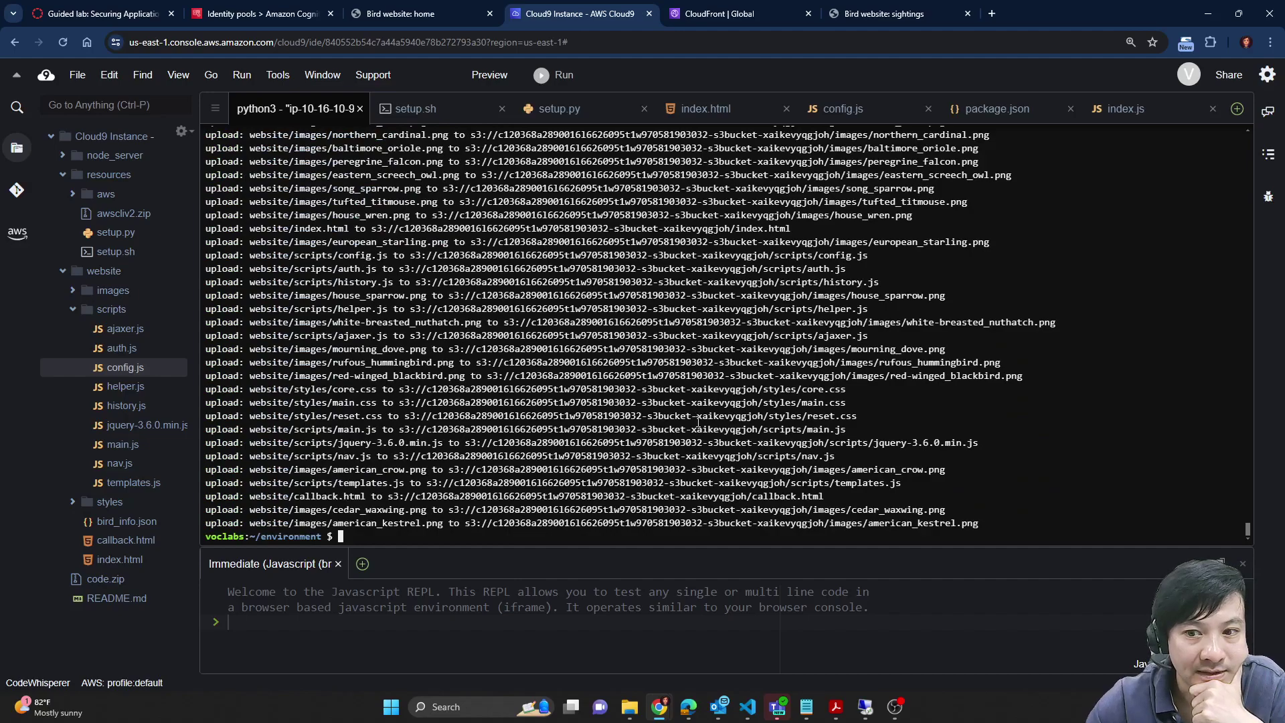
Step: Select step 68's three cd/cp commands for updating the node_server files
left_click(100, 13)
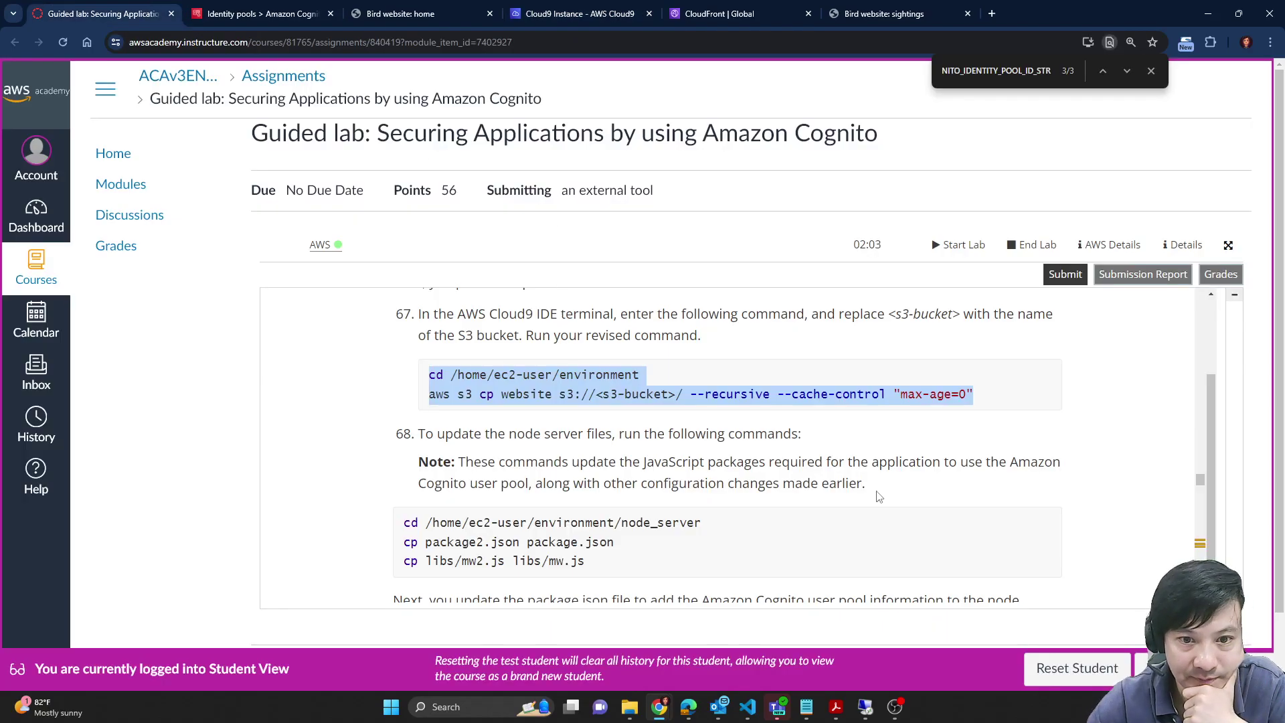
scroll(826, 410, "up", 2)
scroll(450, 429, "down", 4)
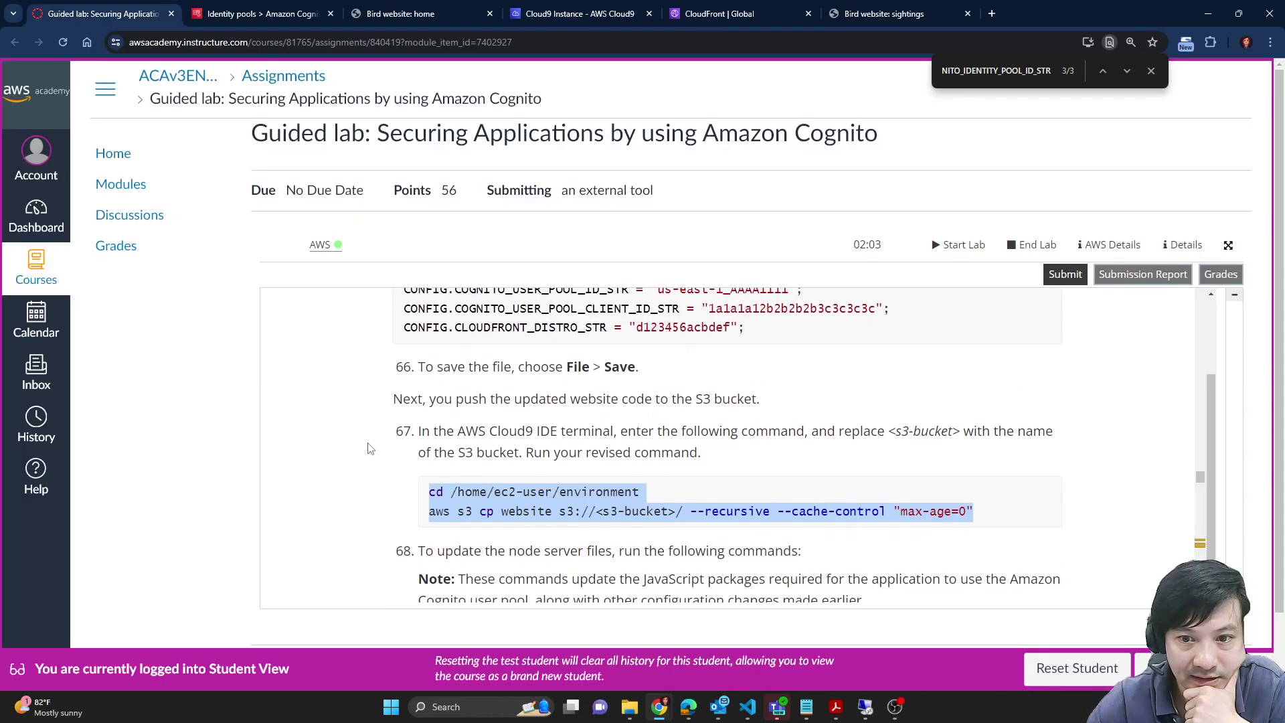
scroll(450, 428, "up", 1)
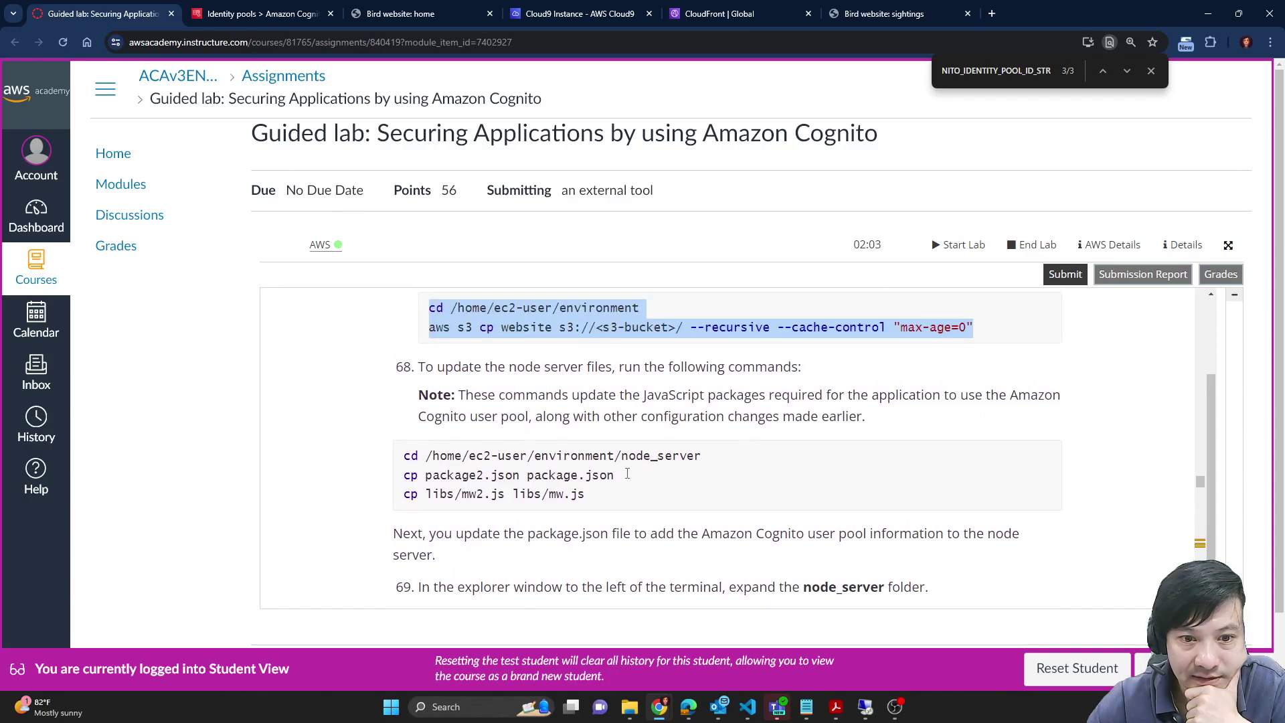
left_click(482, 478)
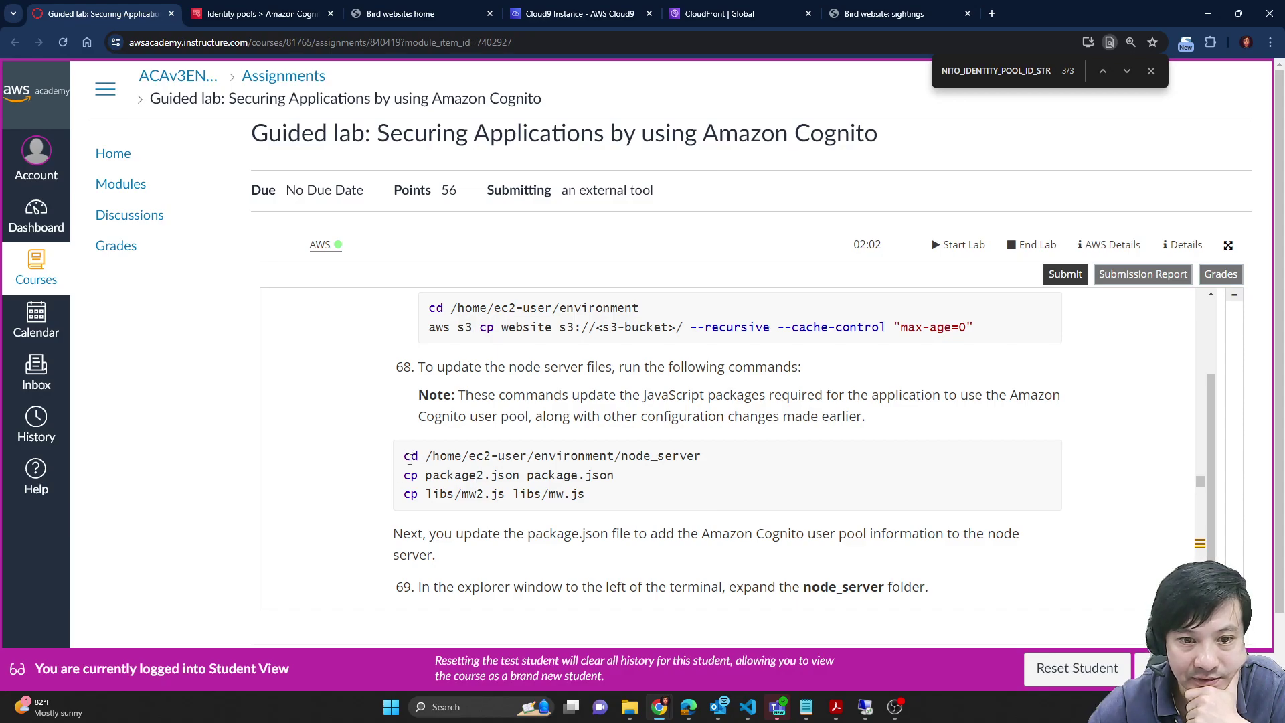
left_click_drag(401, 456, 599, 499)
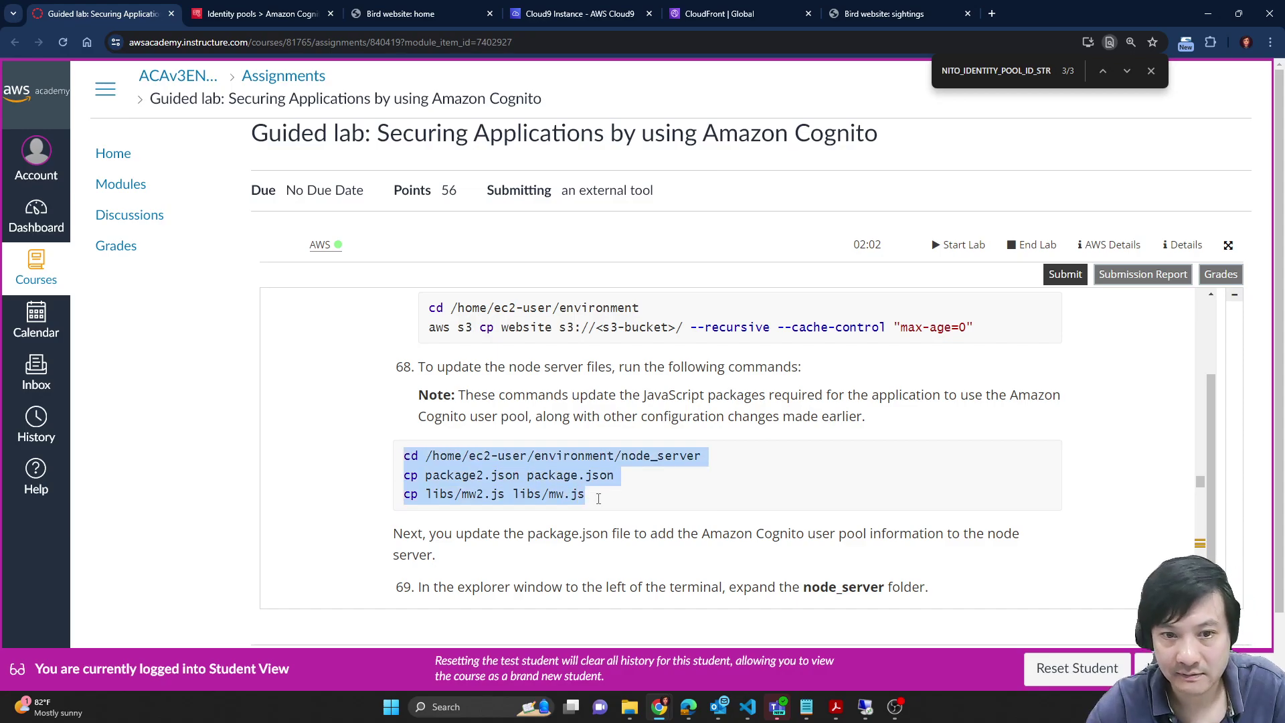
left_click(268, 13)
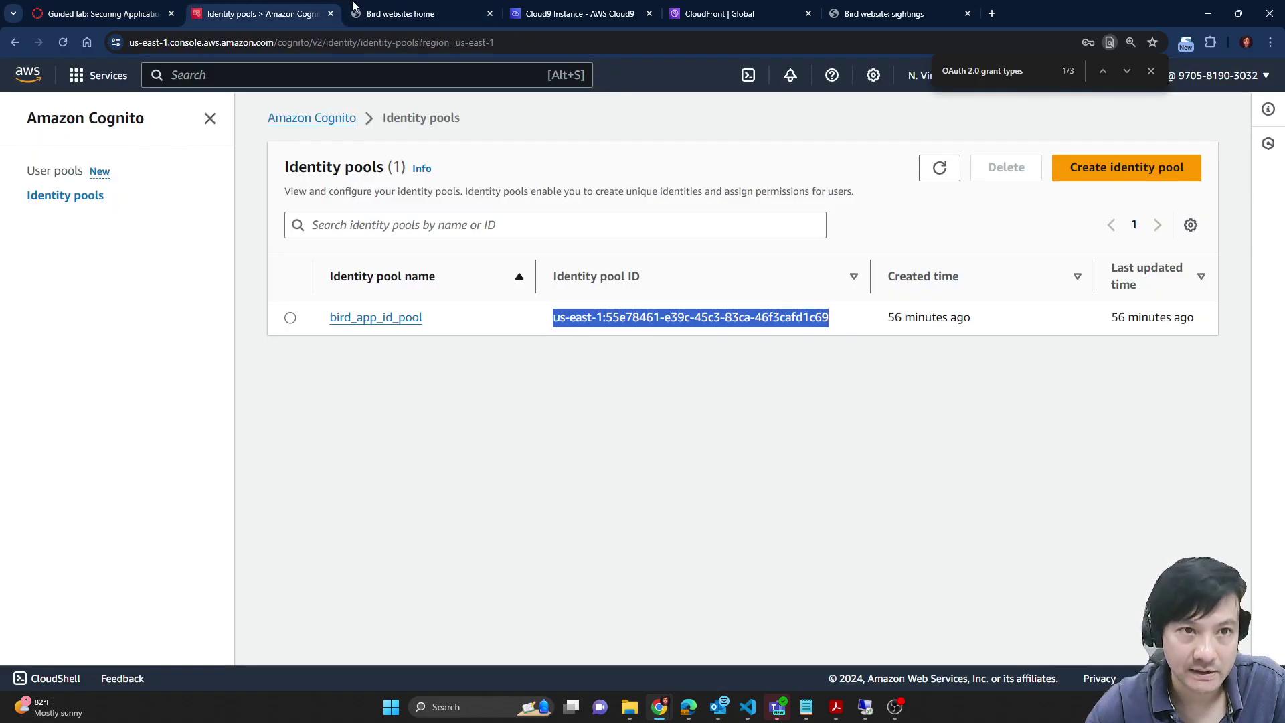
left_click(401, 13)
left_click(699, 13)
Step: Run the three node_server file copy commands in the Cloud9 terminal
left_click(582, 14)
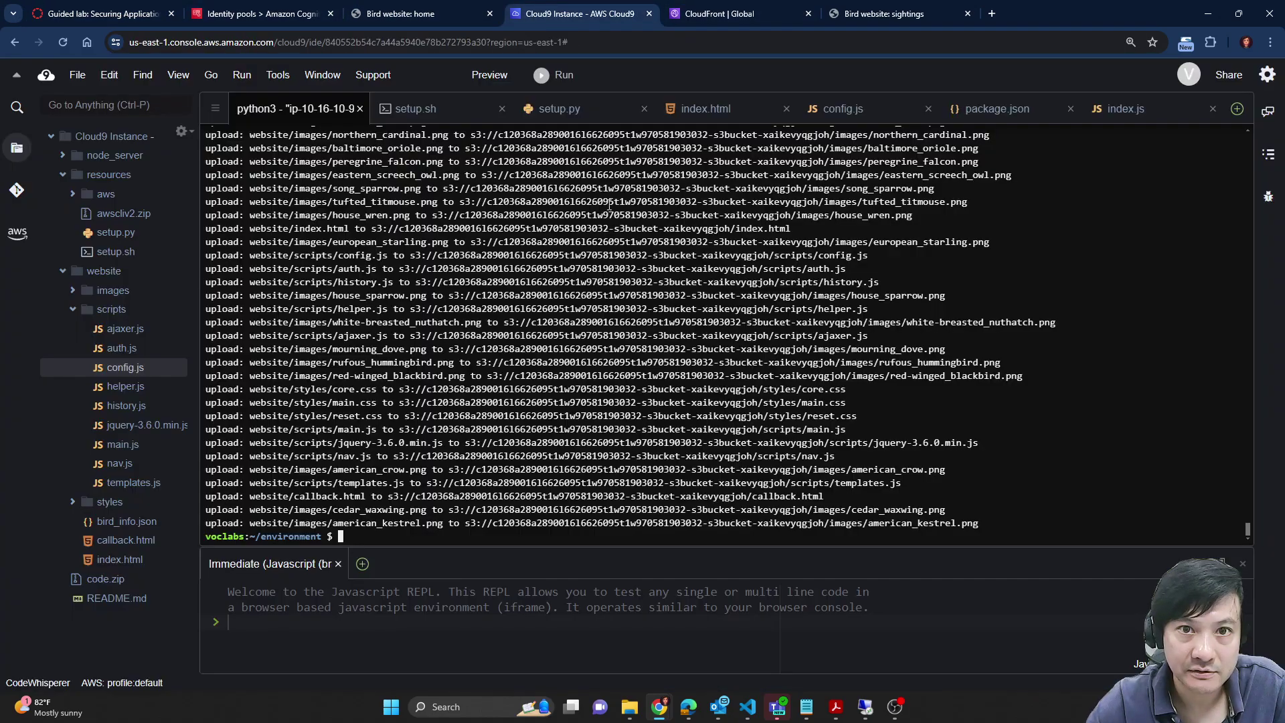
key("ctrl+v")
key("Return")
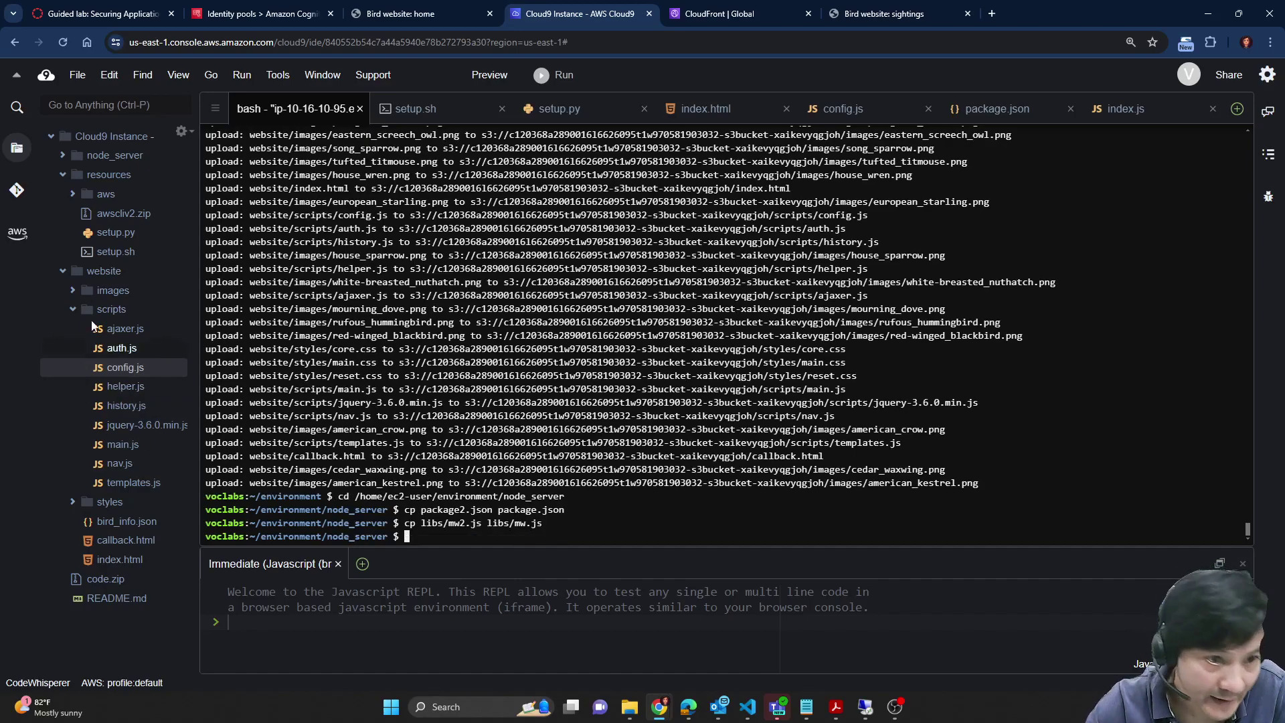
Step: Open node_server/package.json and select the <cognito-user-pool-id> placeholder in the start script
left_click(64, 156)
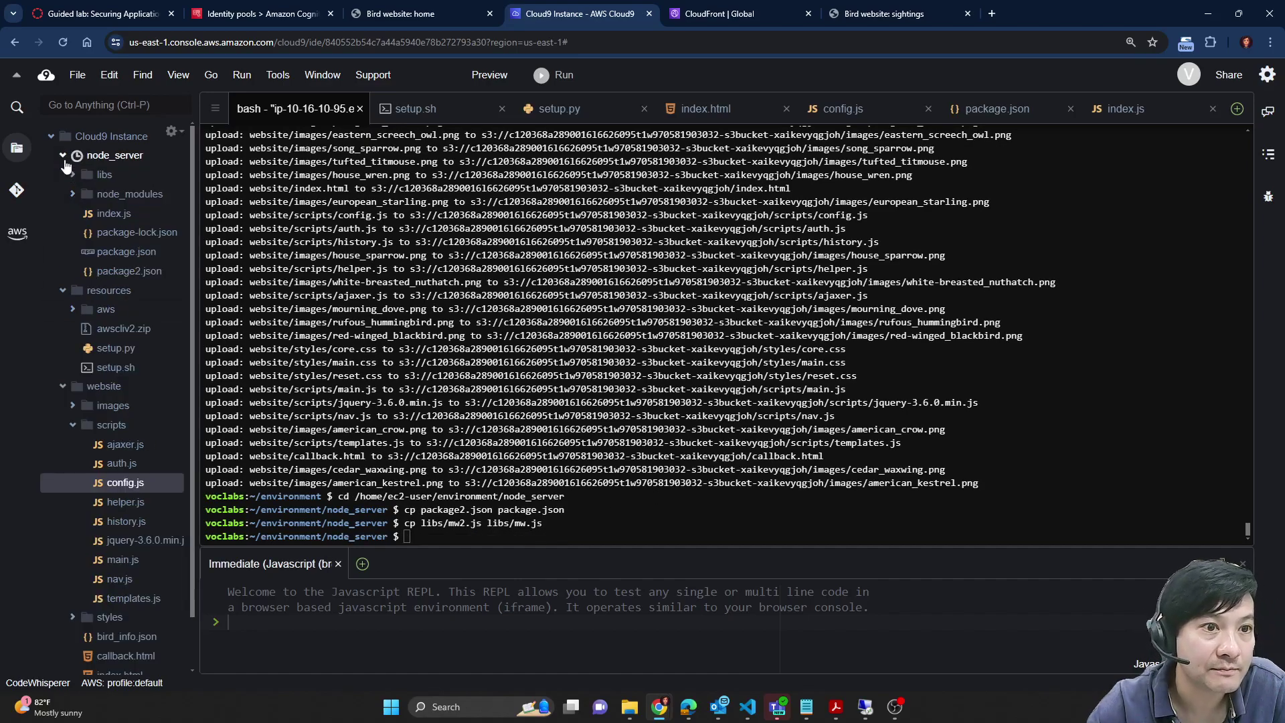
left_click(127, 252)
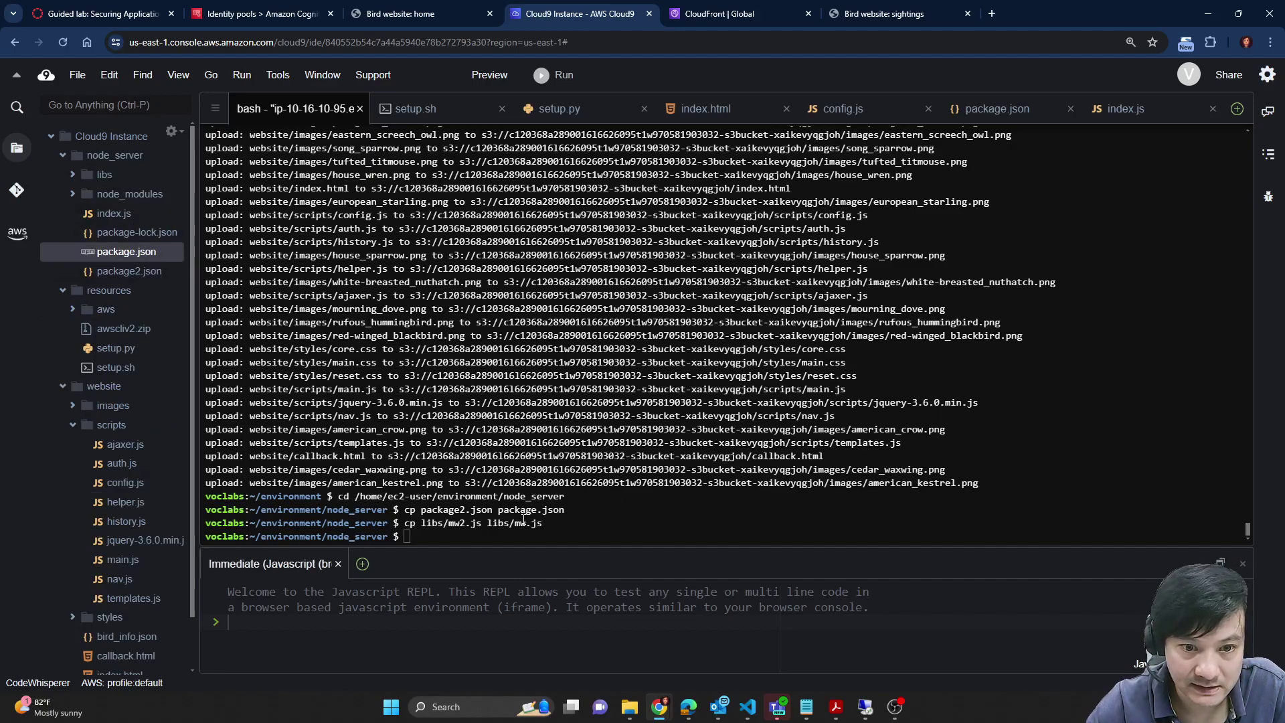
double_click(119, 254)
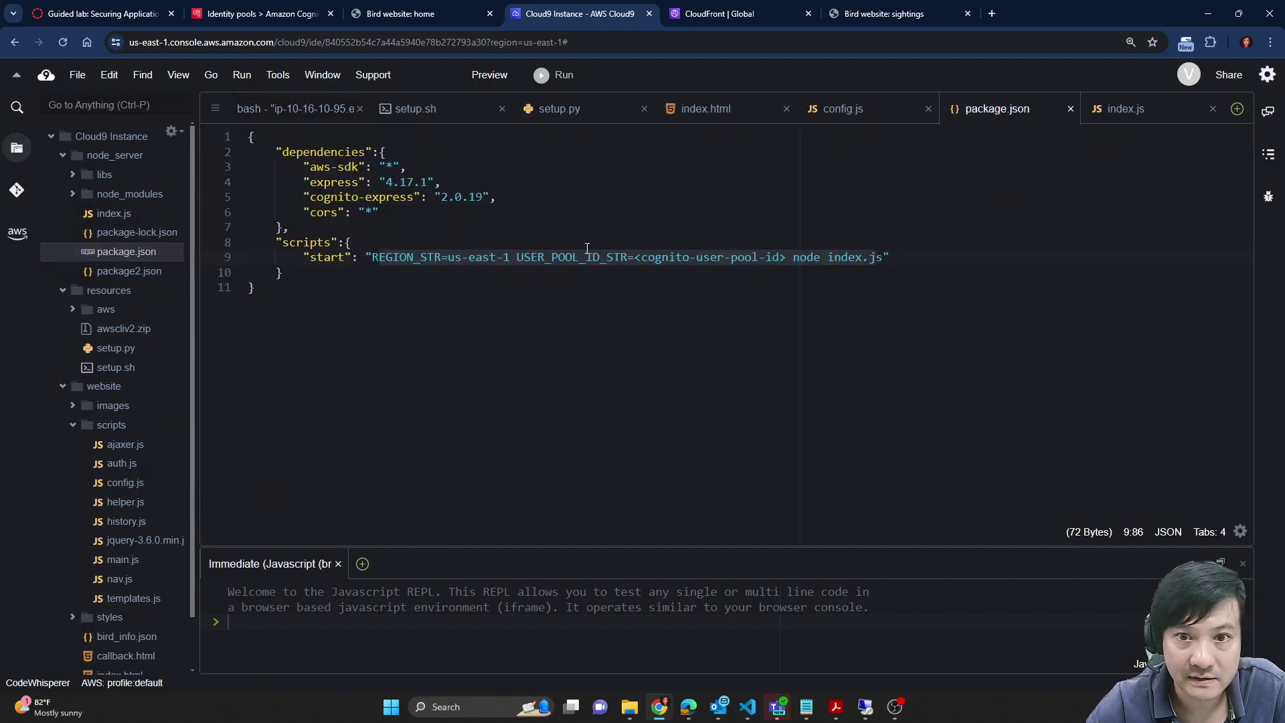
left_click(448, 258)
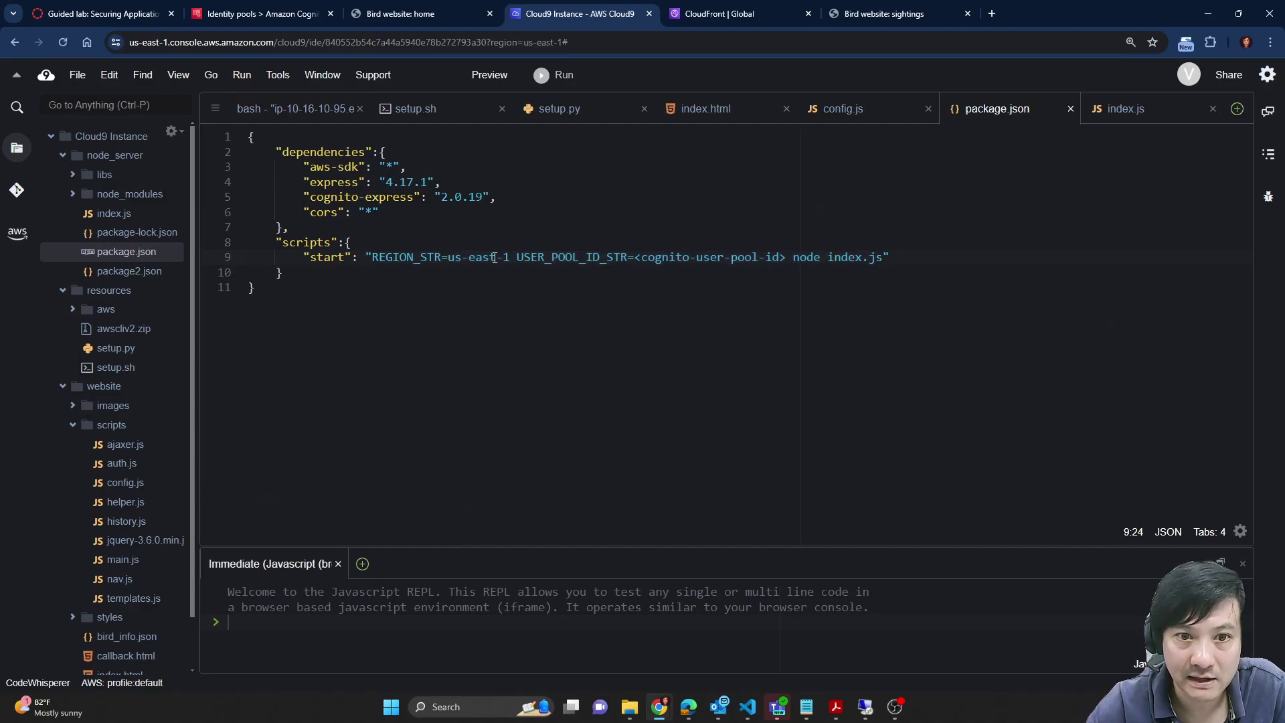
left_click_drag(641, 257, 790, 258)
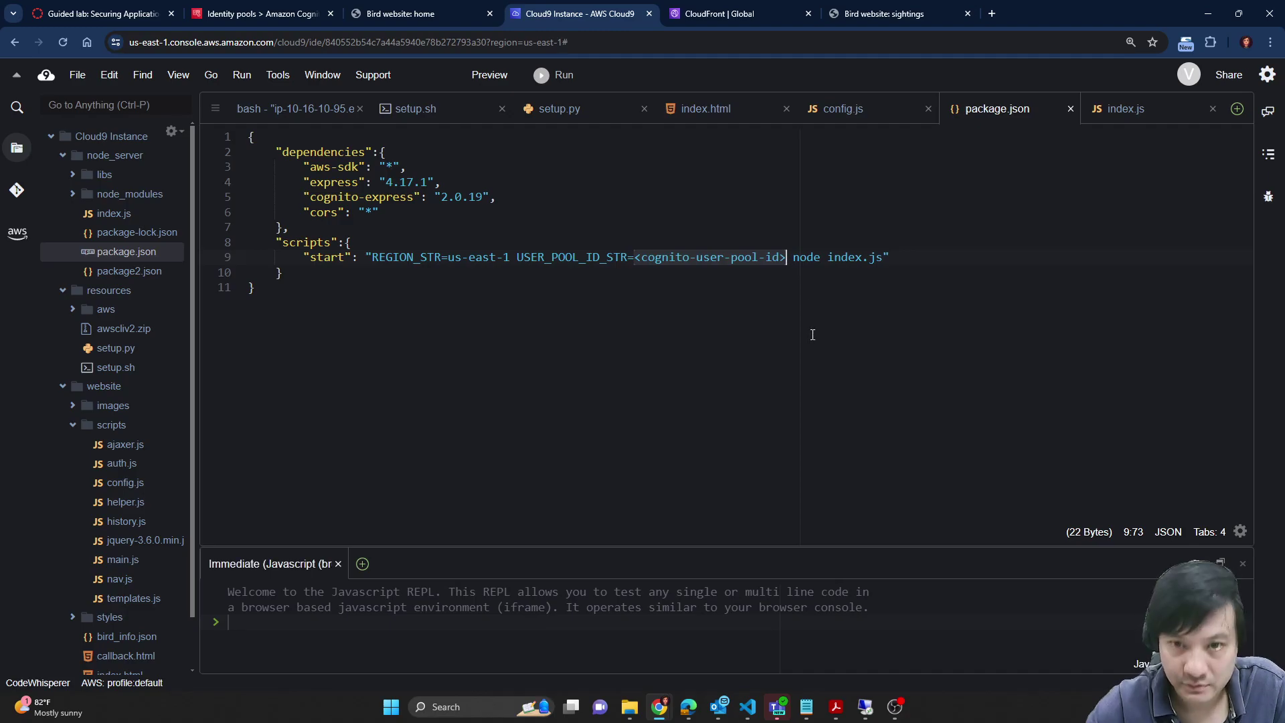
Step: Replace the placeholder with the bird_app user pool ID from the notes and save package.json
left_click(877, 632)
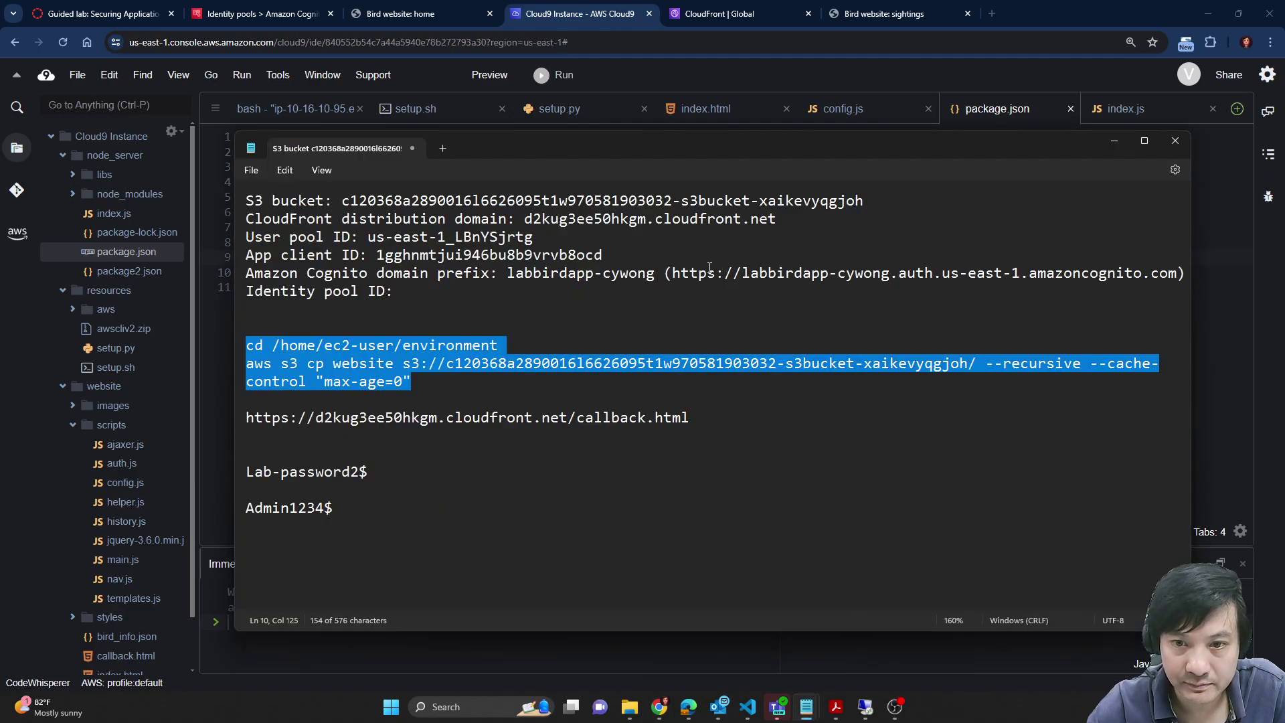
left_click(483, 346)
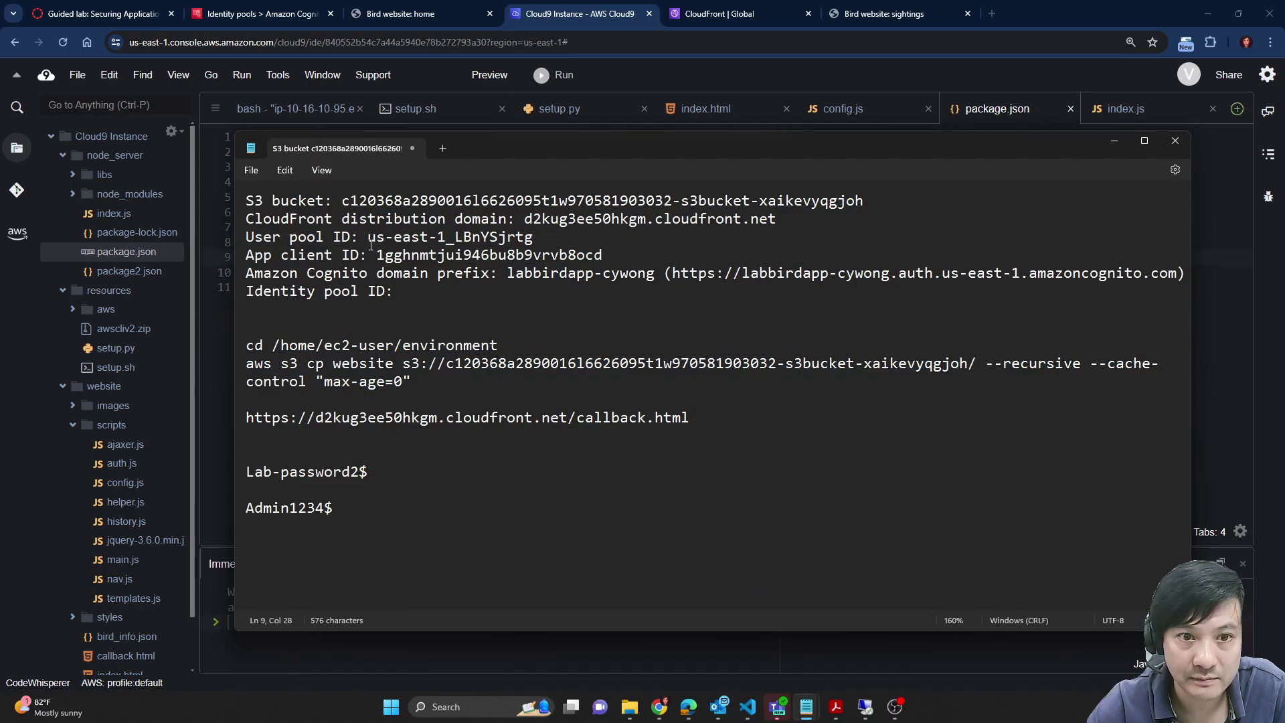
left_click_drag(368, 239, 544, 240)
key("ctrl+c")
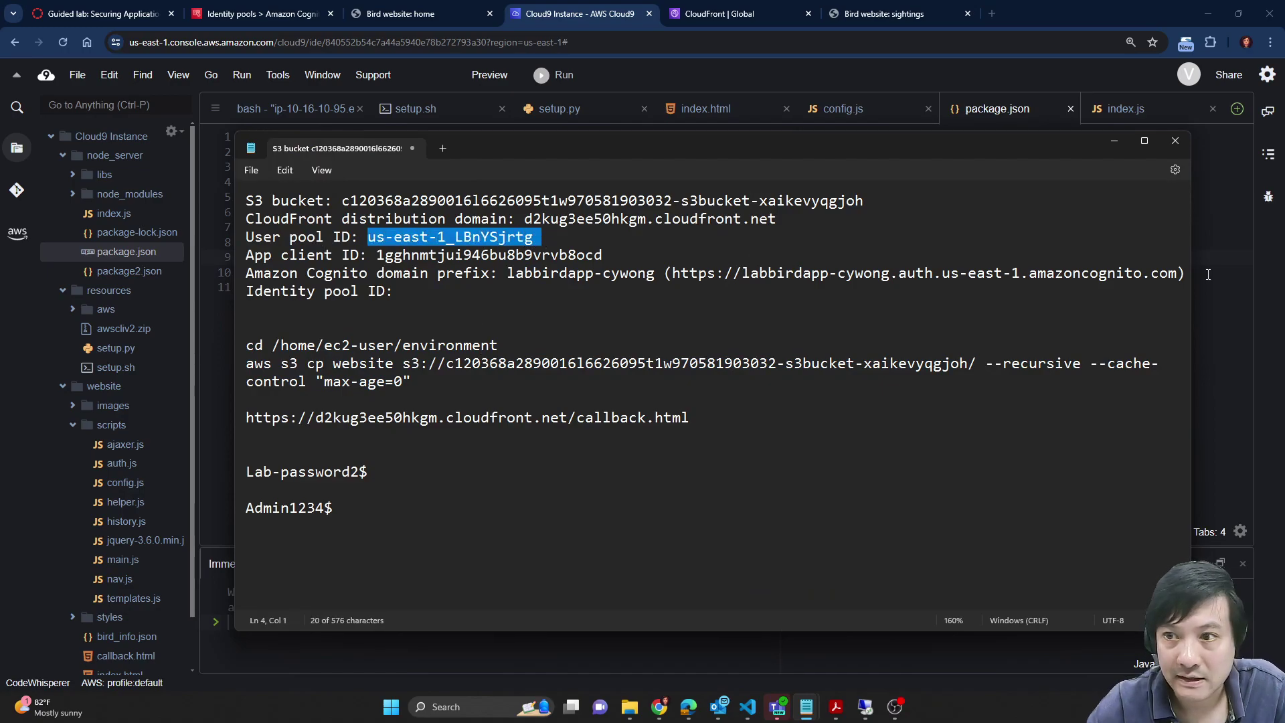
left_click(1209, 274)
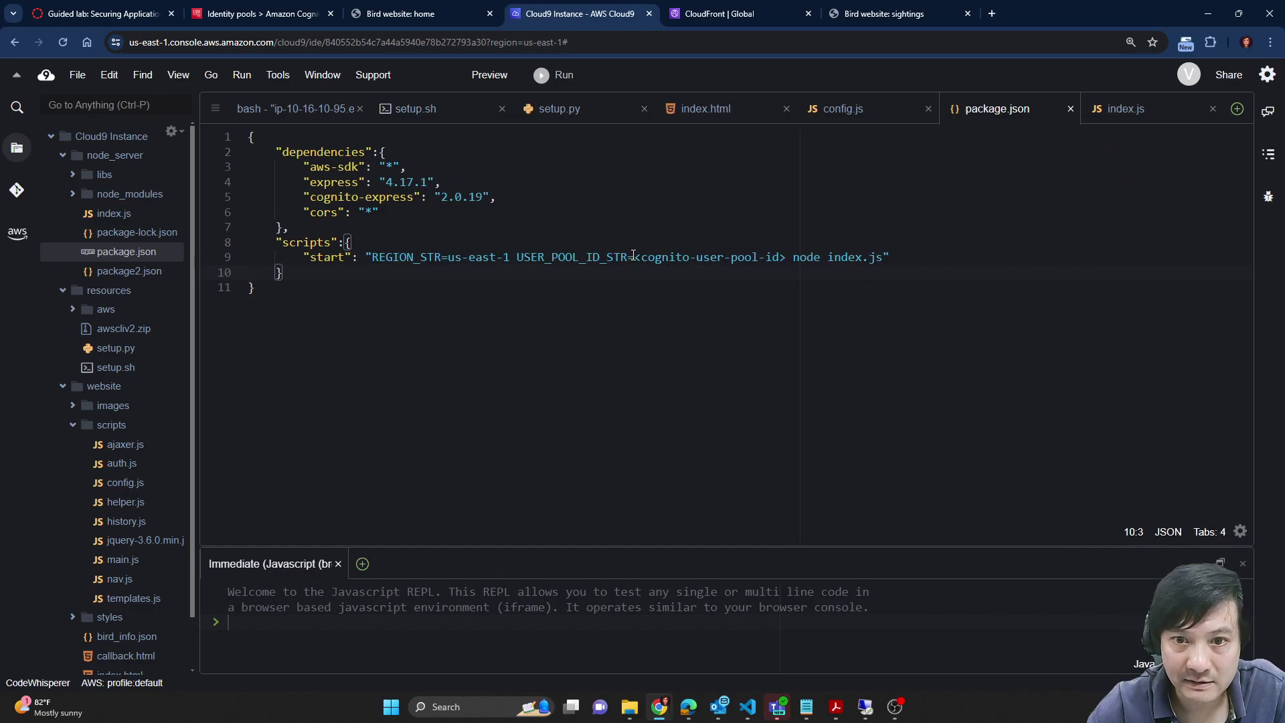
left_click_drag(633, 257, 787, 258)
key("ctrl+v")
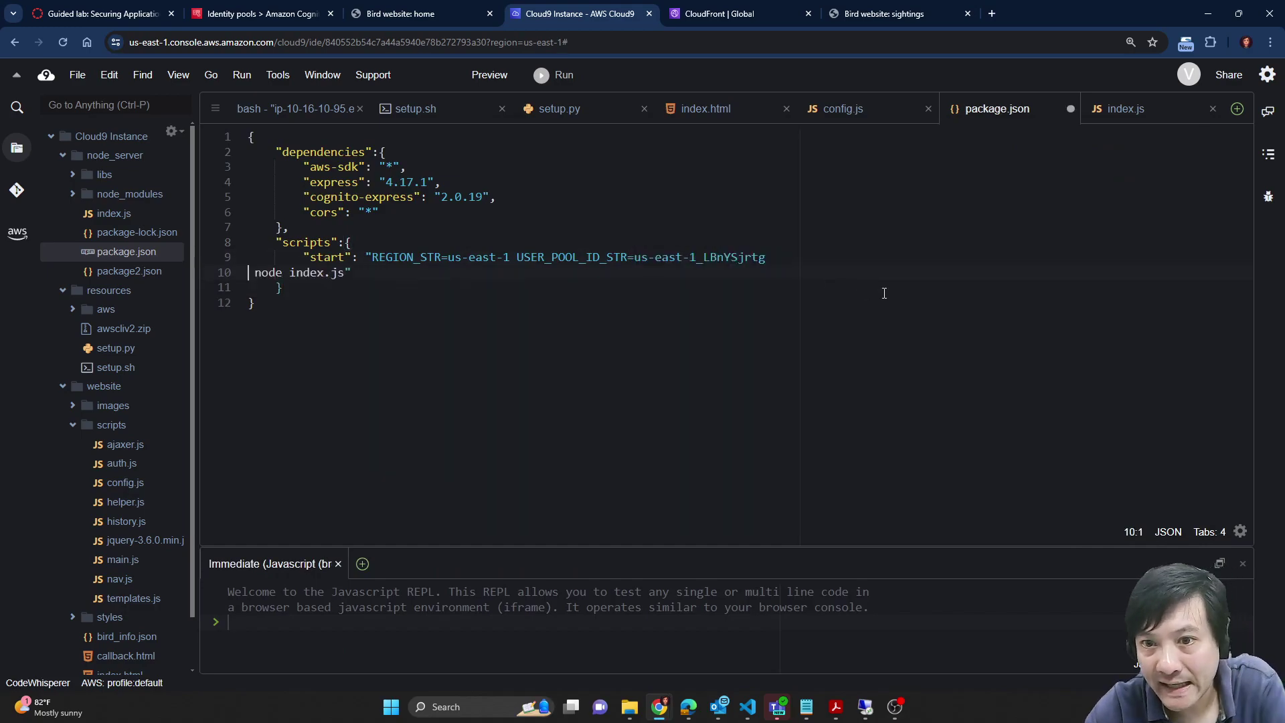
key("BackSpace")
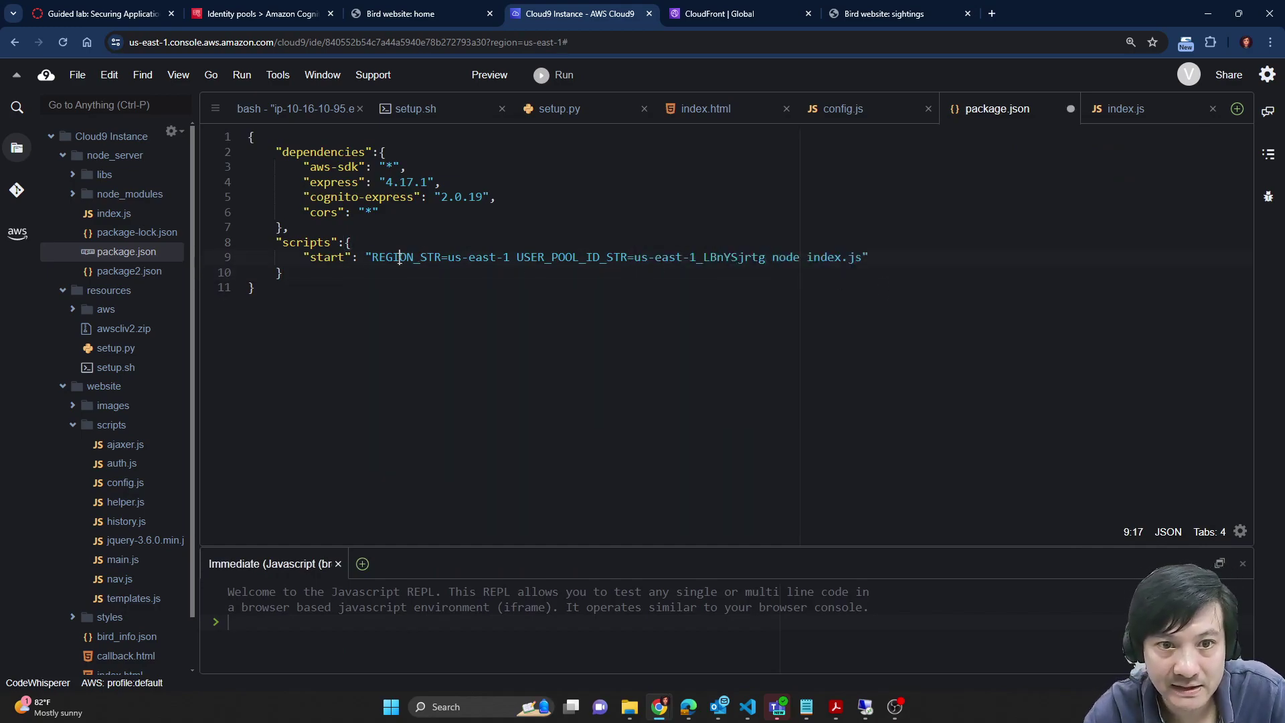
double_click(400, 257)
left_click_drag(443, 258, 766, 257)
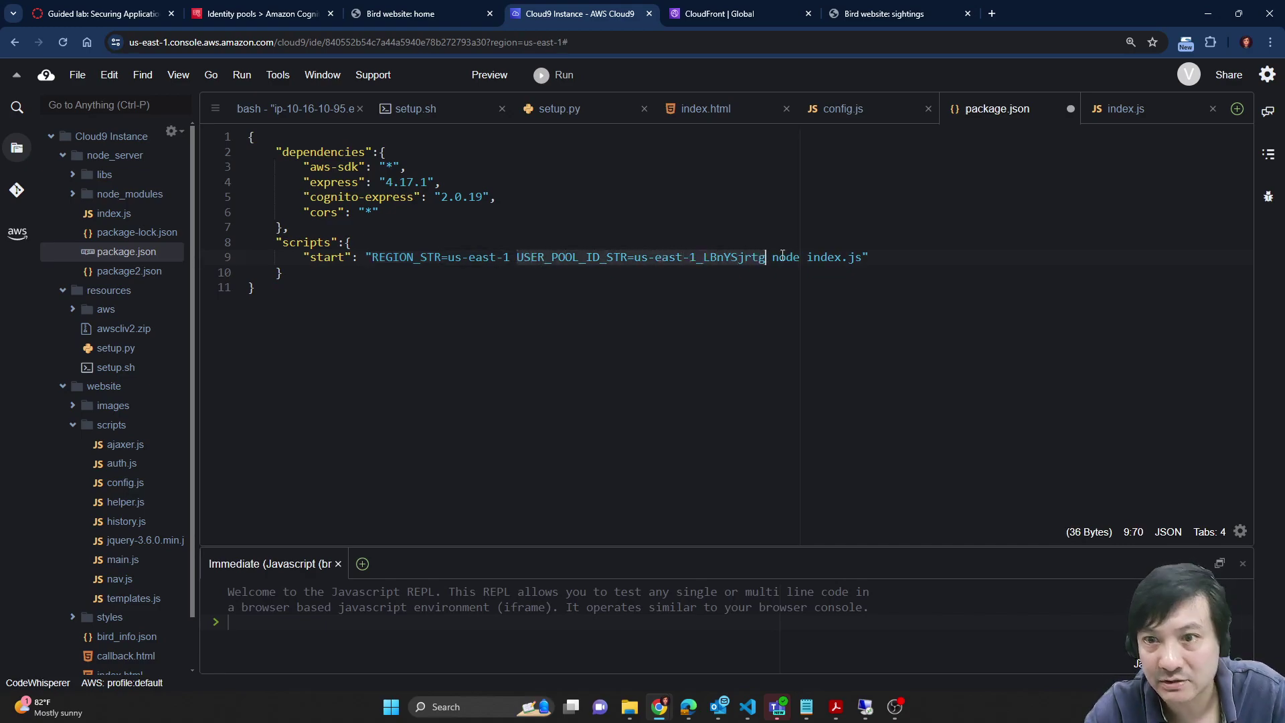
left_click(840, 339)
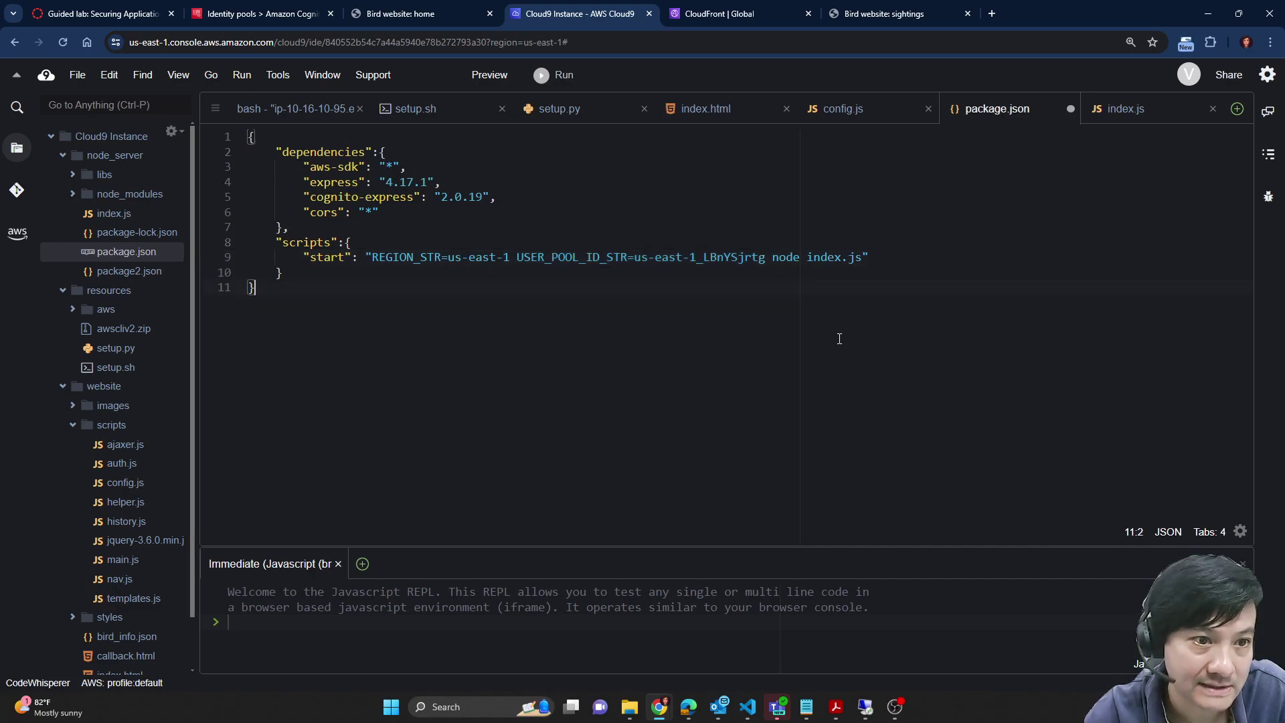
key("ctrl+s")
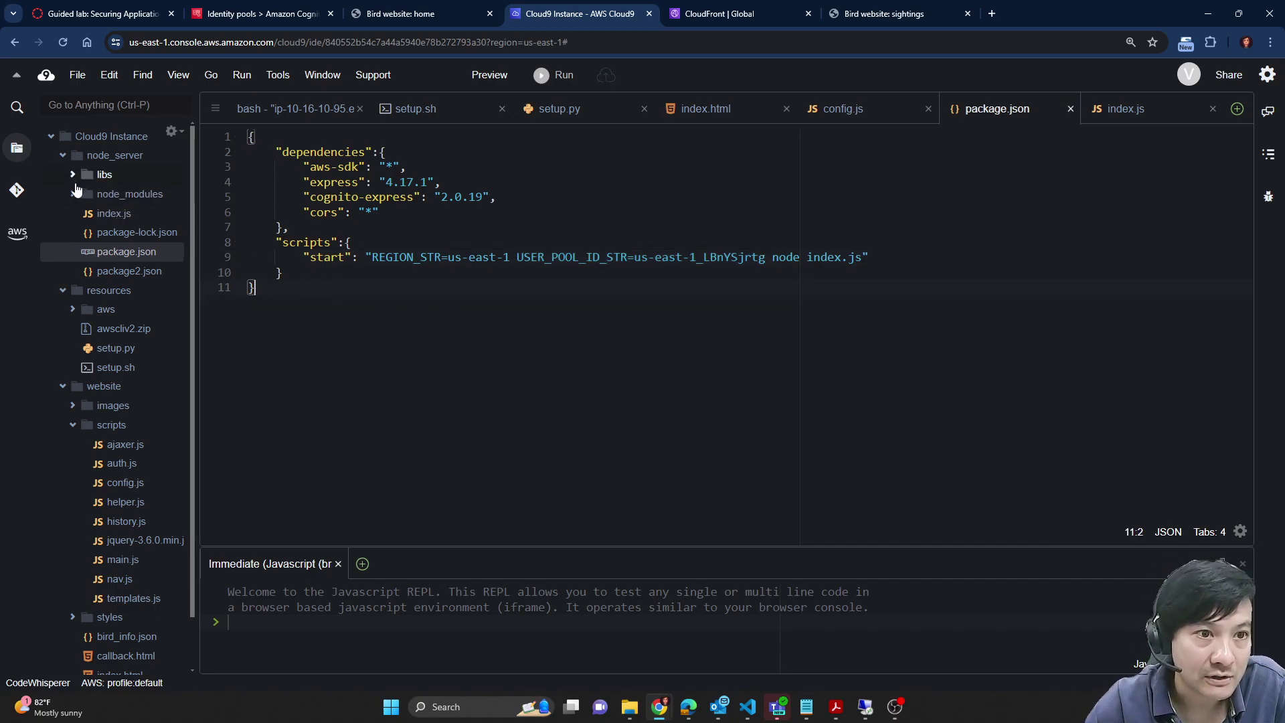
Step: Open libs/mw.js in the editor and look through its code
left_click(75, 176)
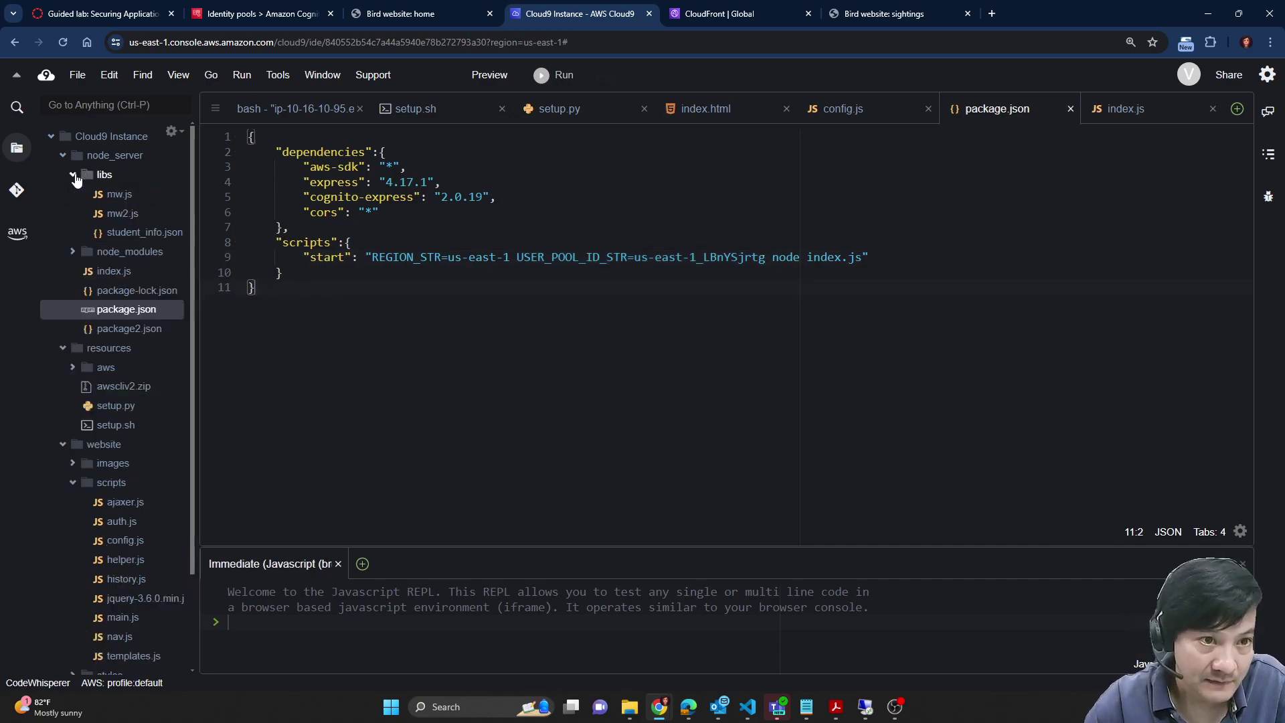
double_click(110, 196)
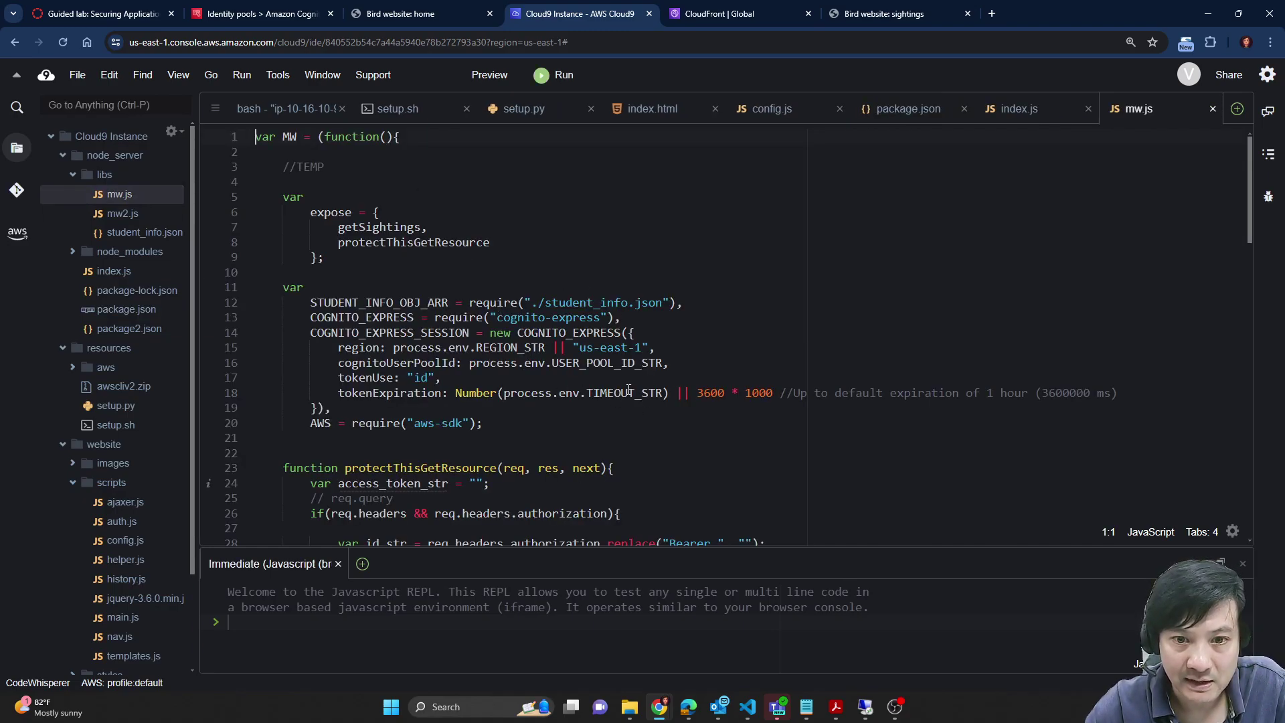
left_click_drag(257, 408, 332, 408)
scroll(577, 363, "down", 7)
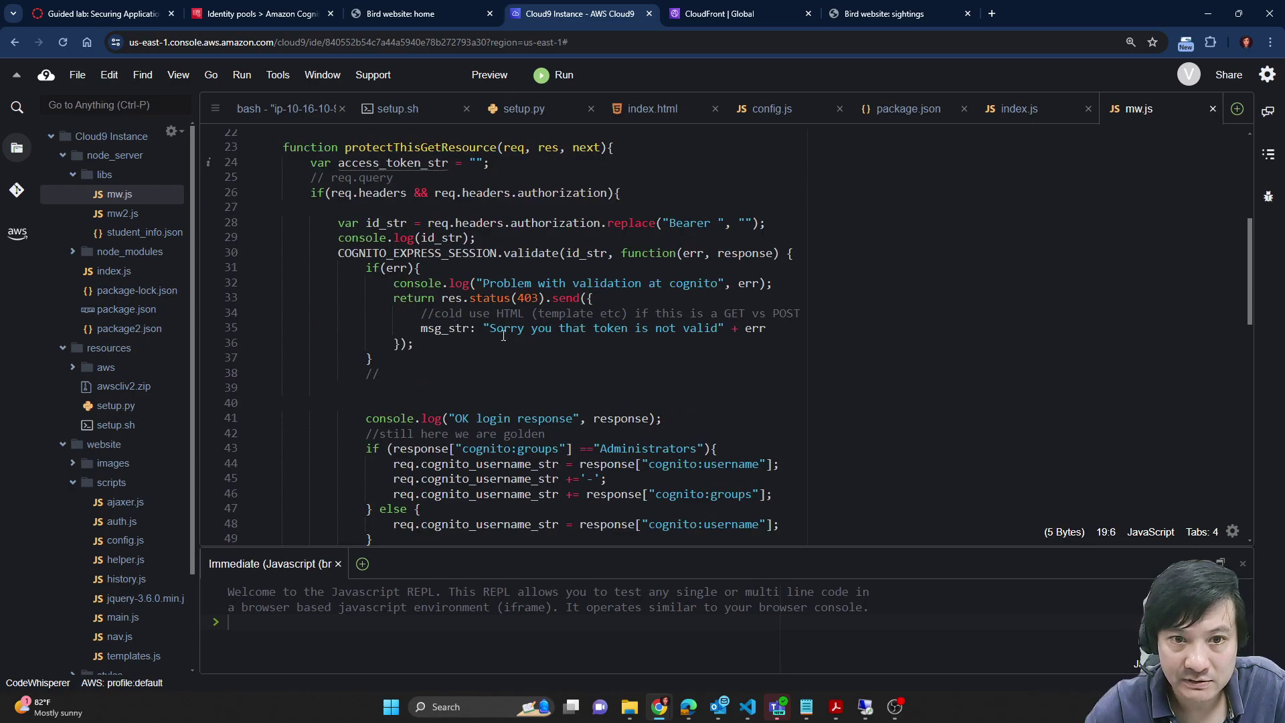
scroll(561, 229, "down", 10)
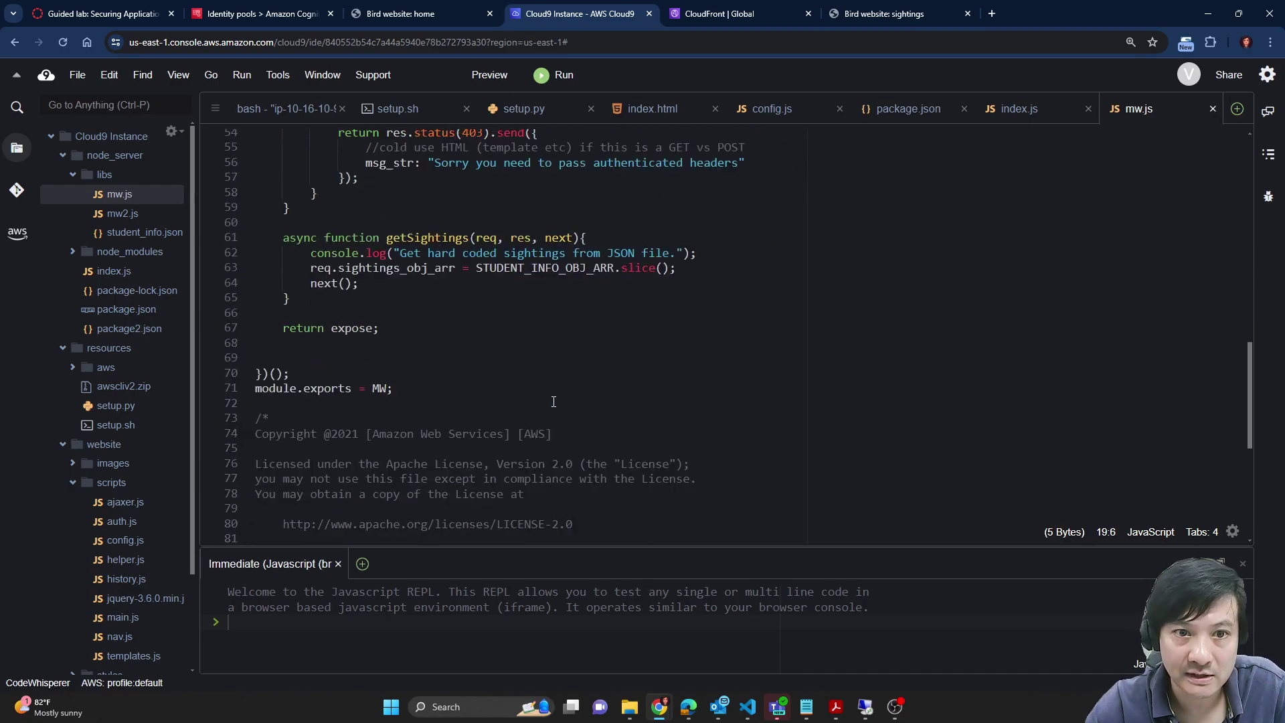
Step: Check the lab instructions, then save every open file with File > Save All
left_click(107, 14)
scroll(598, 468, "down", 3)
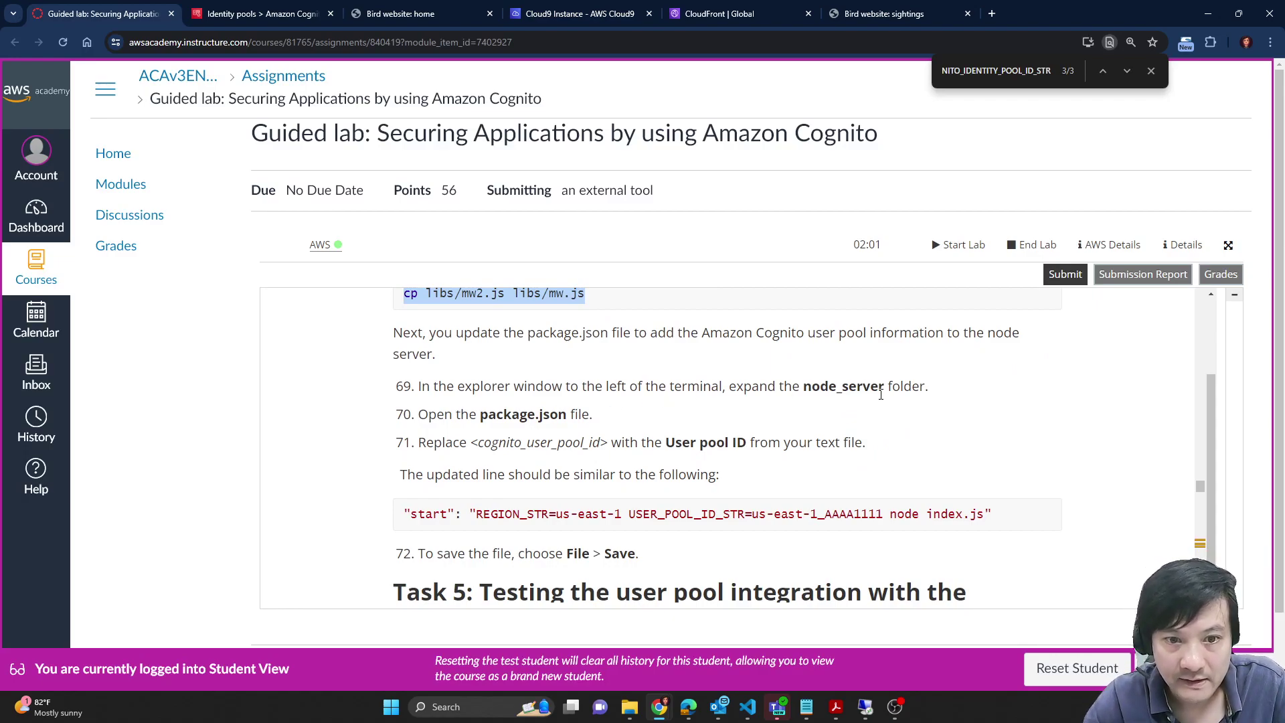
left_click(678, 447)
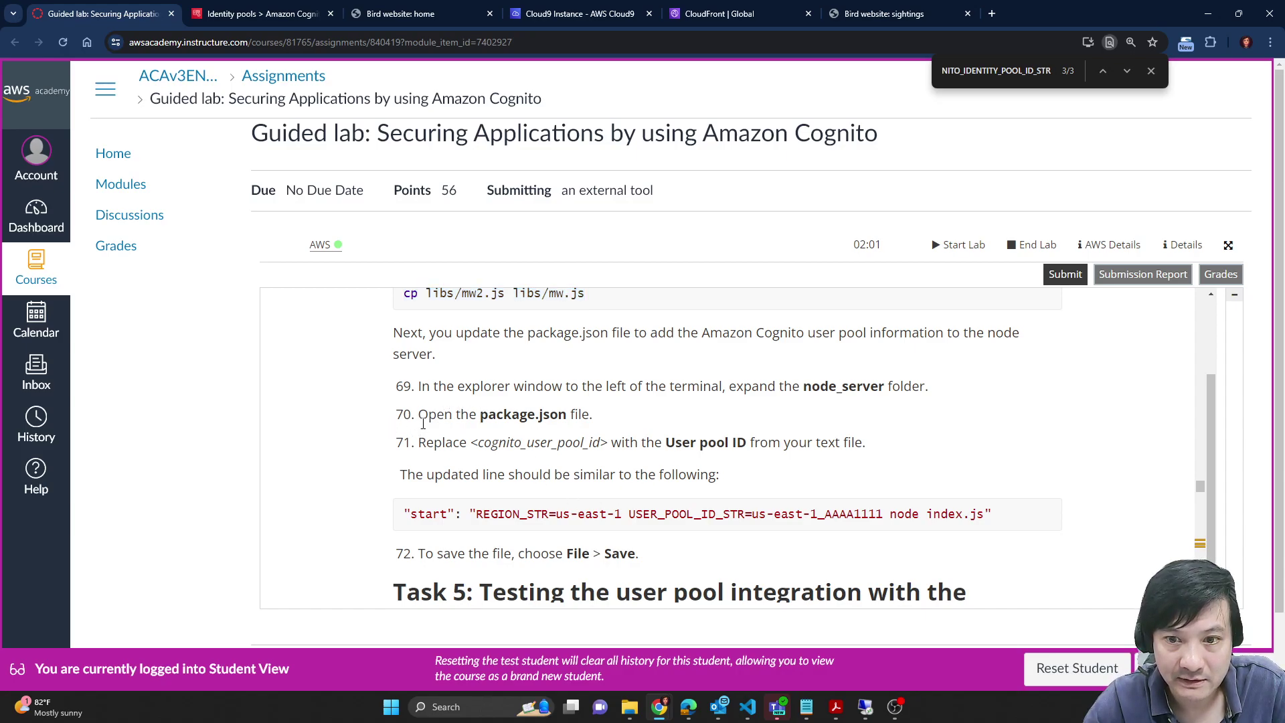
scroll(423, 424, "down", 2)
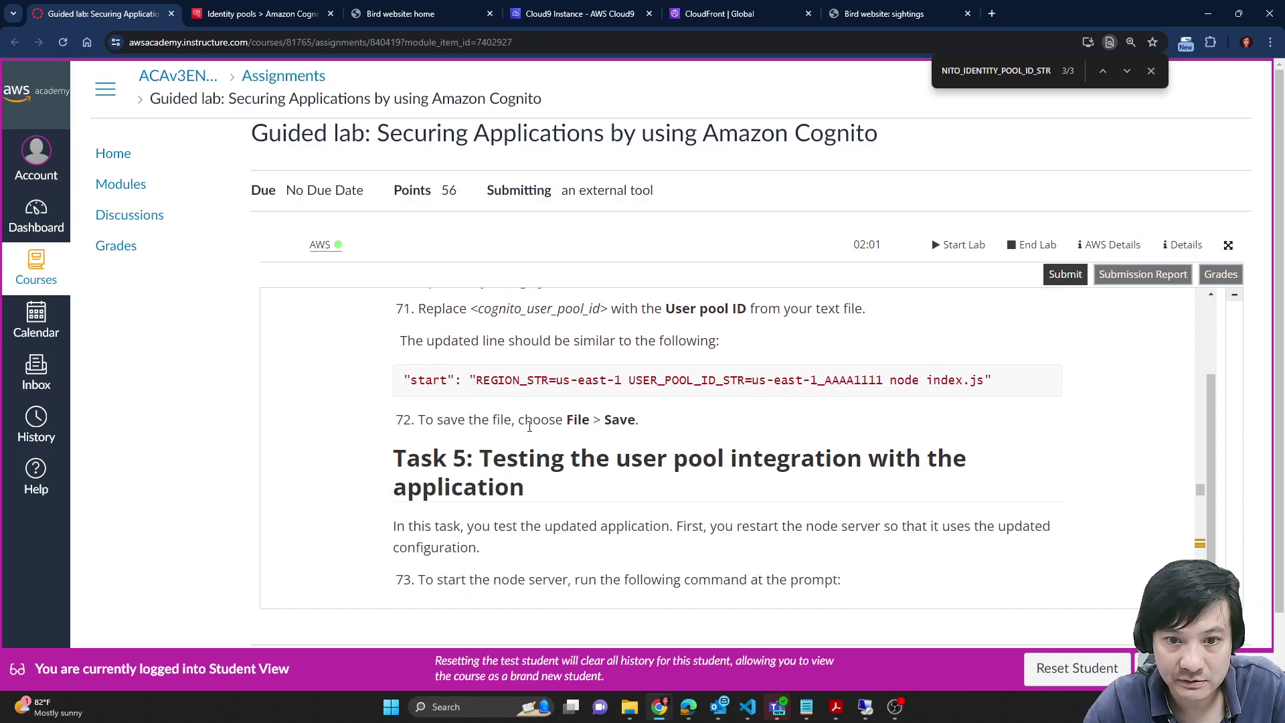
left_click(577, 14)
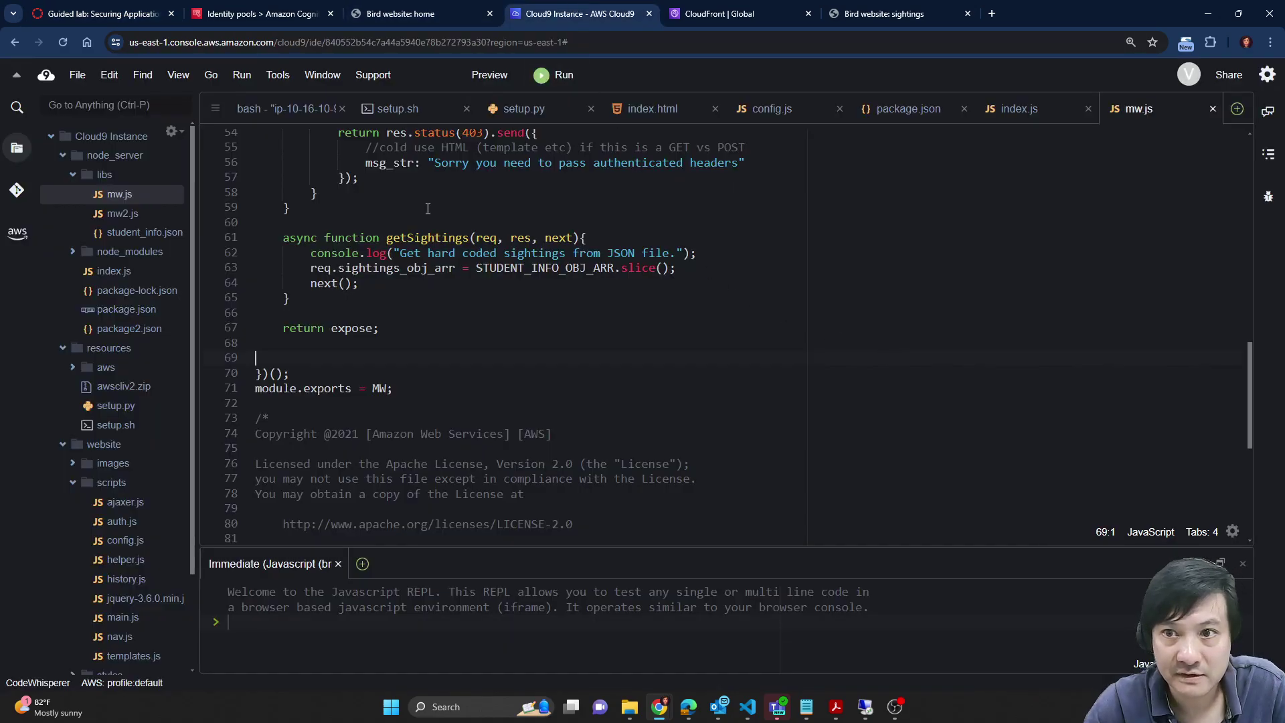
left_click(78, 75)
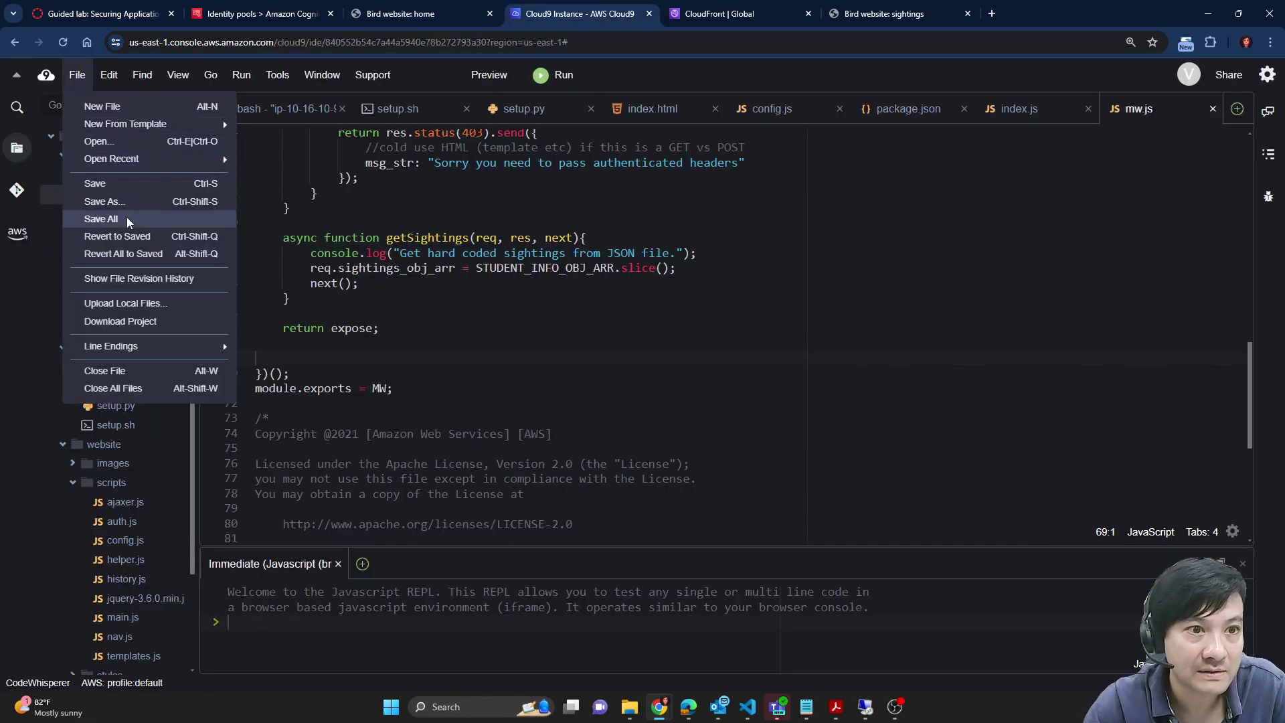
left_click(94, 219)
Step: Select the npm start command in the lab's Task 5 instructions
left_click(98, 13)
scroll(820, 571, "down", 2)
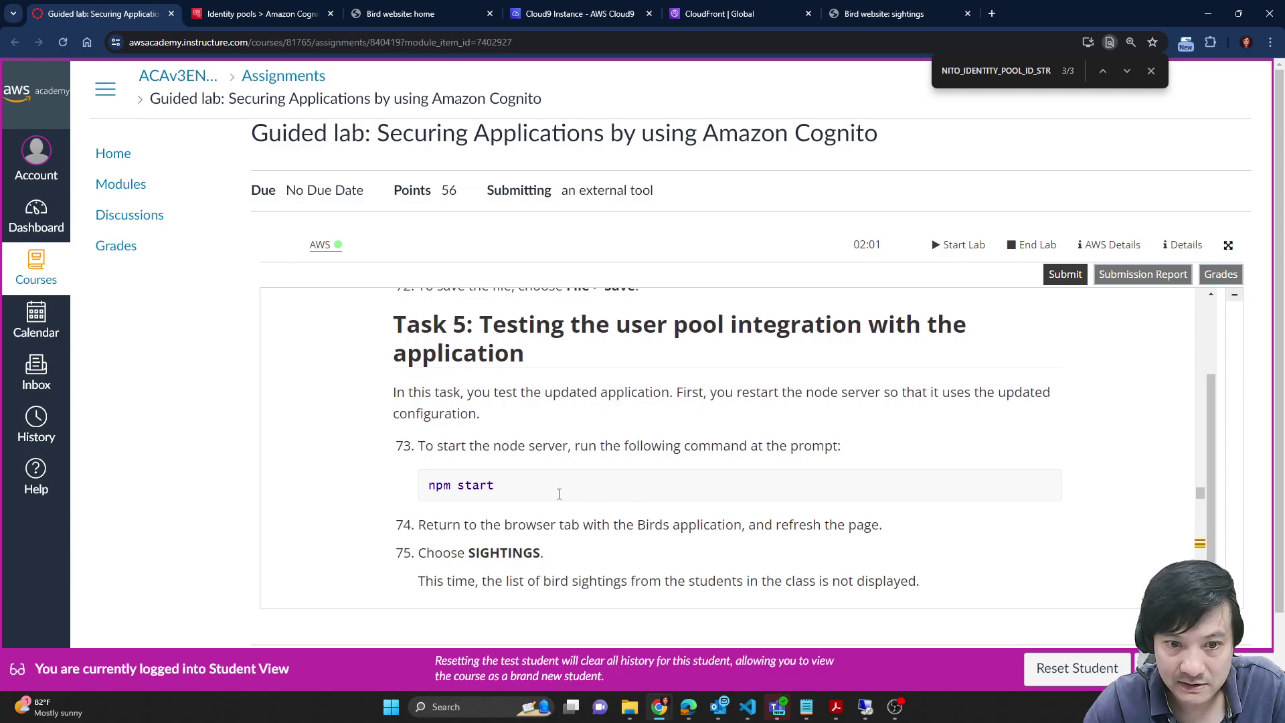
left_click_drag(430, 477, 524, 482)
key("ctrl+c")
left_click(261, 14)
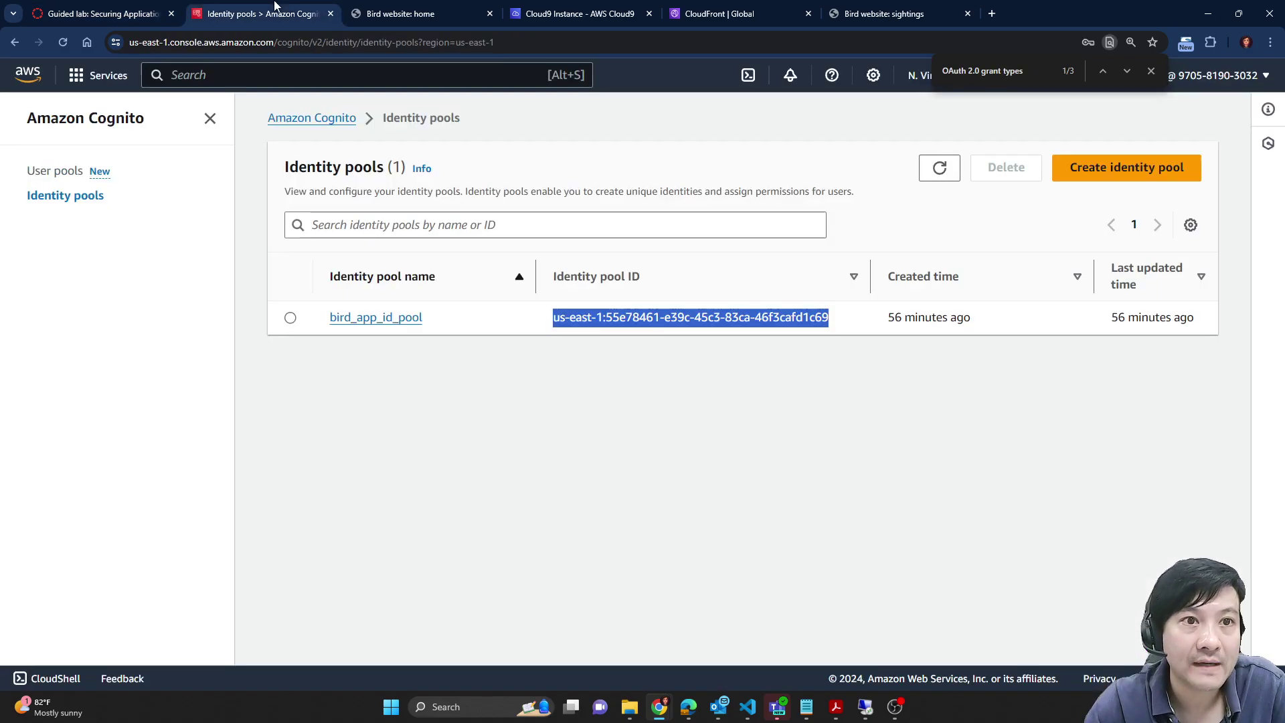
left_click(401, 14)
left_click(606, 5)
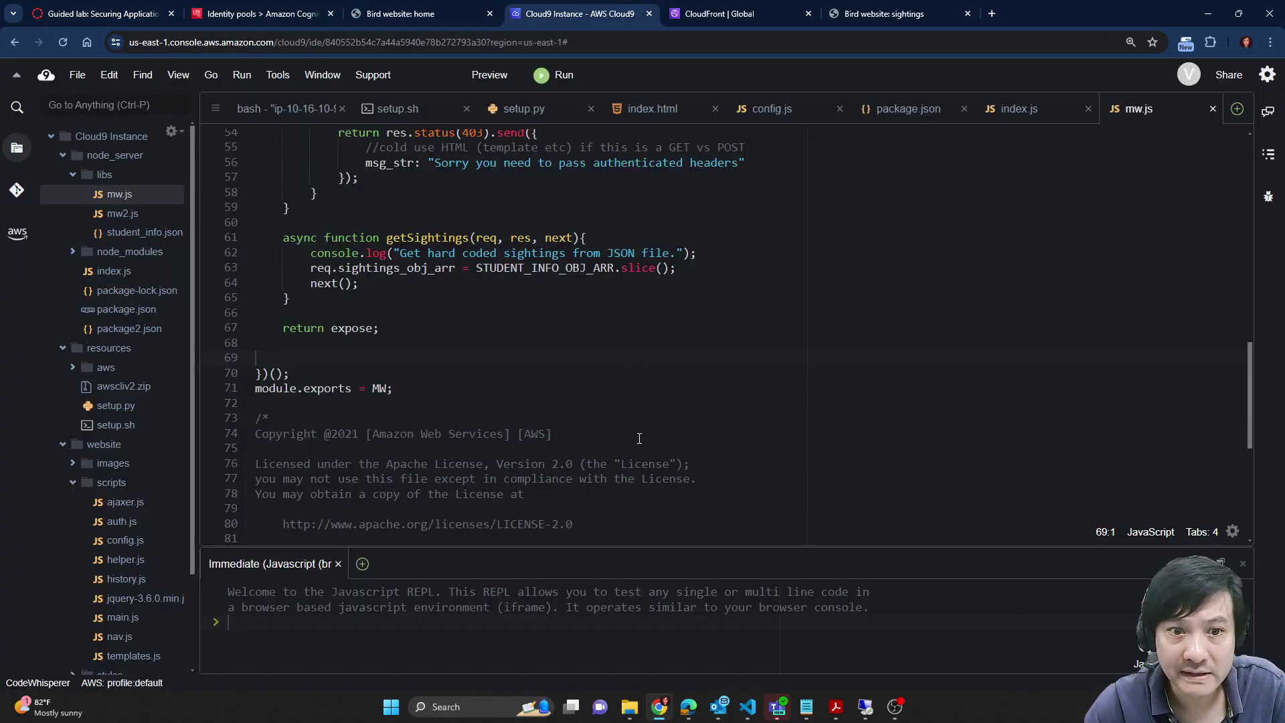
Step: Run npm start in the bash terminal to restart the node server
left_click(288, 109)
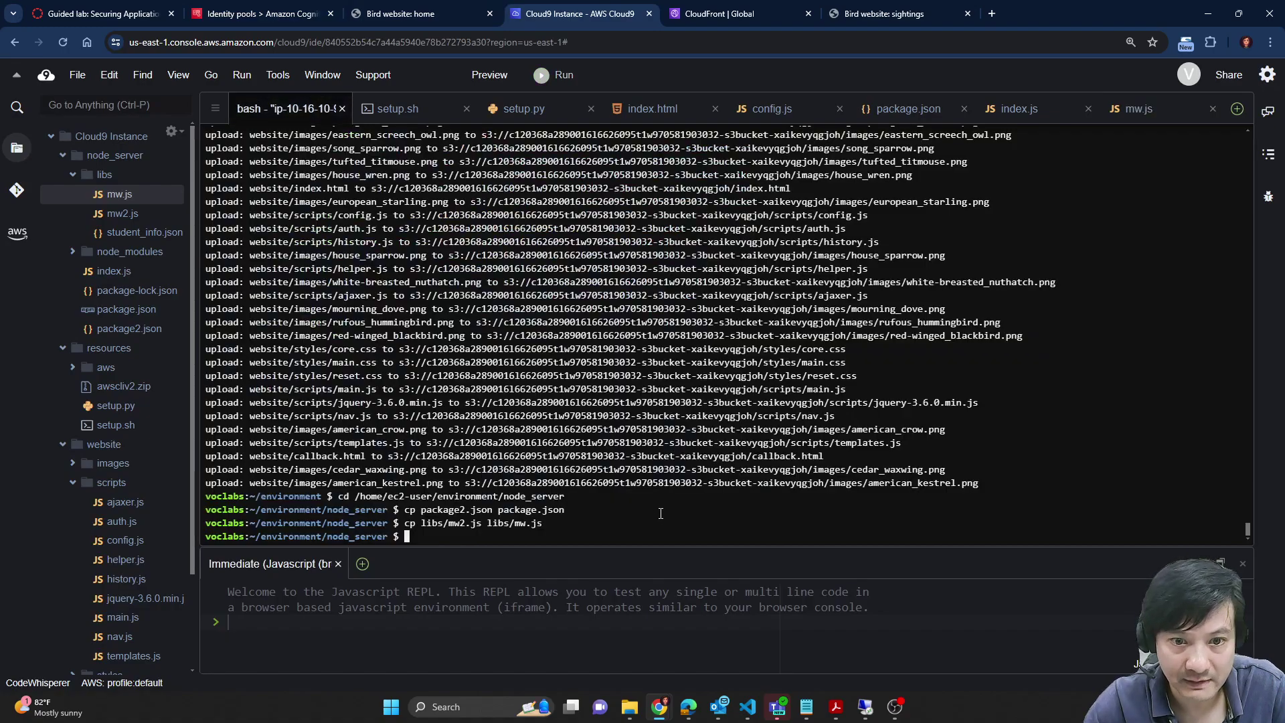
key("ctrl+v")
key("Return")
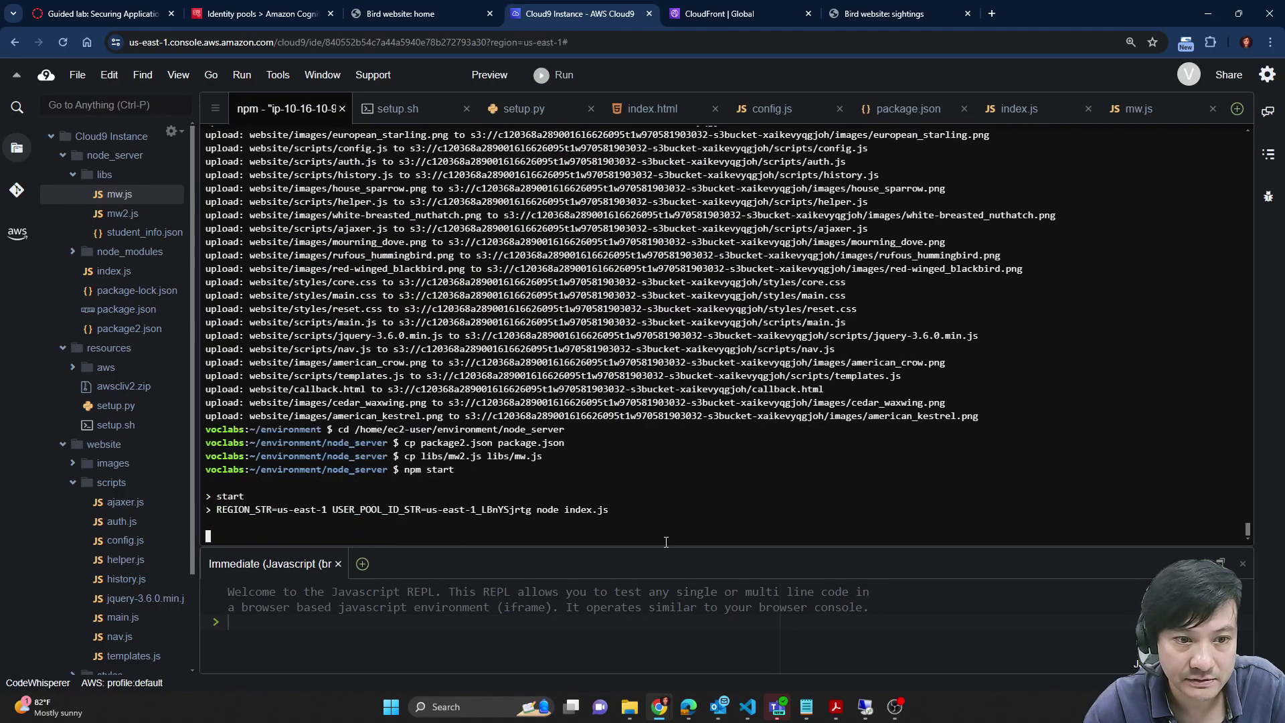
Step: Read the lab's login-check steps through step 75's SIGHTINGS and return to the Bird website
left_click(107, 13)
scroll(629, 482, "down", 2)
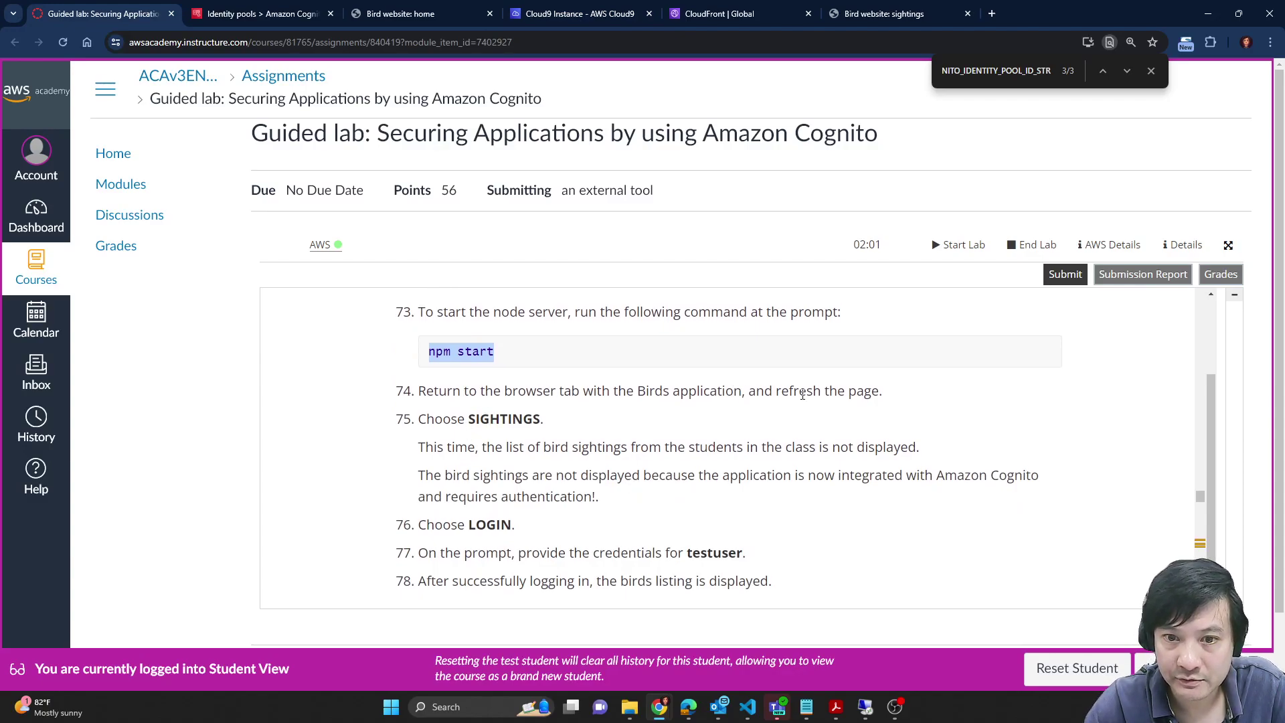
left_click(402, 14)
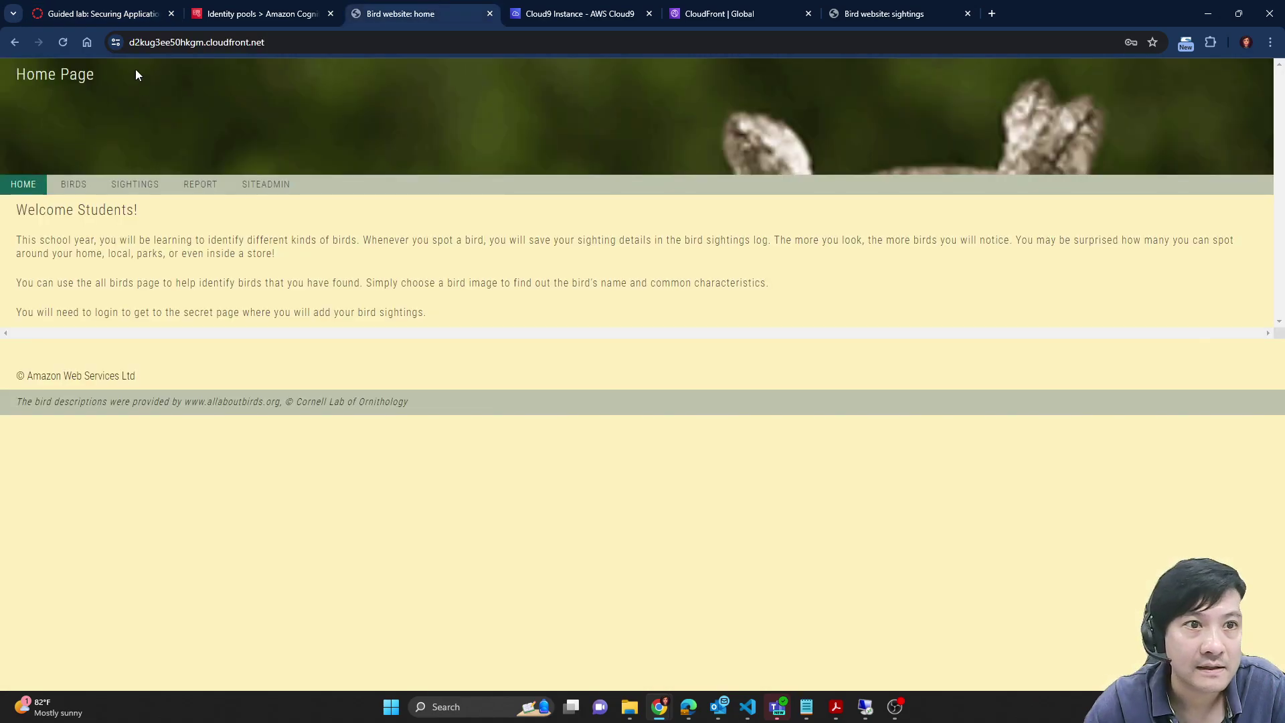
left_click(107, 13)
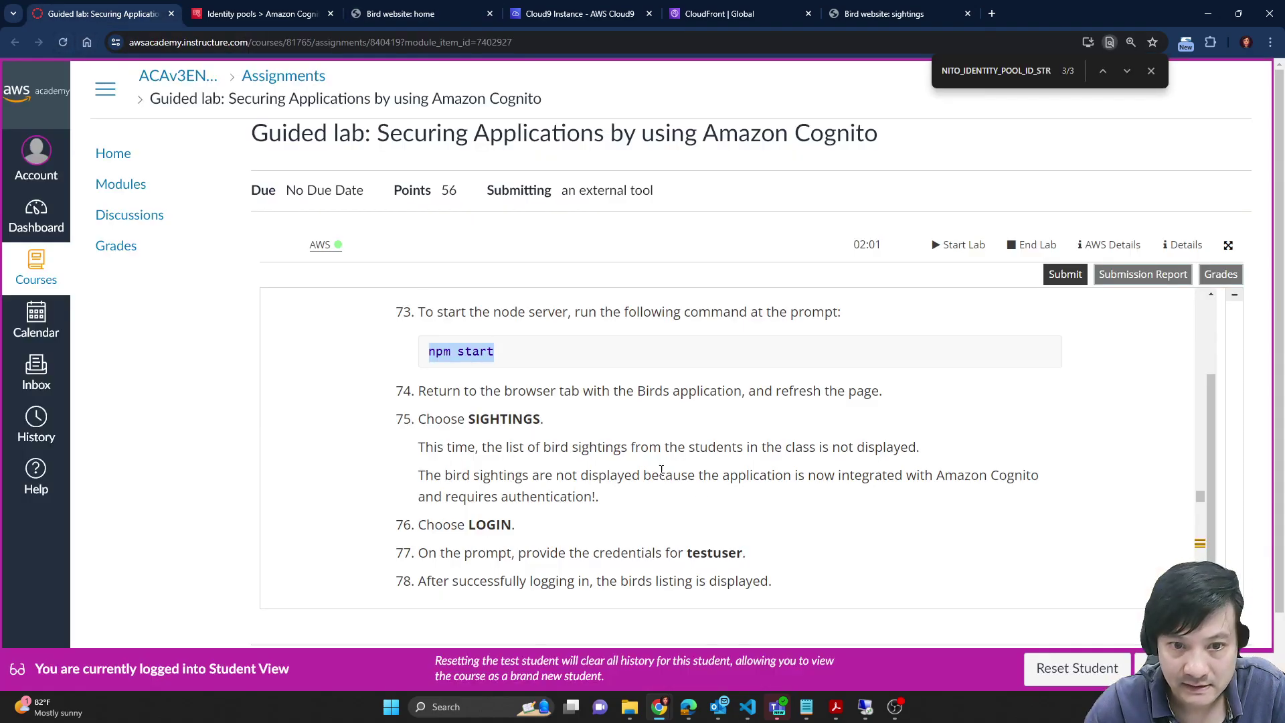
double_click(487, 420)
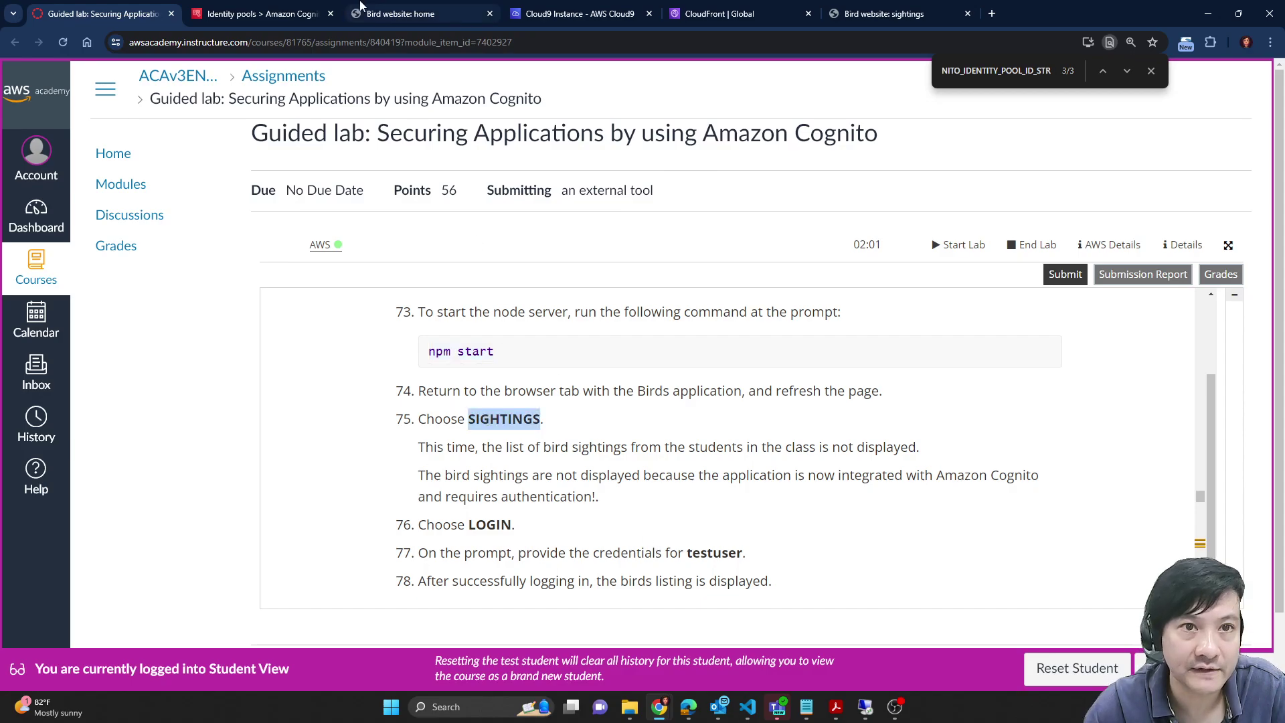
left_click(411, 8)
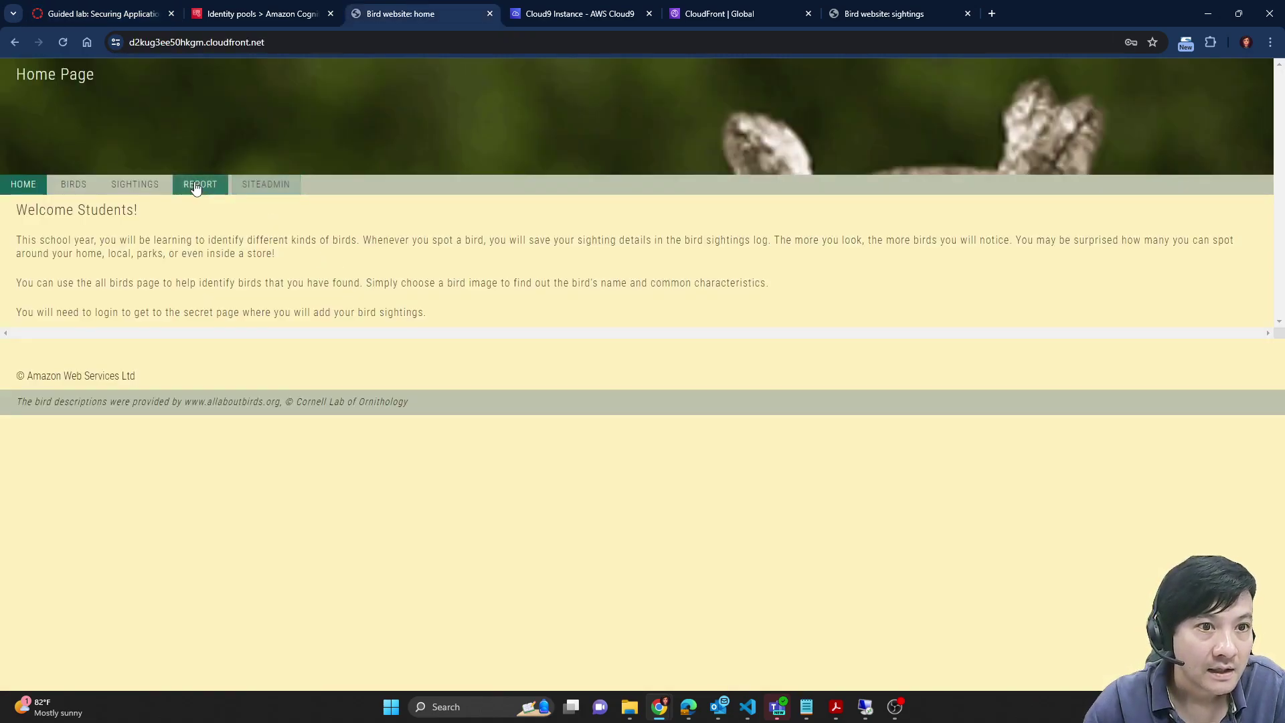
Step: Open the Sightings page and try LOGIN, dismissing the no-access-to-Cognito error
left_click(118, 183)
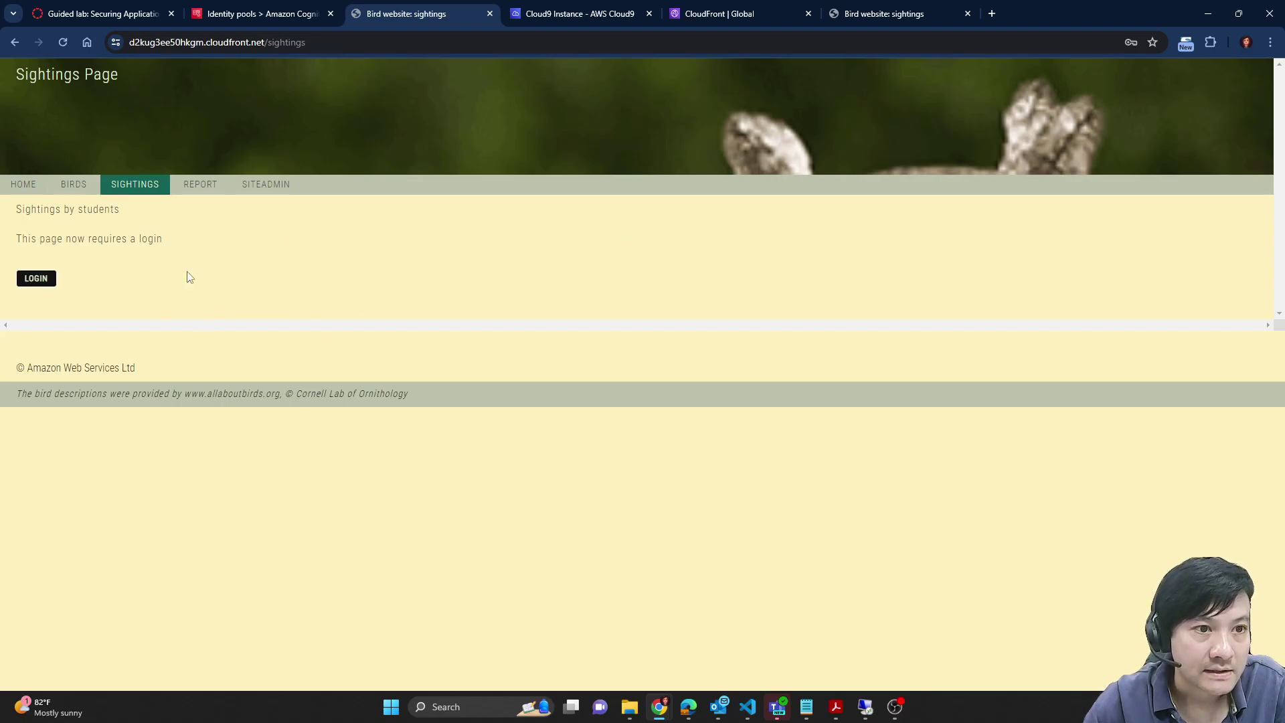
left_click(100, 13)
left_click(406, 13)
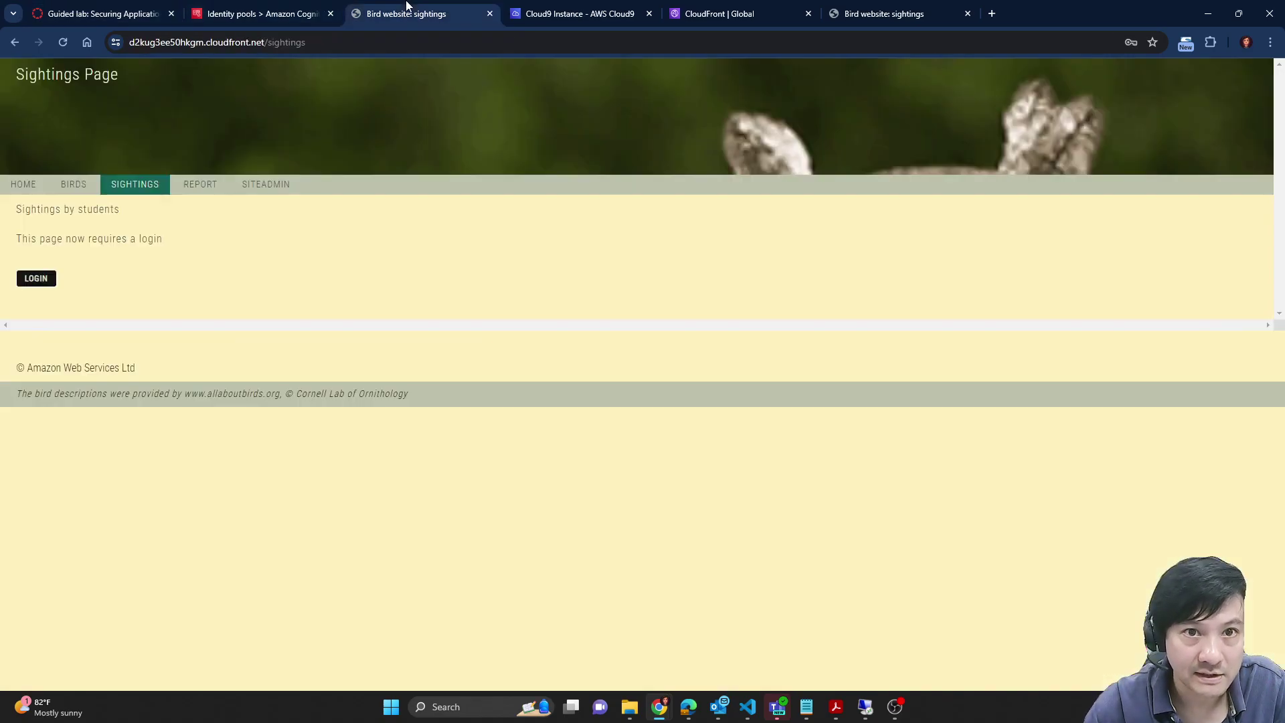
left_click(49, 278)
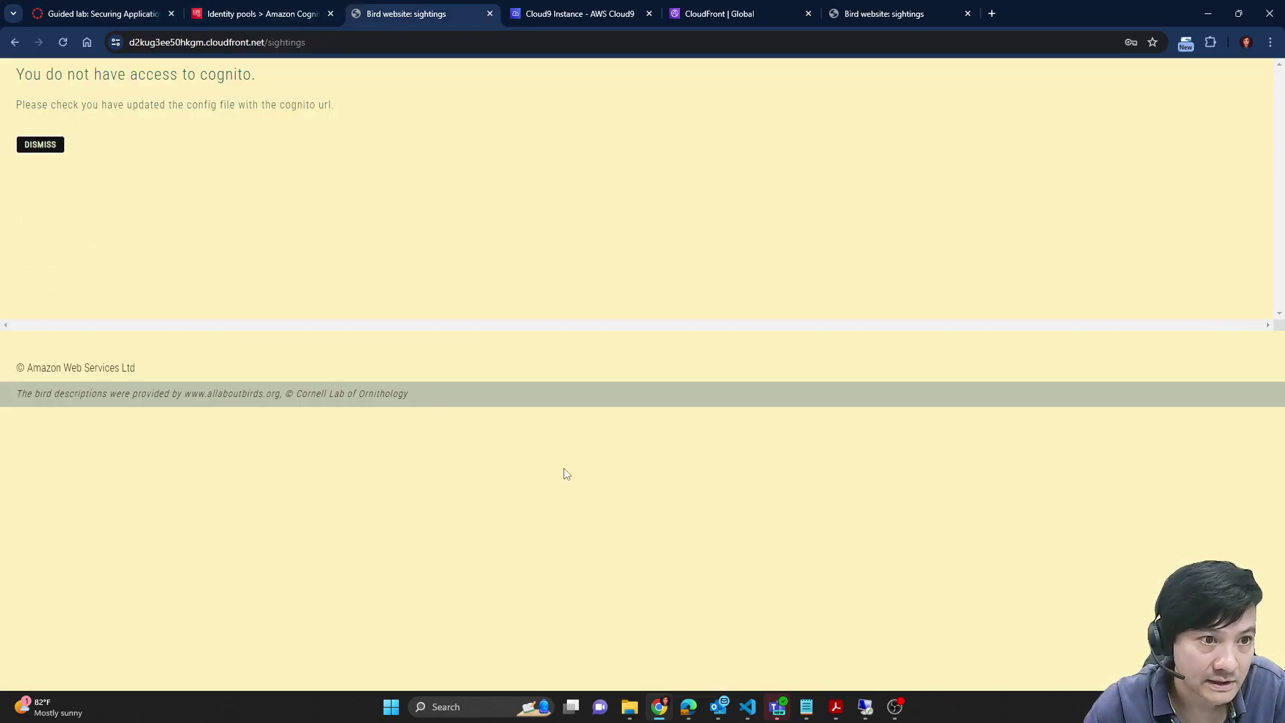
left_click(50, 147)
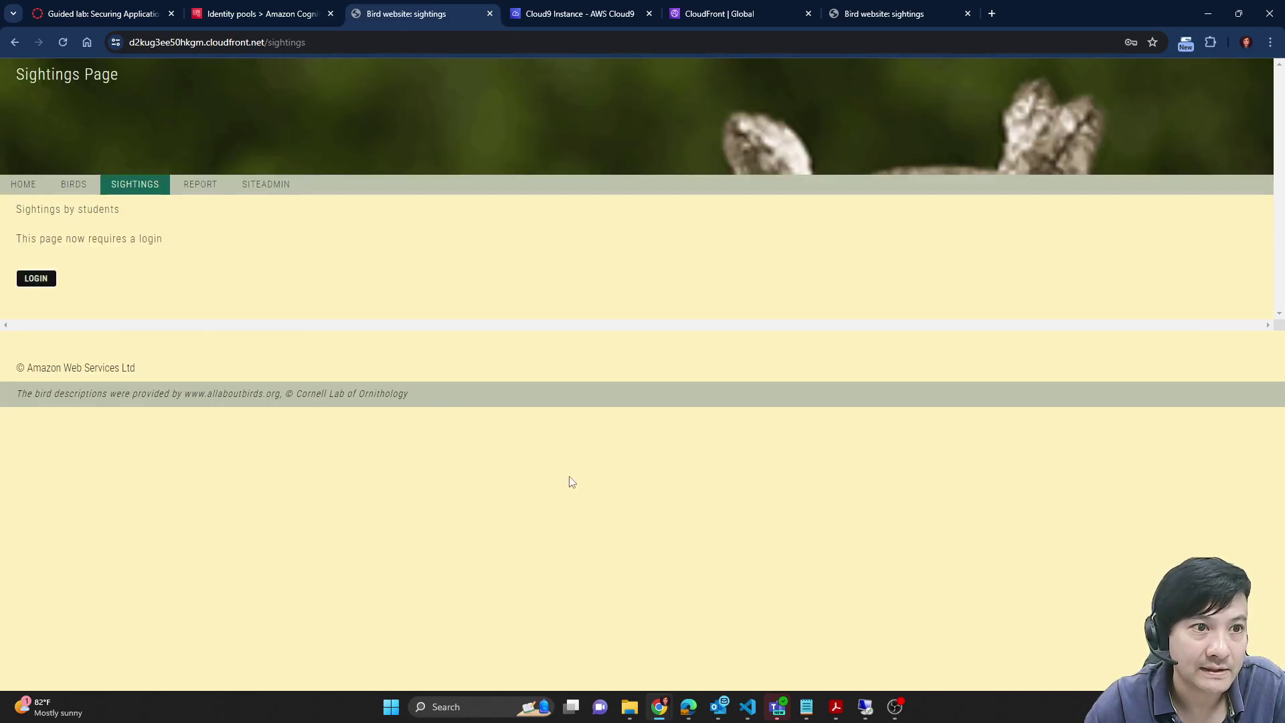
Step: Reload the Bird website with F5 and open the Sightings page again
left_click(173, 5)
scroll(715, 507, "down", 1)
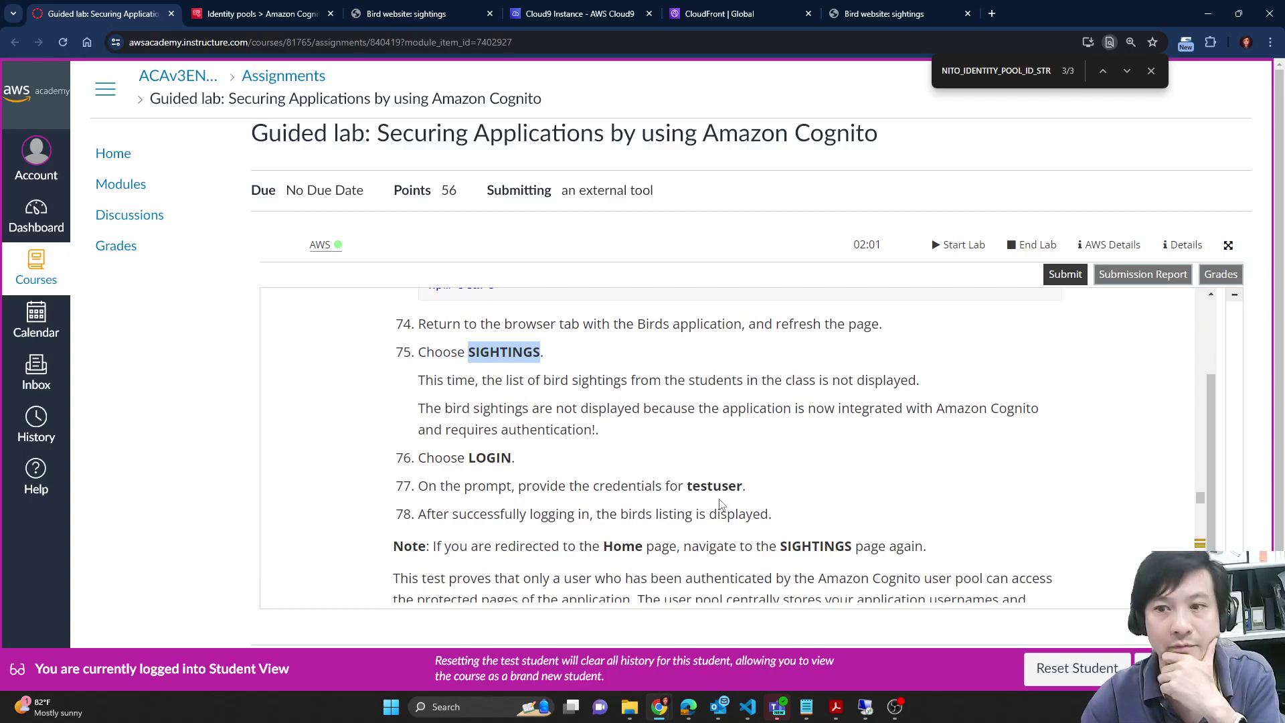
left_click(412, 13)
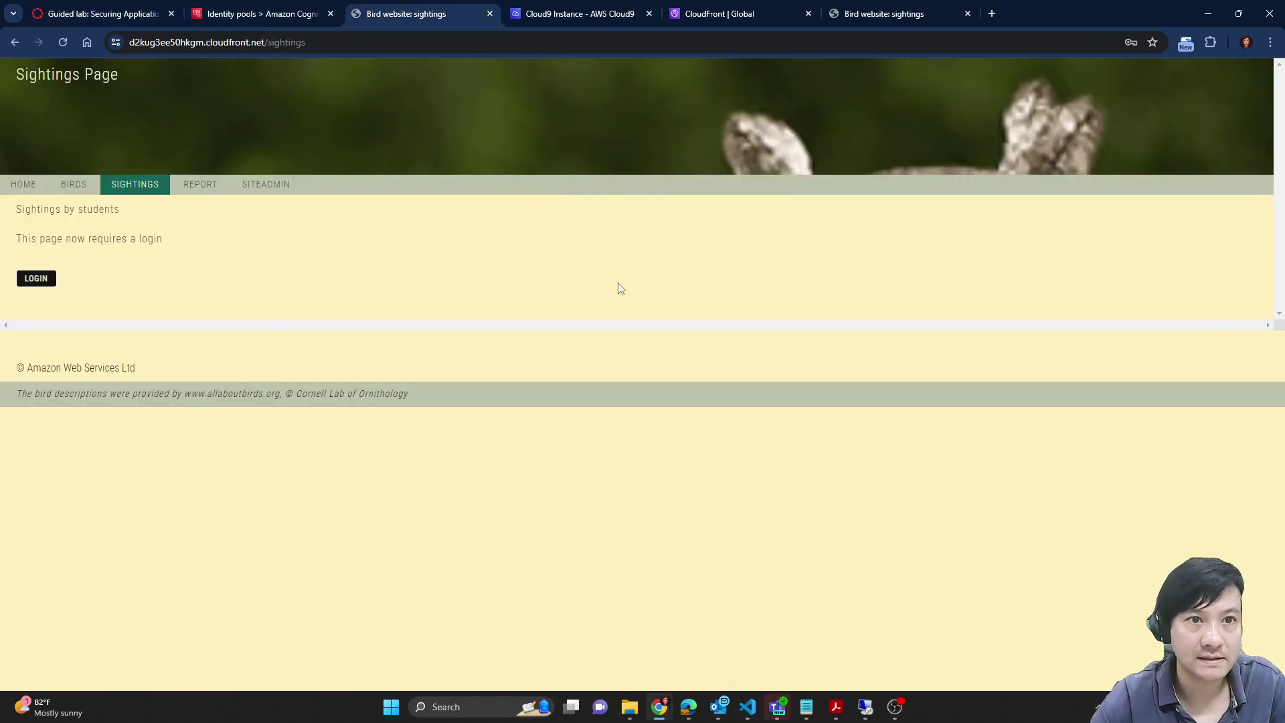
key("F5")
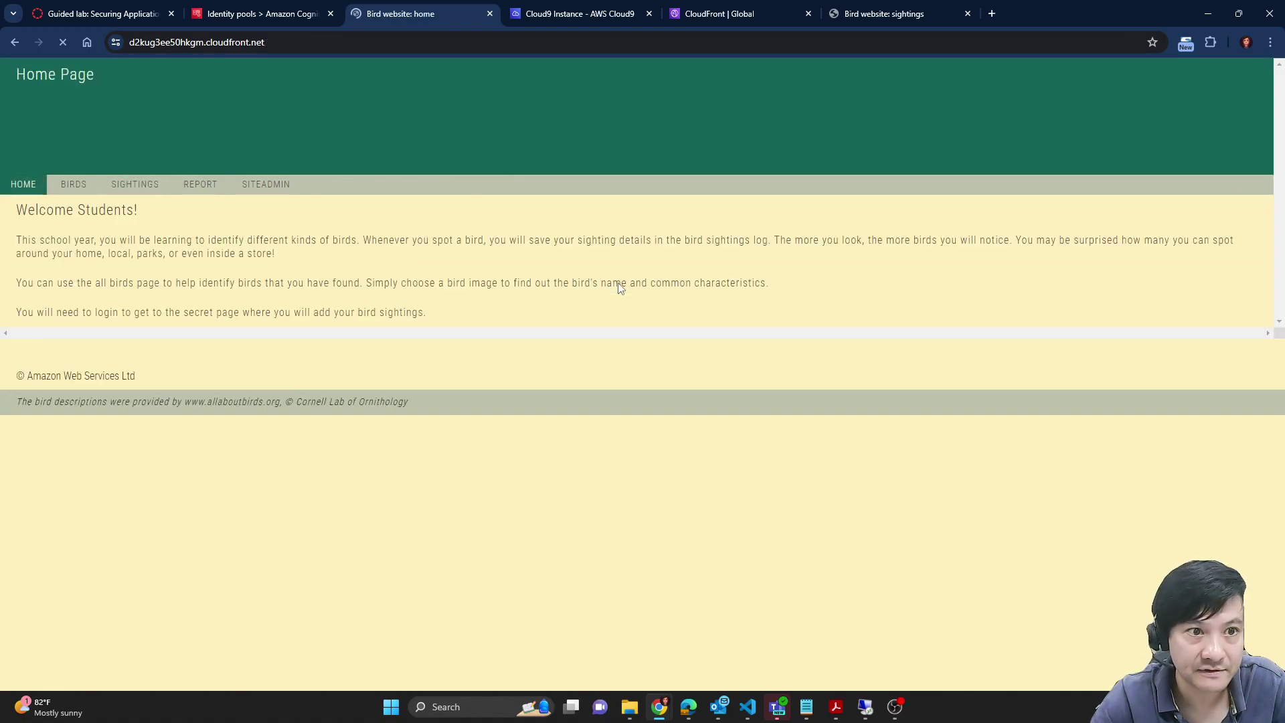
left_click(134, 184)
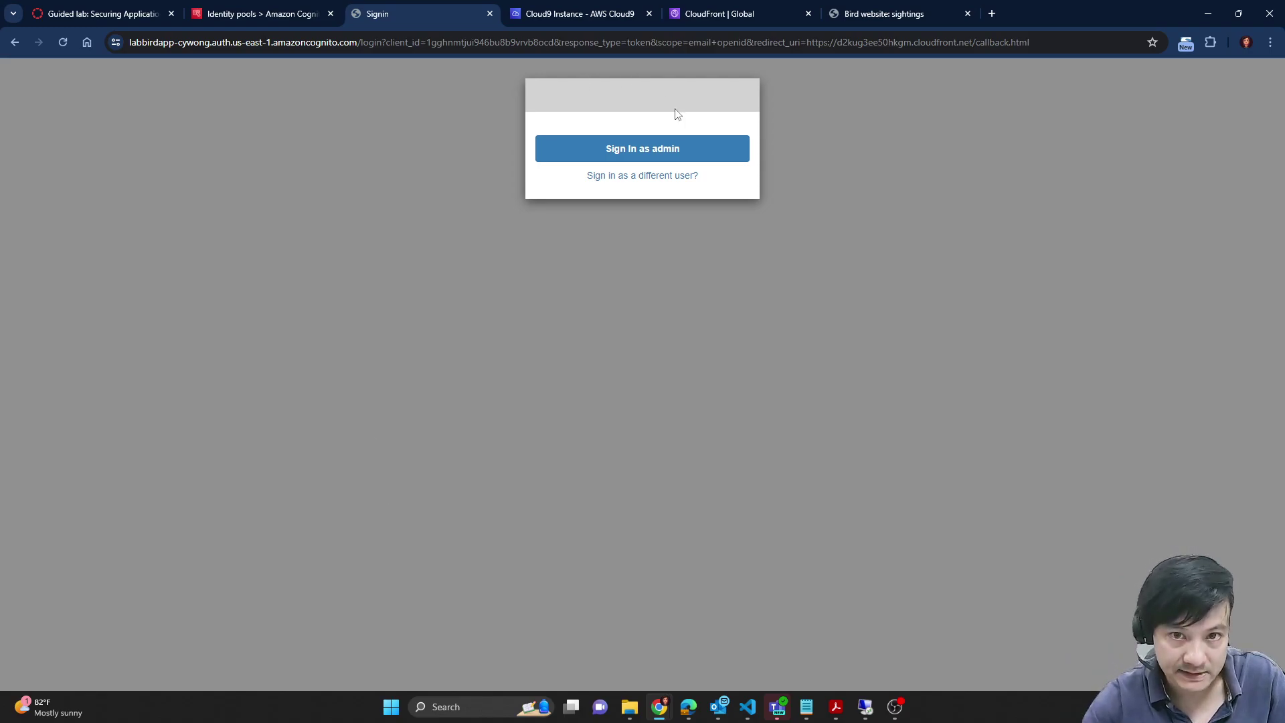
Step: Choose to sign in as a different user and enter the username testuser
left_click(659, 181)
left_click(101, 14)
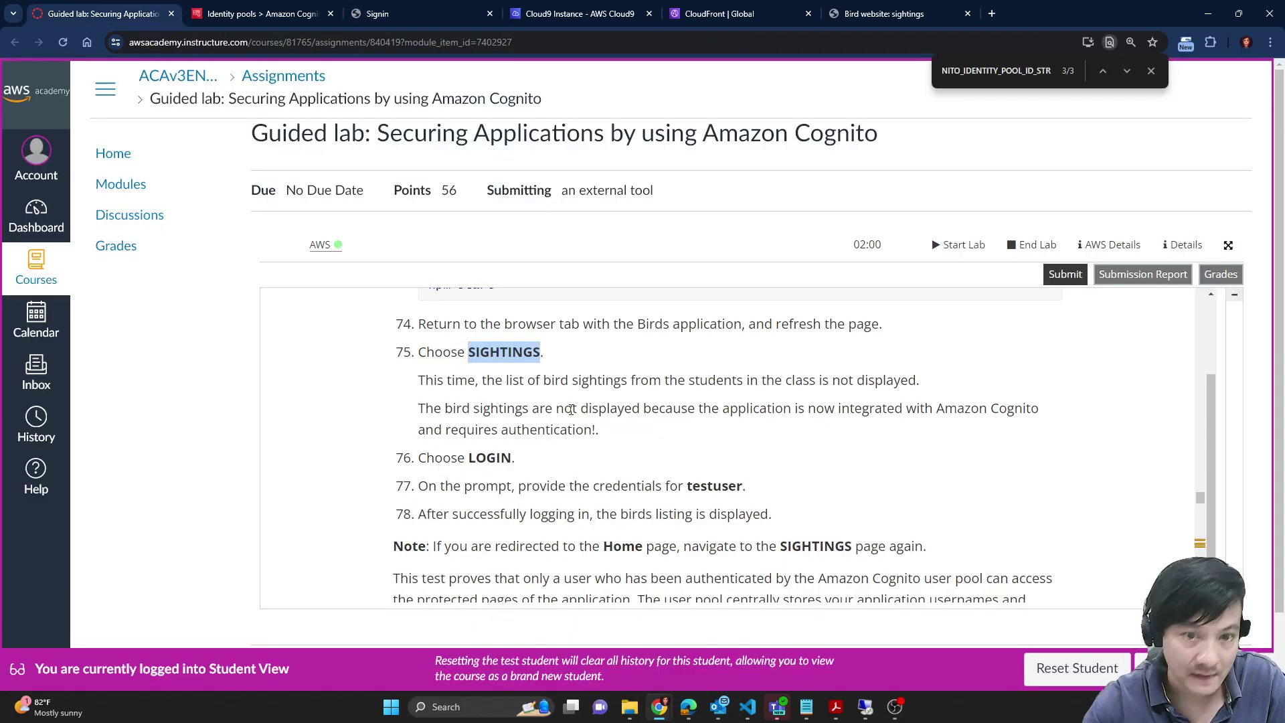
double_click(724, 485)
key("ctrl+c")
left_click(434, 7)
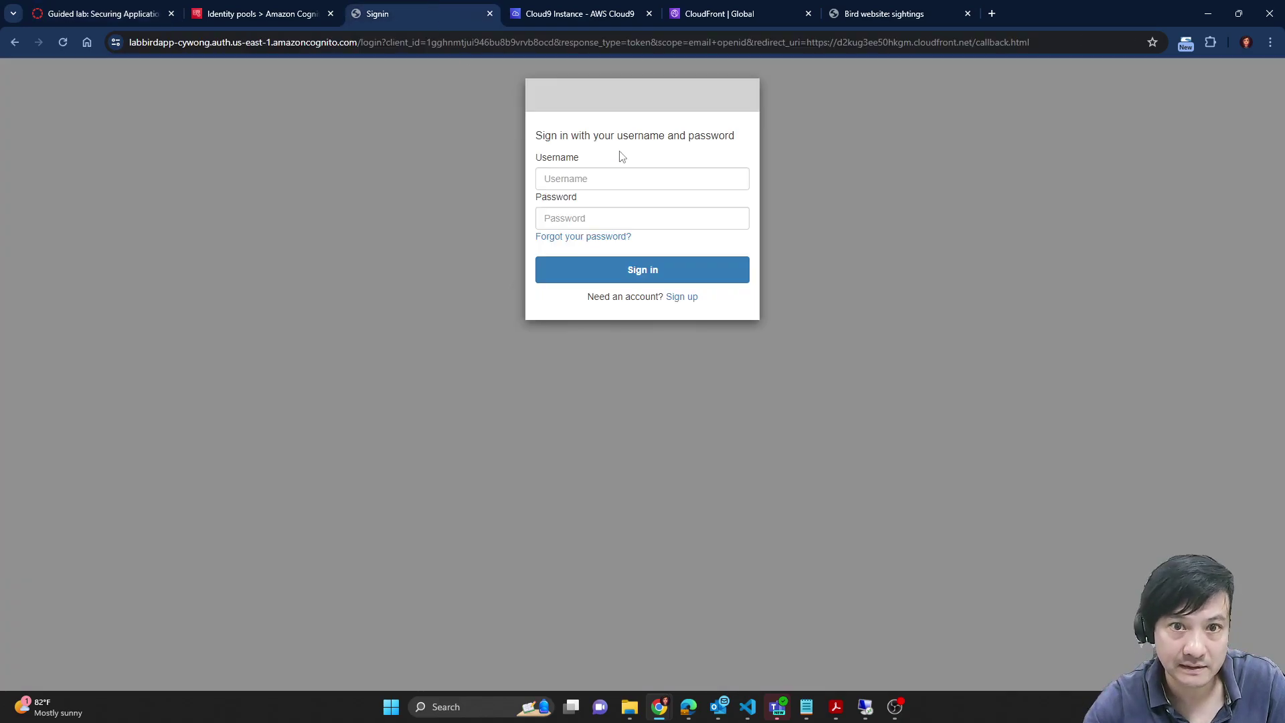
left_click(637, 176)
key("ctrl+v")
Step: Enter the test user's password from the notes and submit the sign-in
mouse_move(852, 712)
mouse_move(806, 708)
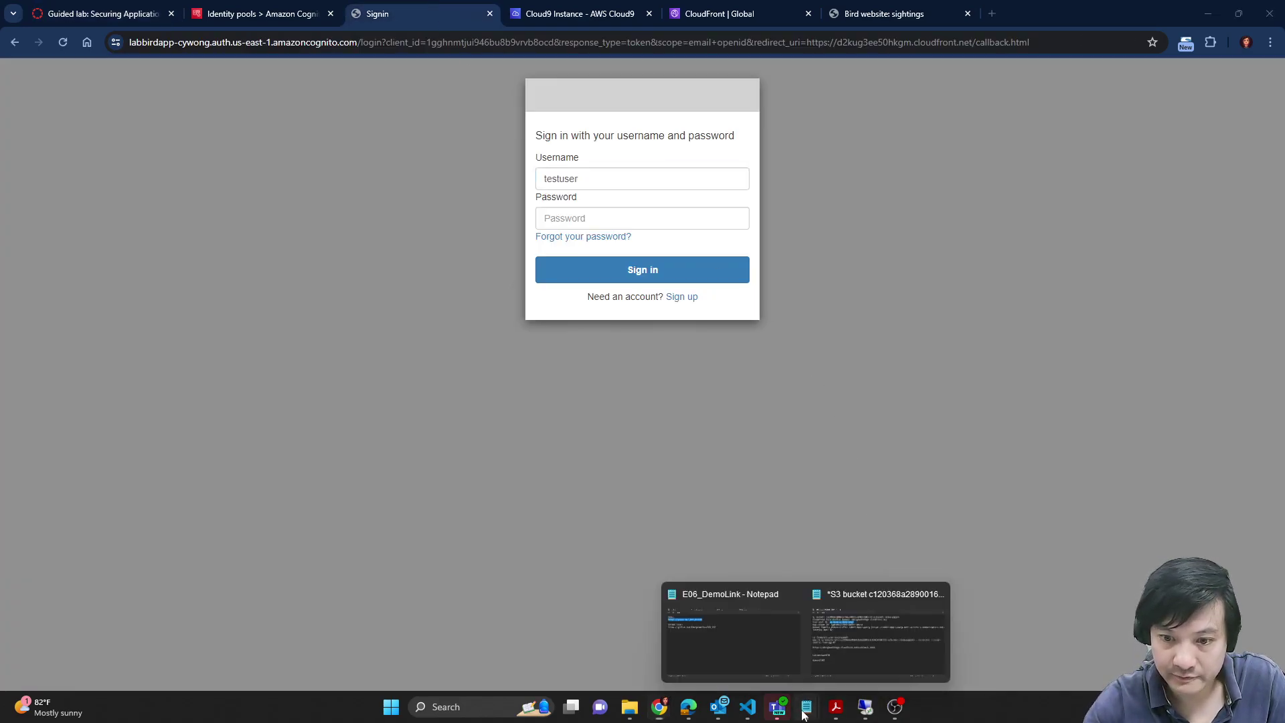
left_click(849, 664)
left_click_drag(377, 471, 248, 472)
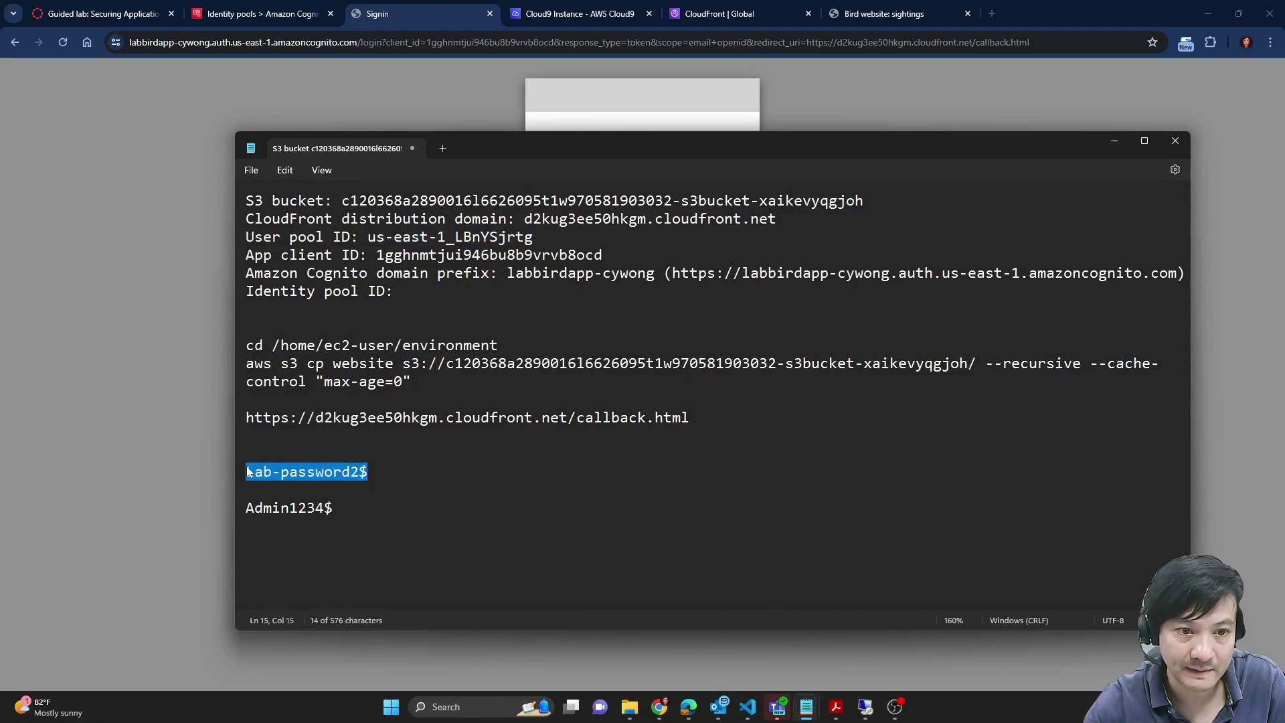
left_click(631, 119)
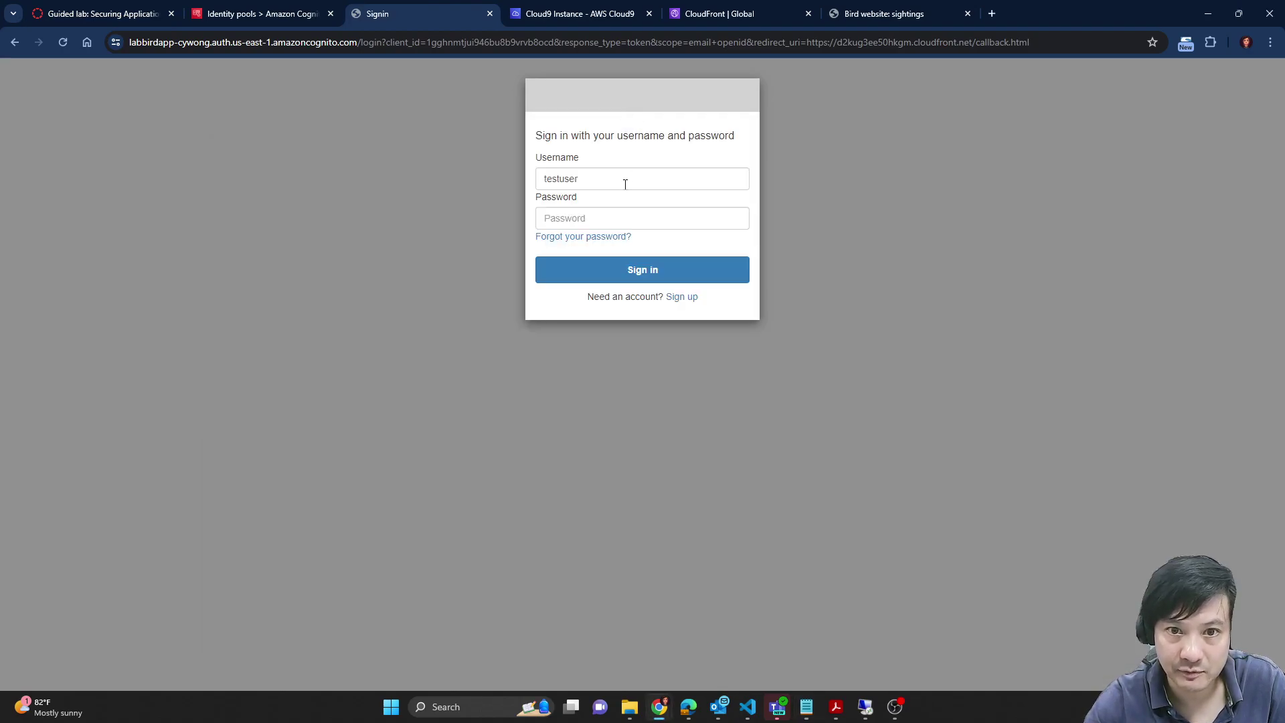
key("ctrl+v")
left_click(648, 273)
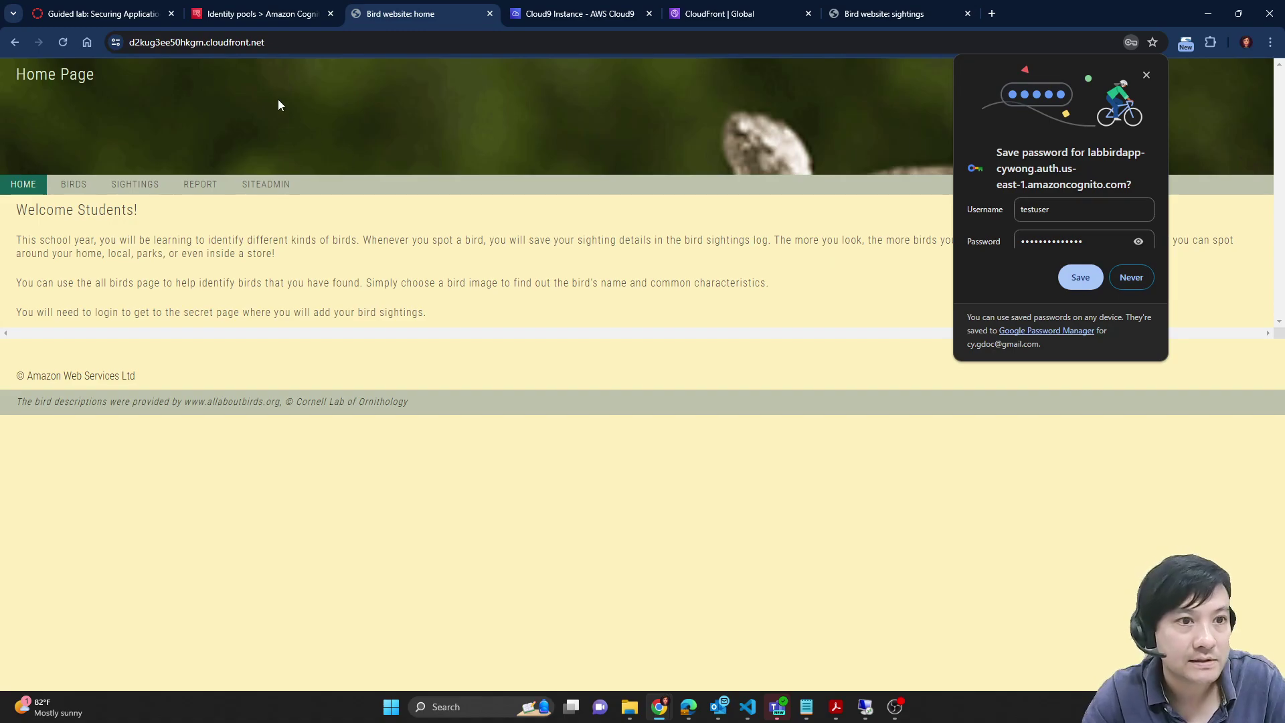
Step: Scroll the lab instructions to steps 76–78 for verifying the login
left_click(104, 14)
scroll(839, 472, "down", 3)
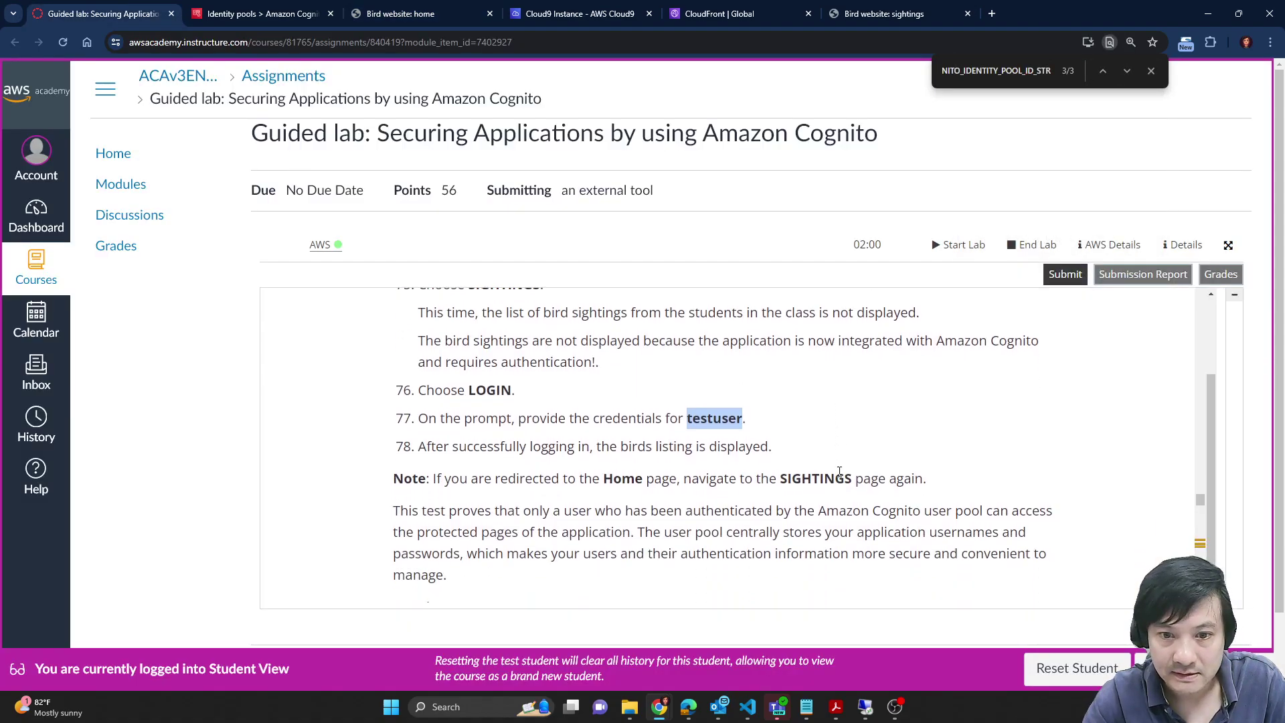
scroll(840, 472, "down", 2)
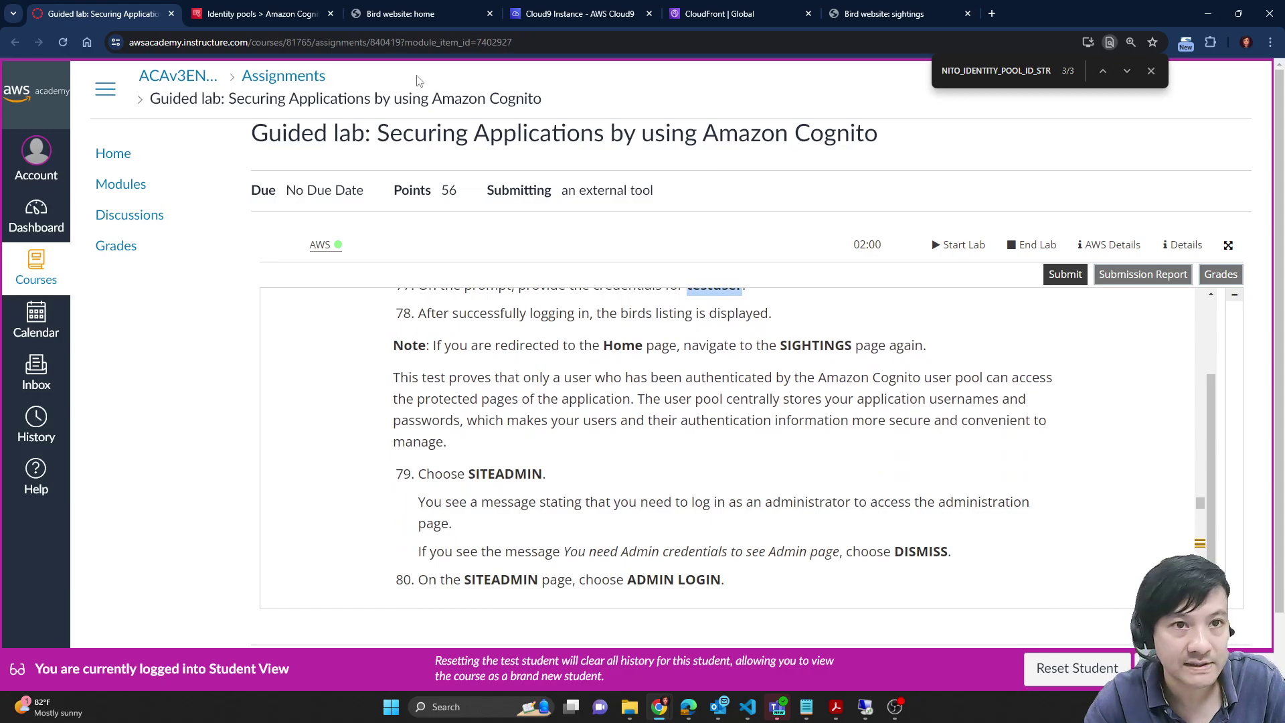
Step: Open the SITEADMIN page and start ADMIN LOGIN
left_click(401, 14)
left_click(274, 184)
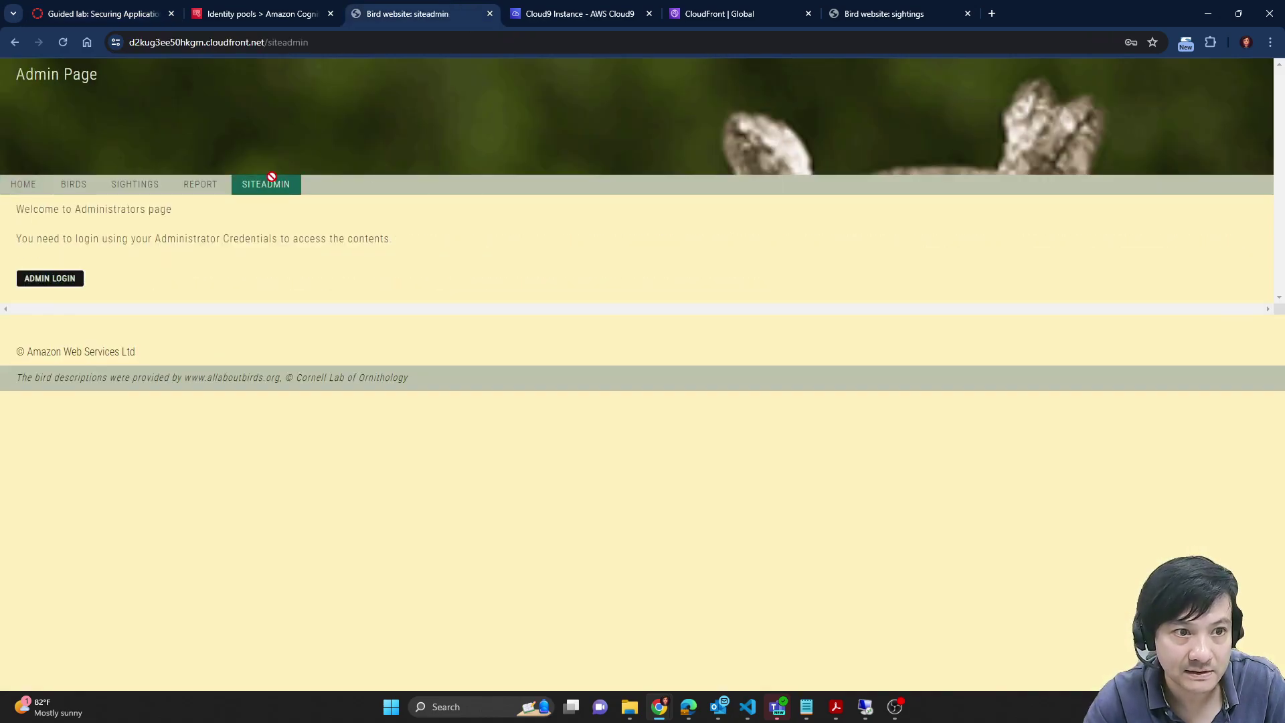
left_click(38, 279)
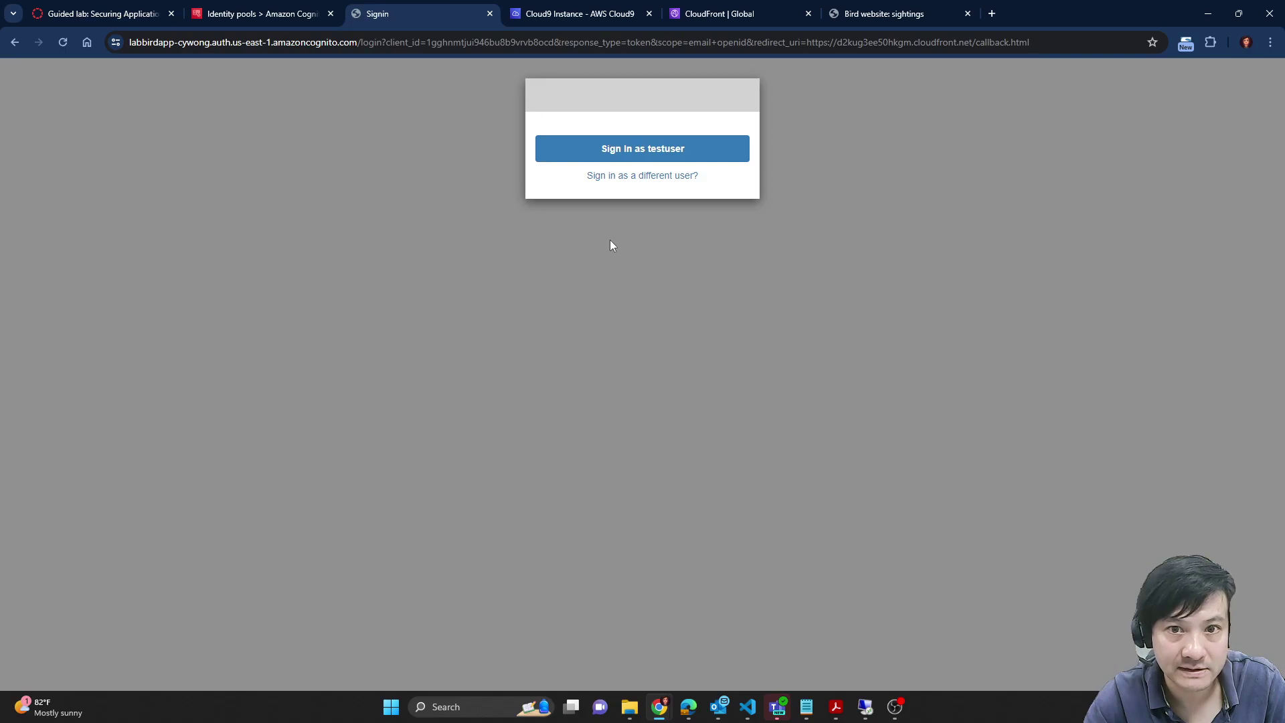
Step: Review the lab's next instructions and return to the Cognito sign-in prompt
left_click(100, 13)
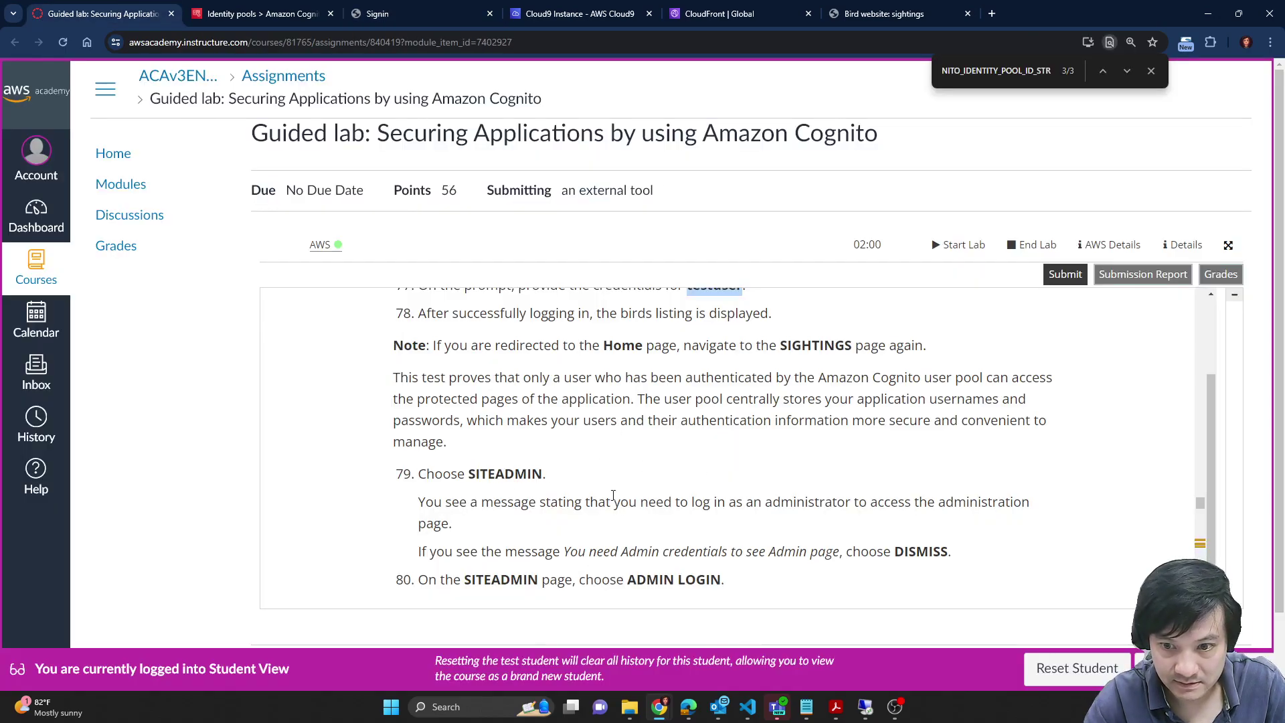
scroll(649, 517, "down", 1)
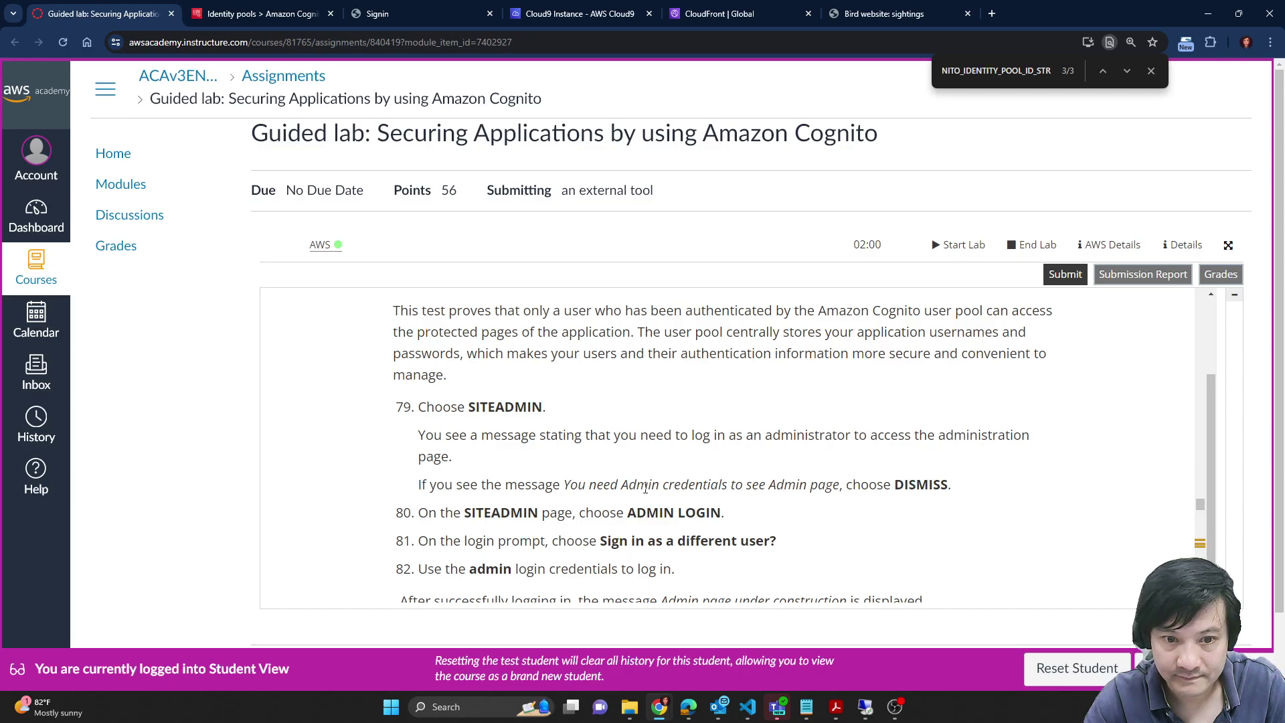
left_click(415, 13)
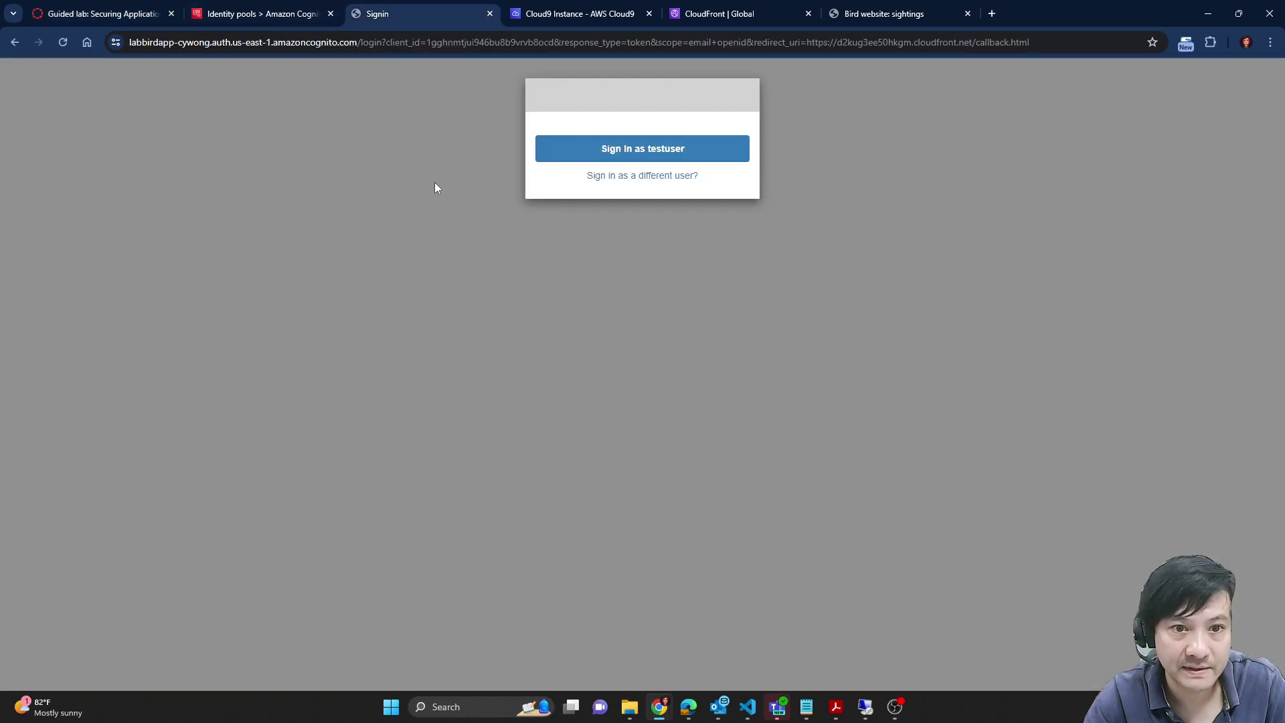
left_click(254, 13)
left_click(101, 14)
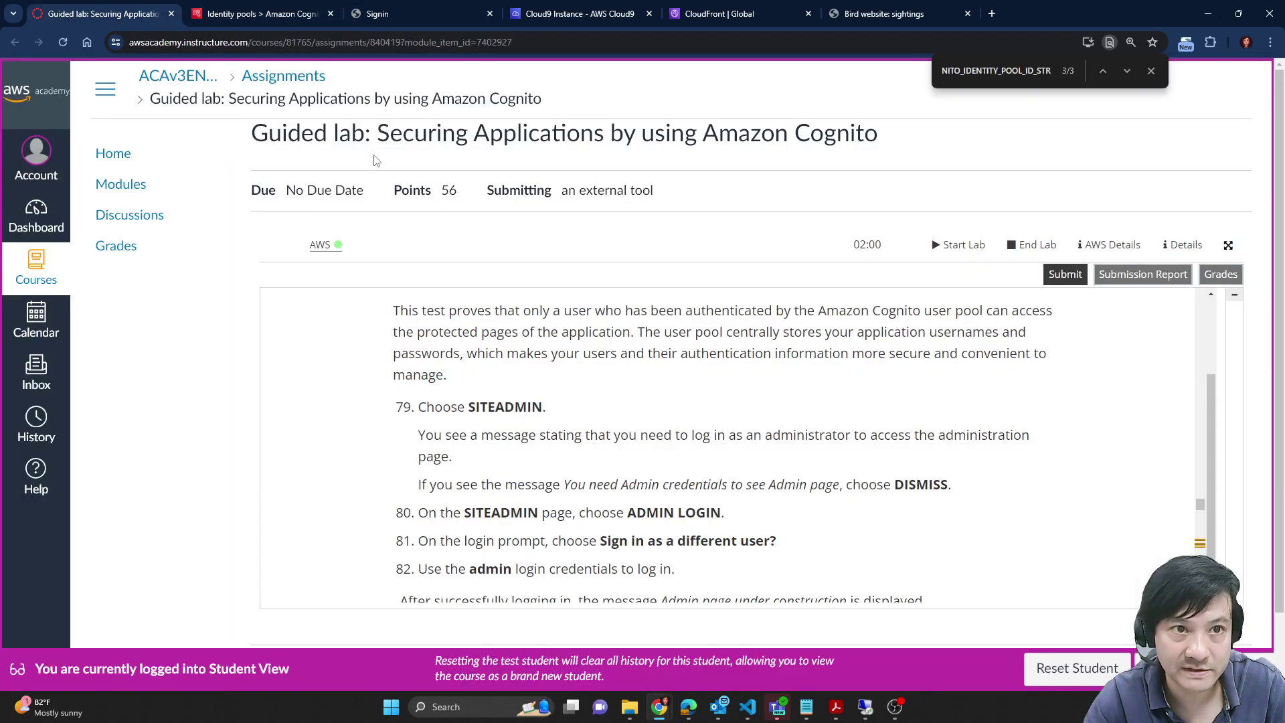
scroll(605, 495, "down", 1)
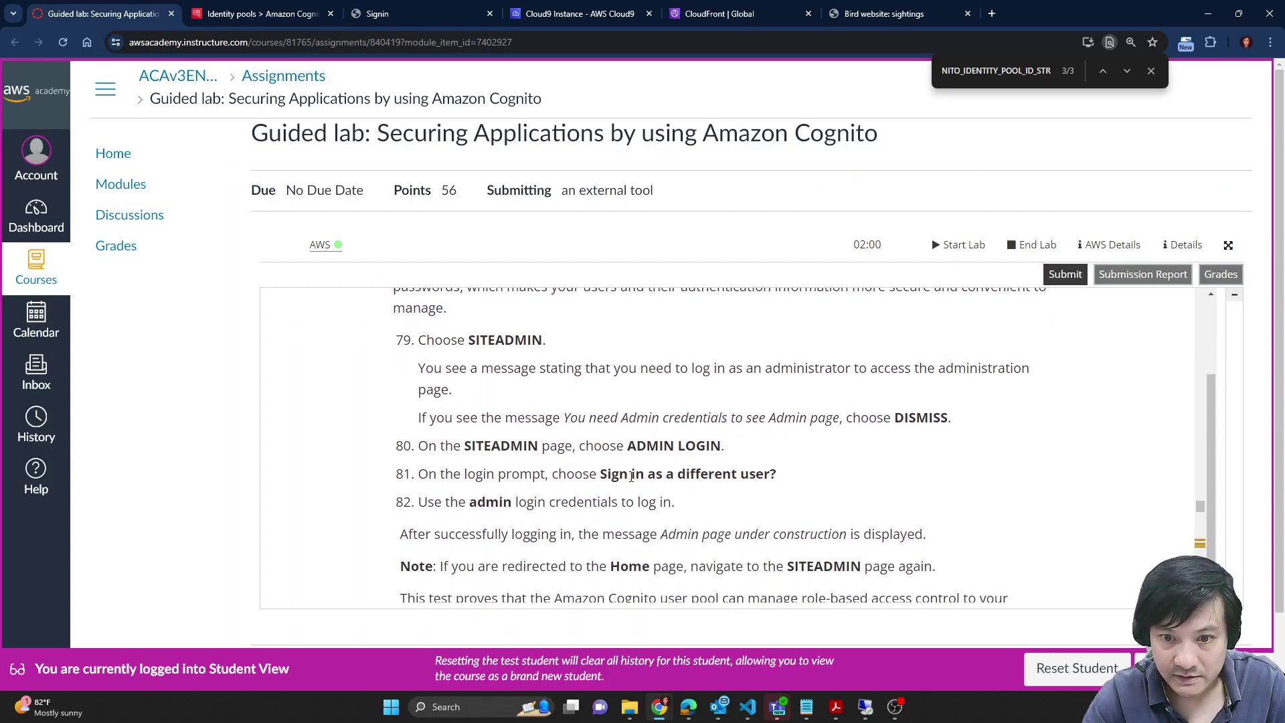
left_click(458, 13)
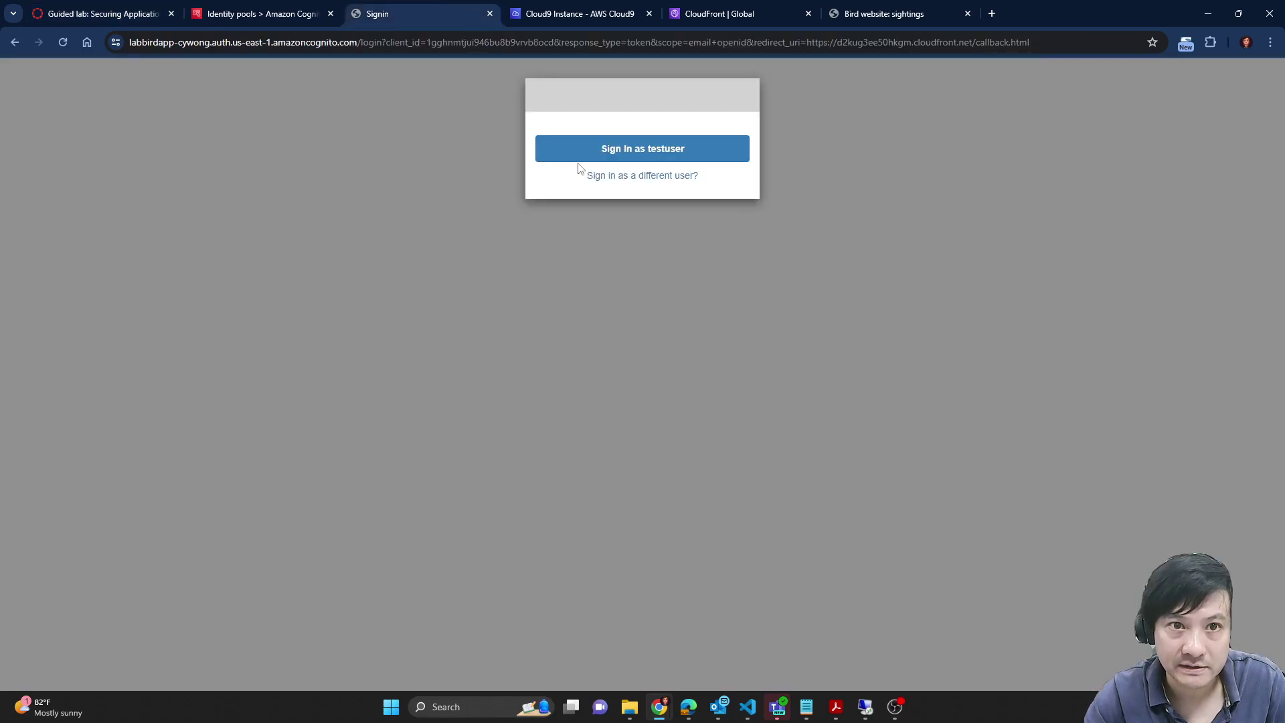
Step: Switch to signing in as a different user and paste admin as the username
left_click(678, 177)
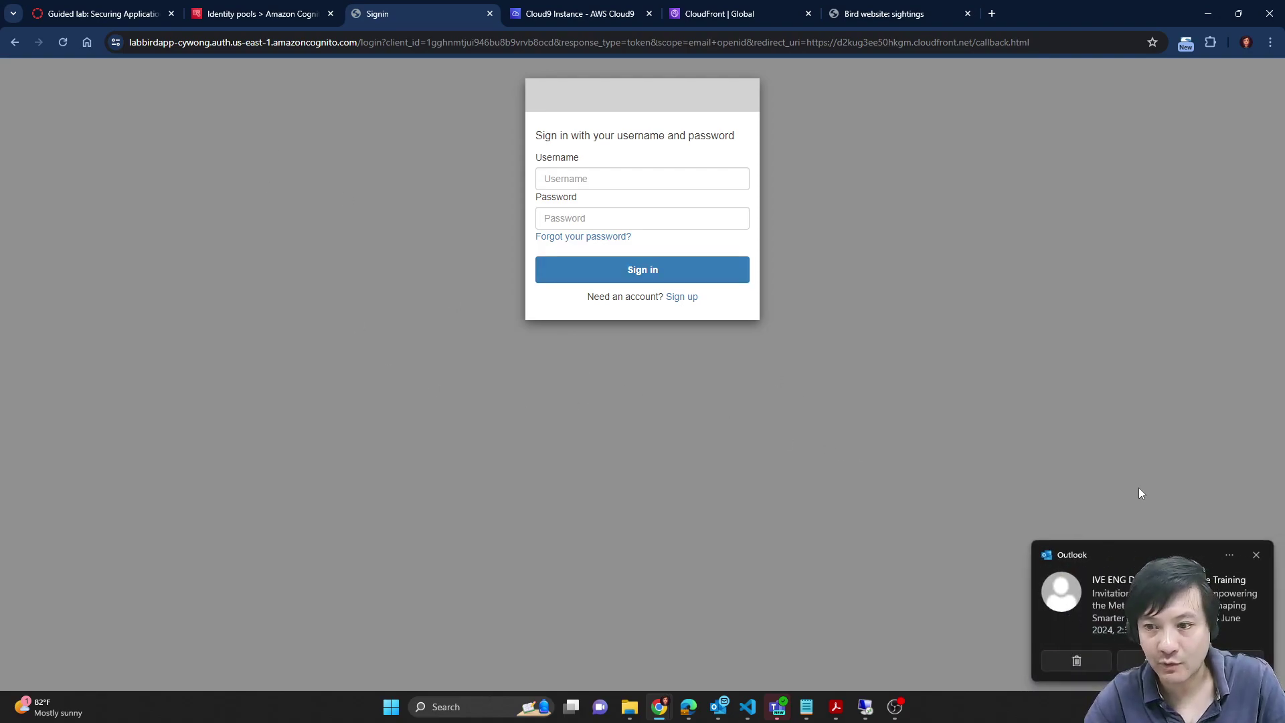
left_click(1256, 558)
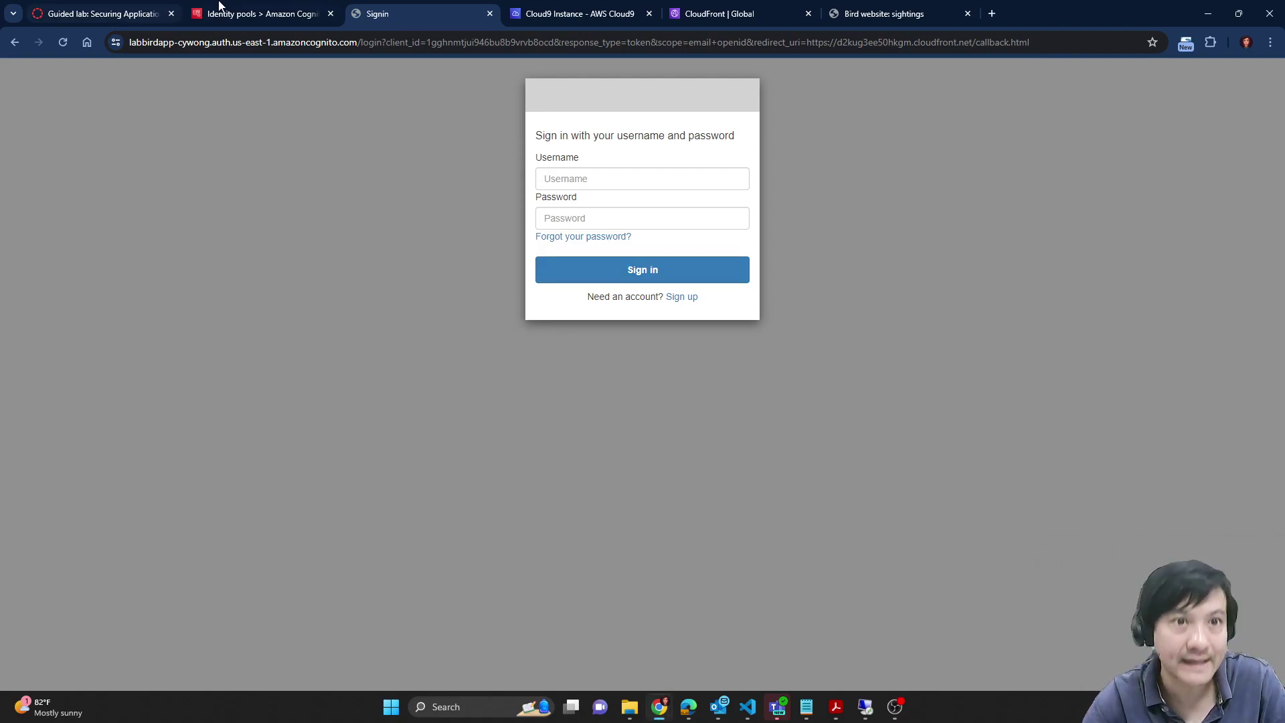
mouse_move(226, 5)
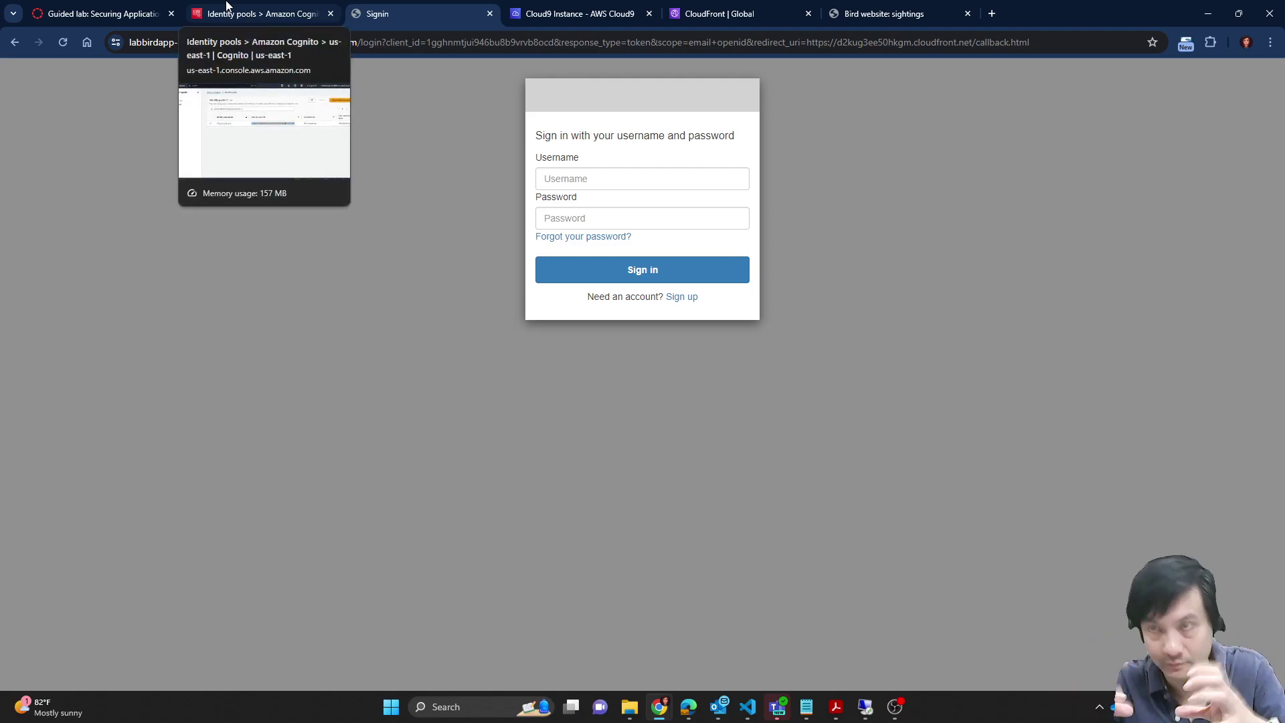
left_click(226, 5)
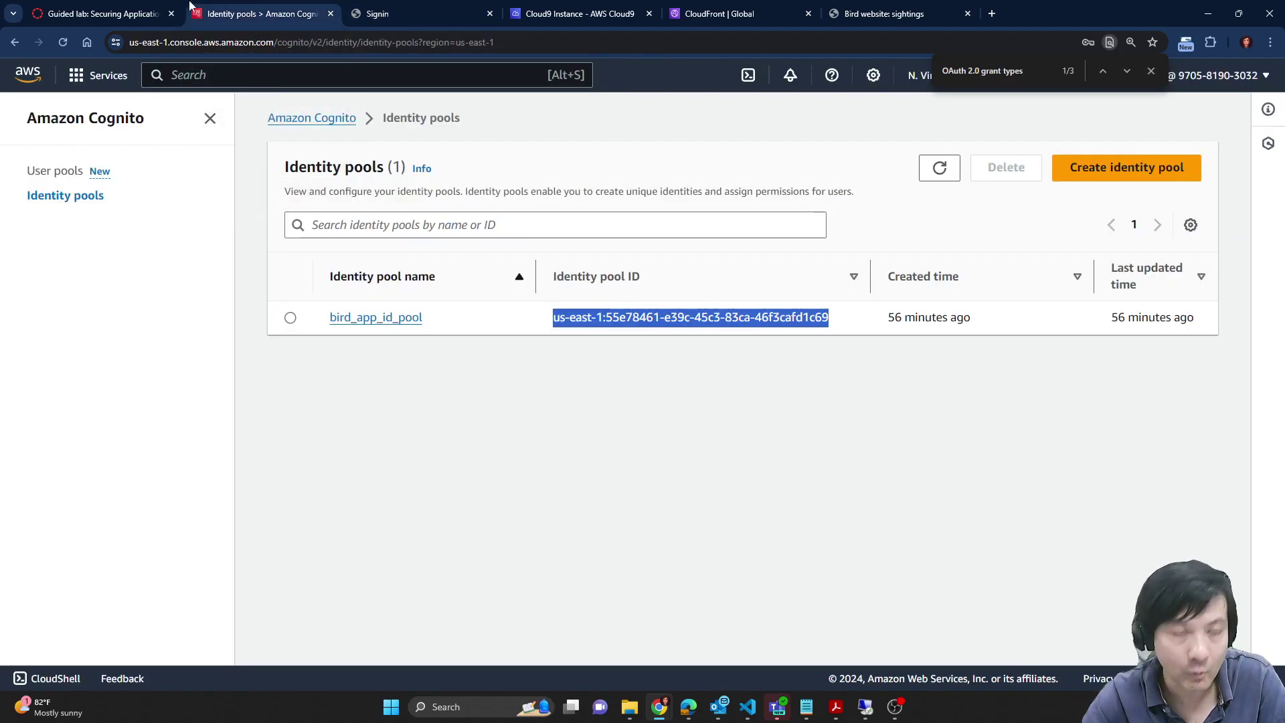
left_click(107, 12)
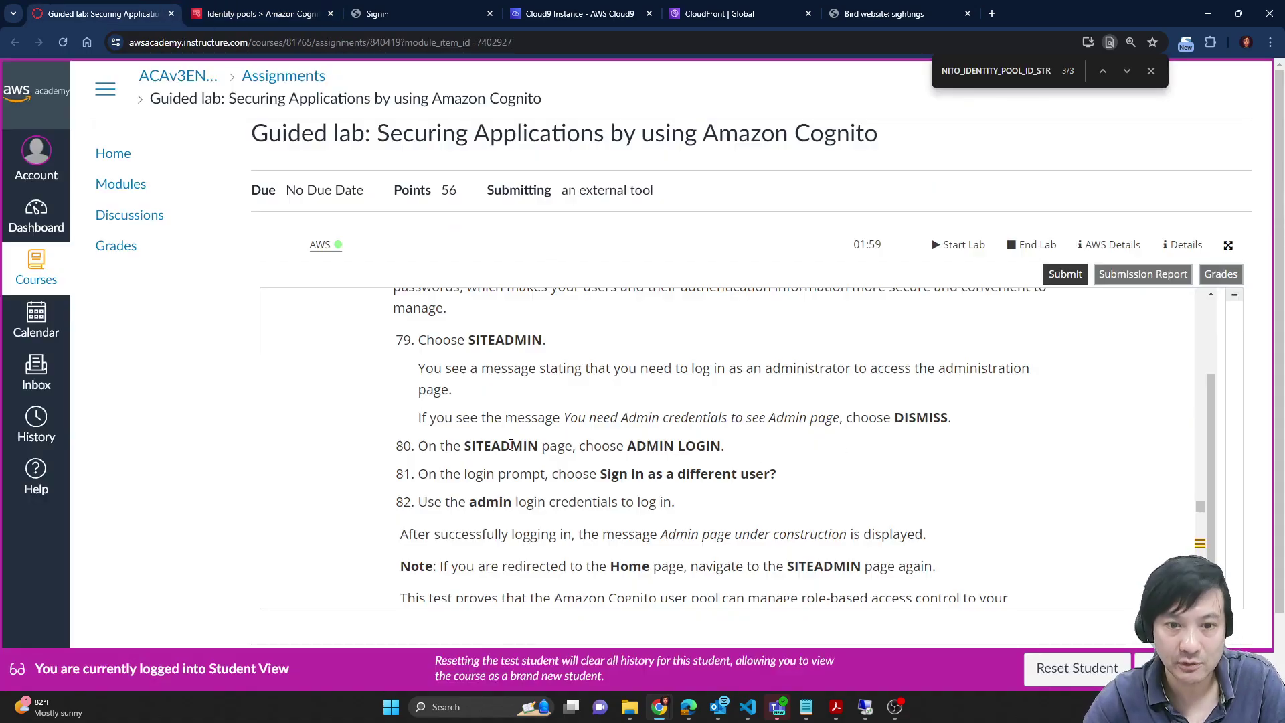
double_click(491, 504)
key("ctrl+c")
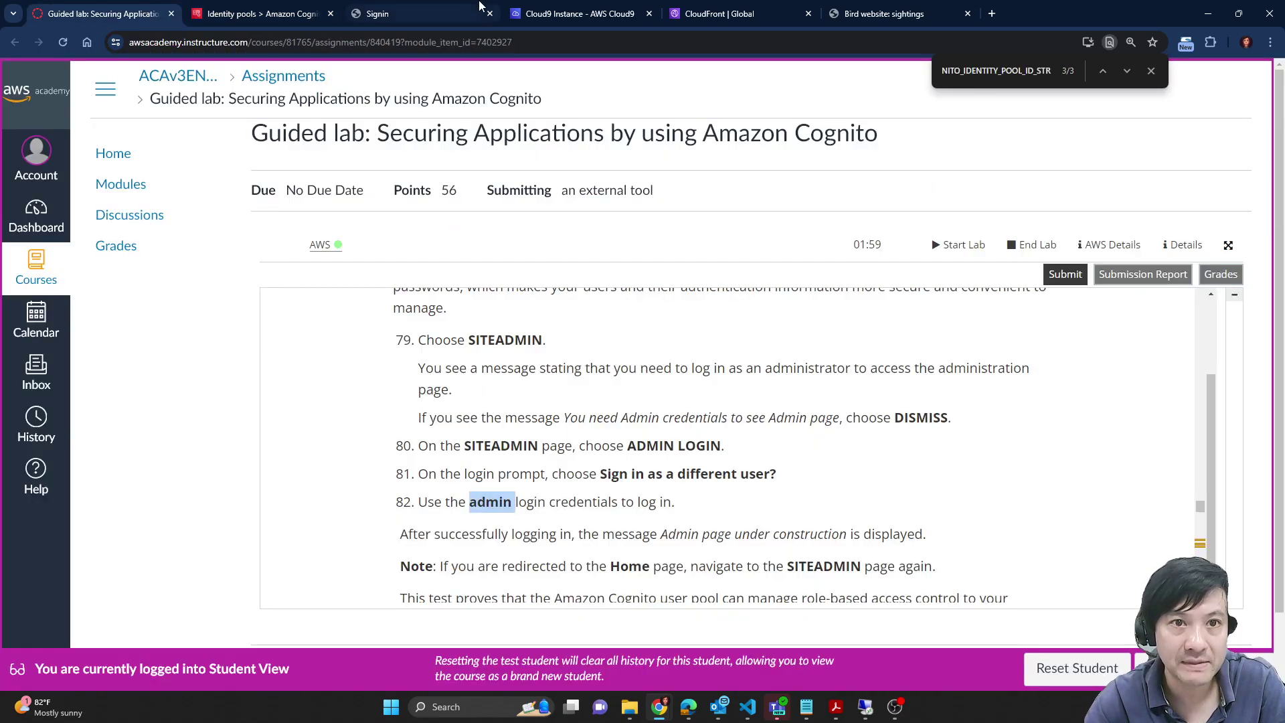
left_click(401, 14)
left_click(595, 188)
key("ctrl+v")
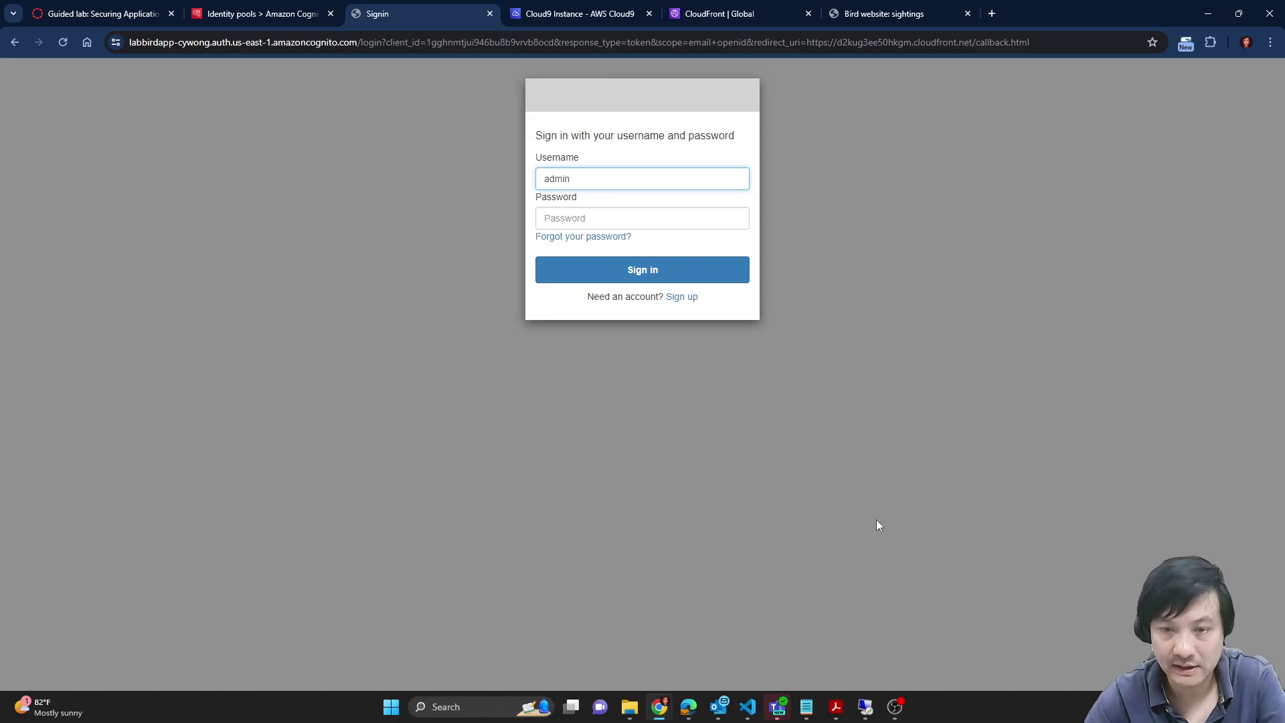
Step: Paste the admin password from the notes and sign in, returning to the Bird home page
mouse_move(807, 707)
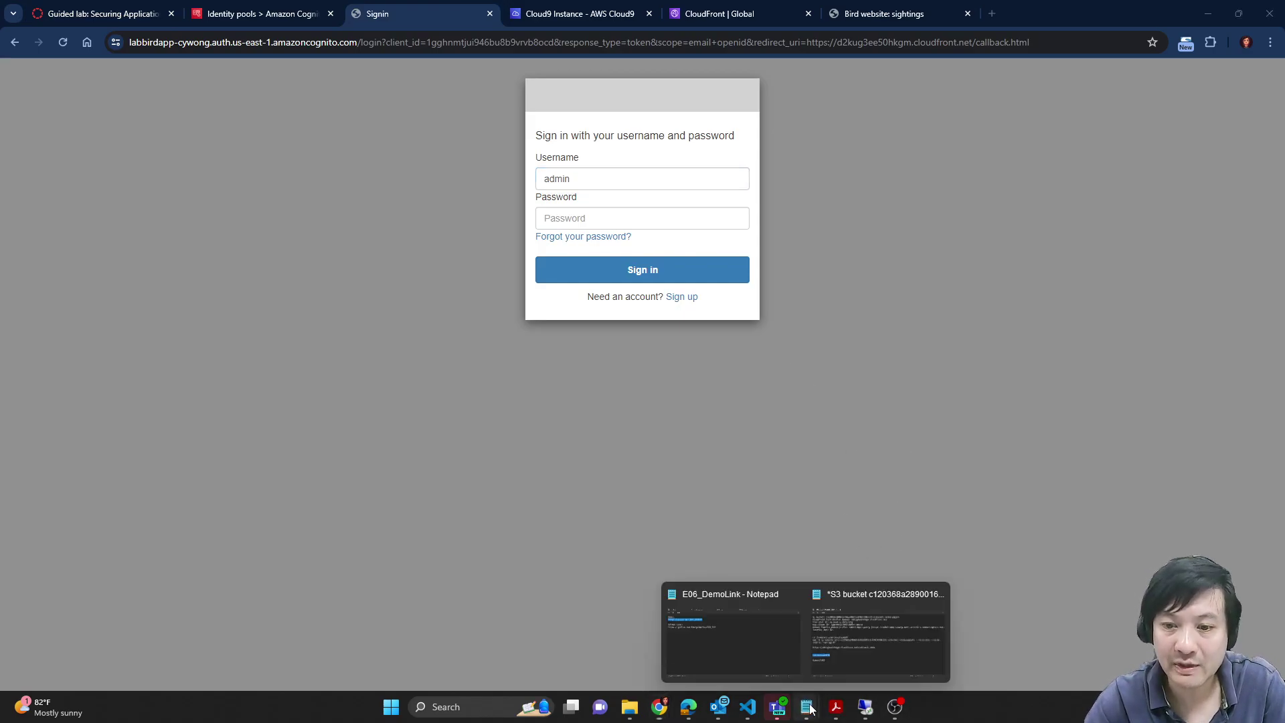
left_click(735, 631)
left_click_drag(333, 512, 249, 511)
left_click(716, 129)
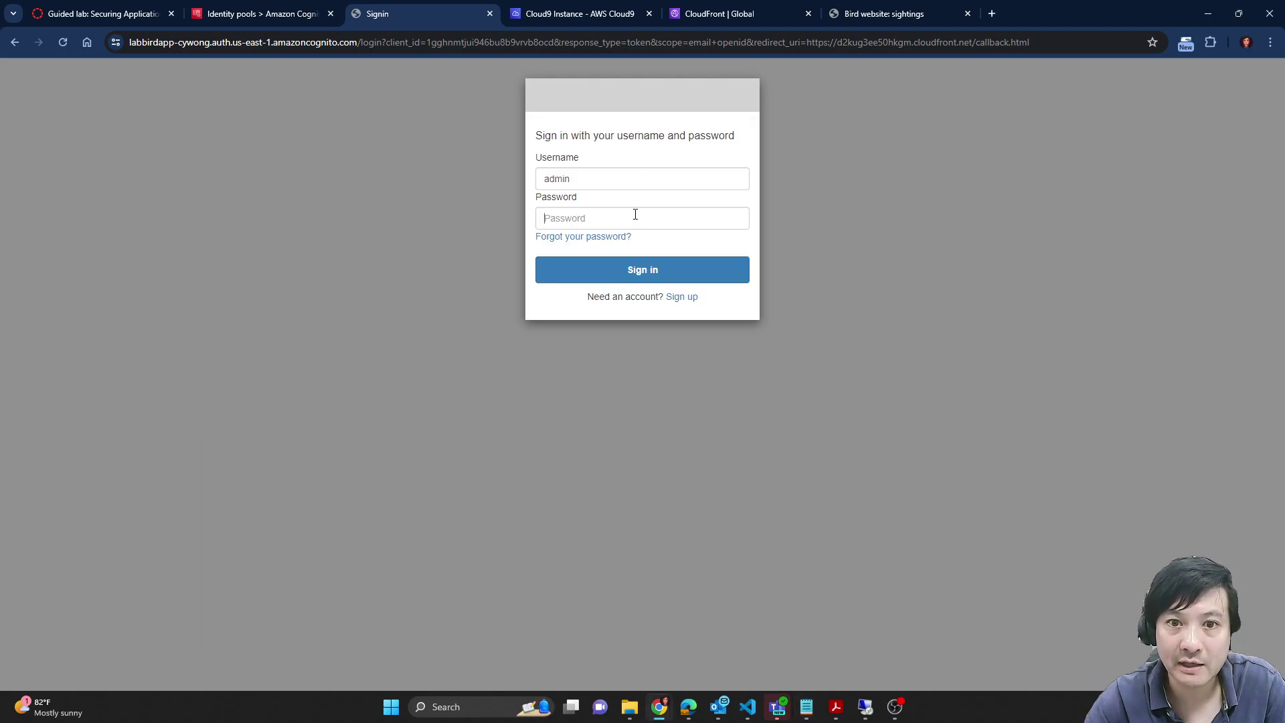
key("ctrl+v")
left_click(733, 274)
left_click(100, 12)
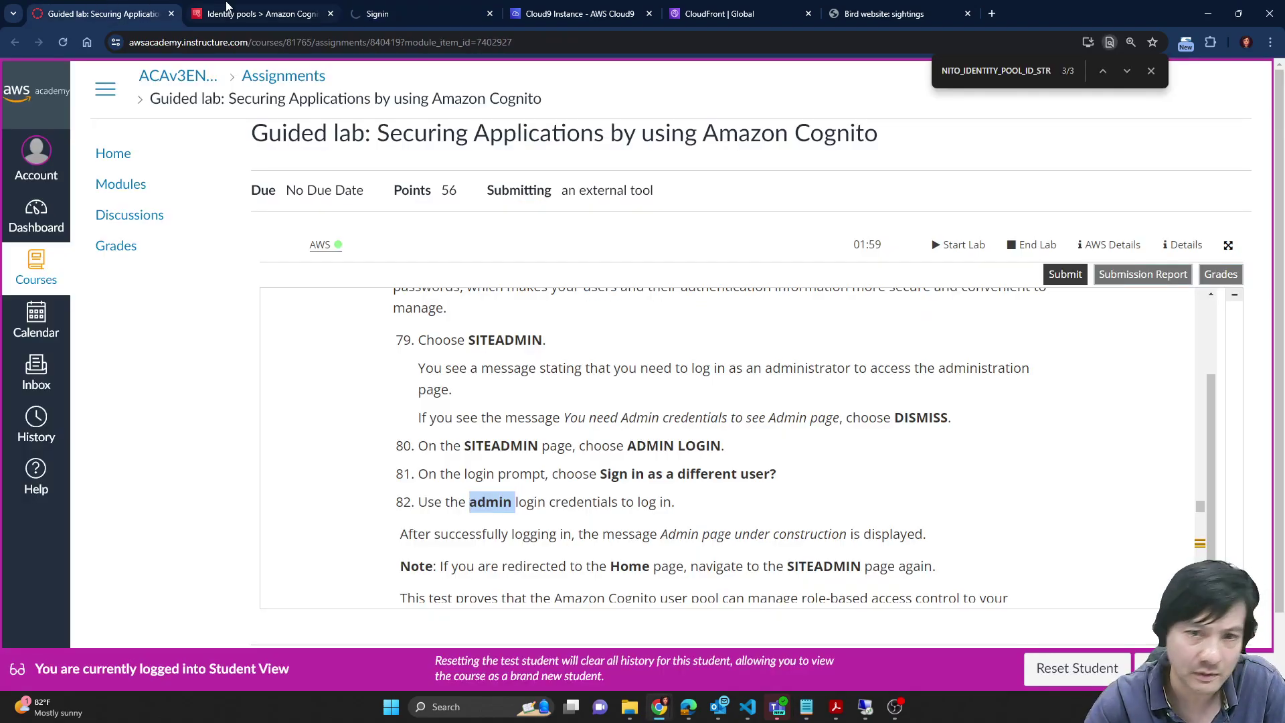
left_click(273, 13)
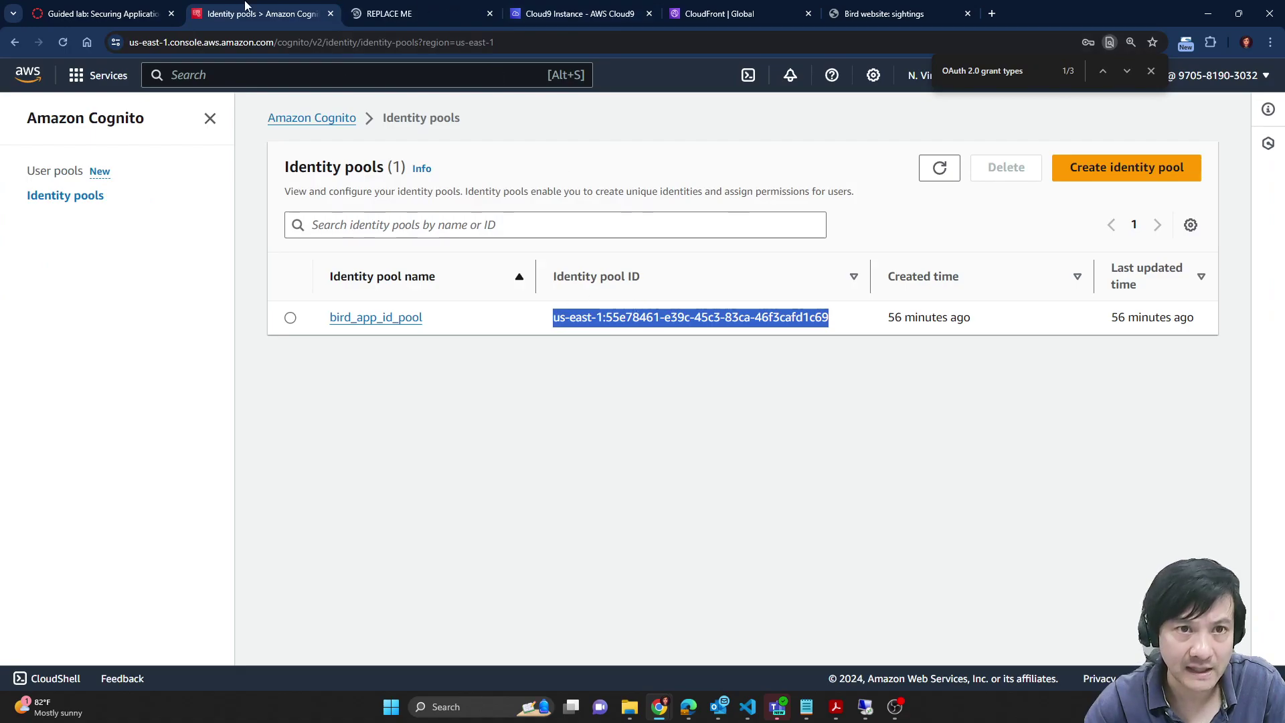
left_click(378, 7)
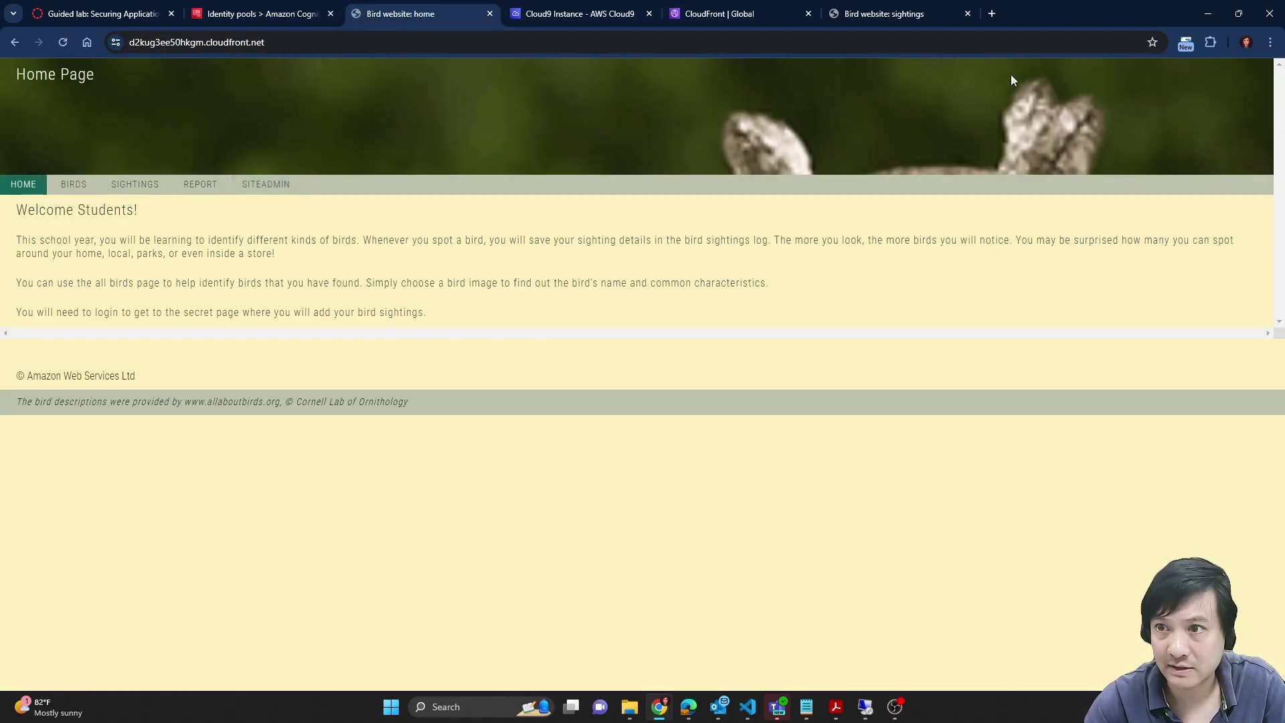
Step: Bring up Task 6 of the lab instructions and select the bird_app_id_pool name
left_click(123, 12)
scroll(764, 470, "down", 2)
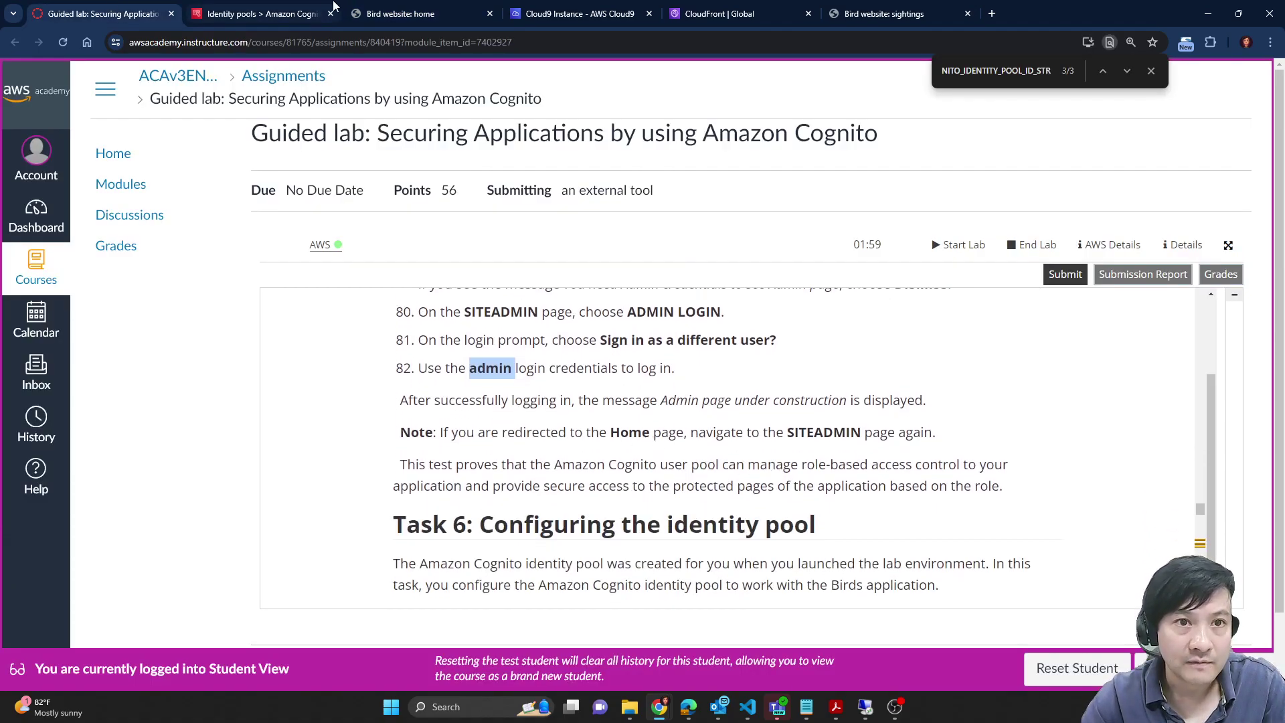
left_click(420, 7)
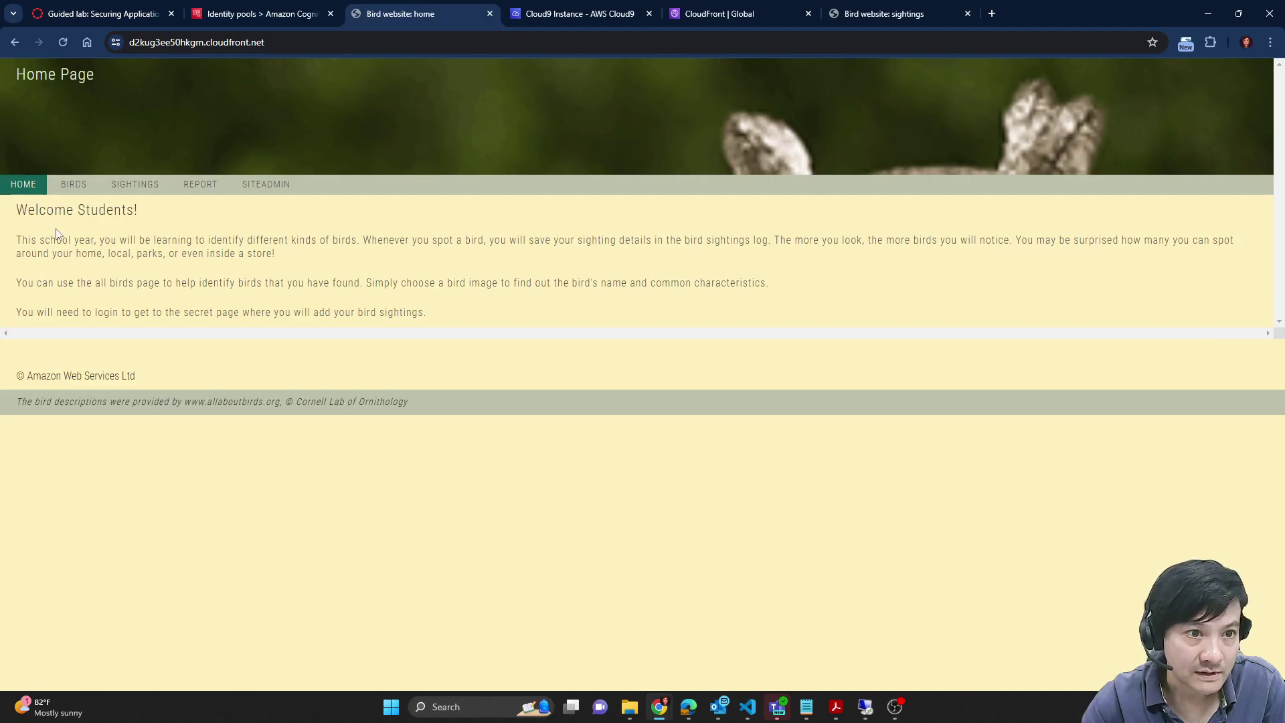
left_click(123, 12)
scroll(730, 477, "down", 4)
scroll(729, 477, "up", 2)
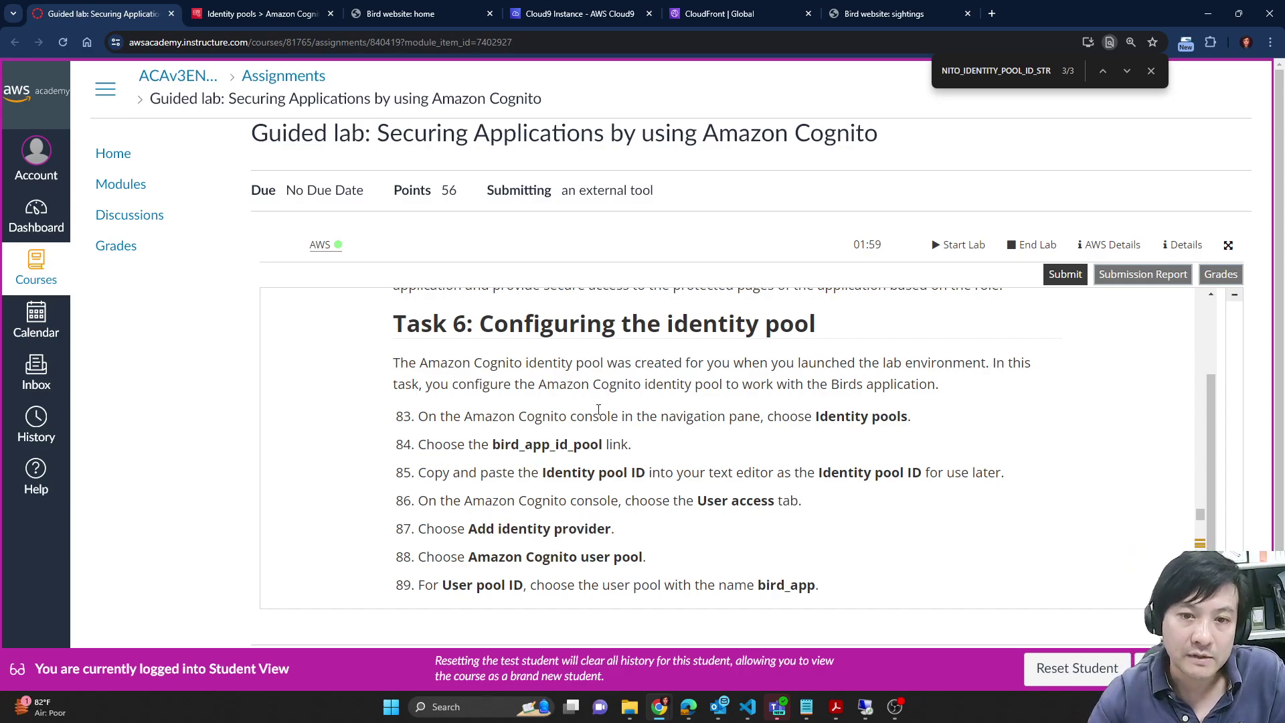
double_click(570, 445)
Step: Open the bird_app_id_pool identity pool and view its User access settings
left_click(575, 13)
left_click(288, 14)
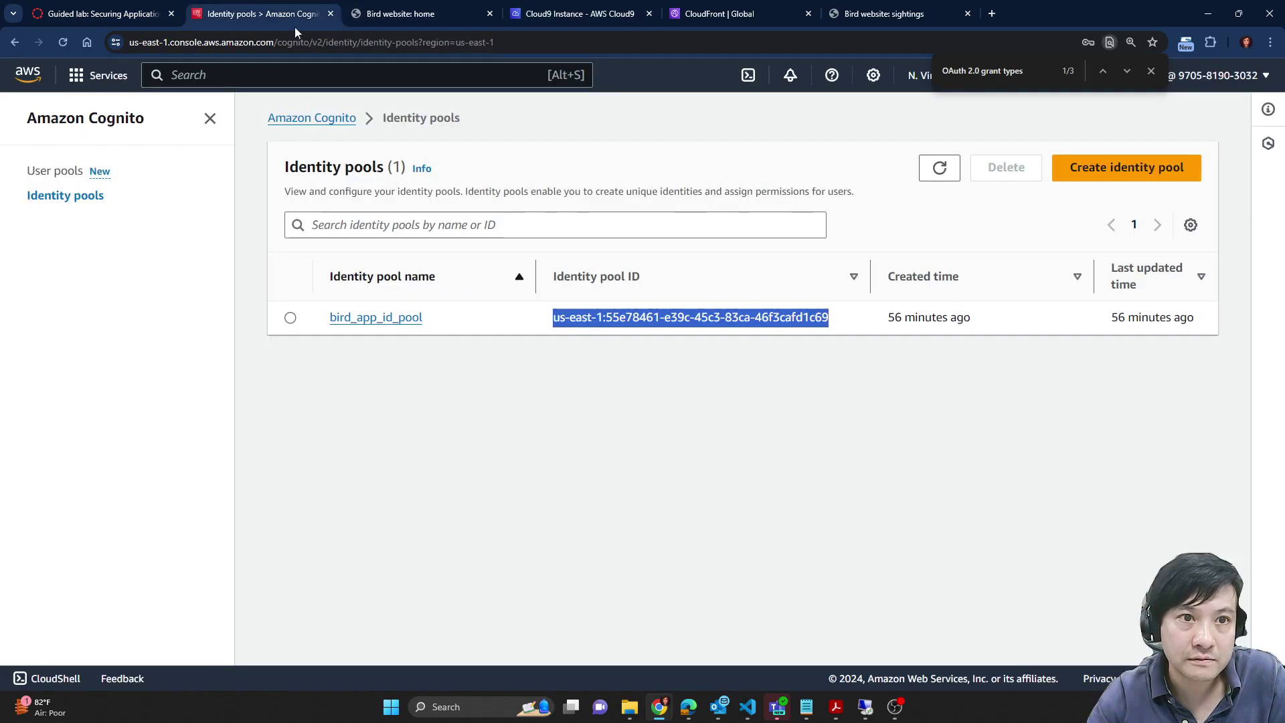
left_click(34, 204)
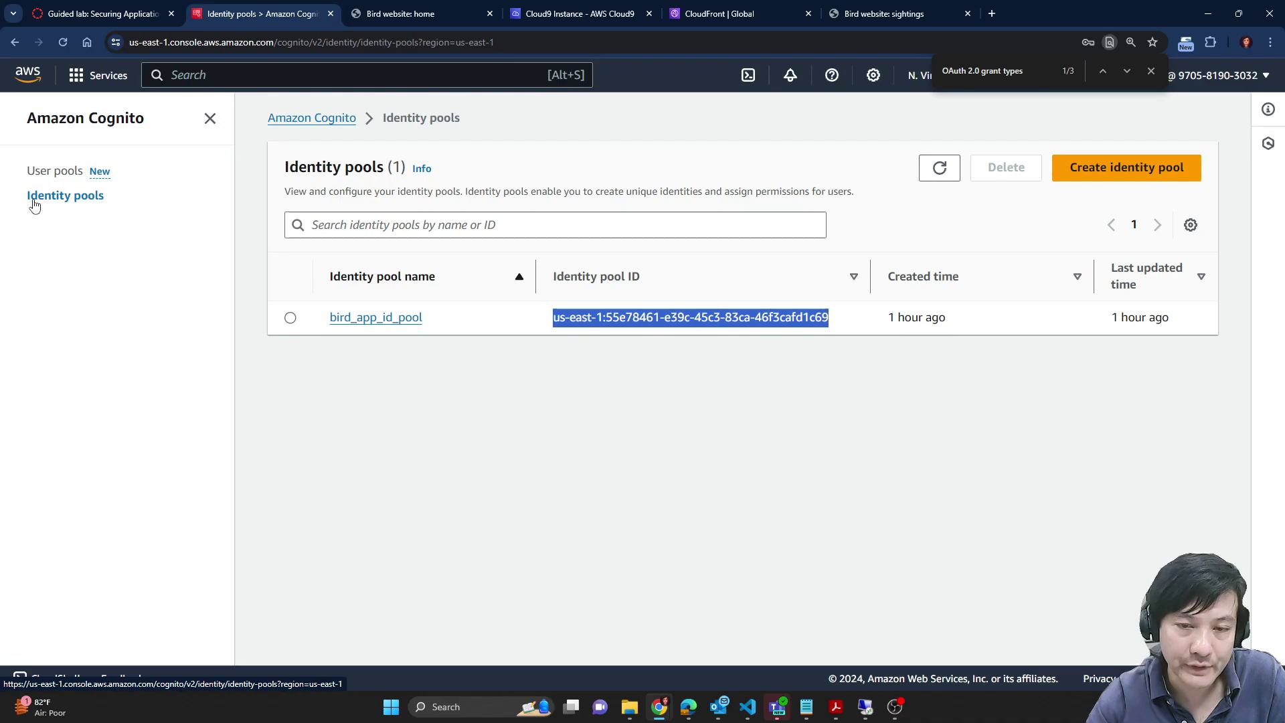
left_click(377, 323)
key("ctrl+1")
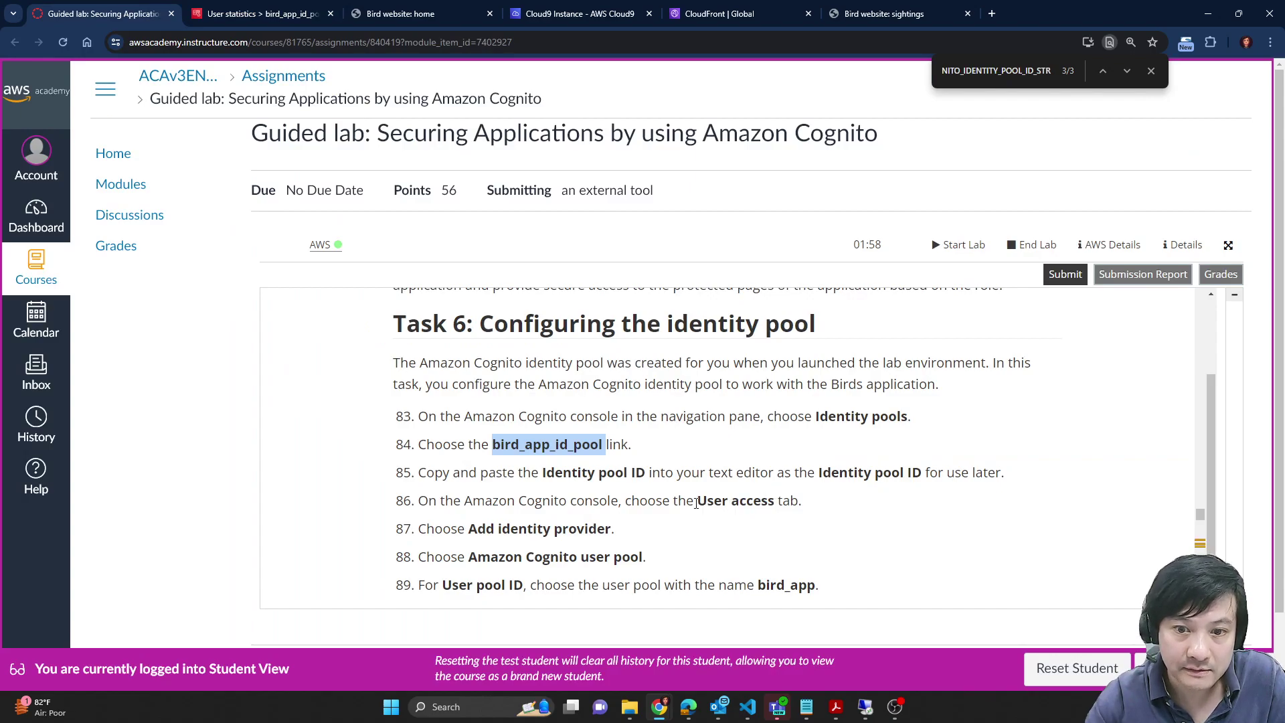
left_click_drag(696, 504, 777, 503)
left_click(321, 10)
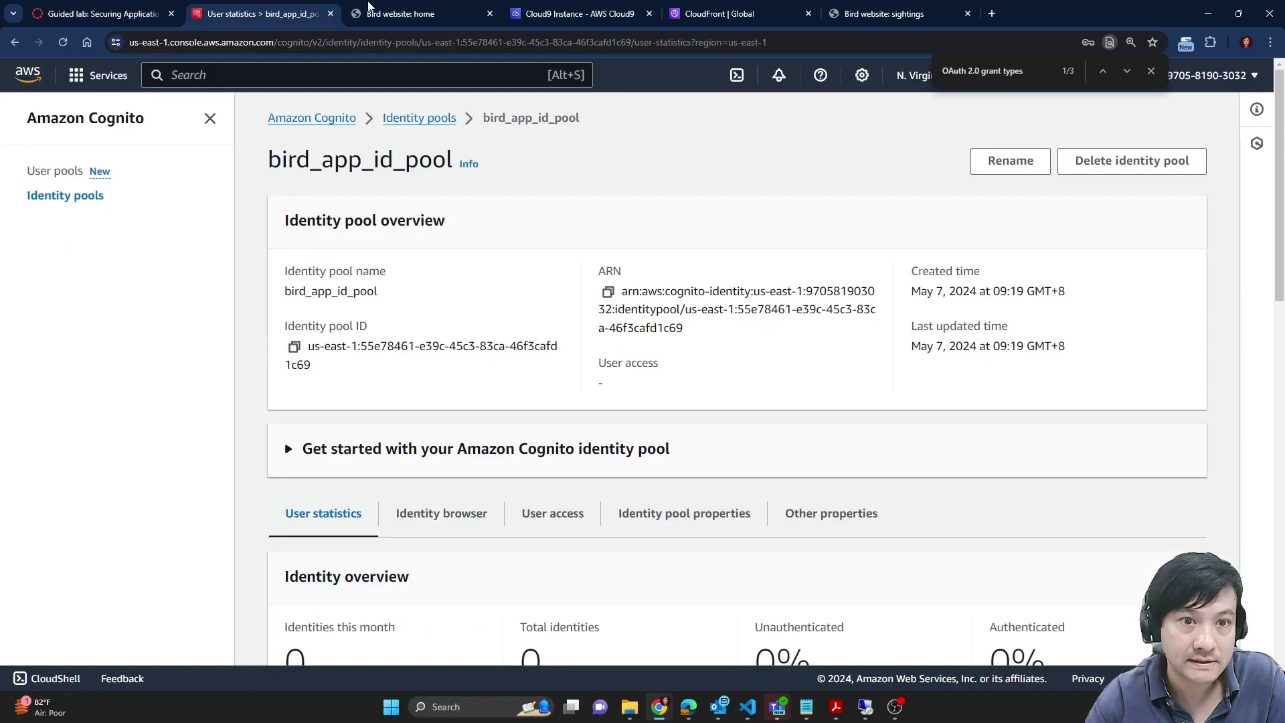
left_click(555, 518)
scroll(942, 329, "down", 1)
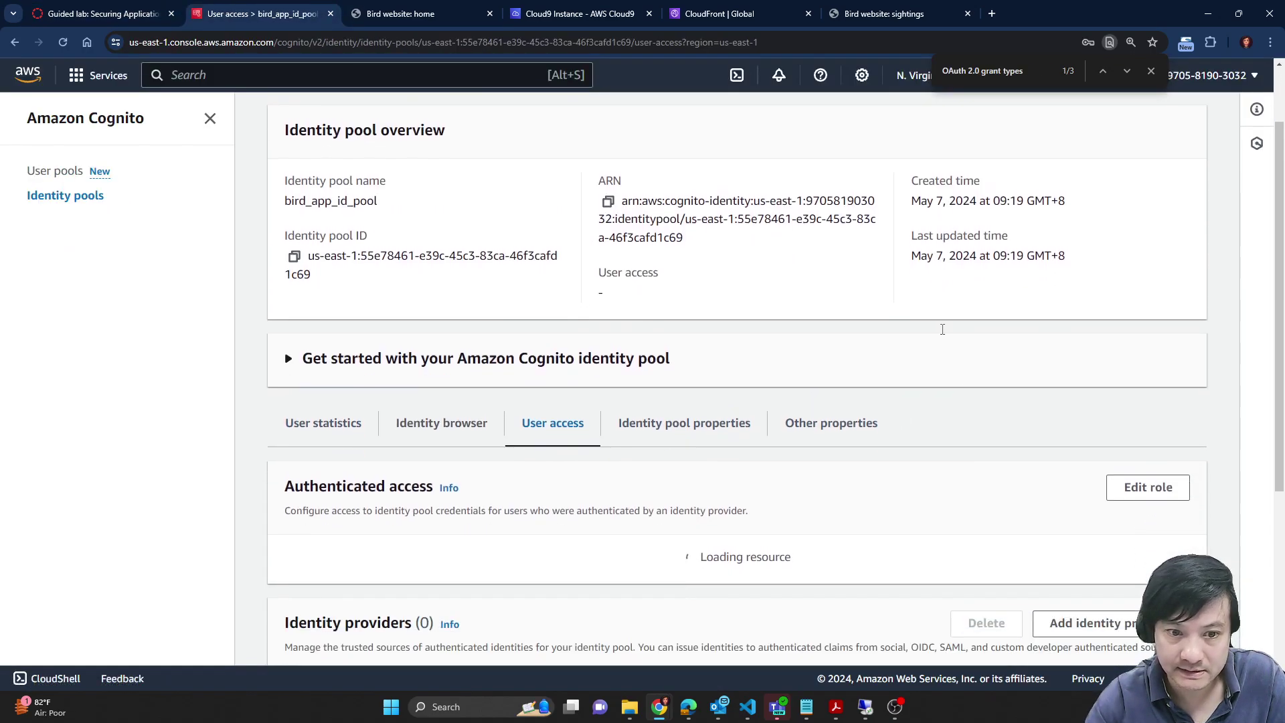
scroll(943, 330, "down", 4)
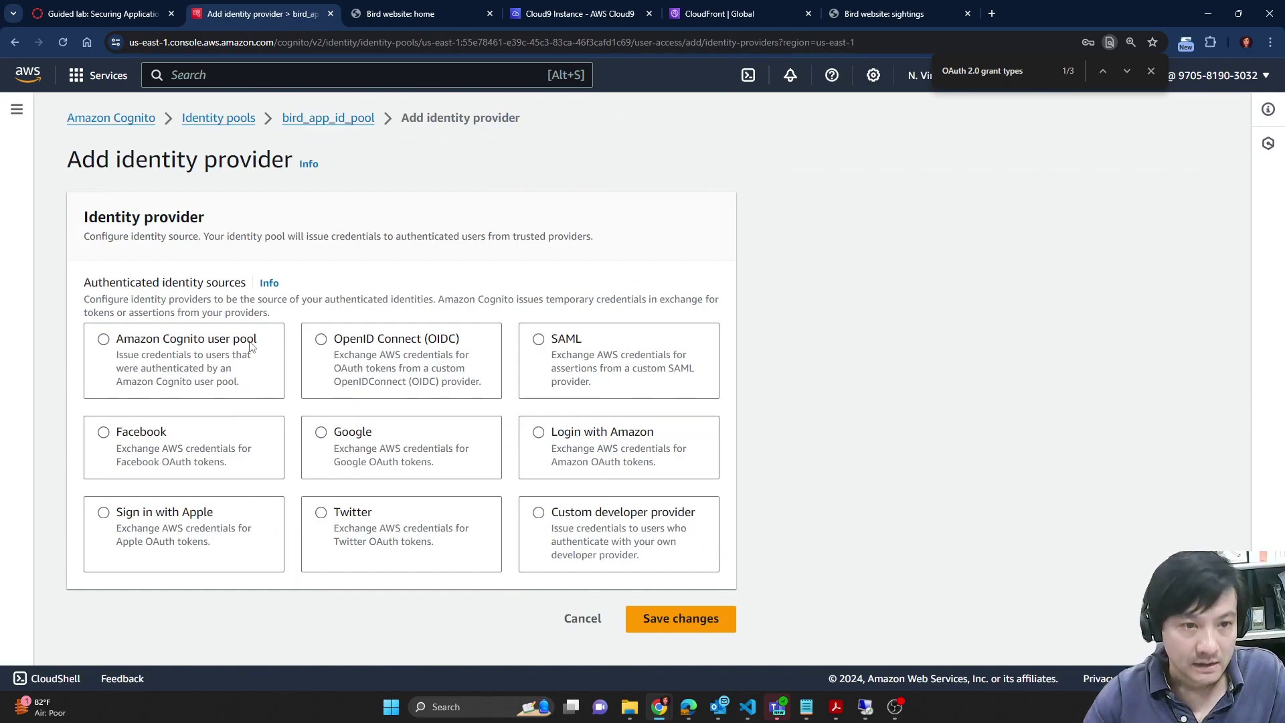
Step: Choose Amazon Cognito user pool as the identity source and pick the bird_app user pool
left_click(152, 383)
scroll(867, 448, "down", 4)
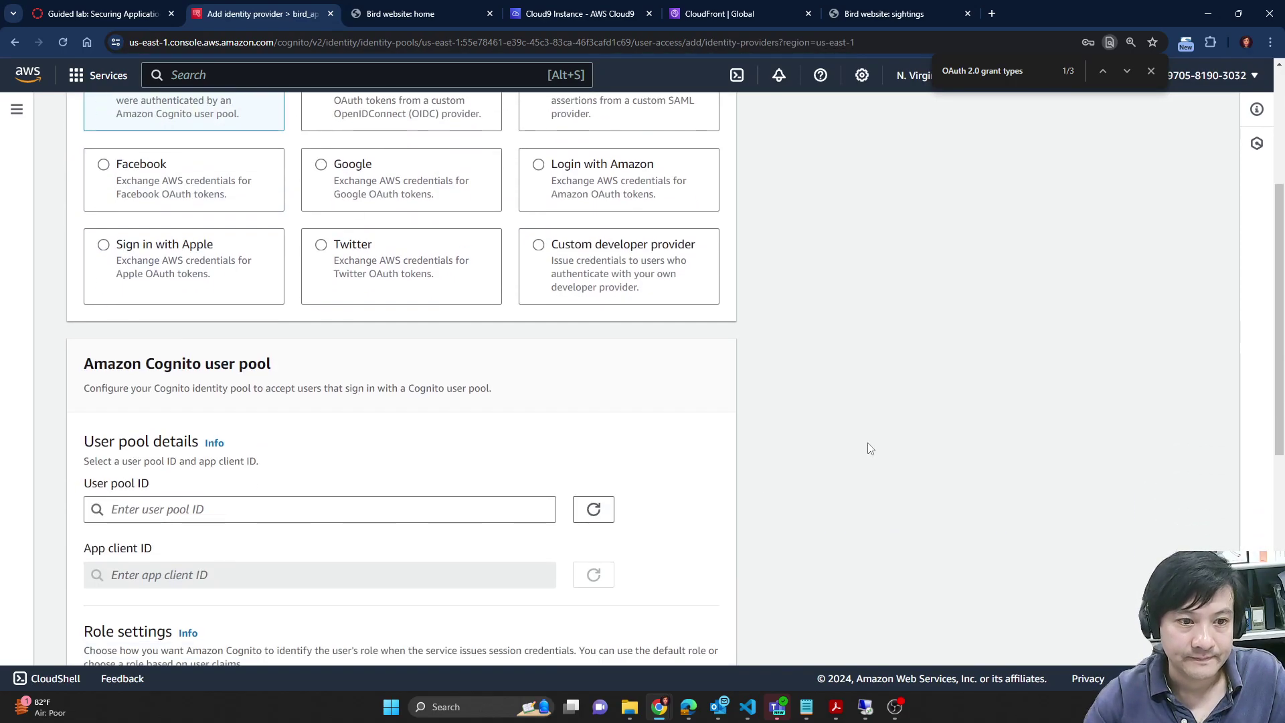
left_click(442, 512)
left_click(231, 573)
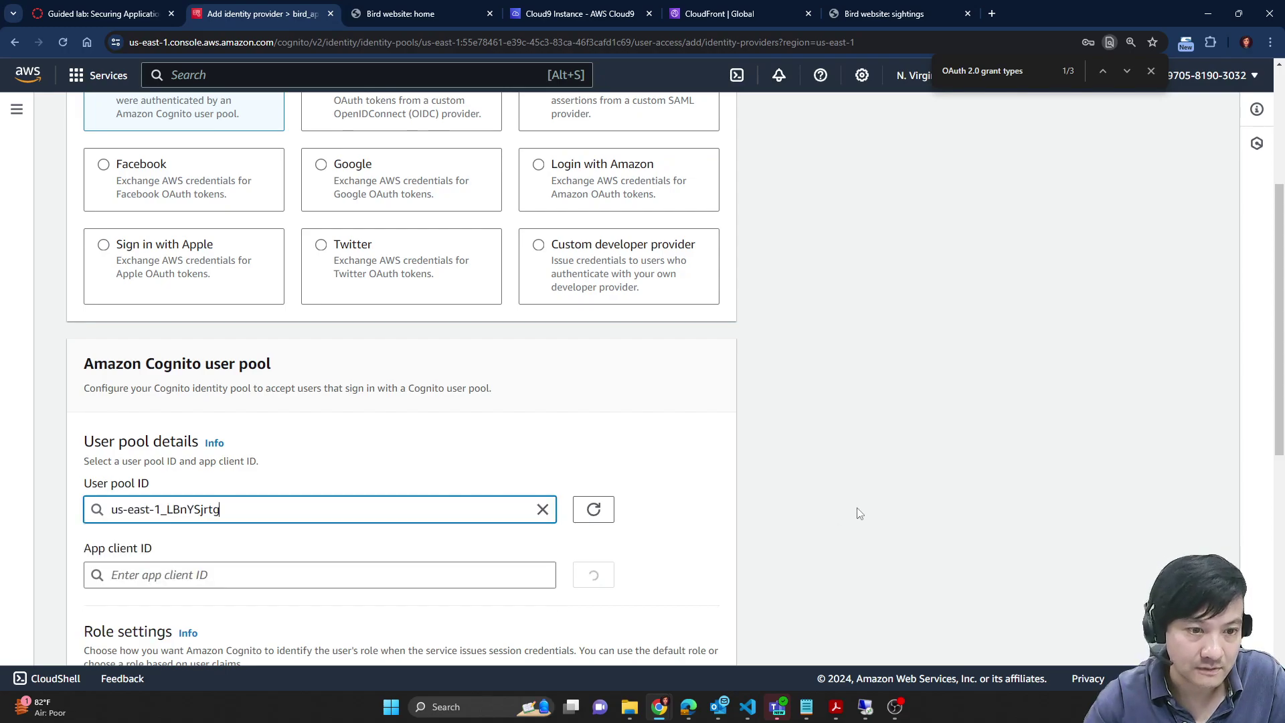
scroll(843, 504, "down", 1)
scroll(804, 499, "down", 1)
Step: Set bird_app_client as the provider's app client, copying the name from the instructions
key("ctrl+shift+Tab")
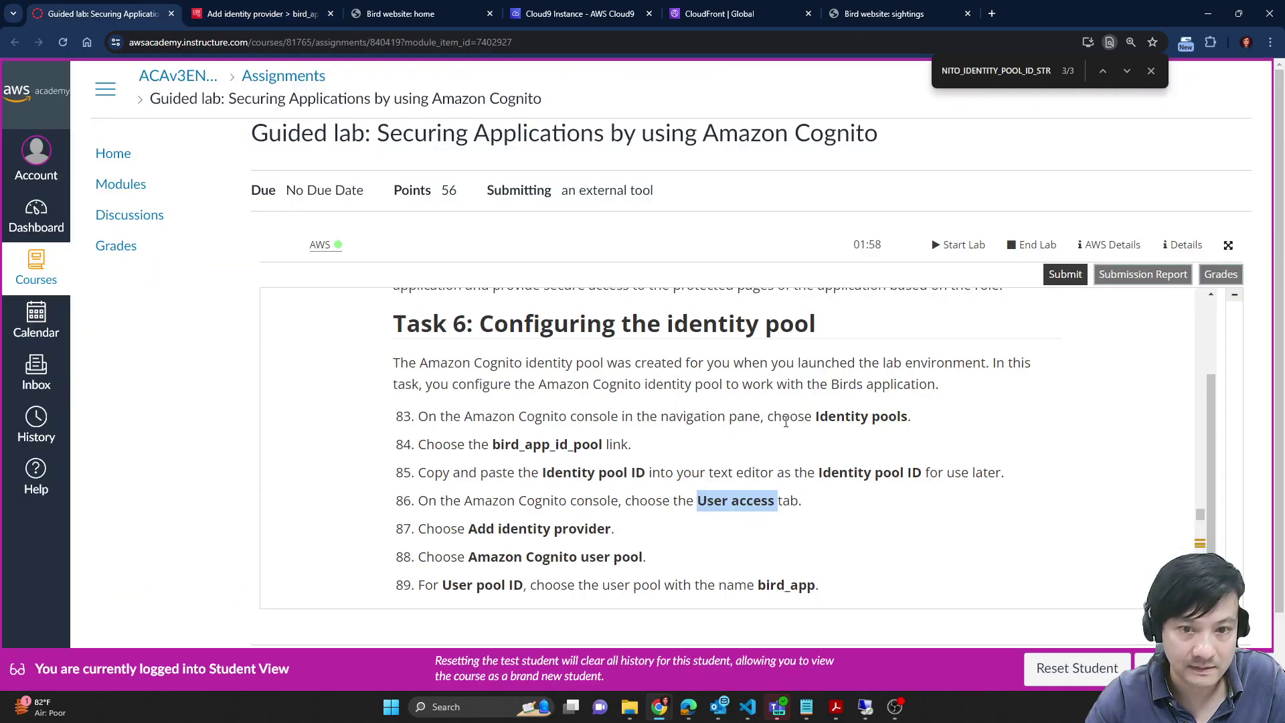
scroll(708, 471, "down", 1)
scroll(707, 470, "down", 1)
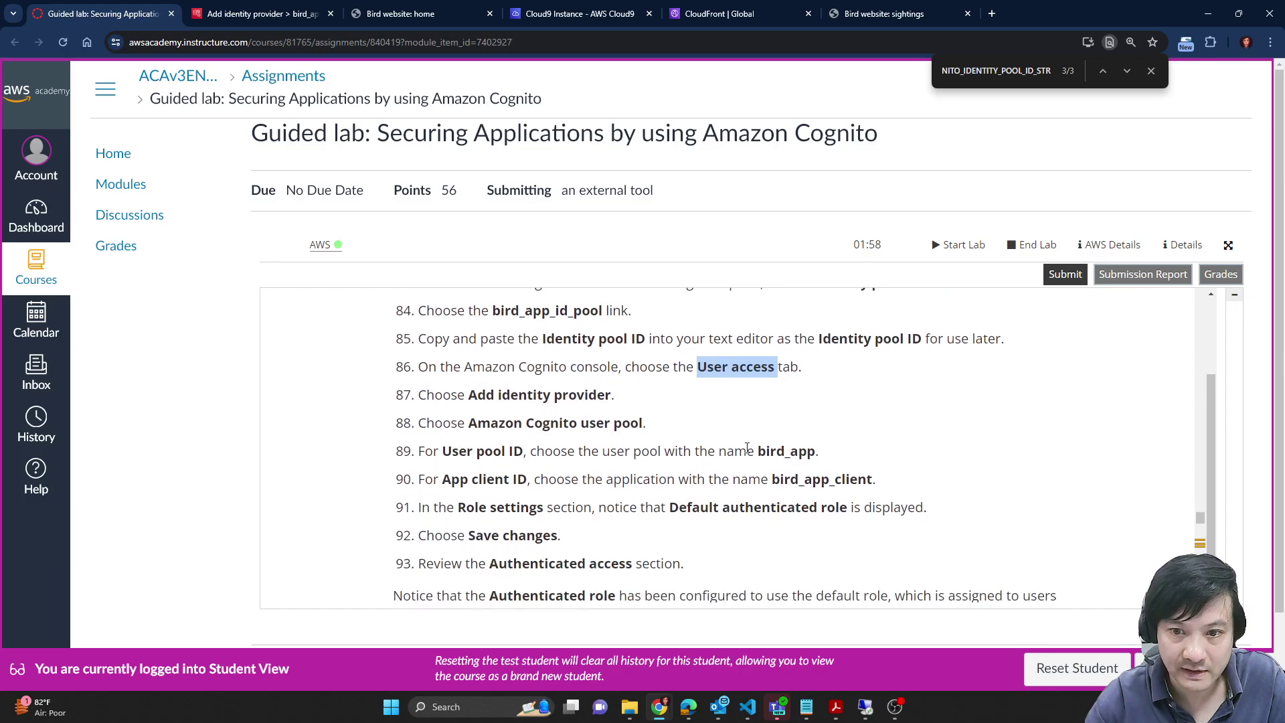
double_click(786, 452)
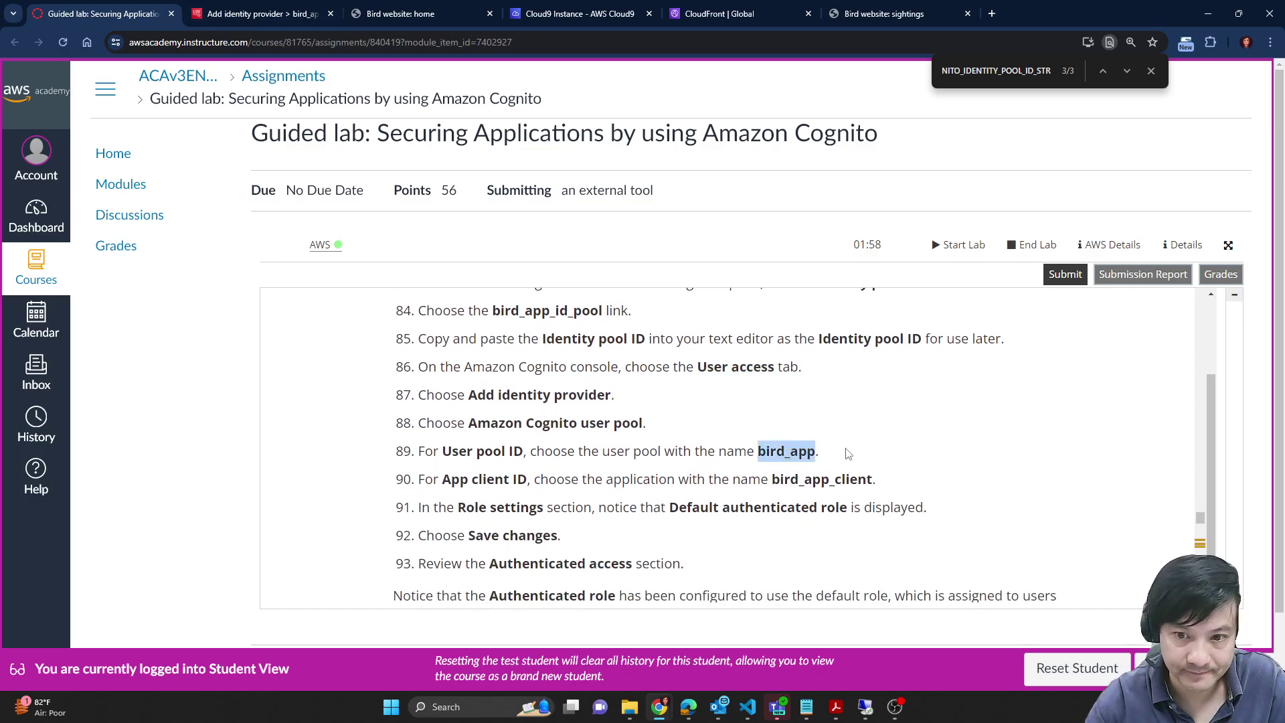
double_click(822, 480)
key("ctrl+c")
left_click(288, 7)
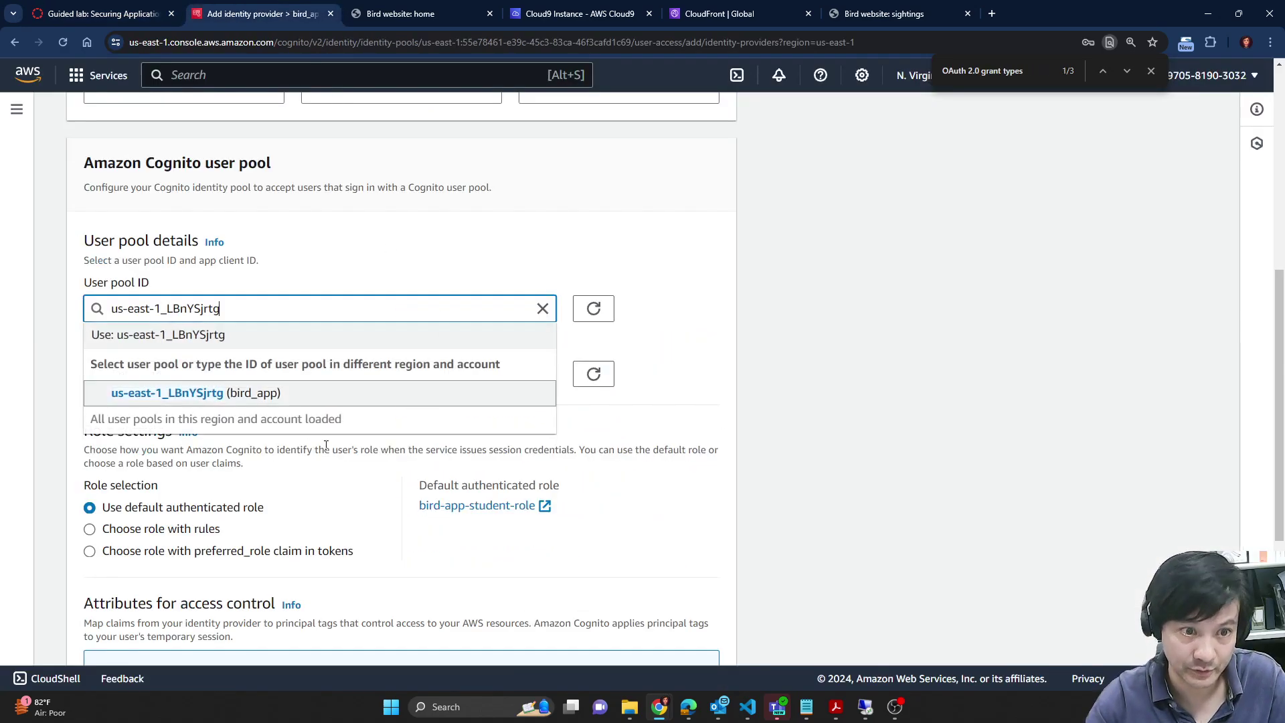
left_click(893, 365)
left_click(191, 372)
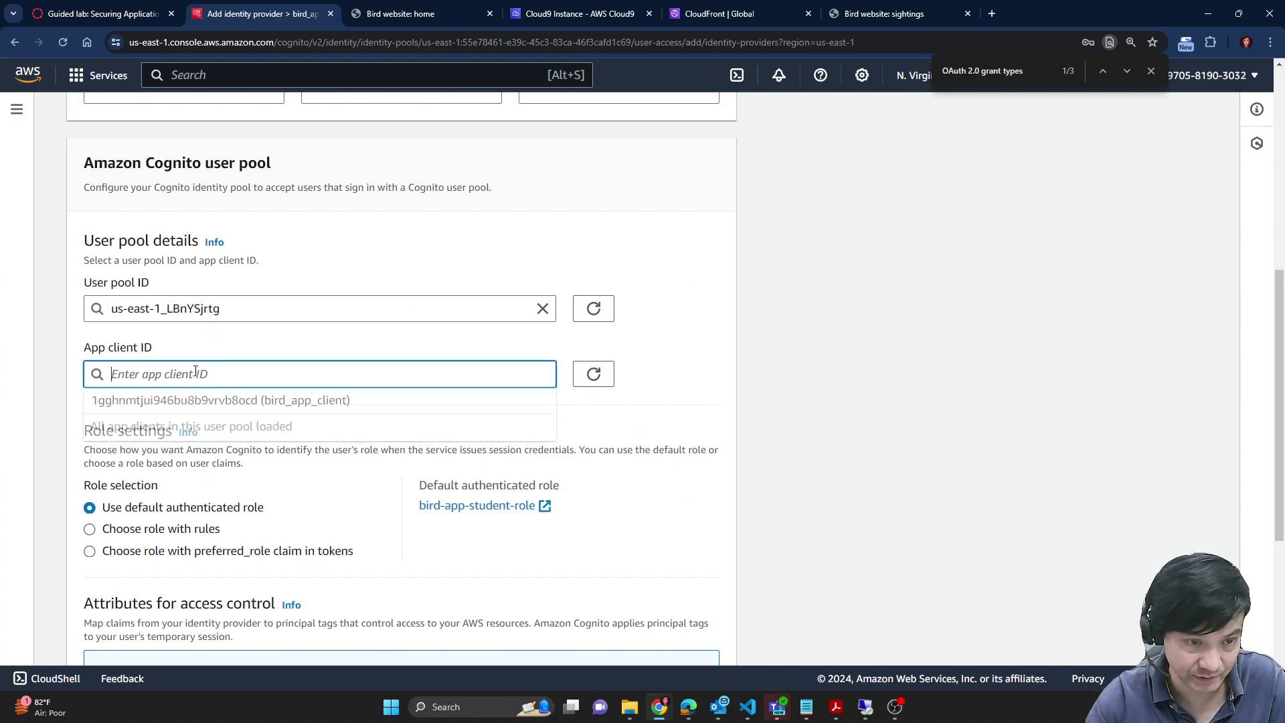
key("ctrl+v")
left_click(847, 390)
scroll(814, 397, "down", 2)
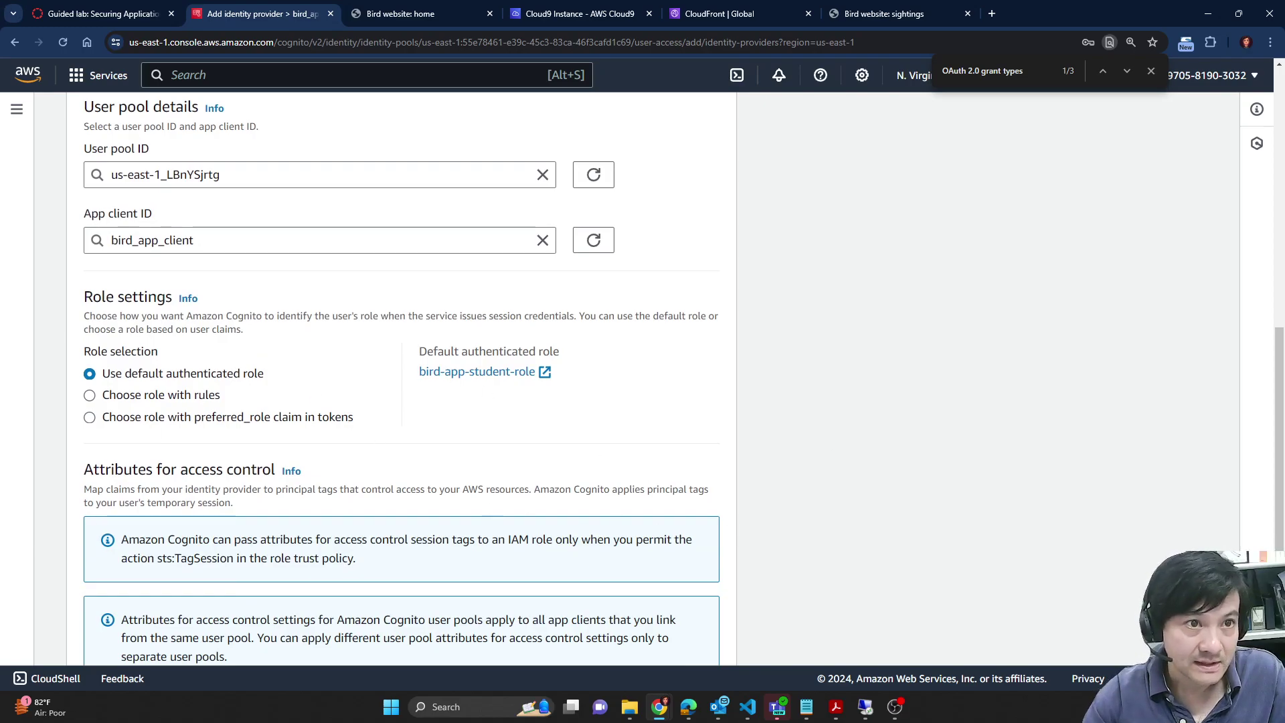
Step: Check the next lab steps and switch claim mapping to default mappings
key("ctrl+shift+Tab")
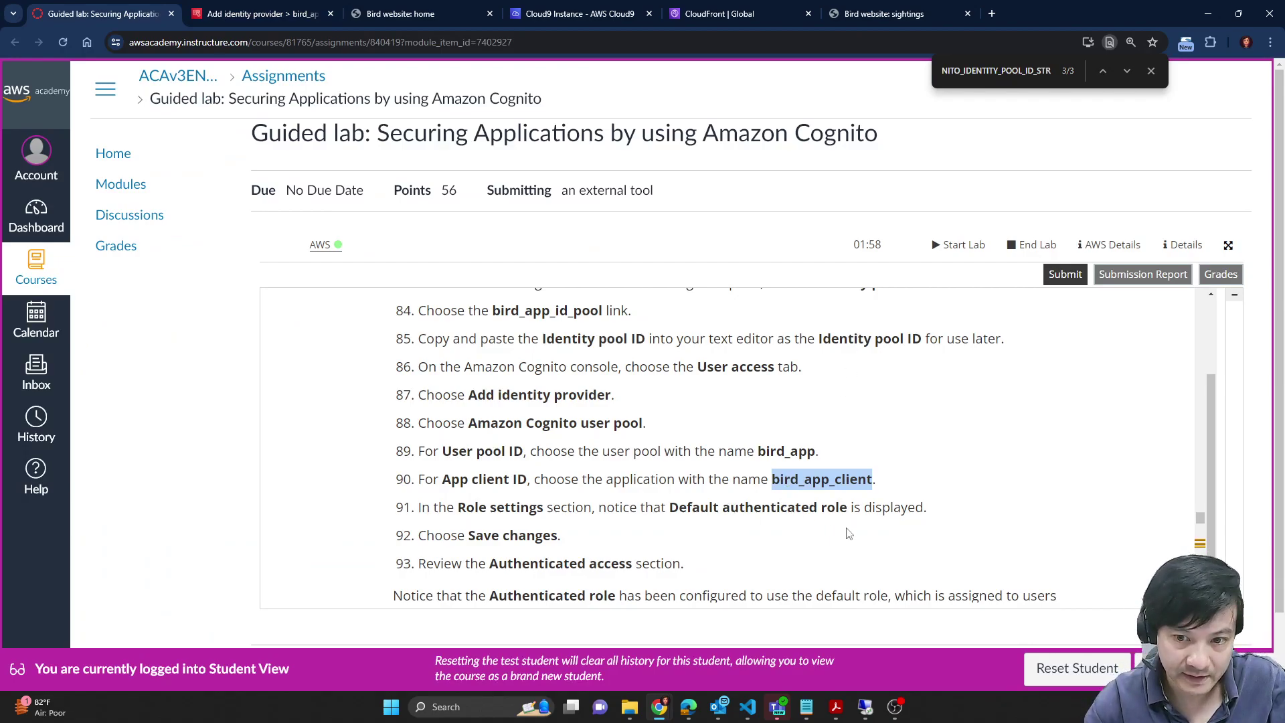
scroll(845, 529, "down", 3)
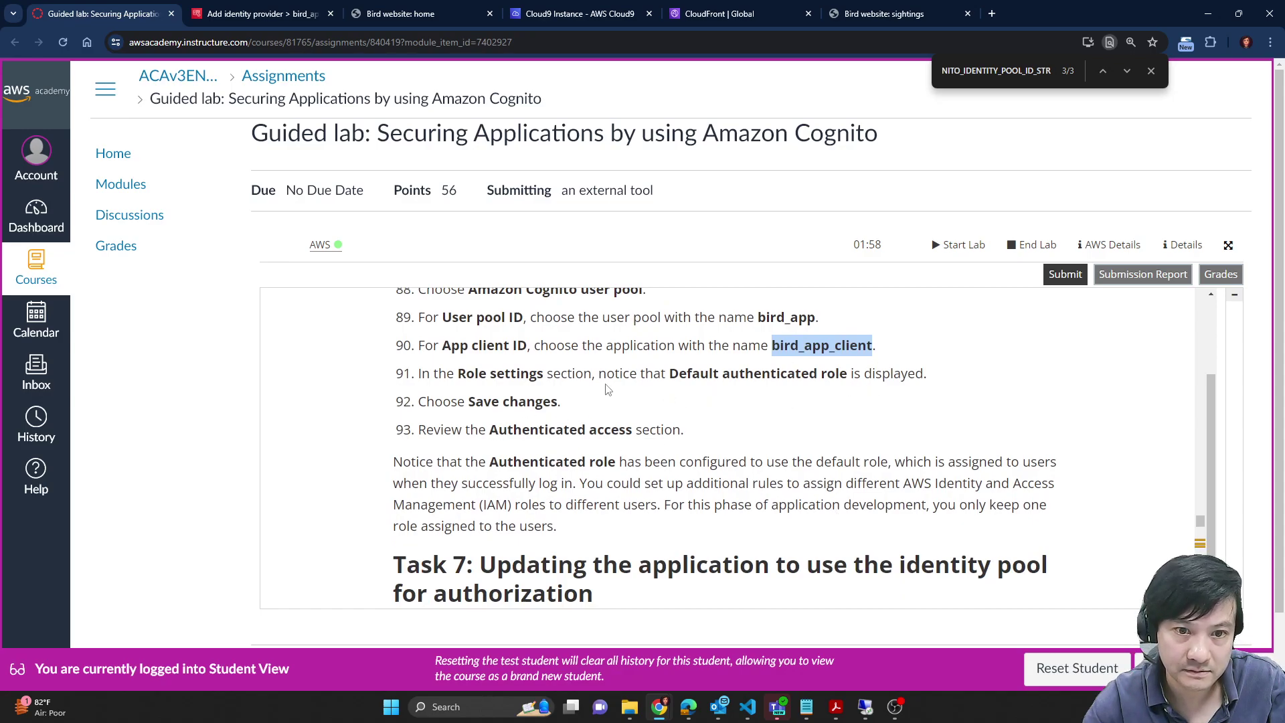
left_click(314, 13)
scroll(699, 388, "down", 1)
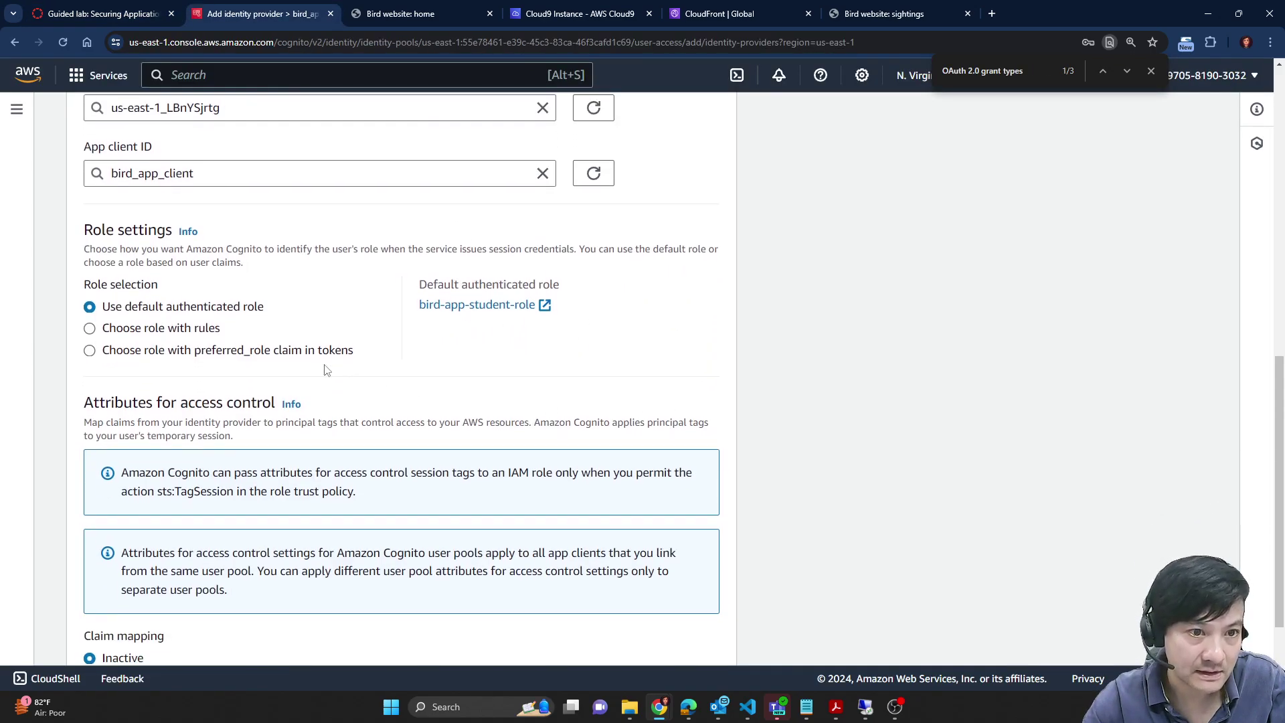
scroll(436, 373, "down", 2)
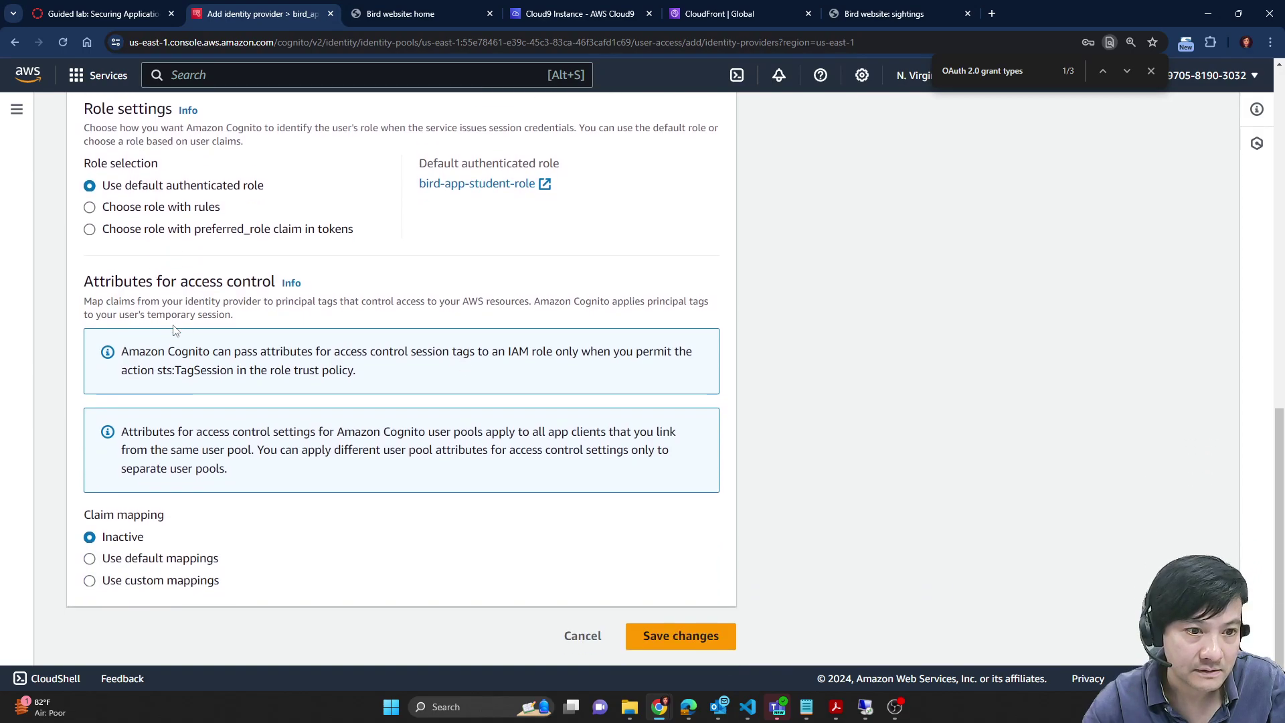
left_click(154, 561)
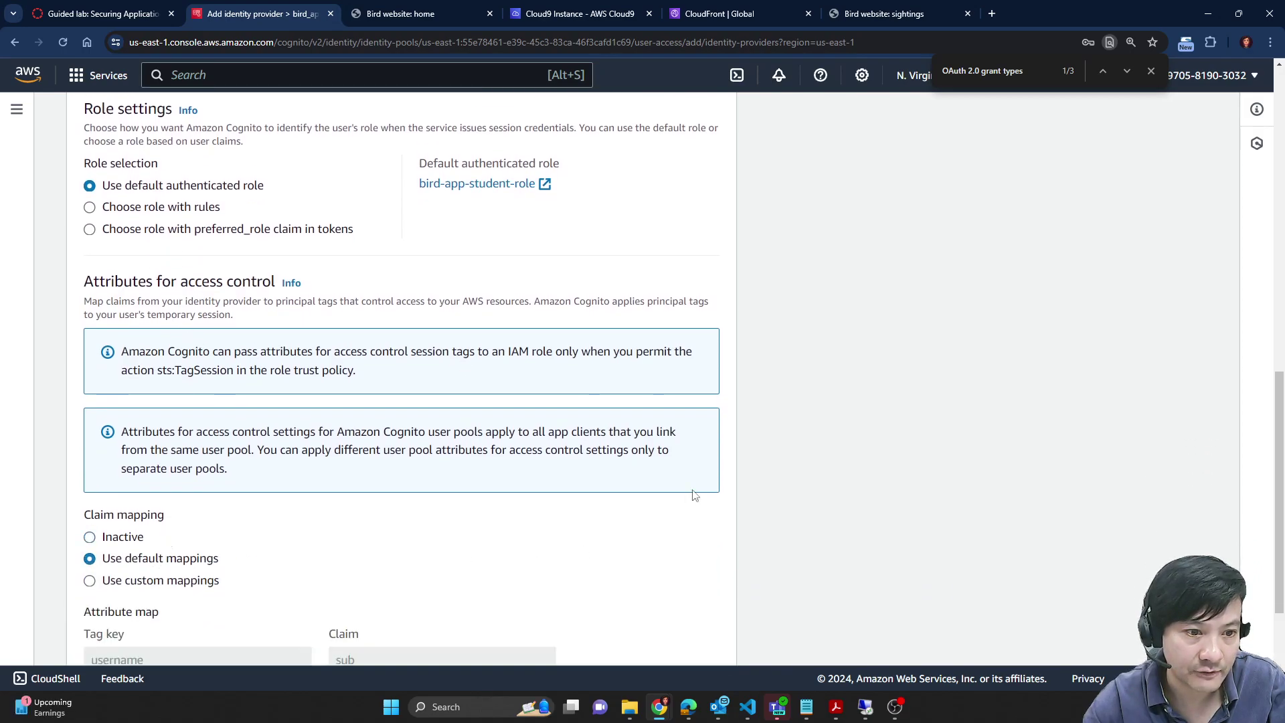
scroll(689, 492, "down", 3)
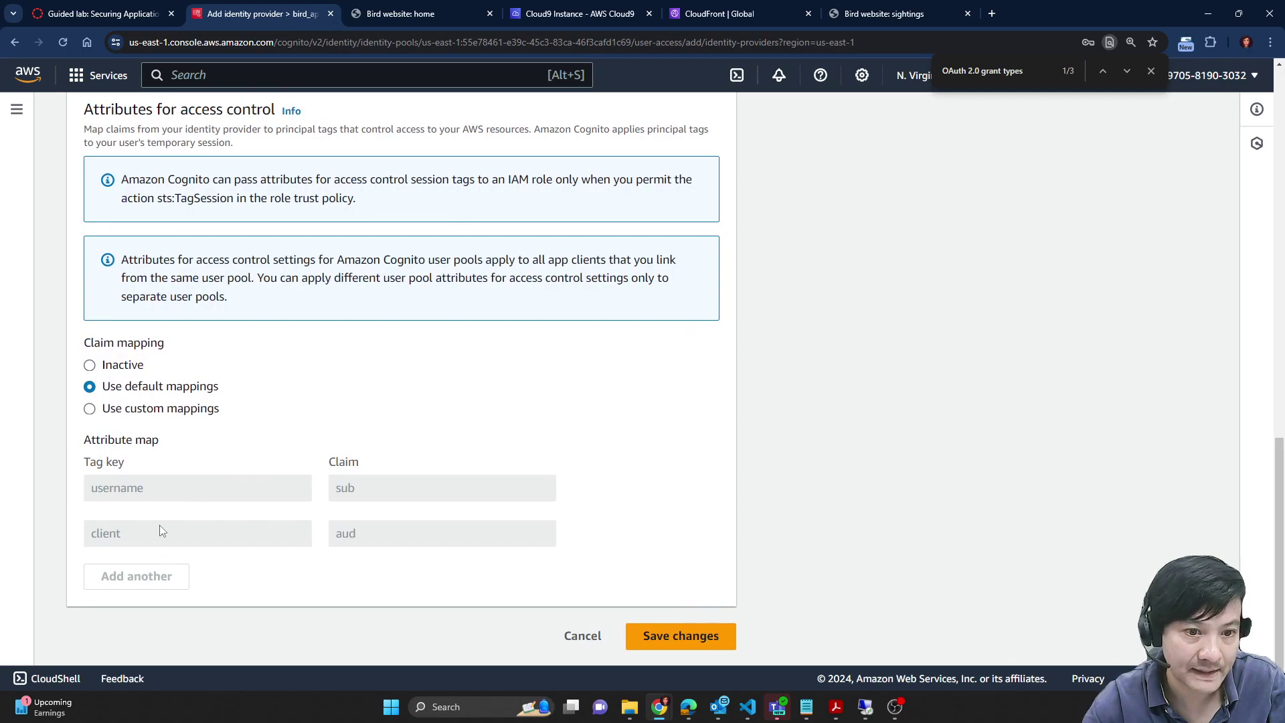
Step: Recheck the instructions and set claim mapping back to Inactive
left_click(100, 14)
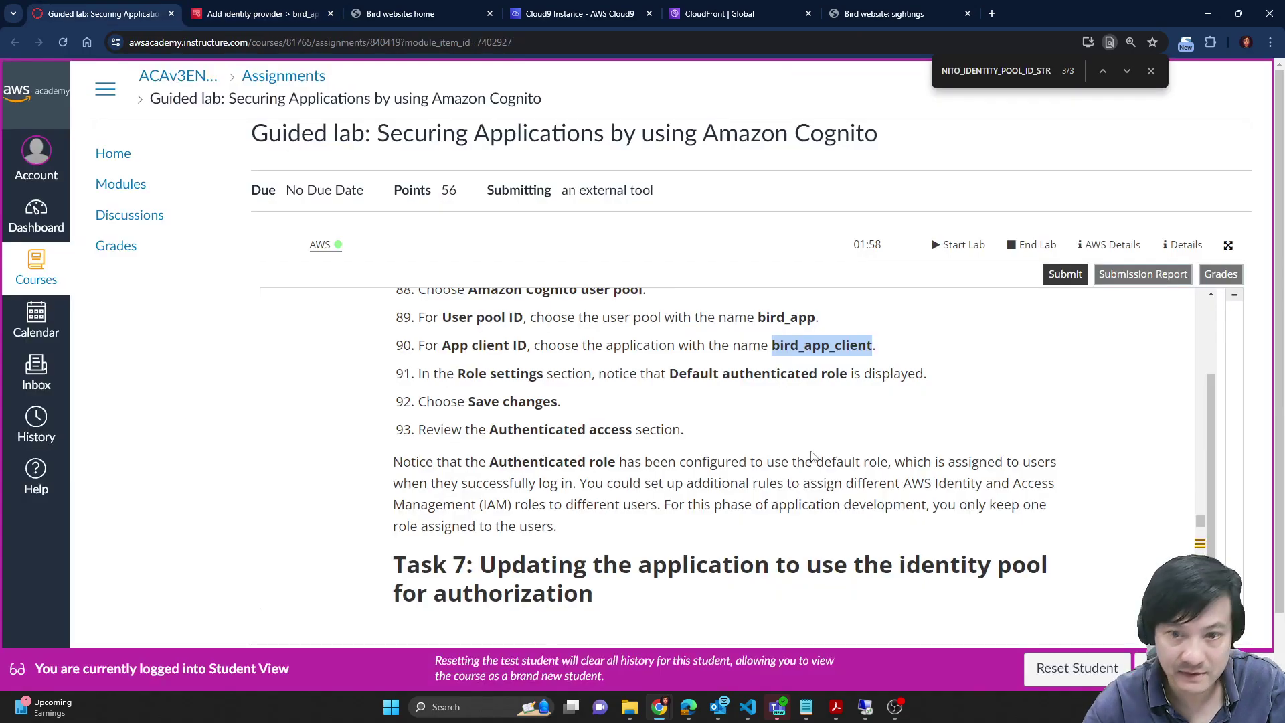
scroll(635, 402, "down", 1)
scroll(635, 402, "up", 1)
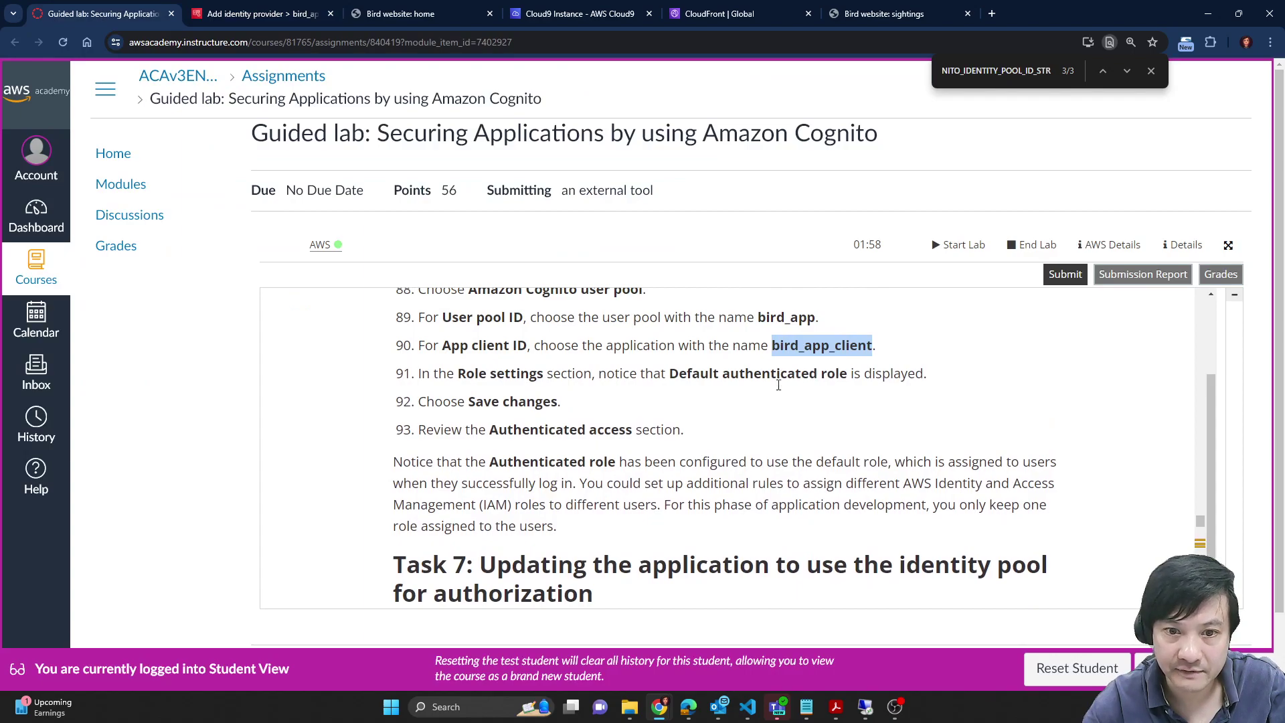
scroll(677, 430, "up", 1)
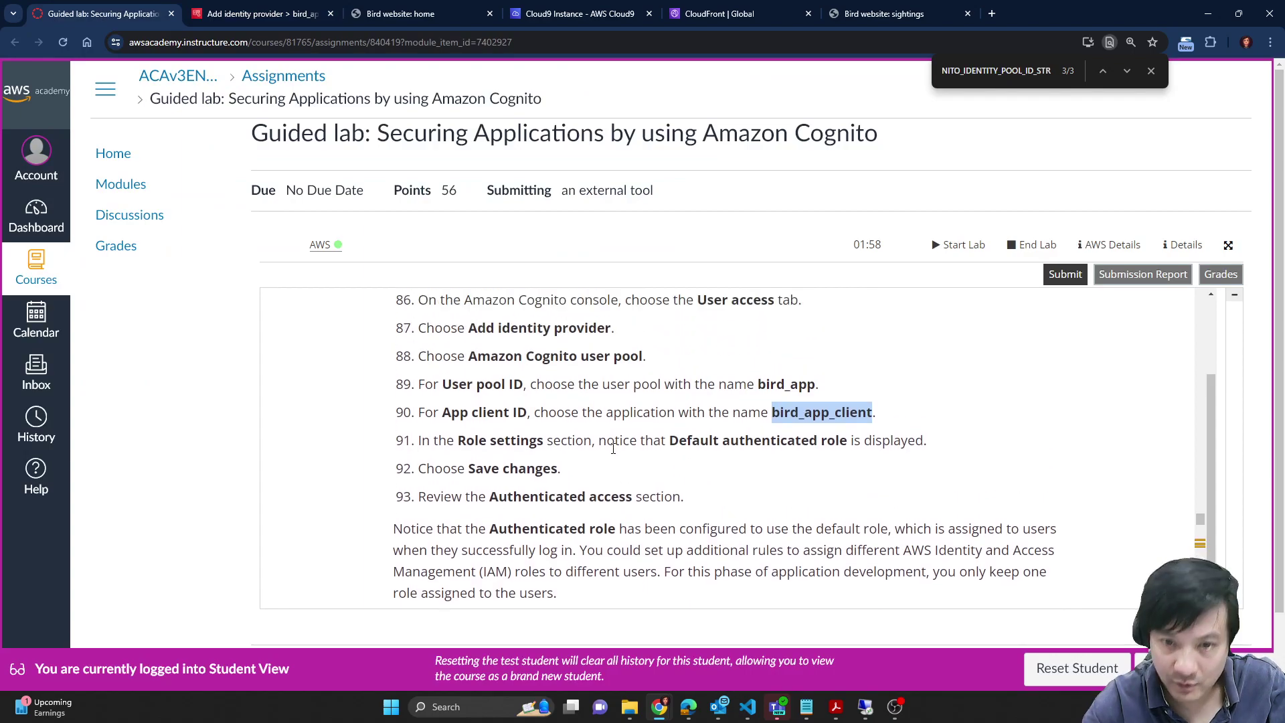
left_click(194, 11)
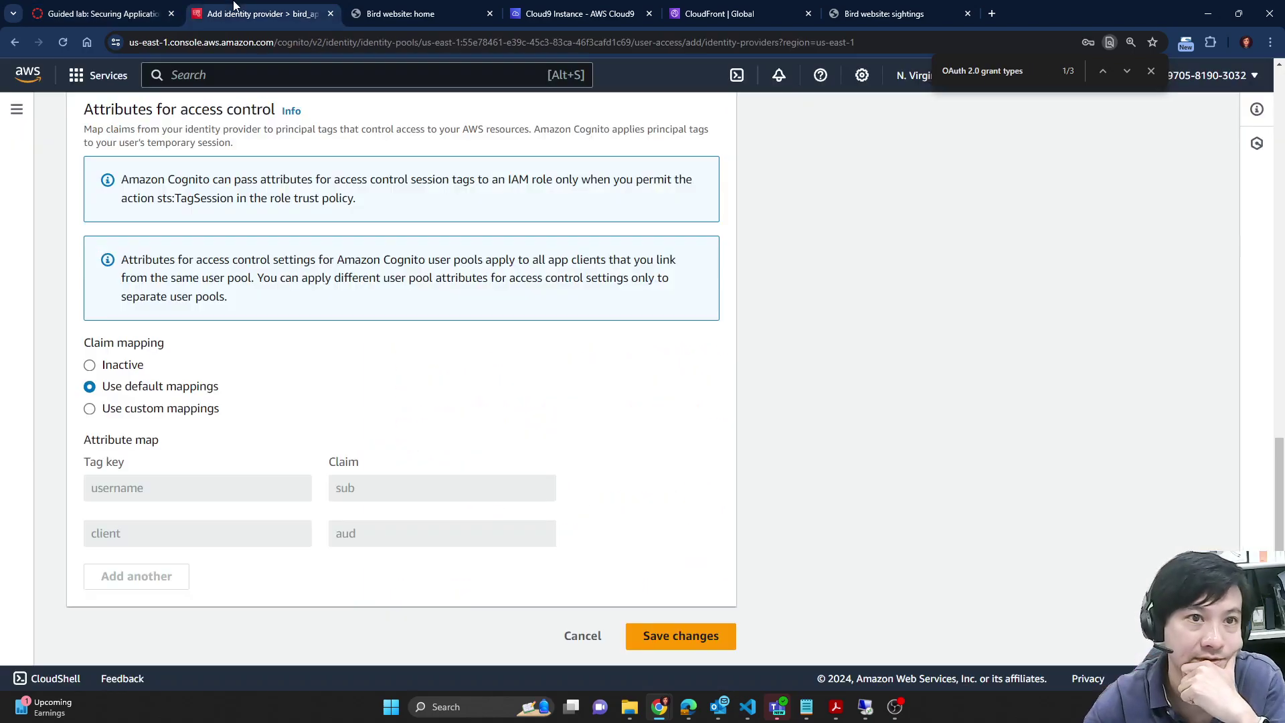
left_click(127, 366)
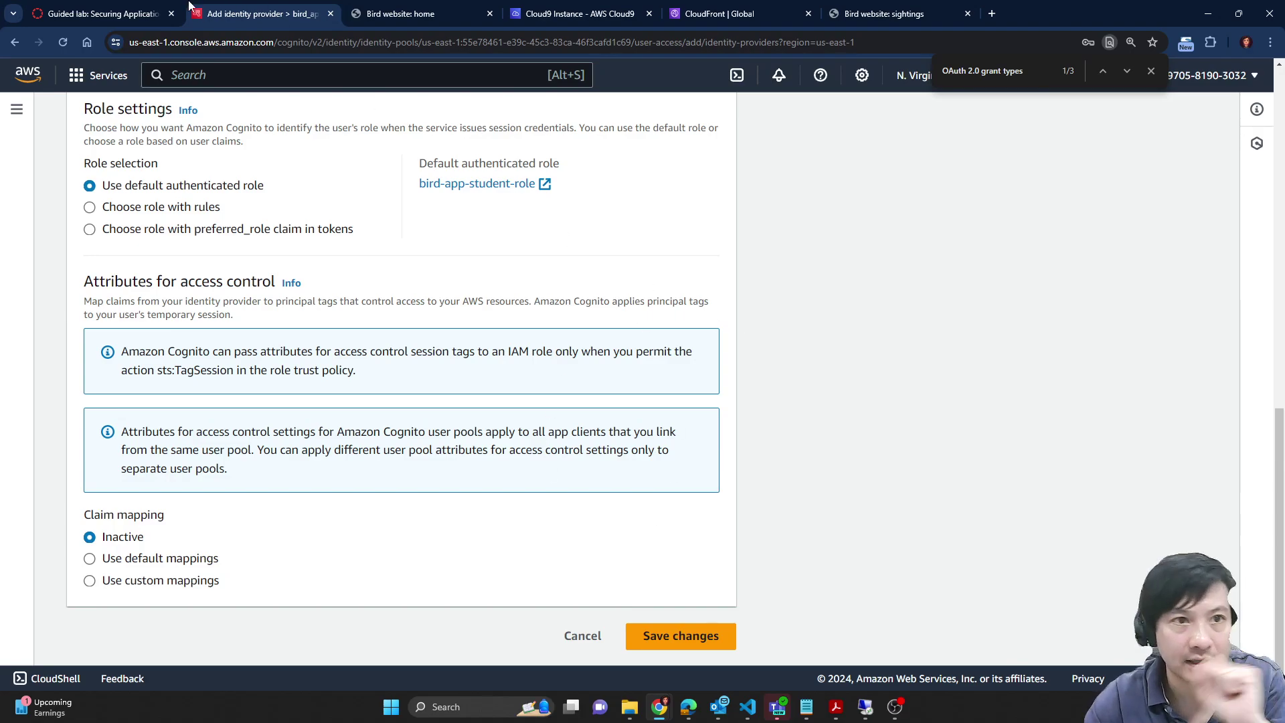
Step: Verify the bird_app and bird_app_client names against the instructions and save the identity provider
left_click(100, 14)
scroll(869, 444, "down", 2)
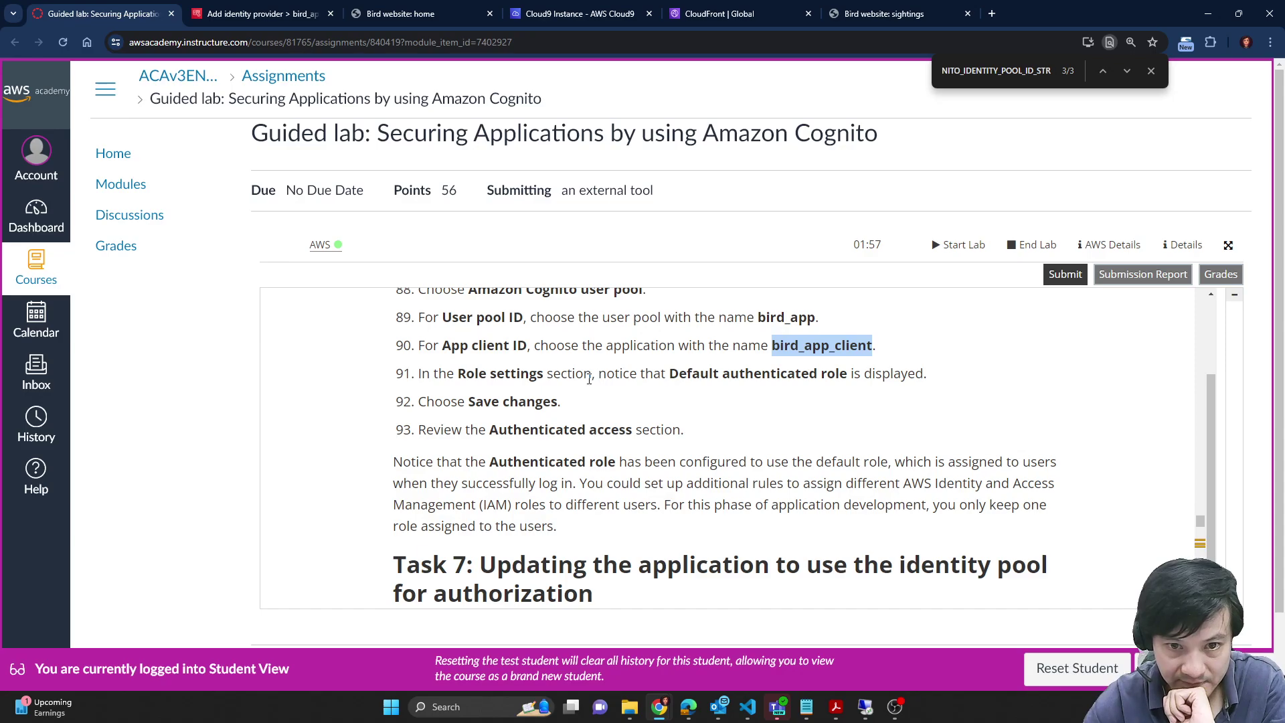
scroll(780, 379, "up", 1)
double_click(789, 383)
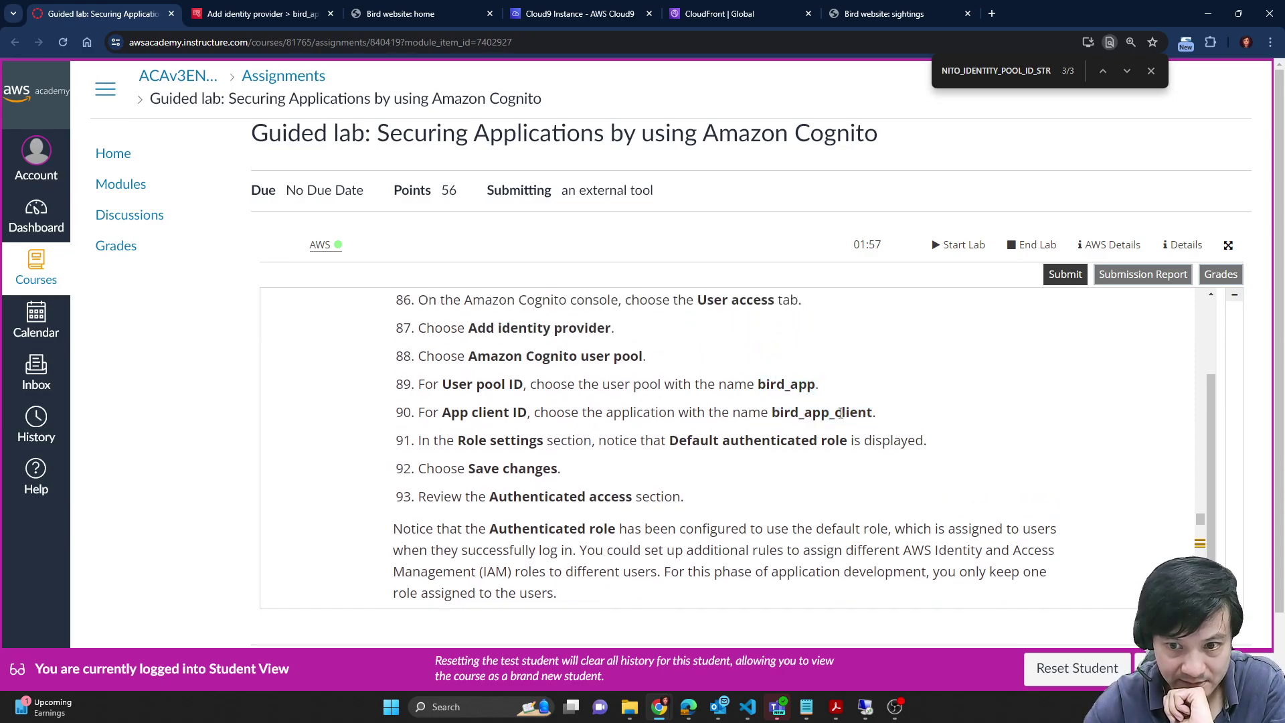
double_click(838, 415)
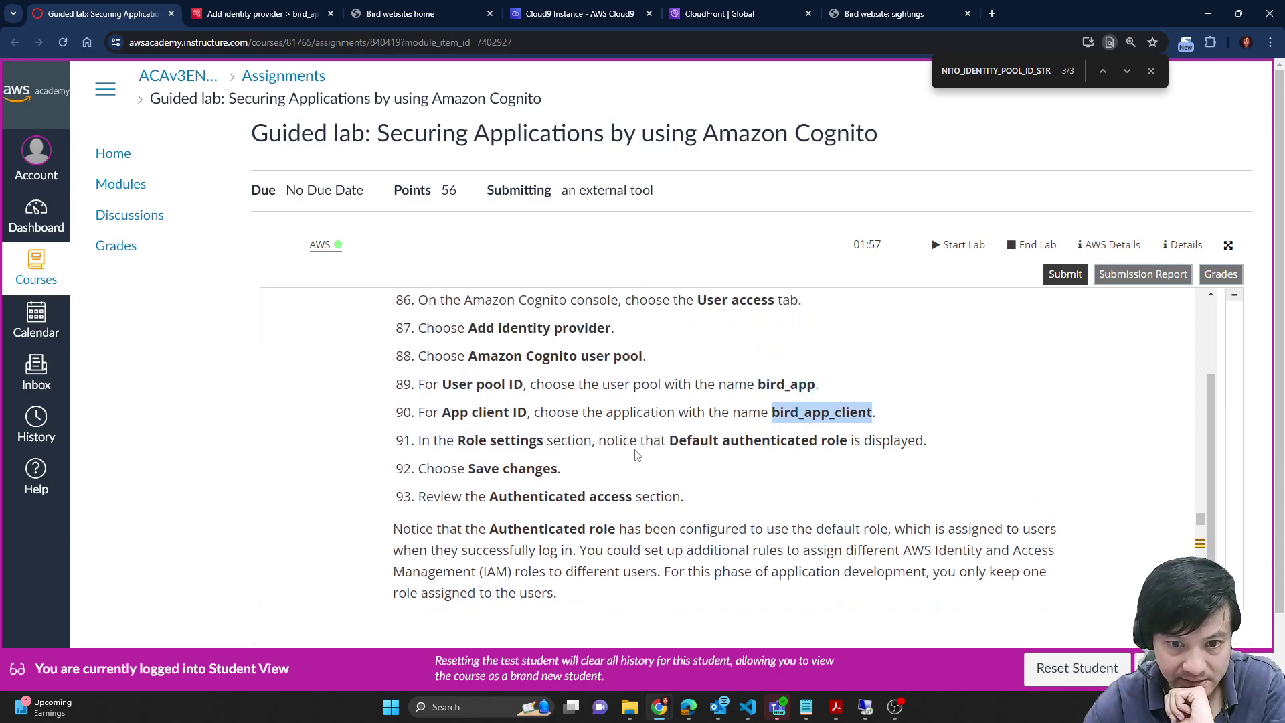
left_click(288, 12)
left_click(711, 639)
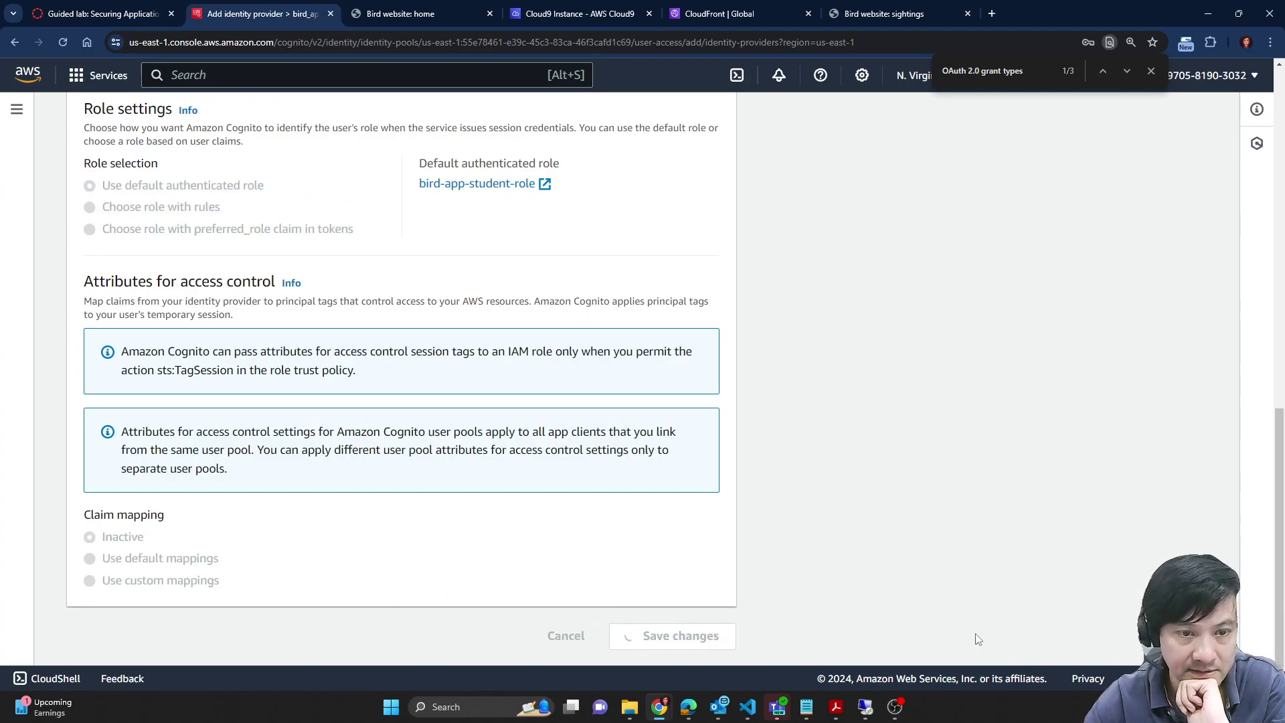
Step: Read lab steps 96–101 on updating auth.js
scroll(789, 473, "down", 7)
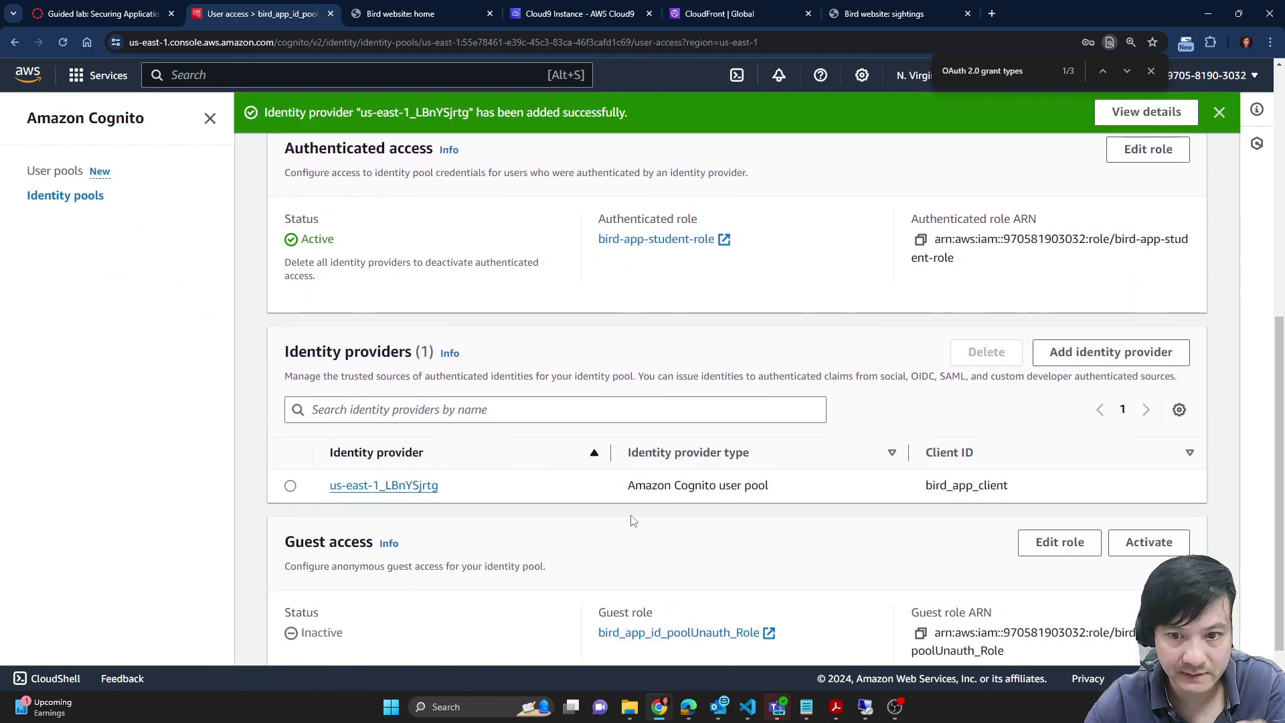
left_click(161, 11)
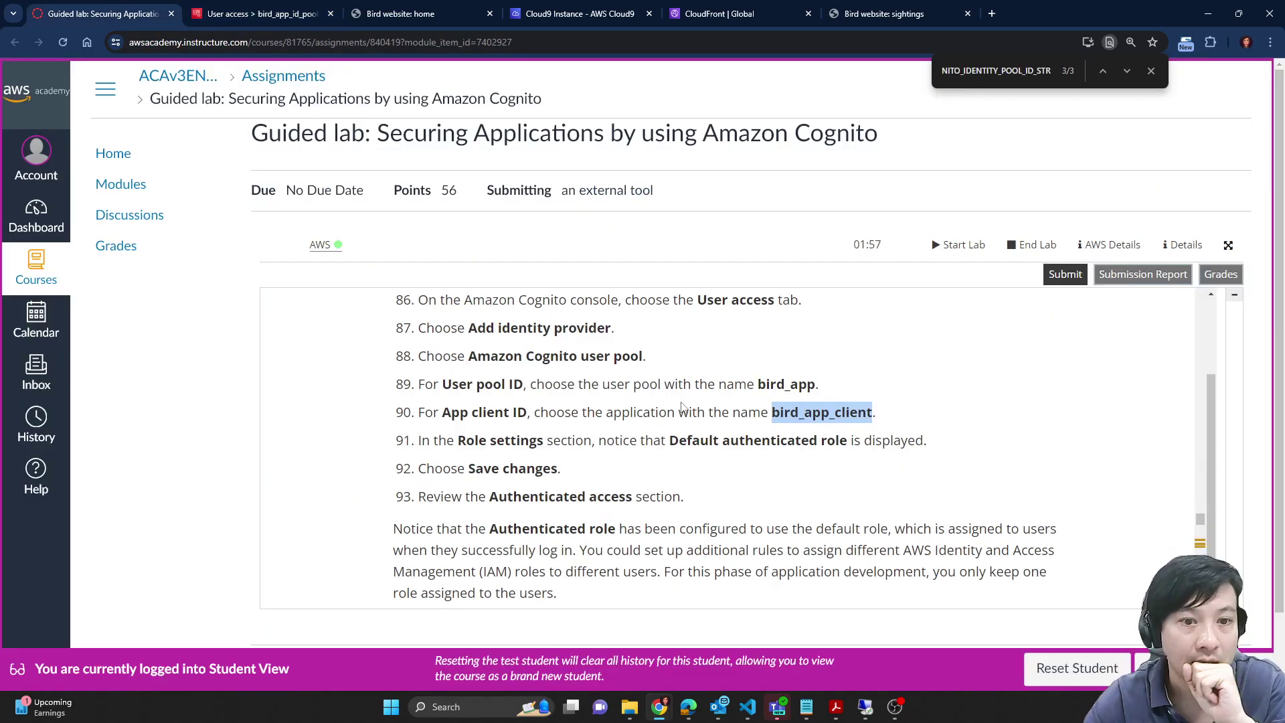
scroll(637, 419, "down", 1)
scroll(637, 419, "down", 1)
scroll(637, 419, "down", 2)
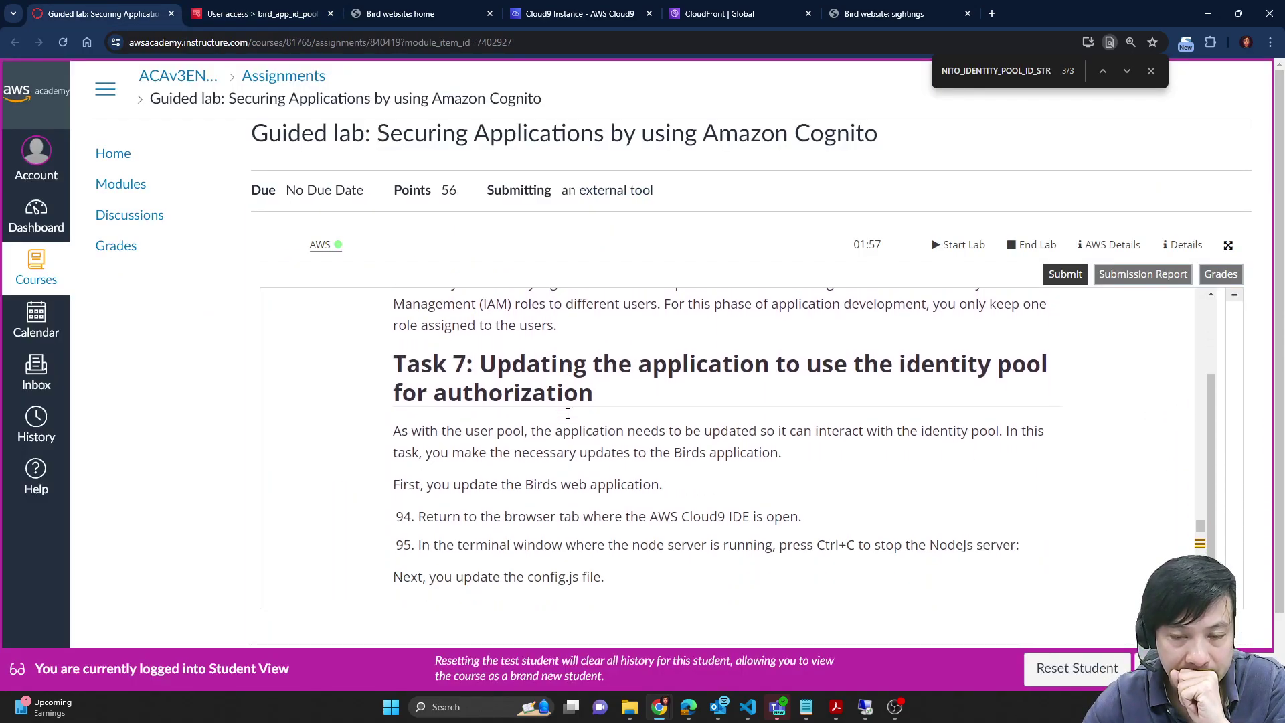
scroll(707, 458, "down", 3)
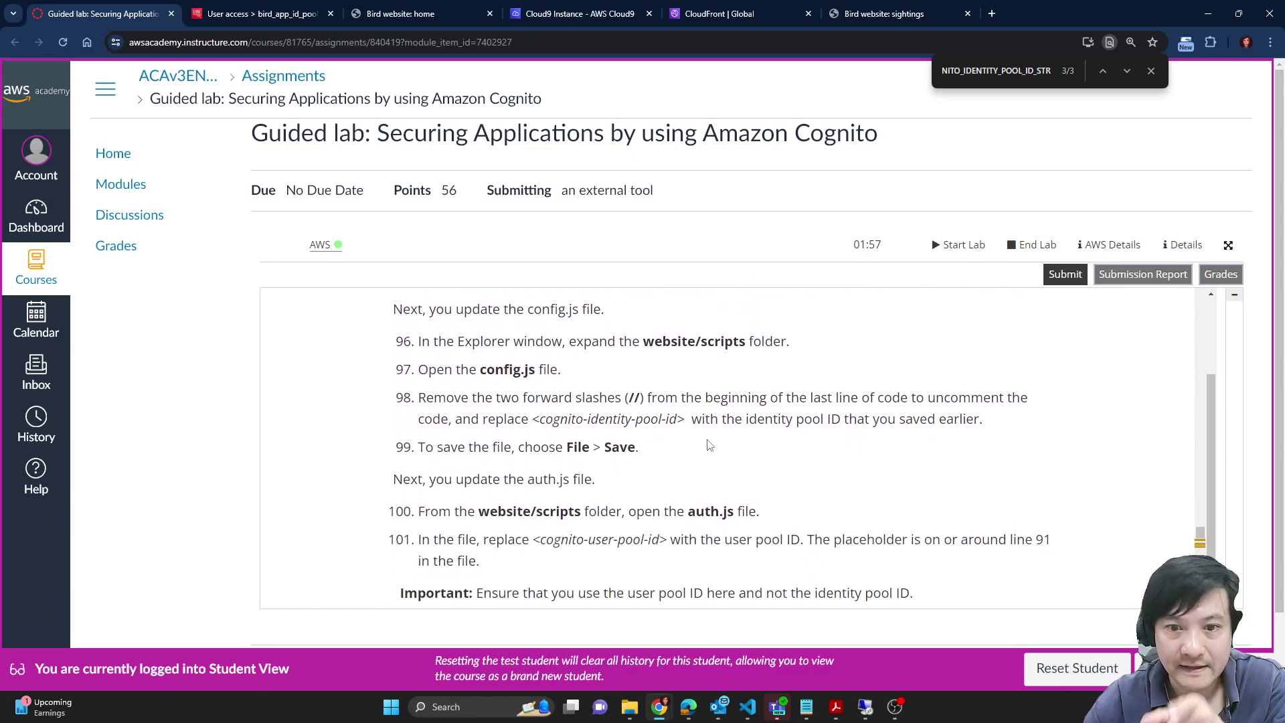
scroll(683, 447, "down", 1)
scroll(576, 356, "down", 1)
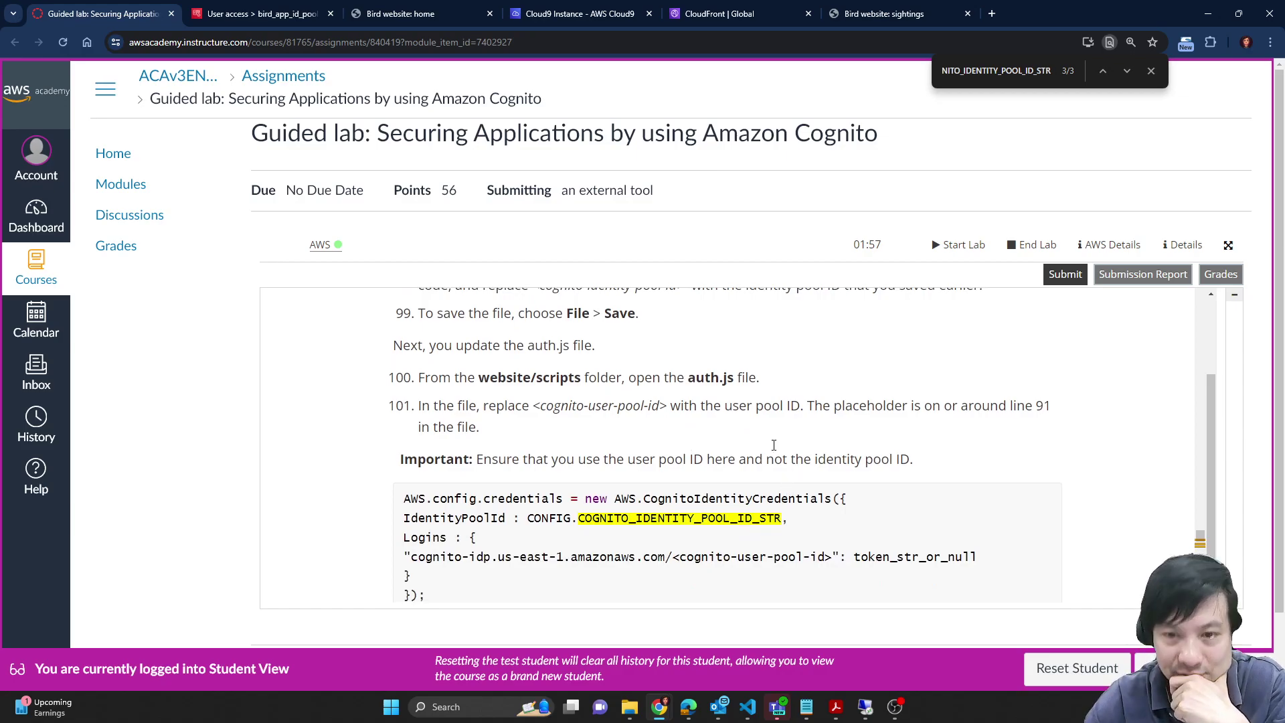
scroll(774, 445, "up", 1)
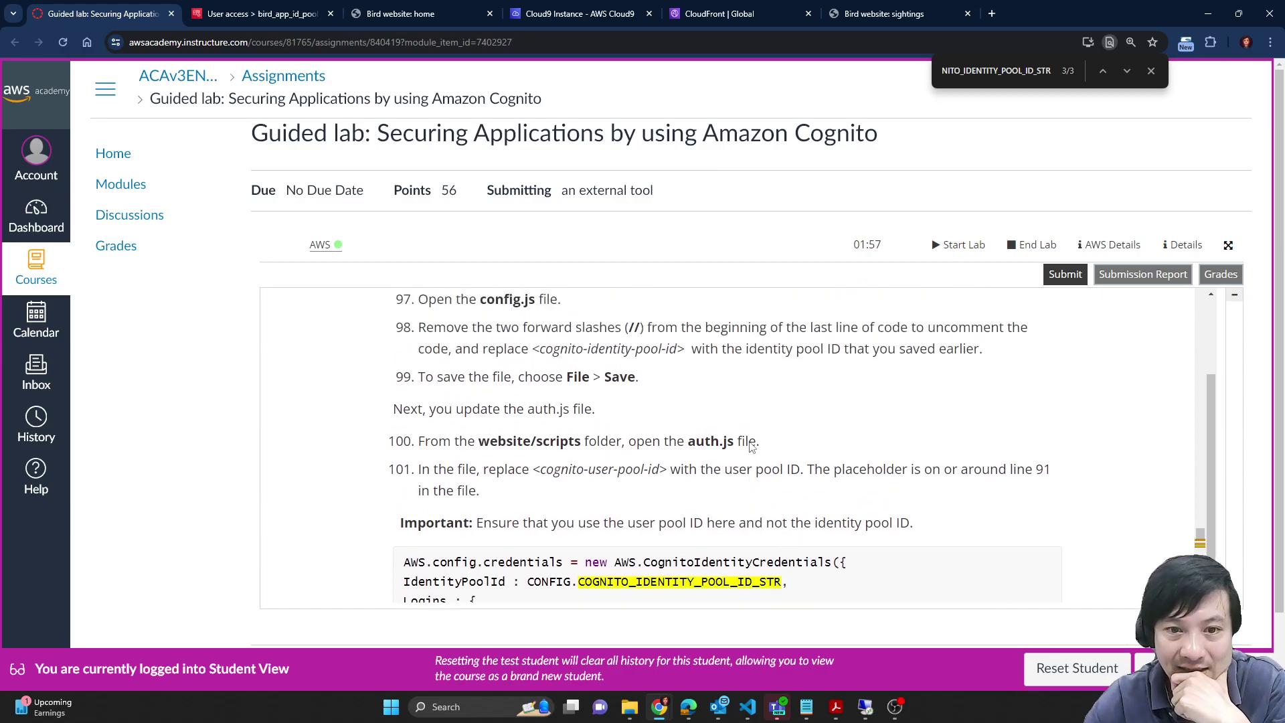
Step: Note the website/scripts folder path from step 96 and return to the Cloud9 IDE
double_click(563, 445)
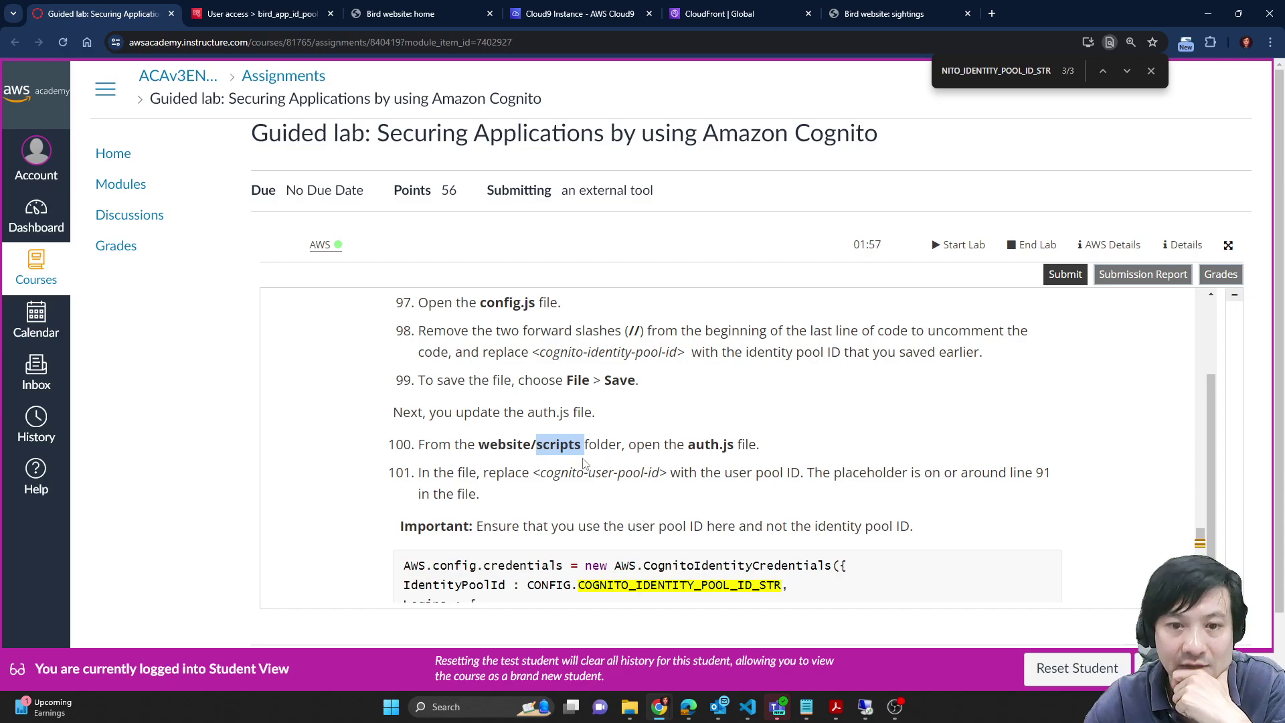
scroll(680, 512, "up", 1)
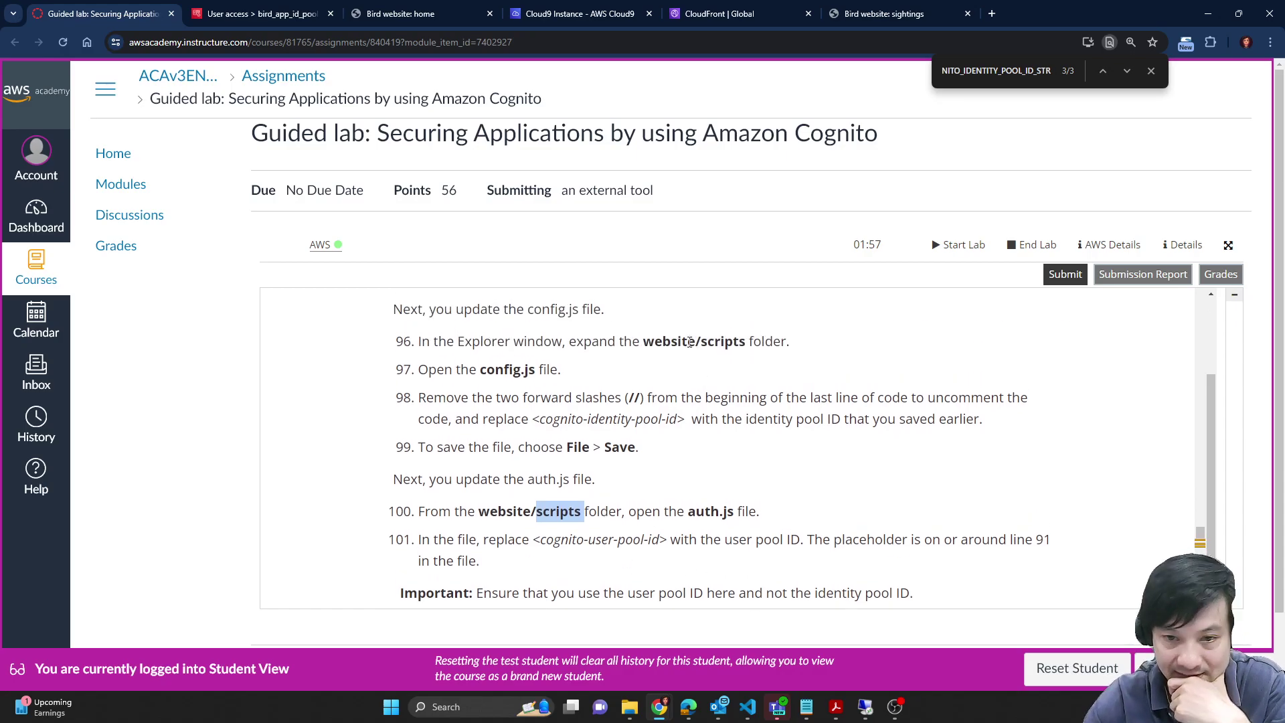
left_click_drag(644, 342, 745, 342)
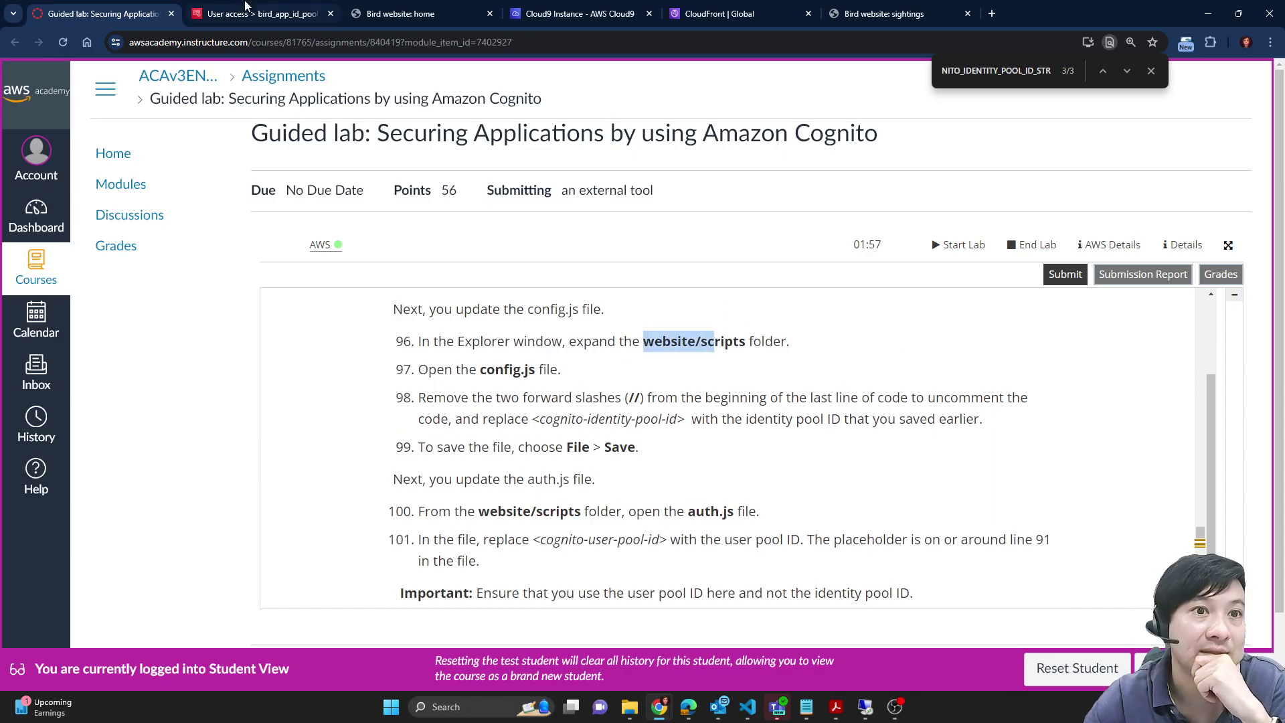
left_click(245, 5)
left_click(575, 14)
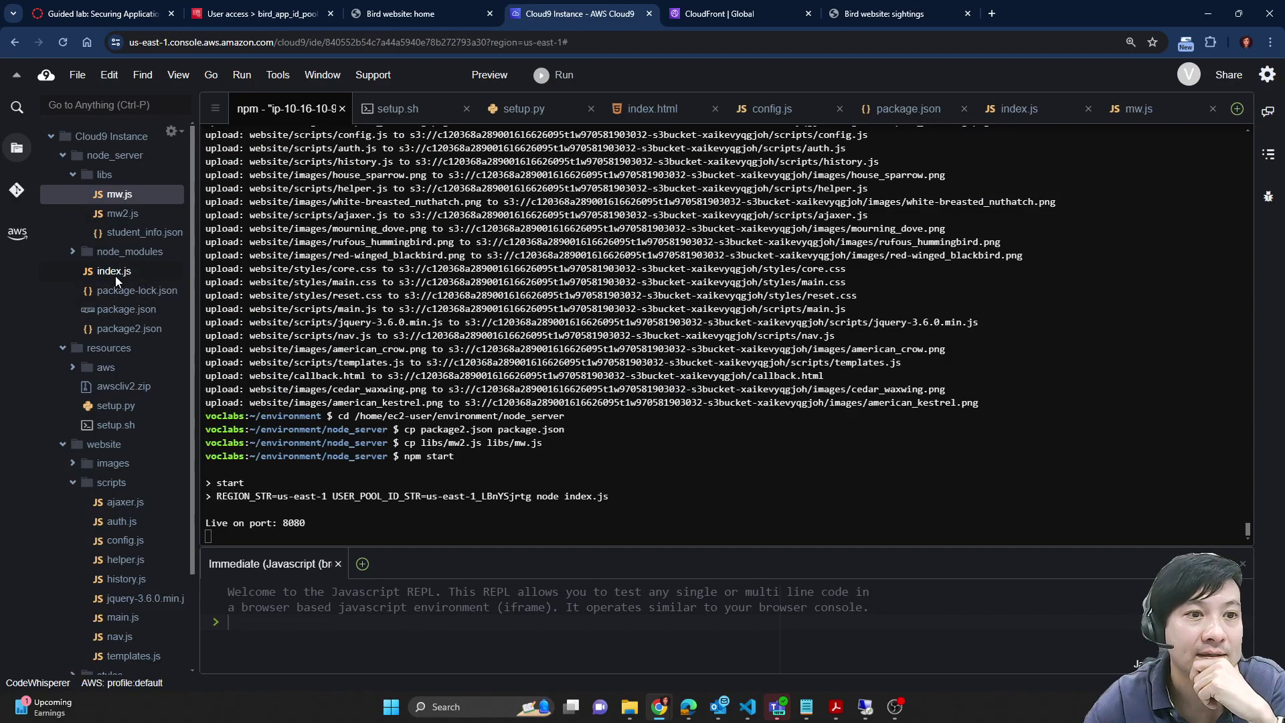
Step: Open config.js and read the lab's steps about the identity pool ID setting
scroll(105, 288, "down", 3)
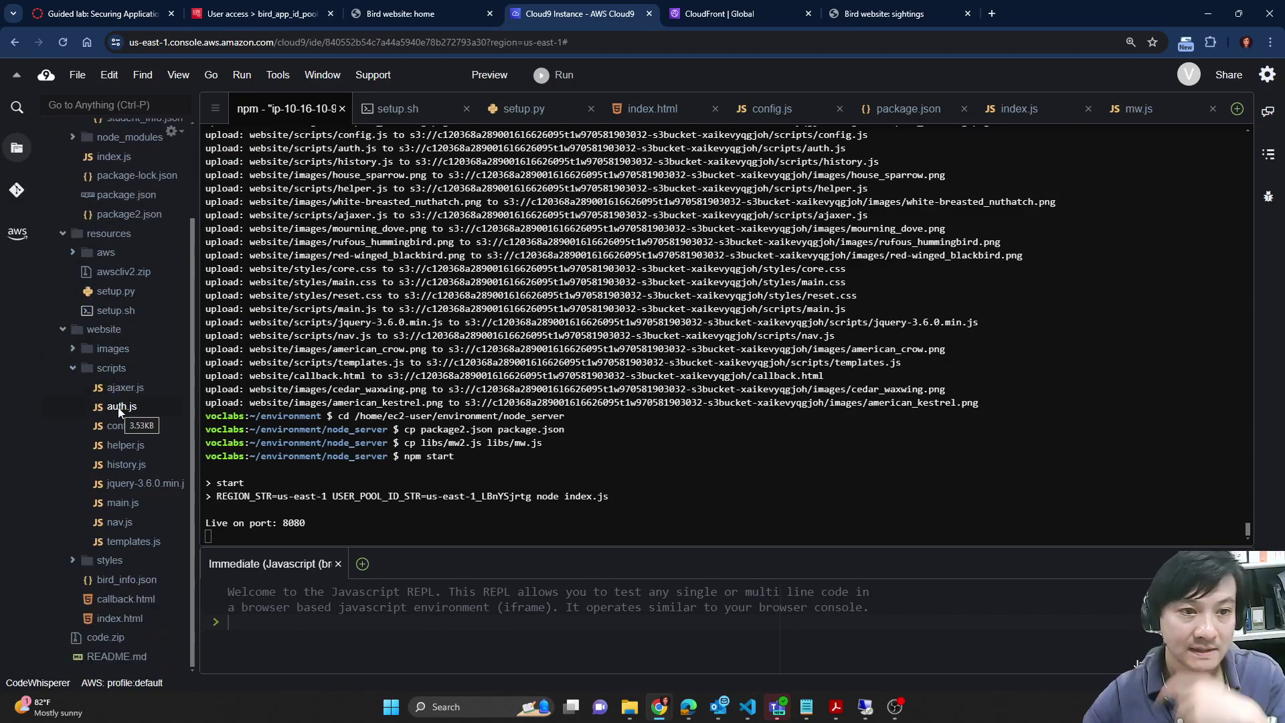
double_click(131, 429)
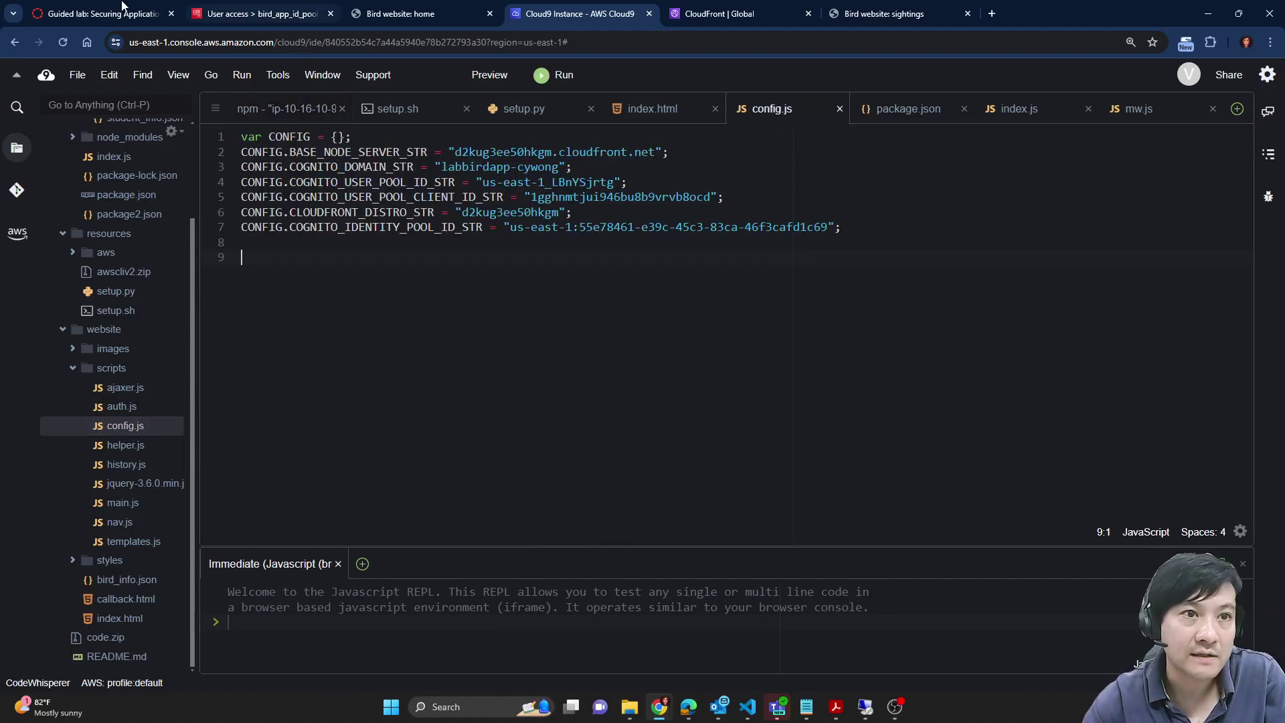
left_click(101, 13)
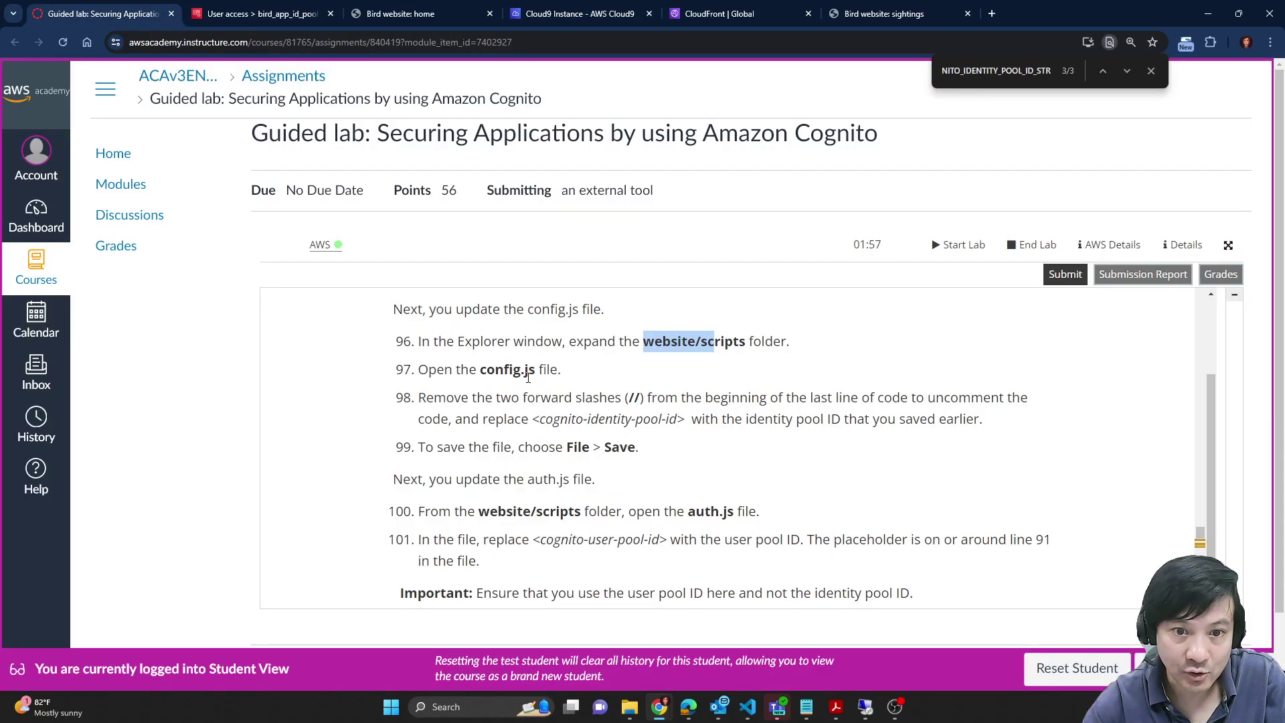
scroll(614, 400, "down", 1)
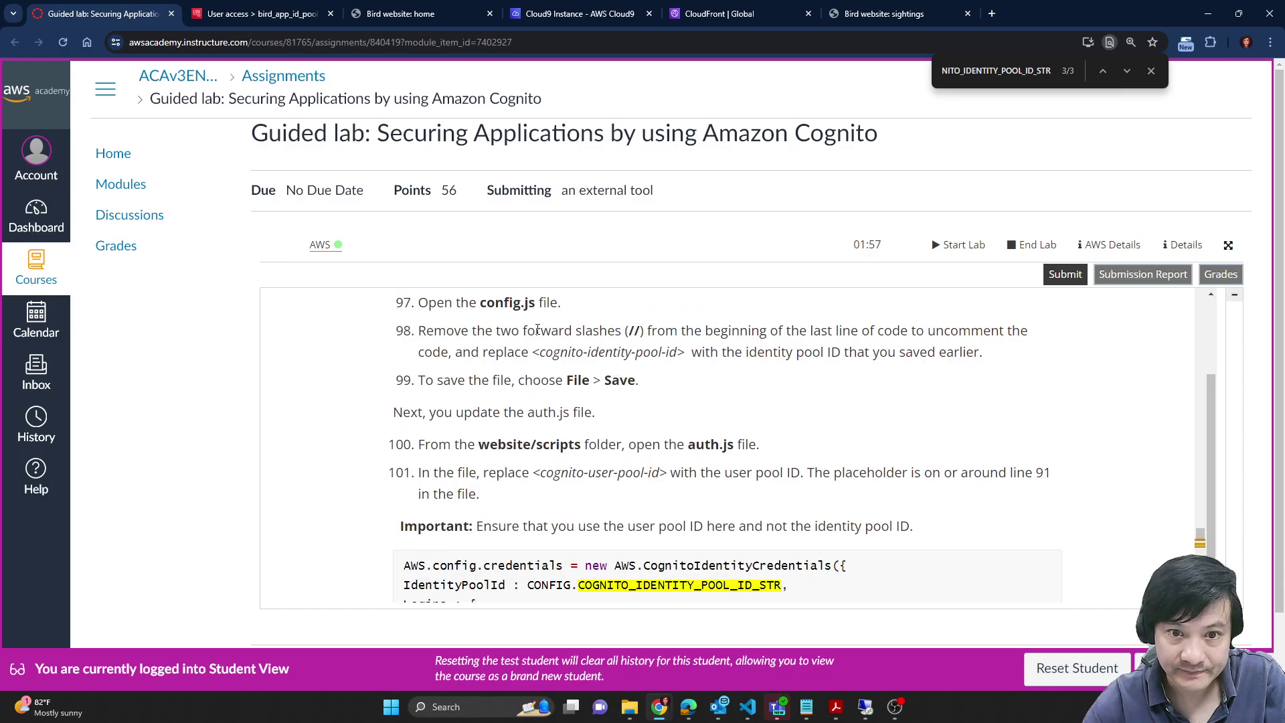
left_click_drag(535, 349, 681, 353)
left_click(681, 353)
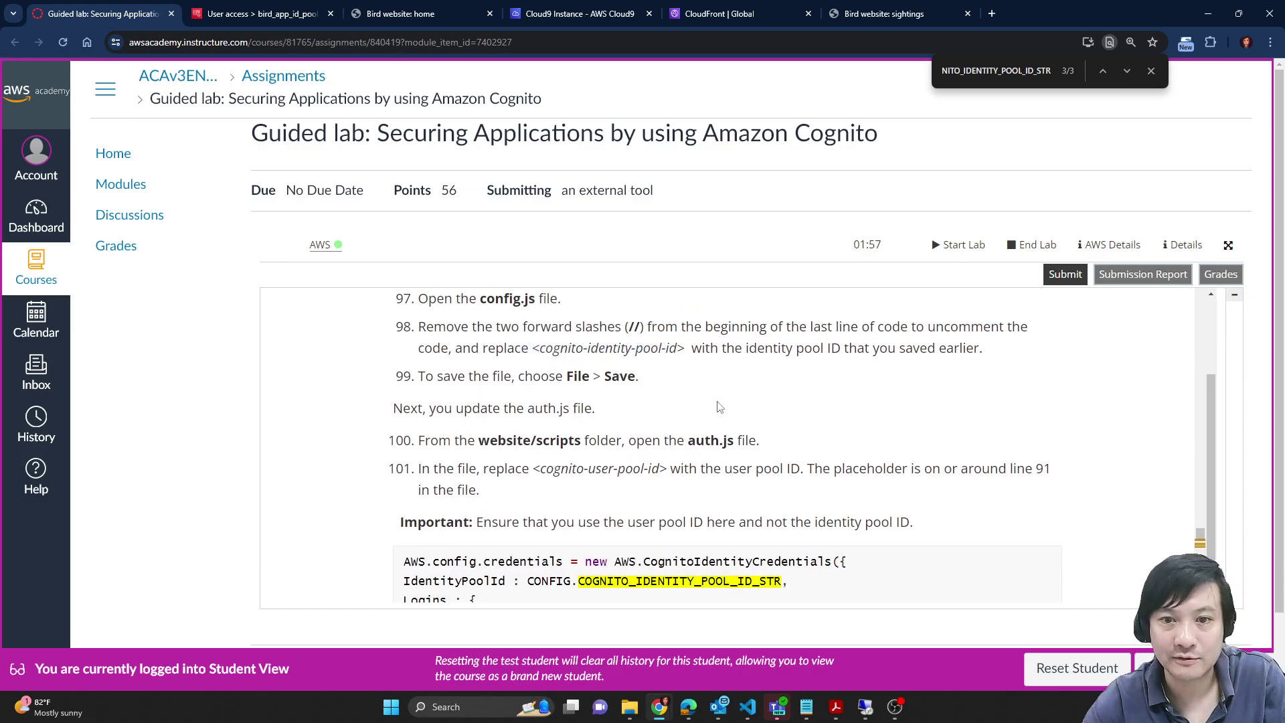
scroll(721, 402, "down", 1)
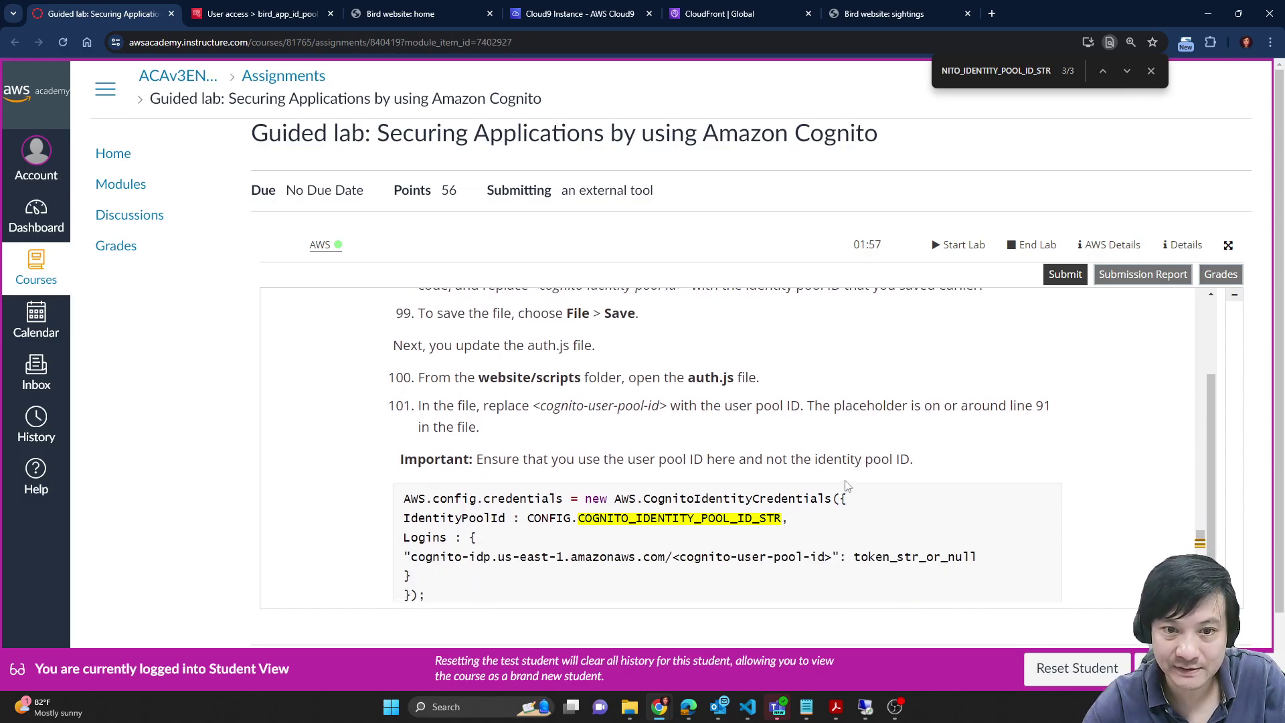
scroll(559, 421, "down", 1)
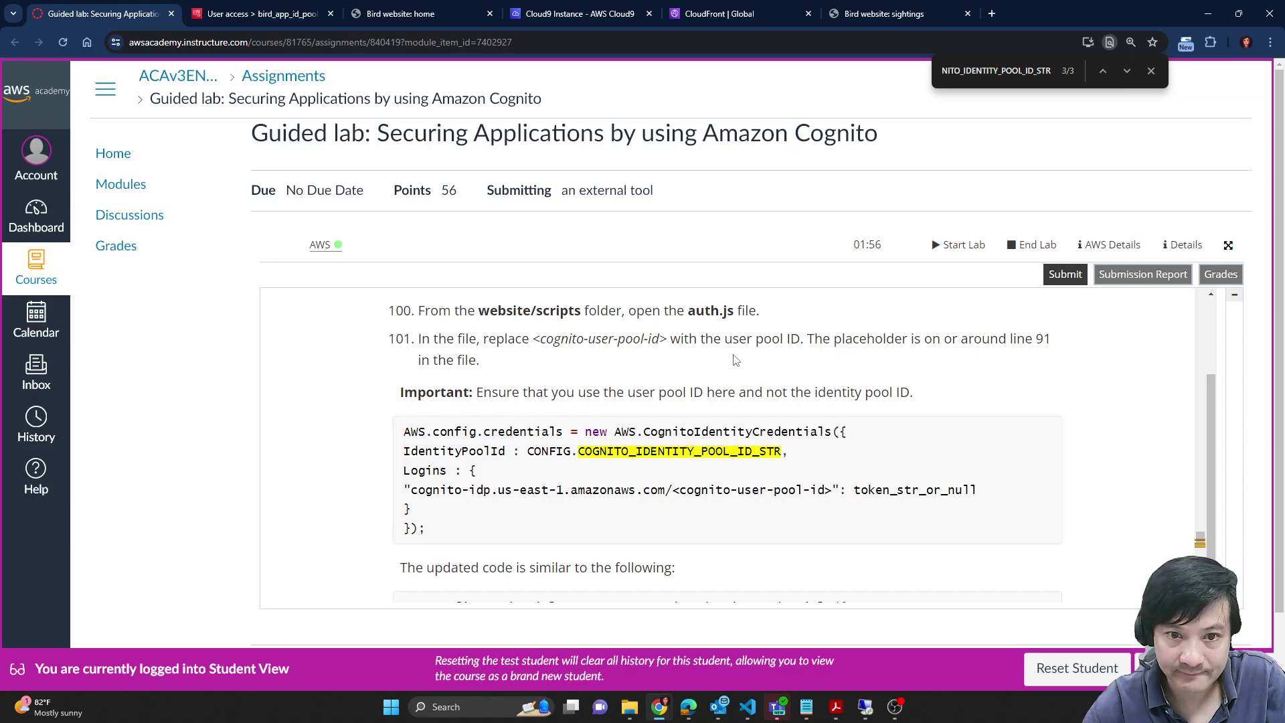
scroll(662, 375, "up", 1)
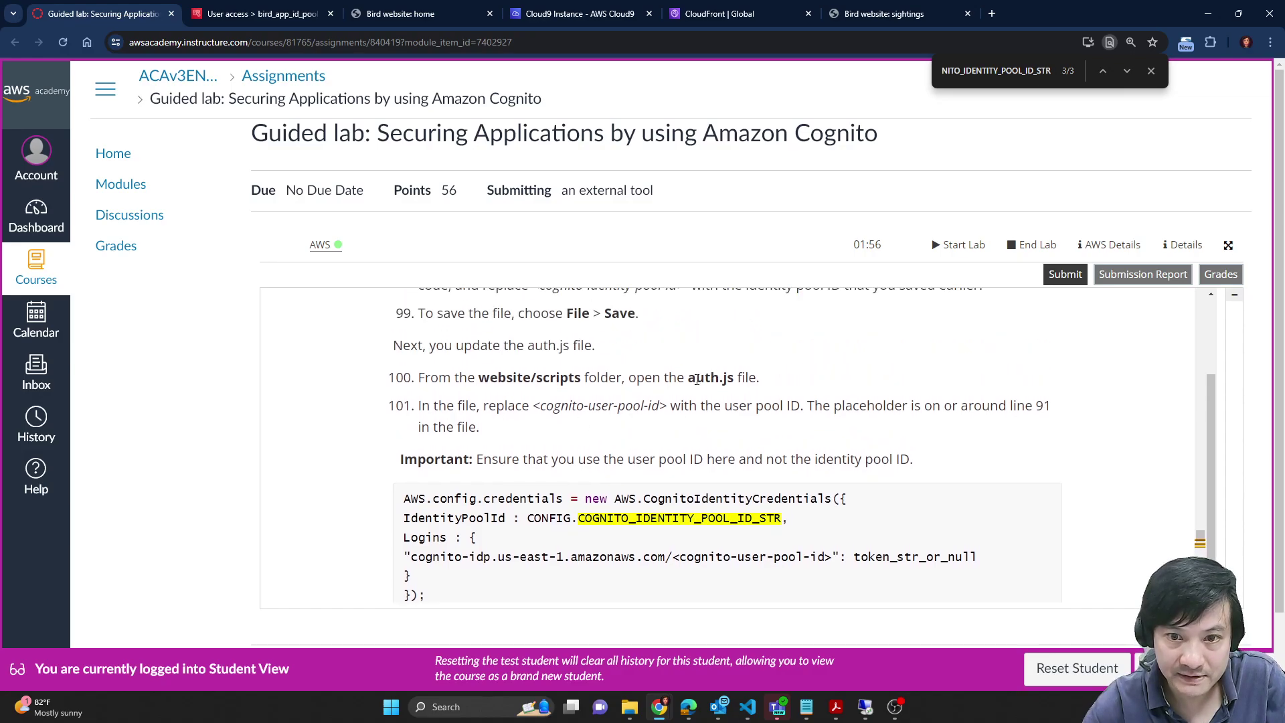
left_click_drag(688, 378, 735, 377)
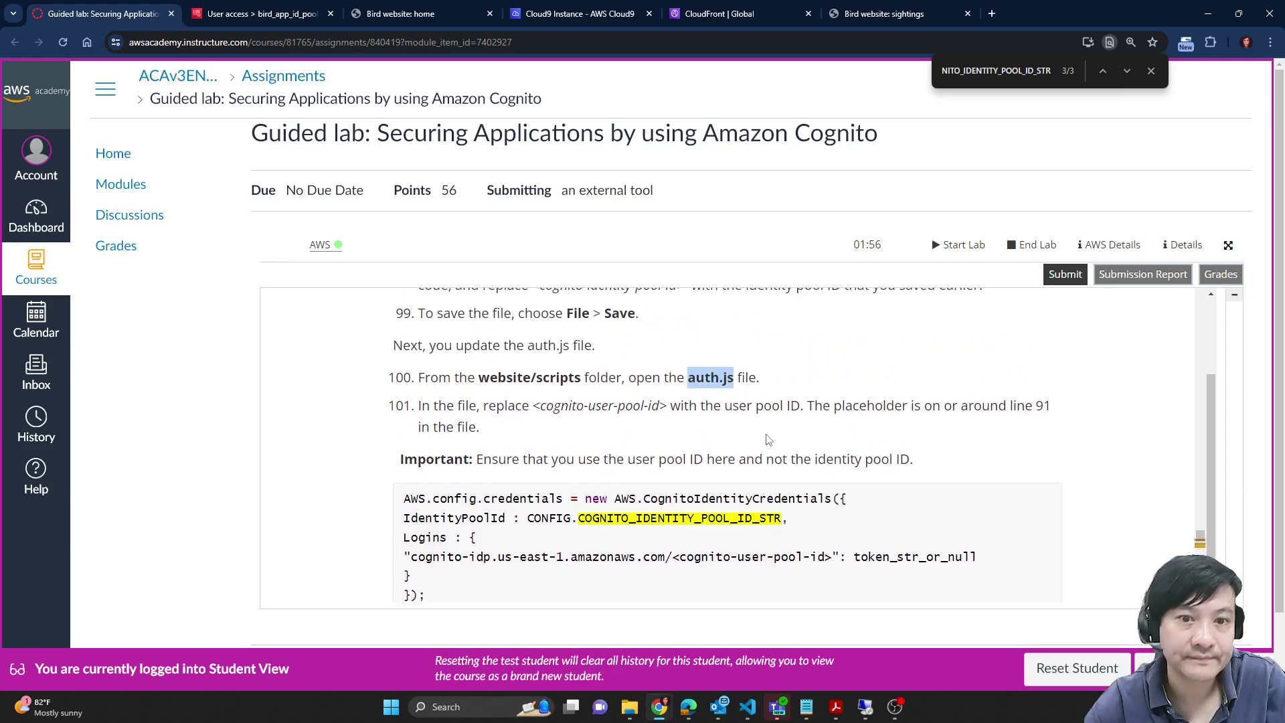
Step: Confirm line 7 of config.js defines COGNITO_IDENTITY_POOL_ID_STR and open auth.js
left_click(279, 6)
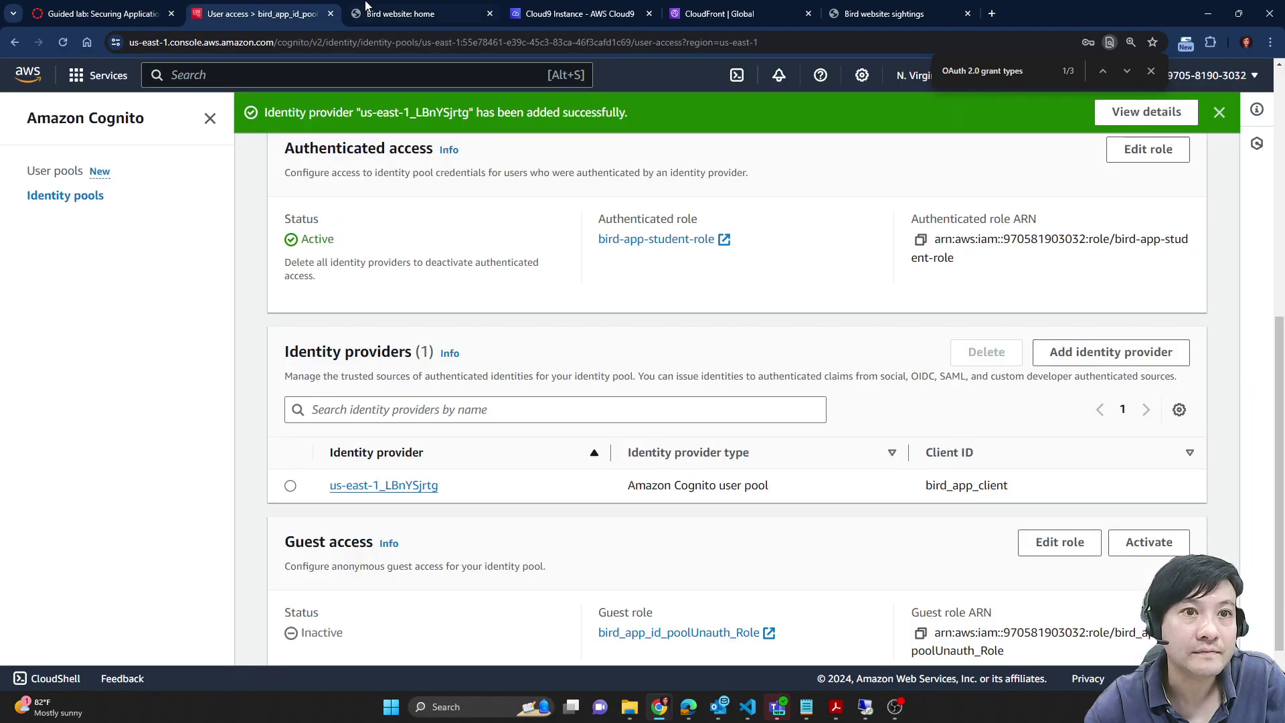
left_click(582, 8)
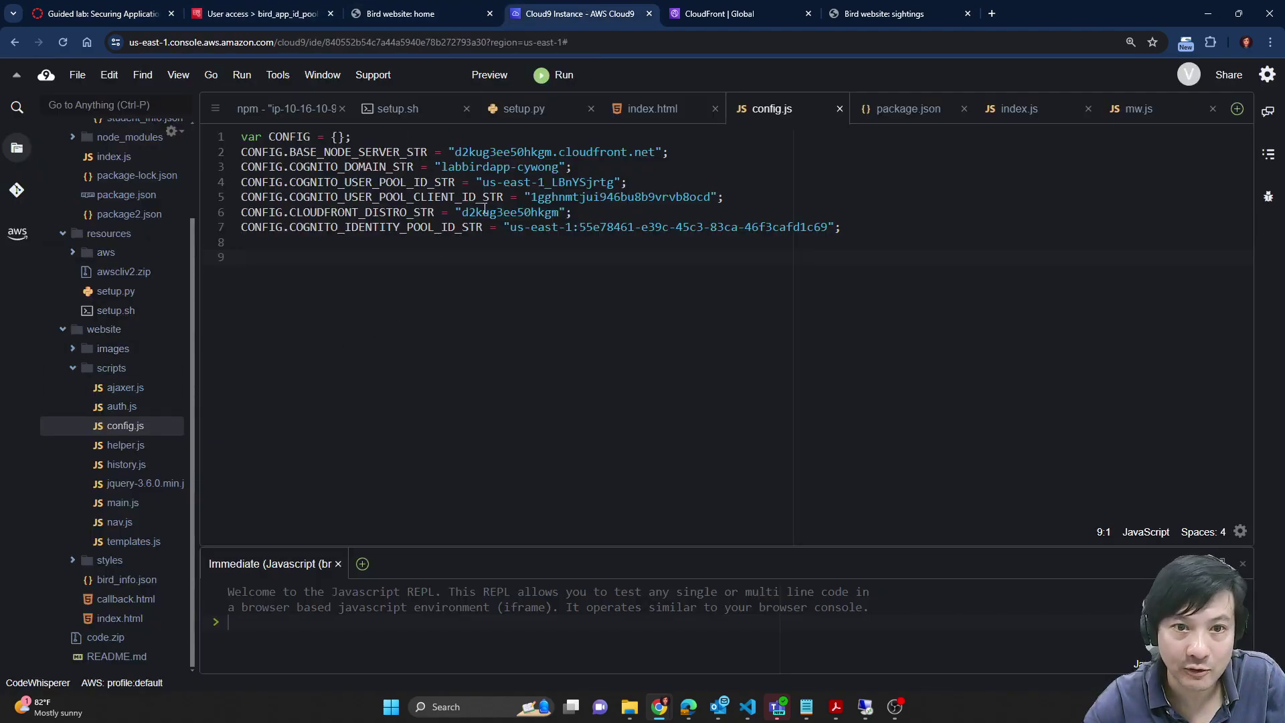
double_click(421, 227)
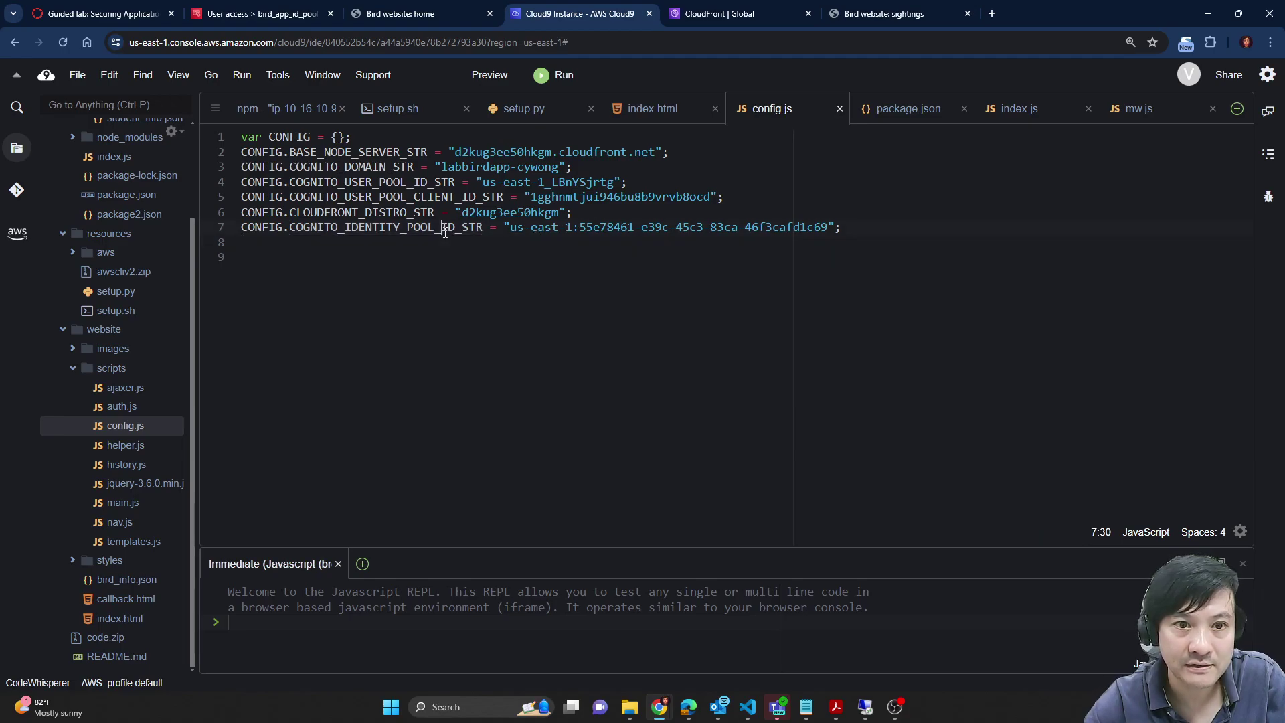
double_click(299, 136)
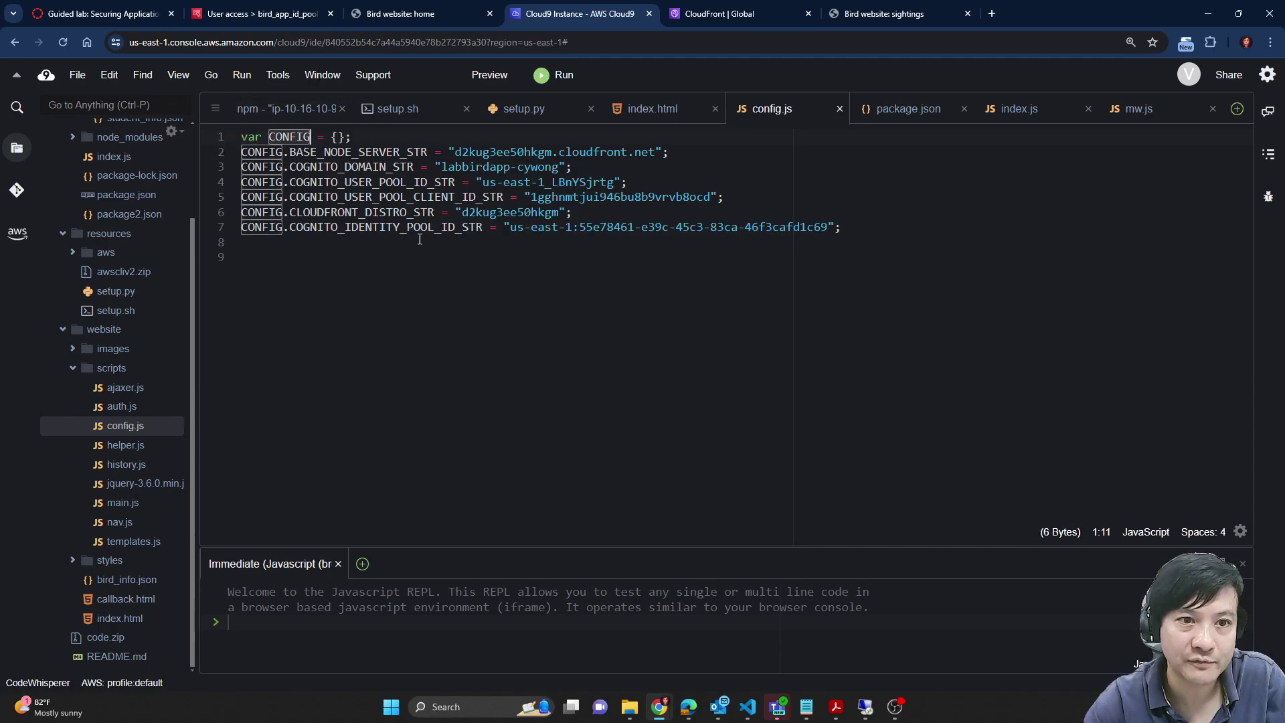
double_click(130, 407)
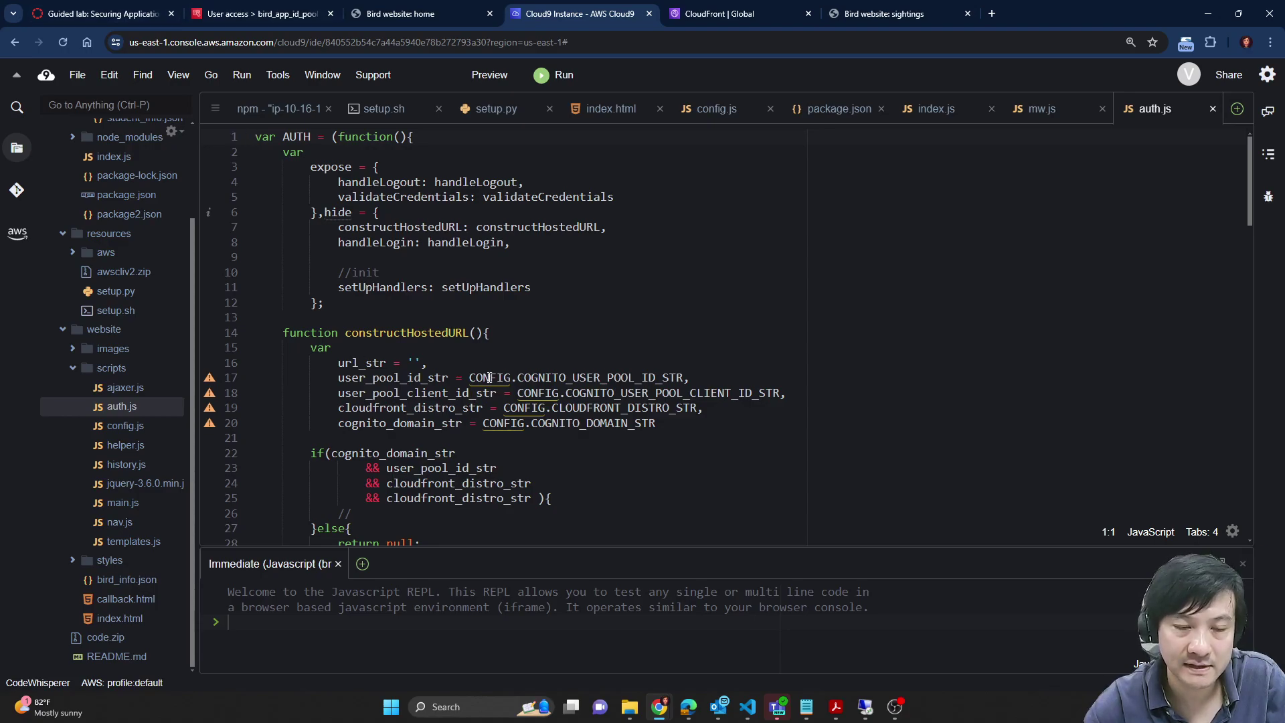
Step: Copy <cognito-user-pool-id> from step 101 and search auth.js for it, landing on line 91
scroll(374, 261, "down", 15)
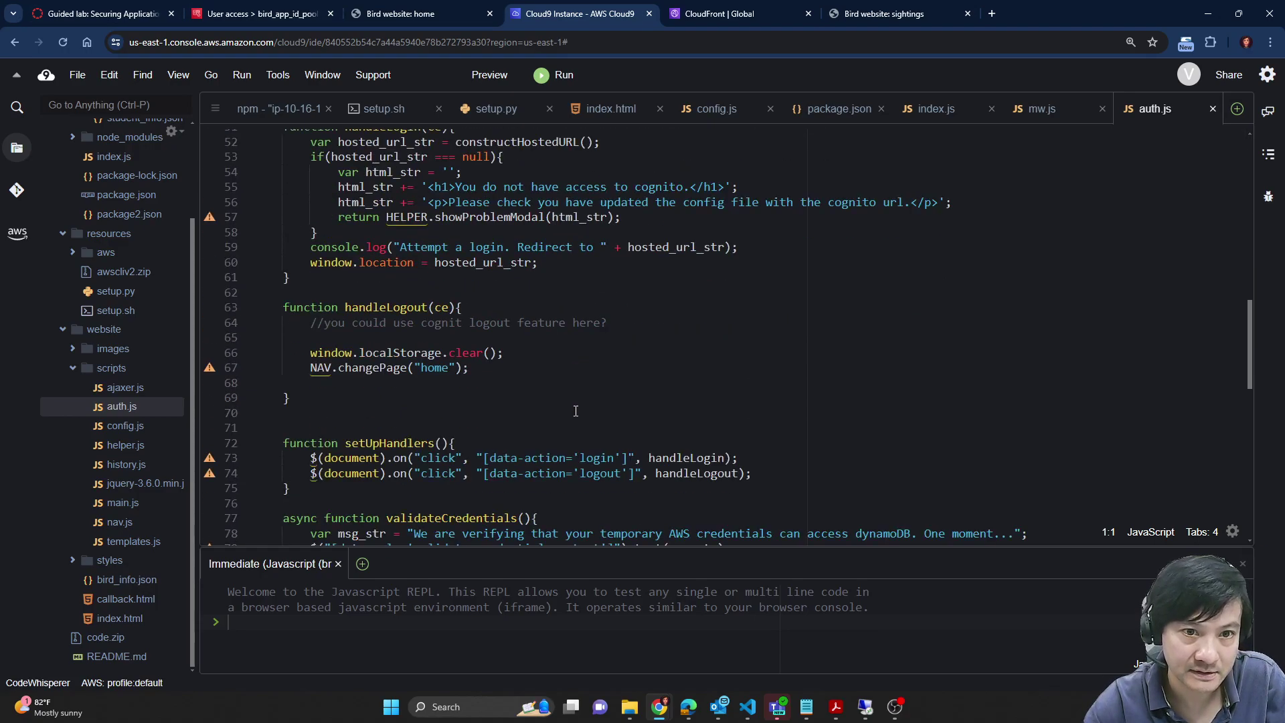
scroll(575, 411, "down", 18)
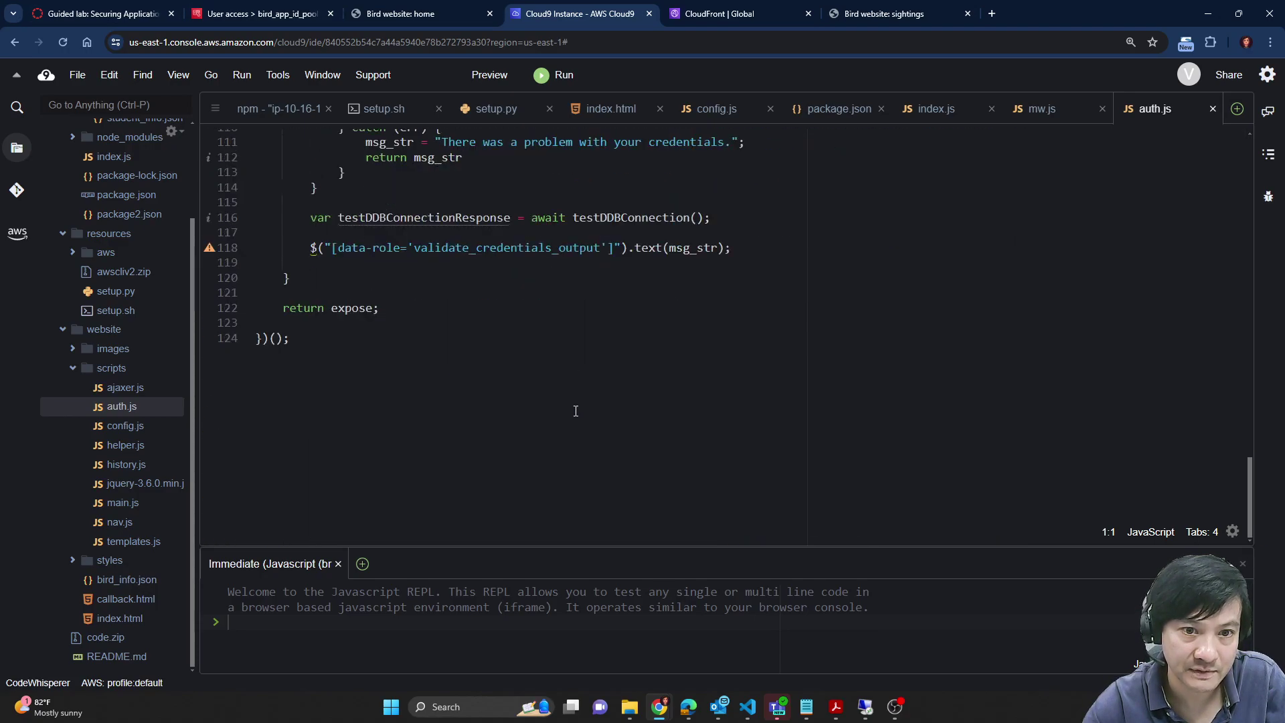
scroll(572, 377, "up", 12)
scroll(573, 377, "up", 20)
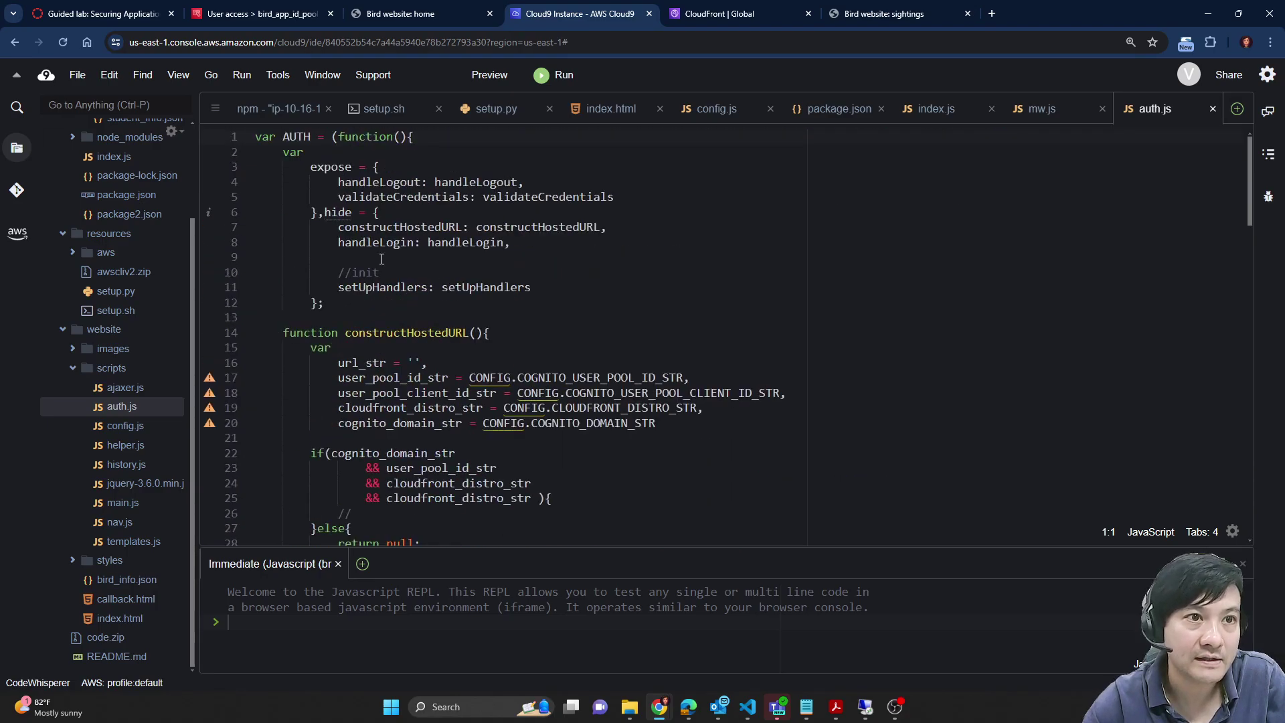
left_click(104, 13)
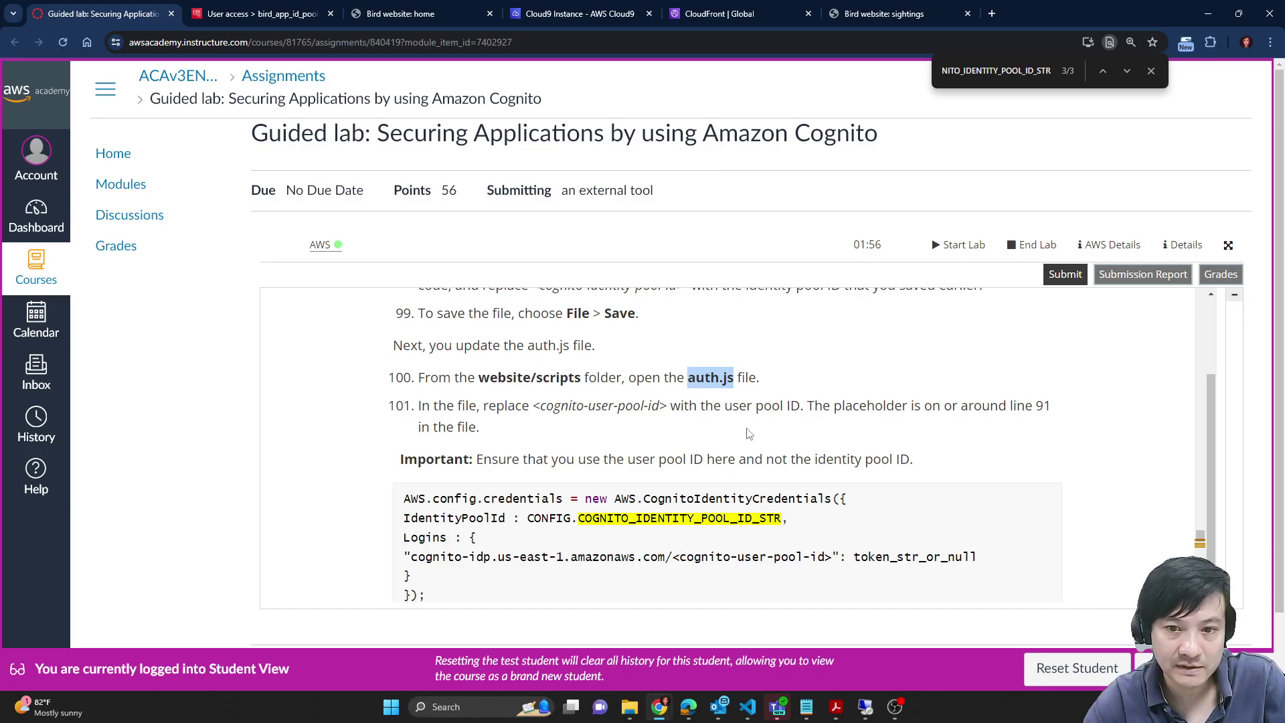
scroll(749, 434, "down", 1)
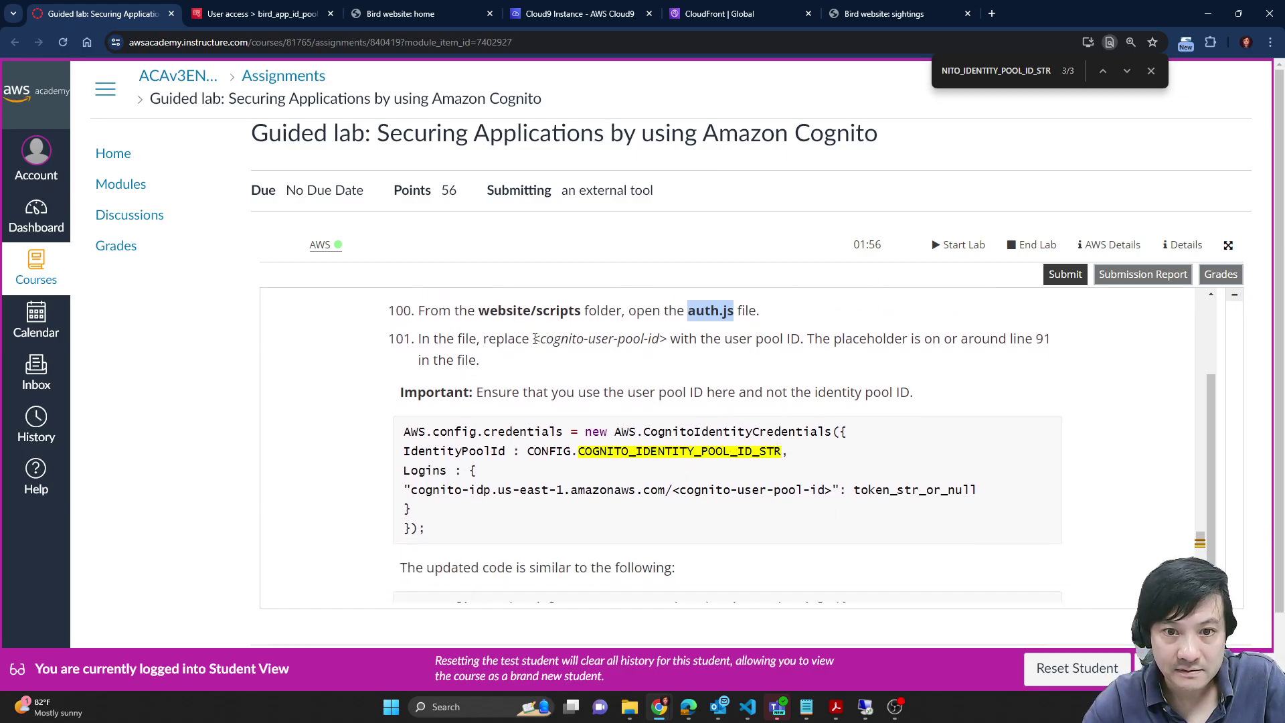
left_click_drag(535, 340, 669, 341)
key("ctrl+c")
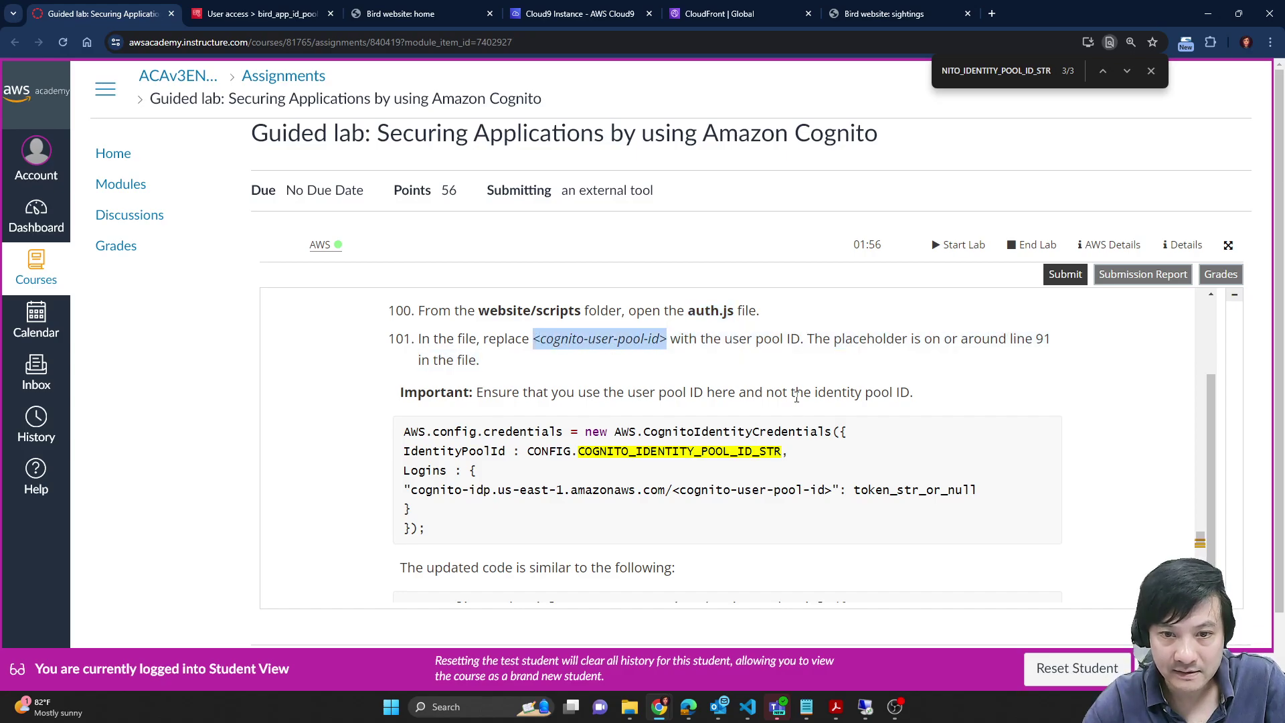
key("ctrl+Tab")
key("ctrl+Tab")
key("ctrl+Tab")
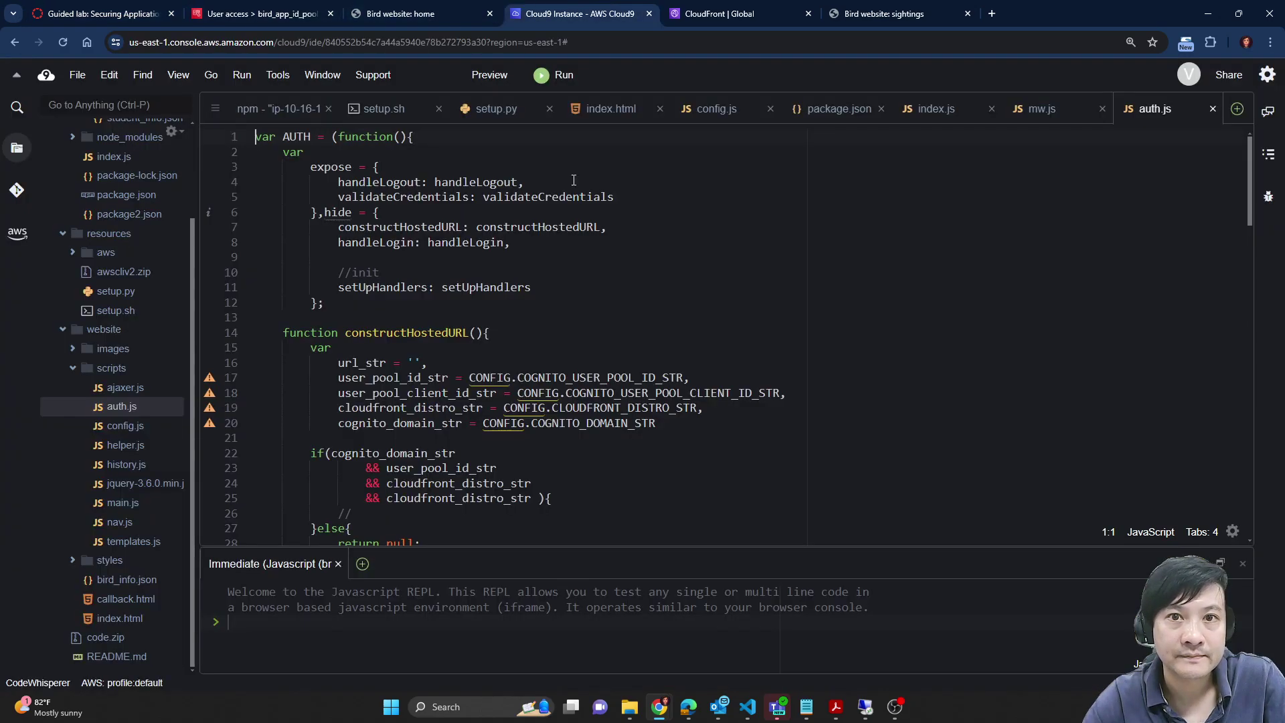
key("ctrl+f")
key("ctrl+v")
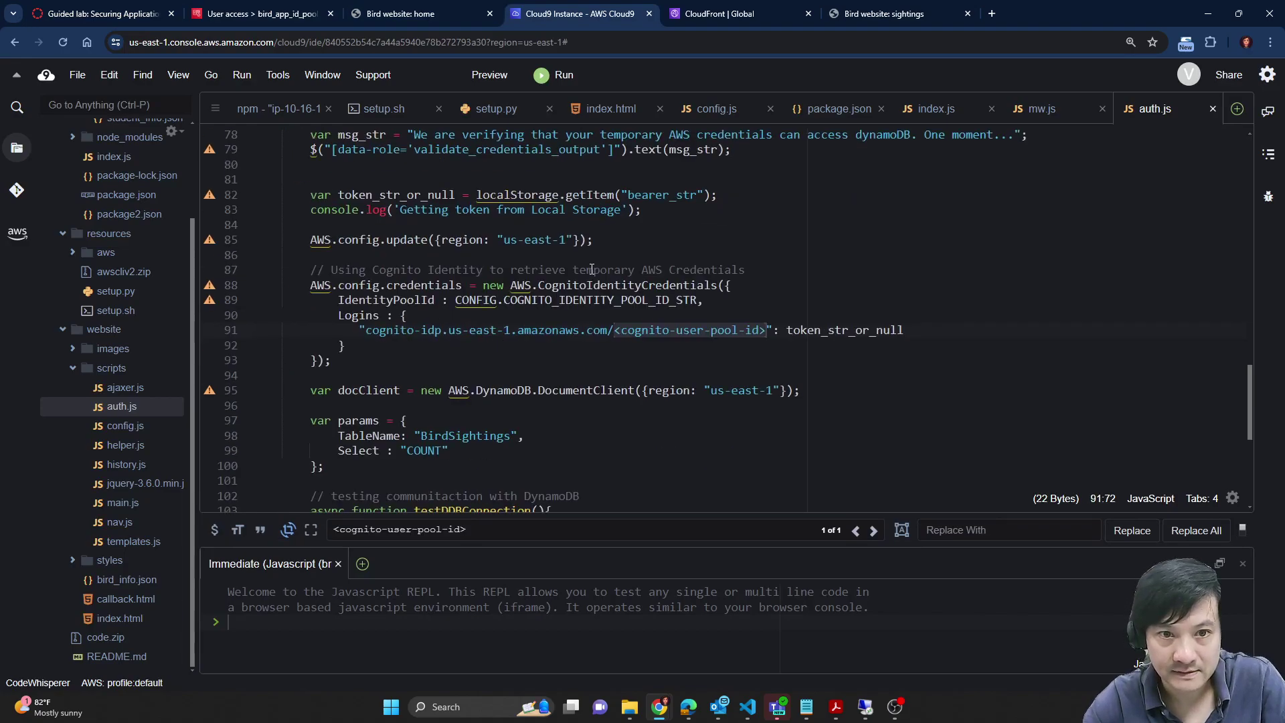
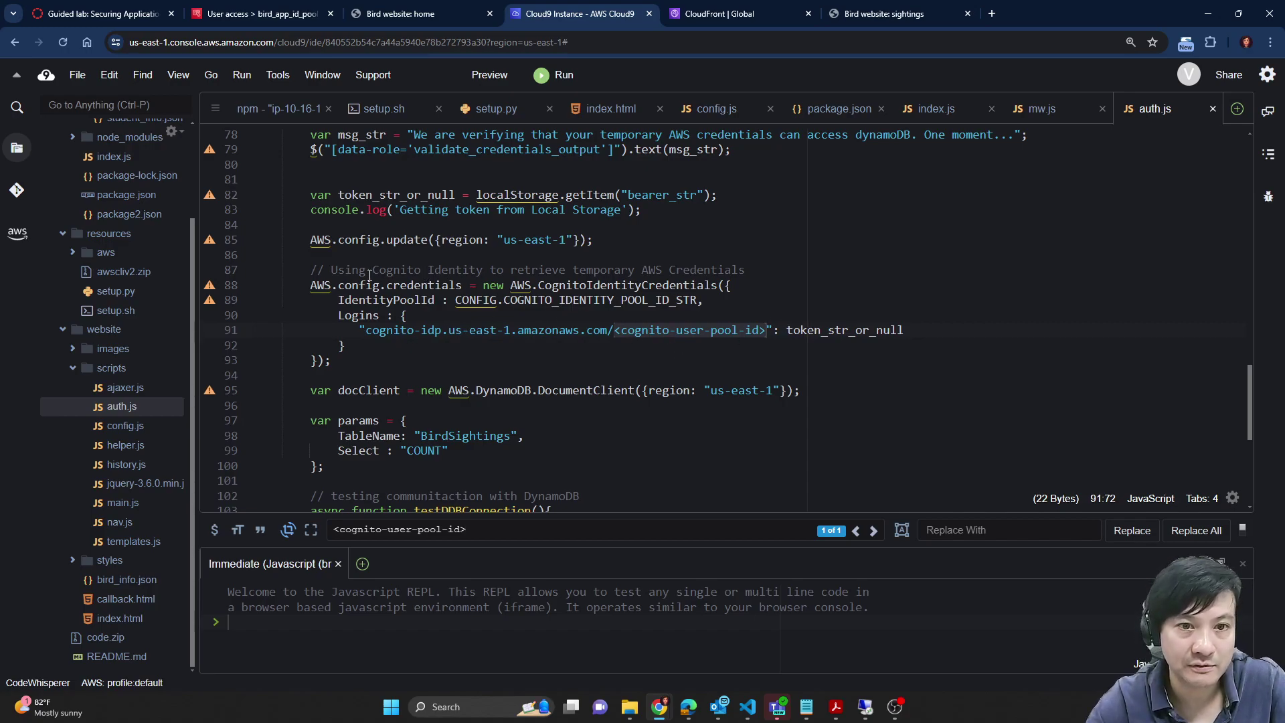
Step: Review the credentials block on lines 88–93 of auth.js and bring up the saved pool-ID notes
left_click_drag(306, 281, 364, 361)
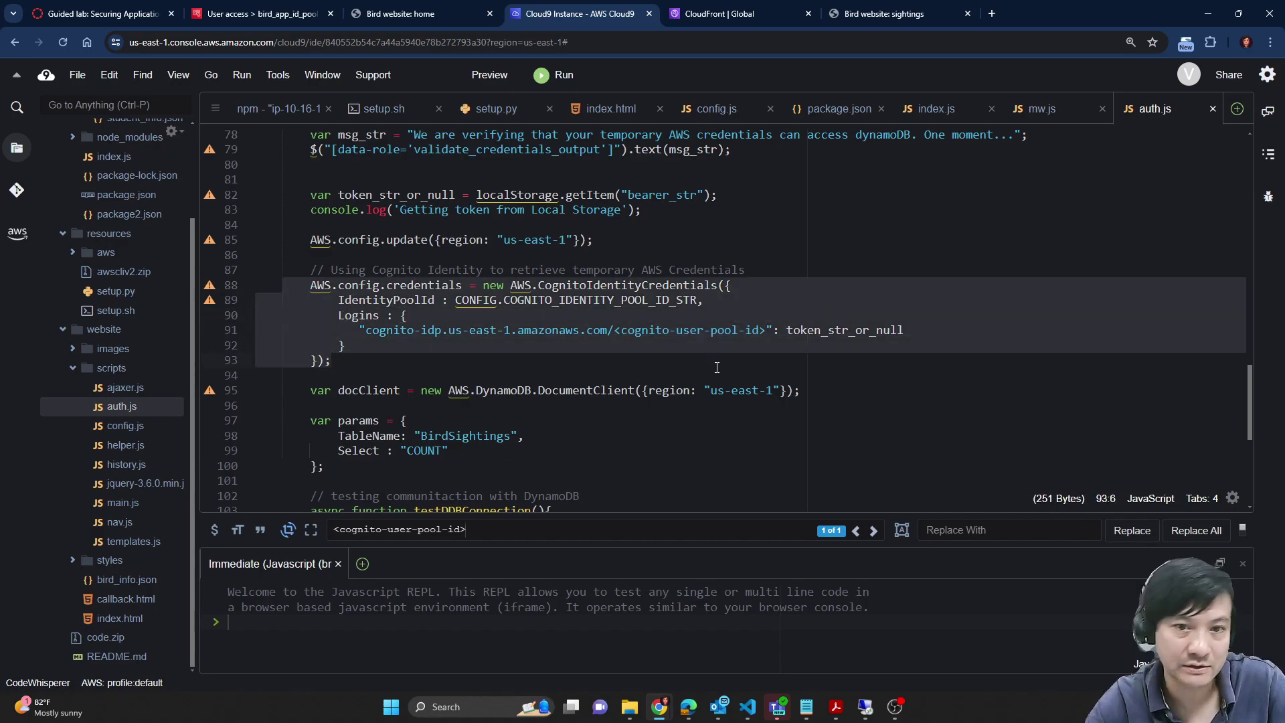
double_click(499, 391)
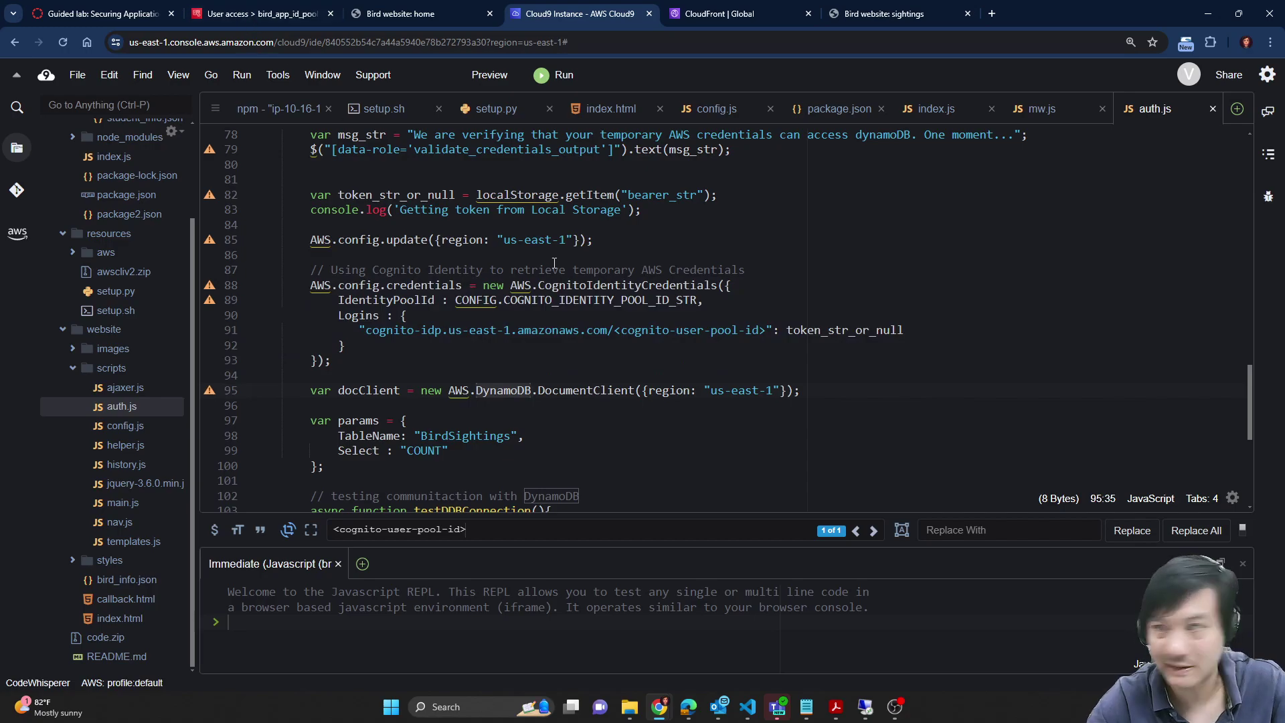
left_click(104, 13)
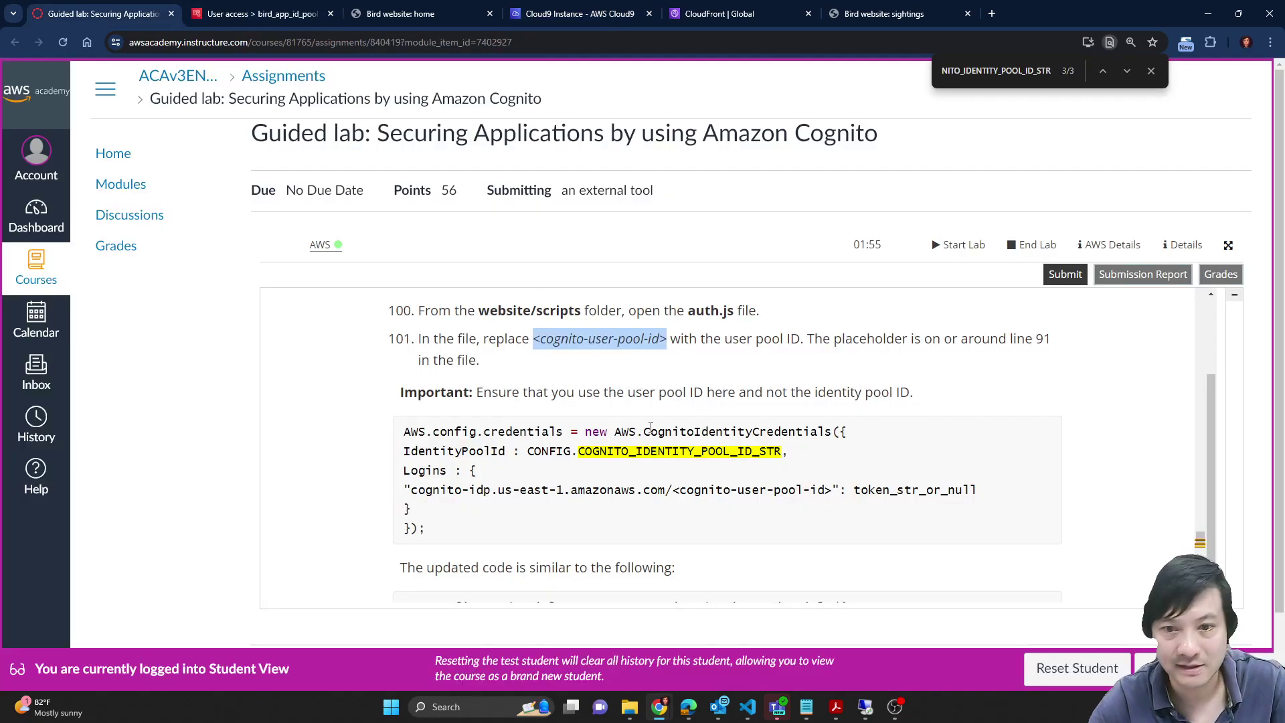
left_click(648, 460)
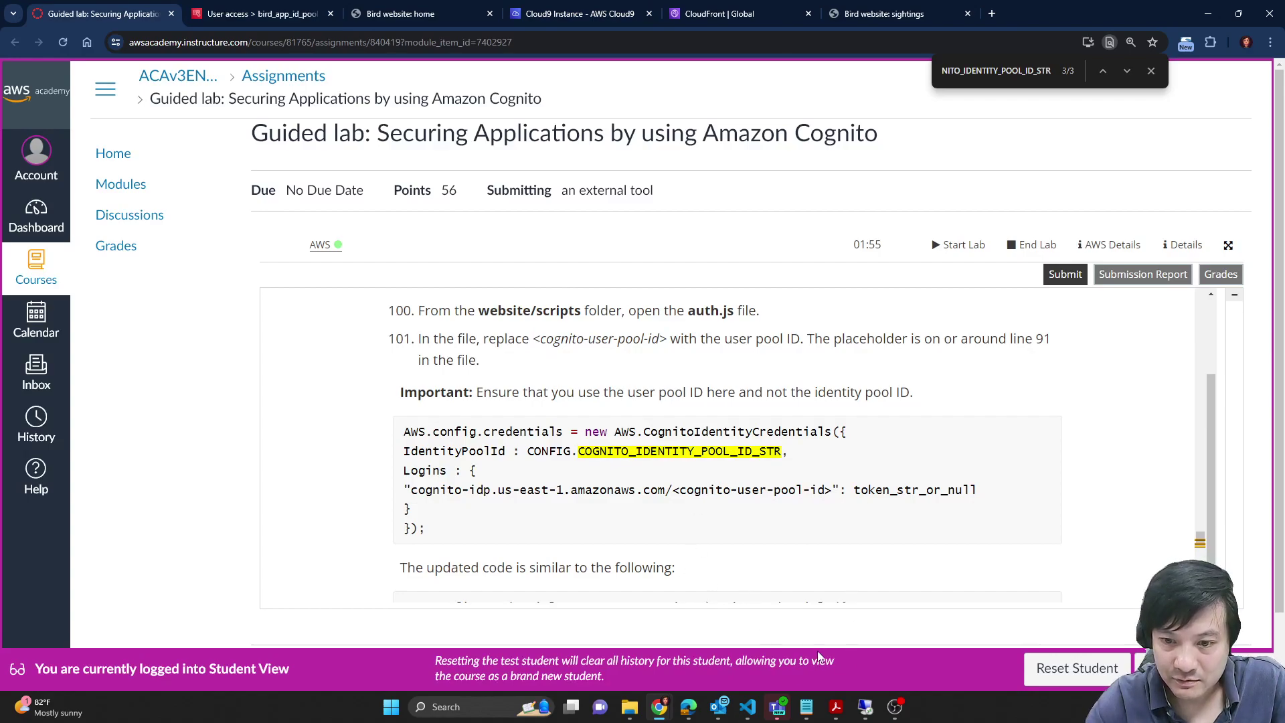
mouse_move(807, 707)
left_click(861, 645)
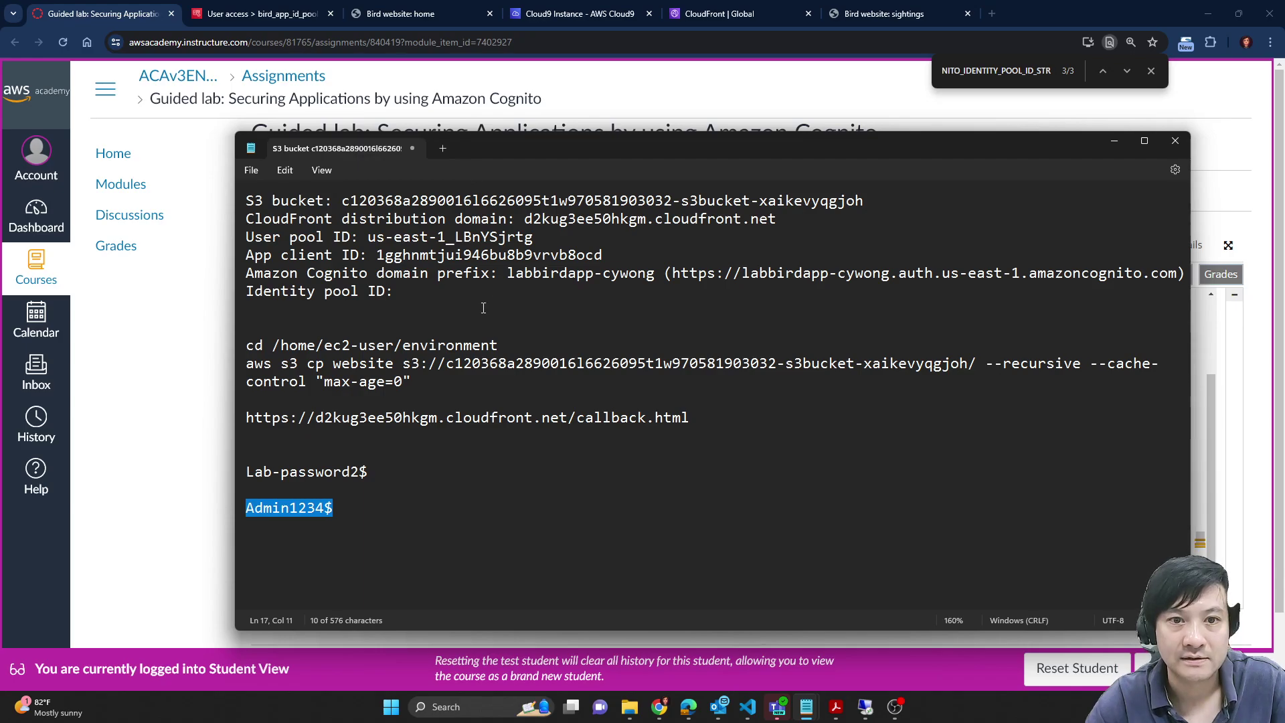
Step: Copy the identity pool ID from config.js and paste it over <cognito-user-pool-id> on line 91
left_click(577, 13)
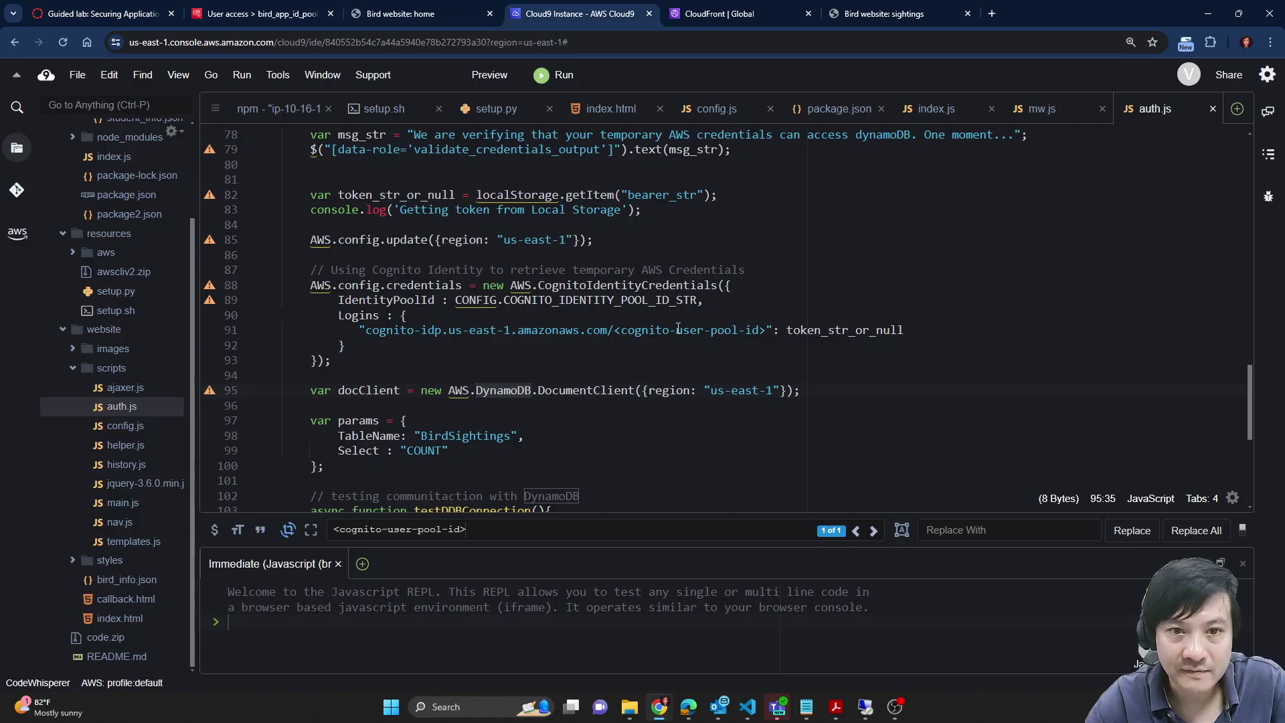
left_click(719, 108)
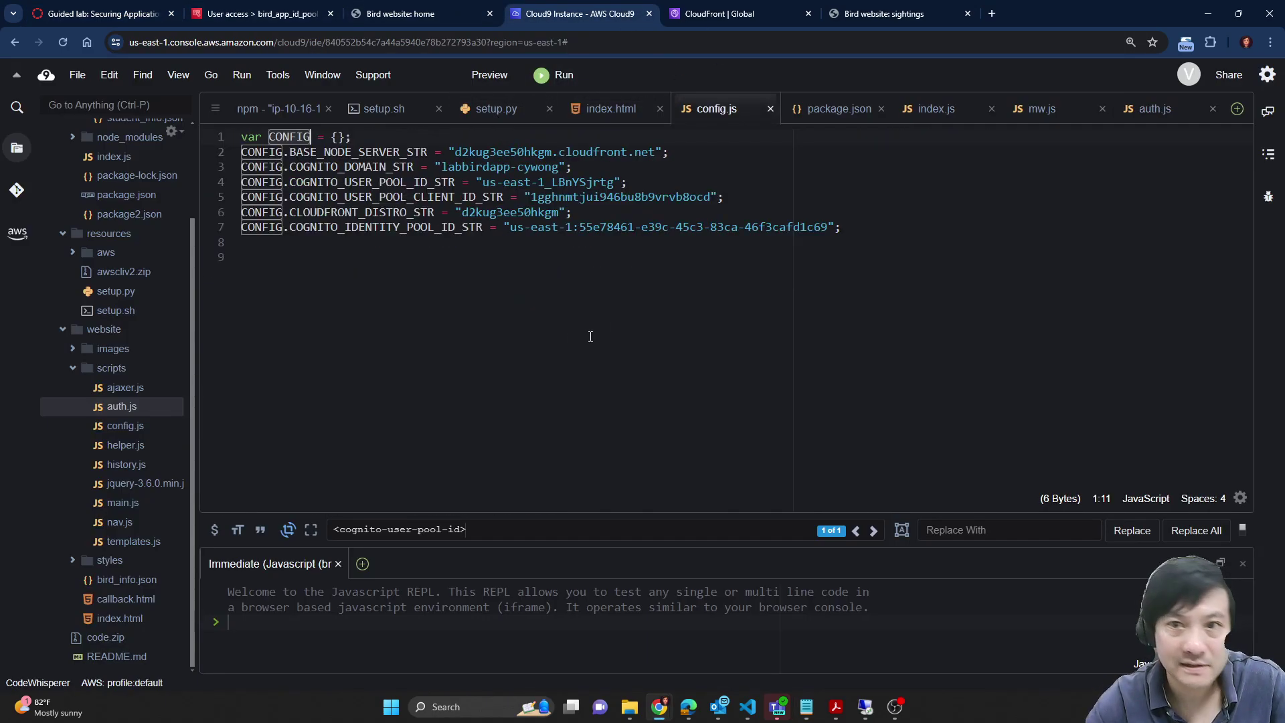
left_click(510, 228)
left_click_drag(822, 225, 831, 228)
key("ctrl+c")
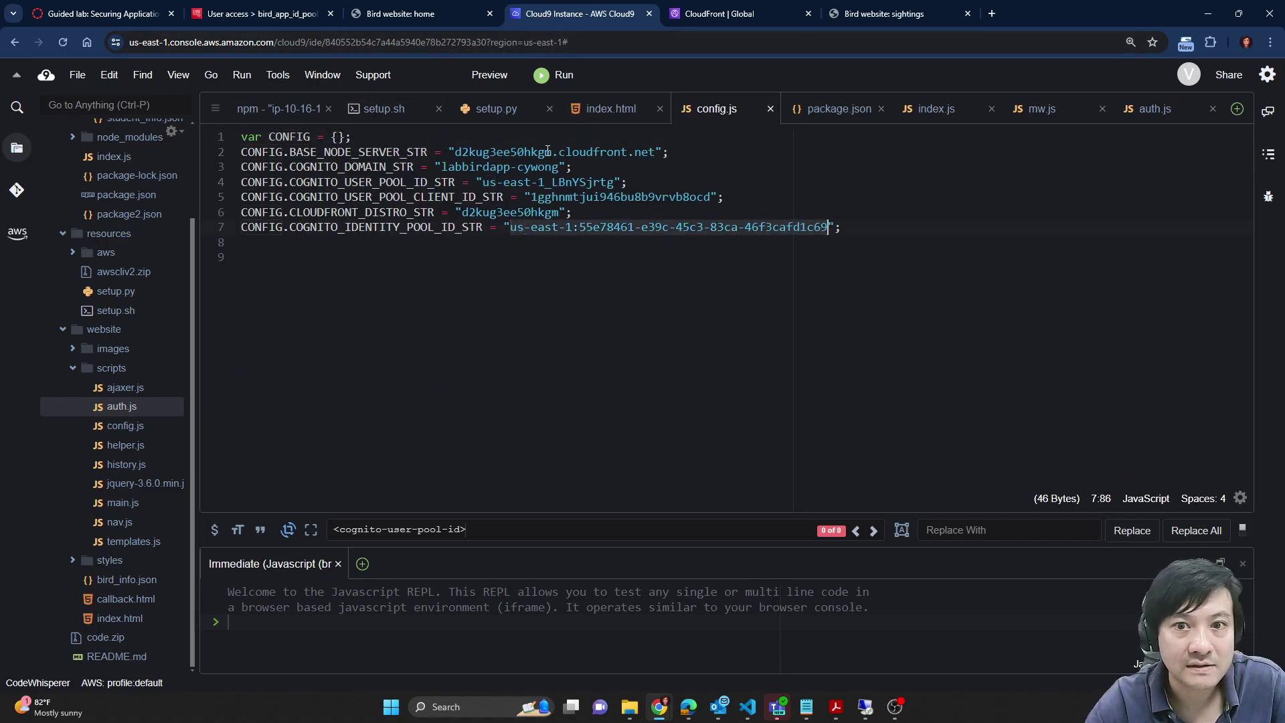
left_click(266, 113)
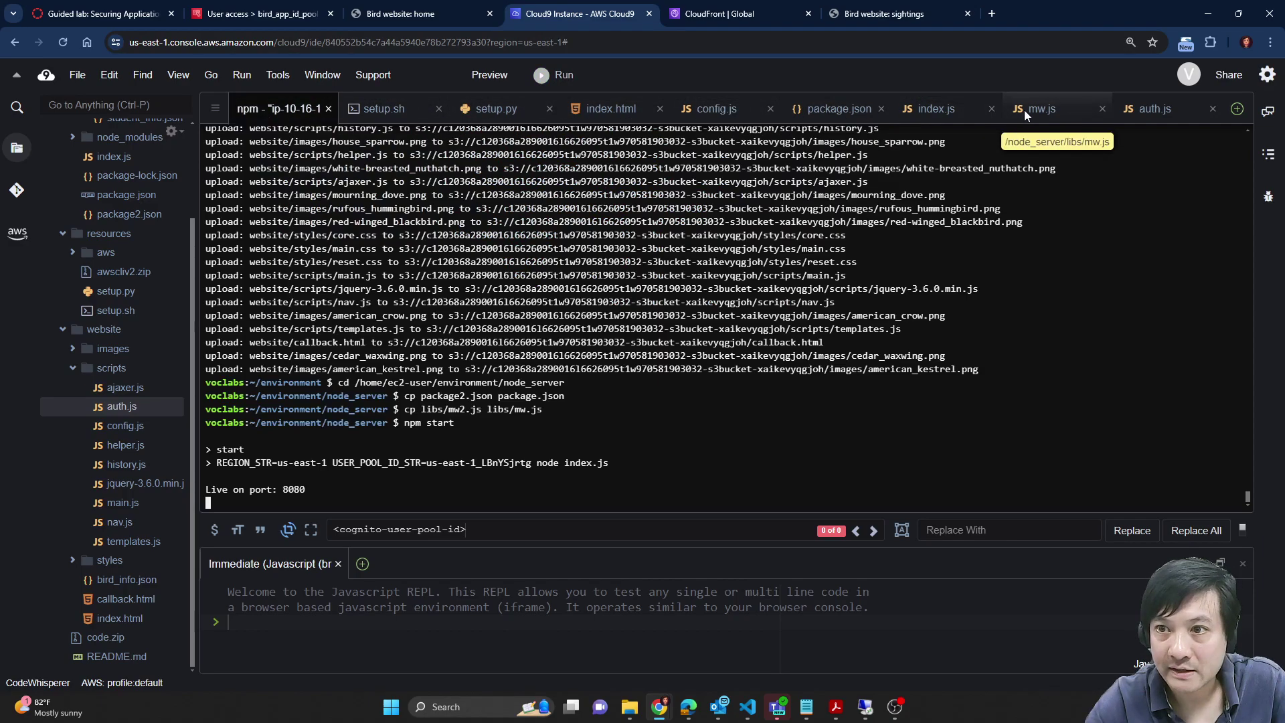
left_click(1164, 110)
left_click(652, 330)
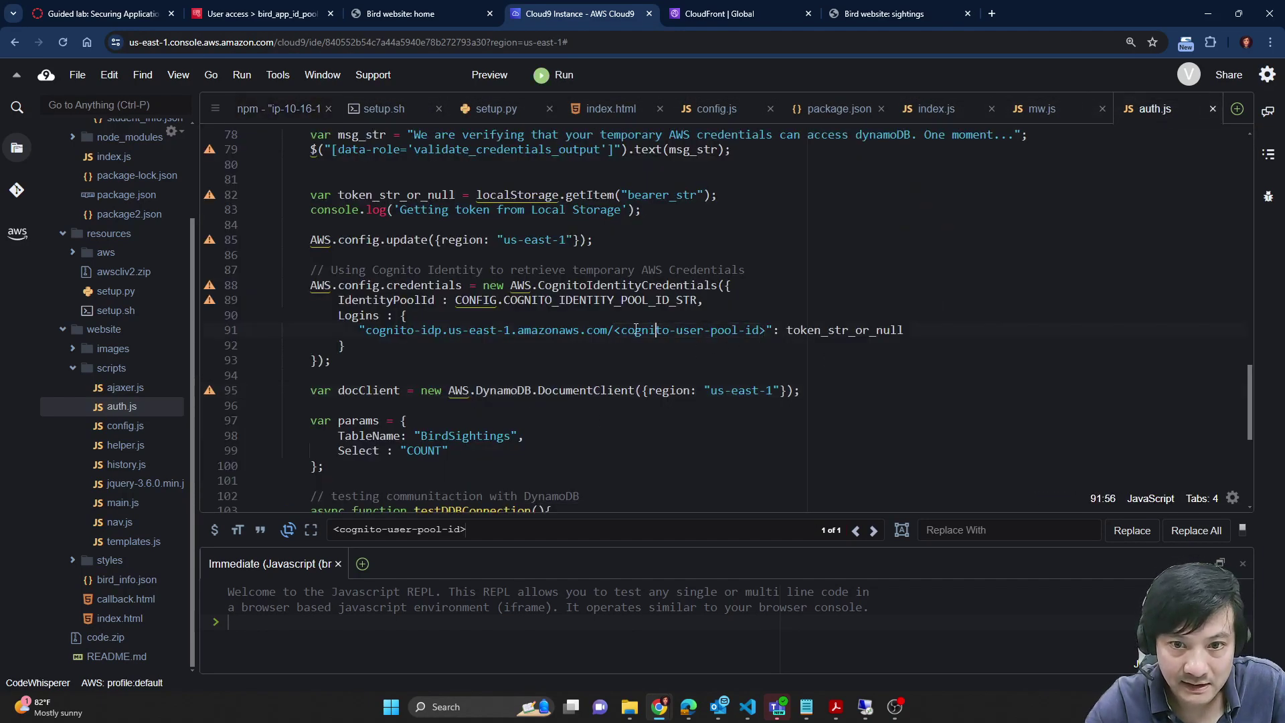
left_click_drag(614, 328, 765, 325)
key("ctrl+v")
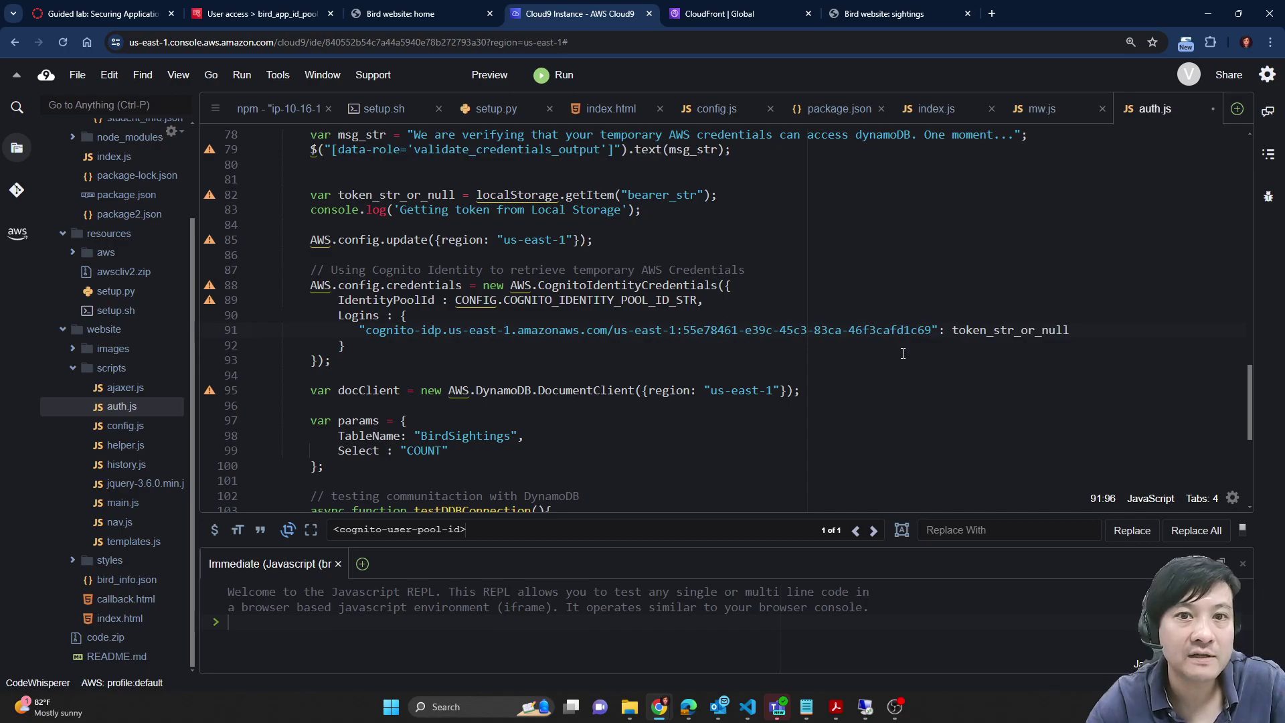
Step: Compare the lab guide's original and updated Cognito credentials code samples in step 101
key("ctrl+1")
scroll(713, 482, "down", 3)
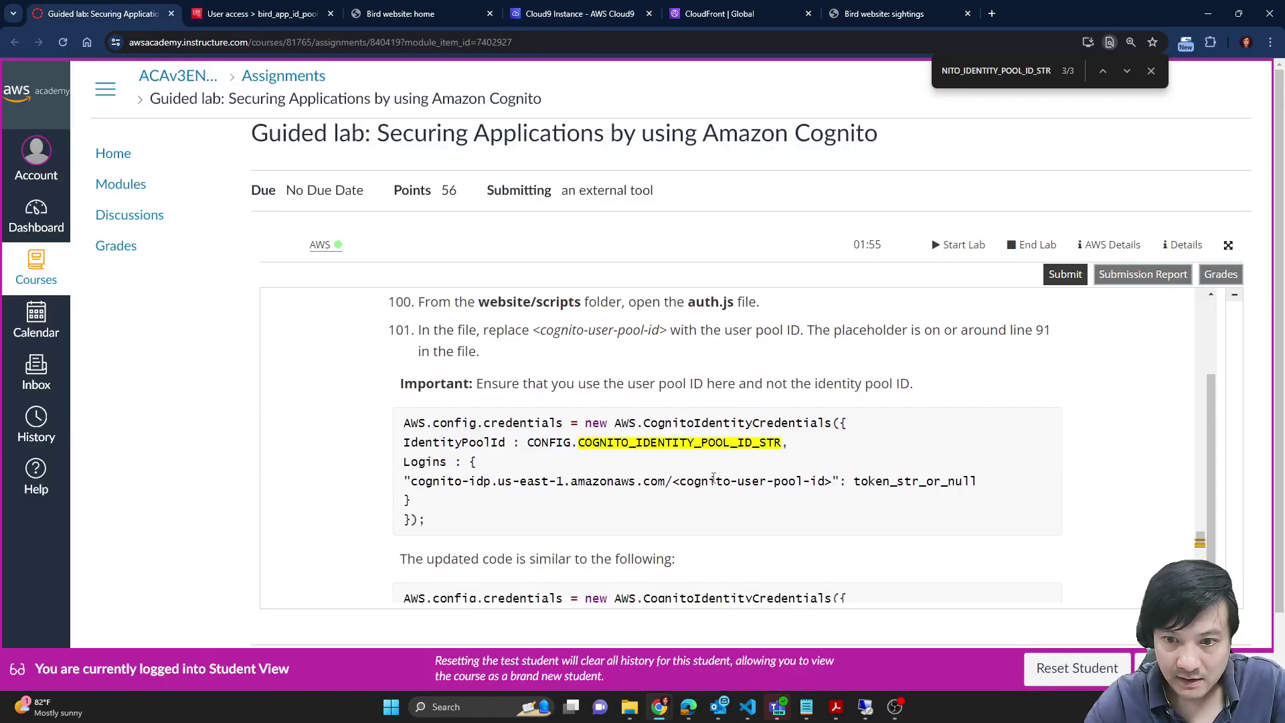
scroll(707, 457, "up", 1)
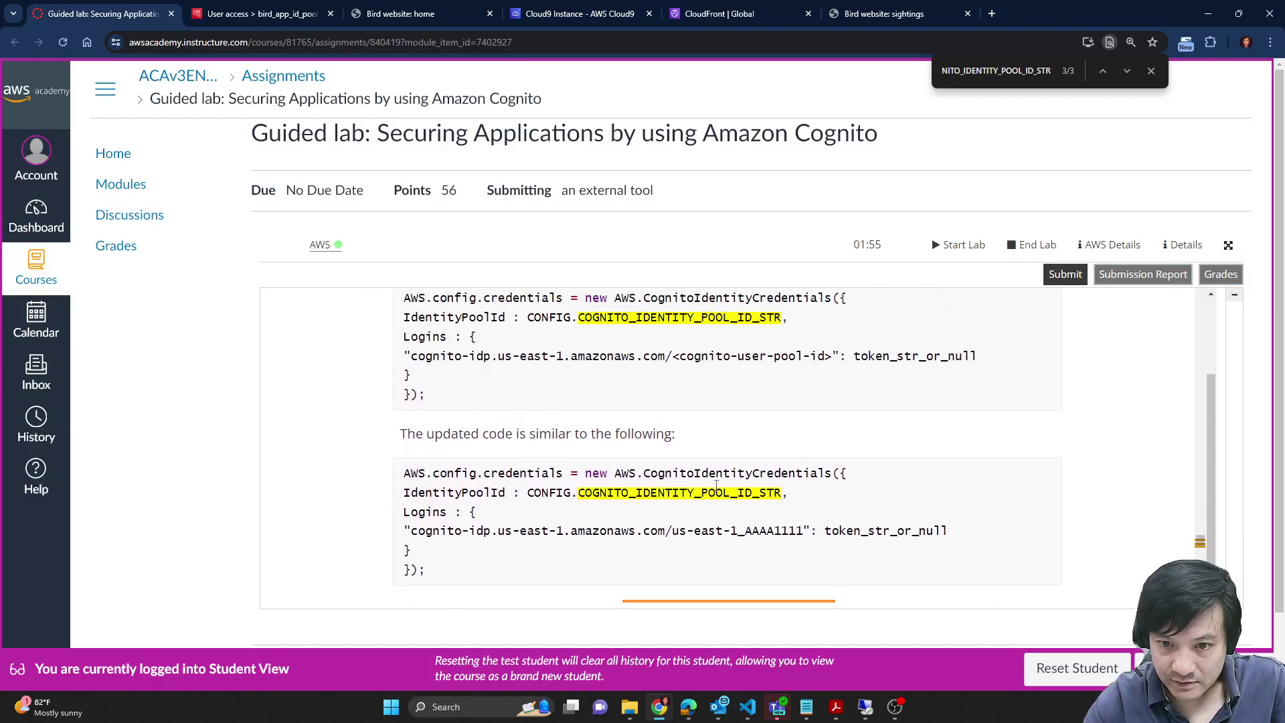
scroll(730, 516, "down", 1)
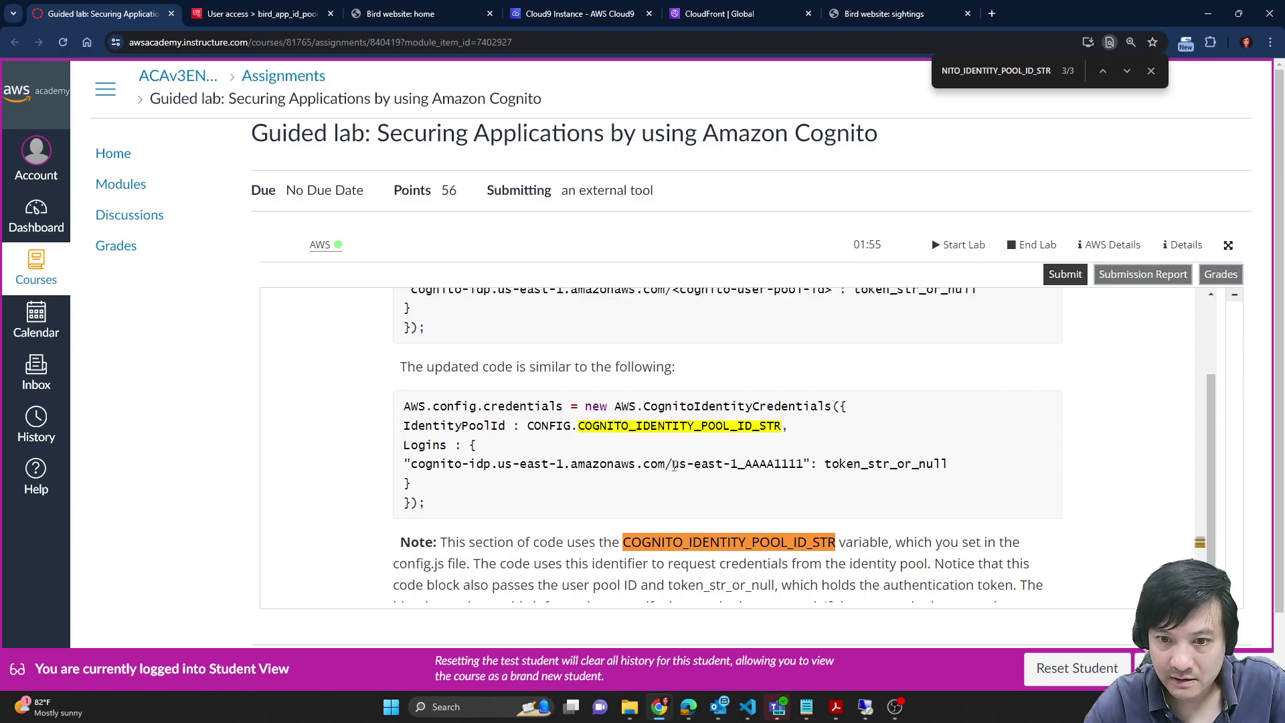
left_click_drag(674, 467, 806, 464)
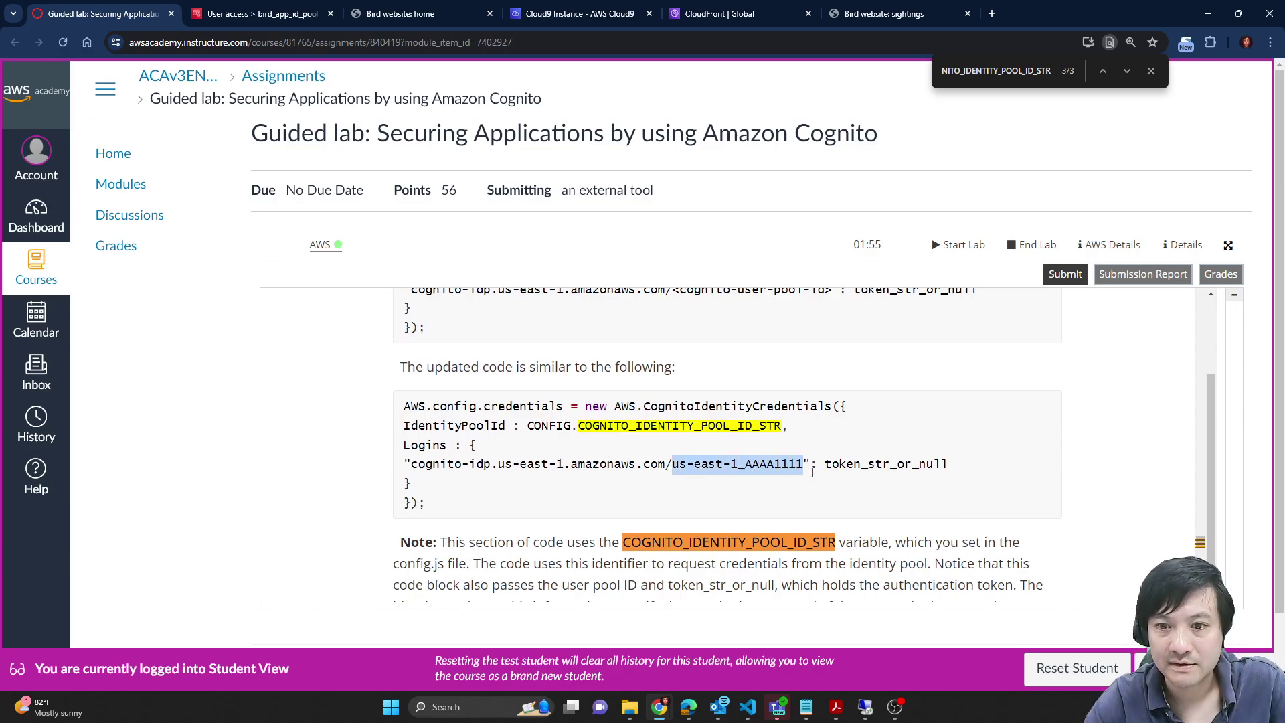
scroll(813, 472, "up", 1)
left_click_drag(673, 357, 833, 362)
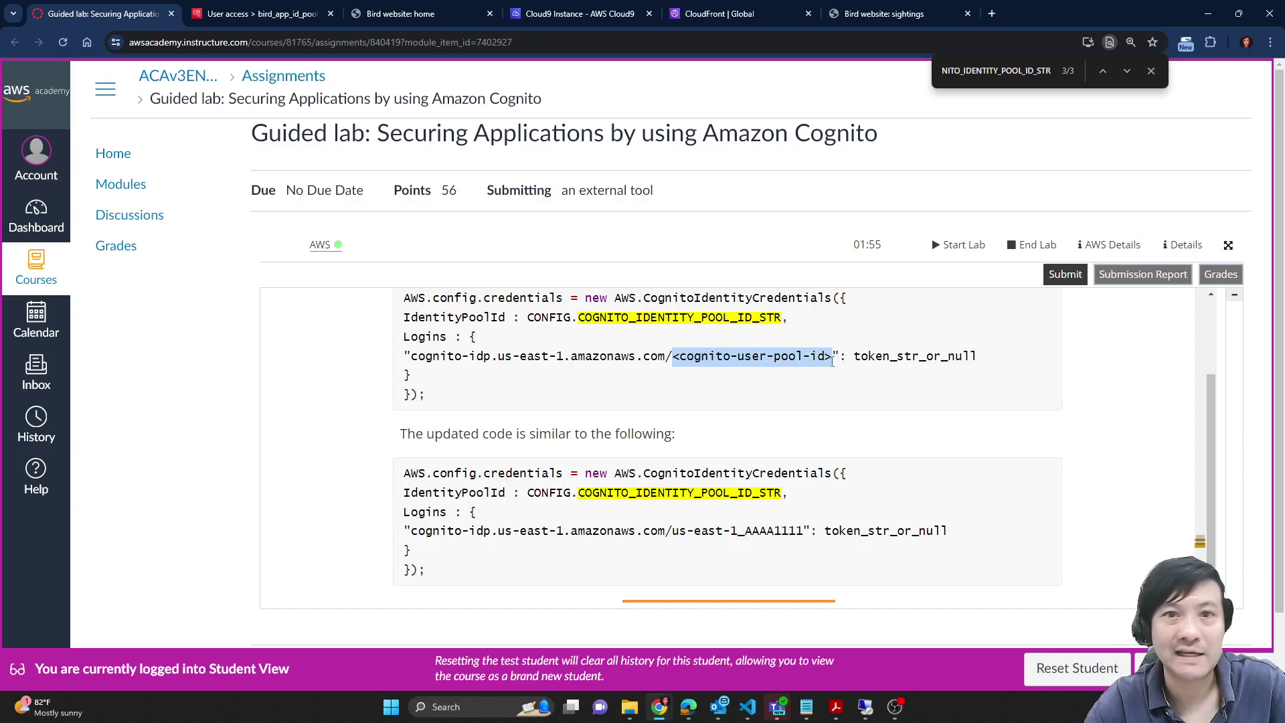
Step: Undo the identity pool ID paste and copy the user pool ID us-east-1_LBnYSjrtg from config.js
left_click(565, 6)
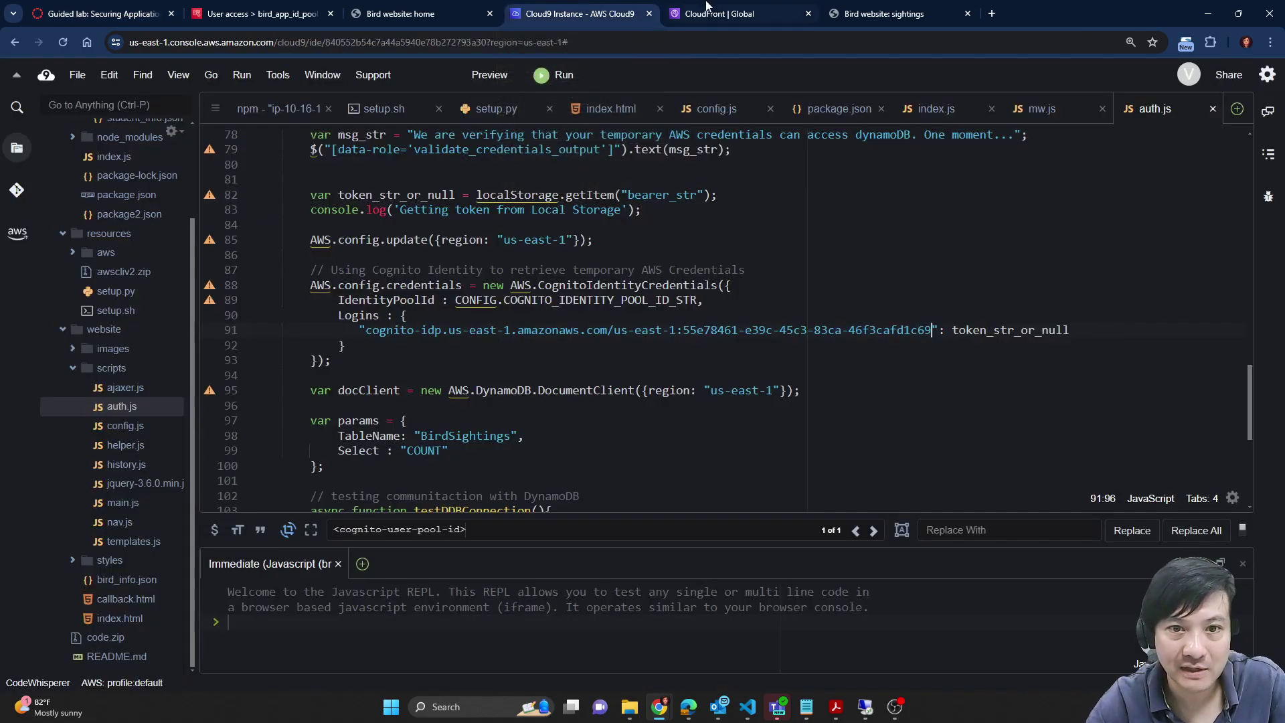
key("ctrl+z")
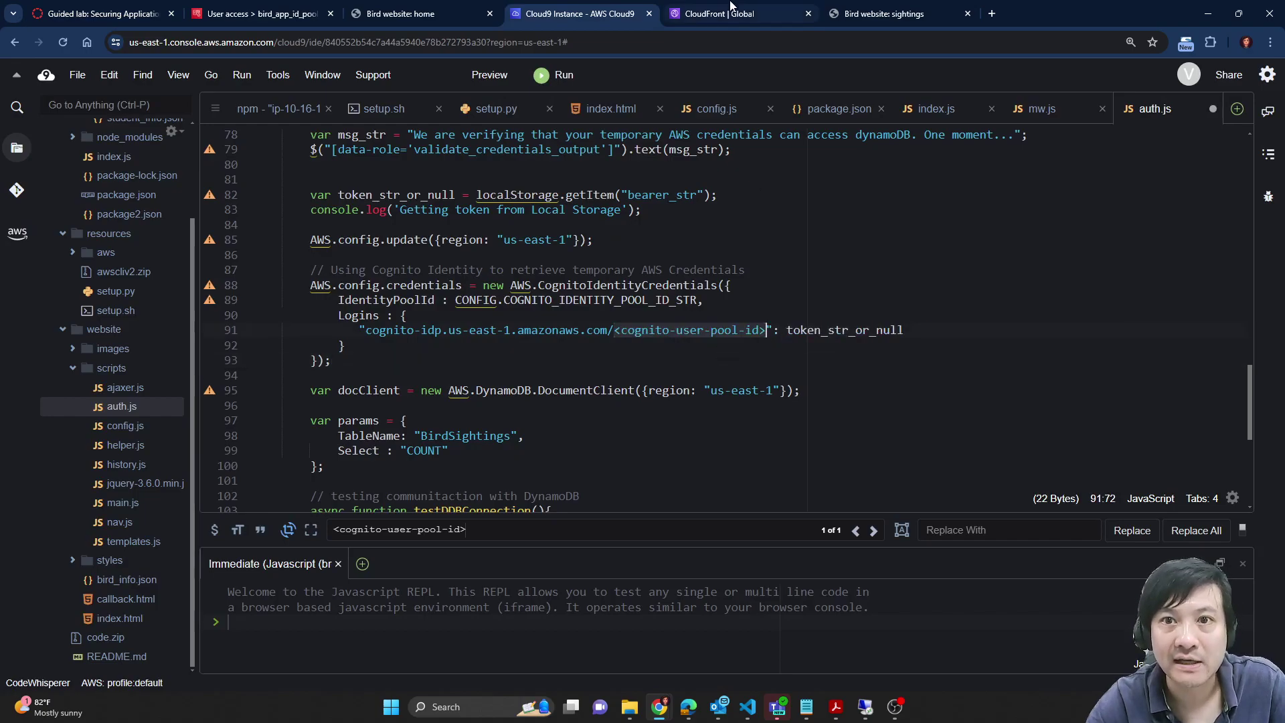
left_click(726, 107)
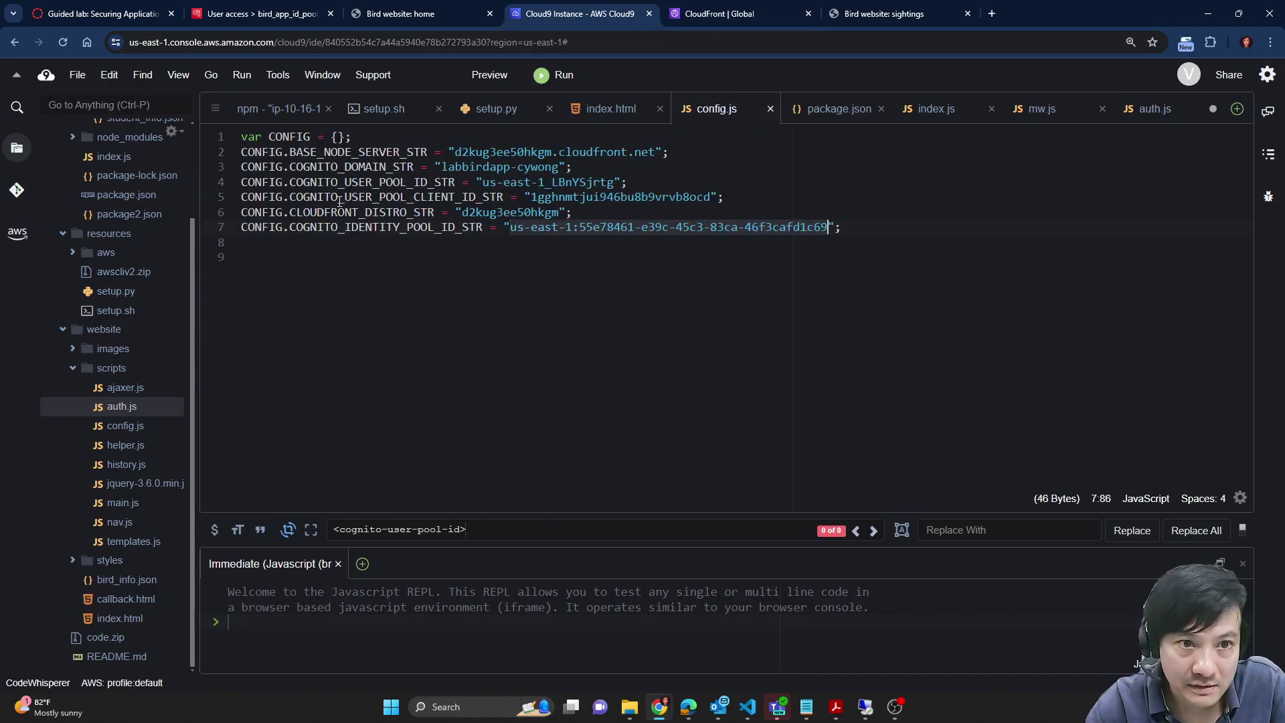
double_click(366, 183)
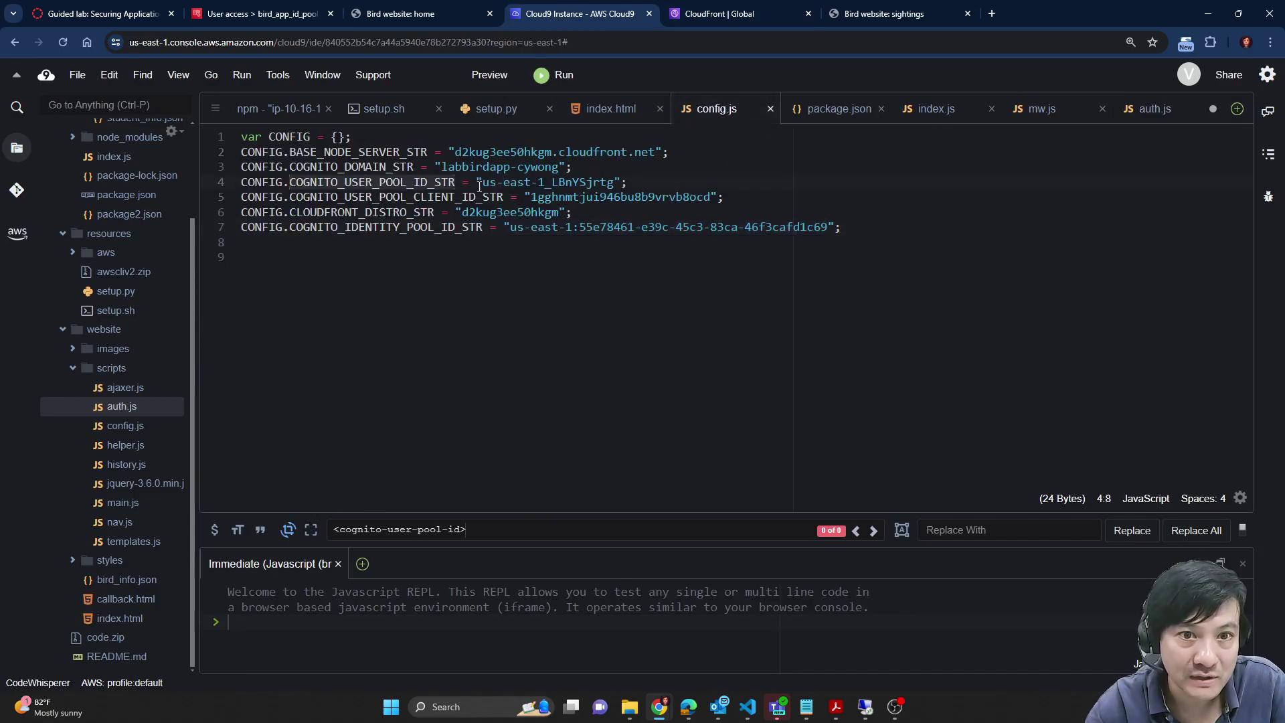
left_click_drag(485, 182, 614, 184)
key("ctrl+c")
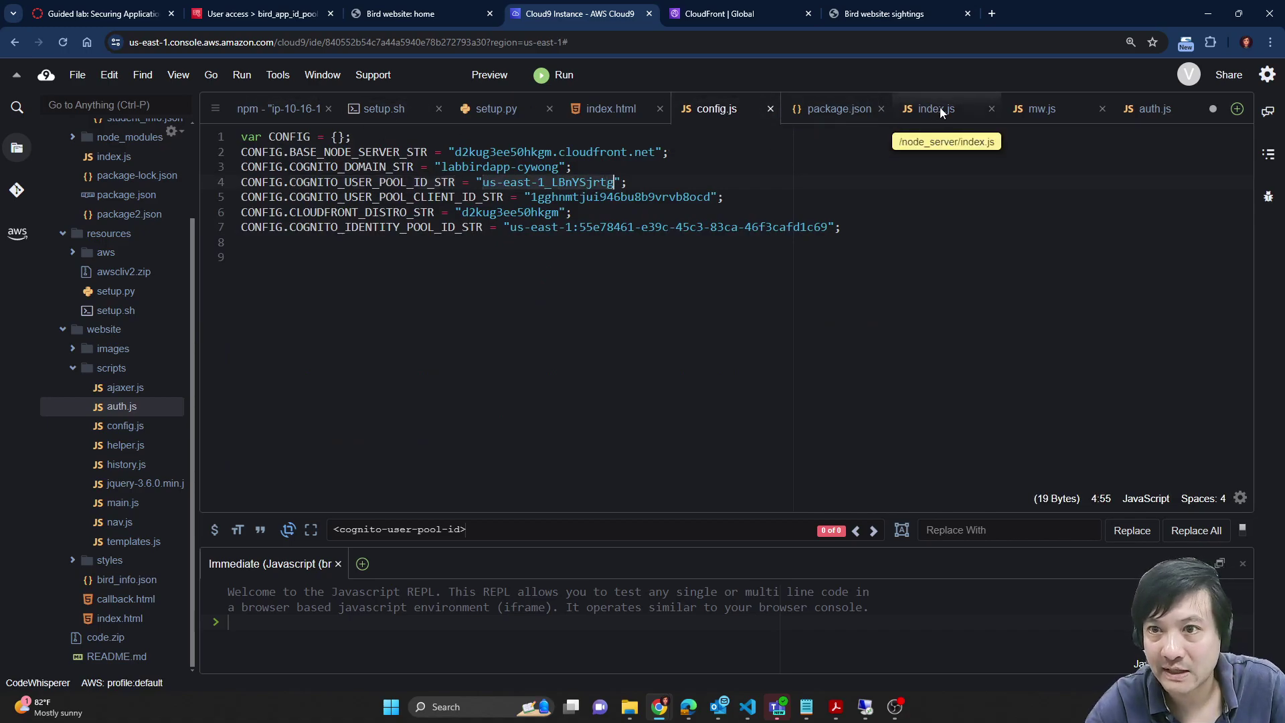
Step: Paste us-east-1_LBnYSjrtg over <cognito-user-pool-id> on line 91 and compare with the lab example
left_click(1119, 111)
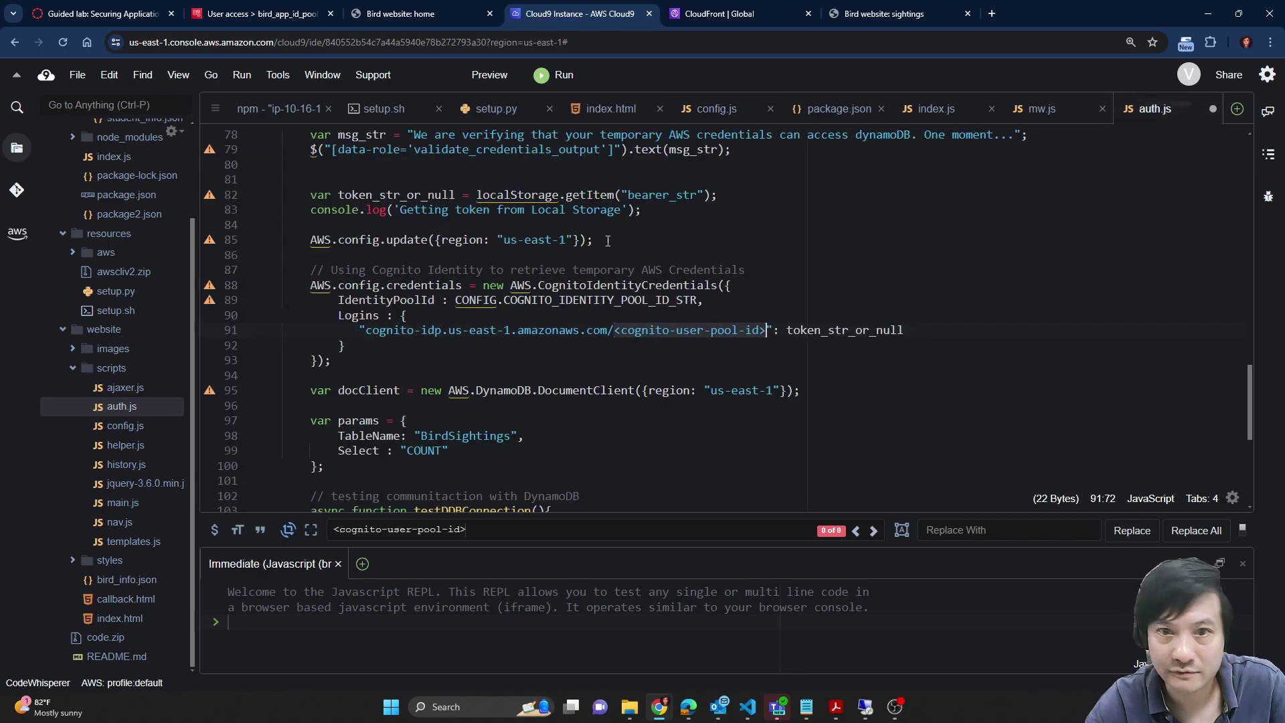
left_click(640, 323)
left_click(616, 330)
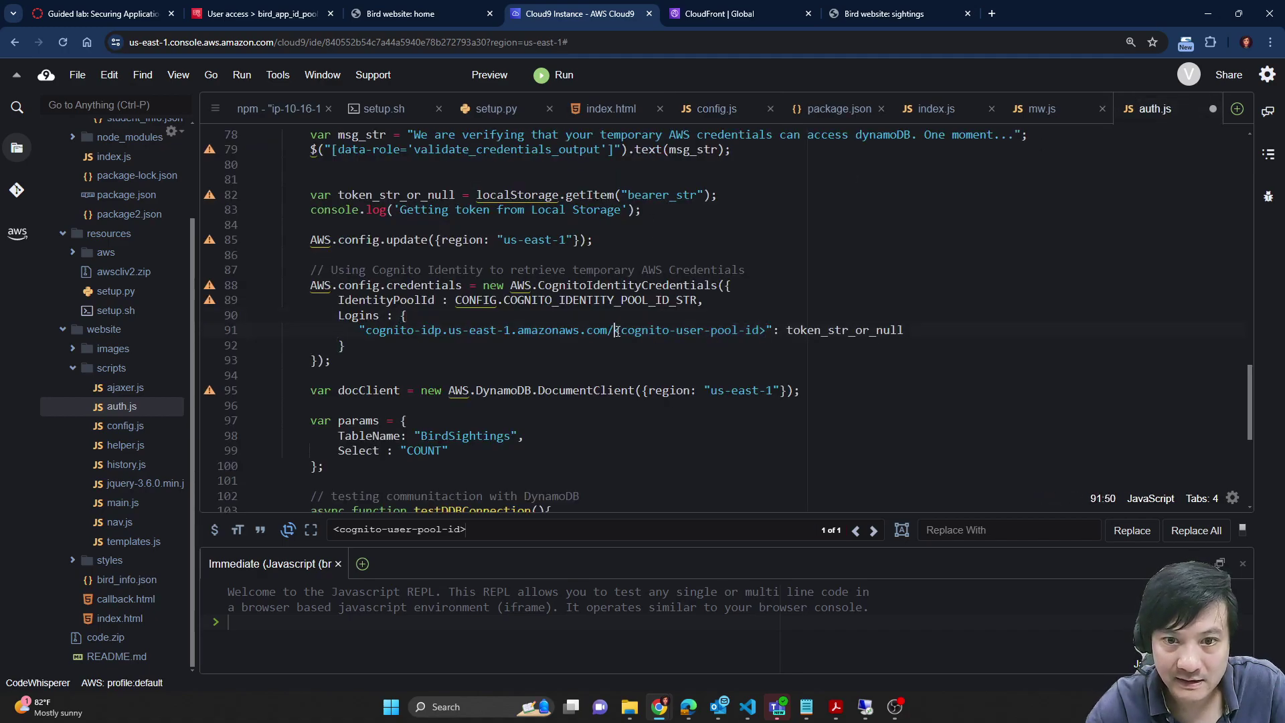
left_click(767, 330, "shift")
key("ctrl+v")
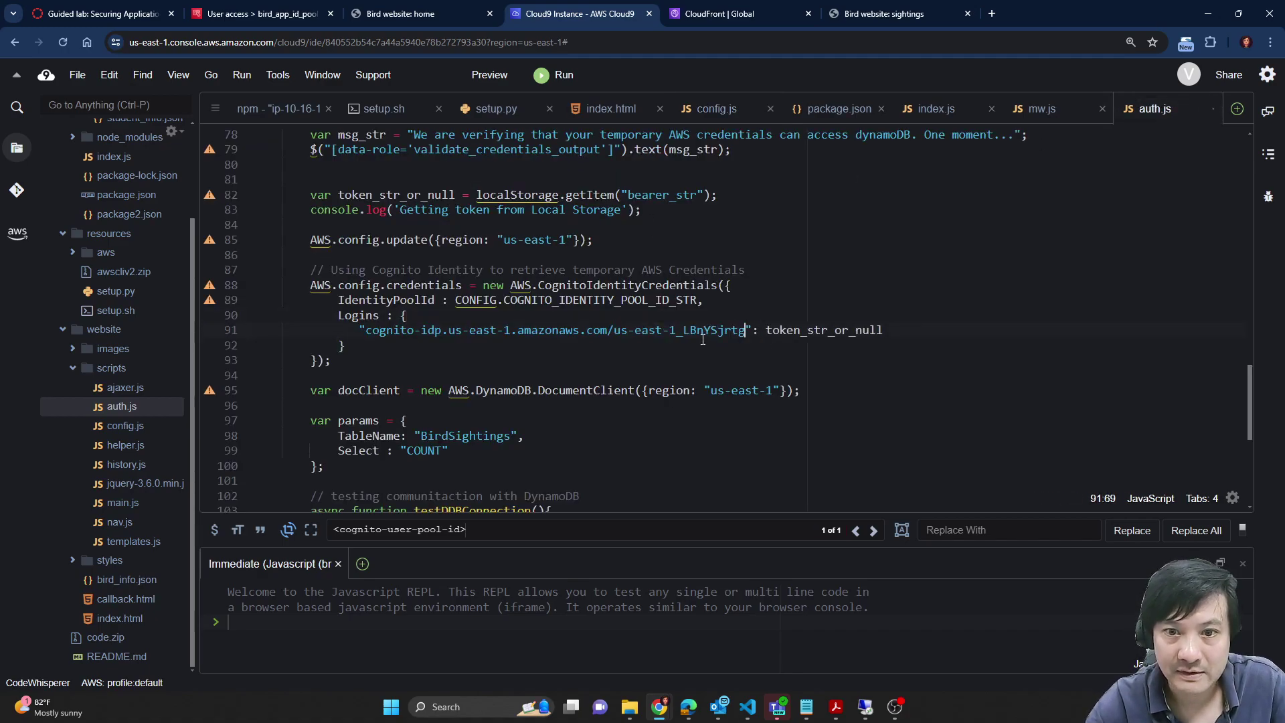
left_click(121, 14)
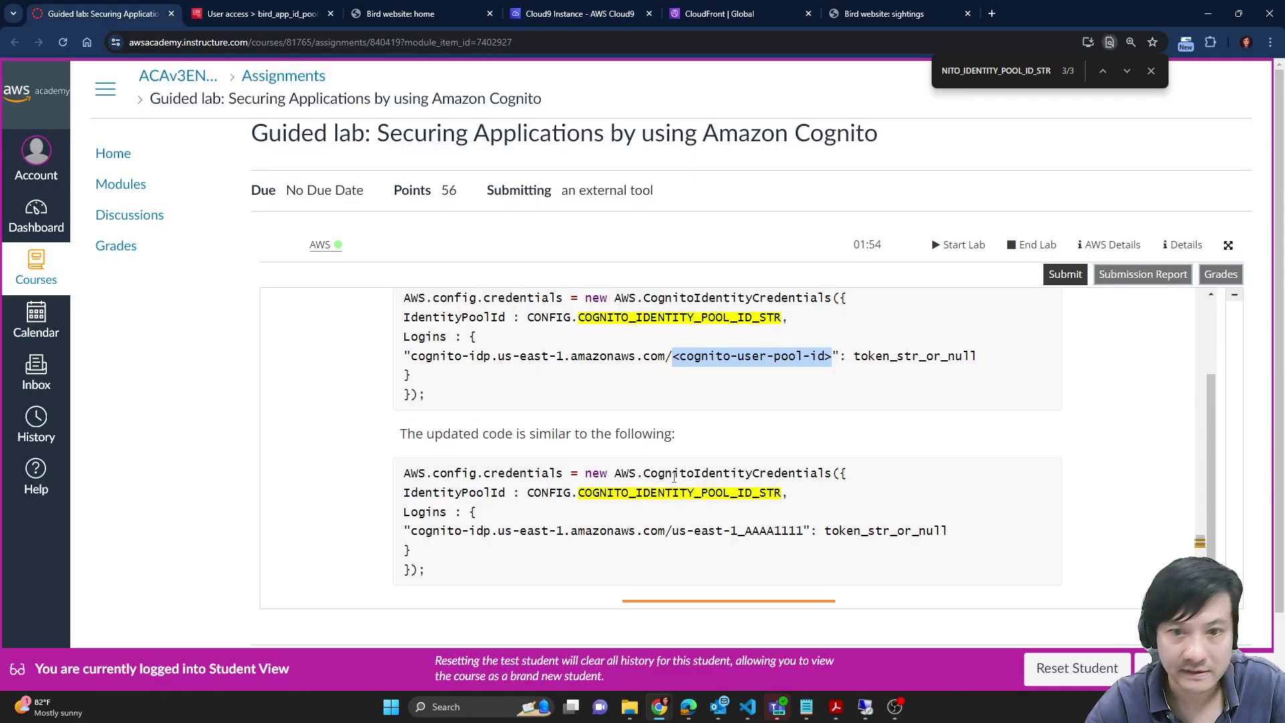
scroll(692, 534, "down", 1)
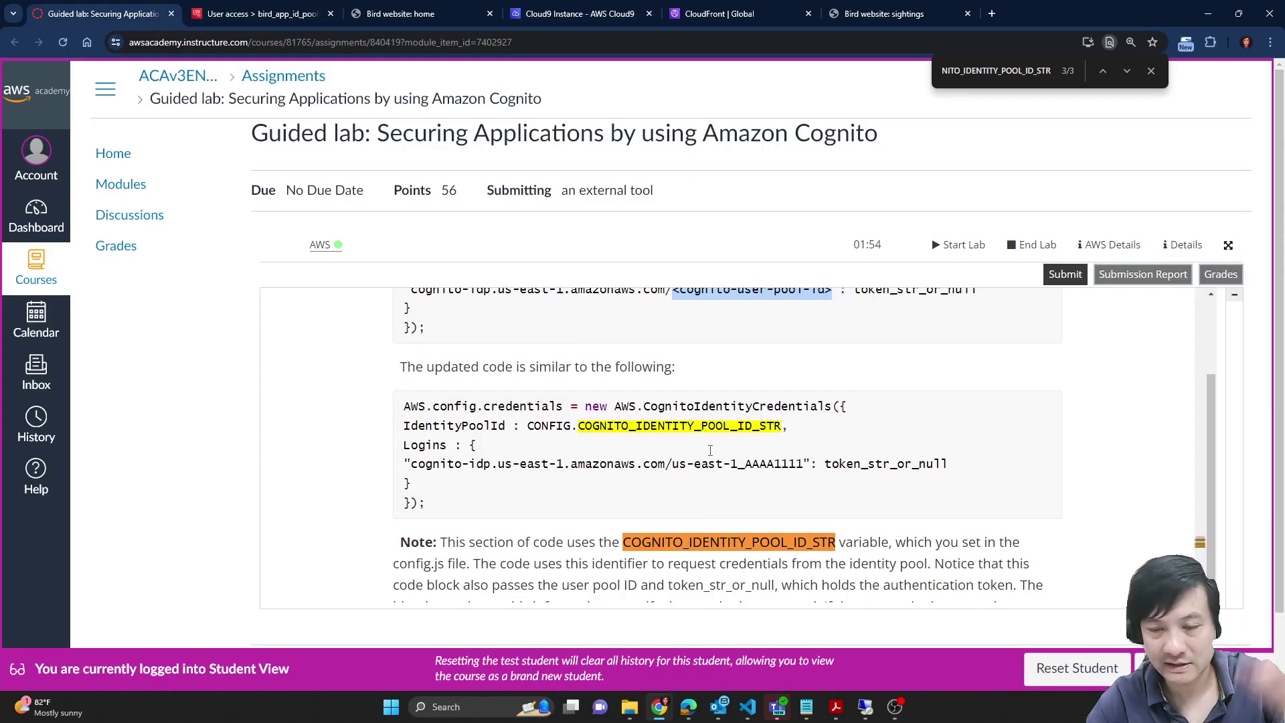
scroll(710, 450, "down", 1)
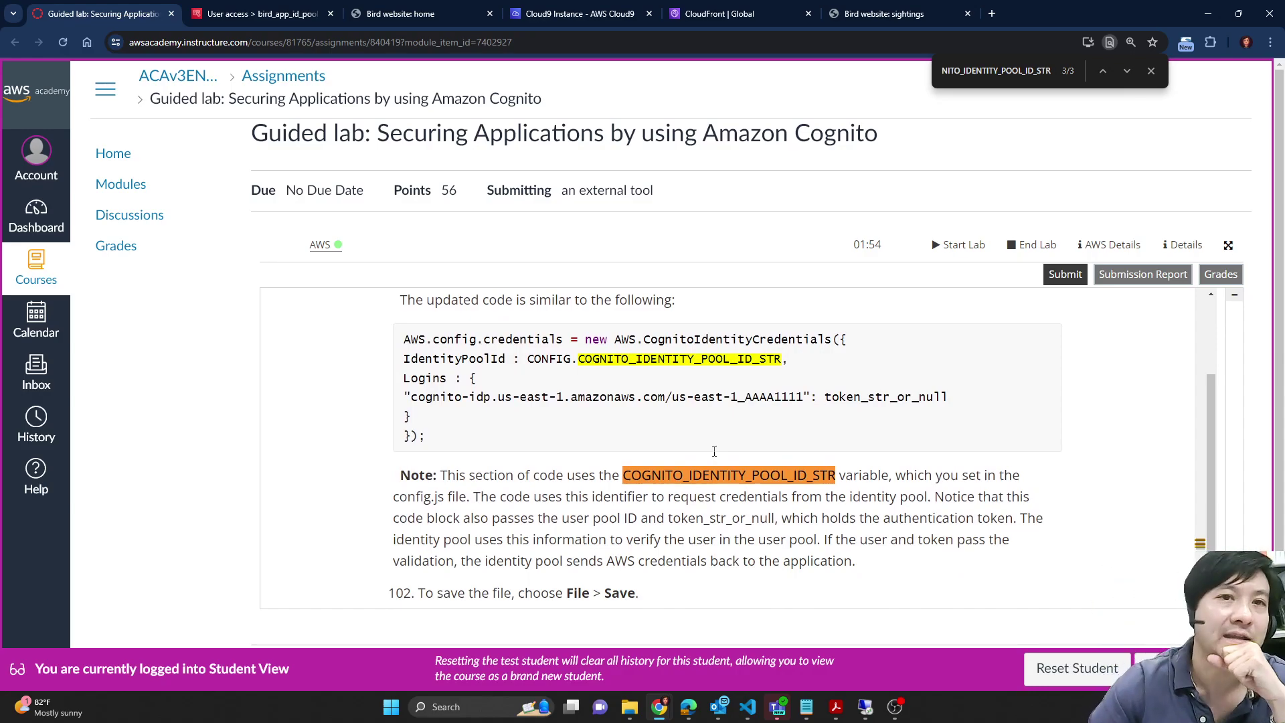
Step: Look over bird_app_id_pool's identity browser and other properties in the Cognito console
left_click(262, 13)
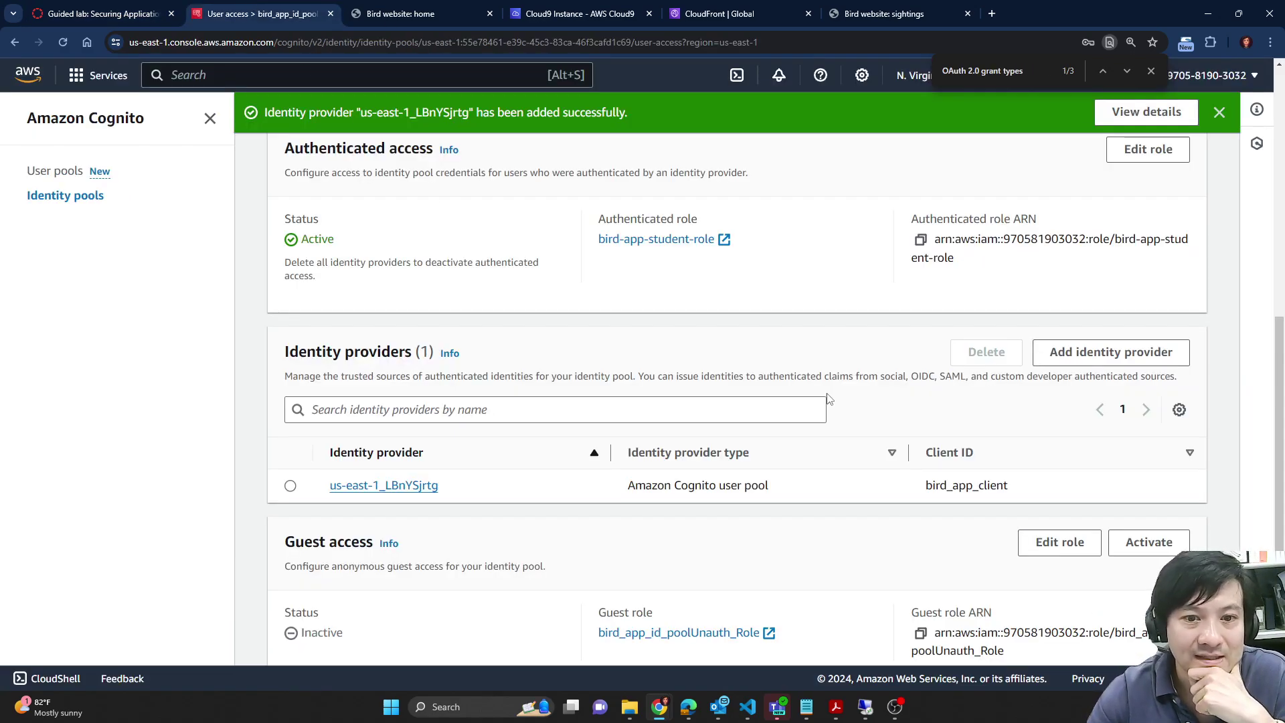
scroll(822, 405, "down", 1)
scroll(442, 450, "up", 1)
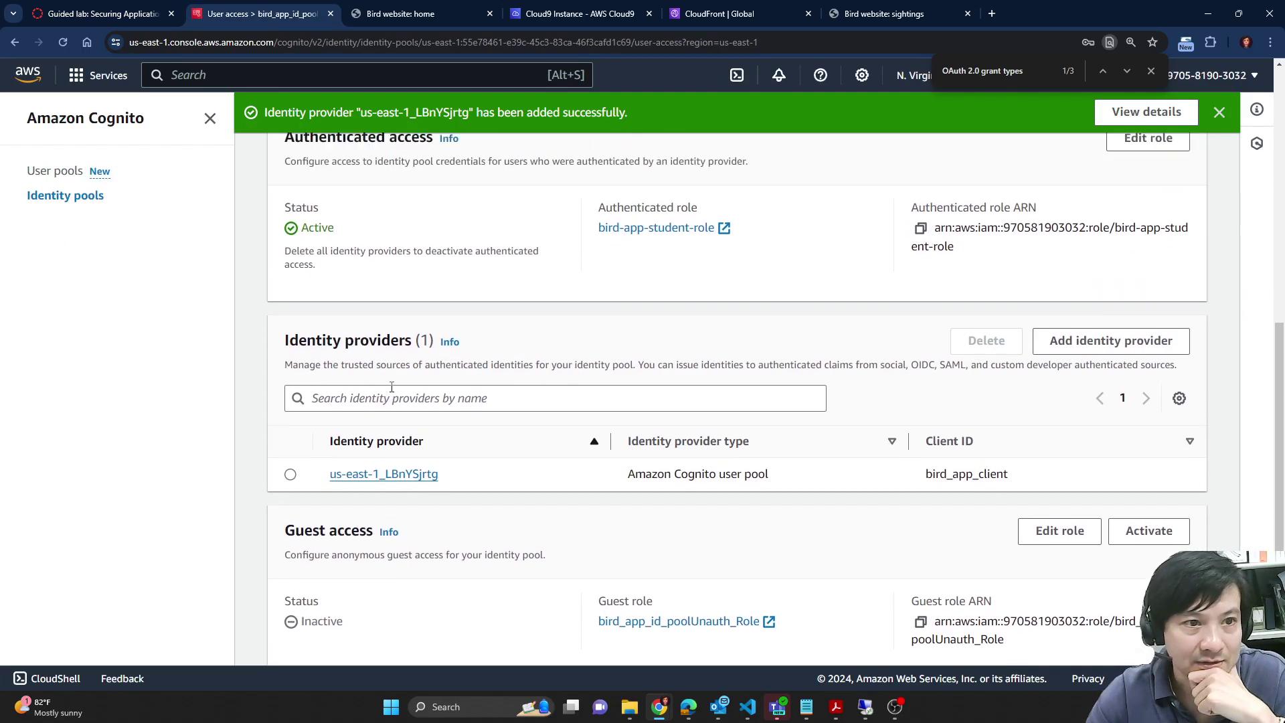
scroll(890, 459, "down", 1)
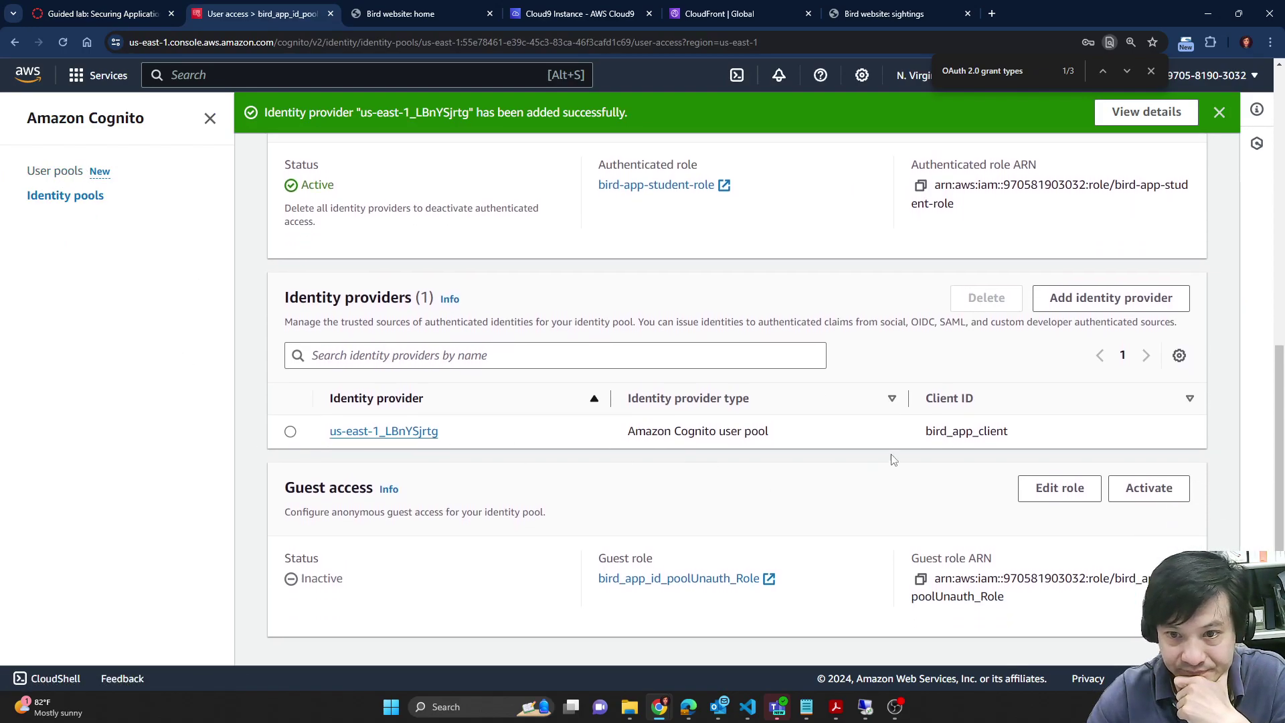
scroll(816, 348, "up", 4)
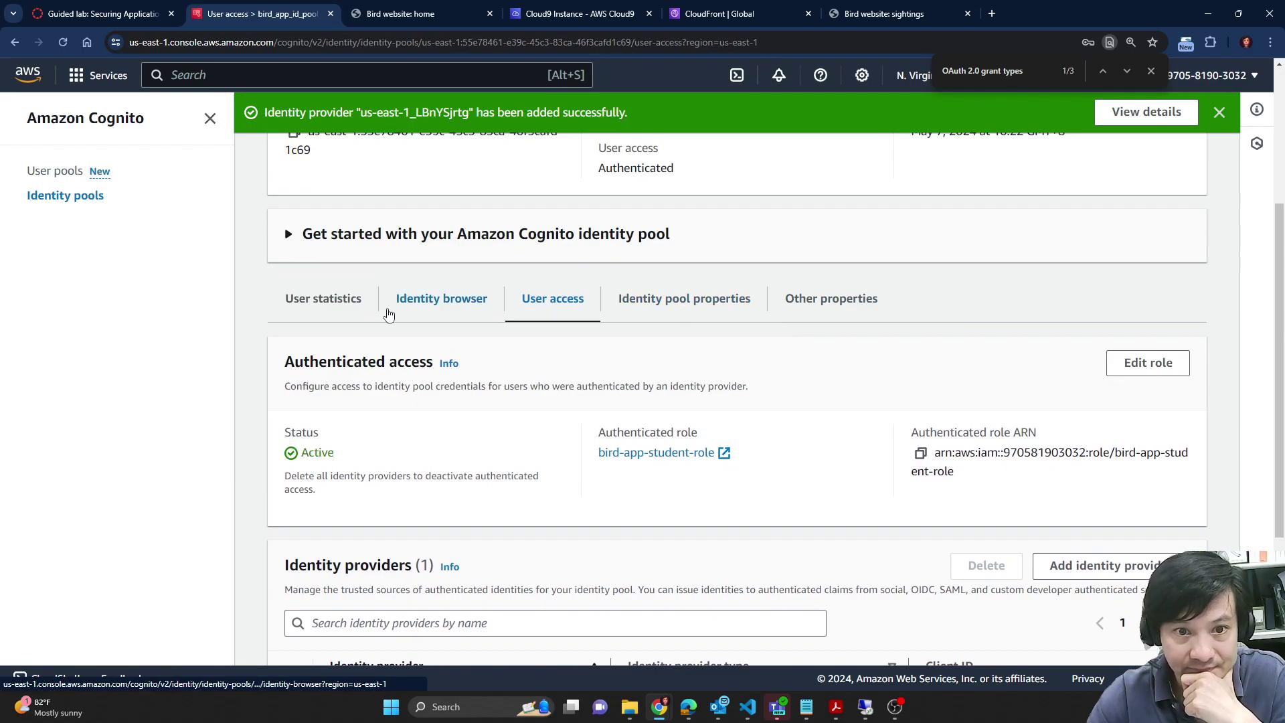
left_click(436, 300)
scroll(670, 431, "down", 2)
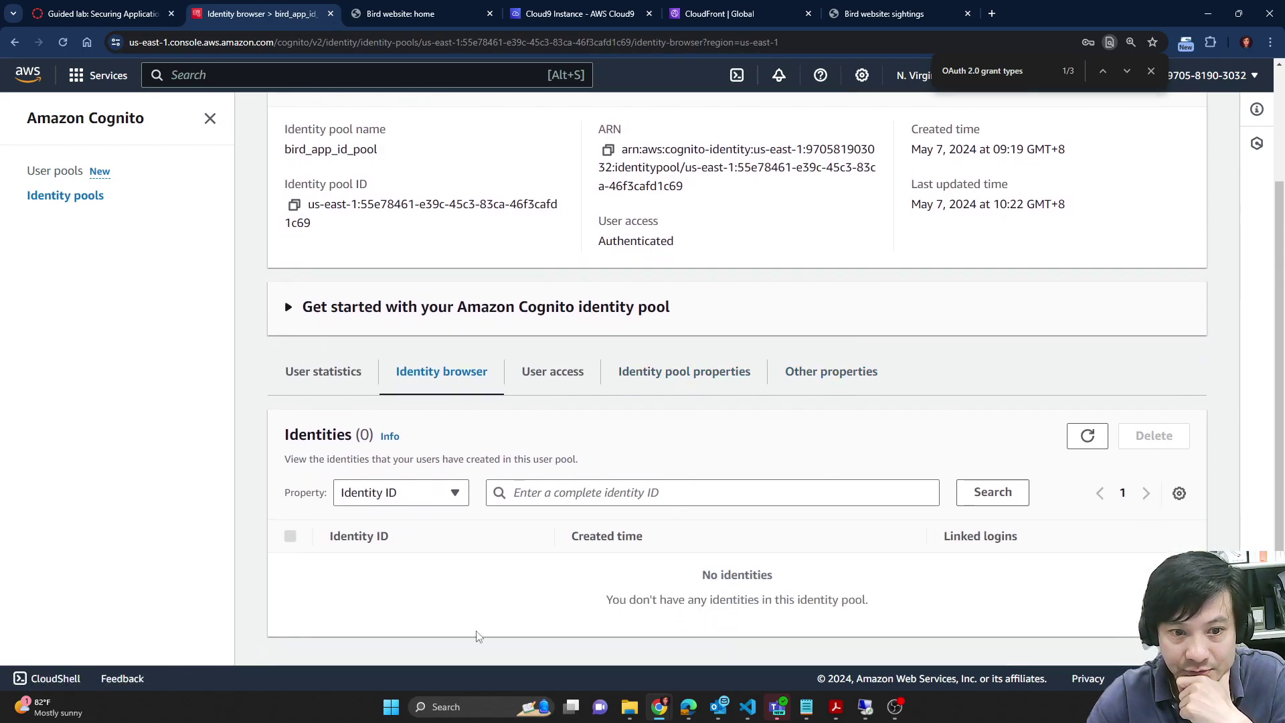
scroll(918, 459, "up", 2)
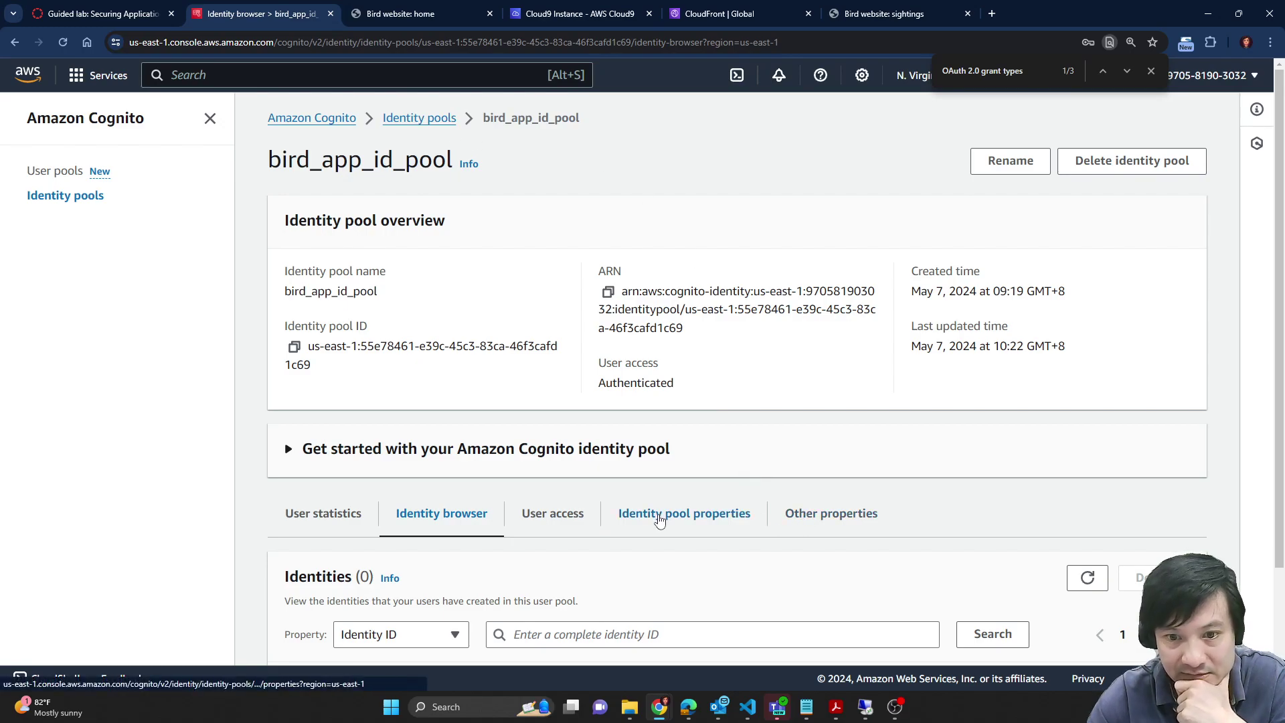
left_click(831, 515)
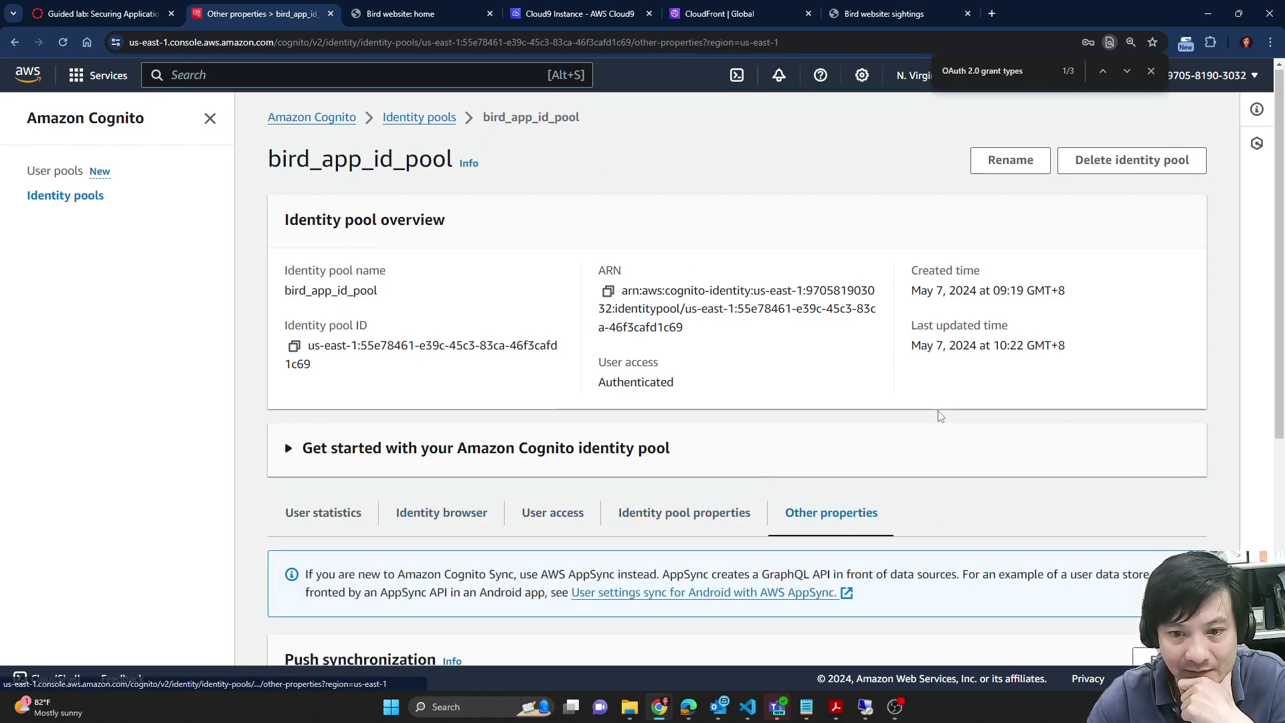
scroll(949, 491, "down", 6)
scroll(797, 455, "down", 2)
scroll(796, 455, "up", 8)
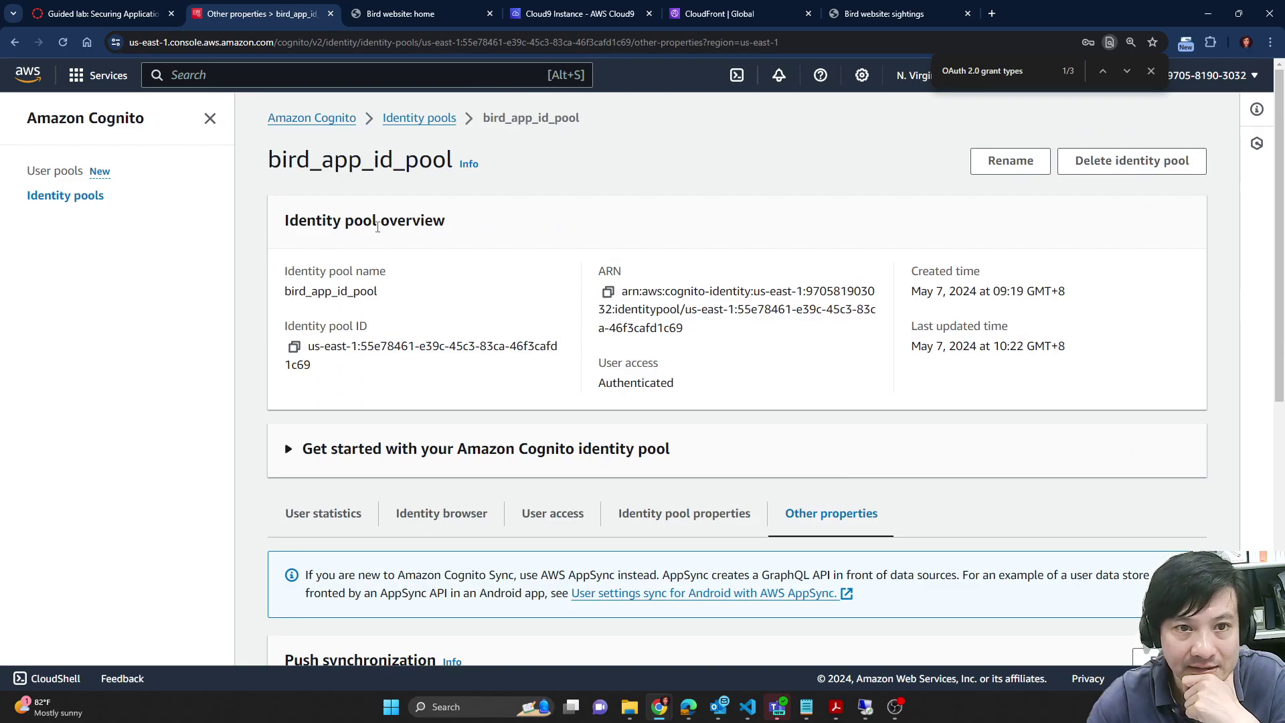
Step: Check the user pool list, reopen bird_app_id_pool's user access settings, and return to the lab guide
left_click(61, 171)
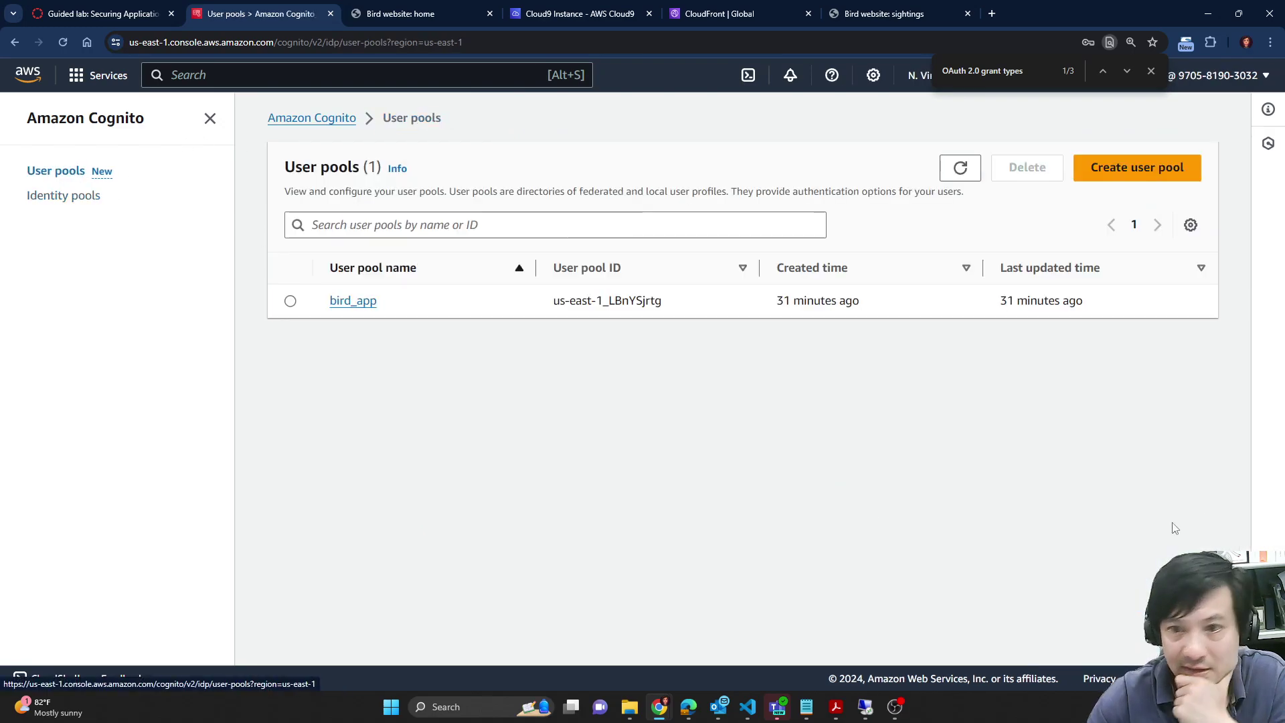
left_click(62, 196)
left_click(377, 318)
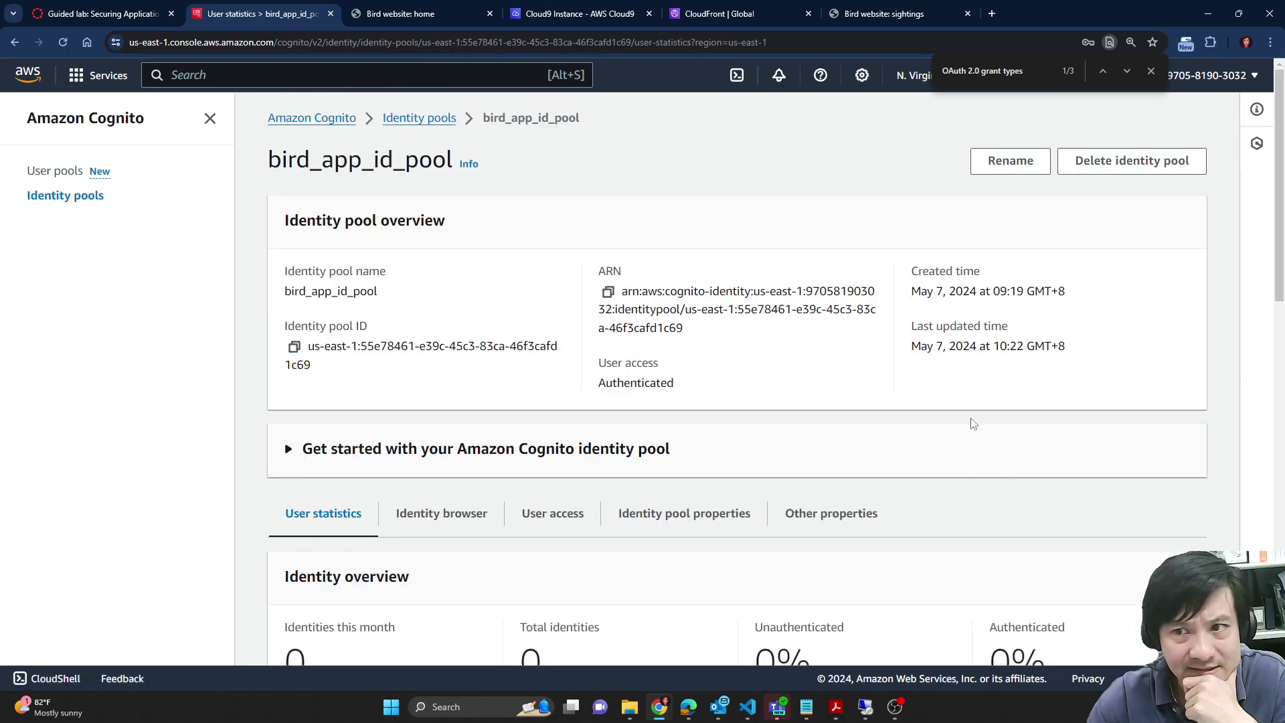
scroll(1098, 457, "down", 4)
scroll(821, 313, "down", 4)
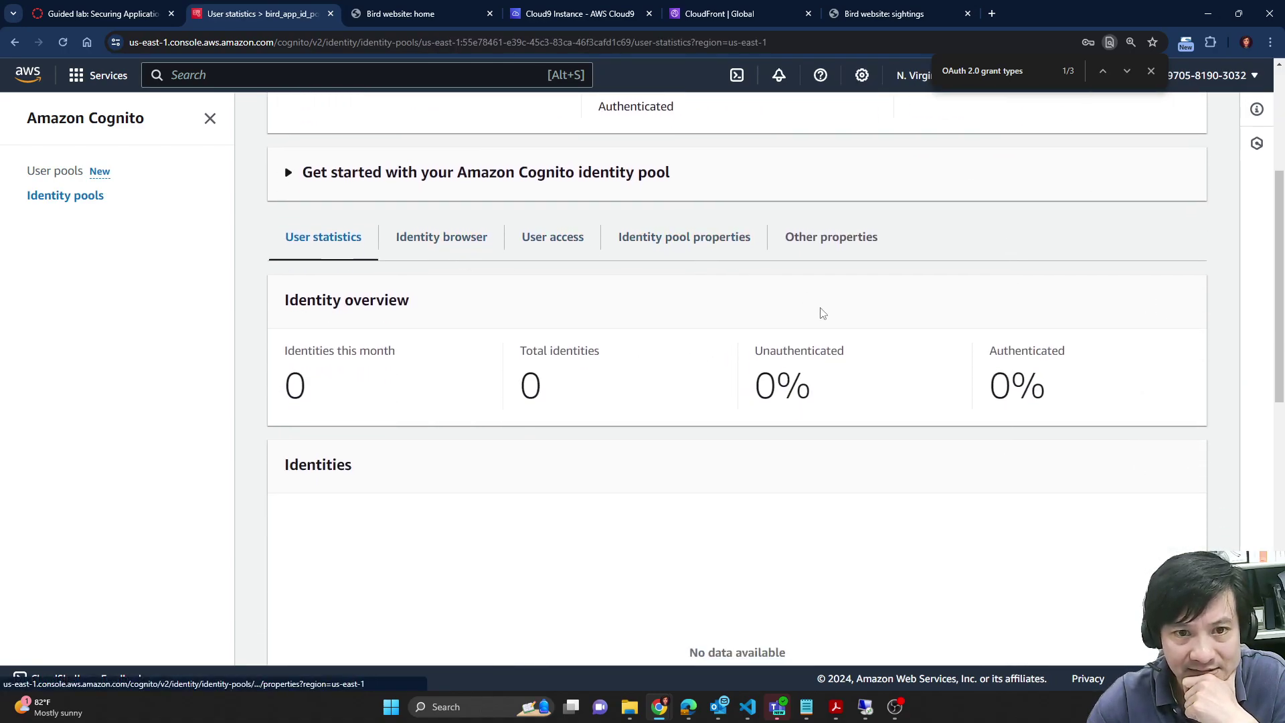
scroll(1050, 479, "up", 1)
scroll(1050, 477, "down", 6)
scroll(1050, 478, "up", 10)
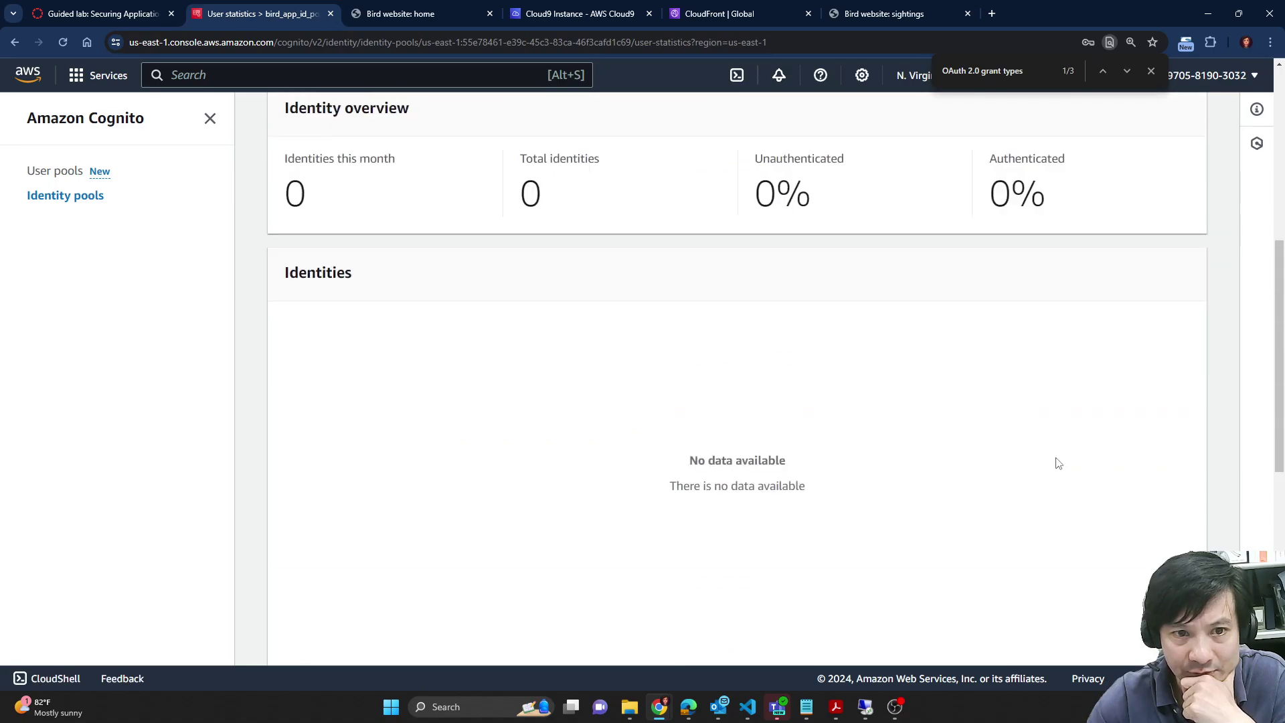
left_click(536, 315)
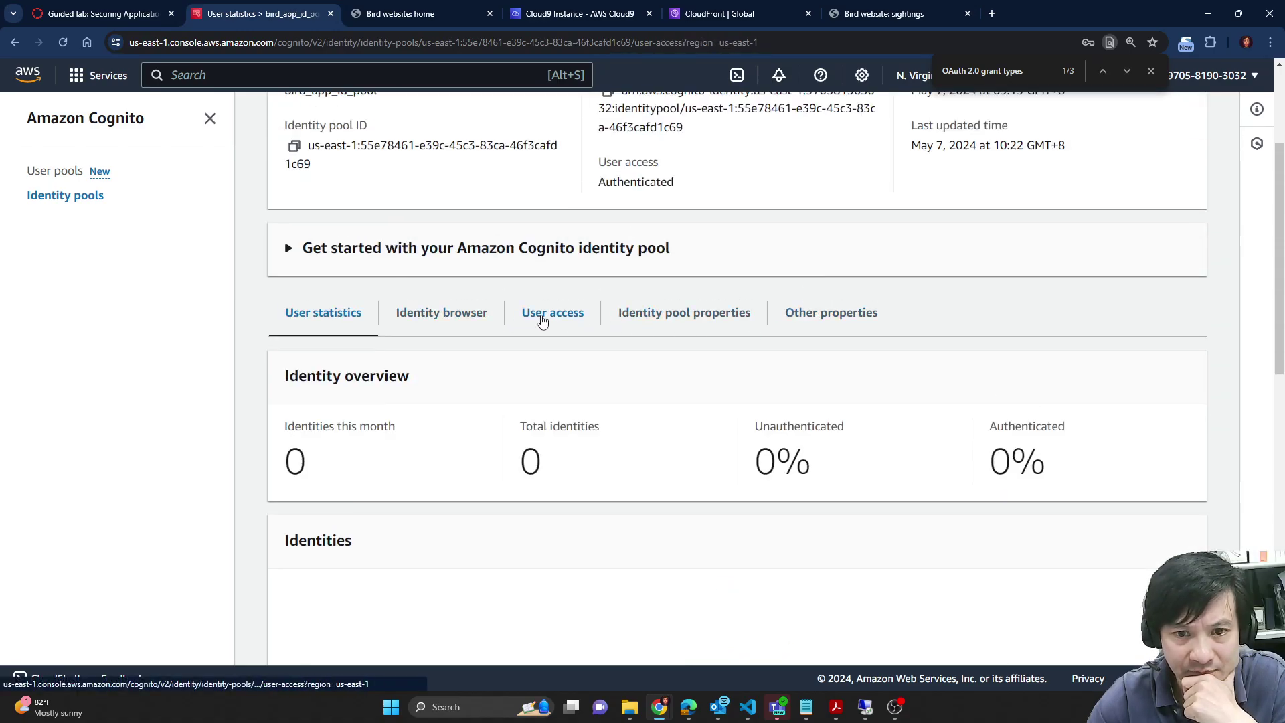
scroll(887, 456, "down", 5)
scroll(549, 522, "down", 1)
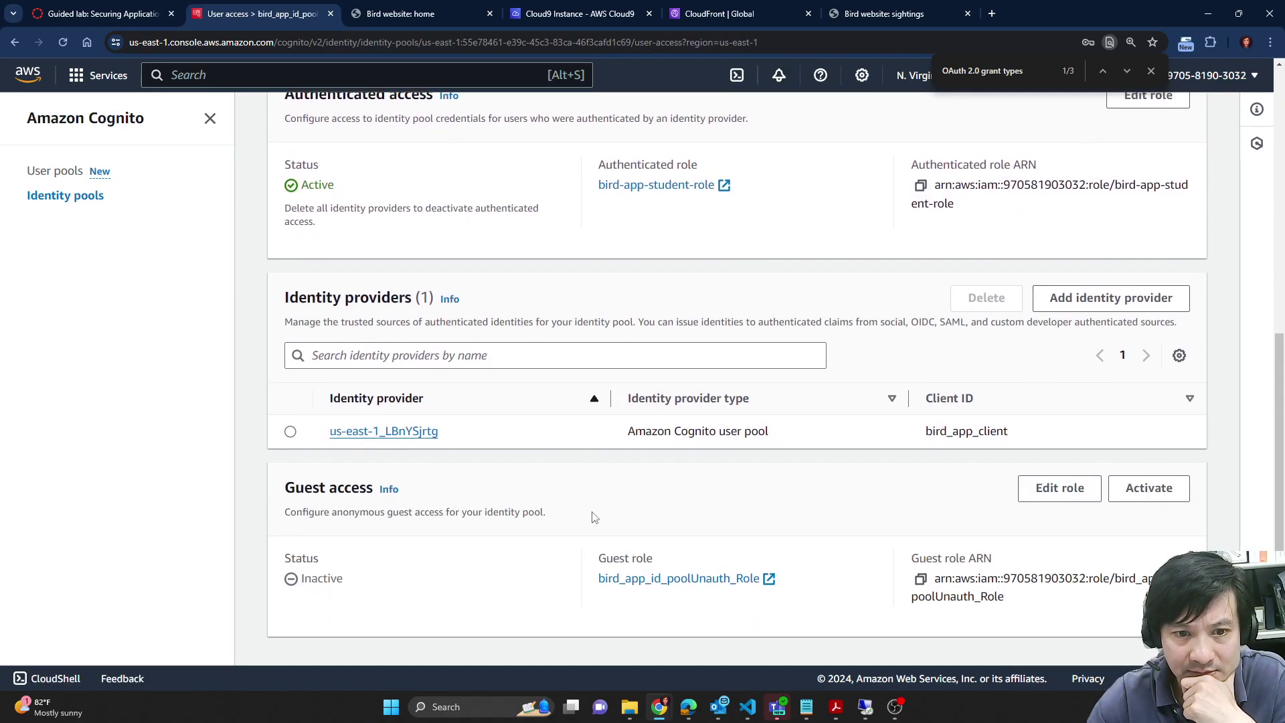
scroll(621, 526, "up", 5)
left_click(129, 5)
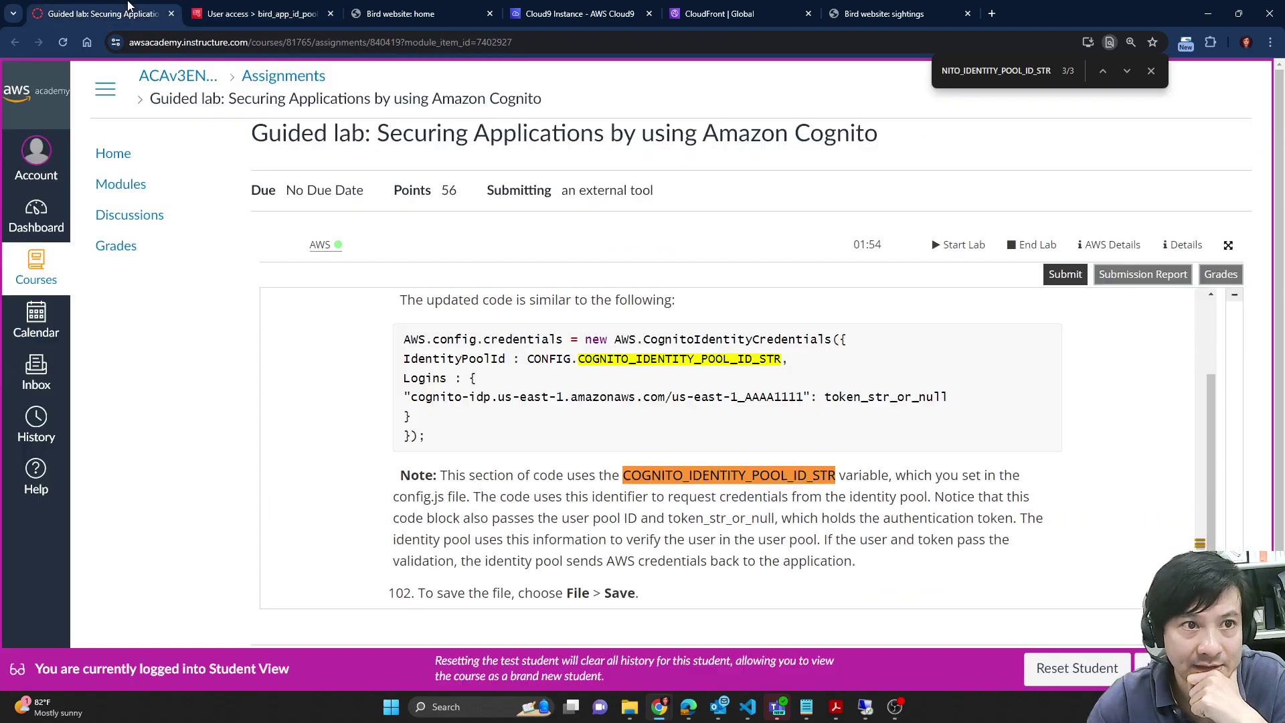
Step: Copy the cd ~/environment and aws s3 cp website upload commands from the notes
scroll(650, 382, "down", 2)
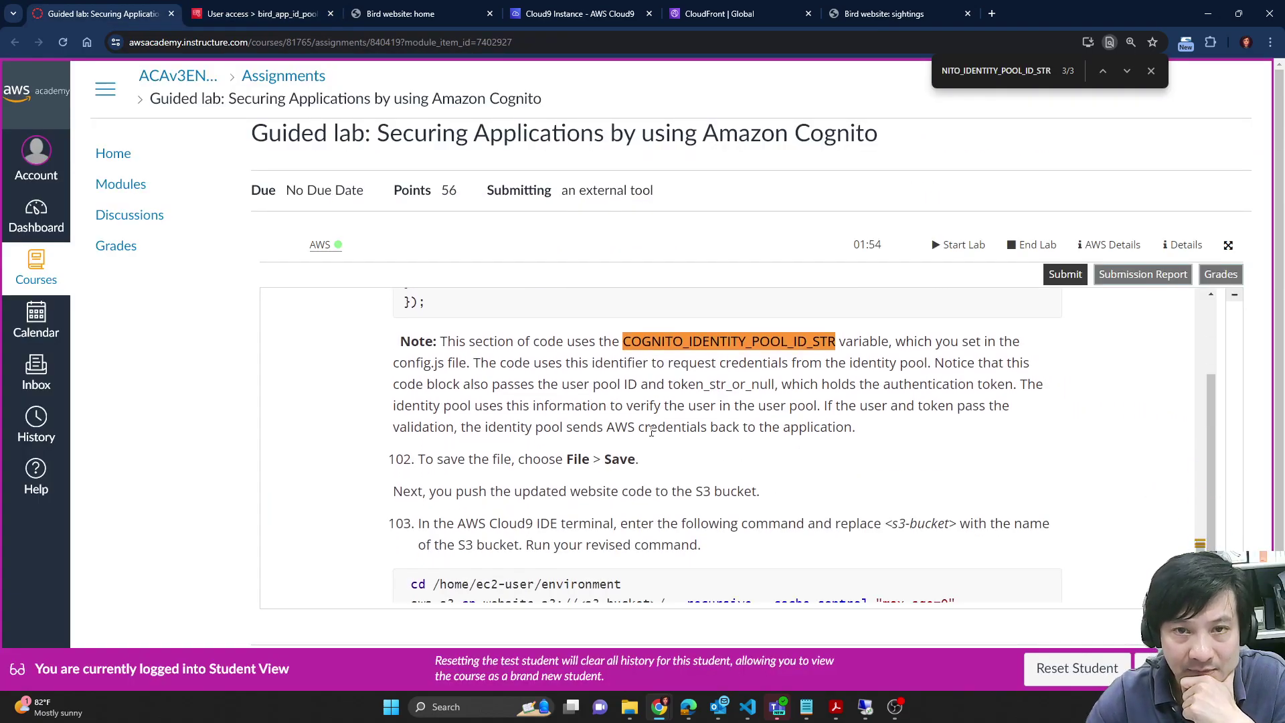
left_click(684, 5)
left_click(581, 13)
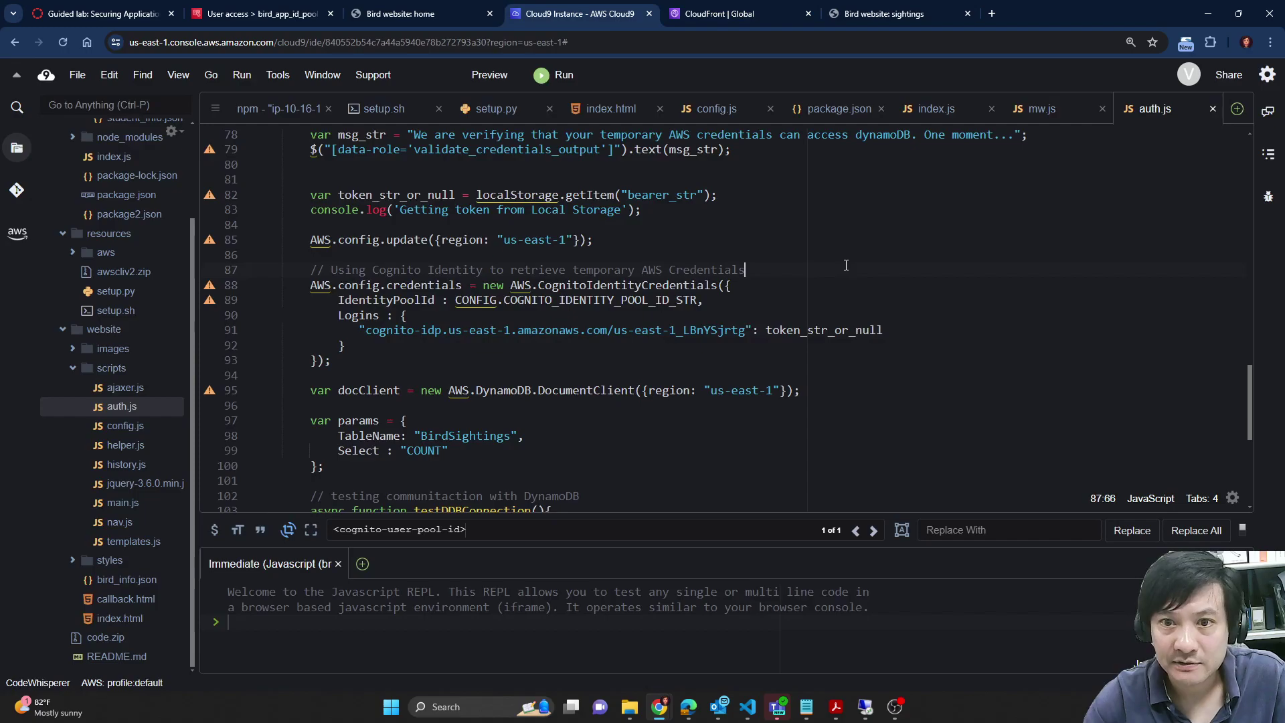
key("ctrl+1")
scroll(649, 442, "down", 4)
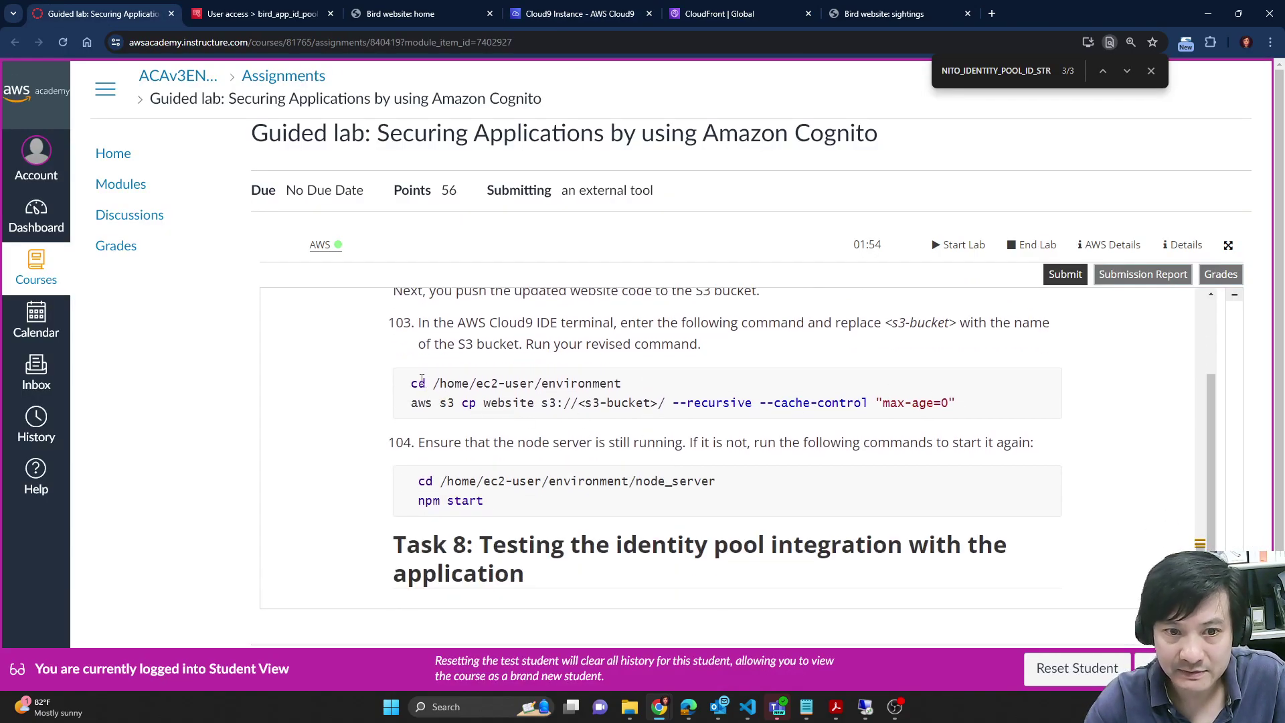
mouse_move(806, 707)
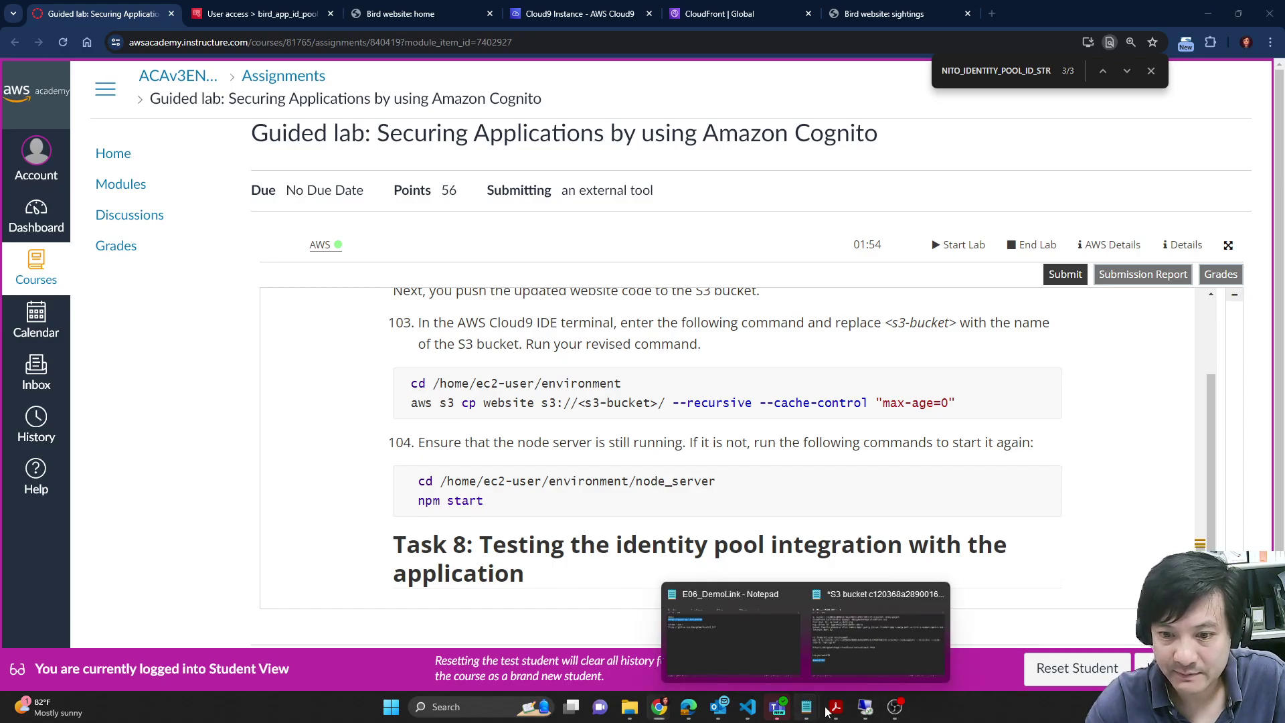
left_click(918, 659)
left_click_drag(415, 383, 234, 349)
Step: Stop the node server with Ctrl+C and run the recursive website upload to the S3 bucket
left_click(280, 14)
left_click(579, 13)
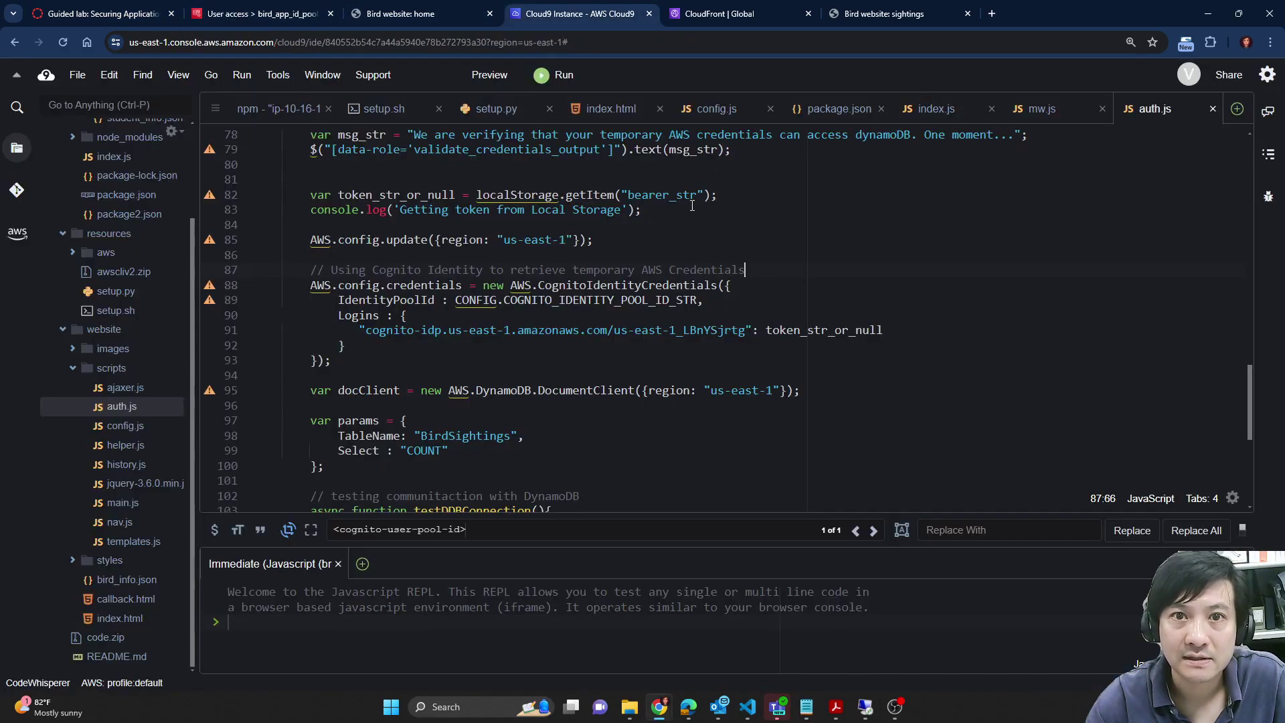
left_click(287, 104)
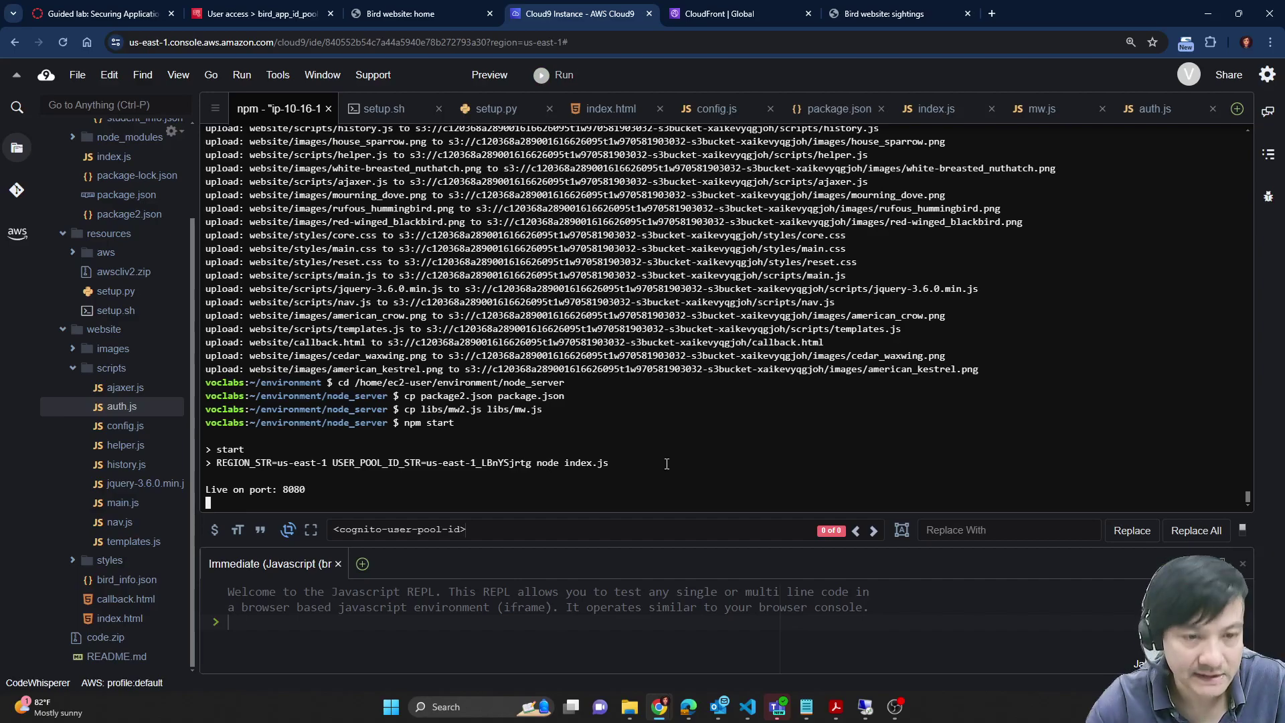
key("ctrl+c")
key("ctrl+v")
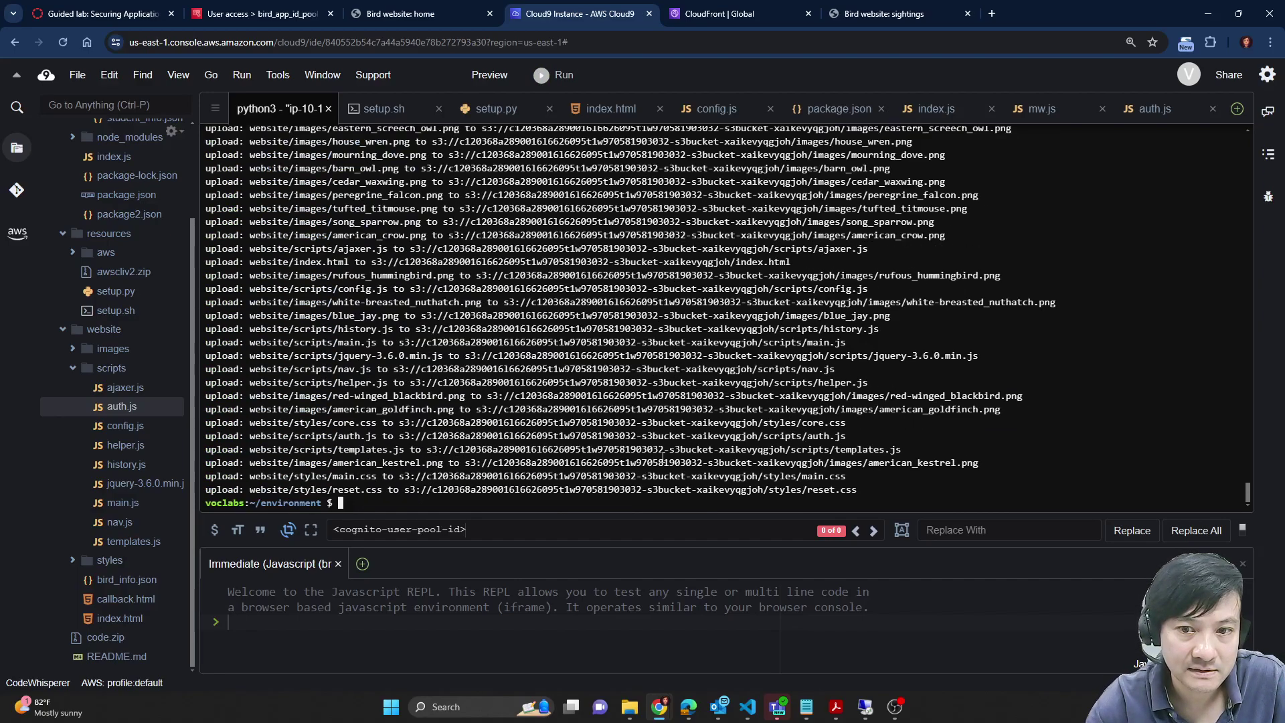
key("ctrl+1")
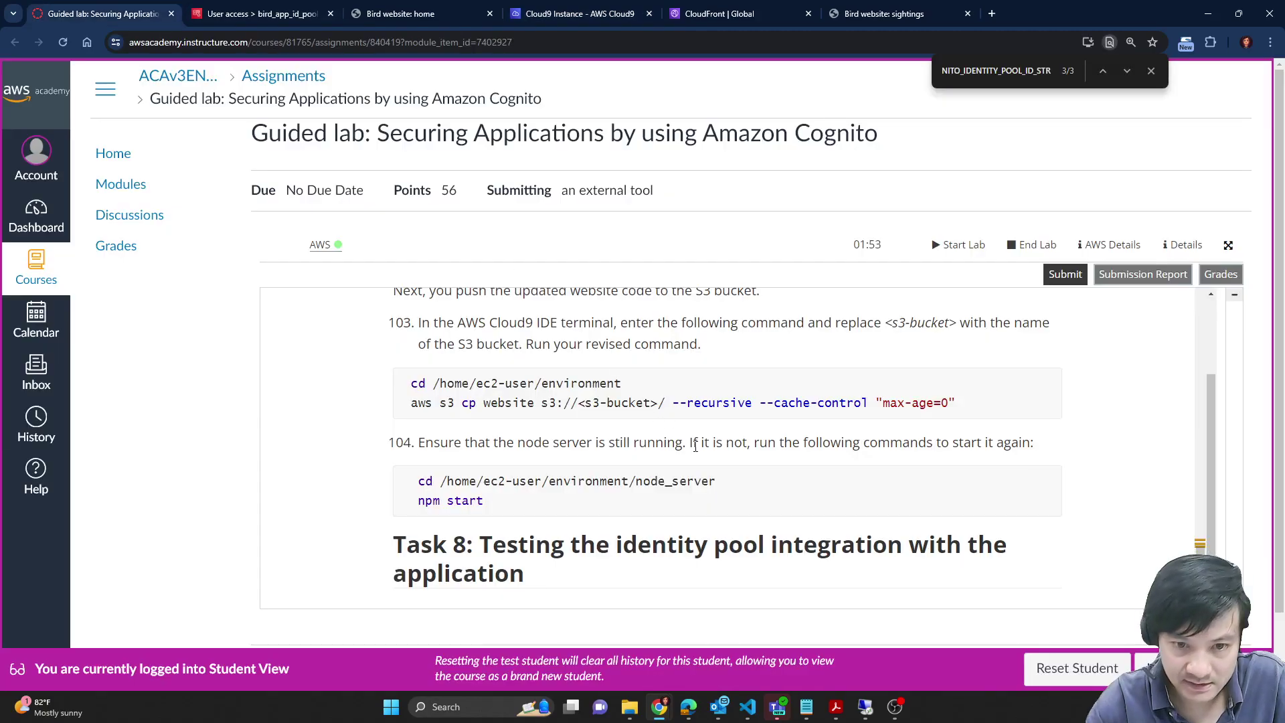
mouse_move(404, 478)
left_mouse_down()
mouse_move(488, 504)
mouse_move(421, 487)
left_mouse_up()
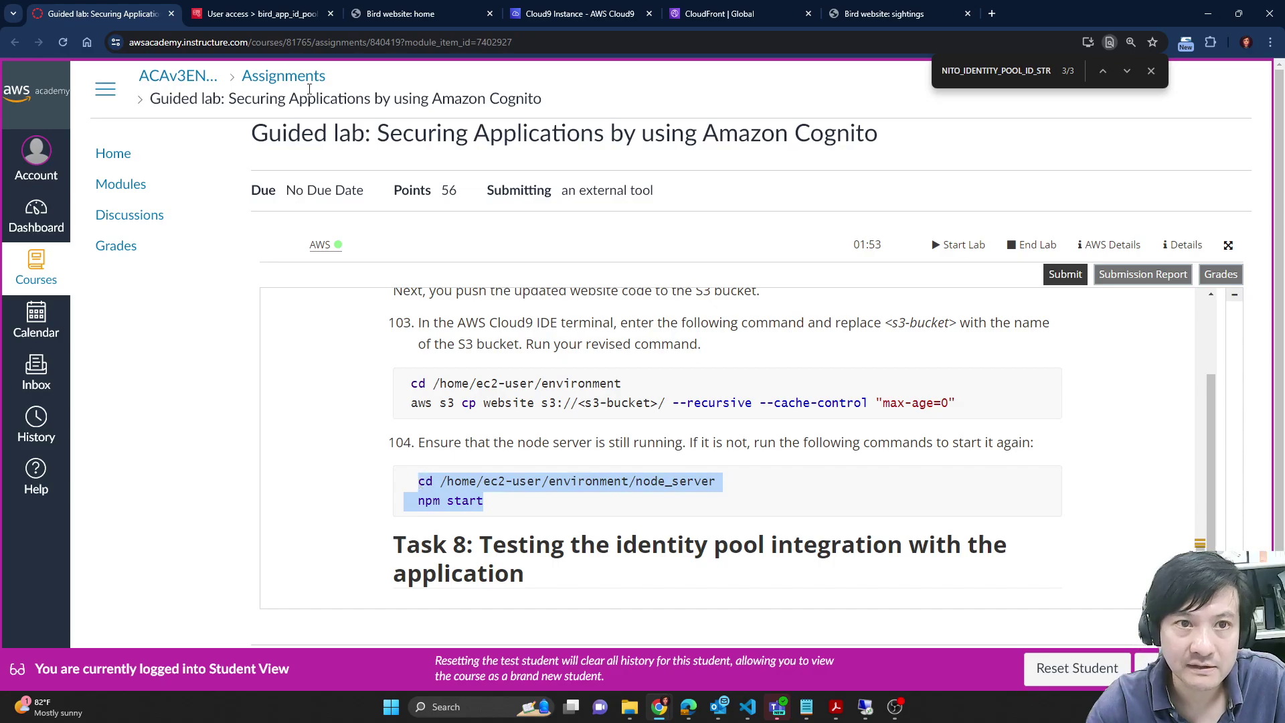
left_click(268, 12)
left_click(415, 12)
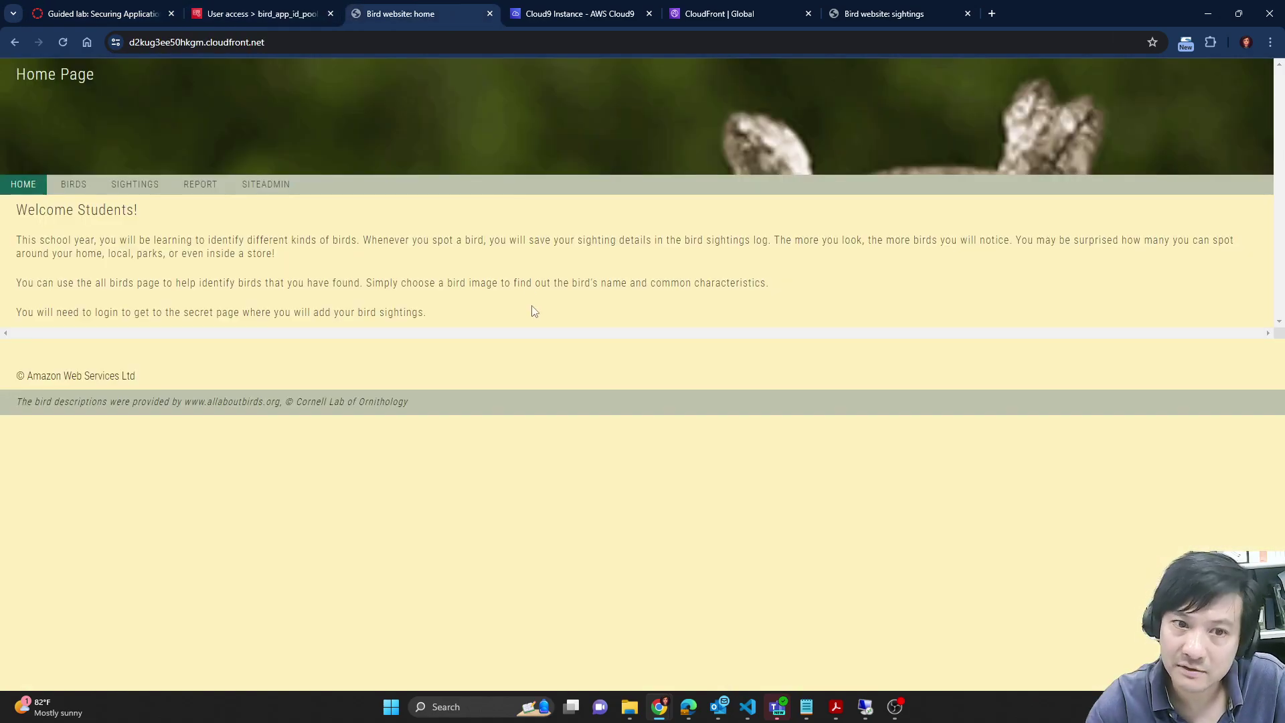
left_click(268, 7)
left_click(576, 14)
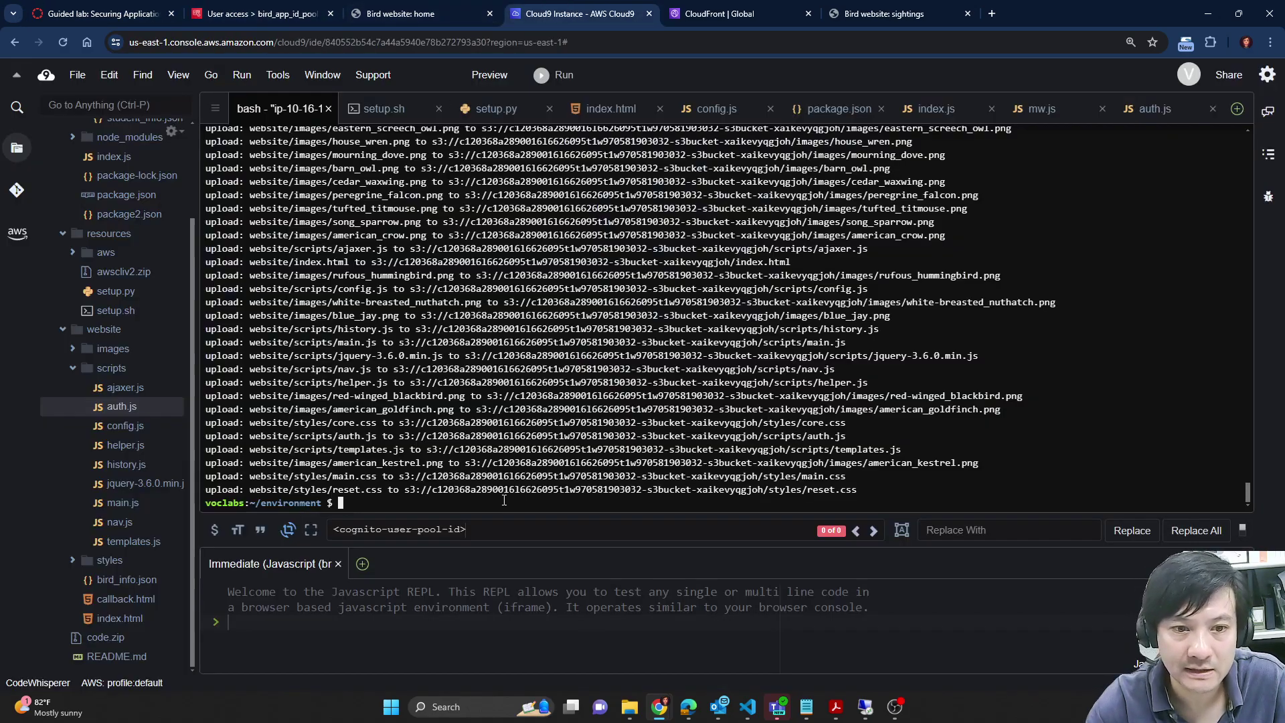
key("ctrl+v")
key("Return")
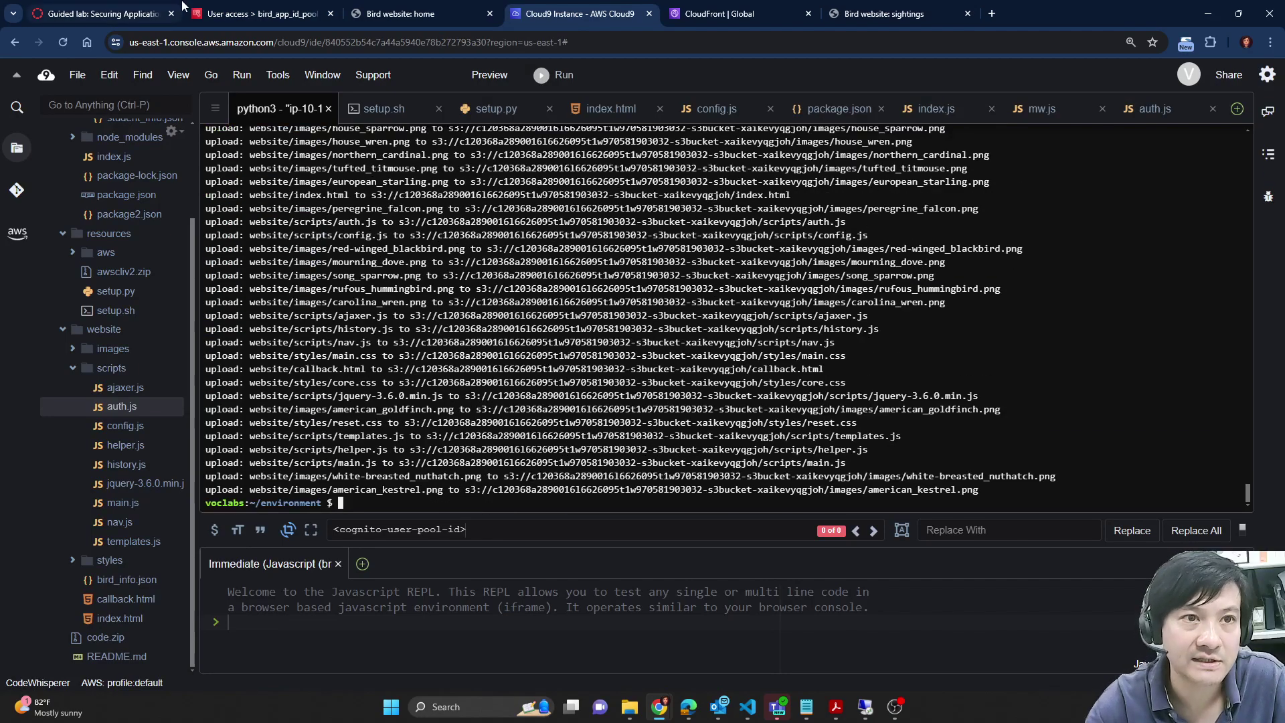
Step: Run cd node_server and npm start to bring the server back up on port 8080
left_click(101, 14)
left_click_drag(485, 503, 406, 482)
left_click(329, 8)
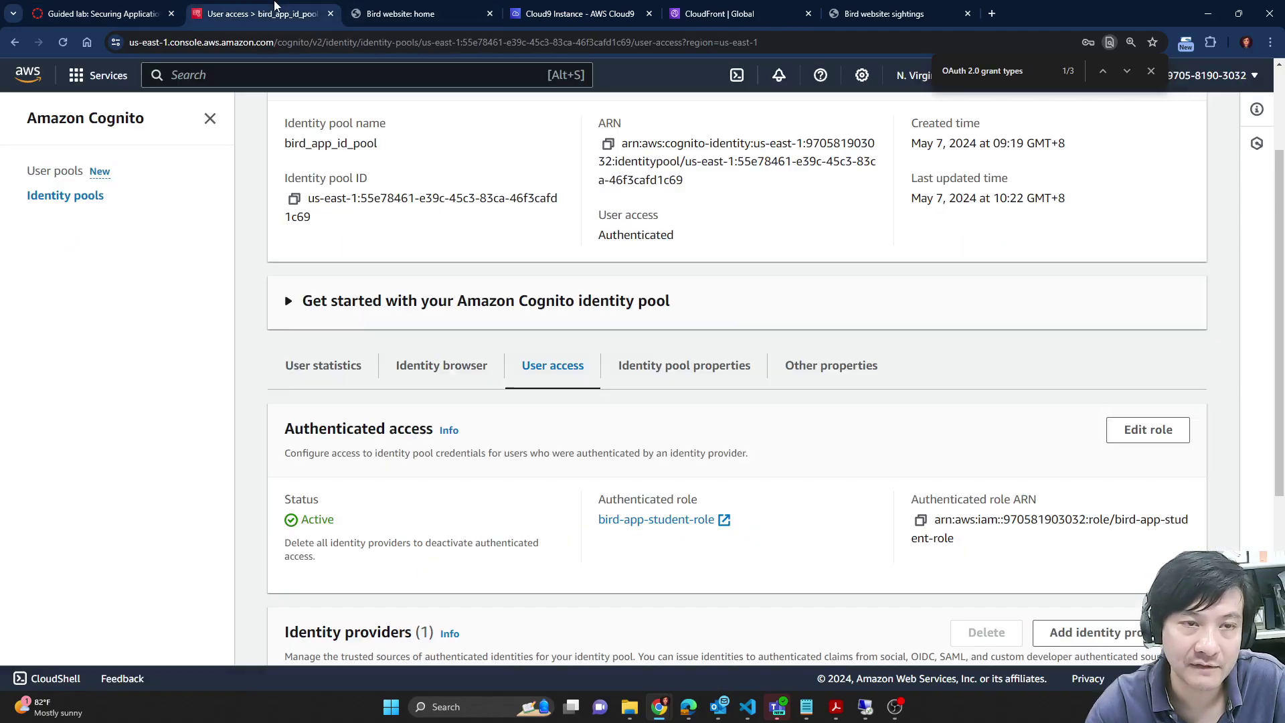
left_click(469, 6)
left_click(557, 6)
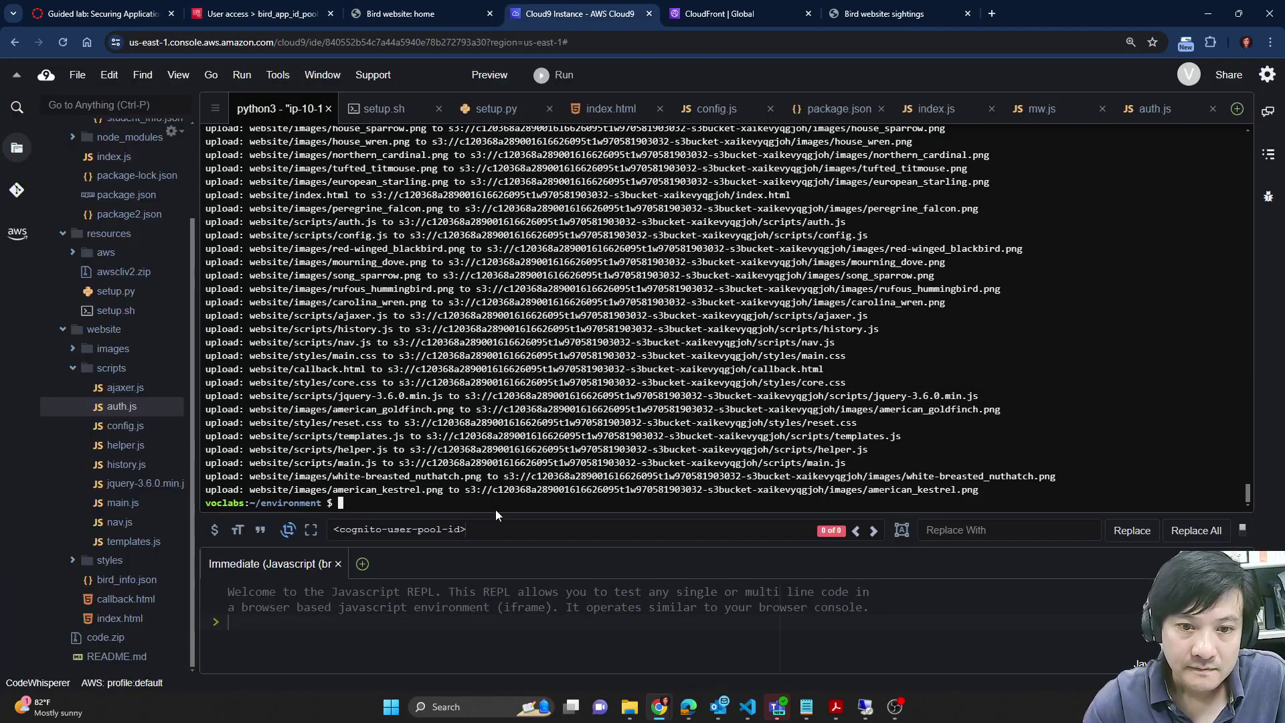
key("ctrl+v")
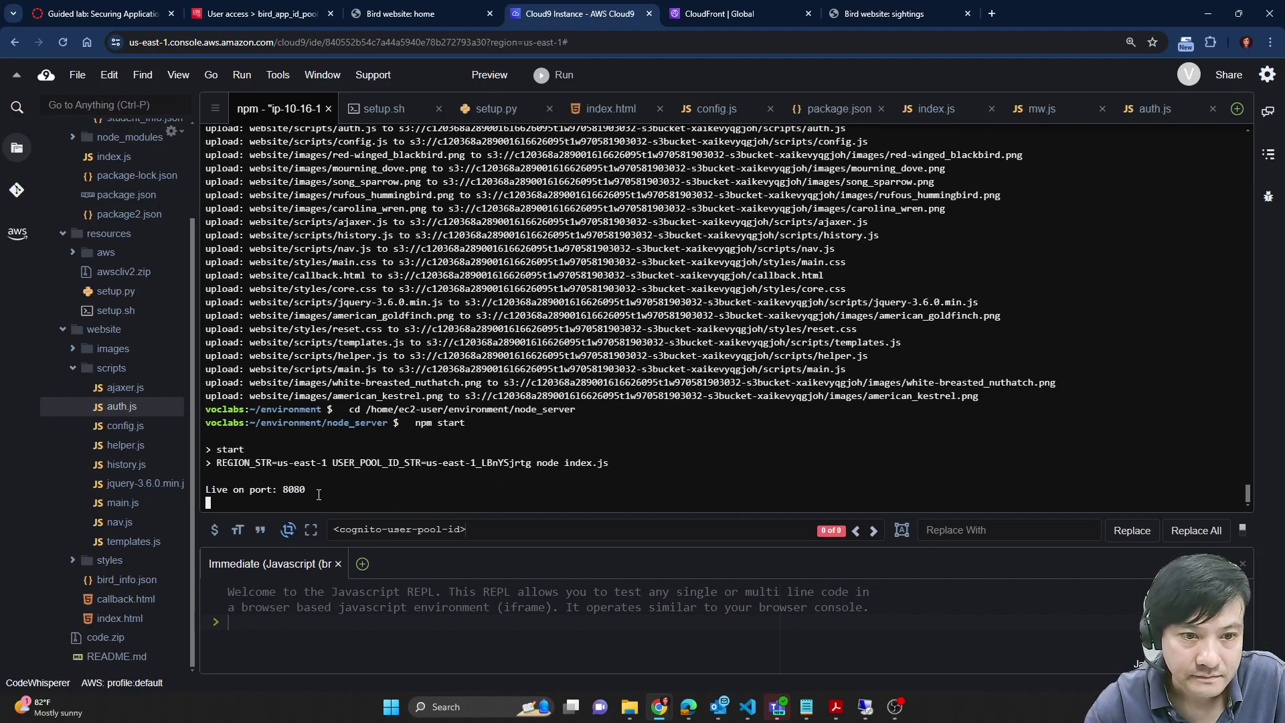
left_click(129, 8)
scroll(675, 473, "down", 2)
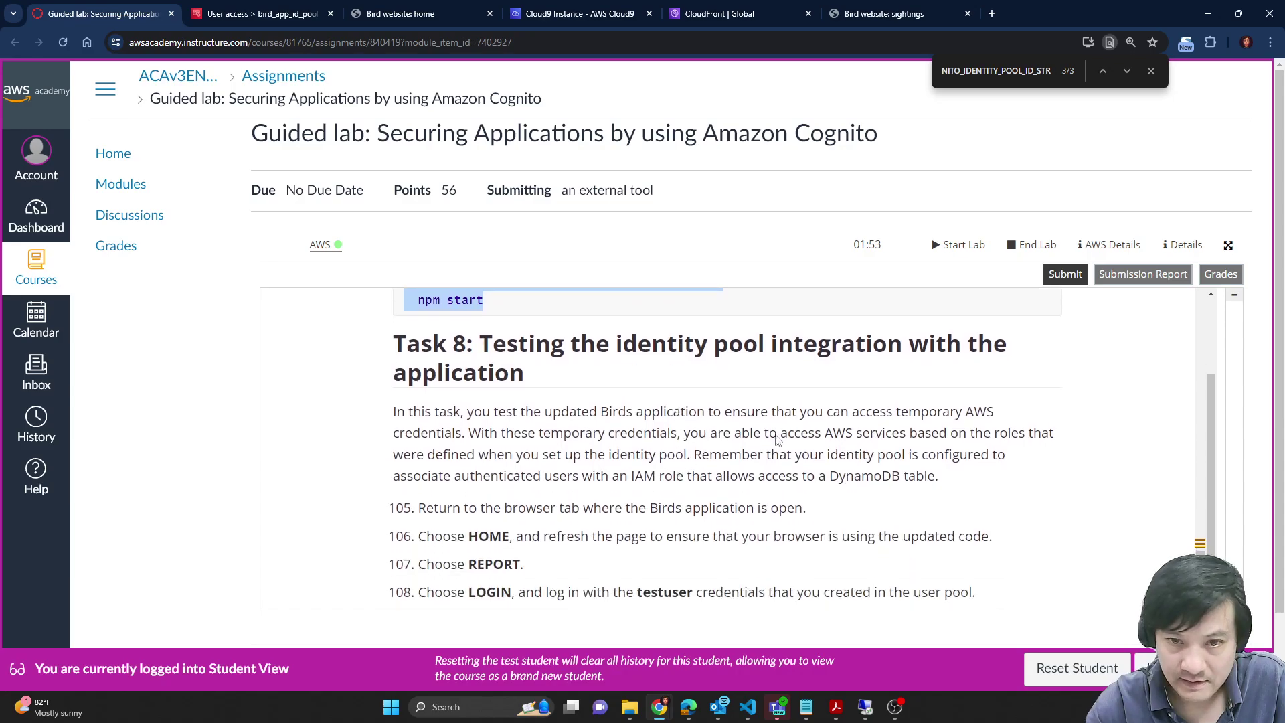
Step: Read lab steps 105–110 for the testuser login and reload the Birds home page
scroll(882, 426, "down", 2)
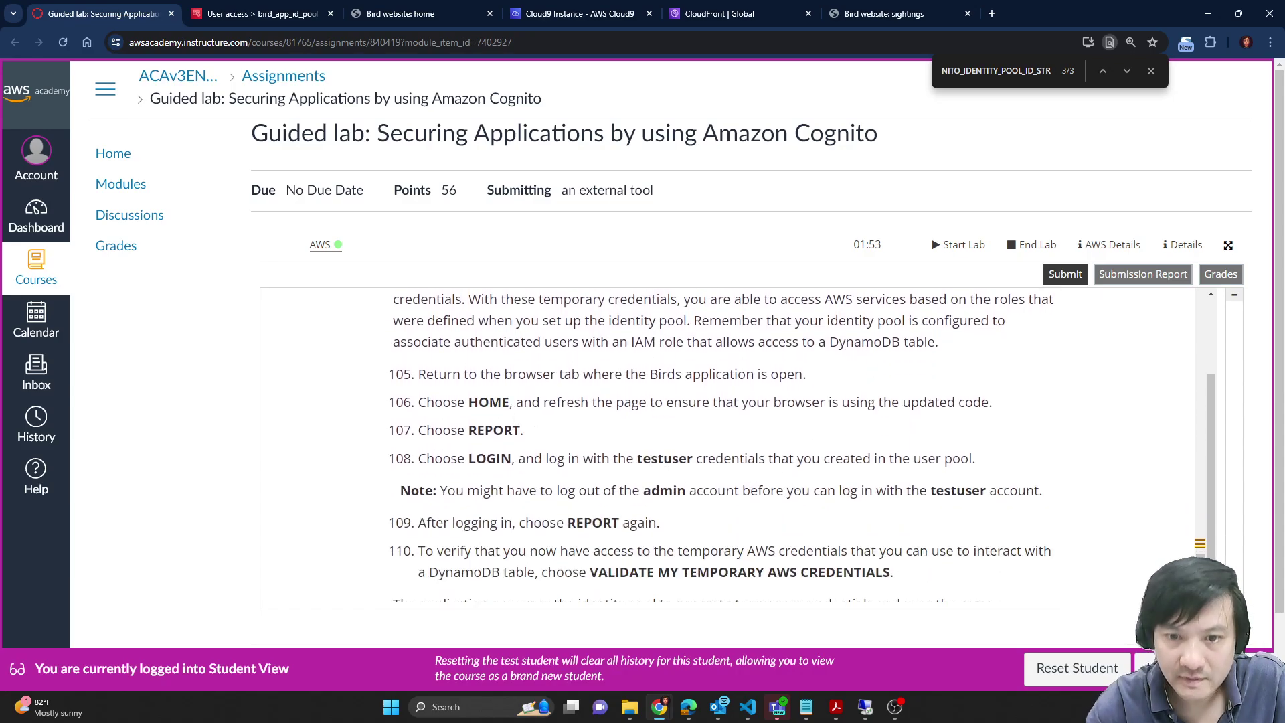
left_click_drag(643, 457, 693, 464)
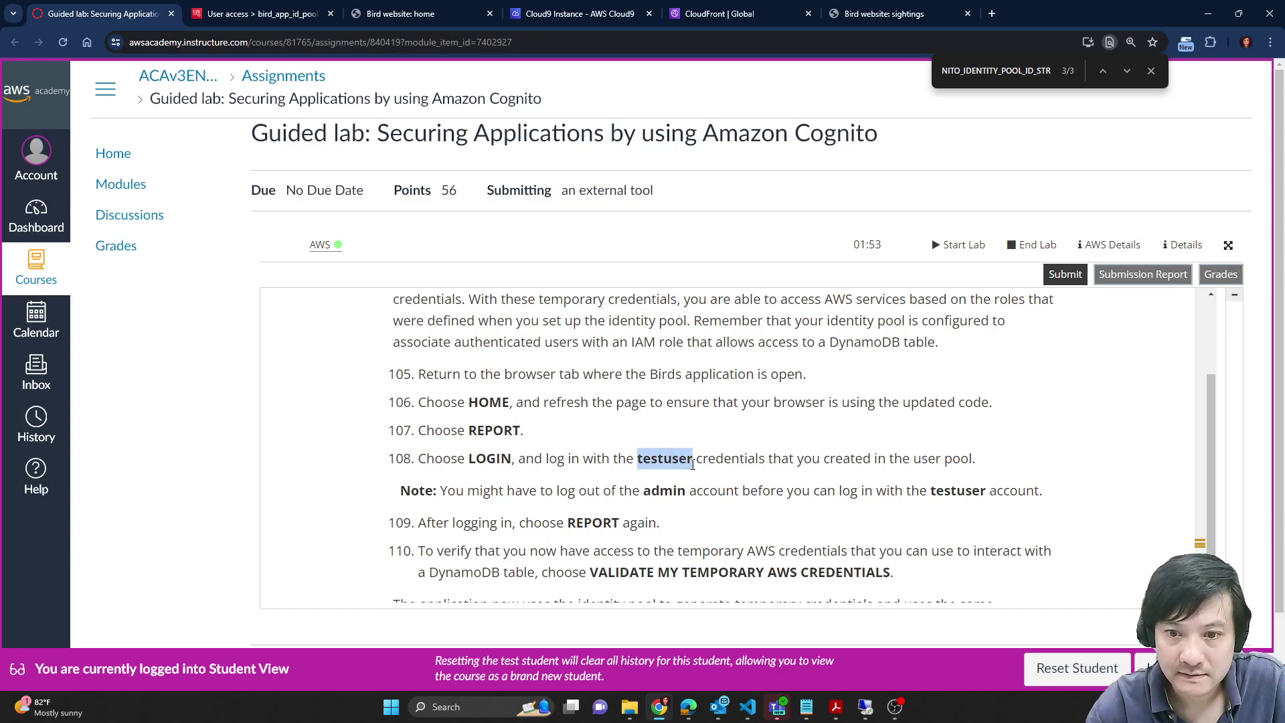
left_click(431, 8)
left_click(59, 43)
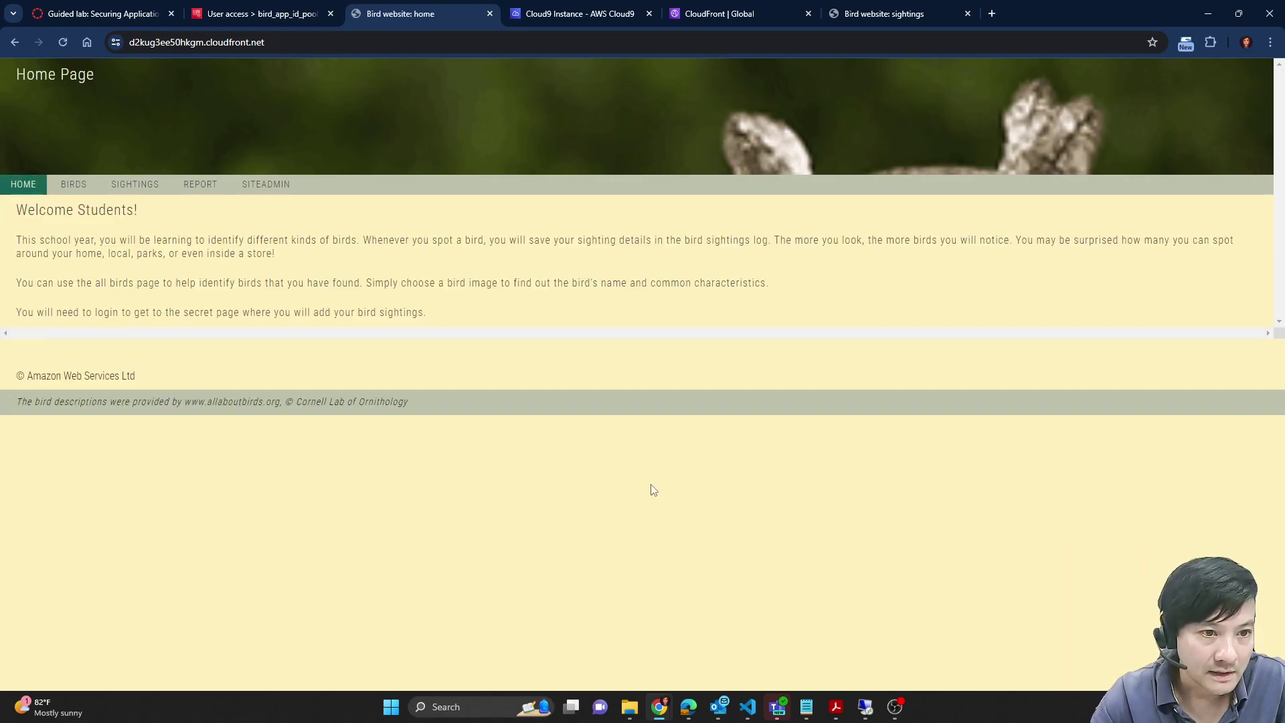
left_click(101, 14)
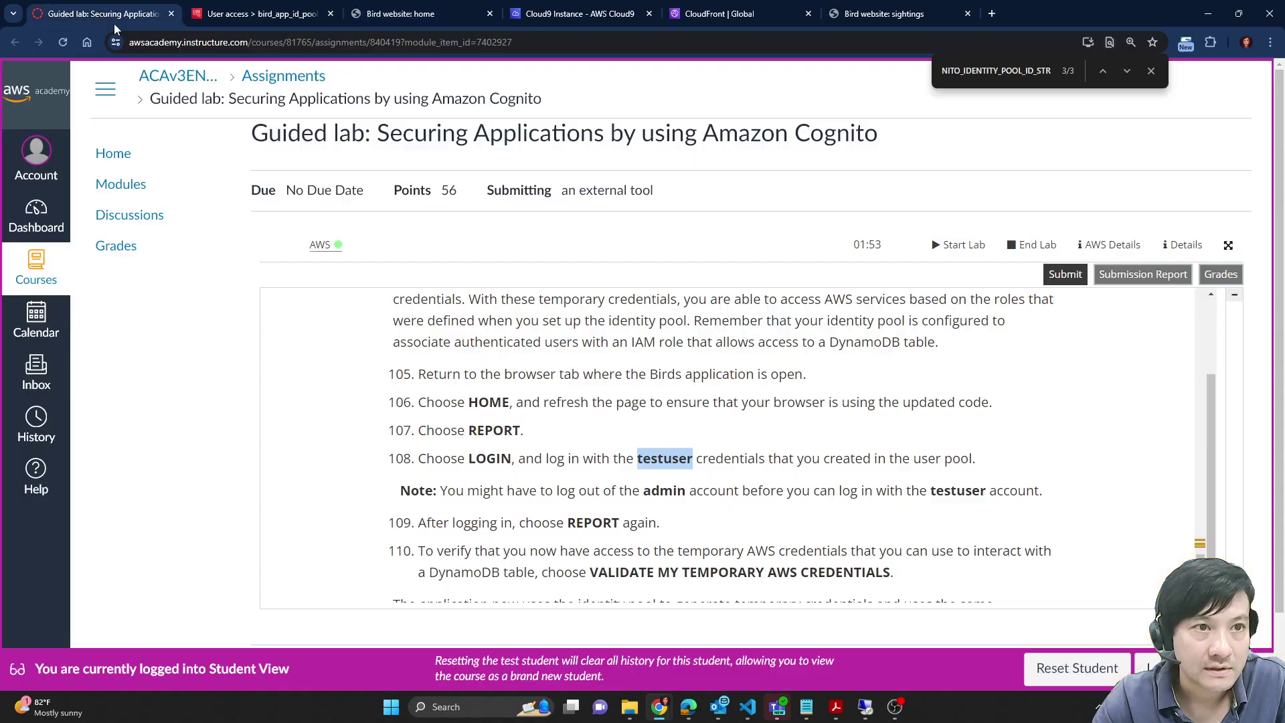